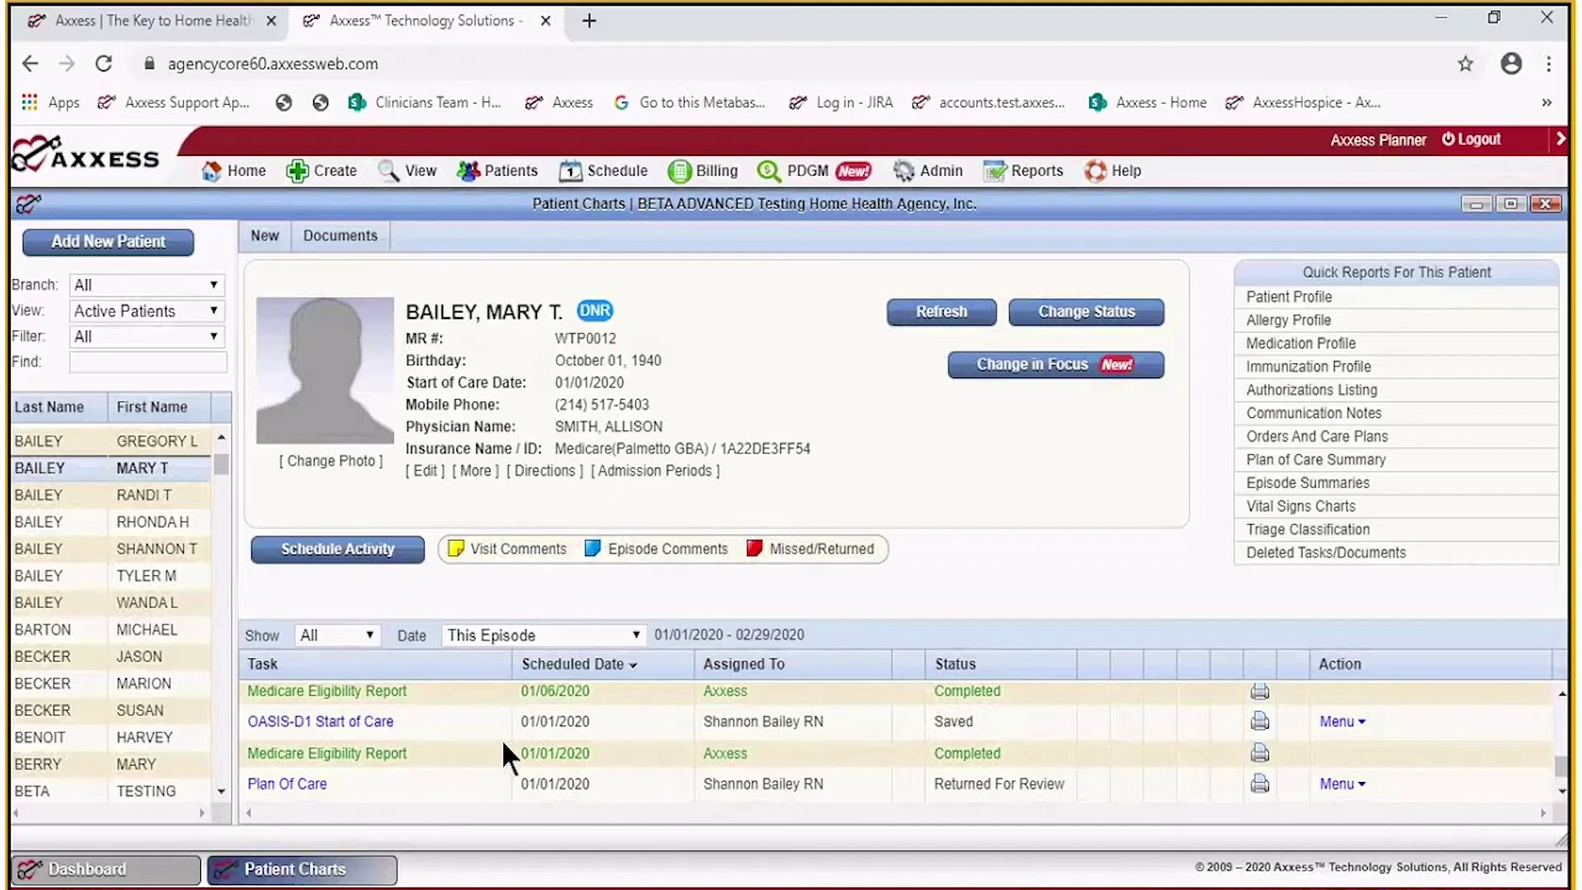
Open the patient's OASIS-D1 Start of Care assessment and examine the Respiratory Status questions, problem statement orders and training resources.
left_click(315, 722)
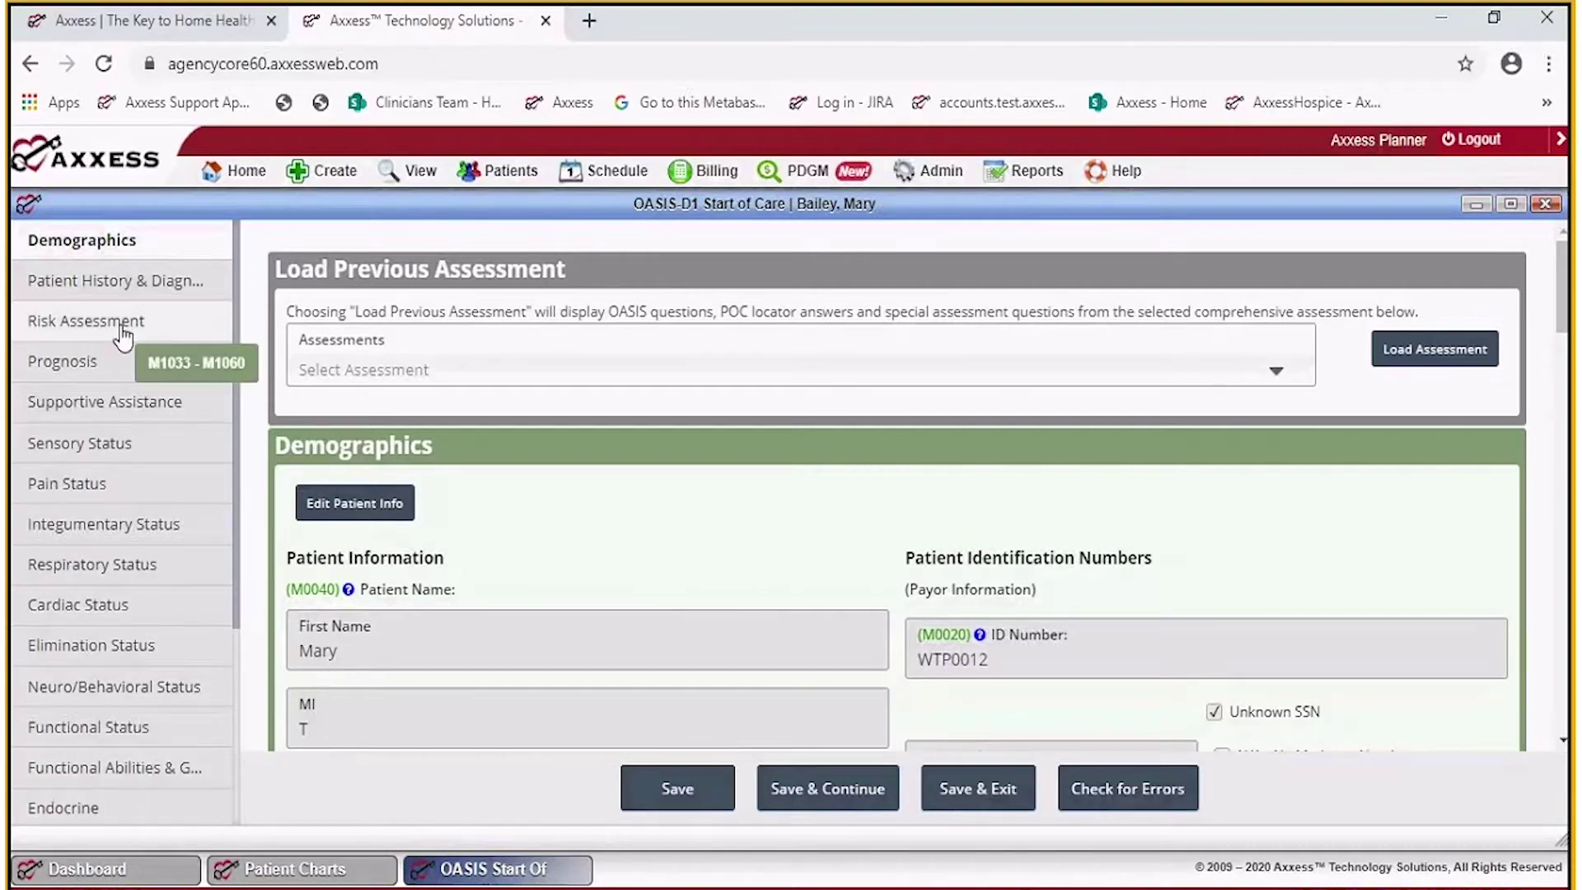
left_click(124, 568)
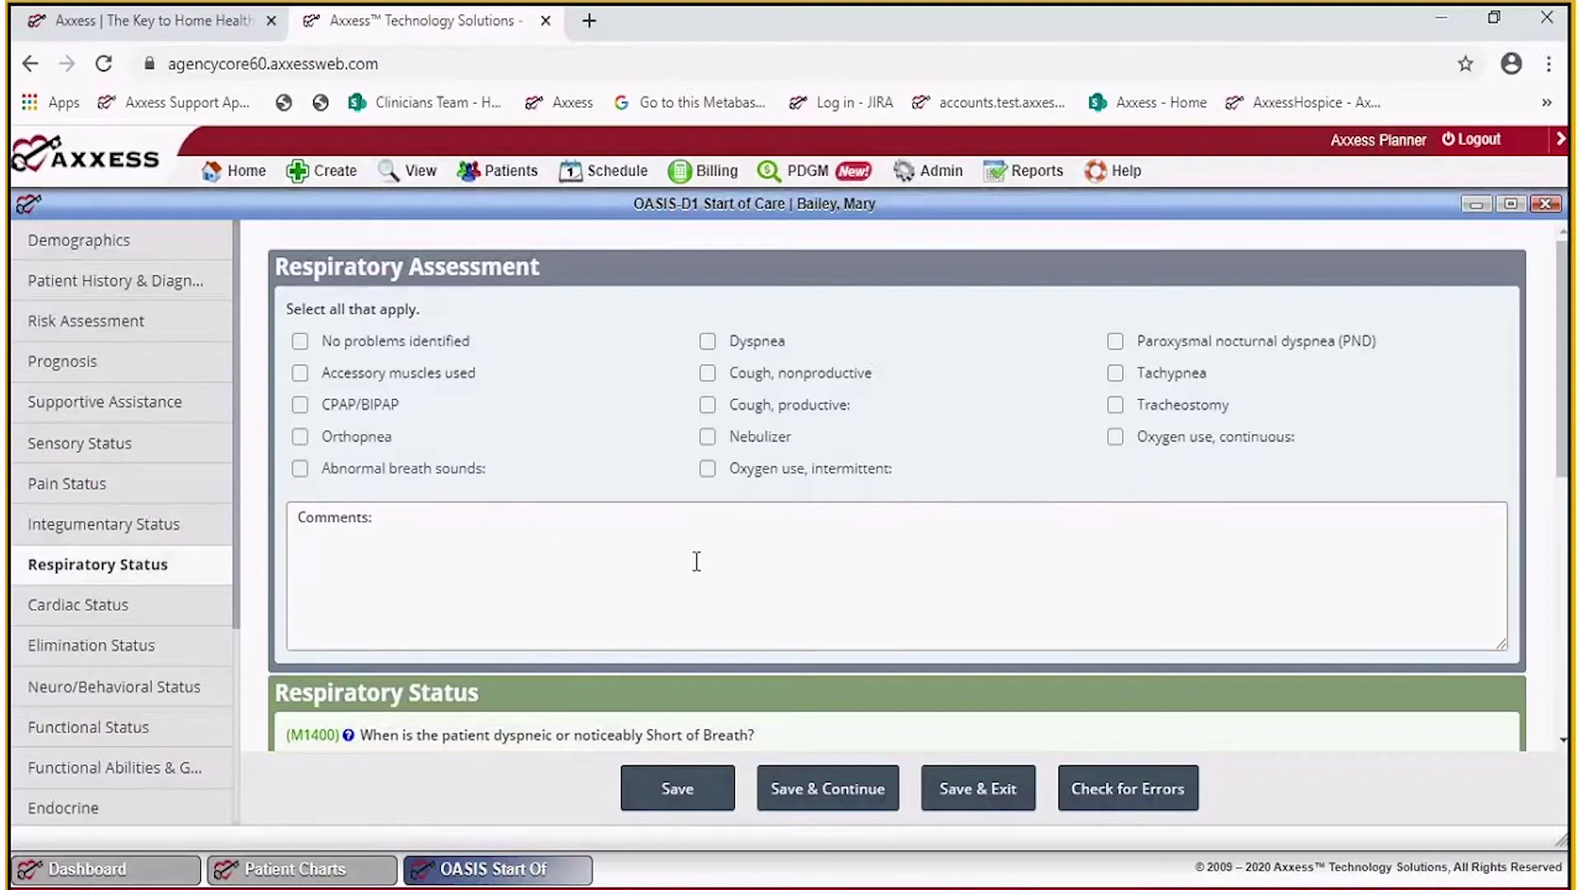
scroll(697, 561, "down", 7)
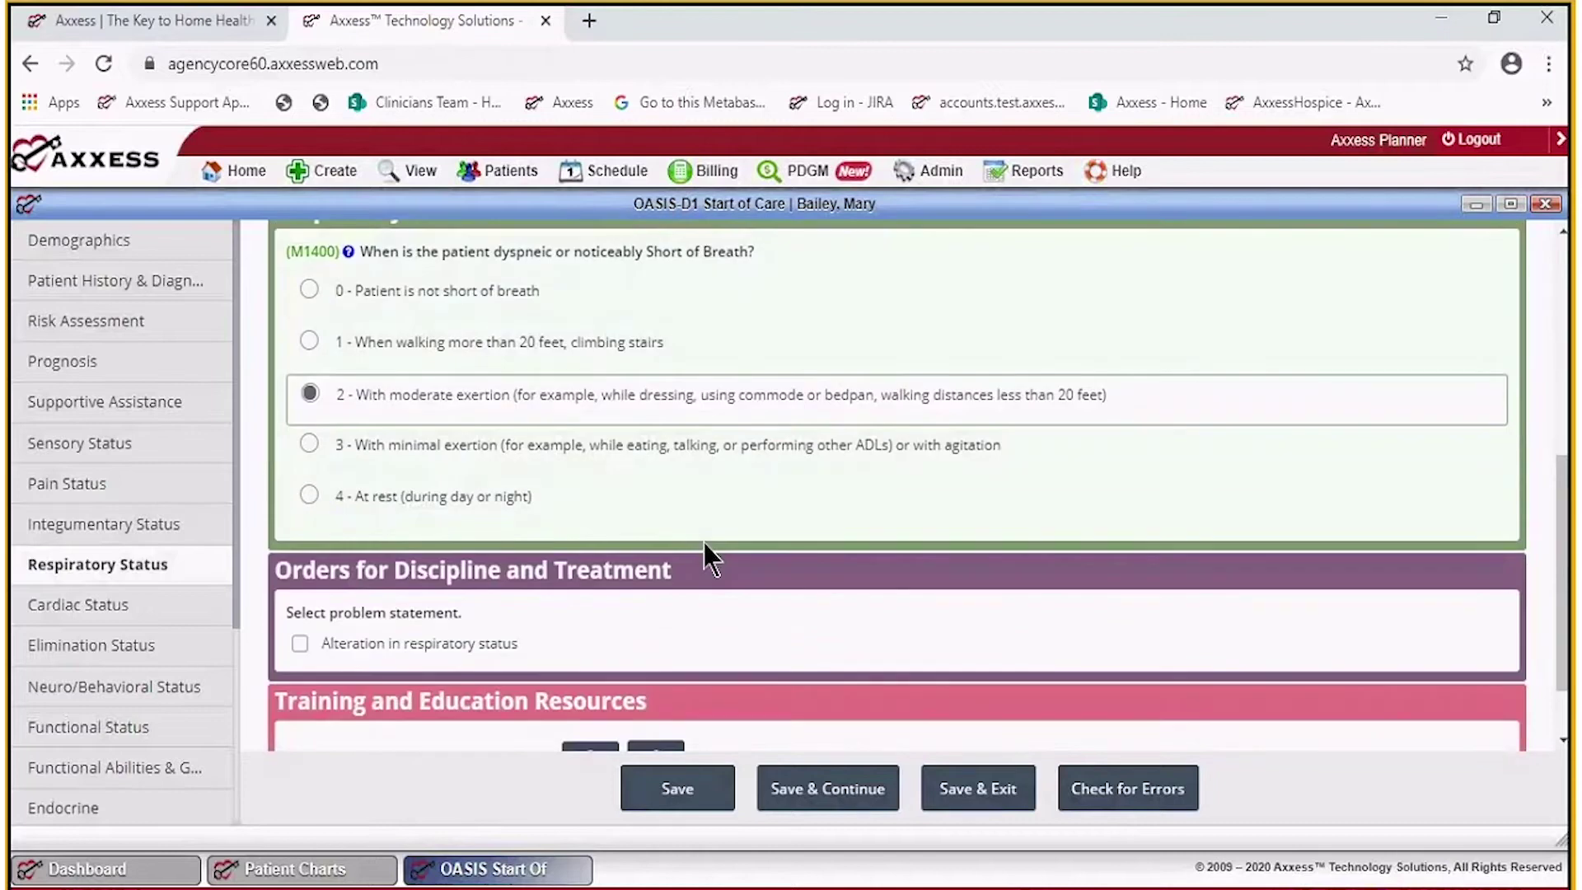
scroll(704, 552, "up", 2)
scroll(705, 545, "up", 5)
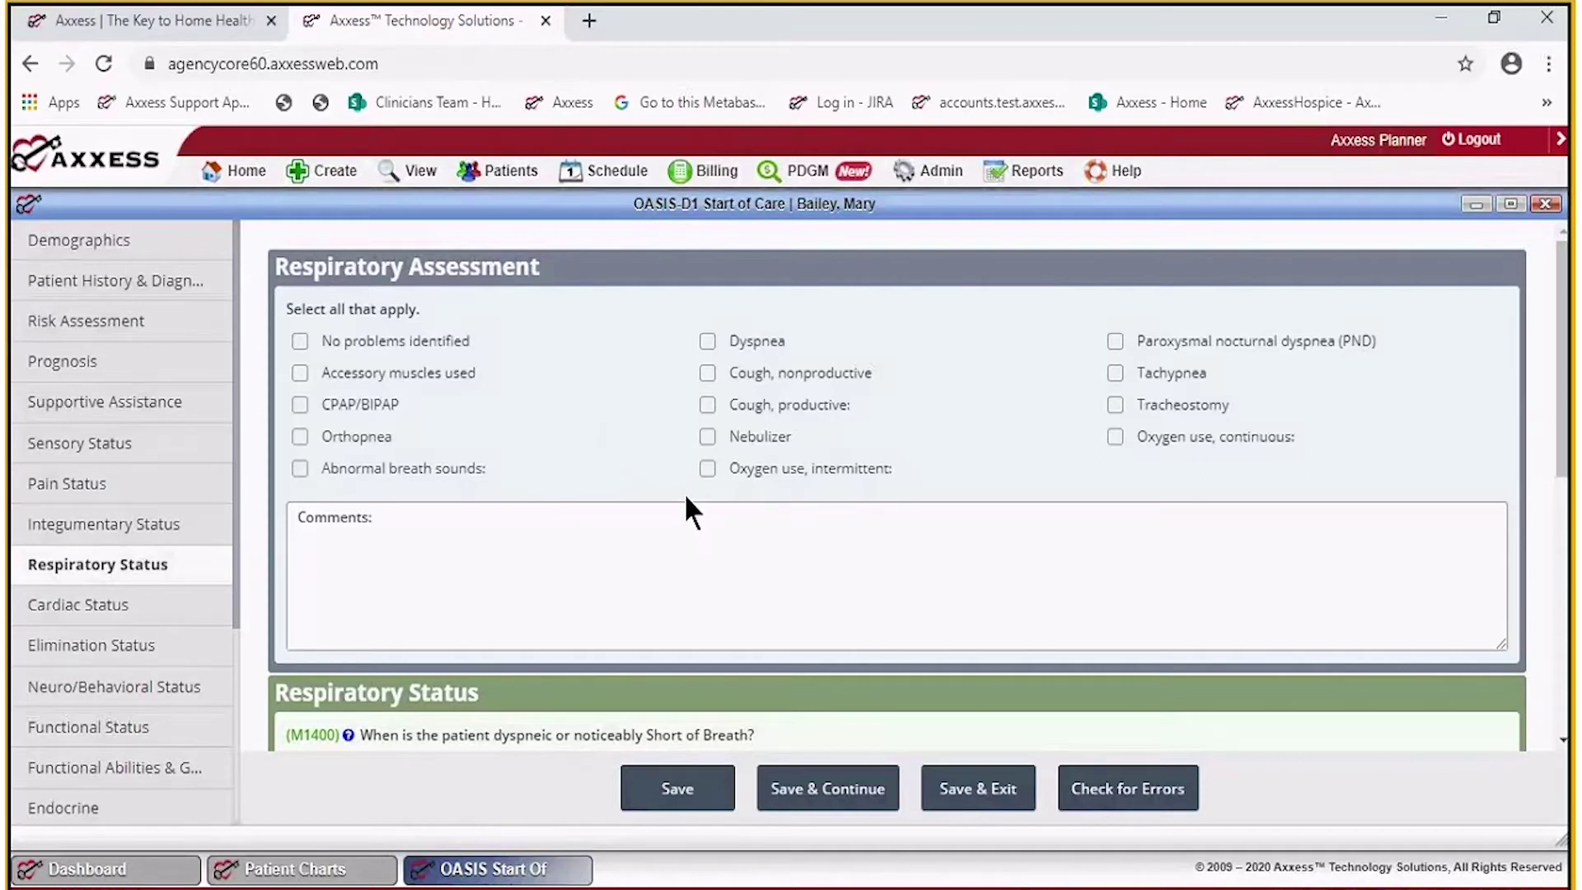
scroll(687, 498, "down", 3)
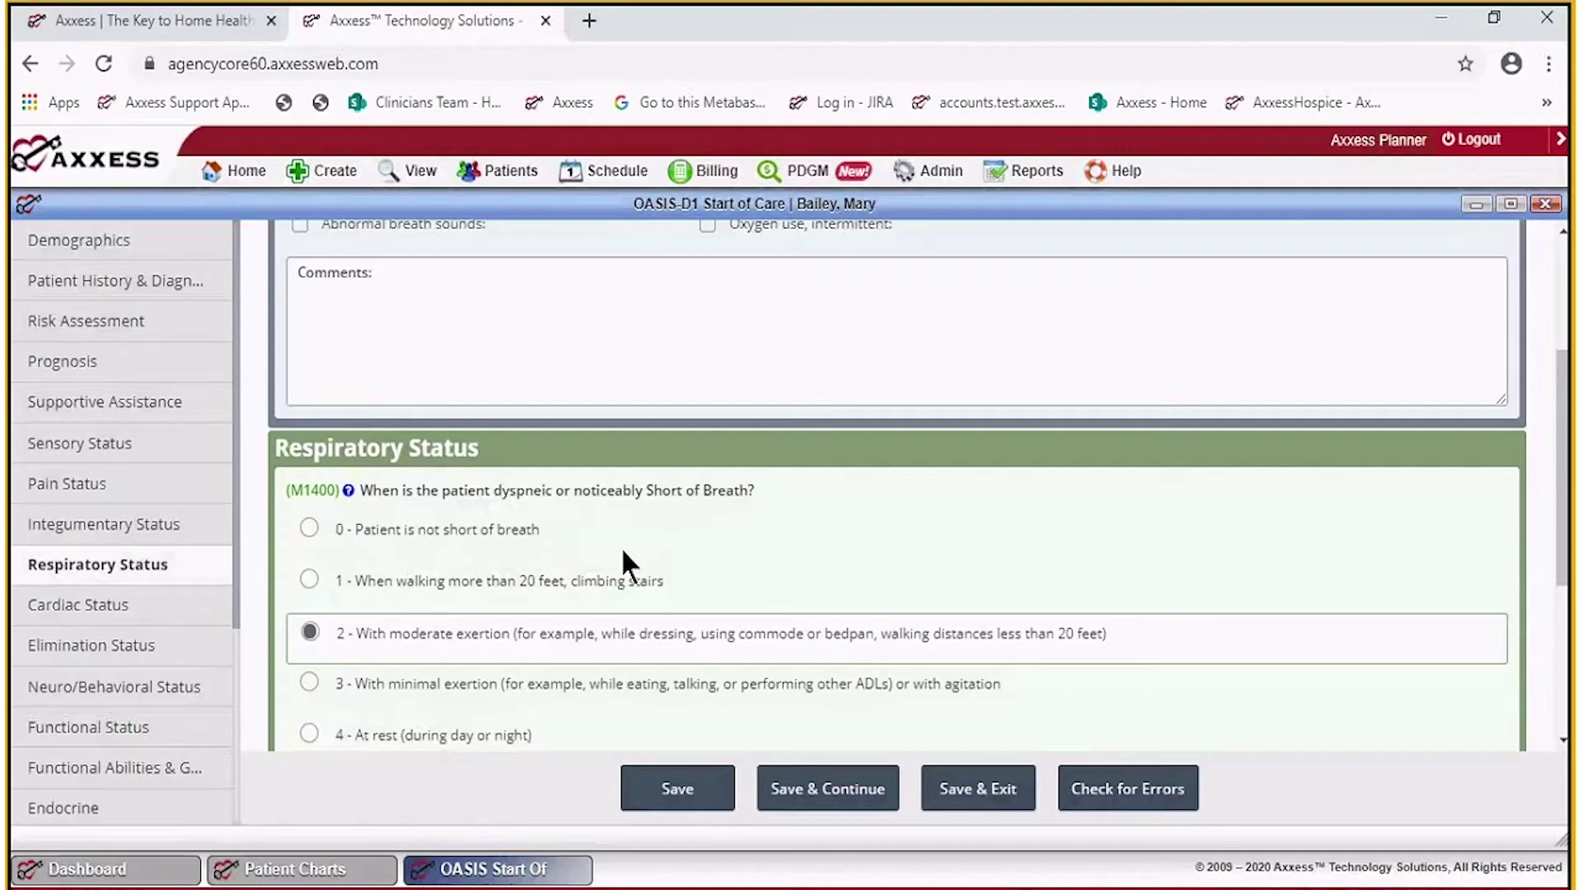
scroll(624, 554, "down", 3)
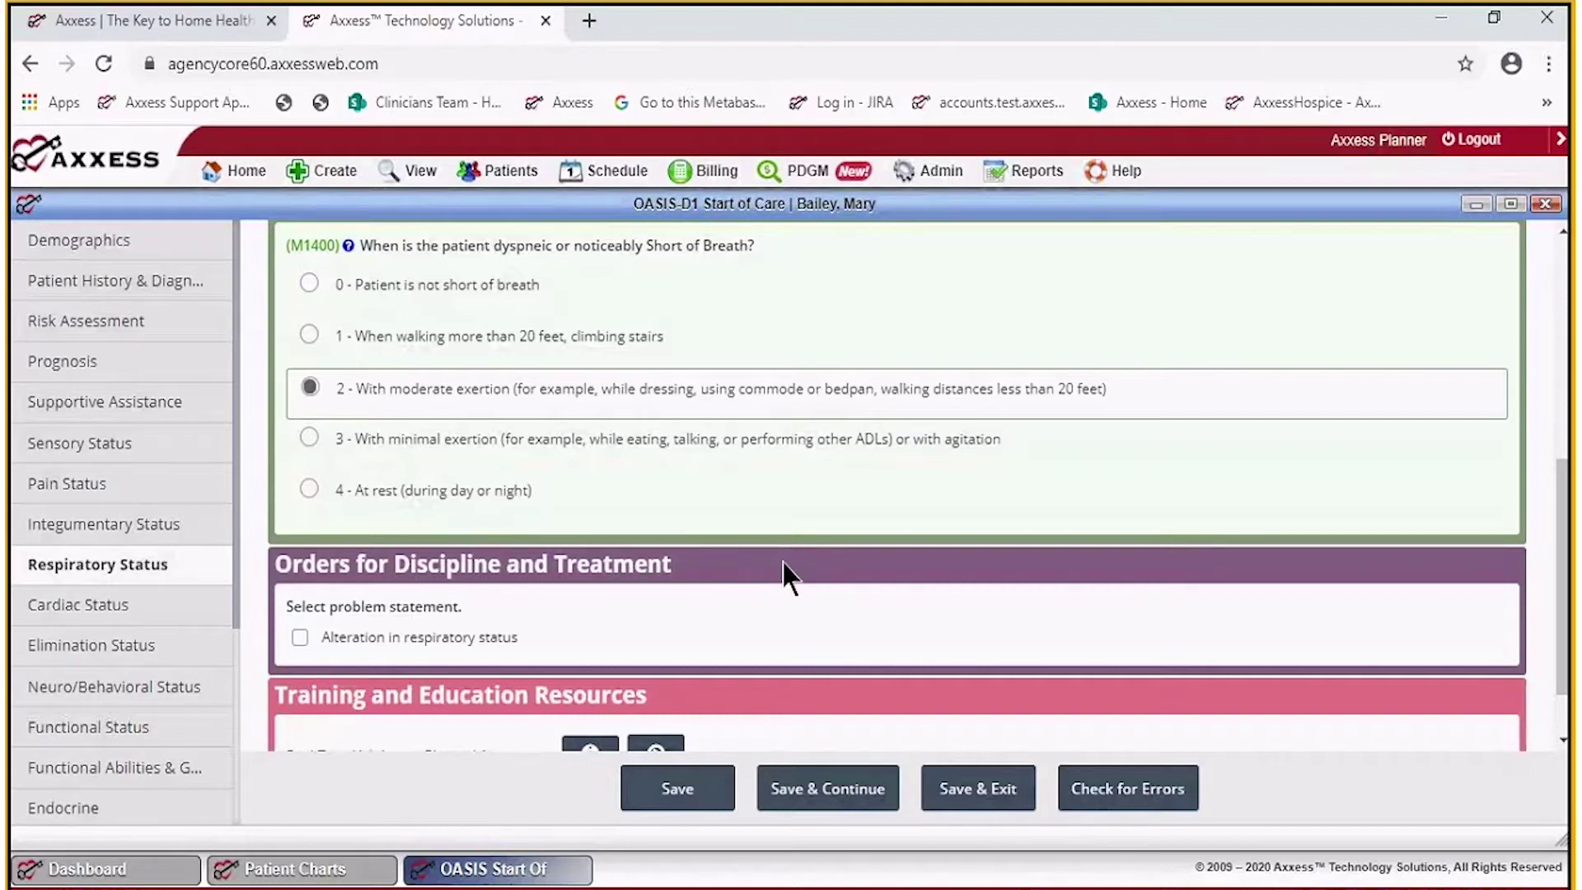
scroll(787, 577, "down", 1)
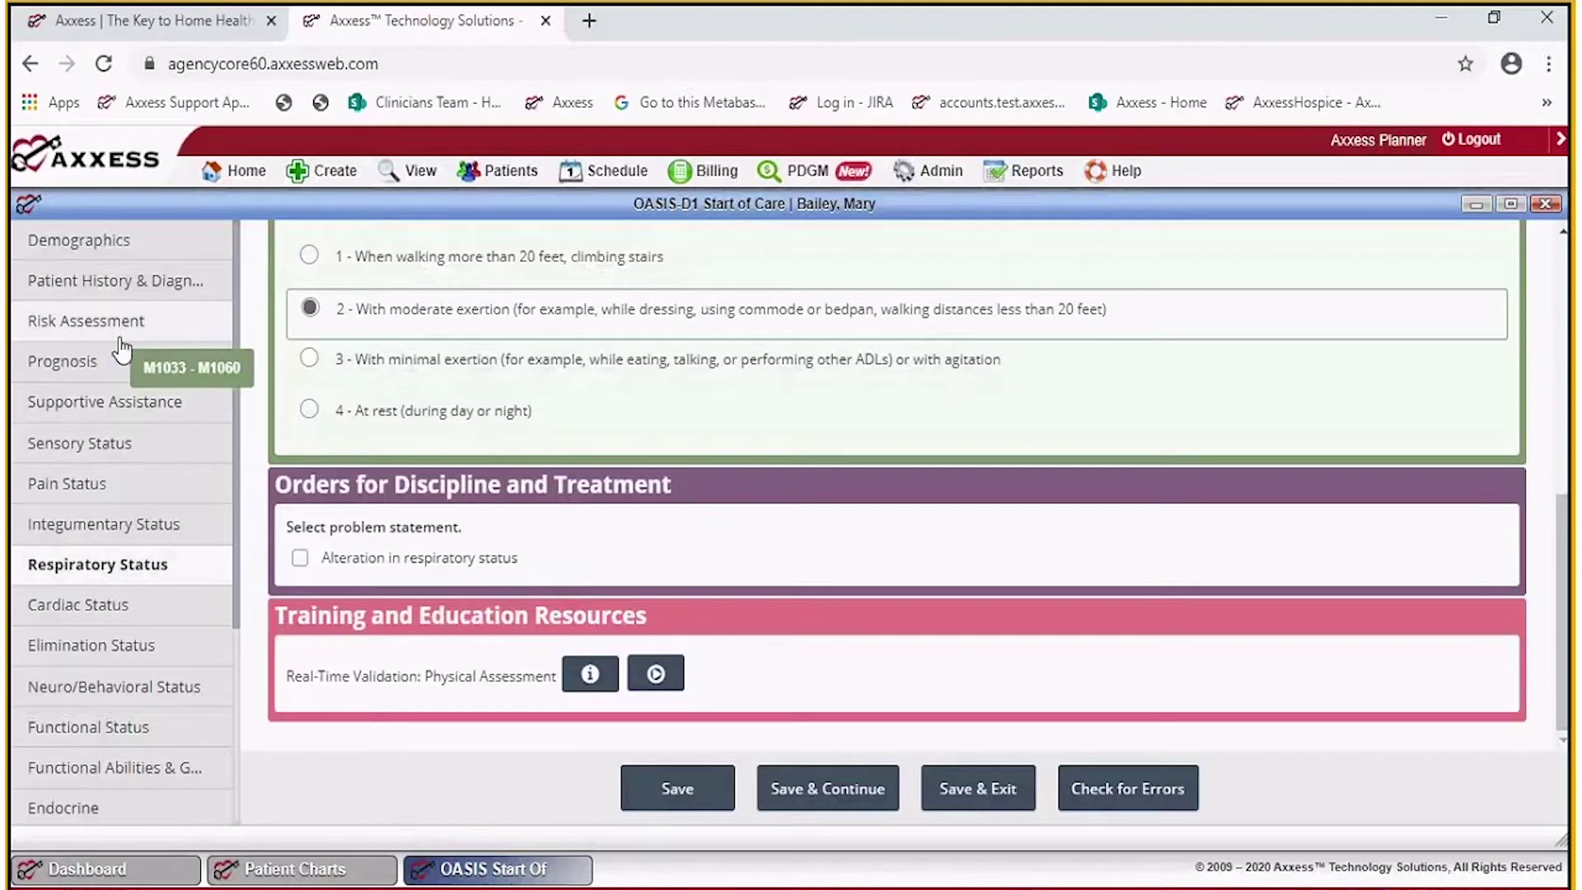
Examine the Supportive Assistance section, including the living situation, psychosocial assessment comments and home environment problem statement.
left_click(116, 402)
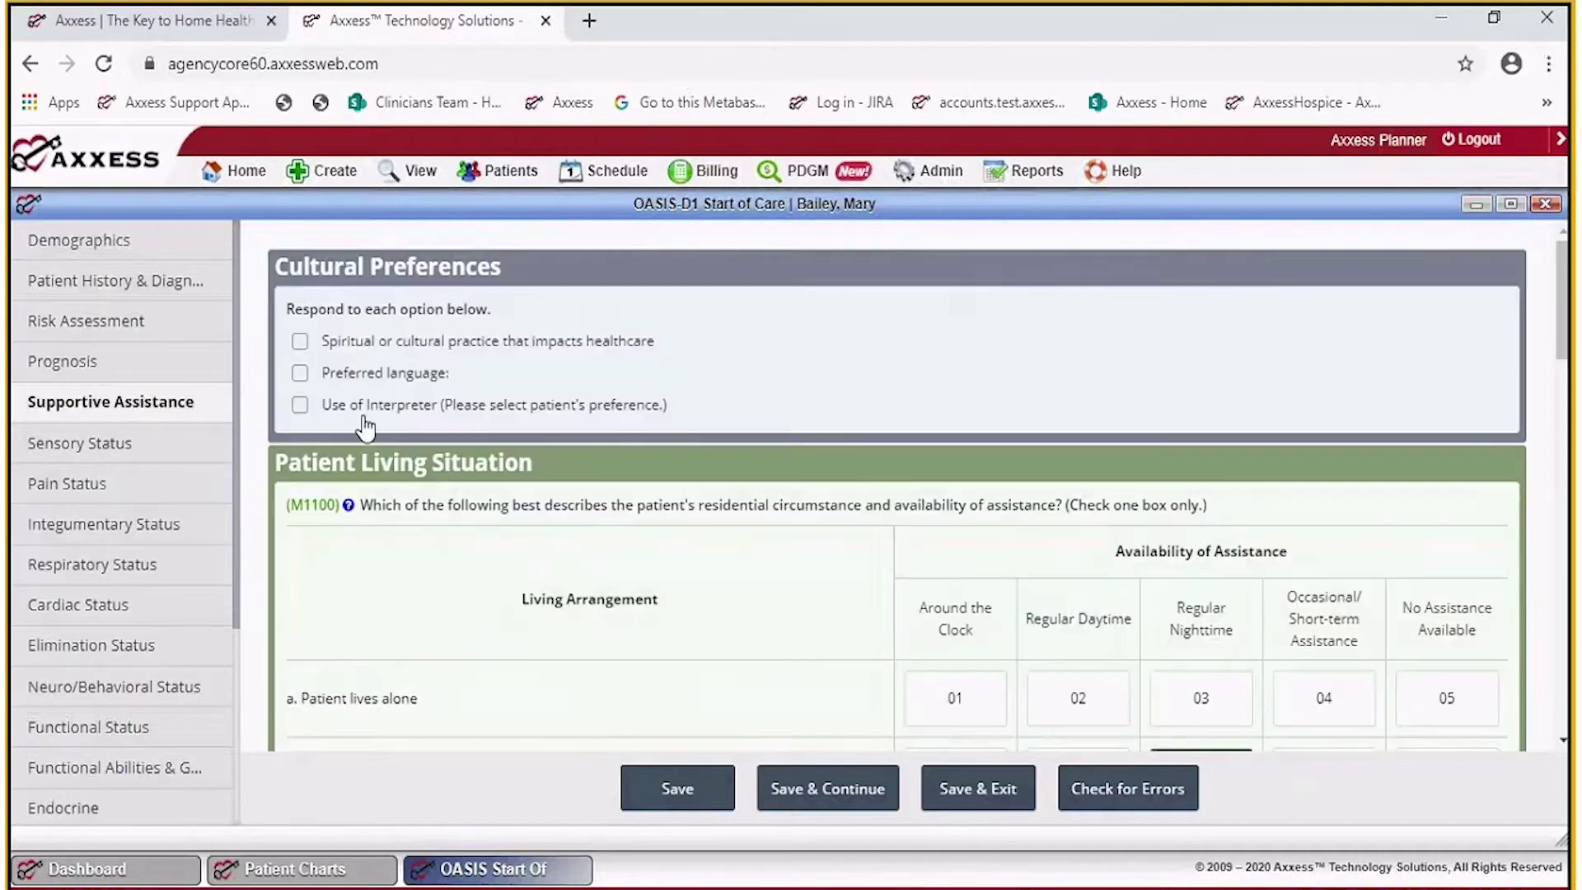
scroll(499, 523, "down", 5)
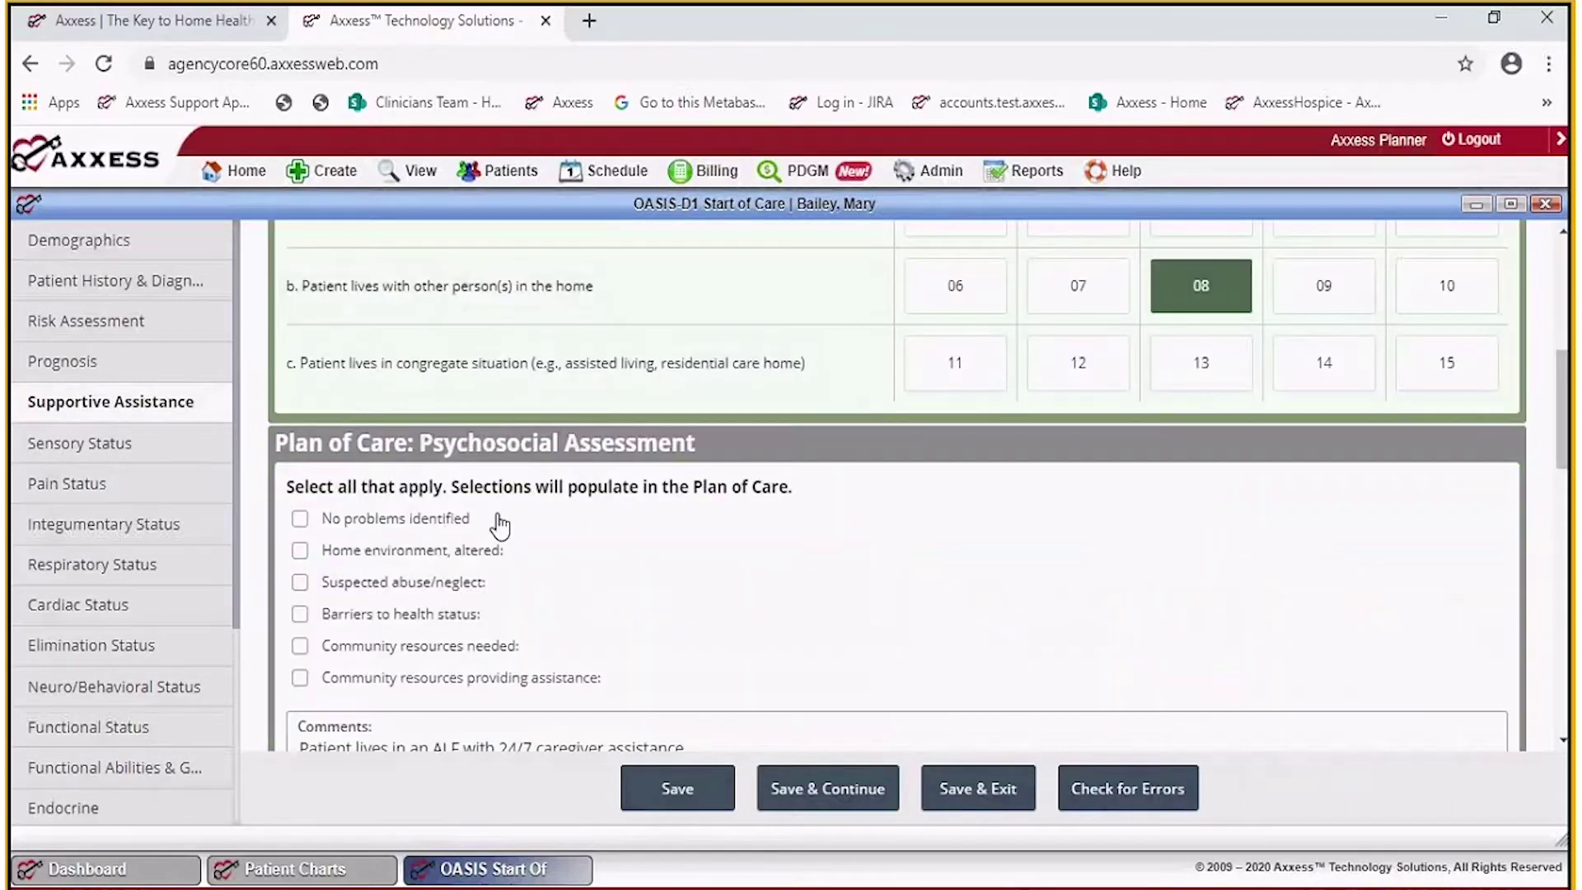
scroll(501, 526, "down", 3)
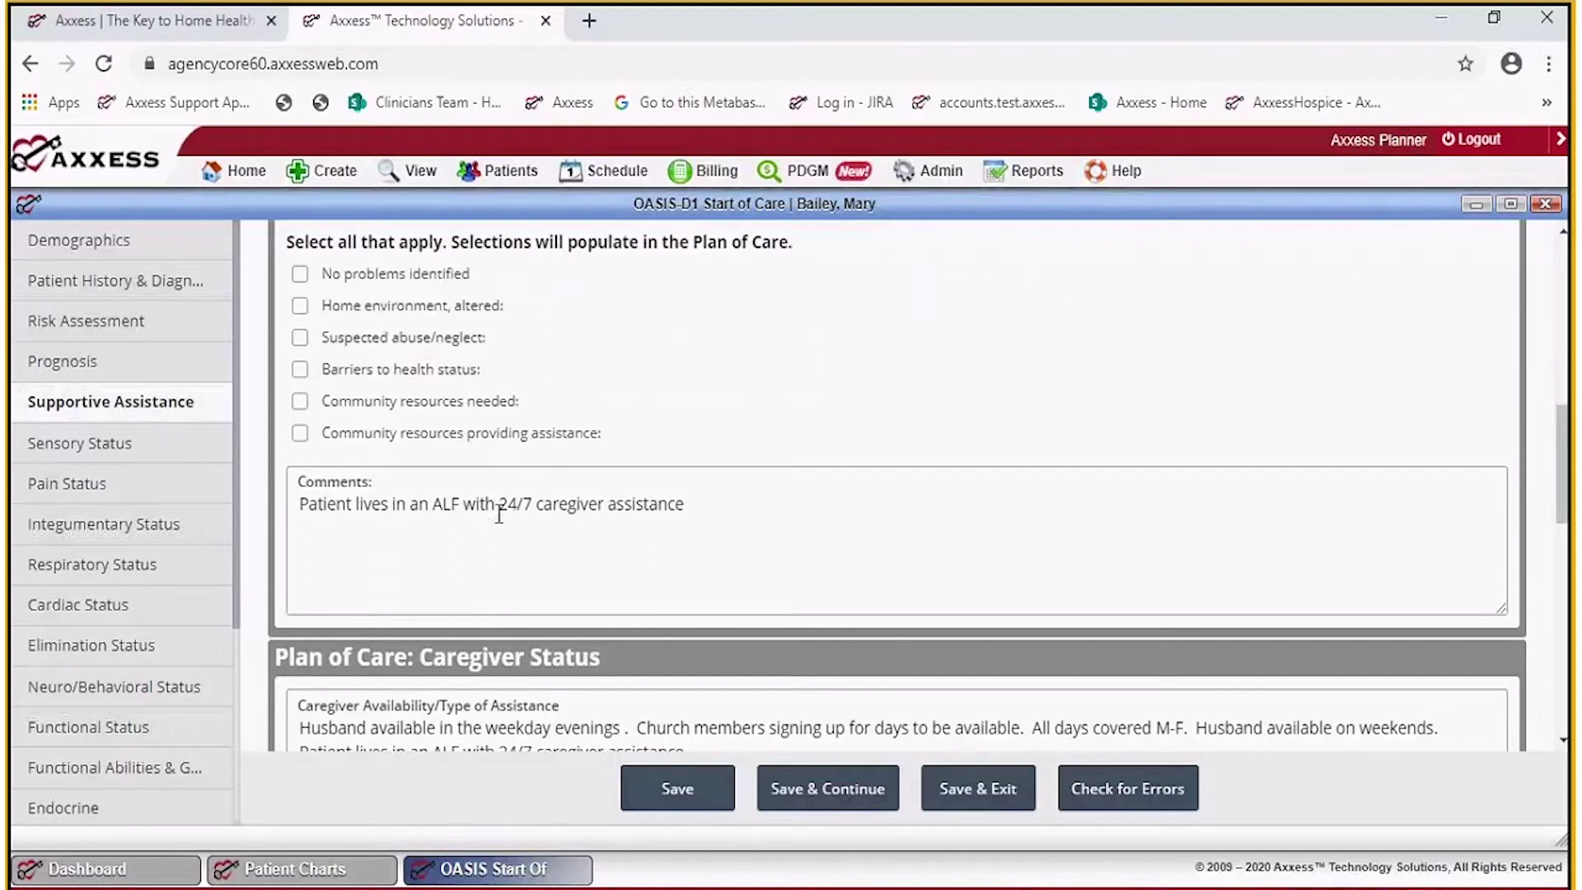
scroll(604, 477, "up", 3)
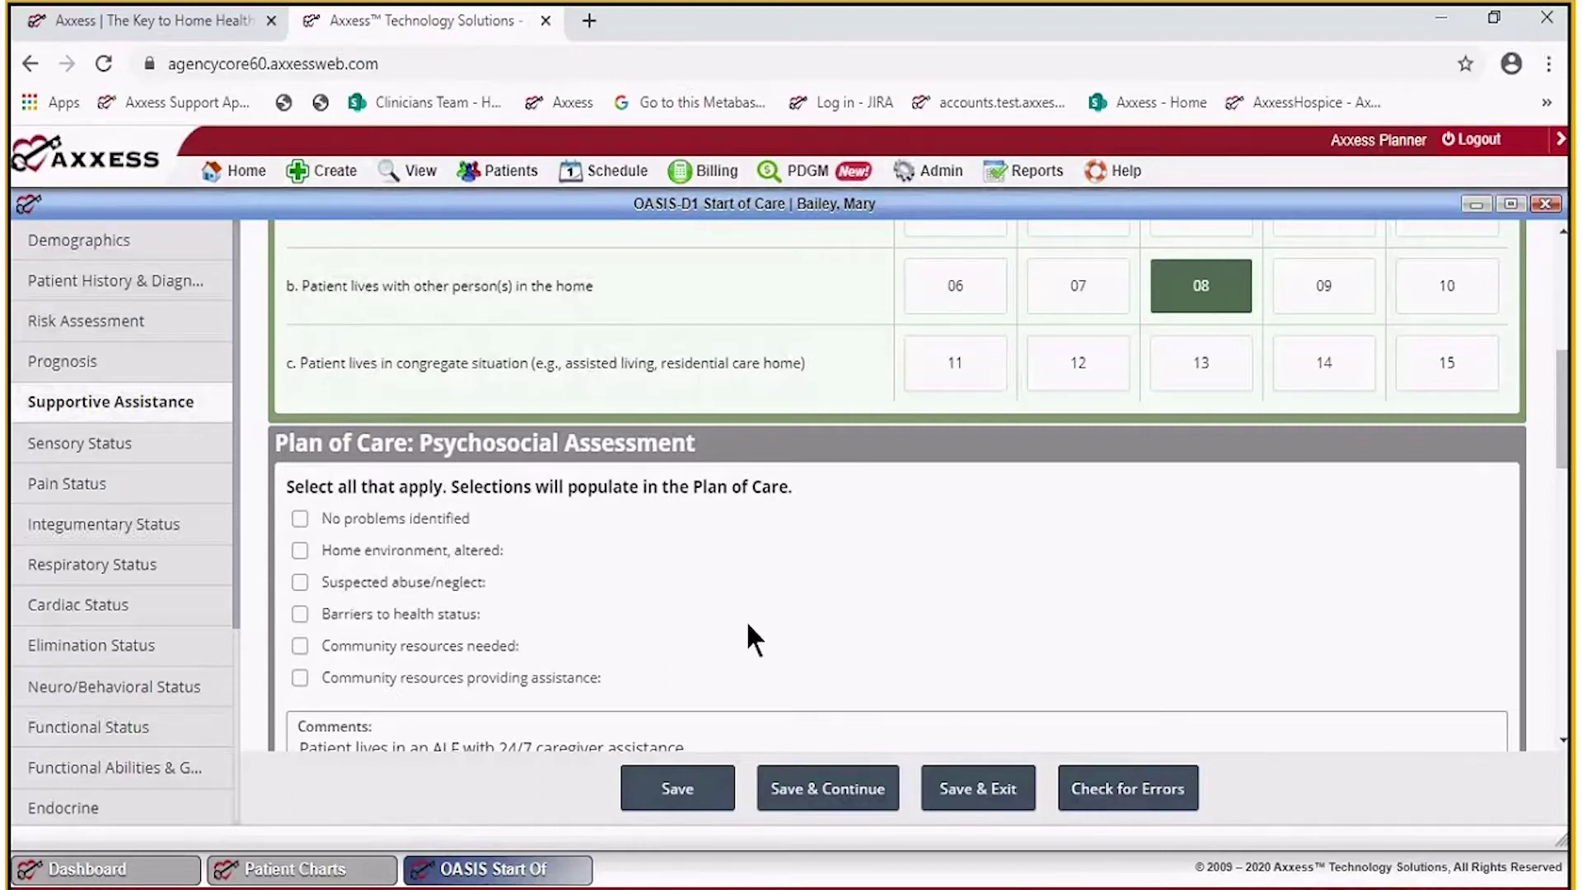
scroll(733, 610, "down", 2)
scroll(727, 600, "down", 15)
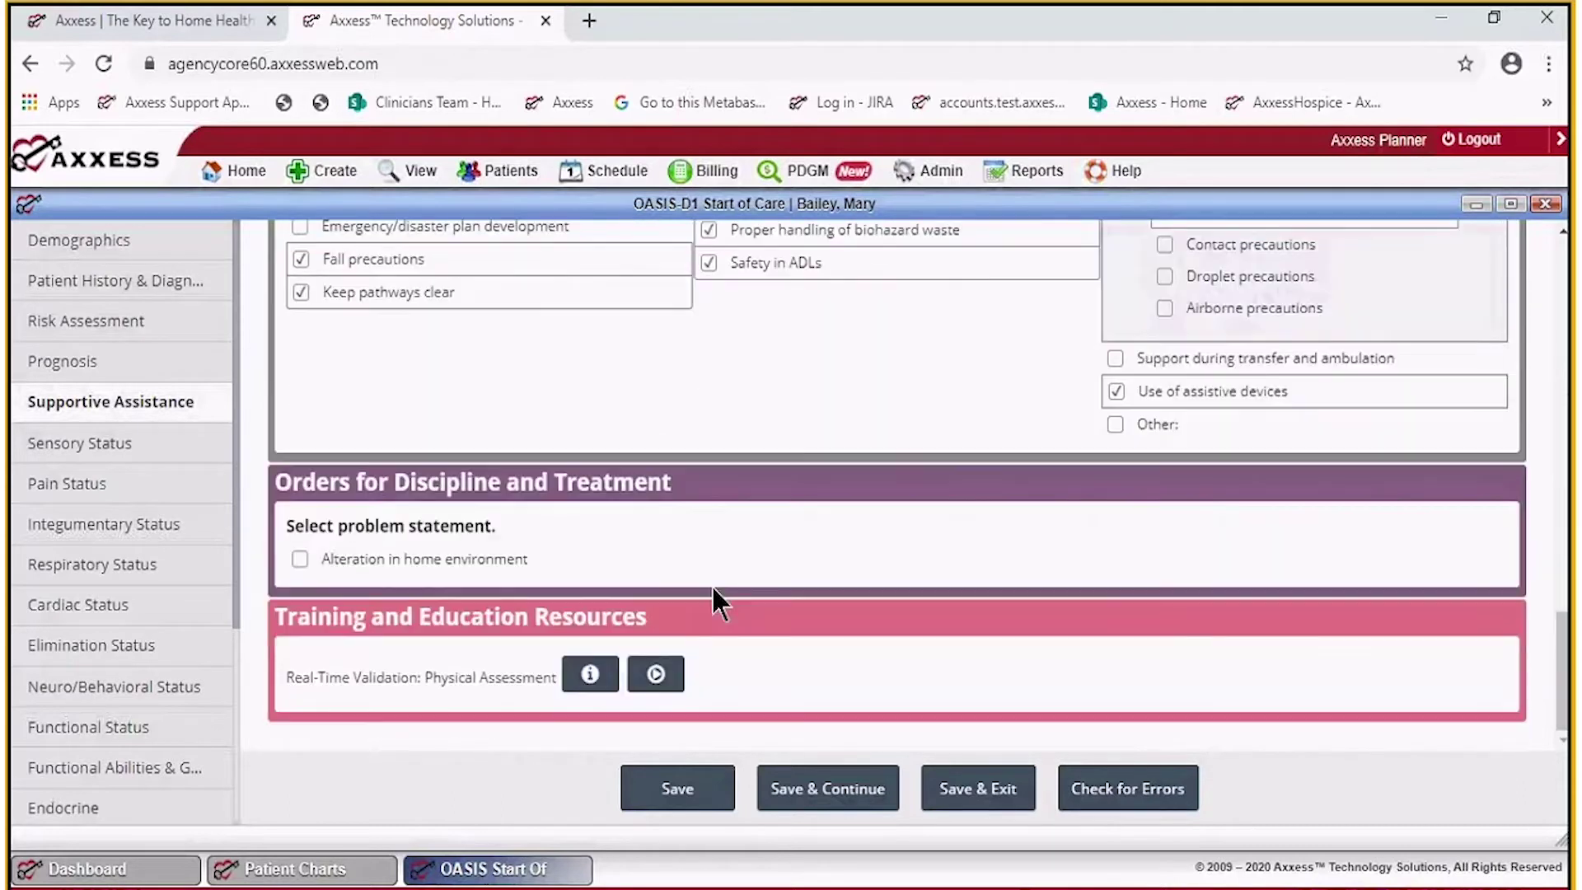
scroll(435, 553, "up", 15)
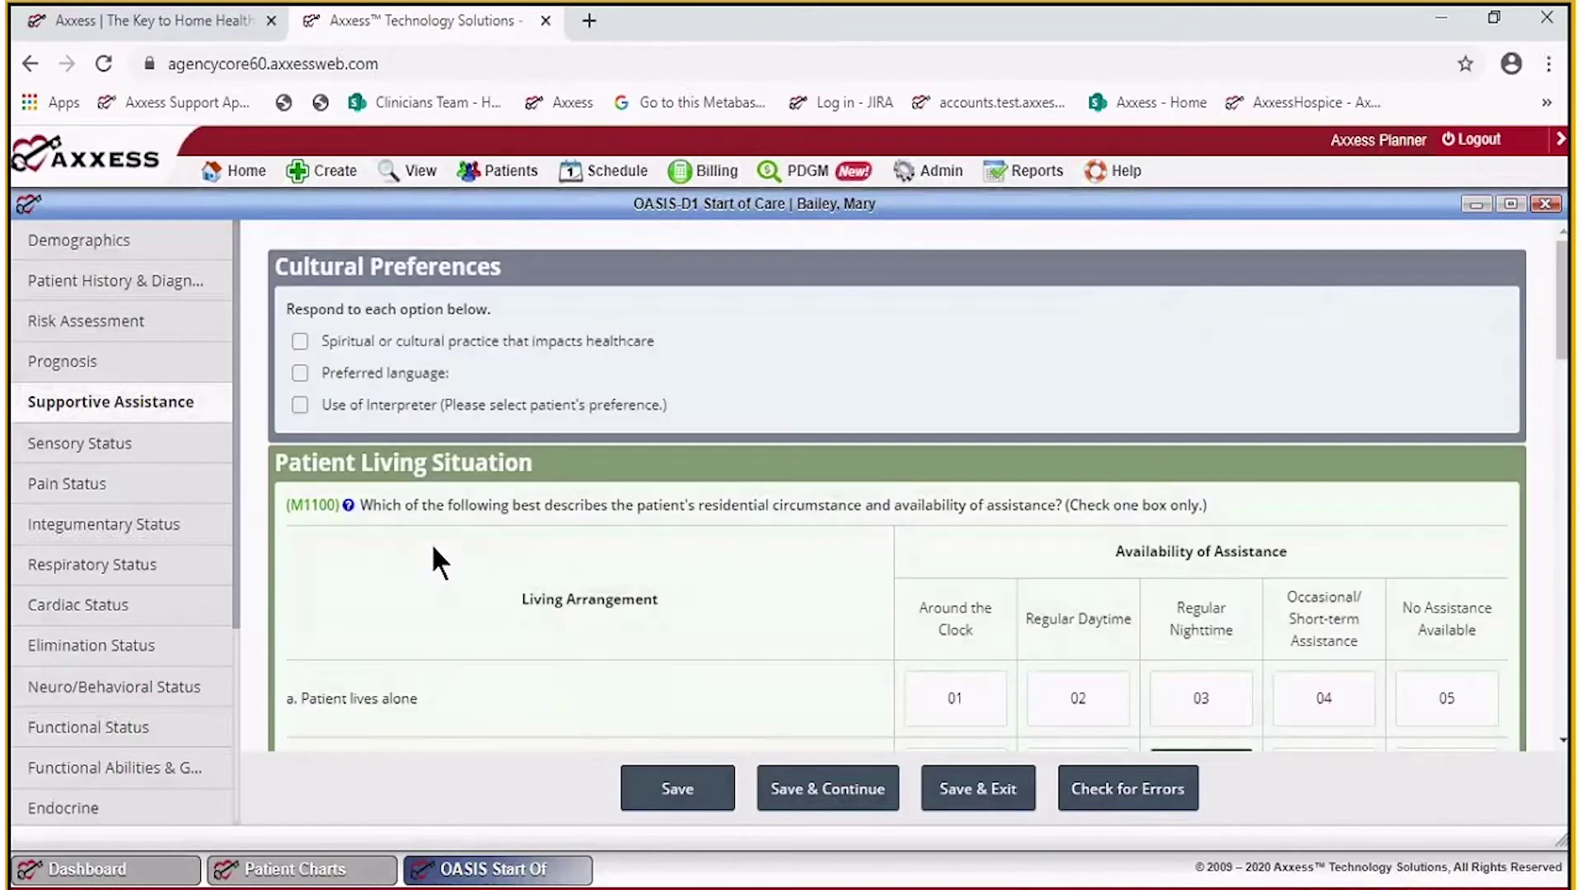
Go to the Demographics section and review the patient information, identification numbers, episode details and payment source.
left_click(159, 258)
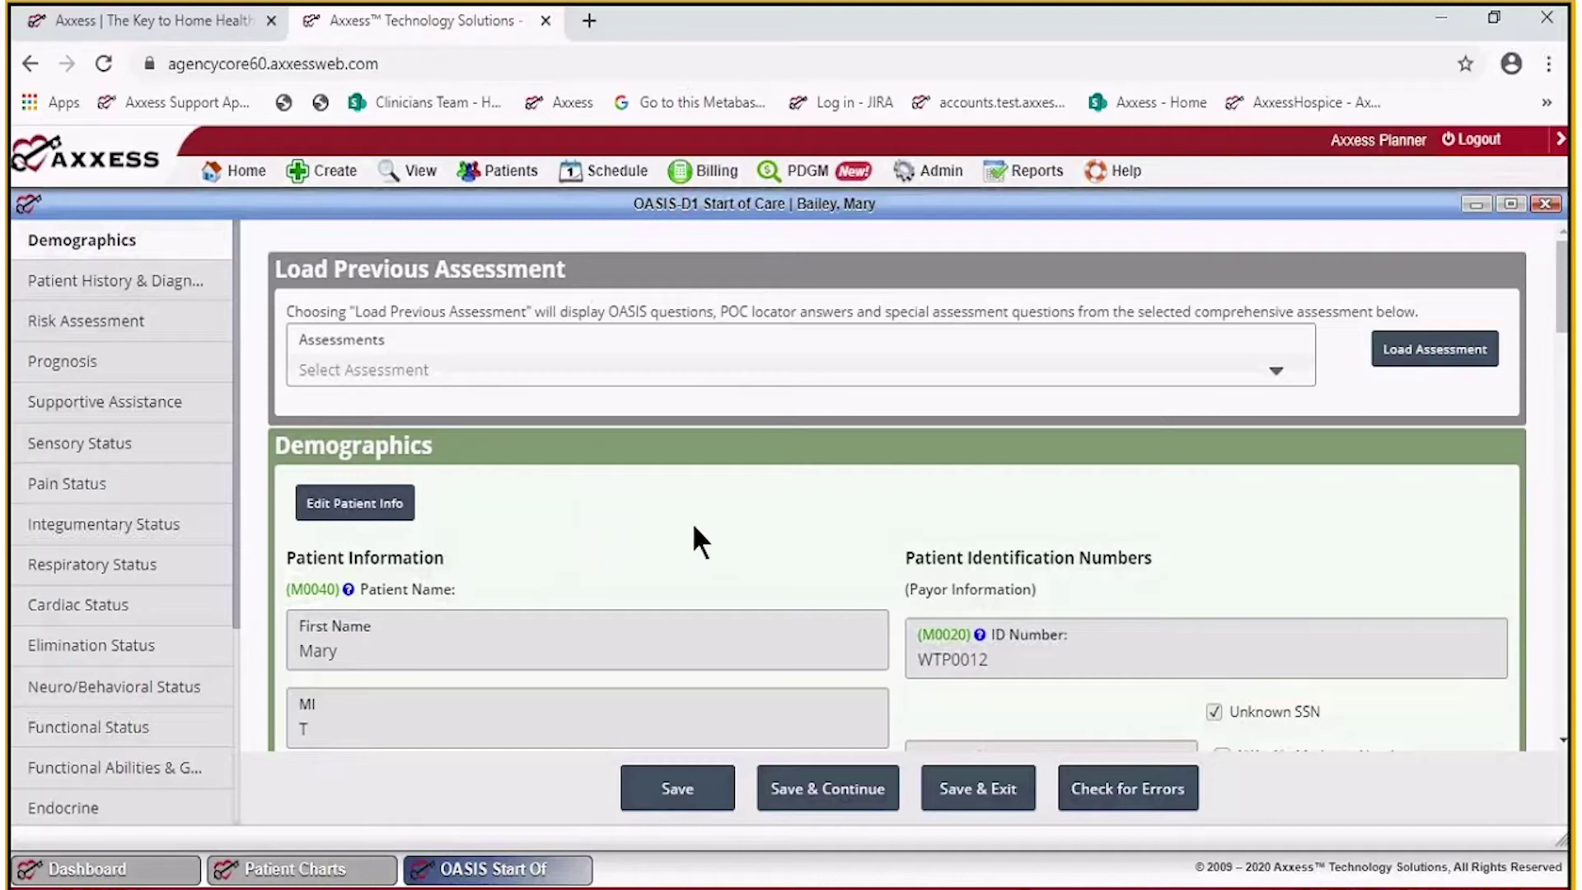
scroll(695, 530, "down", 3)
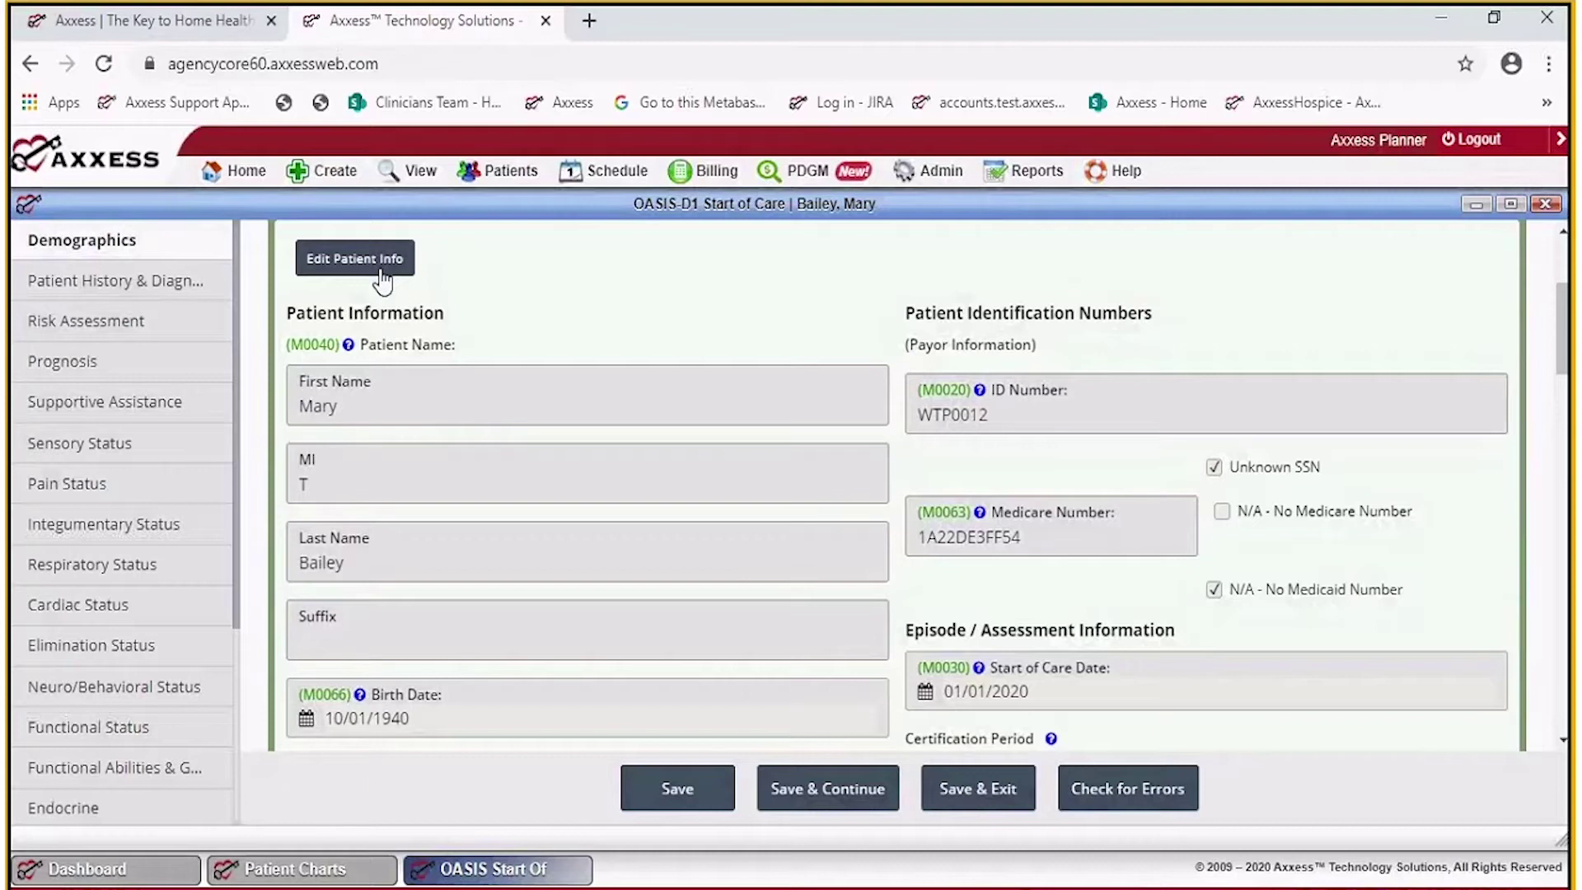
scroll(480, 386, "down", 3)
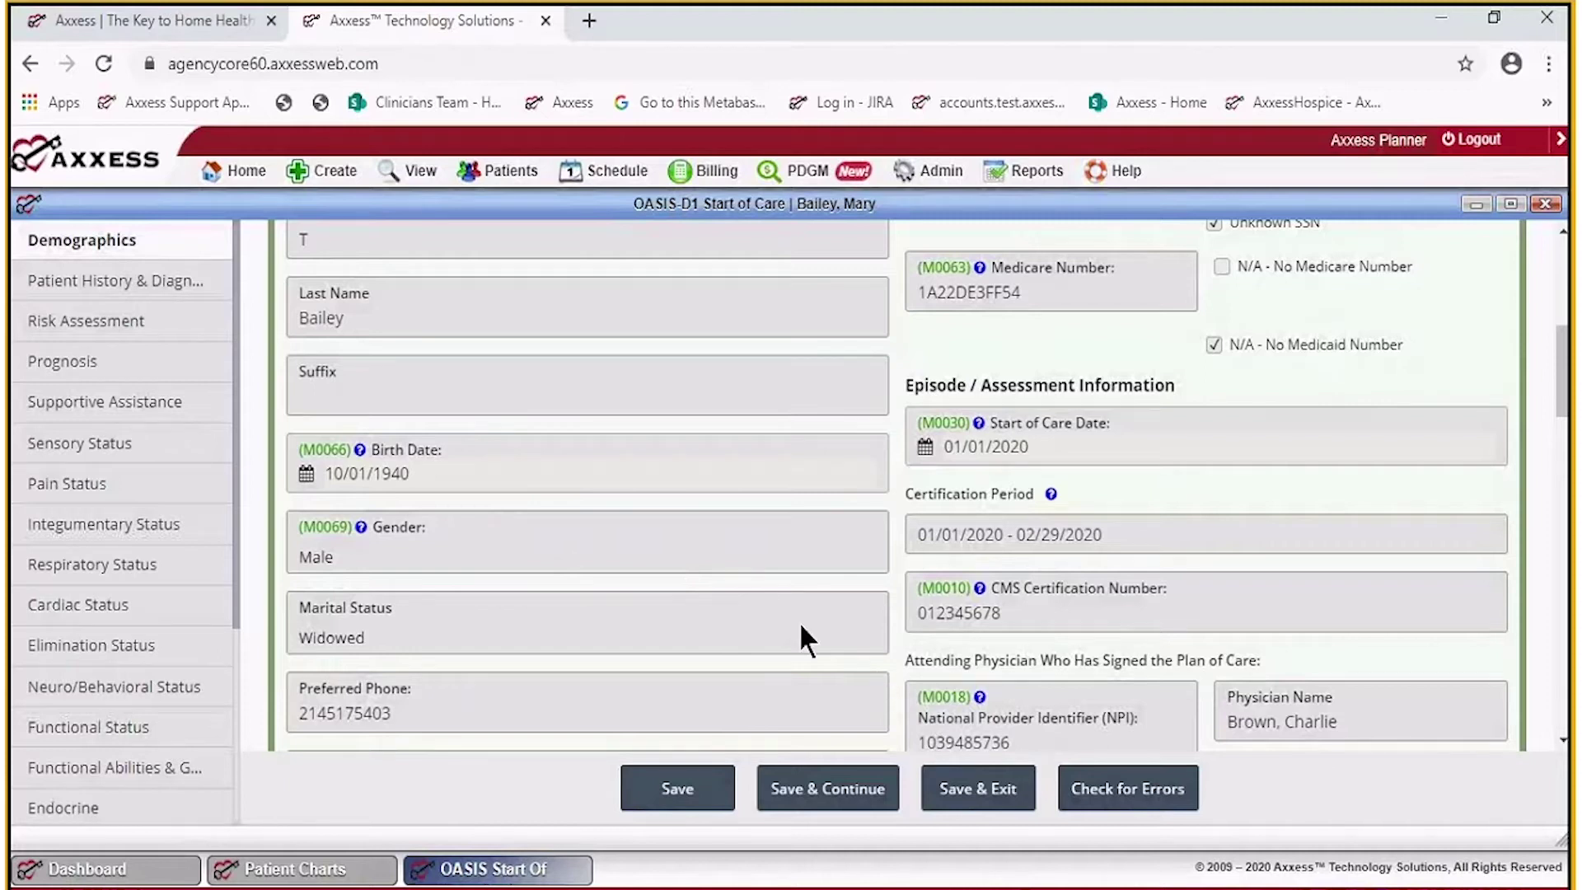
scroll(798, 616, "up", 5)
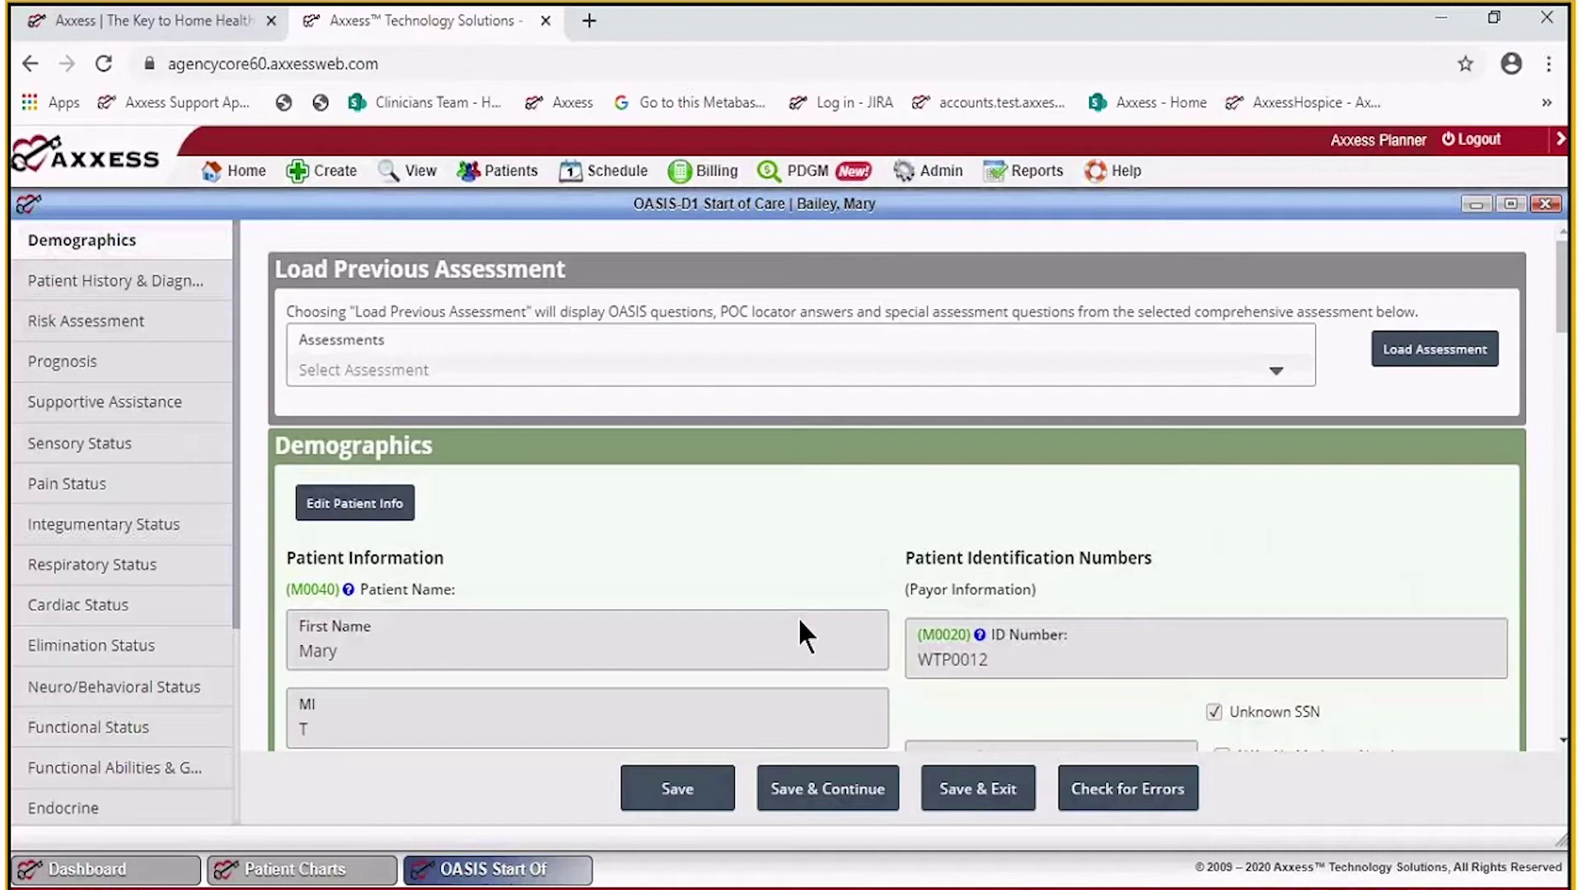
scroll(797, 623, "down", 3)
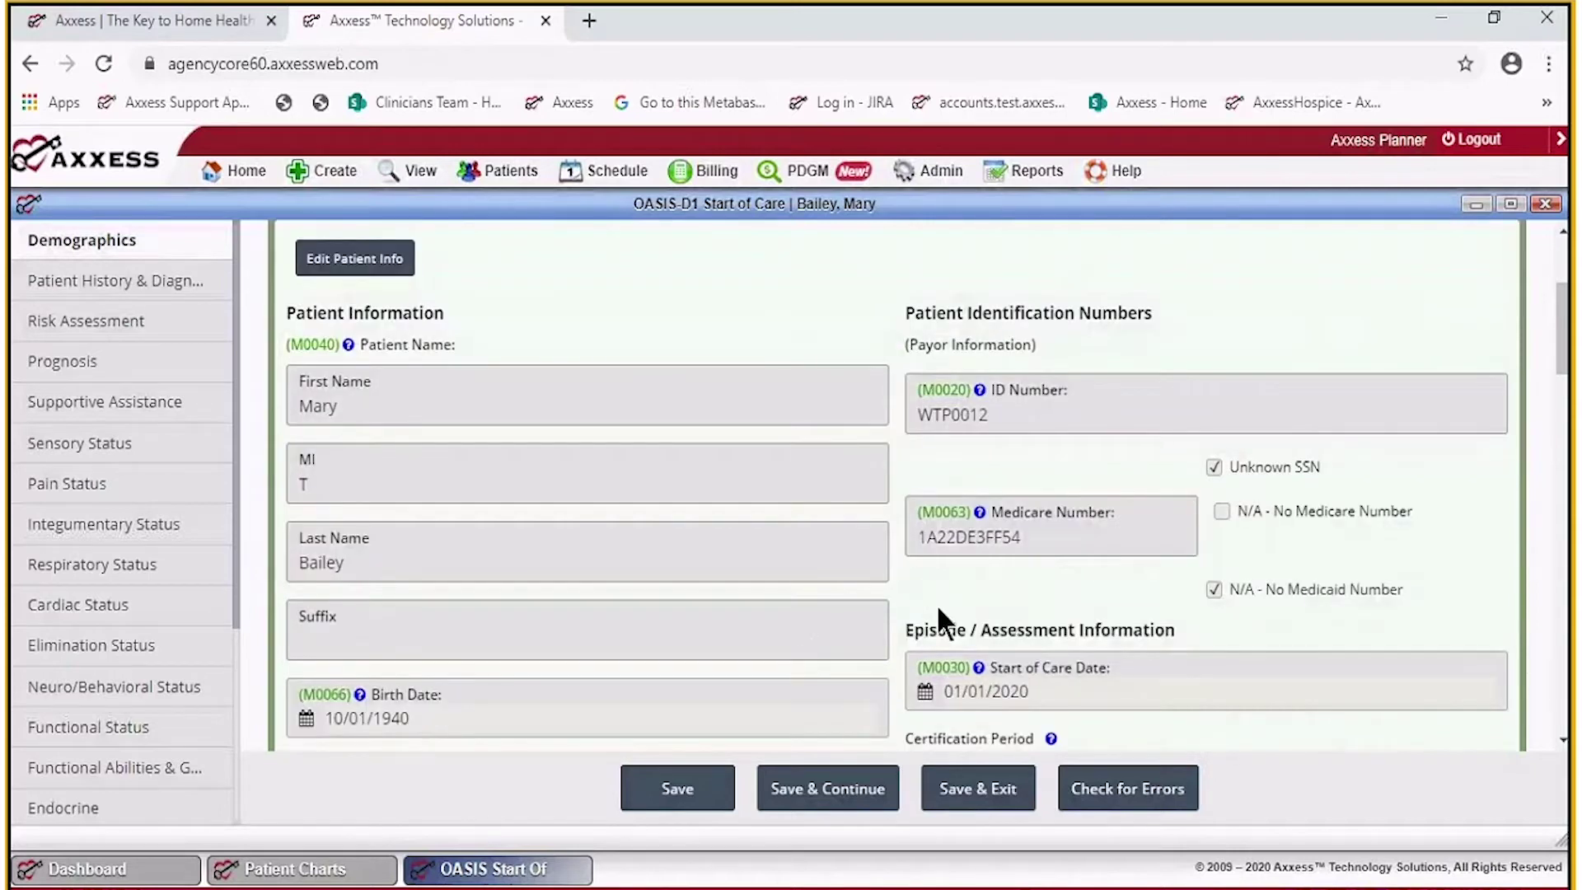
scroll(937, 603, "down", 6)
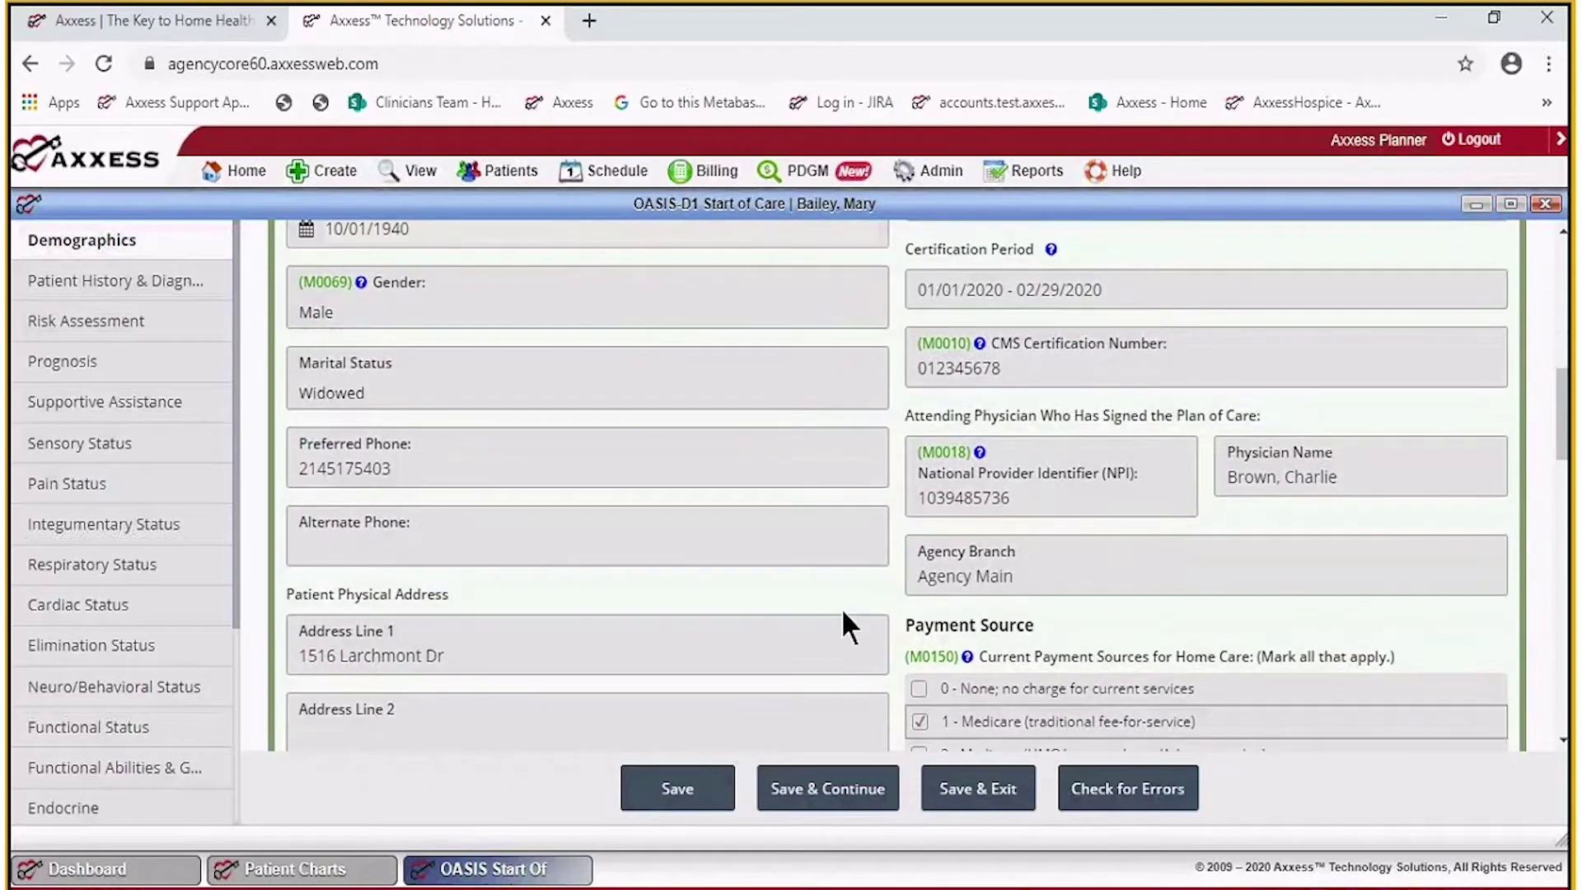
scroll(843, 613, "down", 2)
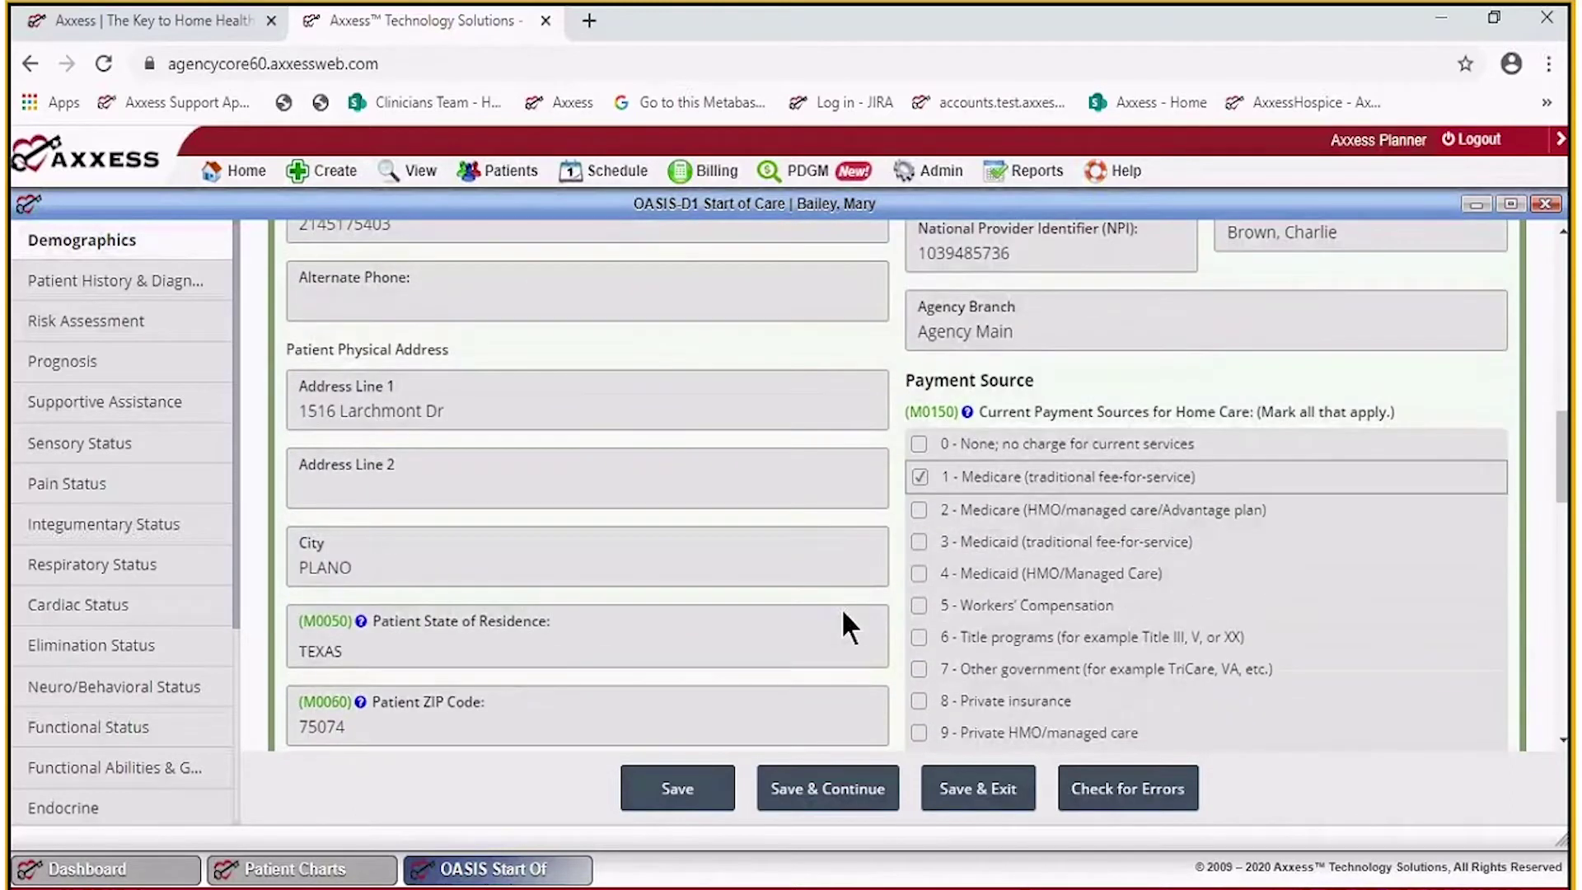
scroll(842, 609, "up", 10)
scroll(843, 608, "up", 5)
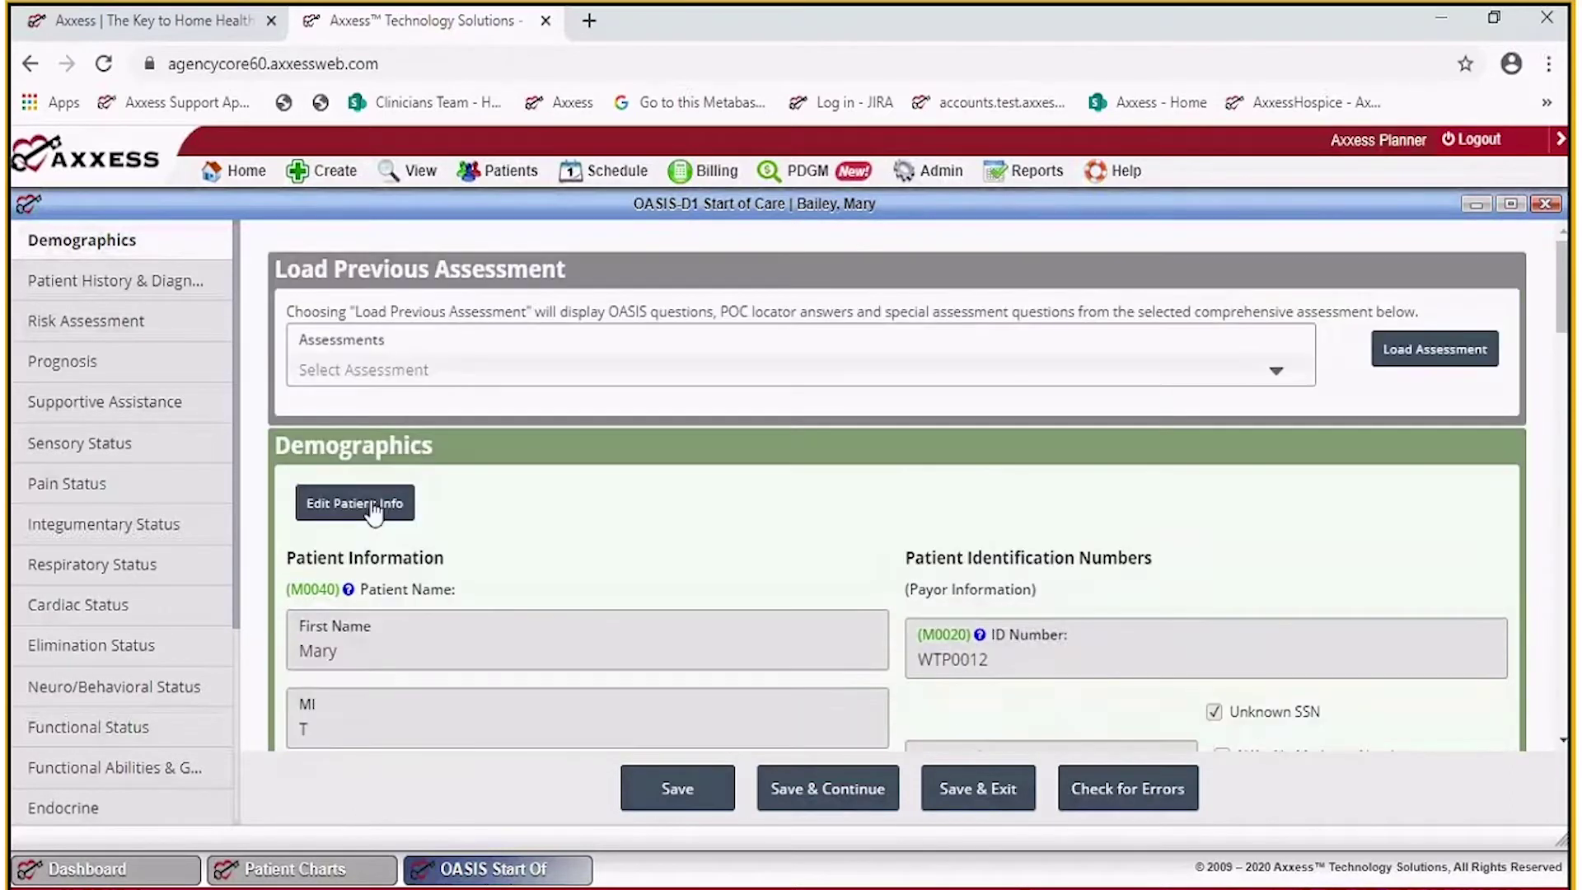
Open the patient information for editing from Demographics, look over its fields, and save and exit back to the assessment.
left_click(352, 509)
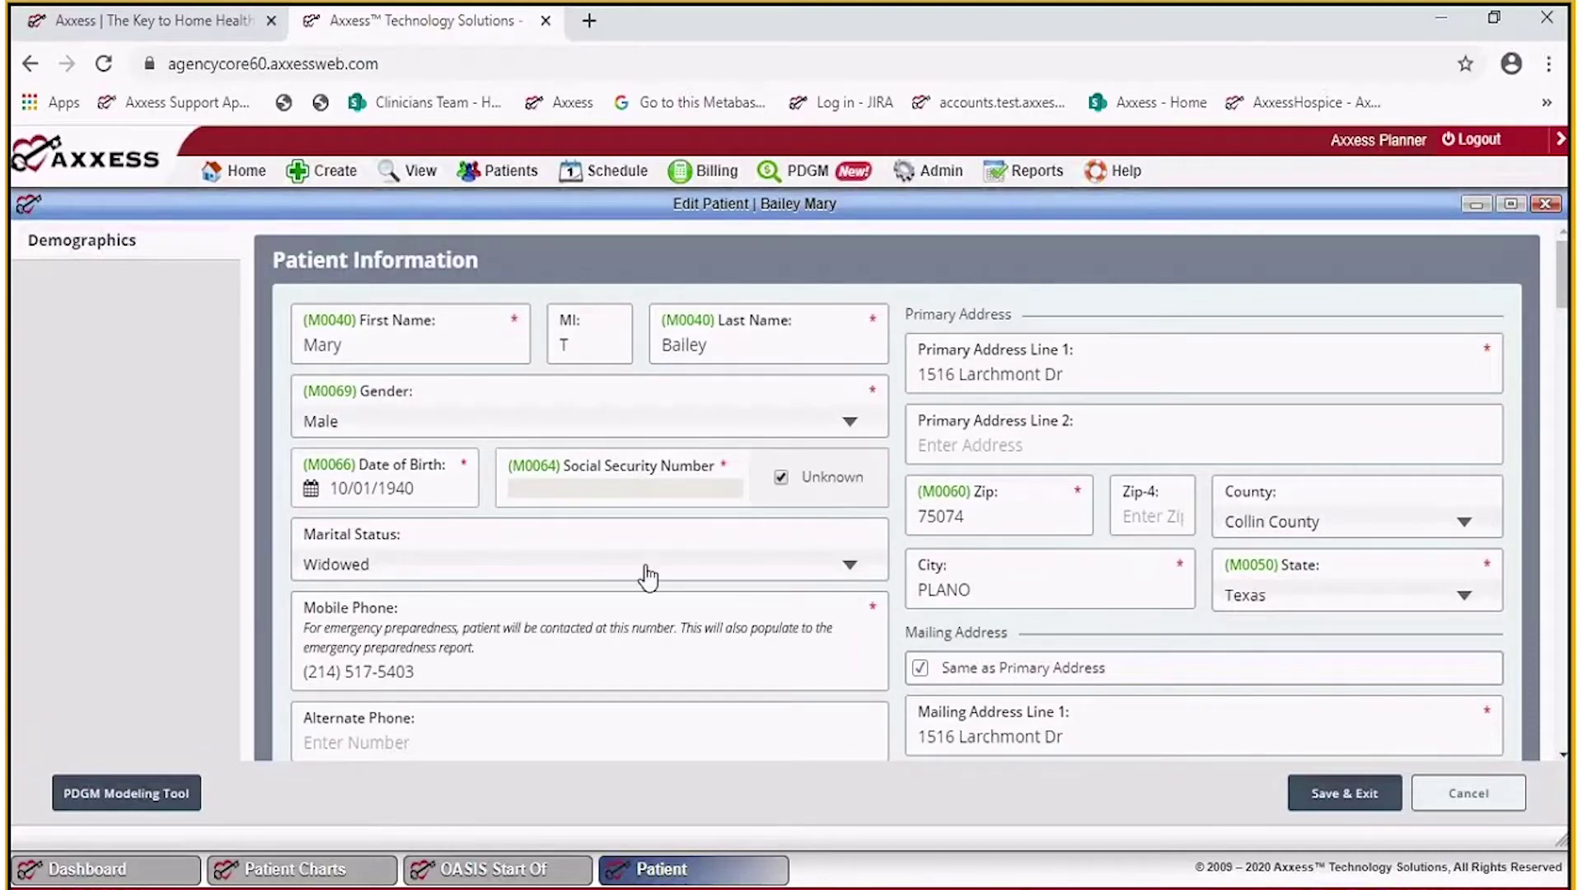
scroll(631, 534, "down", 1)
scroll(623, 536, "down", 8)
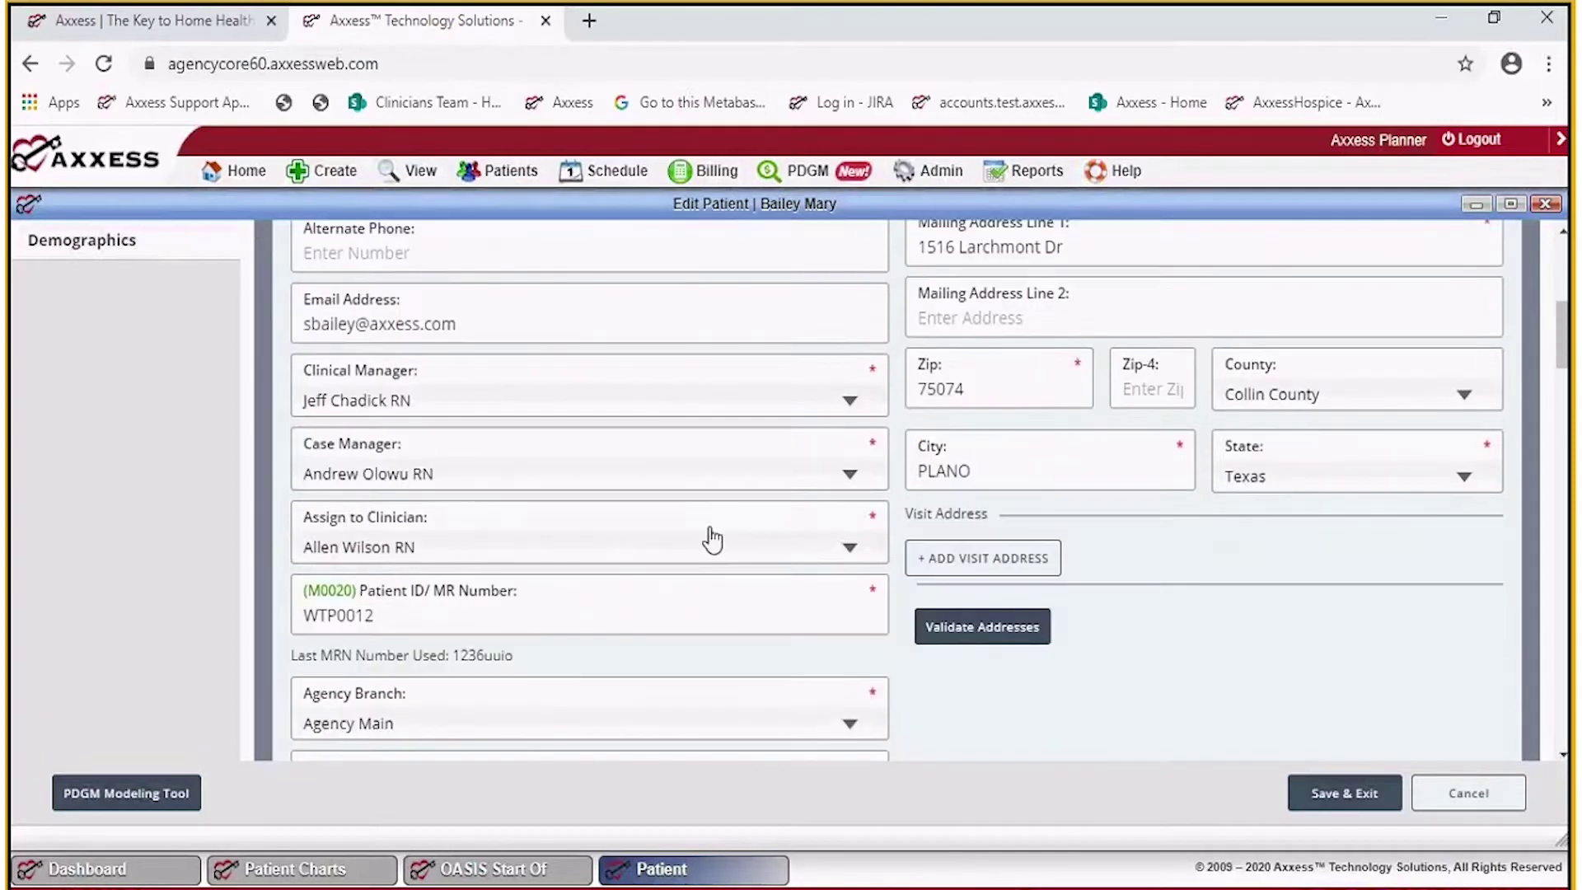
left_click(1330, 796)
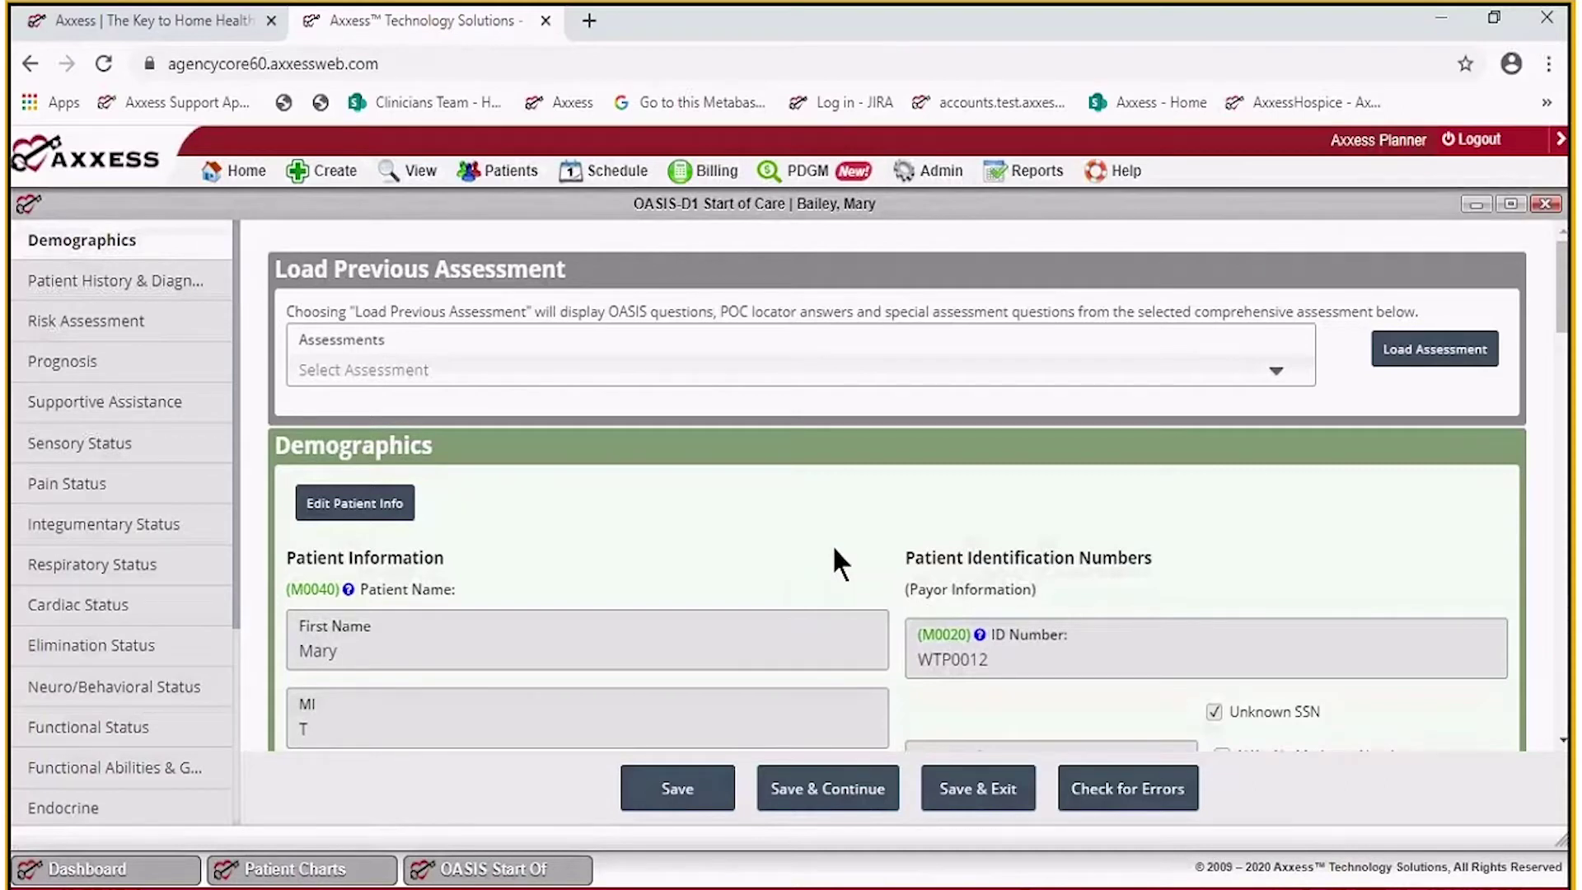
Look through the whole Demographics section down to the referral date and episode timing, including the reason for assessment.
scroll(867, 561, "down", 3)
scroll(871, 546, "down", 2)
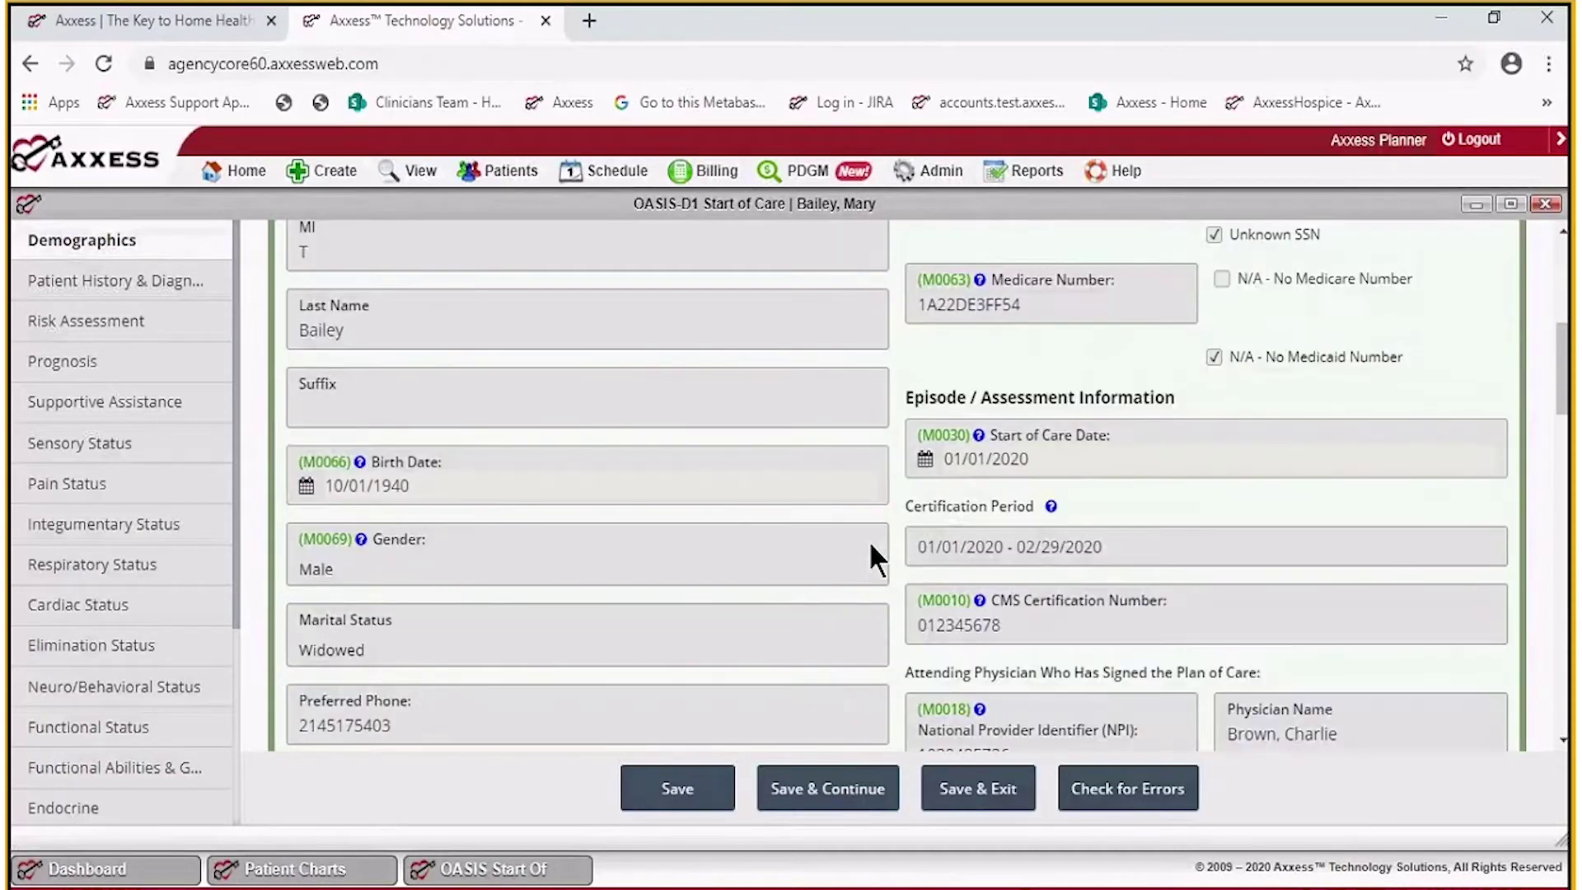
scroll(872, 544, "down", 7)
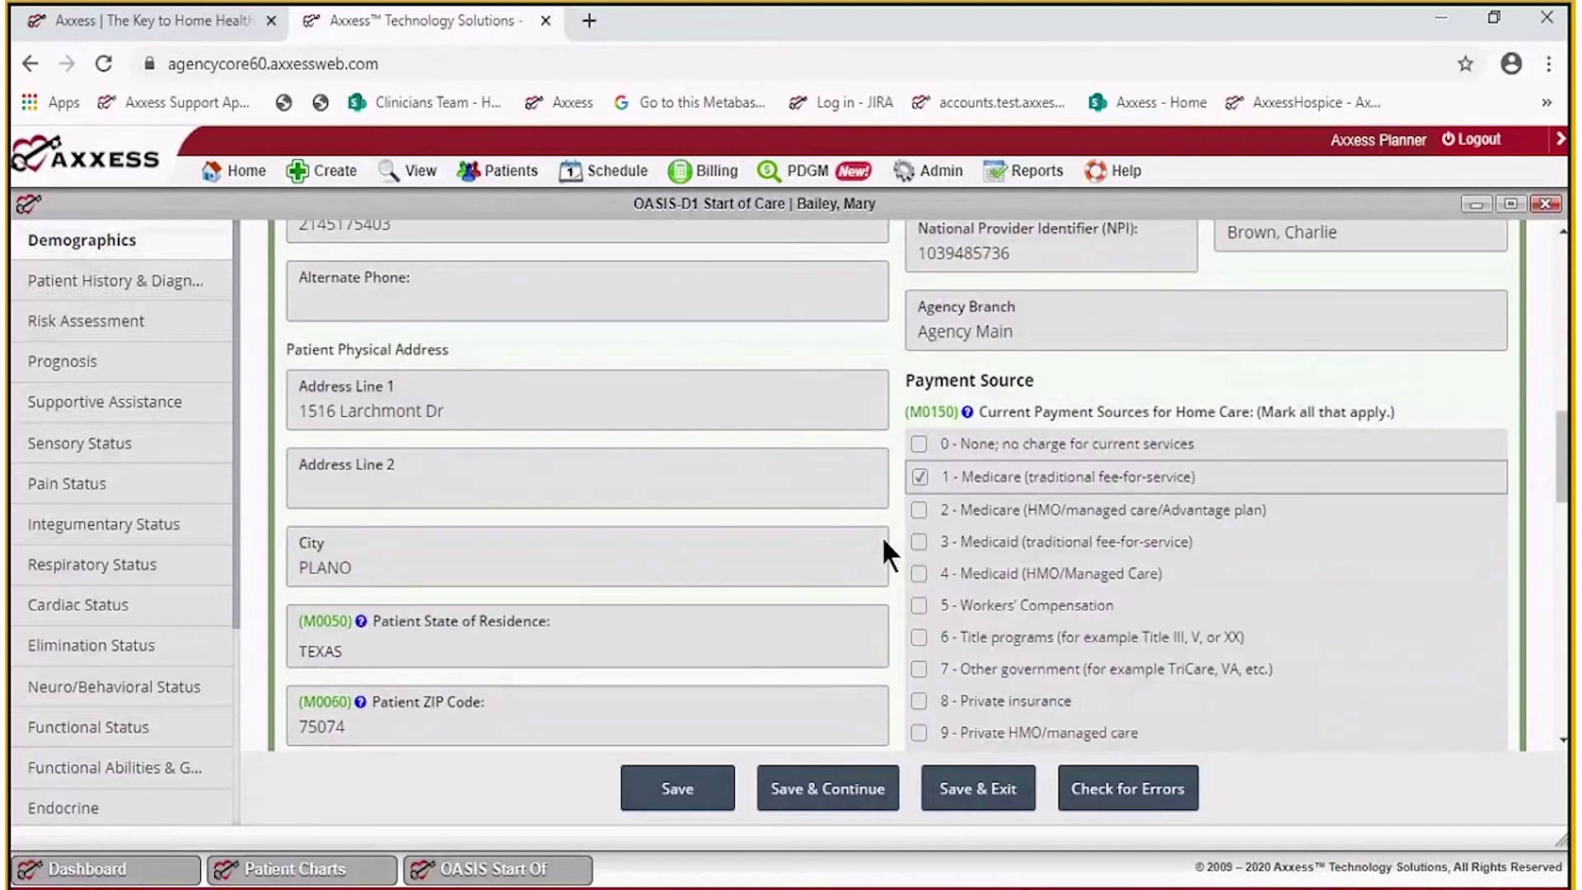
scroll(884, 541, "down", 10)
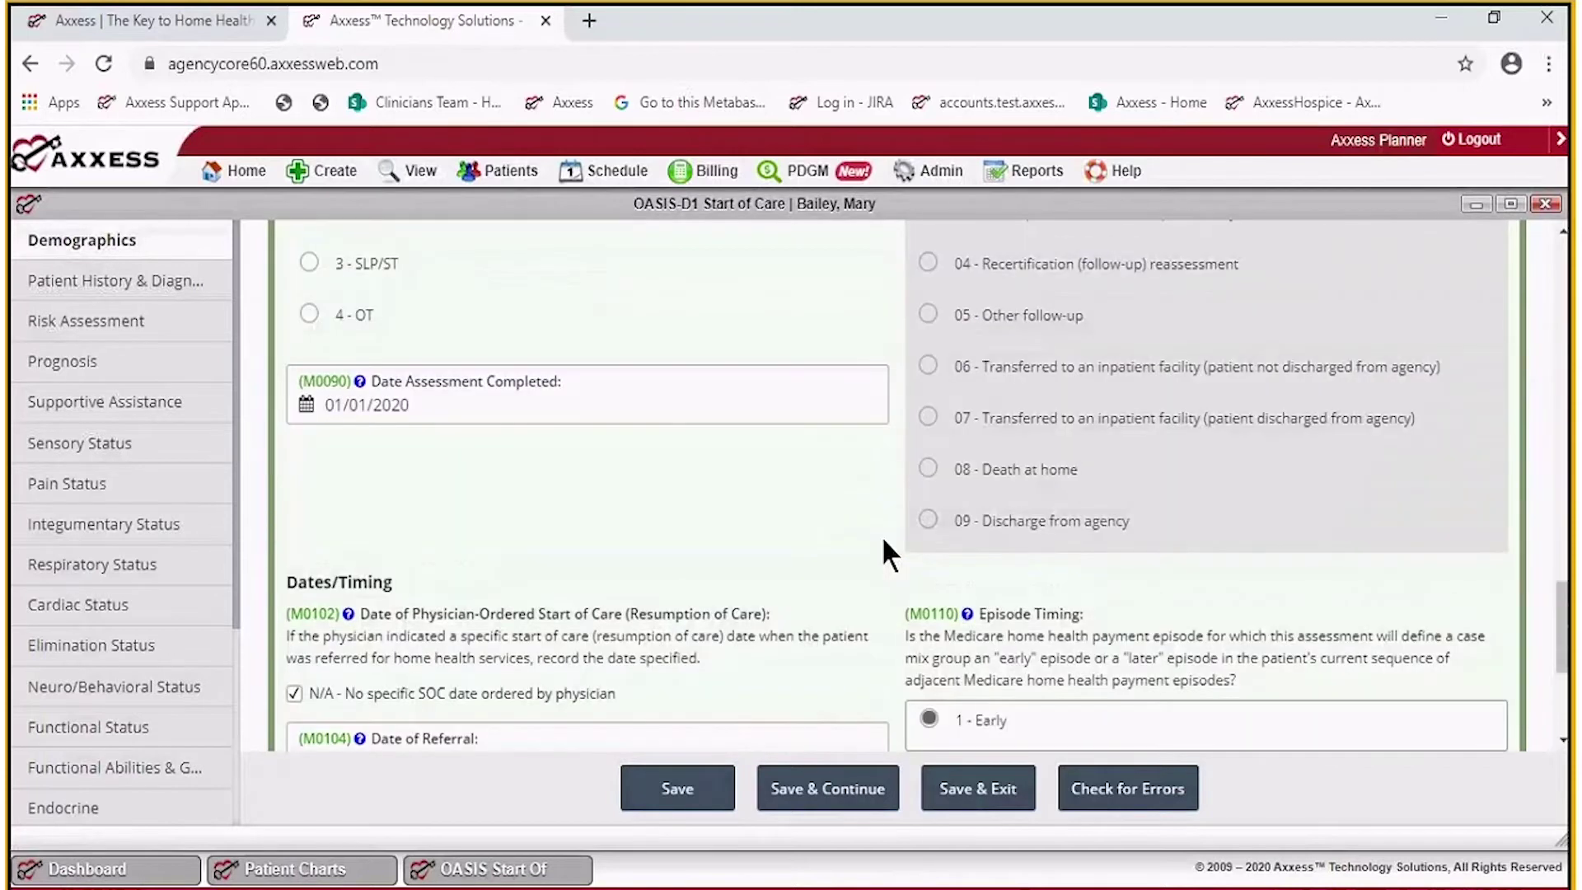
scroll(882, 535, "down", 3)
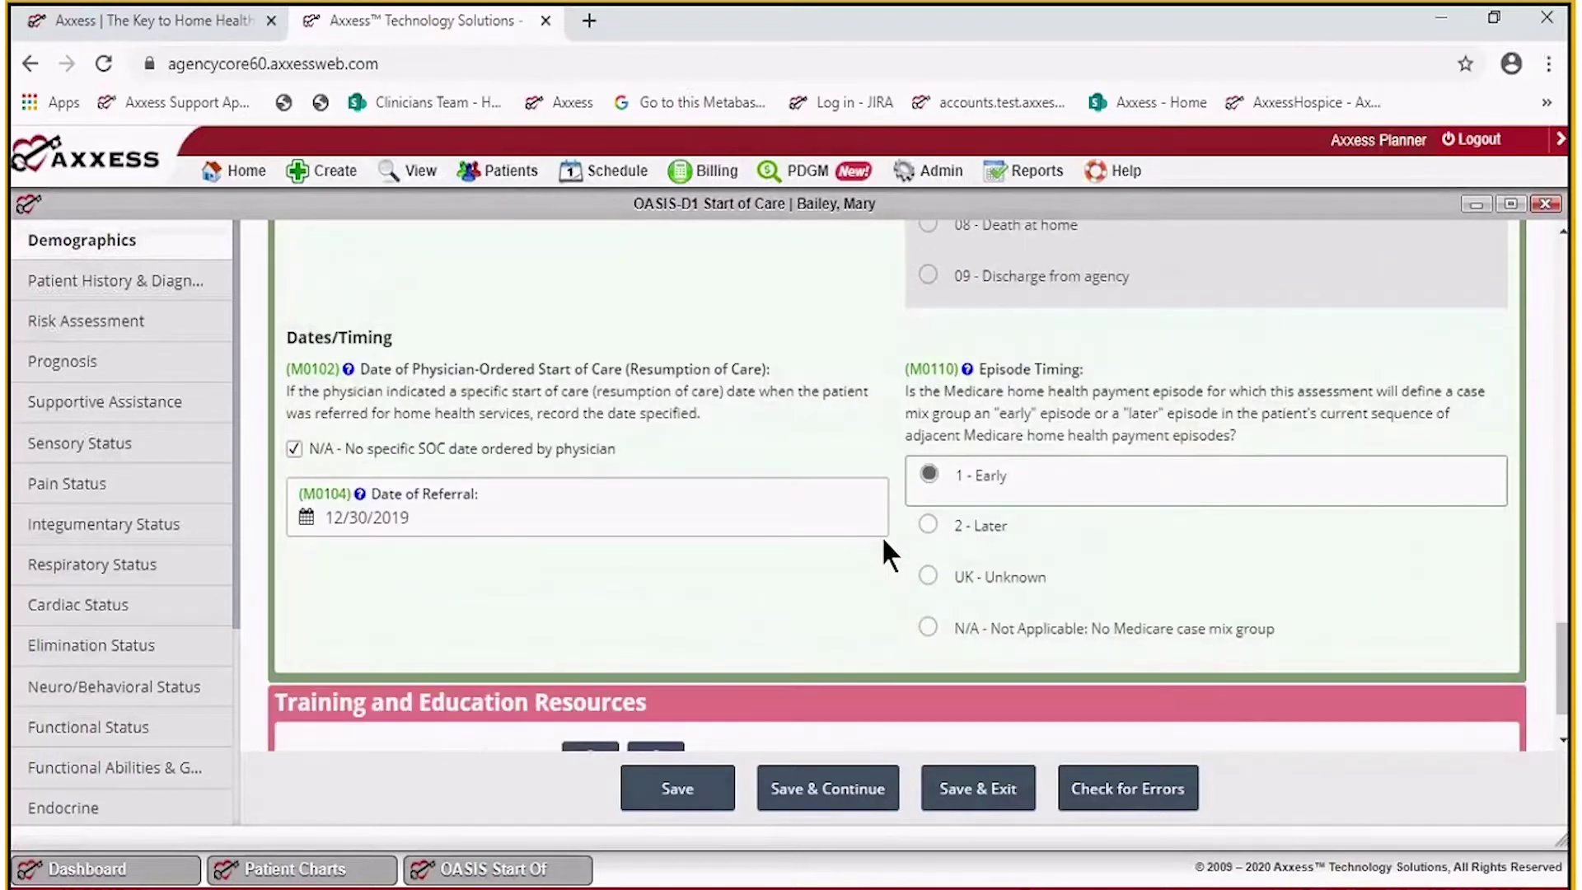
scroll(882, 536, "up", 6)
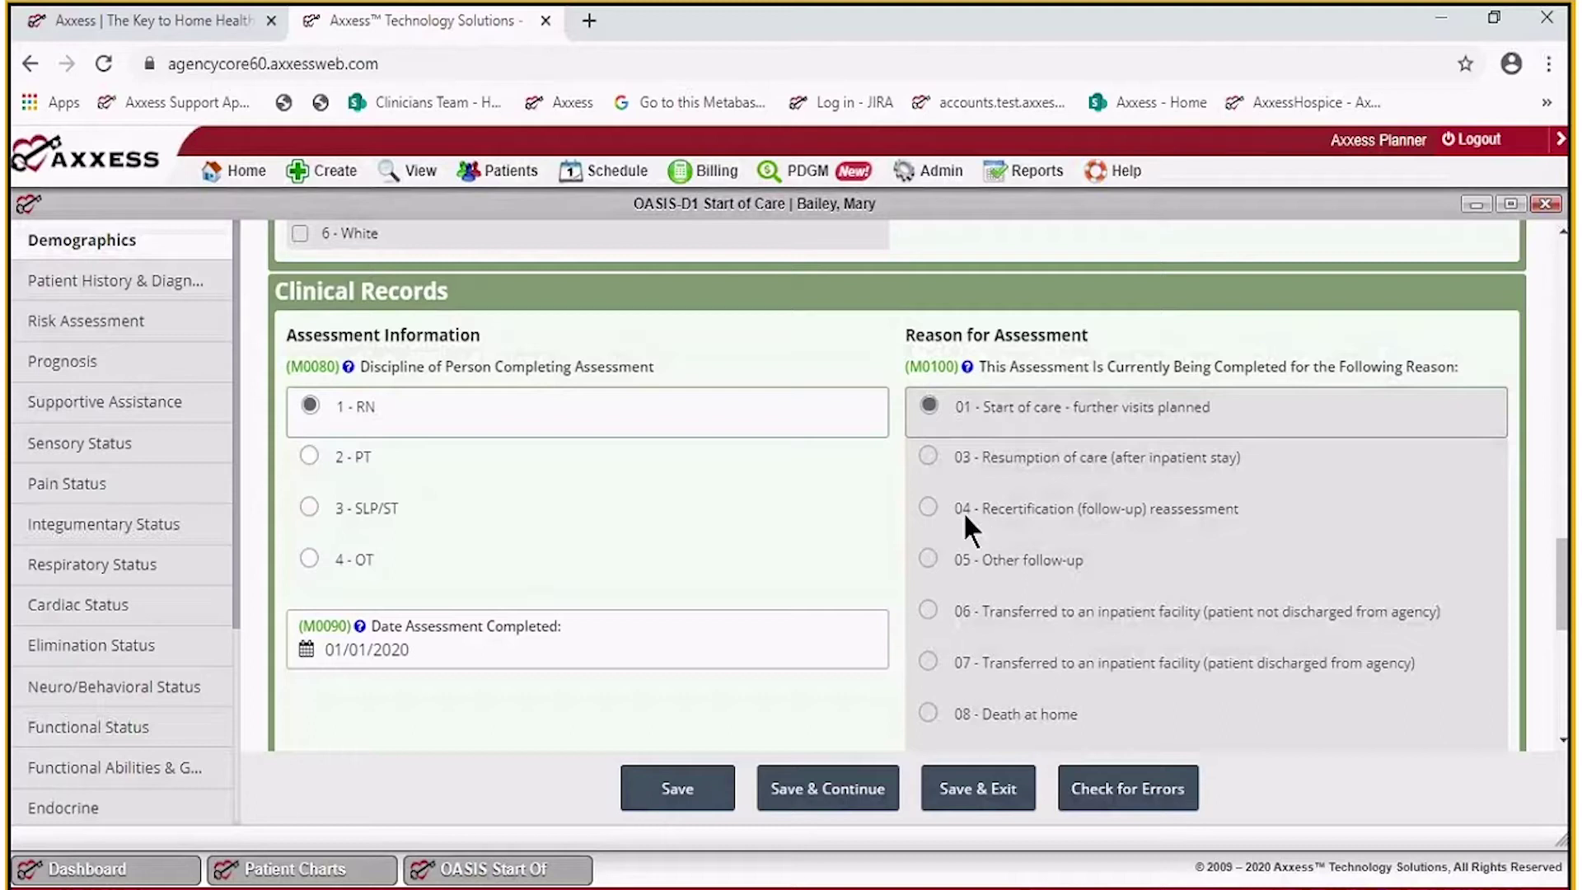
scroll(576, 399, "up", 10)
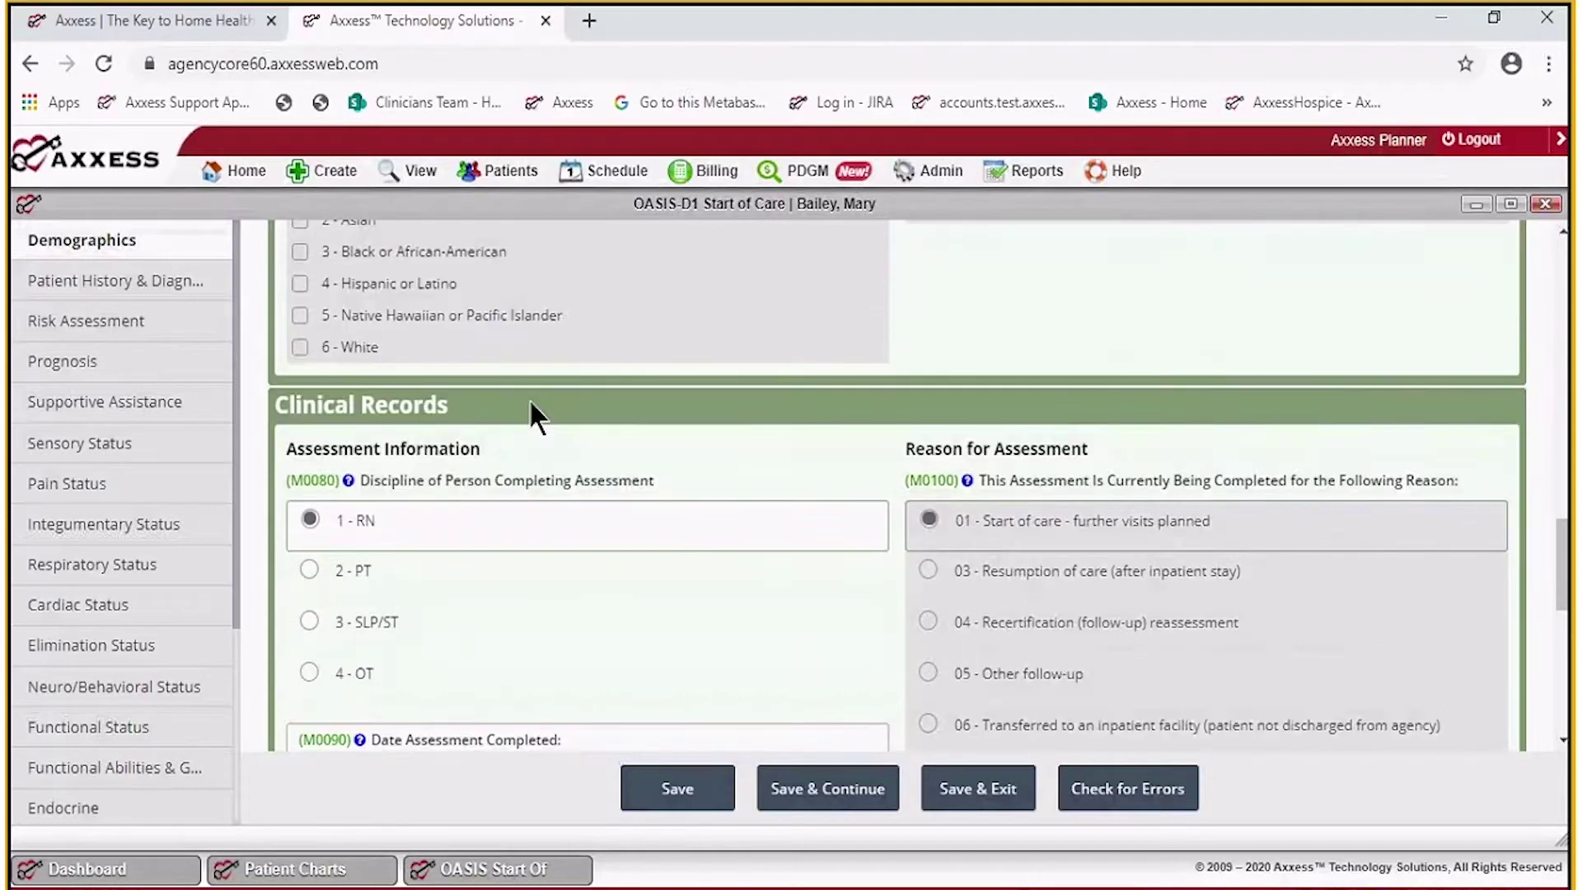
scroll(531, 416, "up", 5)
Review the locked demographic fields against the Clinical Records items, checking the assessor's discipline, assessment completion date and Dates/Timing.
scroll(371, 501, "down", 3)
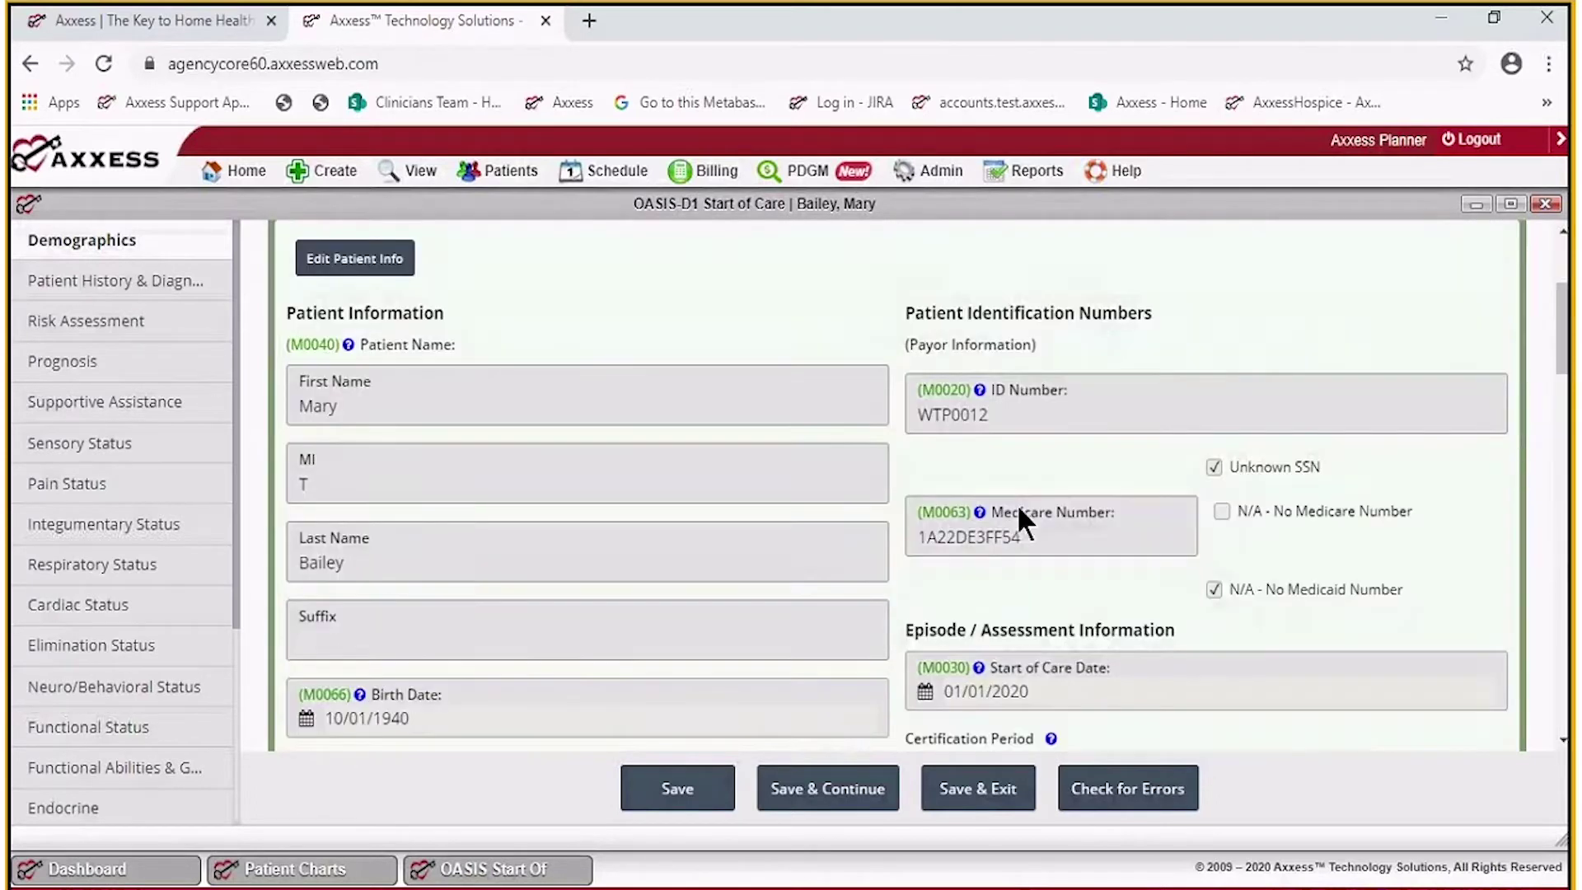
scroll(1020, 513, "down", 3)
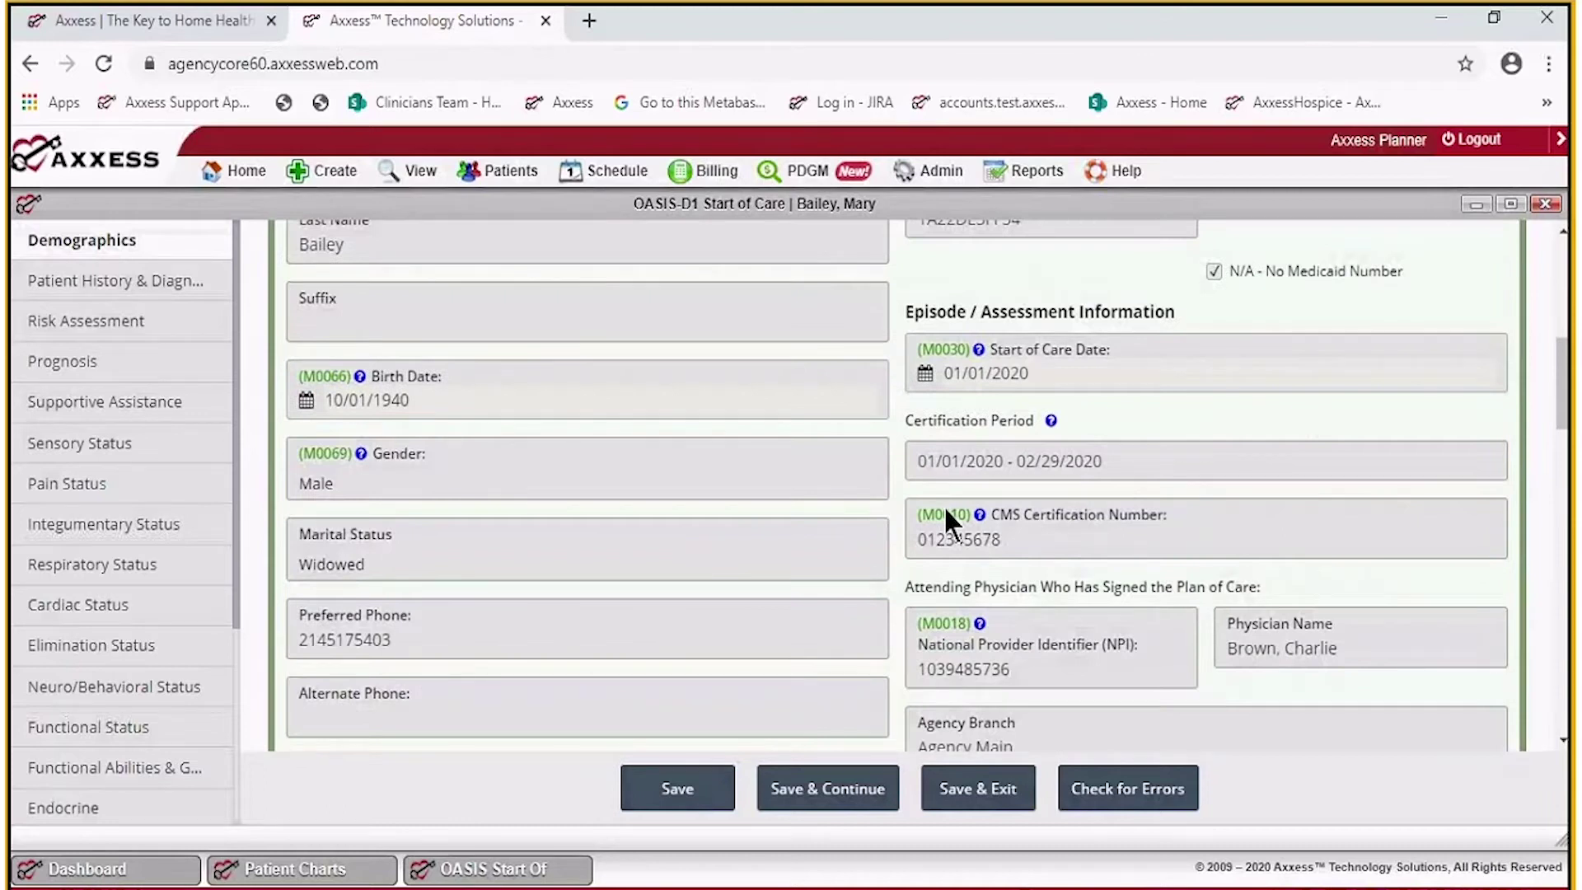
scroll(811, 503, "down", 8)
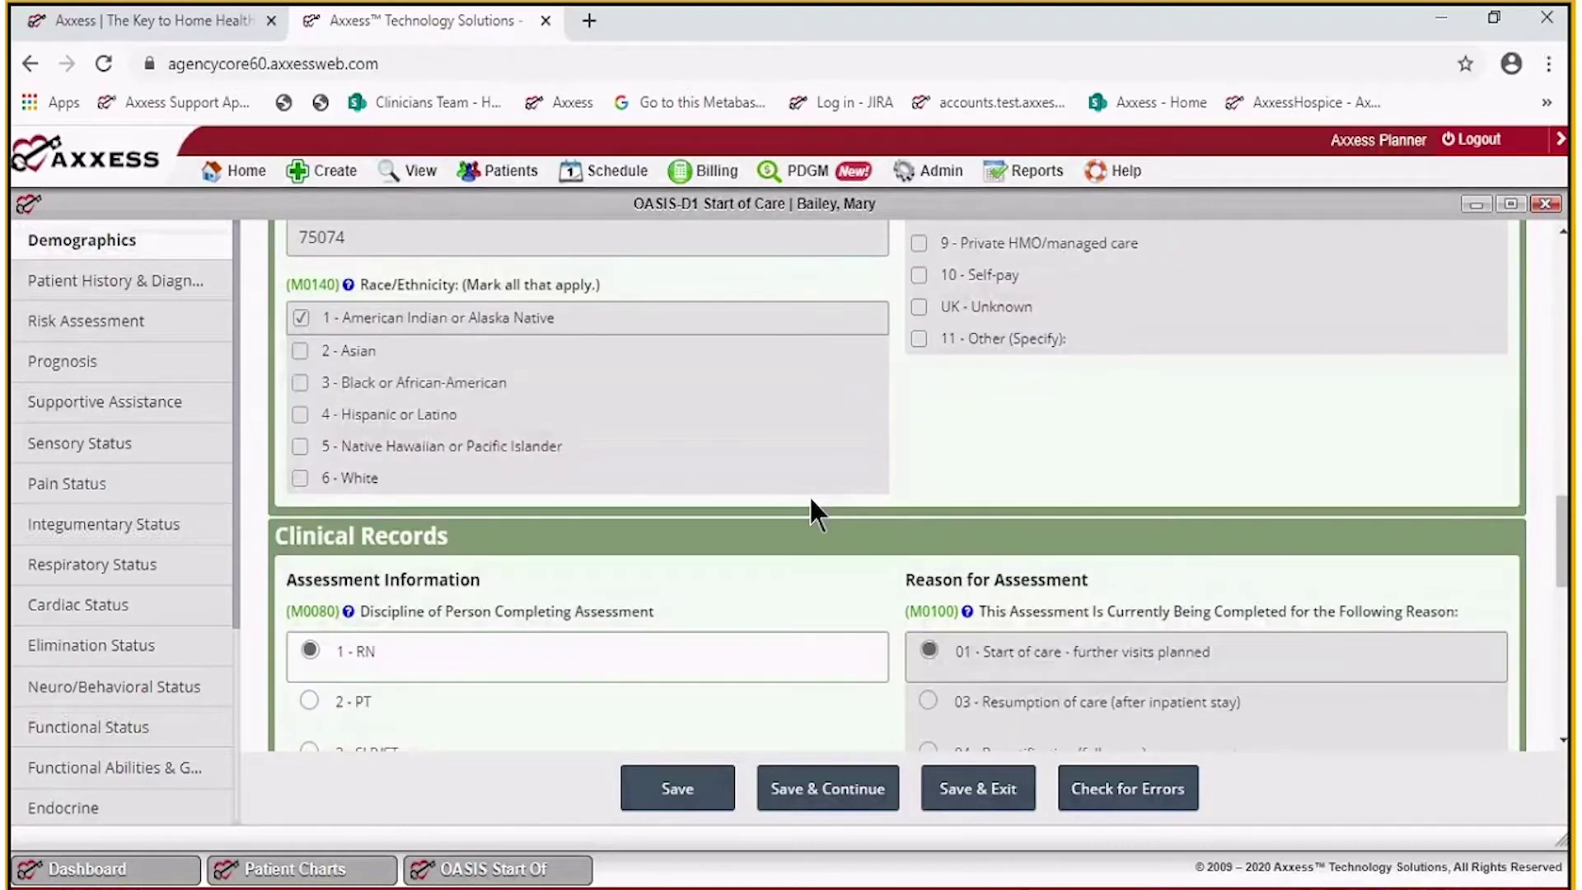
scroll(811, 651, "down", 3)
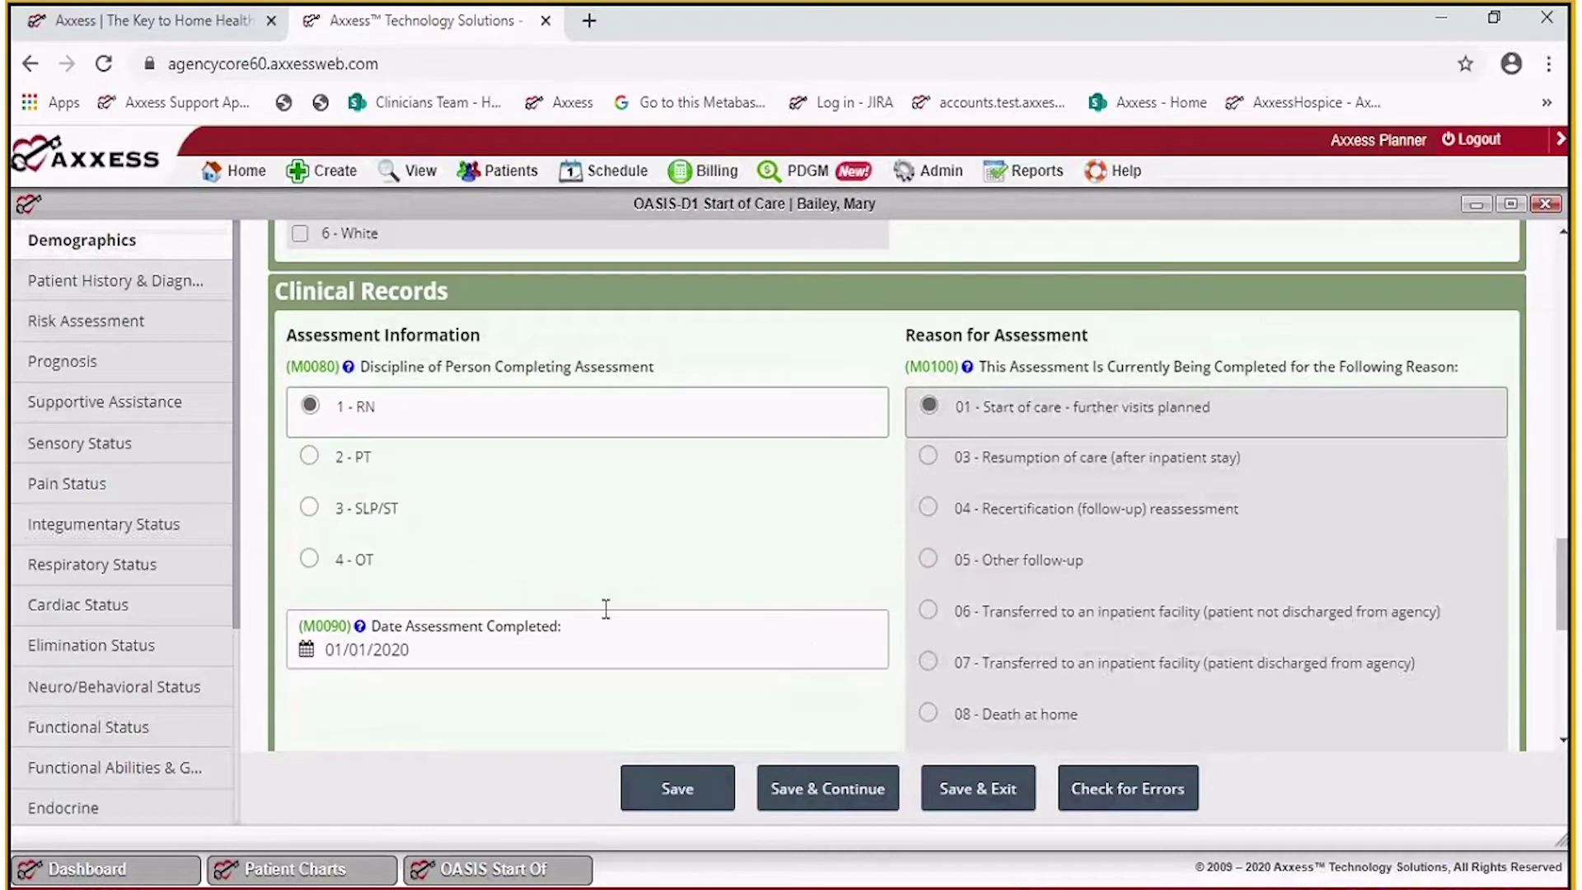
scroll(757, 566, "down", 3)
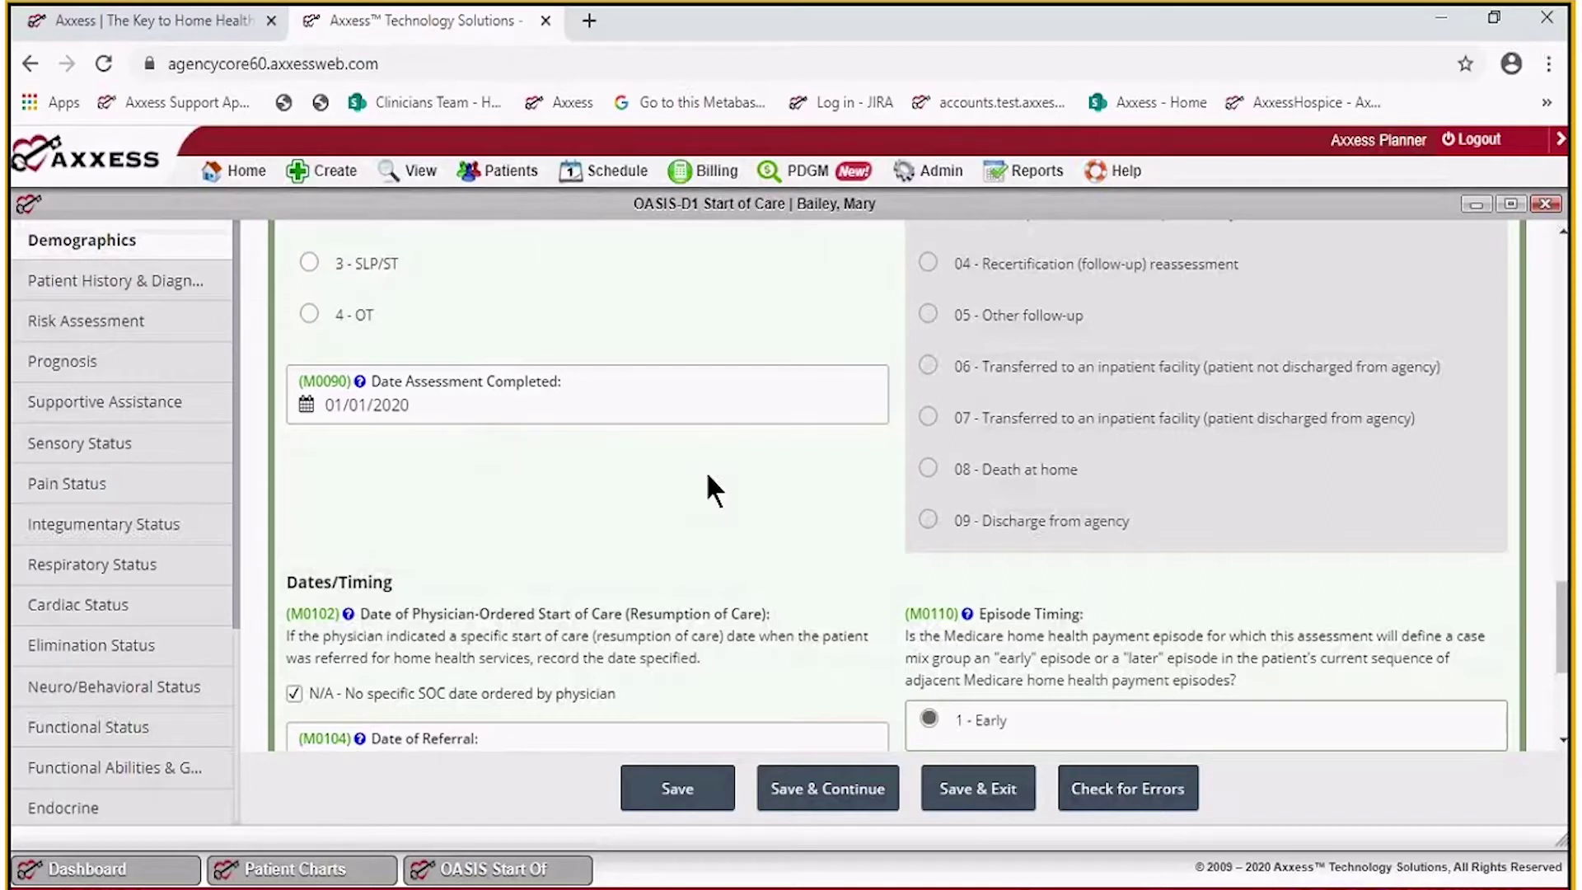
Finish reviewing Dates/Timing in Demographics, go to the Patient History & Diagnoses section and dismiss the save notifications.
scroll(707, 478, "down", 3)
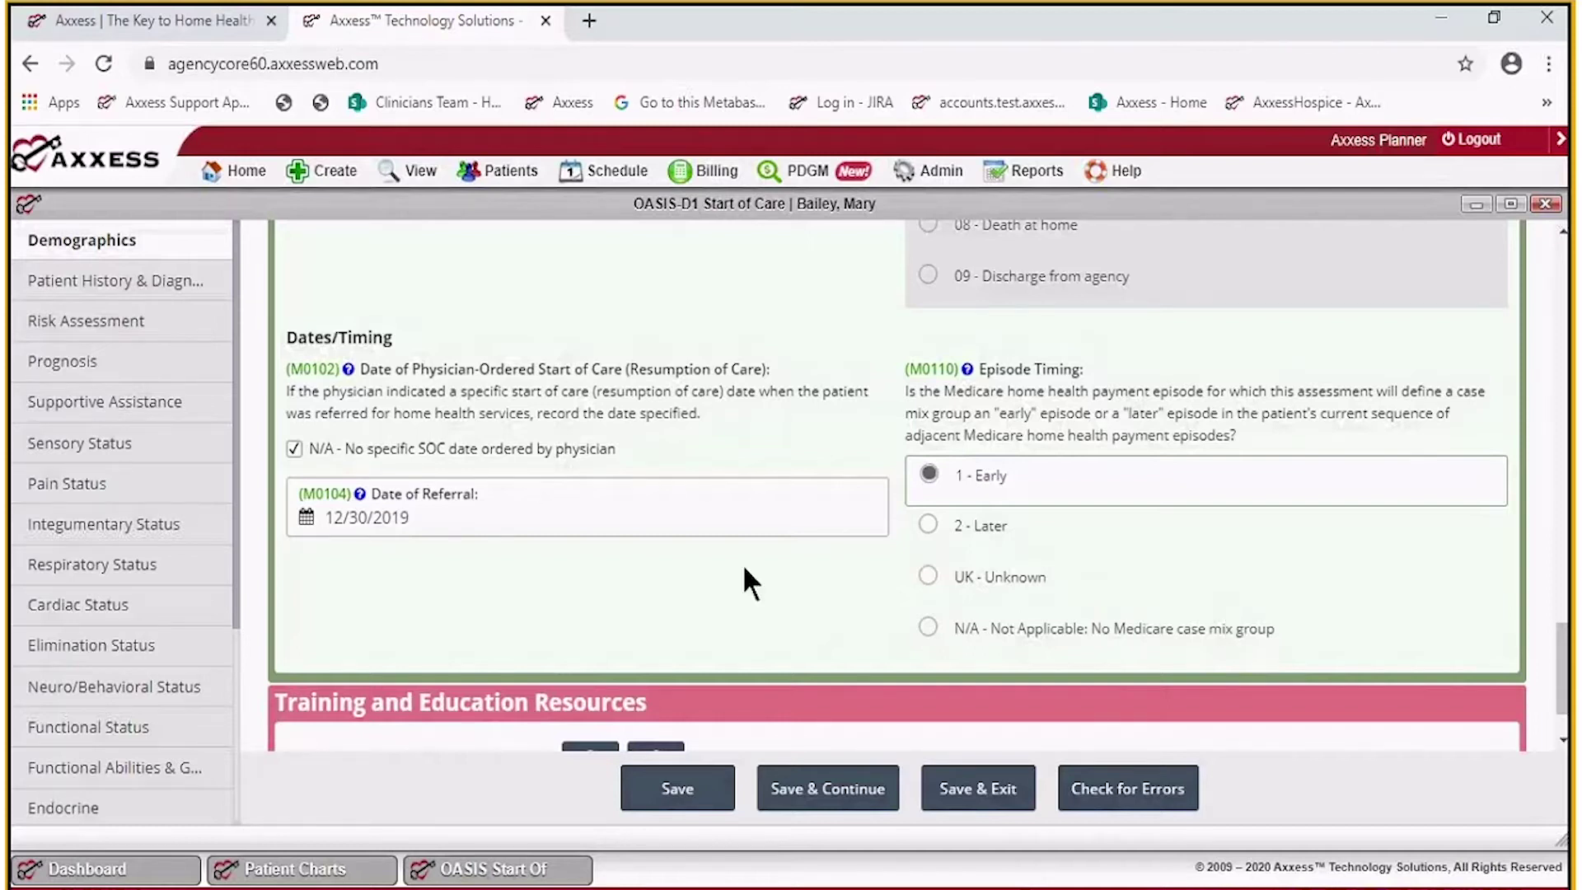
scroll(698, 552, "down", 1)
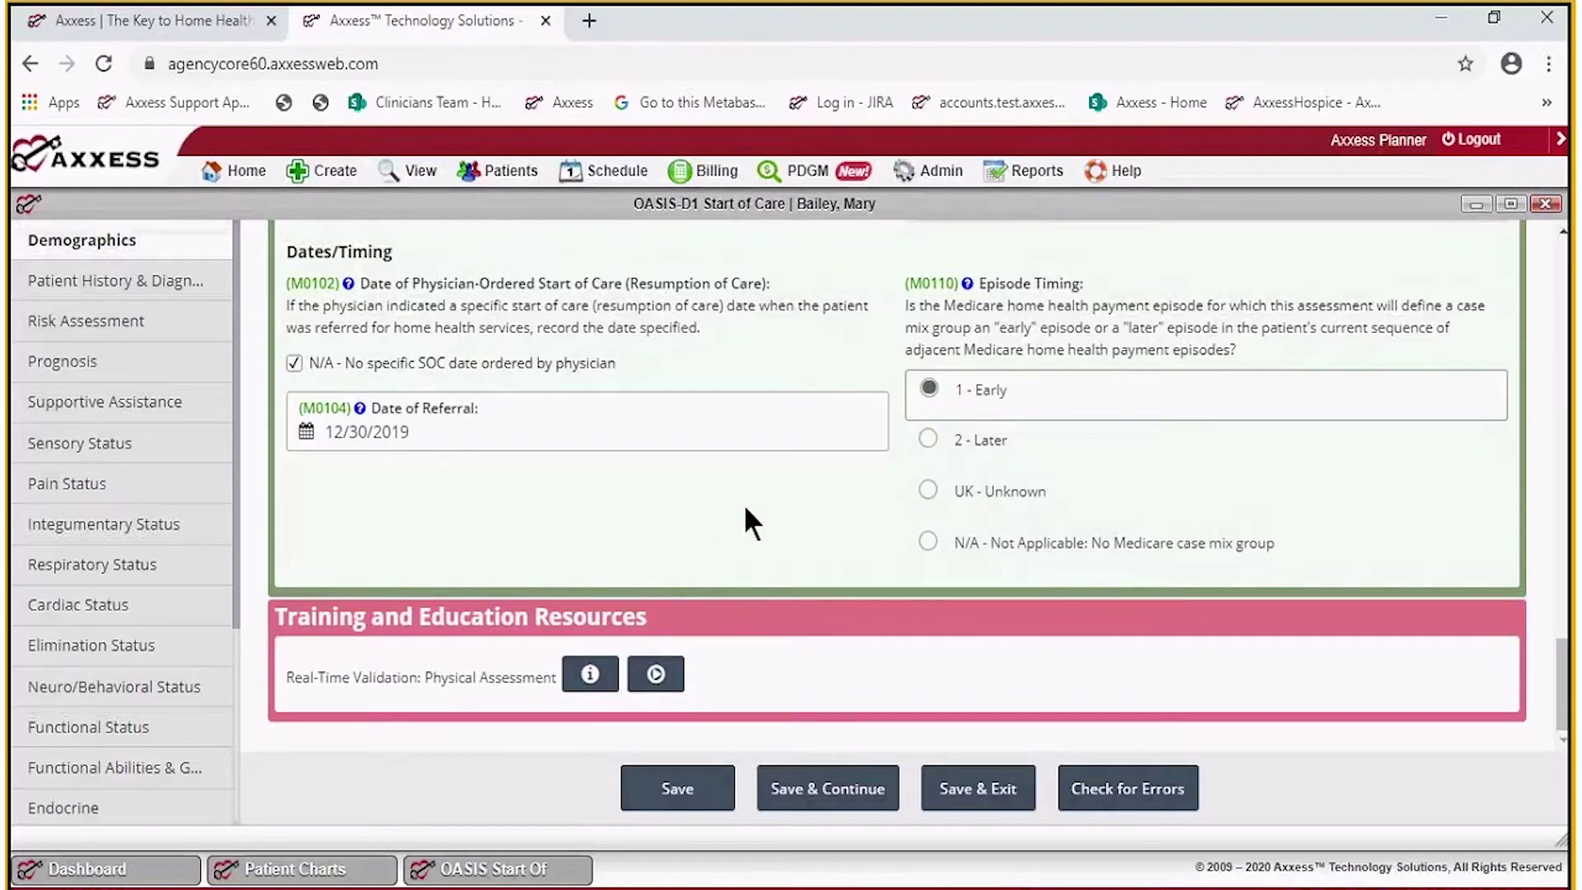
left_click(156, 306)
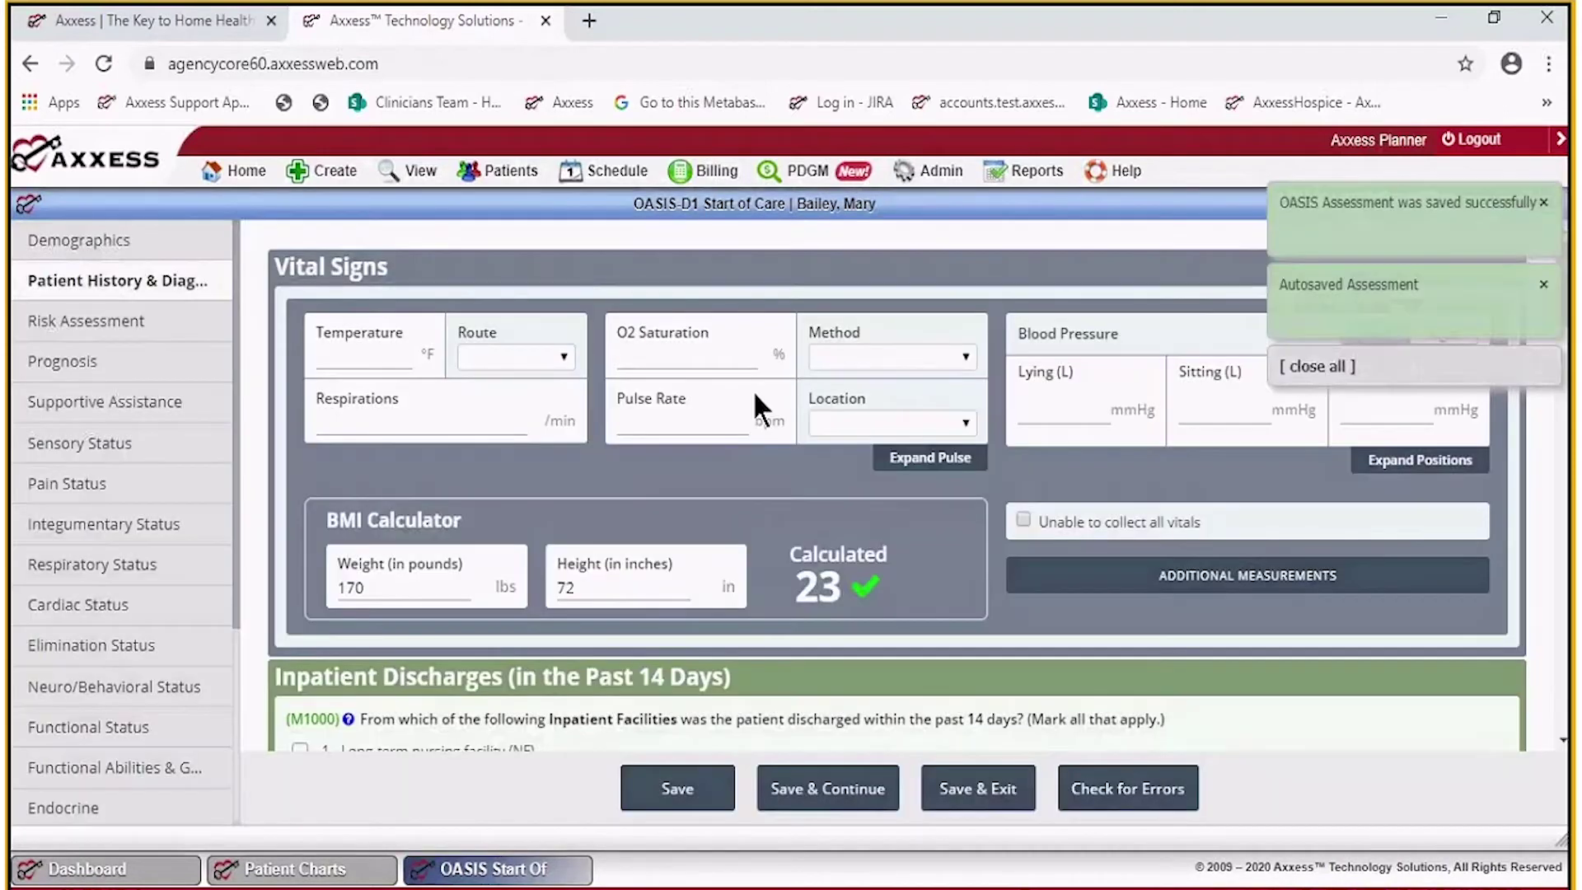
left_click(1301, 367)
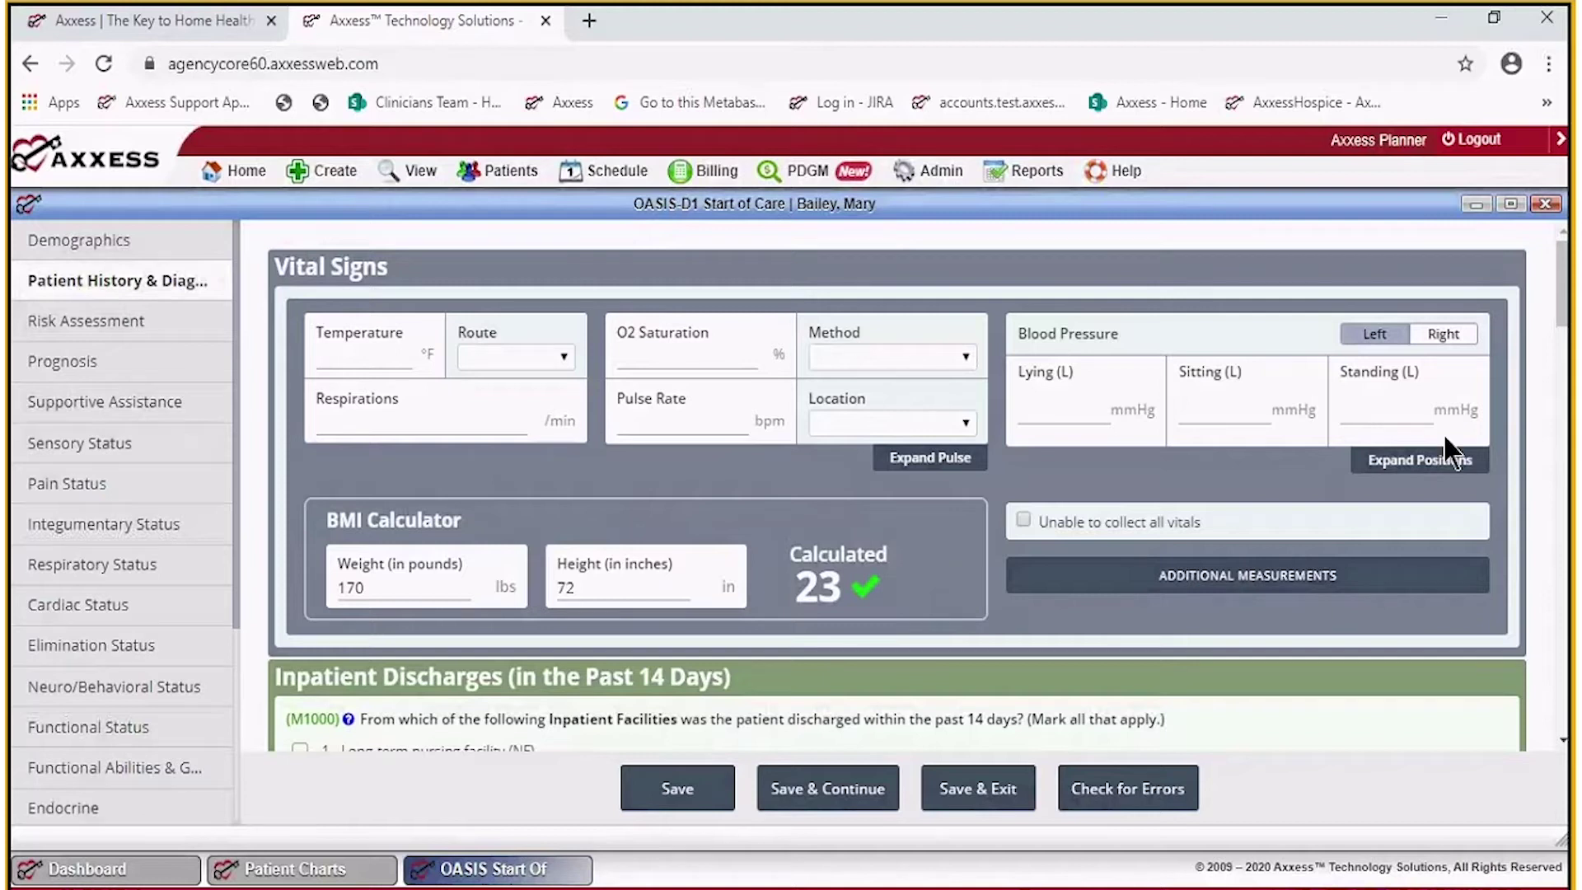
Switch the blood pressure fields to Right in Vital Signs and look over the temperature route options without choosing one.
left_click(1442, 333)
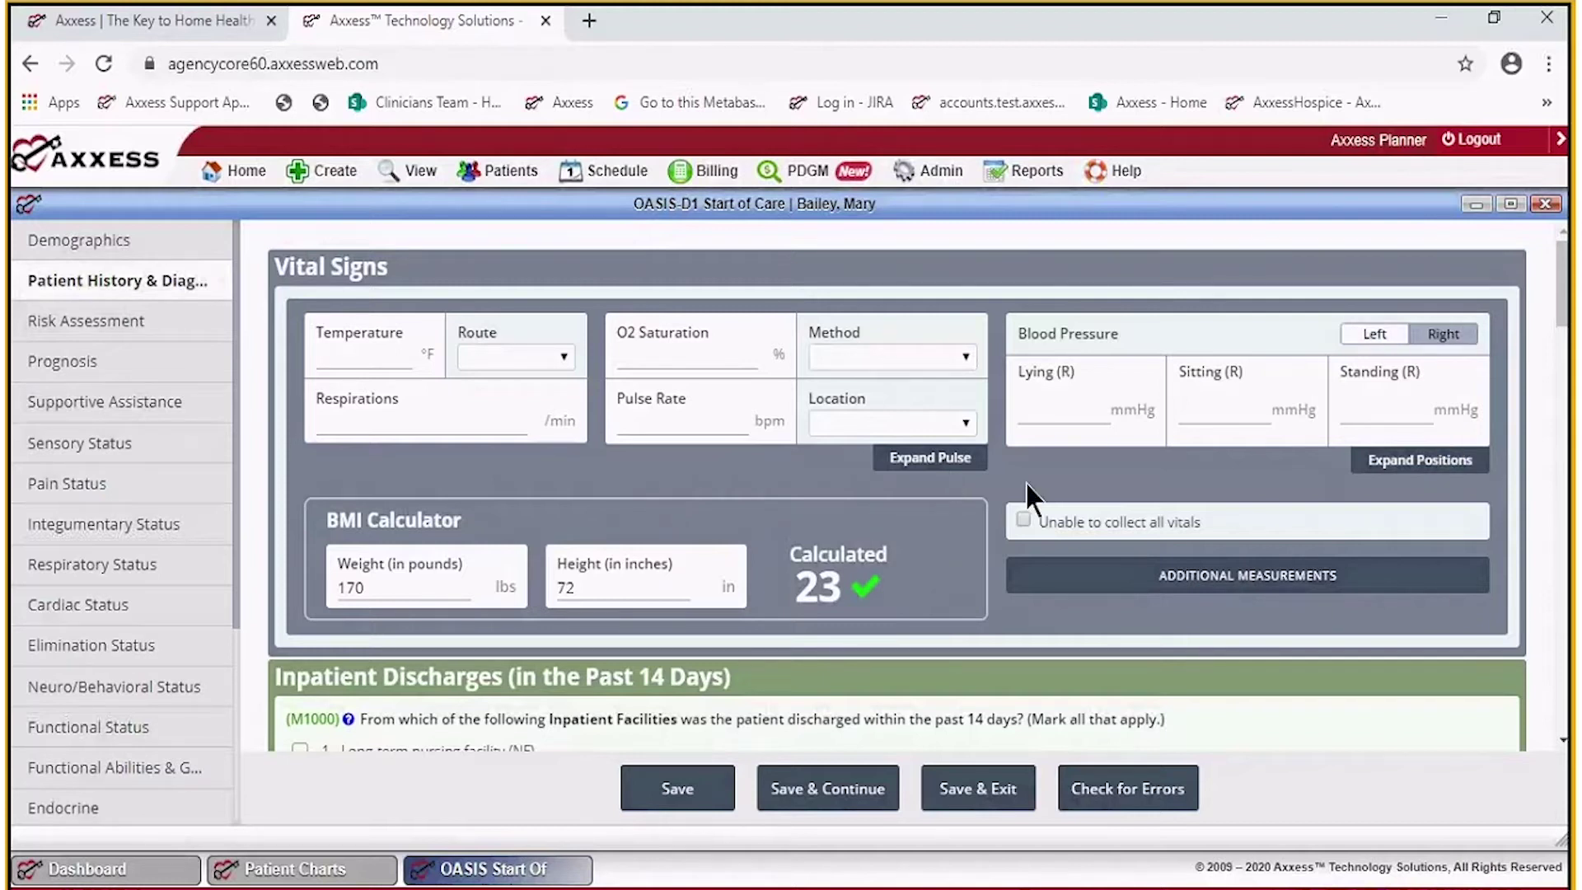
left_click(556, 354)
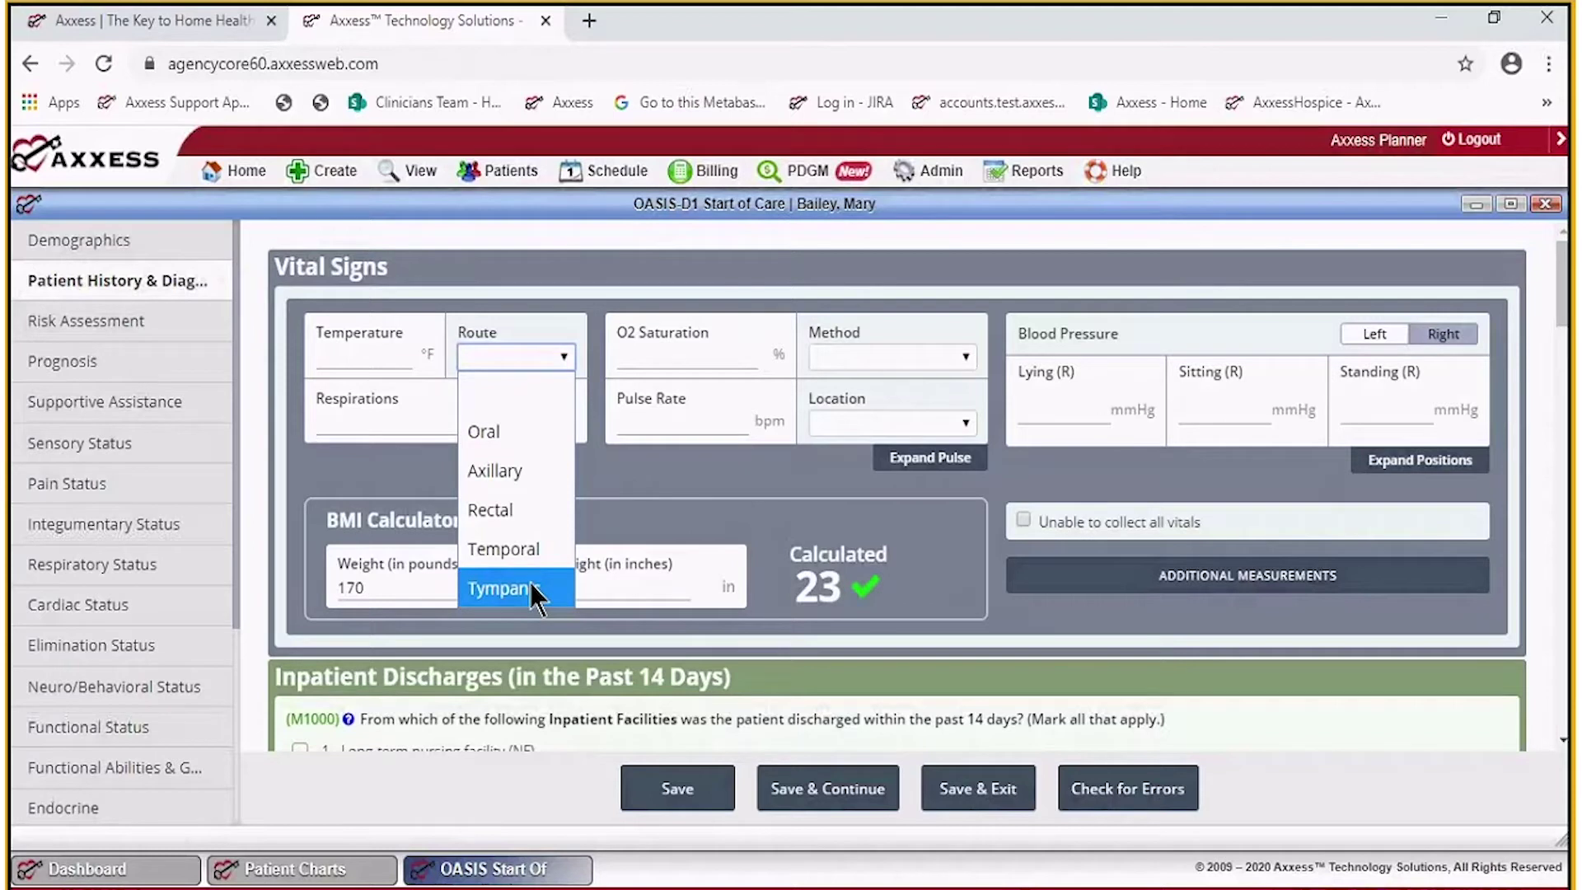
left_click(760, 386)
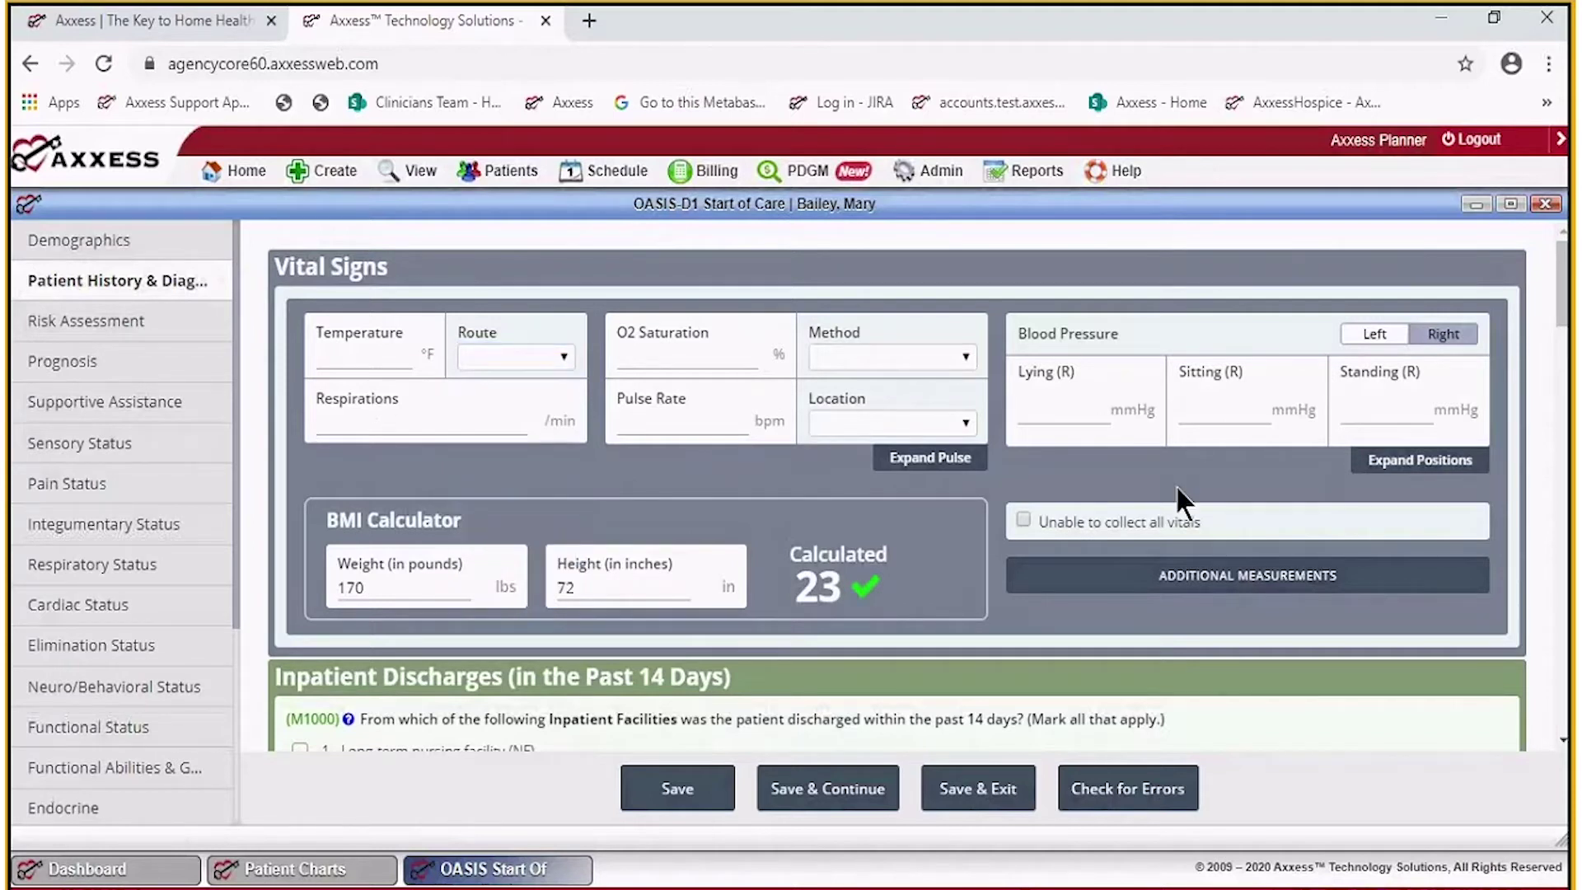
Expand the pulse rate entry and look over the apical and radial position options without choosing one.
left_click(941, 464)
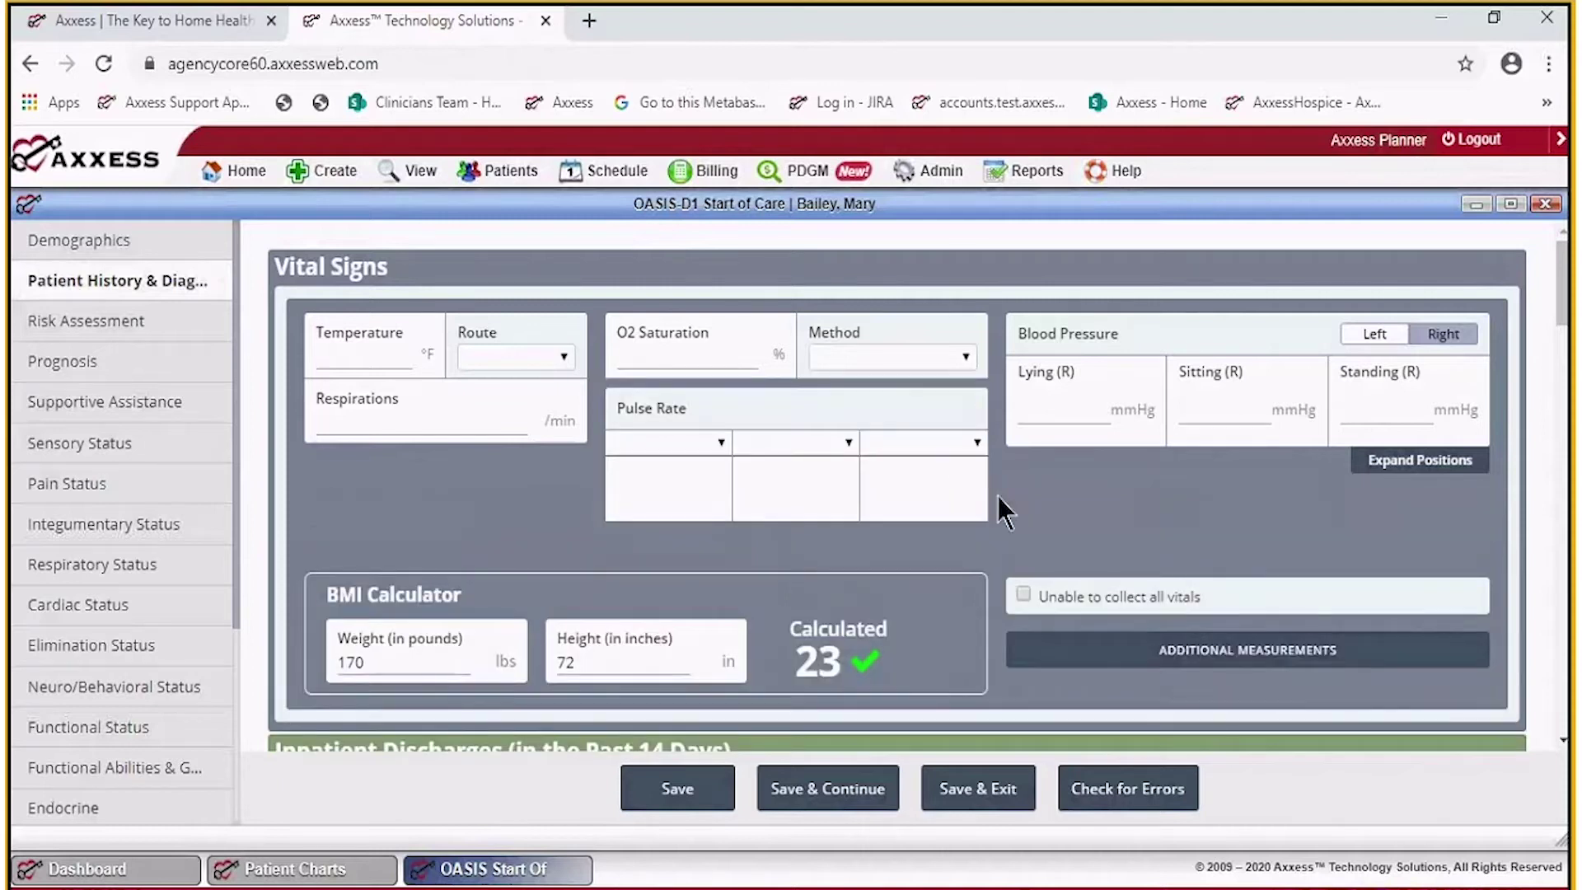
left_click(724, 449)
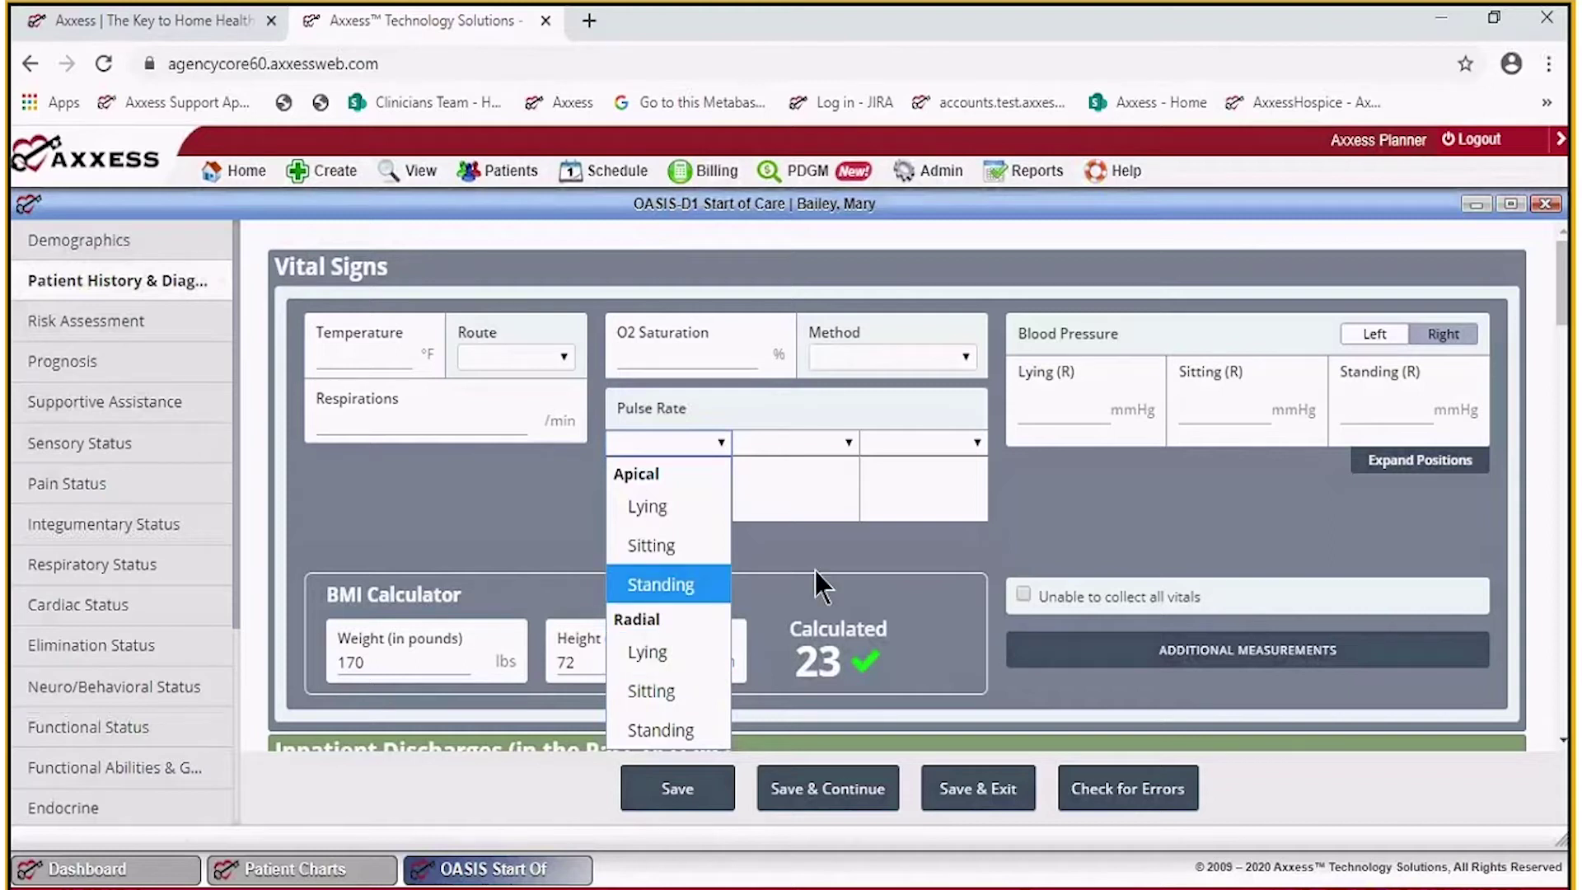
left_click(774, 539)
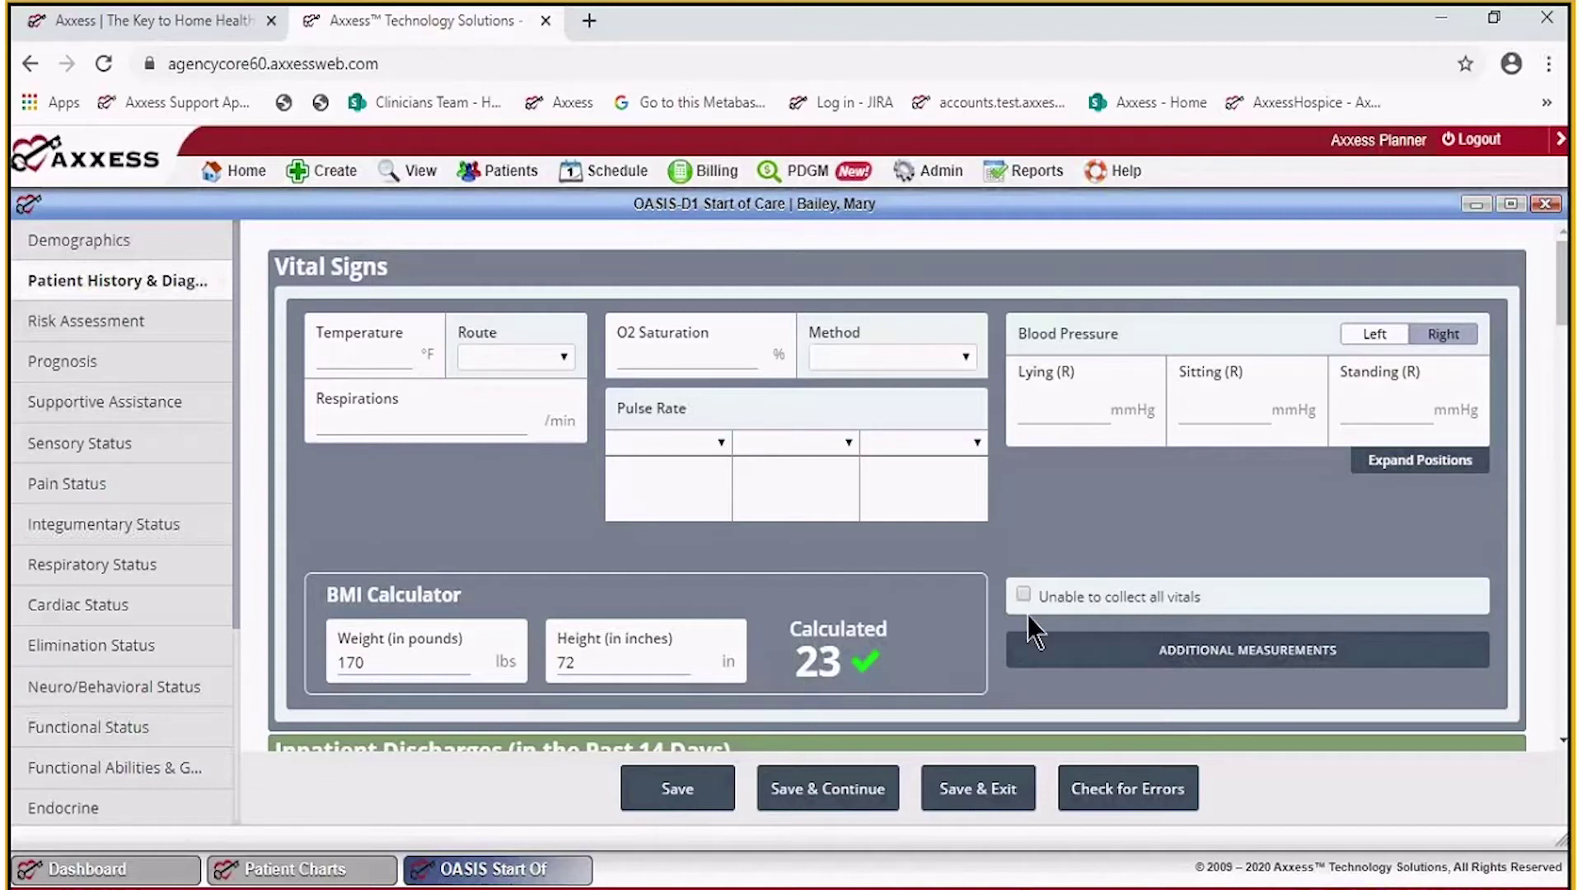
Mark "Unable to collect all vitals", look through the Additional Vital Signs fields under the additional measurements, and save and close them.
left_click(1022, 595)
left_click(1087, 666)
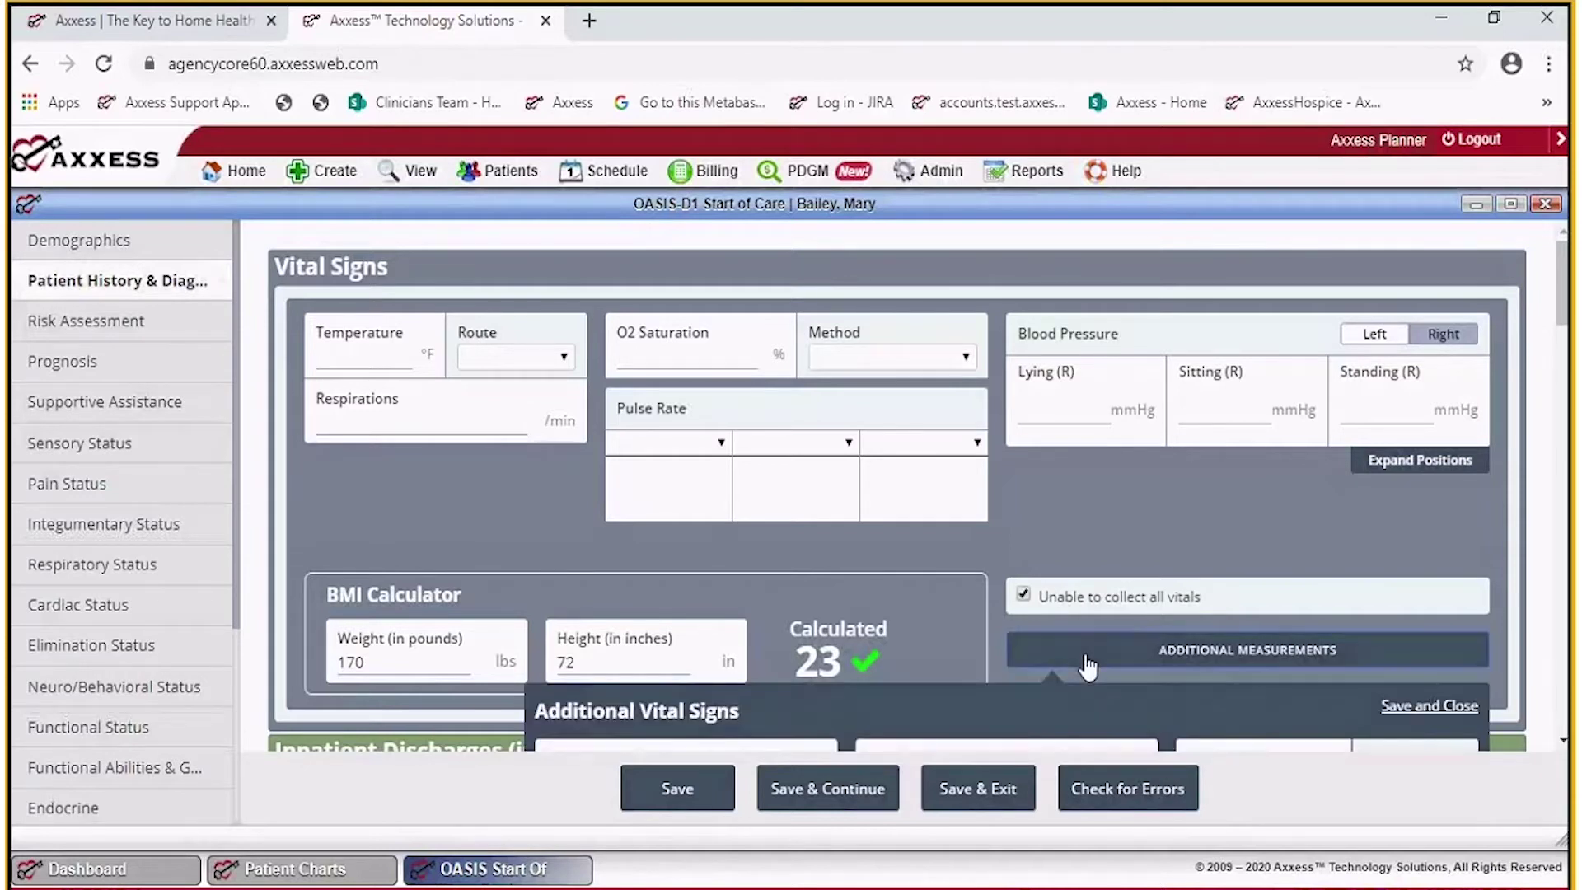
scroll(1131, 633, "down", 2)
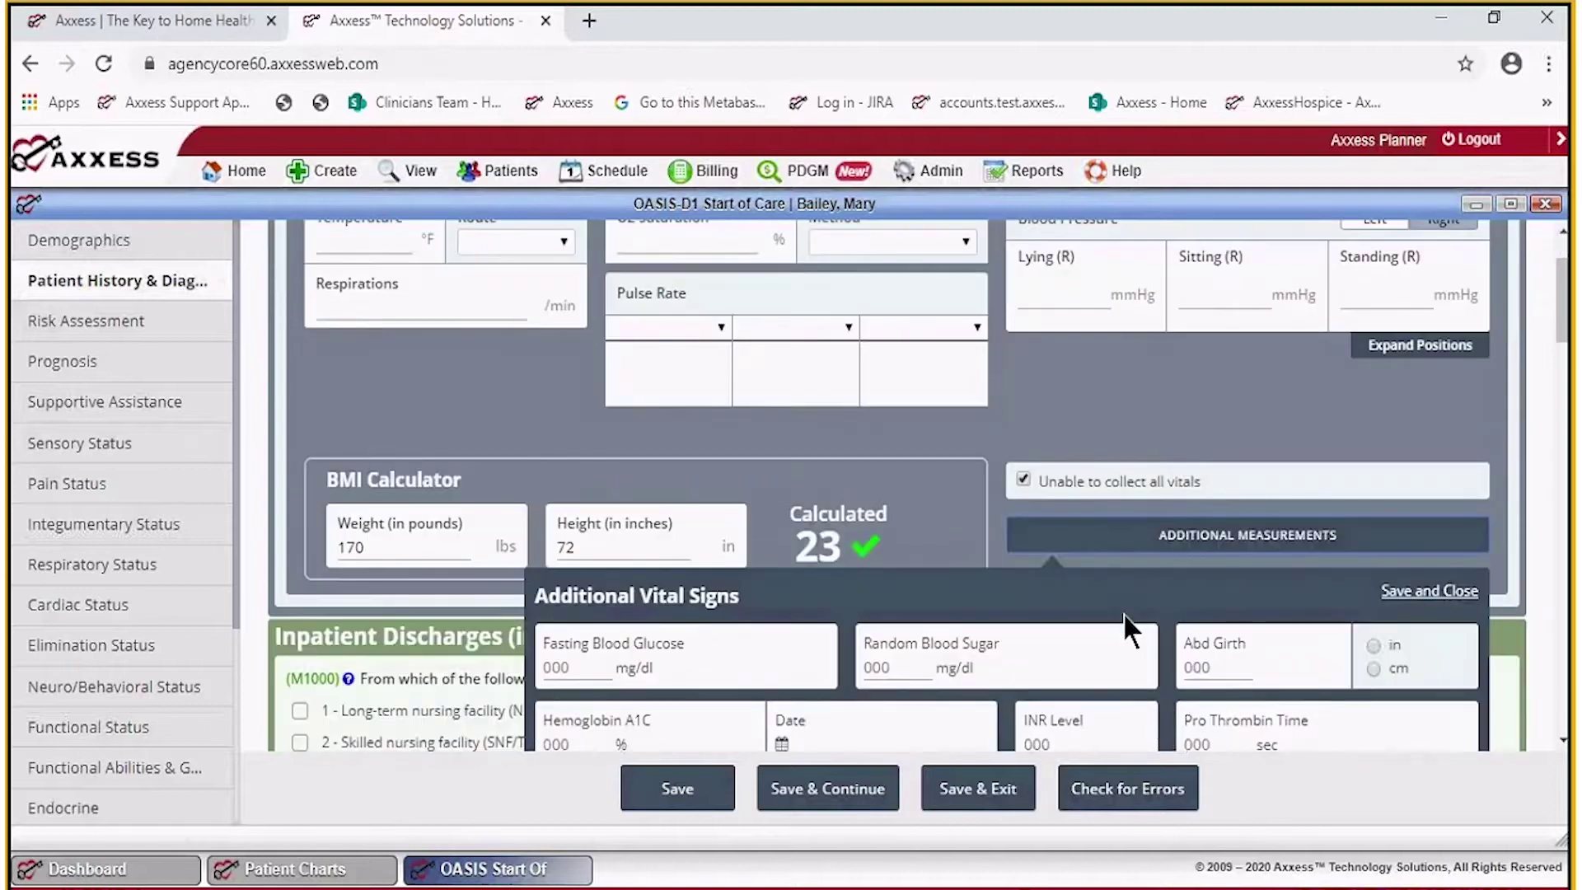
scroll(1130, 633, "down", 2)
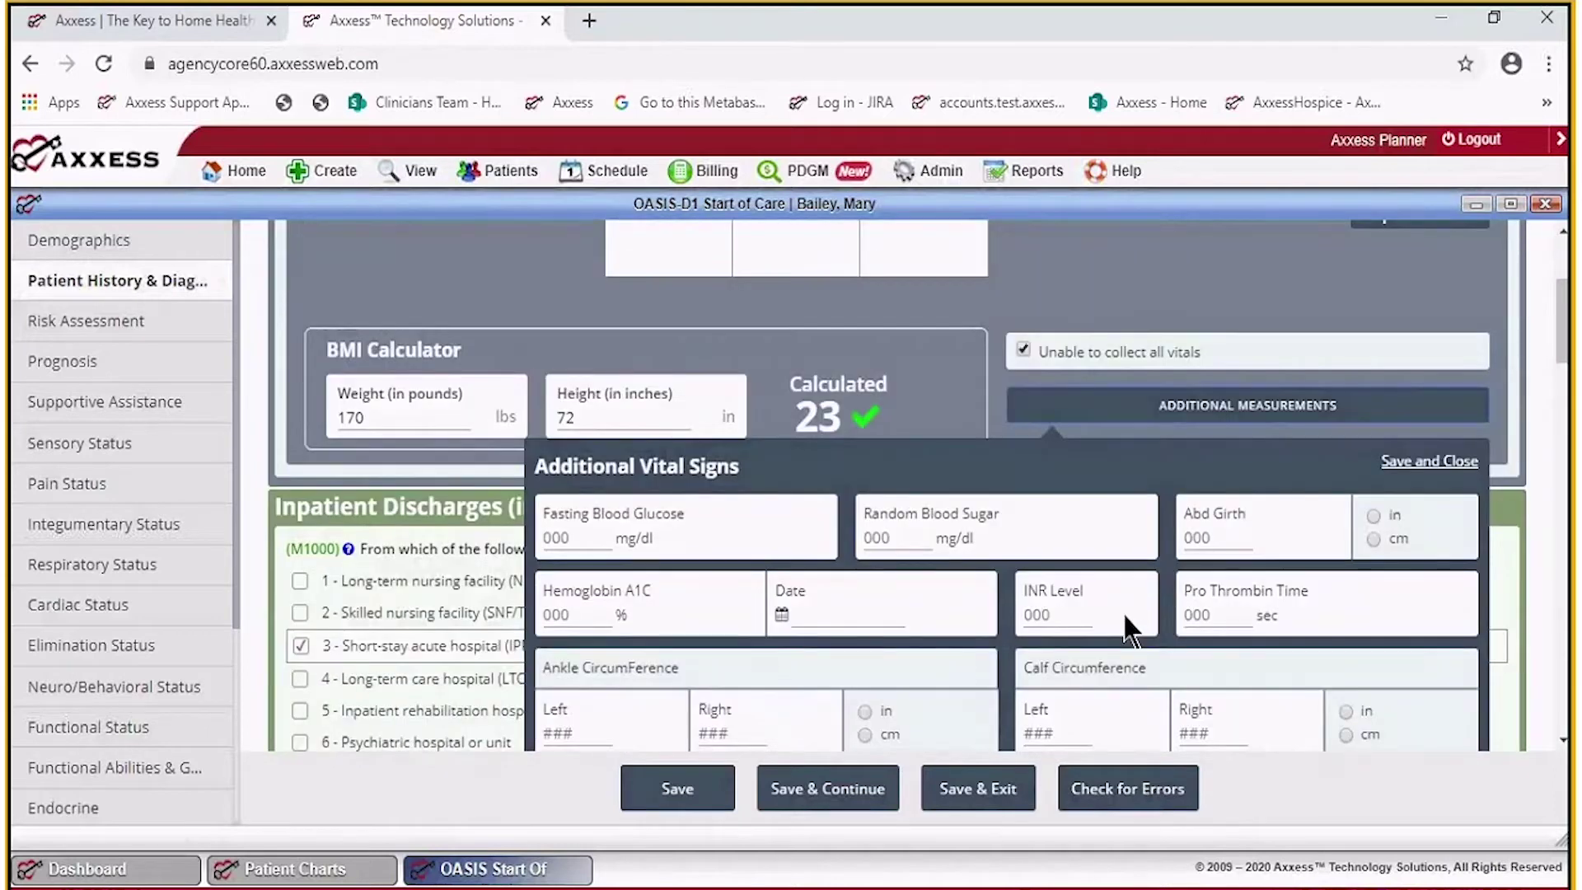
scroll(1131, 633, "down", 3)
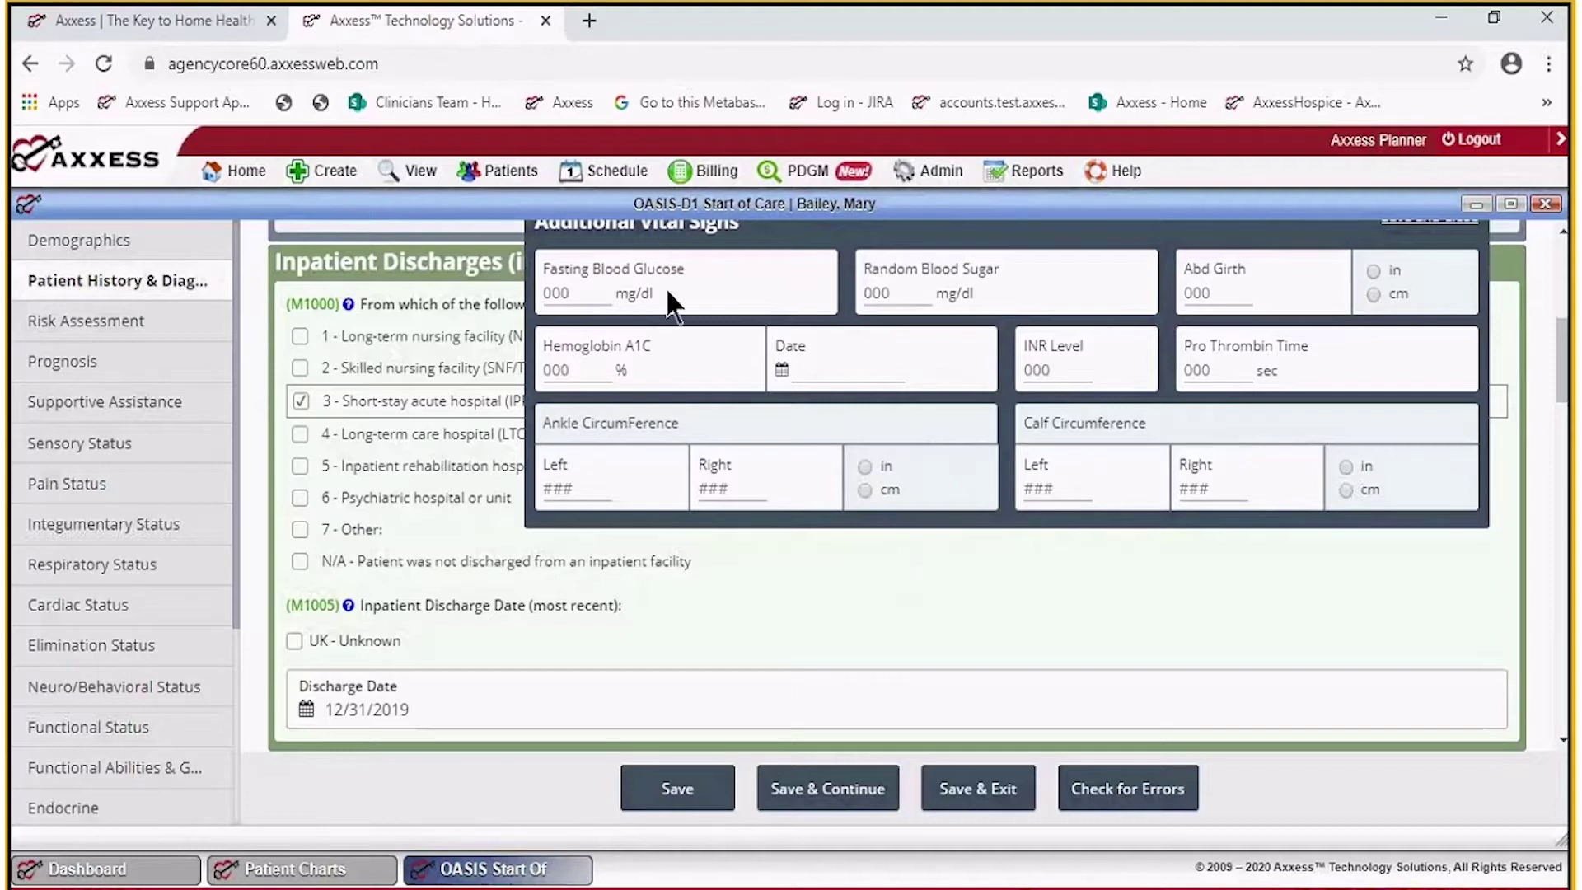
scroll(1265, 608, "up", 3)
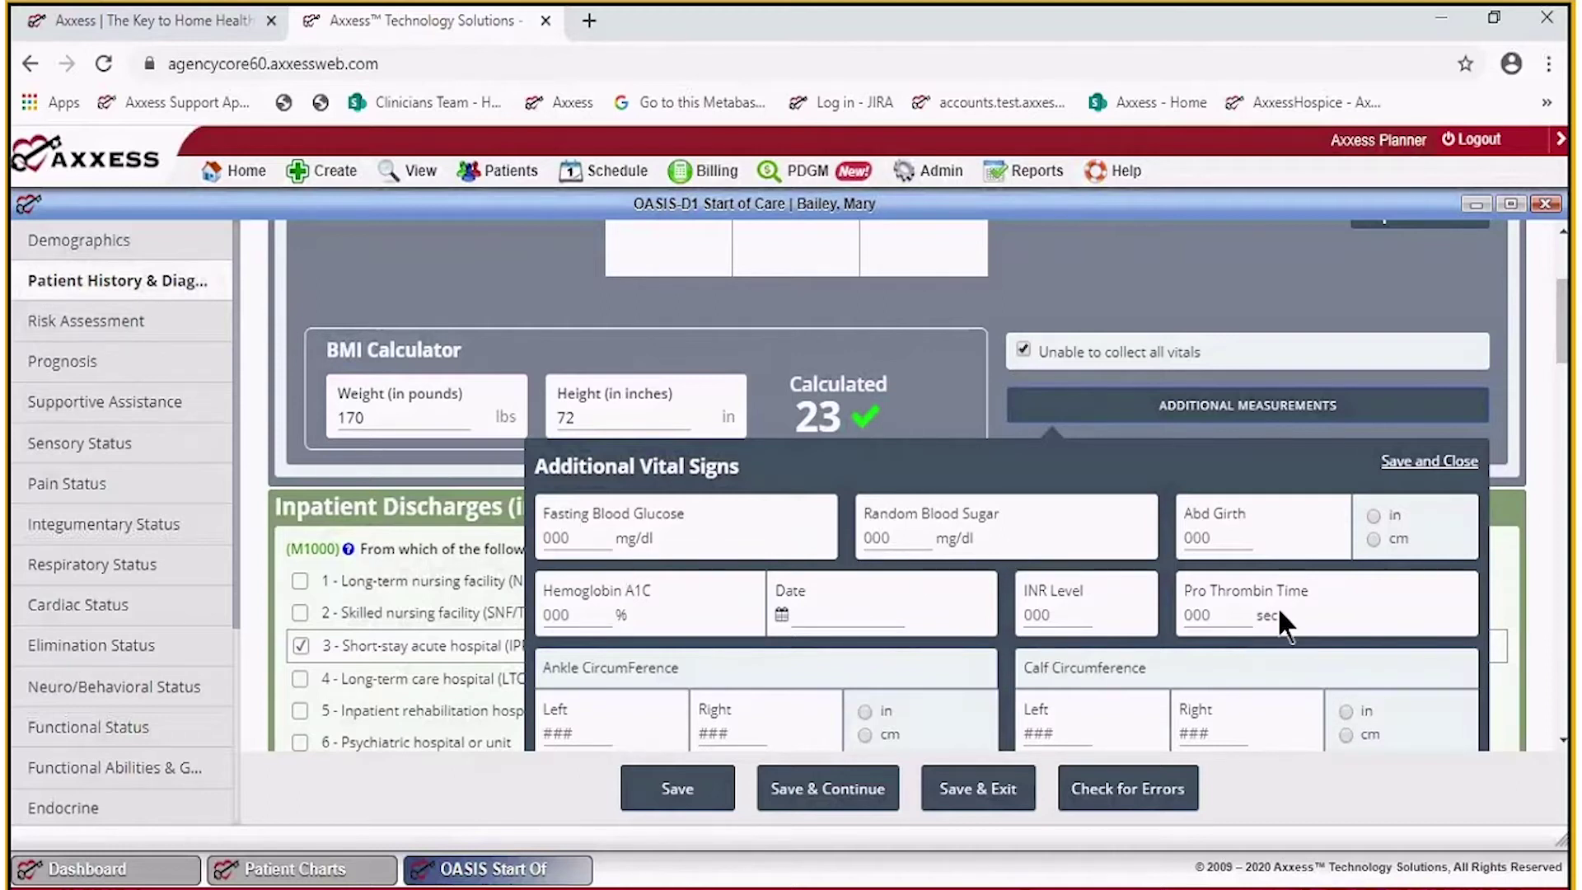
scroll(1278, 606, "down", 3)
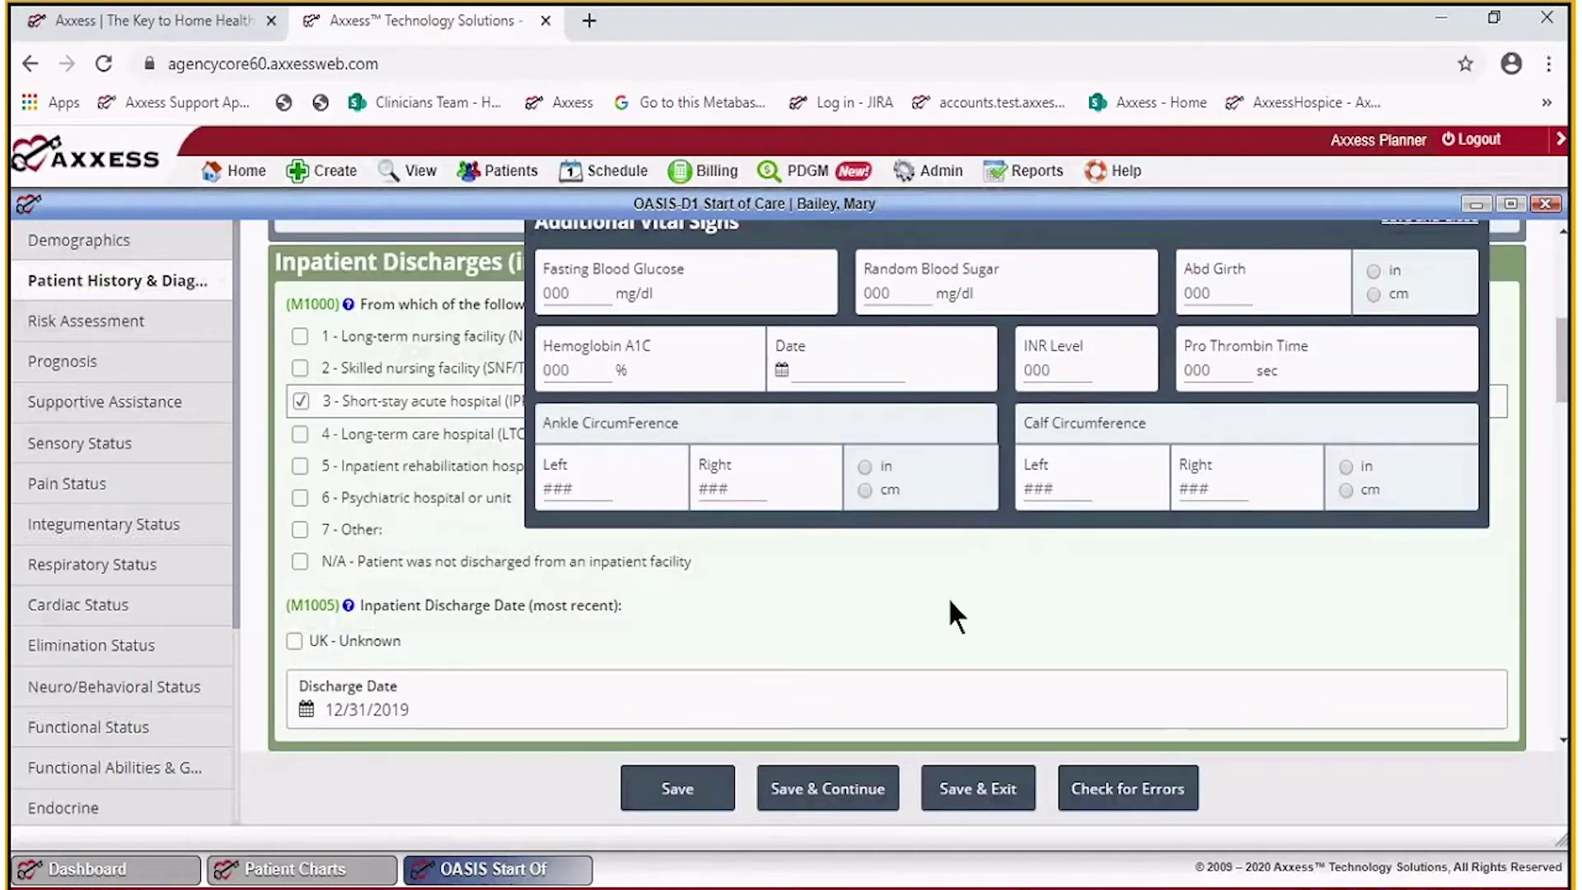
scroll(1089, 483, "up", 3)
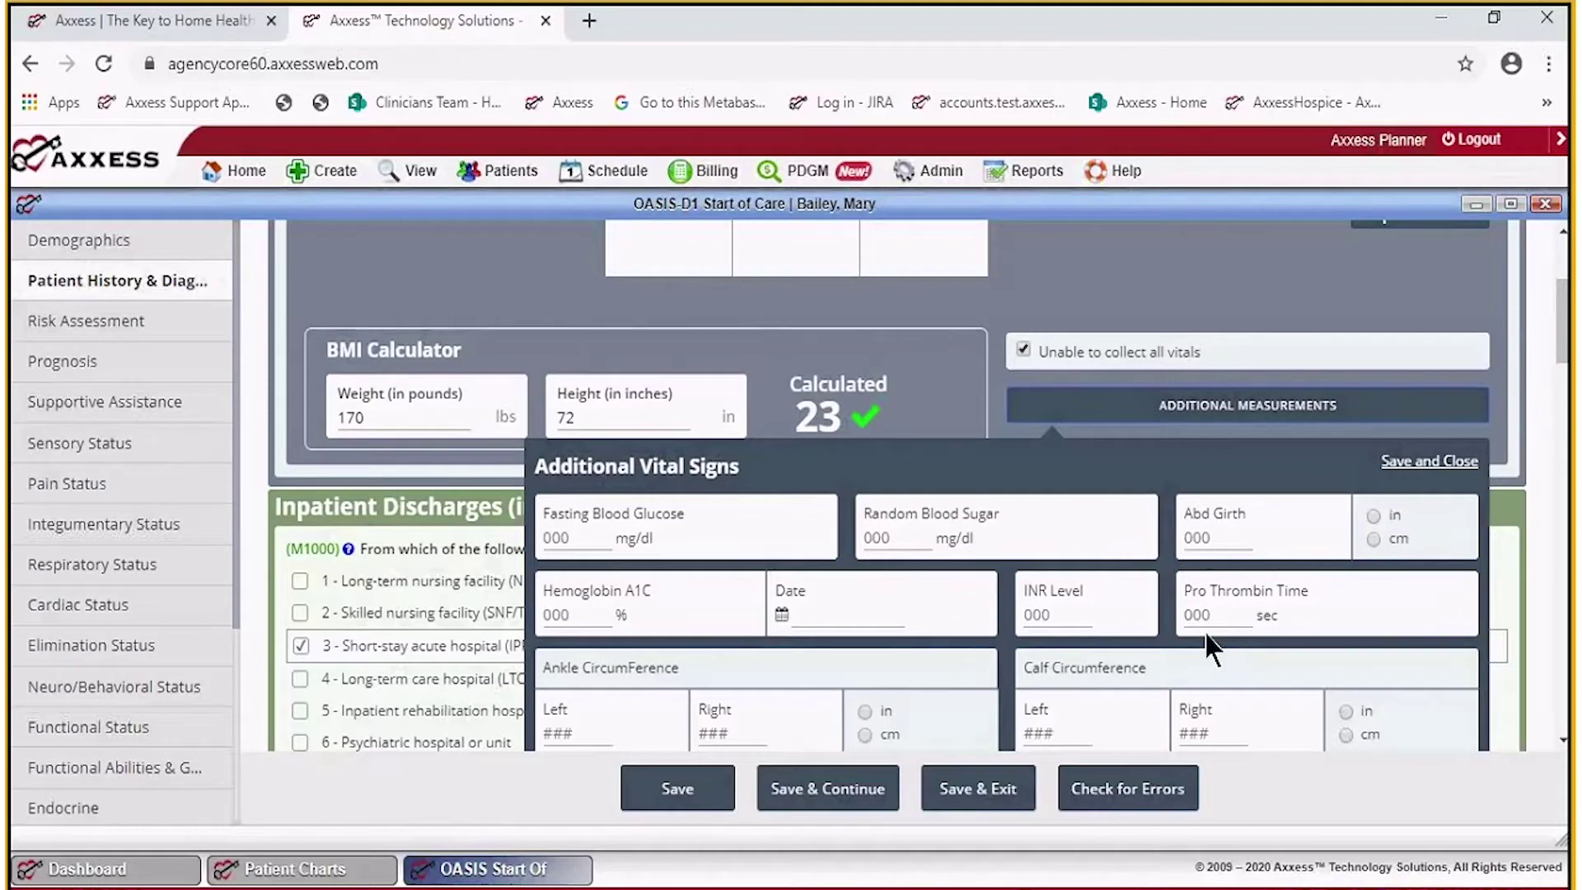
left_click(1399, 463)
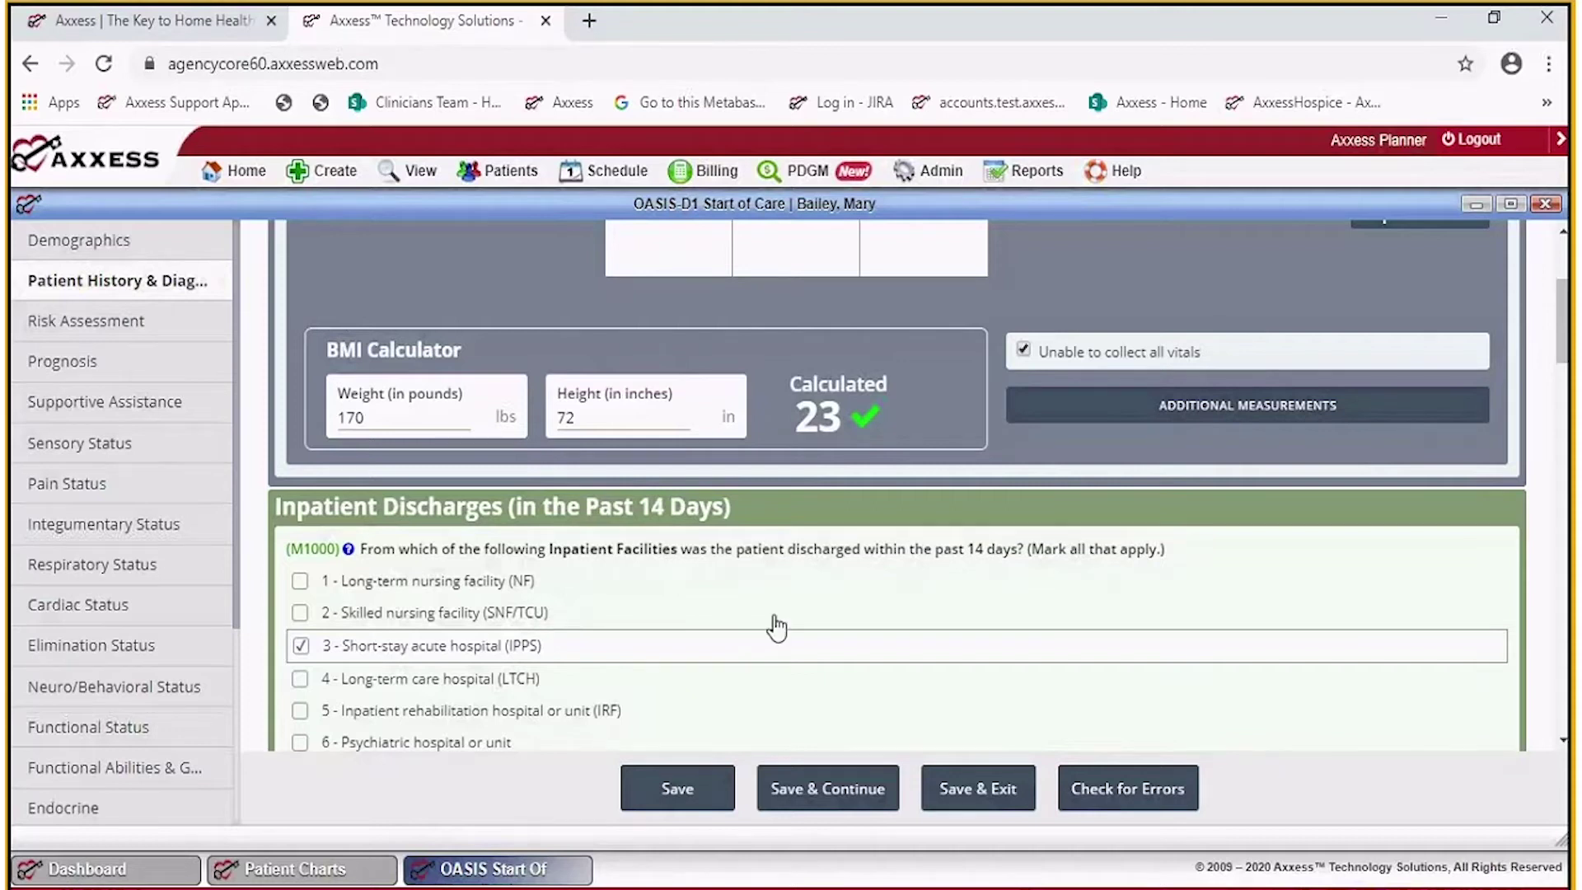
Review the Inpatient Discharges items, including facility and discharge date, and go on to the primary diagnosis in Diagnoses Symptom Control.
scroll(778, 628, "down", 3)
scroll(777, 628, "up", 3)
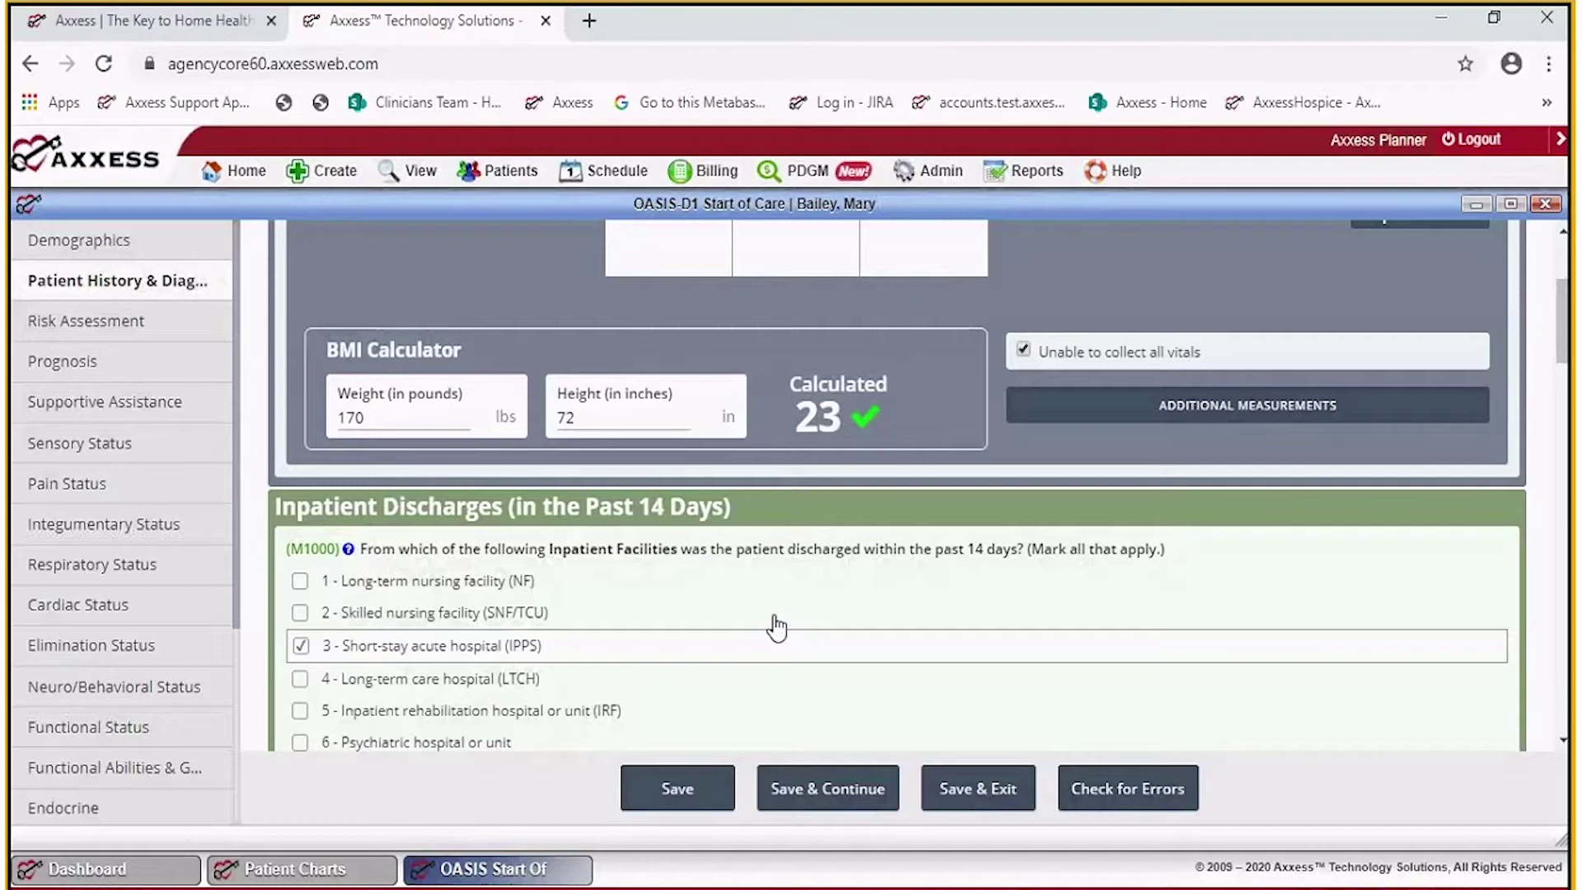
scroll(777, 628, "up", 3)
scroll(777, 628, "down", 7)
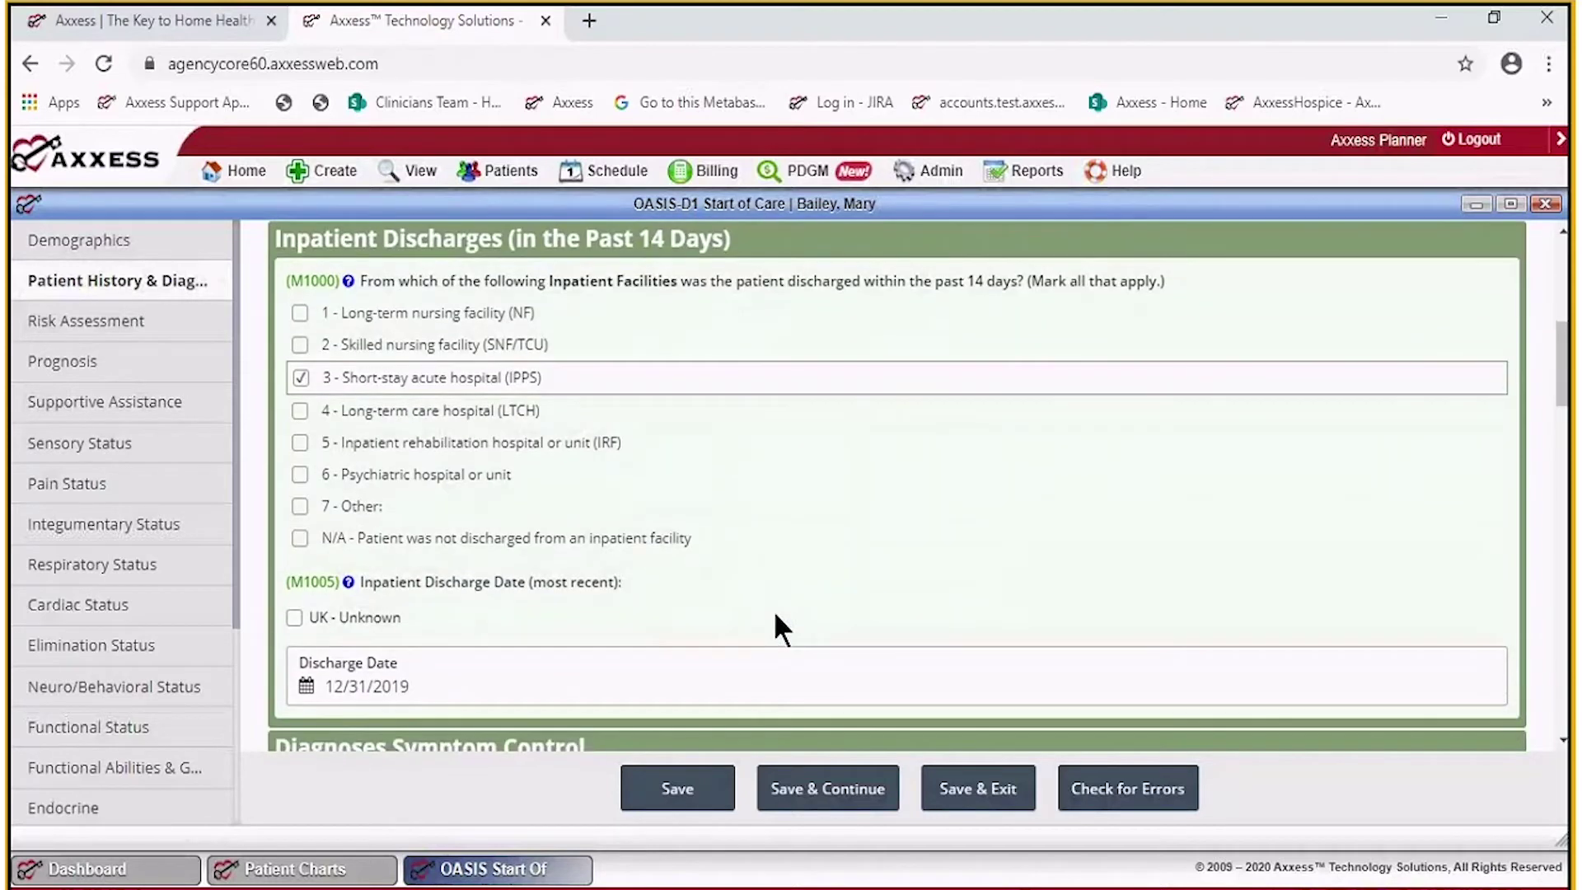
scroll(773, 610, "down", 6)
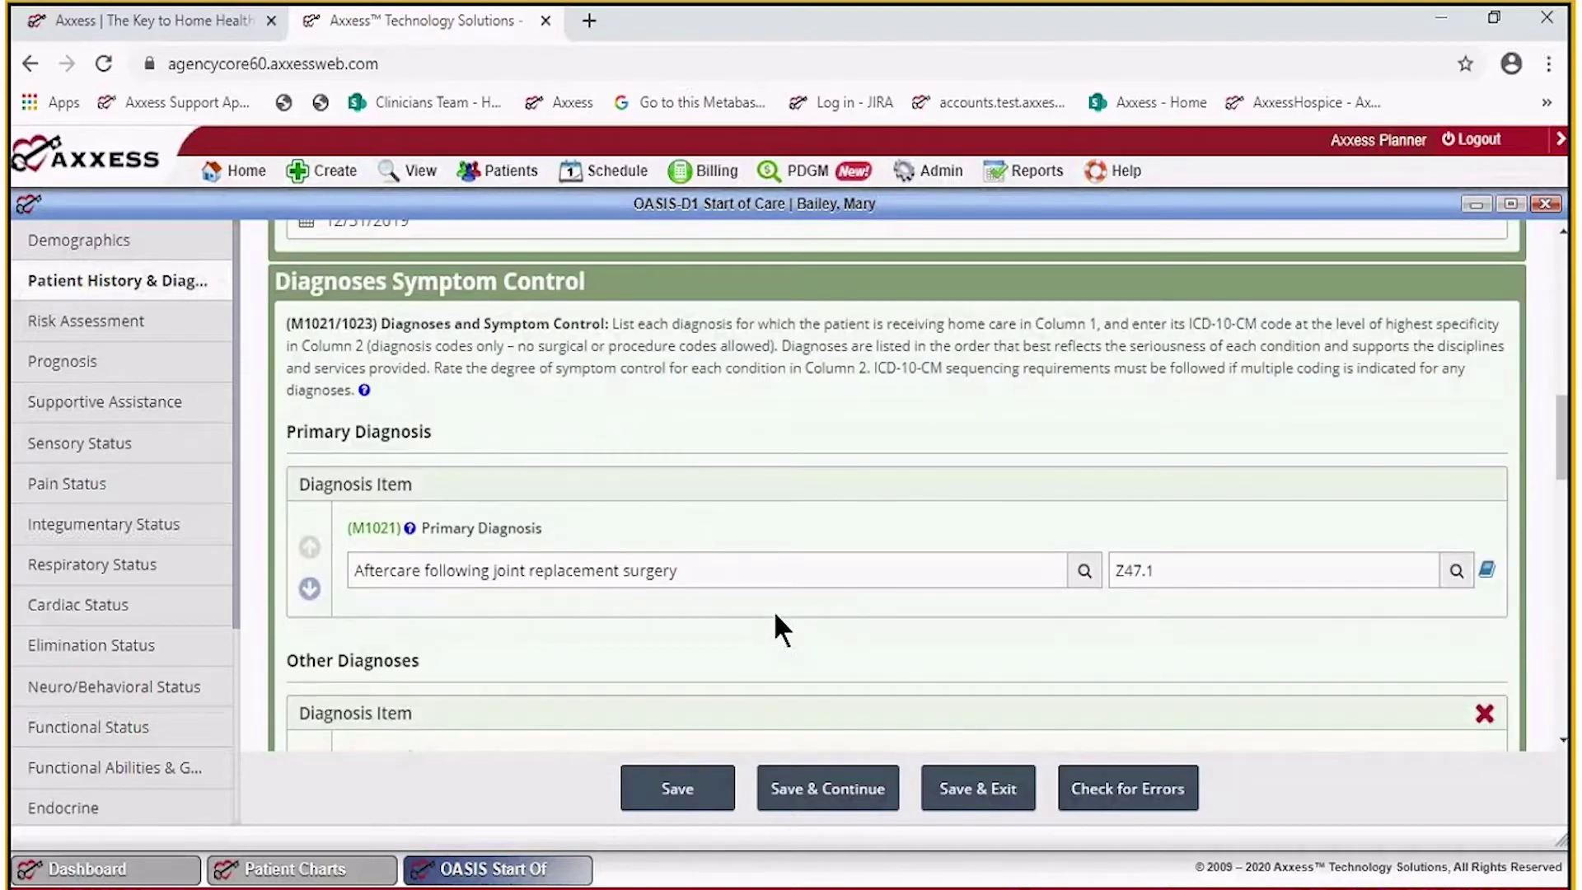
scroll(776, 615, "down", 3)
scroll(774, 614, "up", 3)
Search "Heart failure" for the M1021 primary diagnosis, choose I11.0 Hypertensive heart disease with heart failure, and set its severity to 3.
left_click_drag(680, 577, 156, 601)
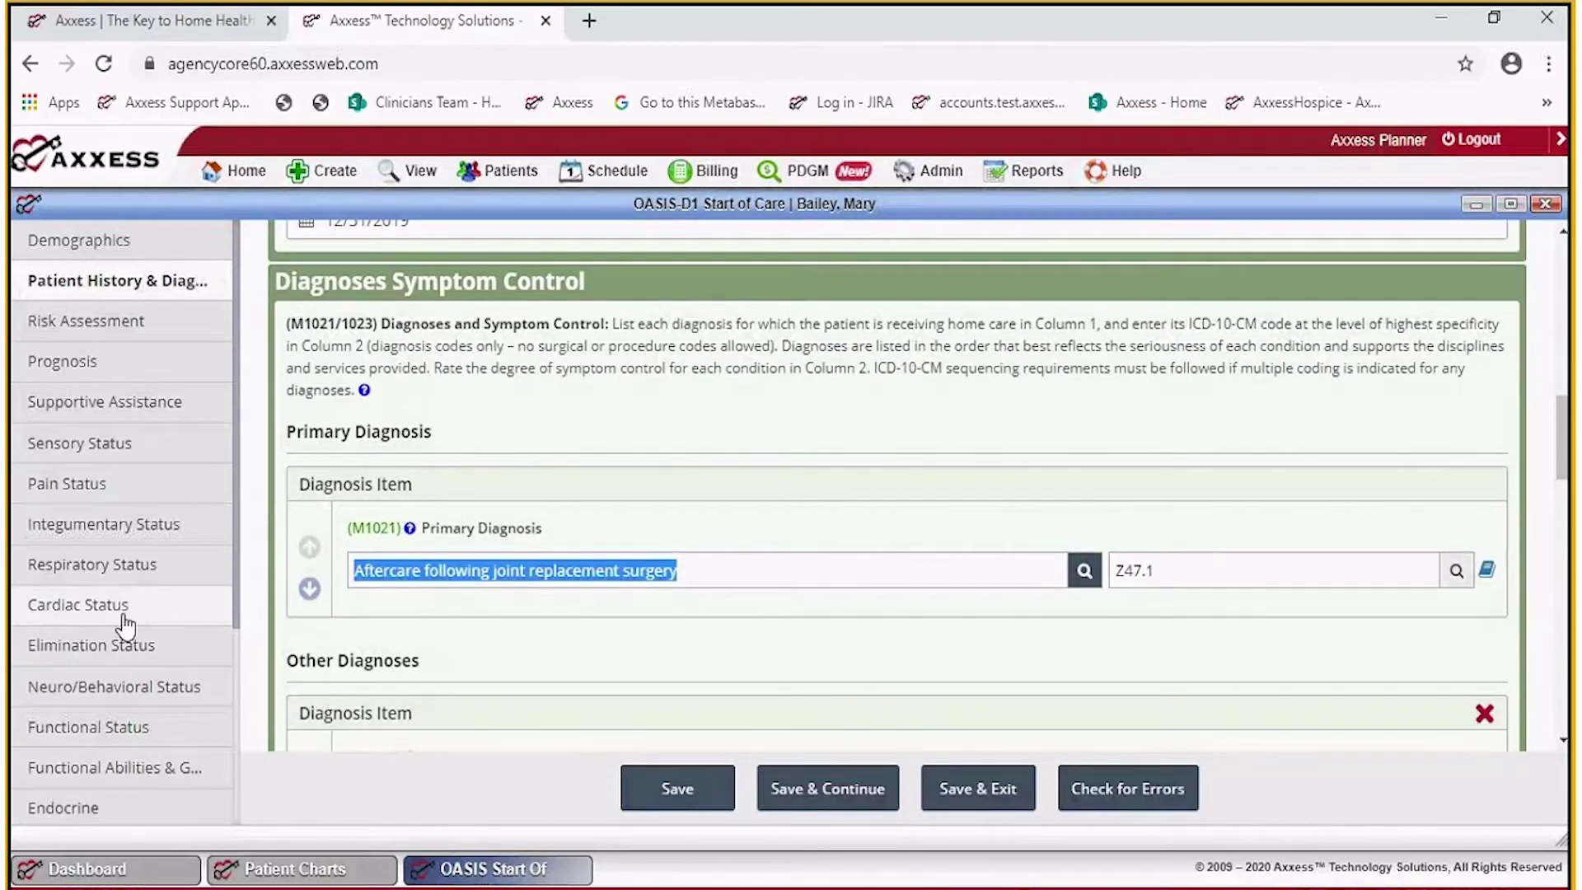
type("Heart failure")
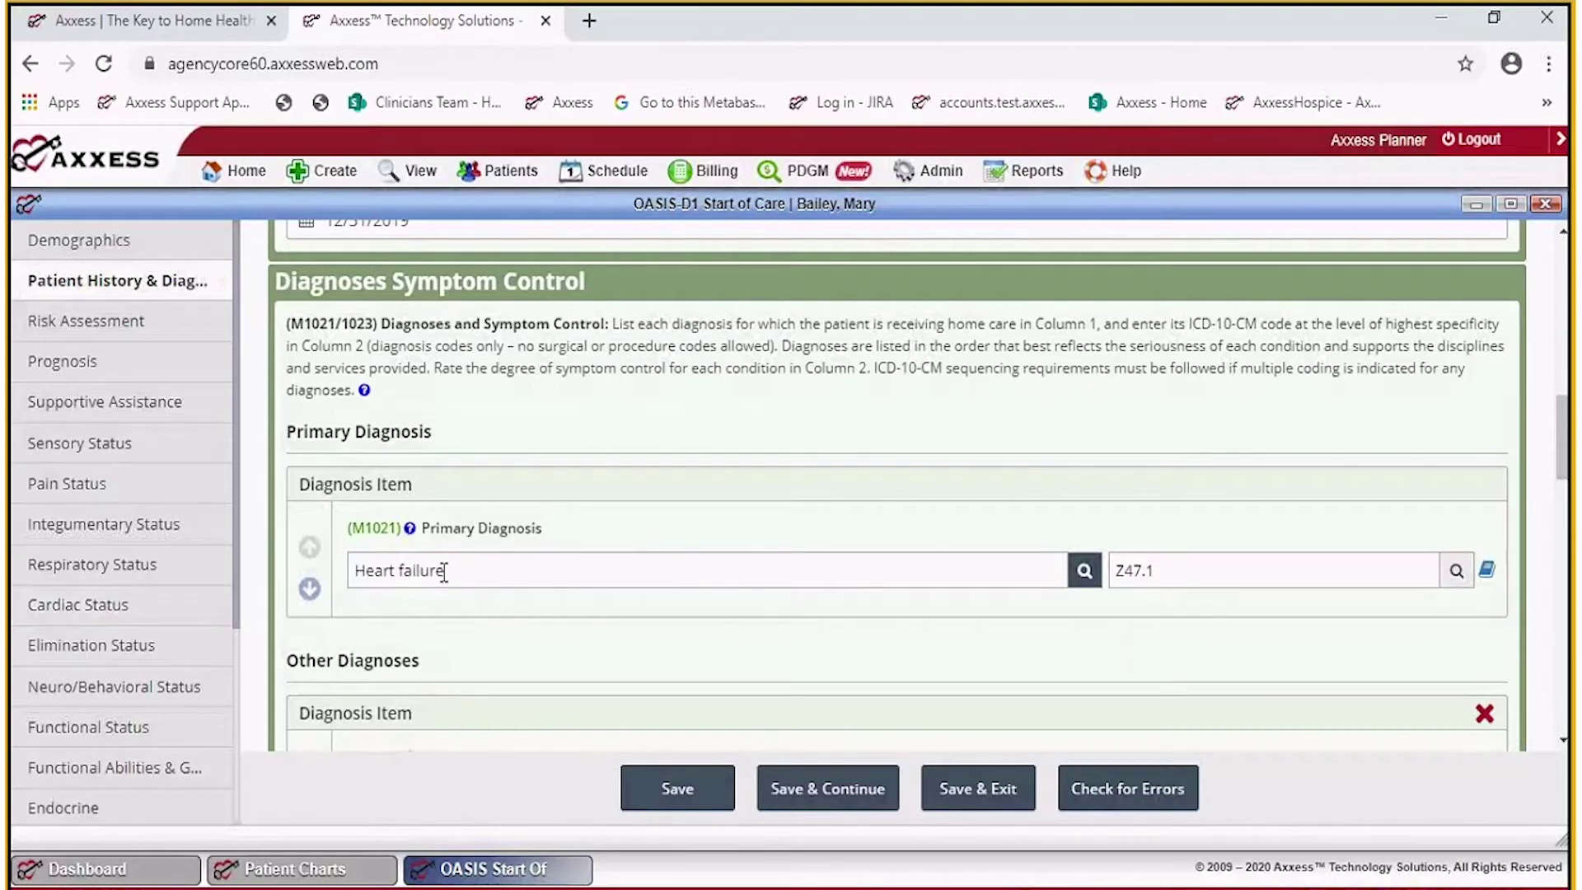
left_click(1078, 577)
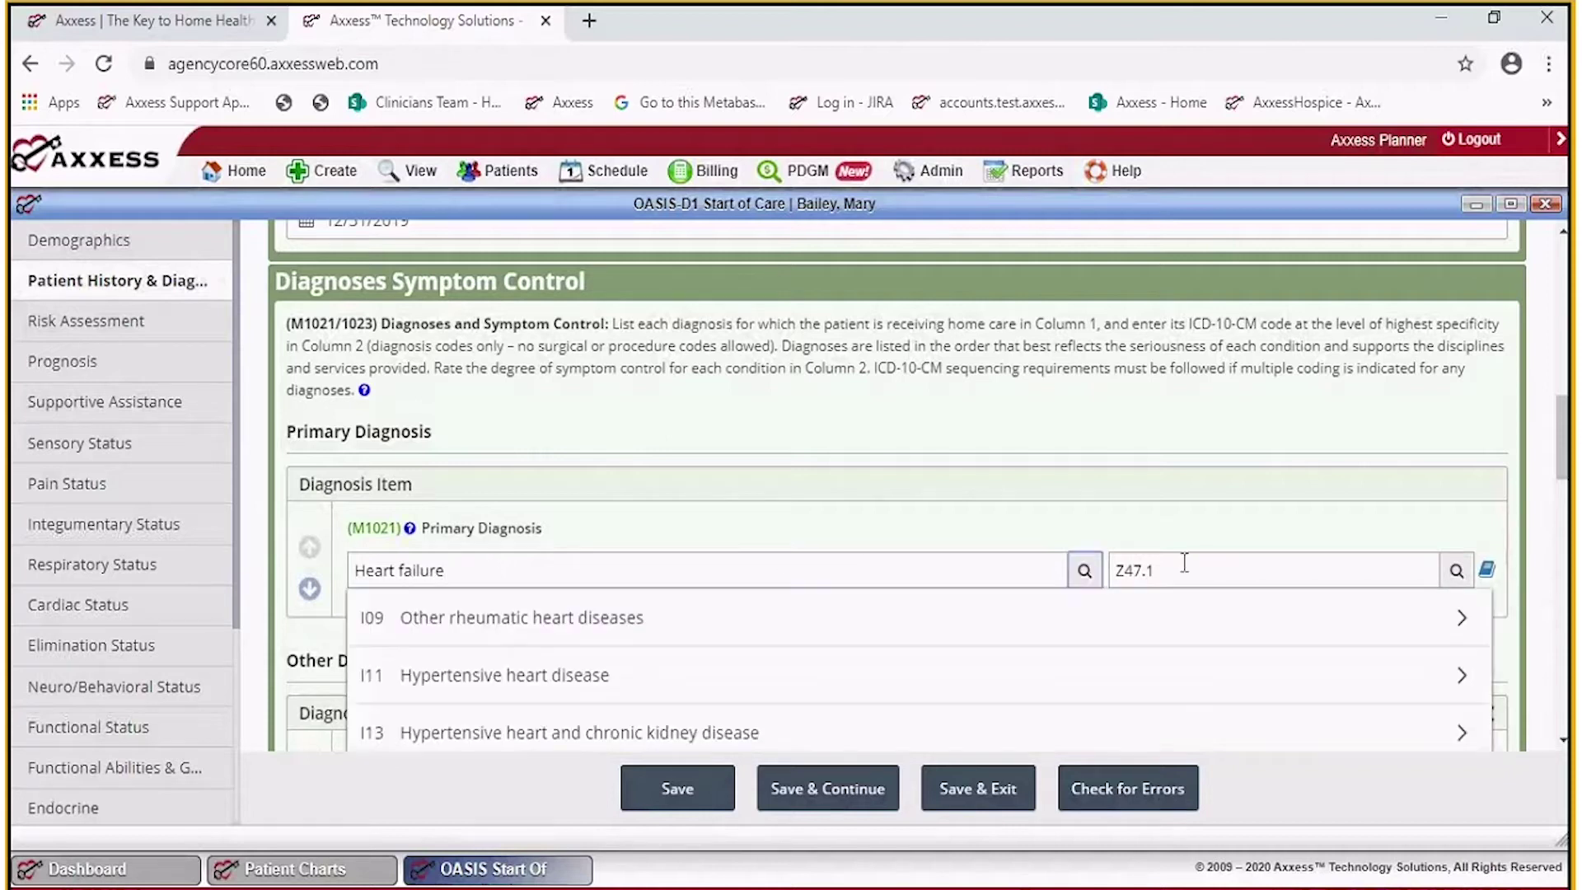
scroll(1106, 507, "down", 3)
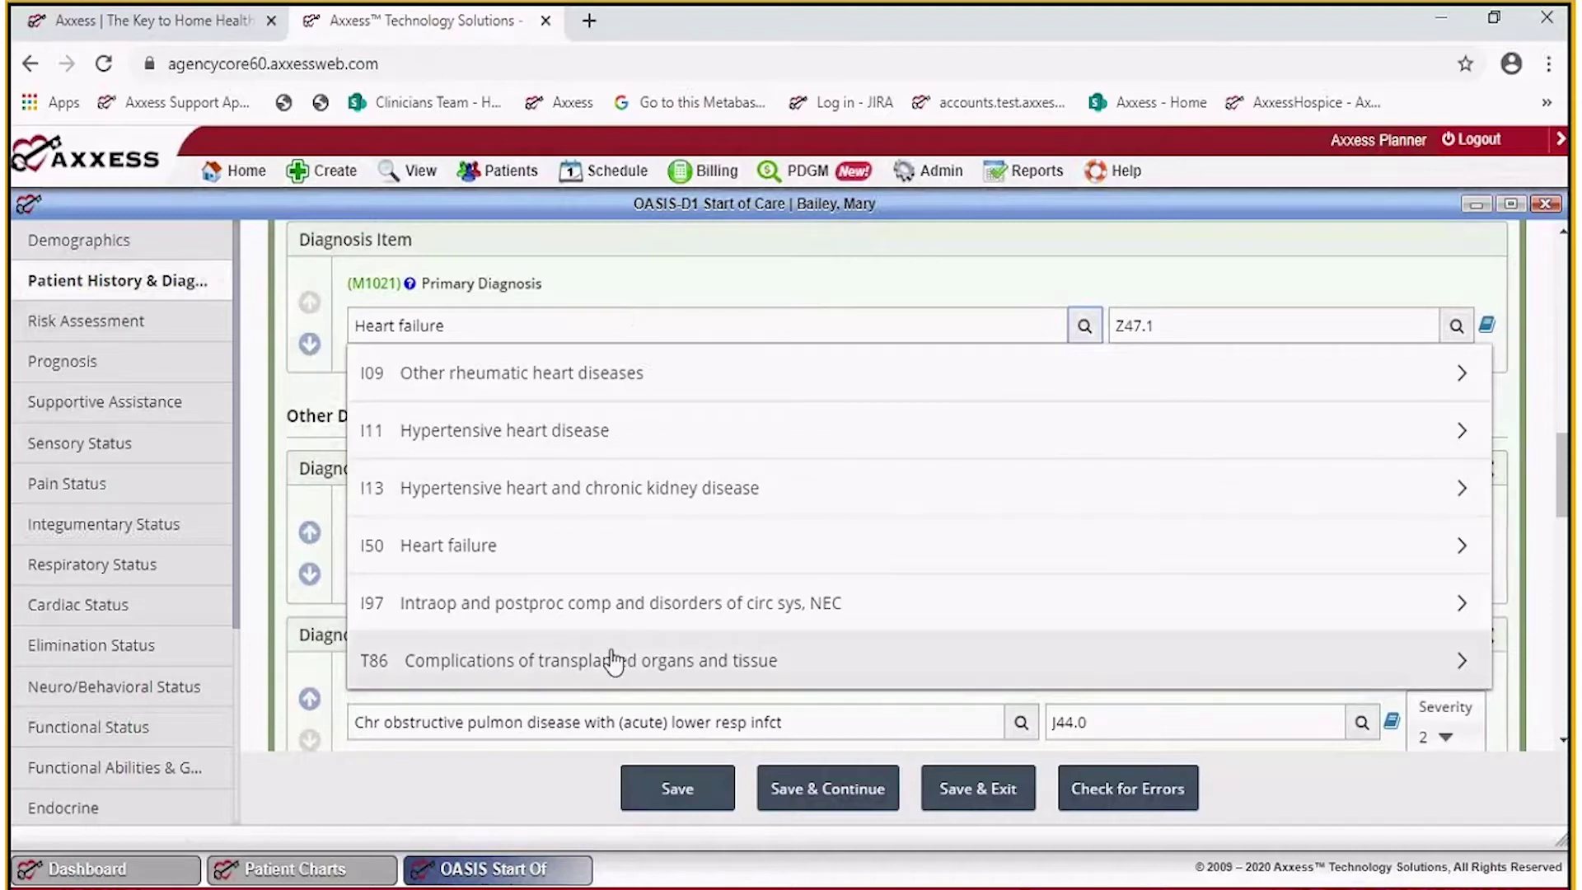
left_click(505, 442)
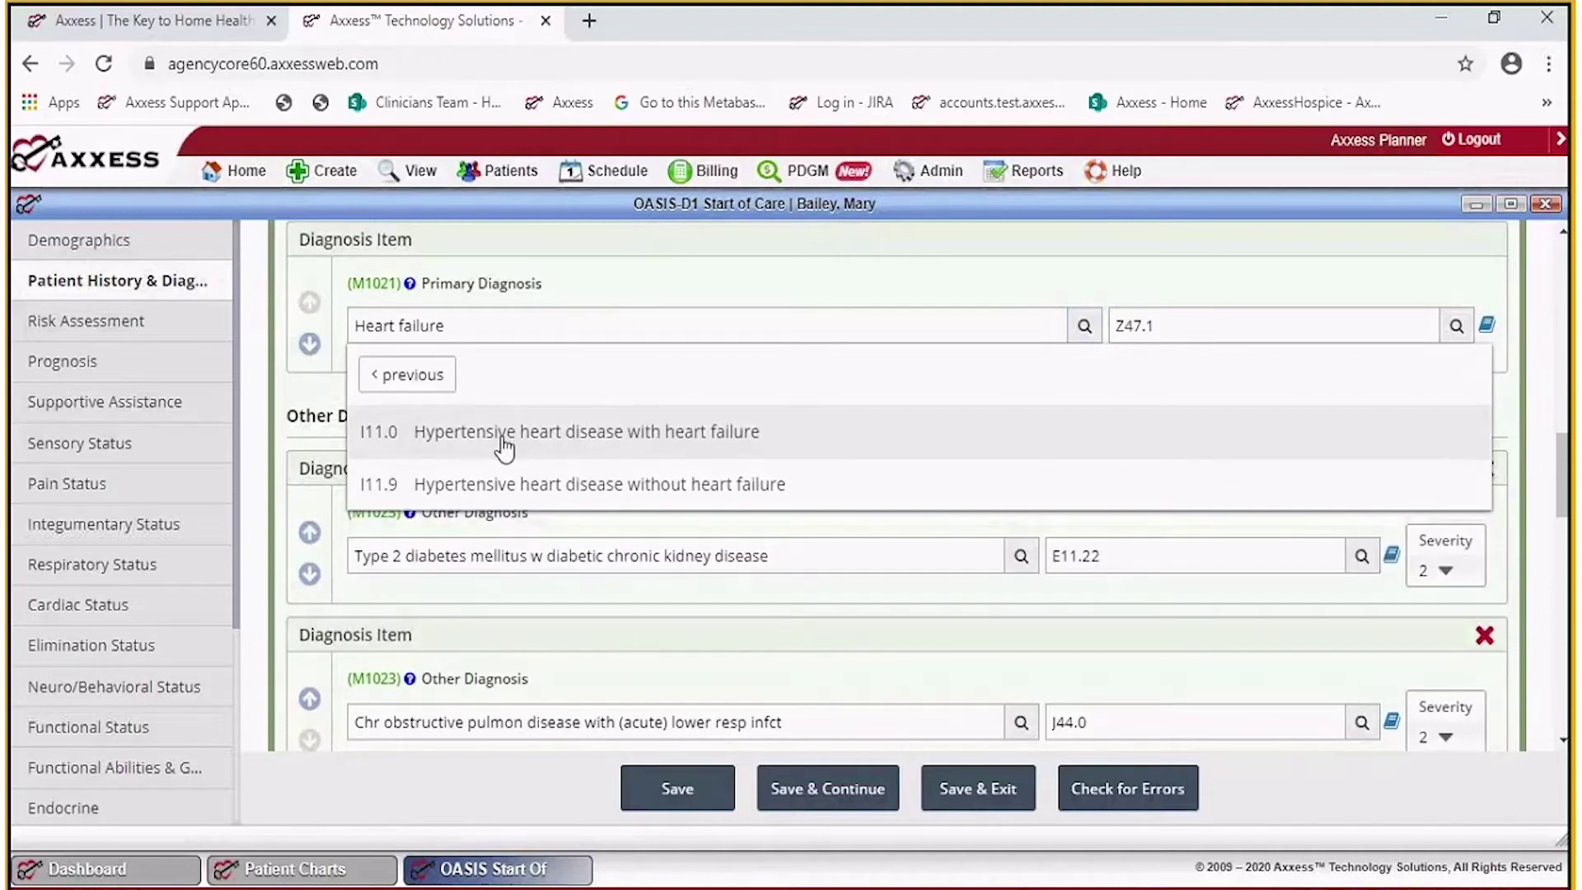
left_click(701, 445)
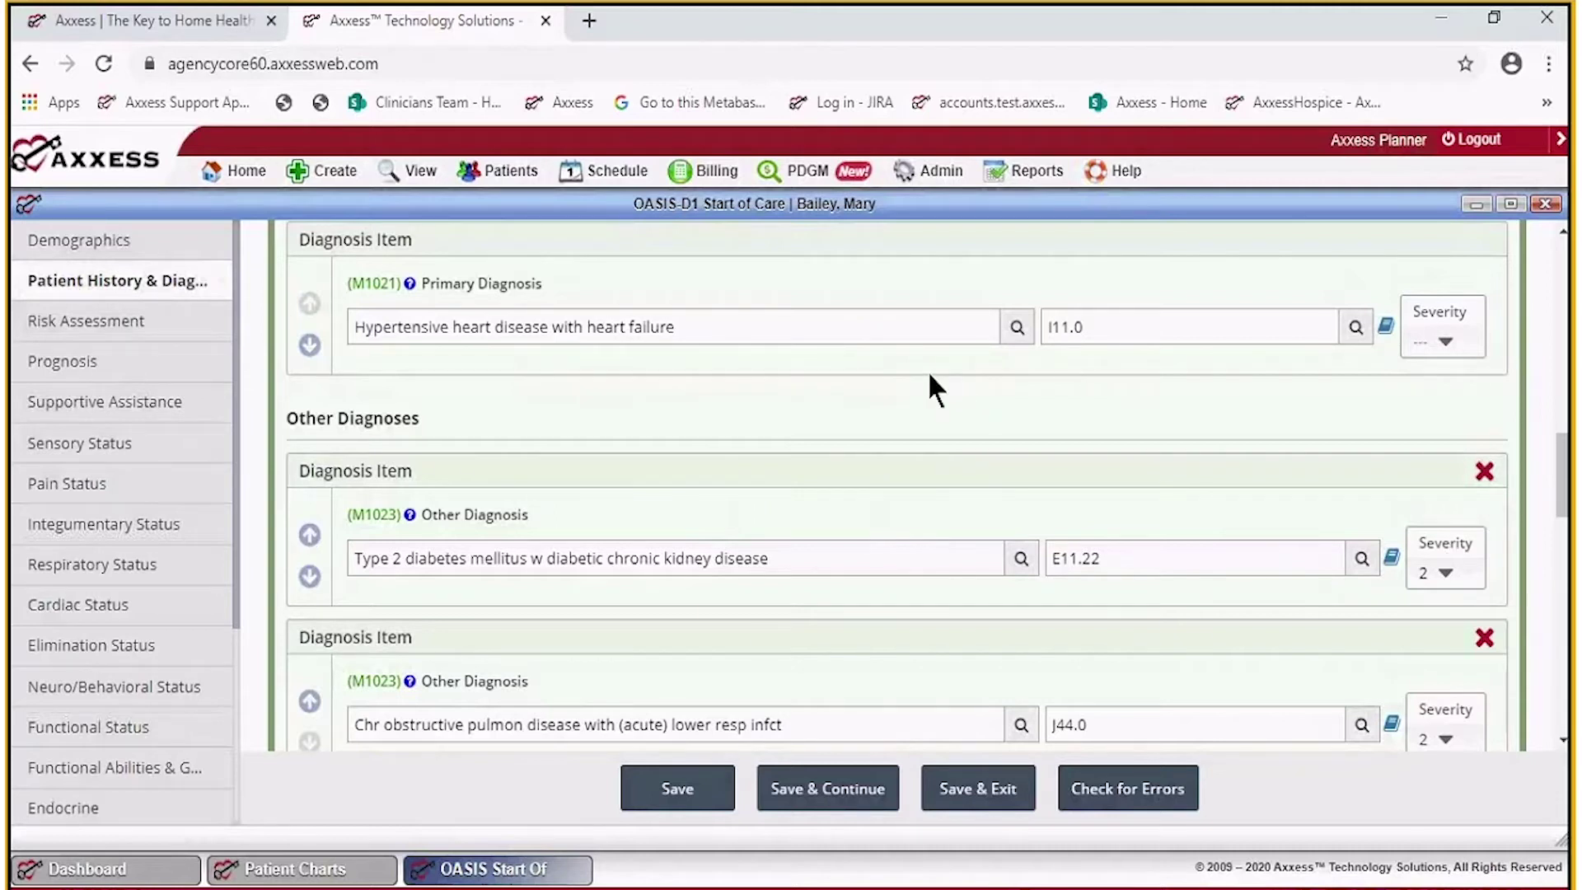
left_click(1435, 345)
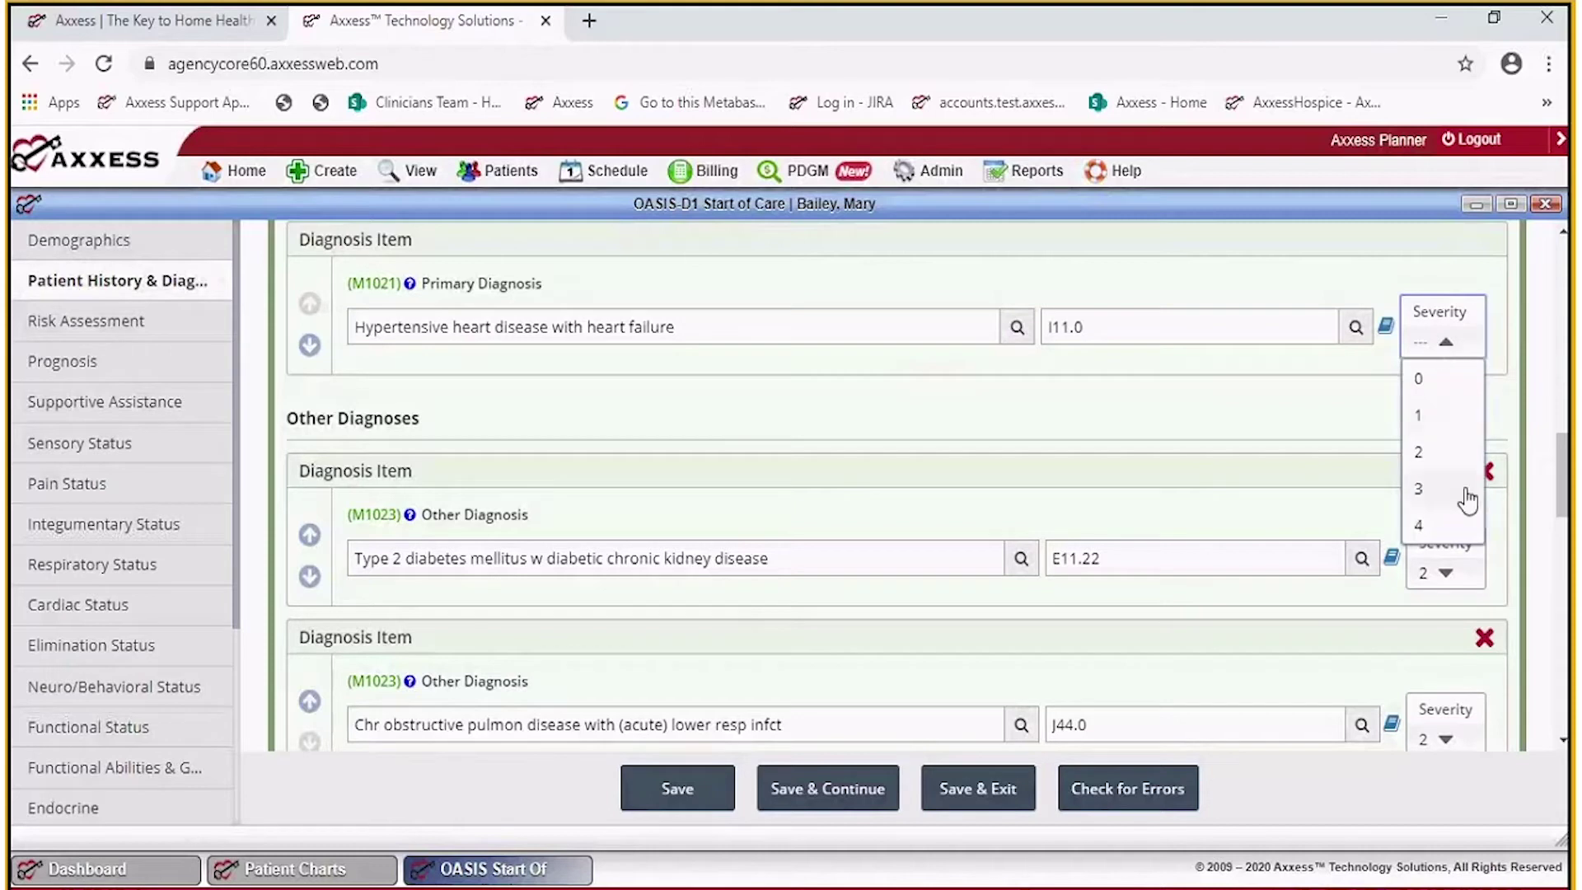
left_click(1430, 494)
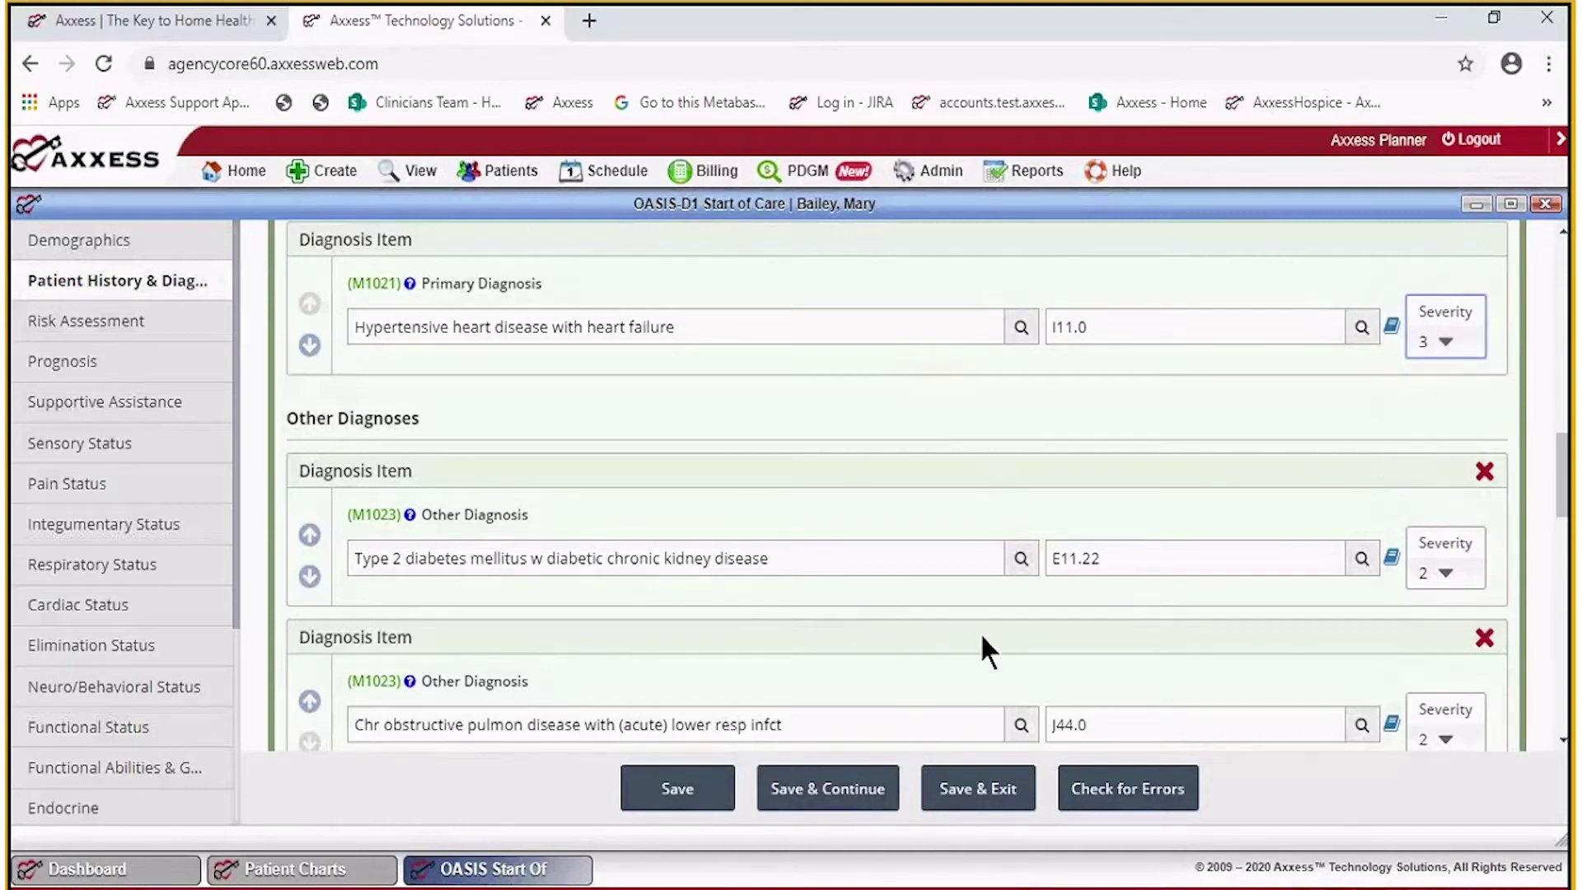
Search "aftercare" for the M1021 primary diagnosis and choose Z47.32 Aftercare following explantation of hip joint prosthesis.
scroll(981, 631, "down", 3)
scroll(996, 647, "down", 3)
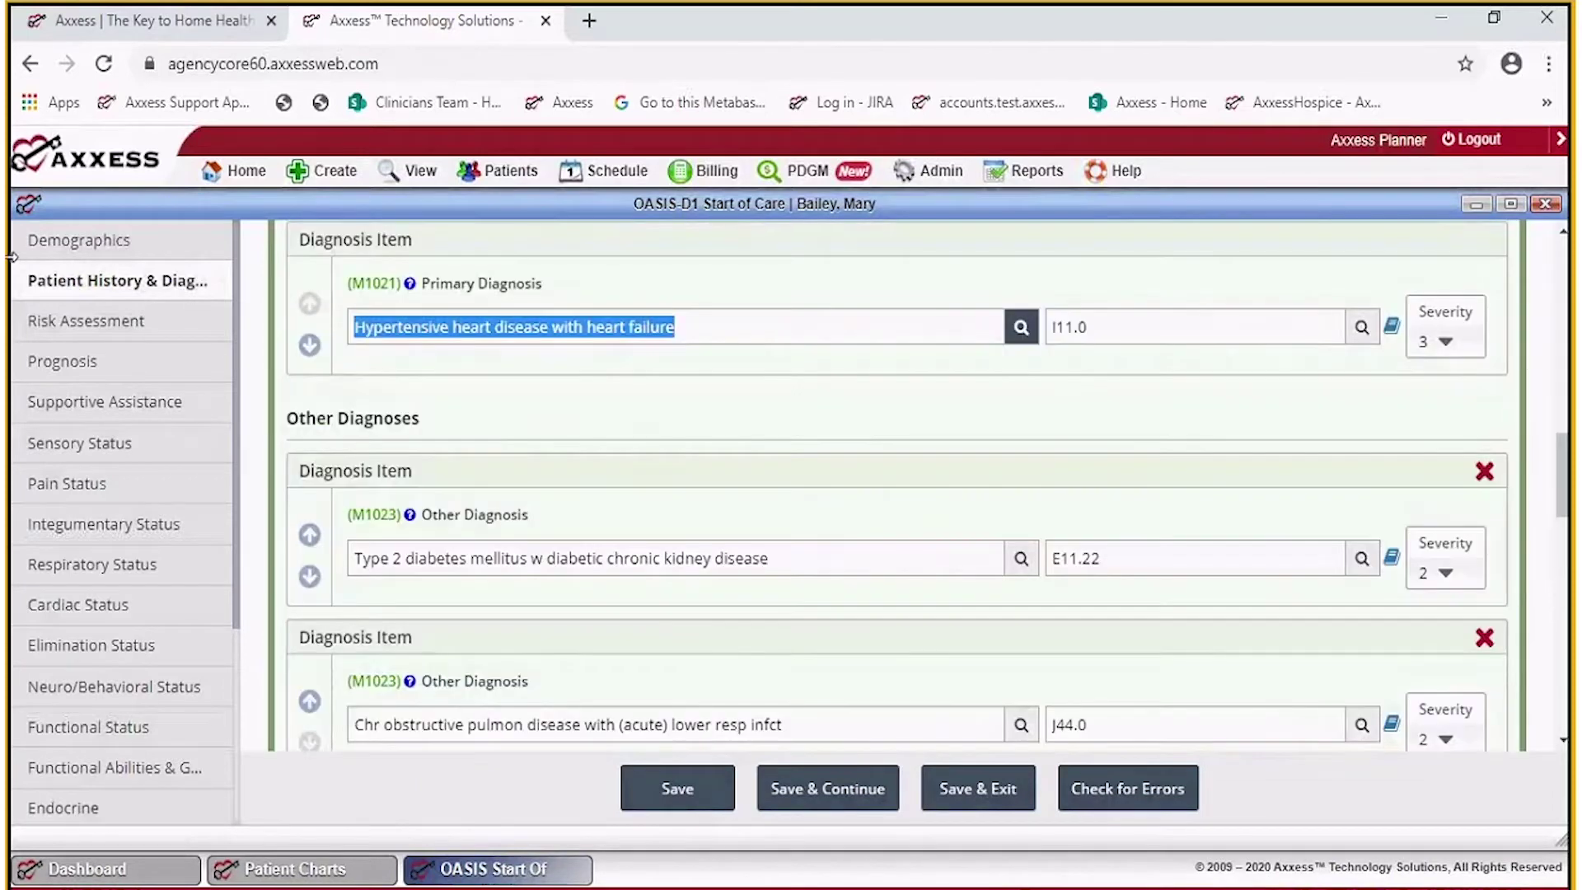
type("aftercare")
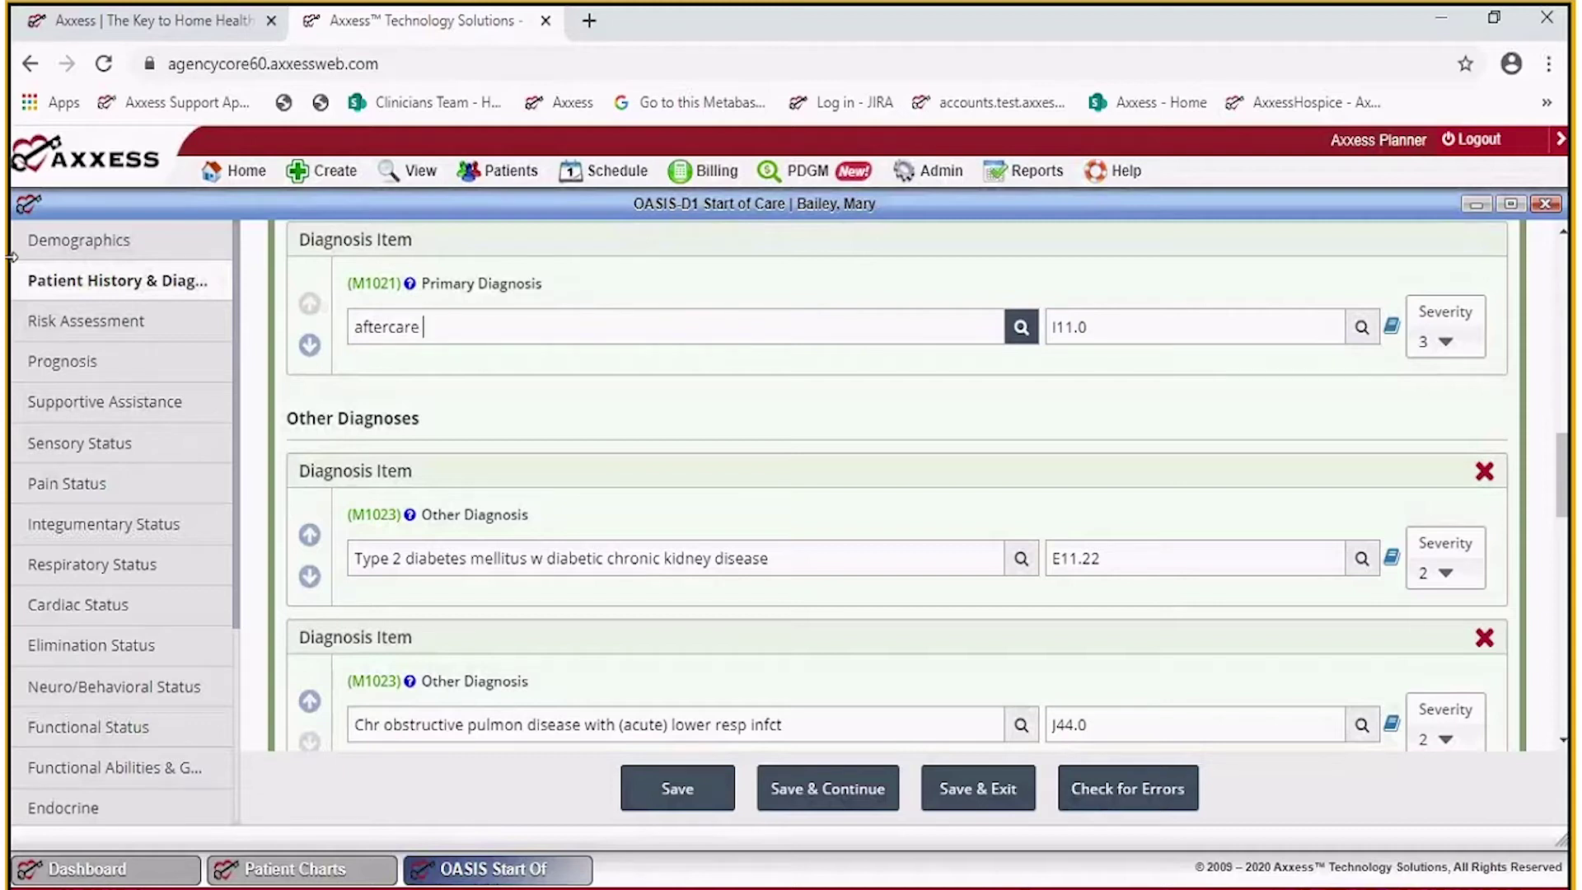
left_click(1022, 325)
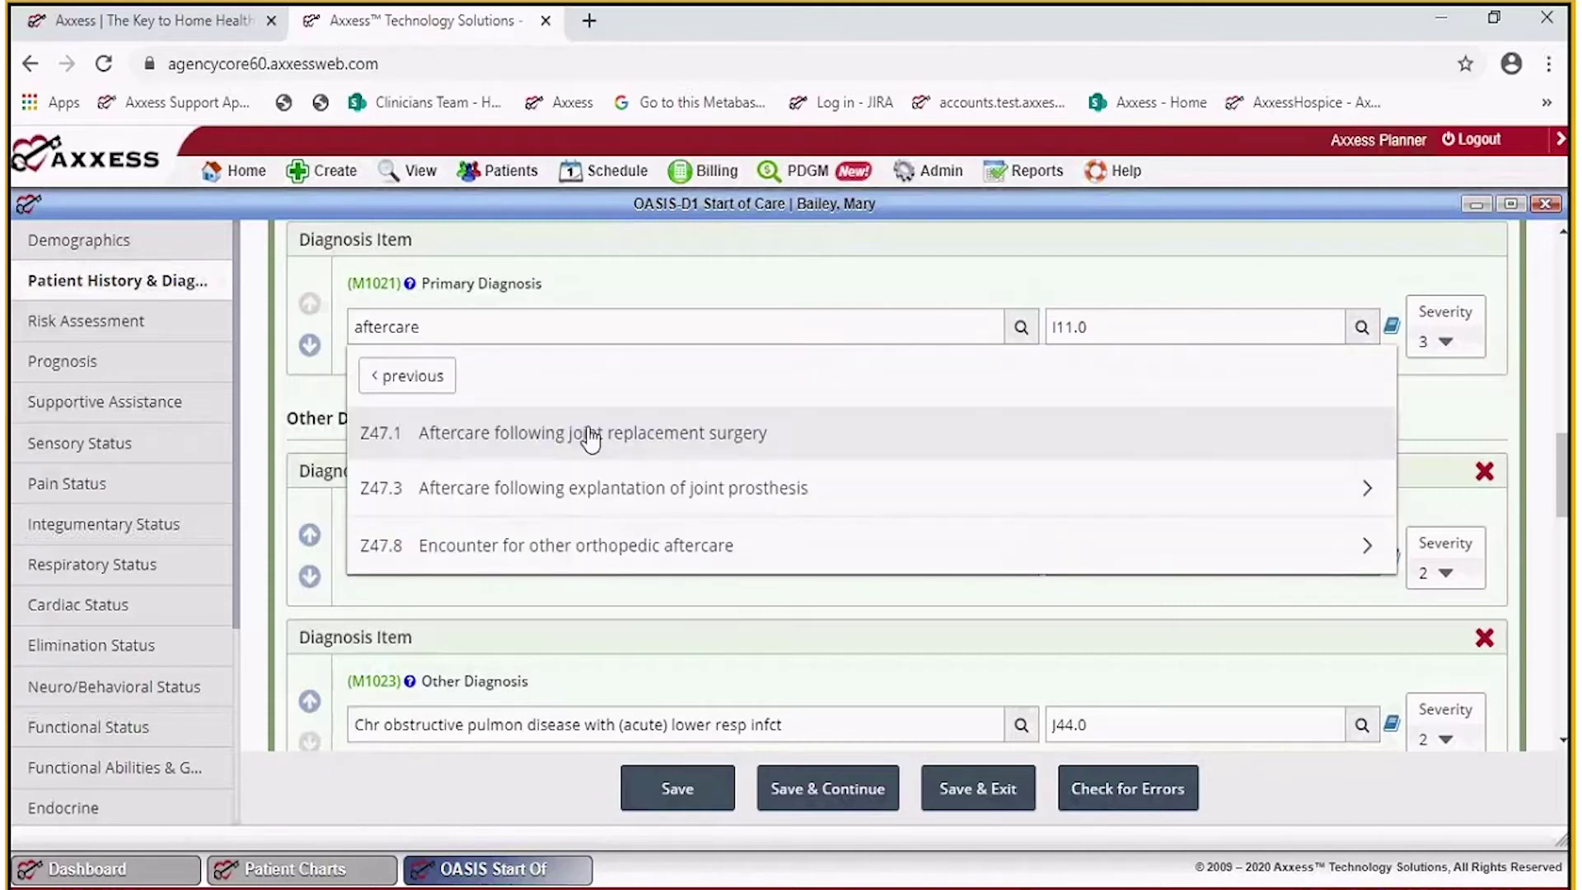
left_click(459, 489)
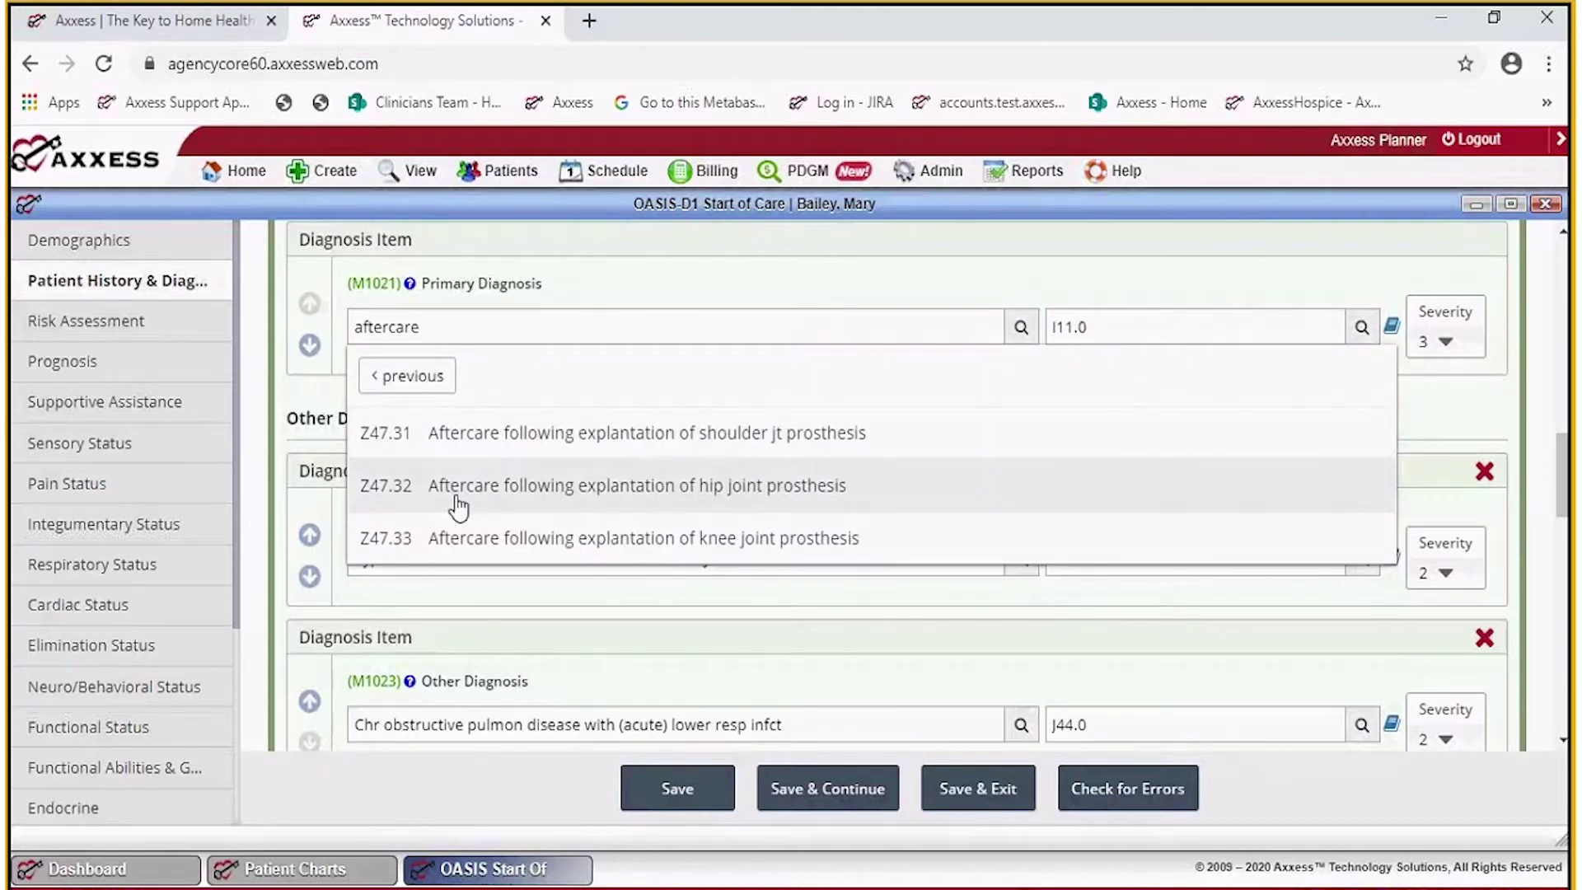
left_click(458, 499)
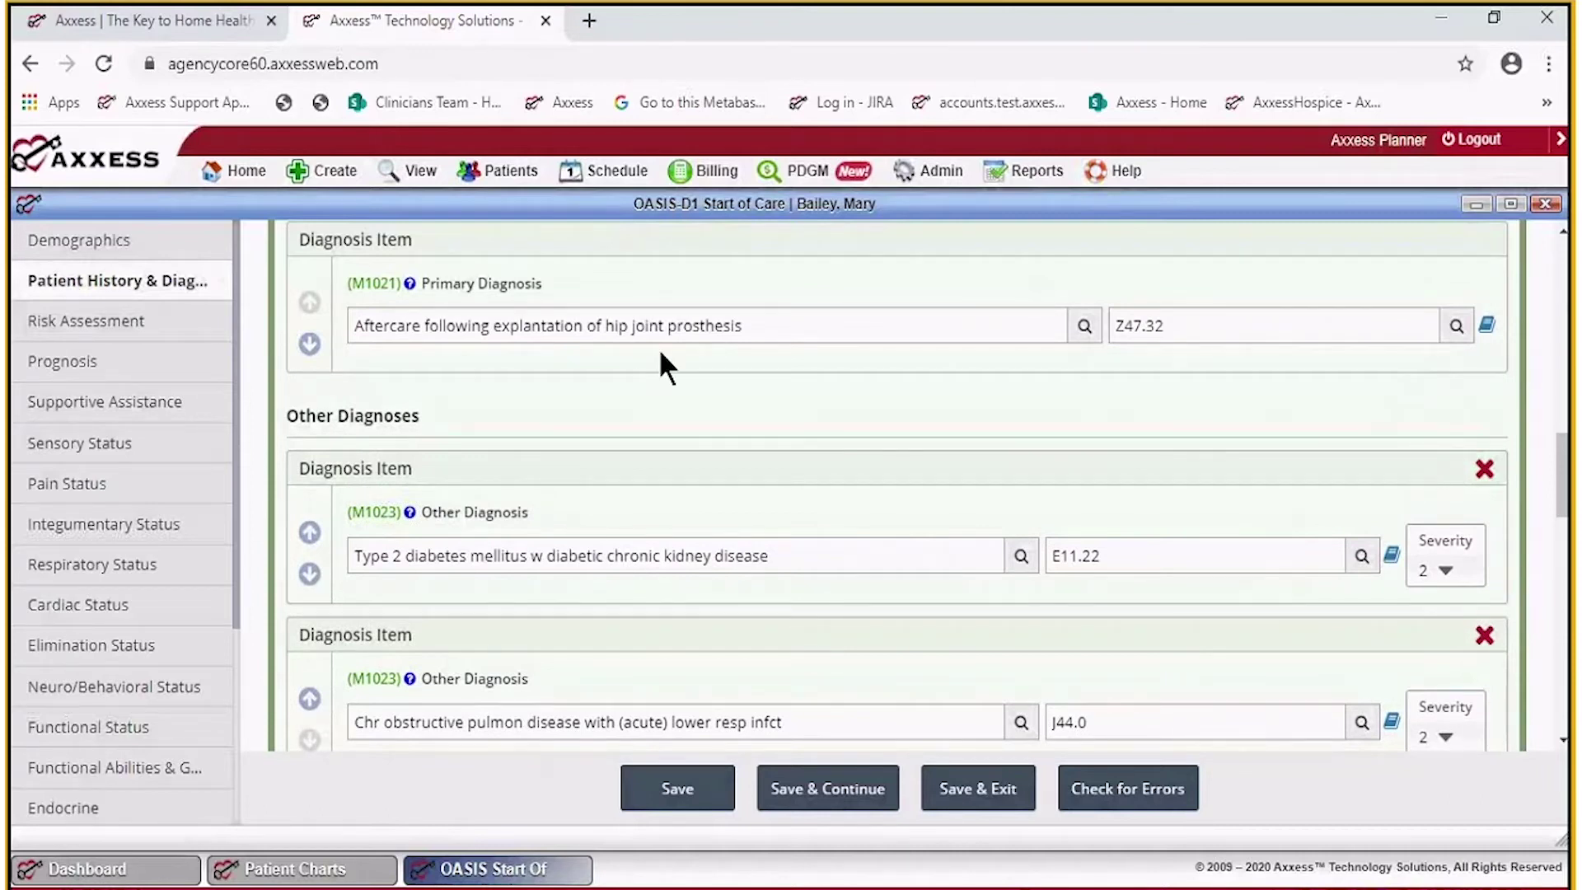
Read the M1021 Primary Diagnosis guidance, covering its Item Intent, Response and Data Sources sections, and close it.
left_click(410, 285)
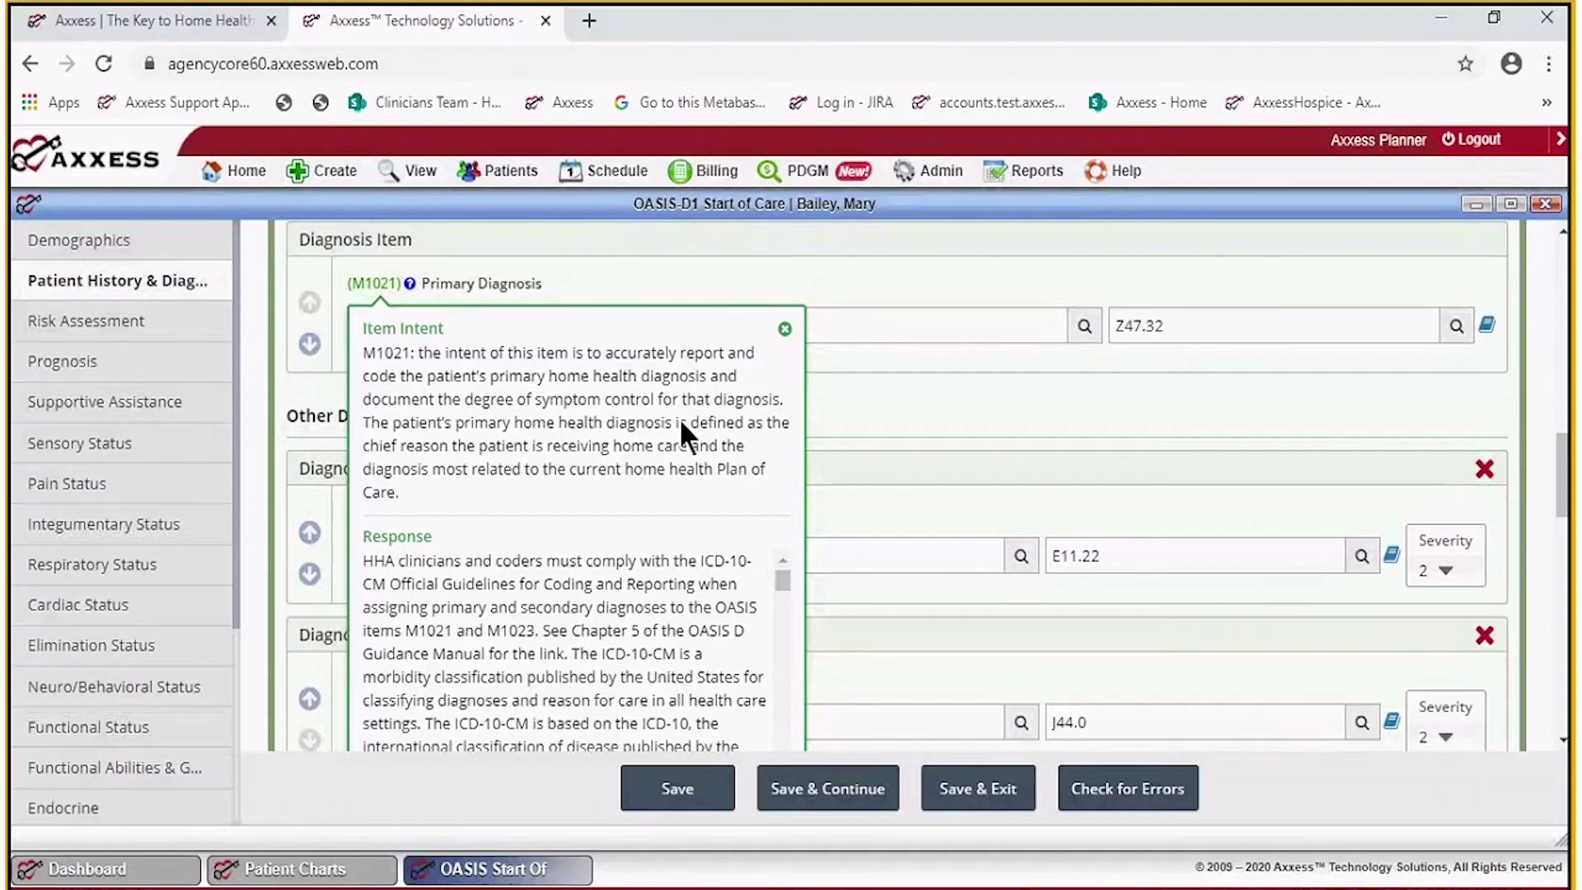
scroll(672, 563, "down", 3)
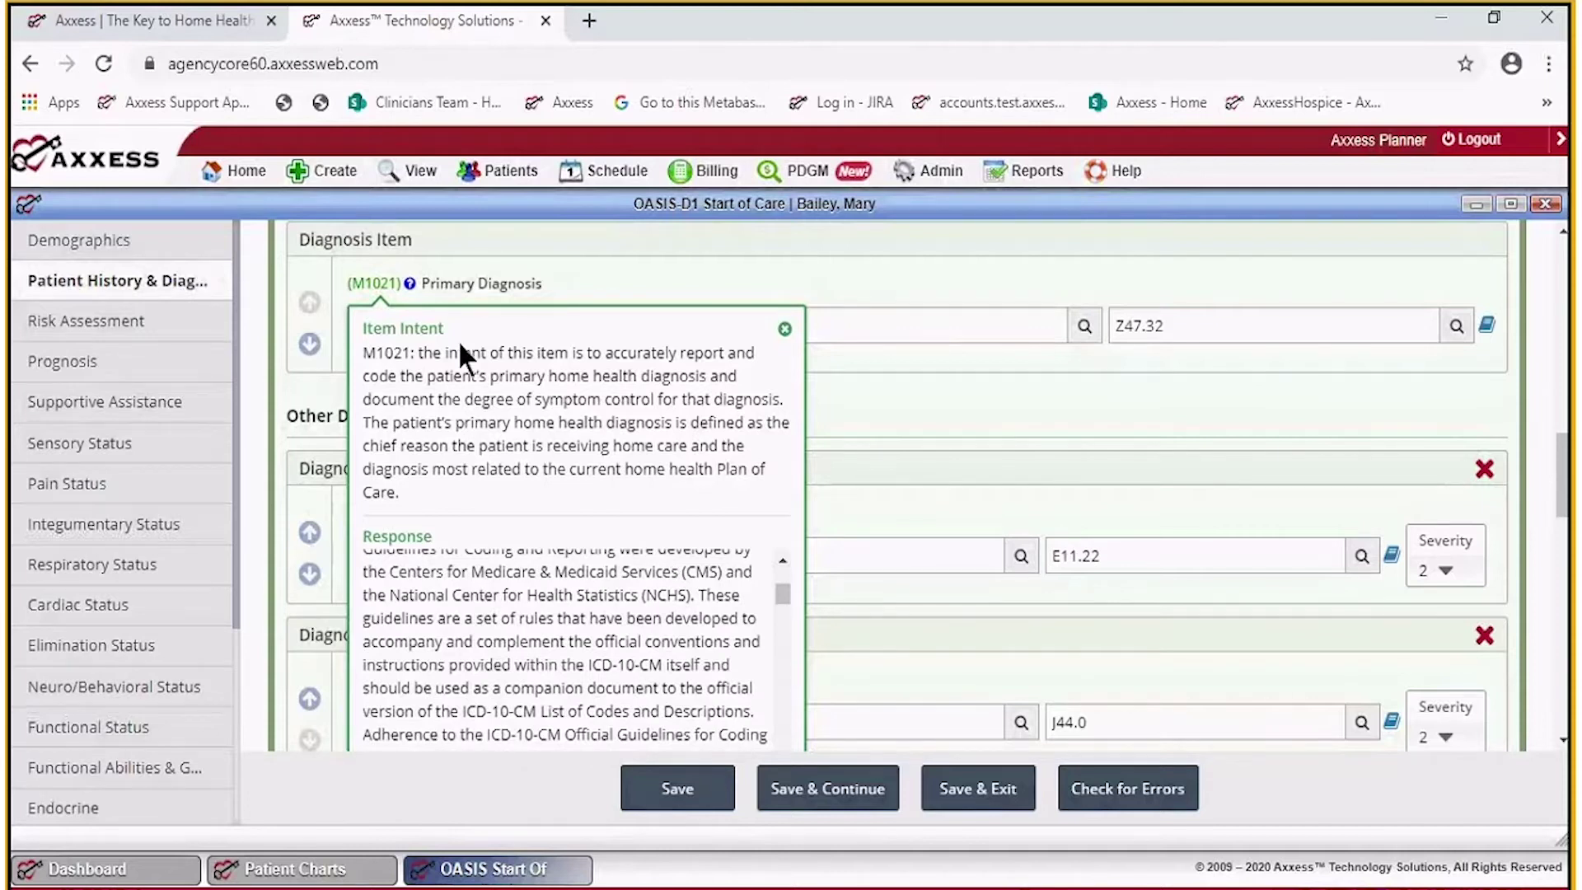
scroll(732, 552, "down", 3)
scroll(859, 501, "down", 1)
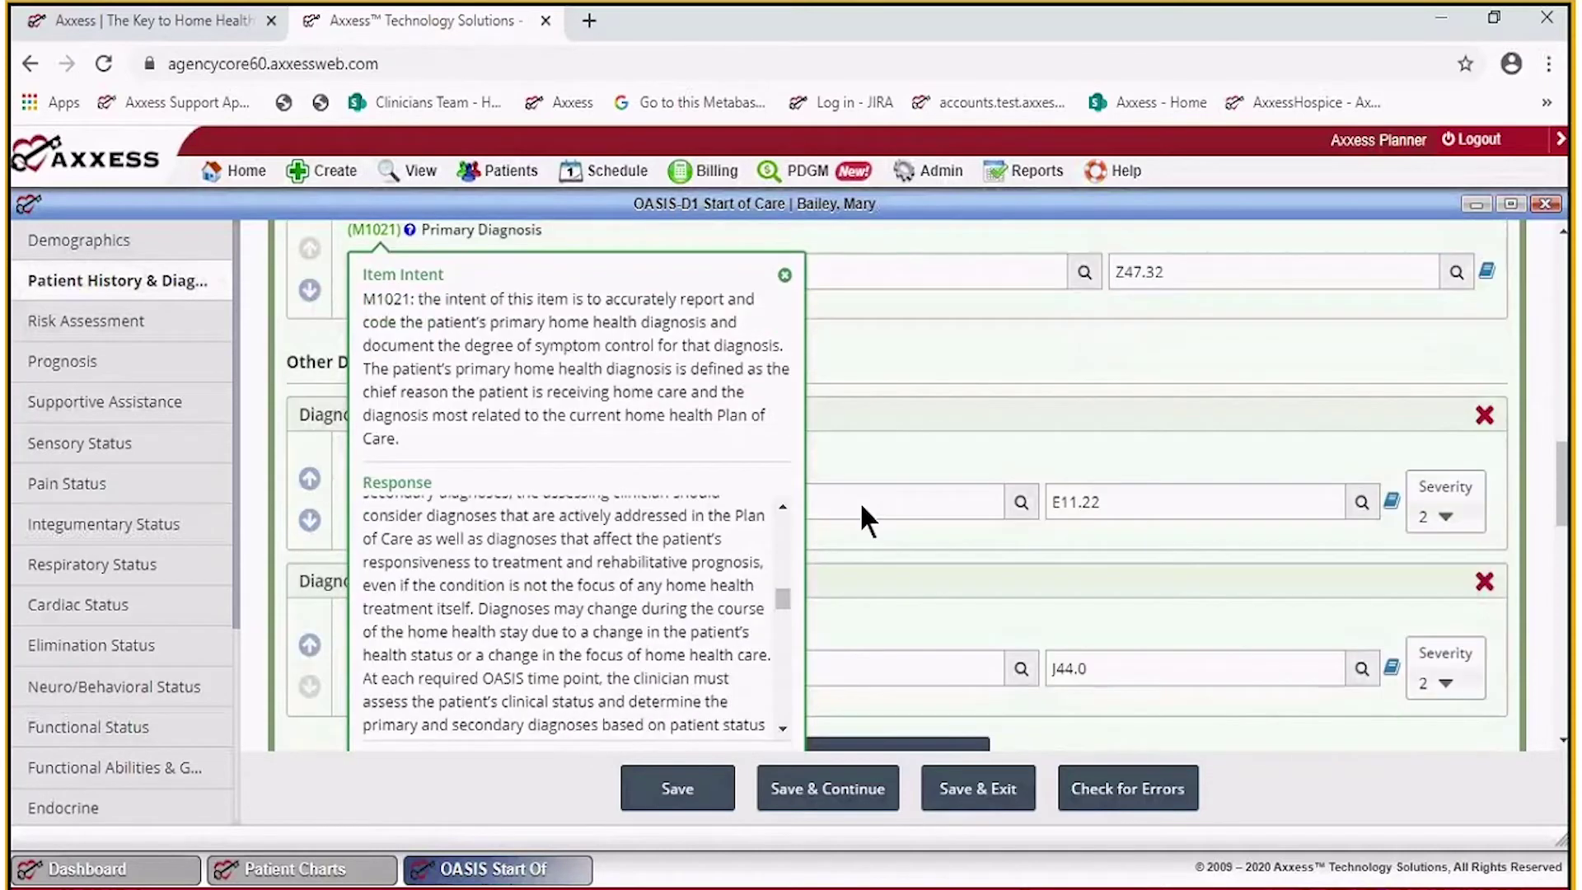
scroll(858, 502, "down", 5)
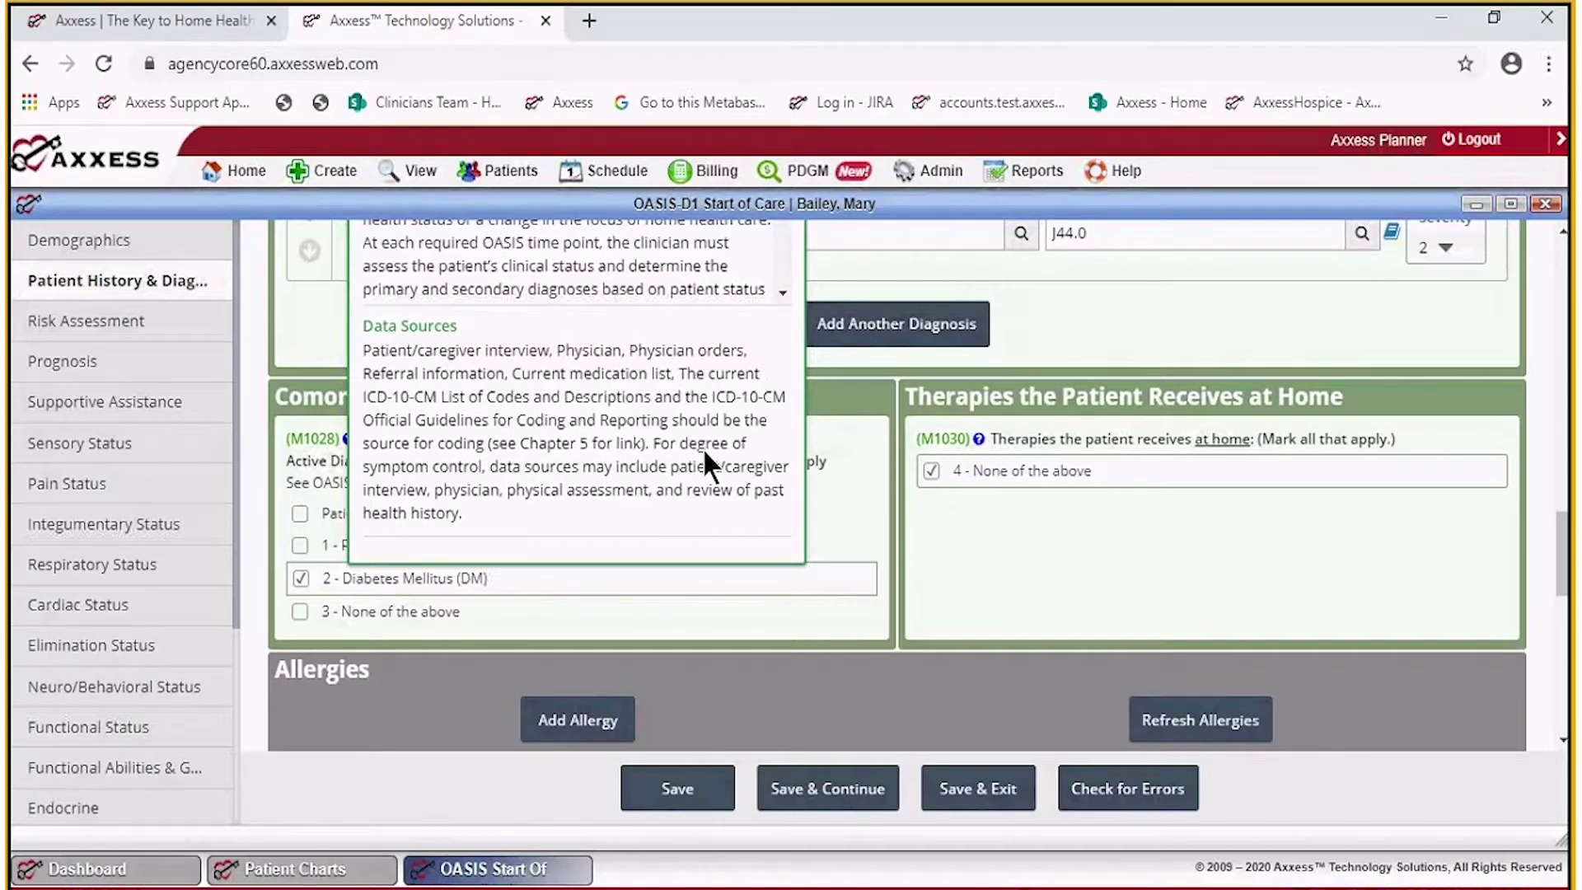
scroll(705, 465, "up", 3)
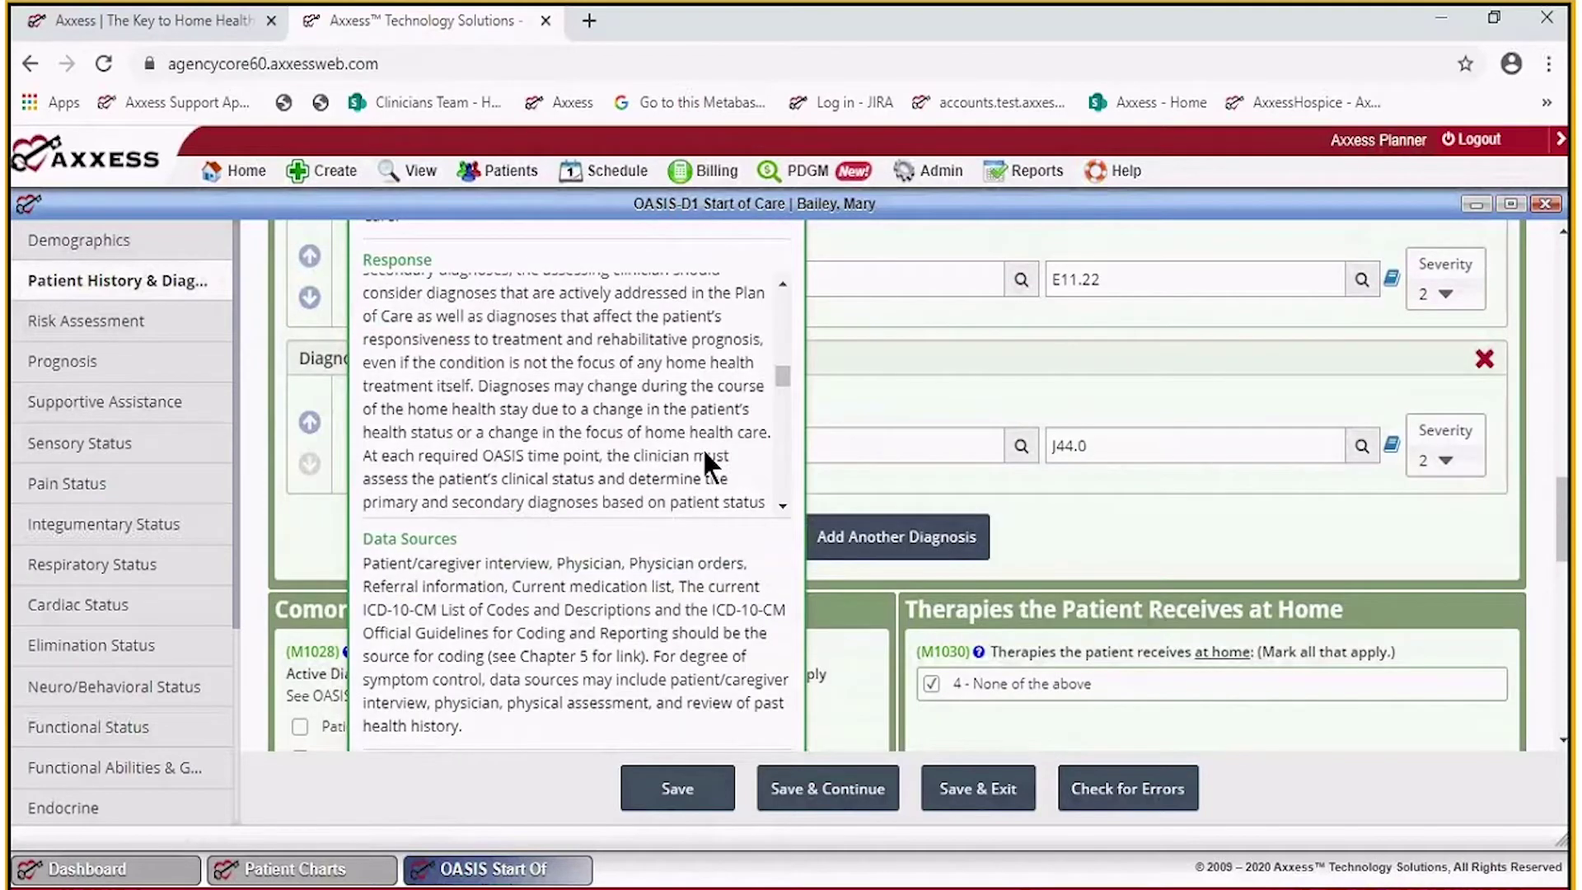
scroll(704, 465, "up", 3)
scroll(703, 447, "up", 3)
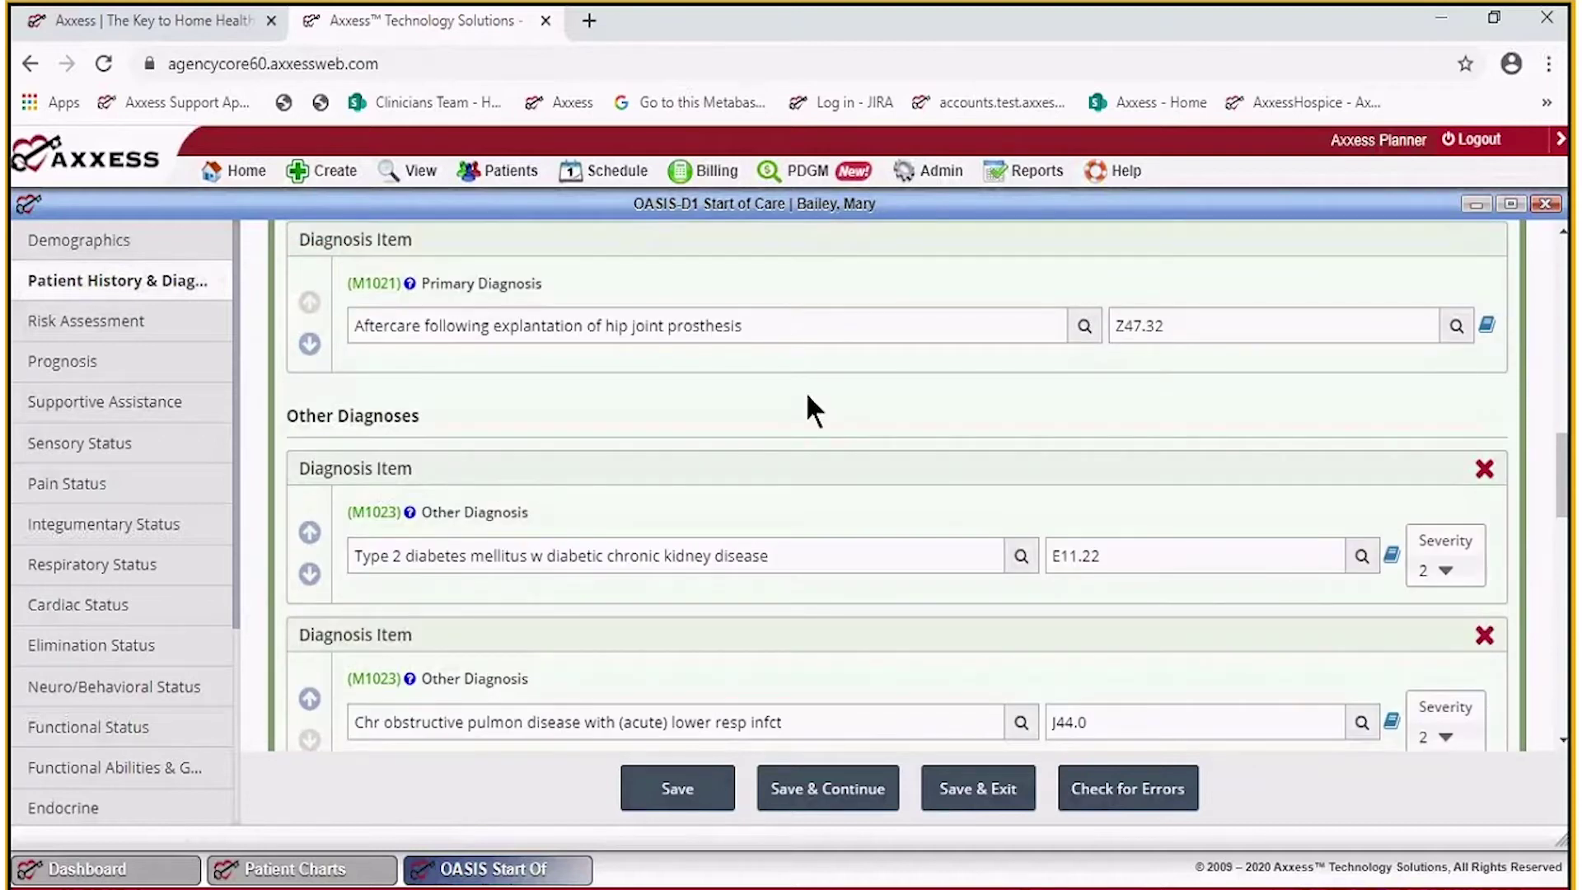
View the MedlinePlus Connect patient education for the Z47.32 primary diagnosis, and return to the assessment's diagnosis list.
left_click(1490, 327)
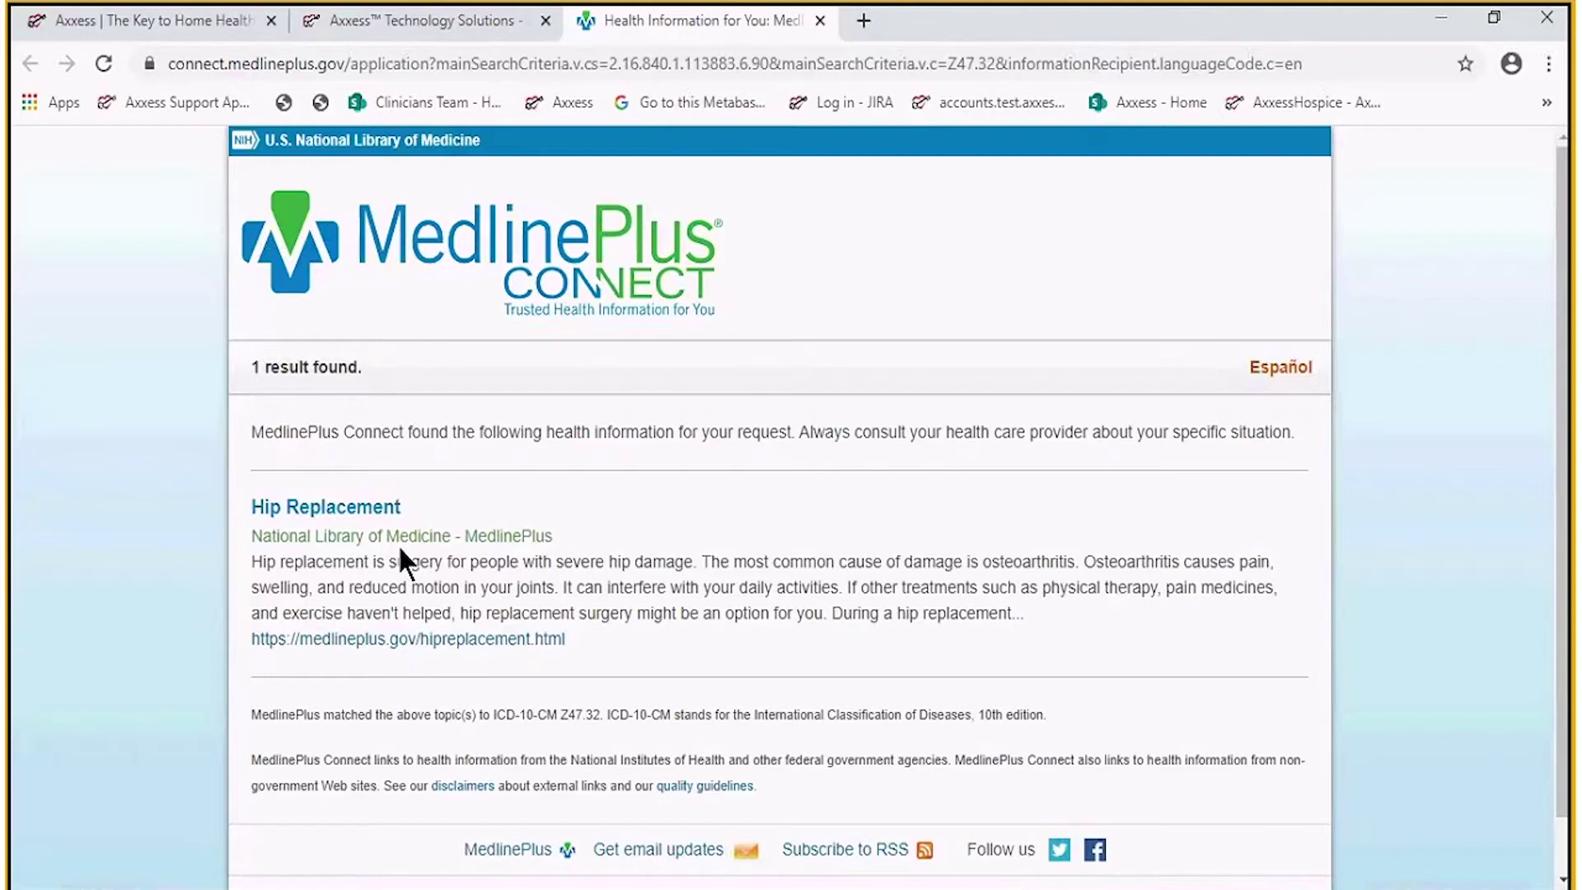
scroll(401, 563, "down", 1)
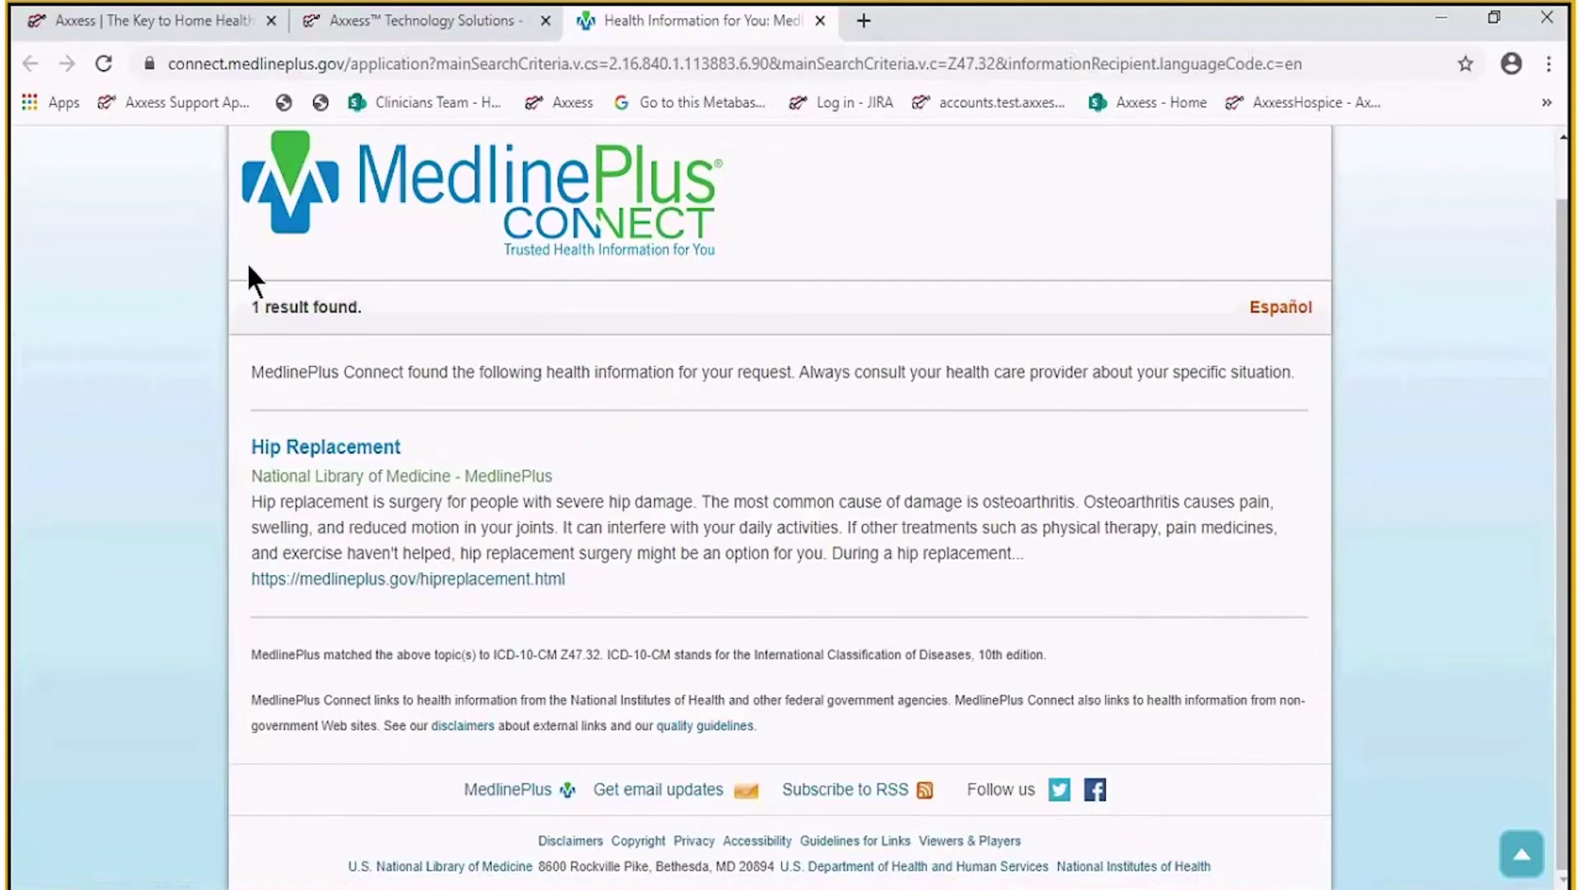
left_click(821, 20)
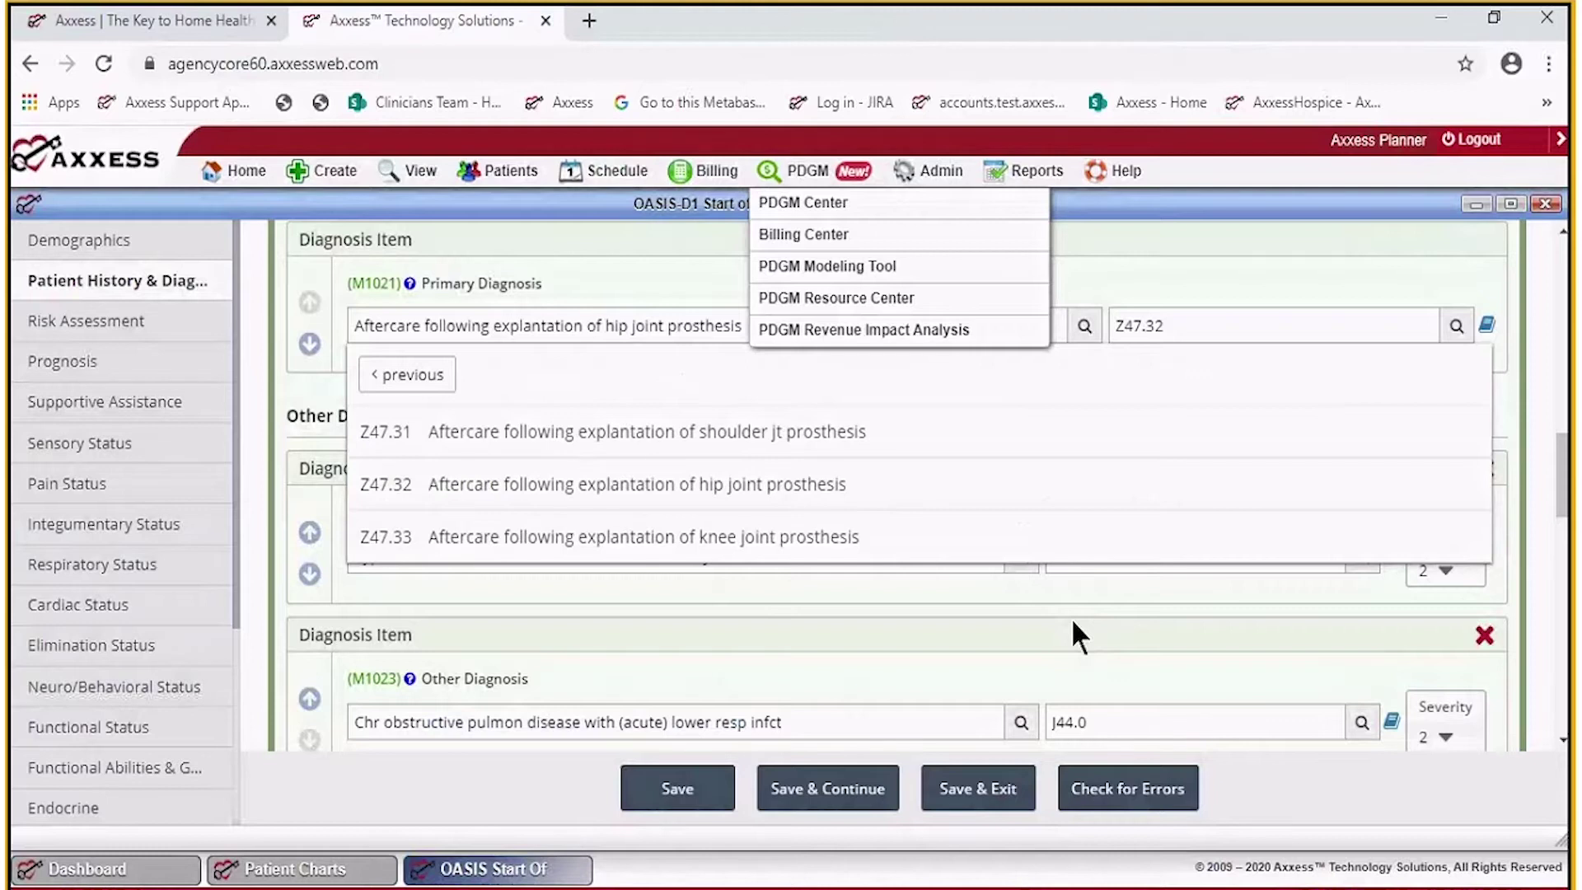
left_click(1073, 622)
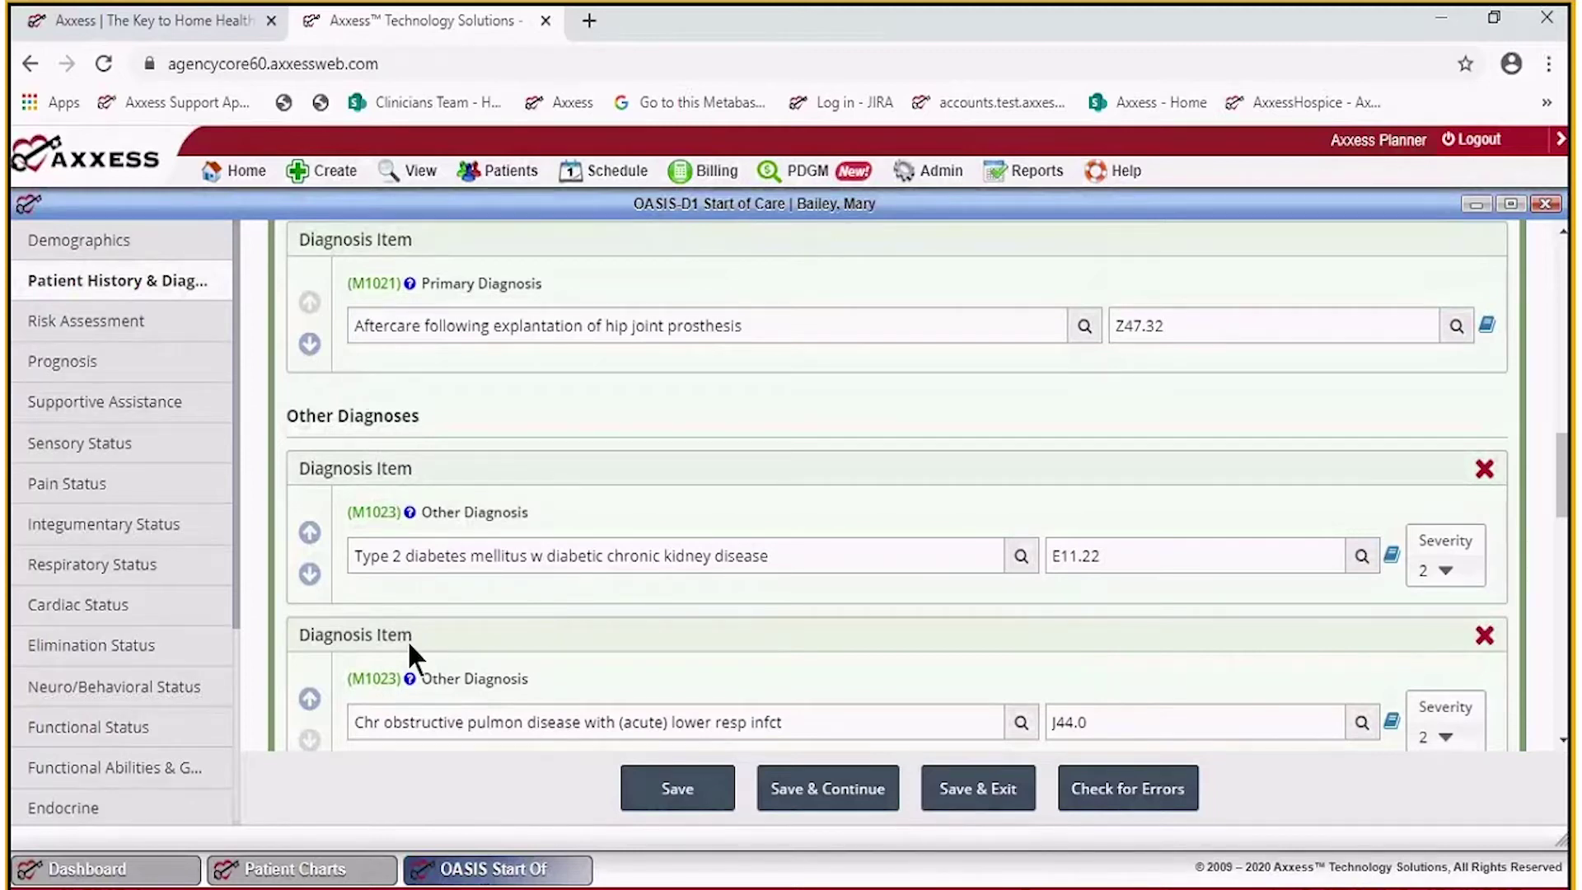
Move the E11.22 Type 2 diabetes diagnosis up to primary, and move it back down below the Z47.32 aftercare diagnosis.
left_click(310, 532)
scroll(452, 620, "down", 3)
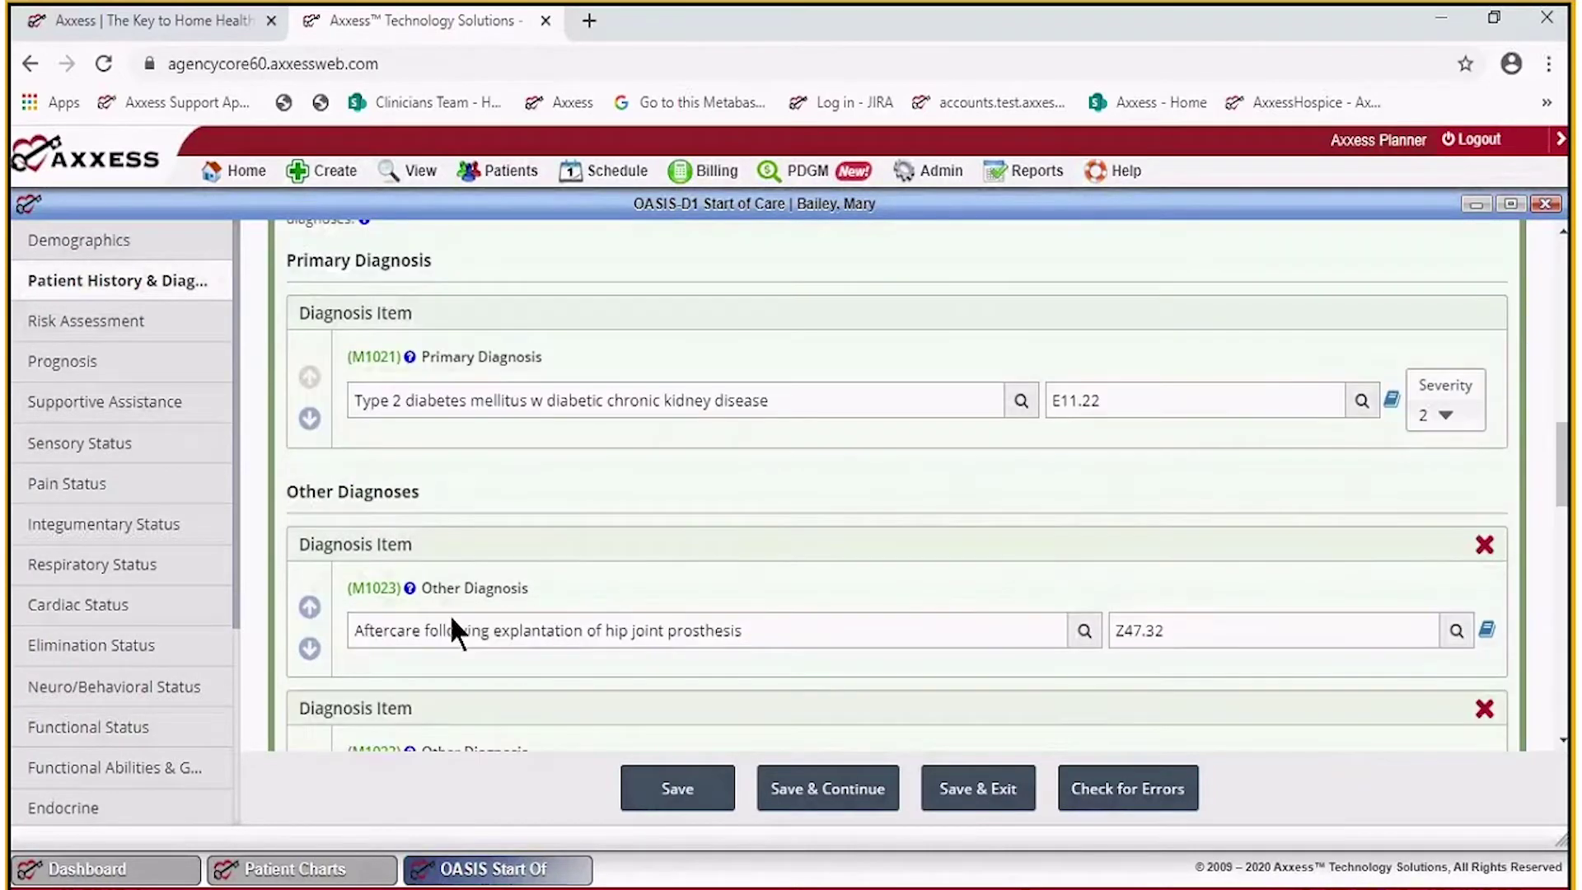
left_click(310, 418)
scroll(485, 595, "down", 2)
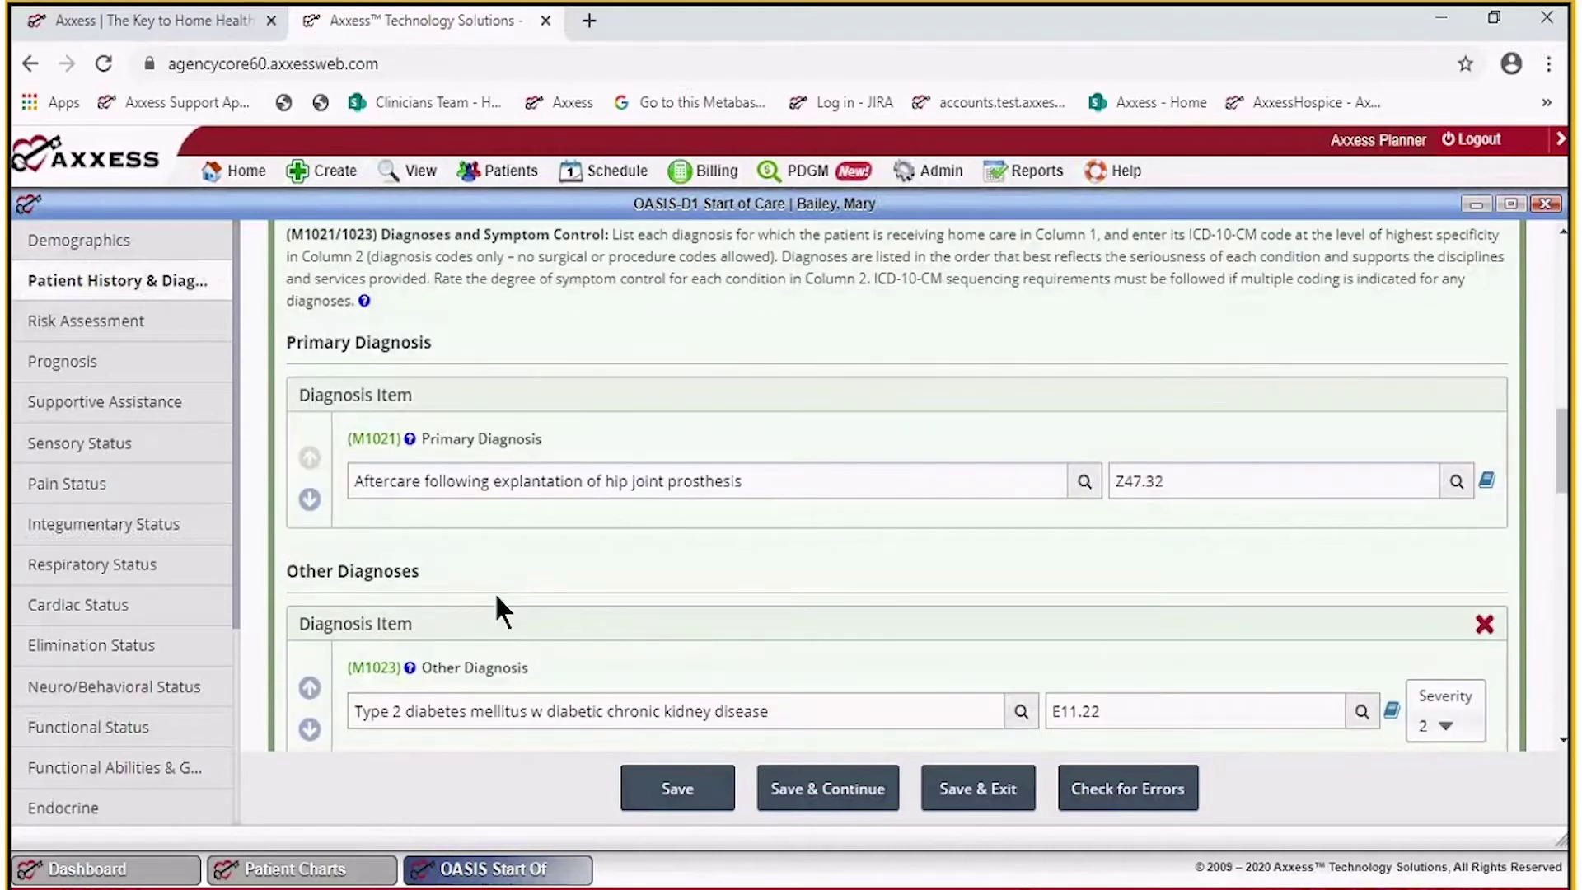
Move the J44.0 pulmonary disease diagnosis above E11.22 and up to primary, and return the Z47.32 aftercare diagnosis to the primary position.
scroll(495, 595, "down", 2)
left_click(308, 599)
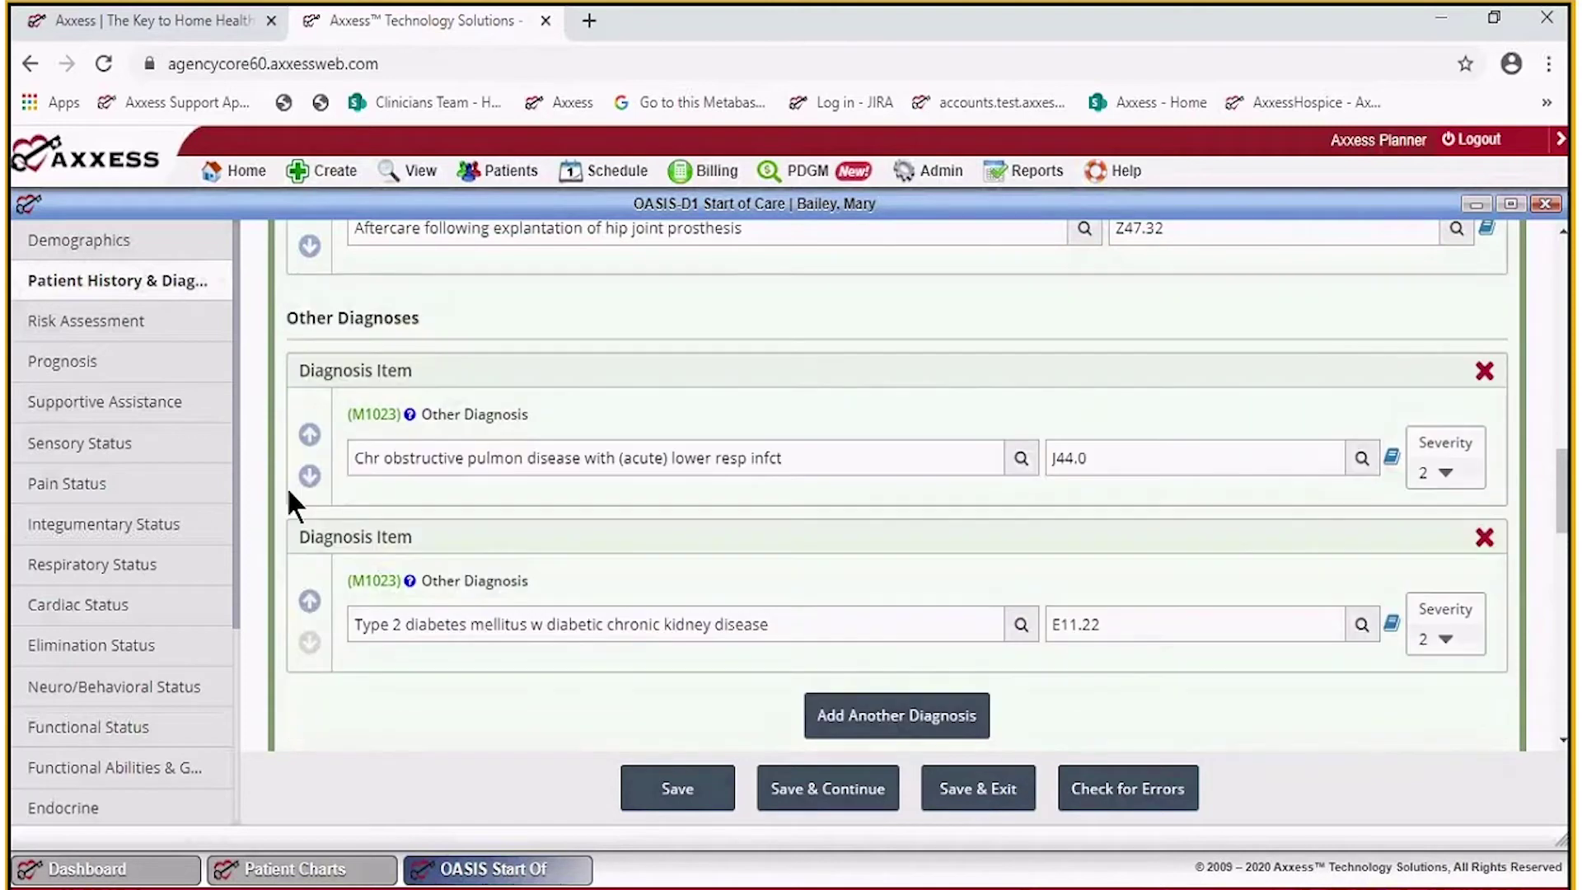
left_click(309, 435)
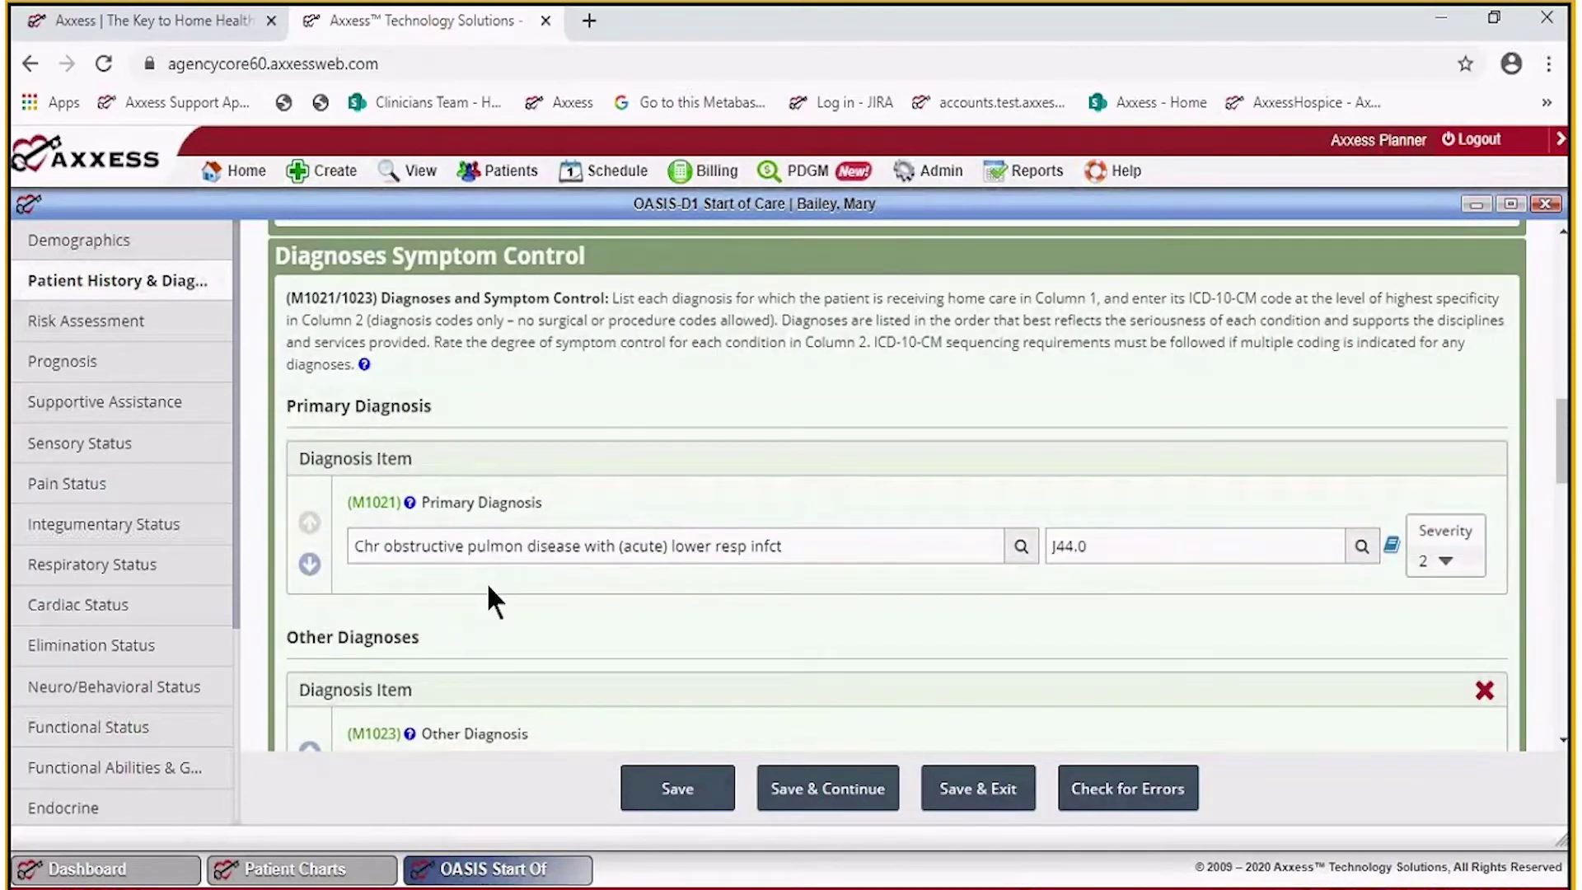
scroll(487, 582, "down", 3)
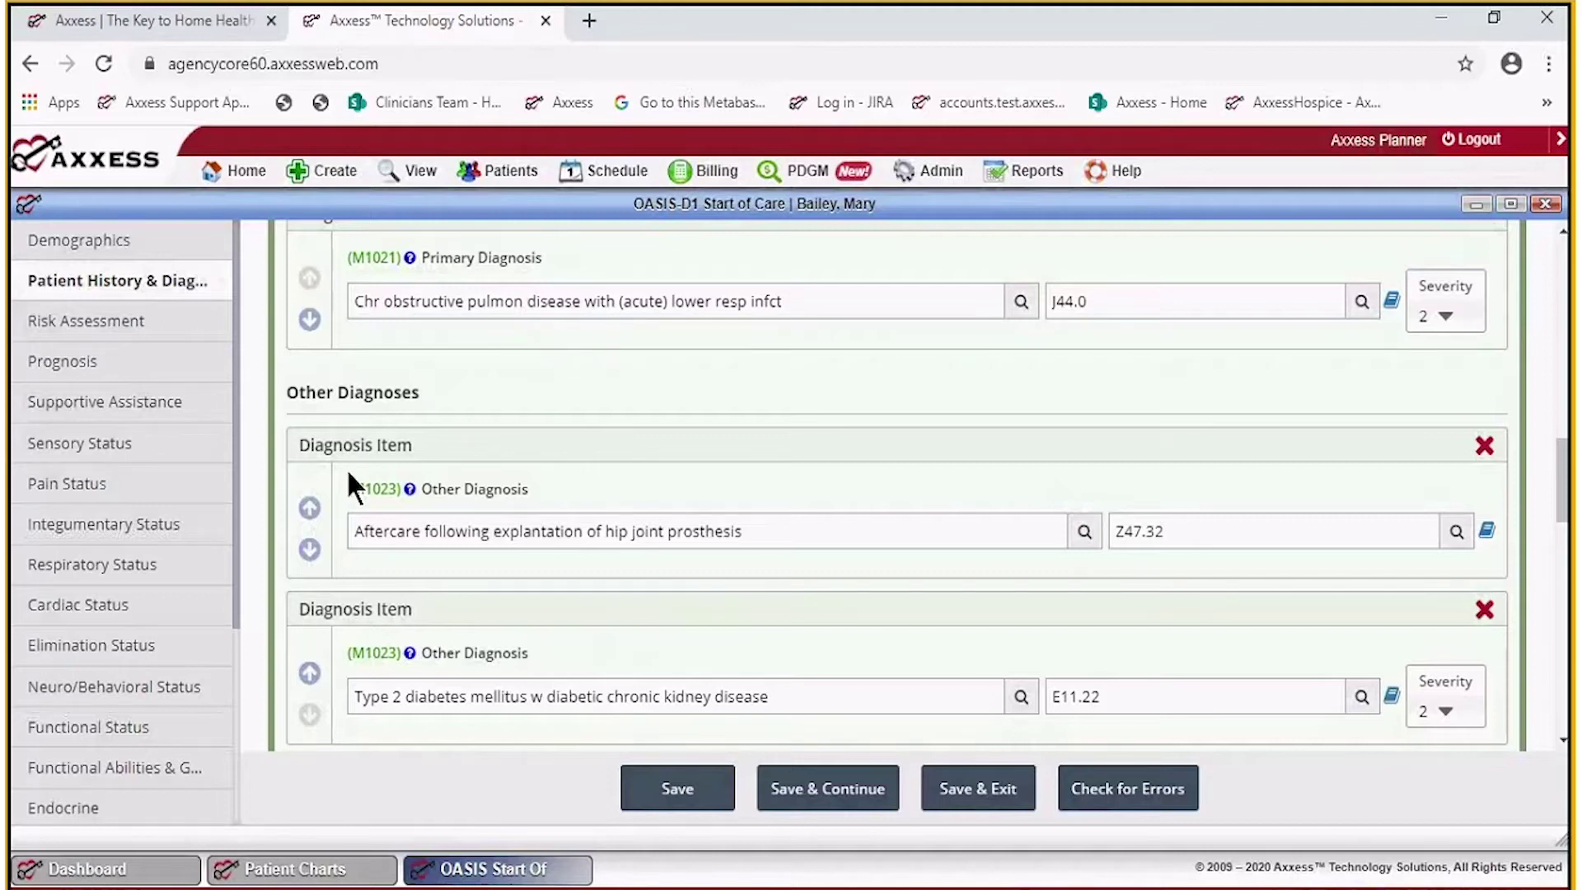
left_click(310, 508)
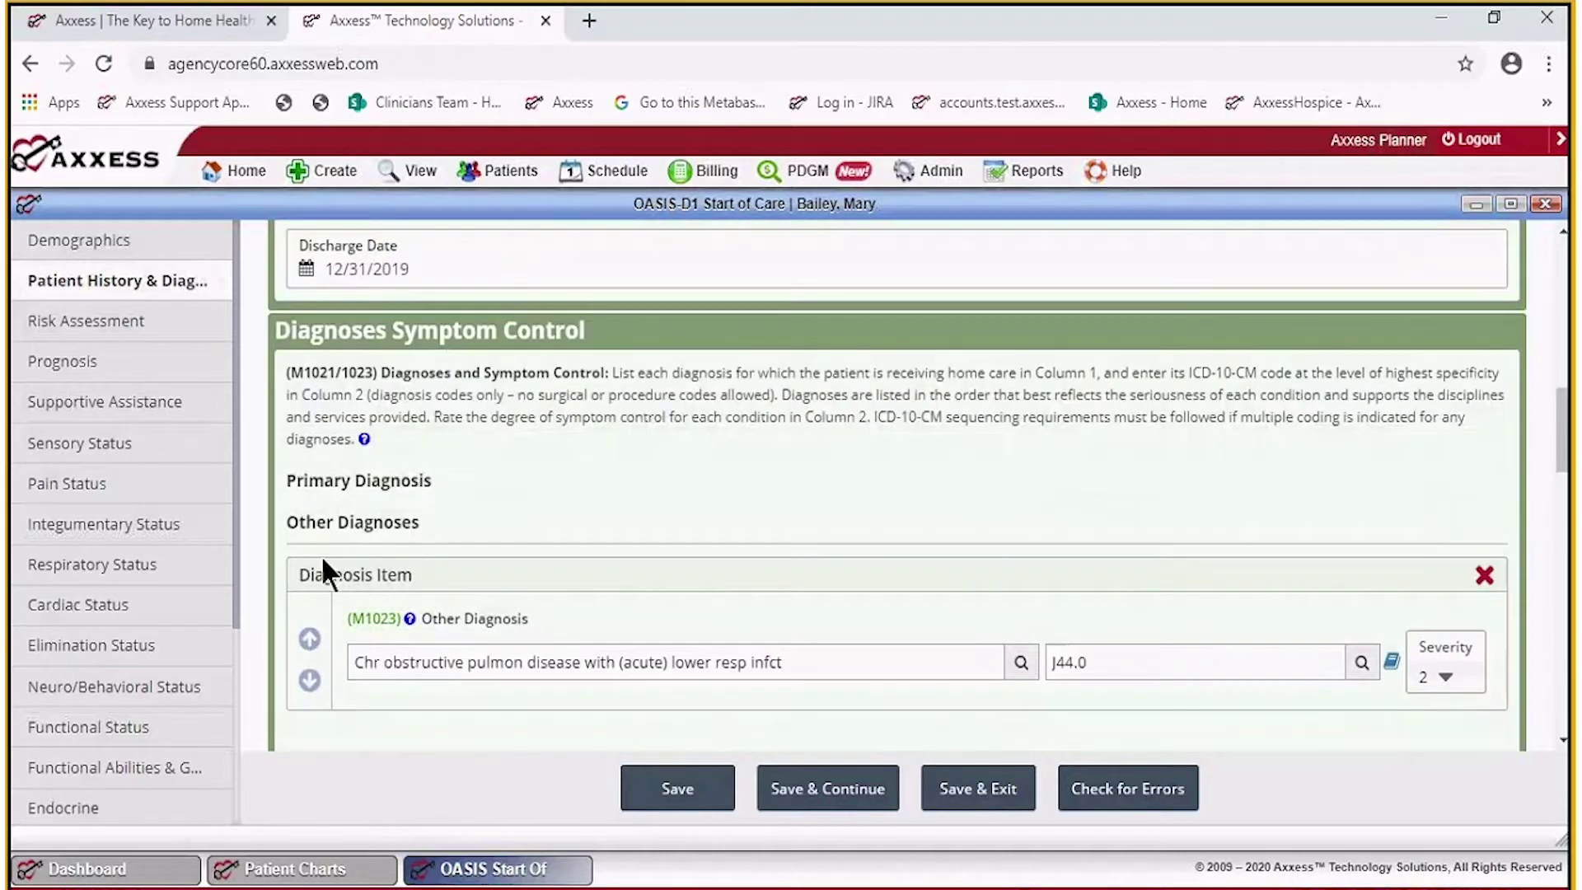
scroll(544, 519, "down", 3)
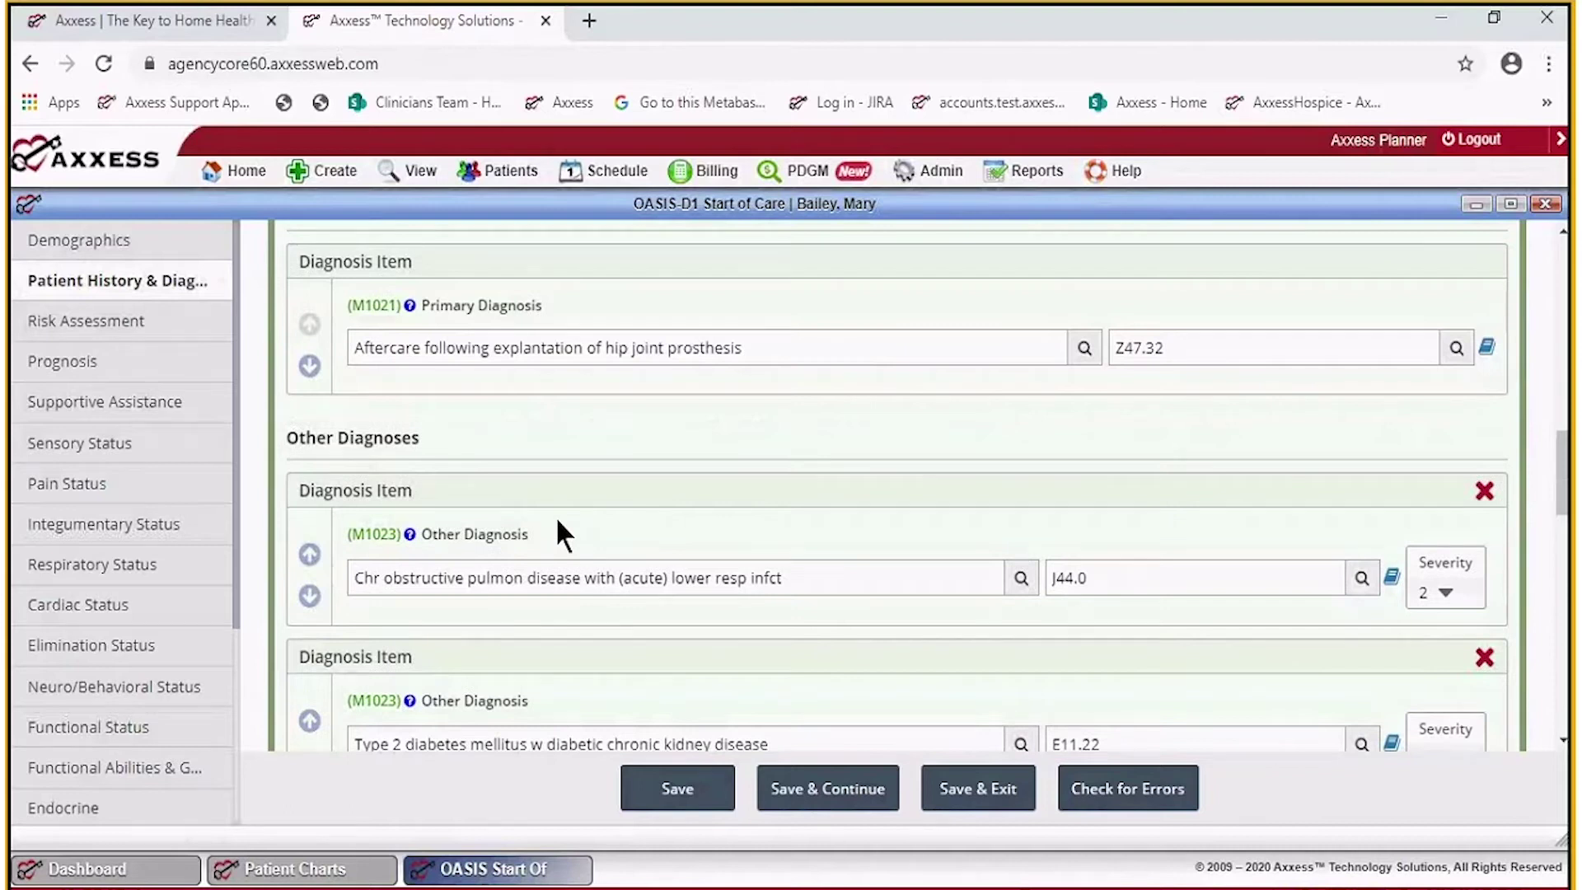
Add two blank M1023 Other Diagnosis entries after the E11.22 diagnosis, and delete both of them.
scroll(558, 527, "down", 3)
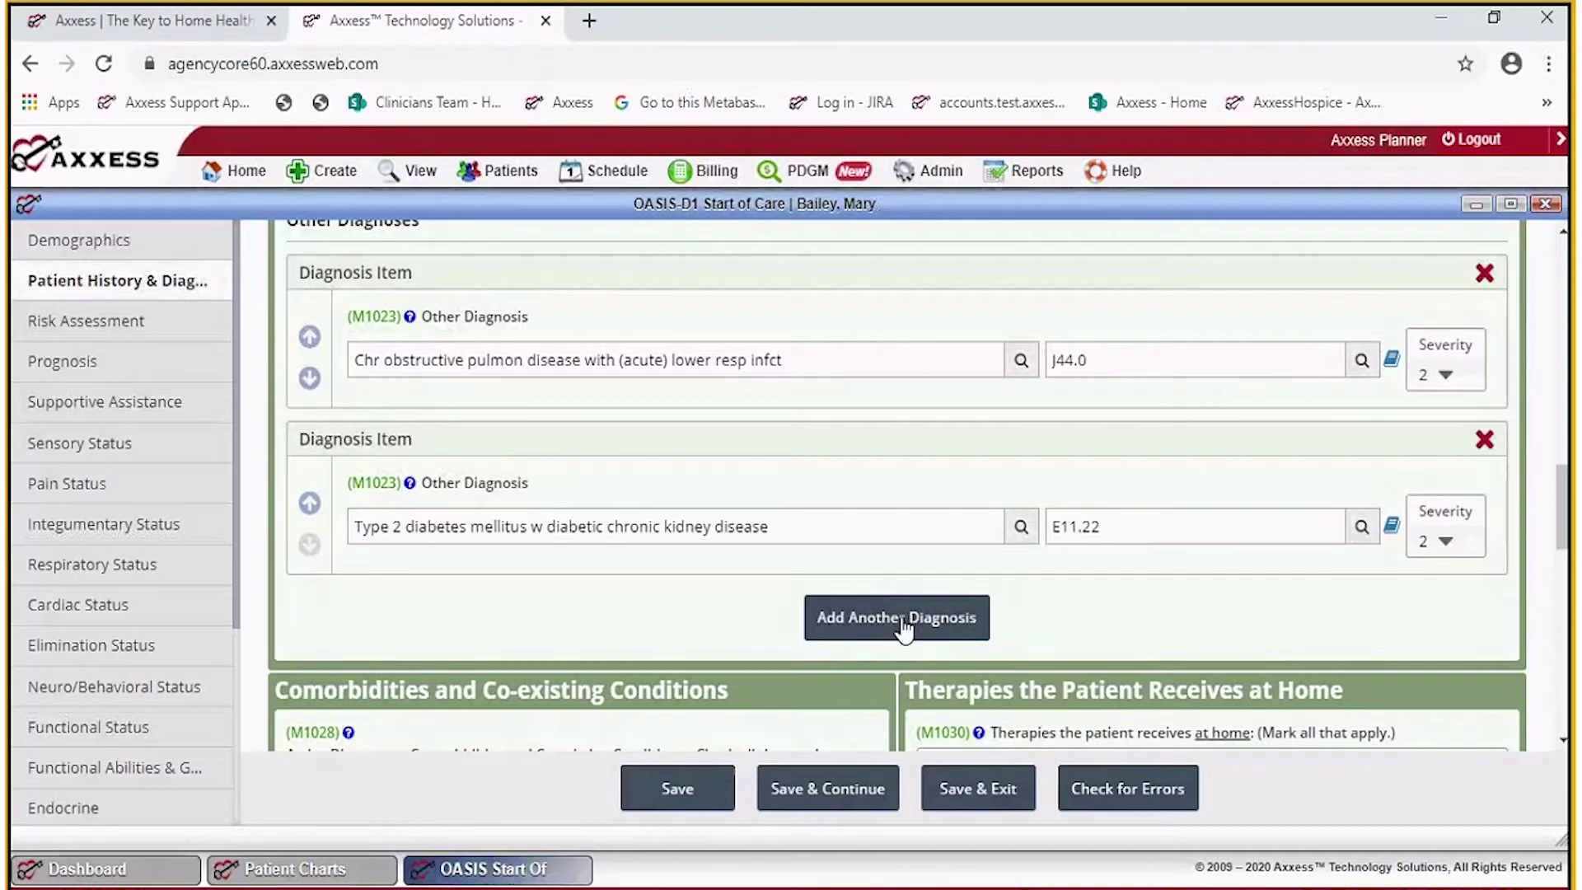
left_click(958, 639)
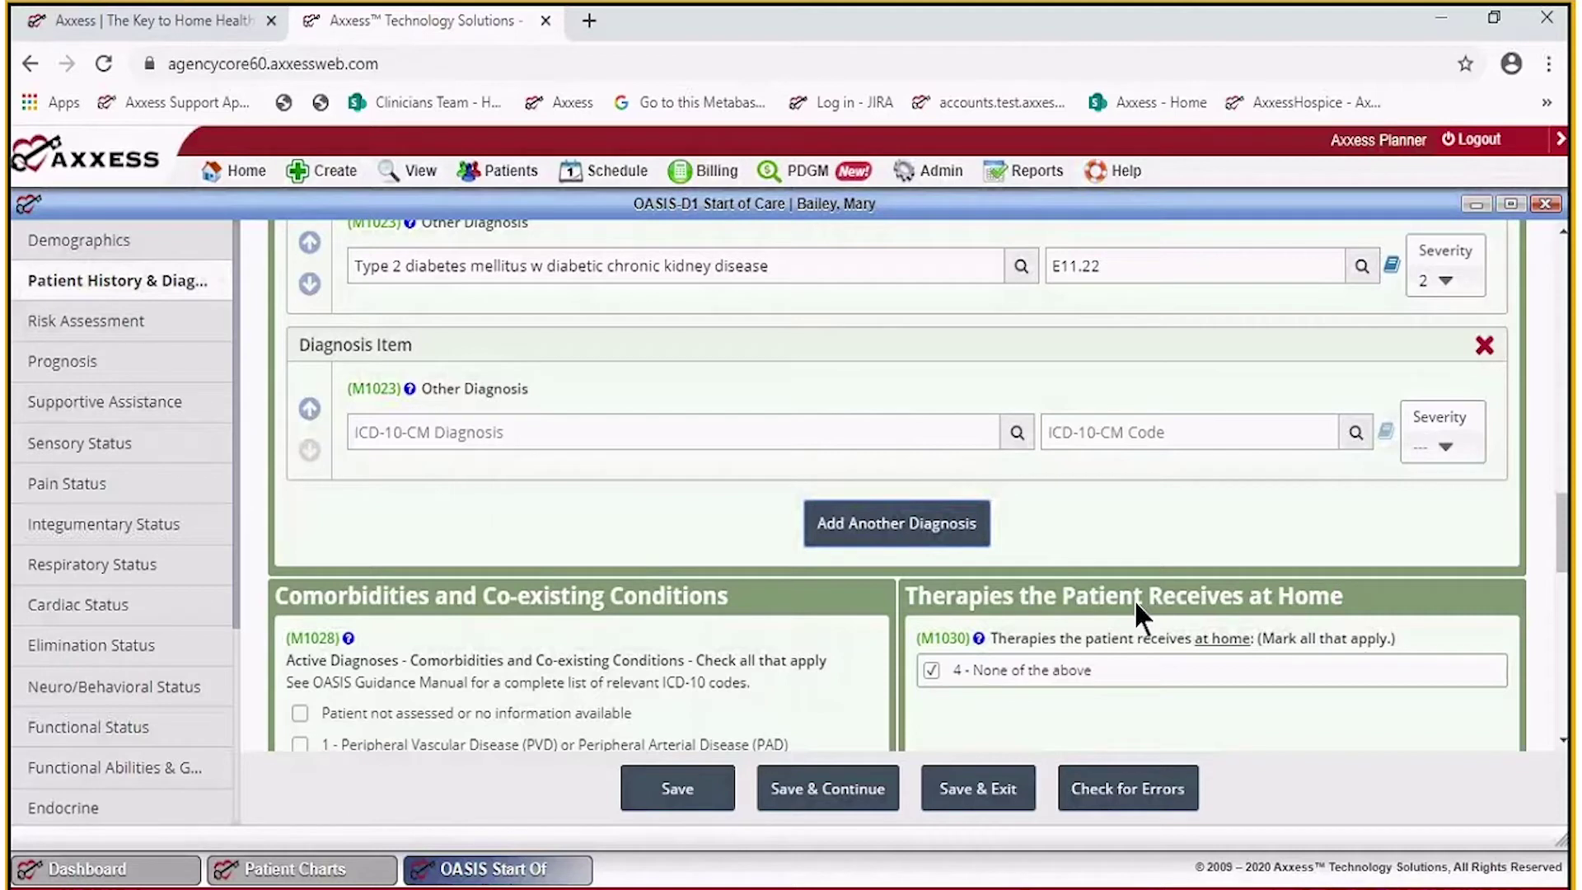
scroll(1136, 604, "down", 3)
left_click(864, 298)
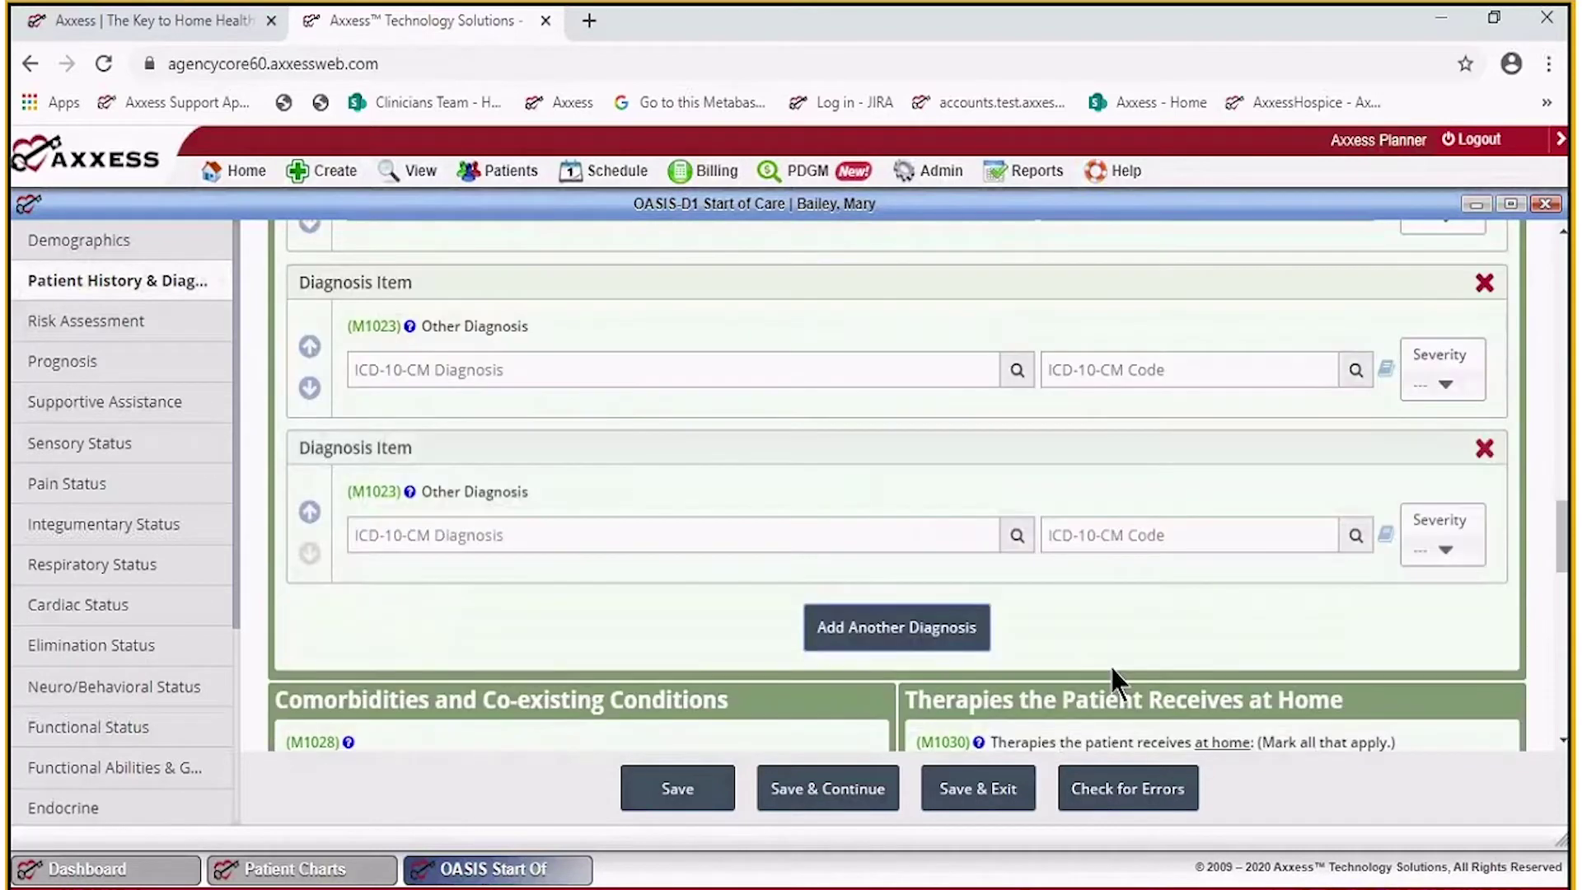
scroll(1114, 680, "down", 4)
scroll(809, 577, "up", 6)
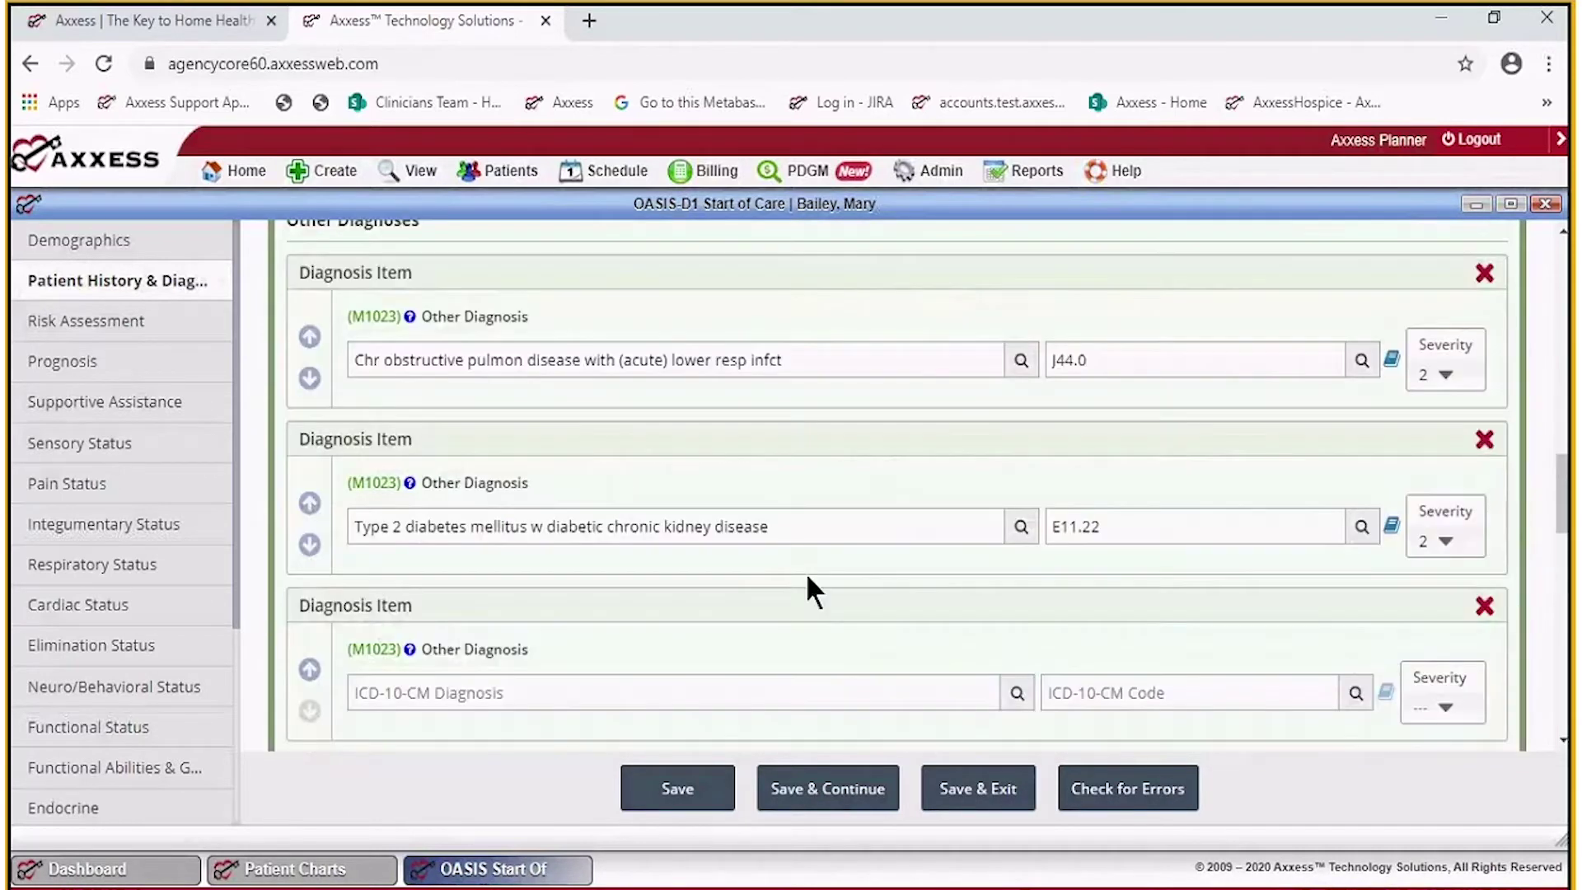
left_click(1486, 608)
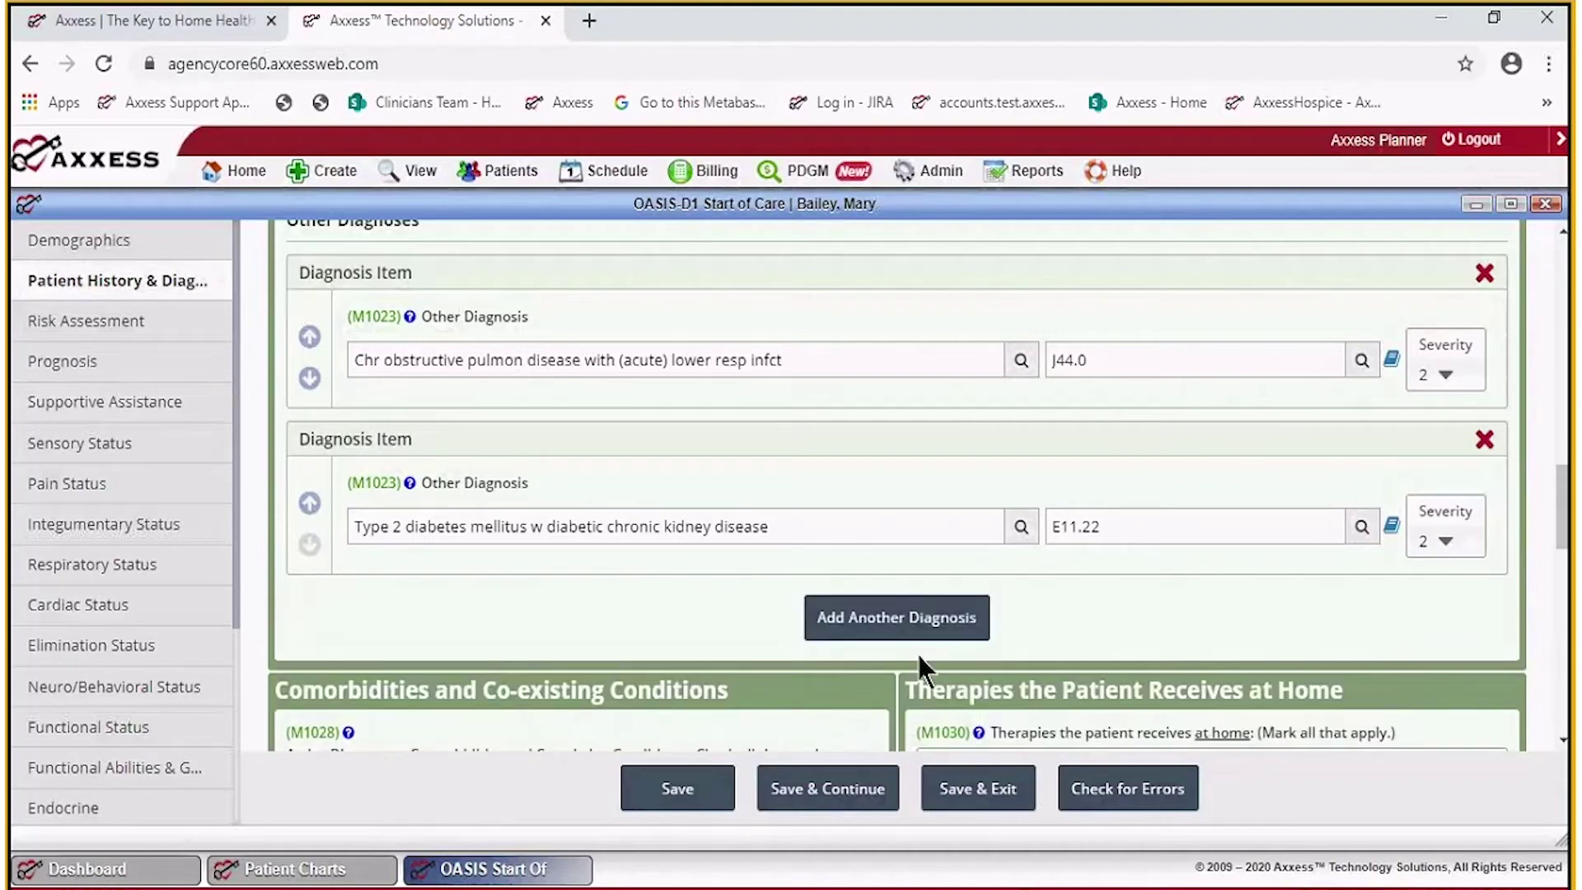
Review the M1028 comorbidities, the M1030 therapies received at home and the Allergies section.
scroll(918, 653, "down", 3)
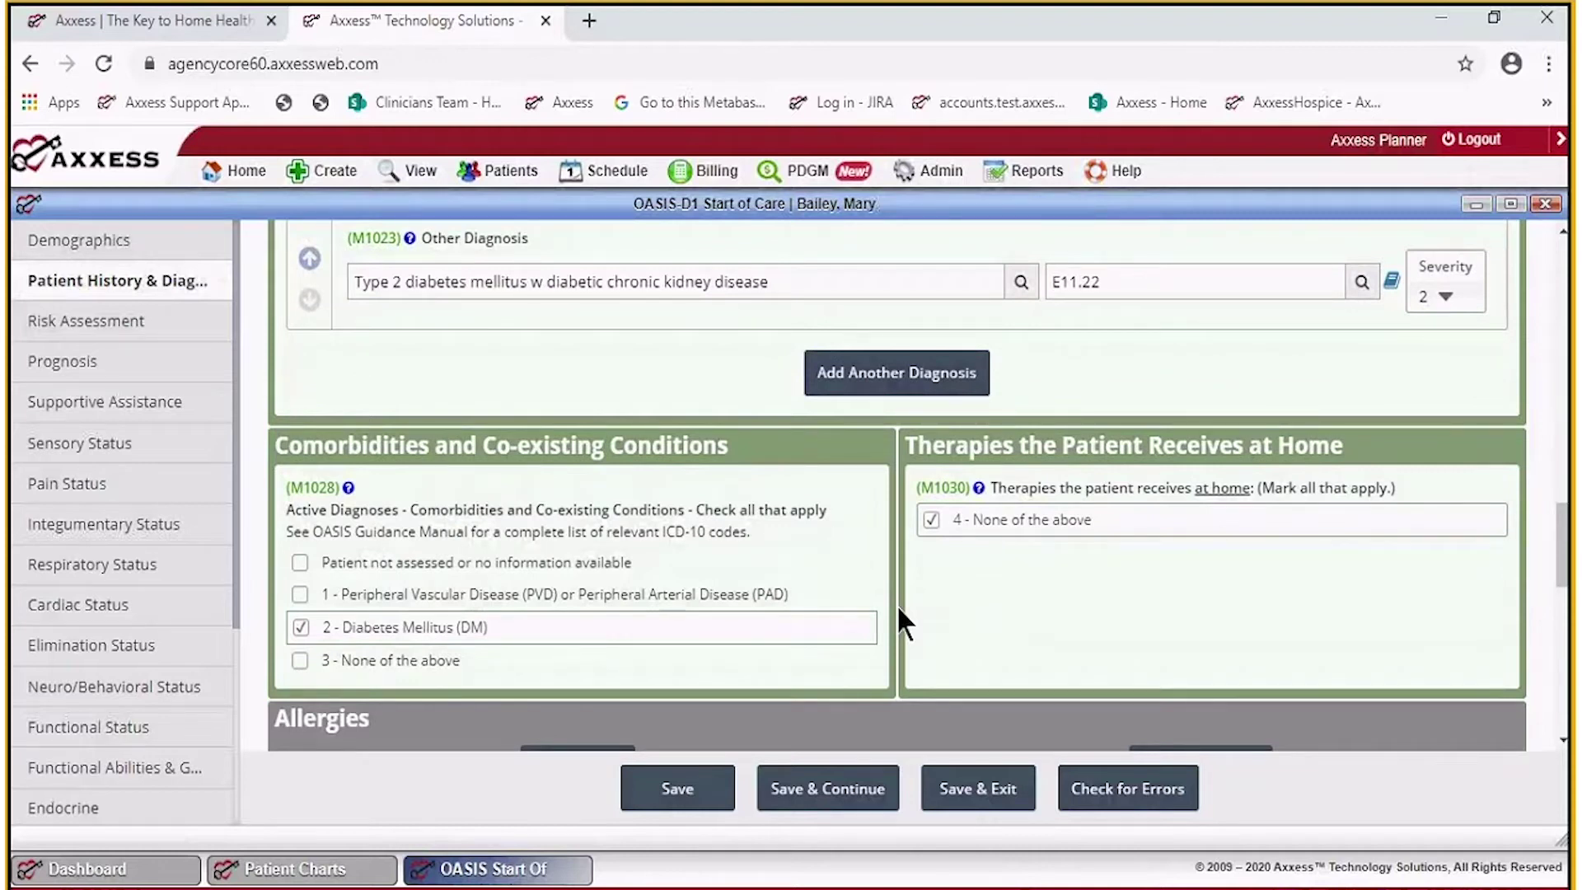
scroll(899, 609, "down", 1)
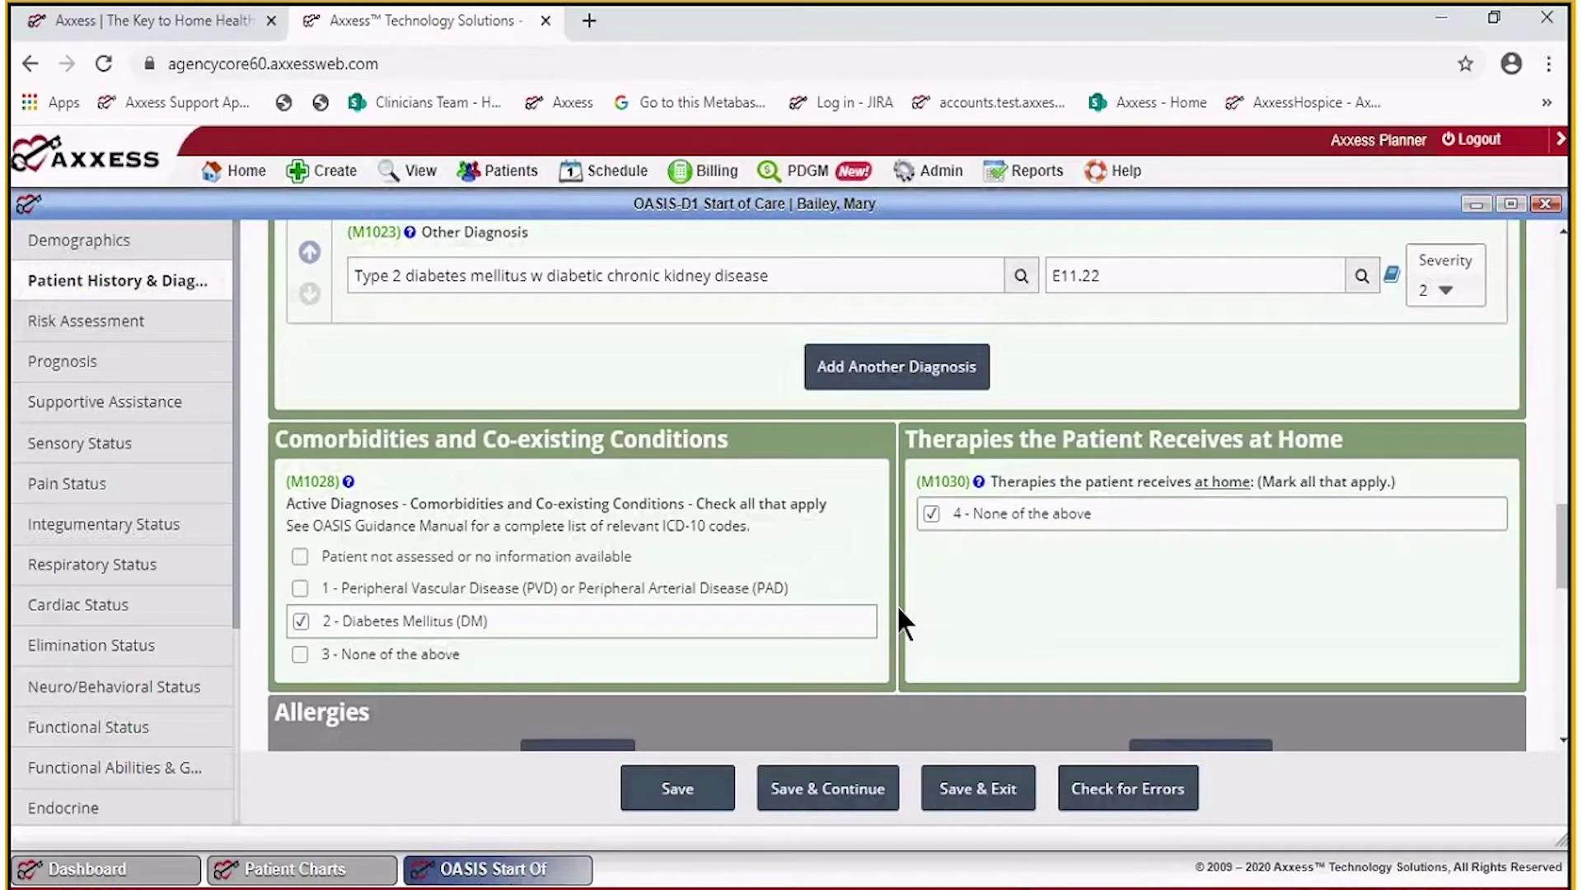
scroll(900, 610, "down", 5)
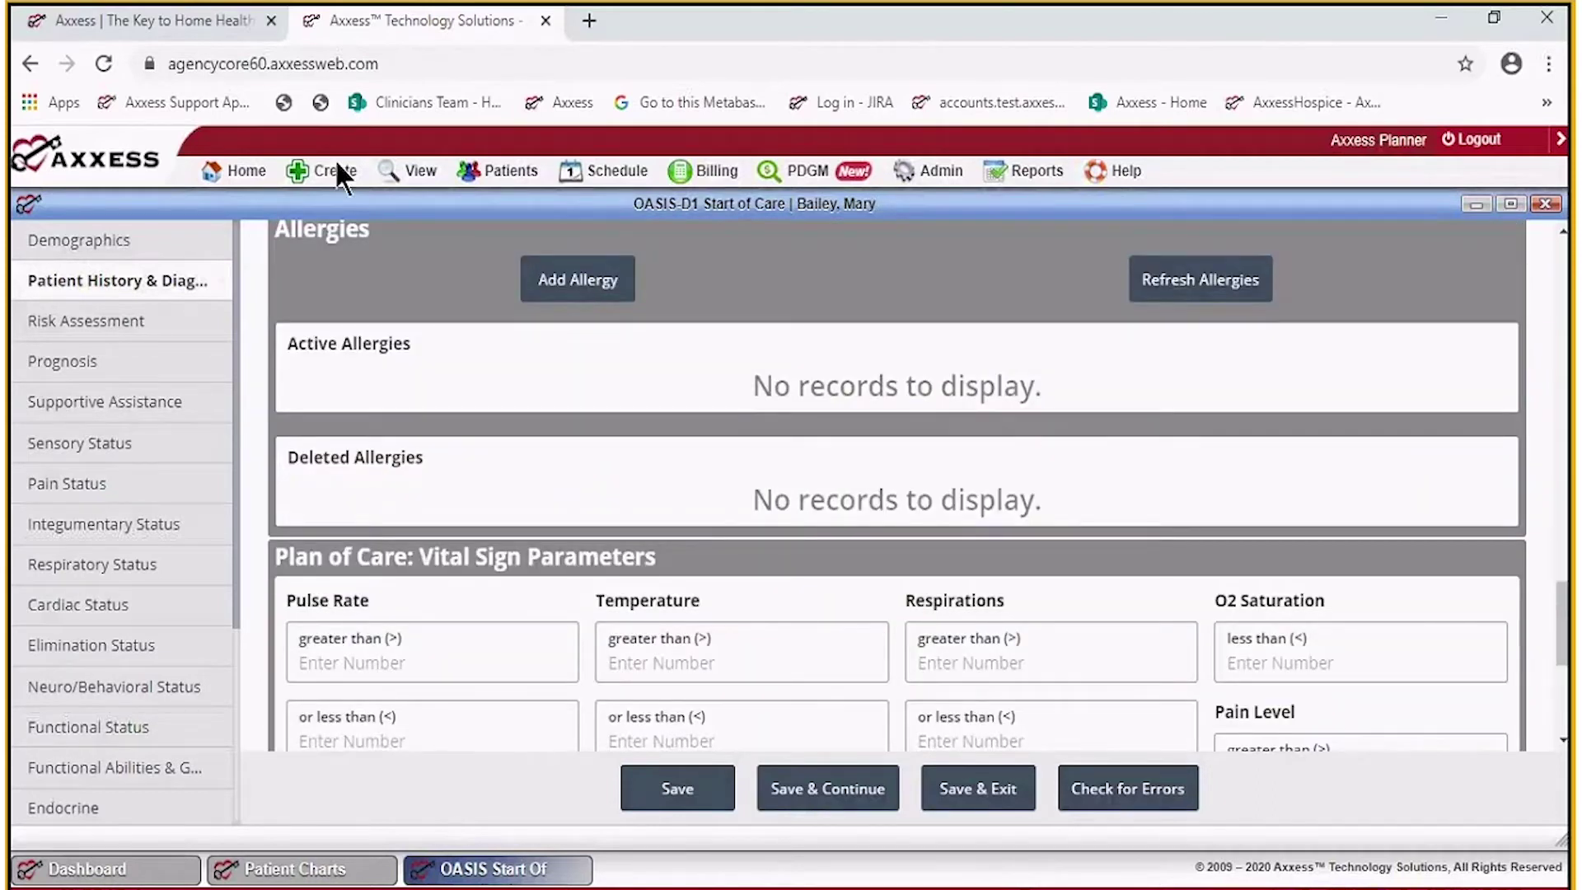
Go through the Plan of Care vital sign parameter fields, from pulse rate to blood pressure and blood sugar, and the Training and Education Resources.
scroll(738, 486, "down", 3)
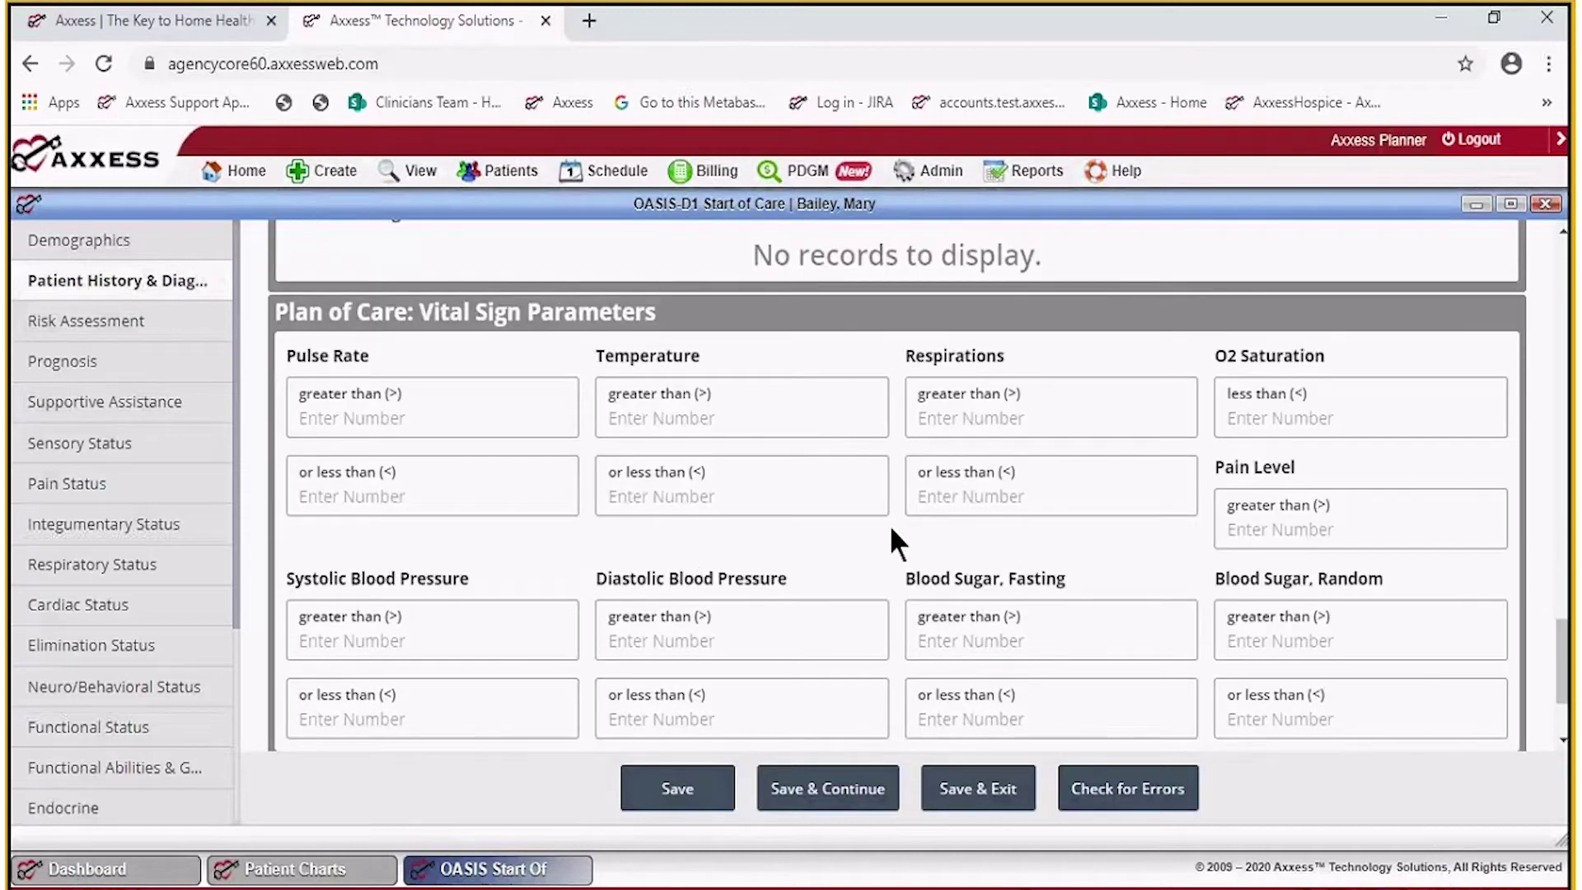
scroll(891, 529, "down", 2)
scroll(891, 535, "up", 1)
scroll(891, 545, "up", 2)
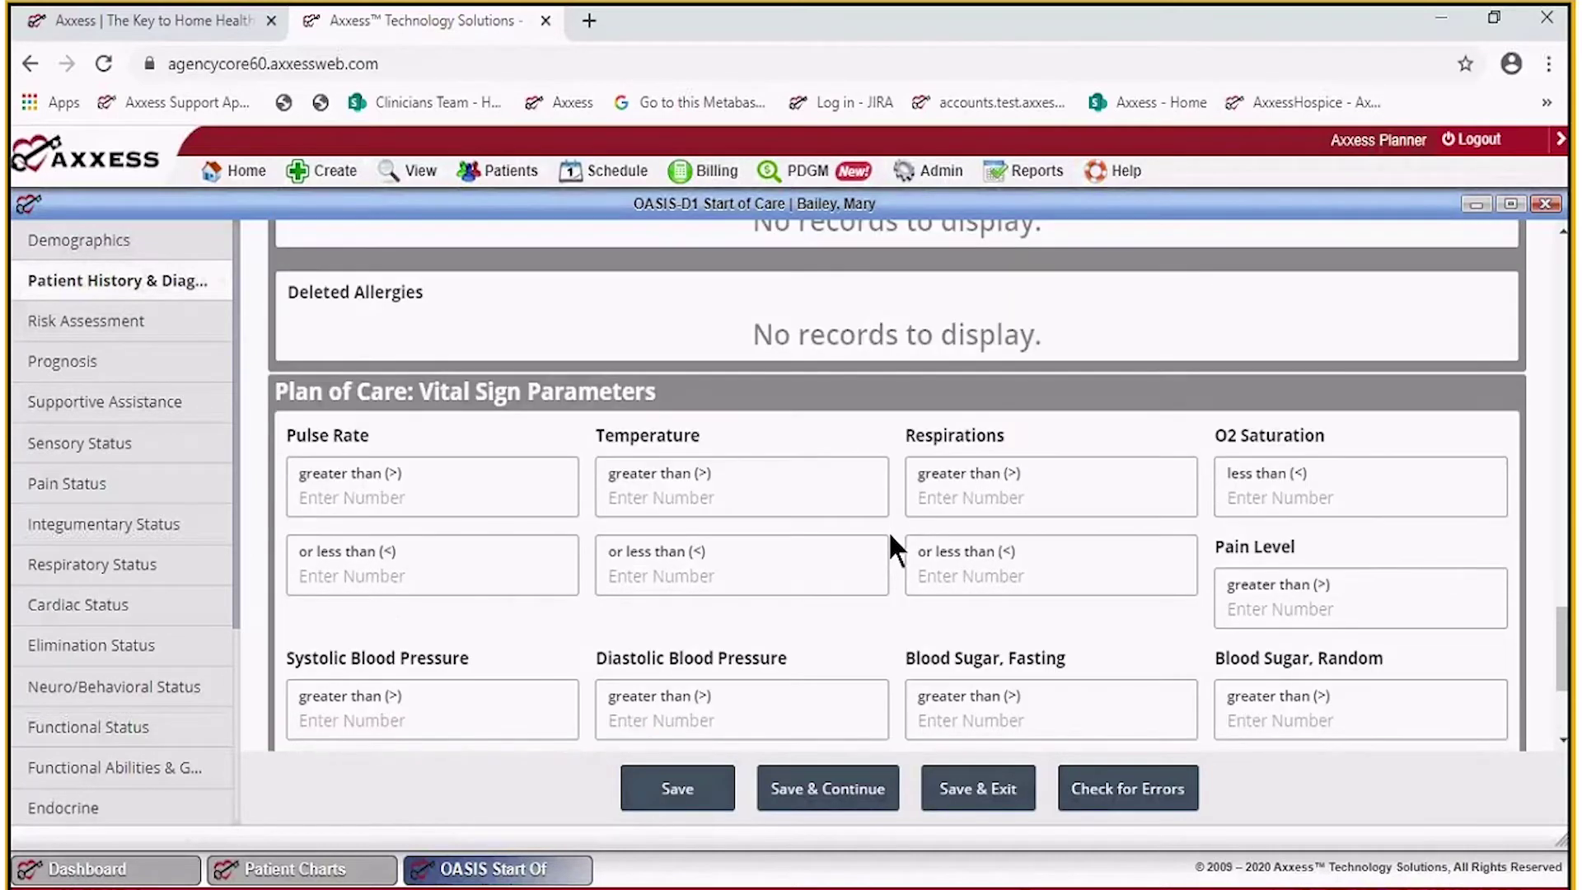
scroll(888, 531, "down", 3)
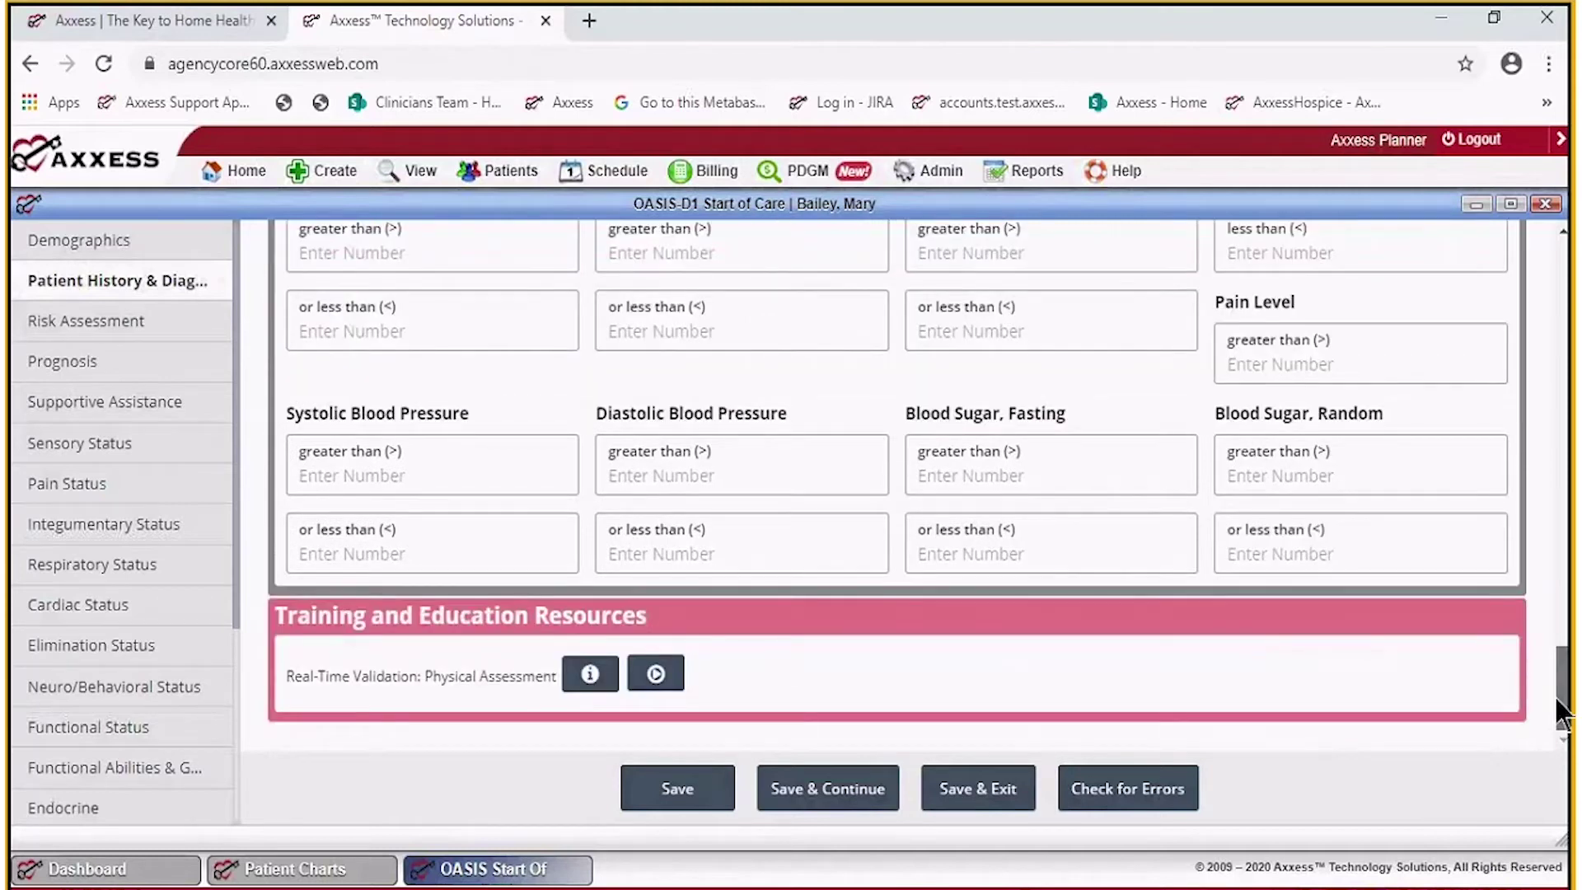
scroll(1281, 574, "up", 1)
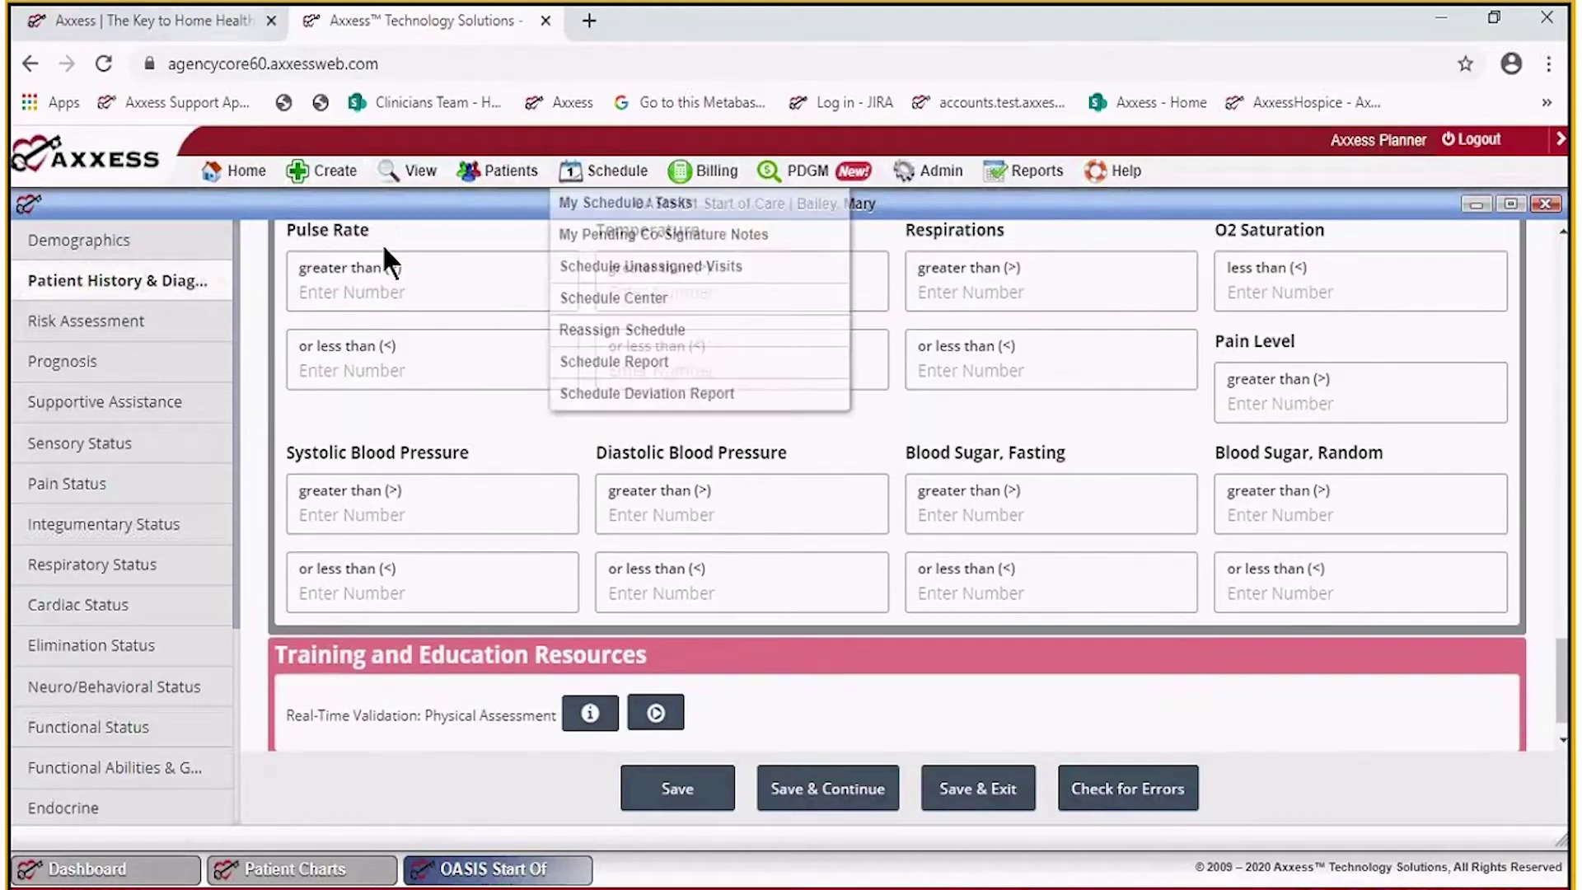
left_click(390, 284)
key("Tab")
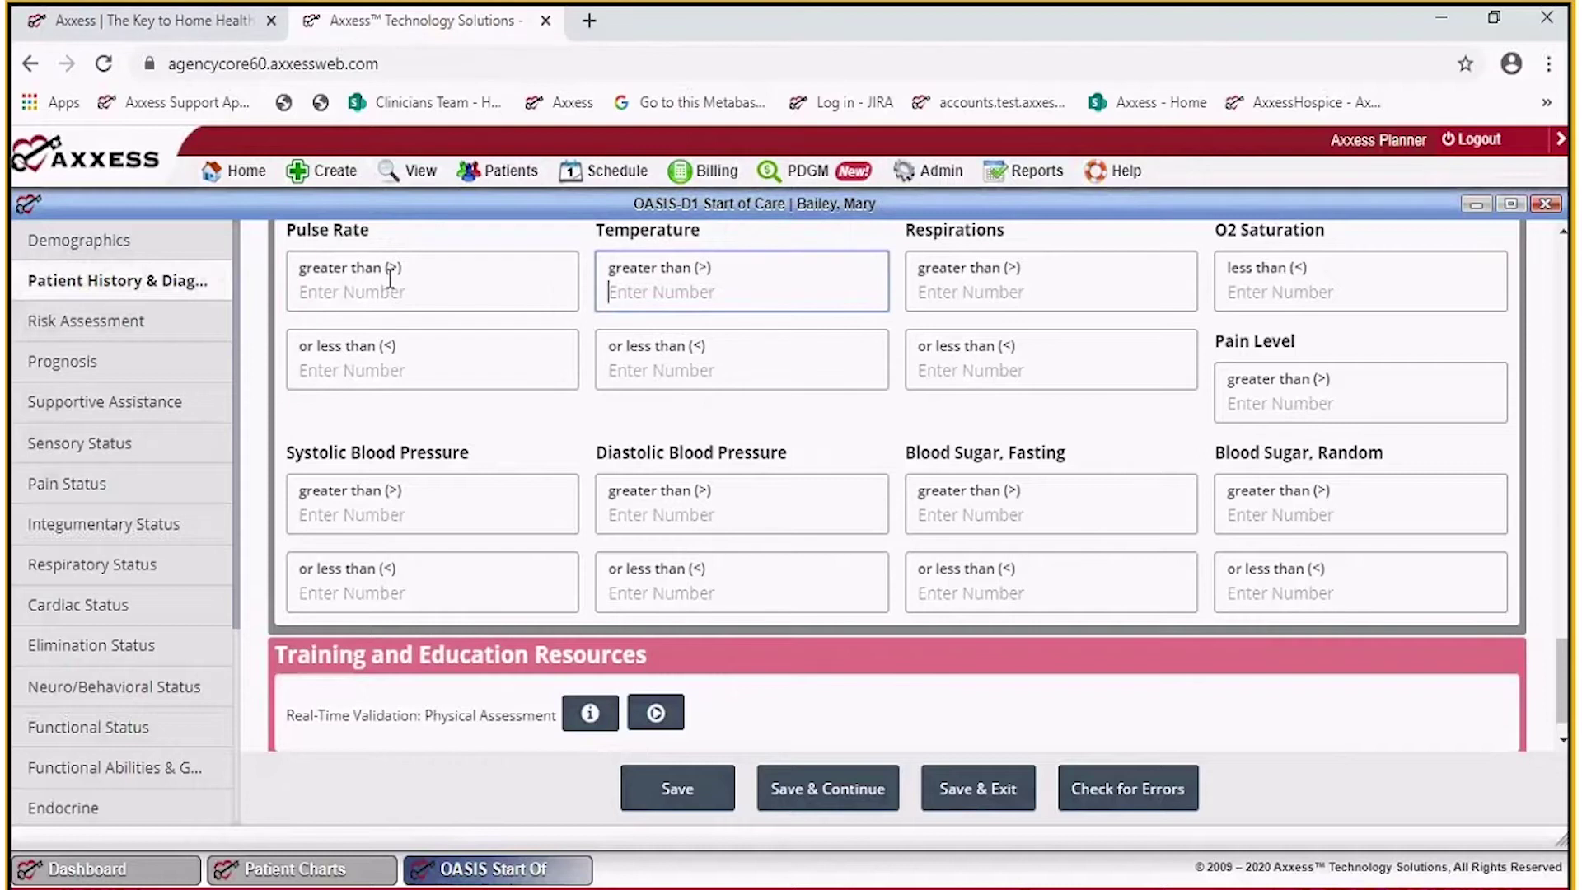
key("Tab")
key("Tab")
key("Tab")
key("Tab")
key("Tab")
key("Tab")
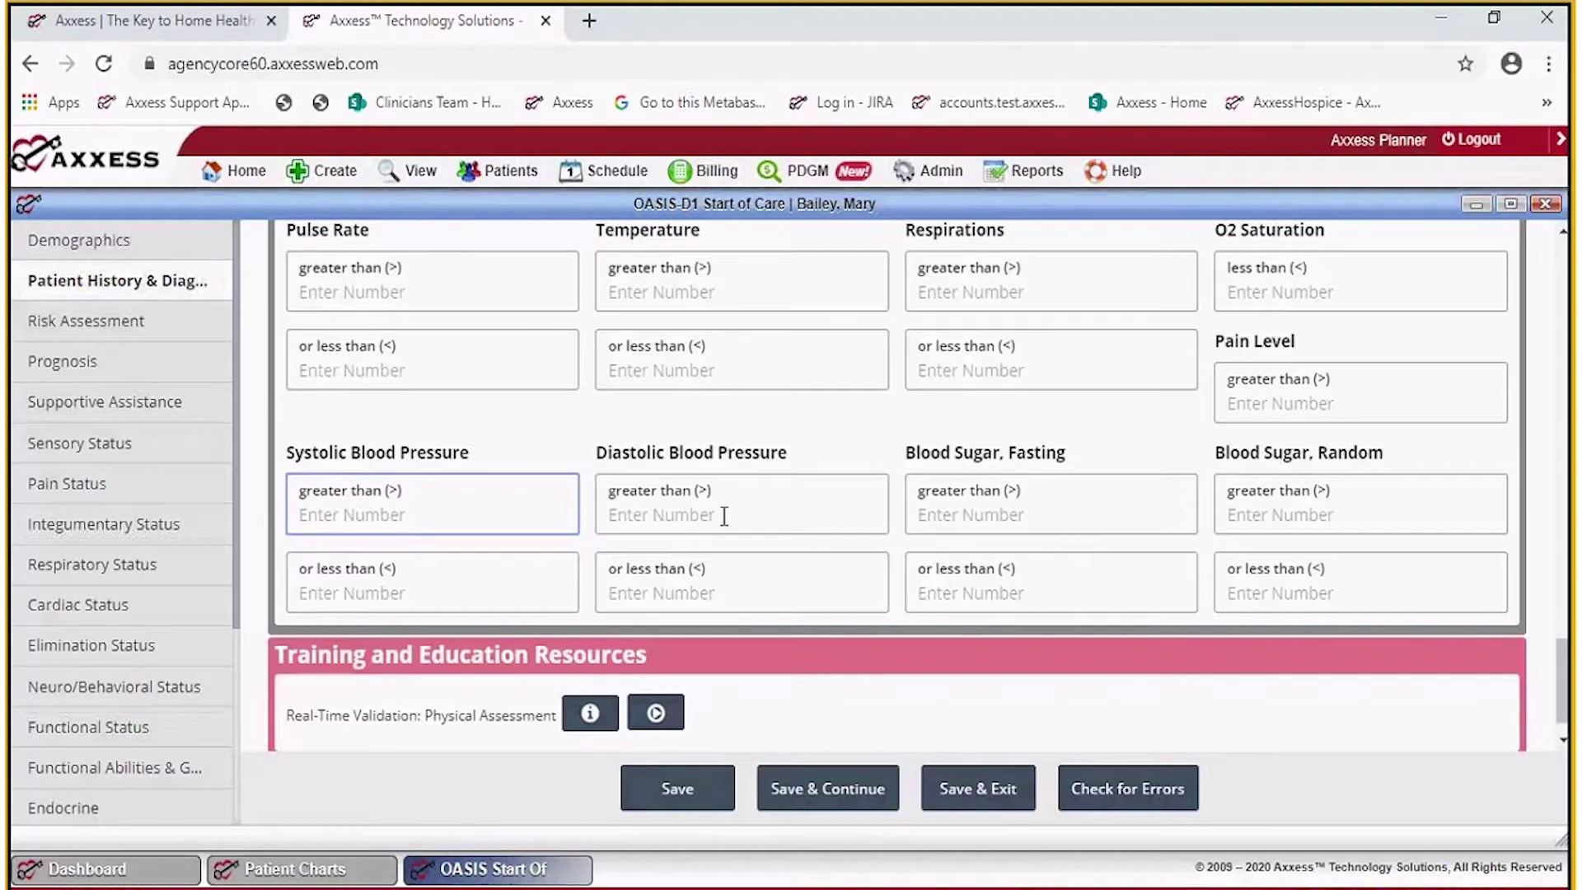
scroll(904, 548, "down", 1)
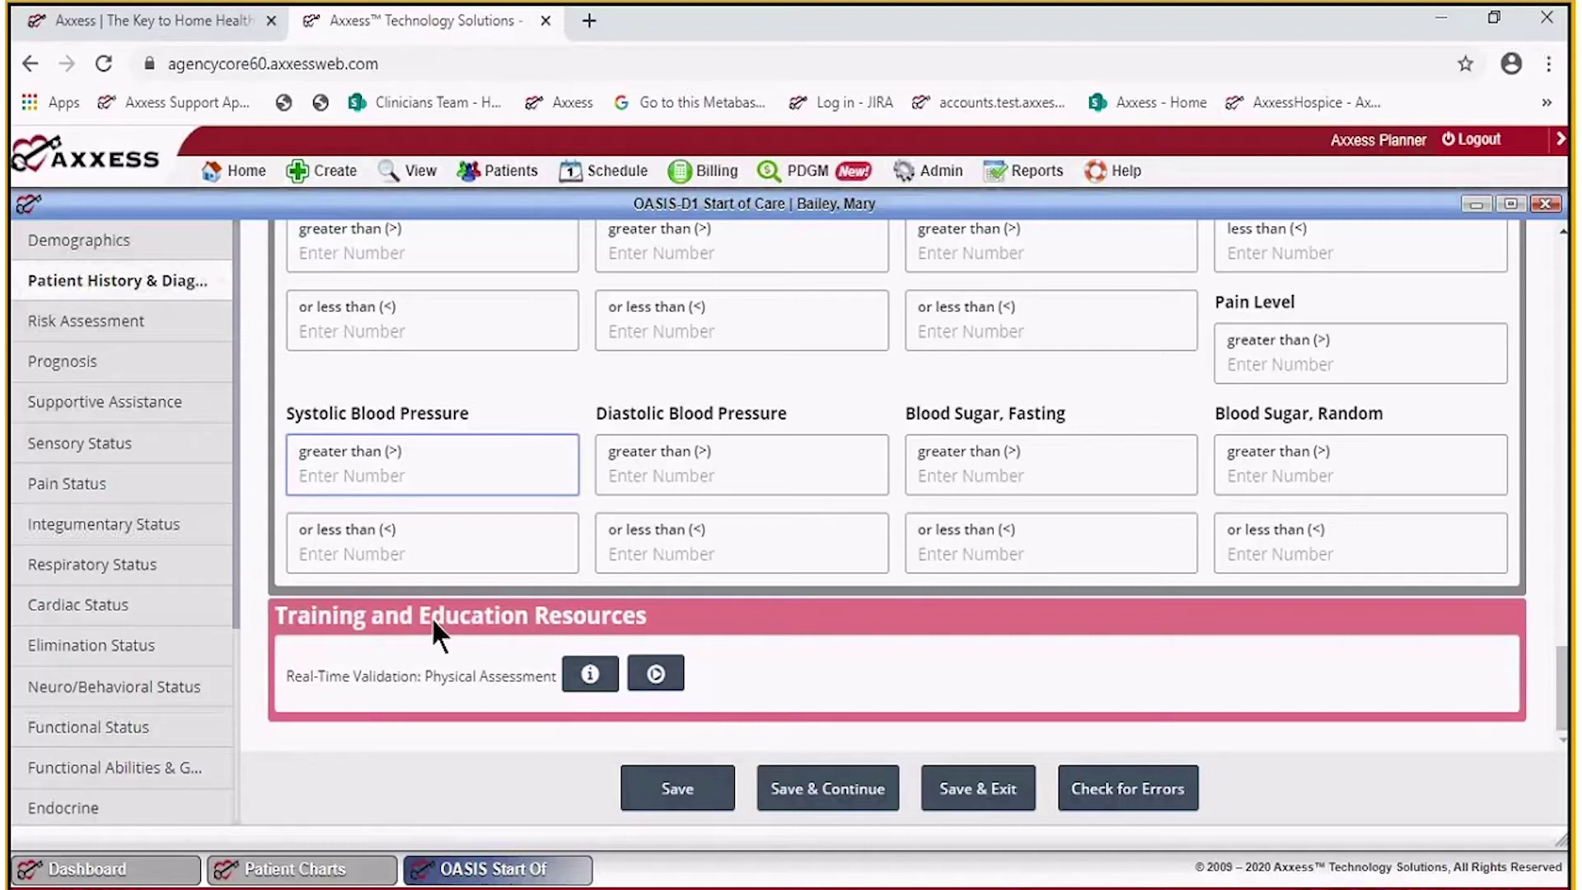
Go to the Risk Assessment section and review the shingles vaccination, Immunization Log and Potential Risk for Infection Assessment items.
left_click(85, 324)
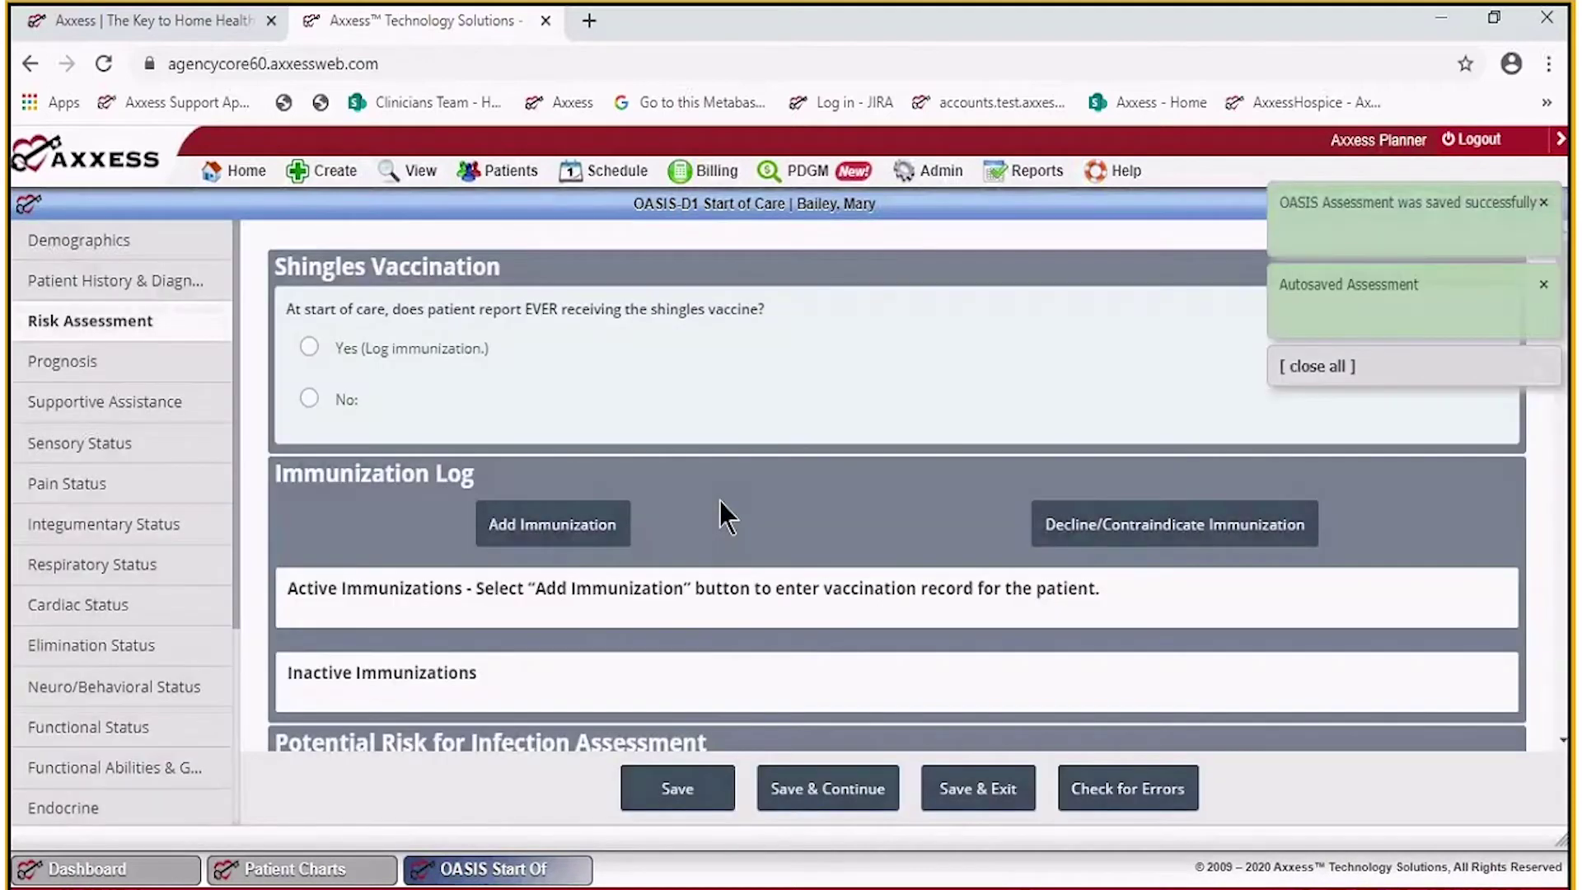
scroll(719, 501, "down", 3)
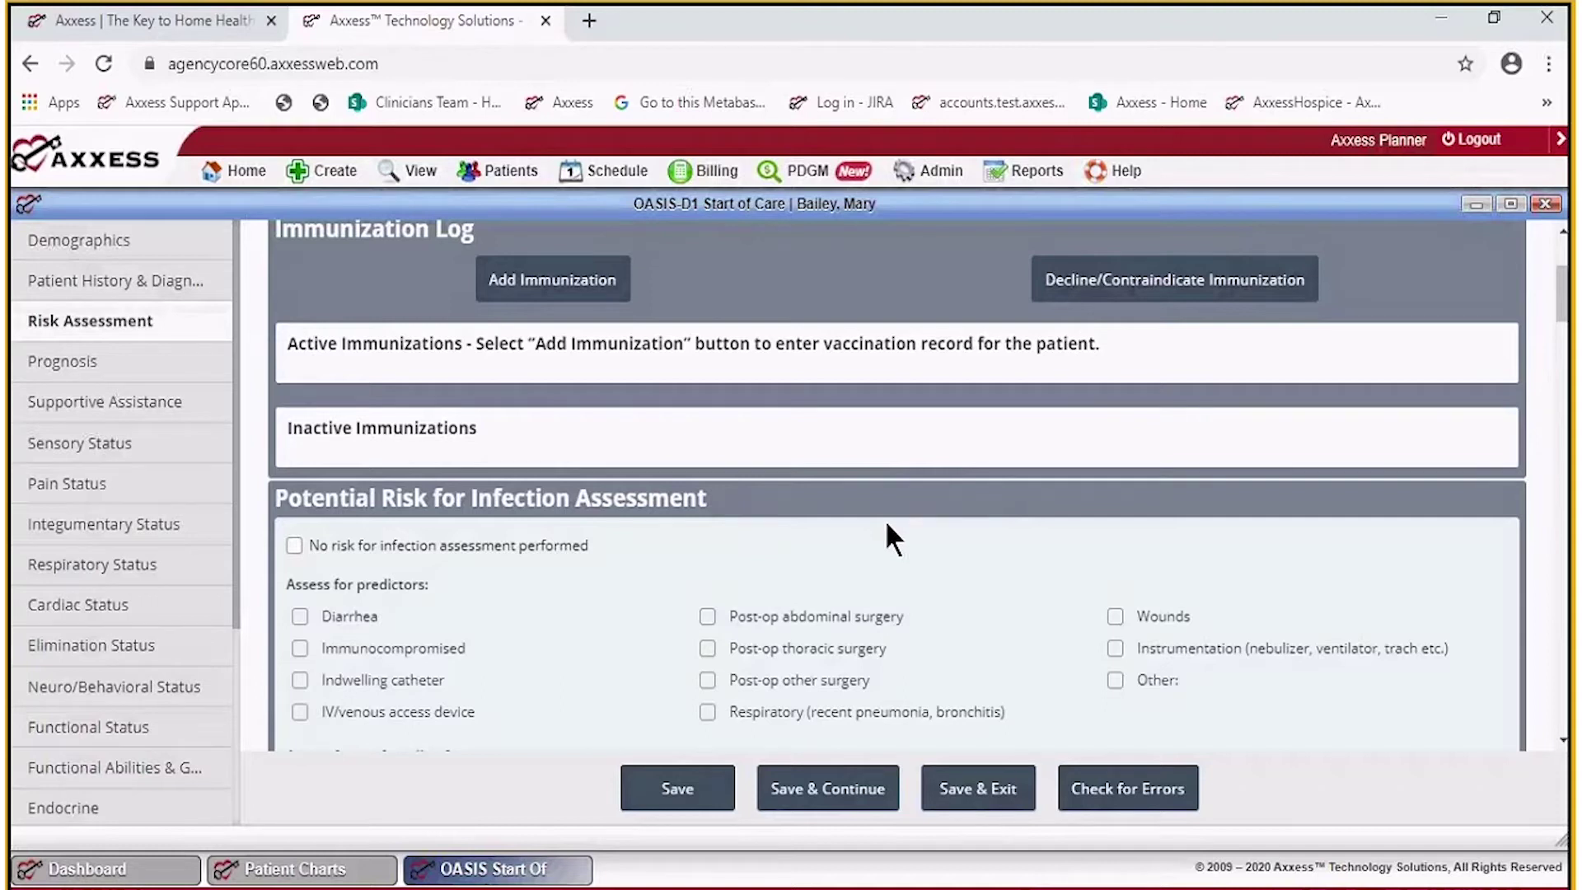
scroll(888, 525, "down", 3)
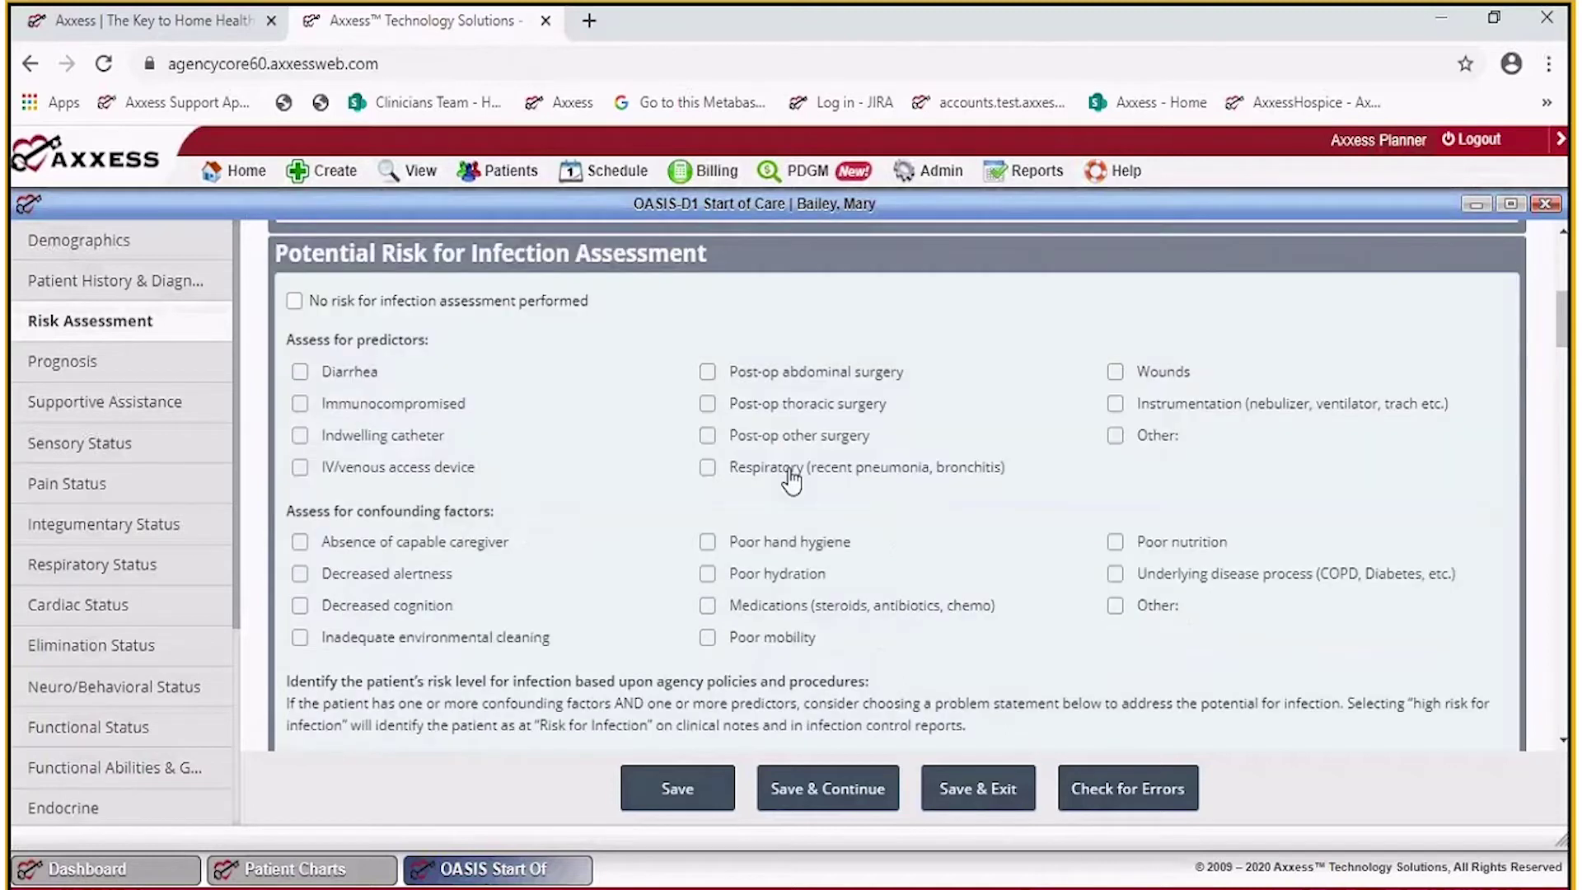
Review the infection risk level, hospitalization risk tools, M1033 Risk for Hospitalization and M1060 Height/Weight items in the Risk Assessment.
scroll(783, 470, "down", 3)
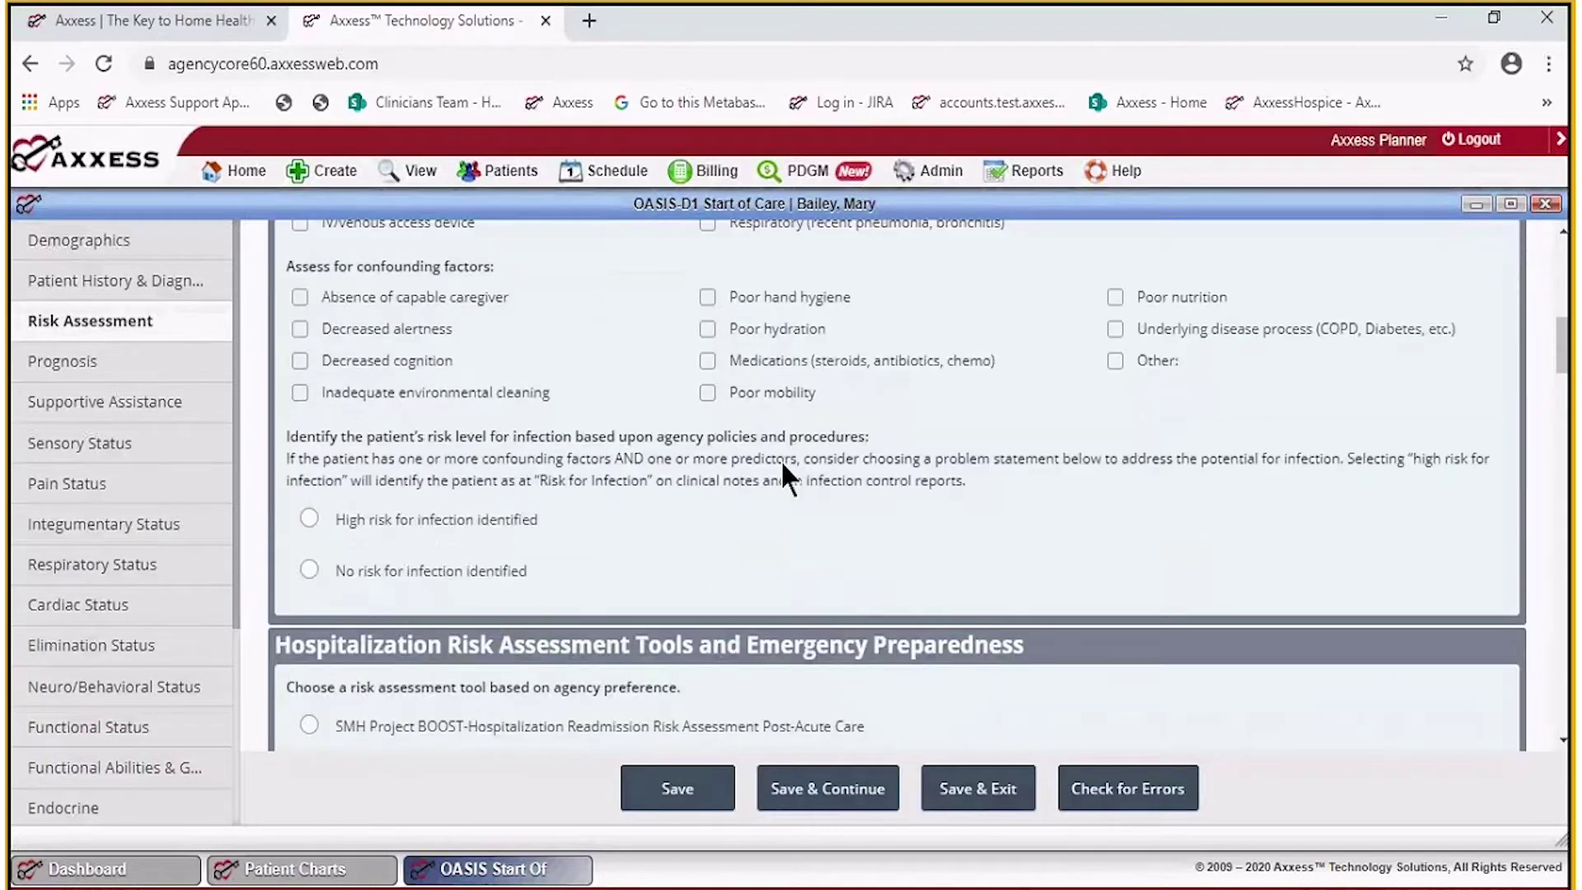
scroll(783, 465, "down", 3)
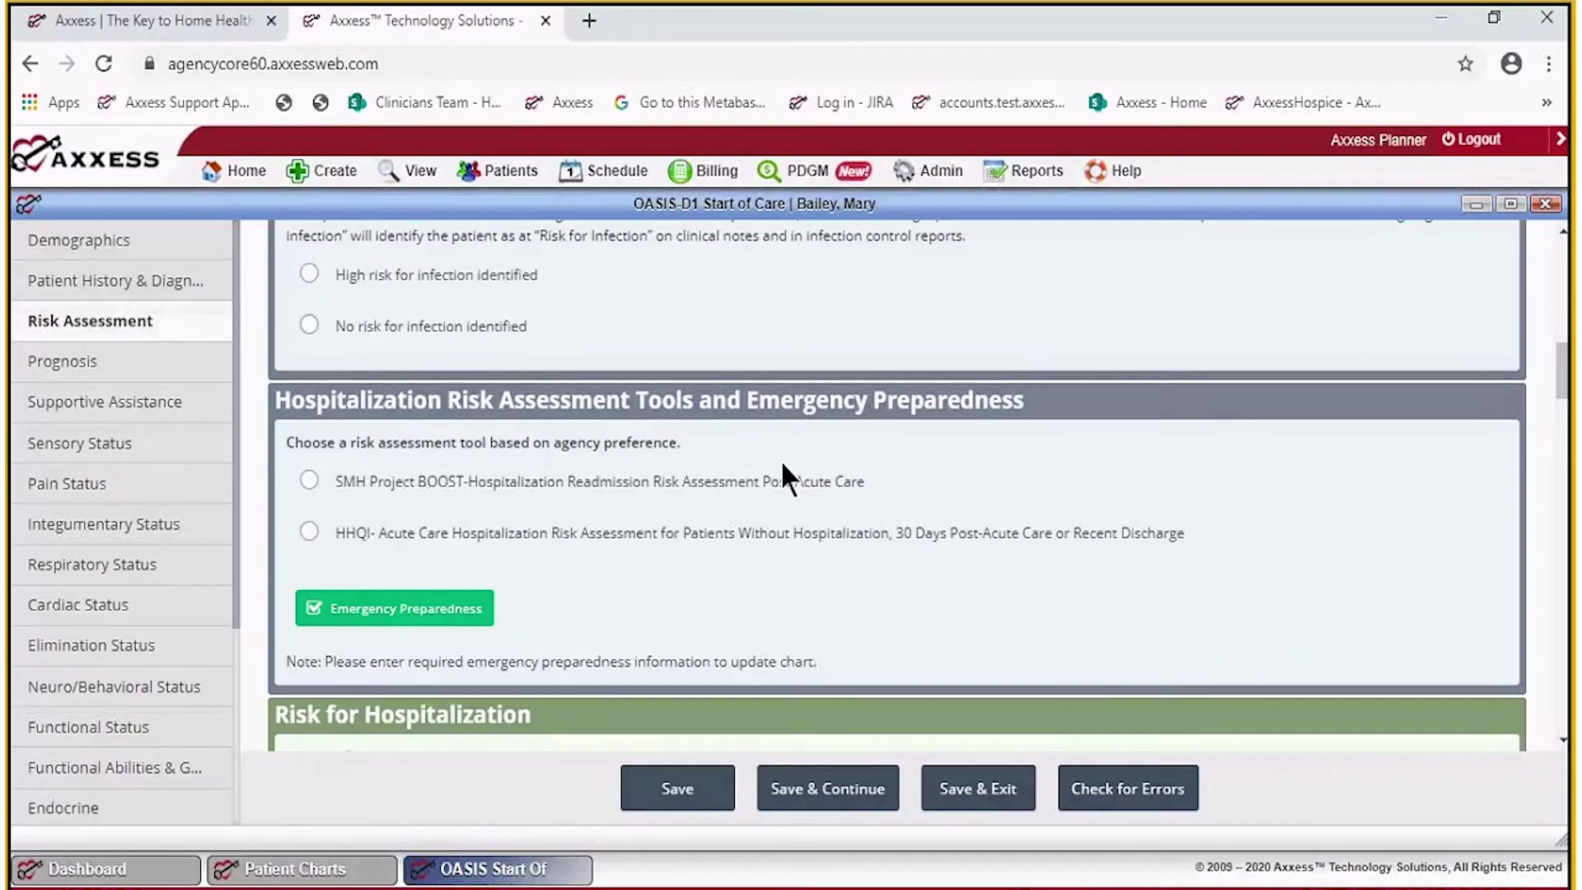
scroll(783, 466, "down", 3)
scroll(783, 468, "down", 3)
scroll(784, 474, "down", 3)
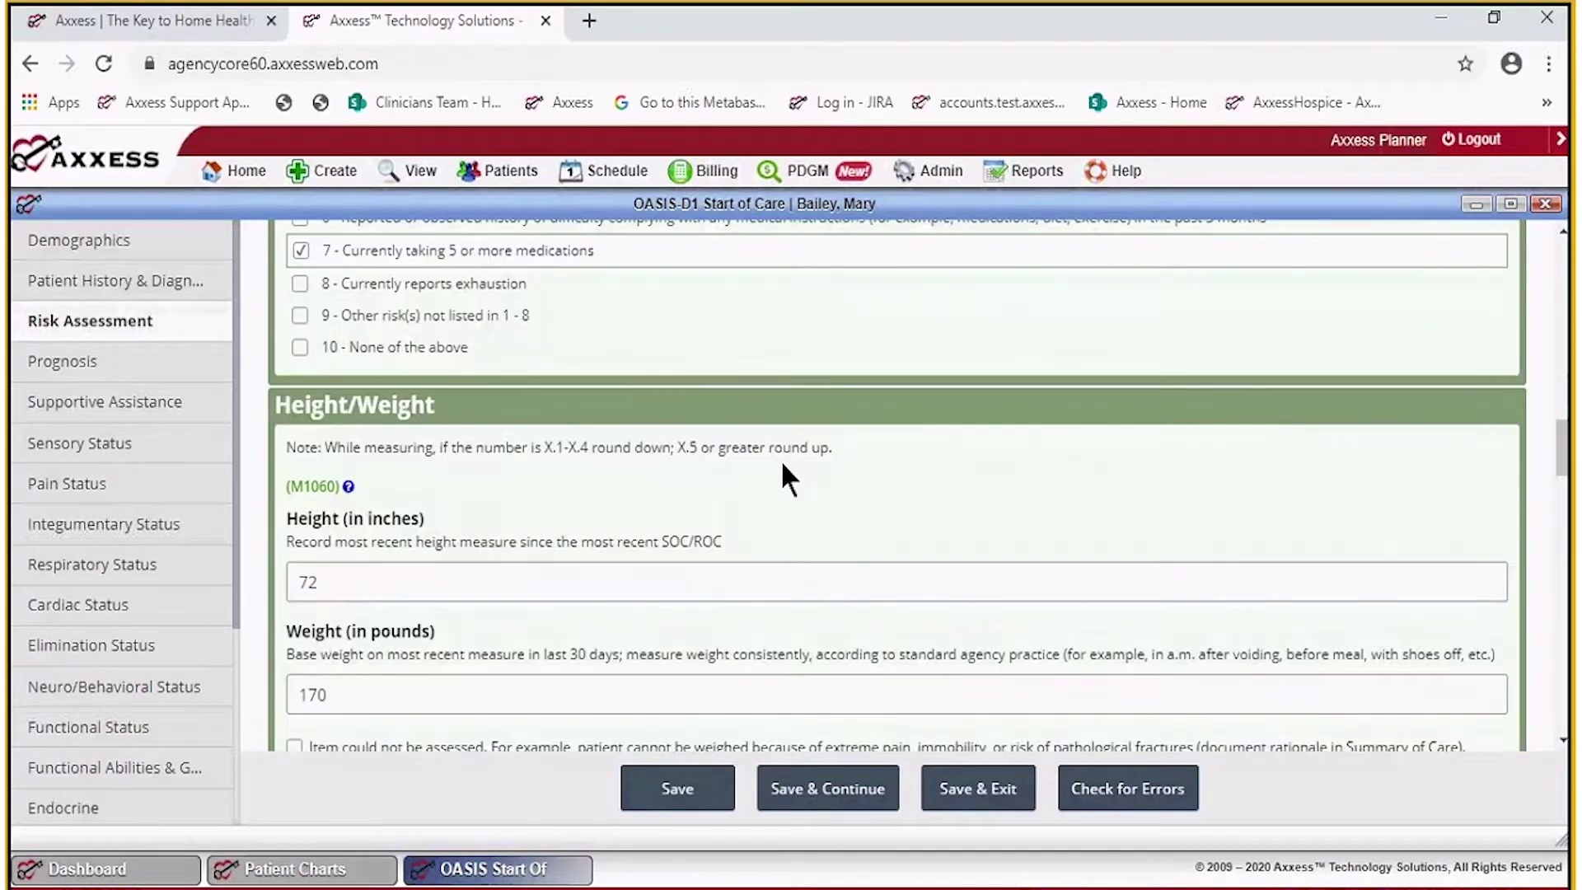
scroll(782, 465, "down", 3)
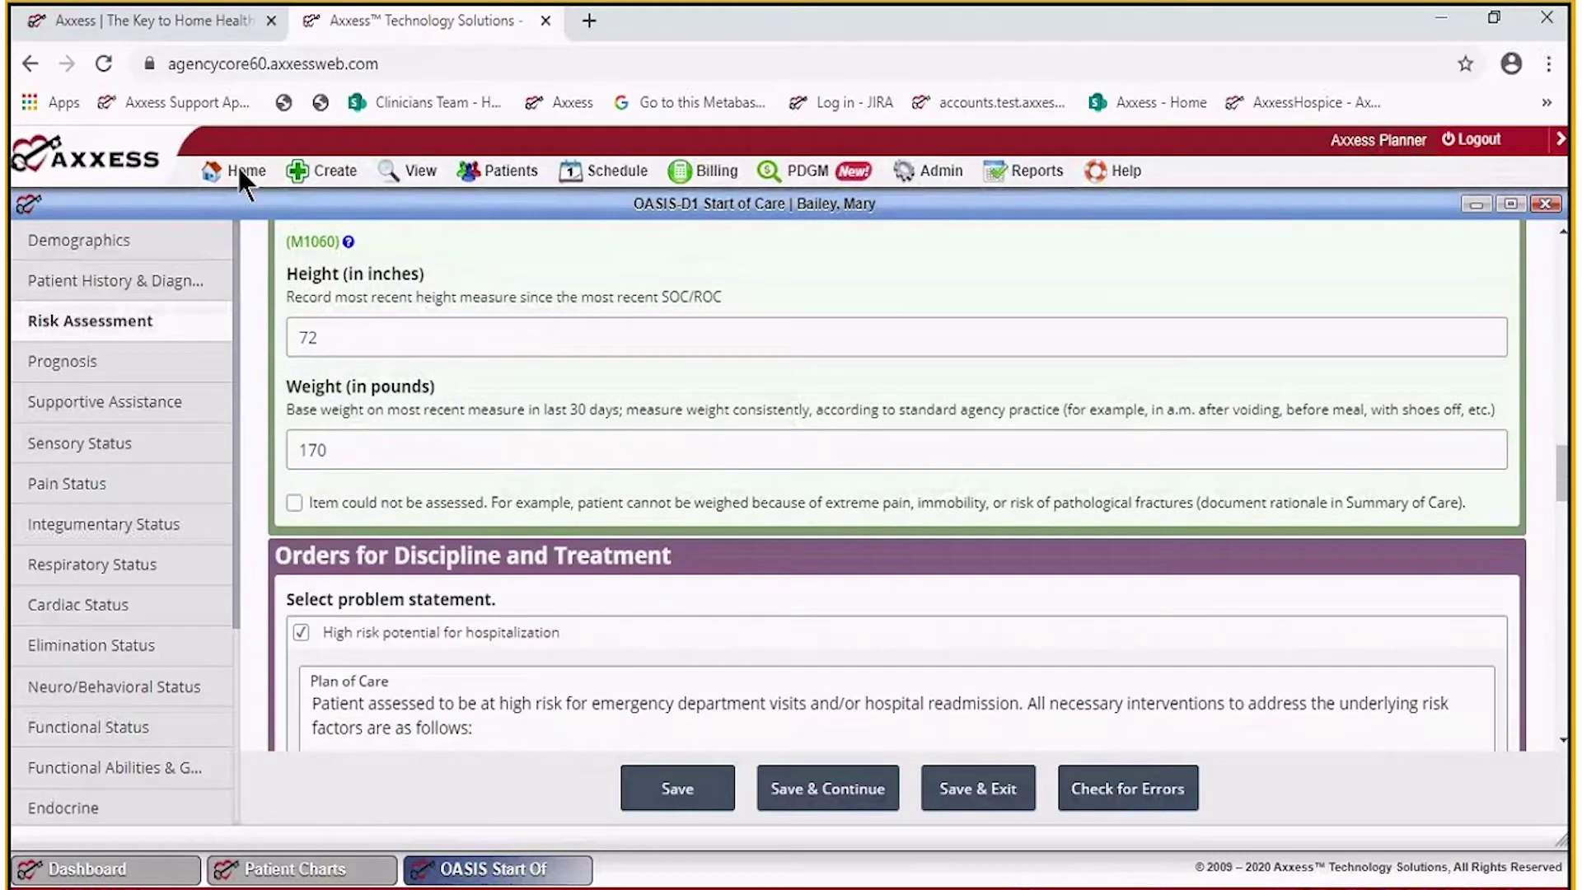
mouse_move(238, 170)
Review the interventions and goals under the high risk potential for hospitalization problem statement in Orders for Discipline and Treatment.
scroll(600, 545, "down", 3)
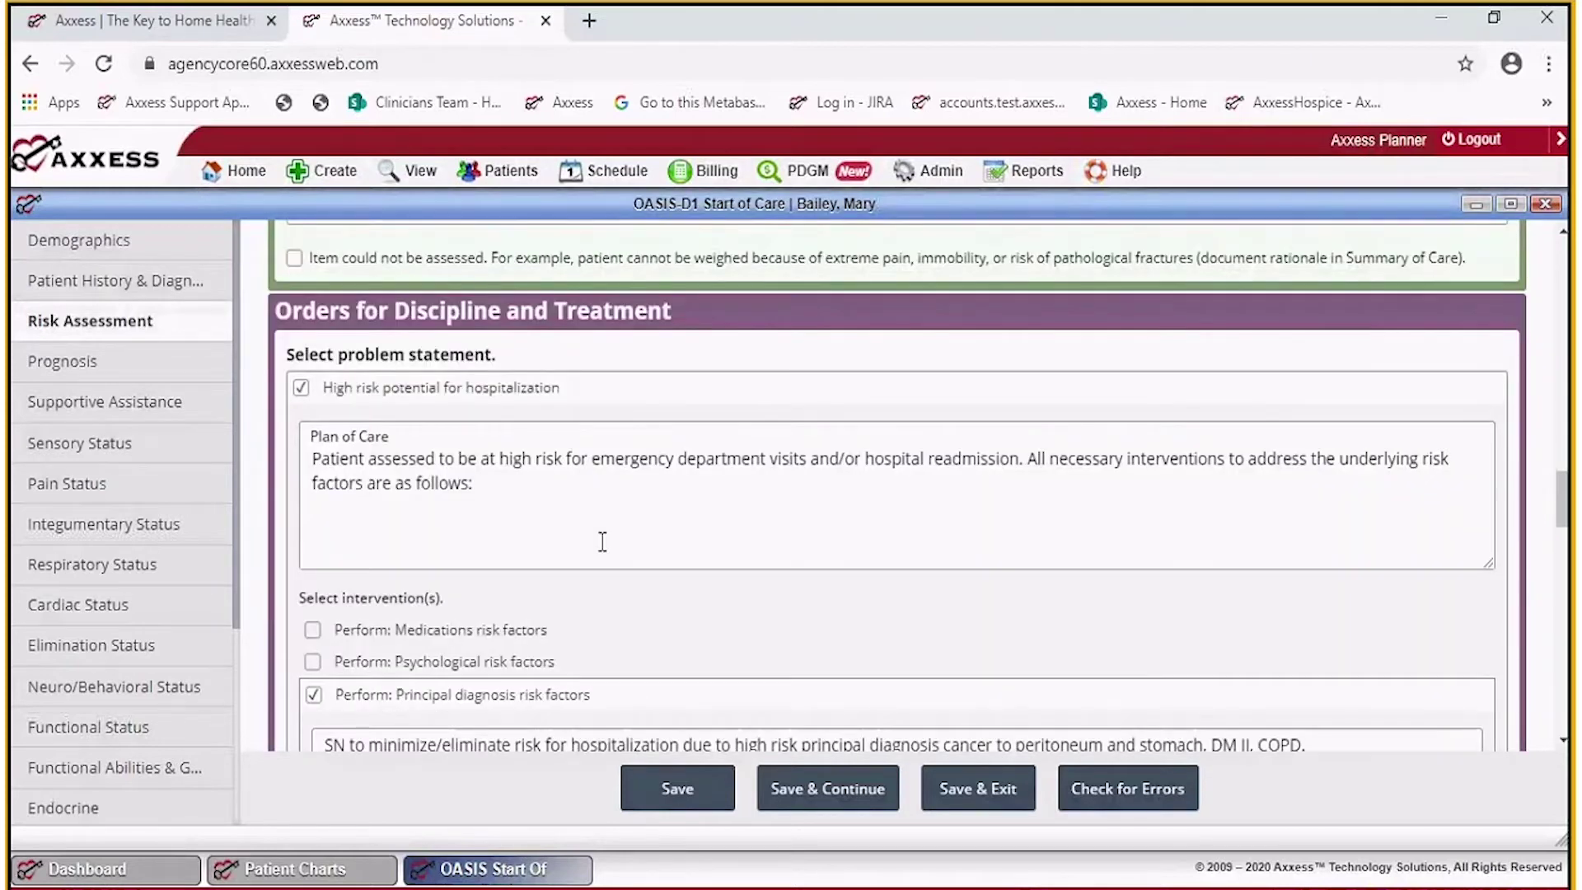
scroll(603, 542, "down", 2)
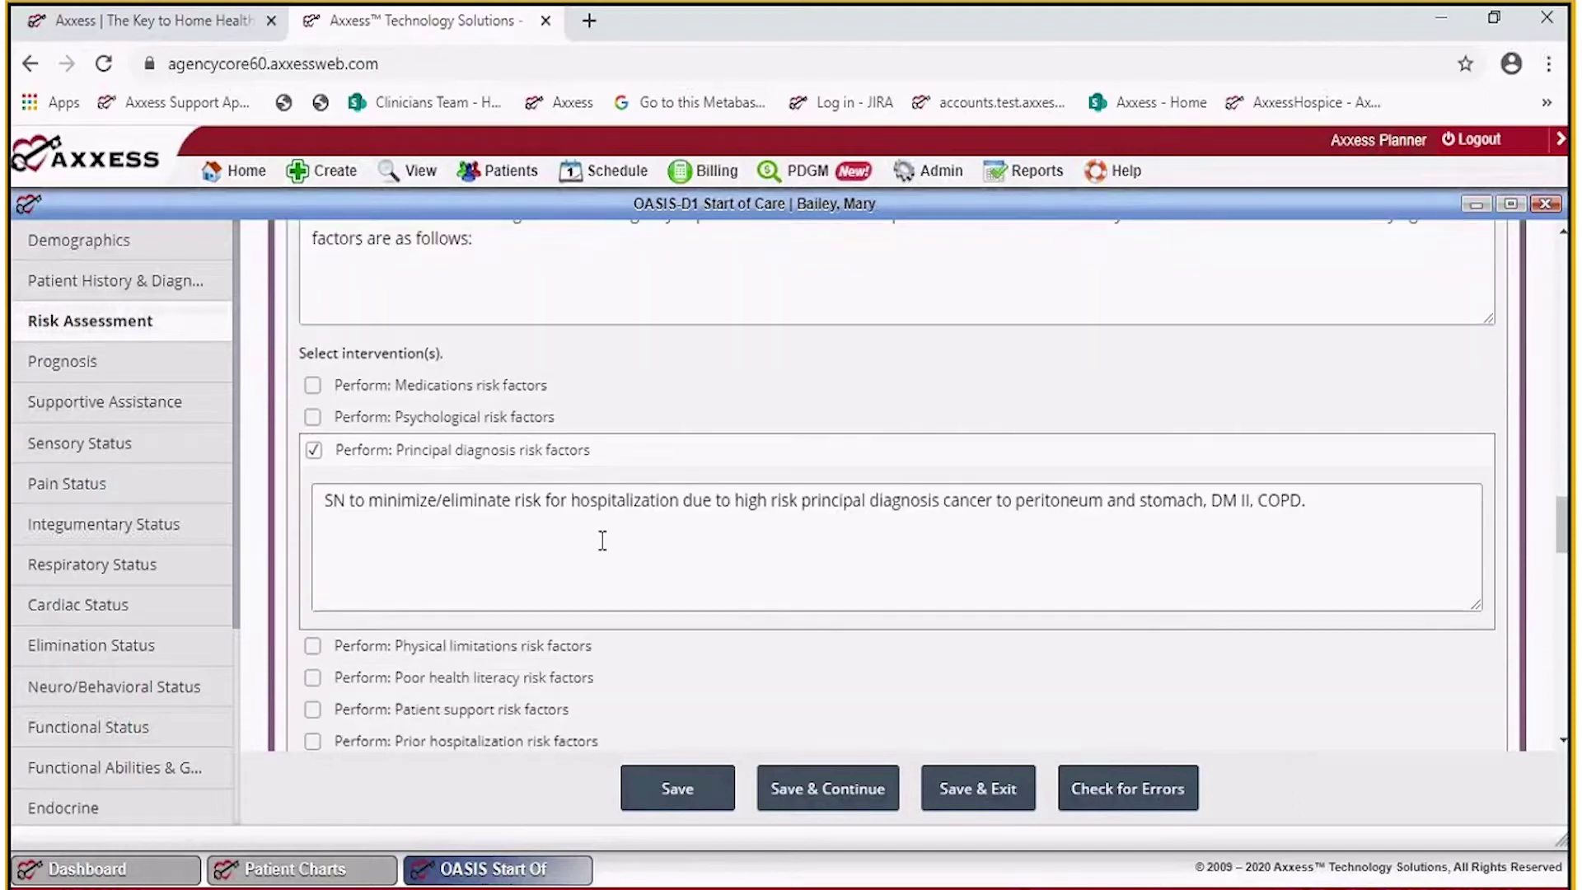
scroll(603, 542, "down", 4)
scroll(603, 541, "down", 3)
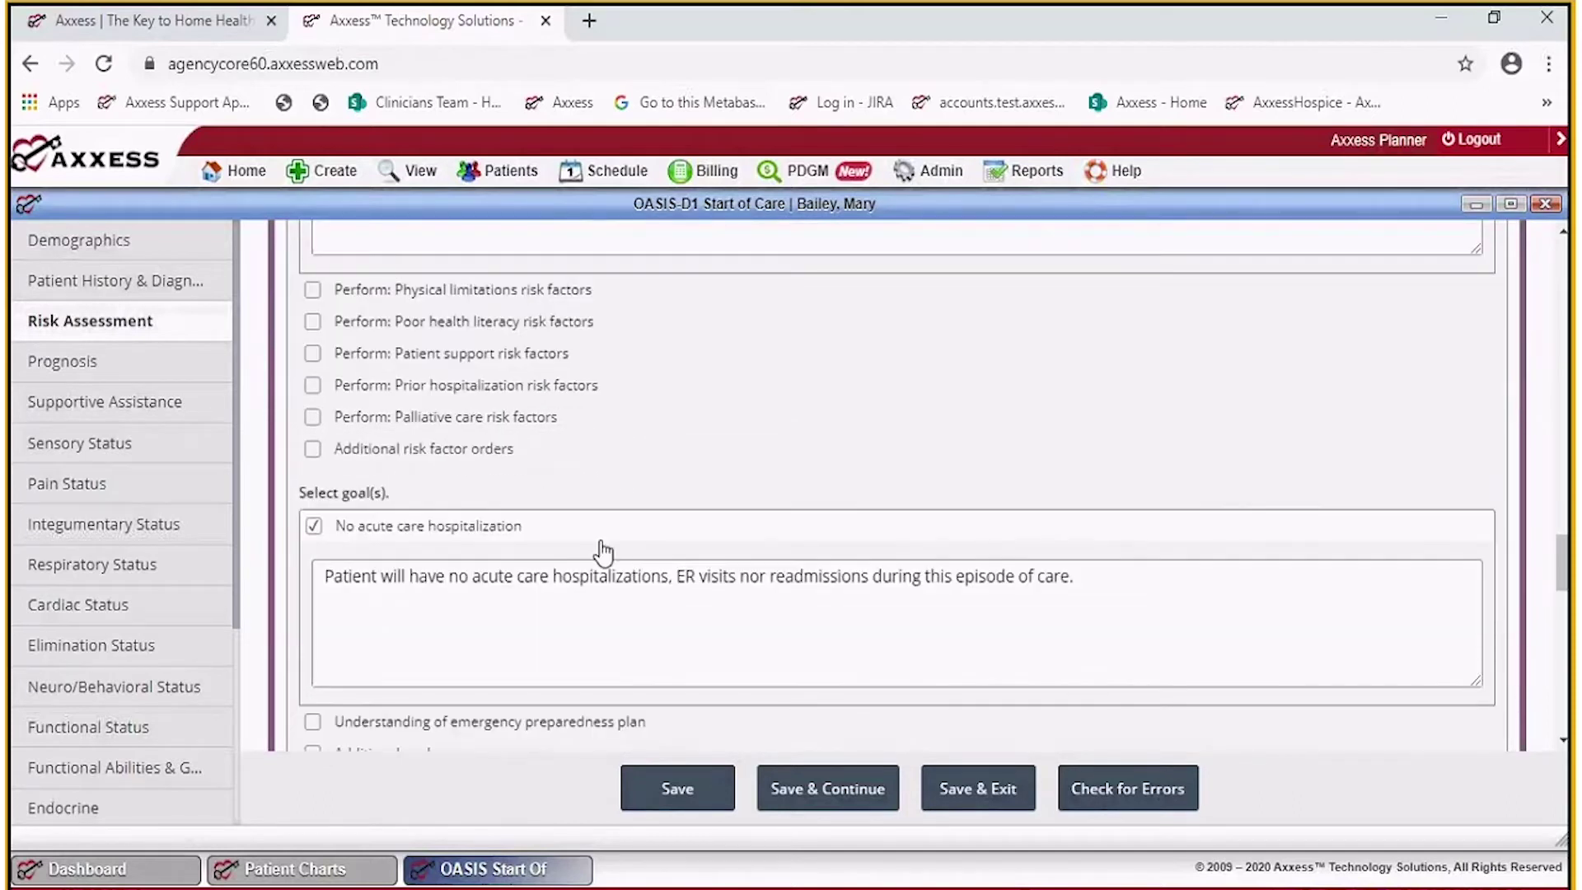
left_click(101, 321)
scroll(526, 472, "down", 13)
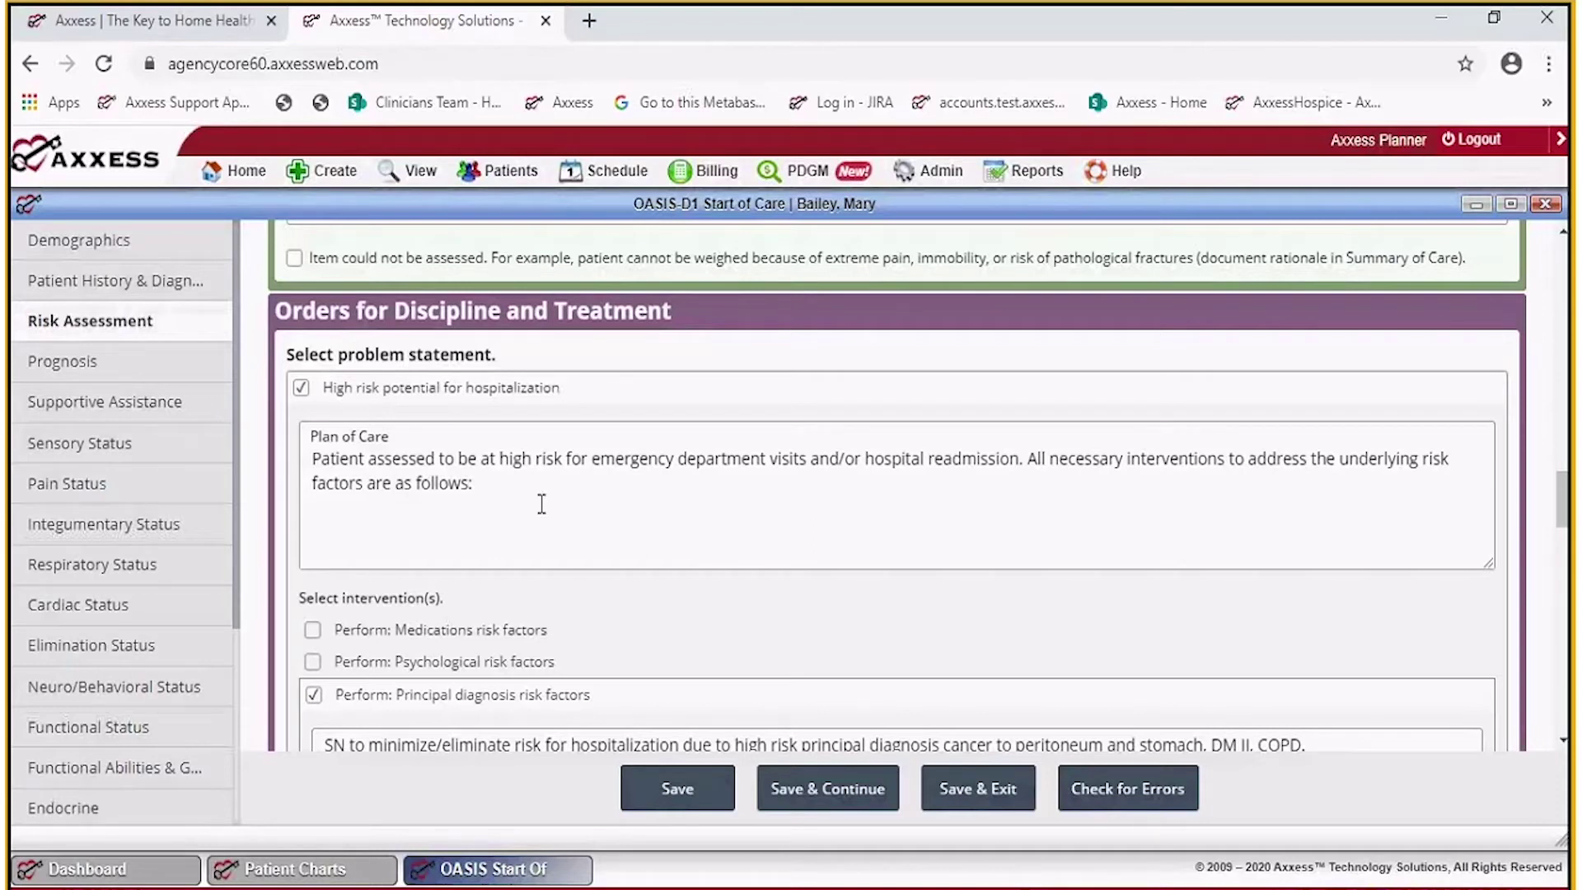
Recheck the M1033 risk items and the hospitalization risk assessment tools, and return to Orders for Discipline and Treatment.
scroll(541, 504, "up", 3)
scroll(431, 399, "up", 6)
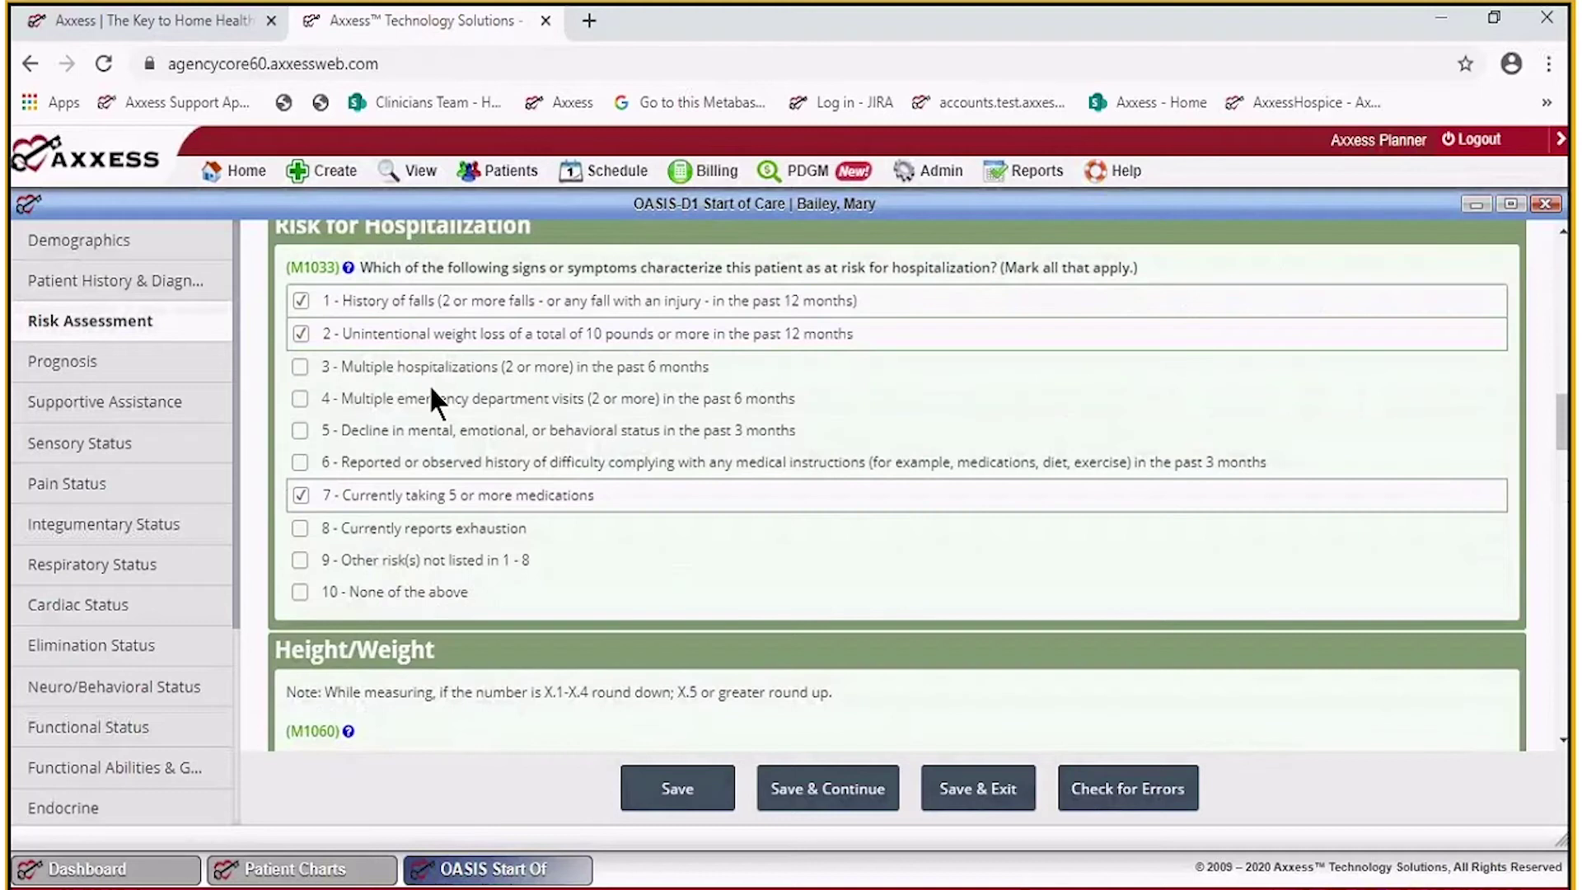
scroll(433, 402, "up", 3)
scroll(432, 401, "up", 3)
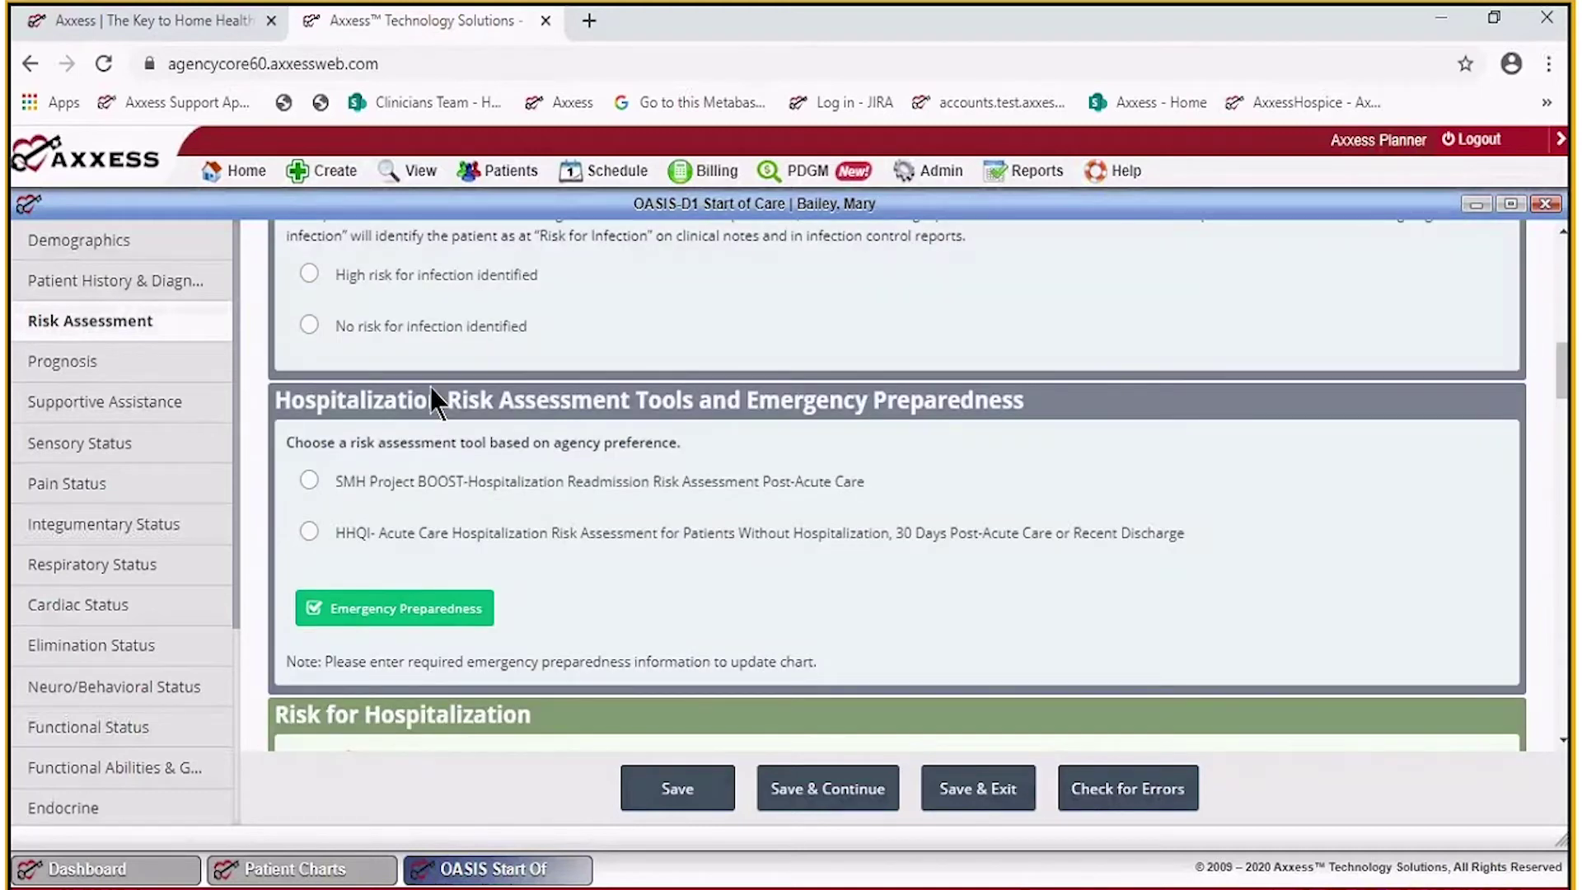
scroll(430, 387, "down", 9)
scroll(428, 388, "down", 6)
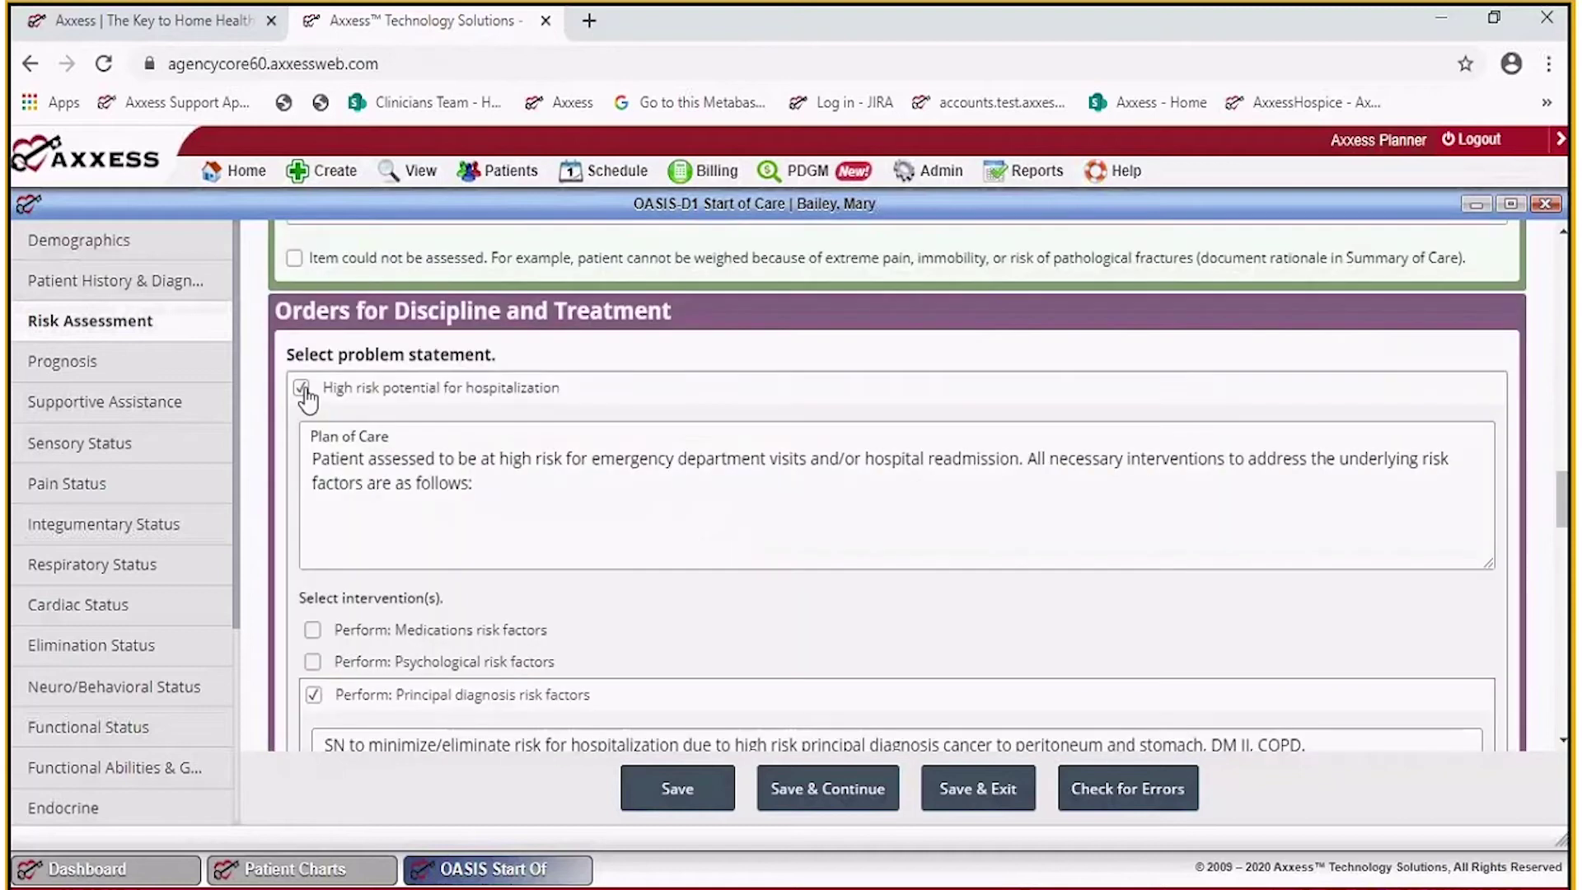
Clear the High risk potential for hospitalization problem statement, select it again, and look over its intervention and goal choices.
left_click(302, 388)
left_click(301, 454)
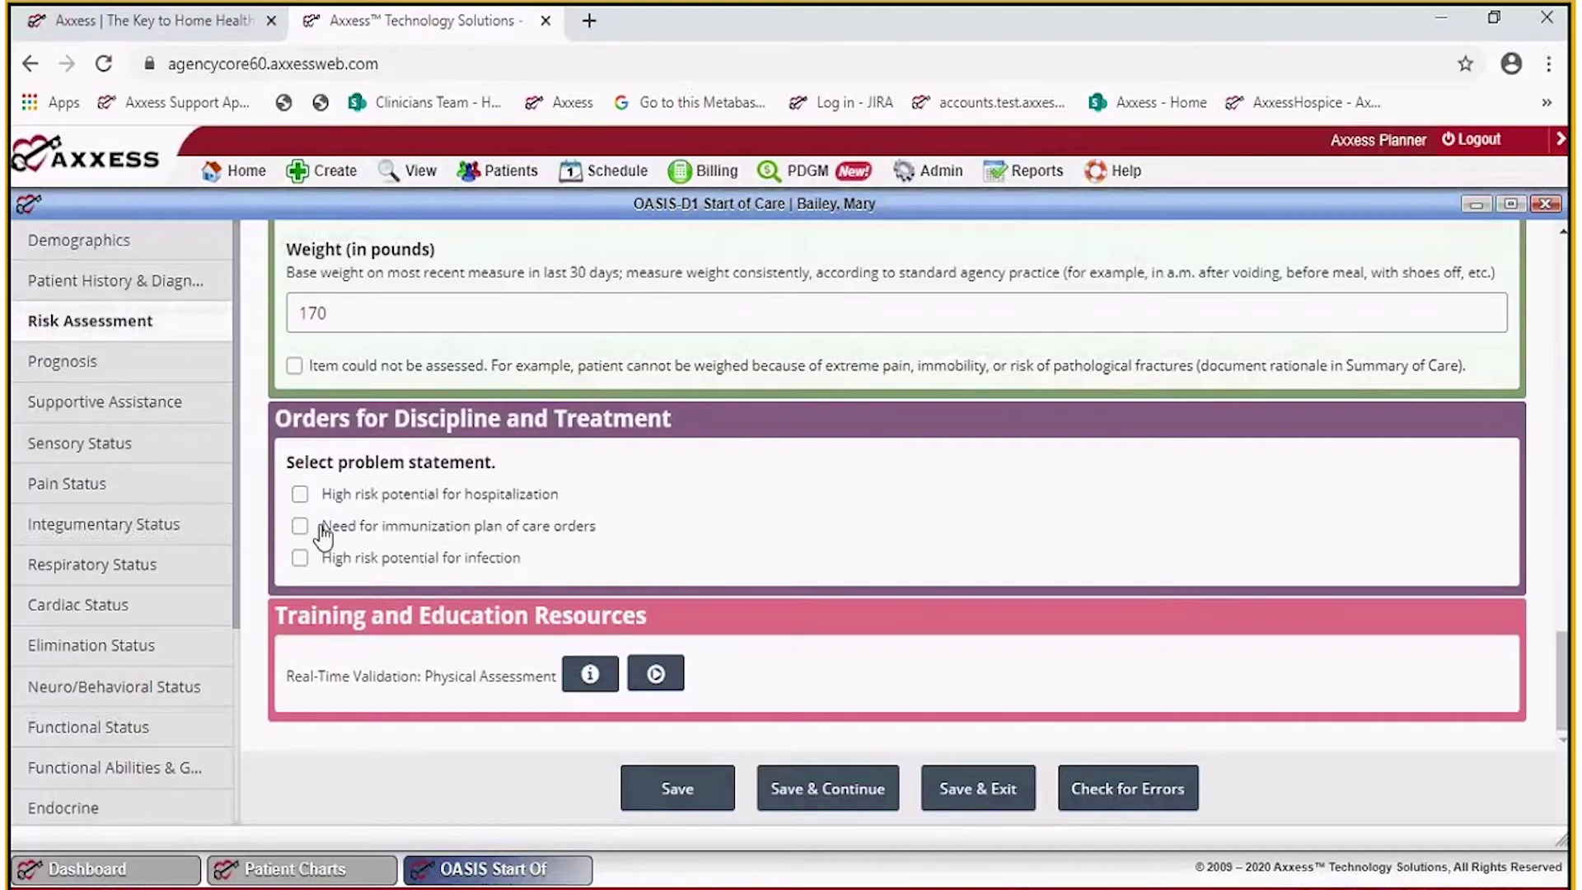
left_click(300, 494)
scroll(325, 495, "down", 1)
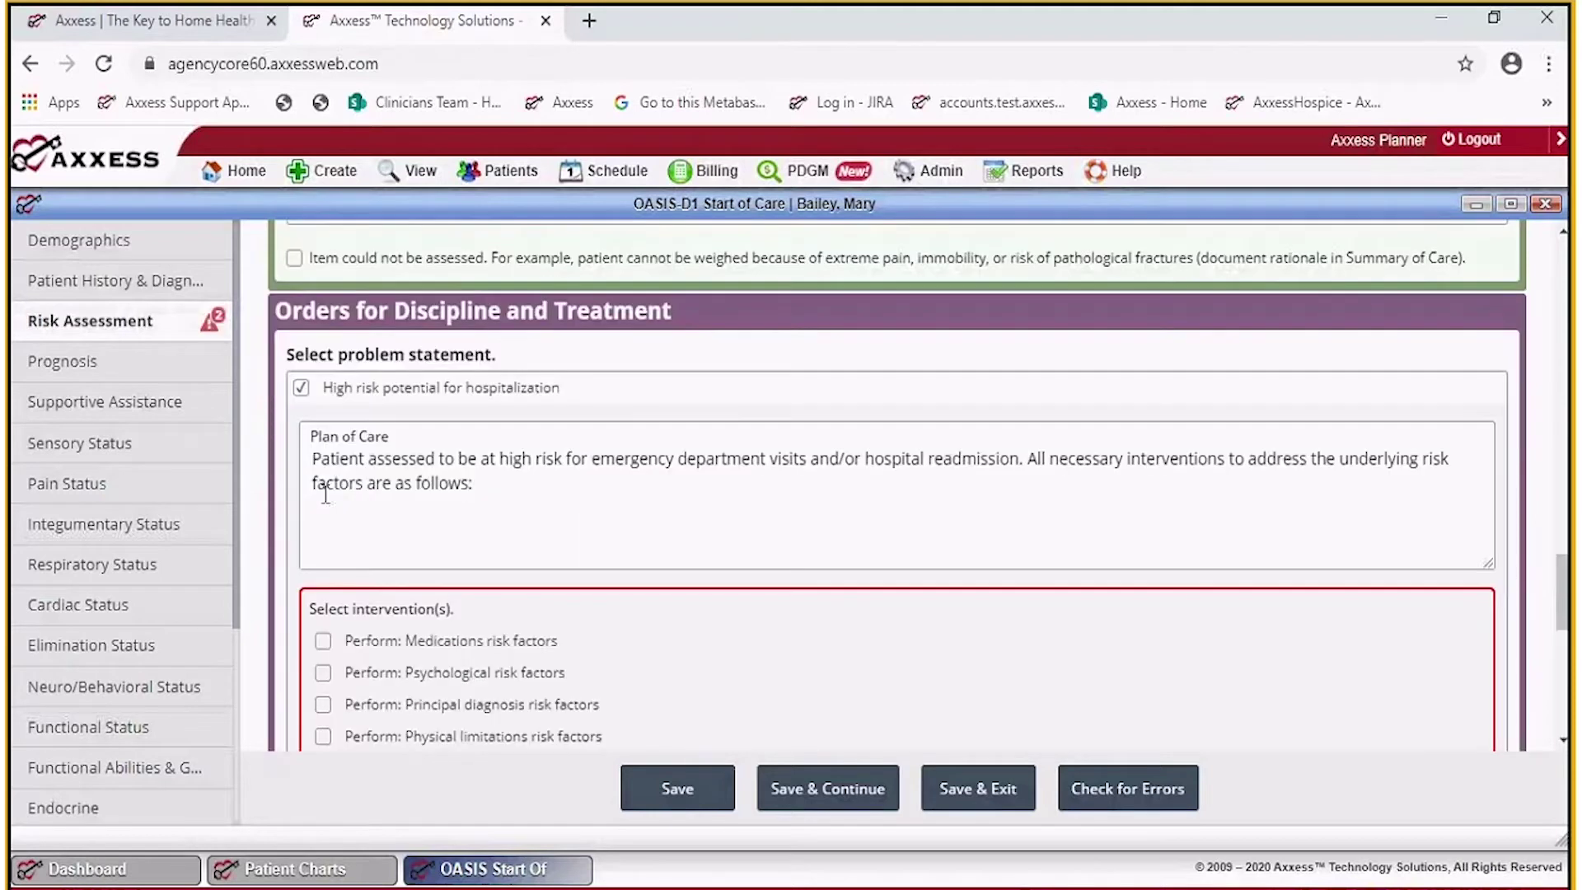
scroll(519, 519, "down", 3)
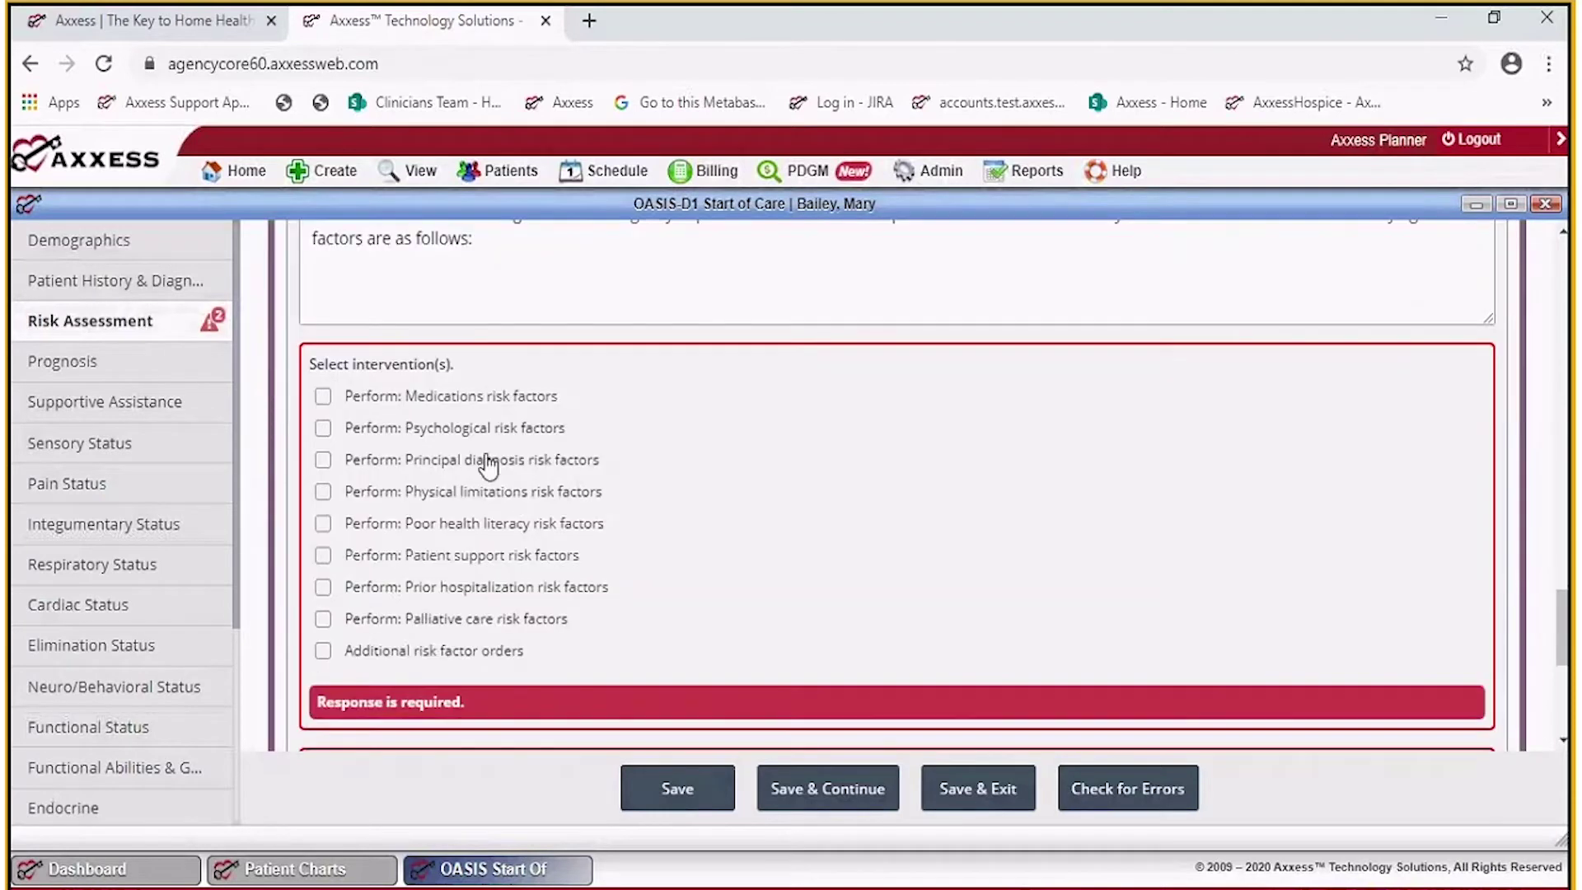
scroll(491, 449, "up", 3)
scroll(486, 453, "down", 6)
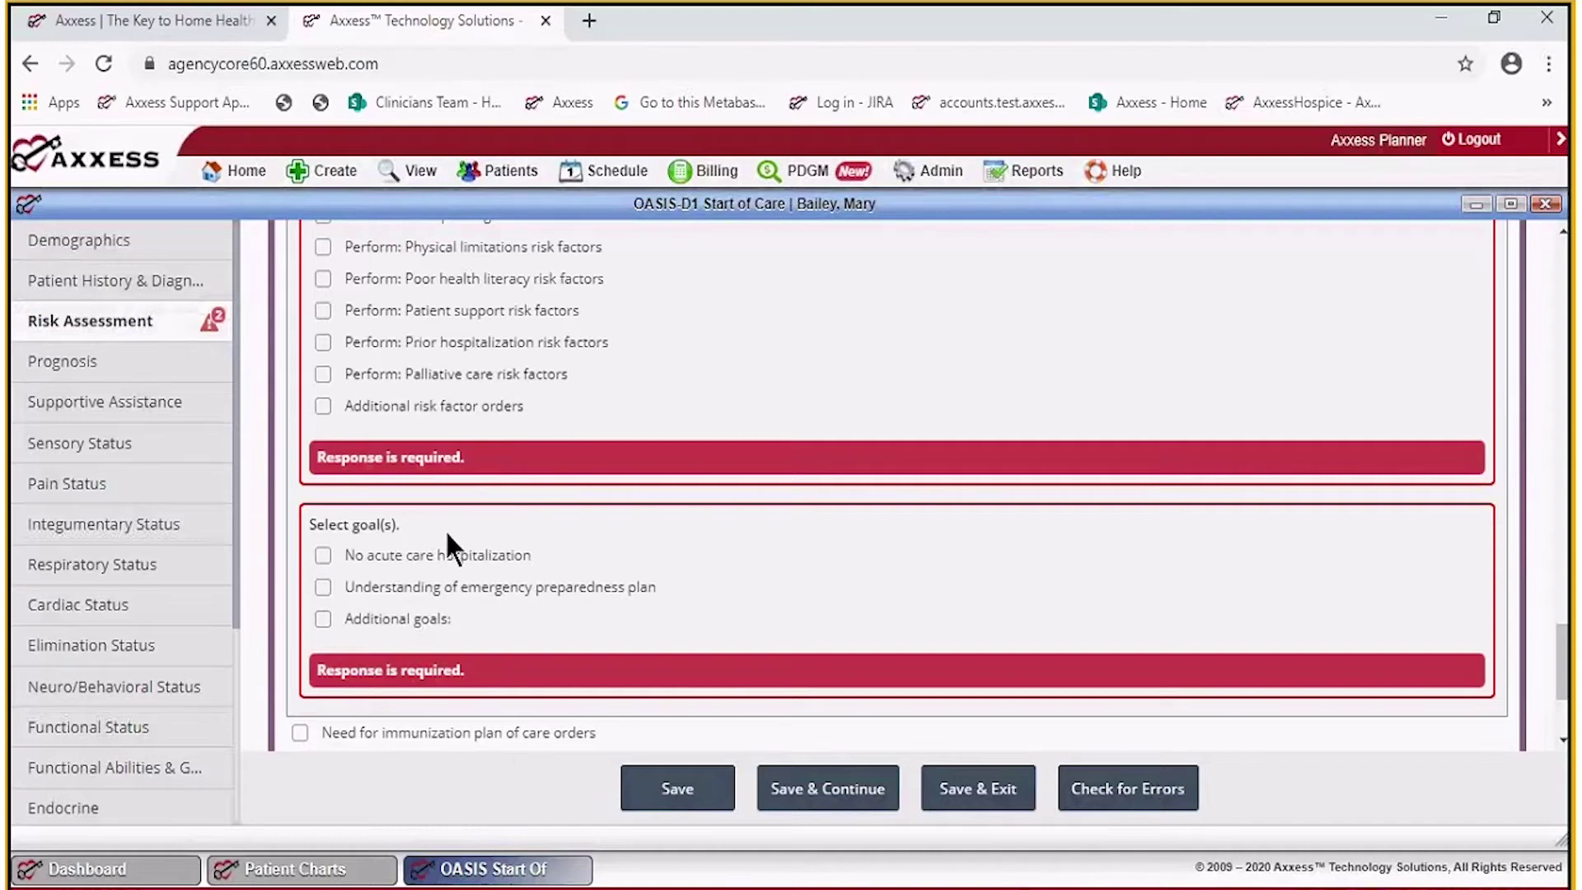
scroll(315, 402, "up", 3)
Select the Perform: Medications risk factors intervention and delete the asterisked placeholder text after "problems with medications".
left_click(323, 396)
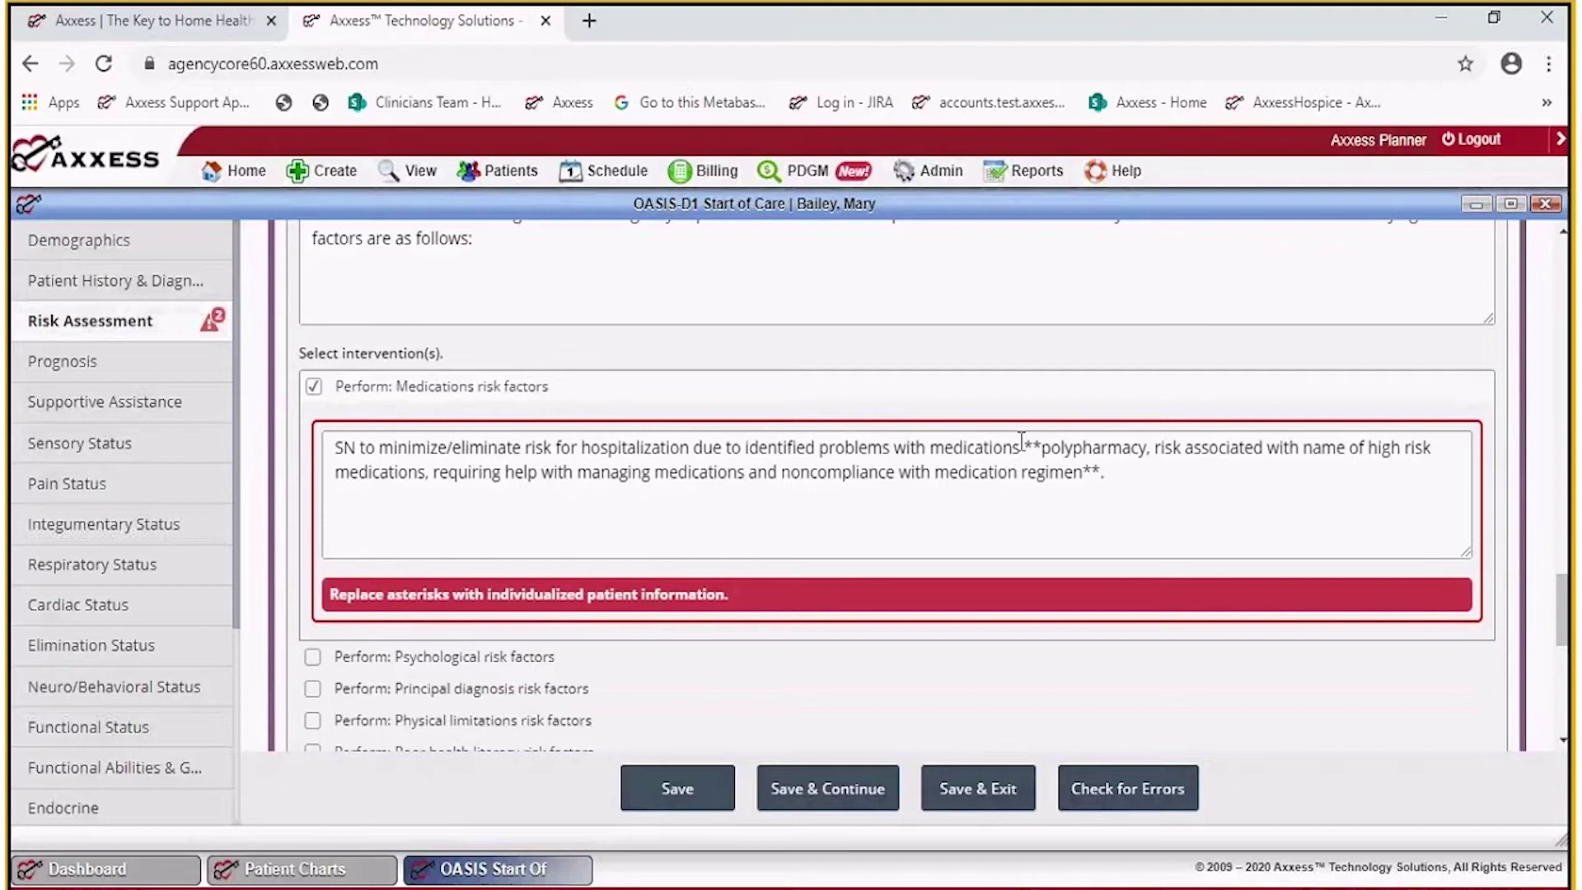
left_click_drag(1022, 446, 1261, 547)
key("BackSpace")
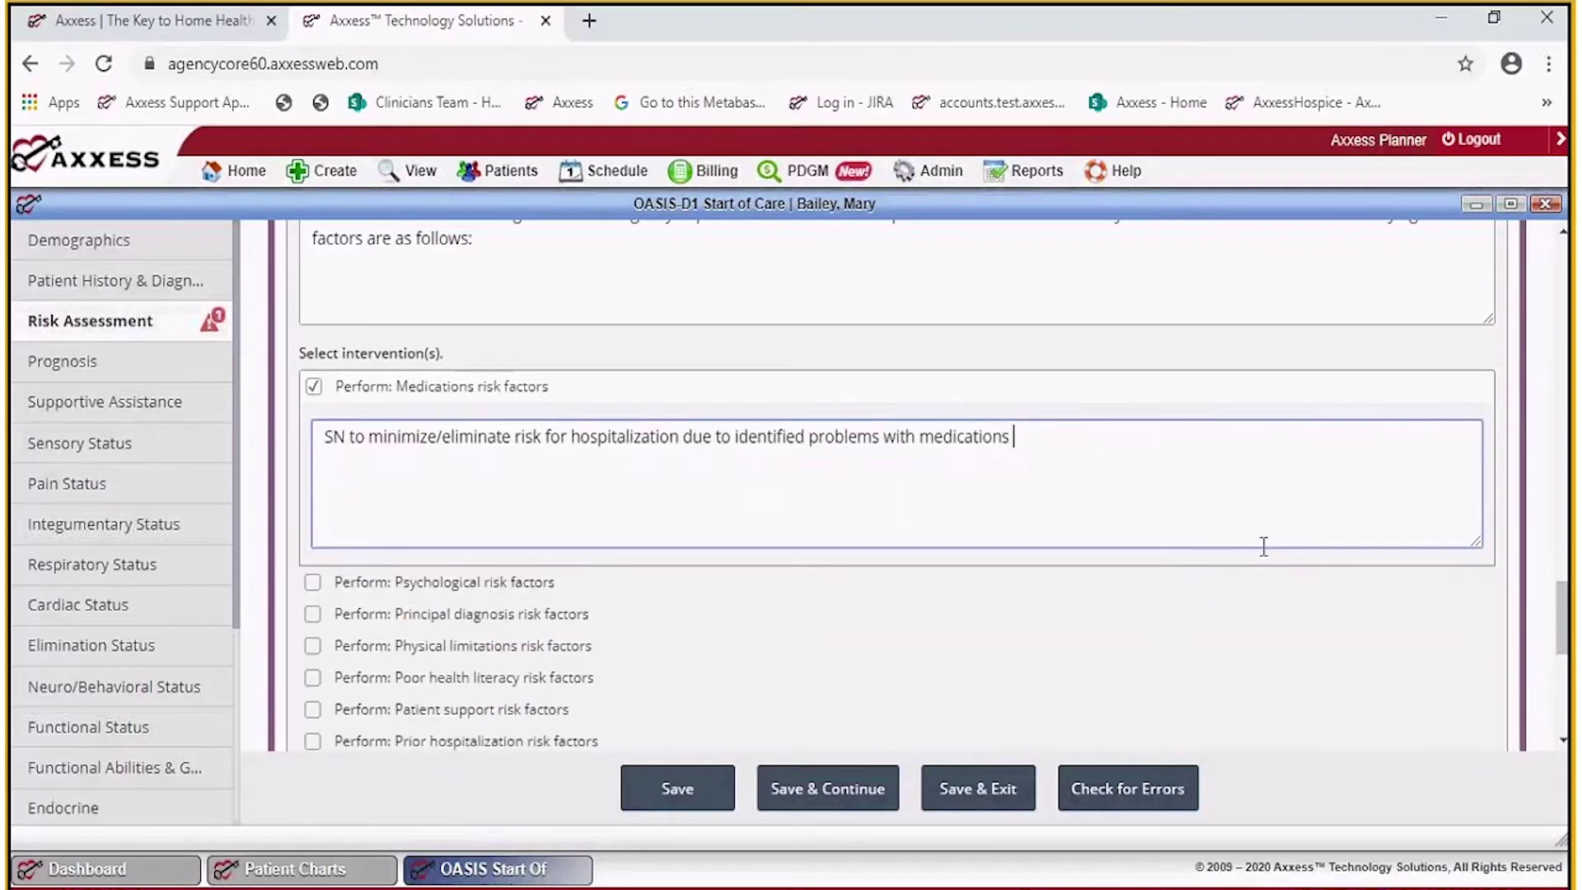
Select the No acute care hospitalization goal and check the remaining intervention, goal and problem statement options.
scroll(1125, 506, "down", 3)
scroll(1125, 507, "down", 2)
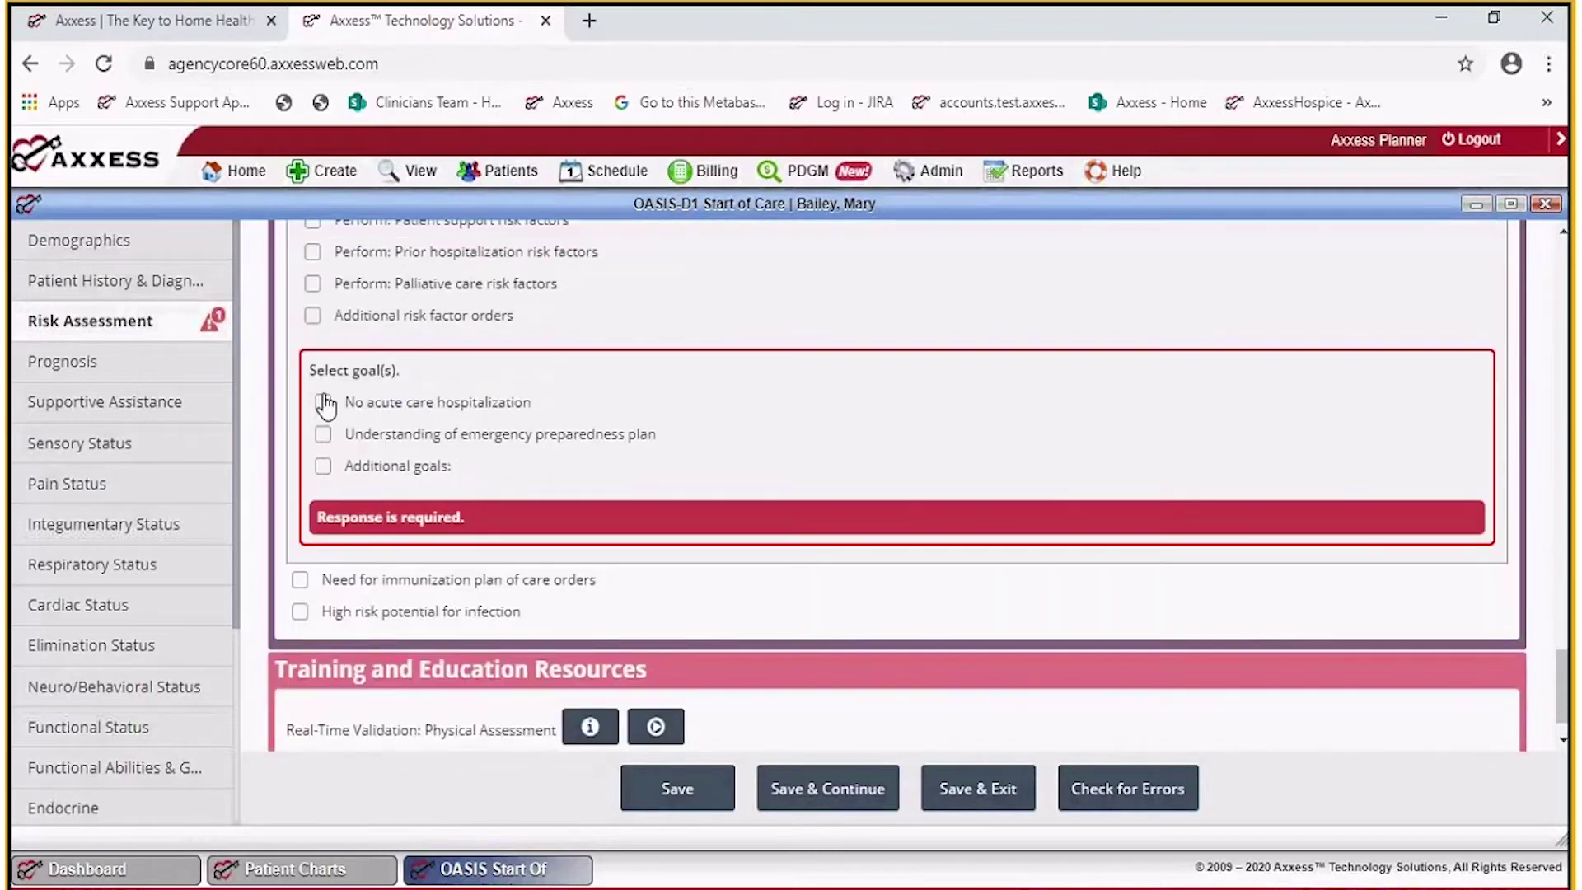
left_click(315, 395)
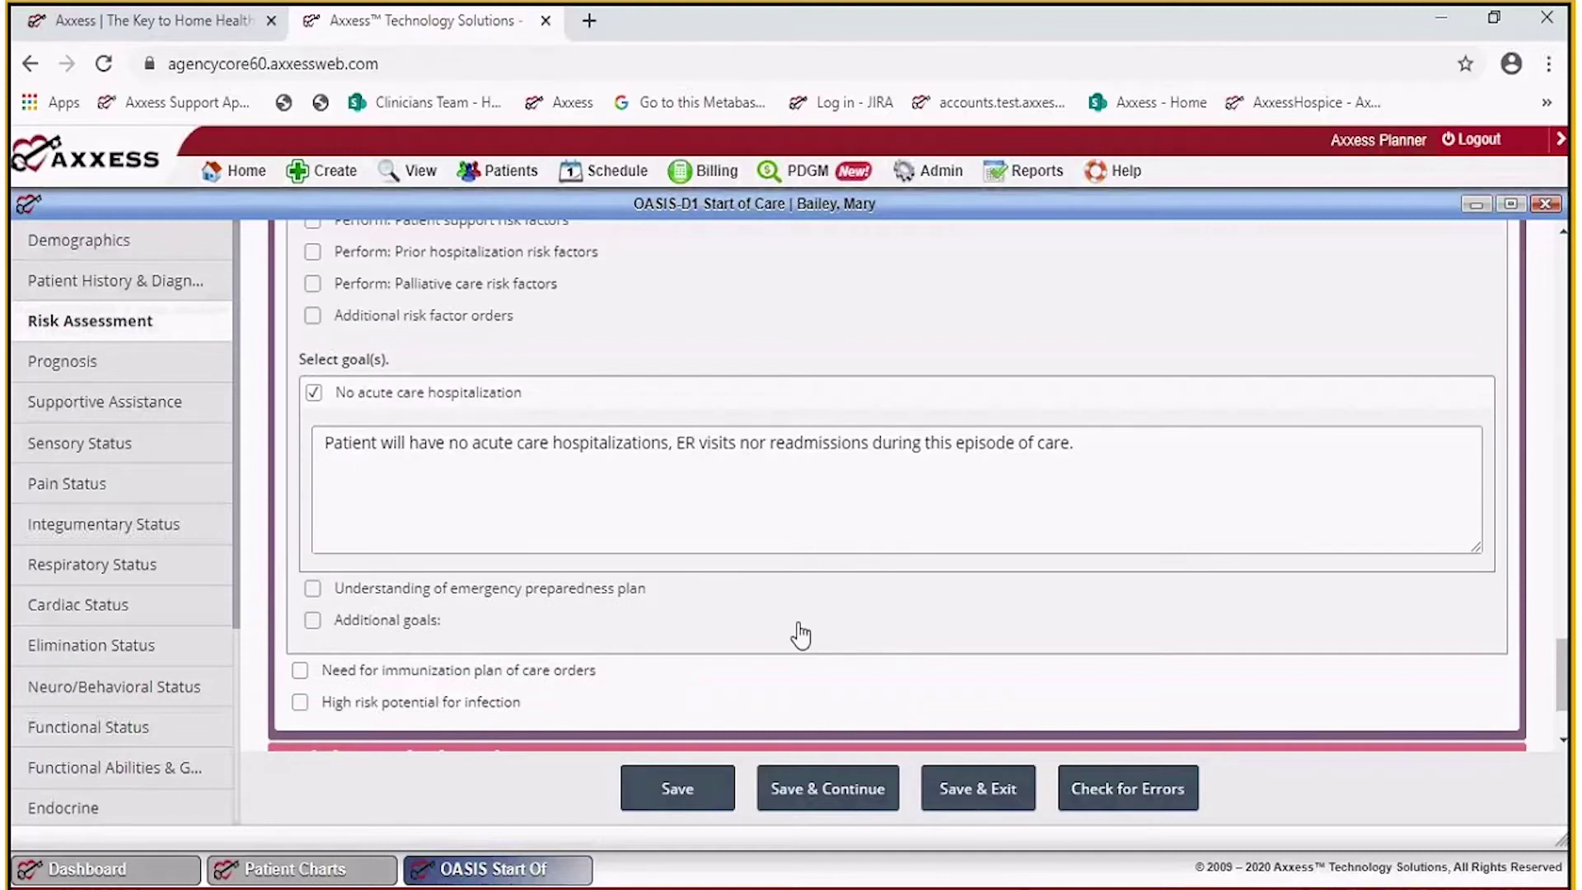
scroll(800, 633, "down", 2)
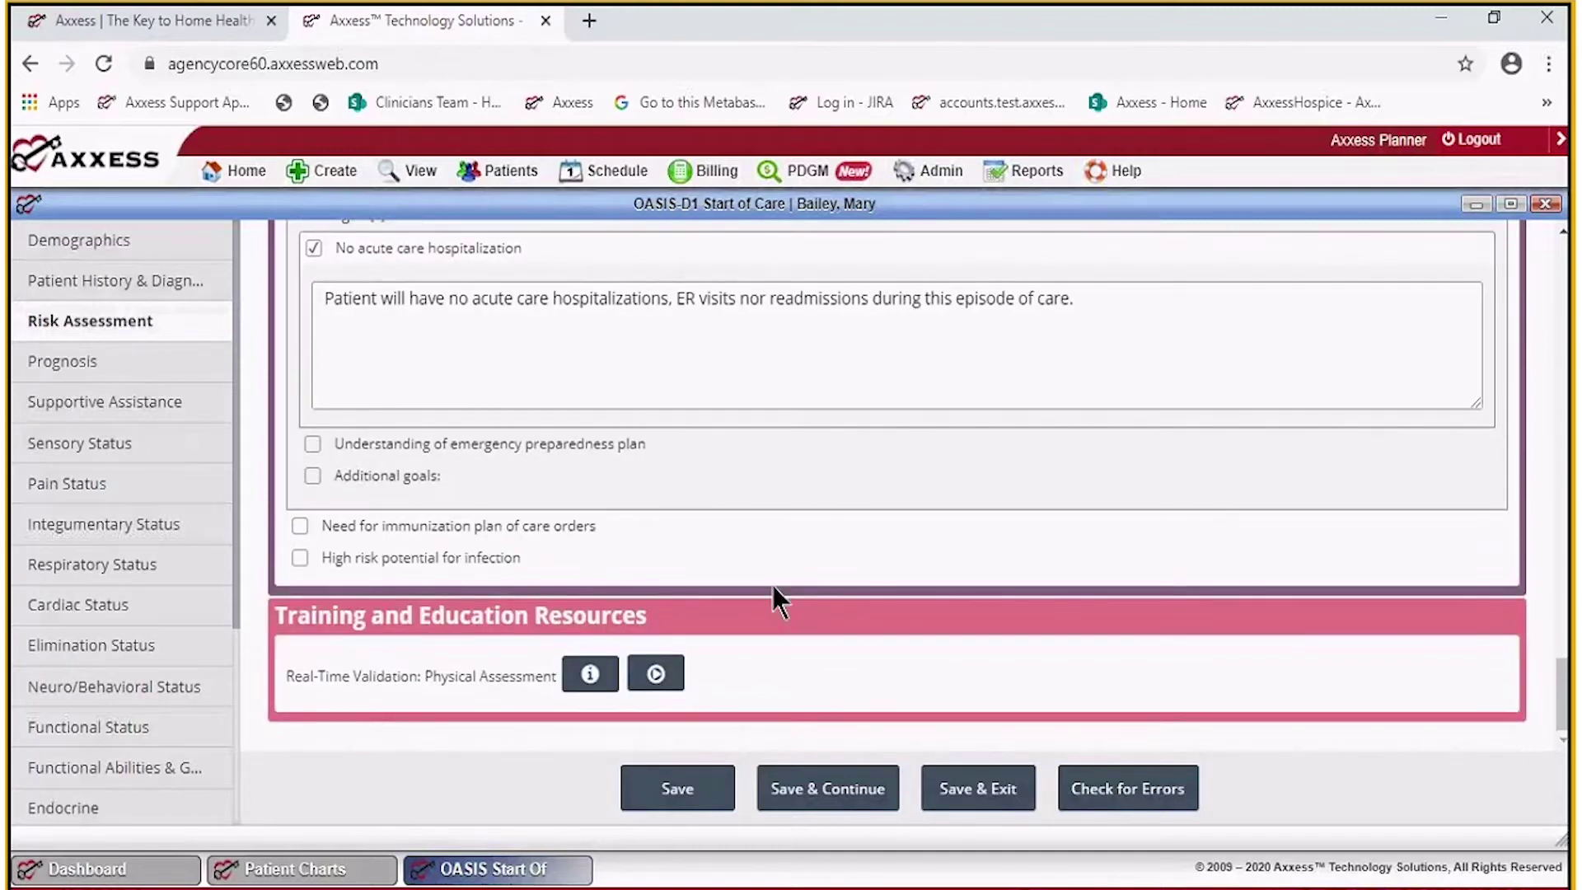
scroll(772, 583, "up", 1)
scroll(770, 581, "up", 3)
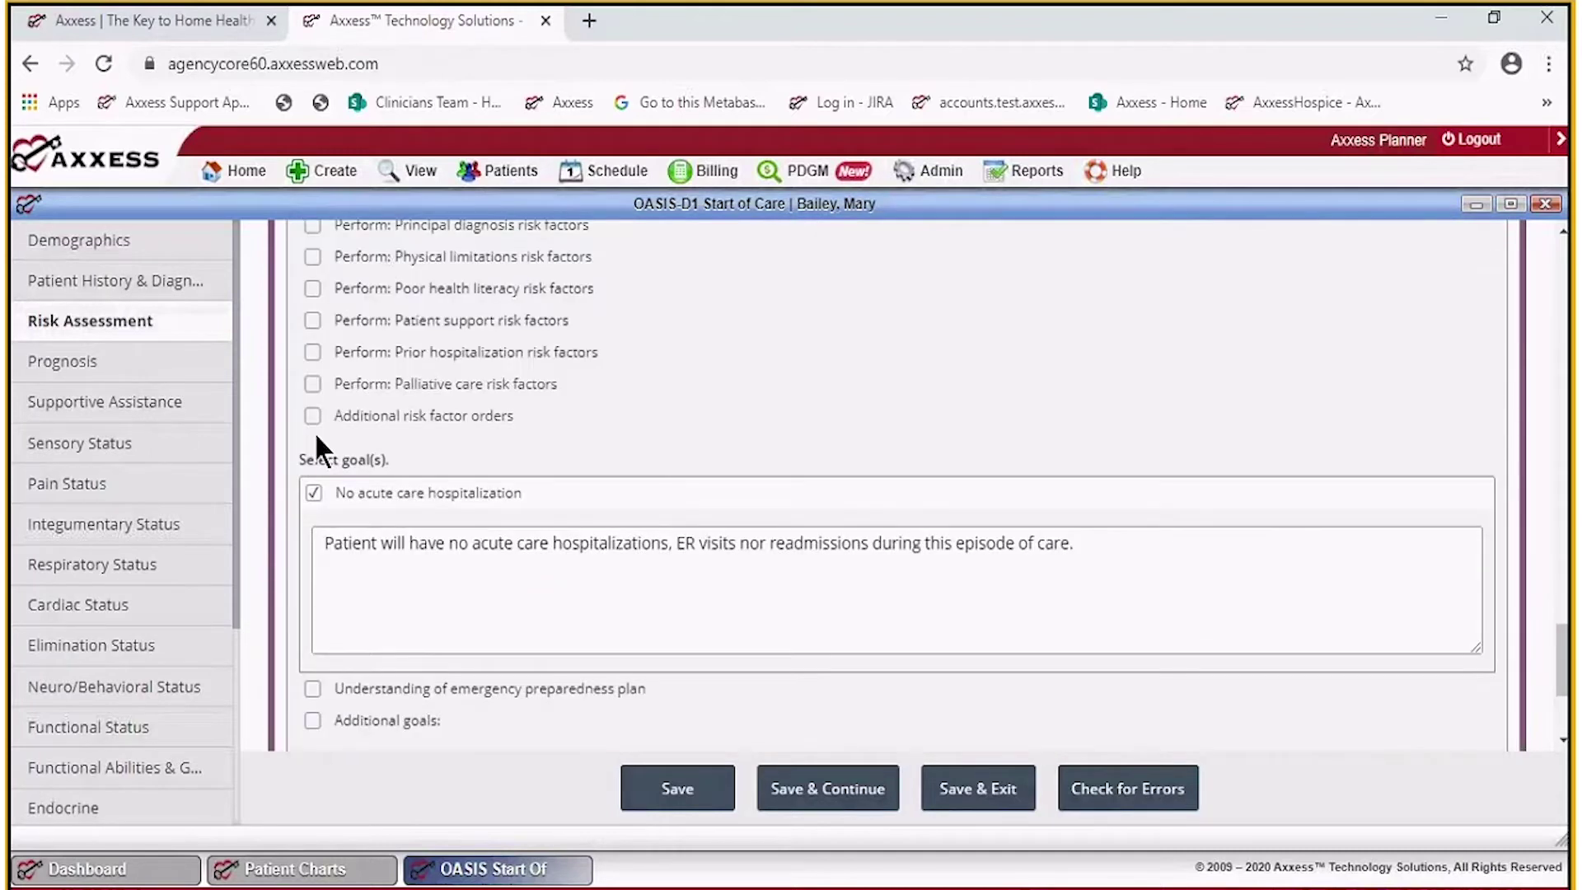
Go to the Prognosis section, dismiss the save notifications, and open the patient's Advance Care Plan to check its selections.
left_click(180, 379)
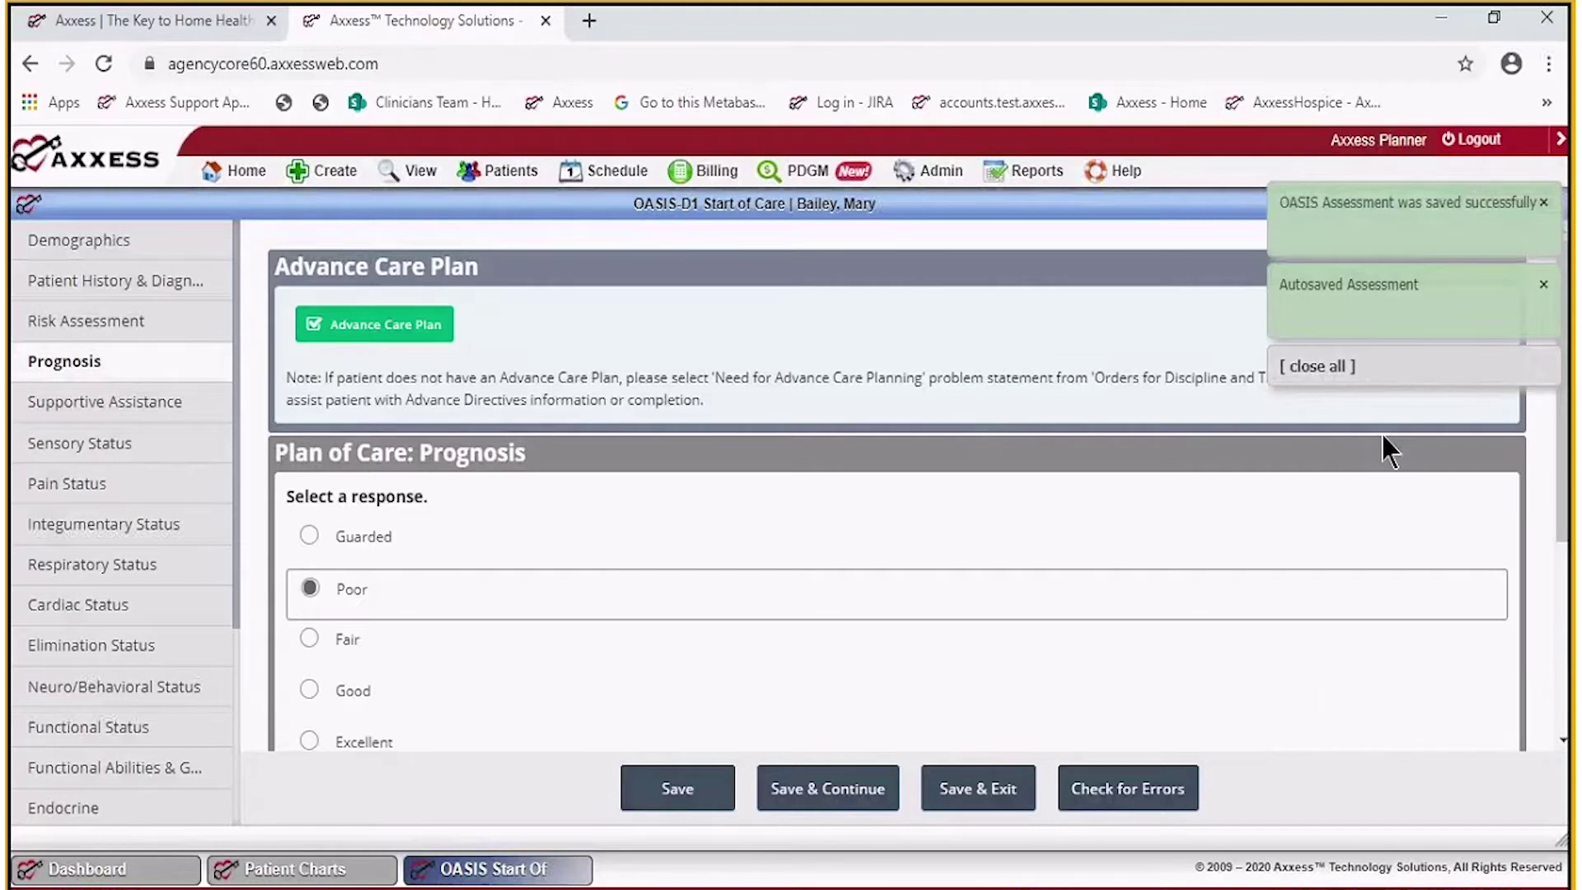
left_click(1318, 366)
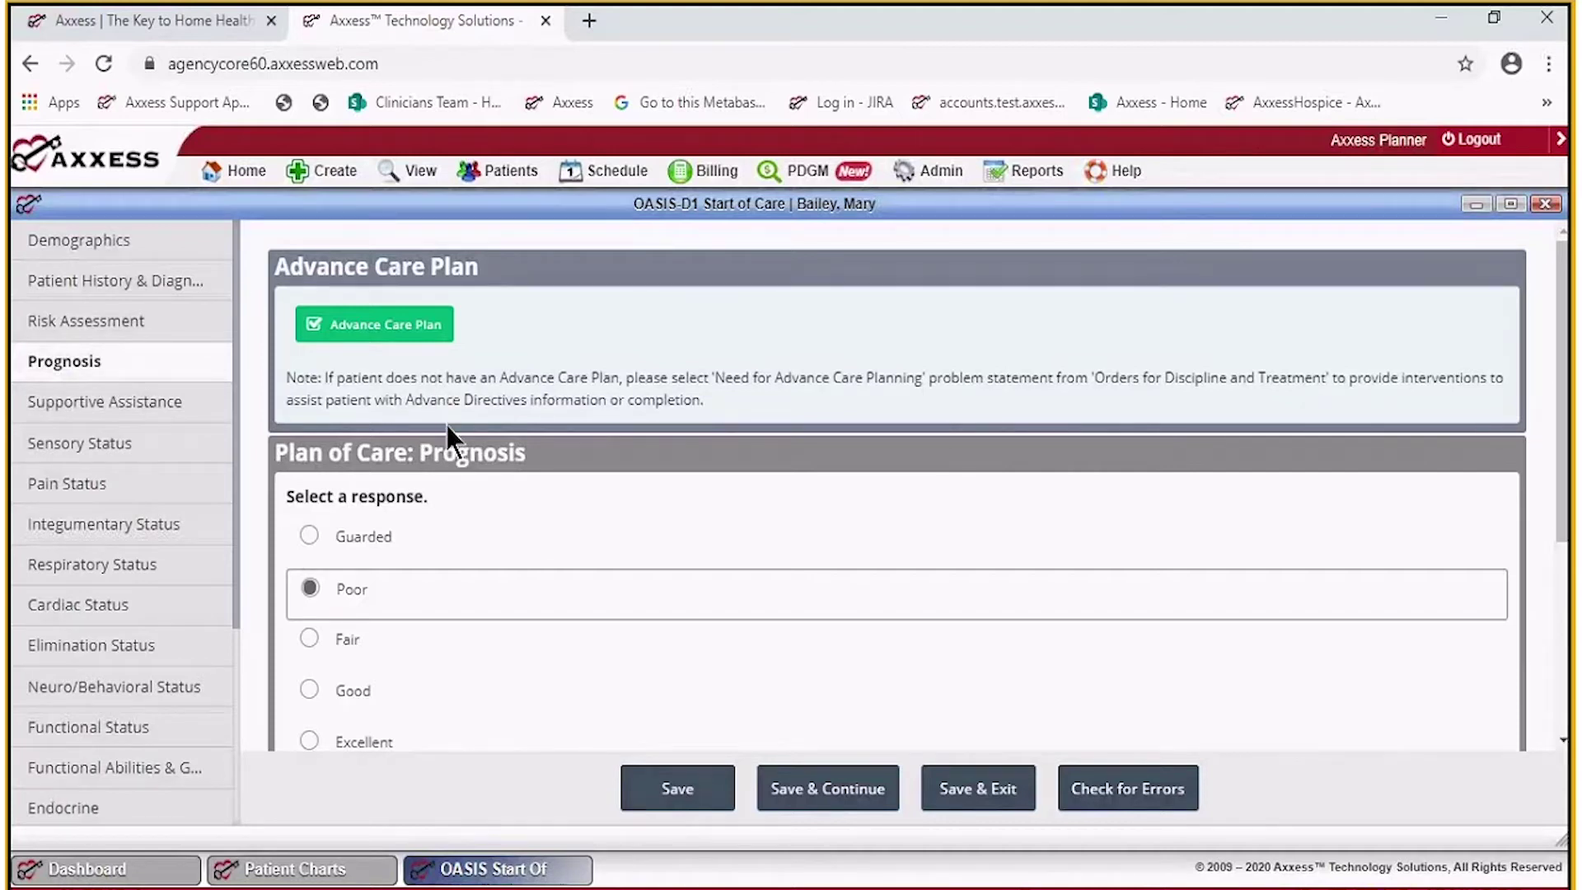
left_click(393, 340)
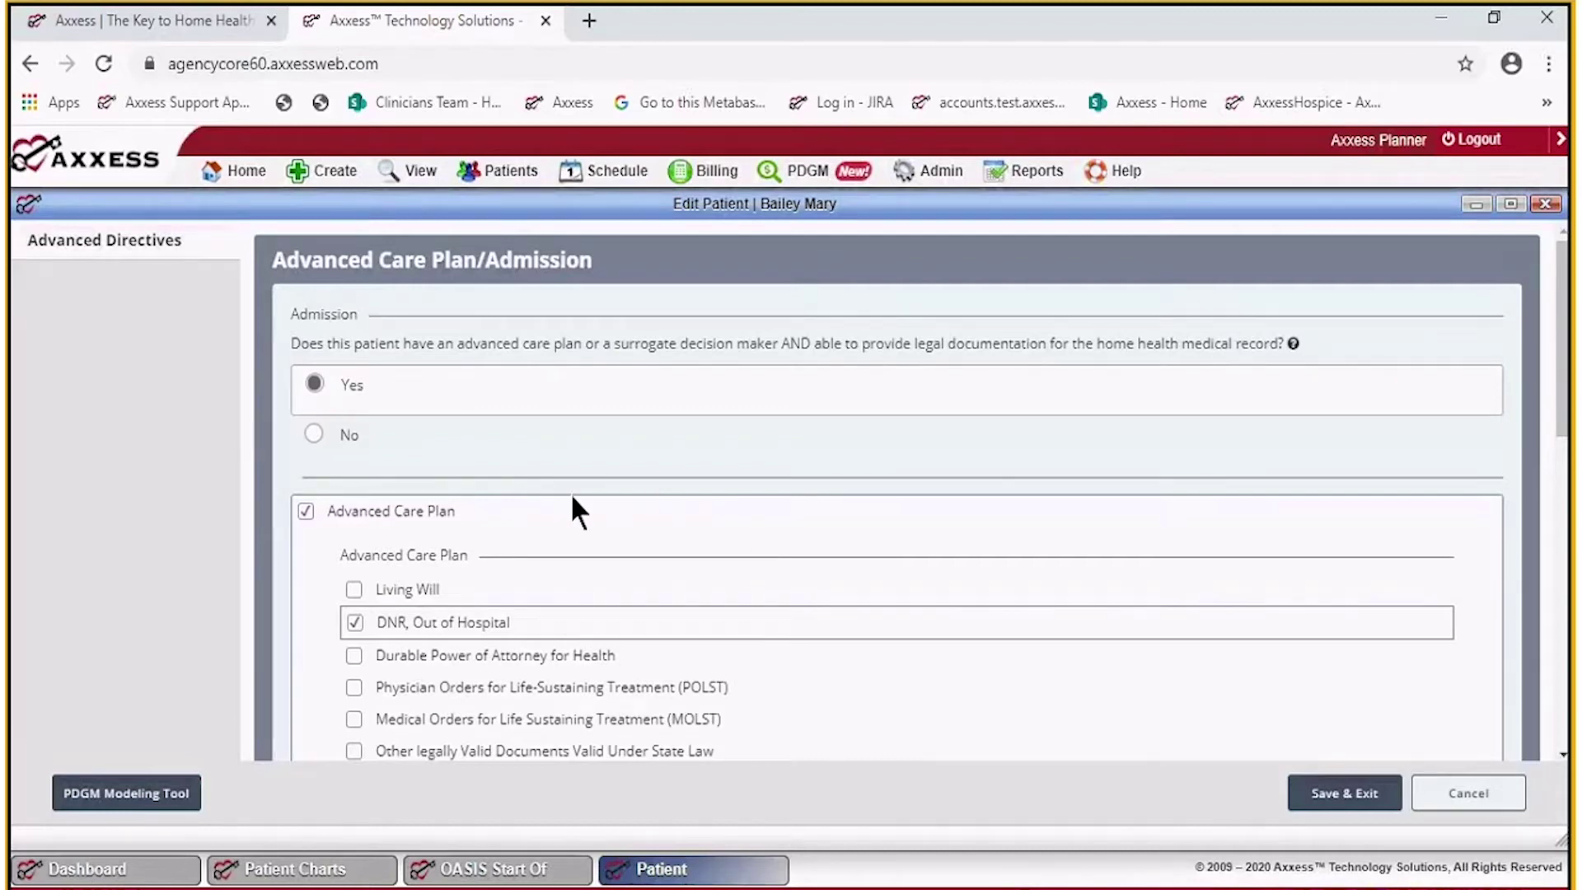
scroll(574, 498, "down", 3)
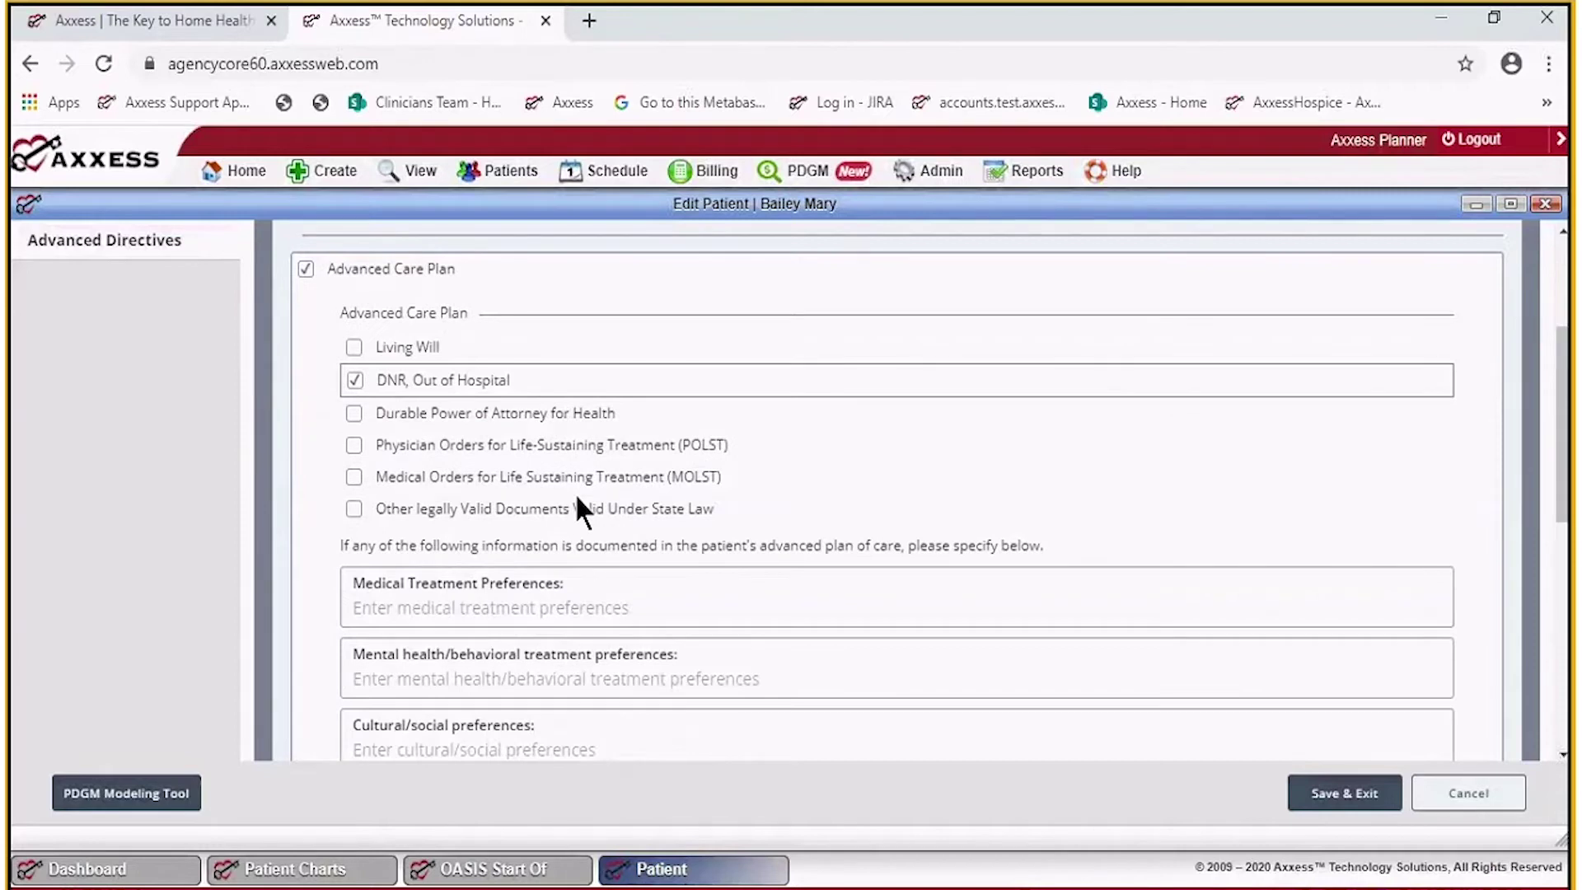
scroll(575, 493, "up", 3)
Switch the admission advanced care plan answer to No and back to Yes, and mark Advanced Care Plan.
left_click(314, 434)
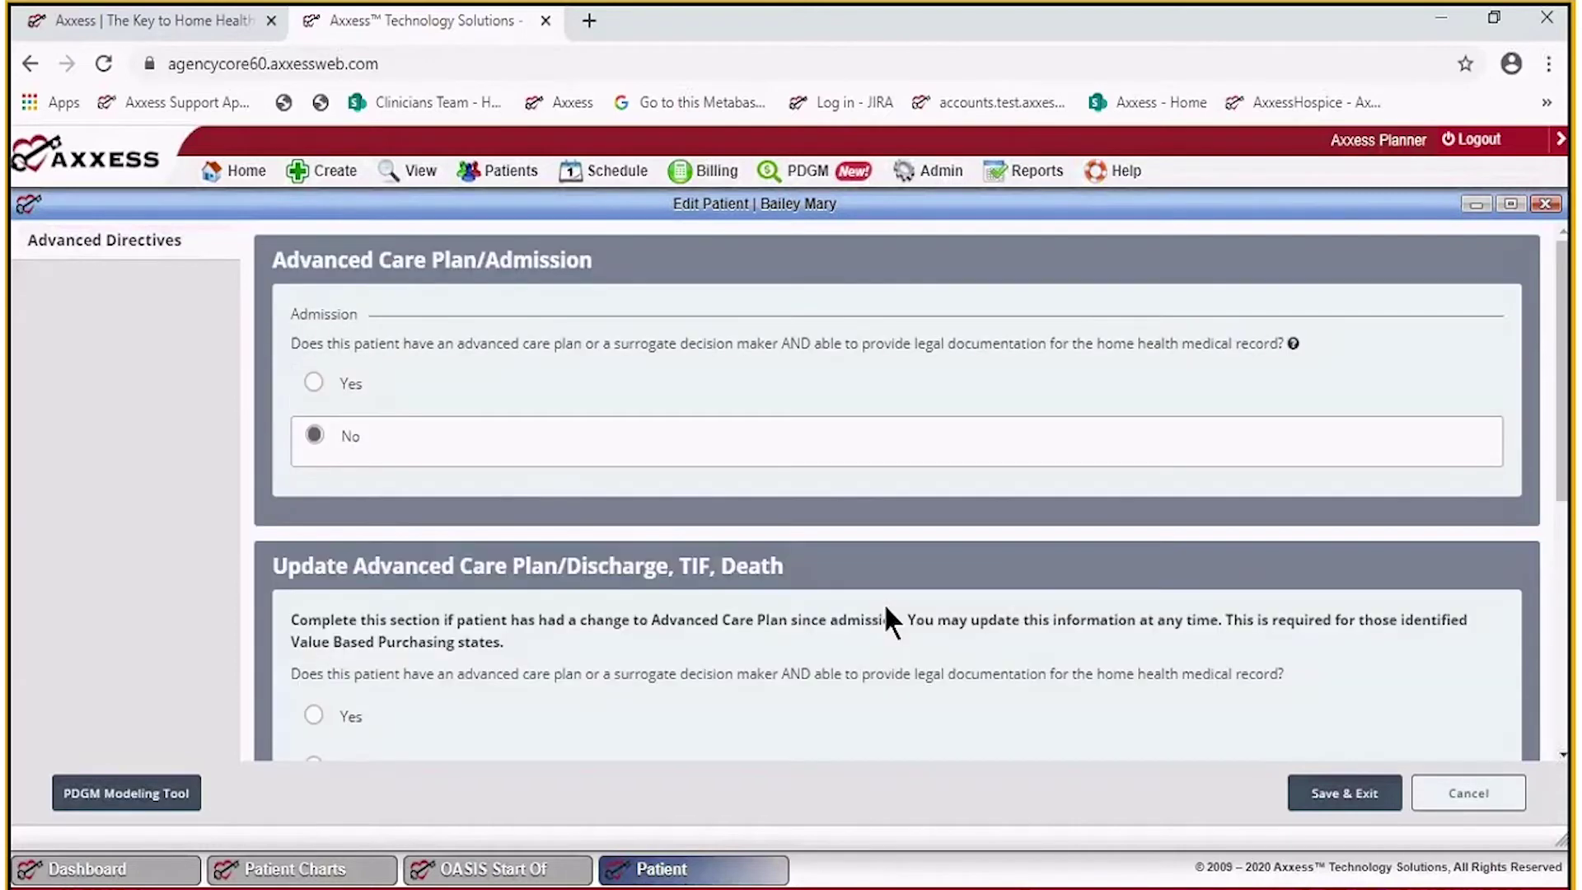
left_click(313, 383)
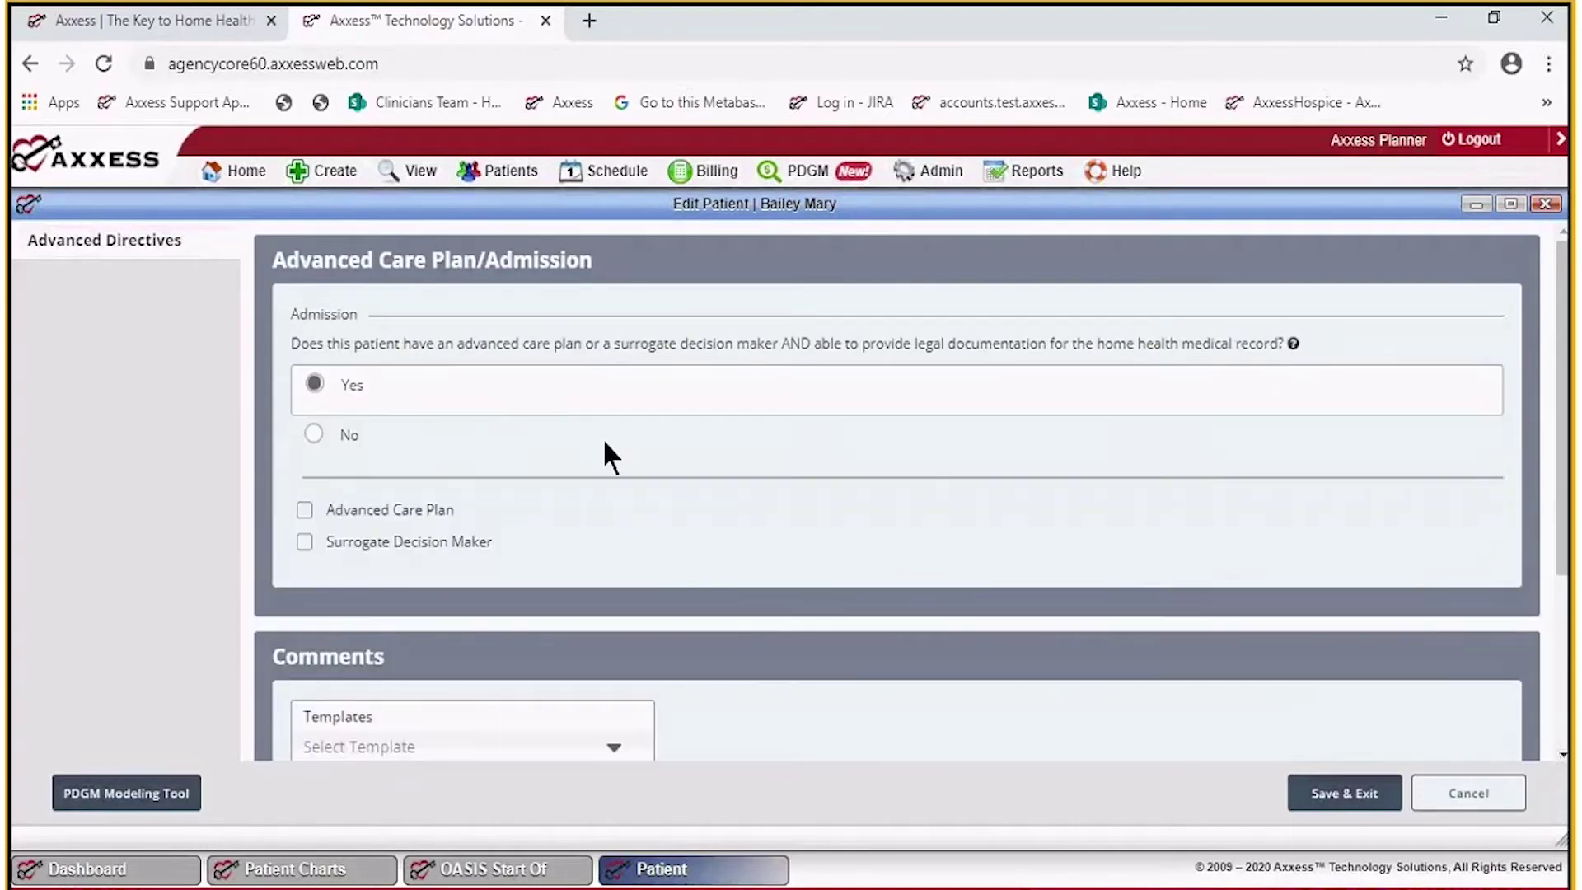
left_click(305, 511)
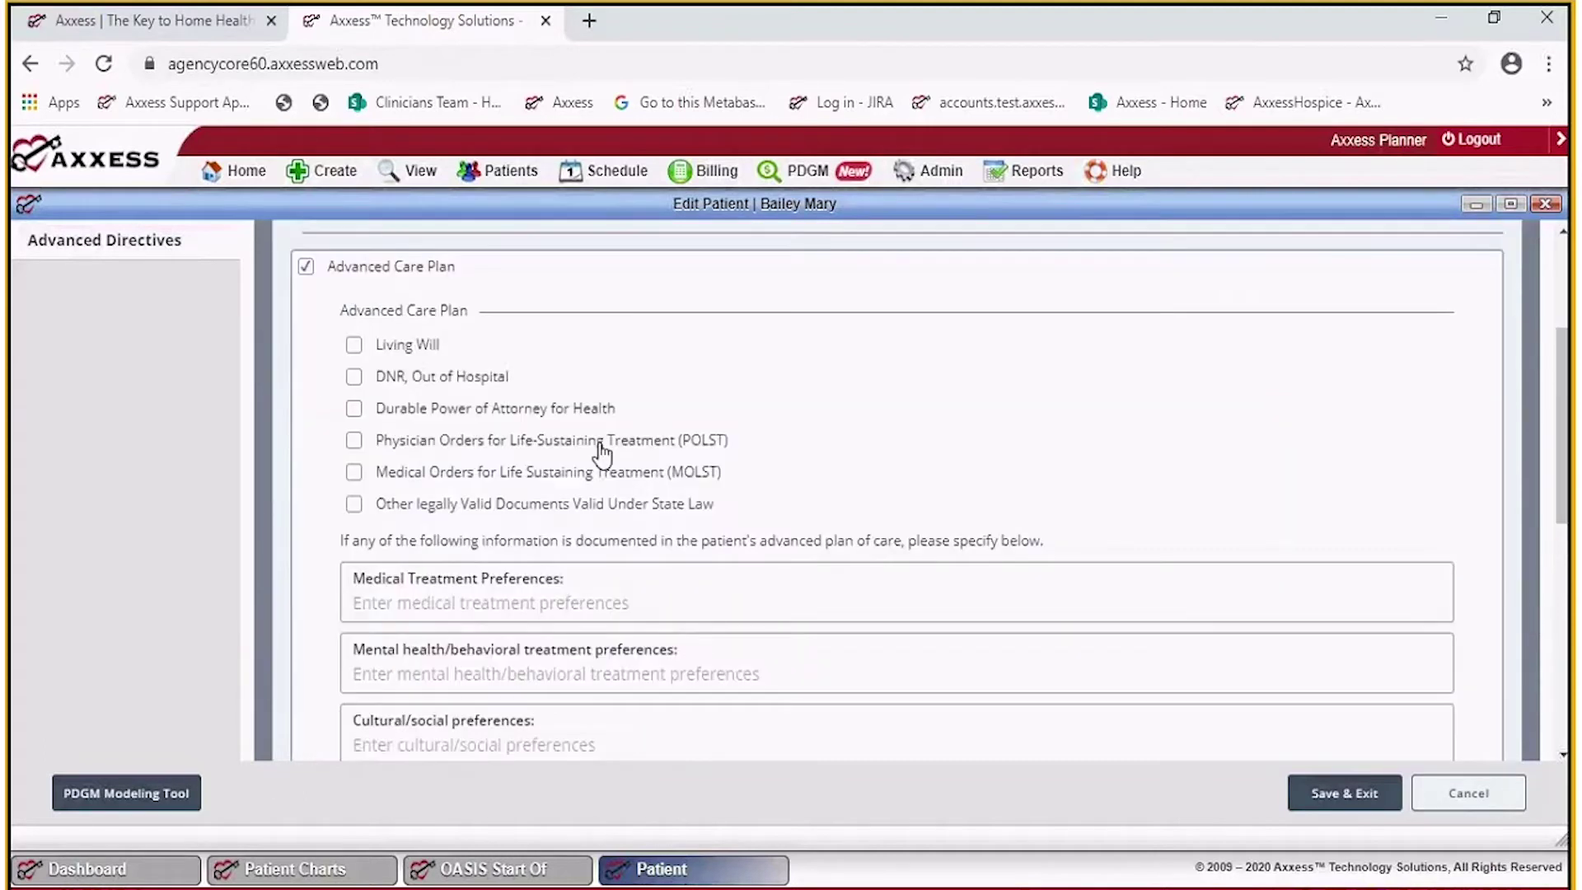
Select DNR, Out of Hospital and Living Will under Advanced Care Plan, then save and exit the form.
left_click(355, 378)
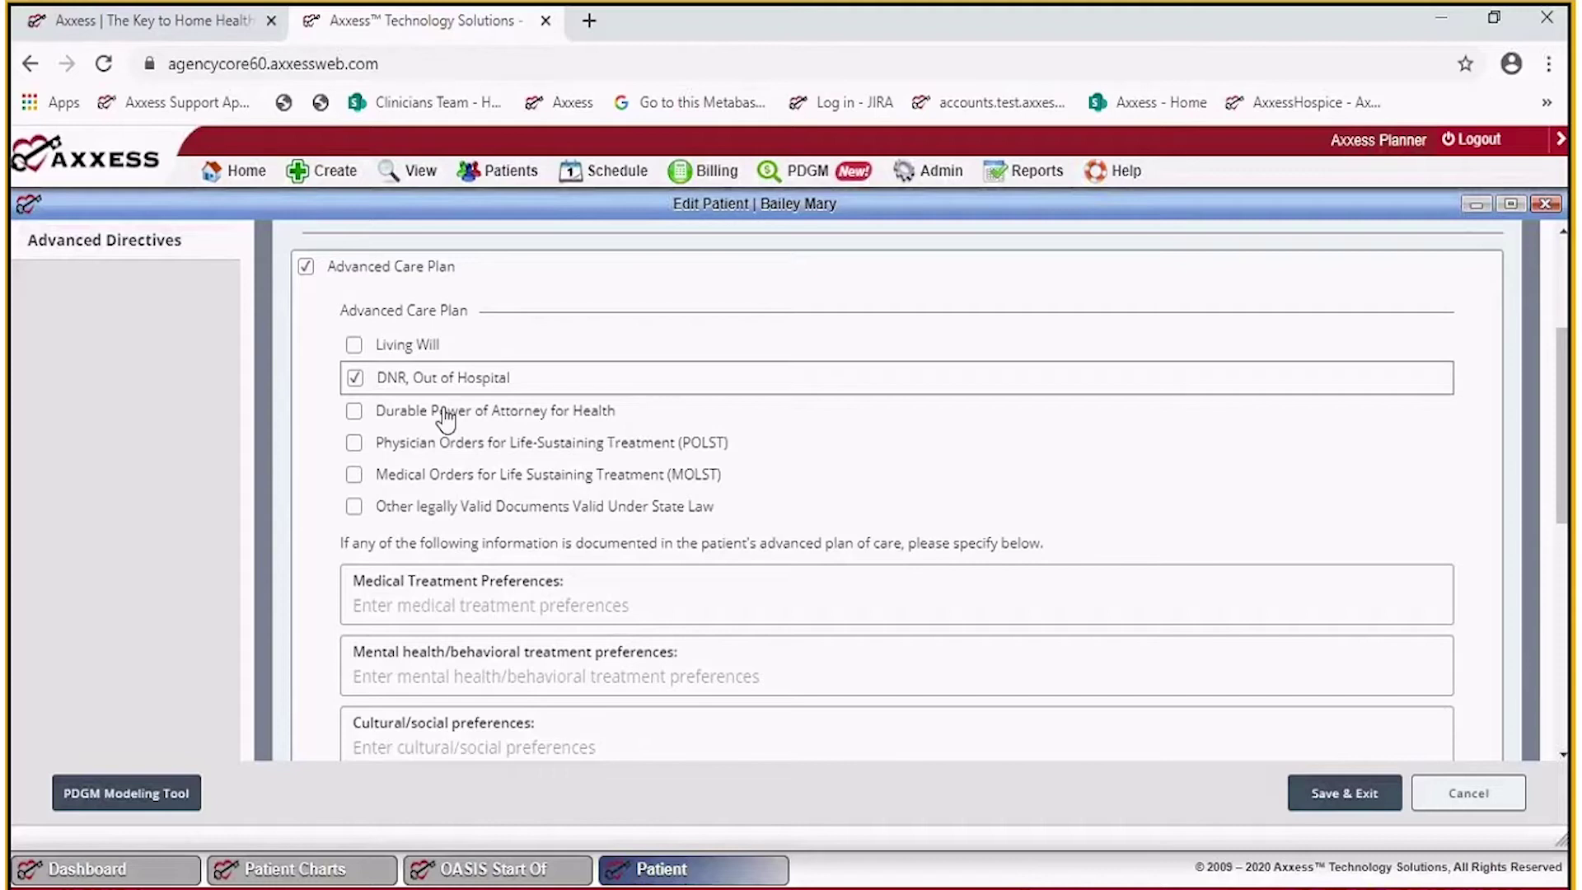
left_click(354, 346)
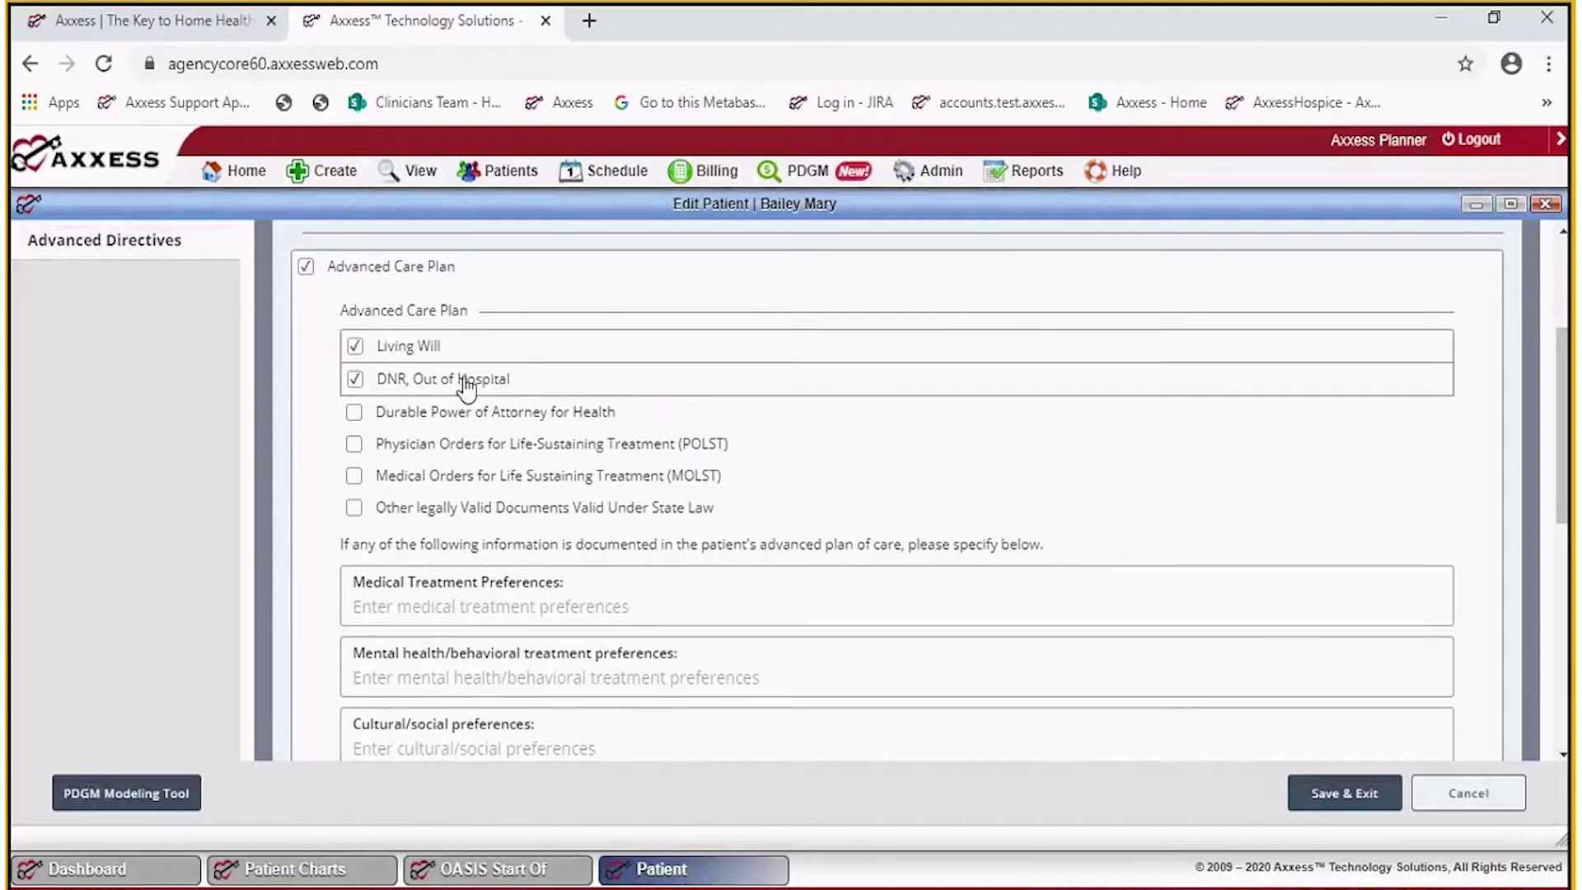
left_click(355, 412)
left_click(354, 412)
scroll(759, 537, "down", 3)
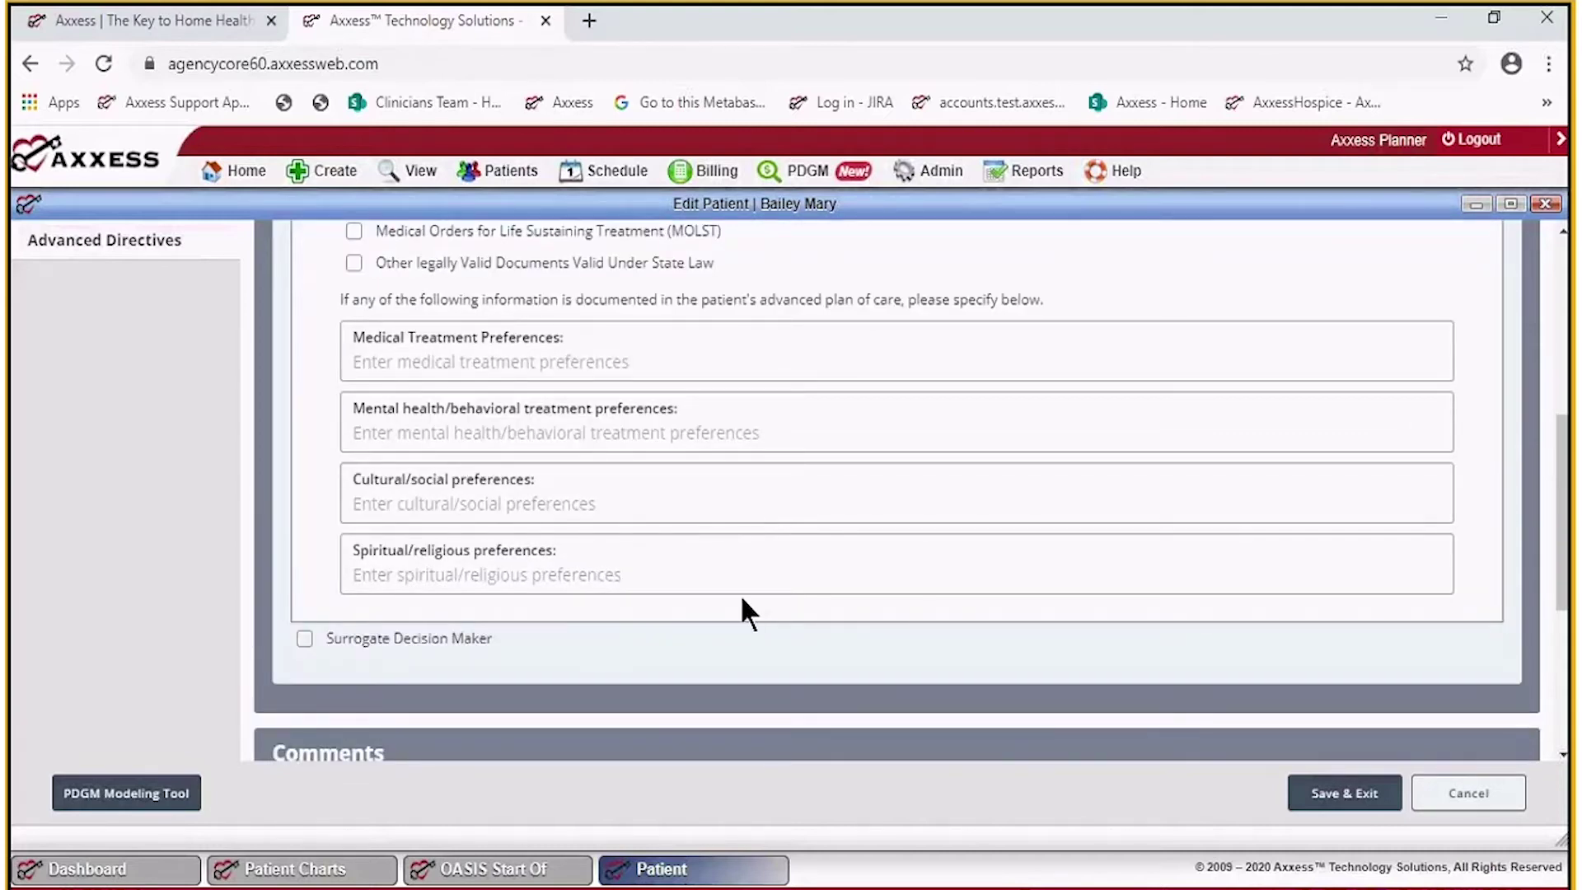
left_click(1330, 803)
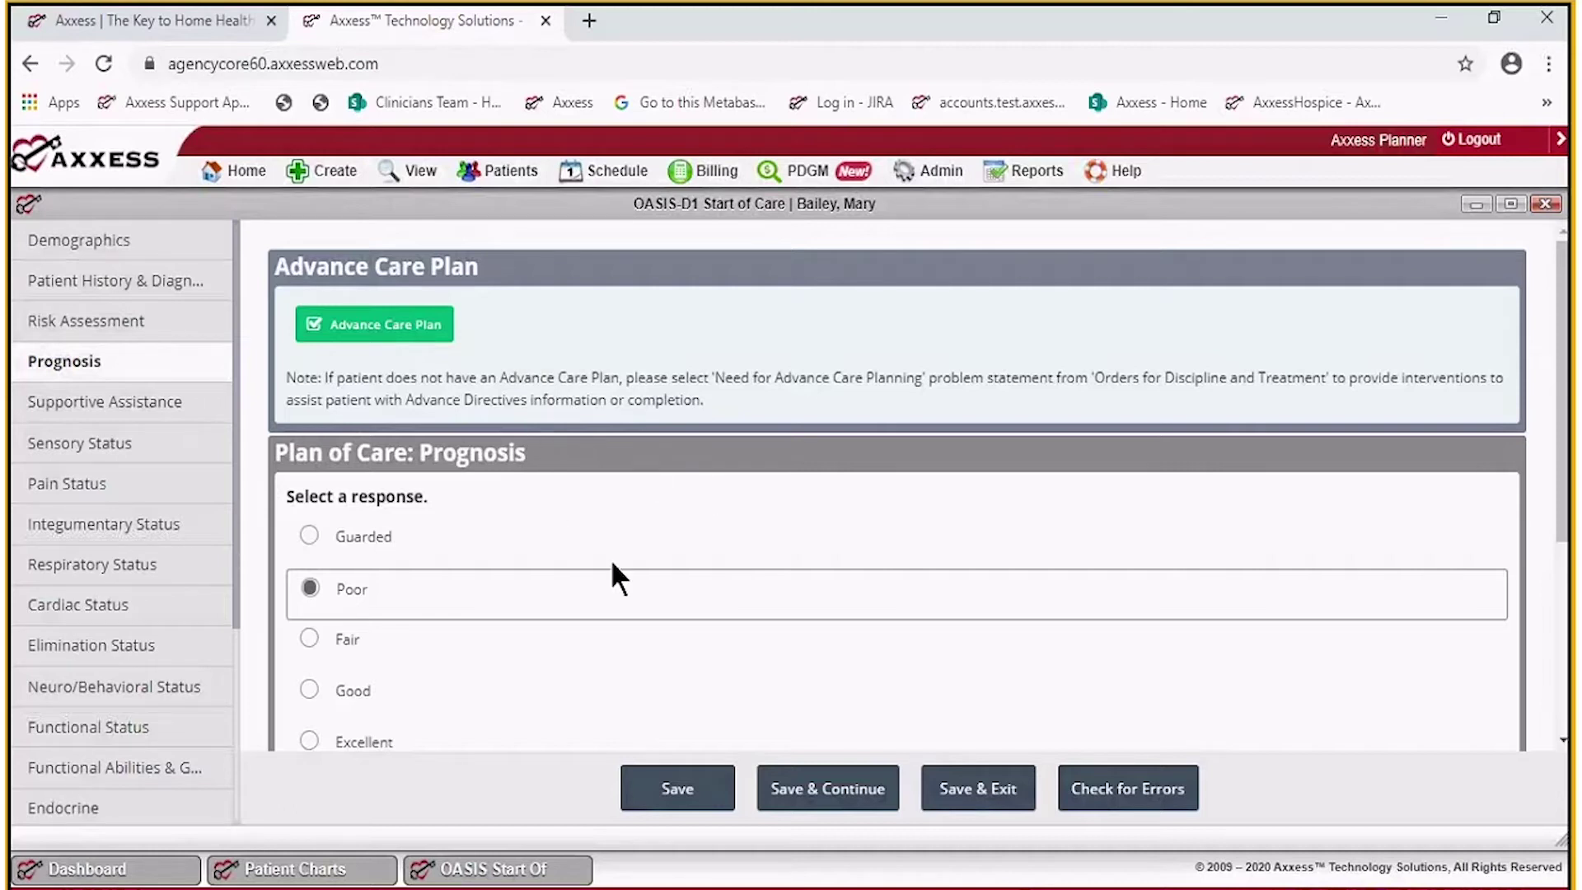
Open the Supportive Assistance section and review its living situation, psychosocial, caregiver status, safety measures and orders entries.
scroll(613, 565, "down", 4)
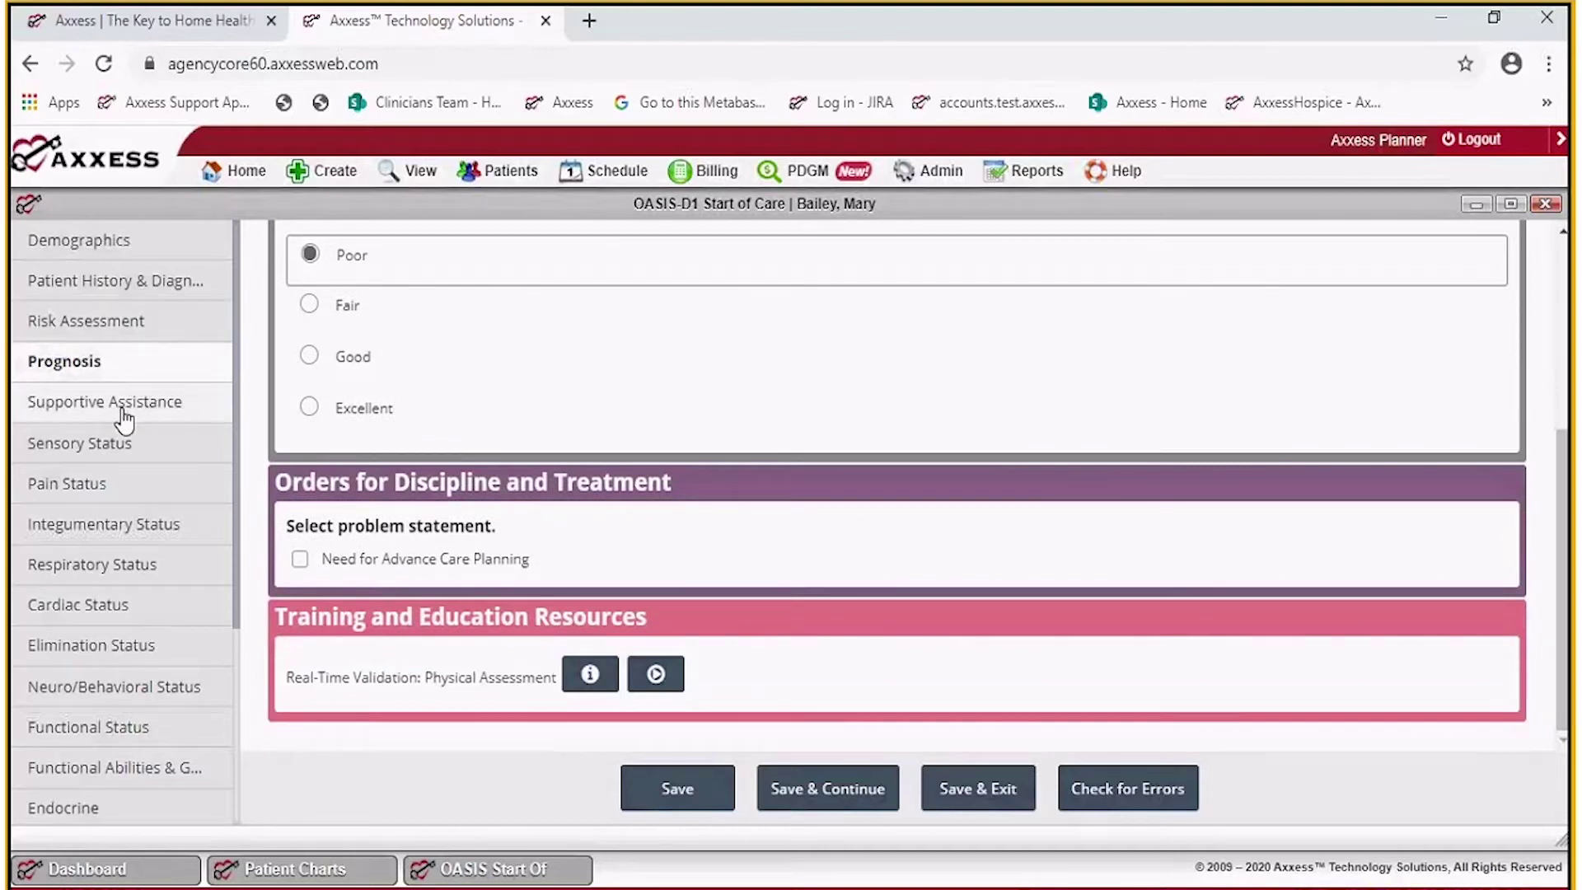
left_click(123, 404)
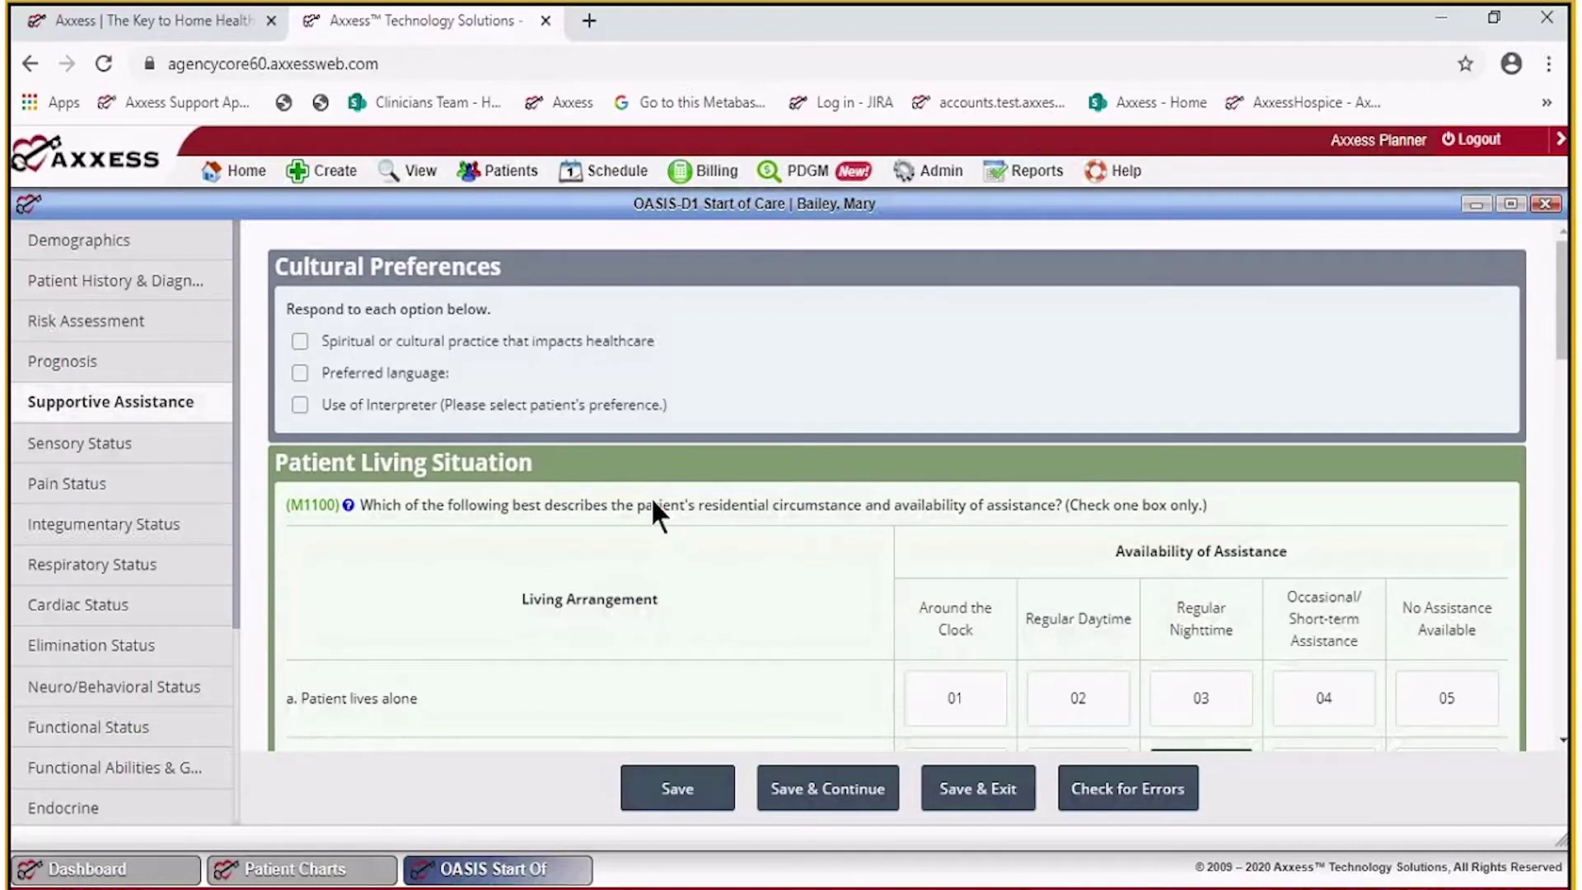
scroll(656, 515, "down", 6)
scroll(655, 511, "down", 8)
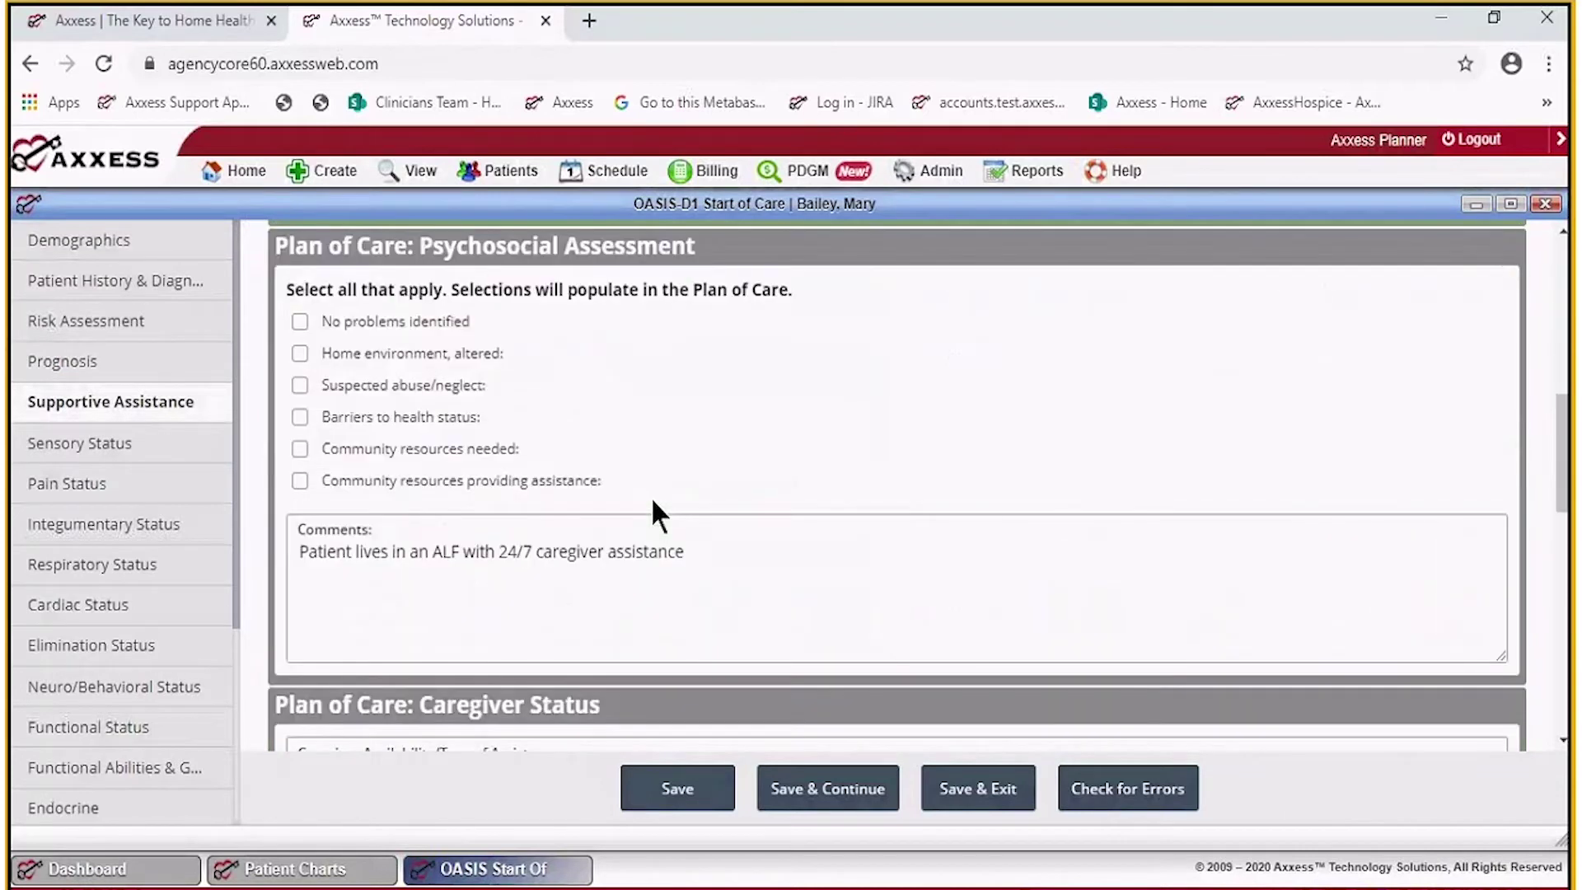
scroll(655, 503, "down", 1)
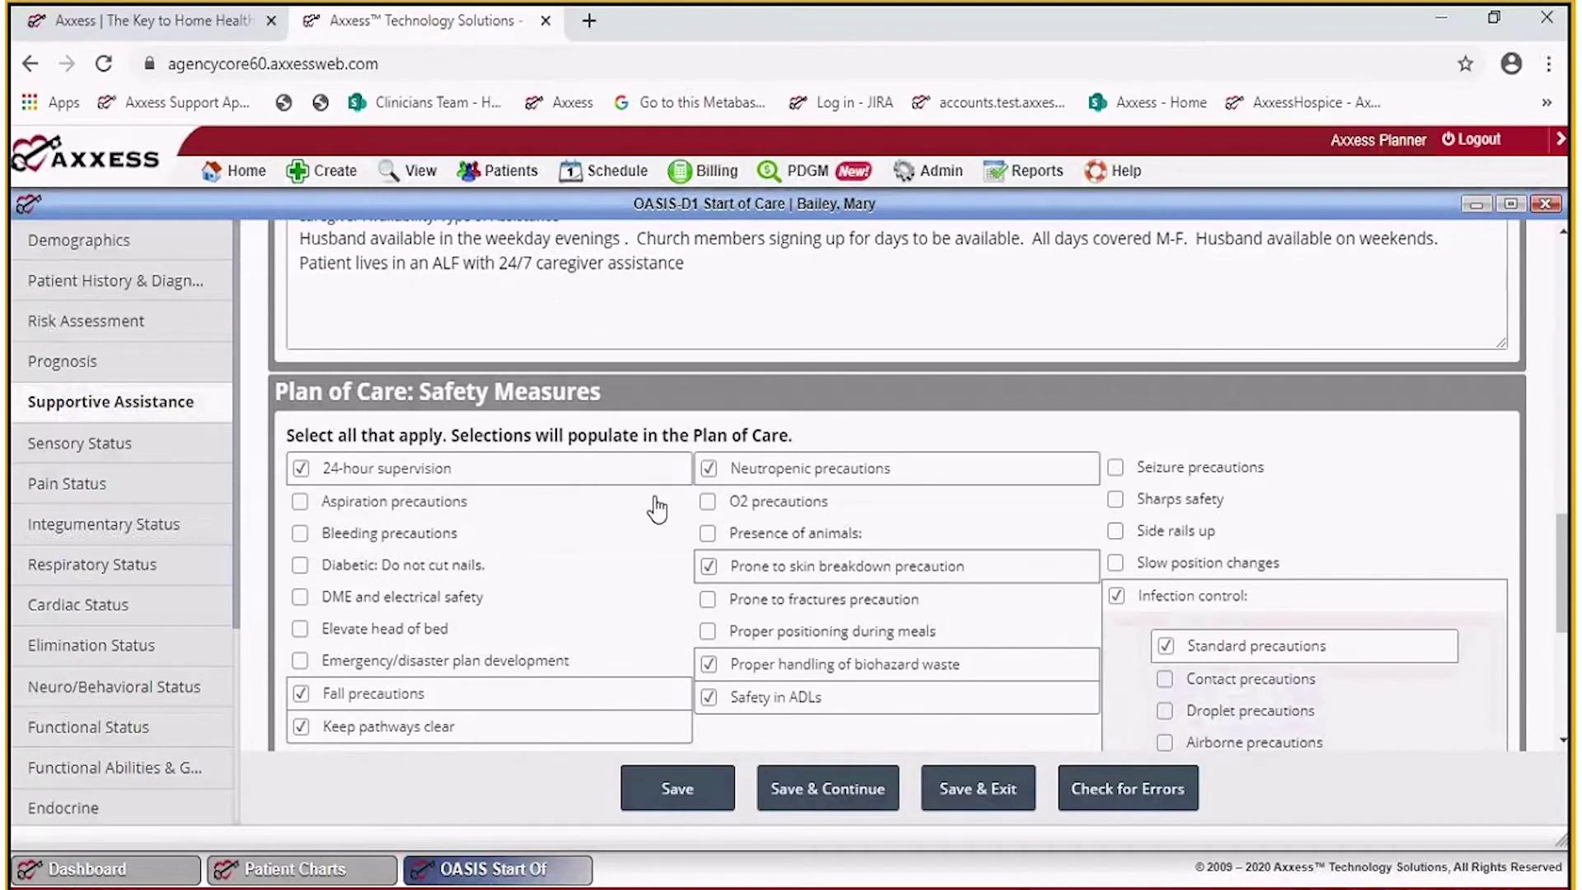
scroll(657, 509, "down", 3)
scroll(657, 508, "down", 1)
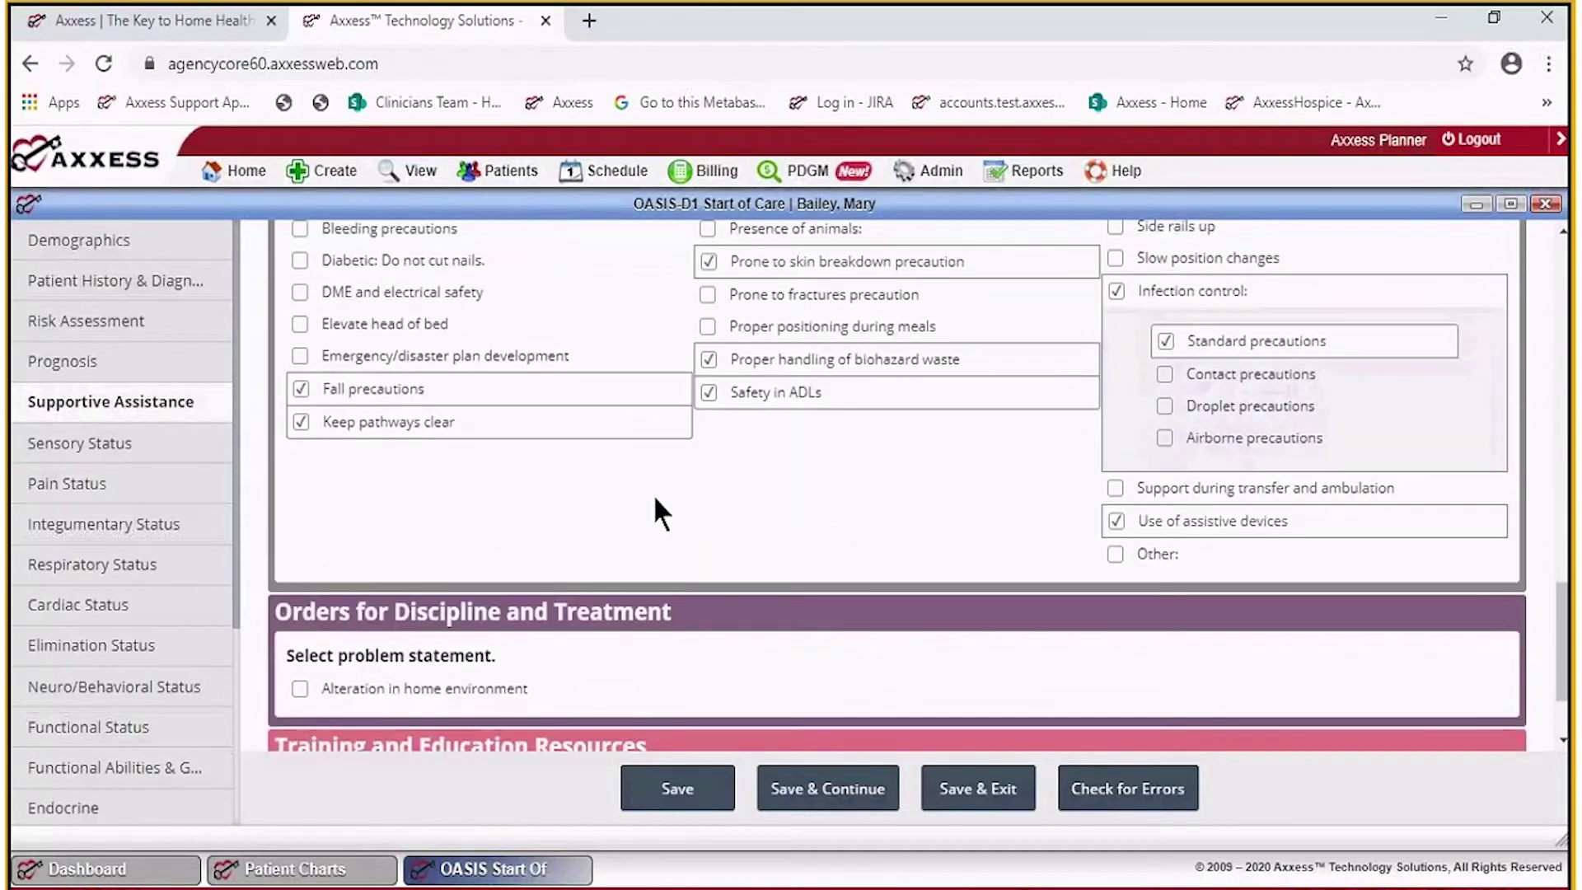
scroll(657, 503, "down", 2)
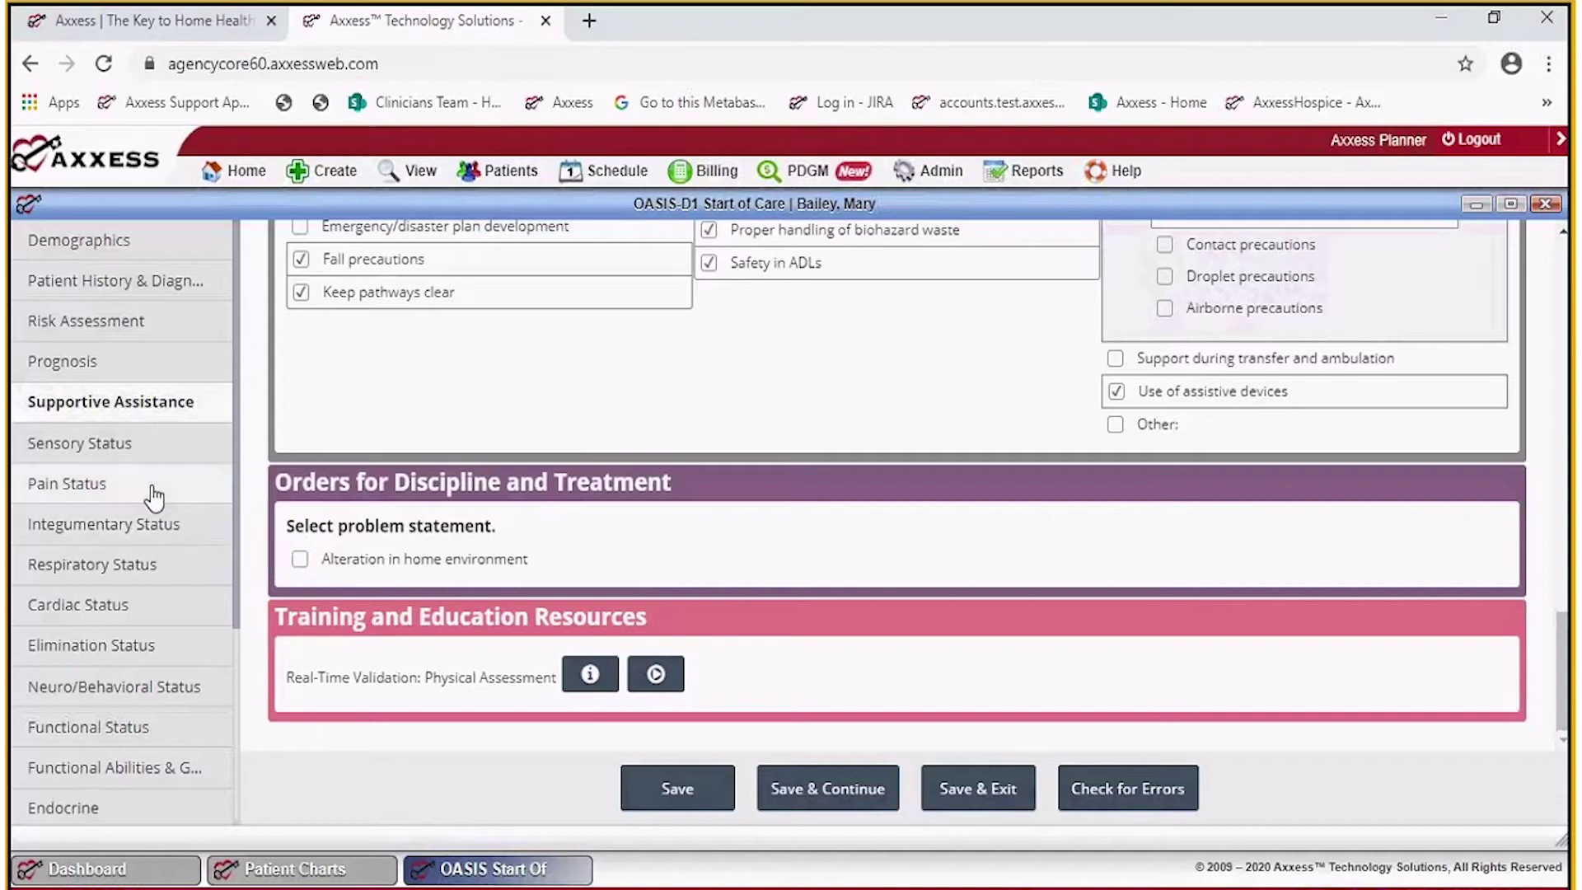
Open the Pain Status section and switch the answer on pain interfering with activity to No and back to Yes.
left_click(154, 495)
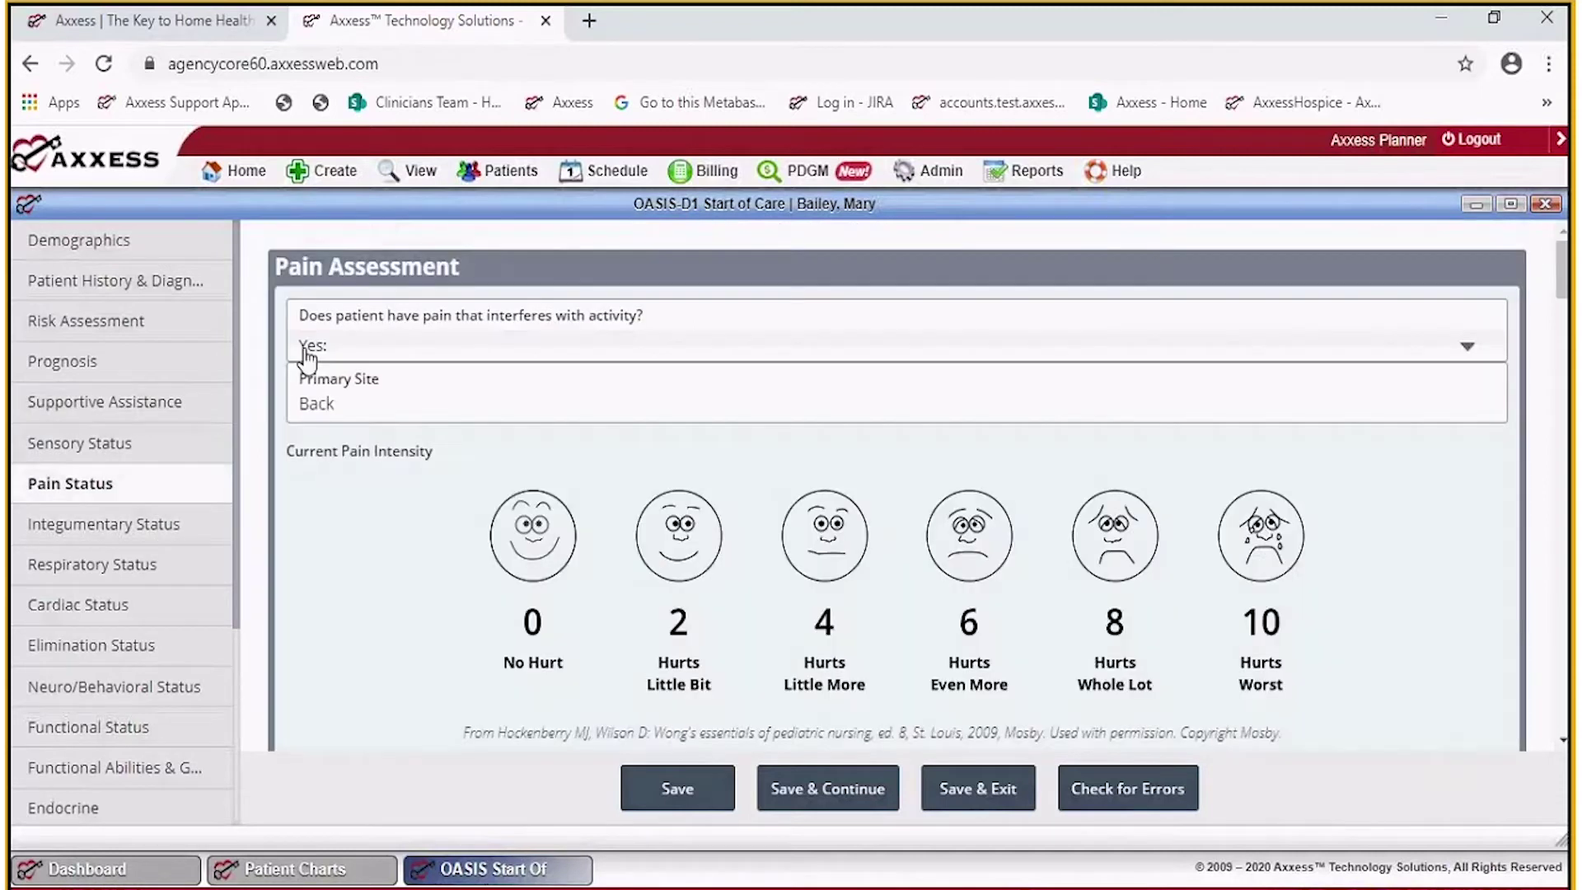
left_click(306, 346)
left_click(346, 531)
left_click(1468, 350)
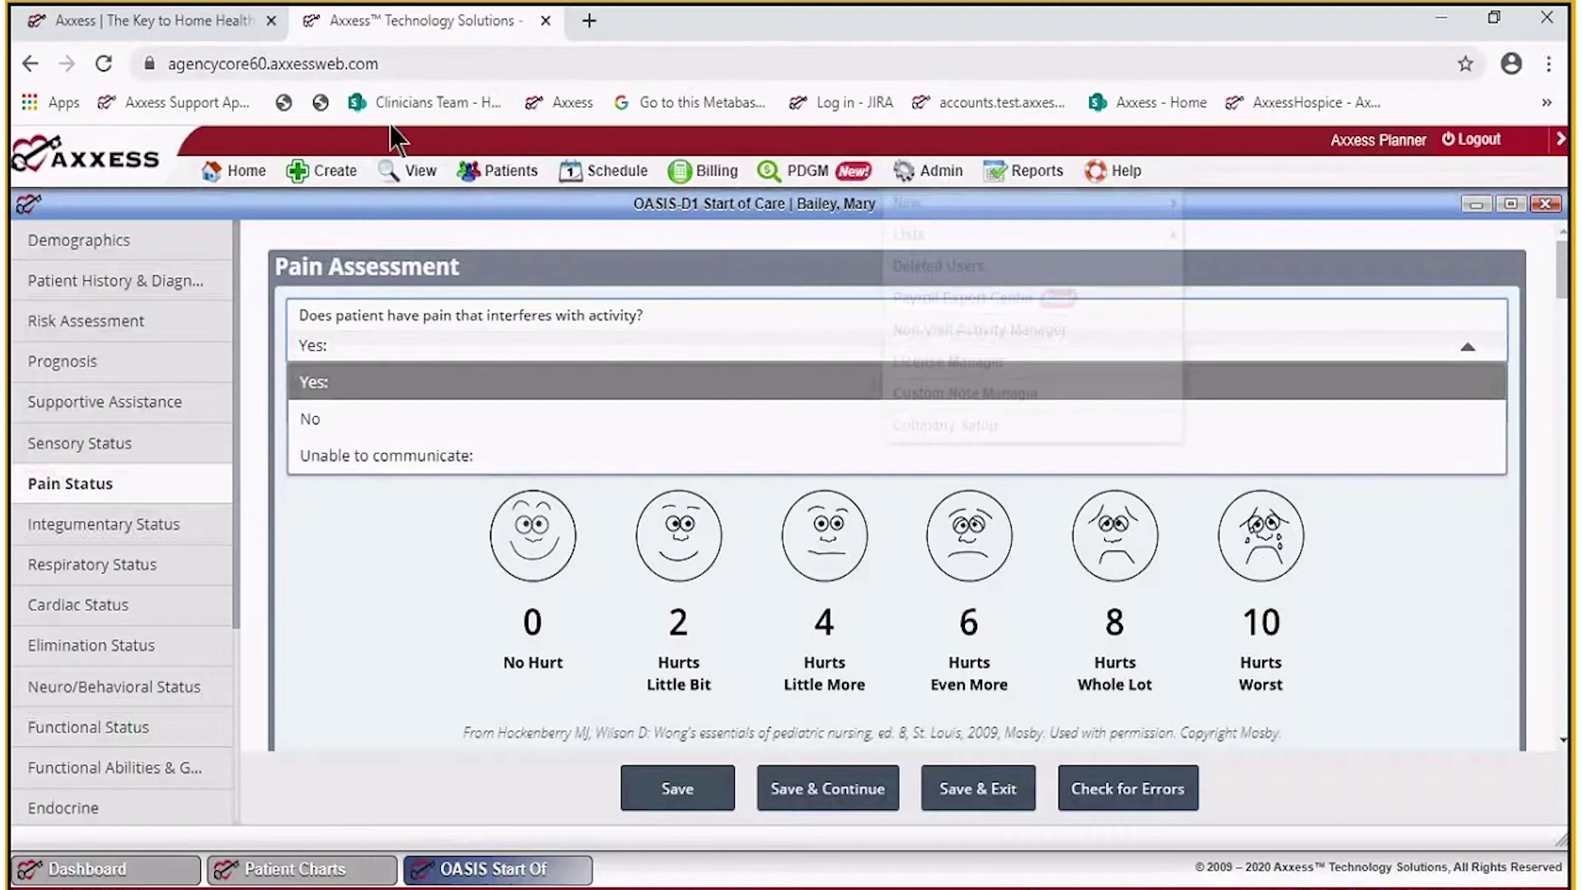
left_click(310, 418)
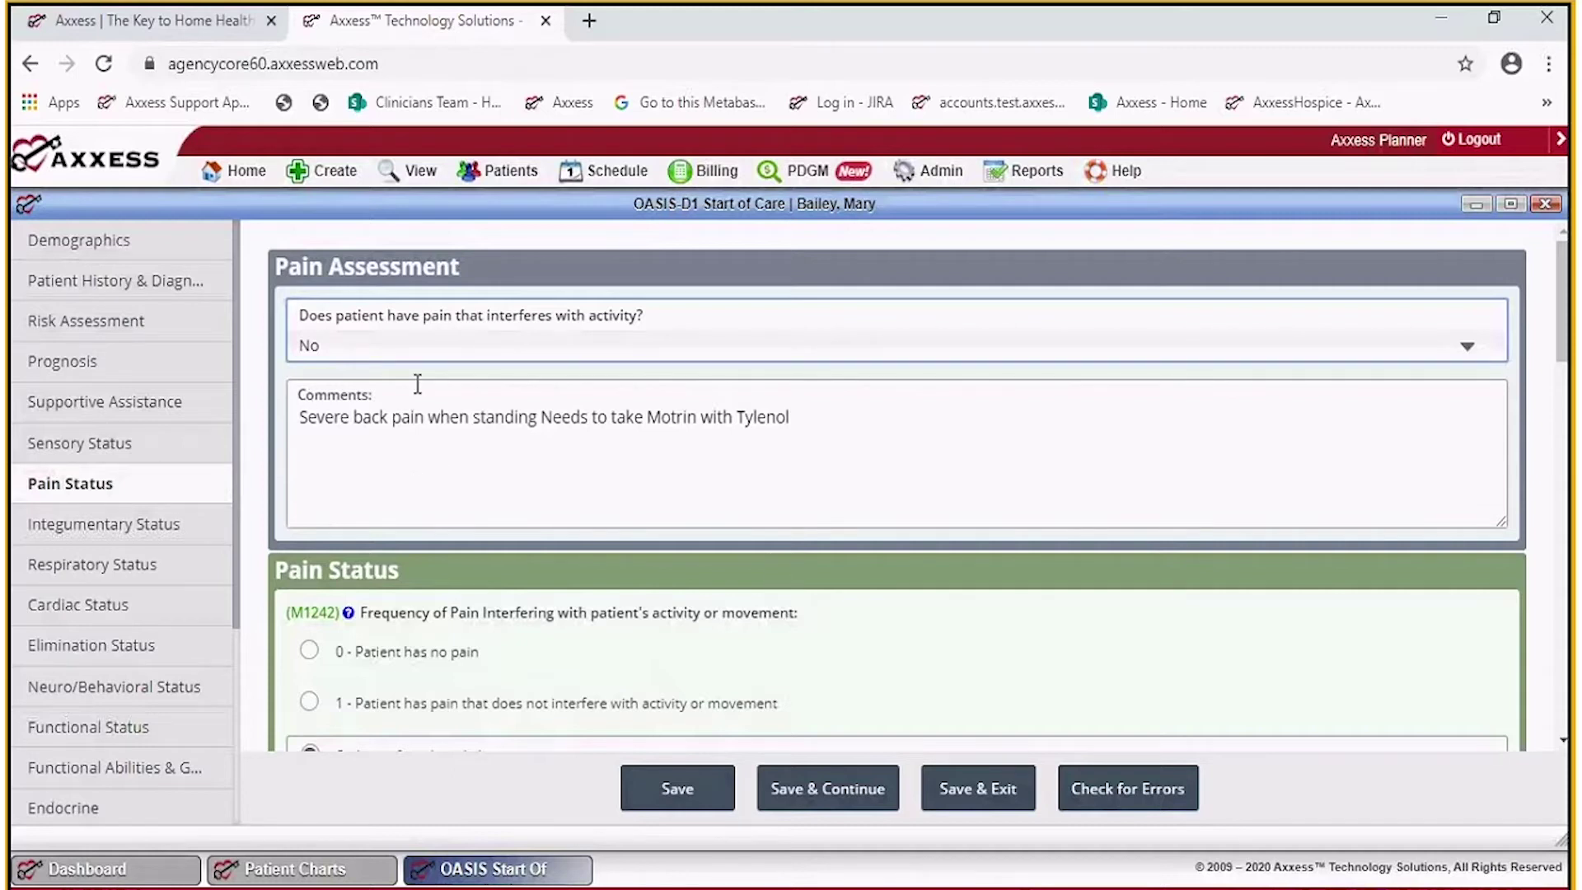
left_click(1468, 354)
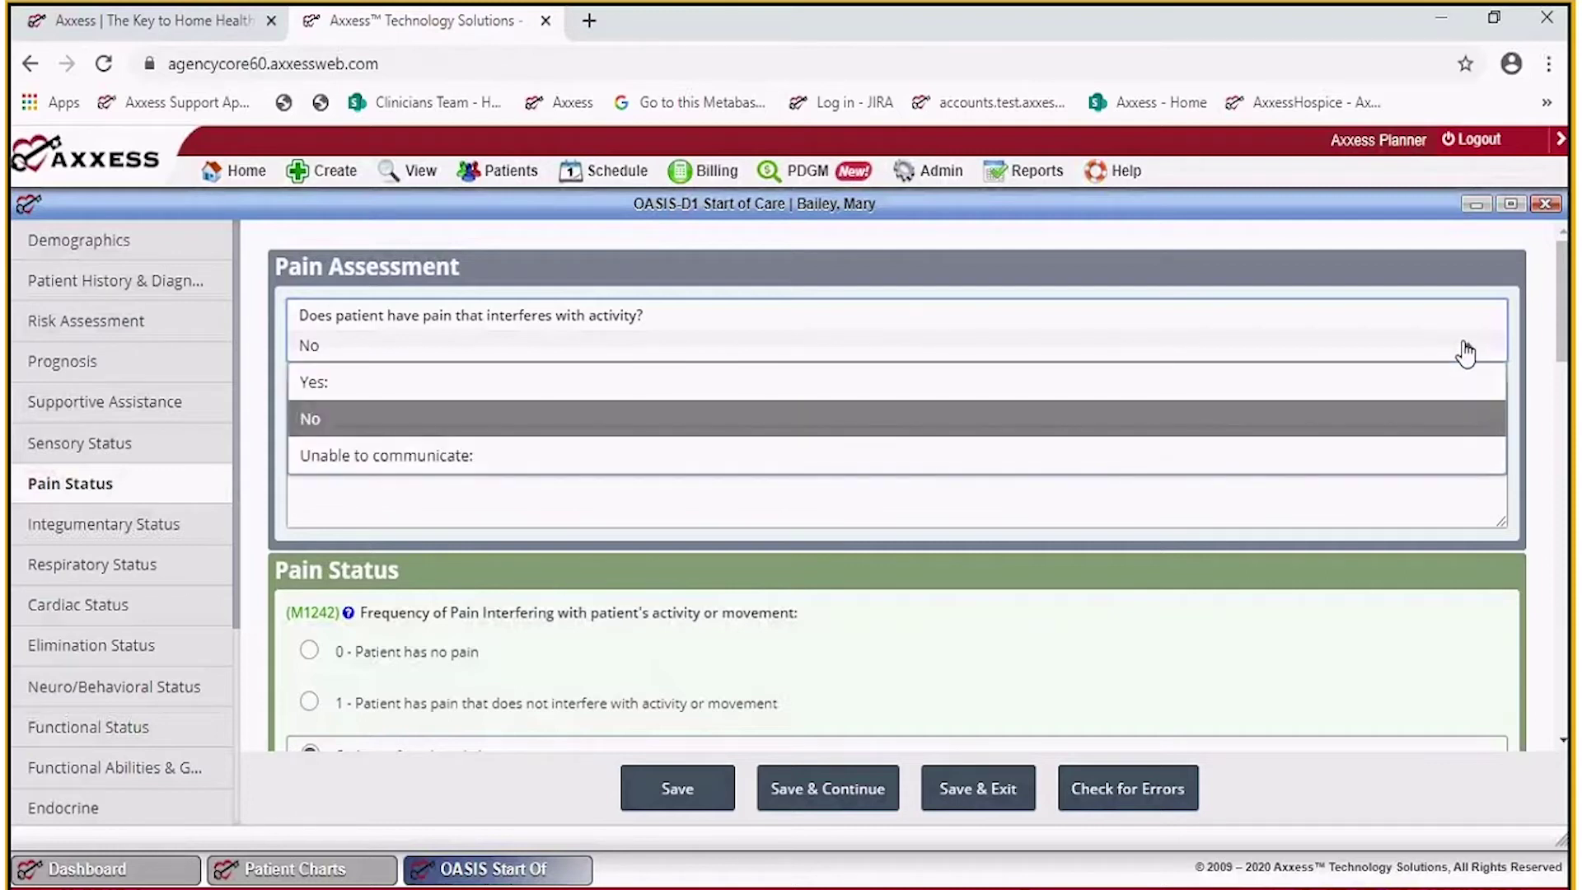
left_click(324, 384)
Examine the pain assessment fields, from primary site and pain intensity through nonverbal cues, relief measures, potential aberrant behavior and comments.
scroll(1036, 543, "down", 1)
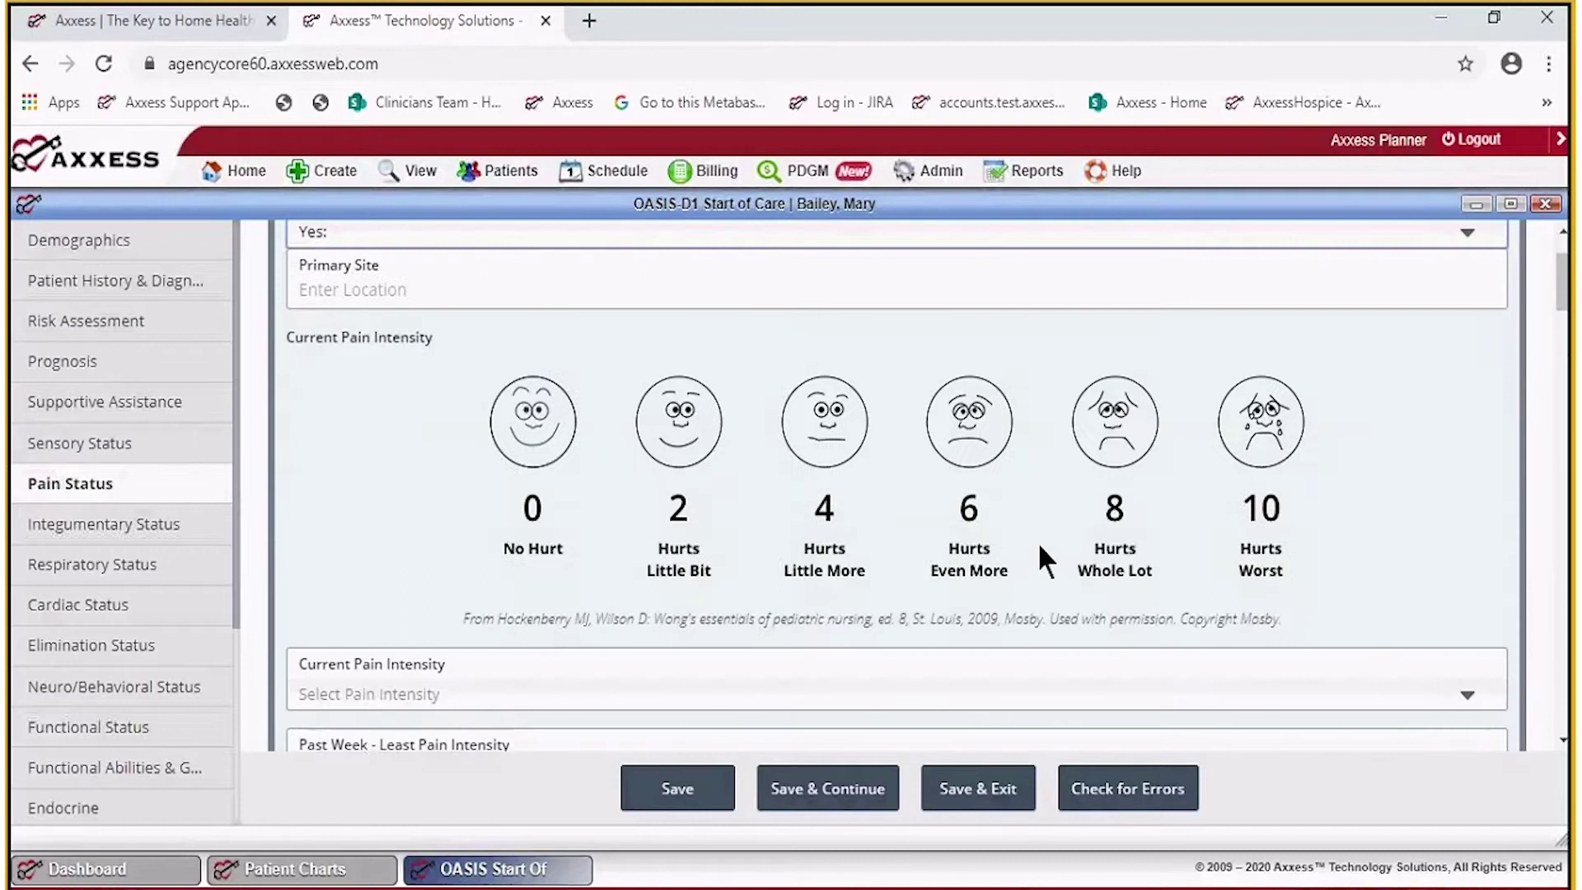
scroll(1037, 542, "down", 5)
scroll(1022, 542, "up", 8)
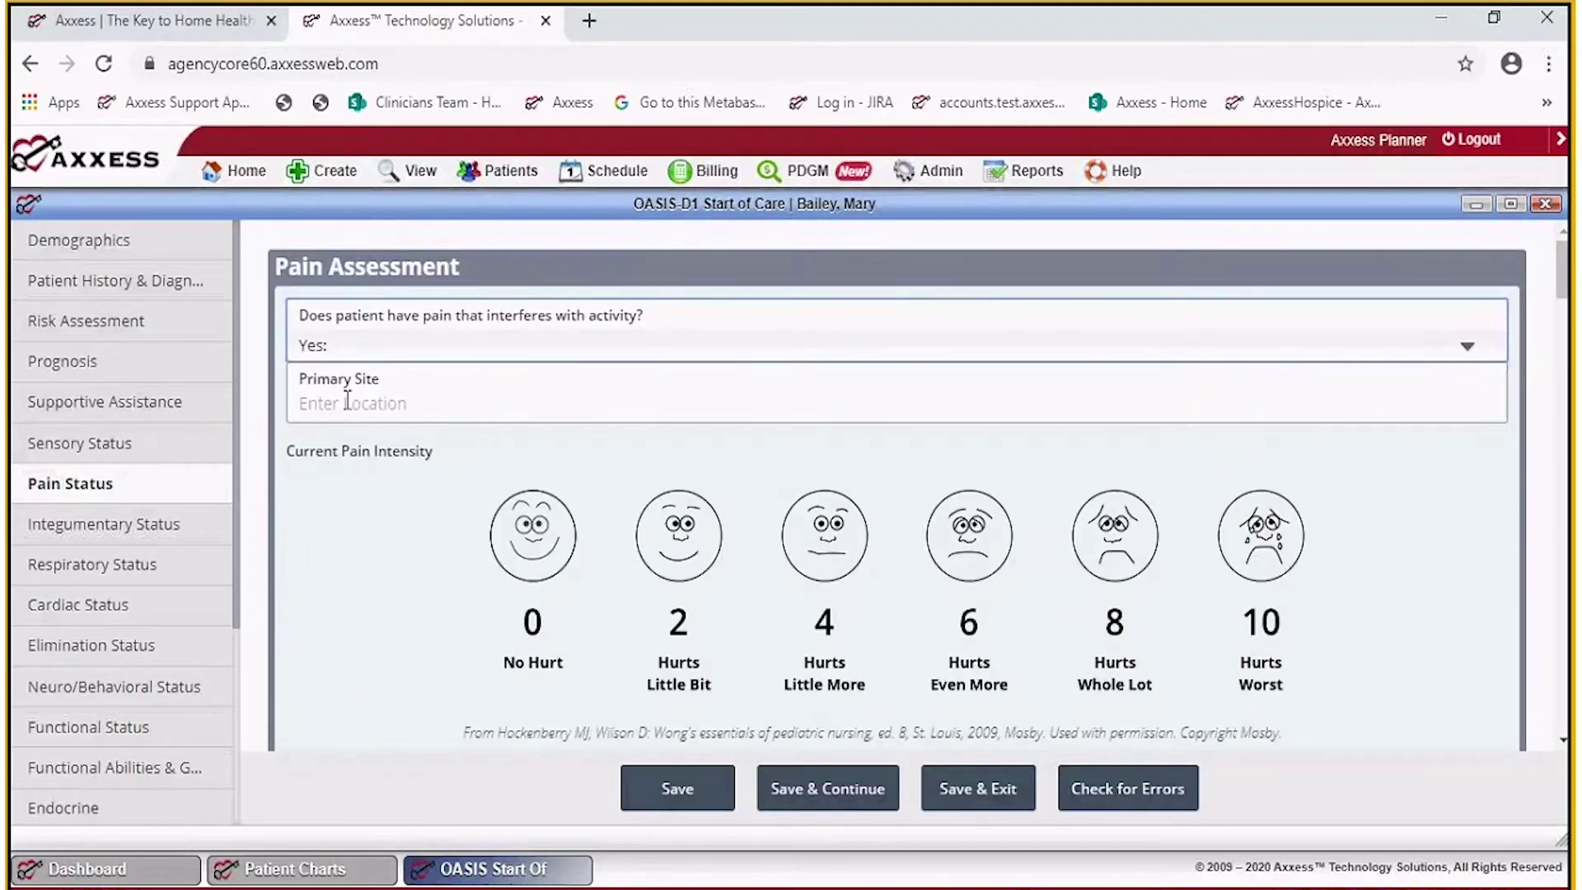
scroll(855, 532, "down", 3)
scroll(856, 533, "down", 9)
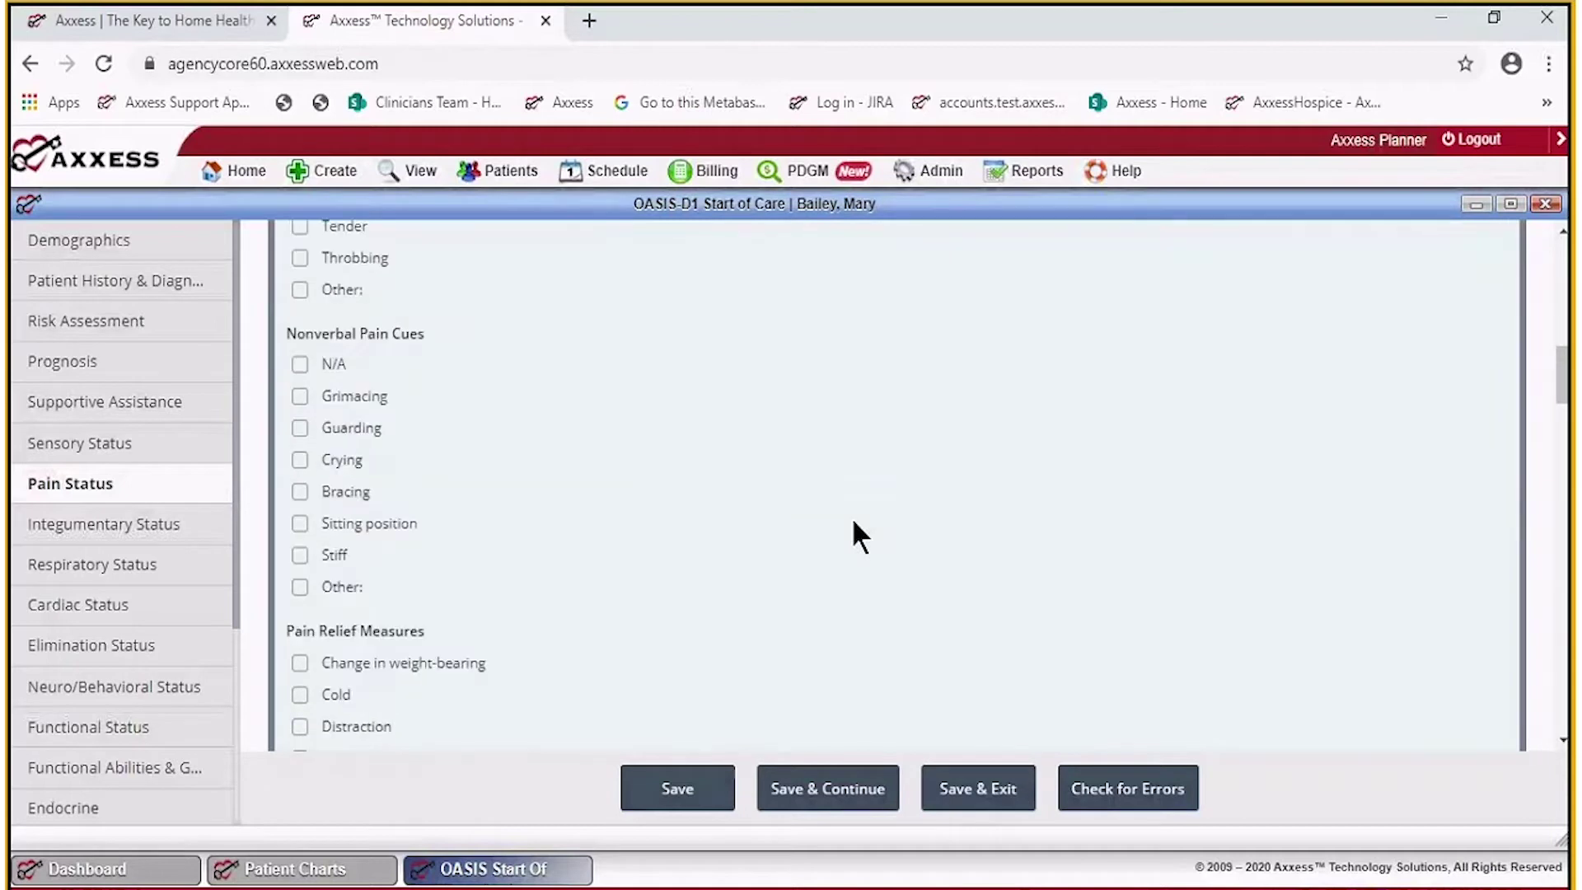
scroll(856, 533, "down", 6)
scroll(856, 532, "down", 6)
scroll(853, 523, "down", 3)
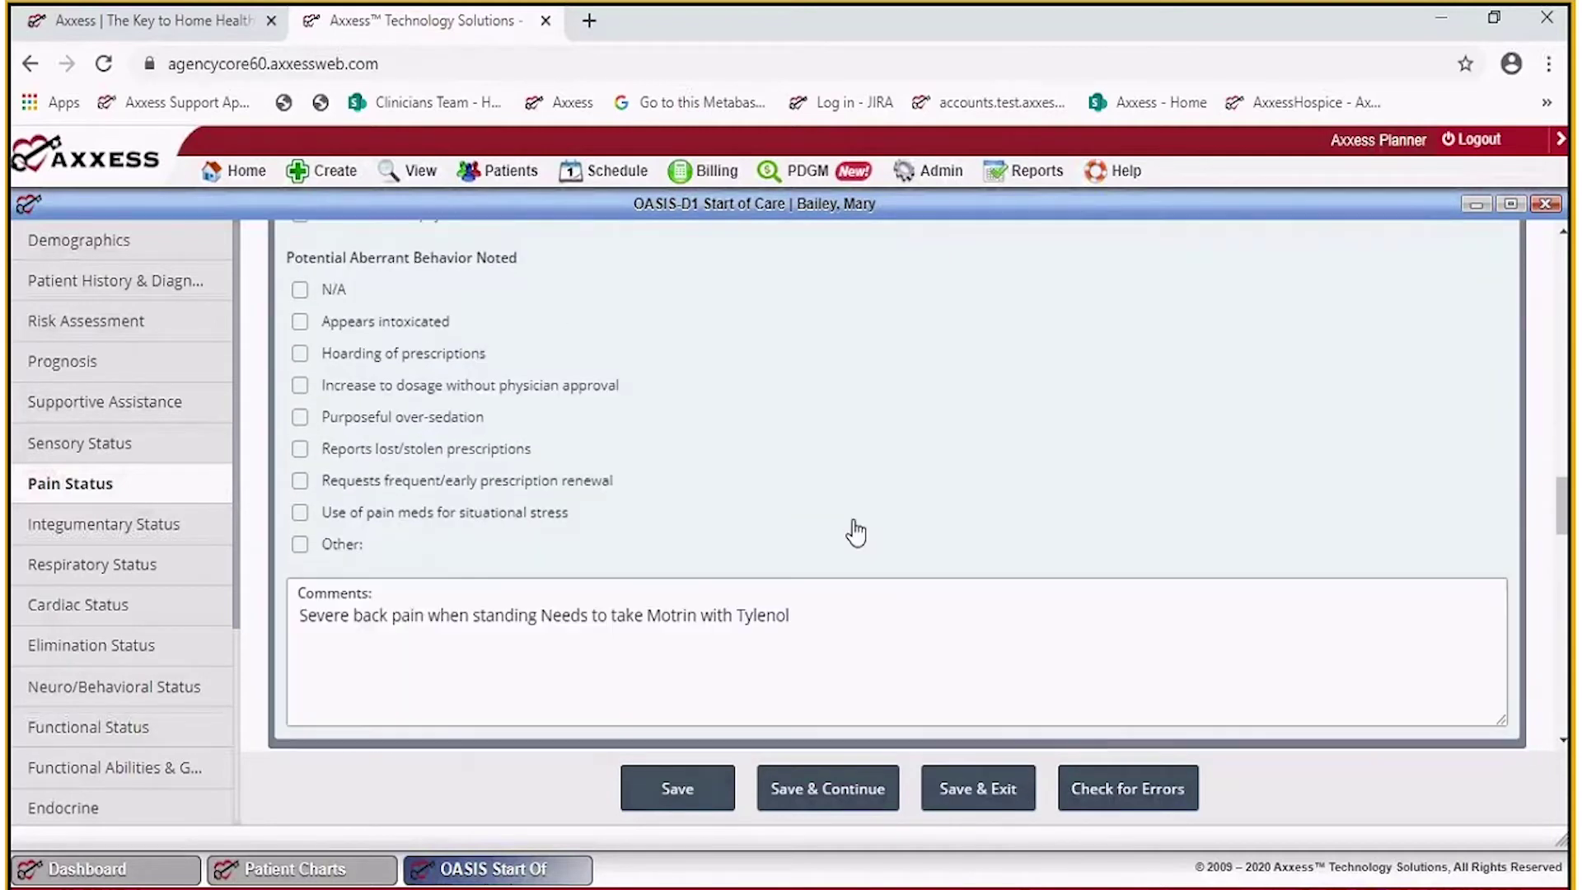
scroll(855, 532, "up", 20)
left_click(540, 379)
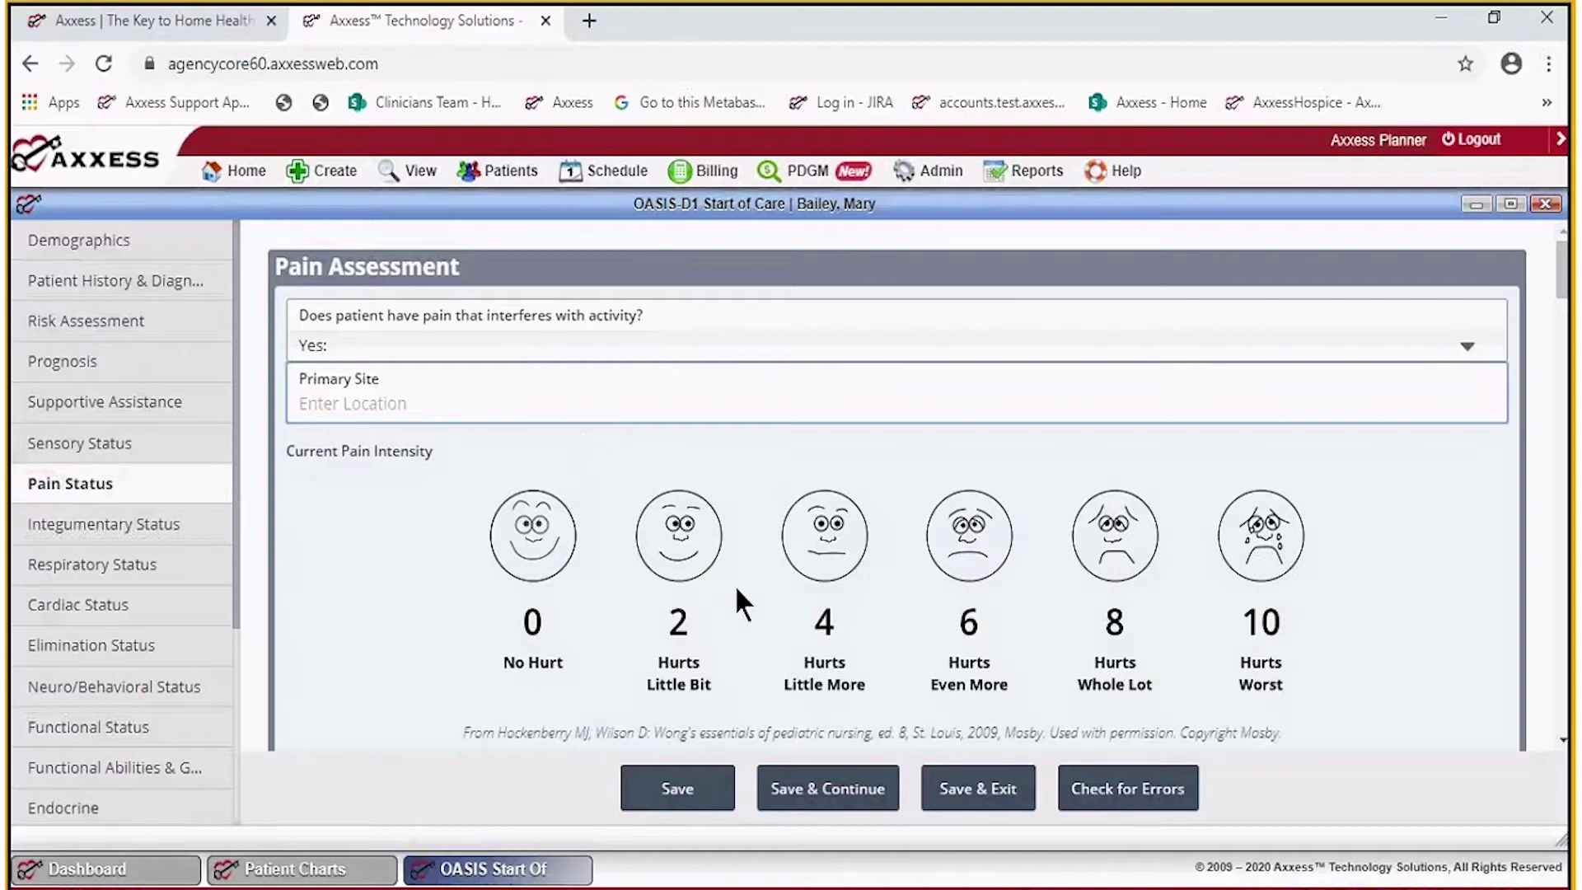
scroll(745, 557, "down", 10)
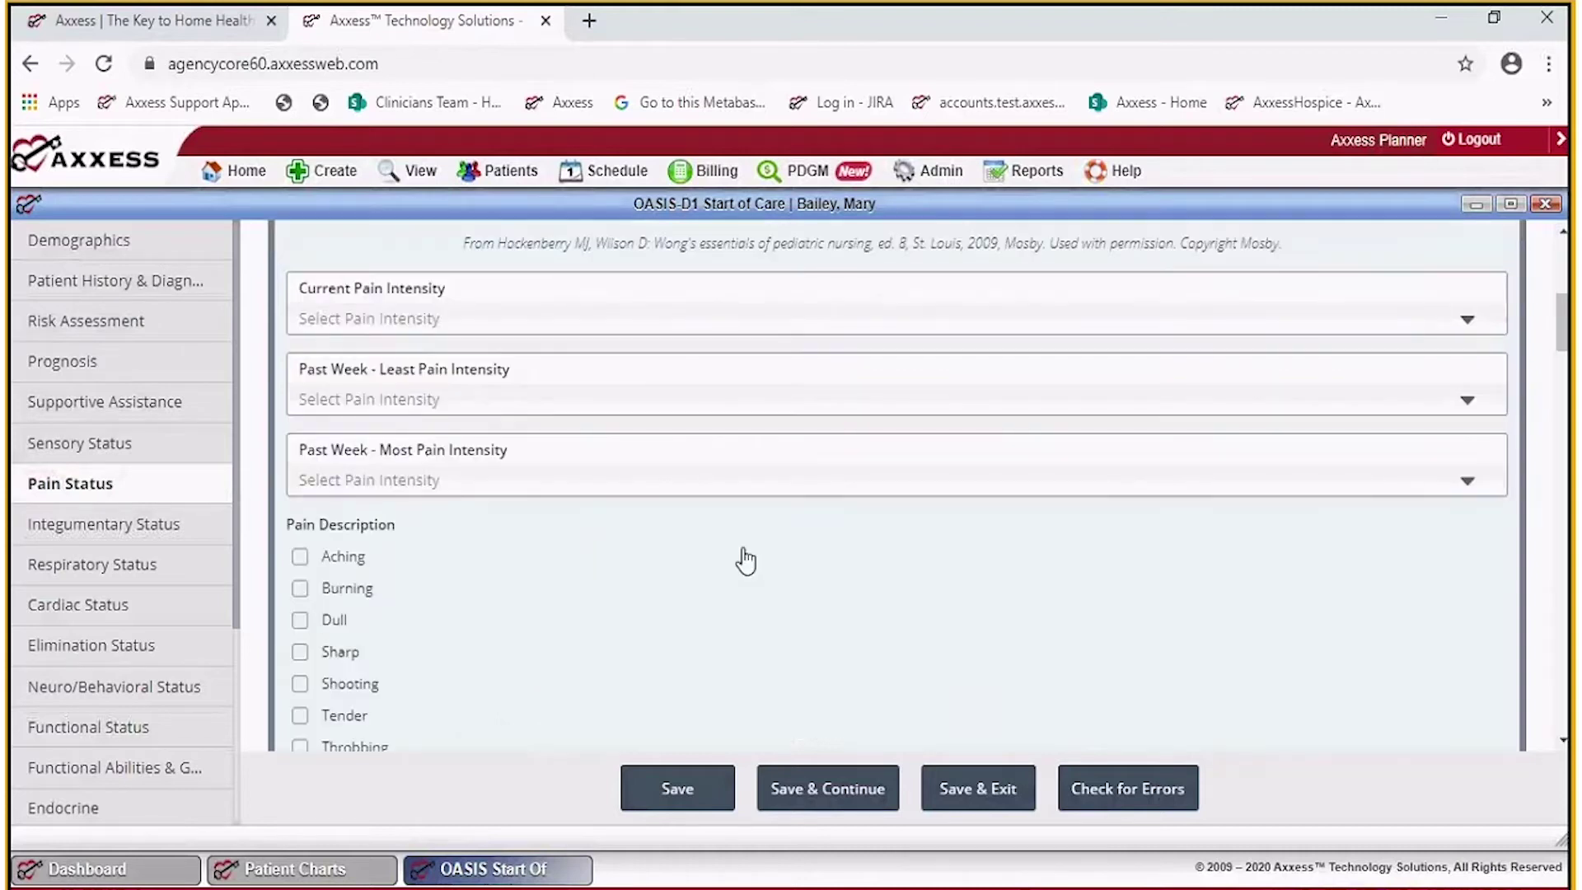
scroll(740, 561, "down", 8)
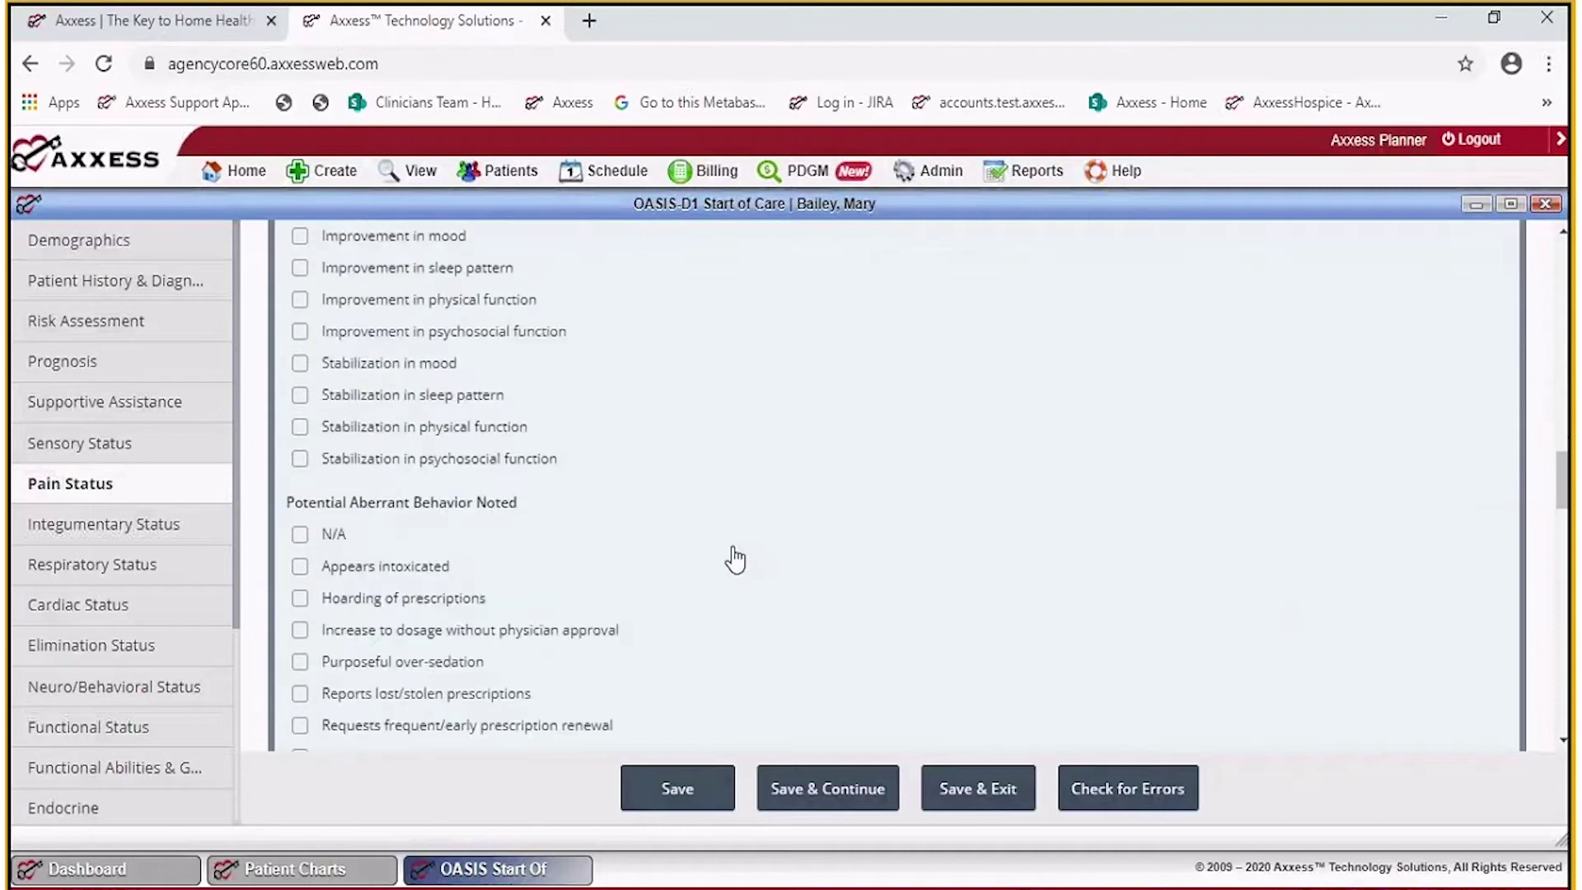
scroll(736, 561, "up", 15)
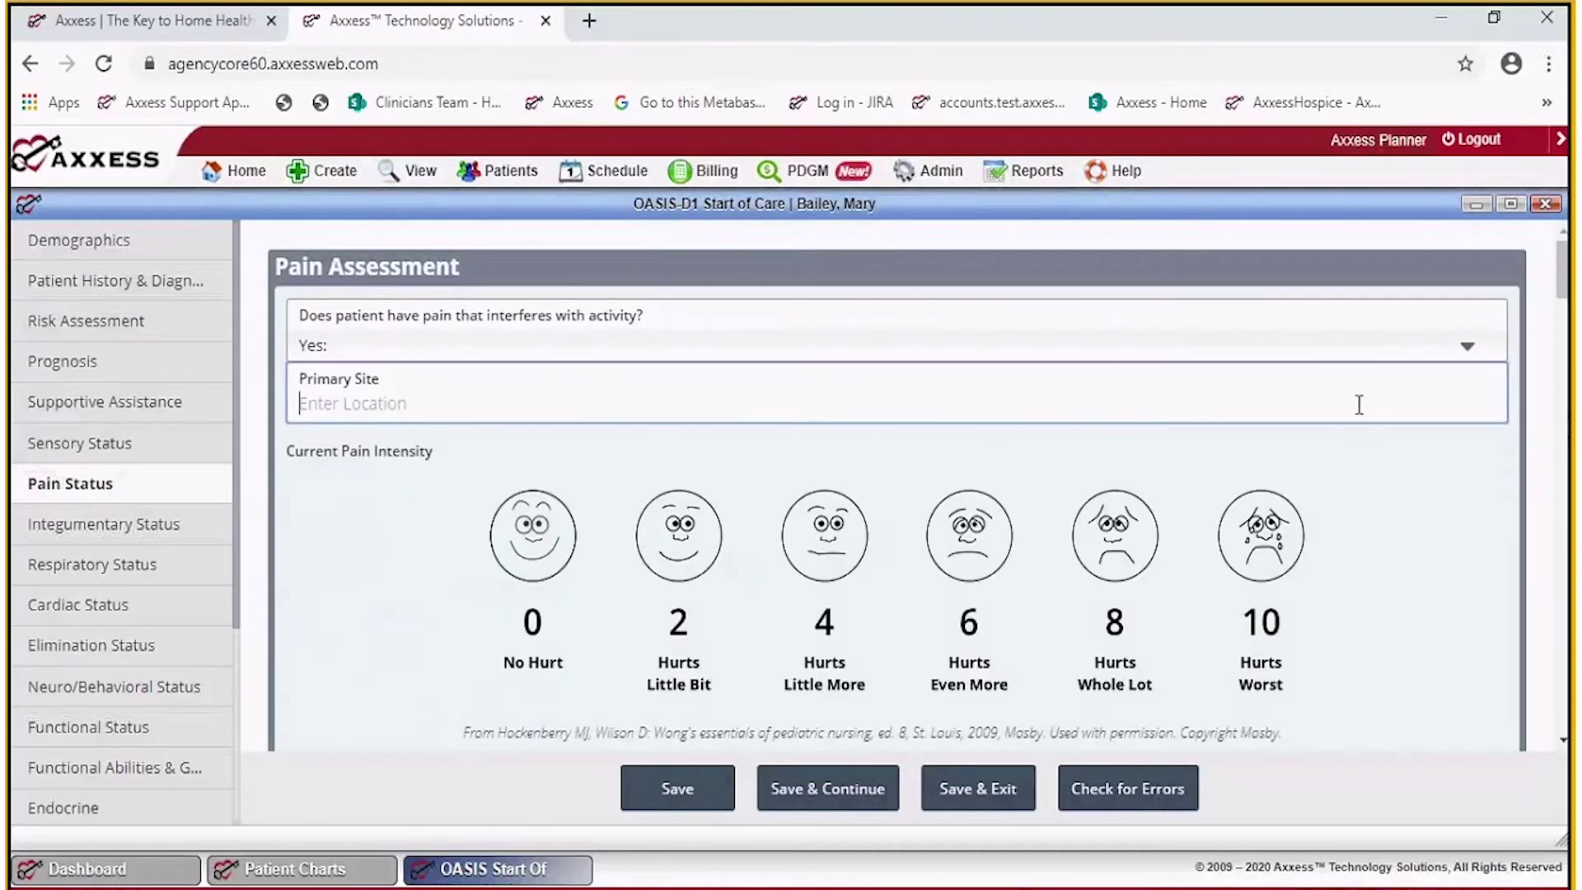
Set the answer on pain interfering with activity to No and check the M1242 pain frequency, pain interventions and goals.
left_click(1465, 347)
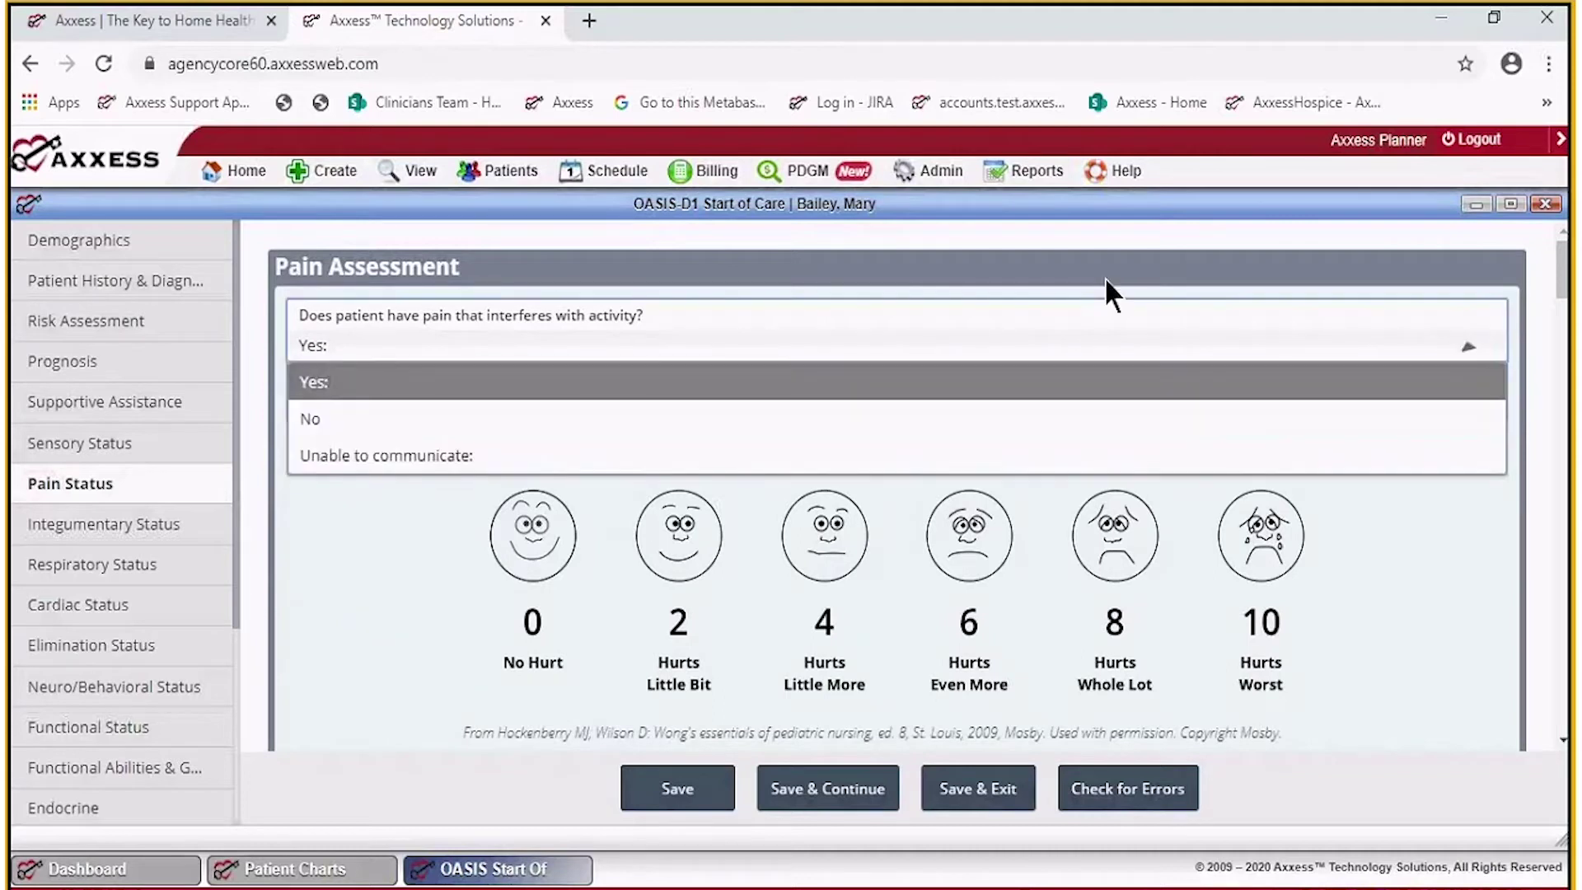
left_click(346, 429)
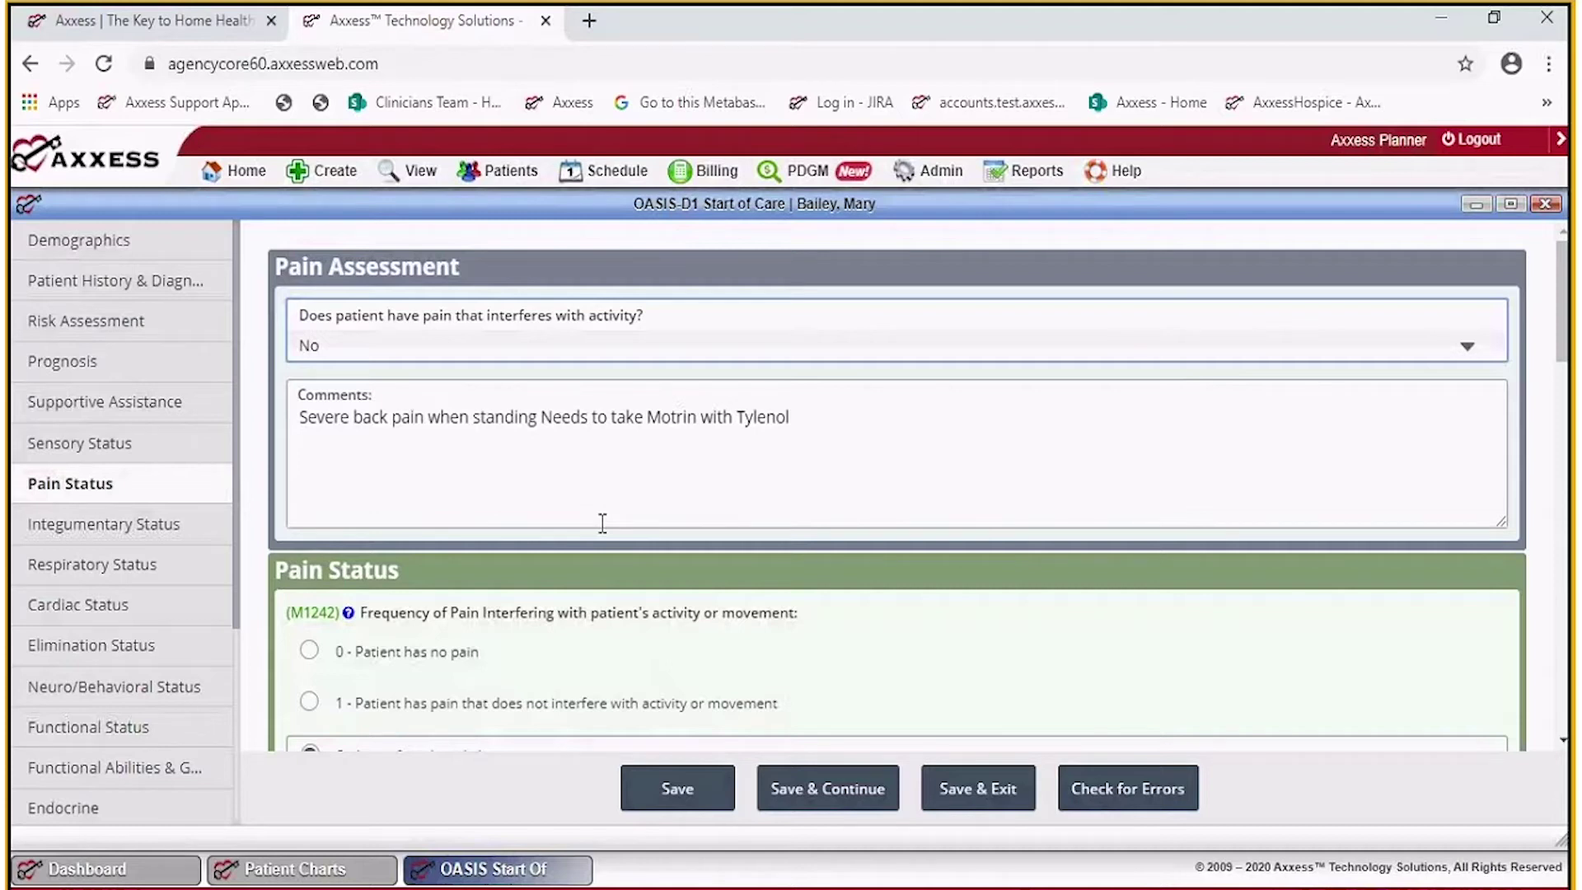
scroll(556, 569, "down", 3)
left_click(555, 572)
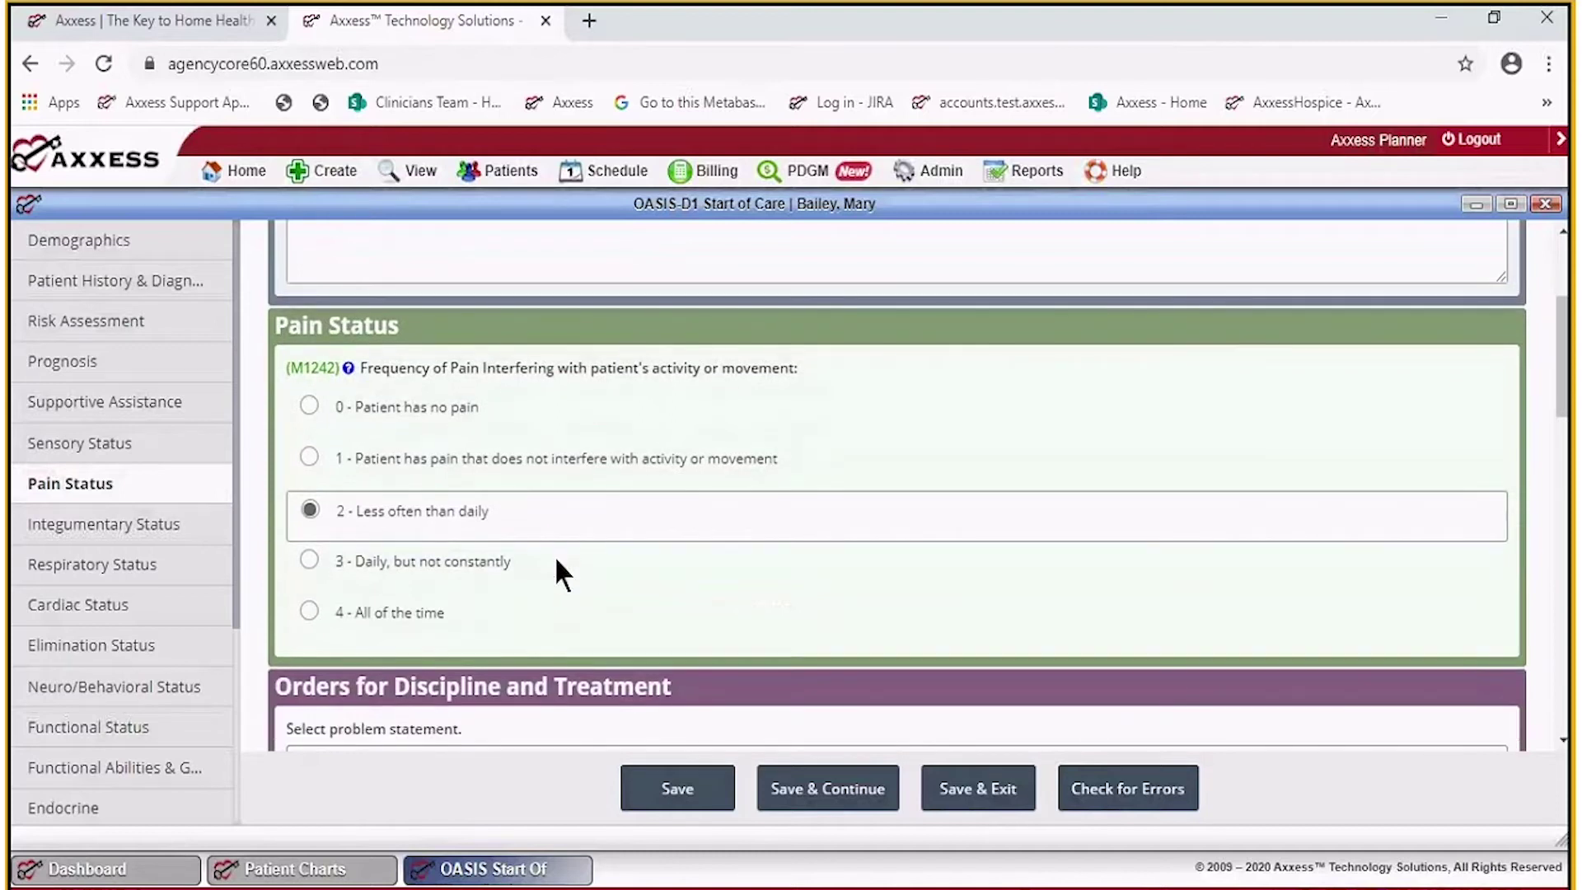
scroll(554, 569, "down", 5)
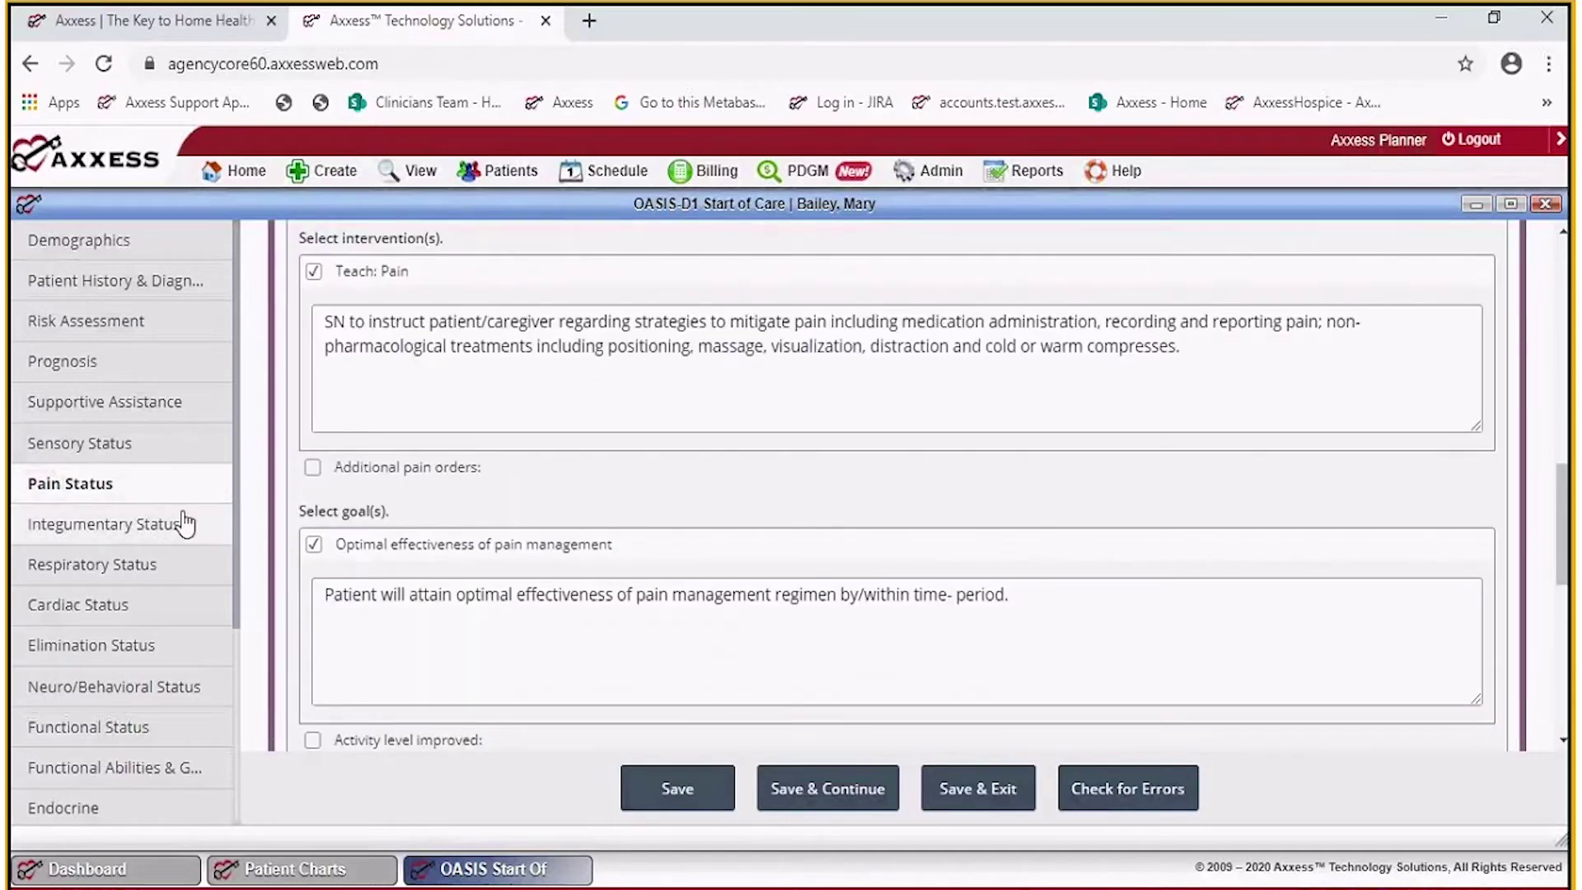
Open the Integumentary Status section and select 2. Very Limited for Sensory Perception on the Braden Scale.
left_click(184, 523)
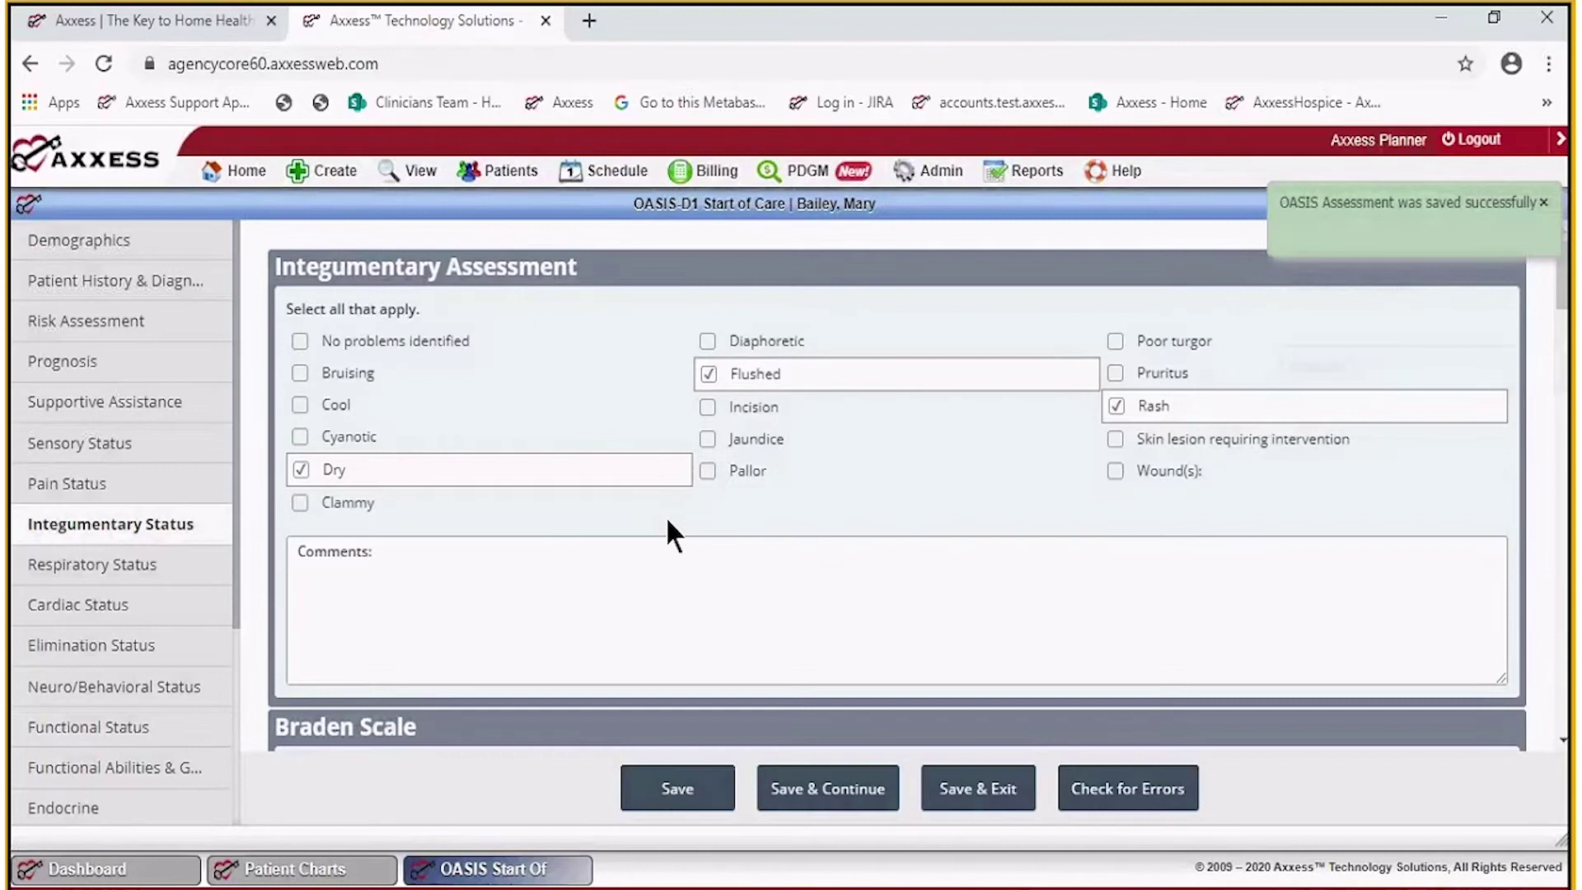
scroll(665, 516, "down", 6)
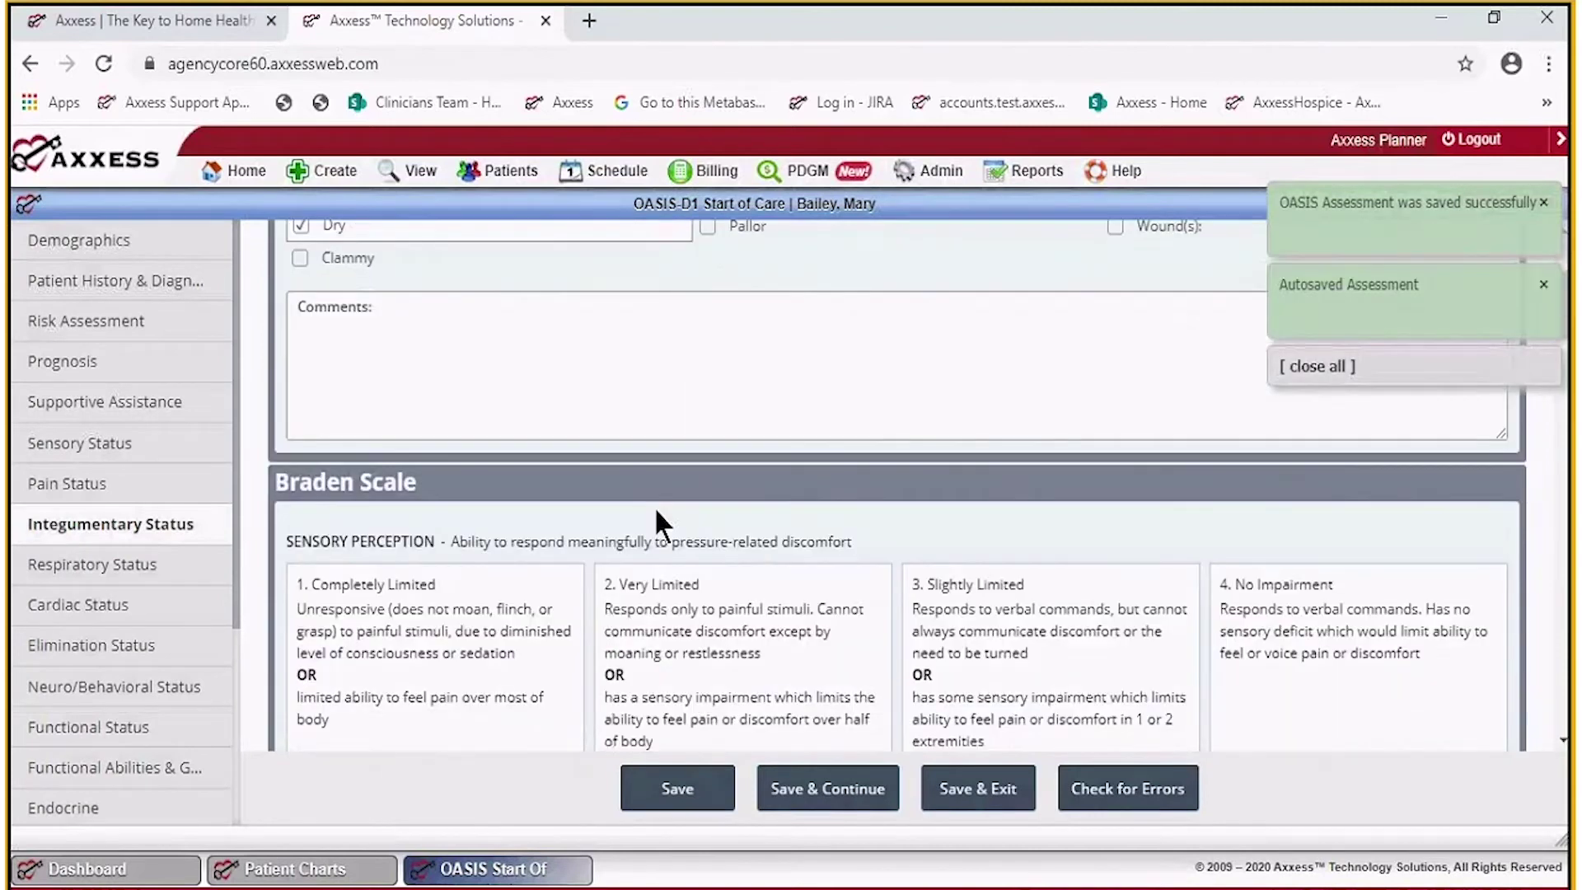
scroll(651, 507, "down", 3)
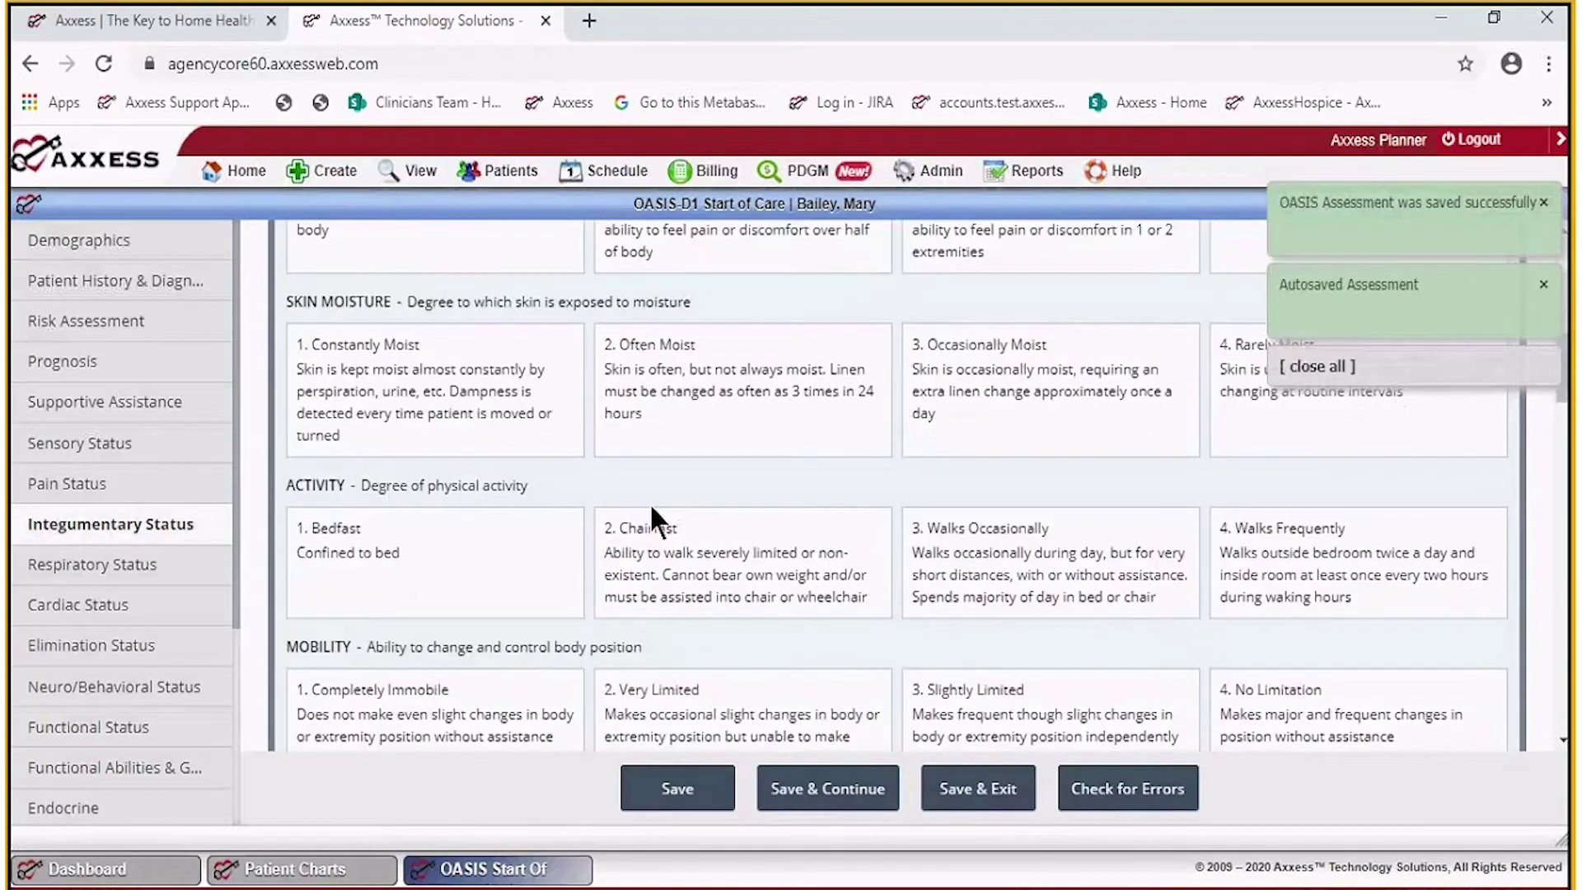
scroll(651, 507, "up", 3)
left_click(653, 515)
scroll(654, 515, "down", 1)
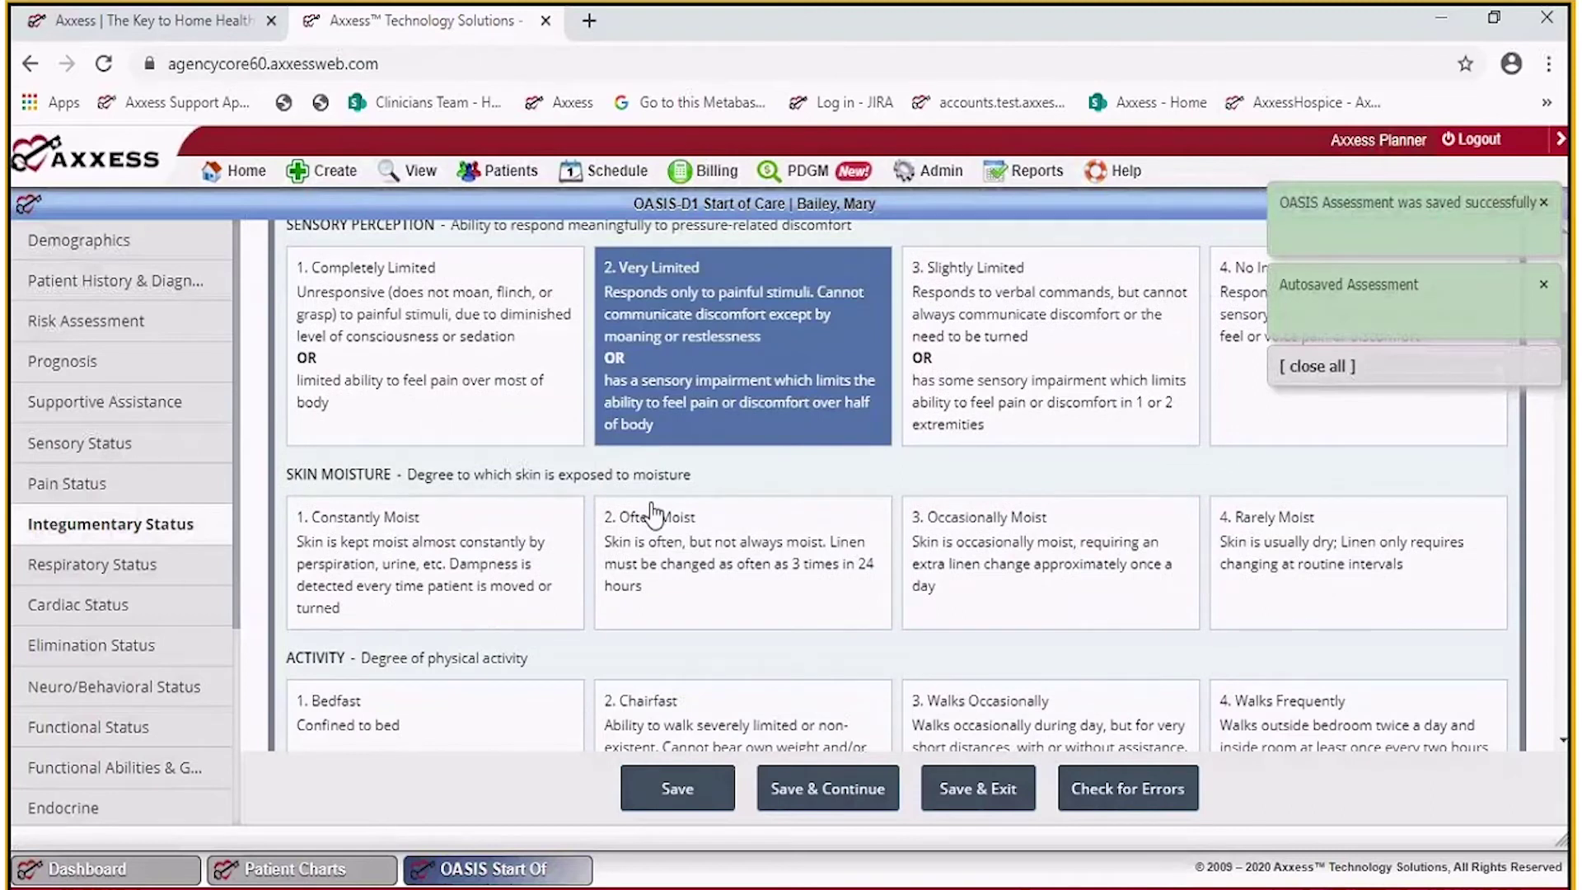
Review the pressure ulcer, stasis ulcer and other wounds answers, and open the Wound Care Flowsheet.
scroll(653, 515, "down", 8)
scroll(654, 515, "down", 7)
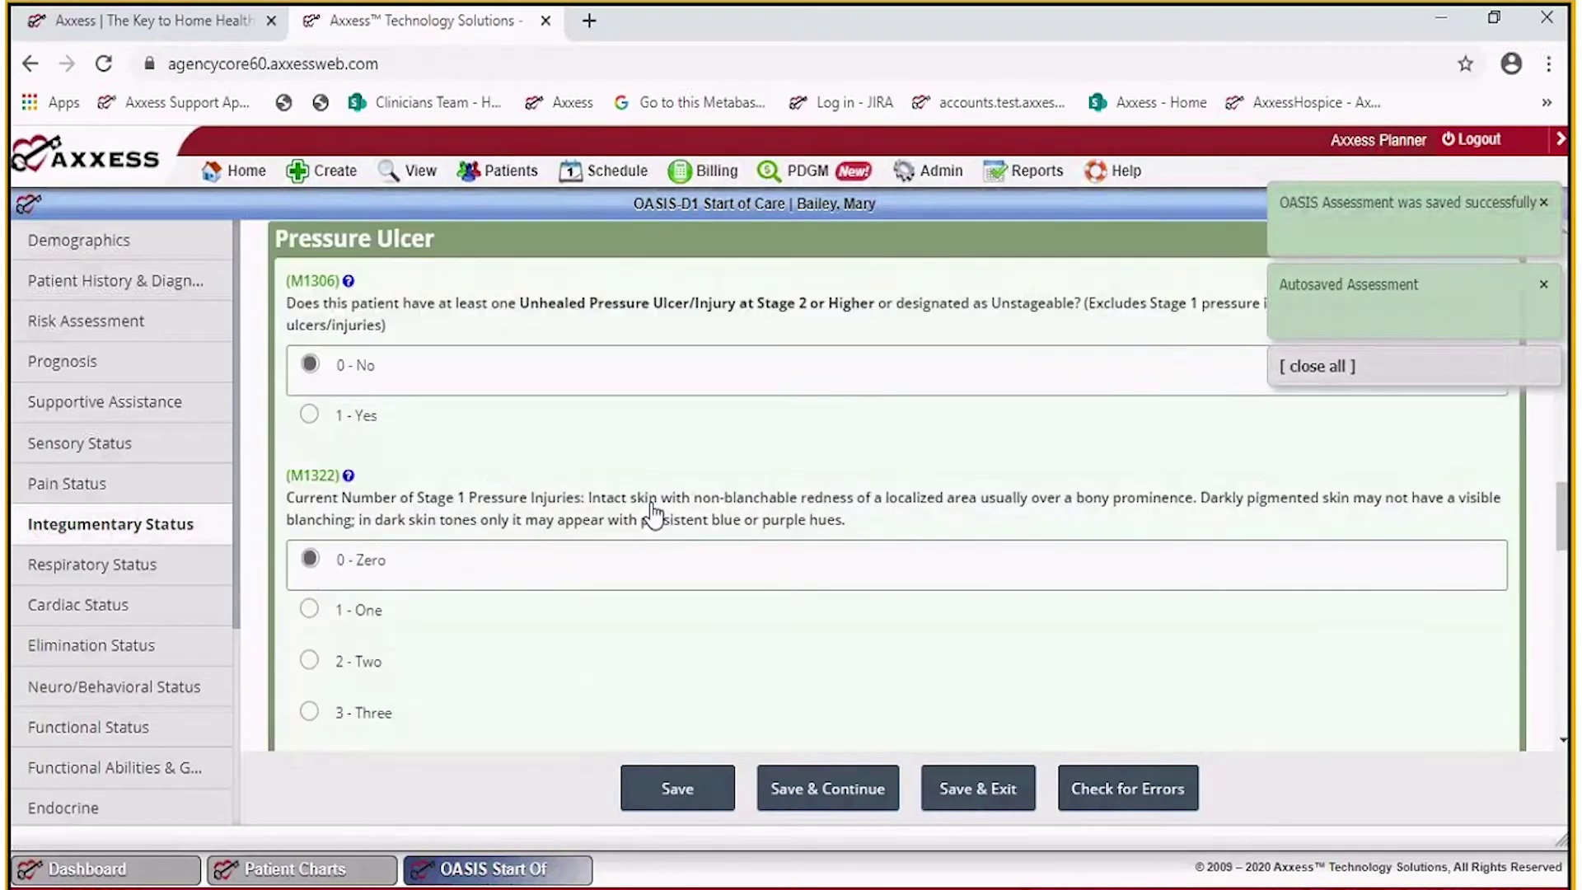
scroll(651, 505, "up", 2)
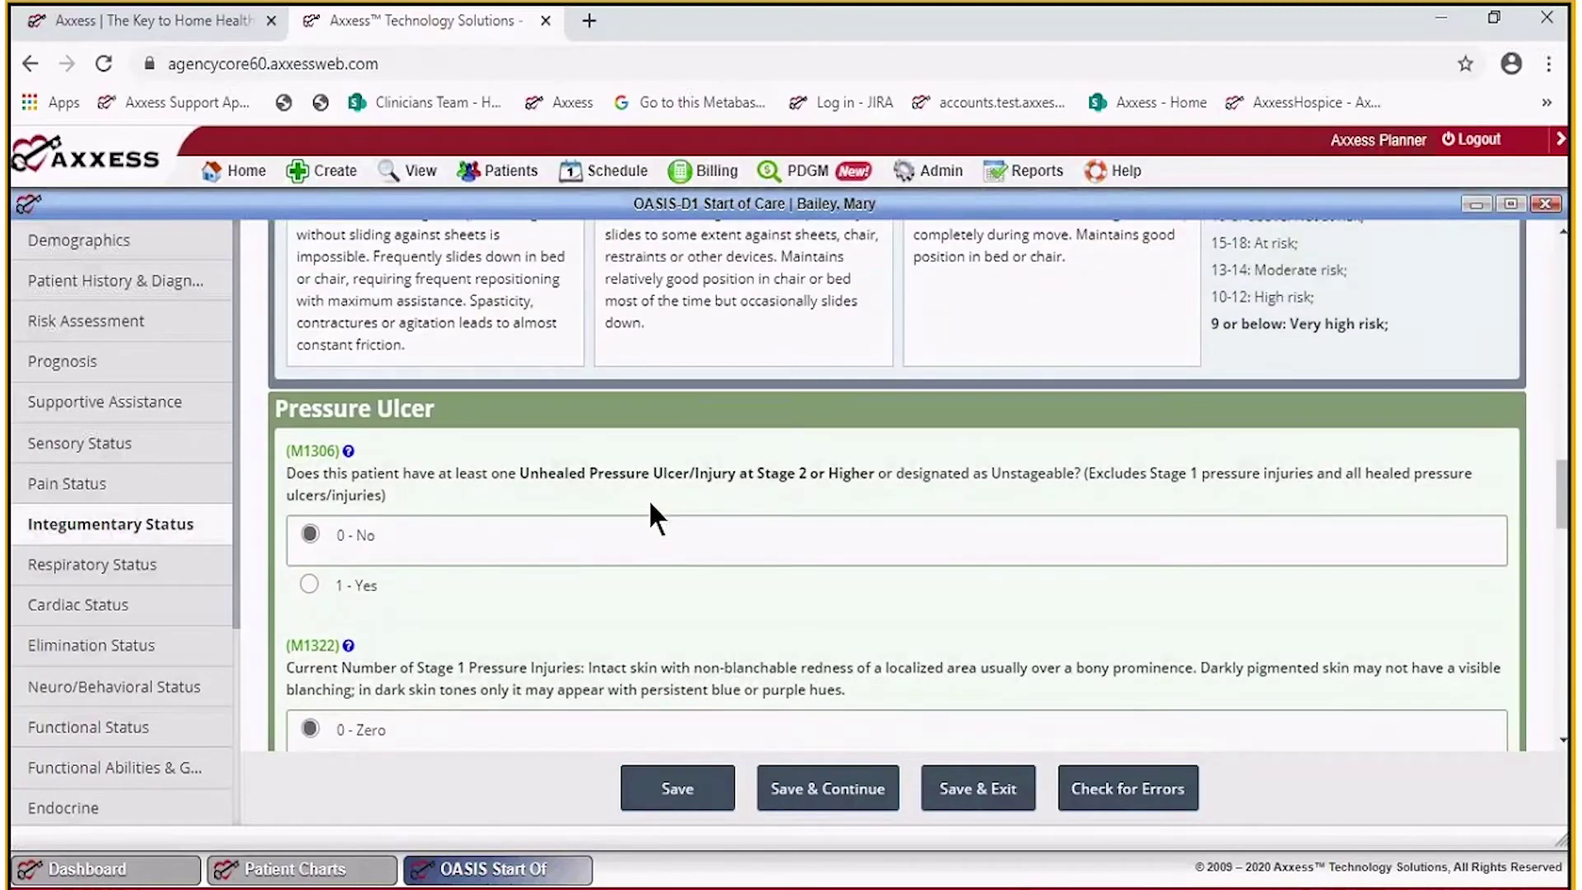
scroll(651, 516, "down", 10)
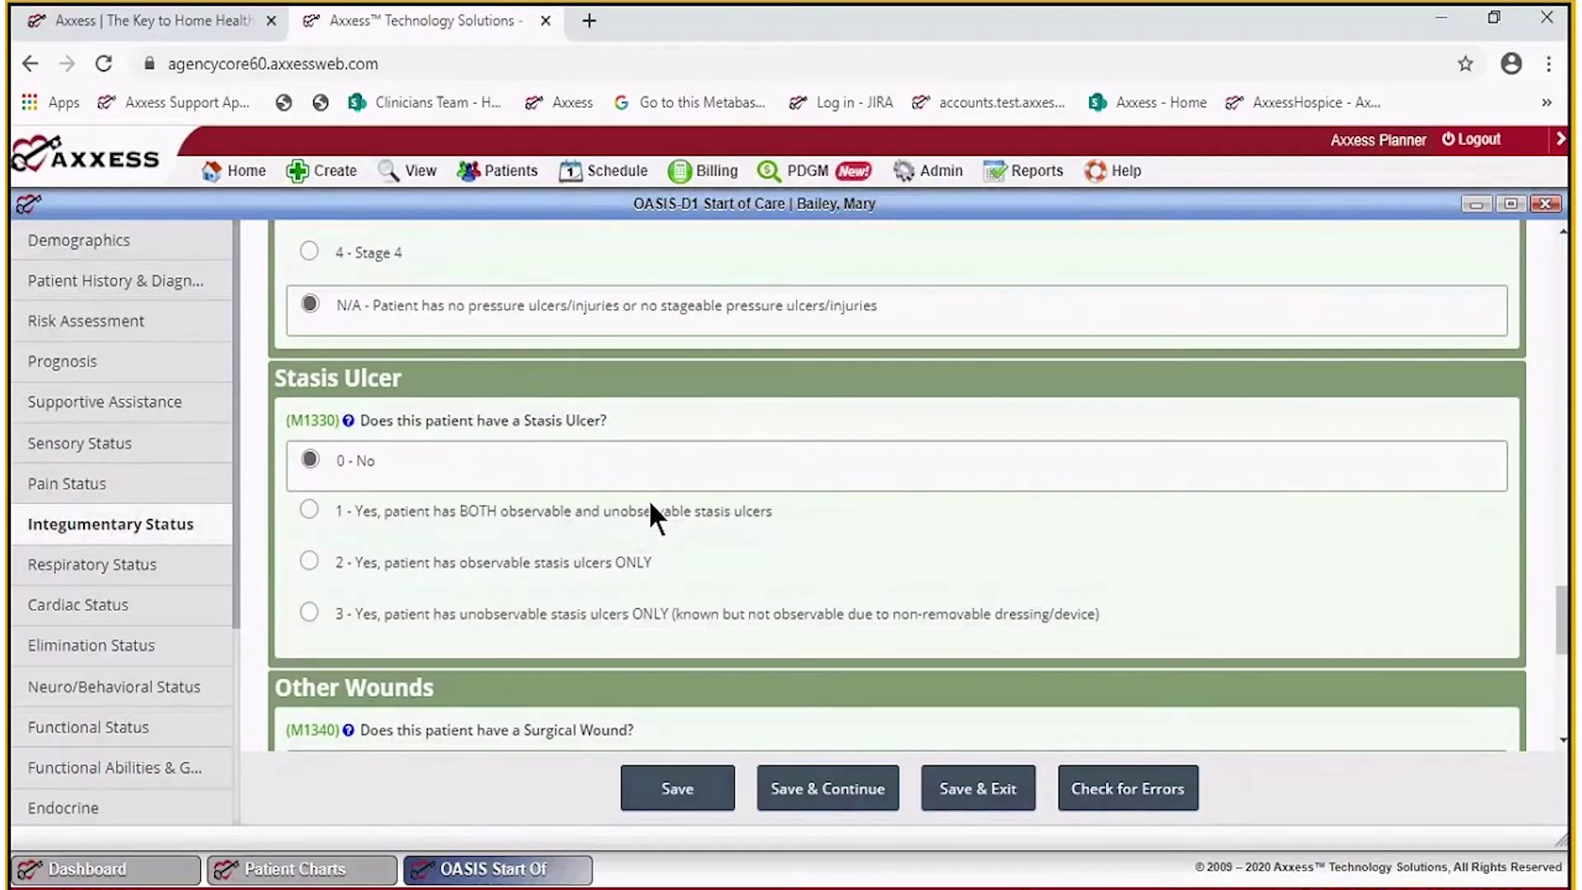
scroll(648, 498, "down", 6)
left_click(339, 511)
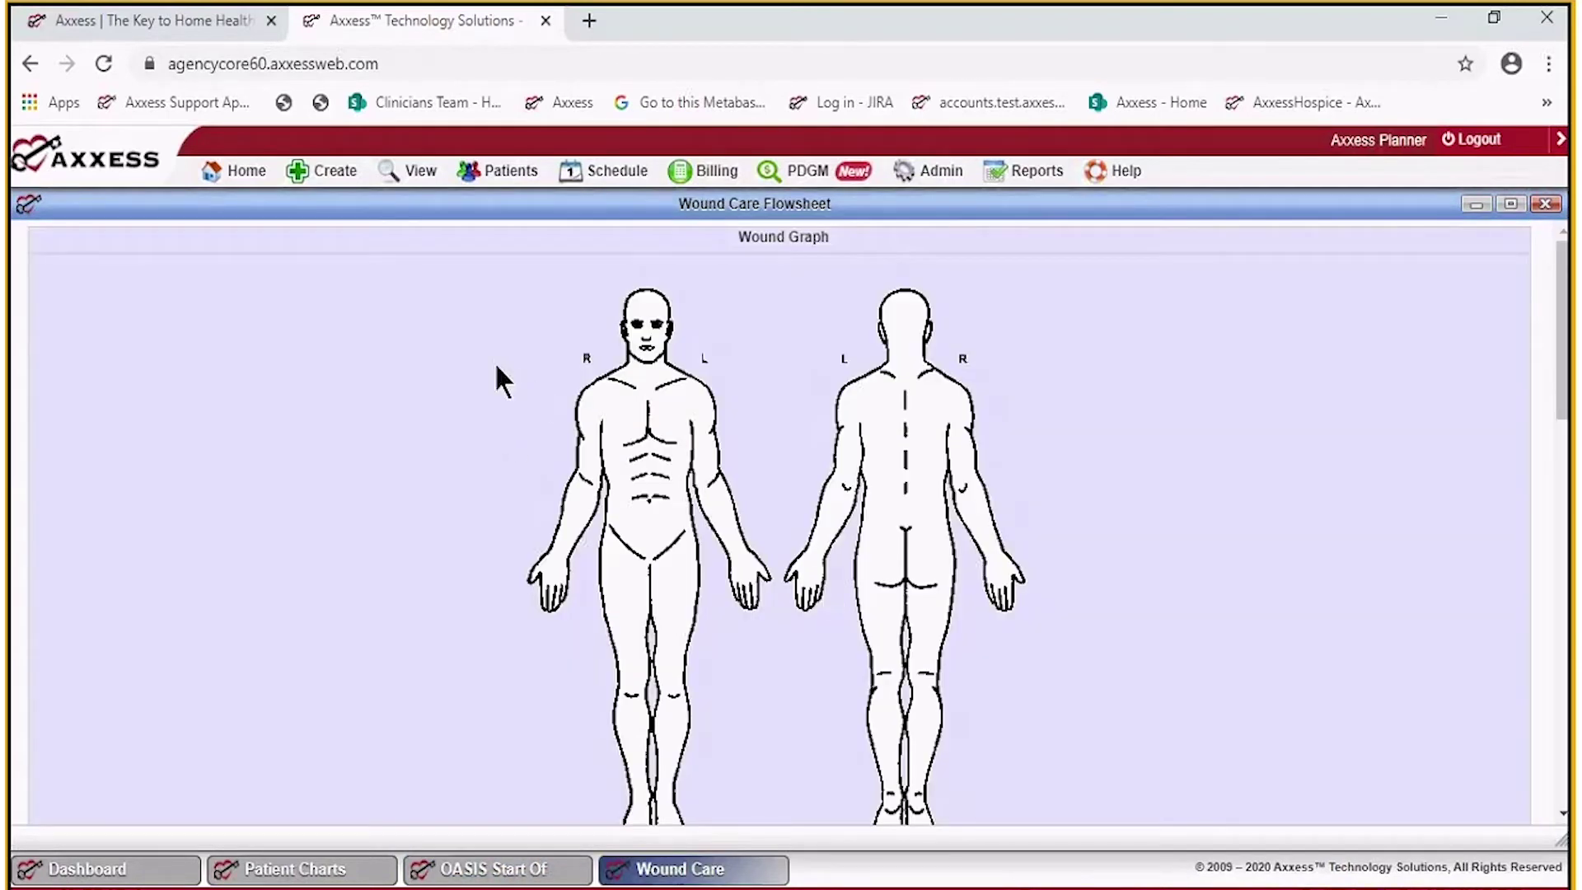
Examine the wound graph and the entry fields for each wound, and check the file upload option for Wound One.
scroll(498, 370, "down", 3)
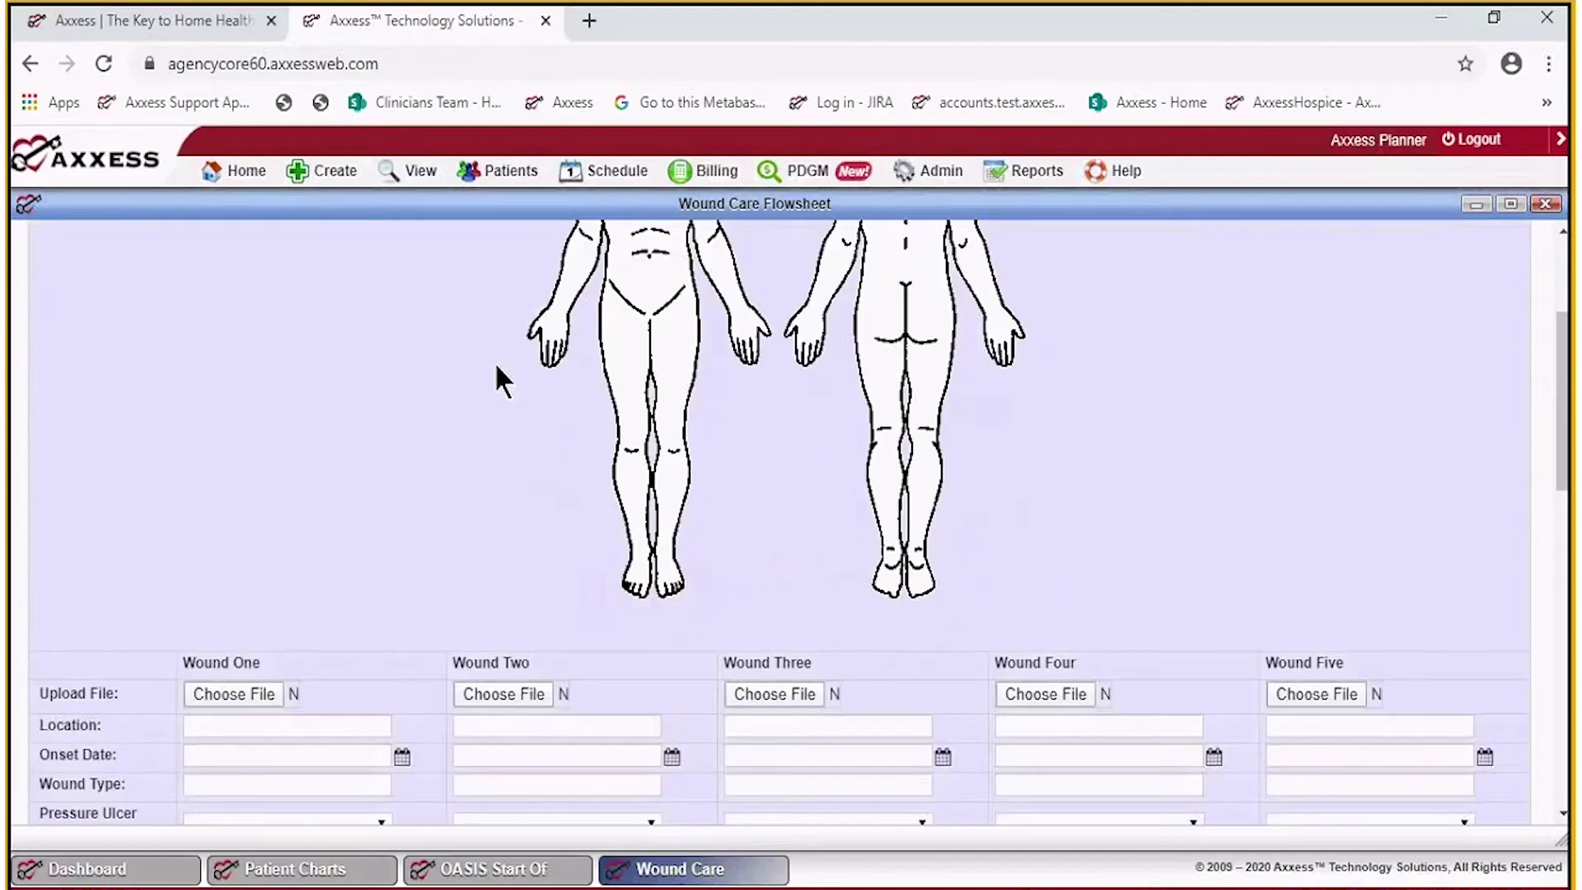
scroll(498, 375, "down", 3)
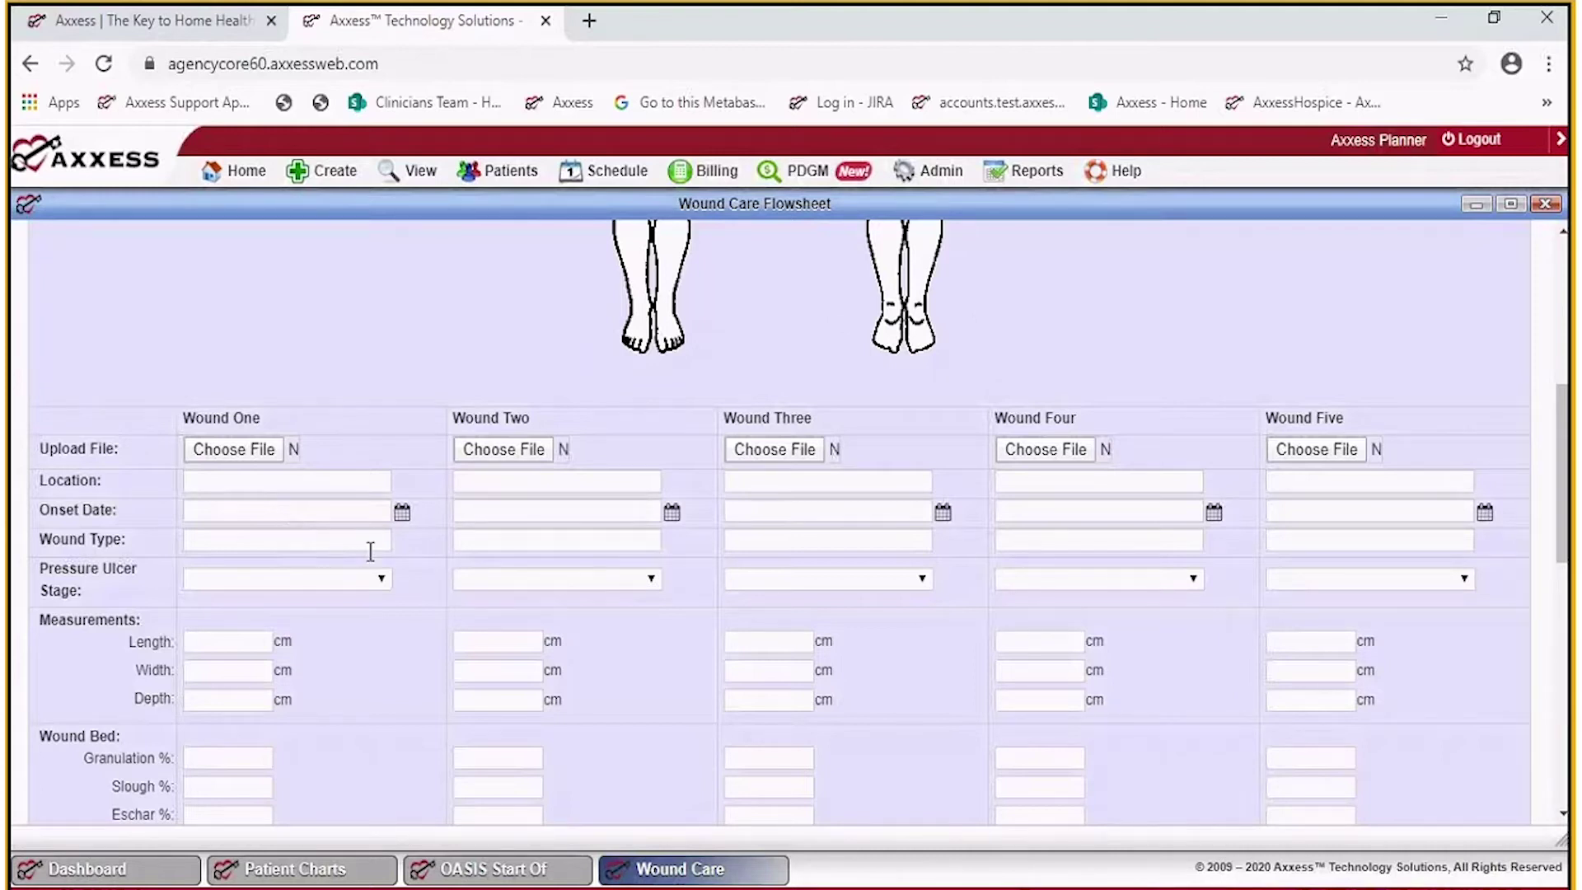
scroll(371, 552, "down", 1)
scroll(370, 552, "down", 5)
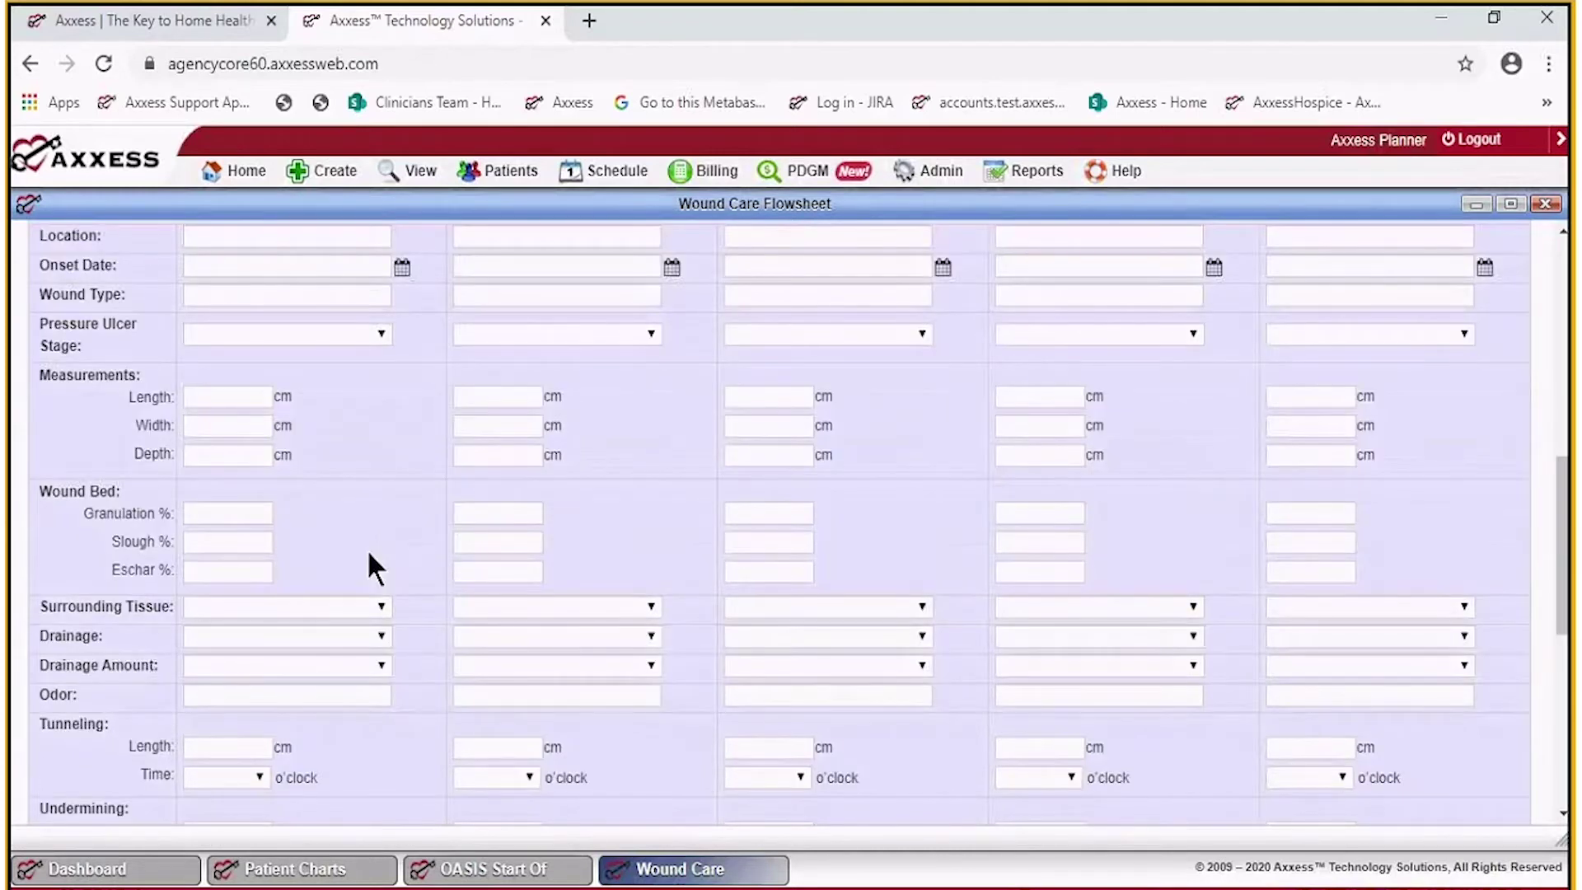
scroll(370, 567, "up", 3)
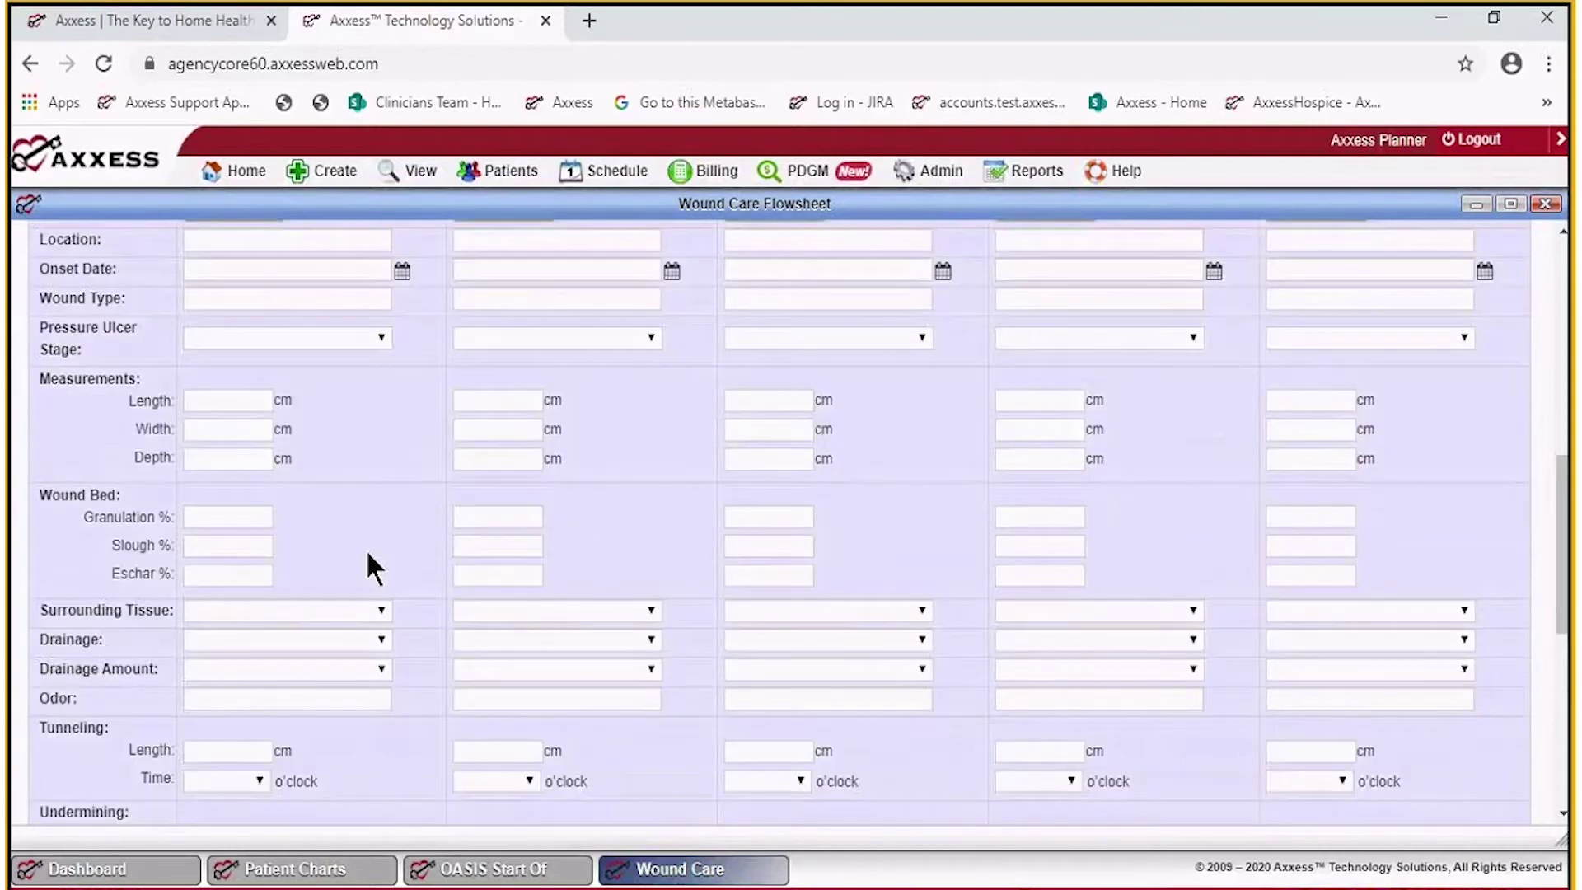
scroll(369, 555, "up", 6)
left_click(251, 692)
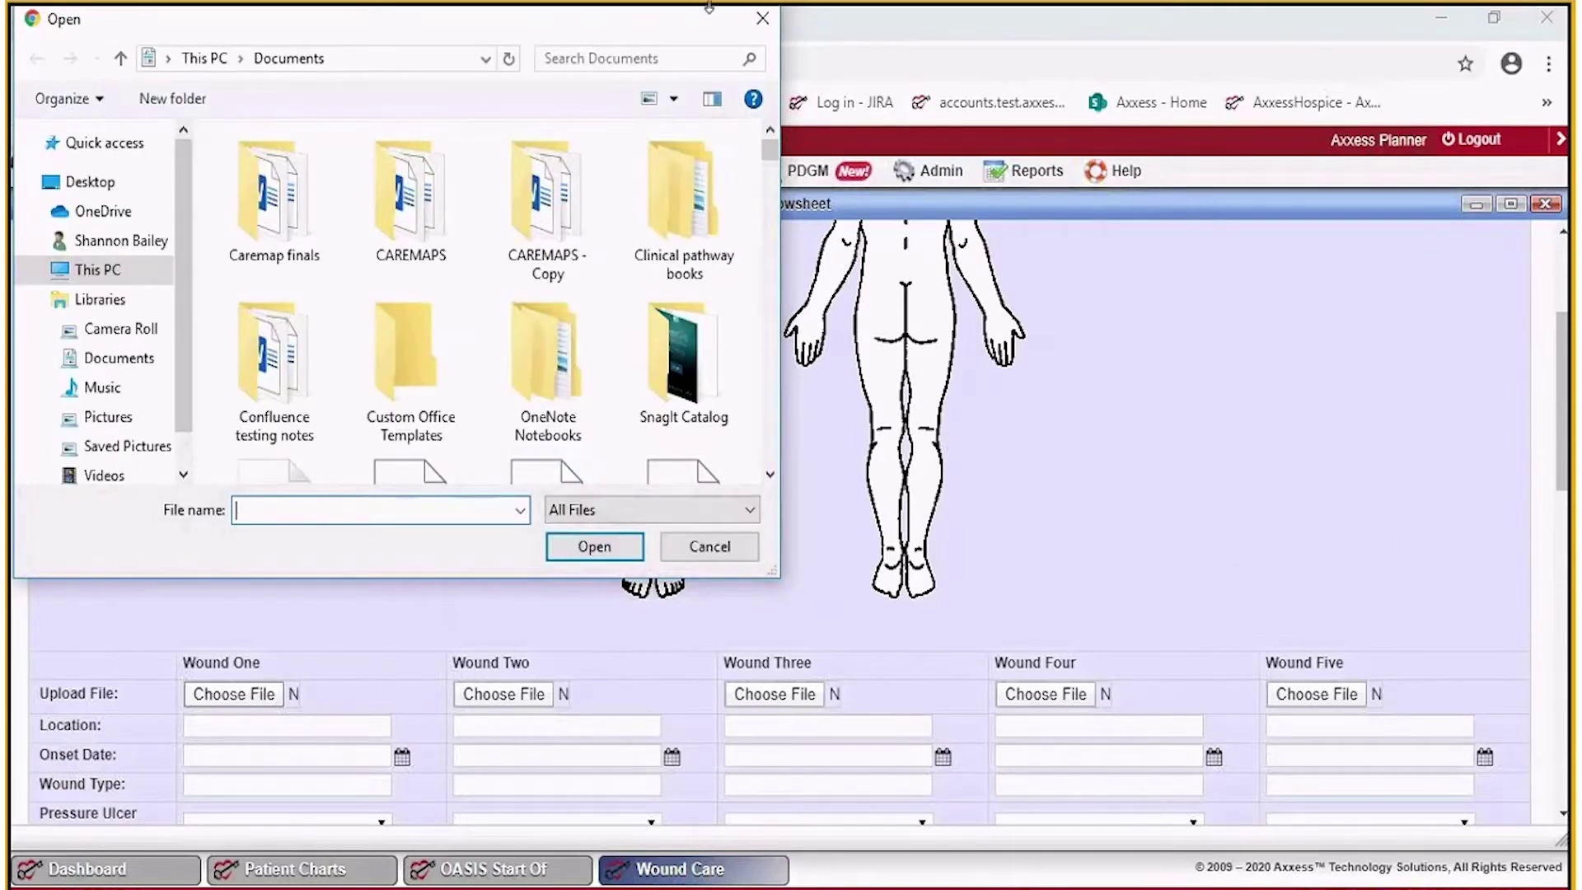
left_click(709, 548)
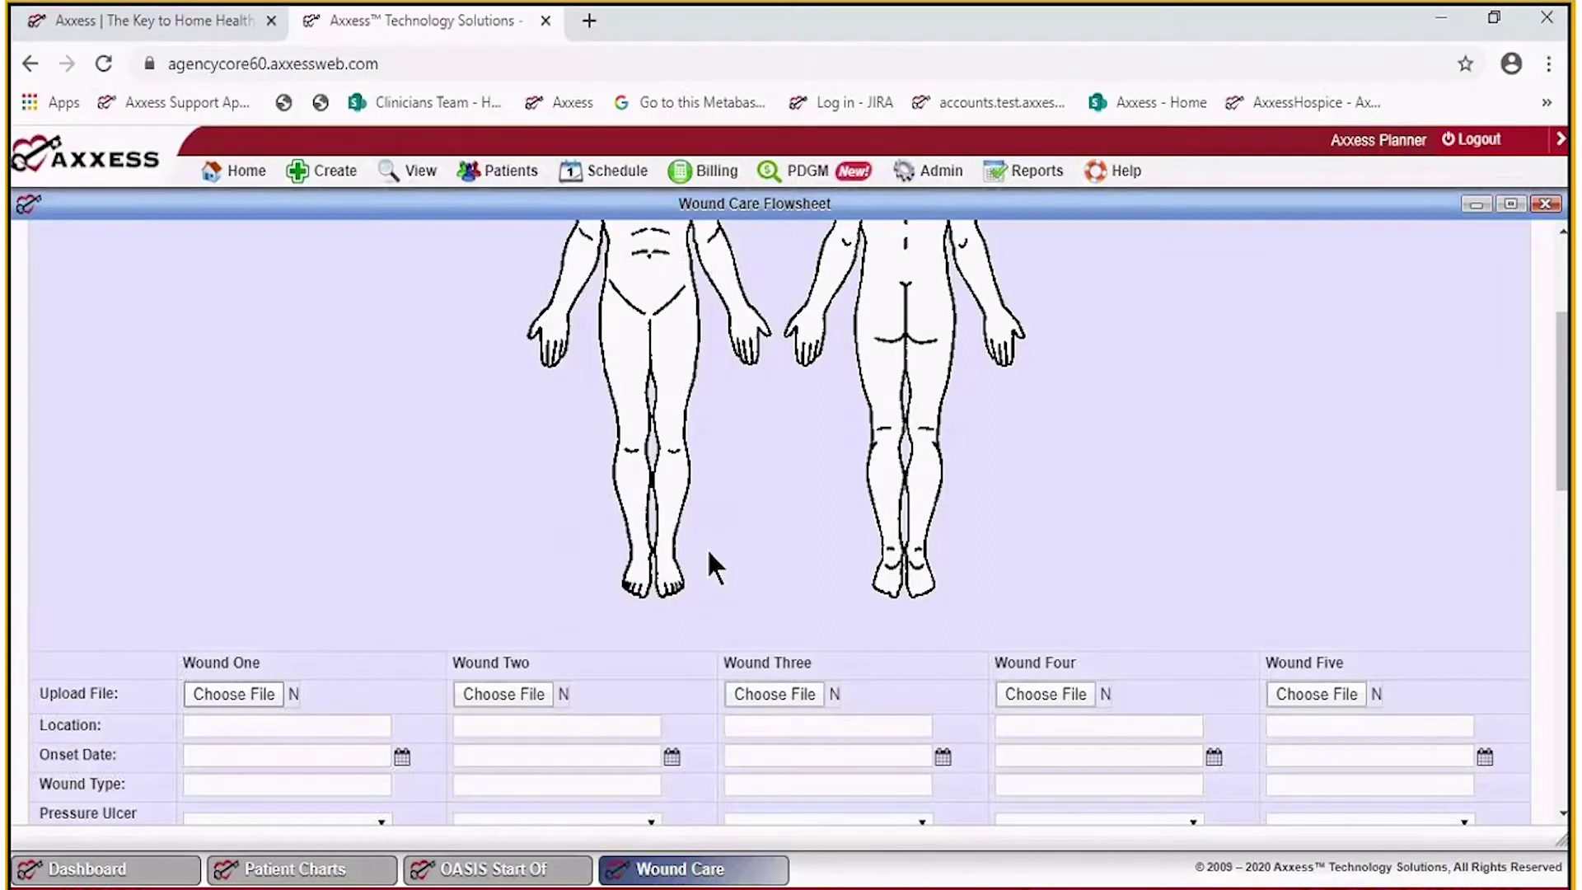
Review the wound fields from location and measurements through treatment performed and narrative, and save the Wound Care Flowsheet.
scroll(384, 600, "down", 3)
scroll(384, 600, "down", 3)
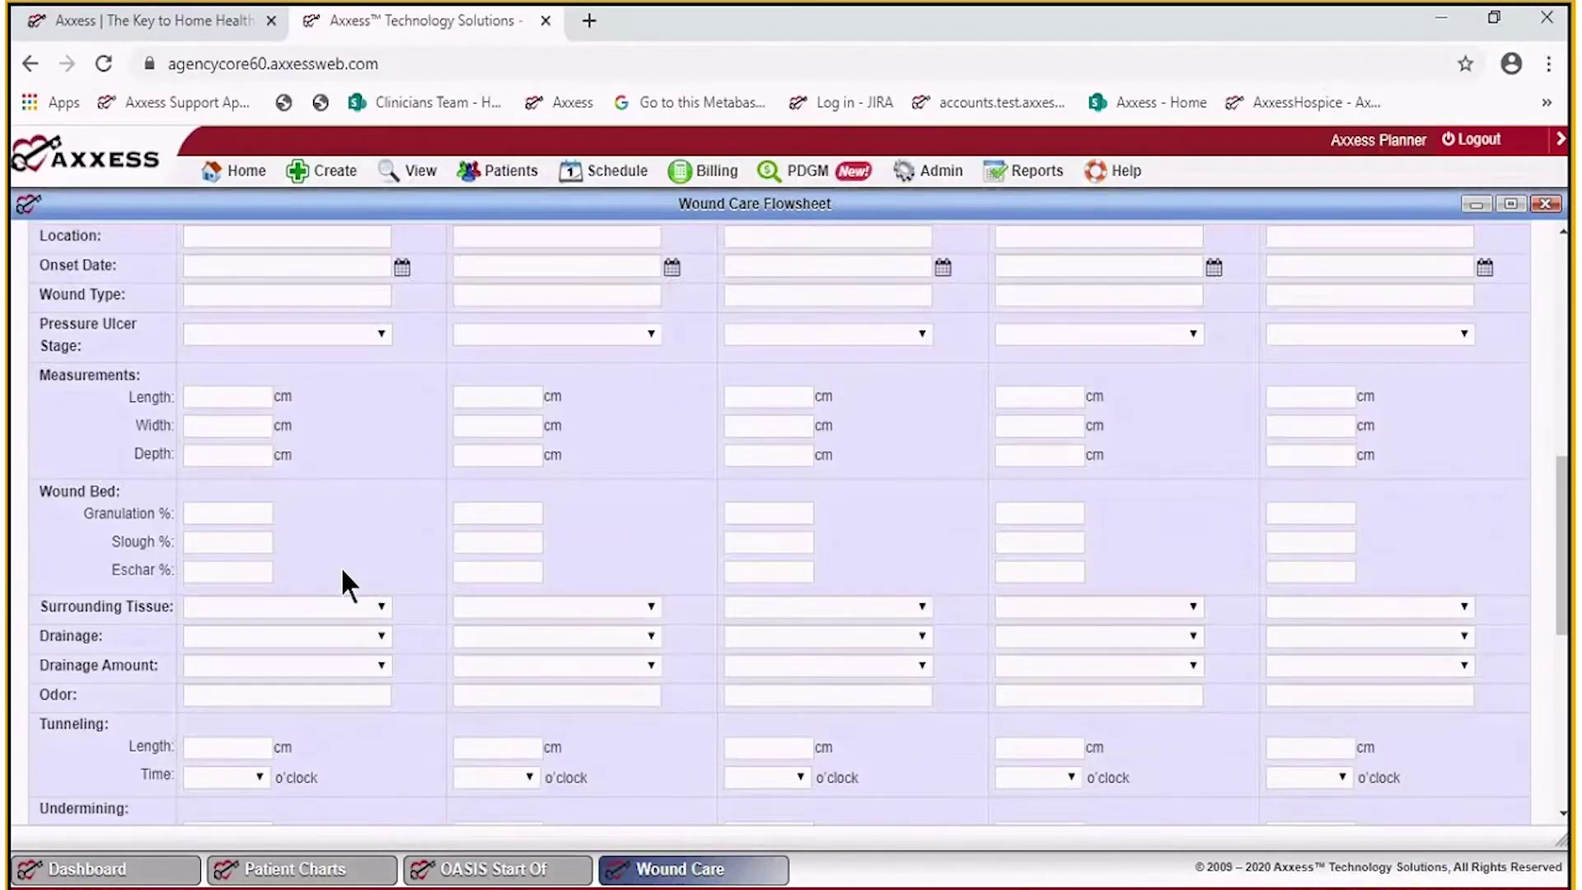
scroll(345, 574, "down", 3)
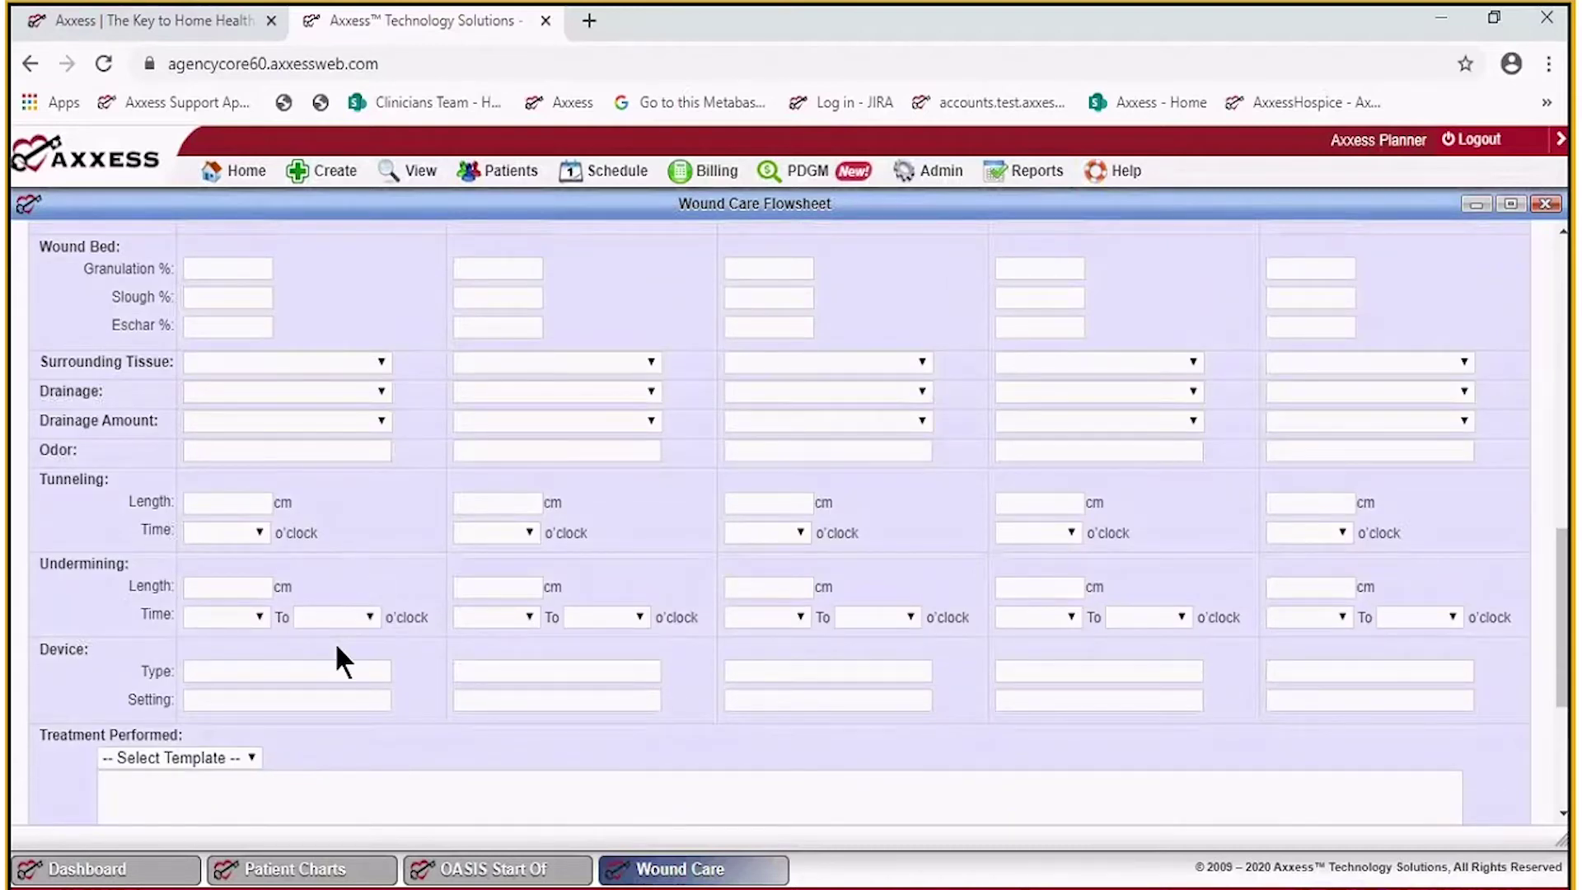
scroll(335, 651, "down", 4)
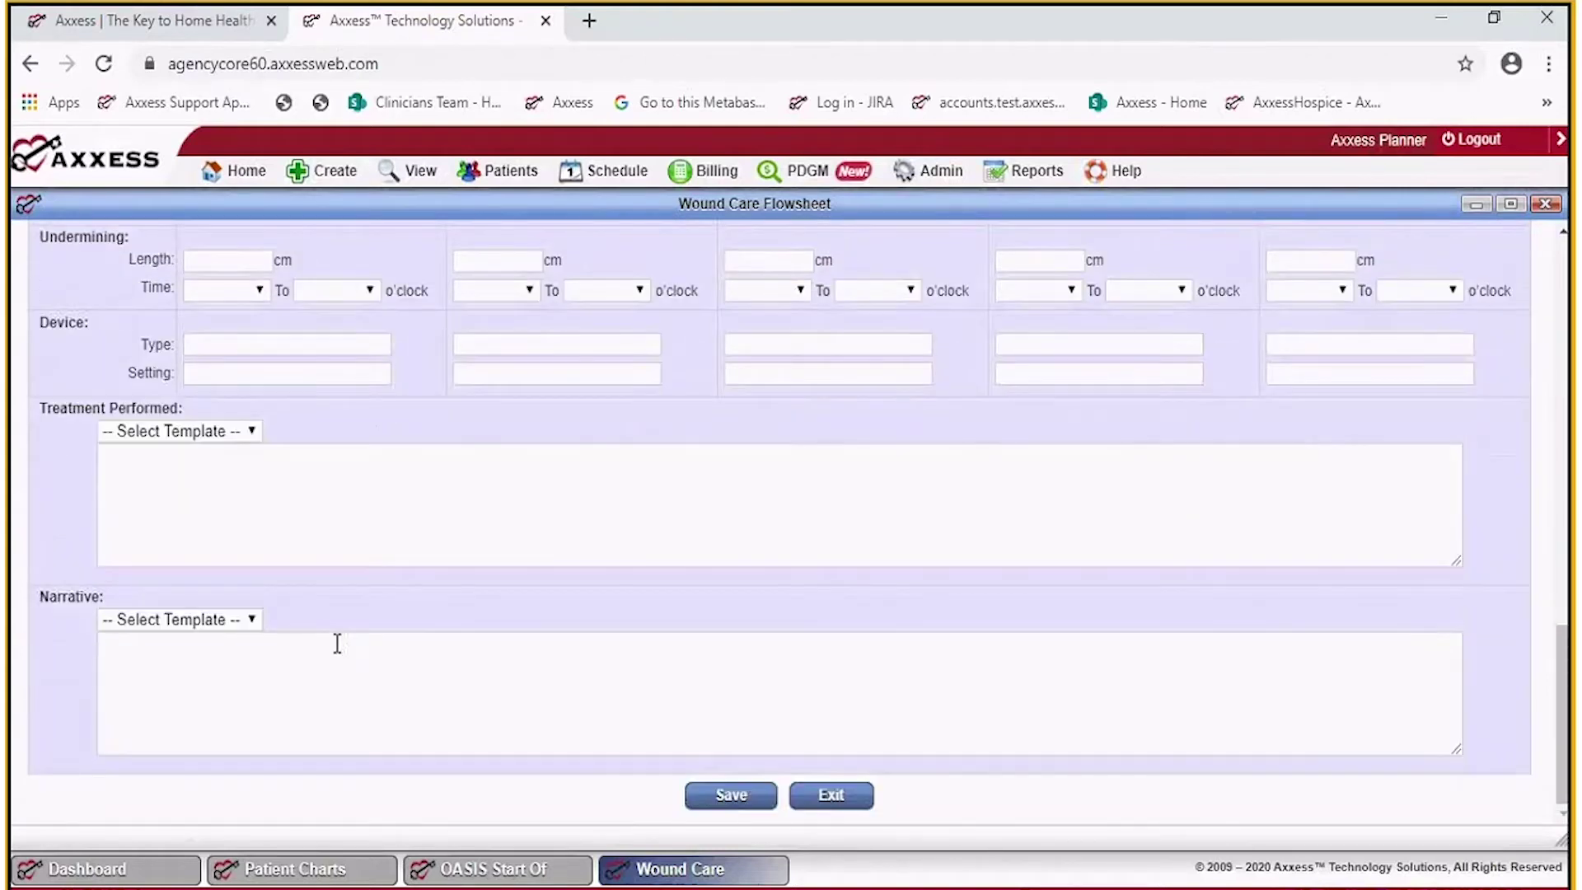
scroll(1002, 531, "up", 10)
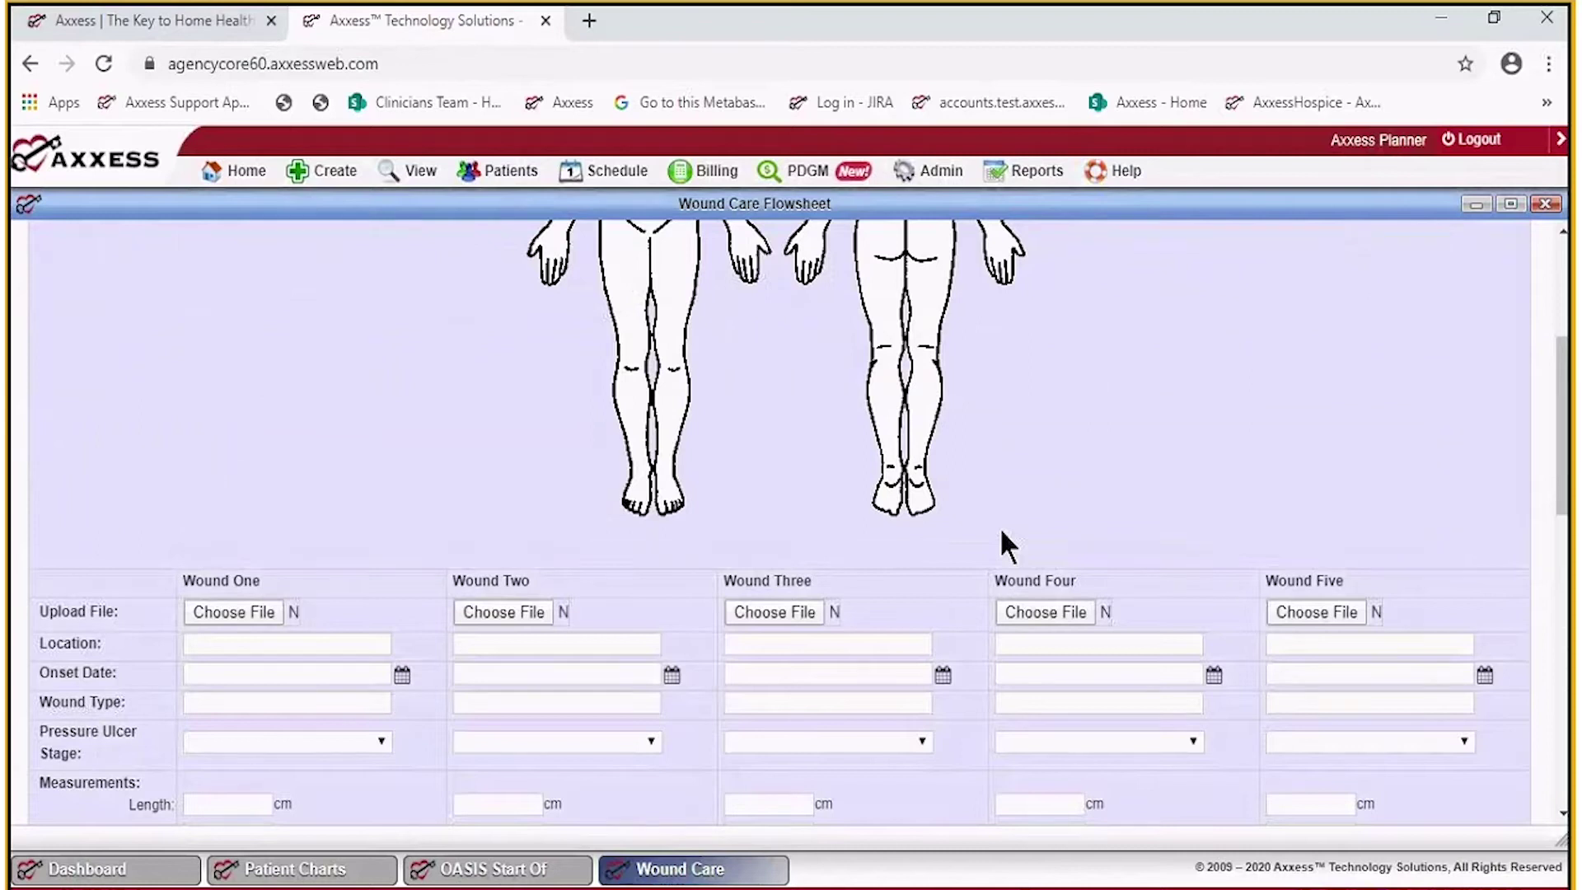
scroll(857, 586, "down", 3)
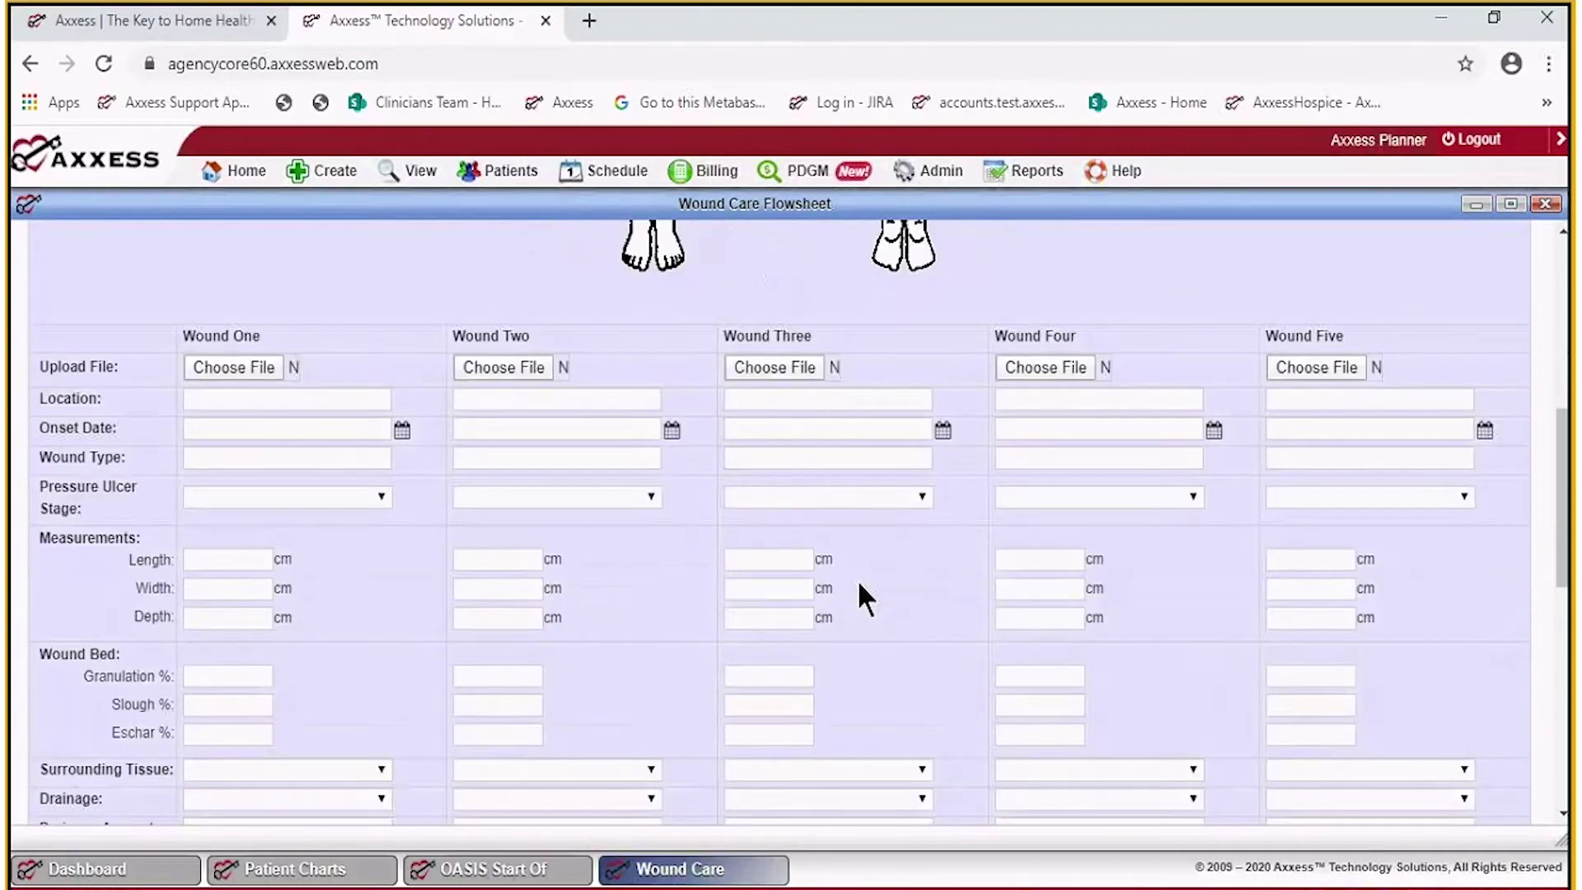
scroll(864, 576, "down", 3)
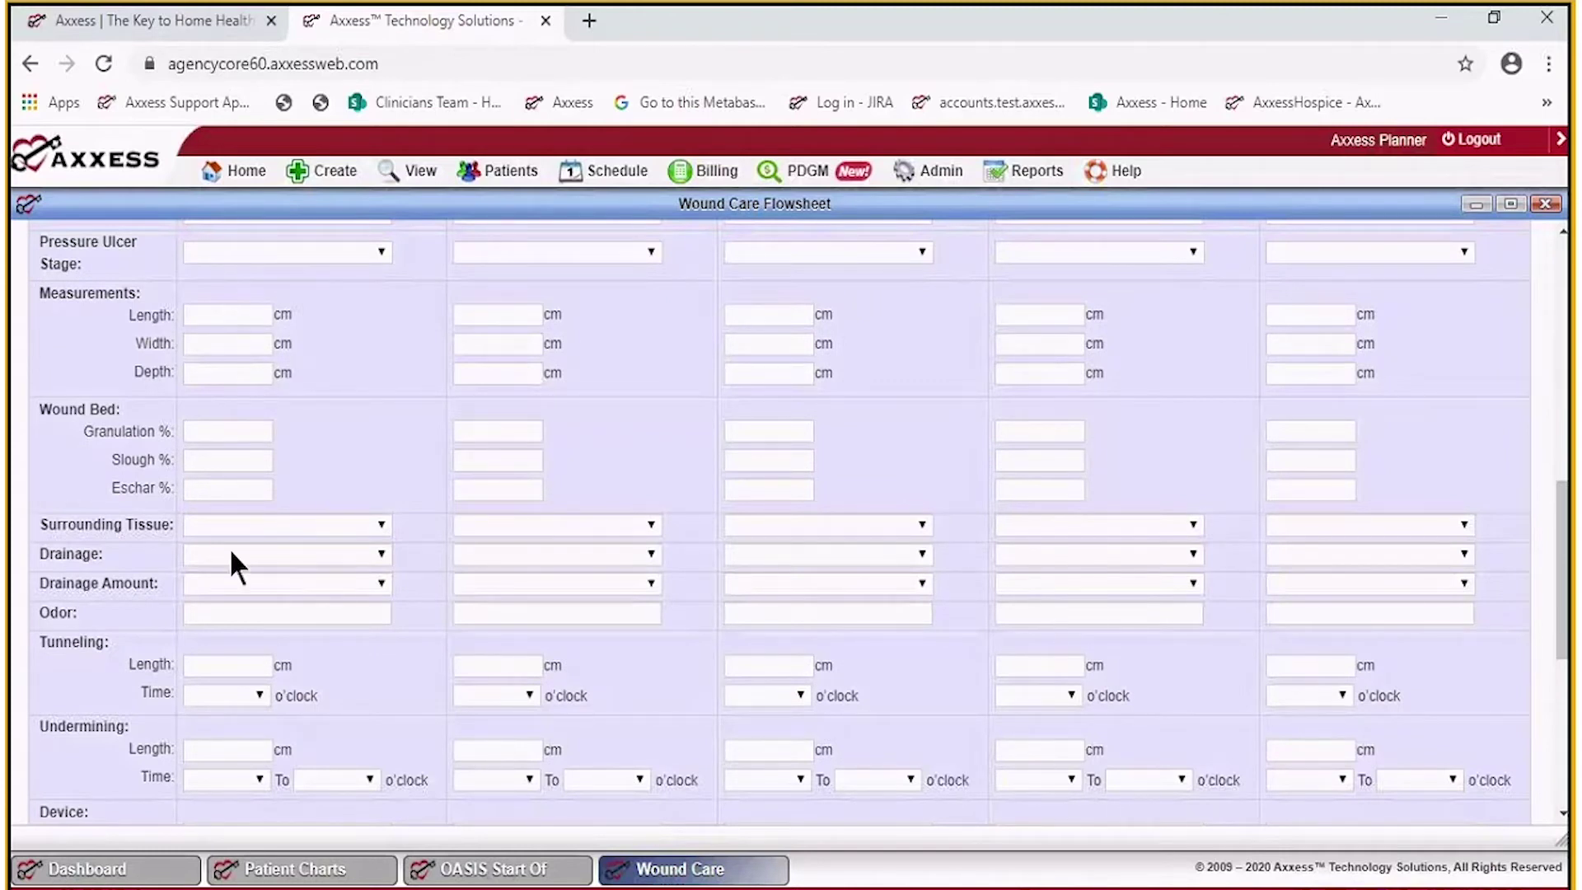
scroll(229, 547, "down", 3)
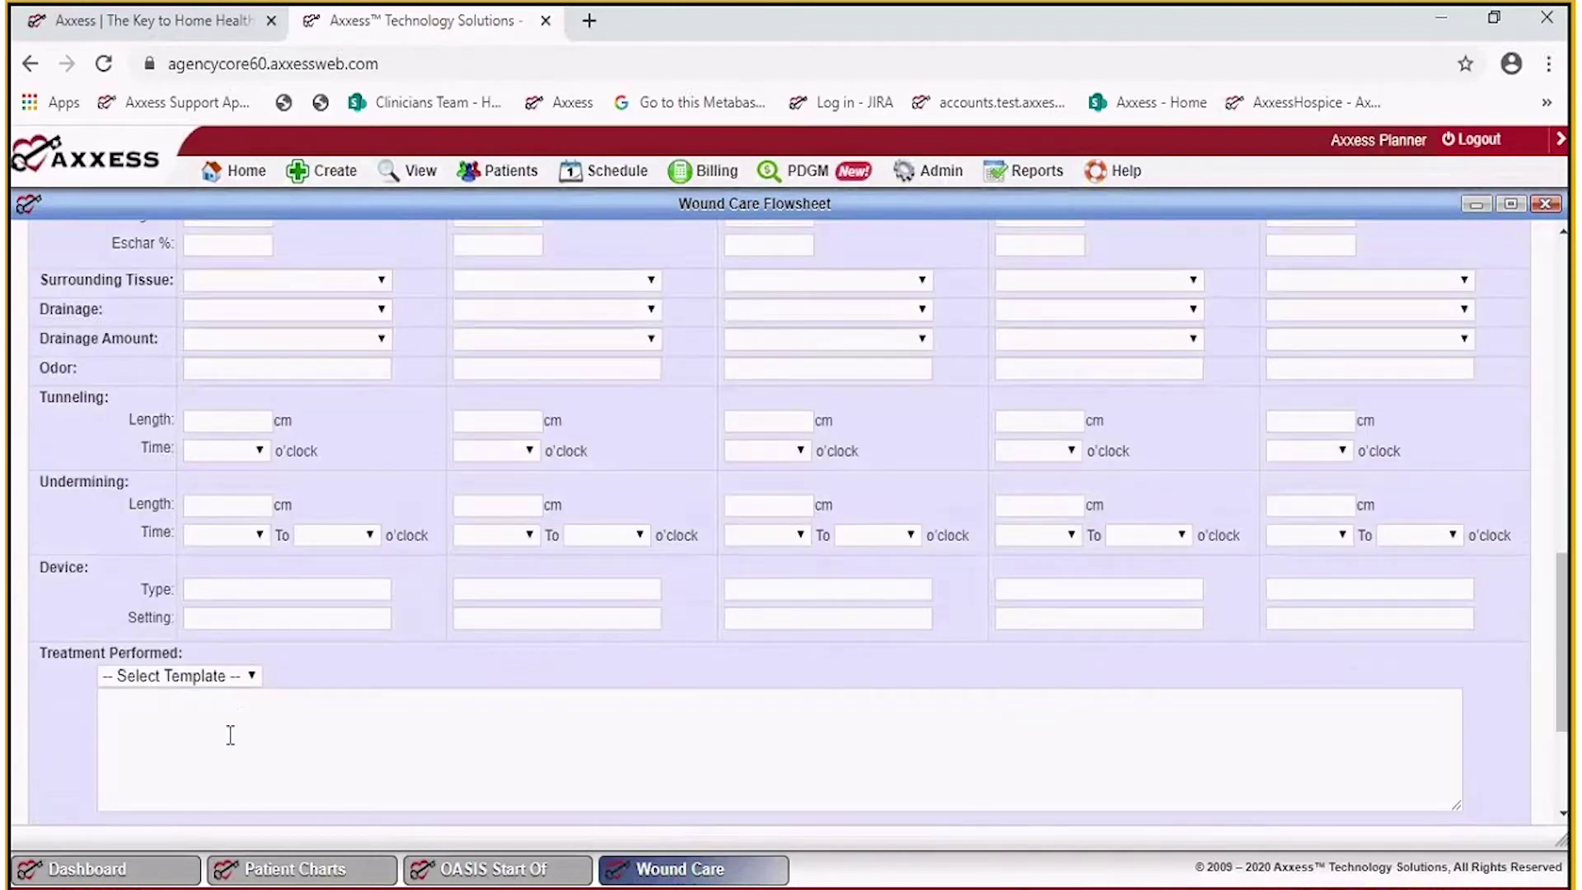
scroll(235, 734, "down", 1)
scroll(235, 734, "down", 3)
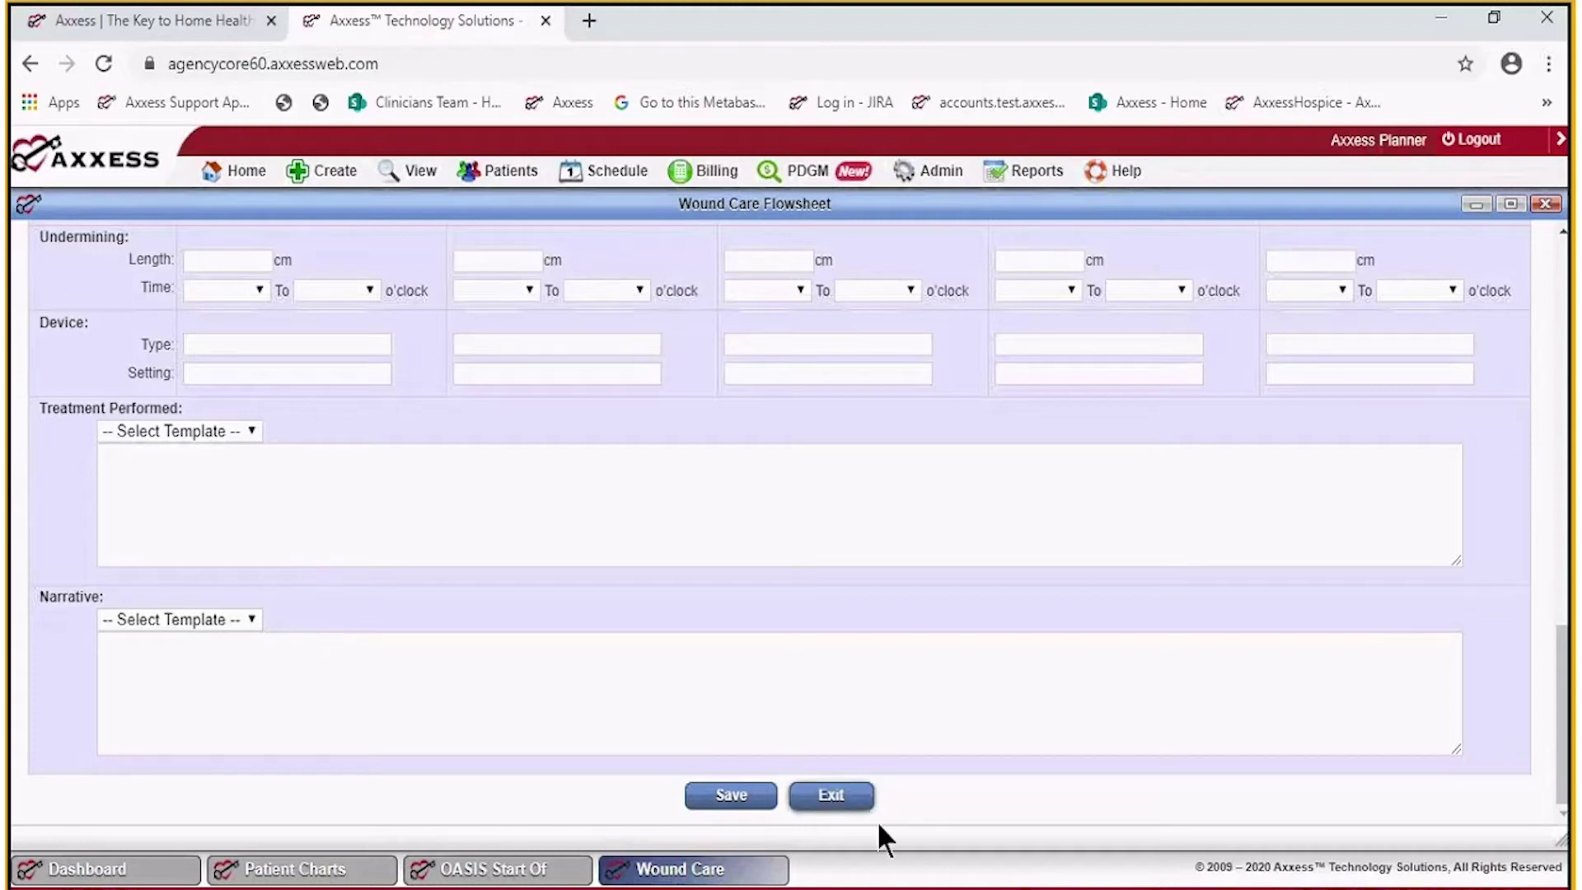
left_click(766, 812)
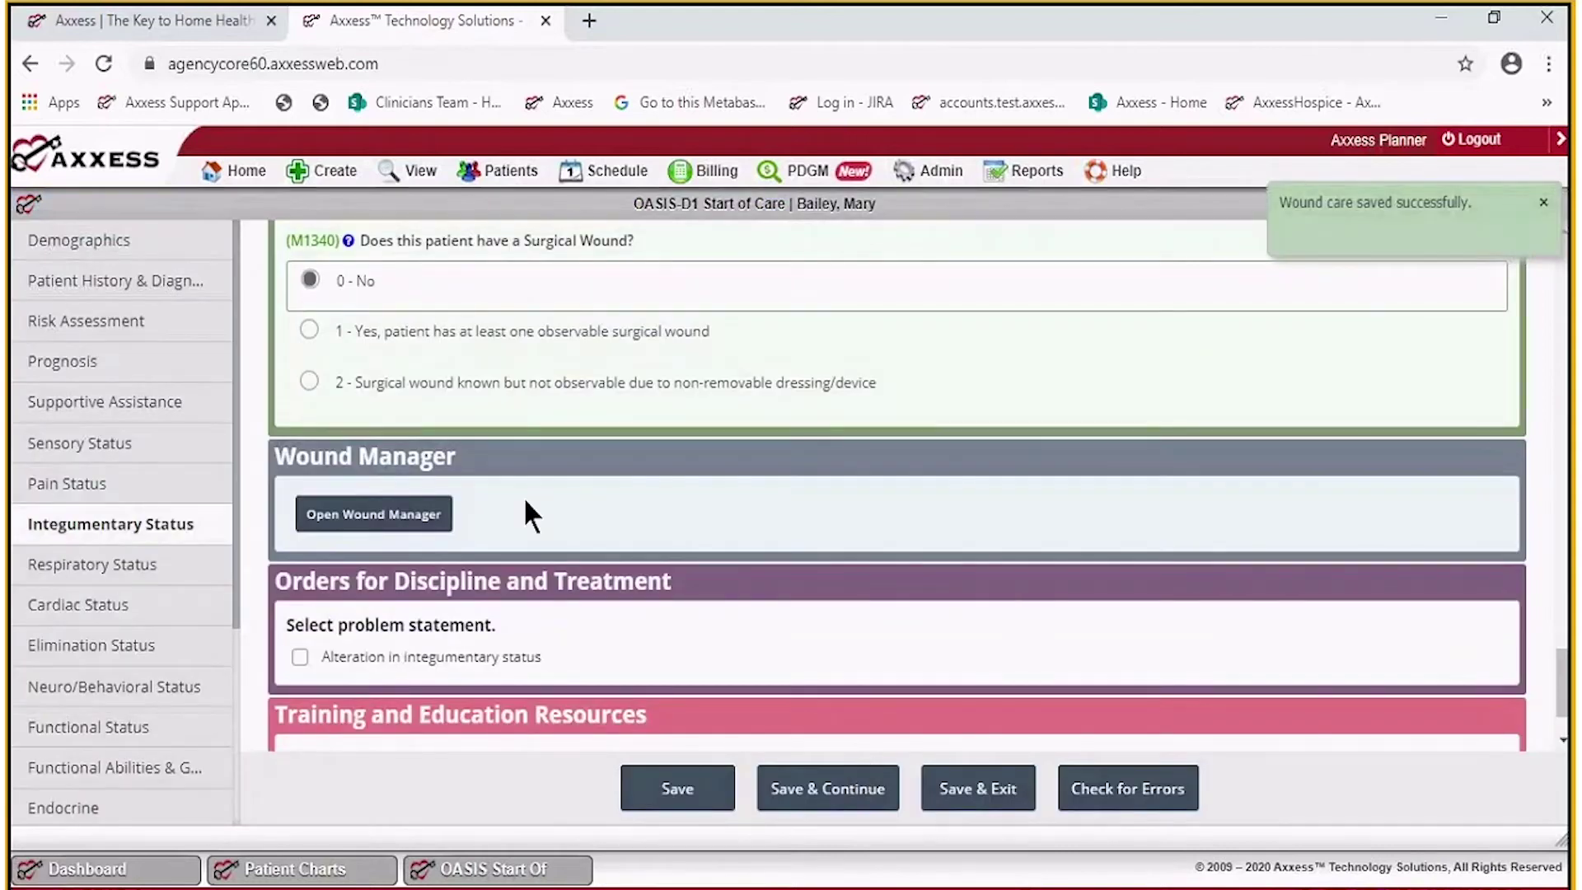
Open the Respiratory Status section and review the respiratory assessment, the M1400 shortness of breath answer and the orders.
scroll(574, 438, "down", 1)
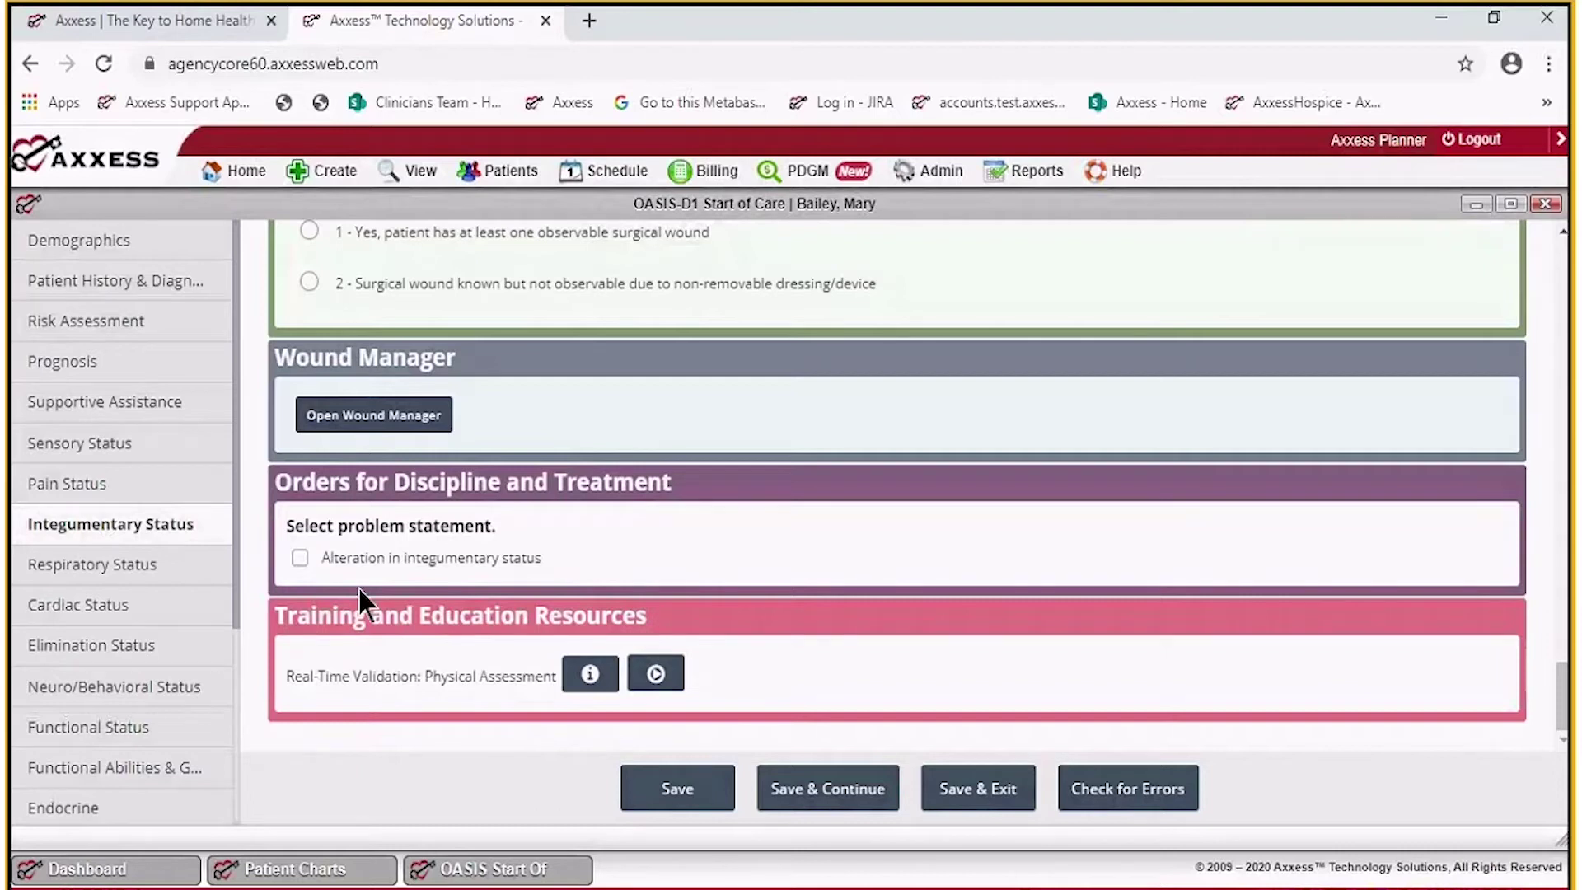
left_click(189, 575)
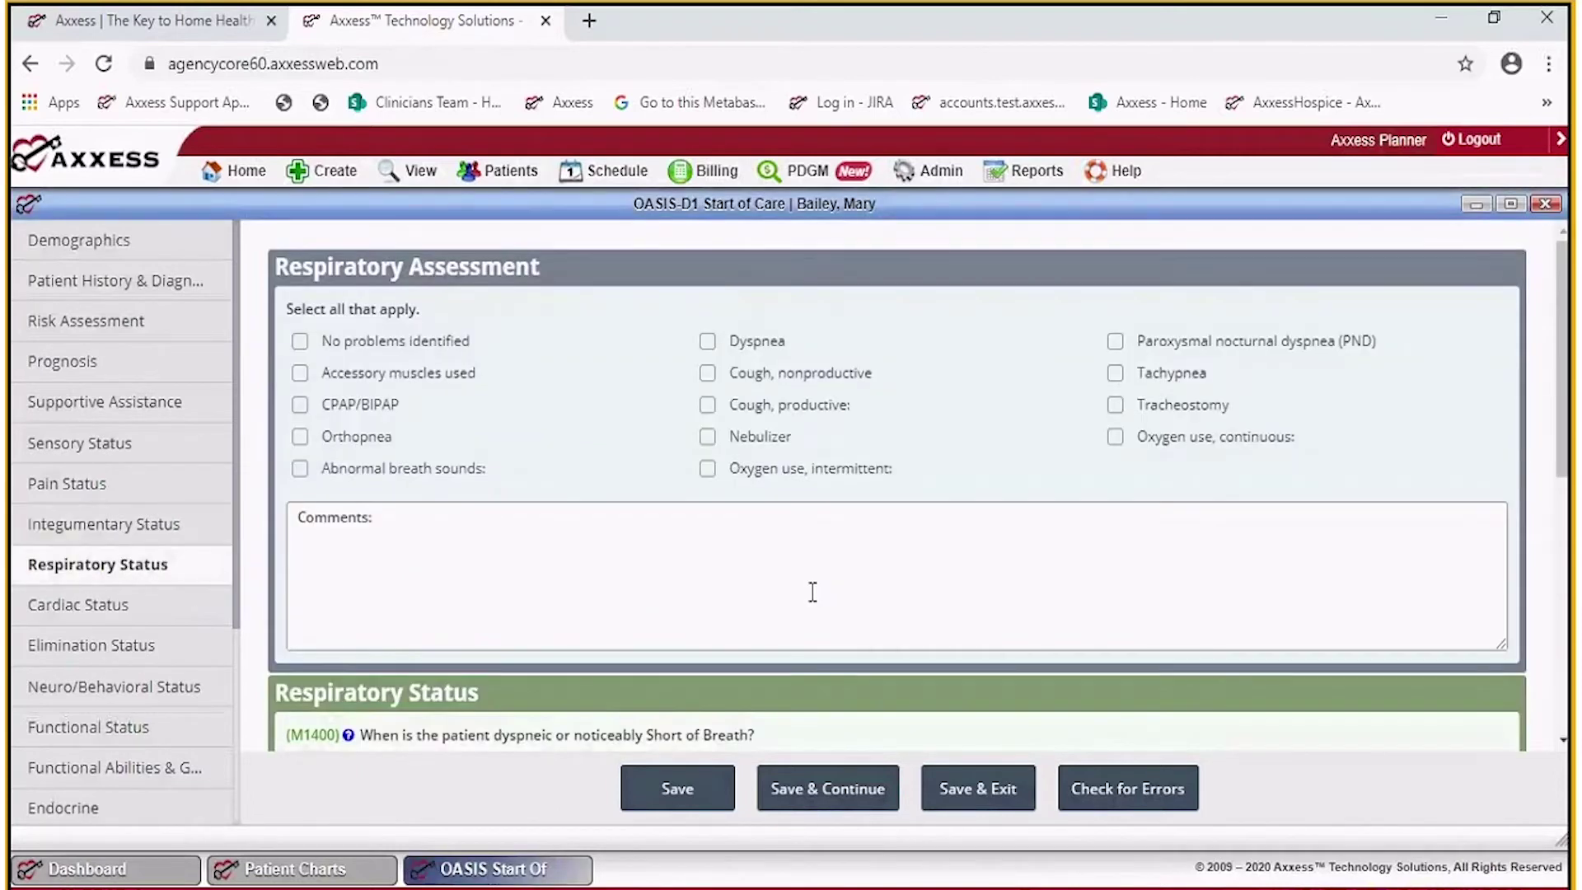
scroll(813, 592, "down", 3)
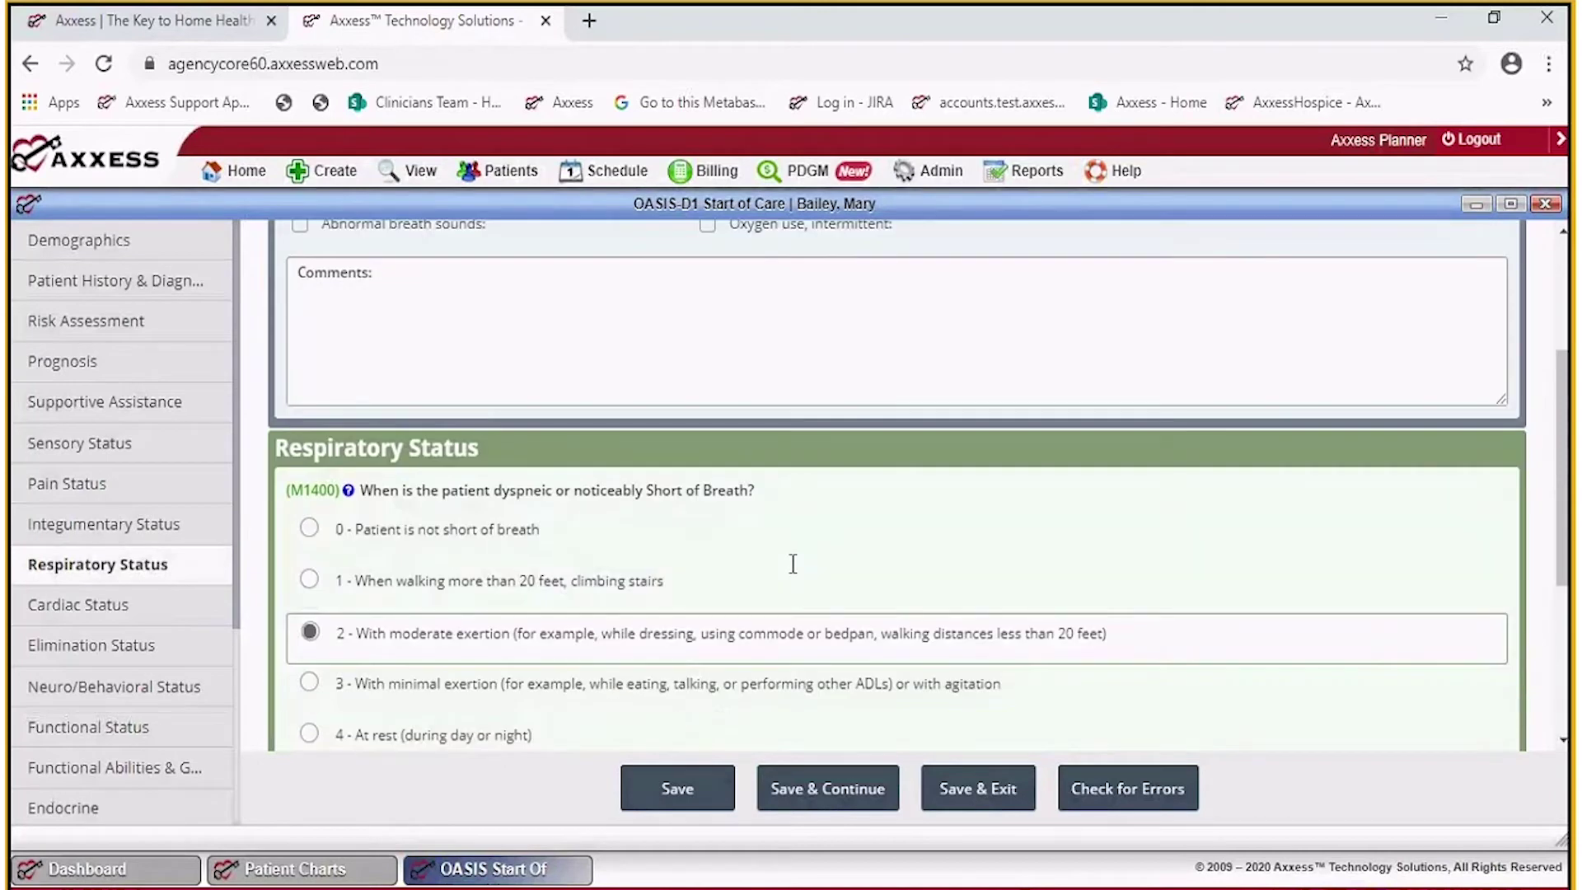
scroll(793, 564, "down", 4)
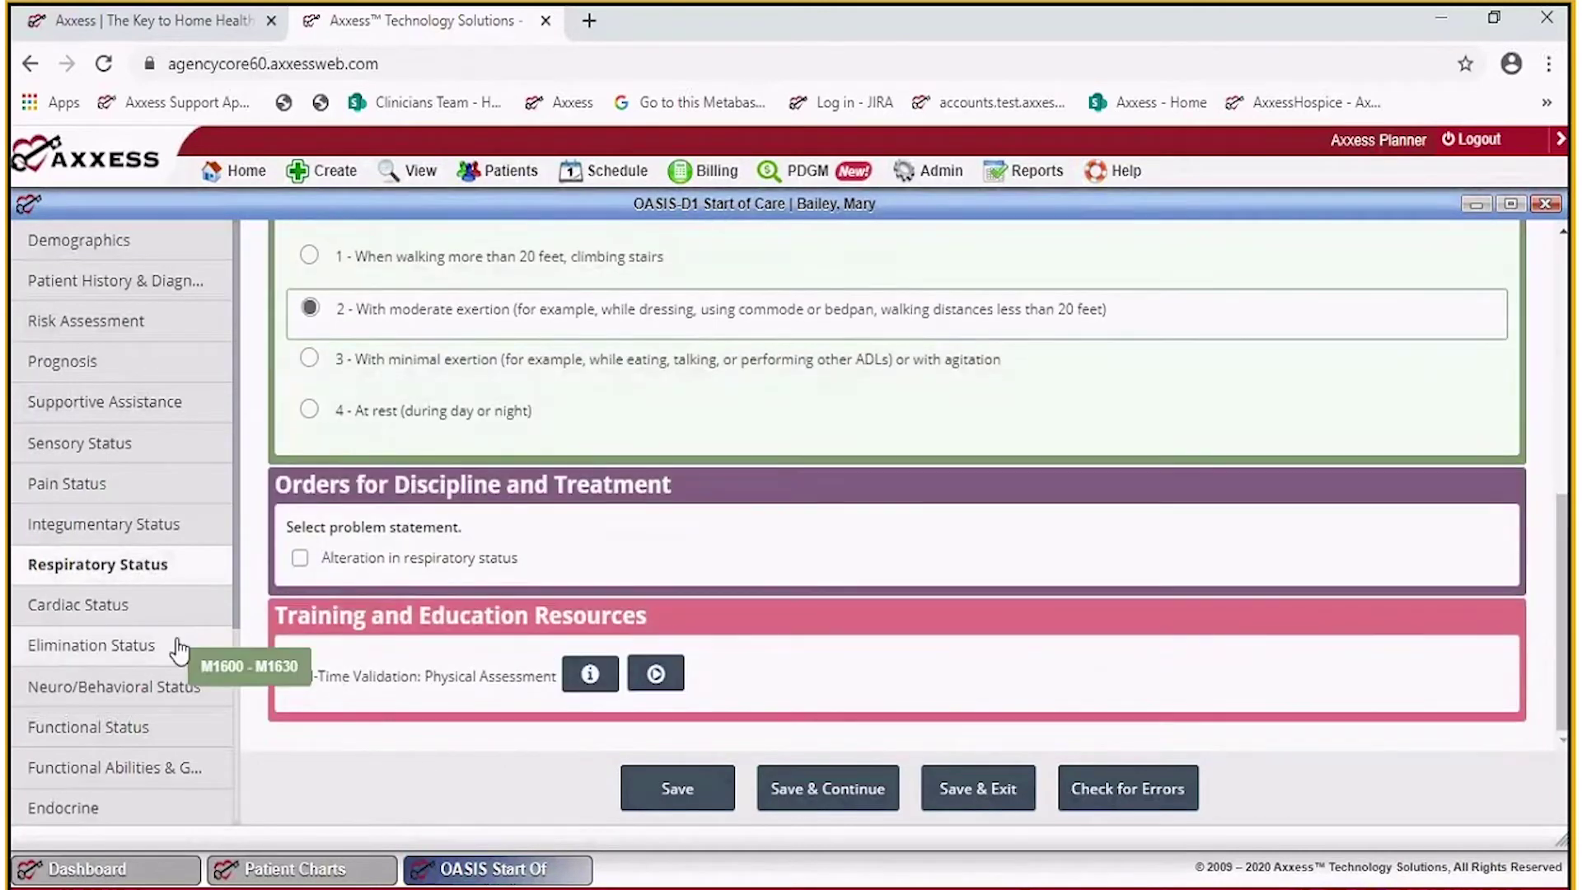
Open the Elimination Status section and review the genitourinary and gastrointestinal assessments.
left_click(180, 653)
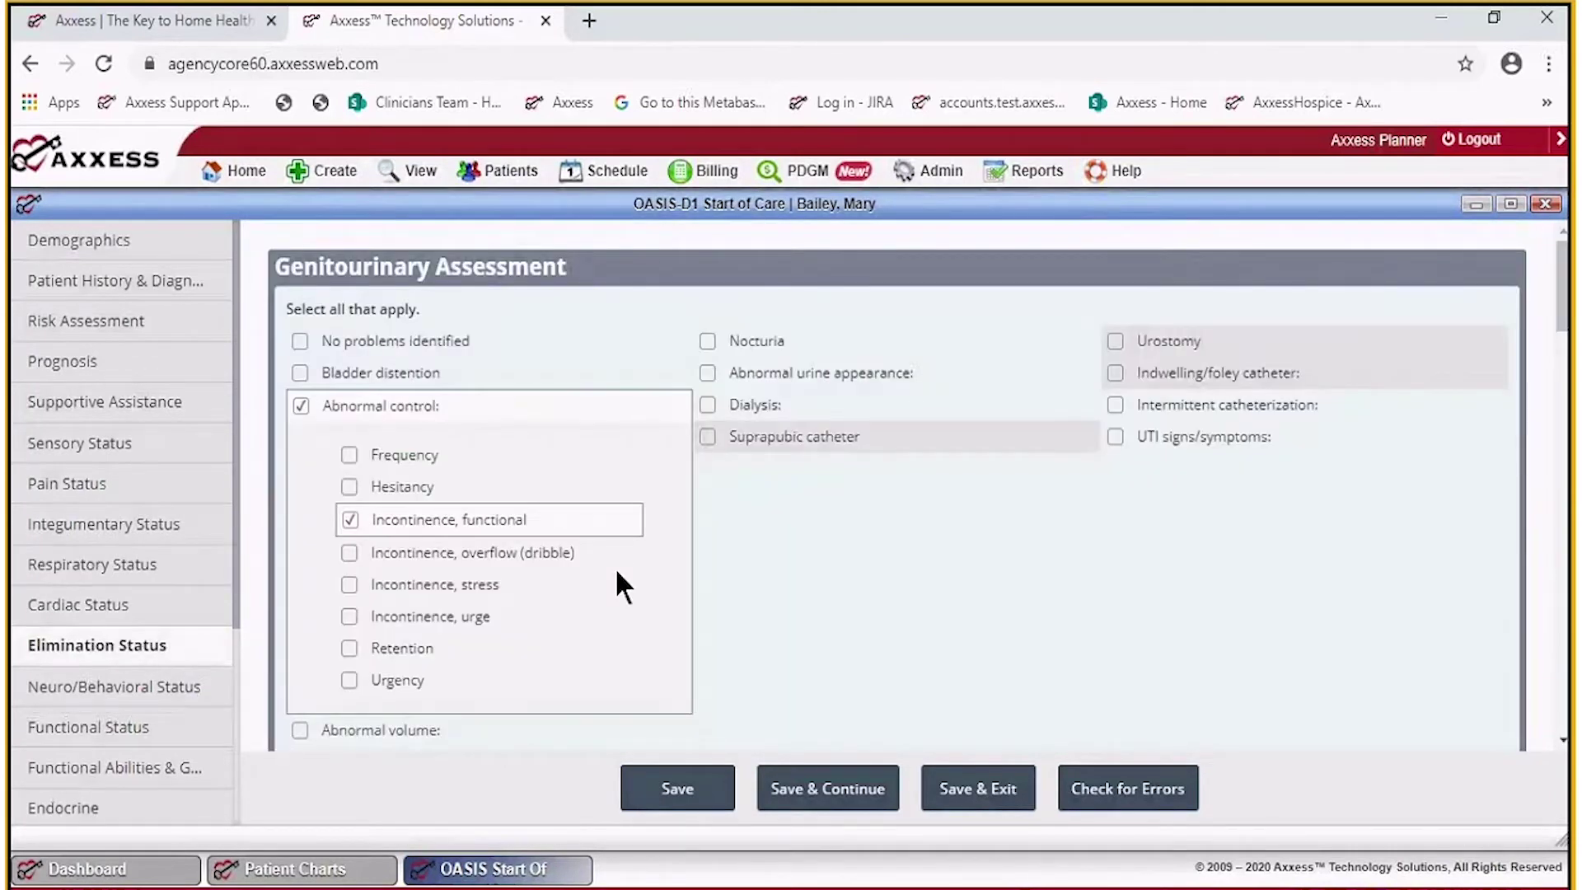
scroll(617, 571, "down", 3)
scroll(622, 569, "down", 6)
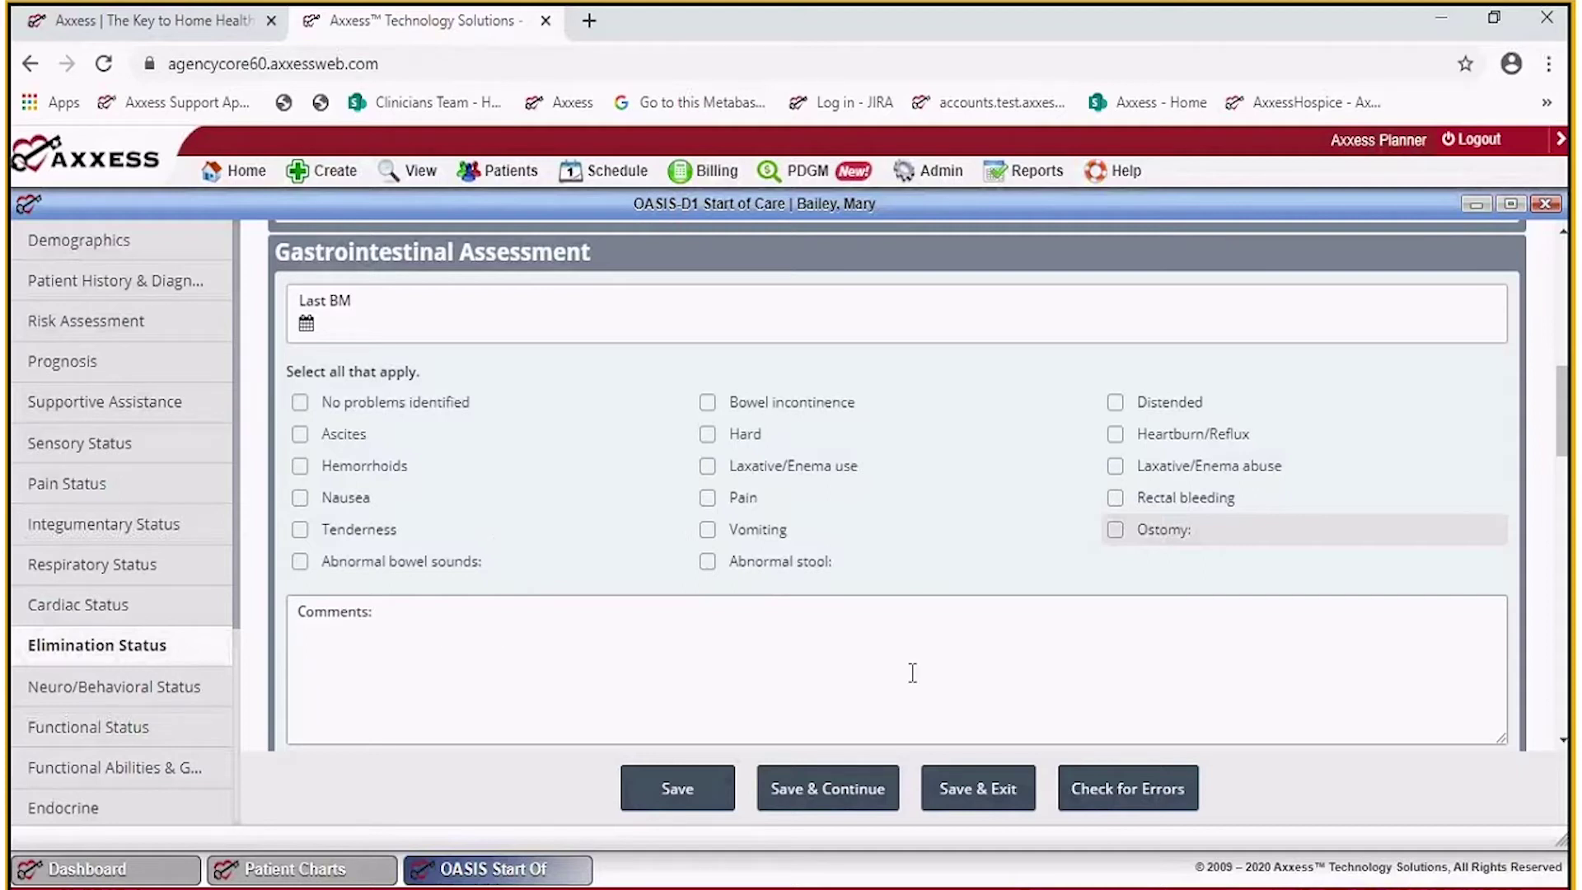
left_click(300, 563)
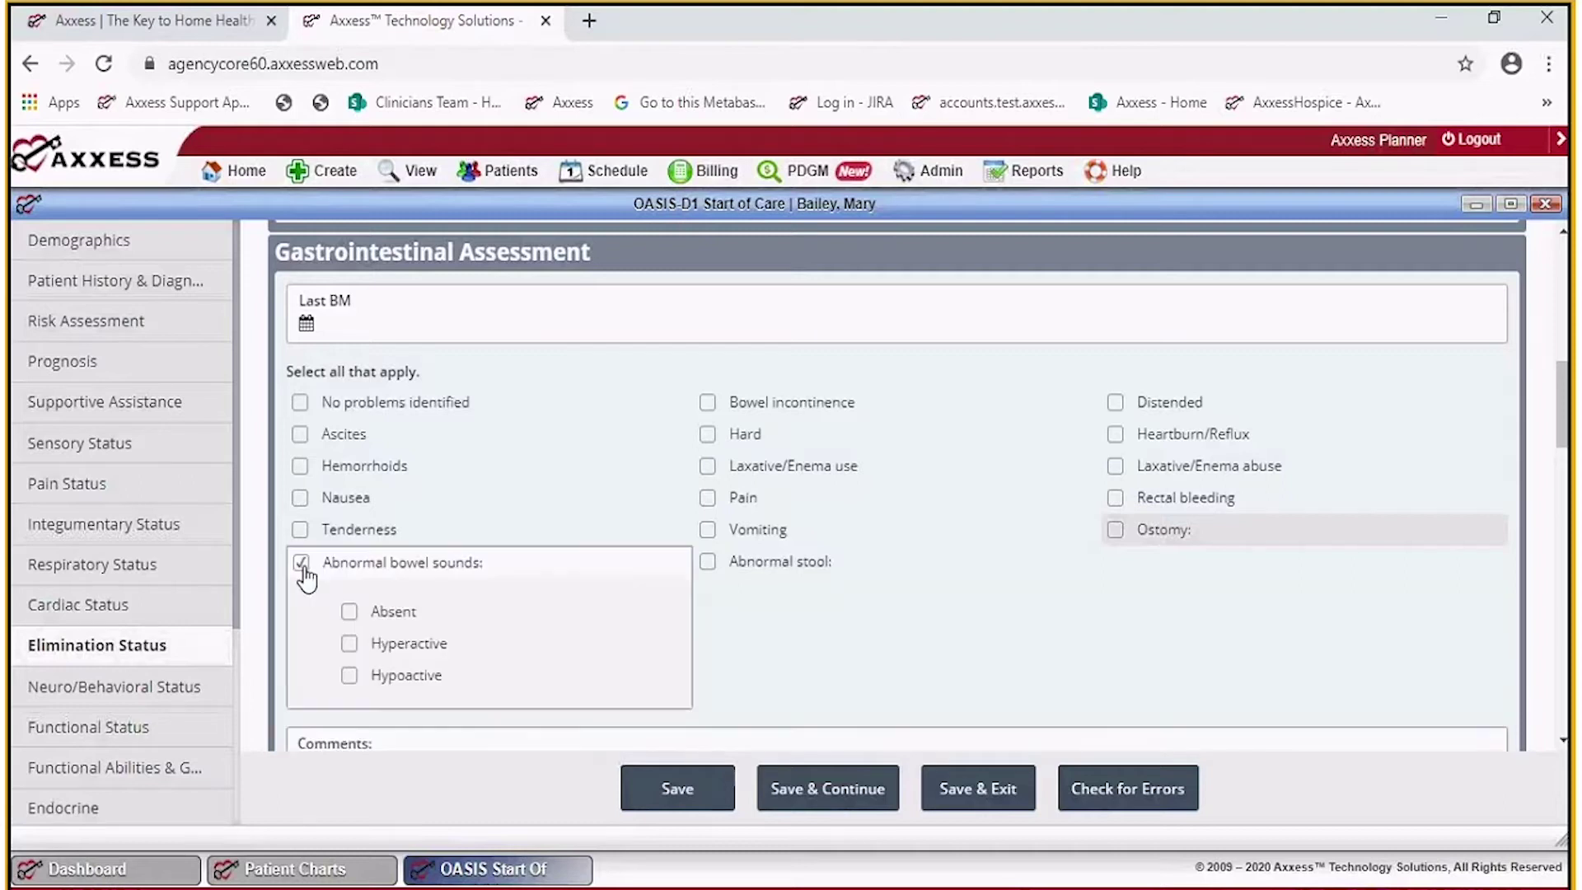
left_click(350, 644)
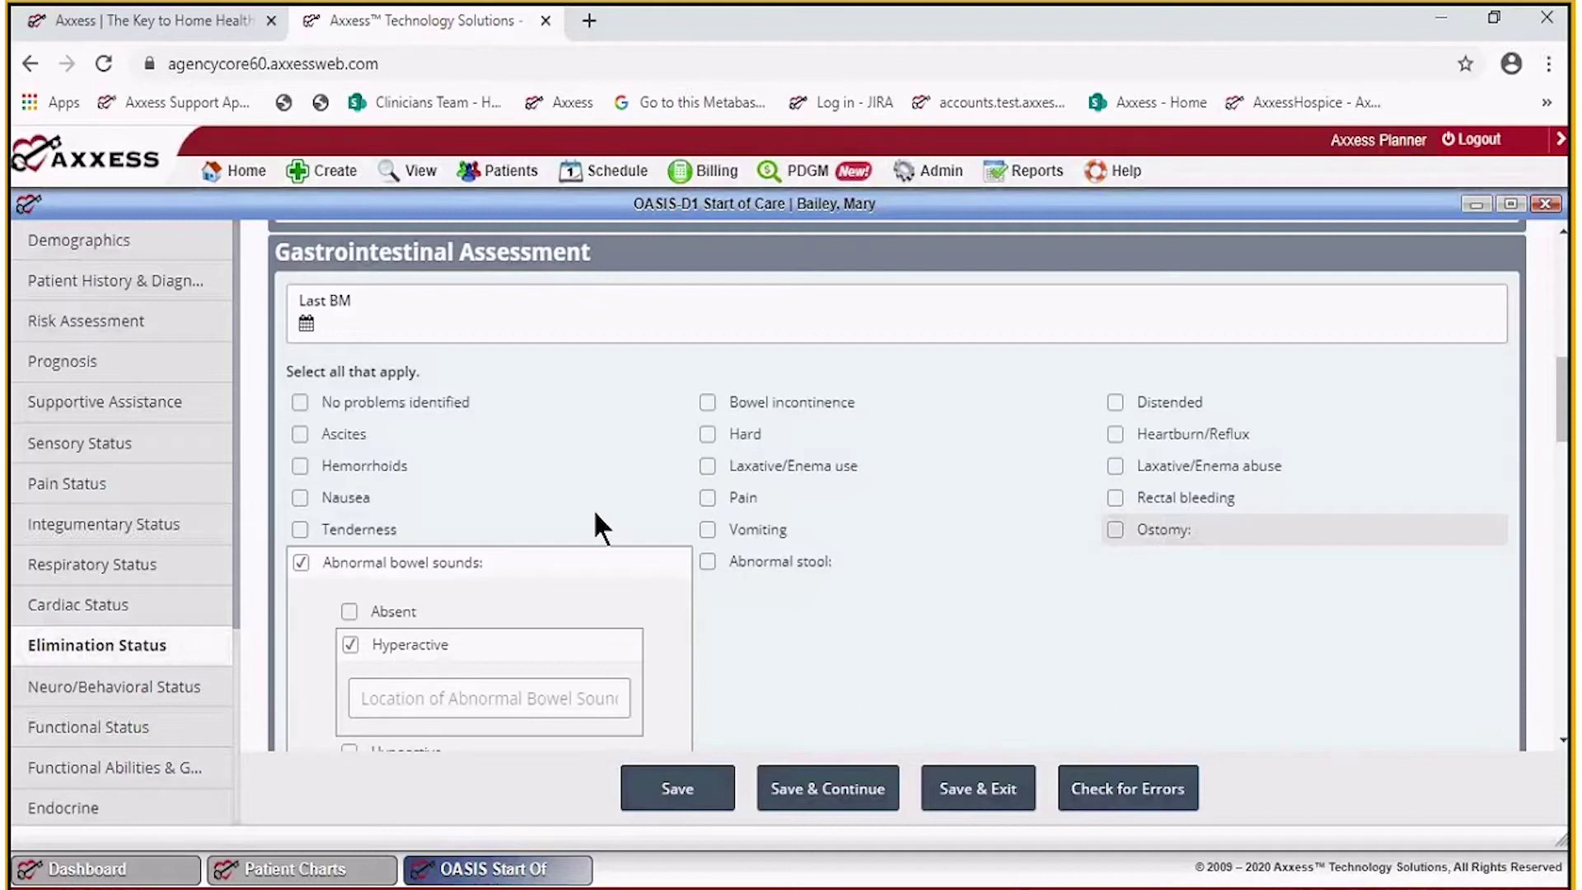
scroll(592, 508, "down", 3)
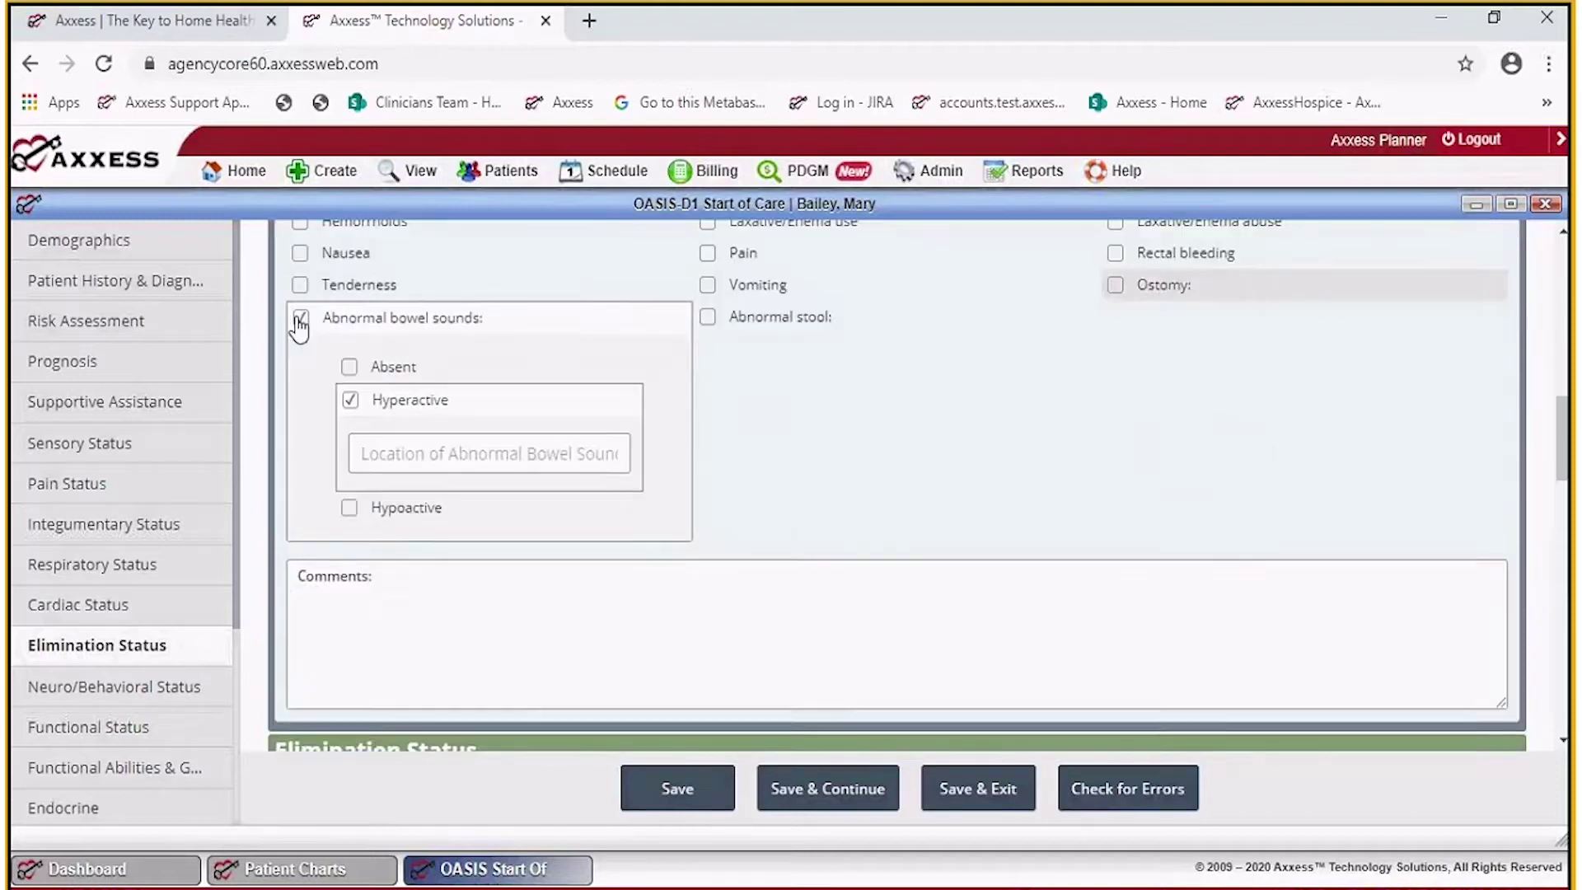
left_click(300, 317)
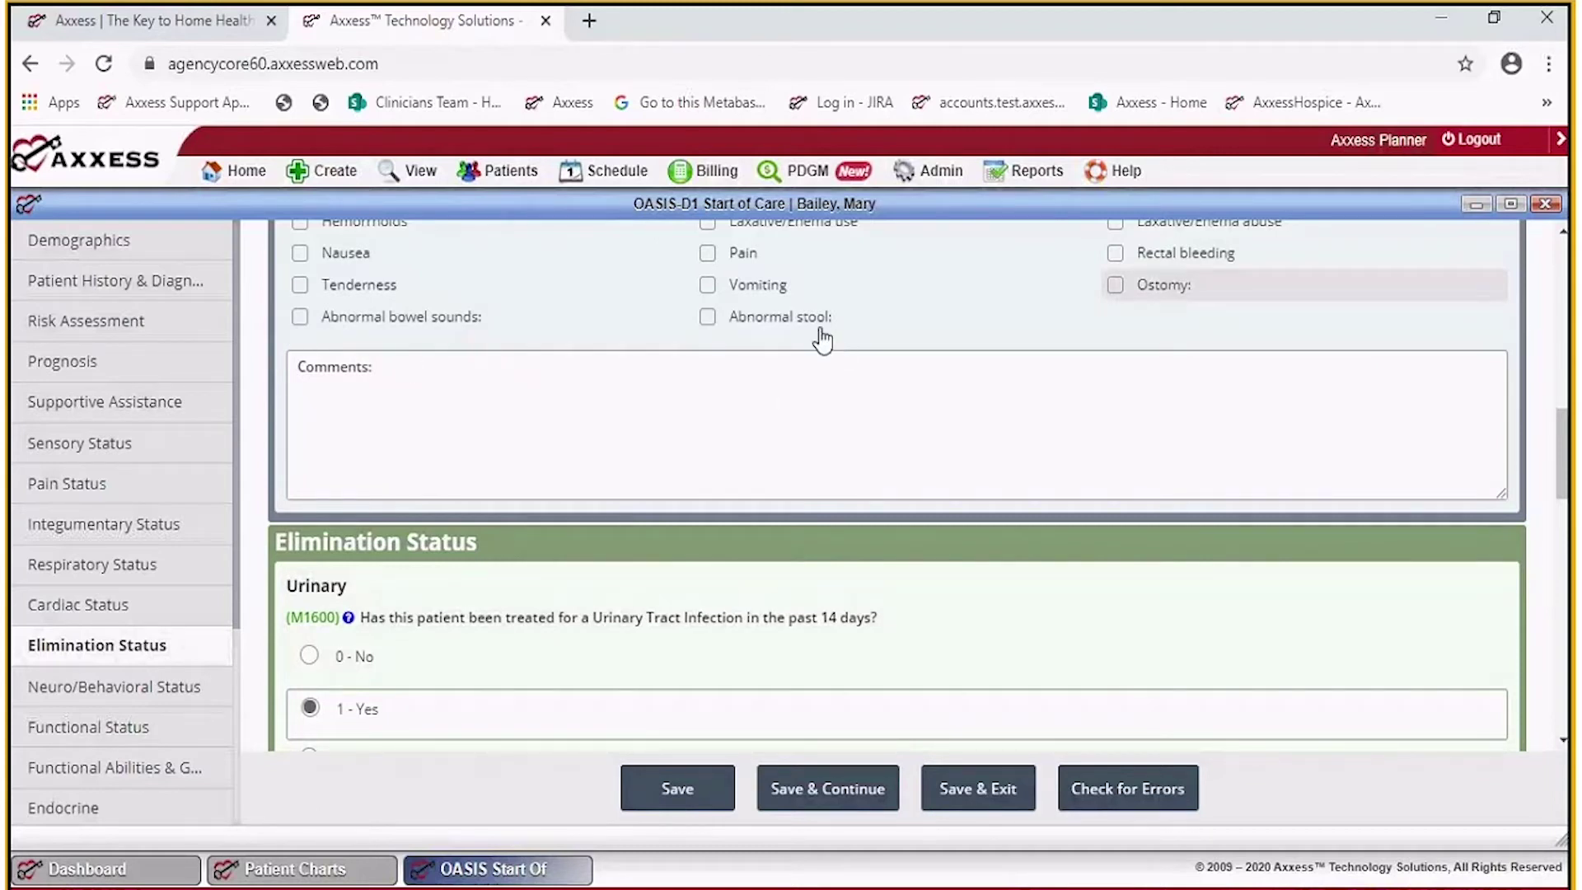
Mark abnormal bowel sounds as Hypoactive in the Gastrointestinal Assessment.
scroll(927, 371, "up", 3)
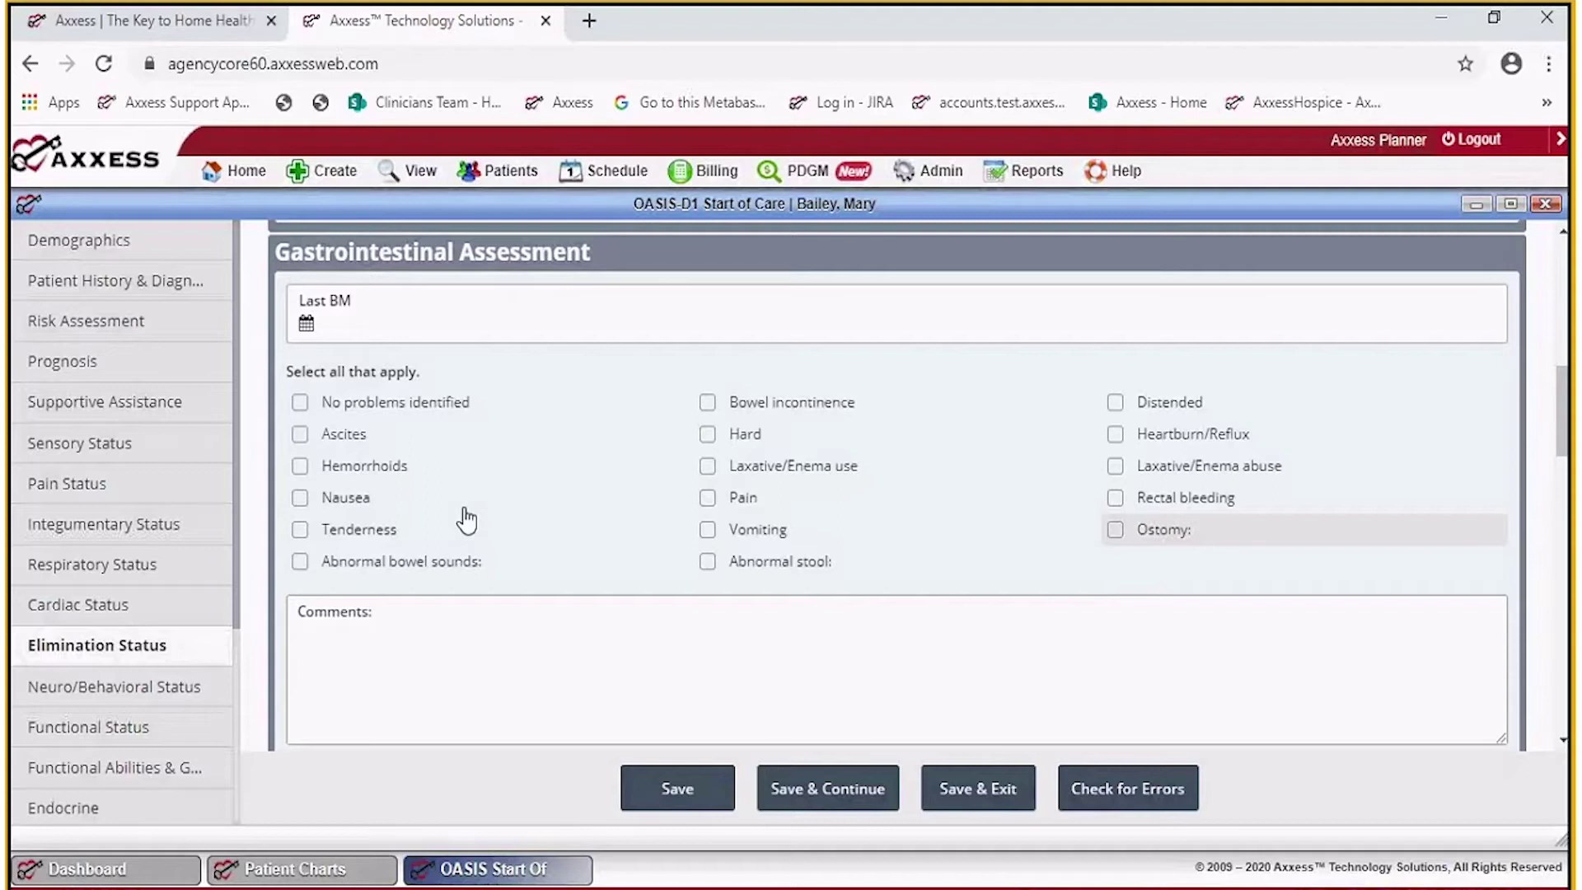
left_click(300, 563)
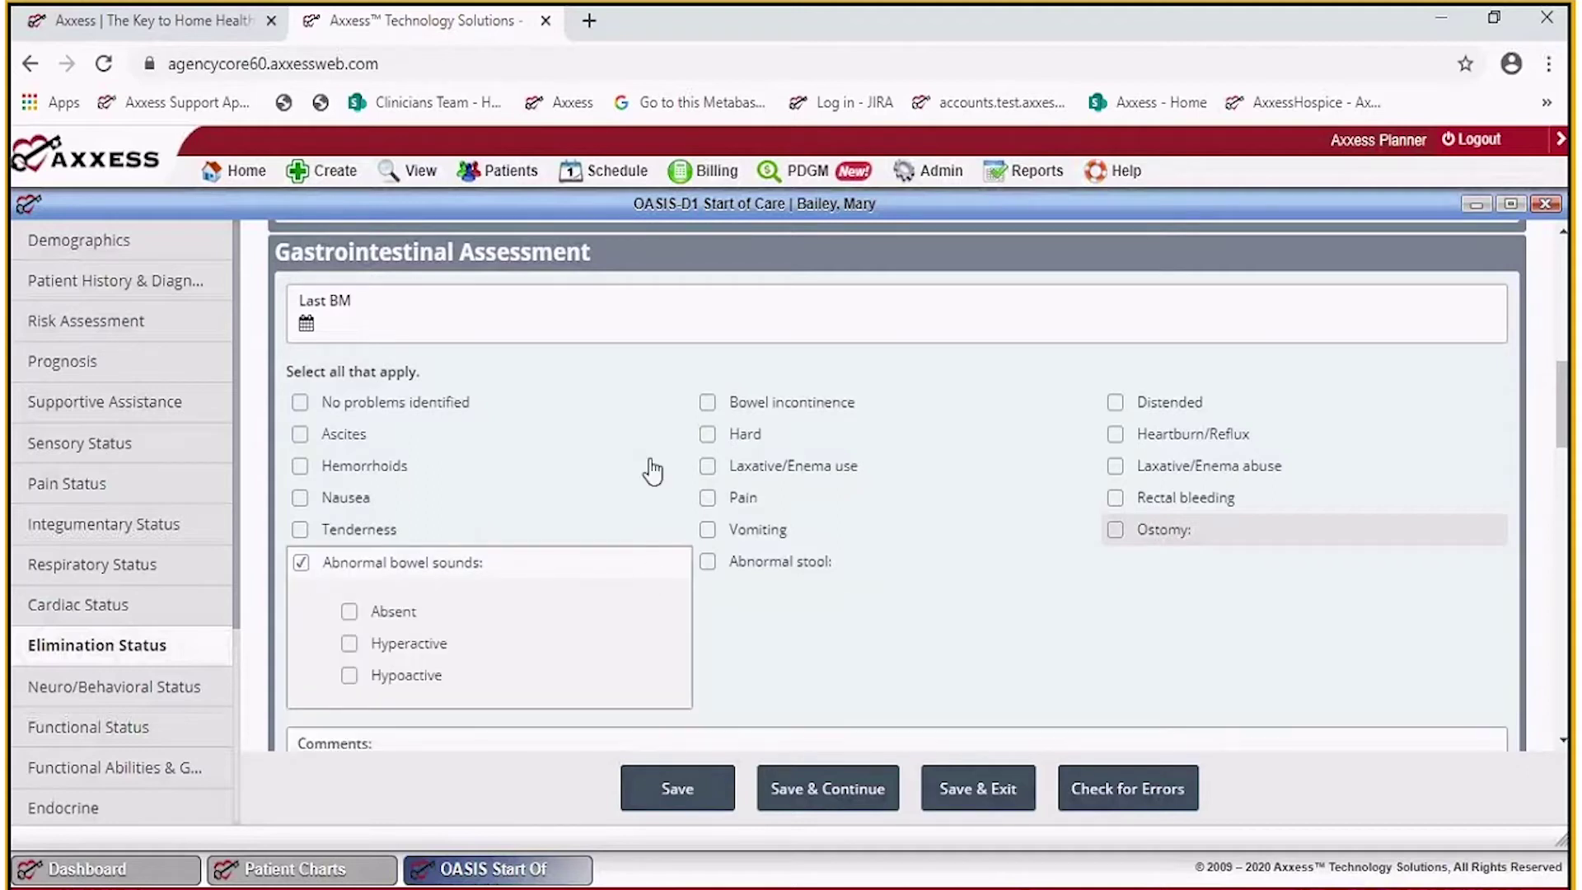
scroll(641, 451, "down", 3)
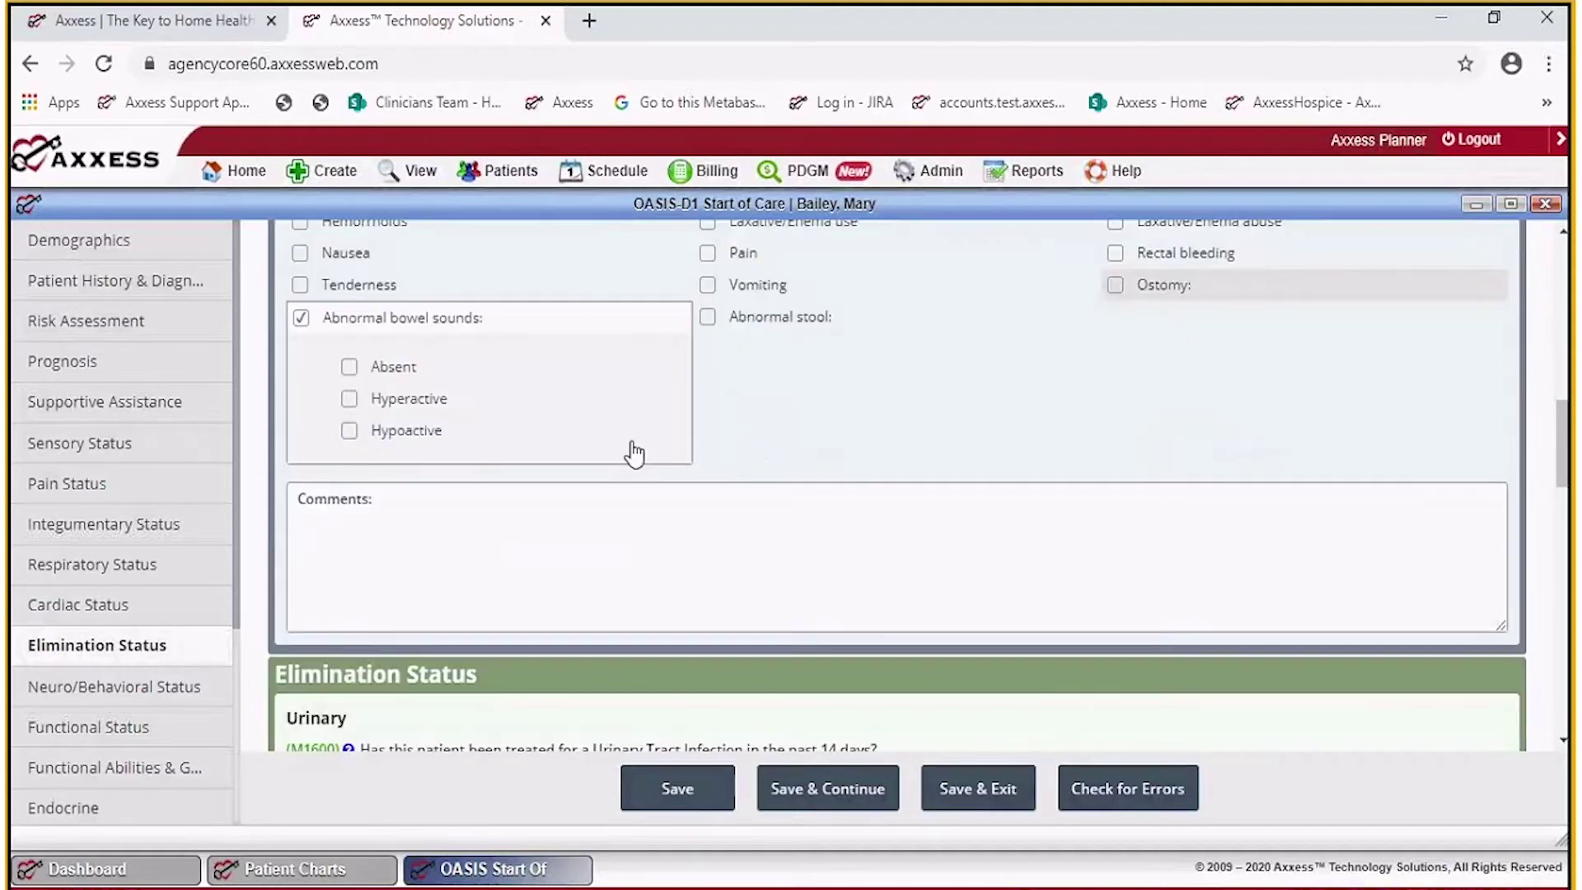
left_click(349, 432)
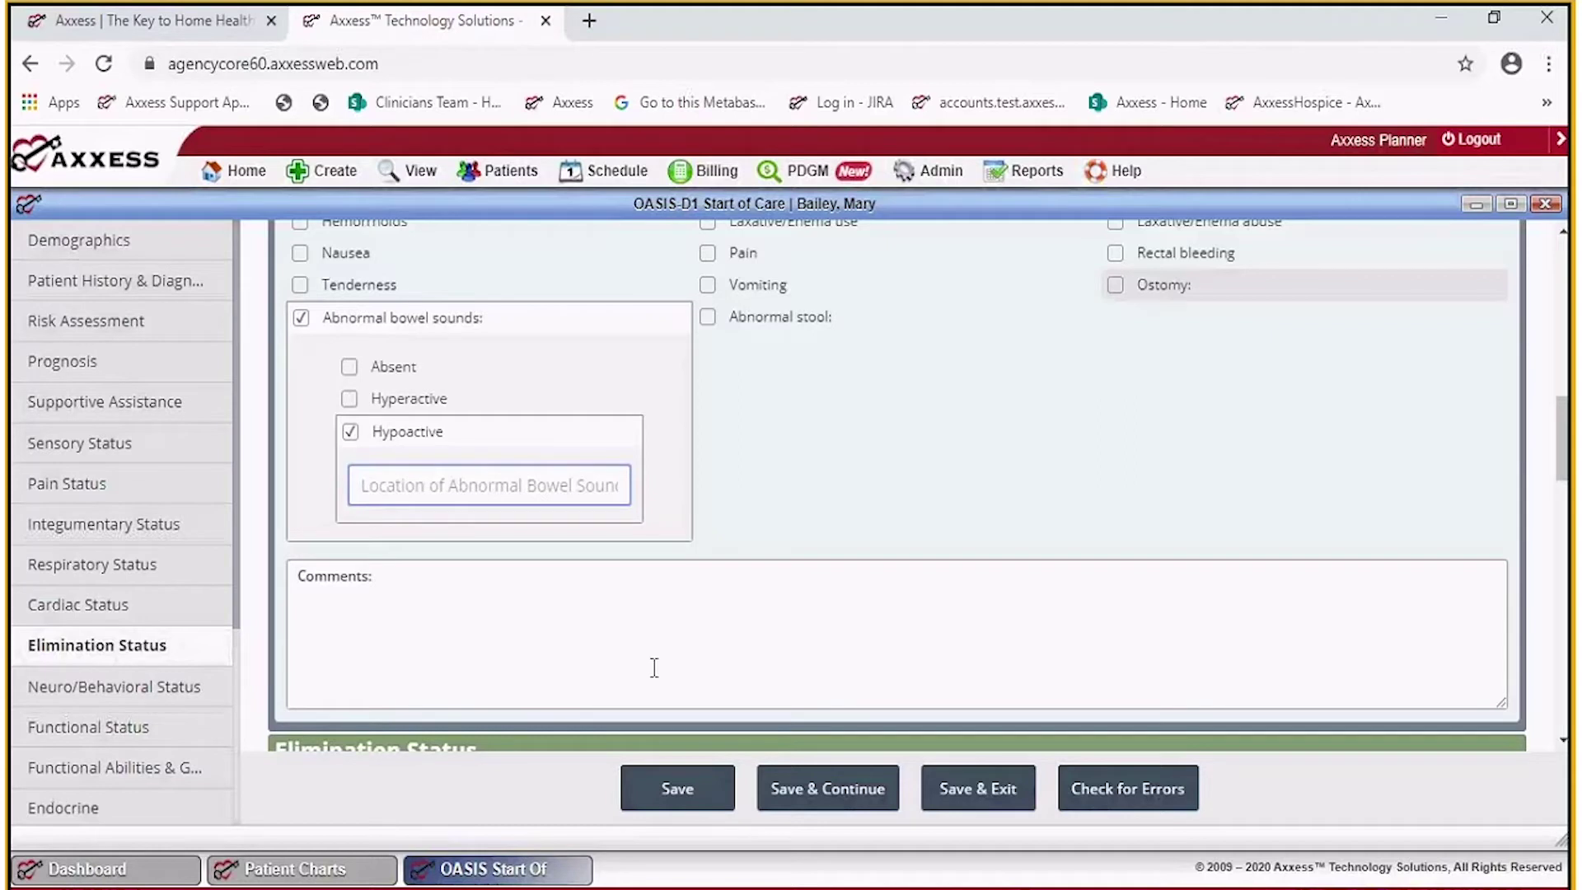
Review the gastrointestinal options and comments, and the M1600 urinary tract infection and M1610 urinary incontinence answers.
scroll(654, 668, "up", 3)
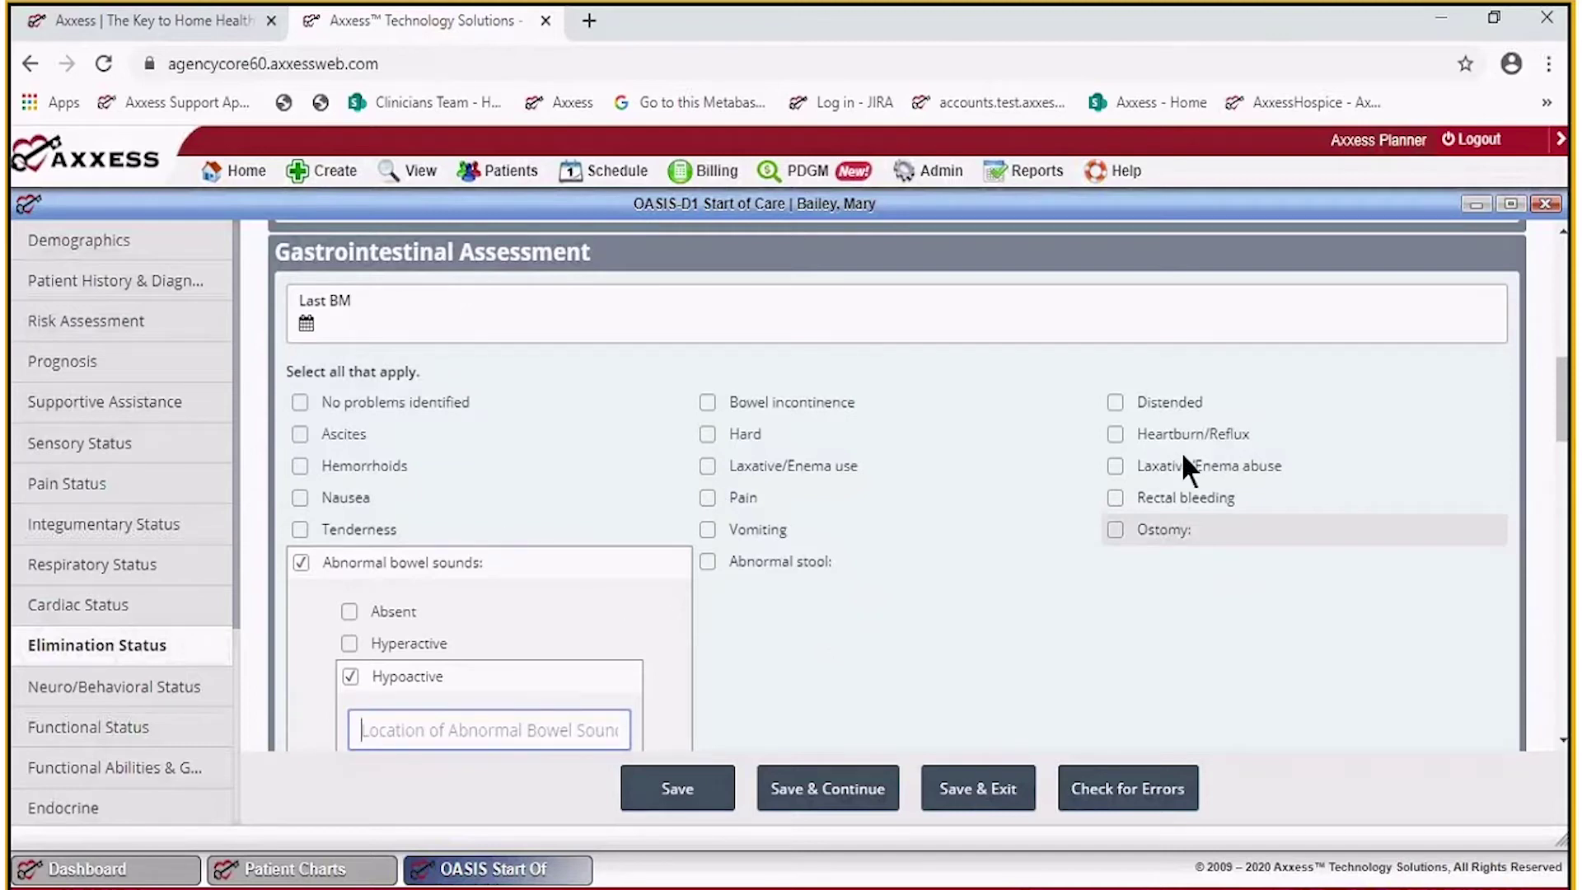
scroll(944, 631, "down", 6)
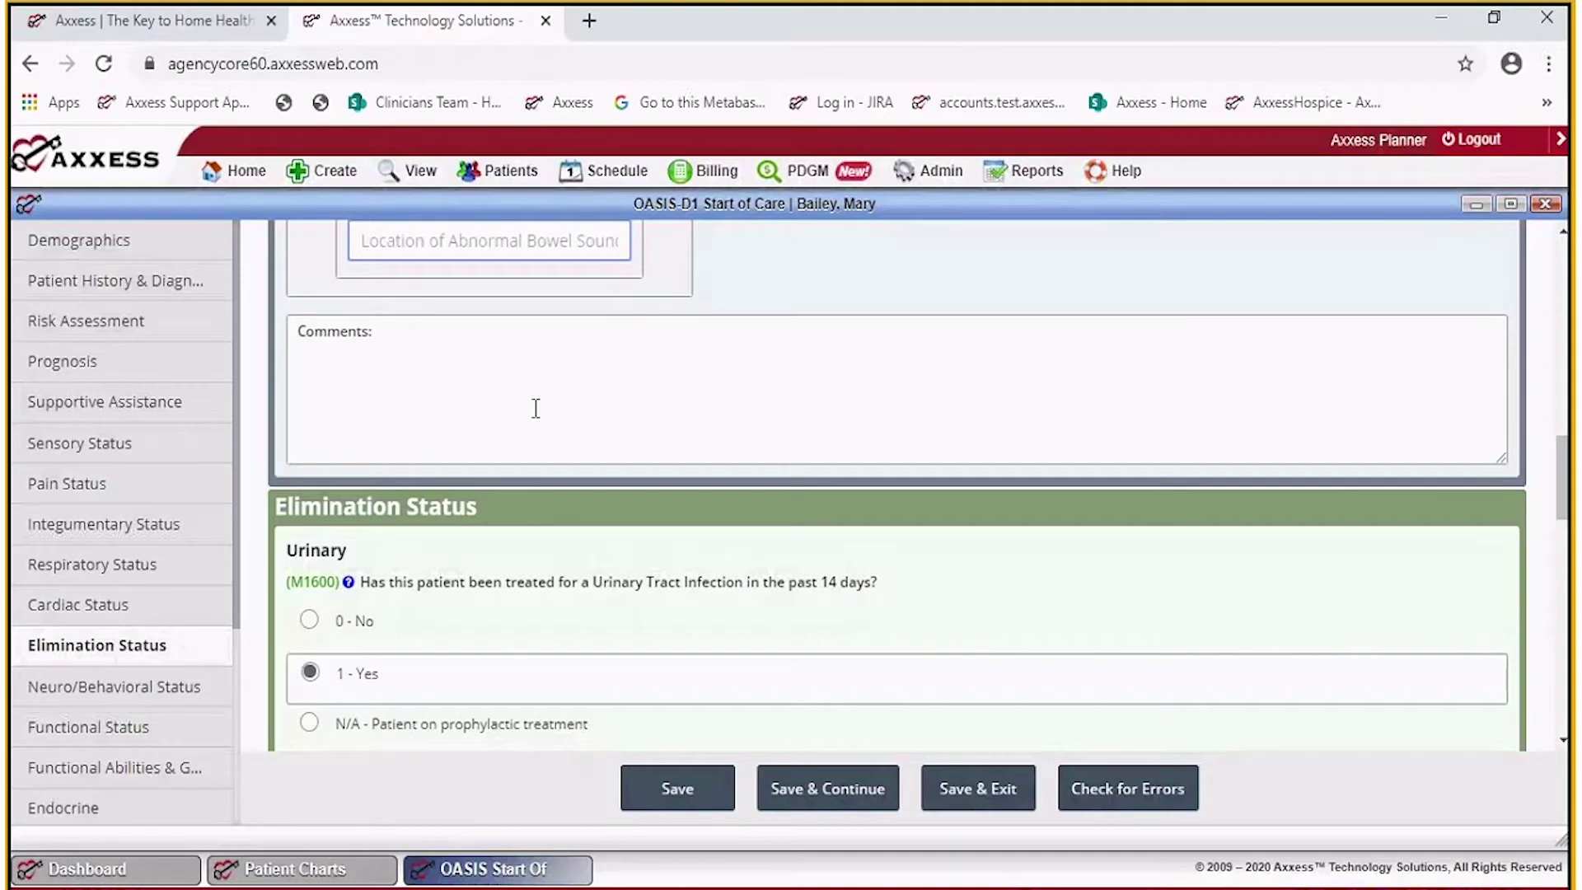
scroll(535, 408, "up", 6)
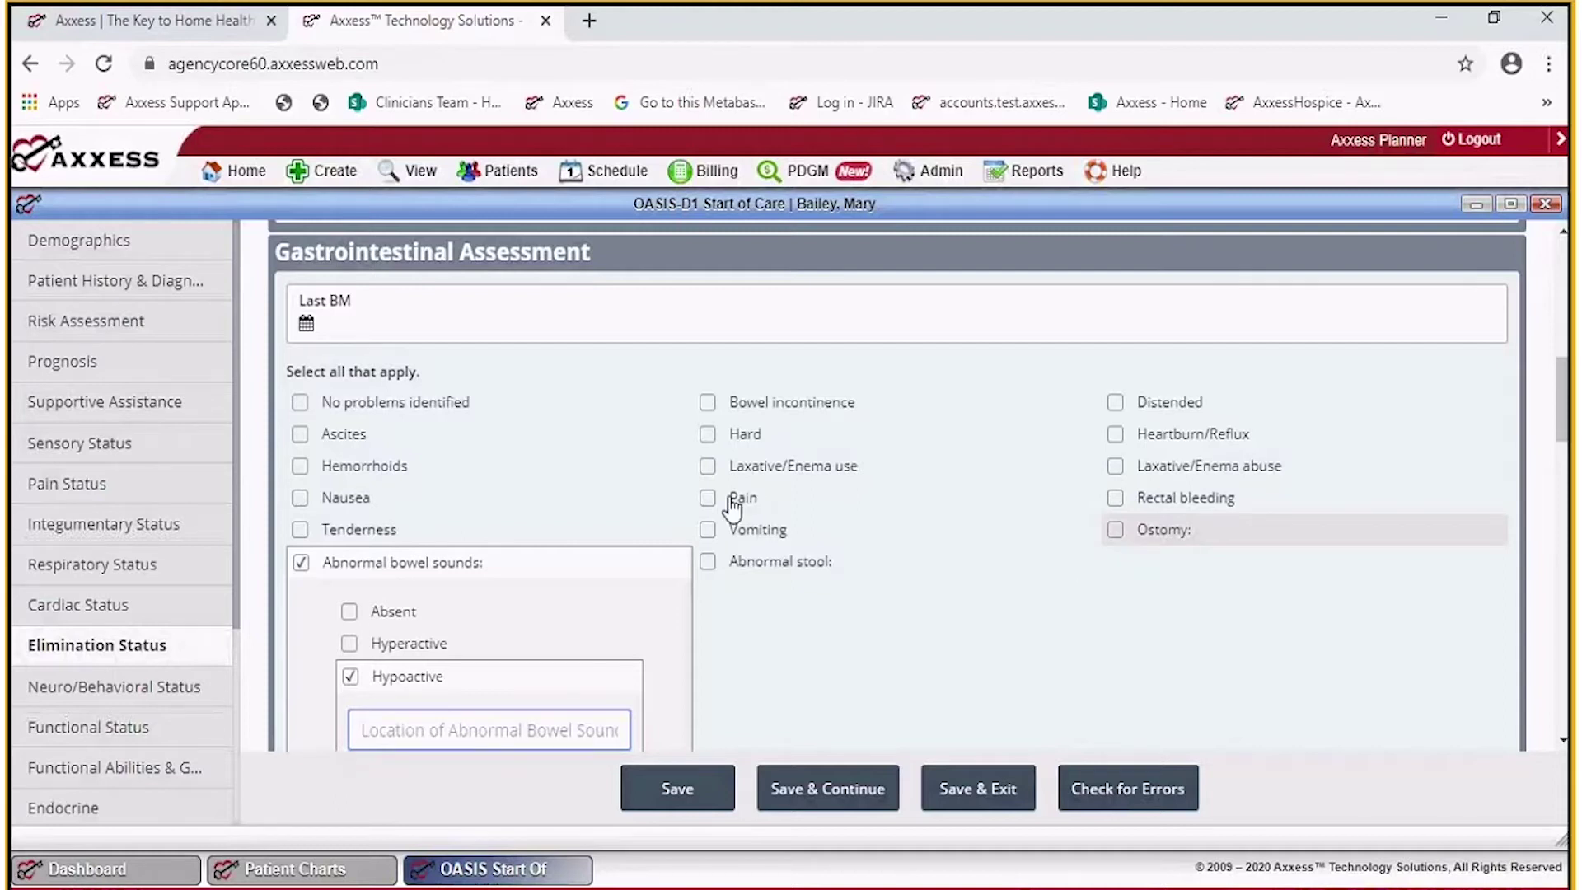
scroll(963, 554, "down", 6)
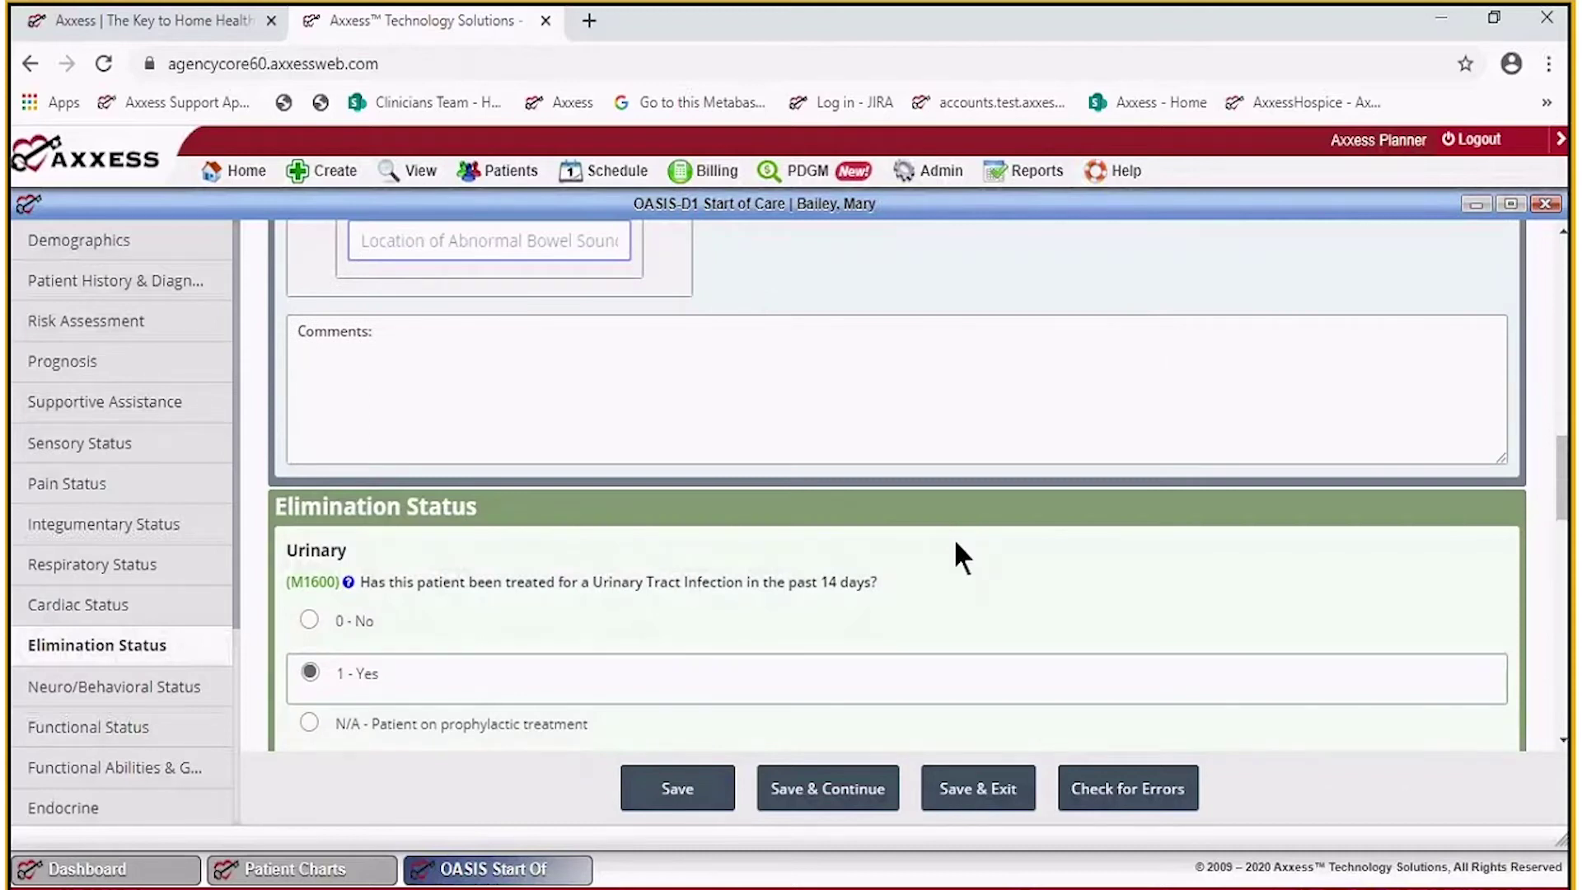
scroll(959, 556, "down", 3)
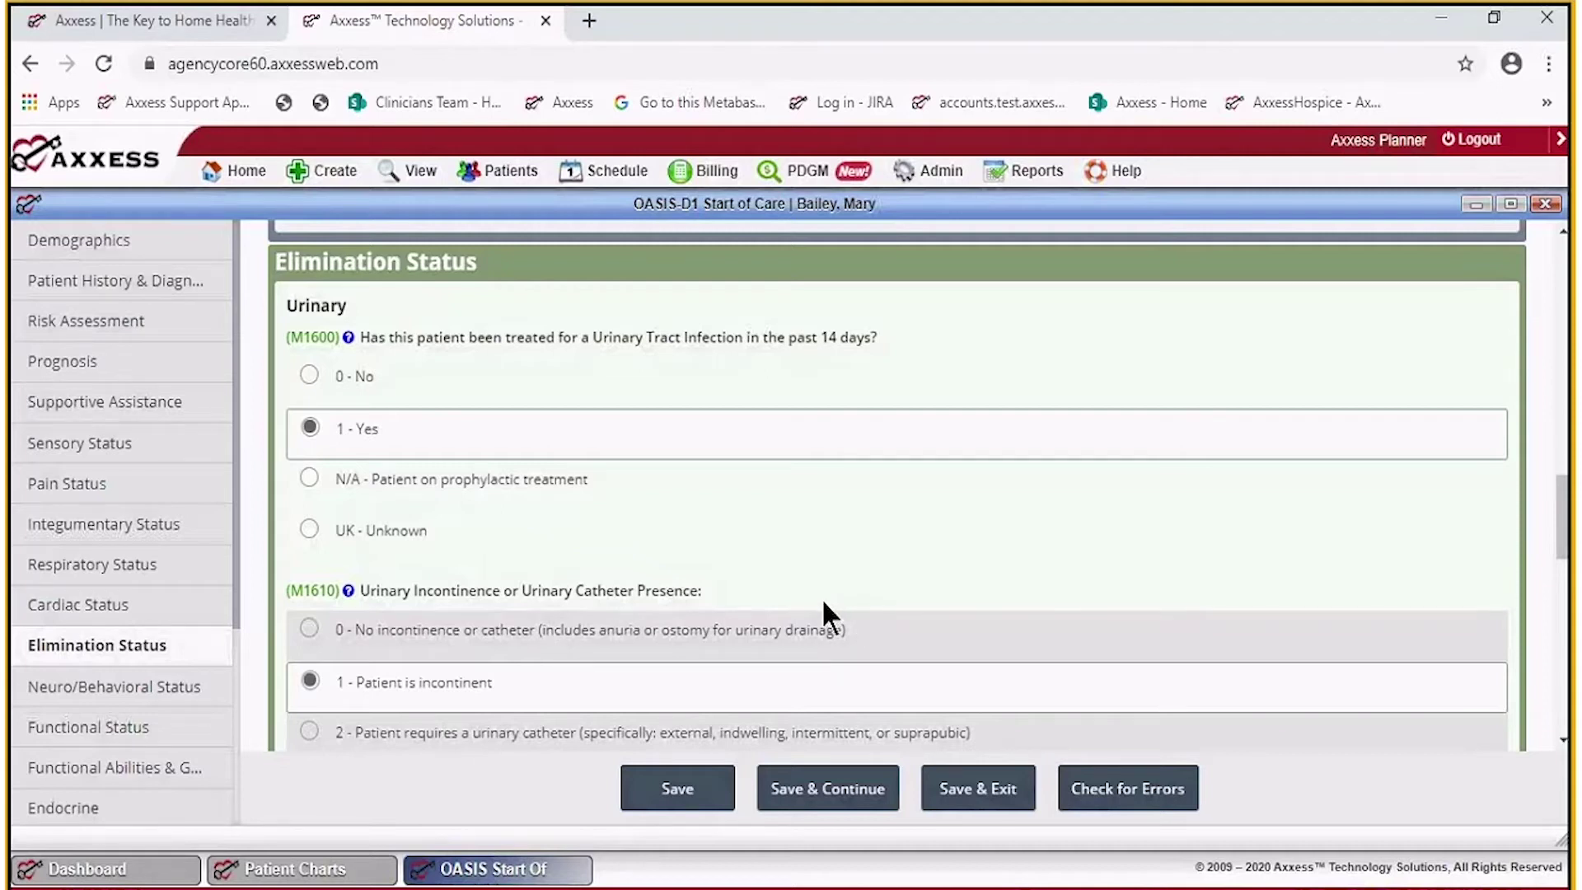
scroll(822, 602, "down", 1)
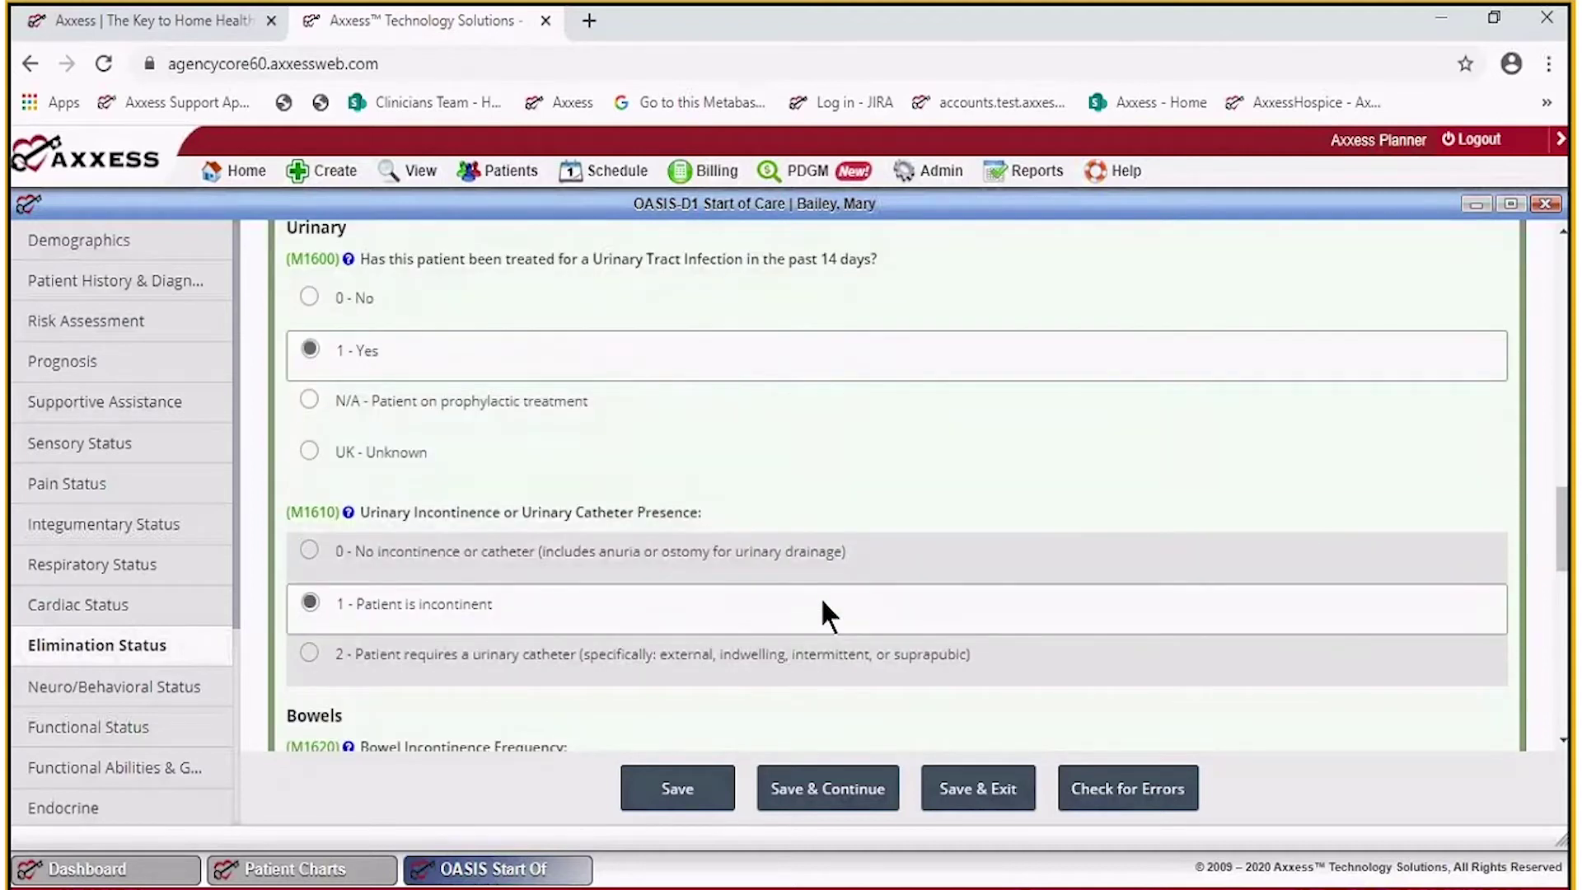
Compare the M1610 urinary incontinence or catheter answer with the Abnormal control selections in the Genitourinary Assessment.
scroll(823, 601, "down", 2)
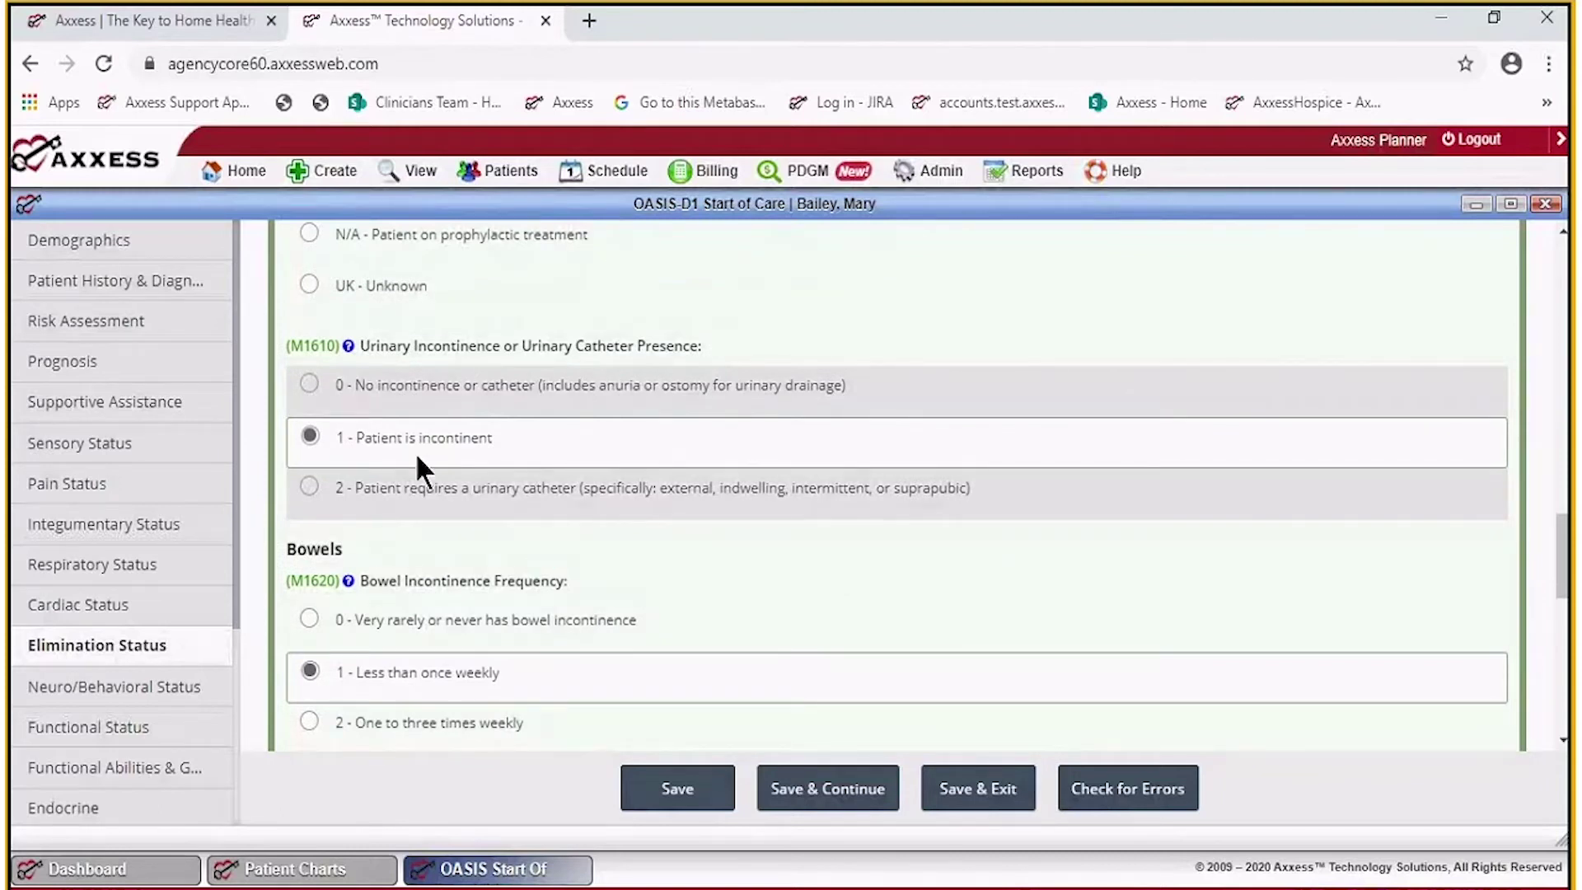
scroll(417, 457, "up", 6)
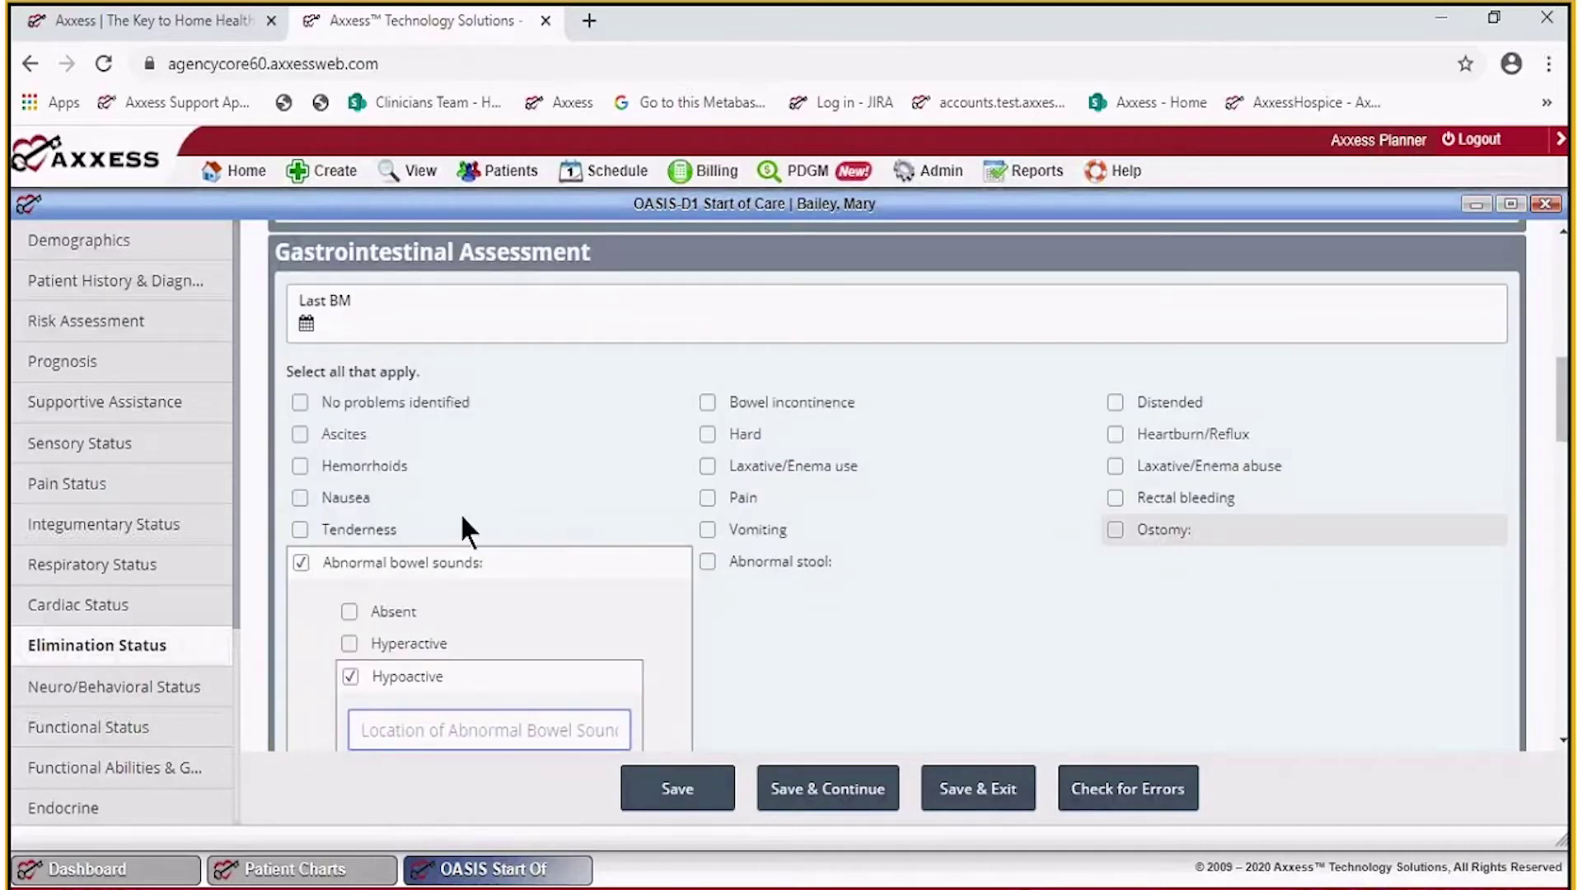
scroll(464, 518, "up", 10)
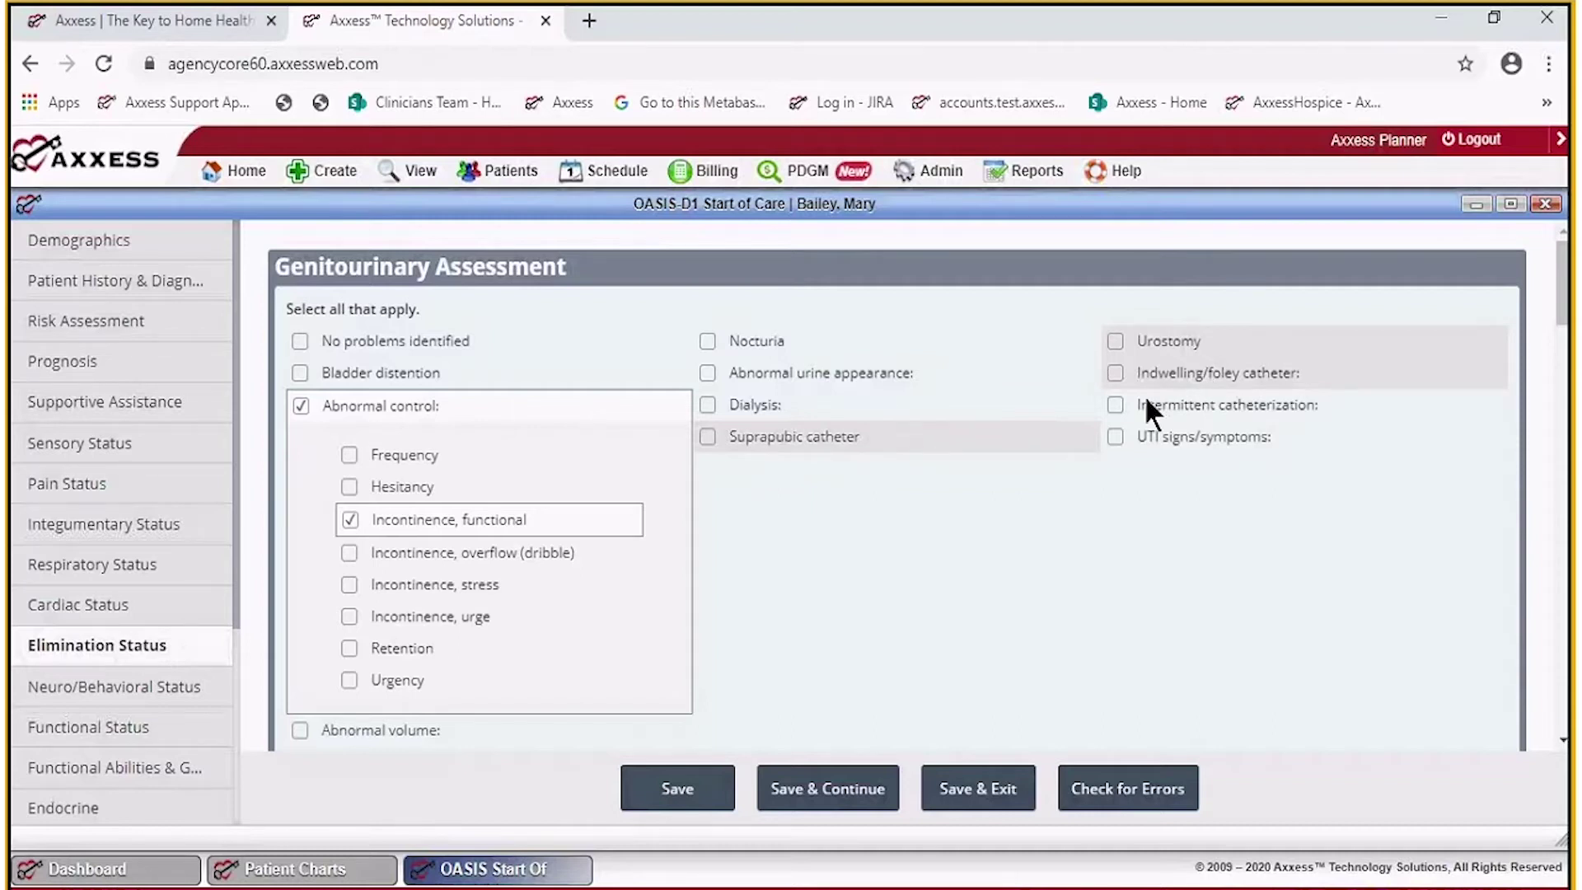
scroll(1039, 505, "down", 15)
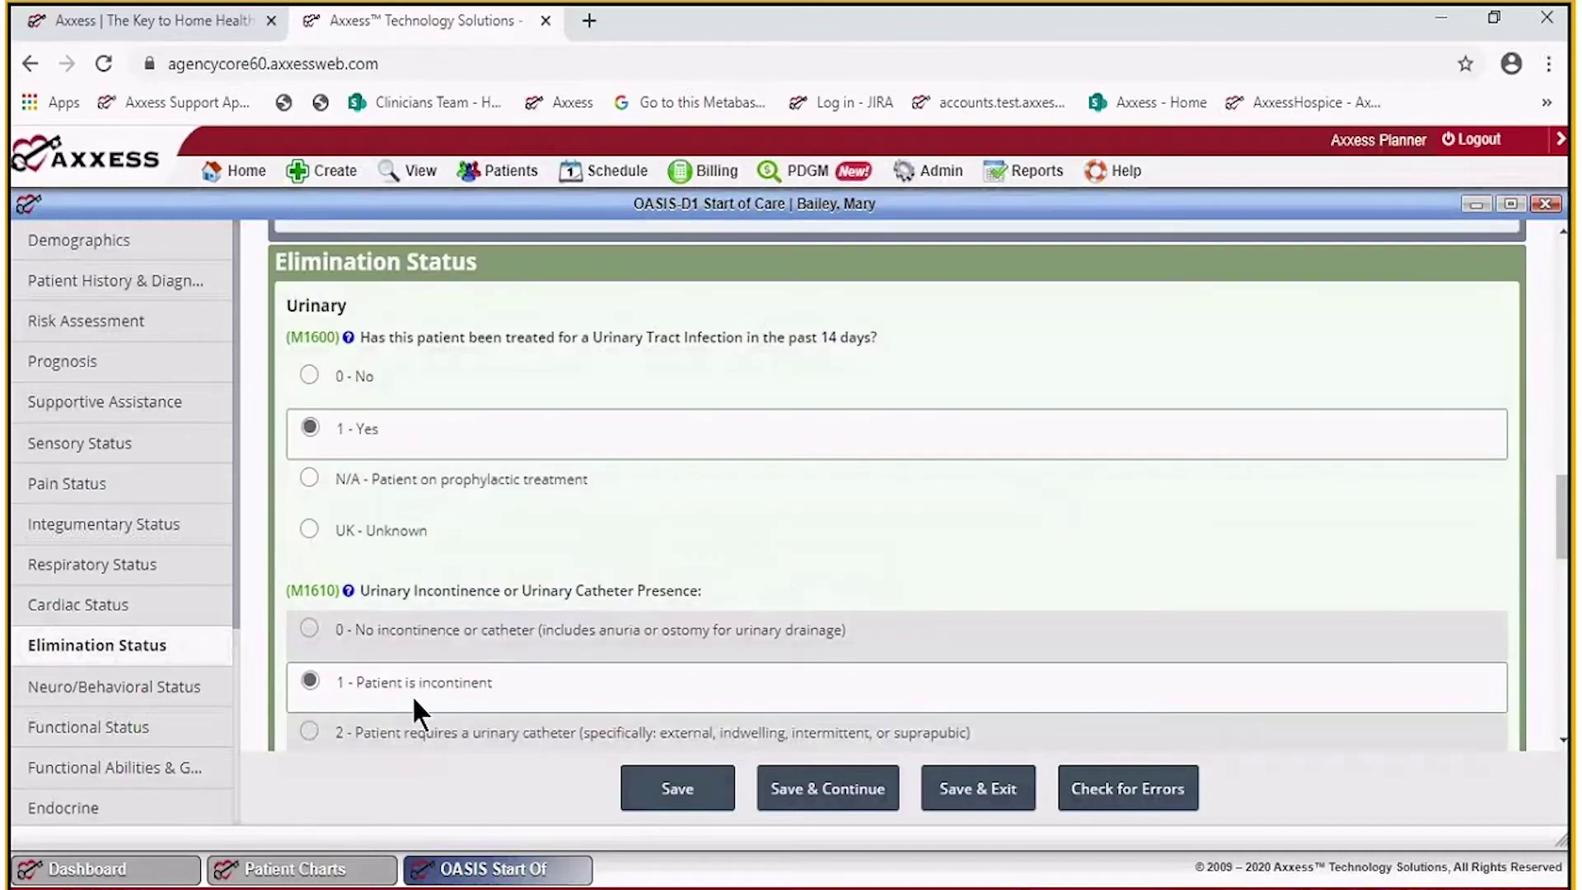
scroll(519, 647, "down", 3)
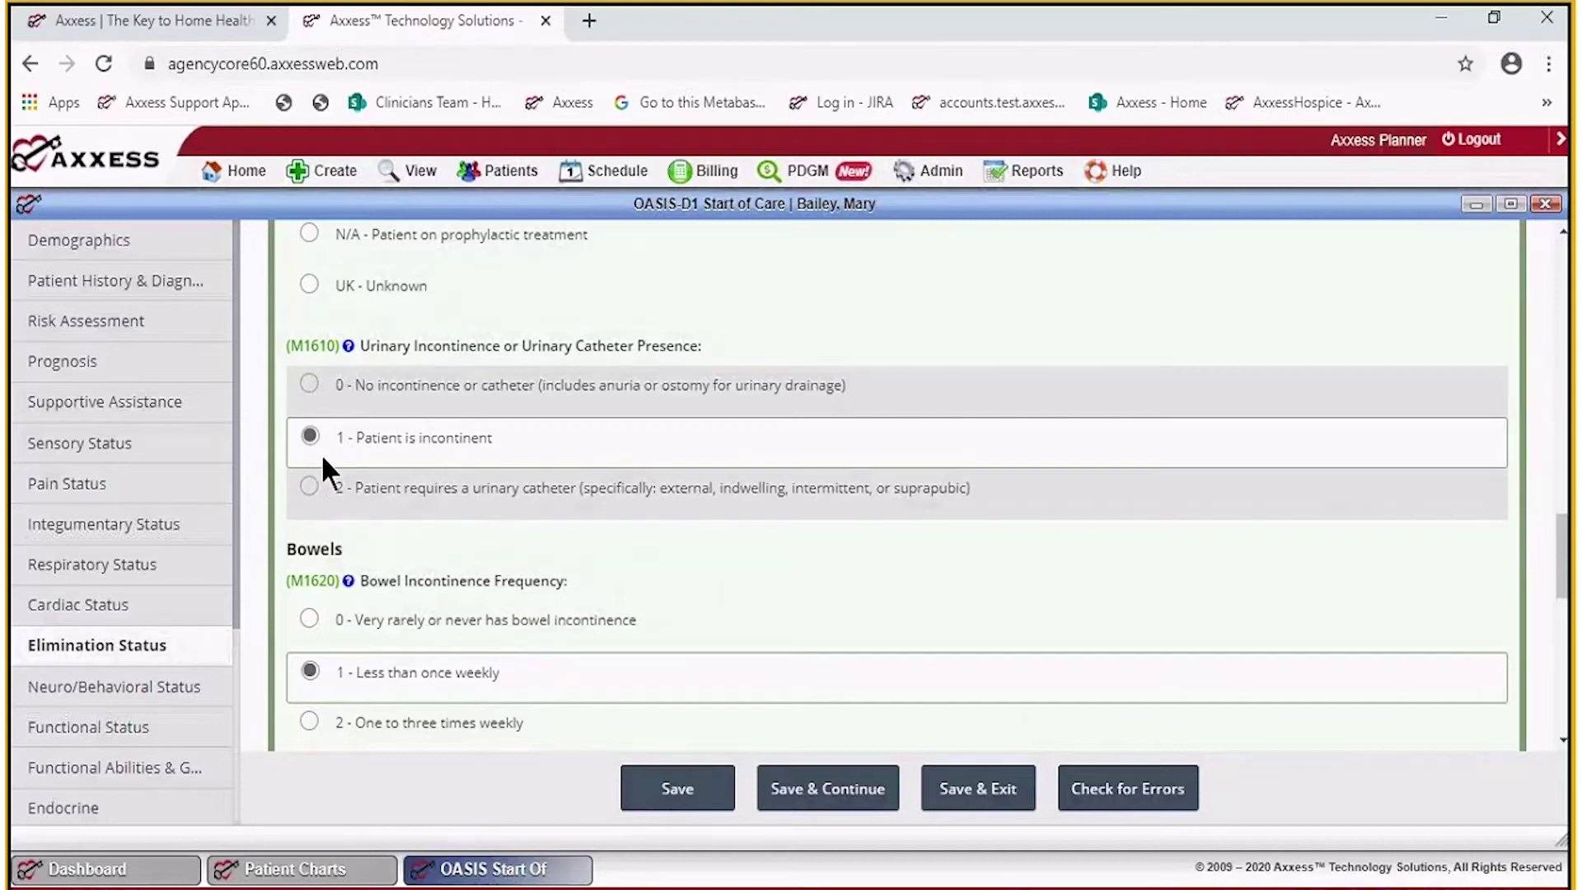
scroll(644, 501, "up", 10)
scroll(647, 507, "up", 3)
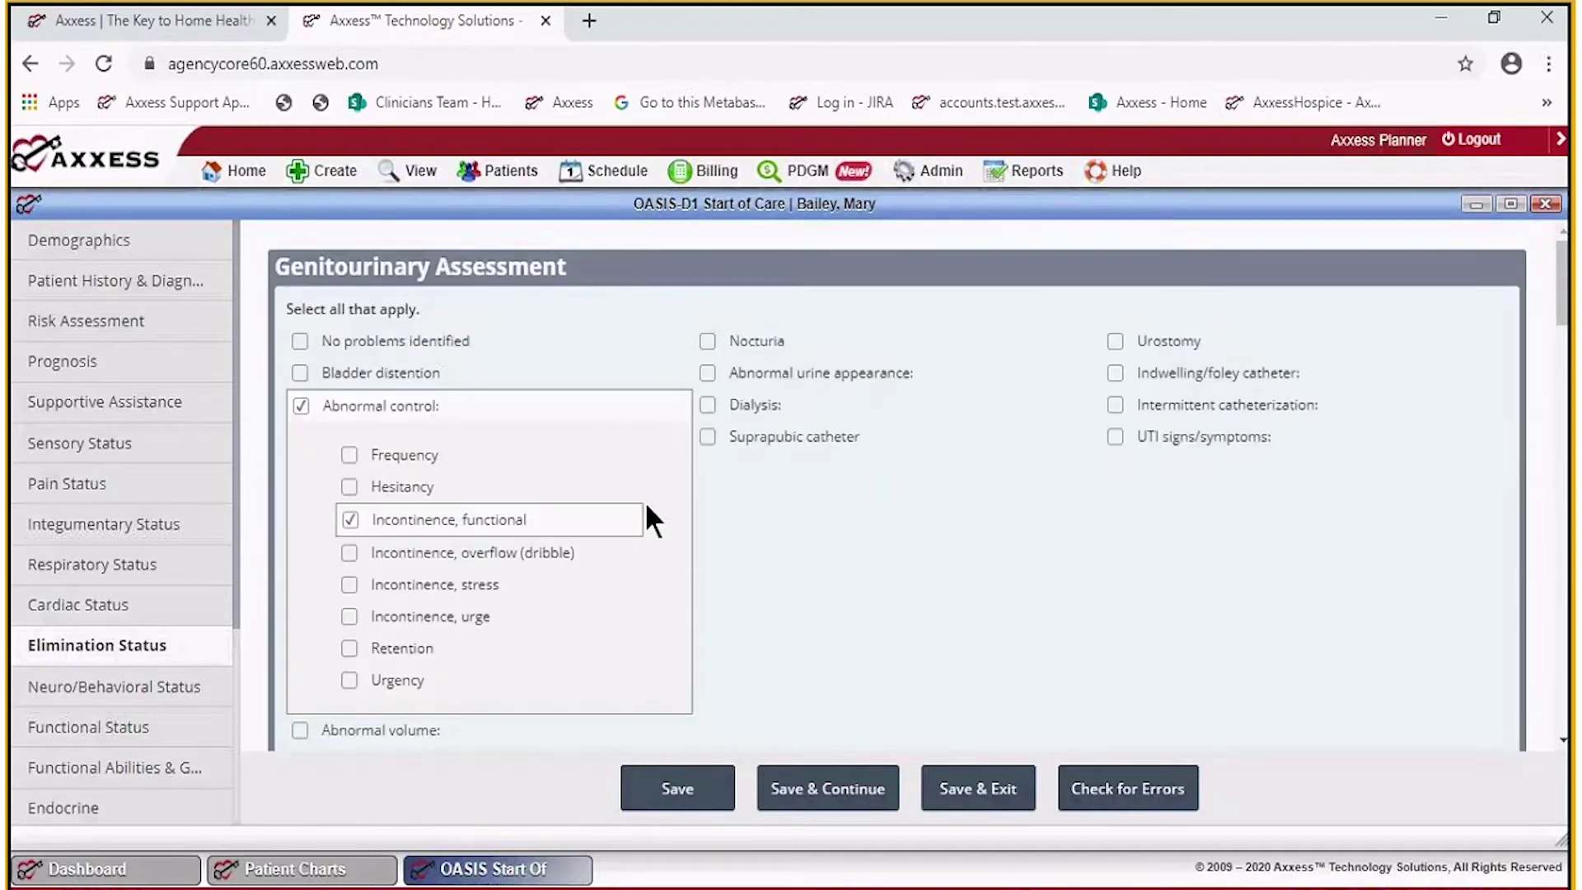
Try marking Urostomy in the Genitourinary Assessment, leaving Indwelling/foley catheter unmarked.
left_click(1116, 375)
left_click(1116, 374)
left_click(1116, 342)
scroll(832, 490, "down", 6)
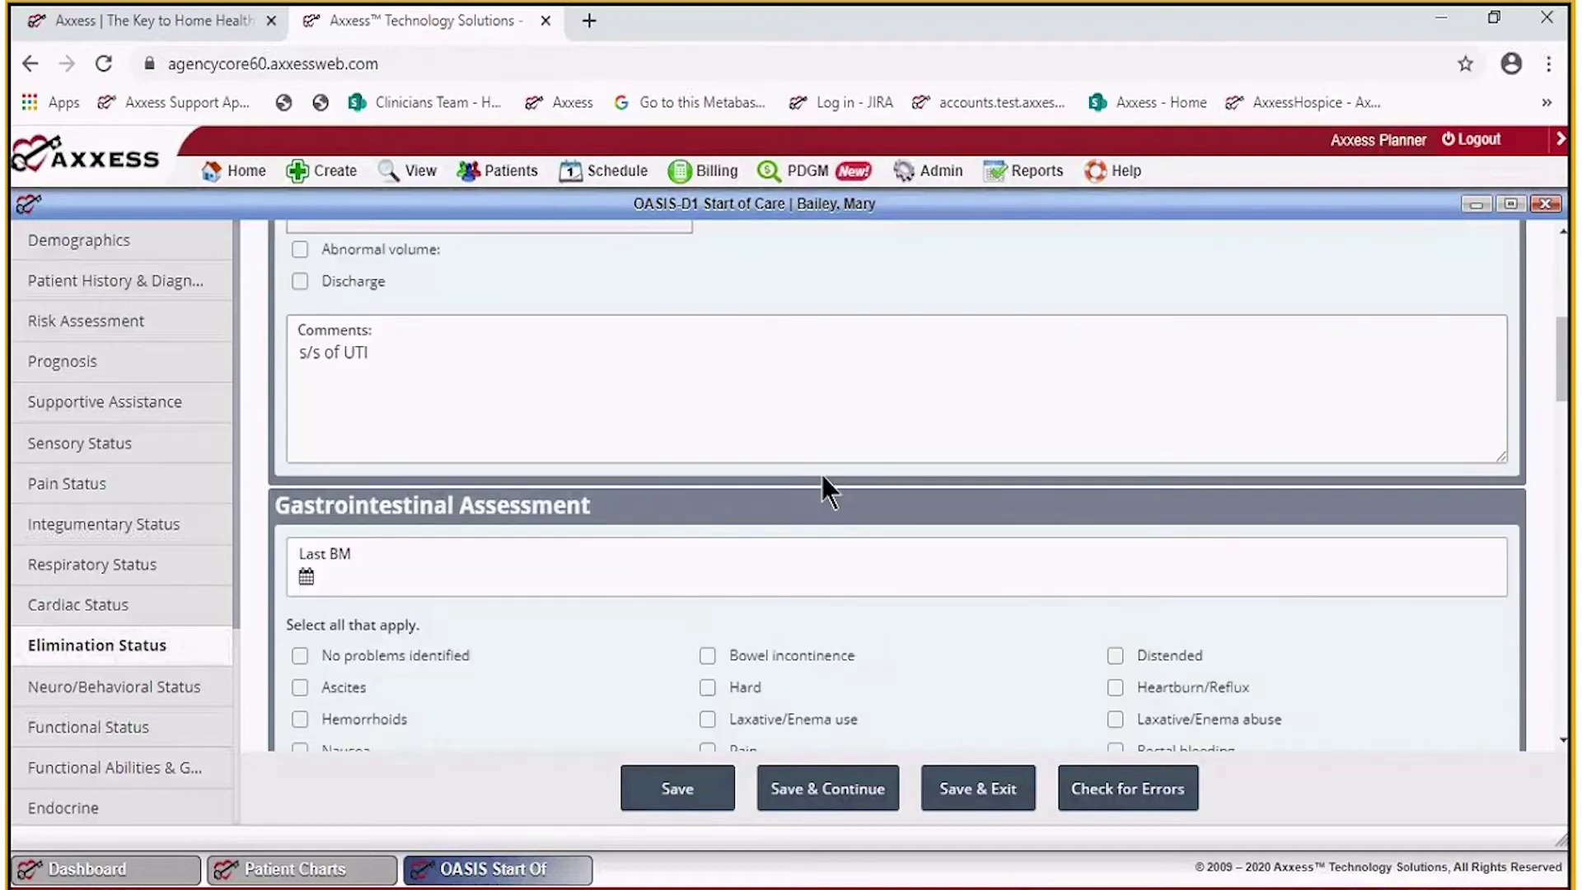
scroll(748, 449, "down", 2)
scroll(651, 417, "up", 8)
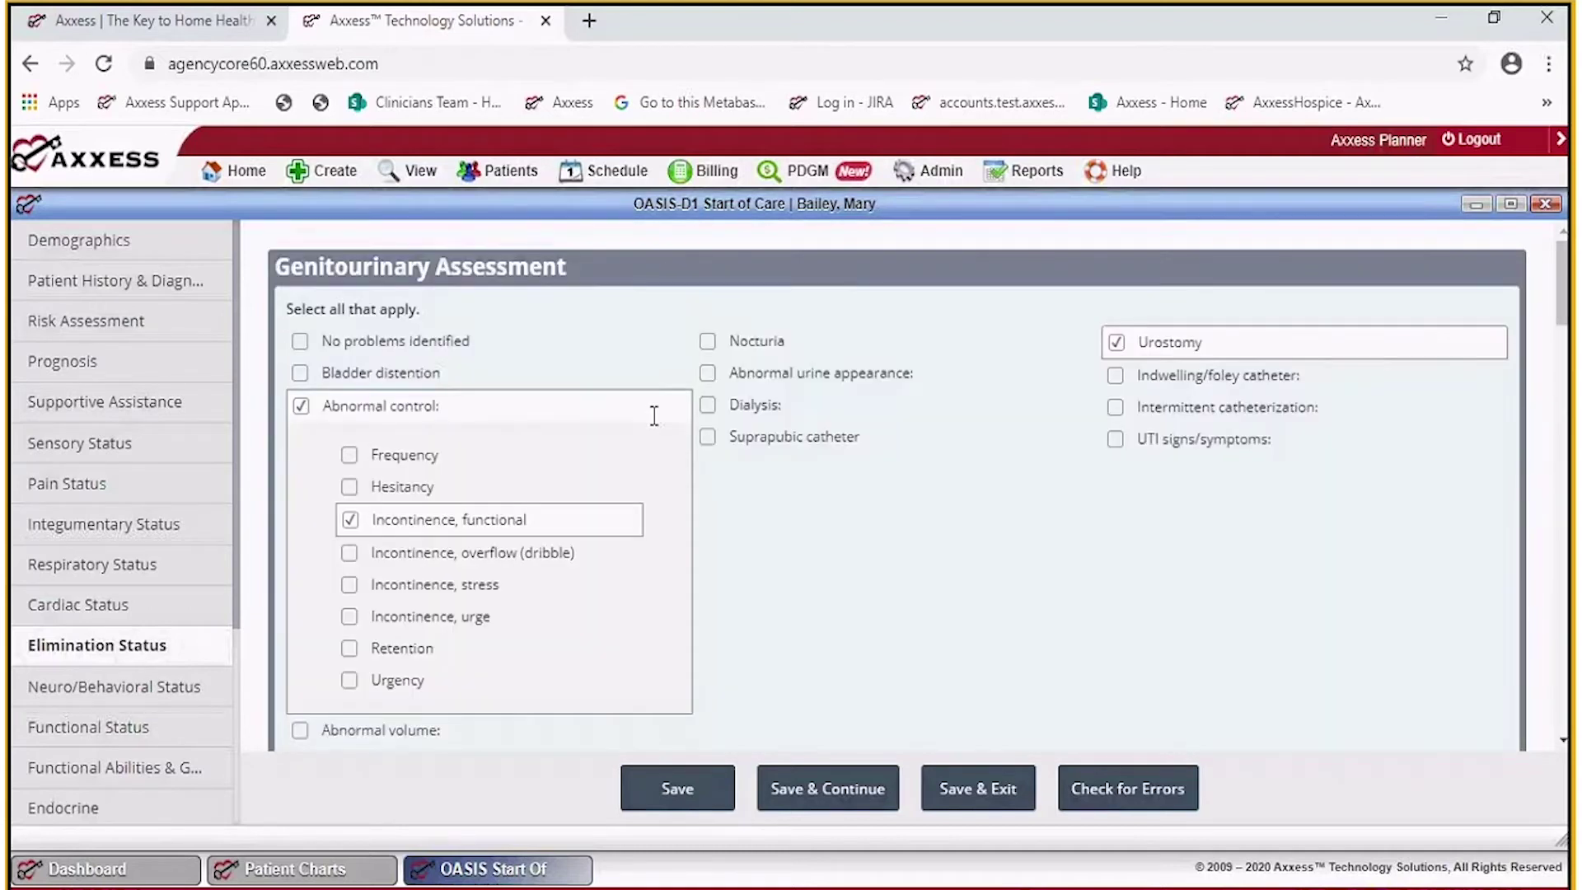
Mark Indwelling/foley catheter with last catheter change date 01/01/2020 and catheter changes managed by Home health agency.
left_click(1116, 377)
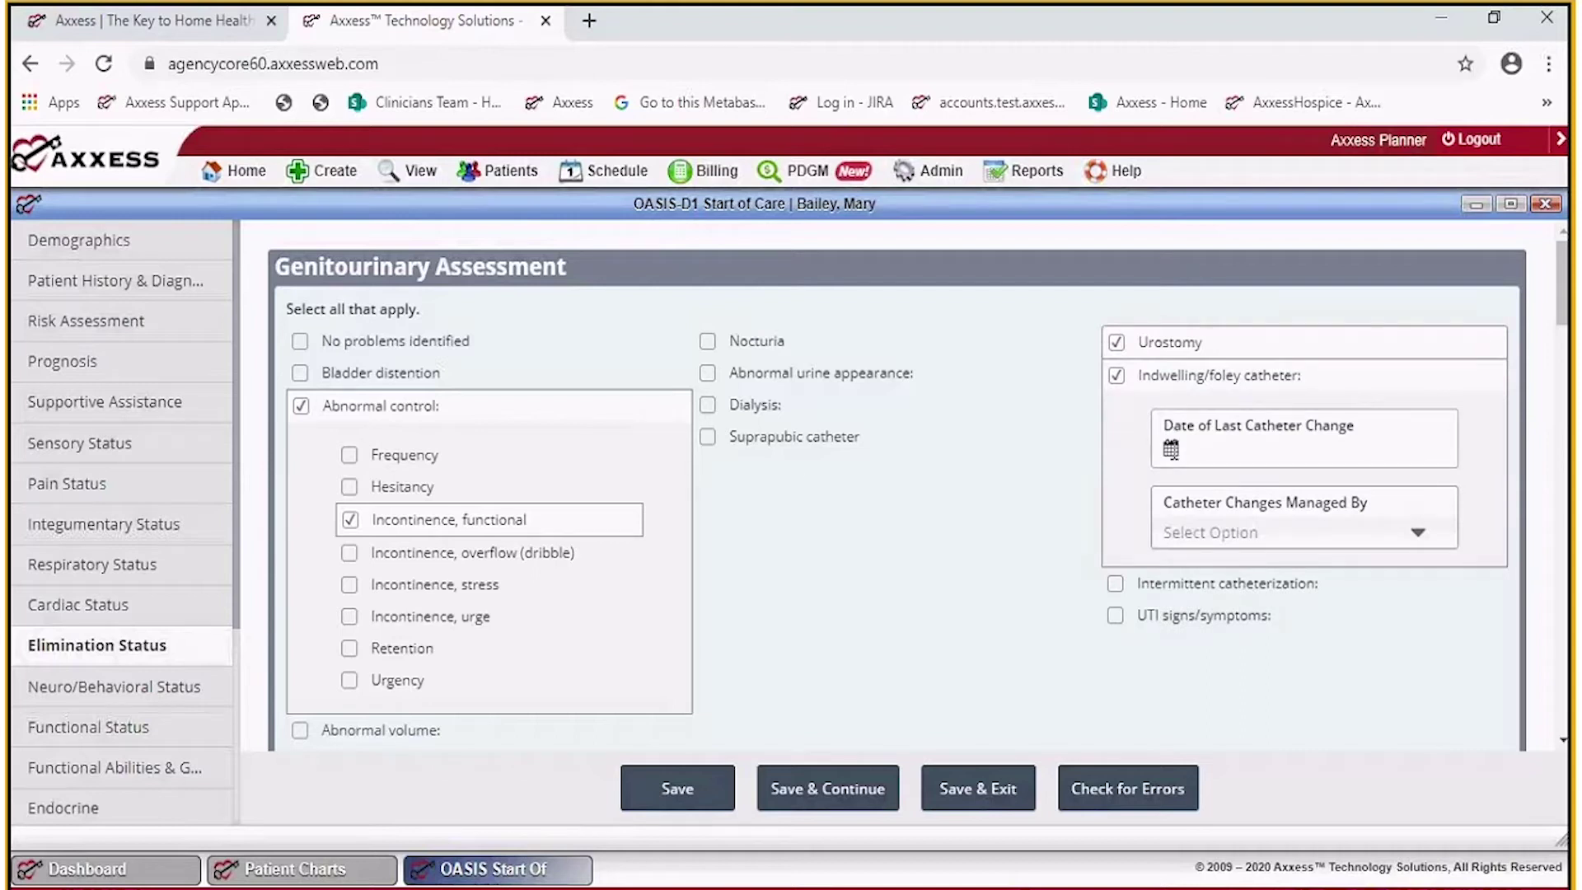
left_click(1171, 451)
left_click(1314, 545)
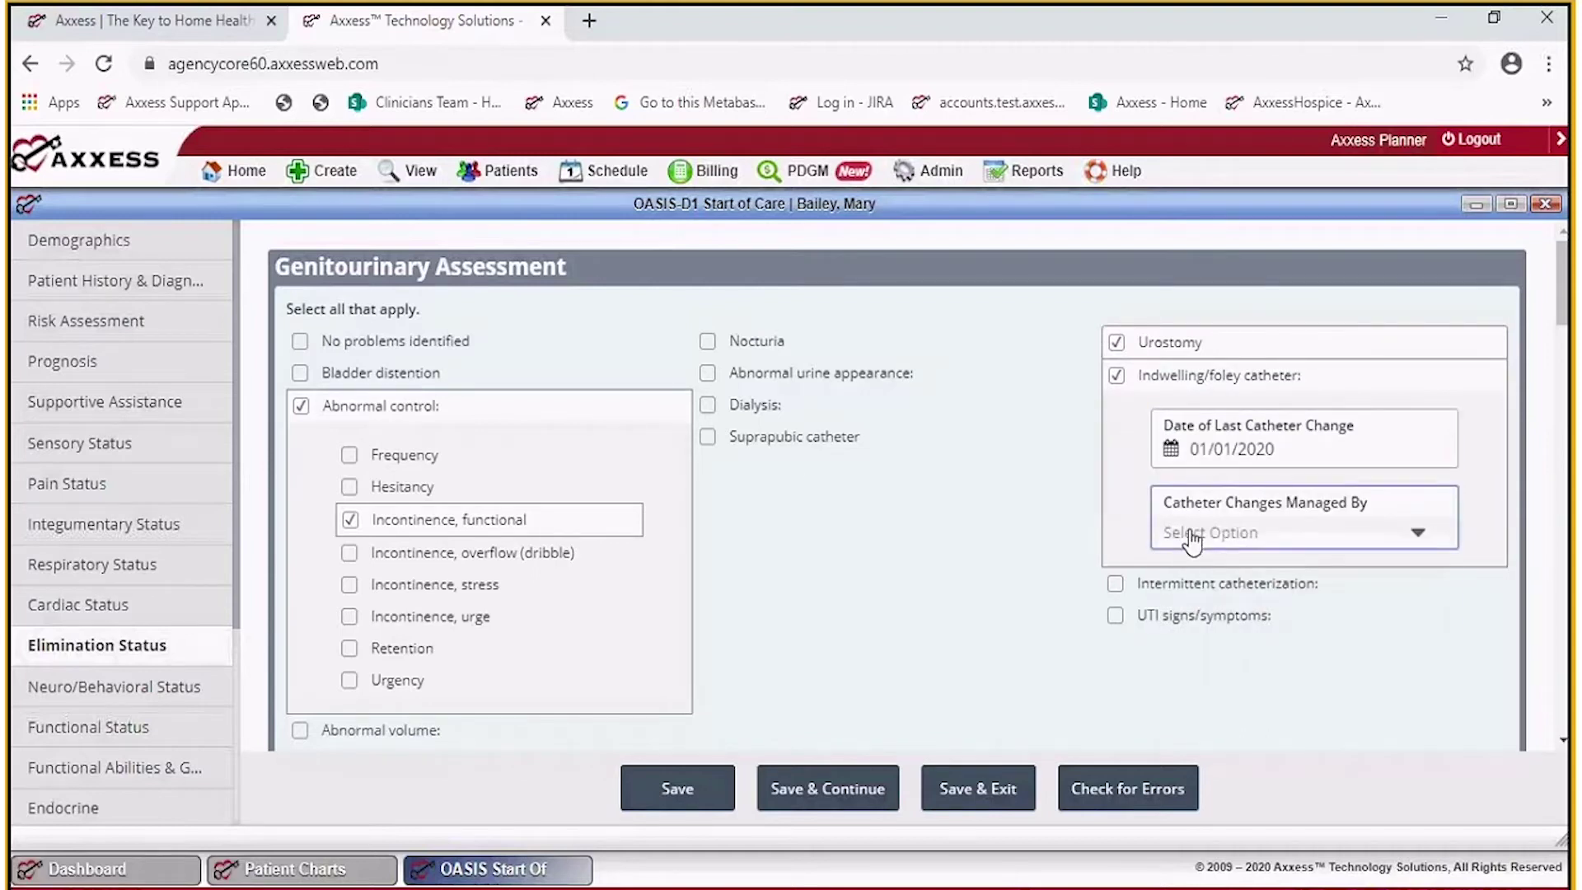
left_click(1190, 533)
left_click(1204, 579)
scroll(927, 506, "down", 3)
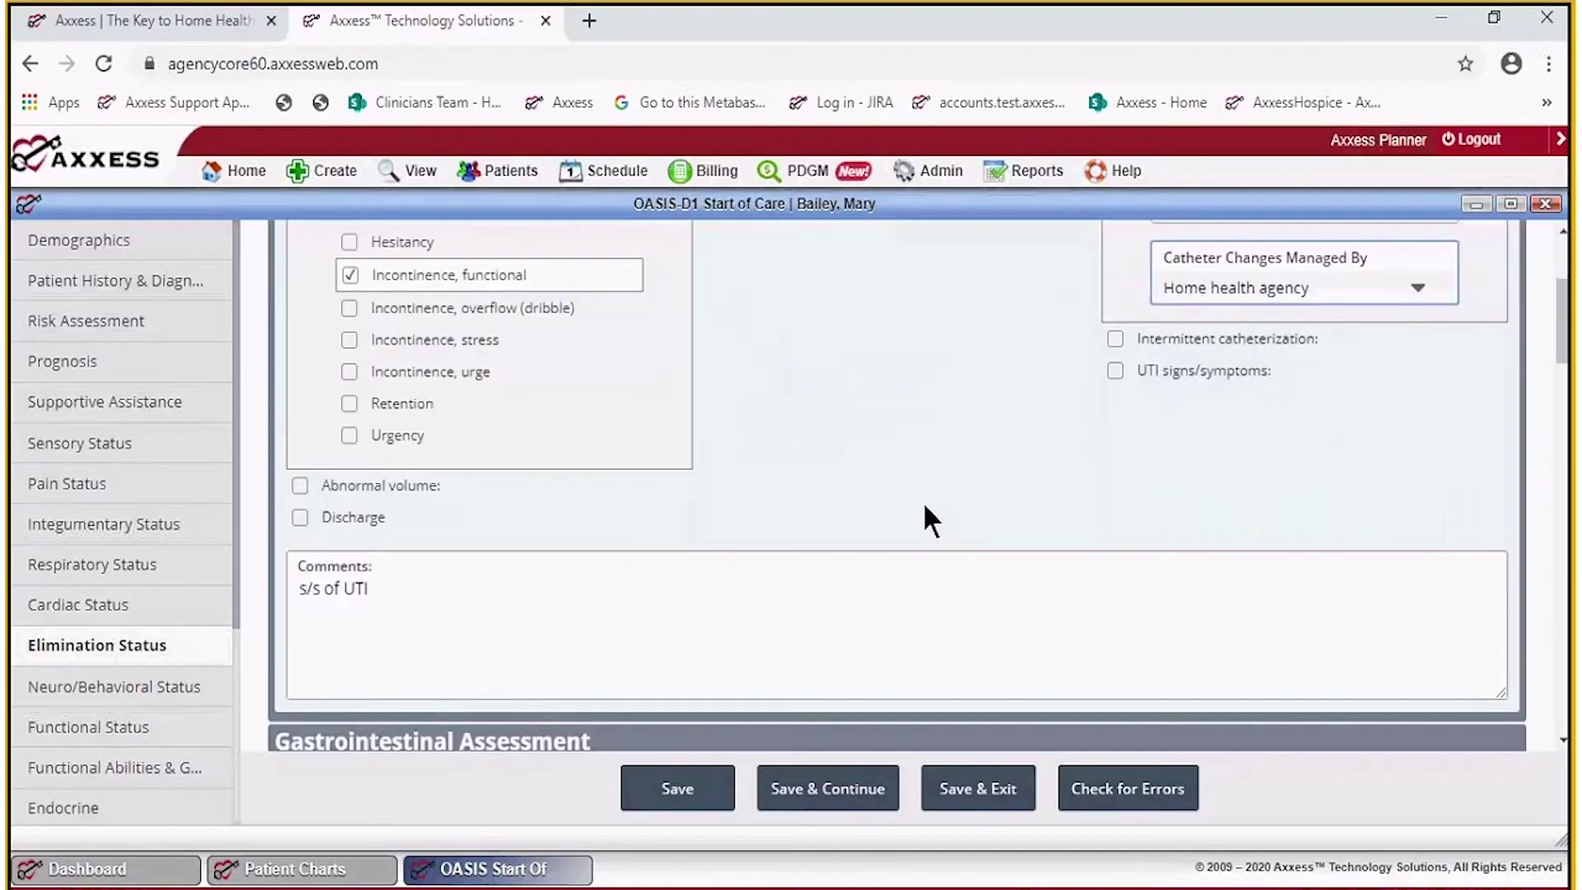
Clear Abnormal control in the Genitourinary Assessment and check which M1610 answers are available.
scroll(916, 494, "up", 3)
left_click(299, 407)
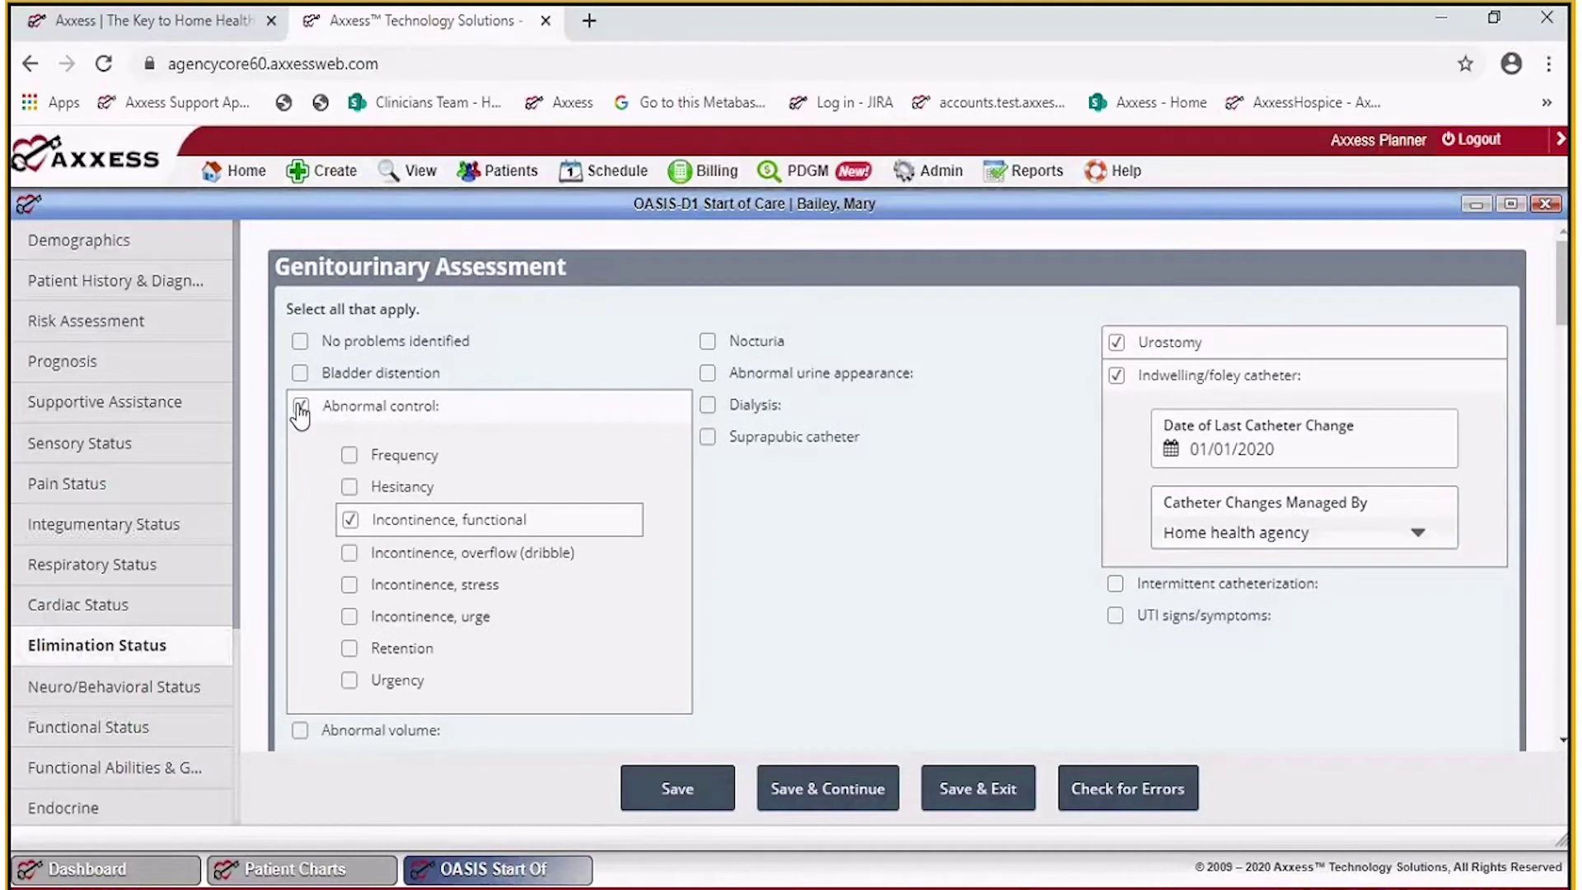
scroll(765, 448, "down", 5)
scroll(765, 448, "down", 5)
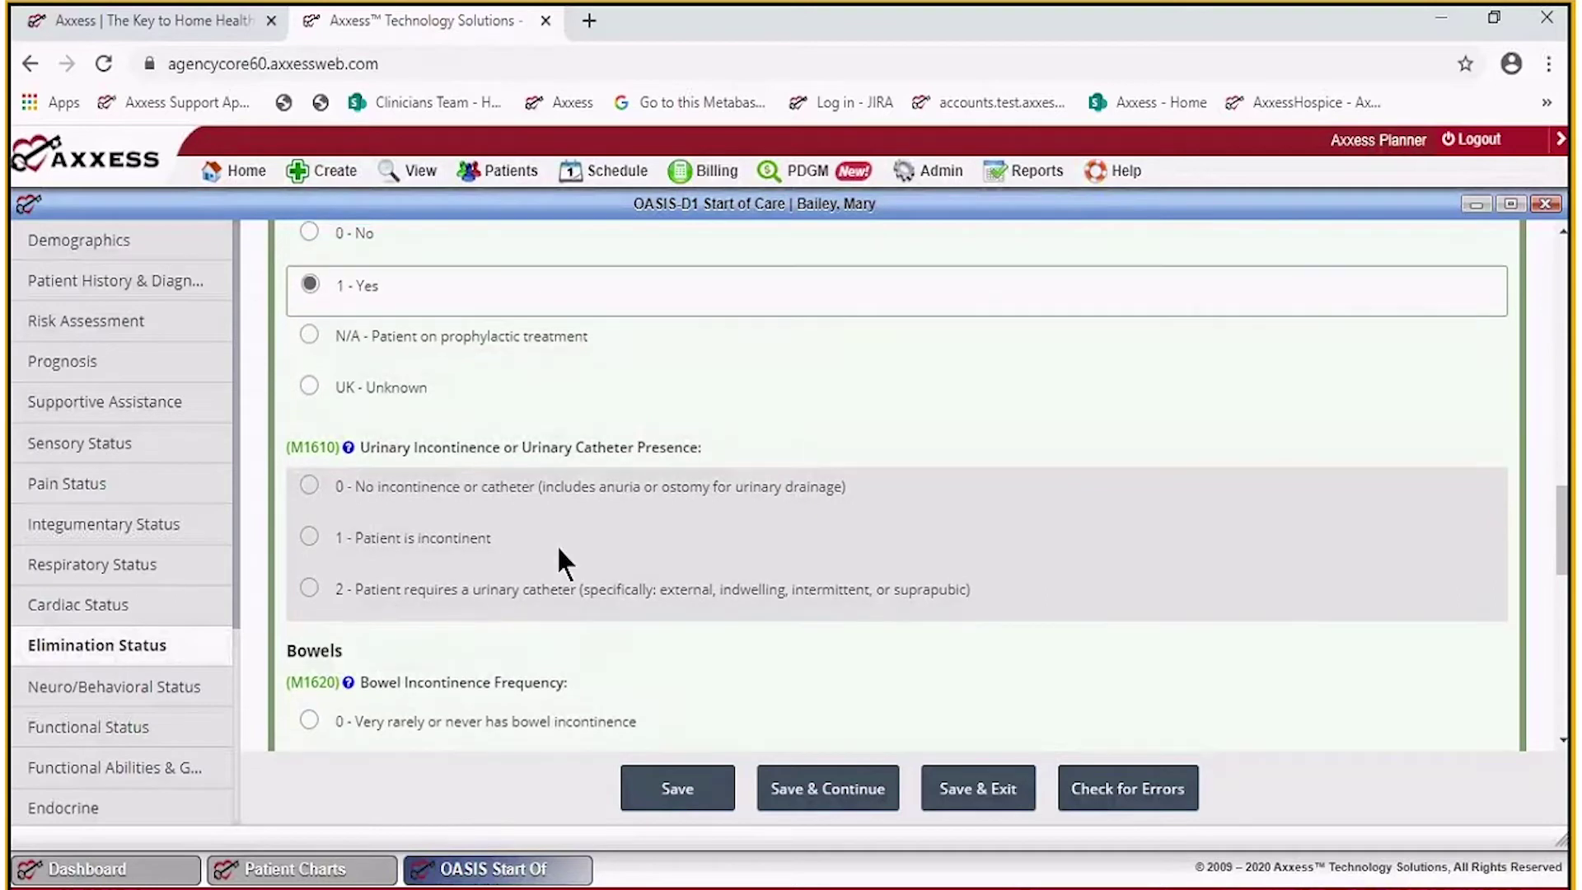
scroll(558, 551, "up", 5)
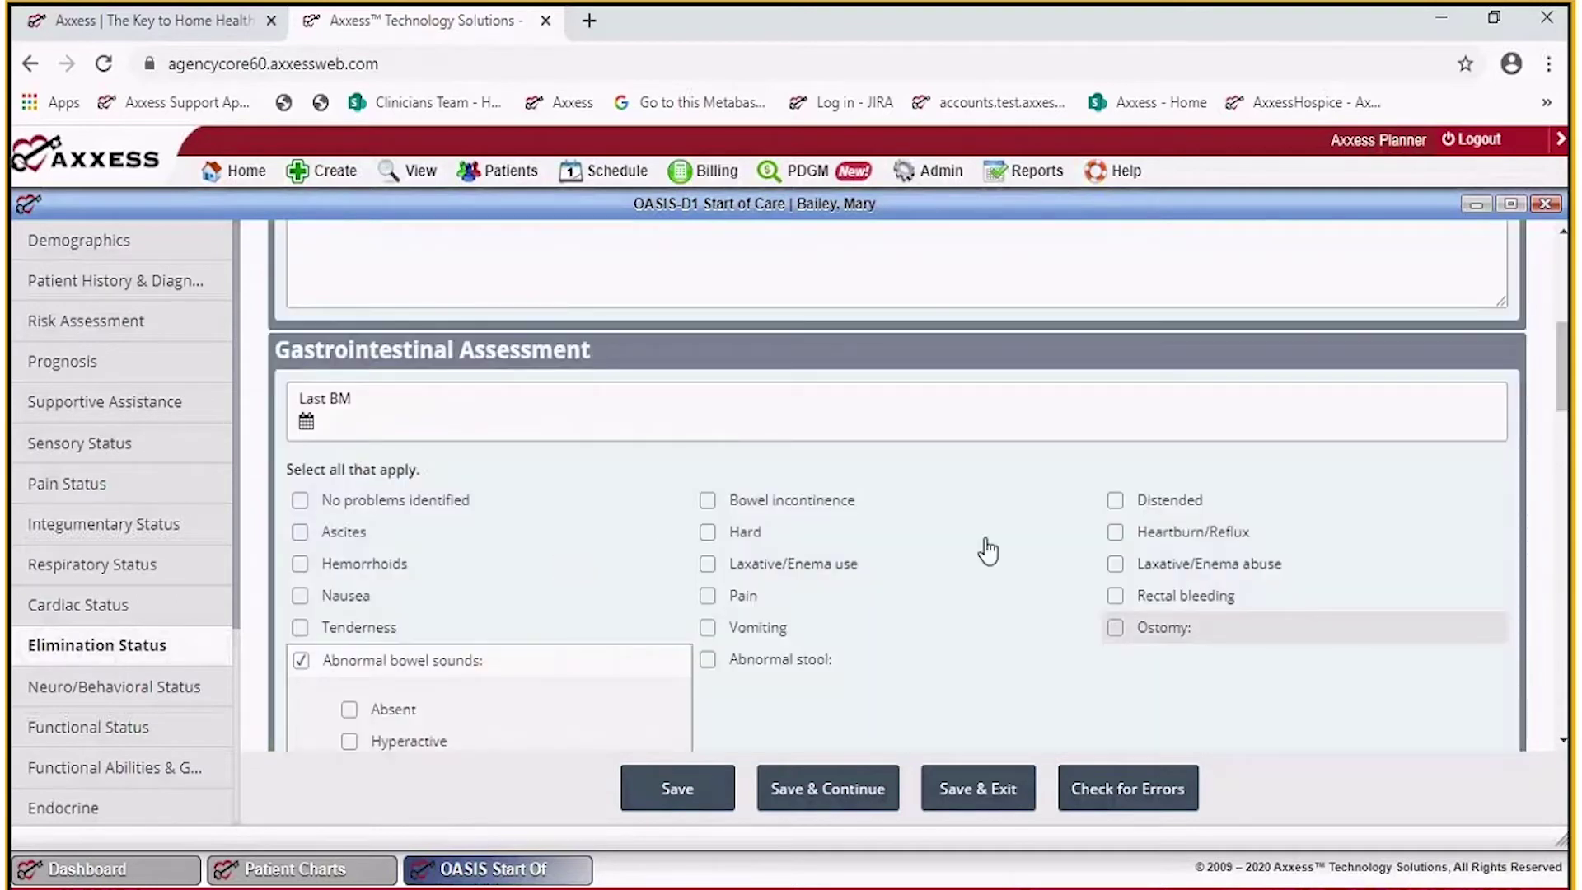
Clear Urostomy in the Genitourinary Assessment and answer M1610 with 2 - Patient requires a urinary catheter.
scroll(947, 530, "up", 5)
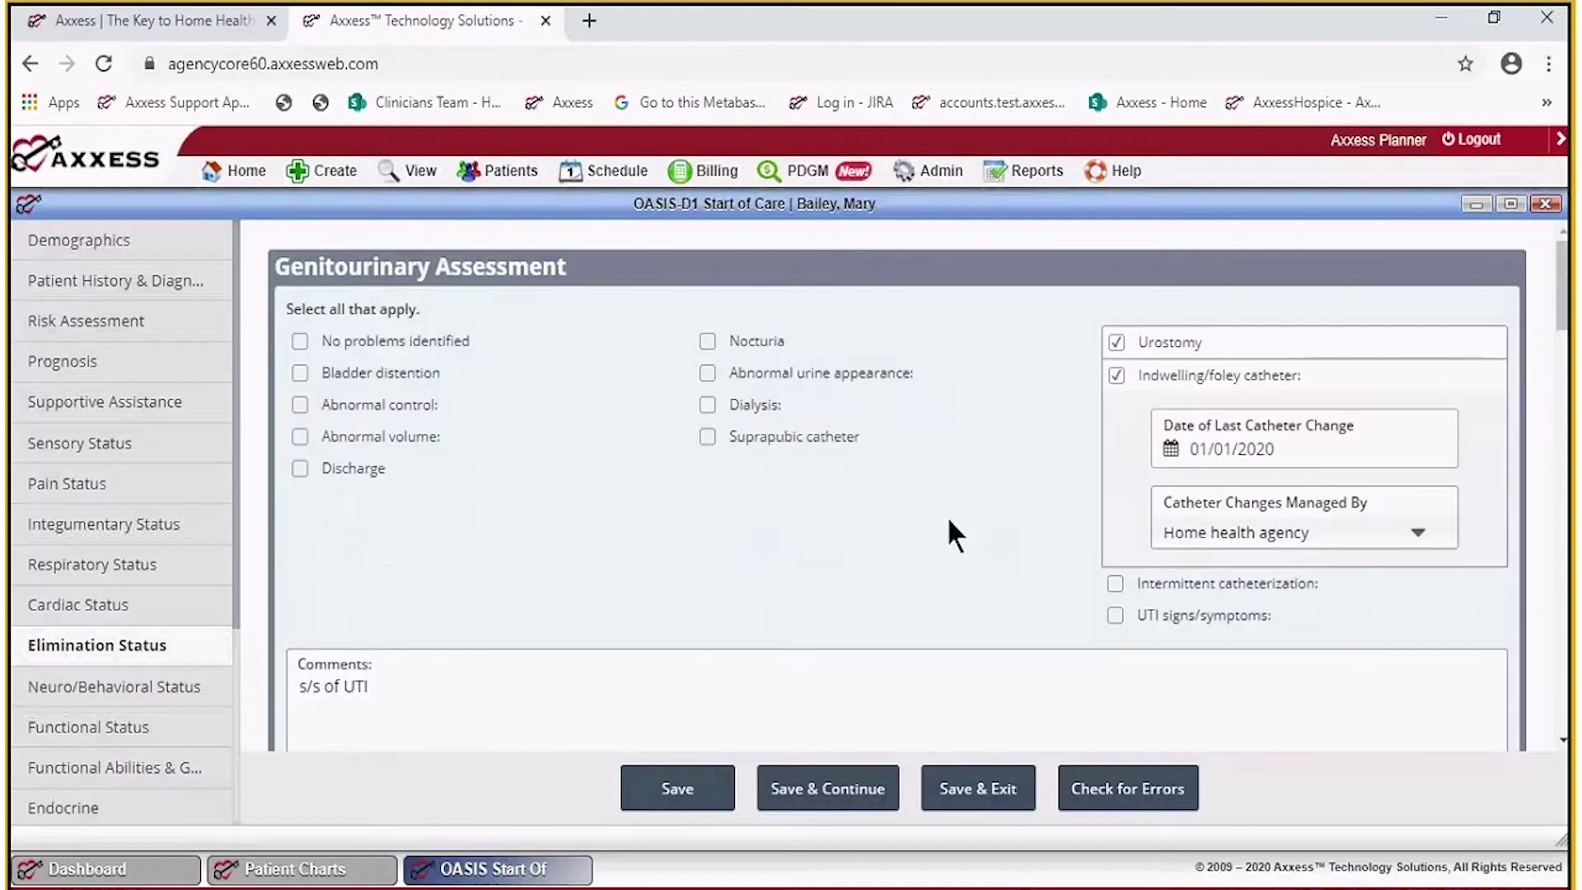
scroll(683, 451, "down", 10)
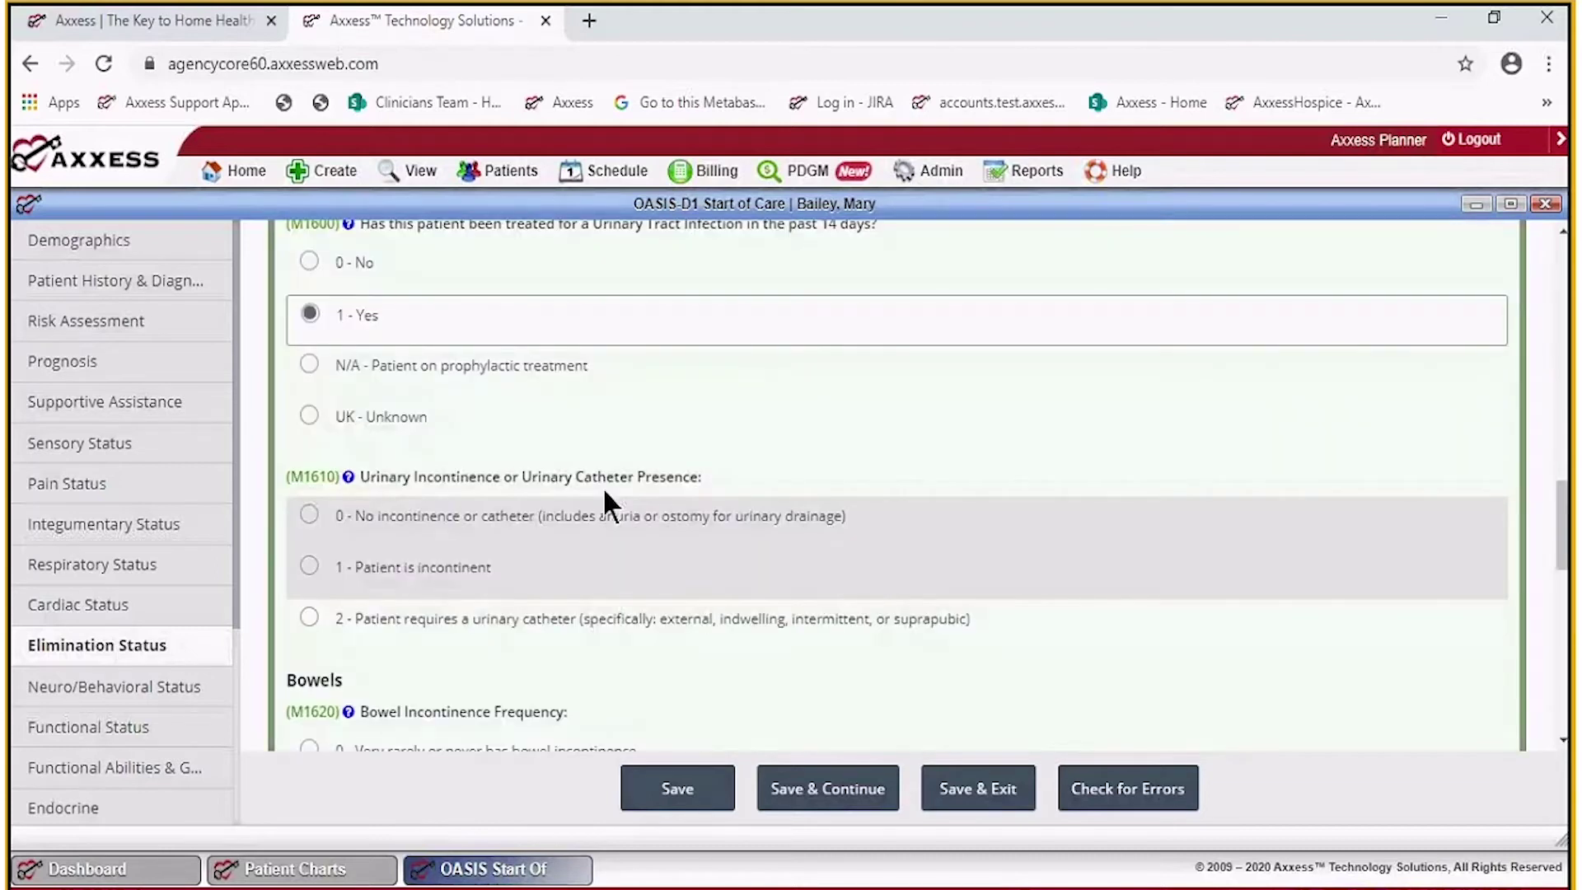
scroll(602, 486, "down", 5)
scroll(592, 478, "up", 5)
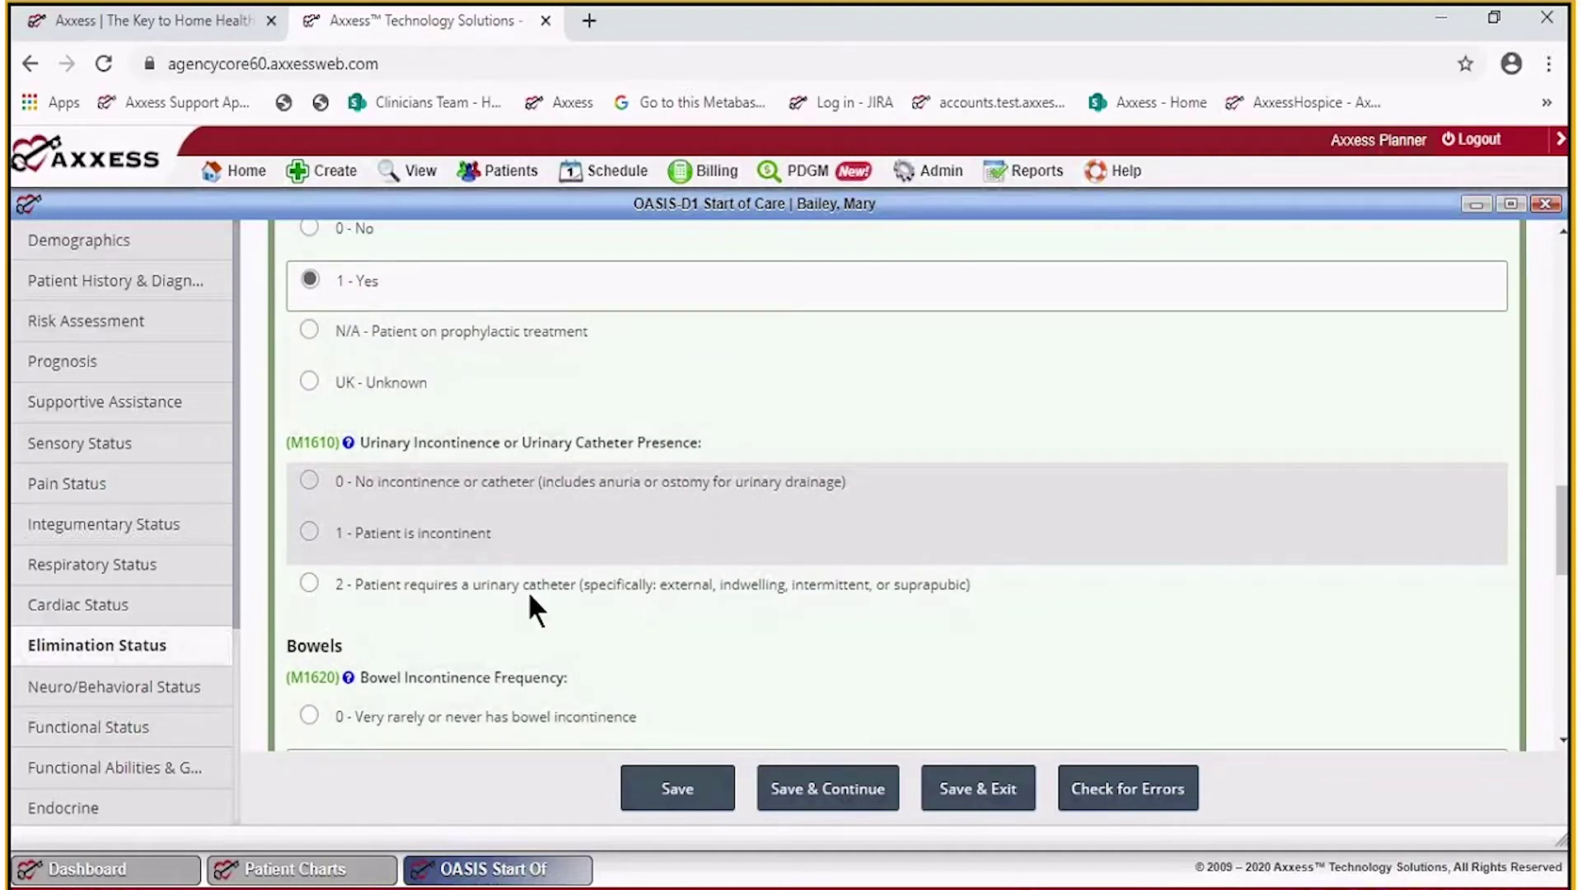
left_click(311, 587)
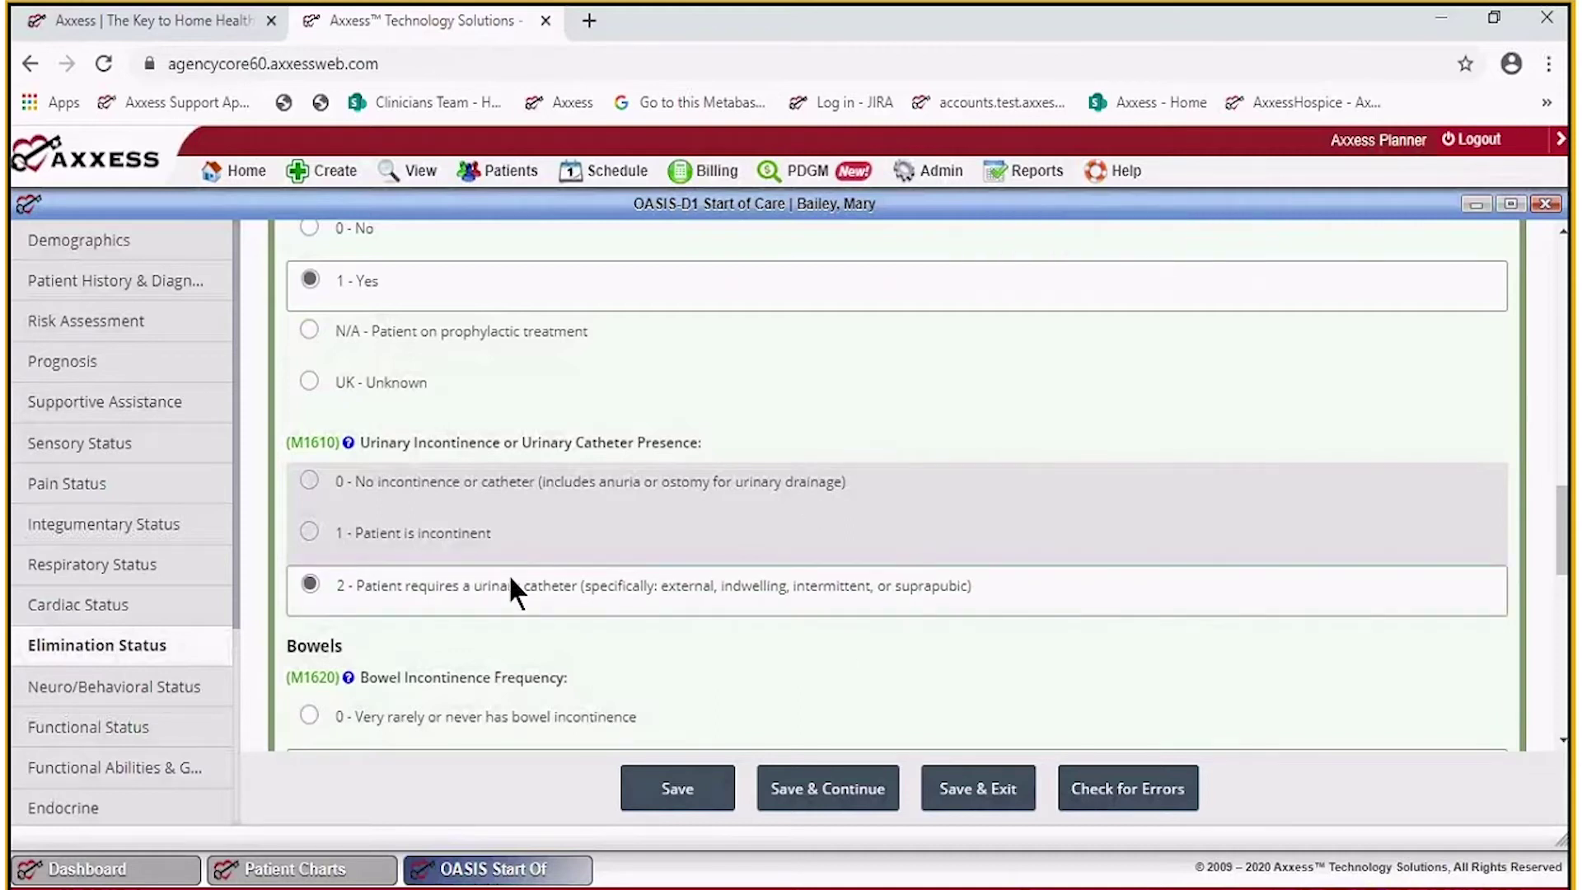
Review the genitourinary and gastrointestinal selections against M1610, the M1620 bowel incontinence and ostomy answers, and the elimination orders.
scroll(906, 537, "up", 10)
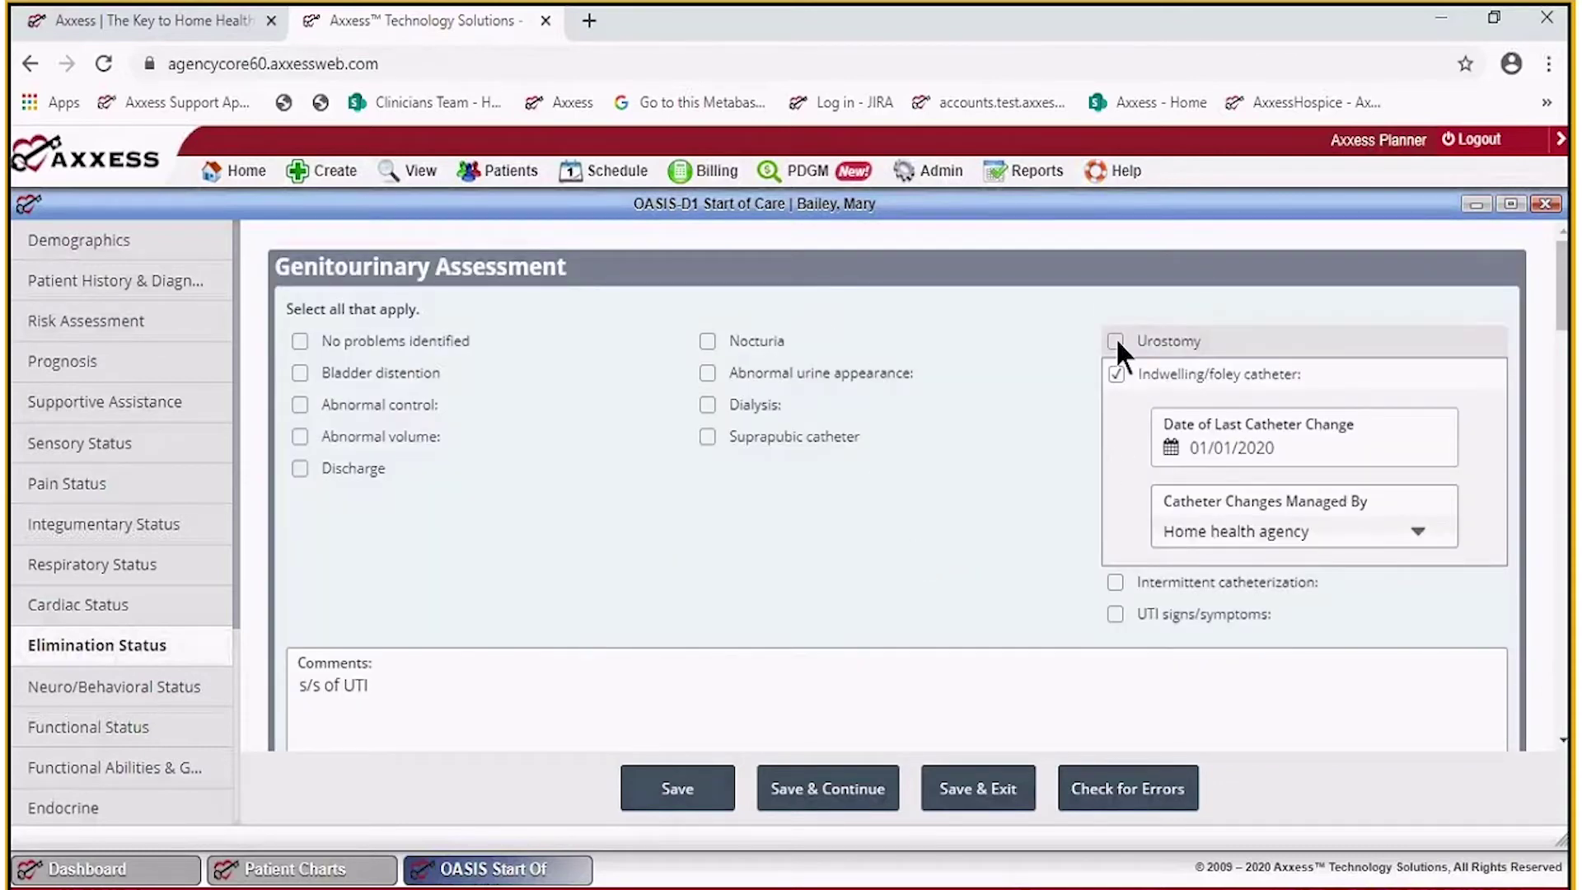
scroll(854, 467, "down", 10)
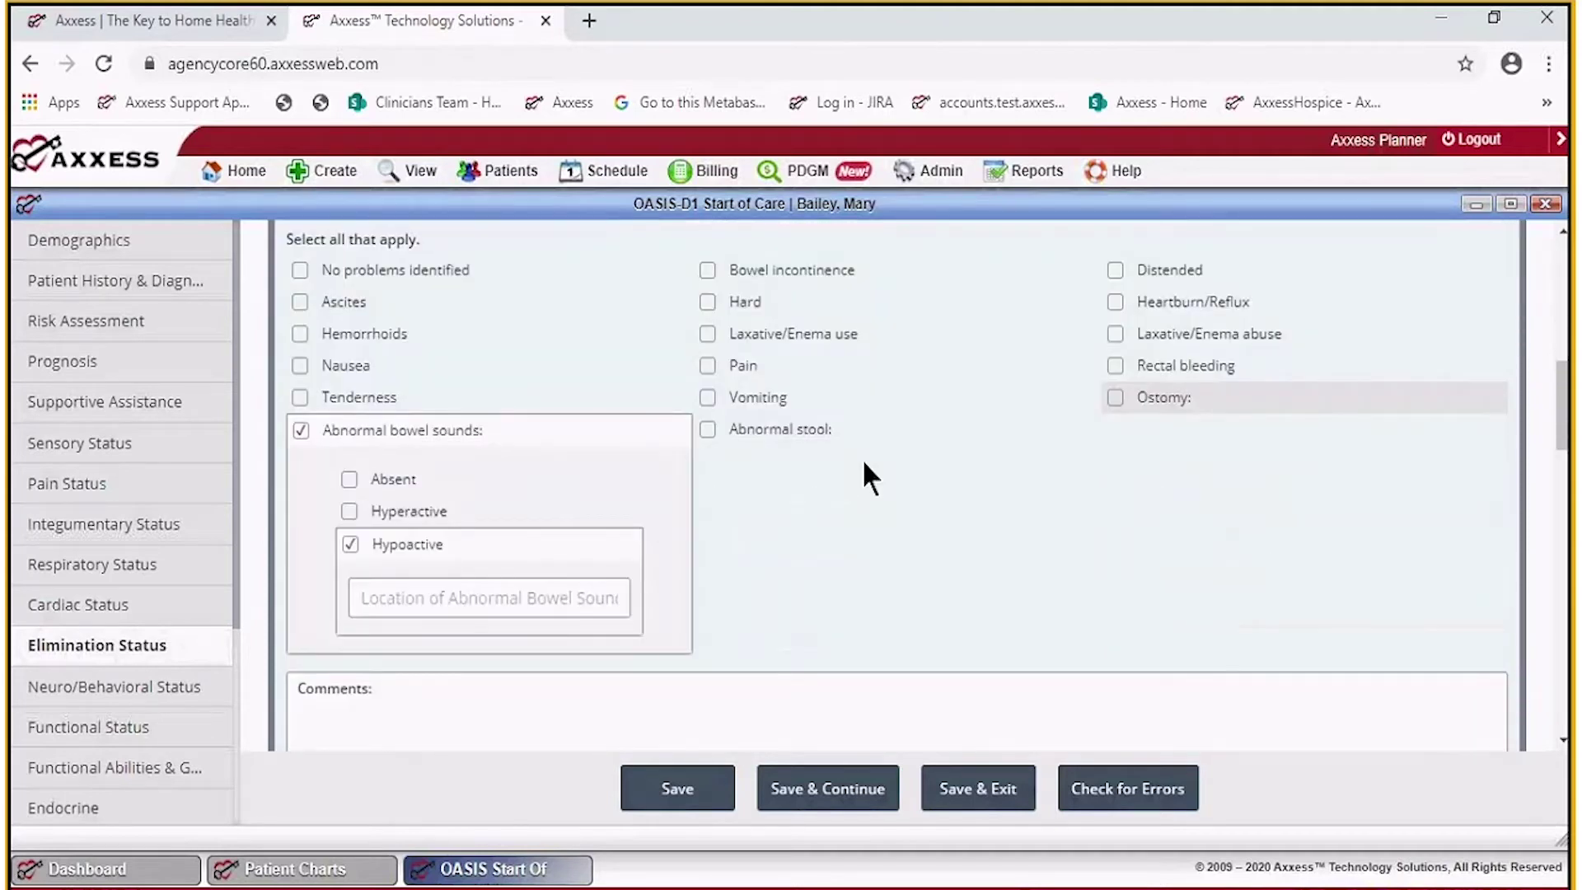
scroll(862, 458, "down", 1)
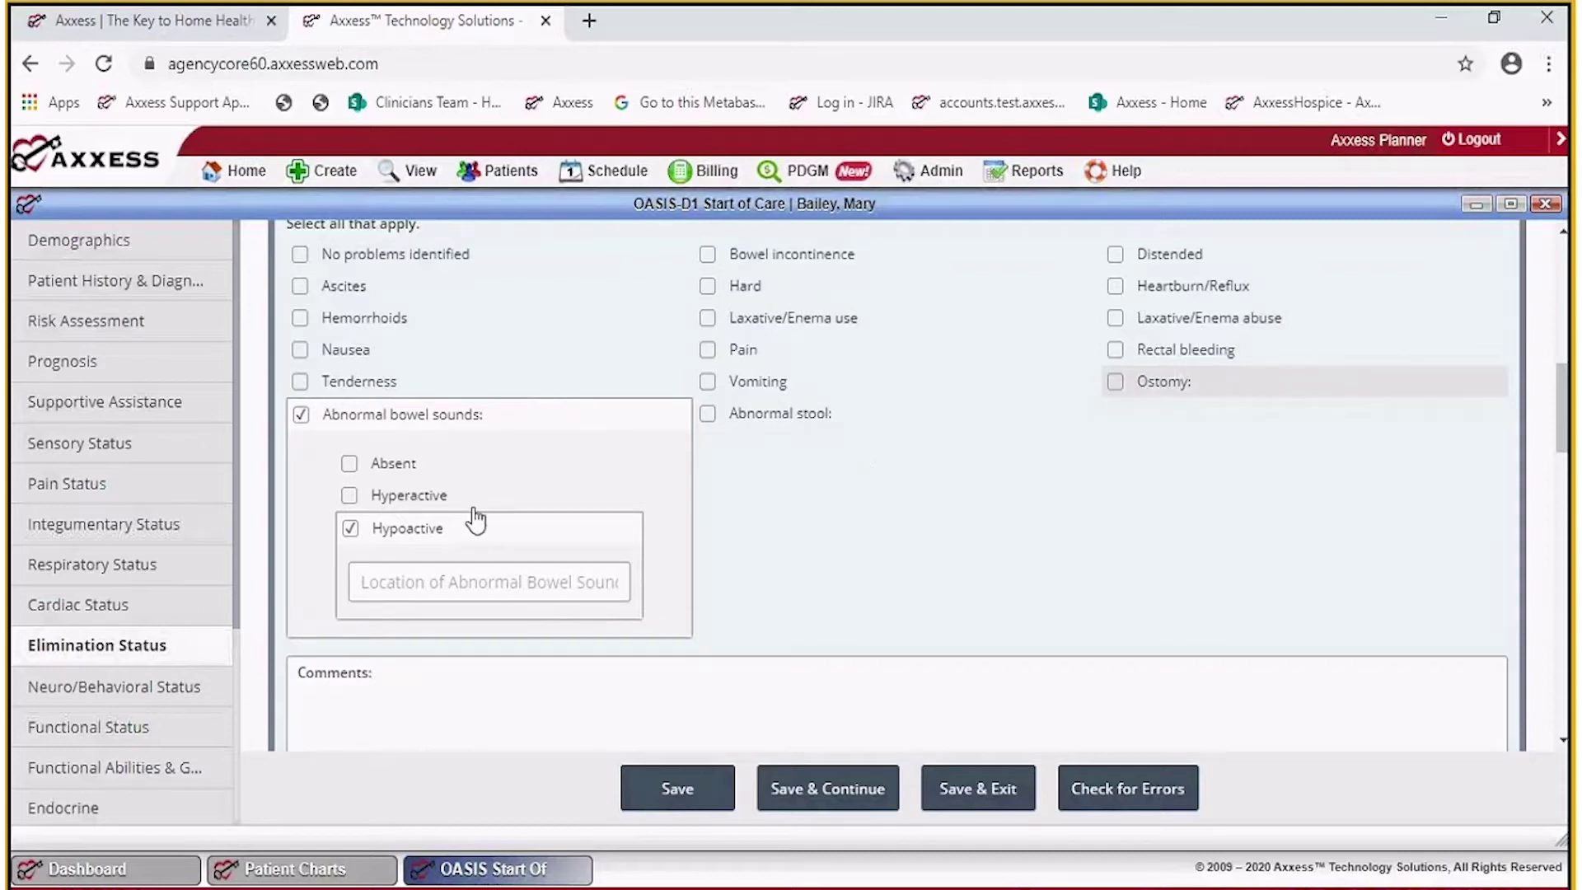
scroll(943, 472, "up", 3)
scroll(943, 473, "down", 12)
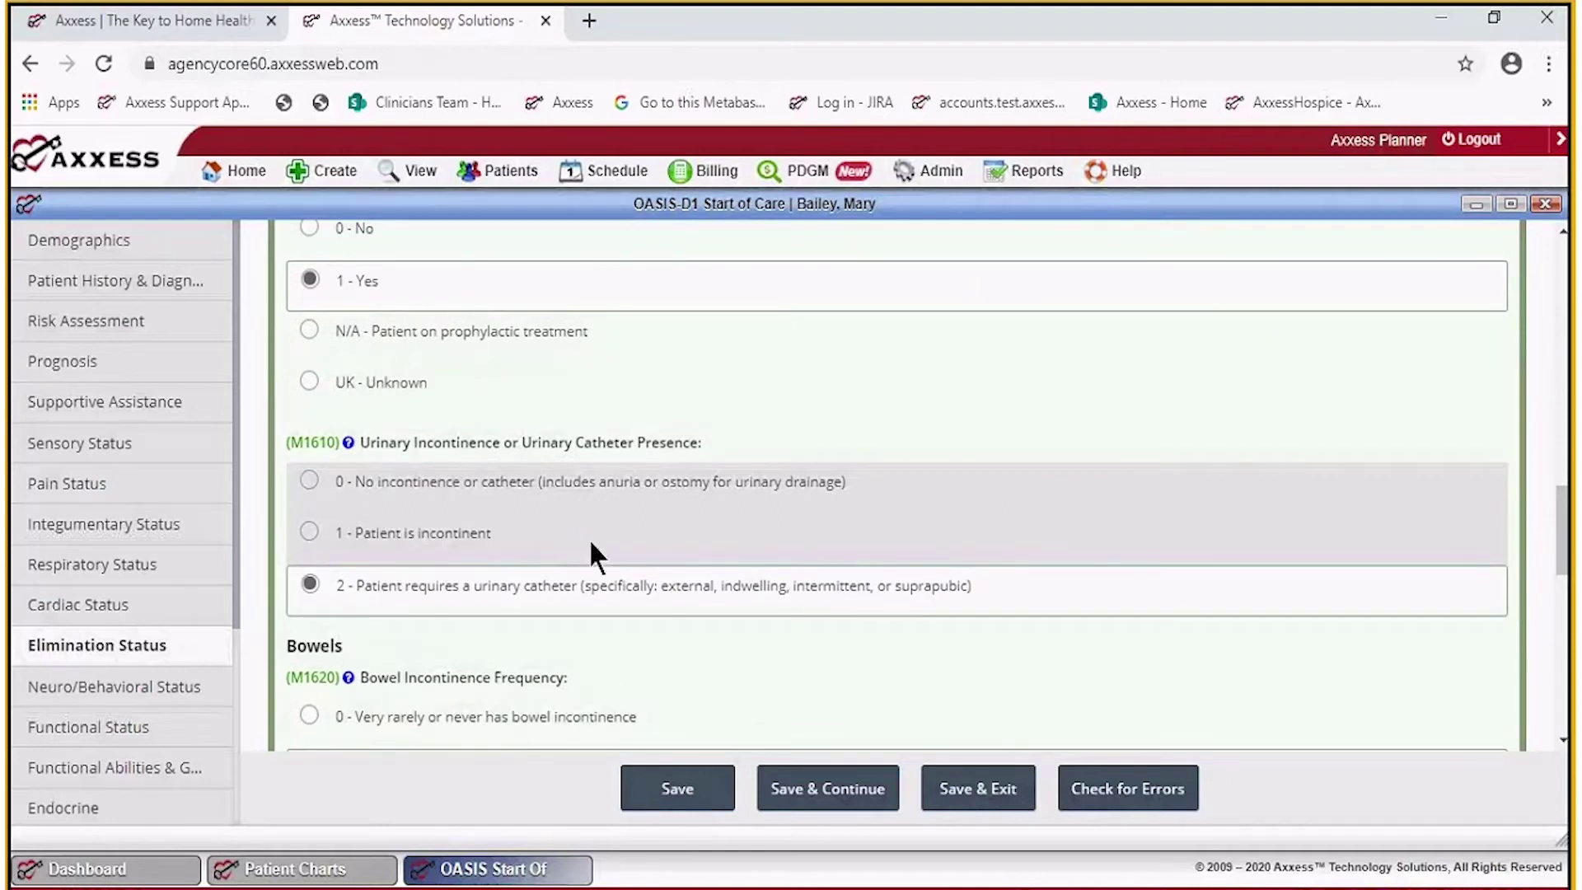
scroll(670, 568, "down", 6)
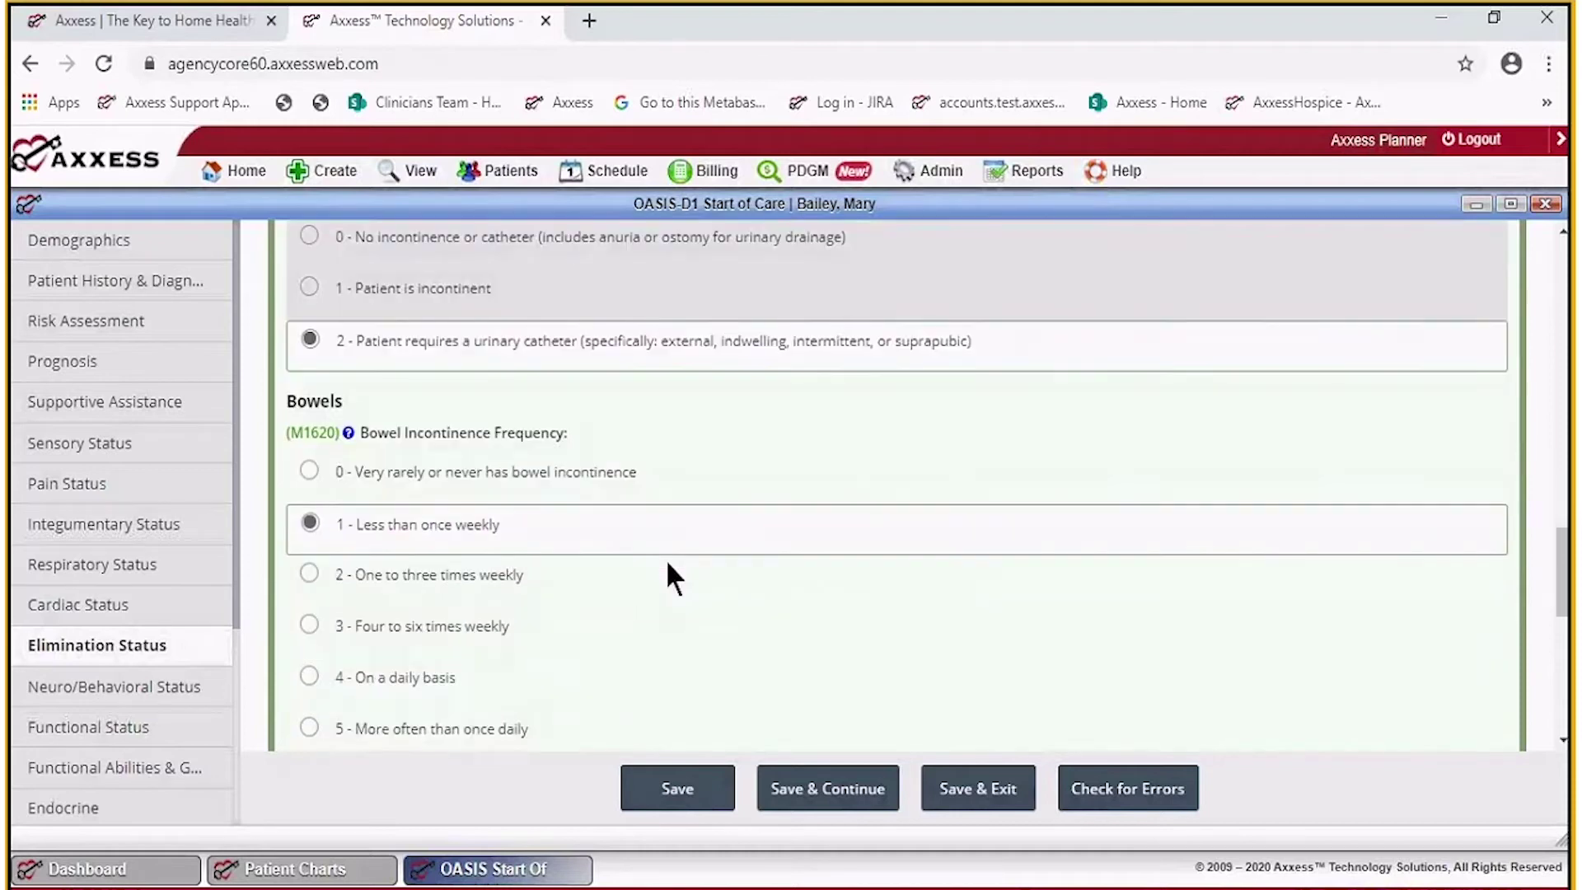
scroll(669, 565, "up", 6)
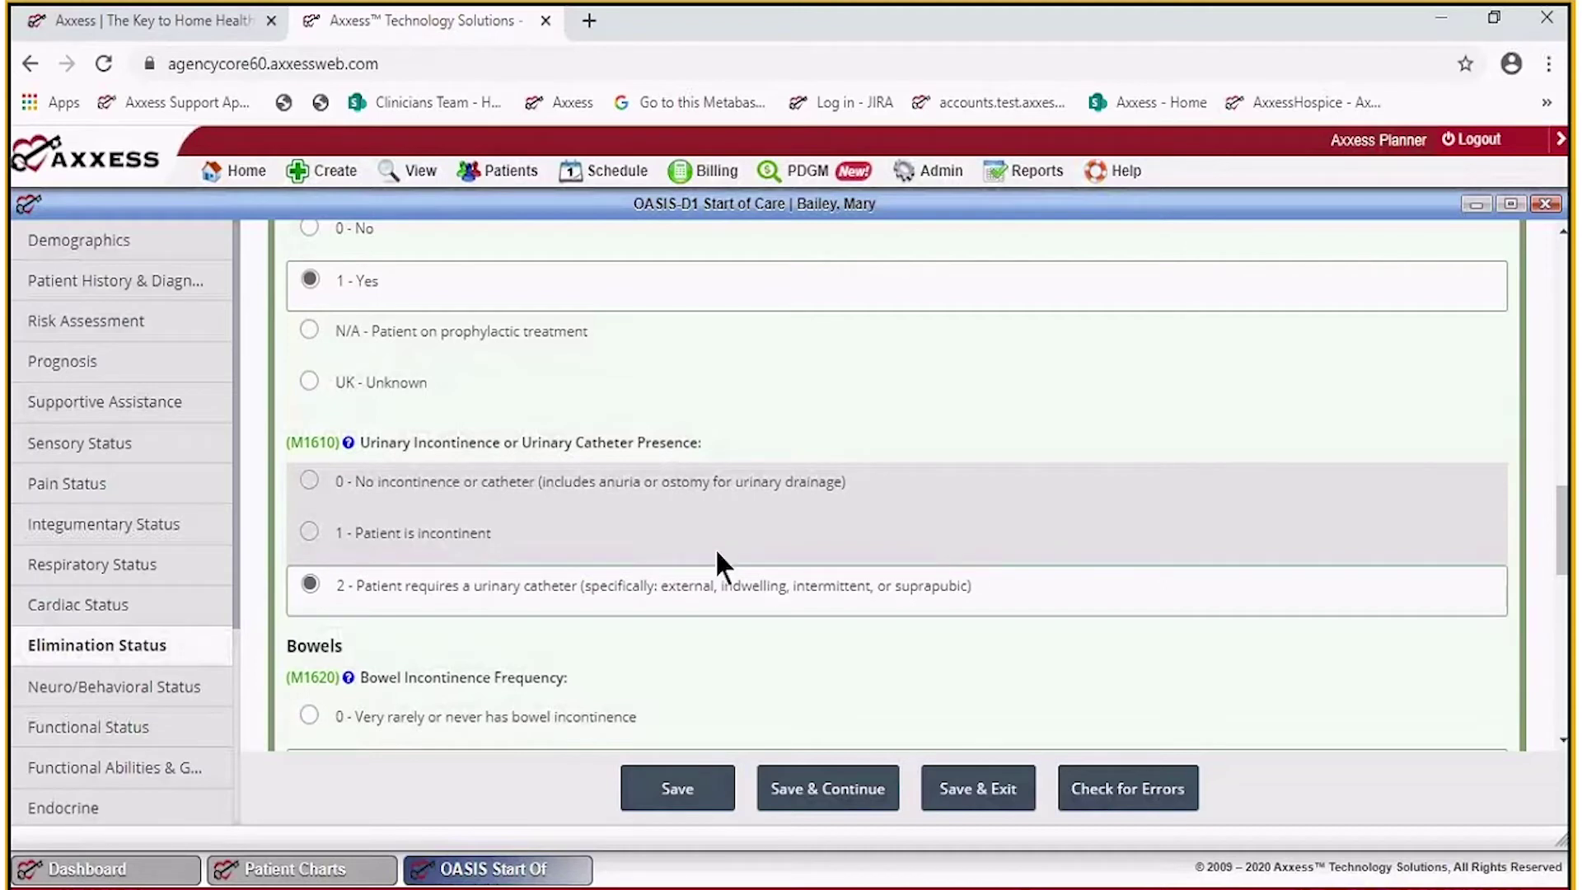
scroll(636, 540, "down", 5)
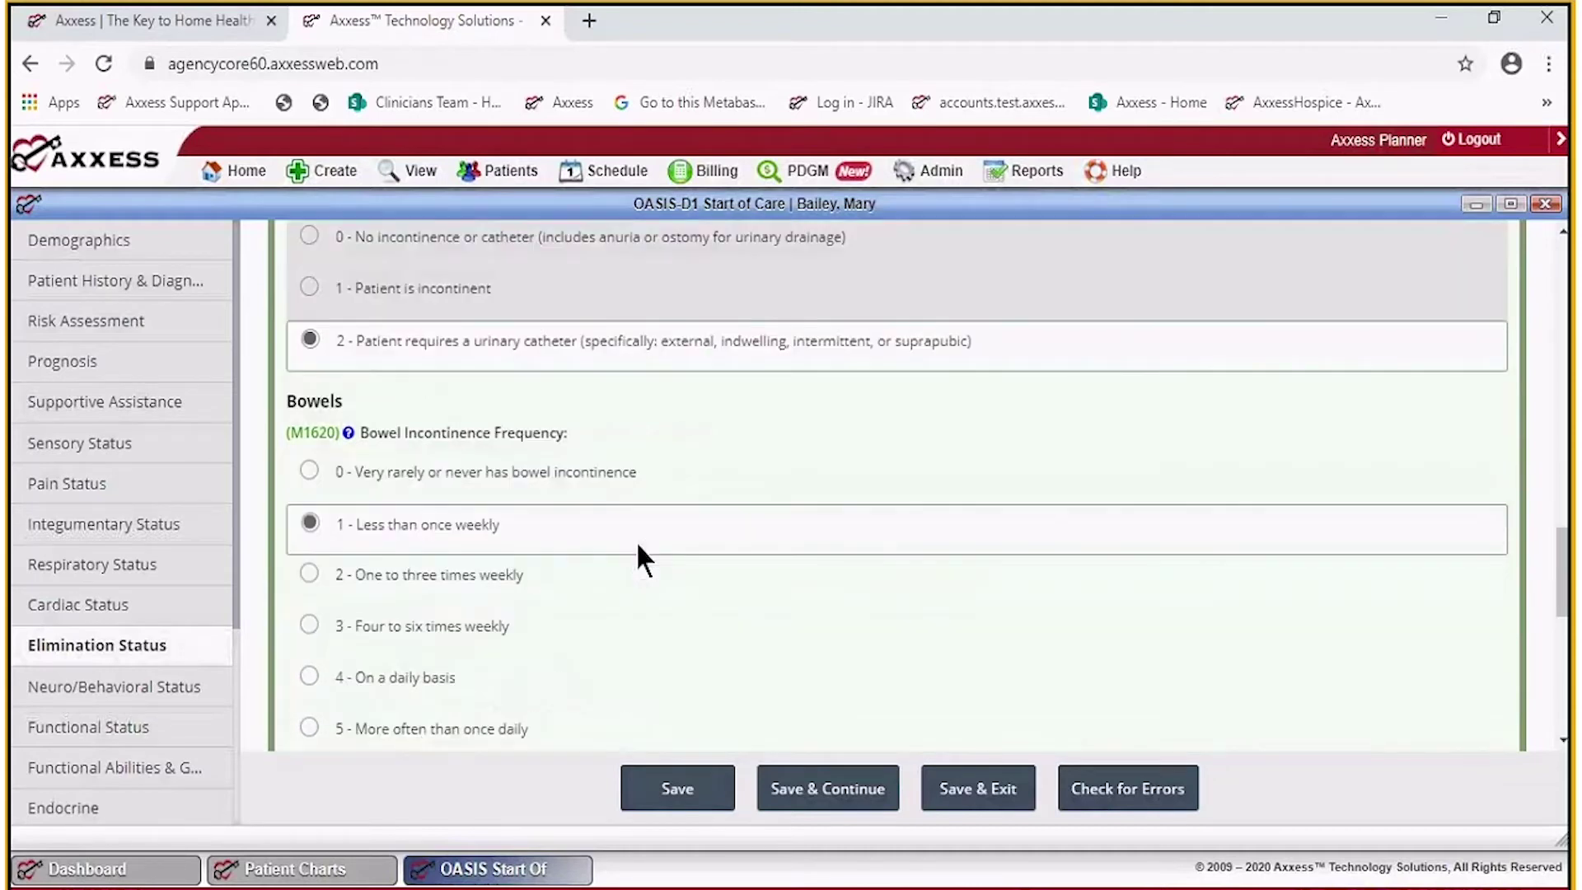
scroll(636, 544, "down", 2)
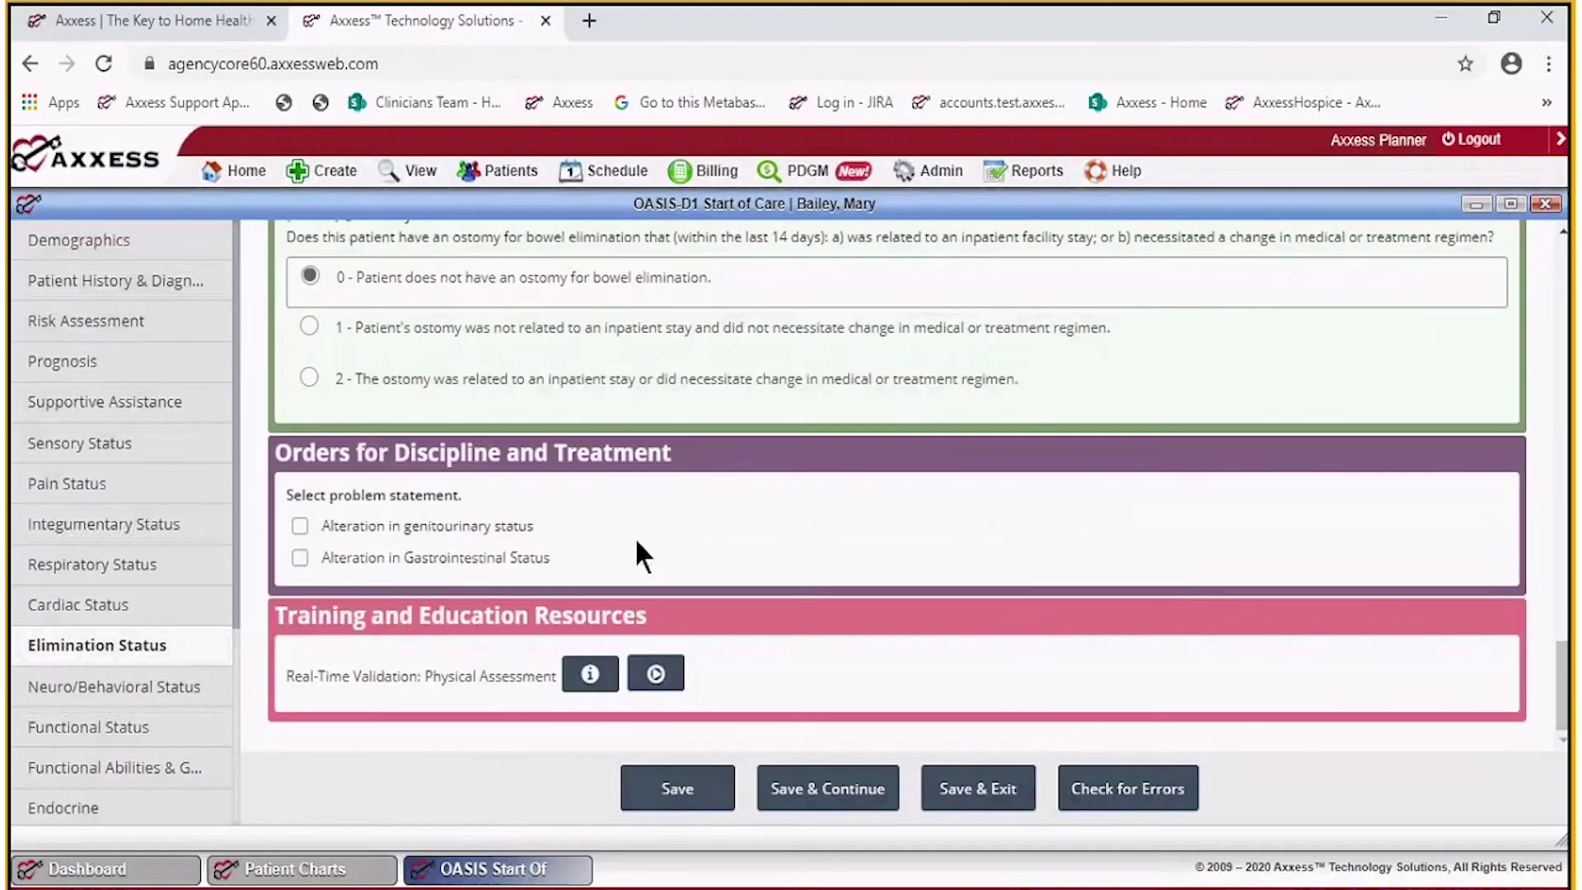
Open the Neuro/Behavioral Status section and review the neurological assessment, M1730 depression screening, M1740 symptoms and mental status plan of care.
left_click(141, 693)
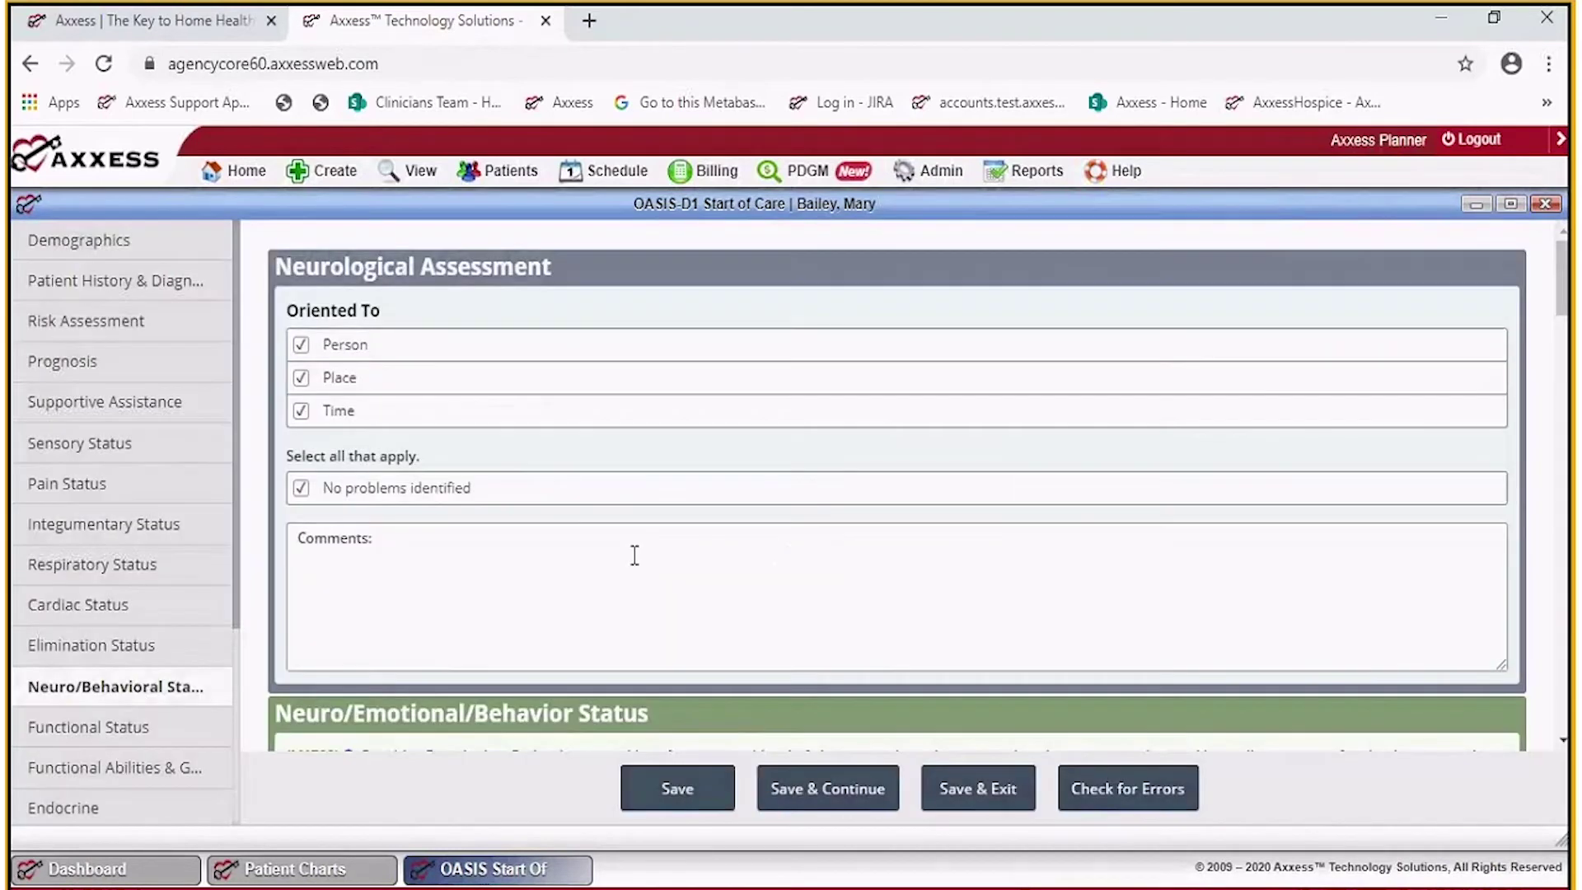
scroll(634, 555, "down", 8)
scroll(628, 554, "down", 5)
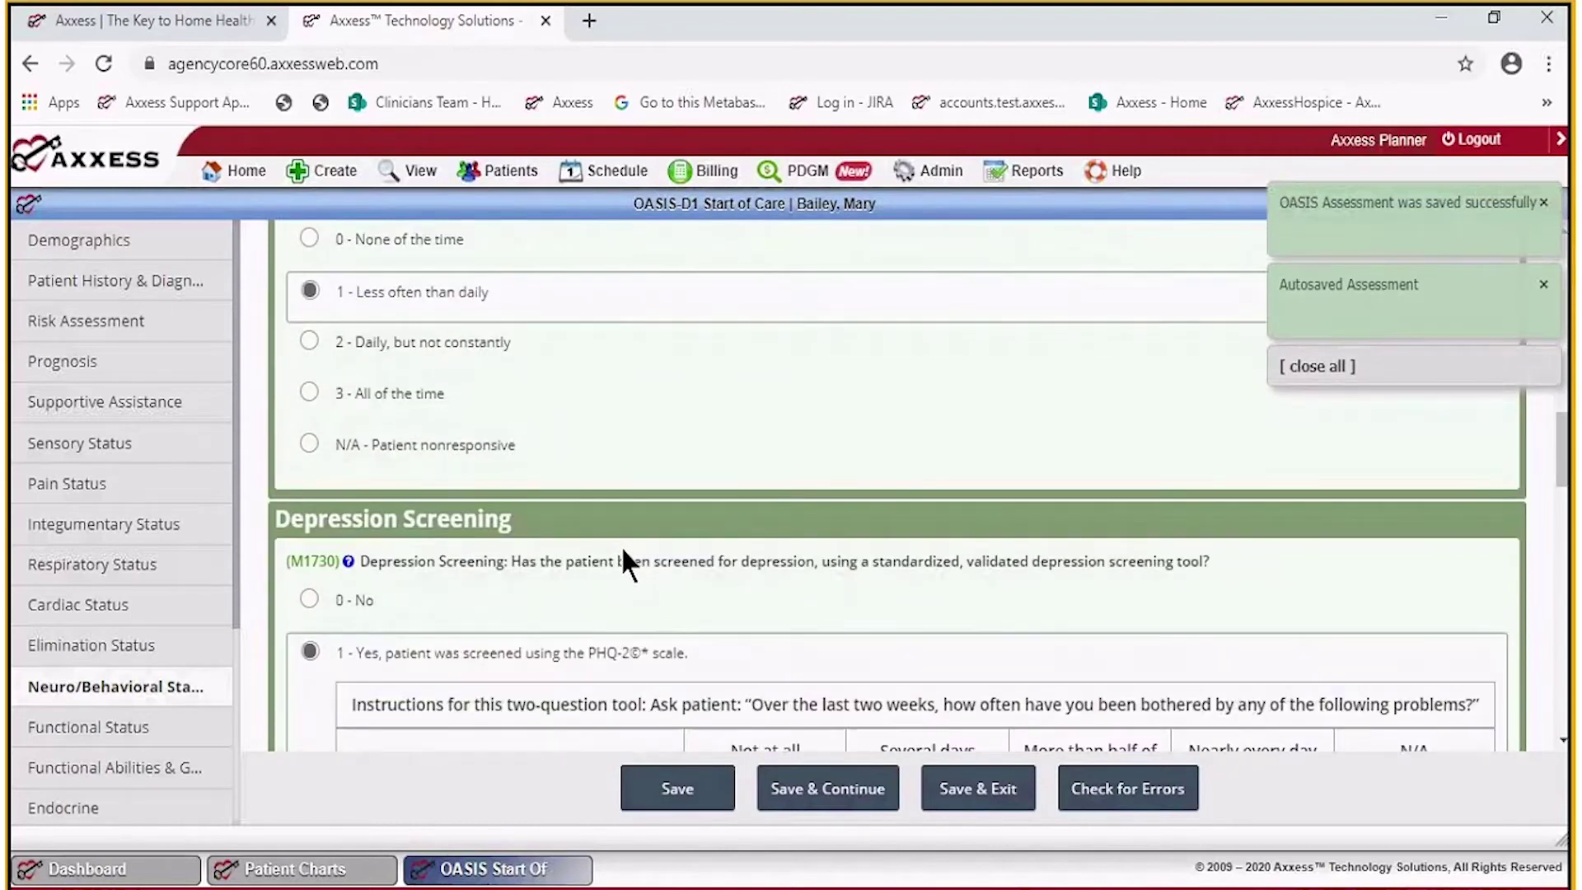
scroll(622, 551, "down", 8)
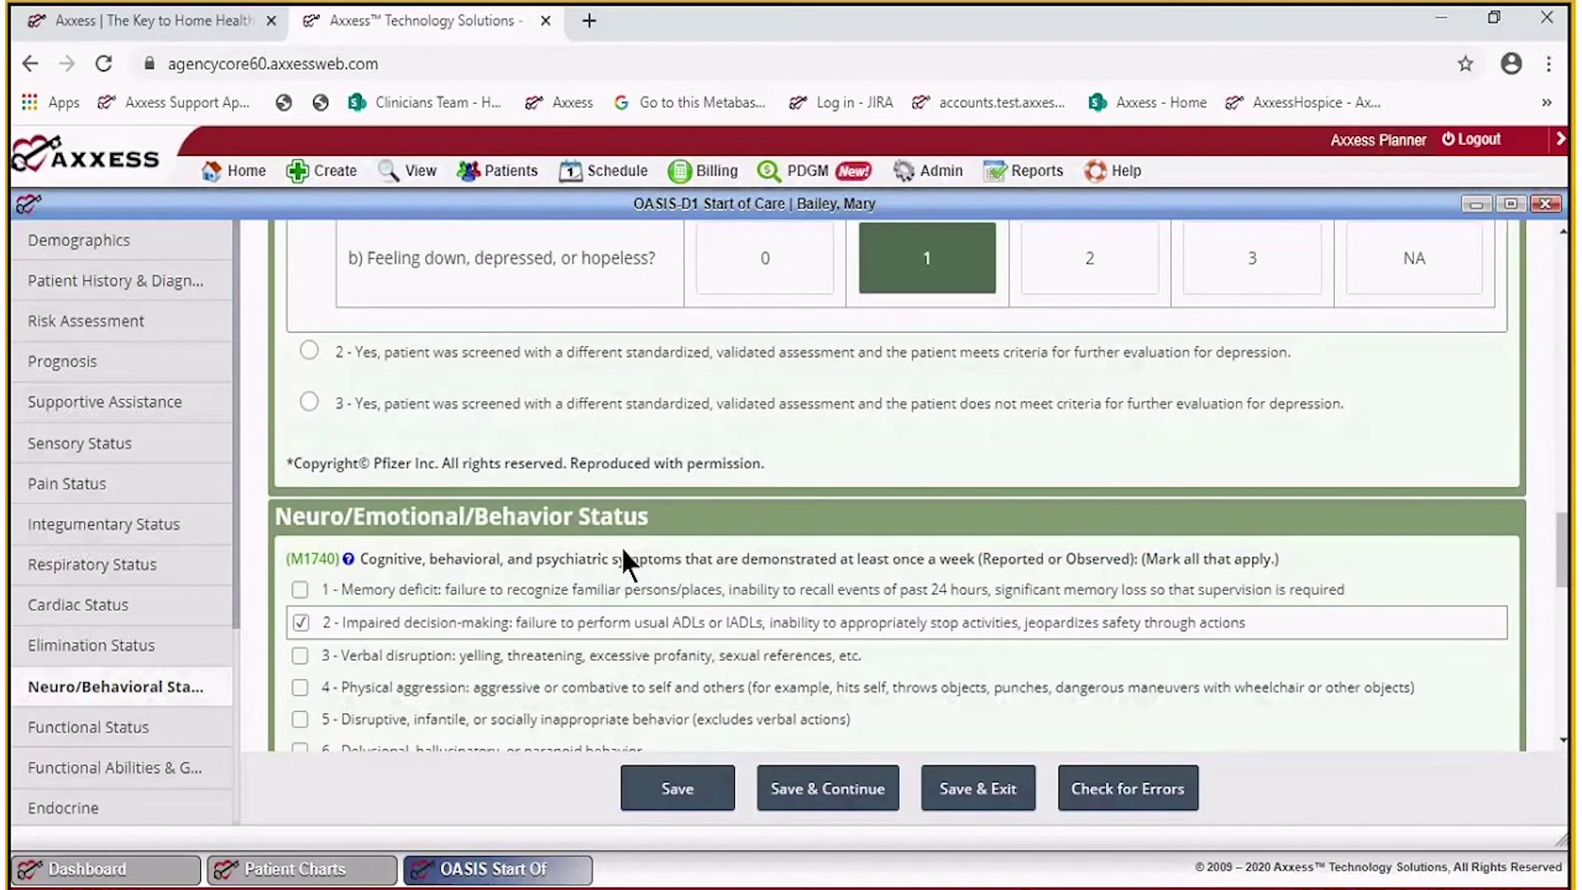
scroll(624, 552, "down", 3)
scroll(624, 552, "down", 6)
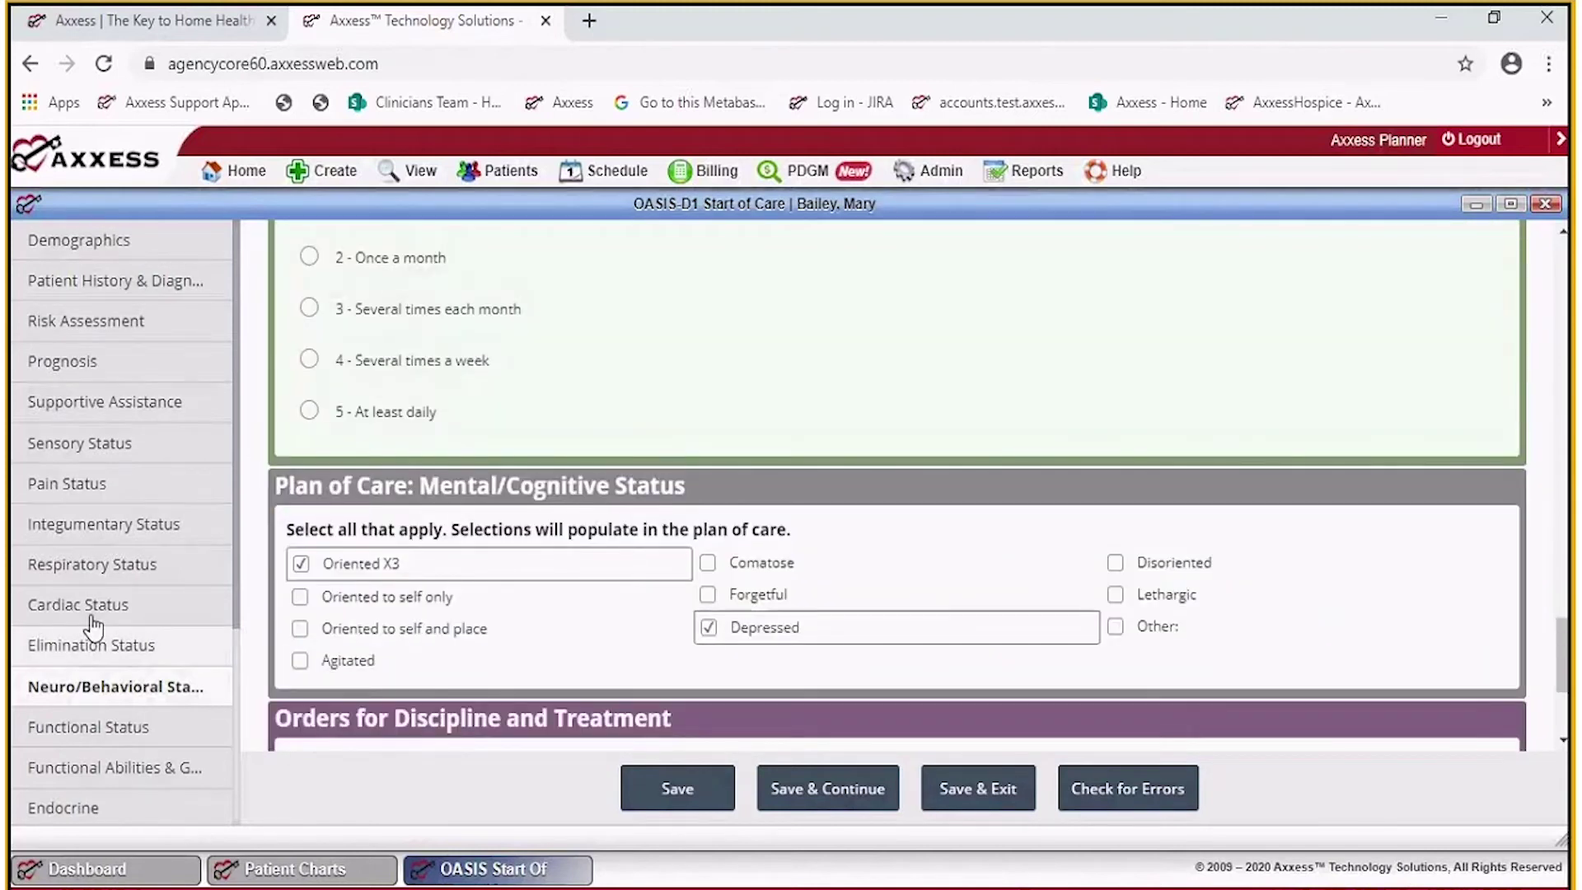
Open the Functional Status section briefly, and review the sensory assessment and M1200 vision answer in Sensory Status.
left_click(91, 727)
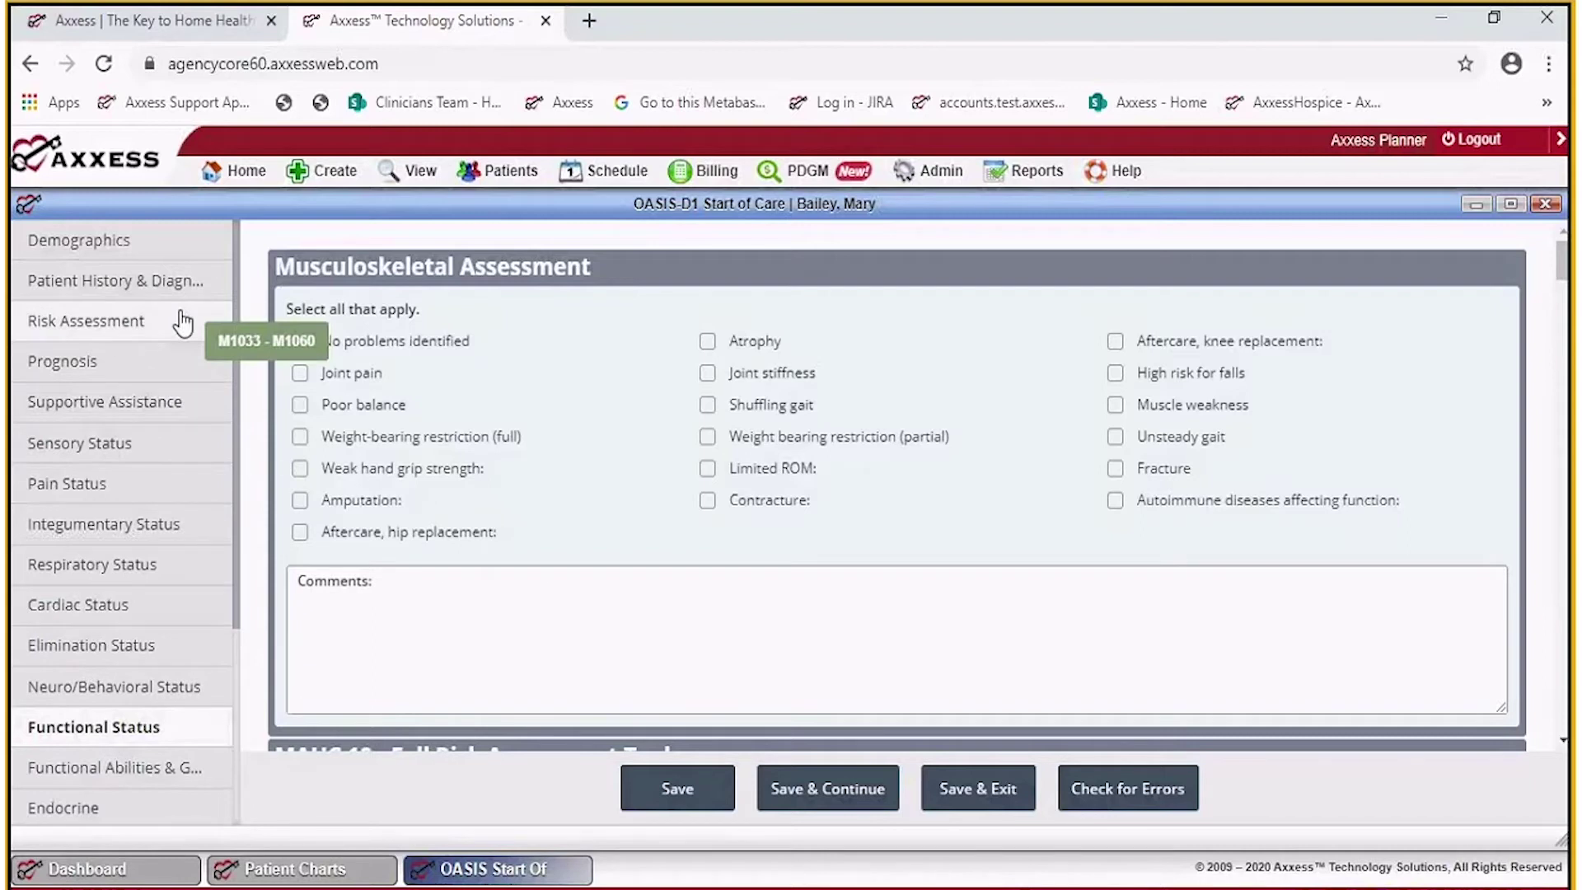
left_click(187, 442)
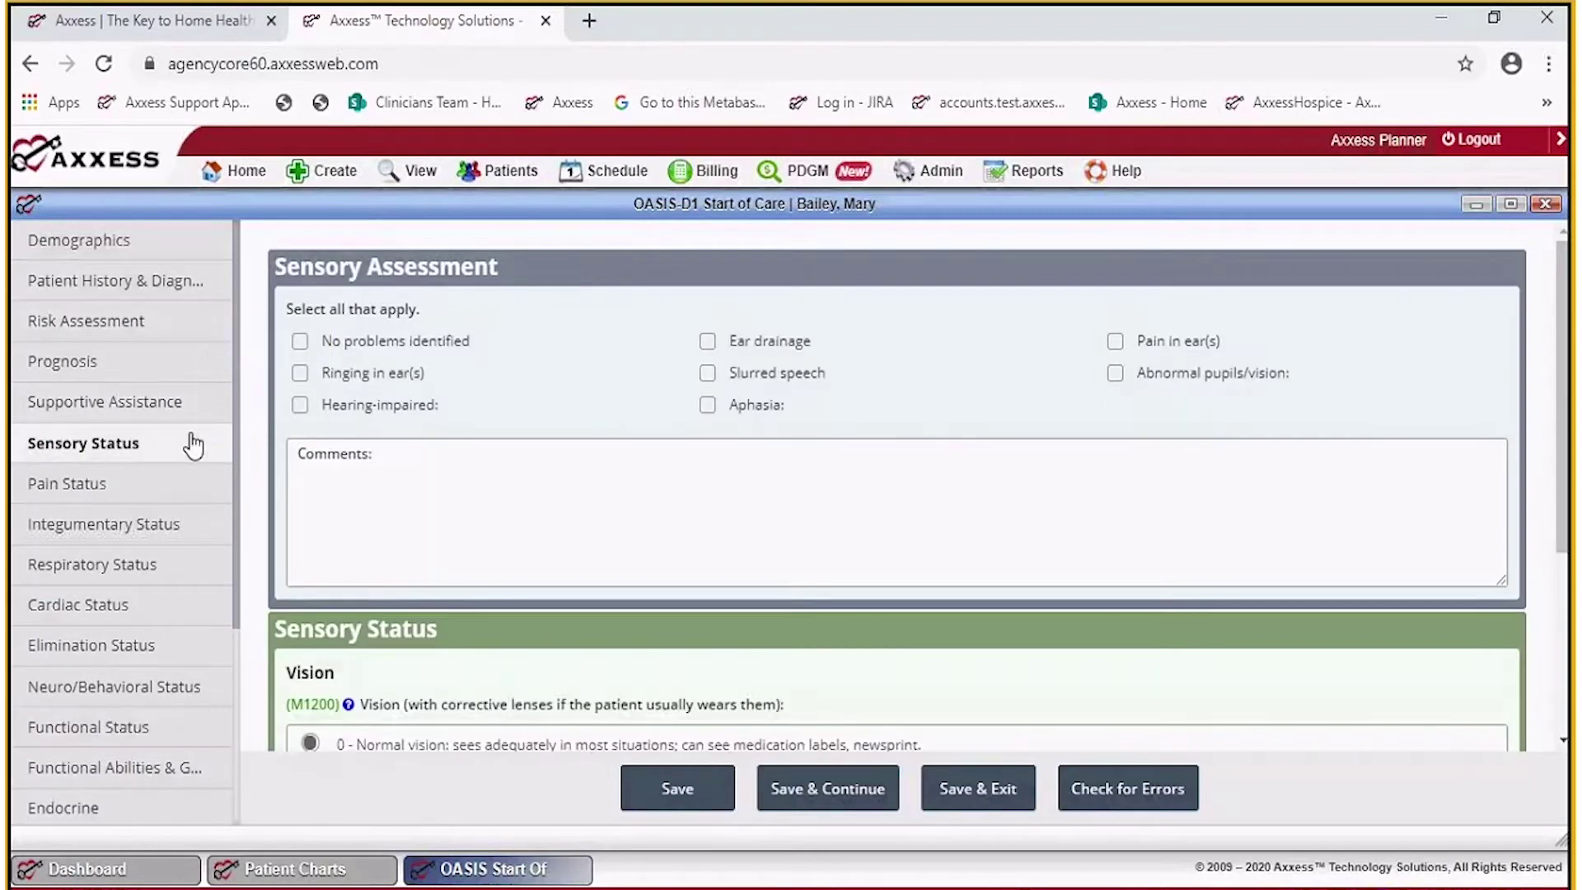
scroll(554, 429, "down", 4)
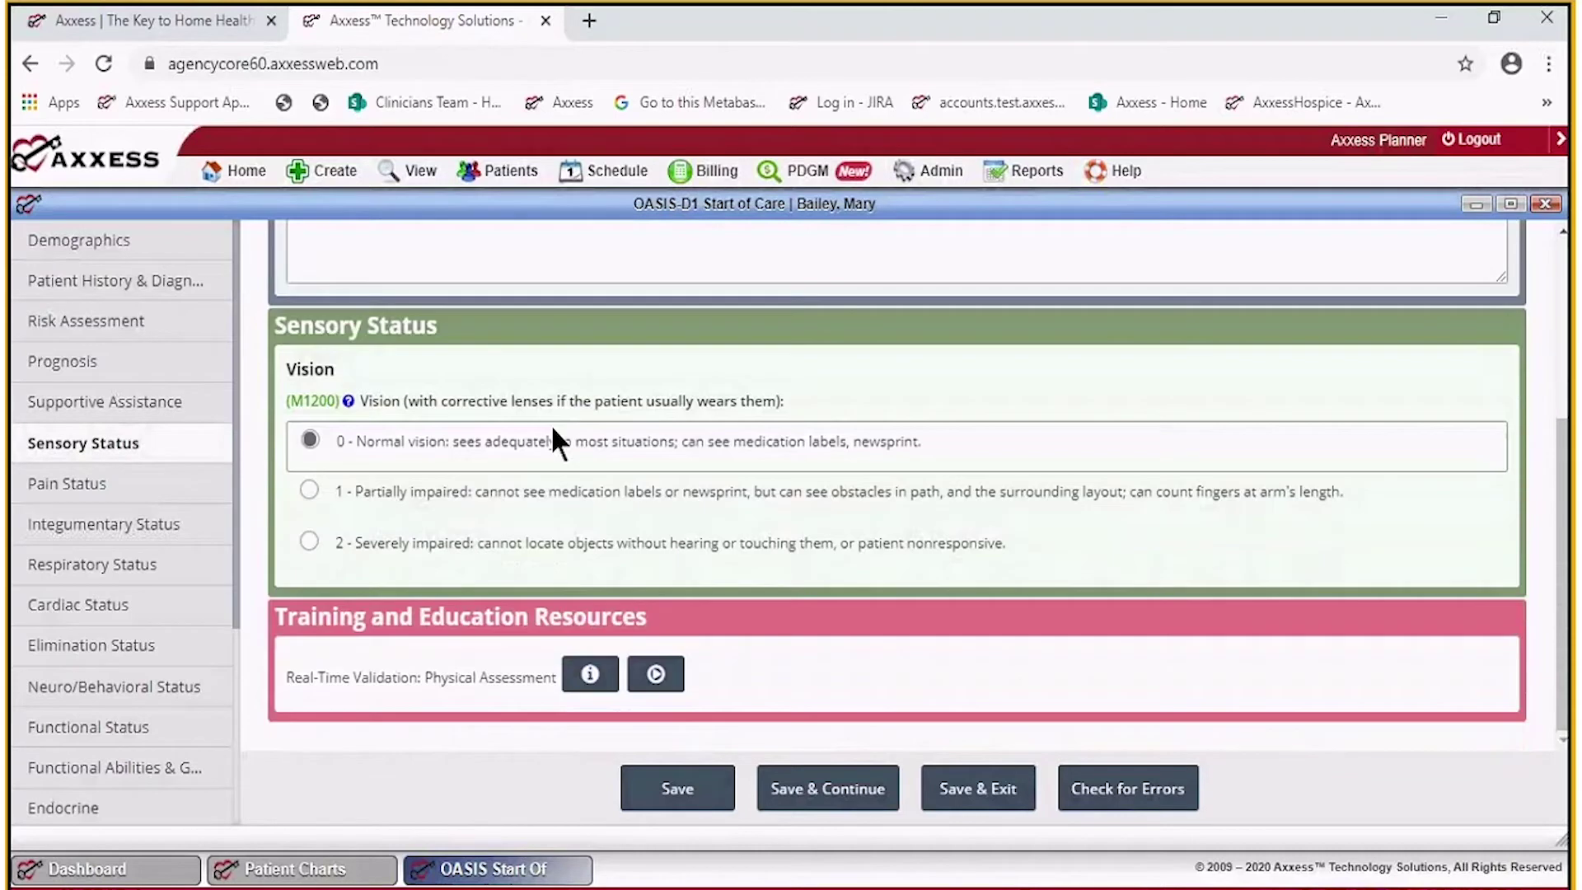
scroll(551, 435, "up", 4)
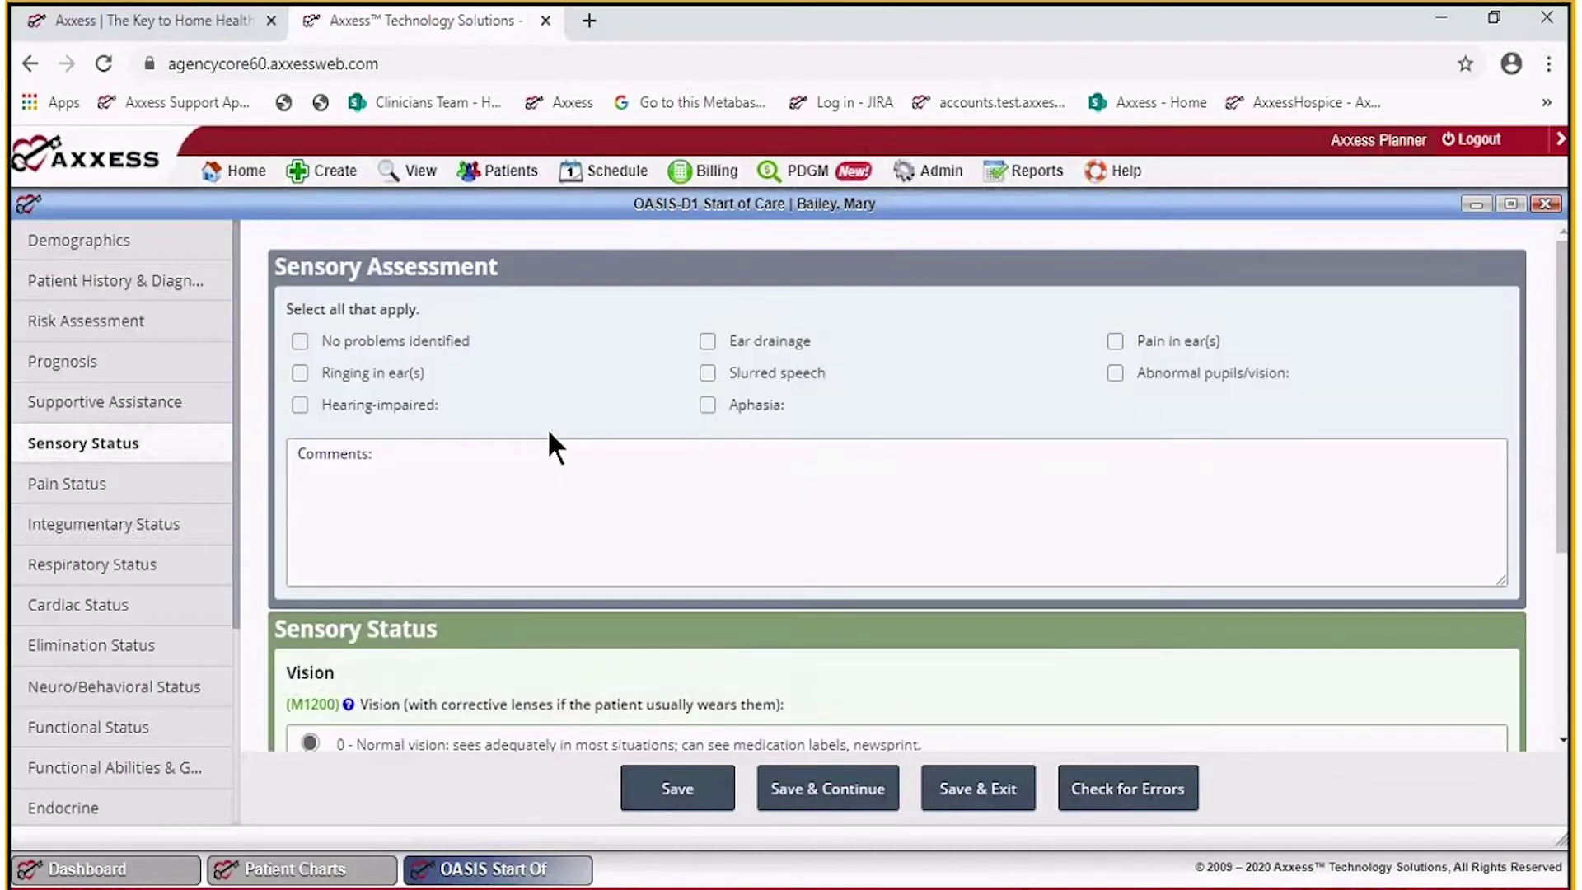
Open the Pain Status section and review its pain problem statement, interventions, goals, medical necessity and homebound narrative options.
left_click(127, 493)
scroll(592, 494, "down", 6)
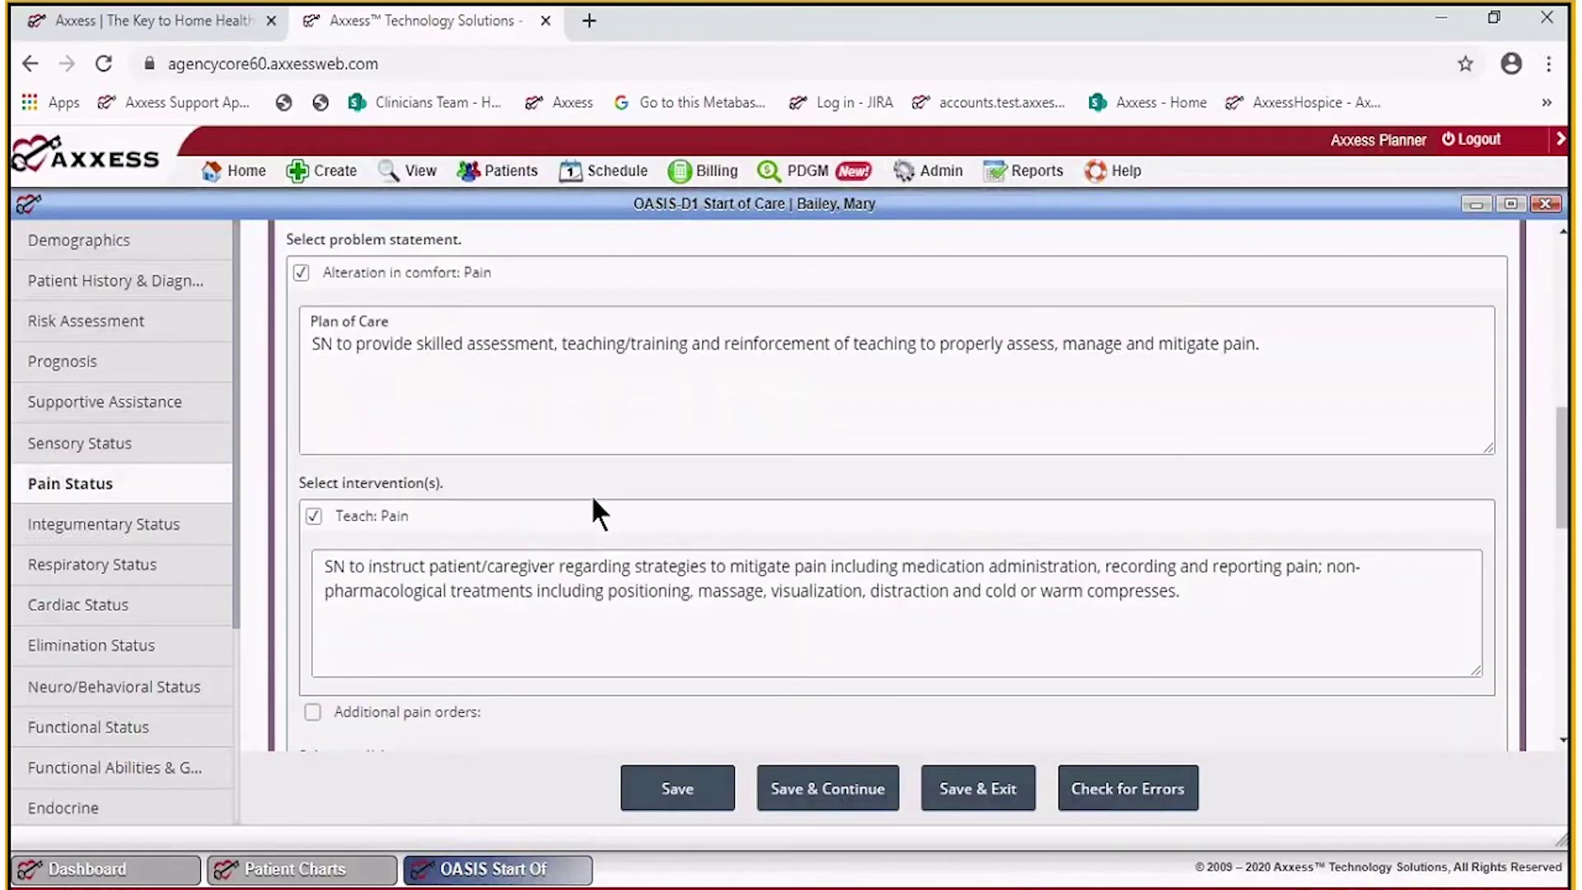
scroll(593, 512, "down", 3)
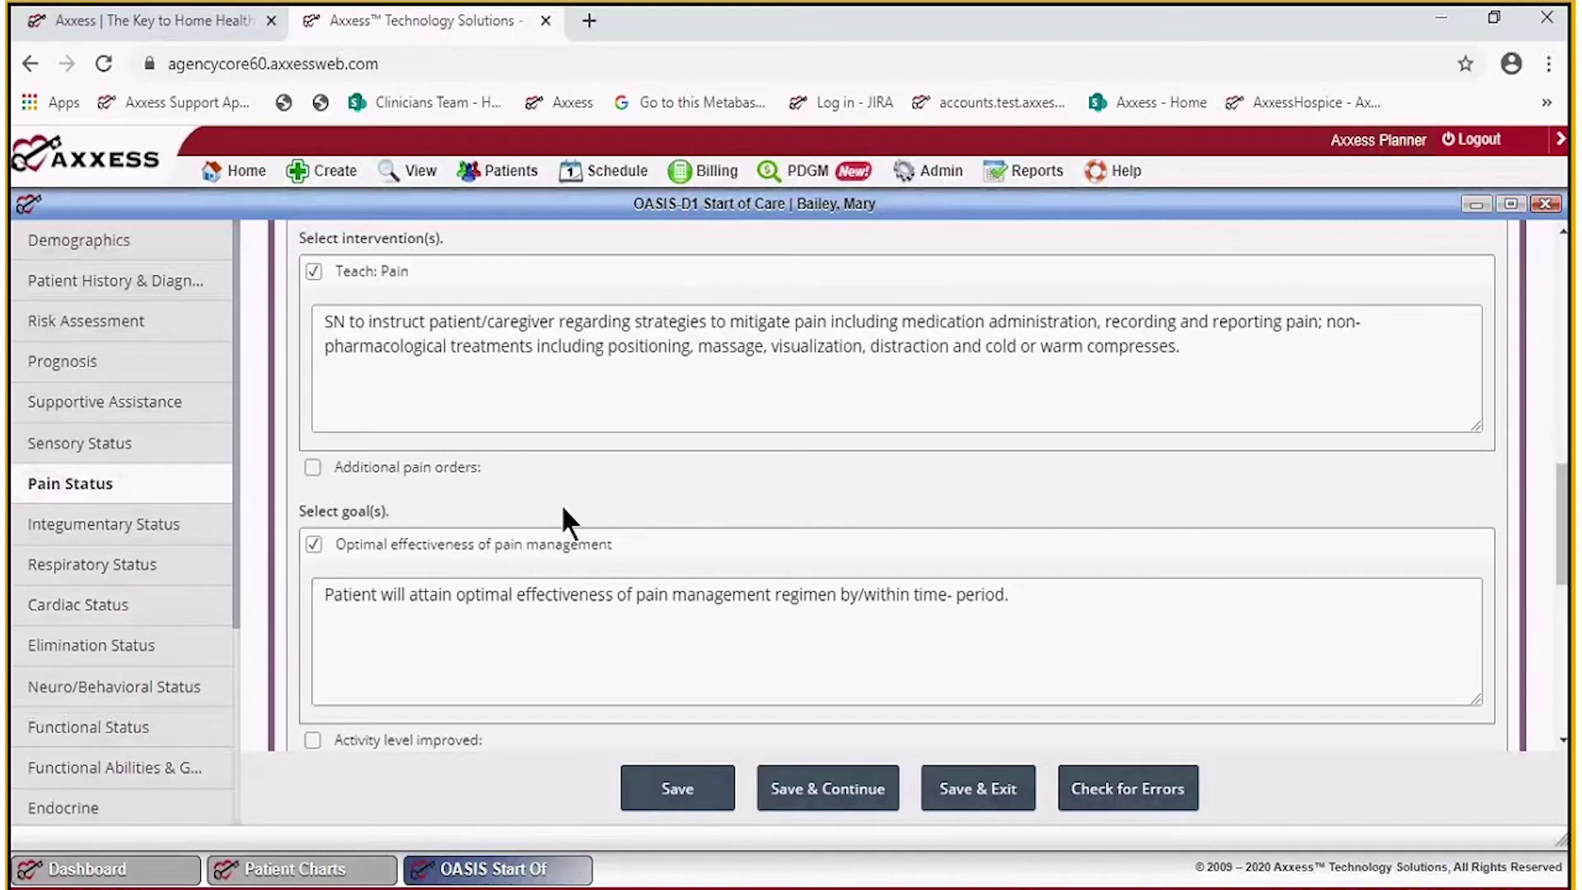
scroll(564, 508, "down", 5)
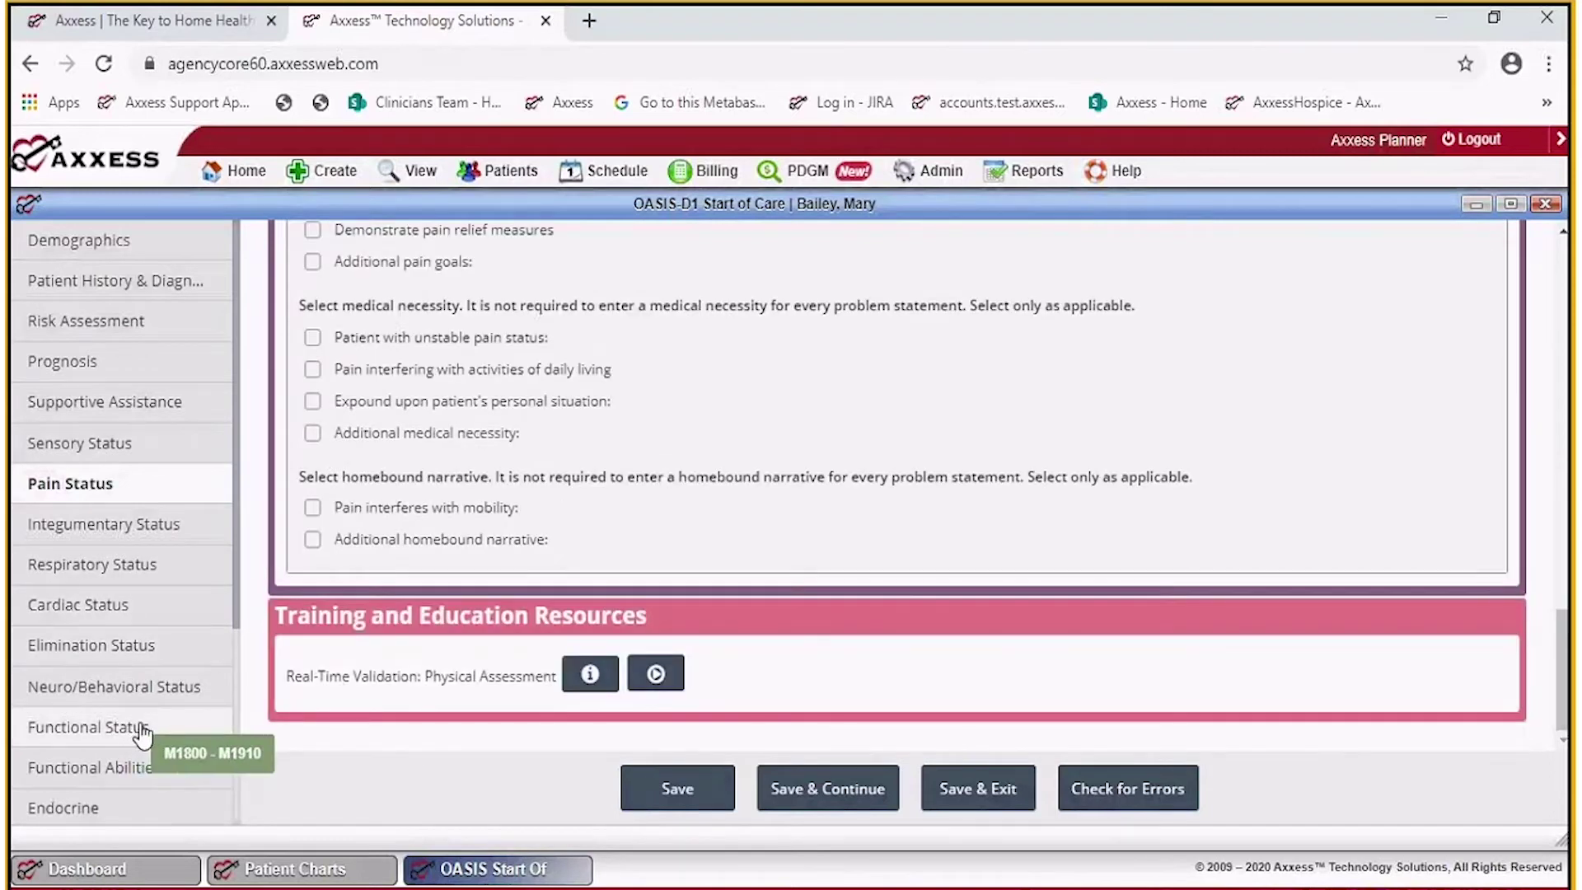
Open the Functional Status section and review the musculoskeletal assessment and the grooming, toileting hygiene, ambulation and feeding answers.
left_click(130, 729)
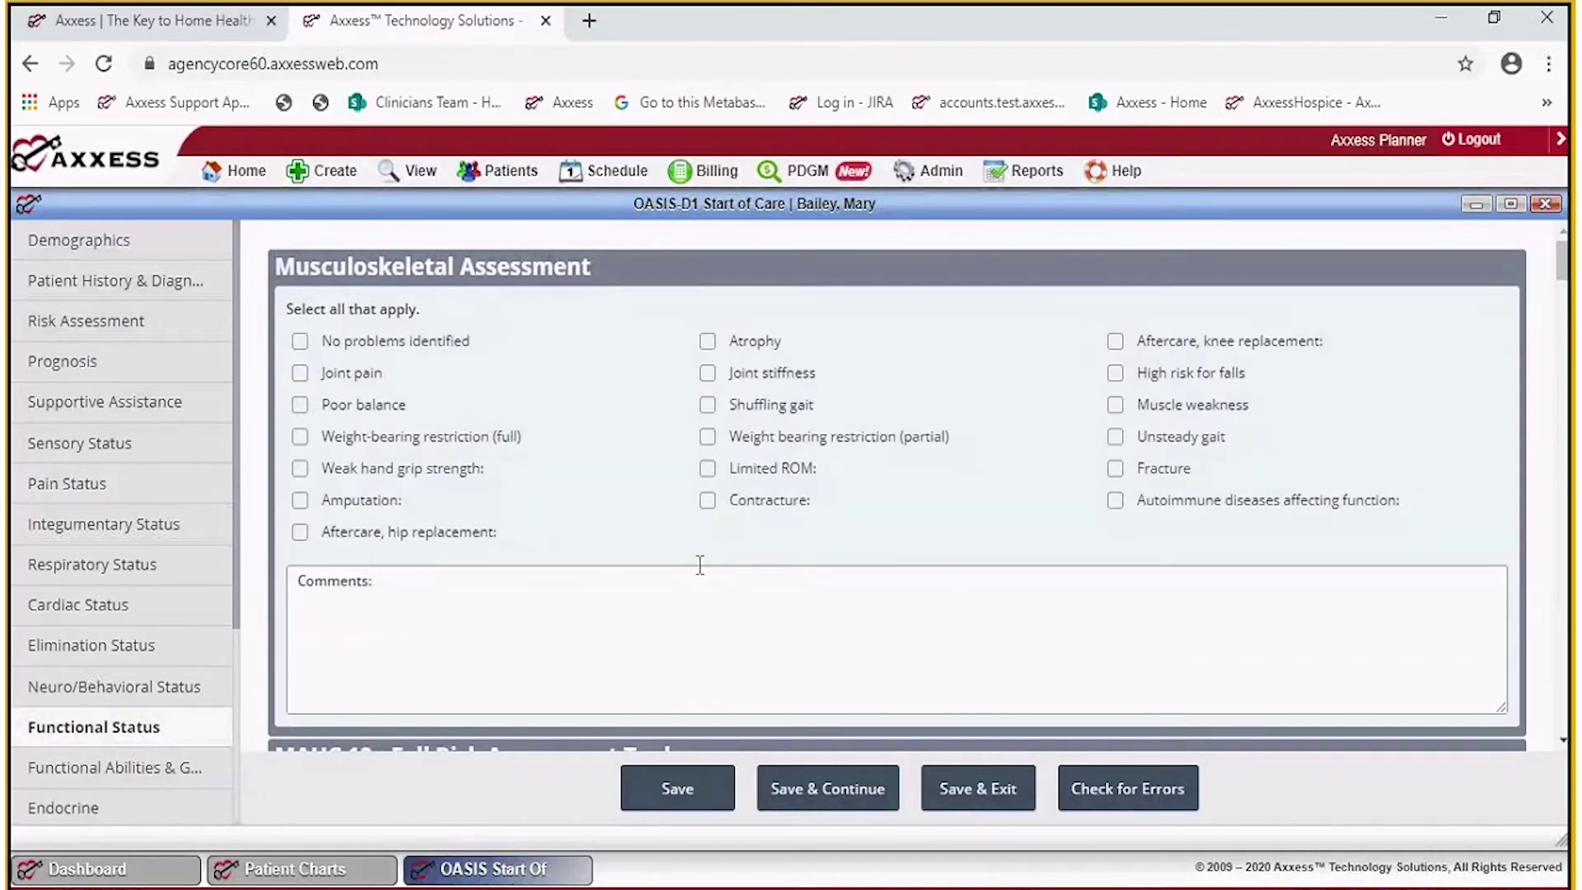
scroll(696, 573, "down", 5)
scroll(691, 581, "down", 5)
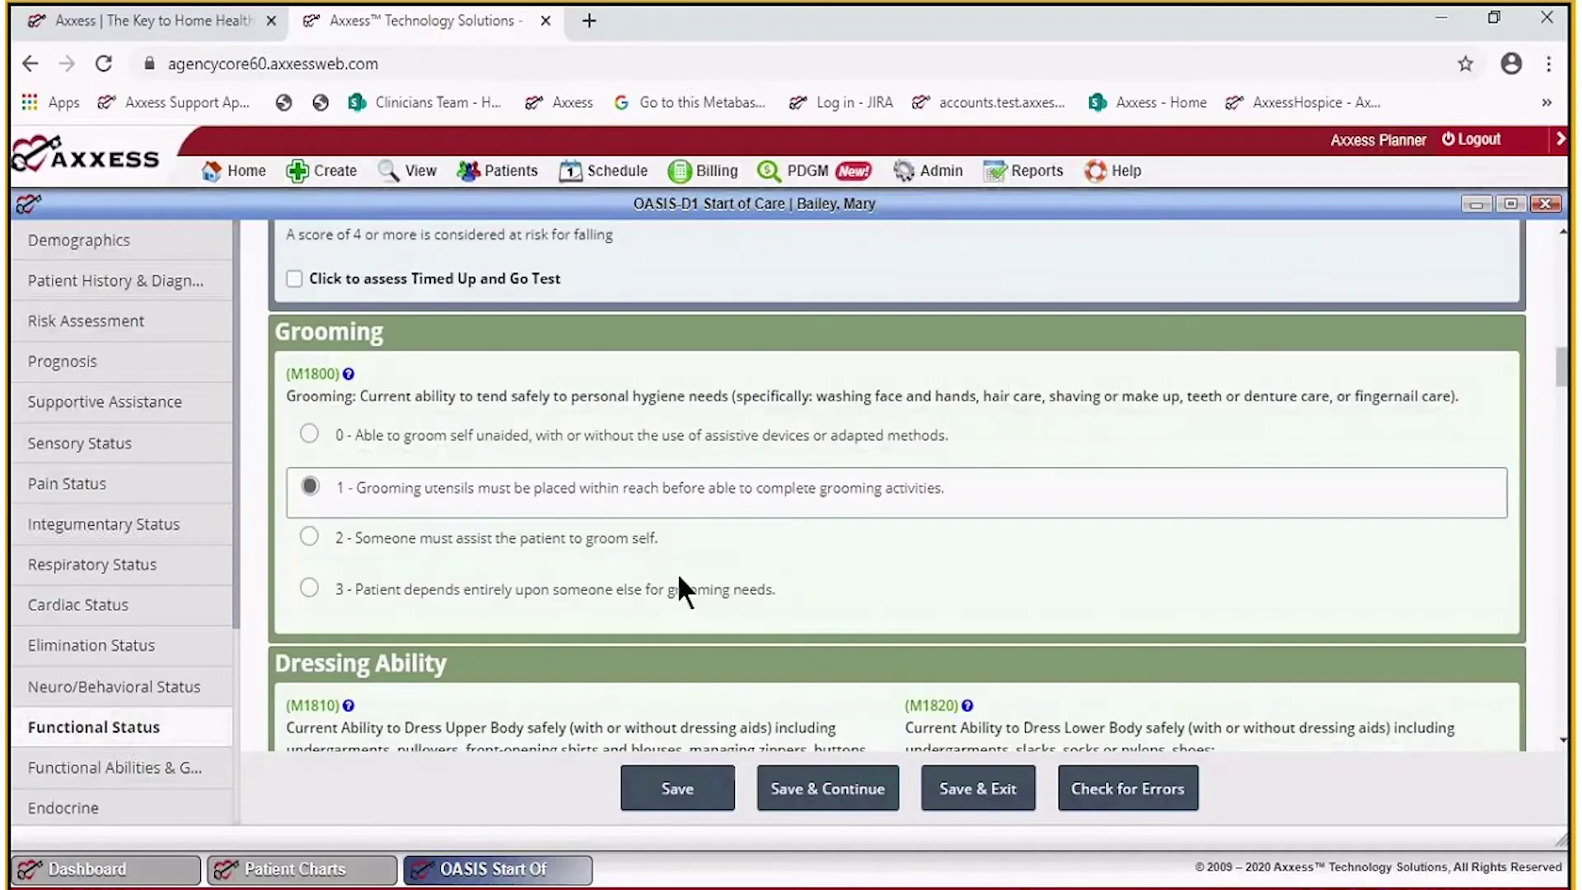
scroll(682, 591, "down", 3)
scroll(678, 585, "down", 5)
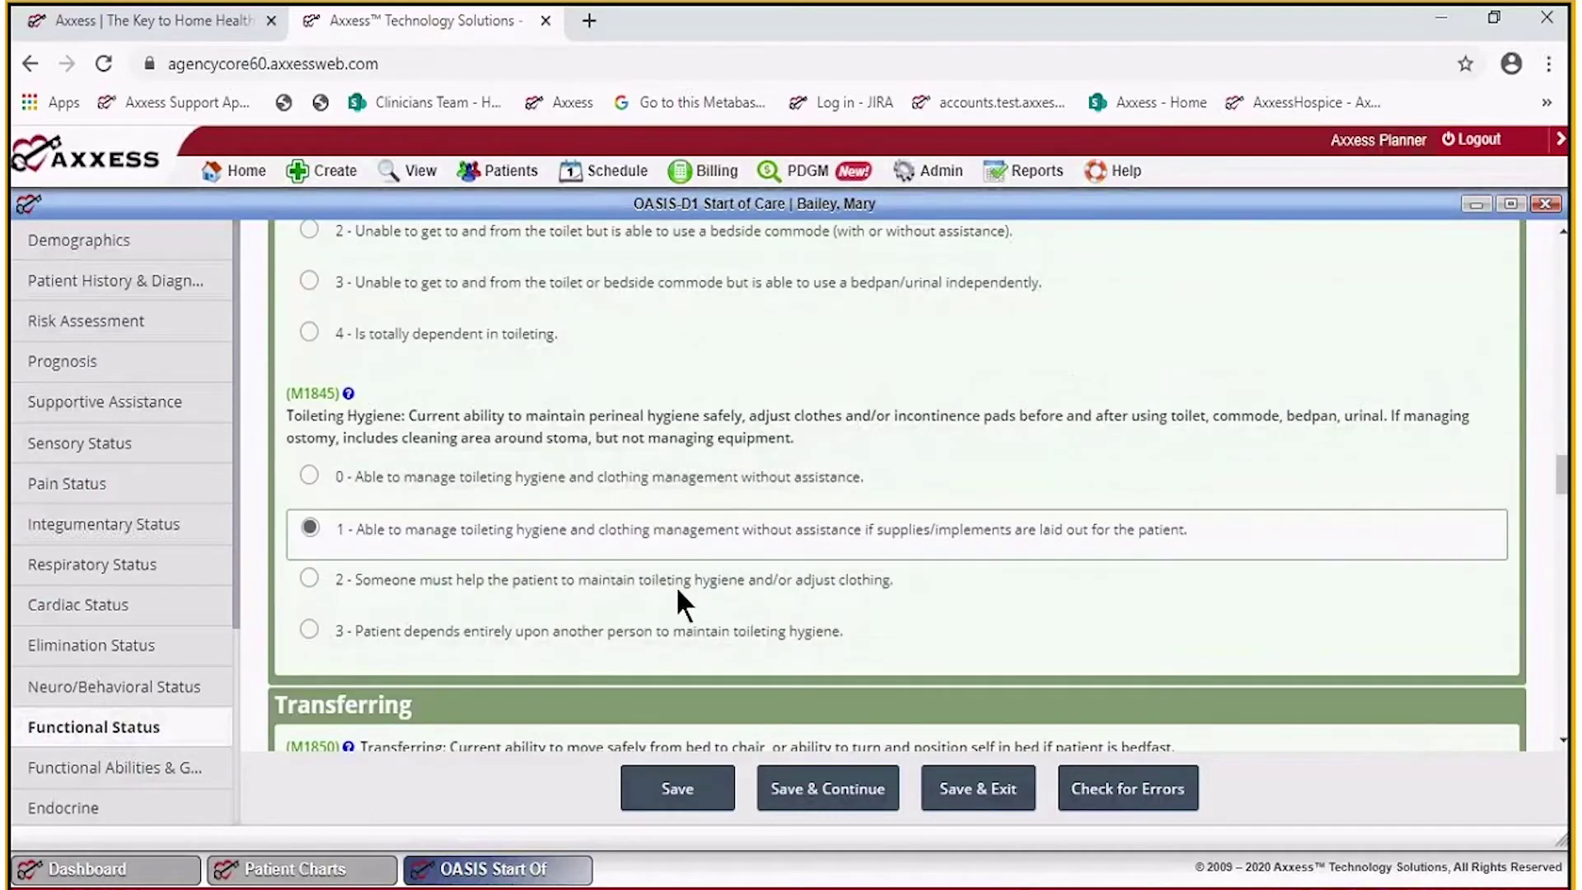
scroll(676, 589, "down", 5)
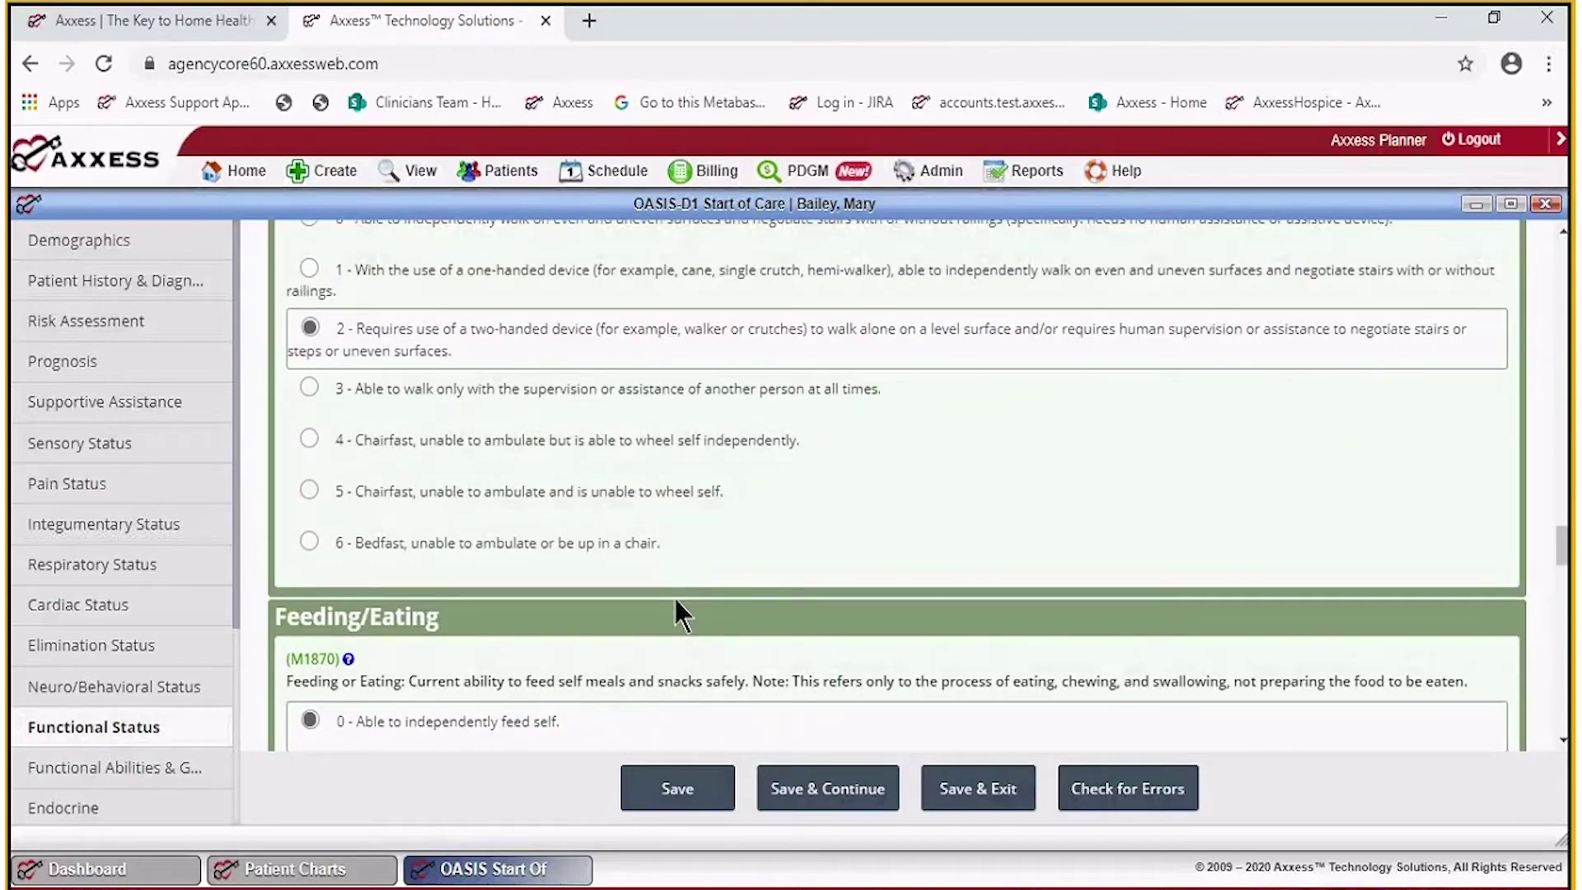
In the Functional Abilities section, set the GG0100 functional level prior to current illness to 3. Independent and apply it to all rows.
left_click(141, 775)
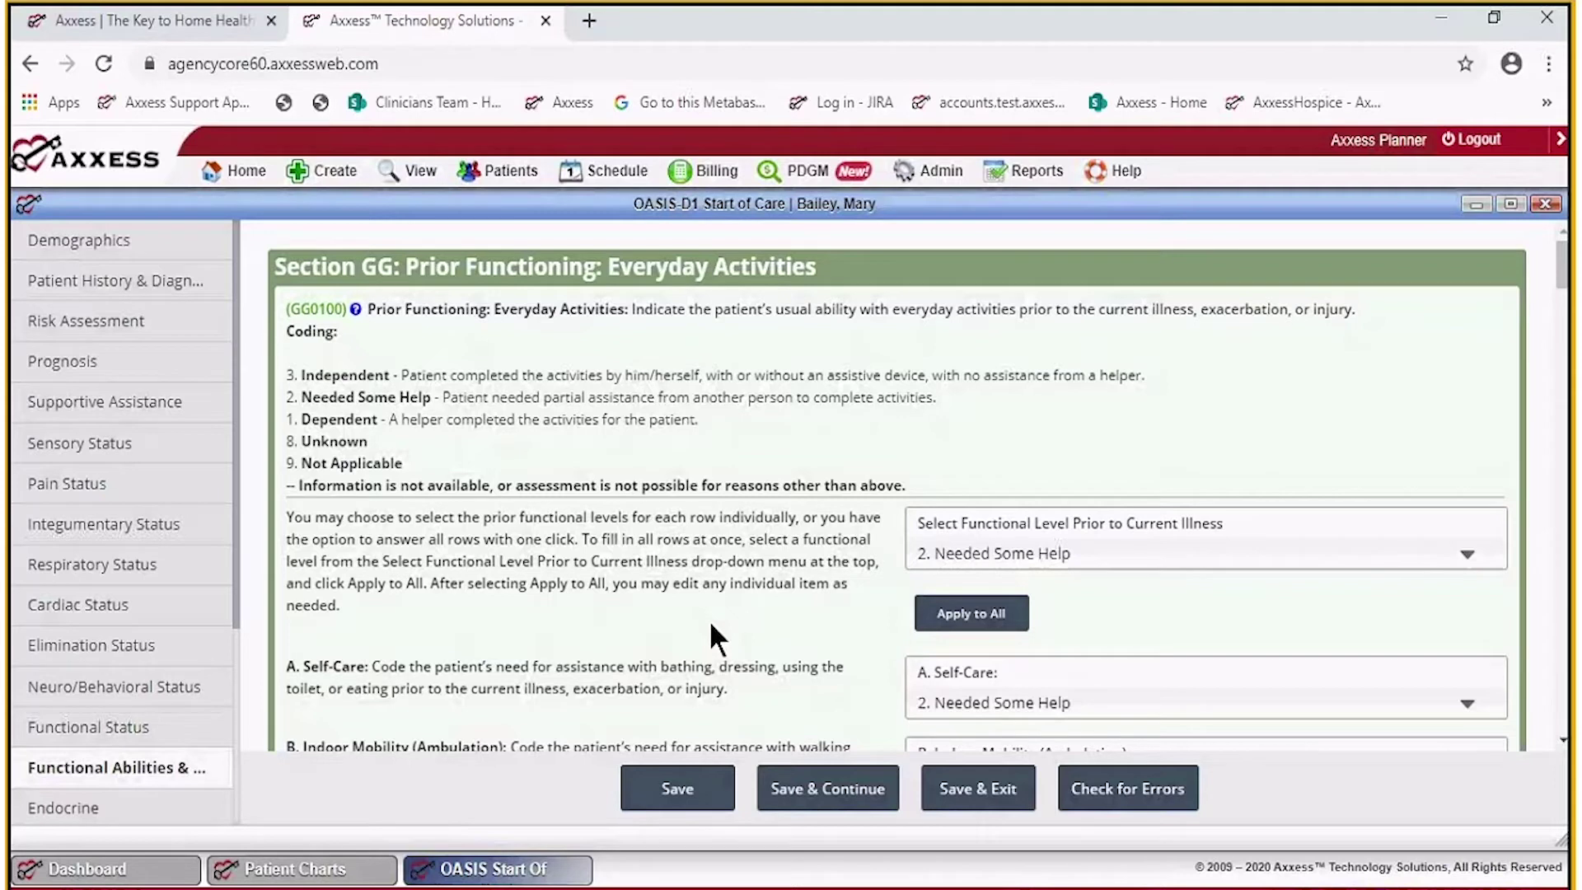
scroll(710, 625, "down", 3)
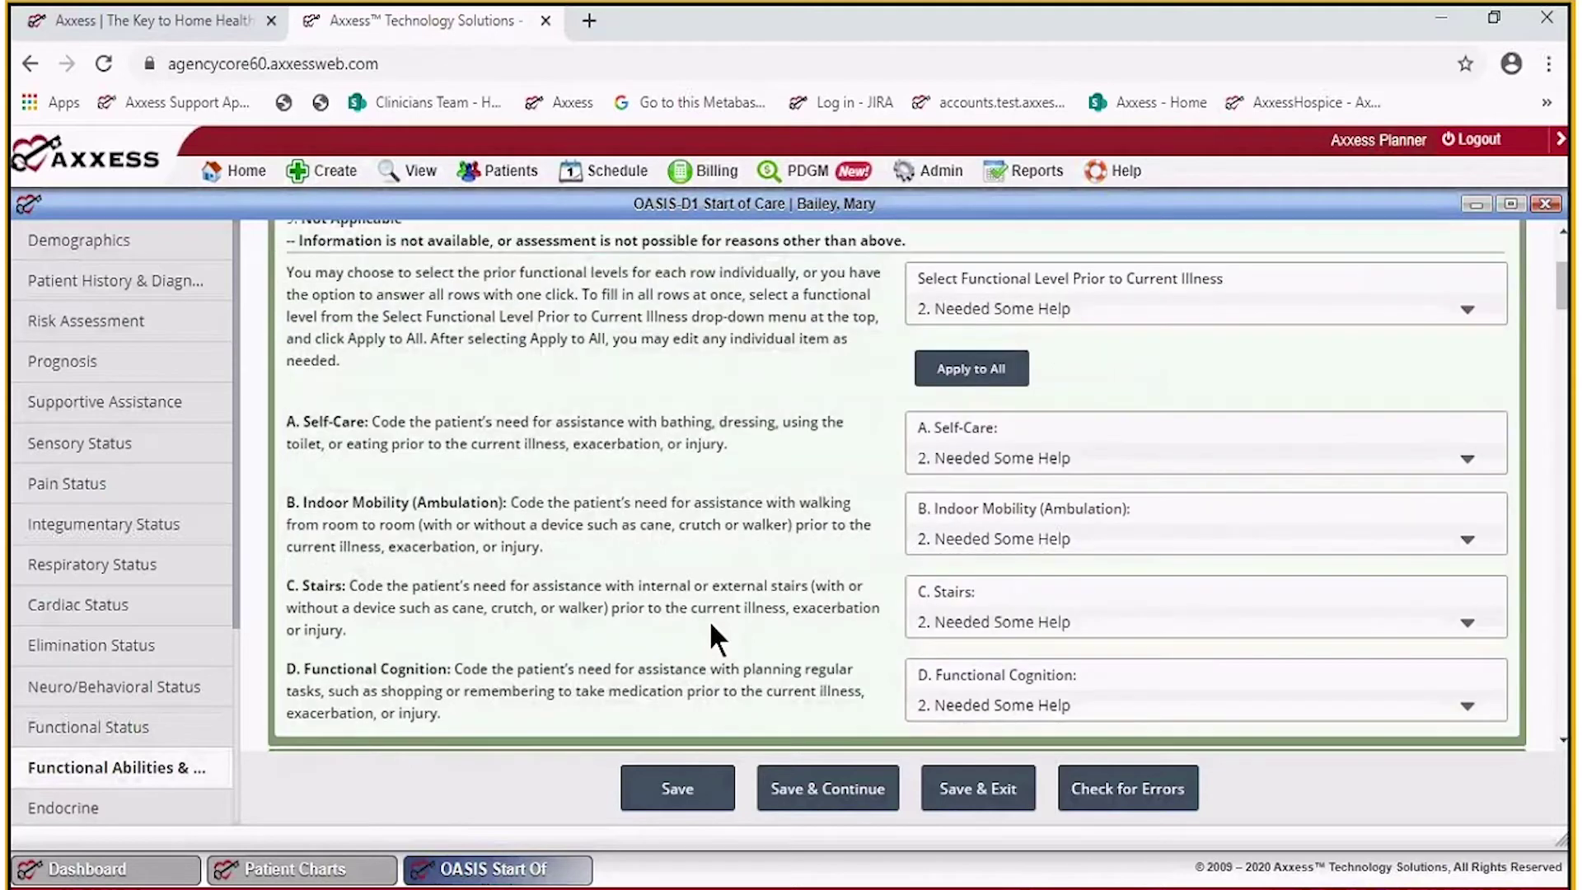
left_click(1114, 314)
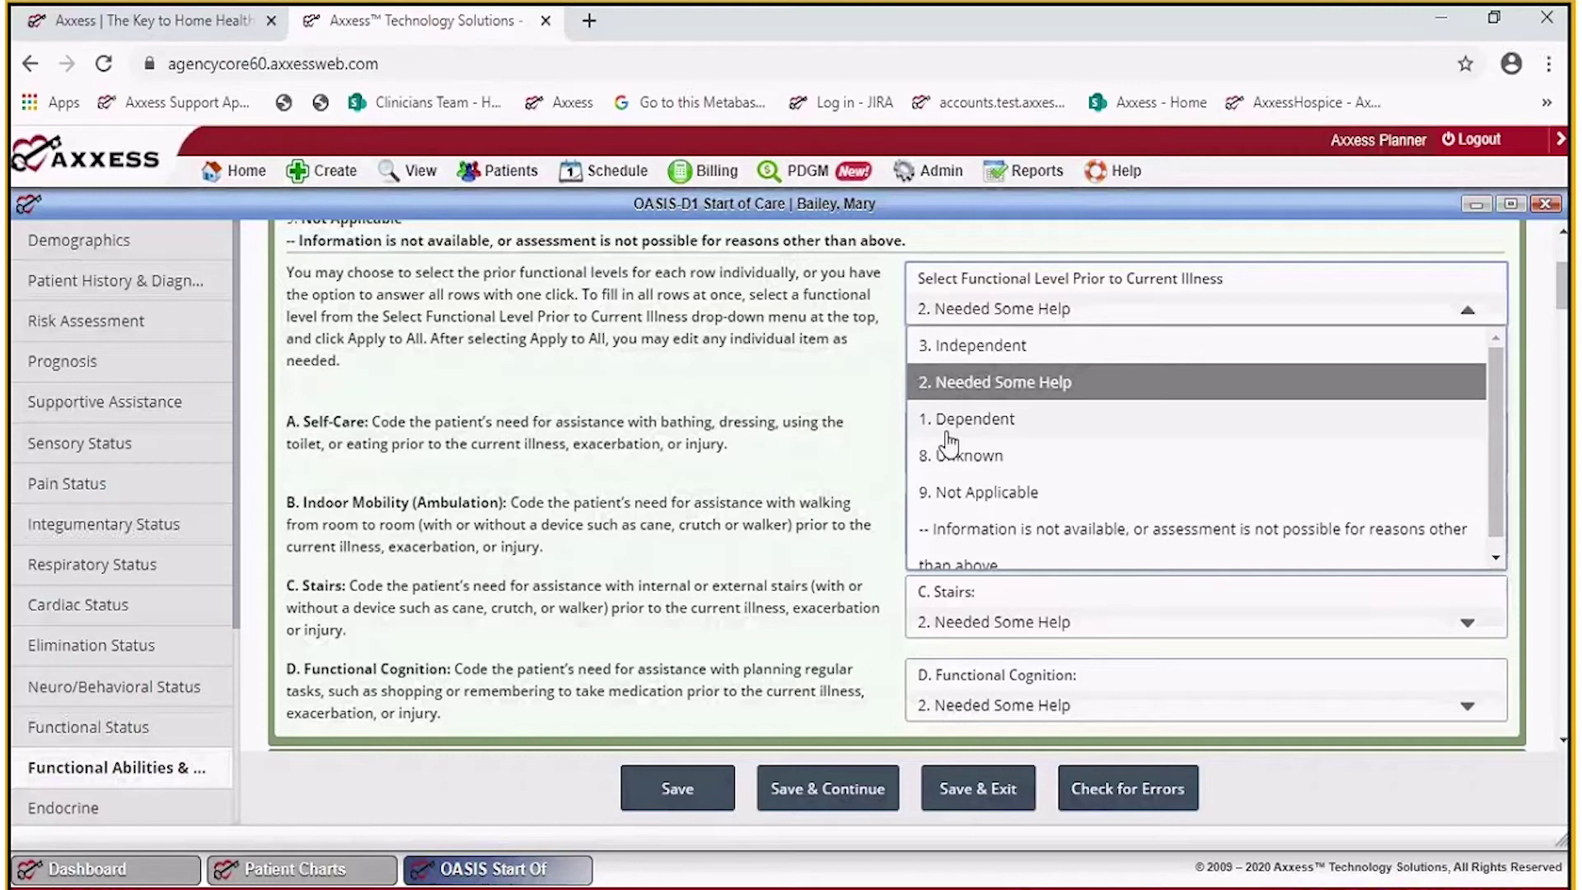
scroll(791, 476, "up", 1)
scroll(792, 488, "up", 3)
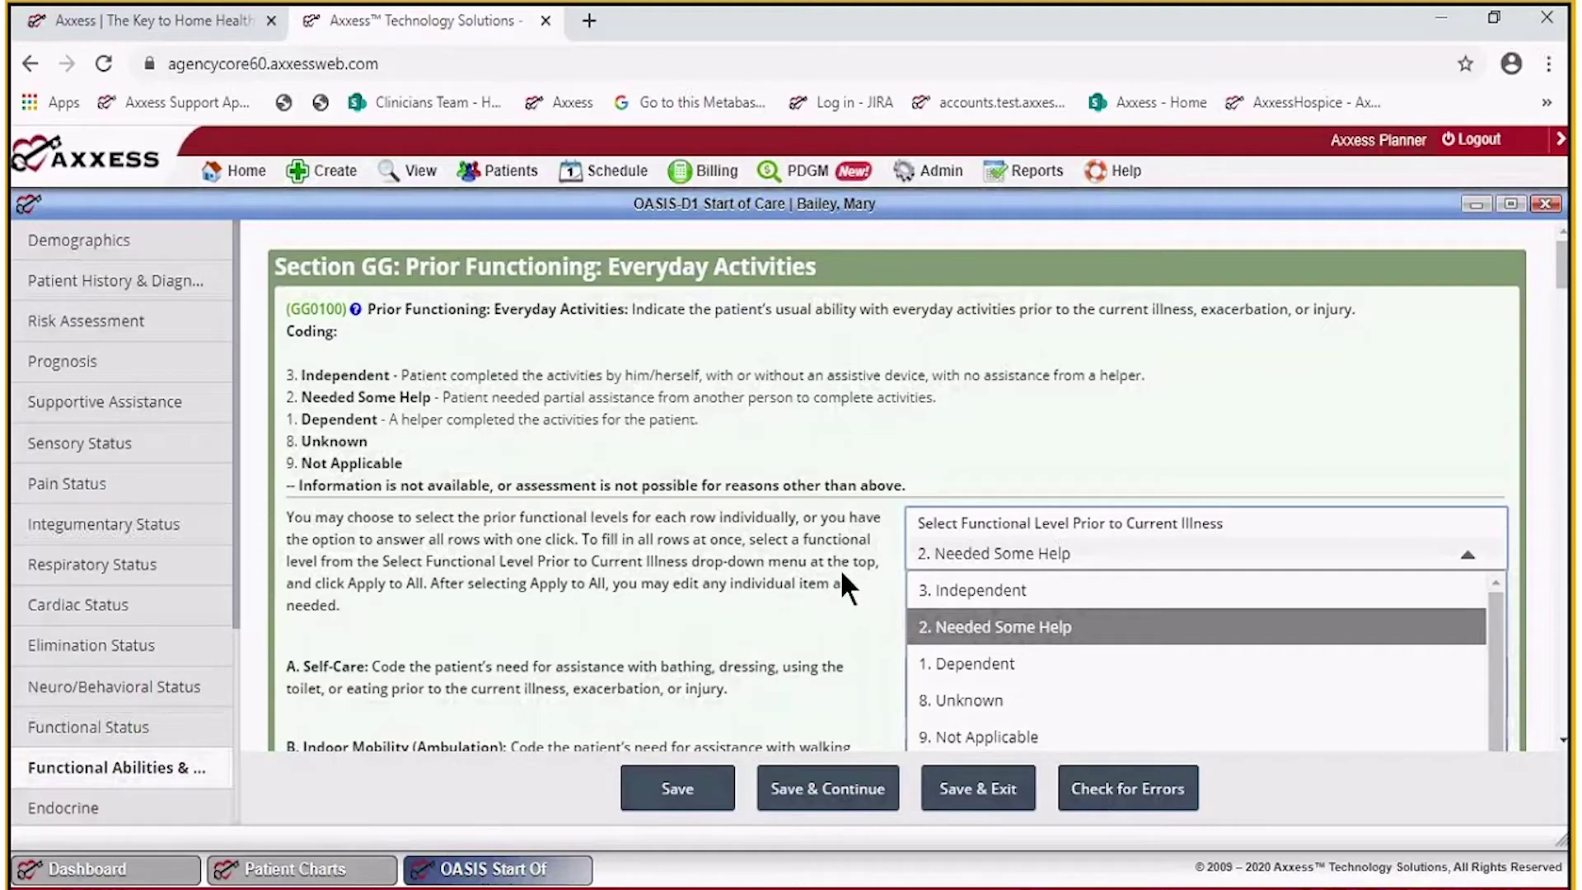
key("Up")
key("Return")
scroll(654, 615, "down", 3)
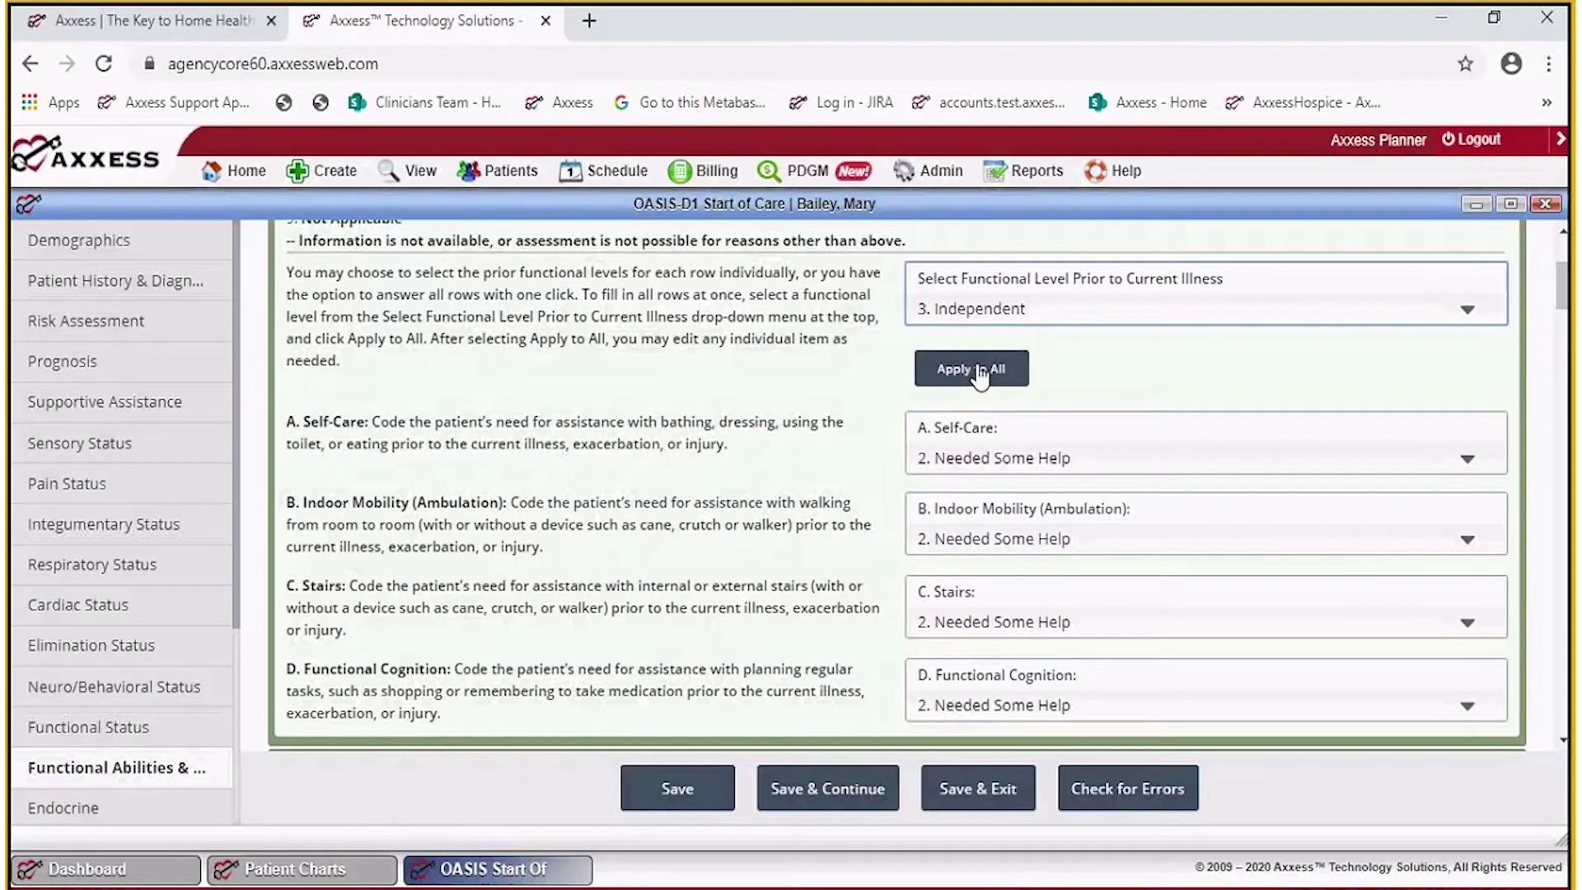
left_click(982, 325)
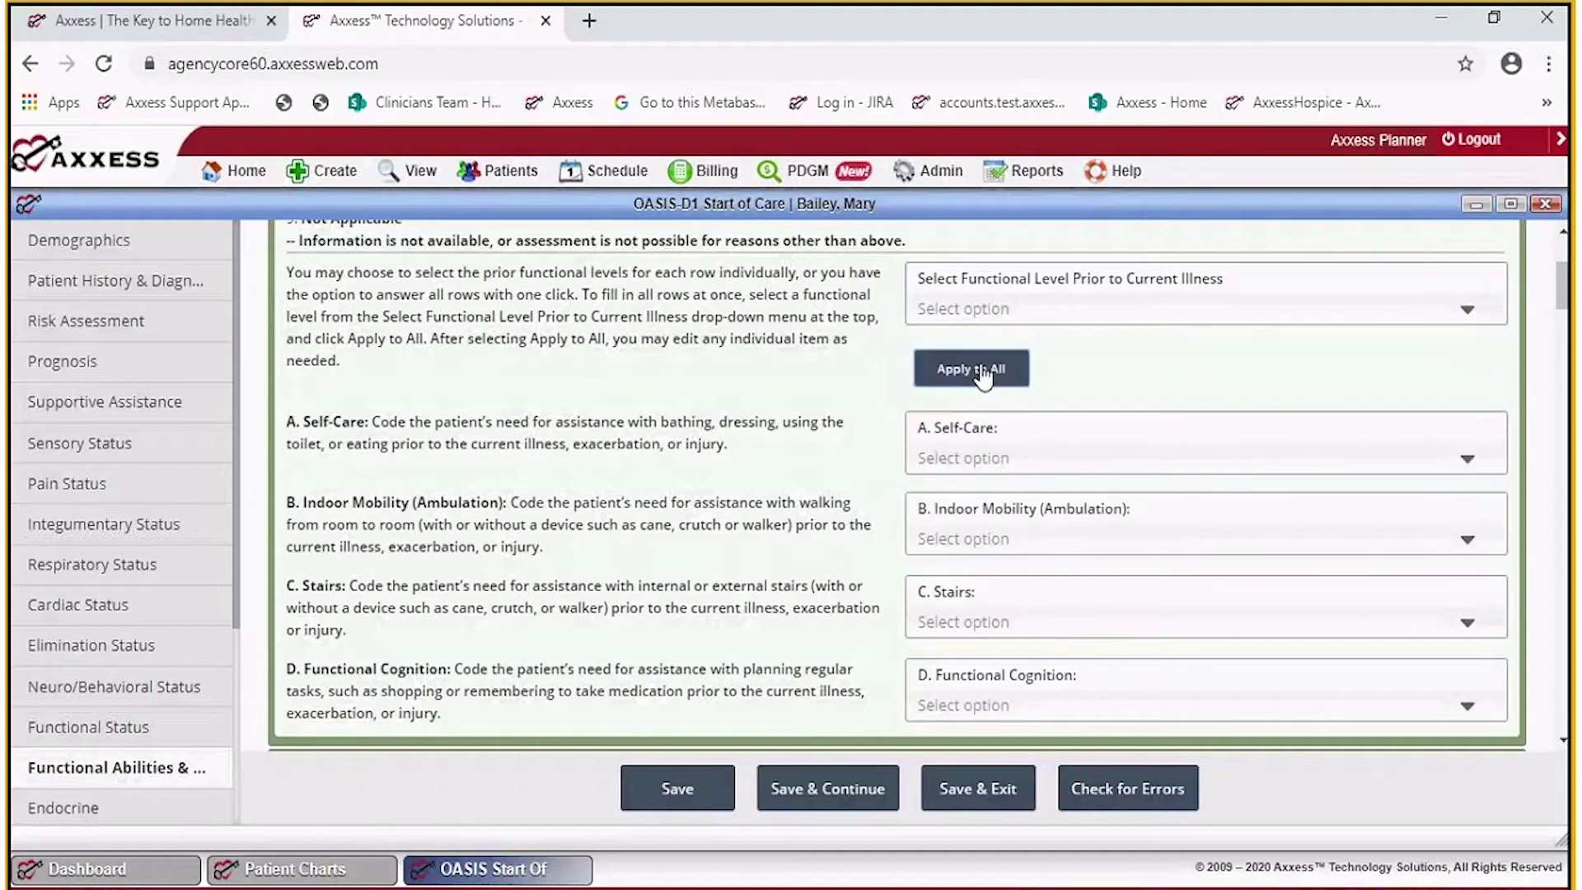
left_click(965, 309)
left_click(973, 345)
left_click(981, 369)
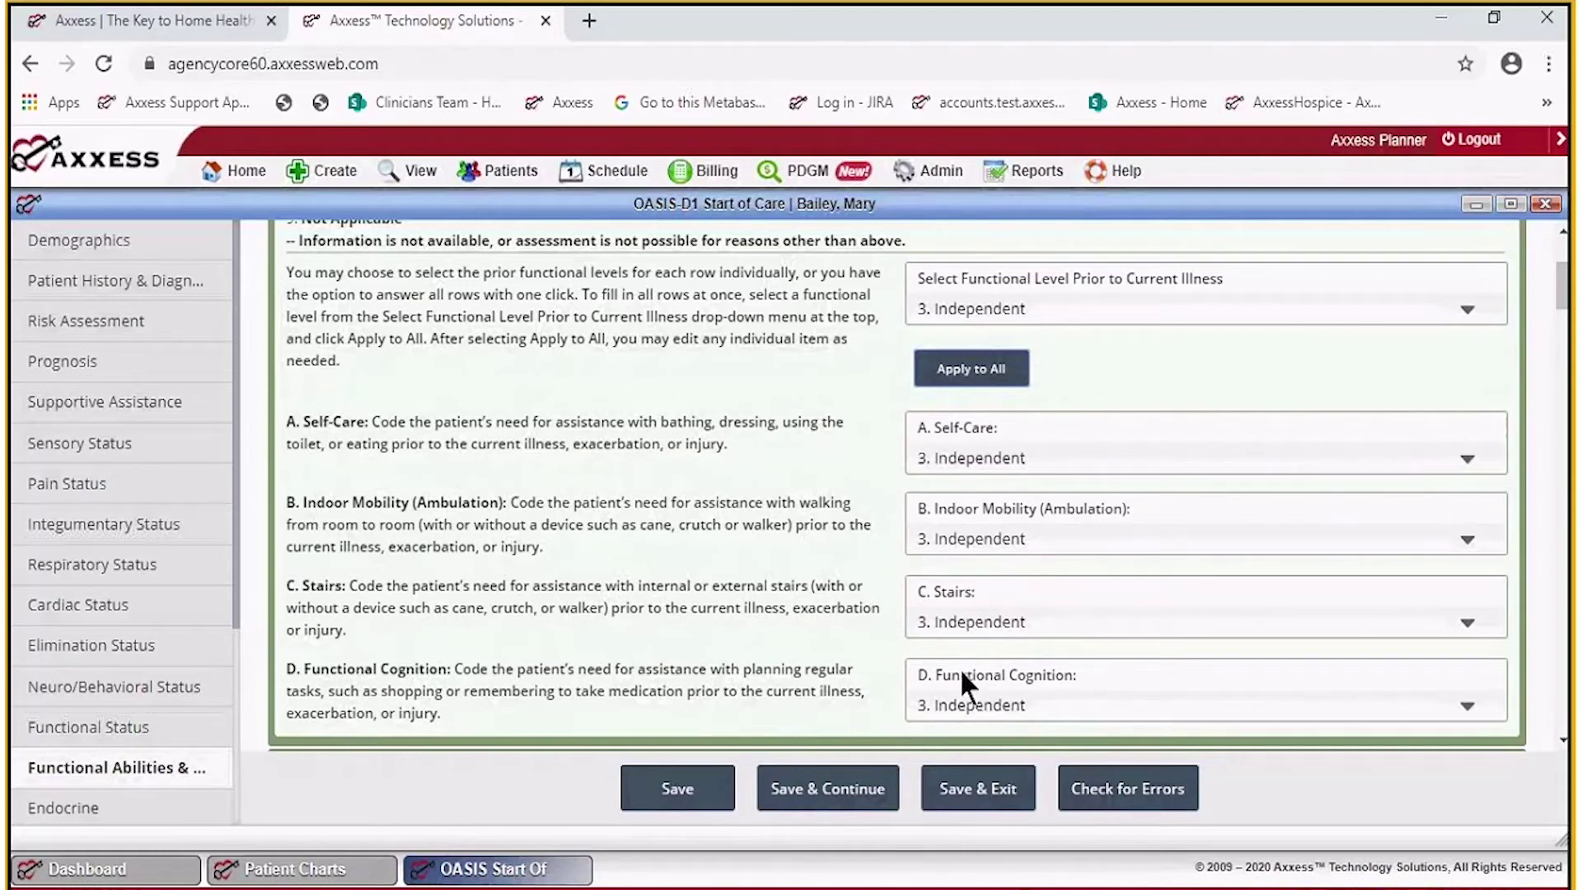
In Section GG: Self-Care, set the GG0130 SOC/ROC performance level to 01. Dependent and apply it to all rows.
scroll(1004, 551, "down", 1)
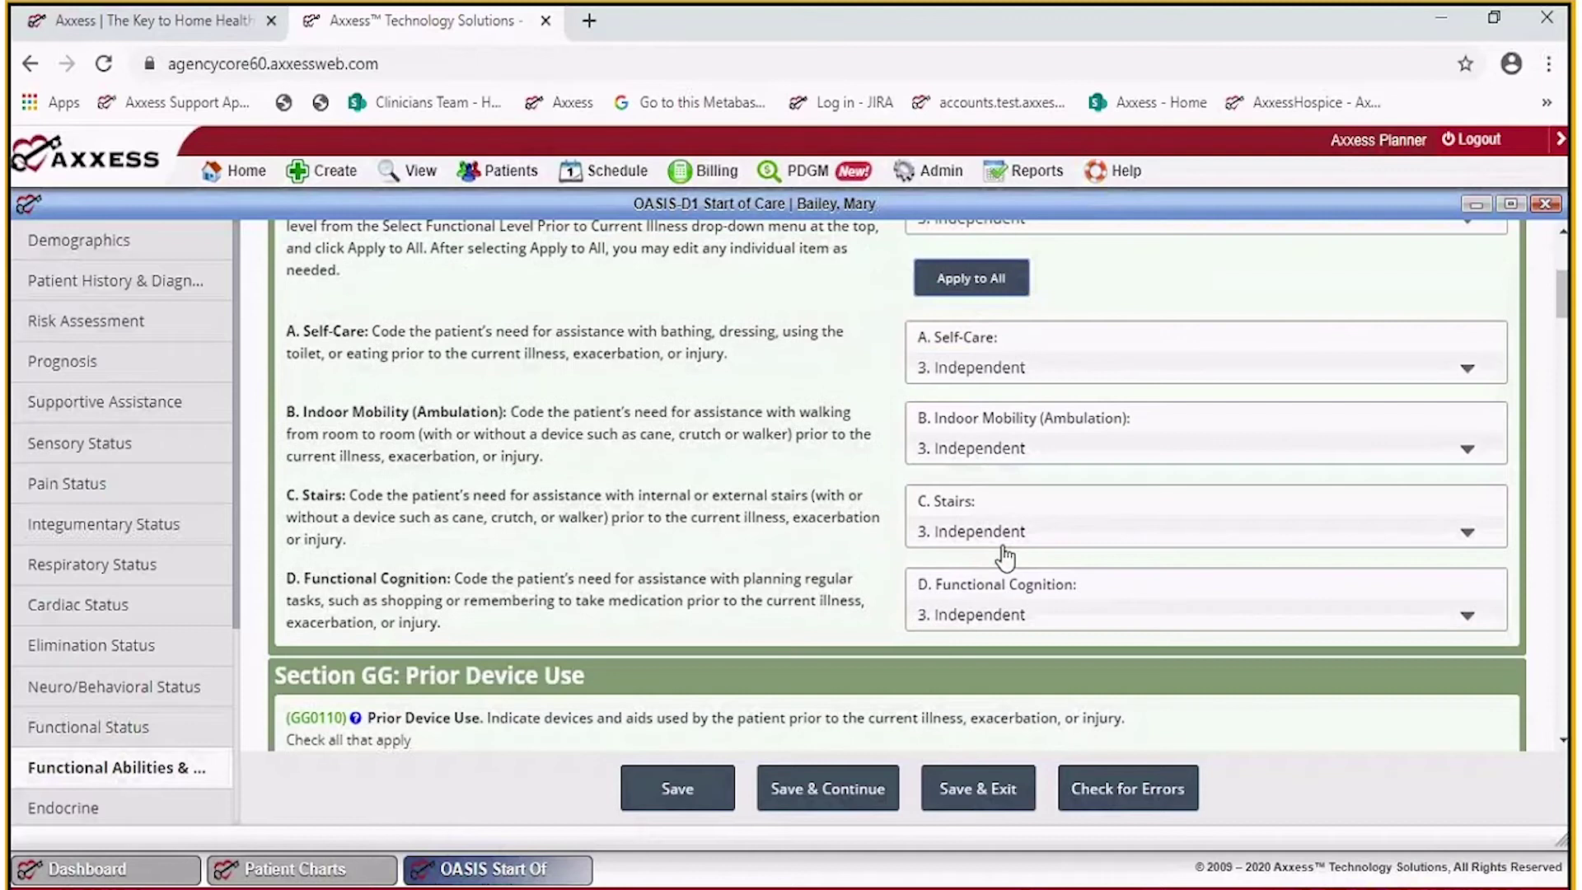
scroll(1006, 552, "down", 4)
scroll(1009, 543, "down", 5)
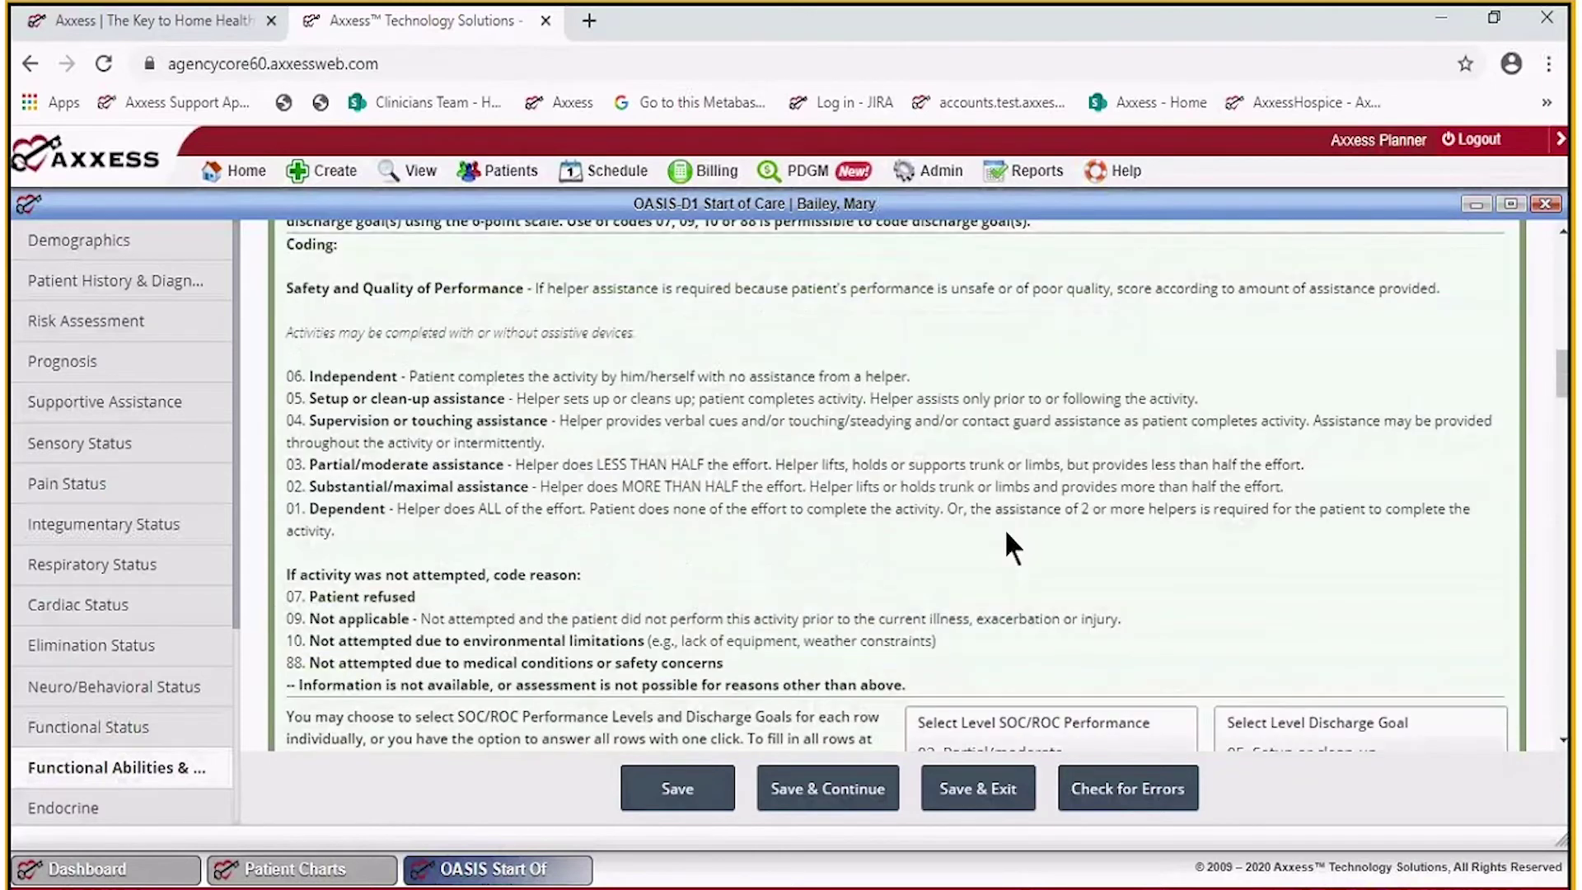
scroll(1007, 534, "down", 3)
scroll(1005, 531, "up", 5)
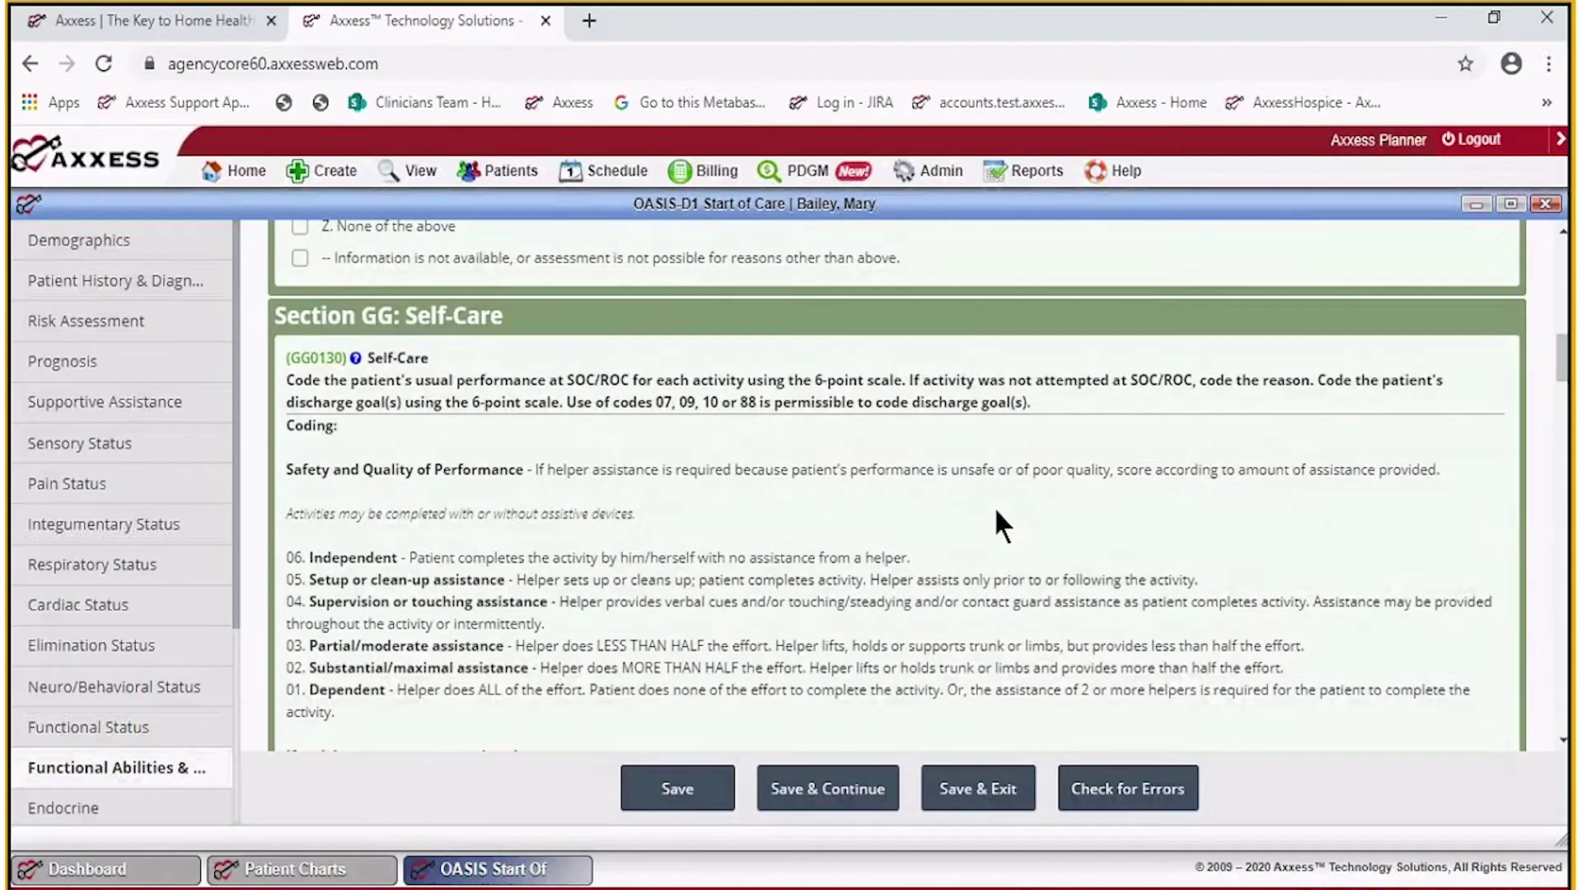
scroll(997, 525, "down", 2)
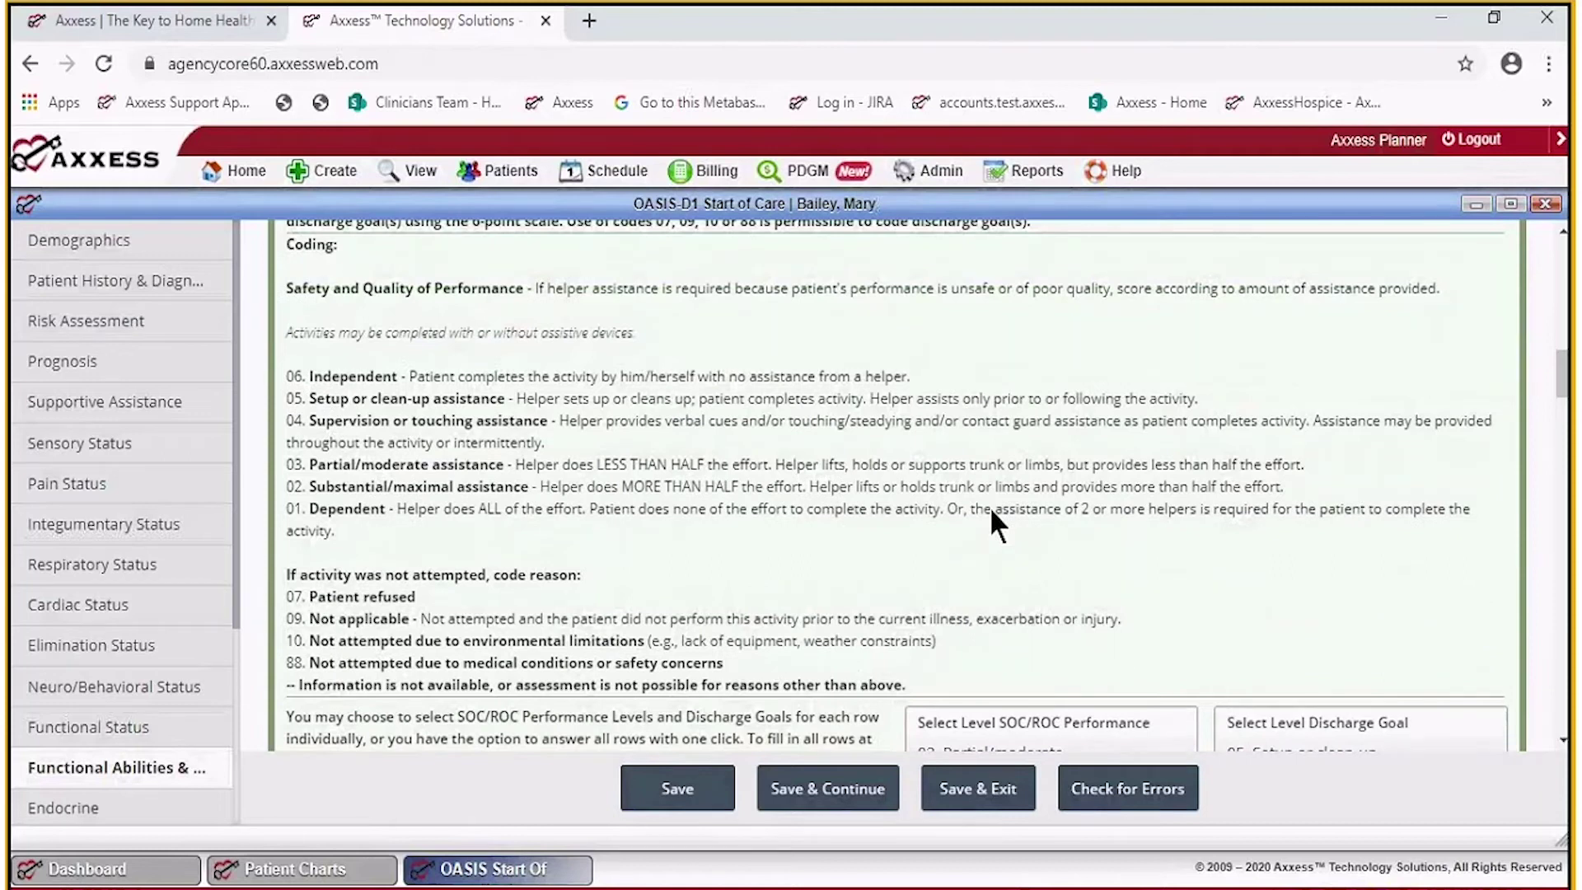
scroll(993, 513, "down", 3)
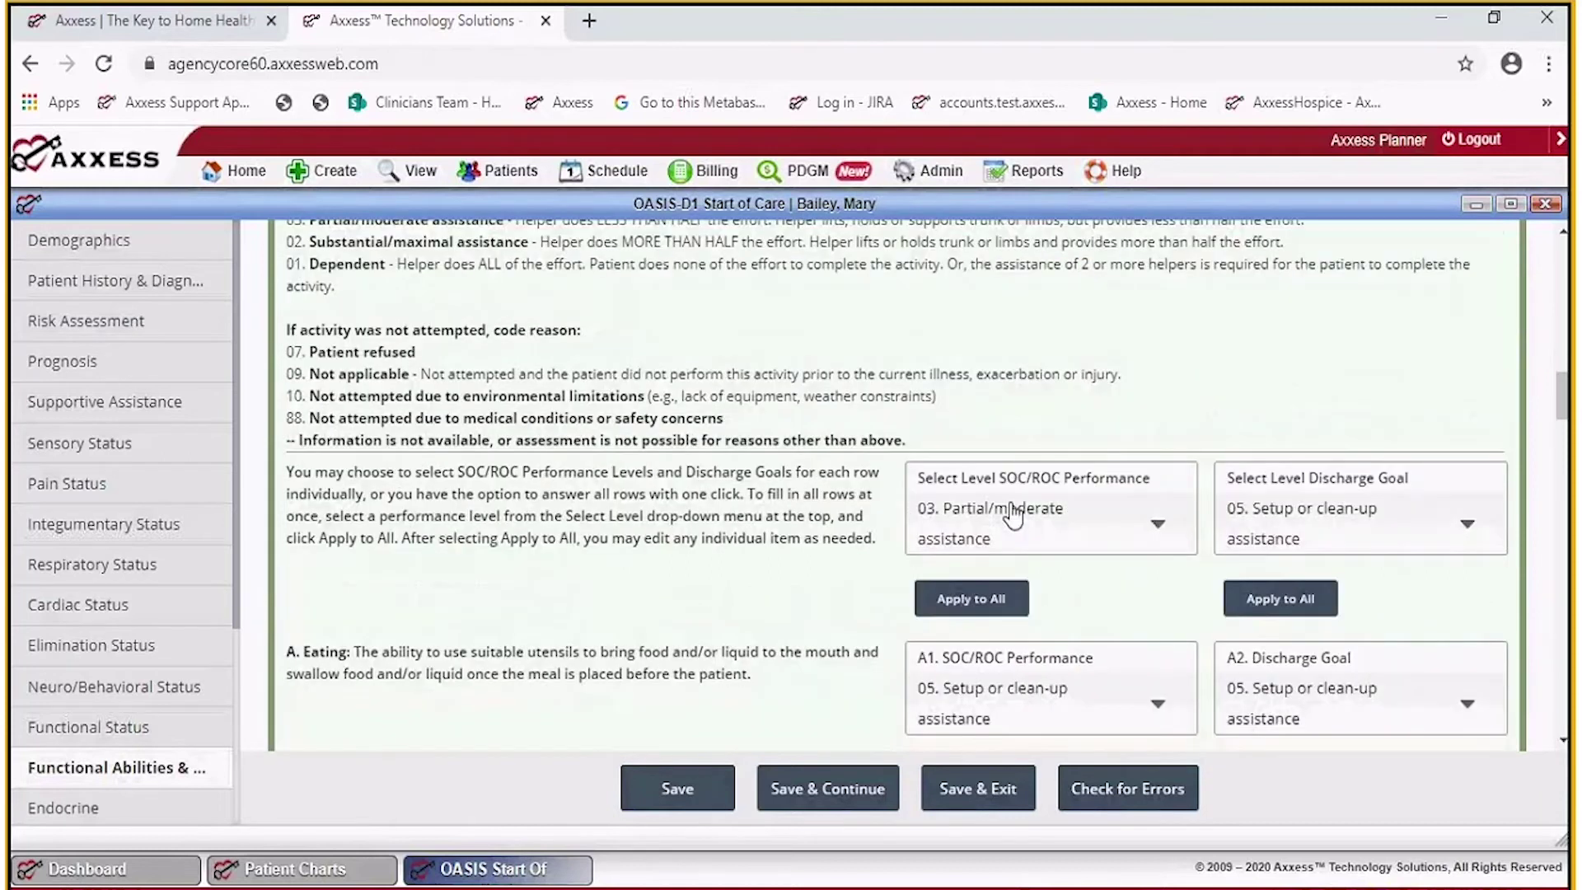
left_click(1065, 525)
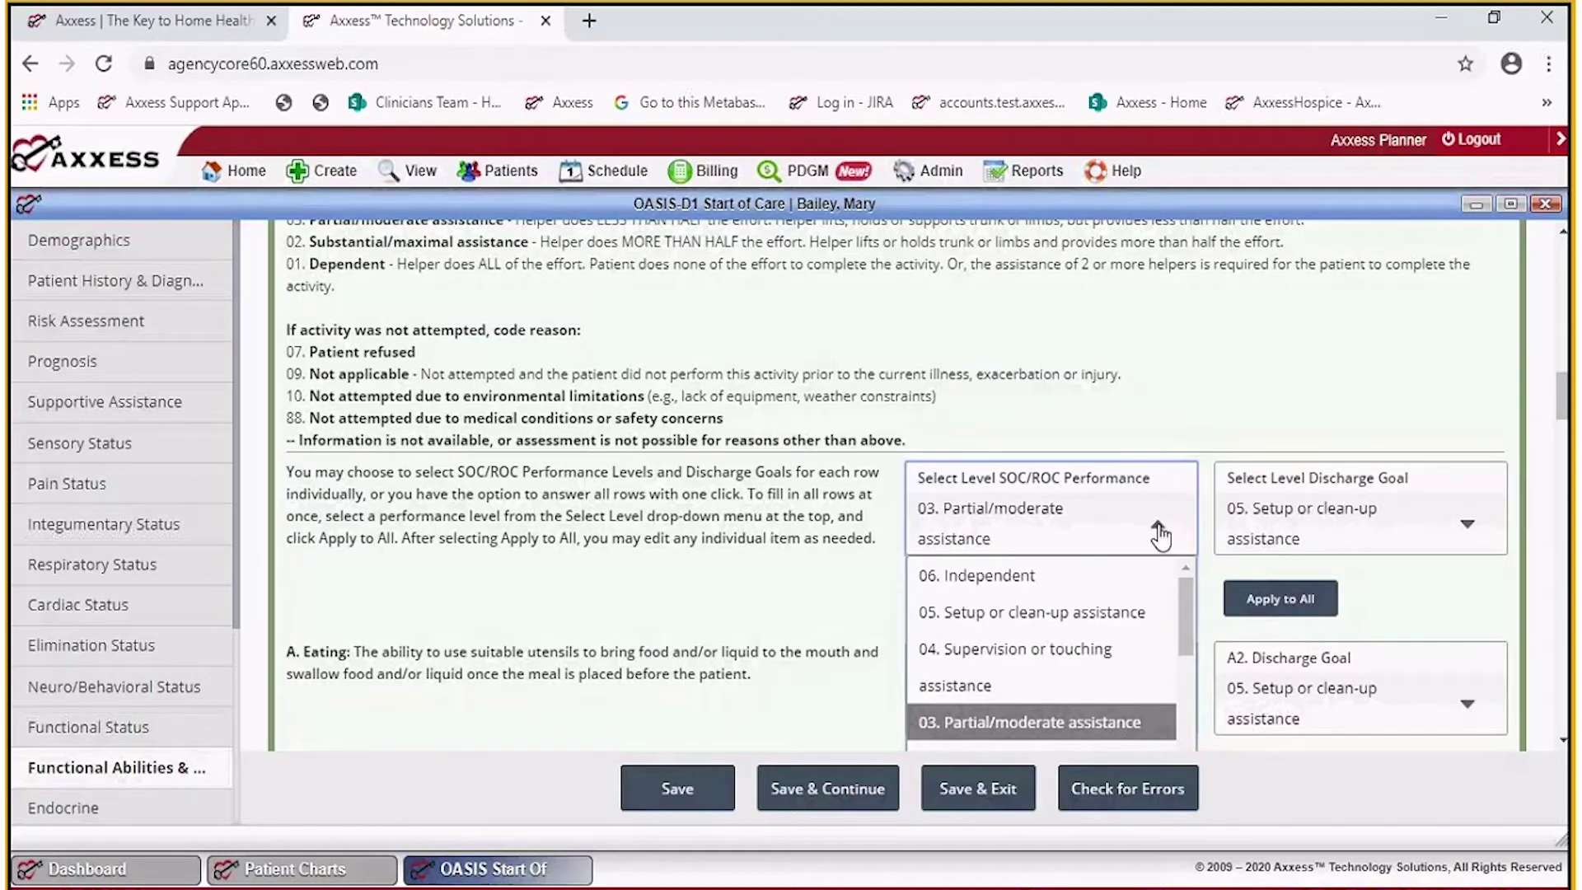
left_click(1013, 544)
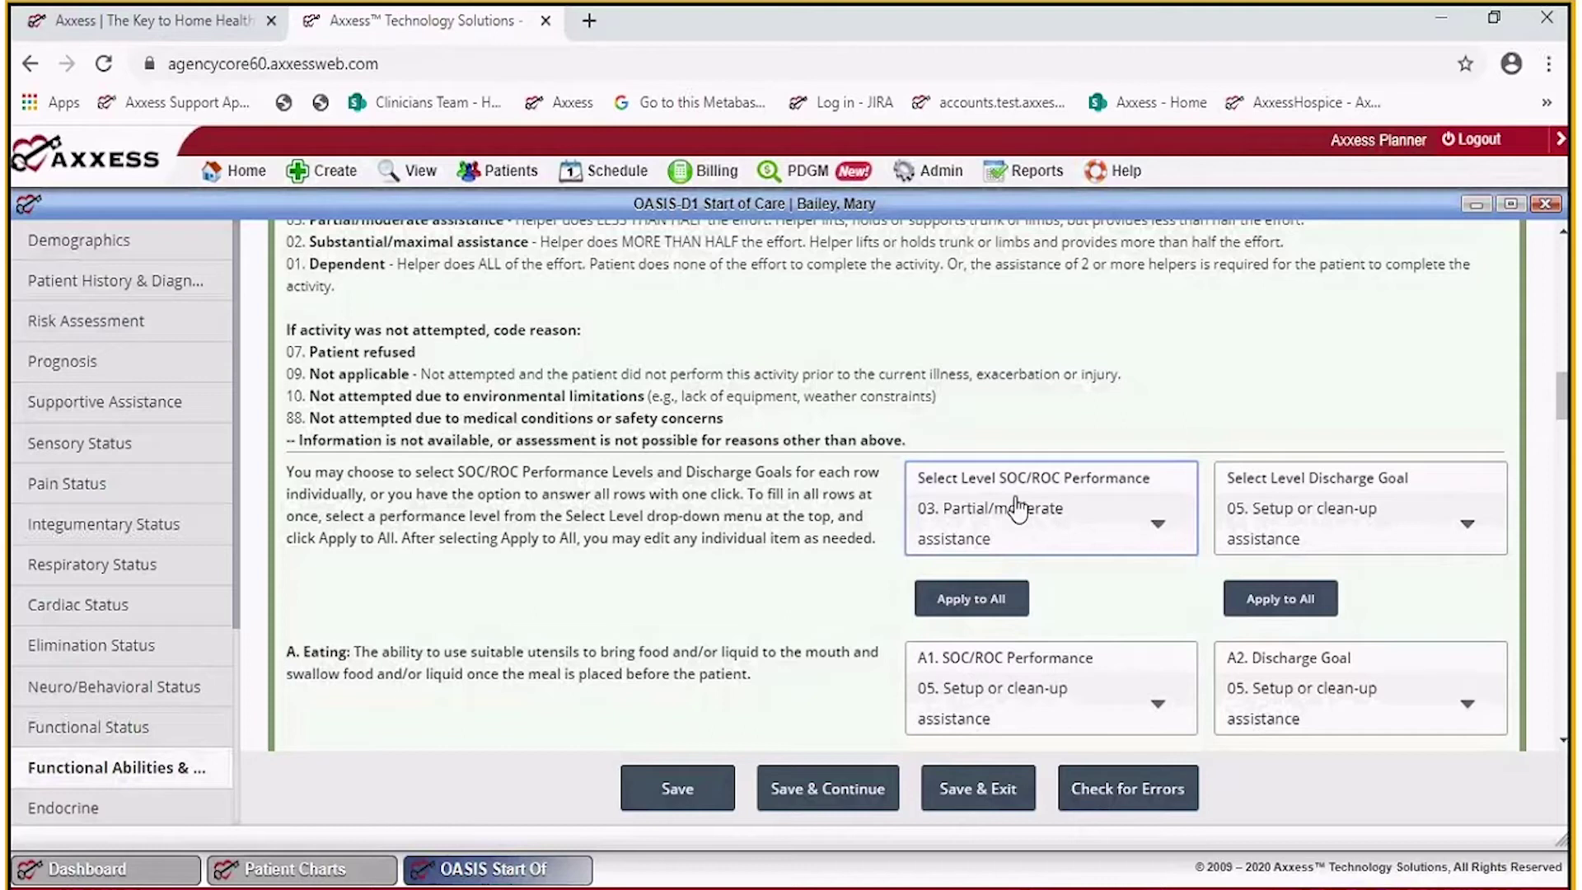
left_click(1060, 531)
scroll(1042, 642, "down", 2)
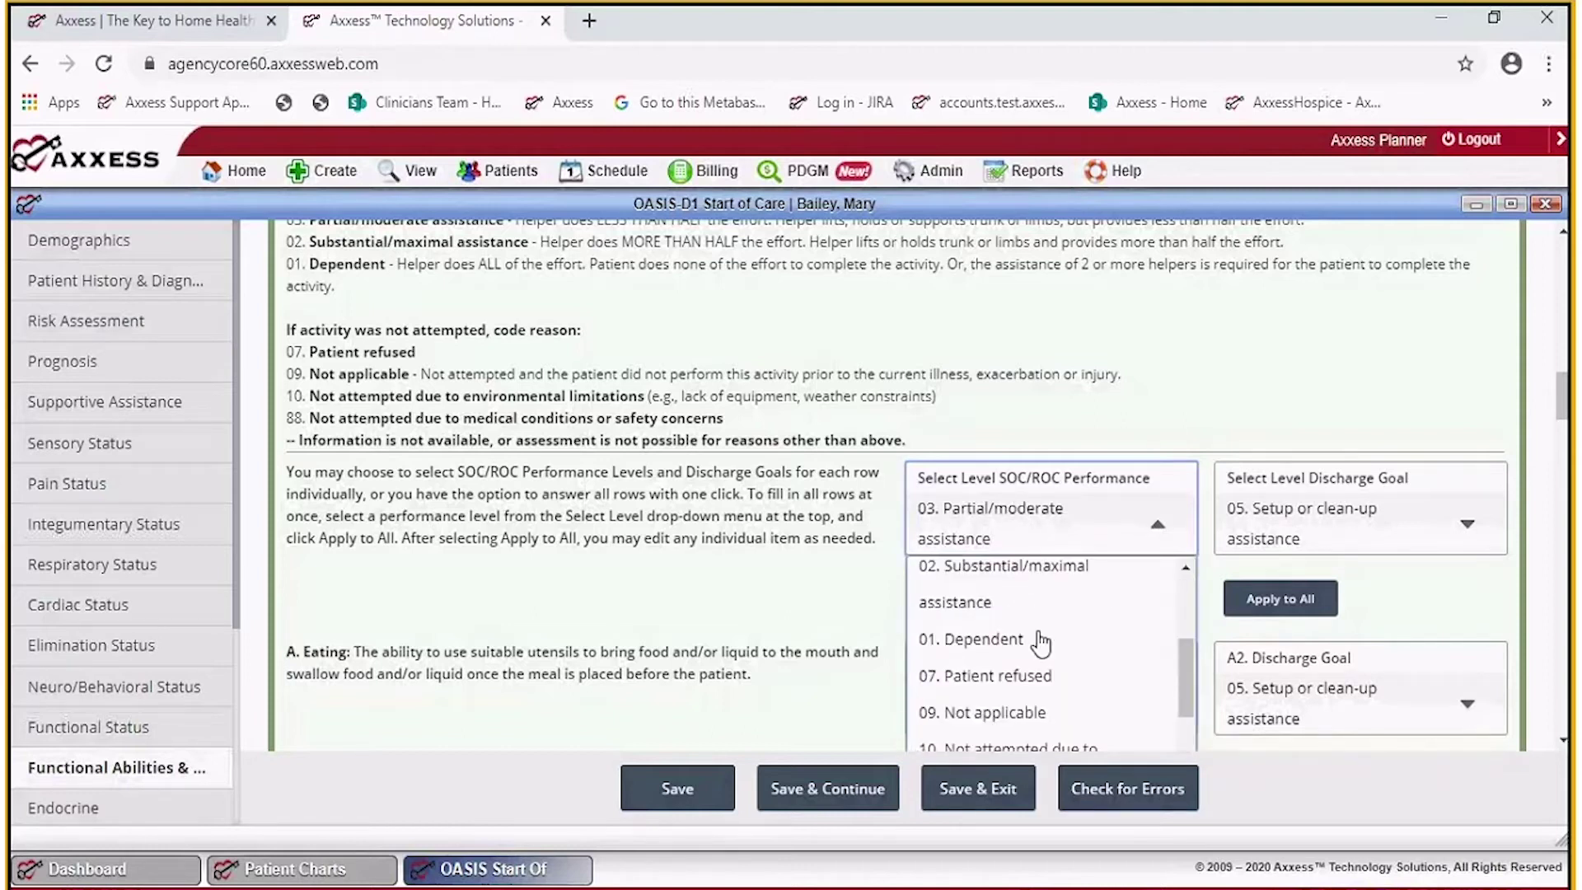
left_click(972, 639)
left_click(990, 572)
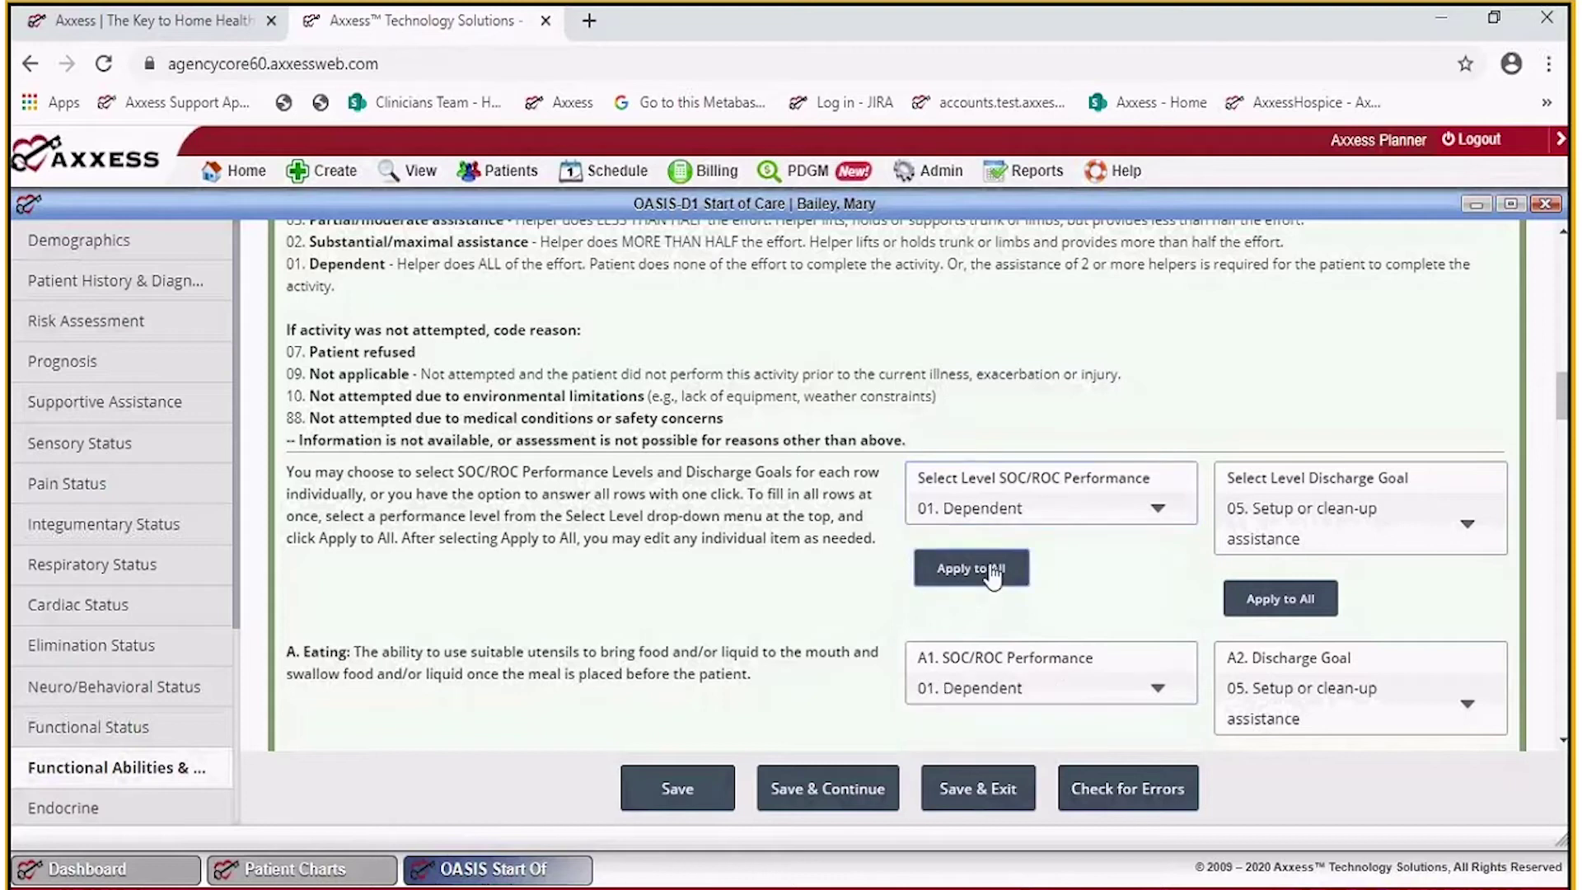
Check the self-care performance rows and change A1 SOC/ROC Performance for Eating to 06. Independent.
scroll(1126, 536, "down", 3)
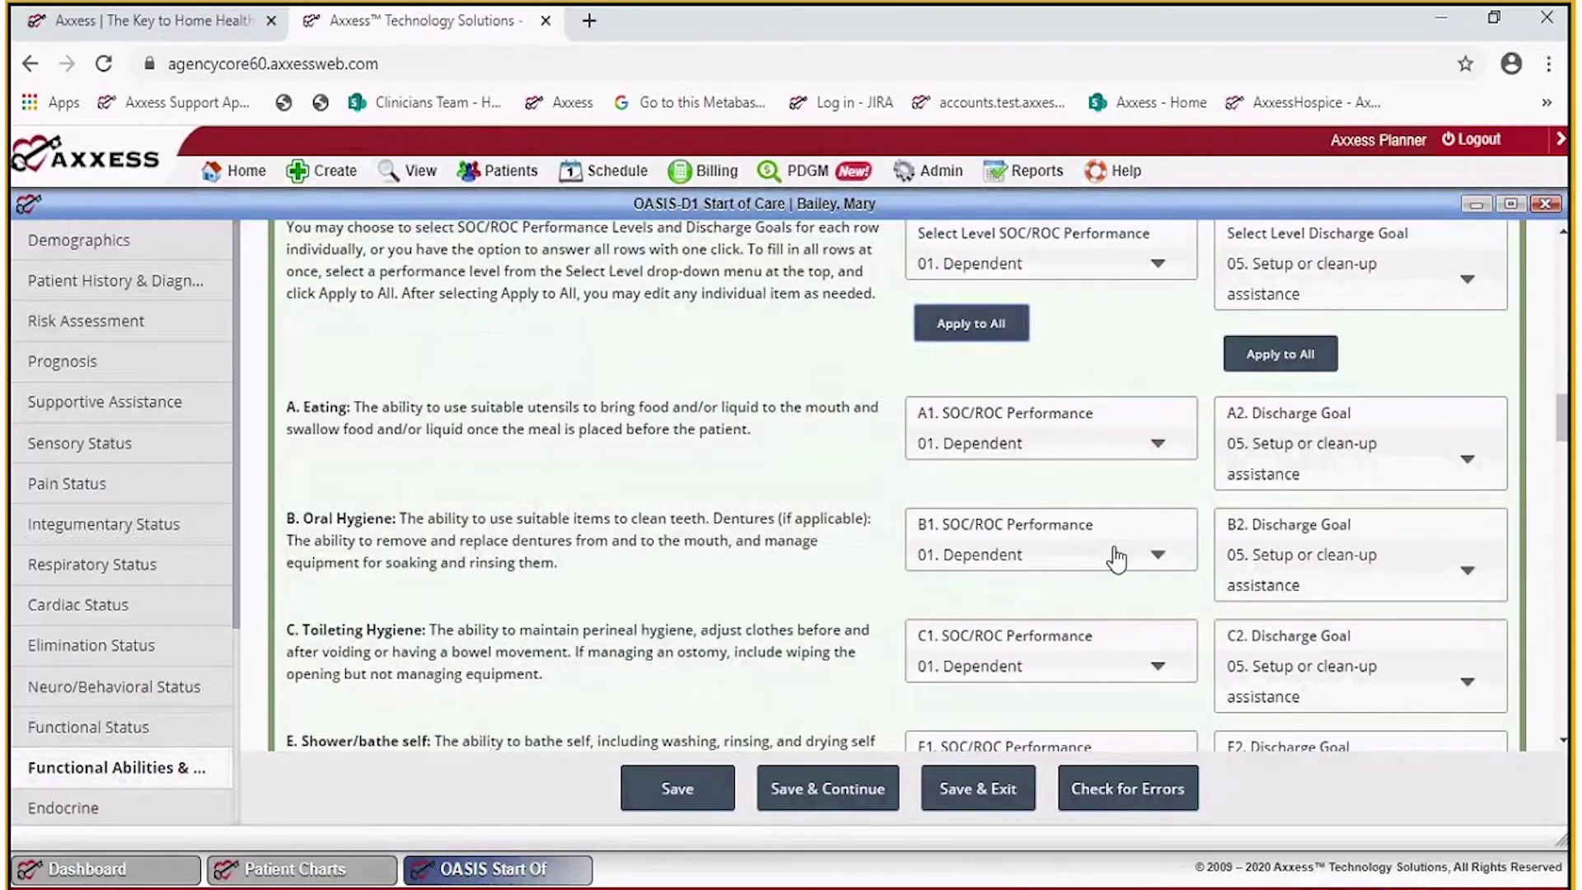
scroll(1117, 558, "down", 9)
scroll(1102, 554, "up", 10)
scroll(601, 617, "down", 3)
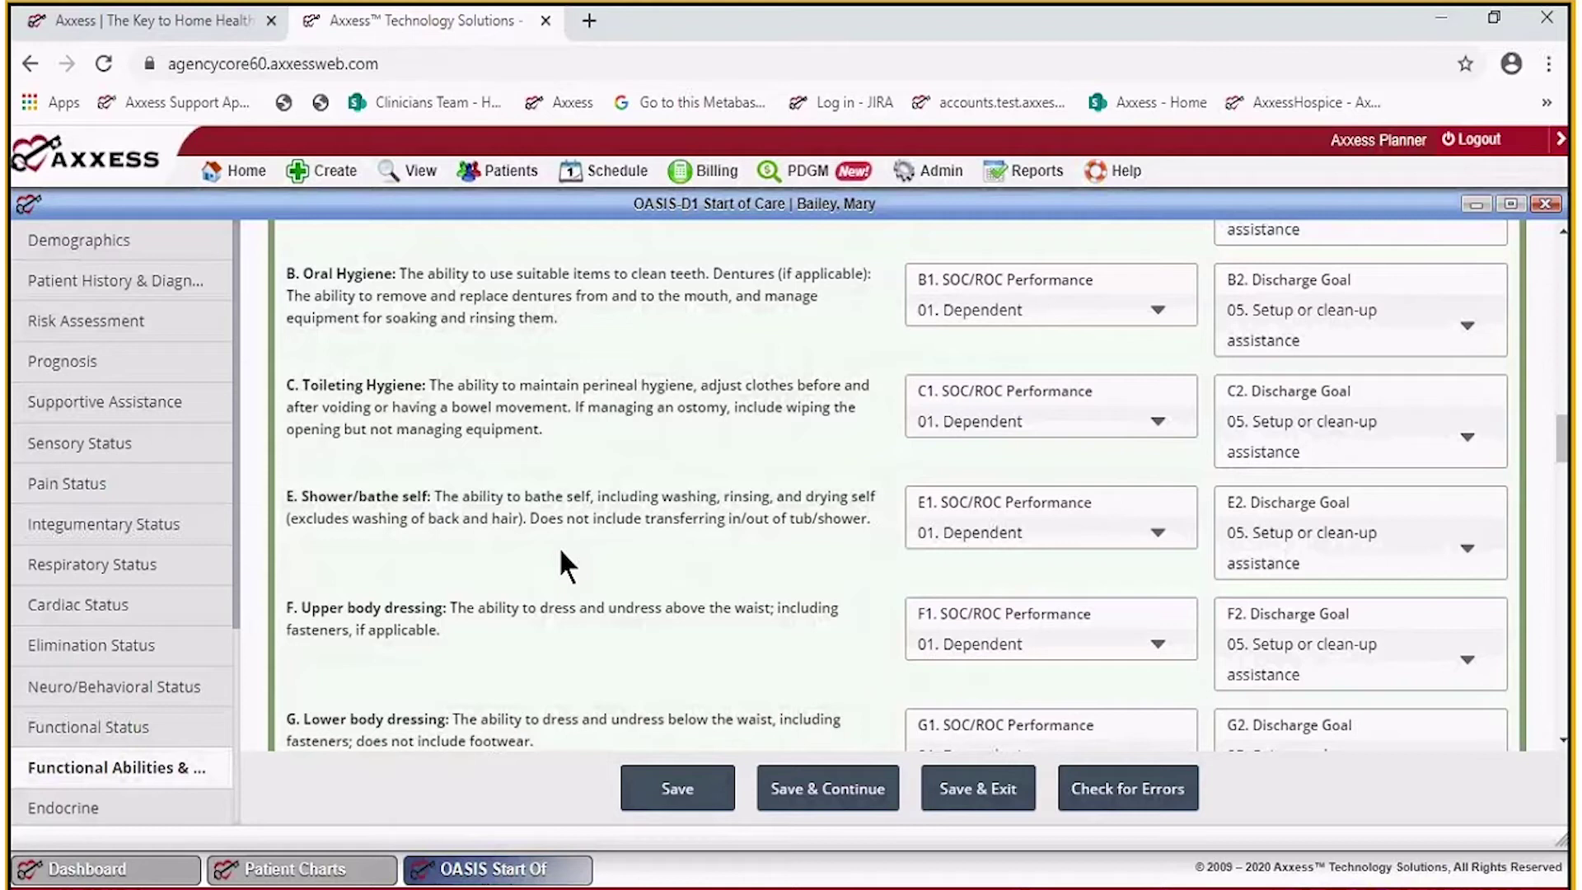
scroll(1008, 422, "up", 3)
left_click(1007, 422)
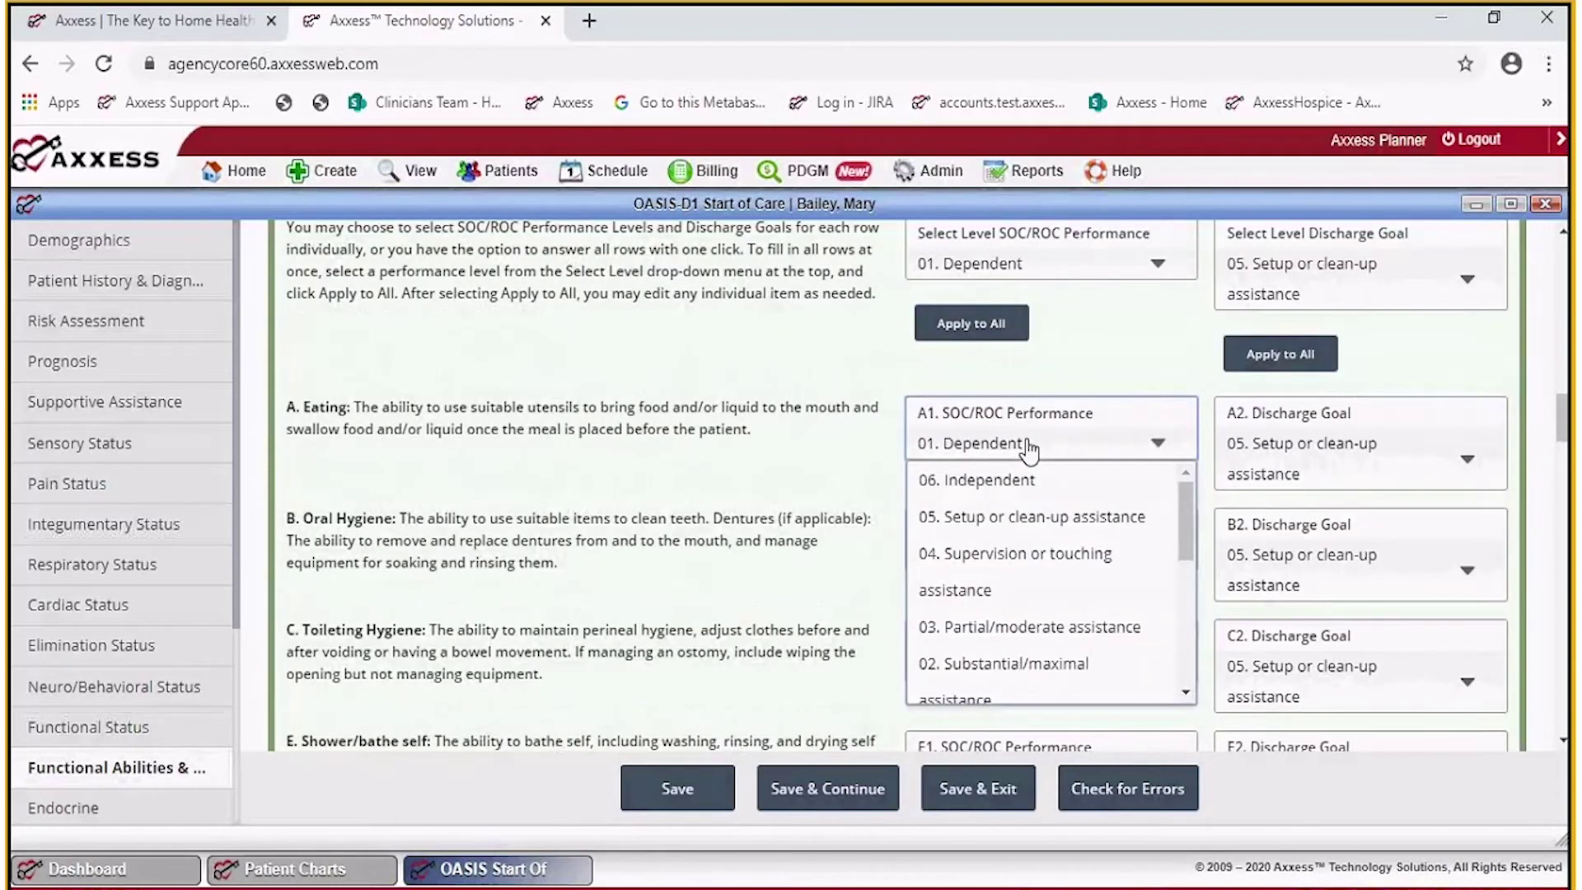
left_click(1022, 486)
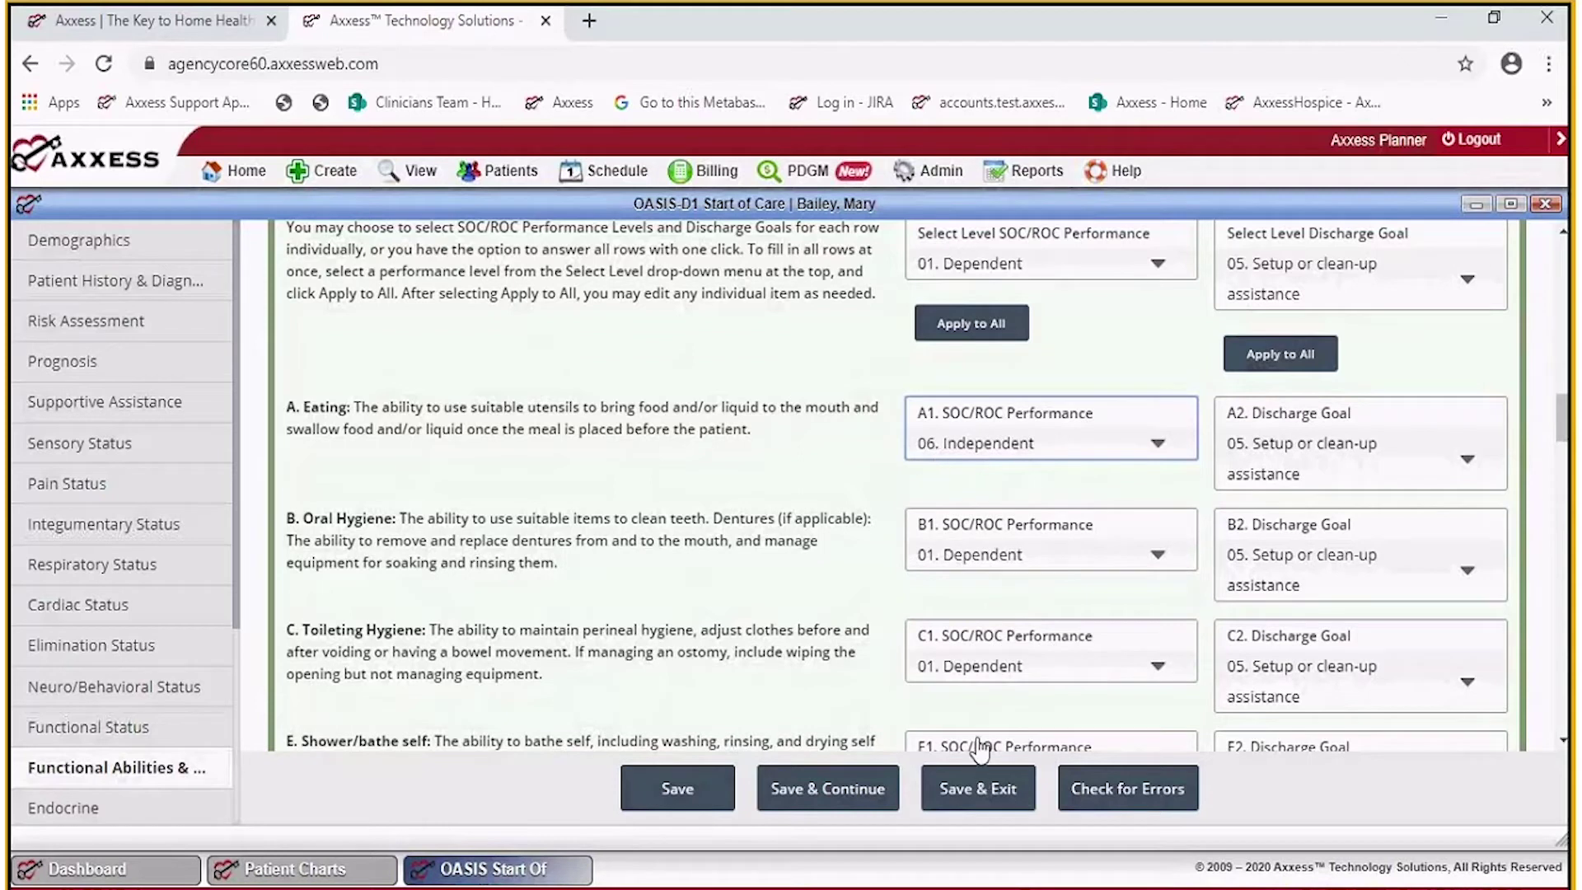
Set the GG0130 self-care discharge goal level to 04. Supervision or touching assistance and apply it to all rows.
scroll(1061, 541, "down", 5)
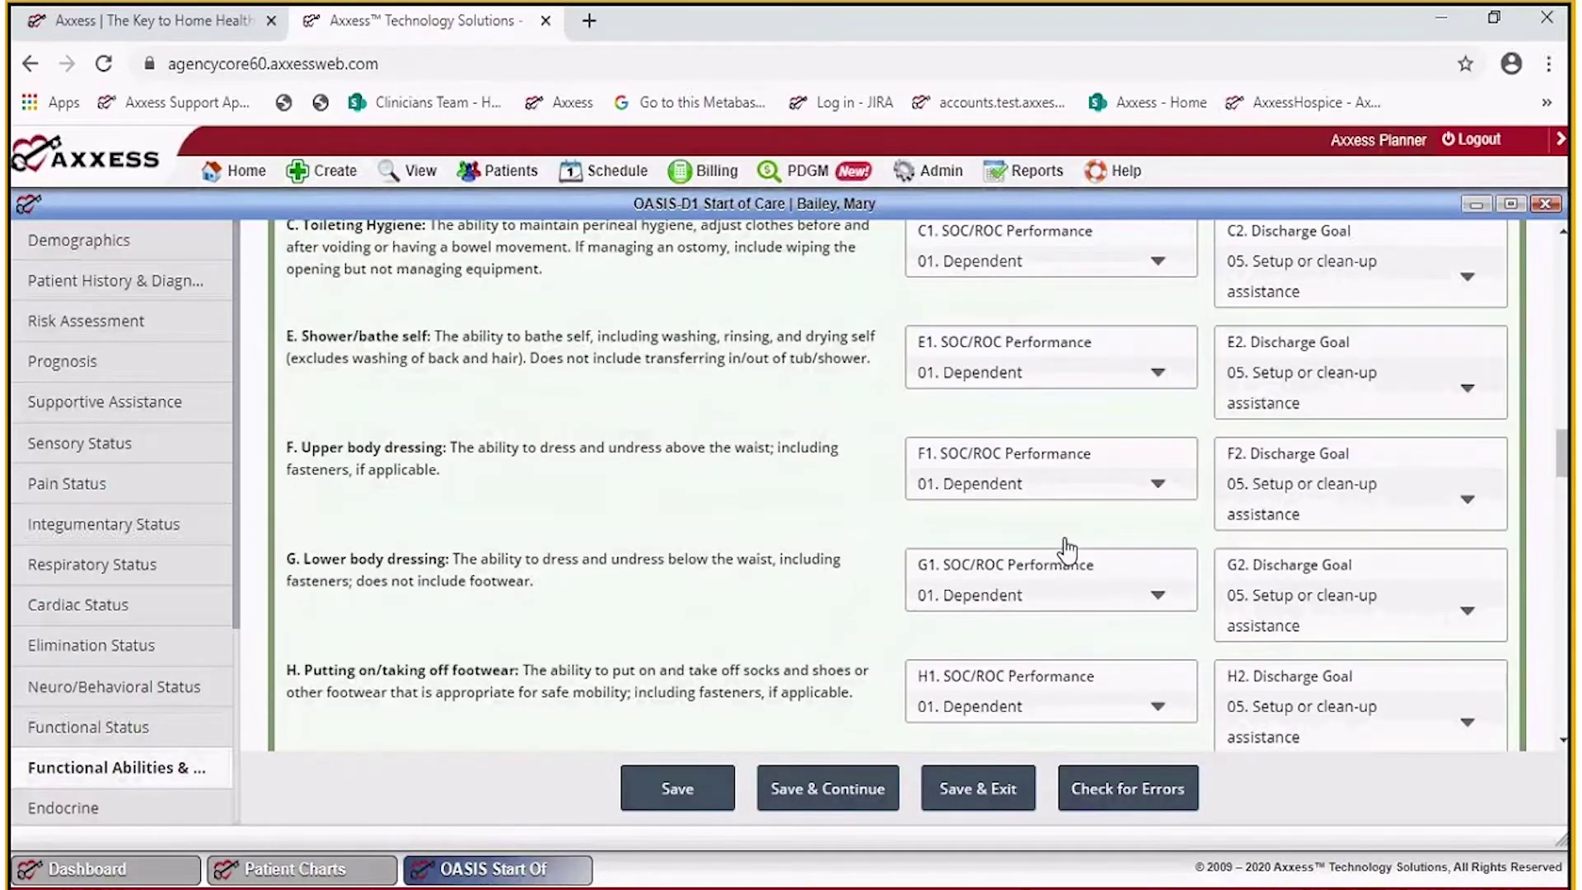
scroll(1069, 548, "down", 1)
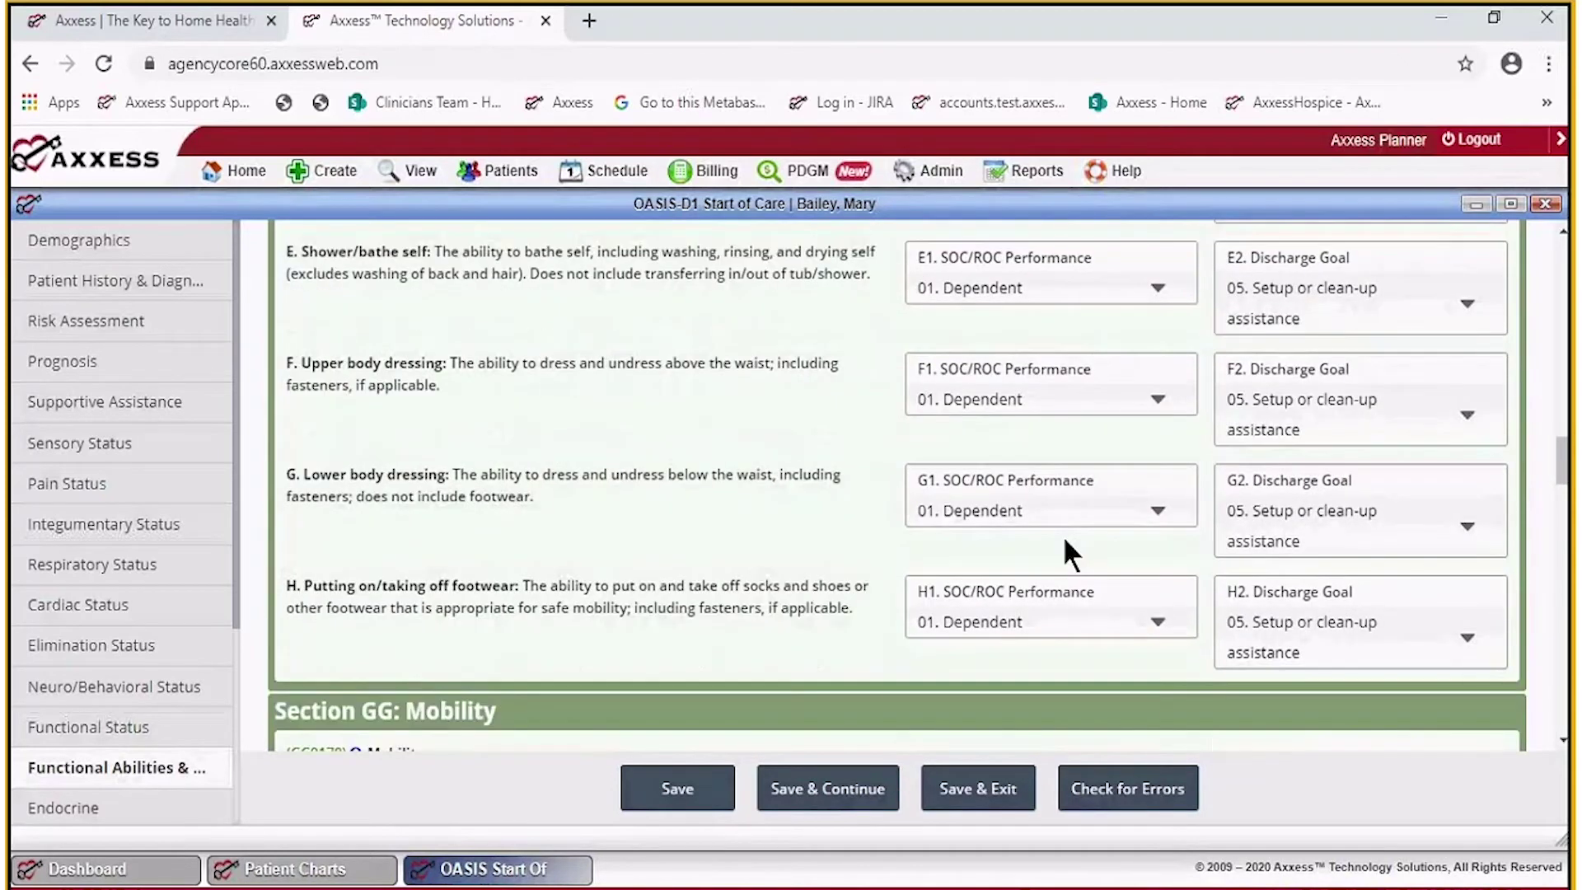
scroll(1063, 536, "up", 1)
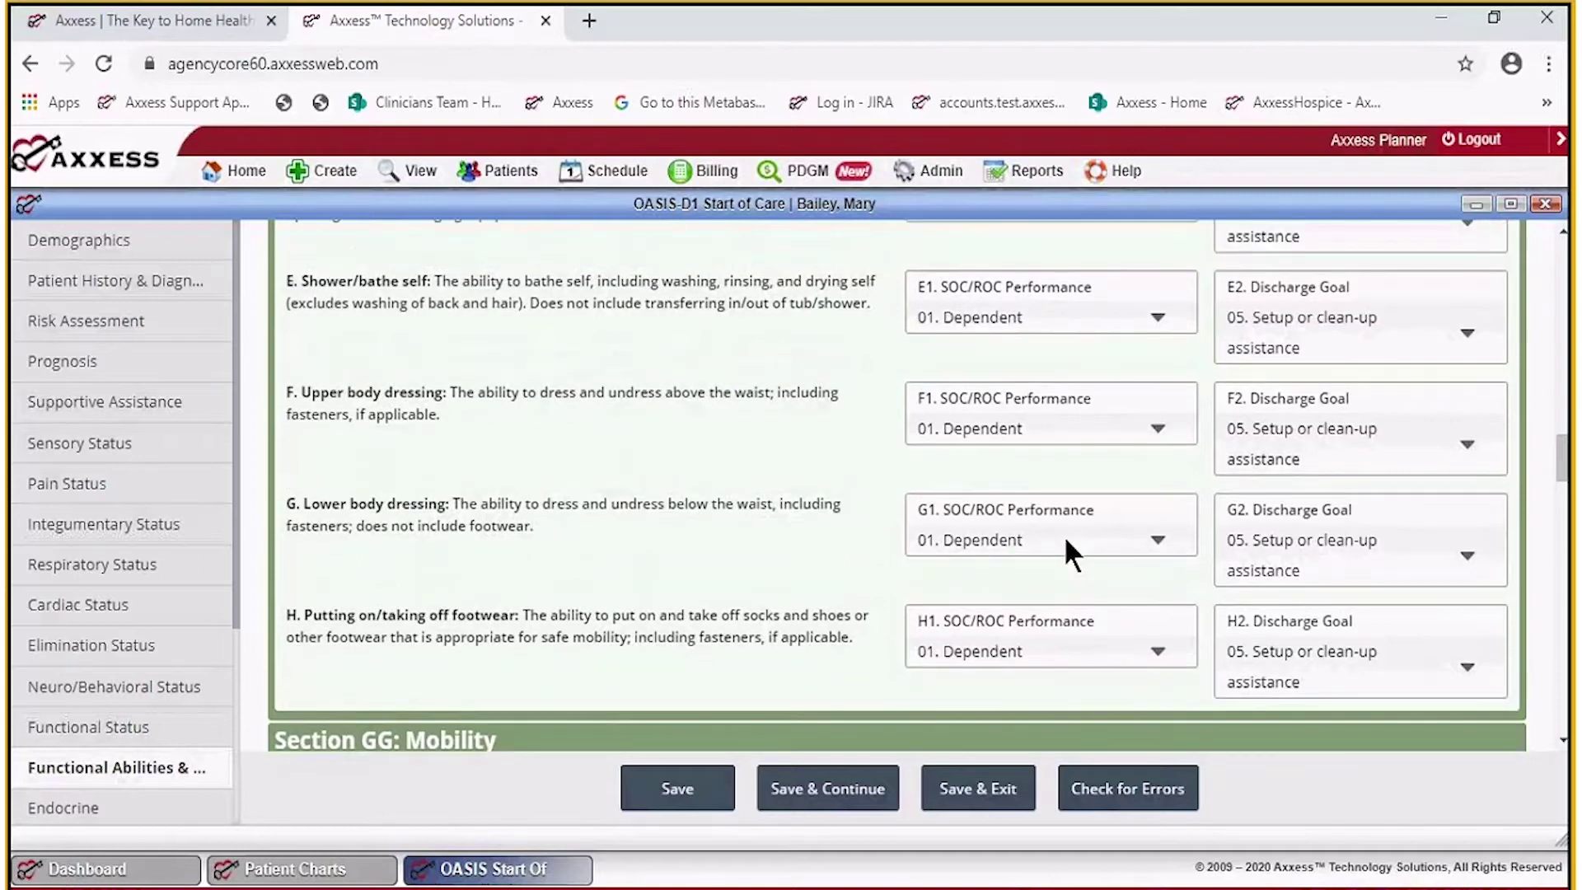
scroll(1101, 346, "up", 5)
scroll(1103, 353, "up", 3)
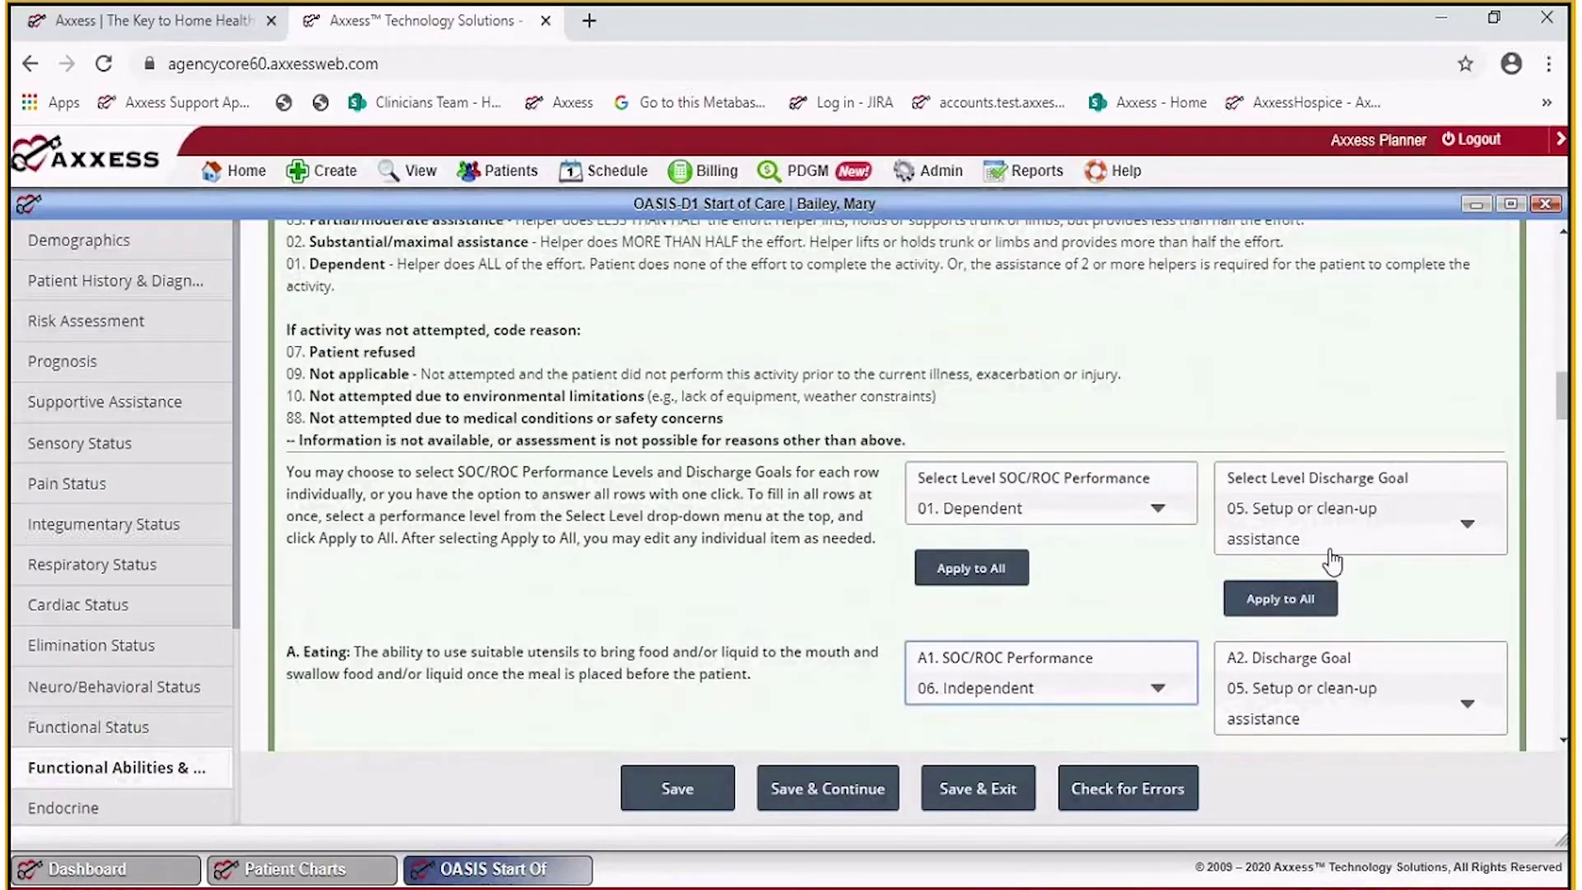
left_click(1301, 536)
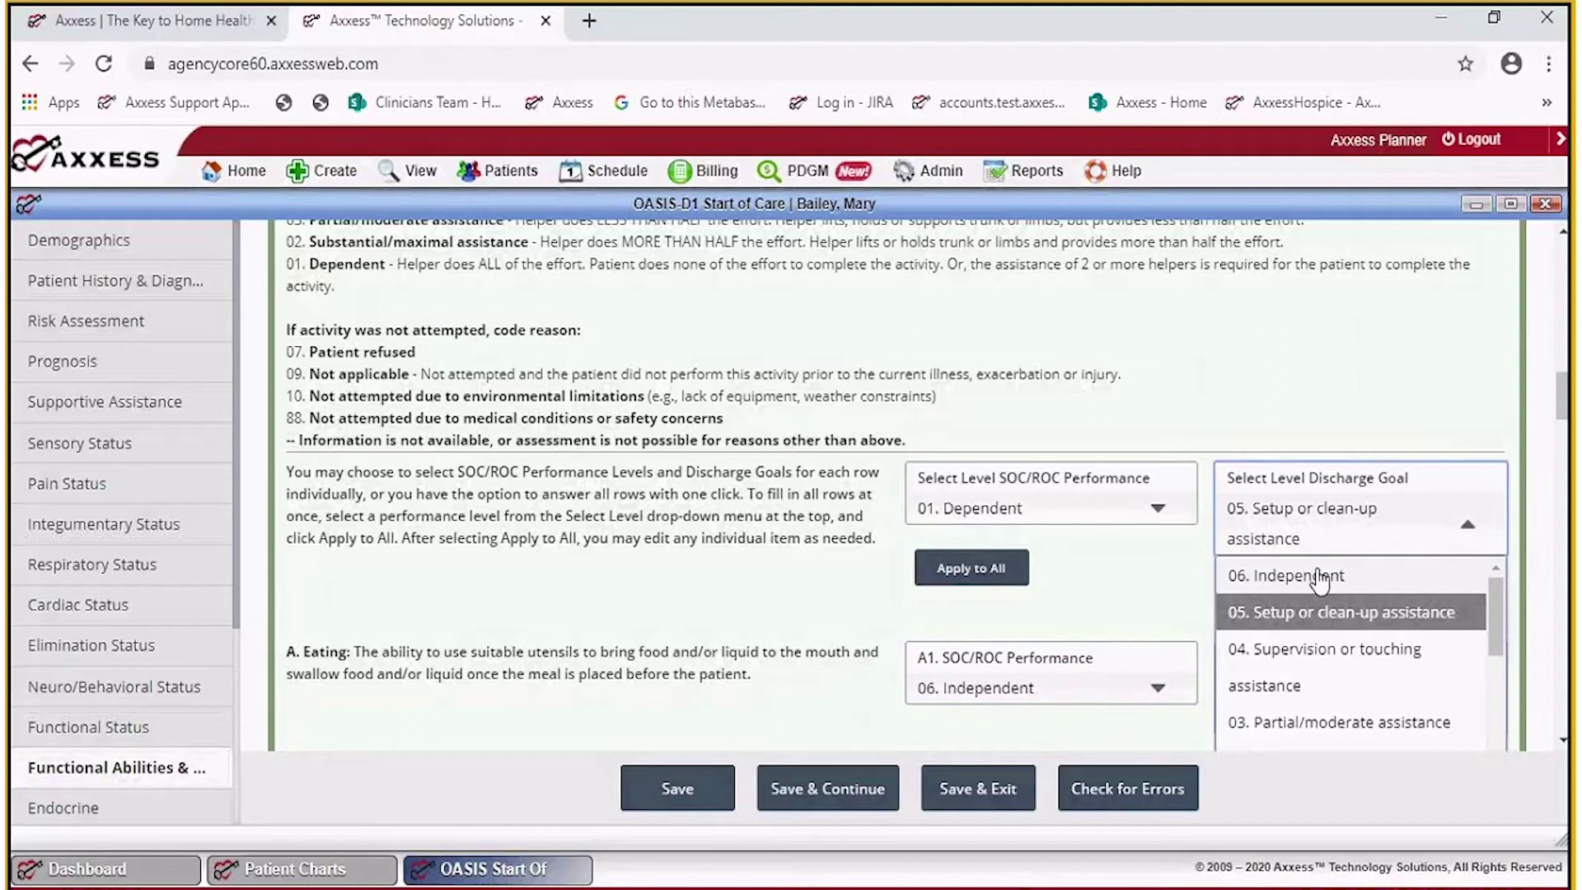
left_click(1301, 630)
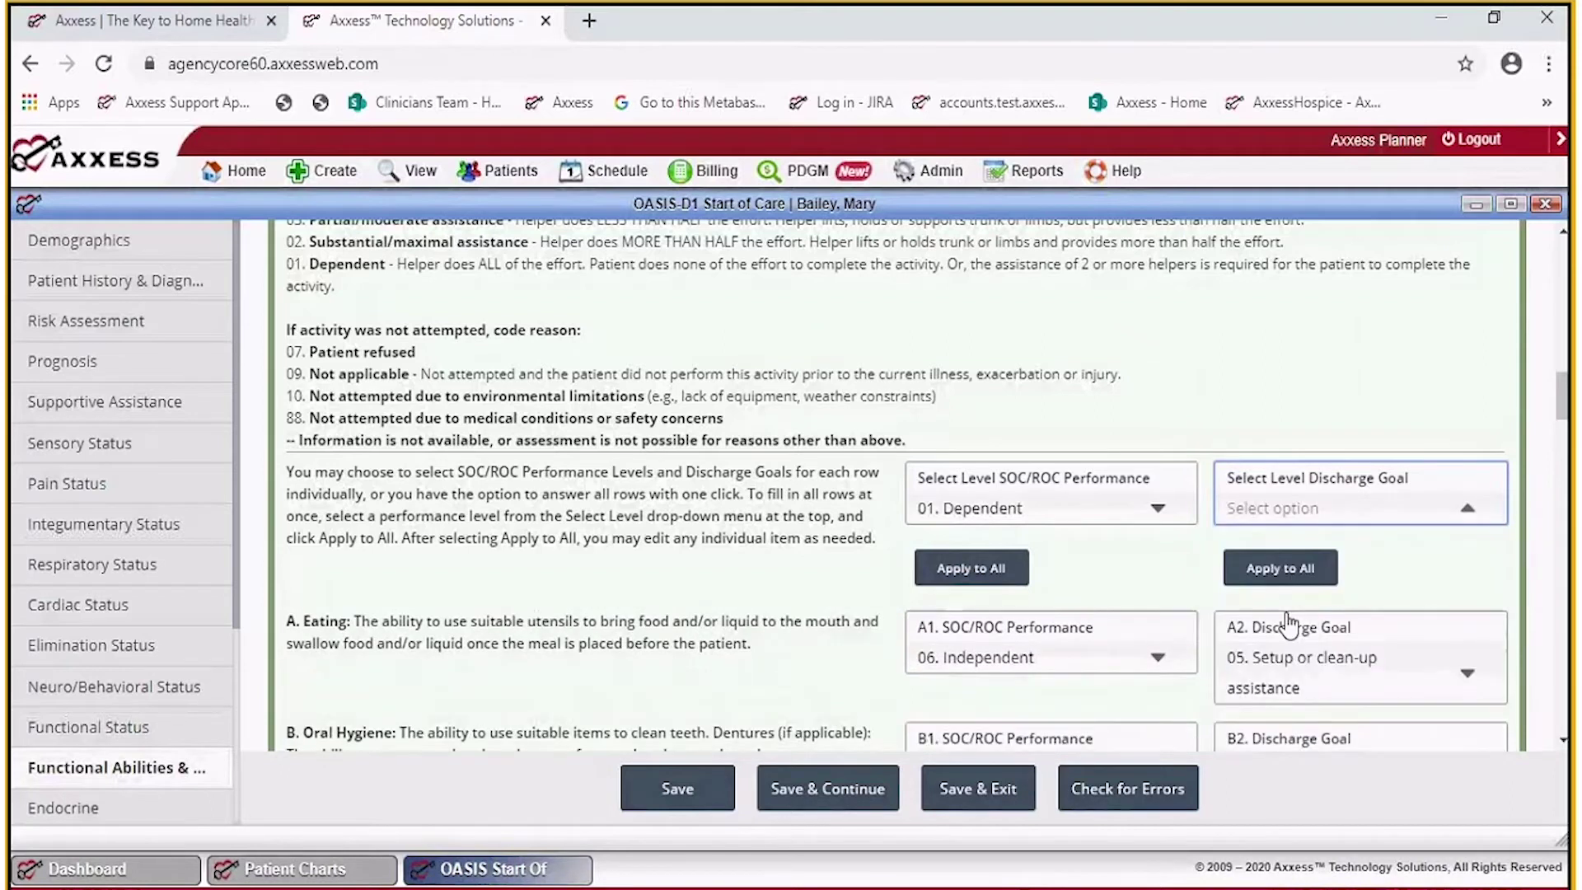
left_click(1299, 519)
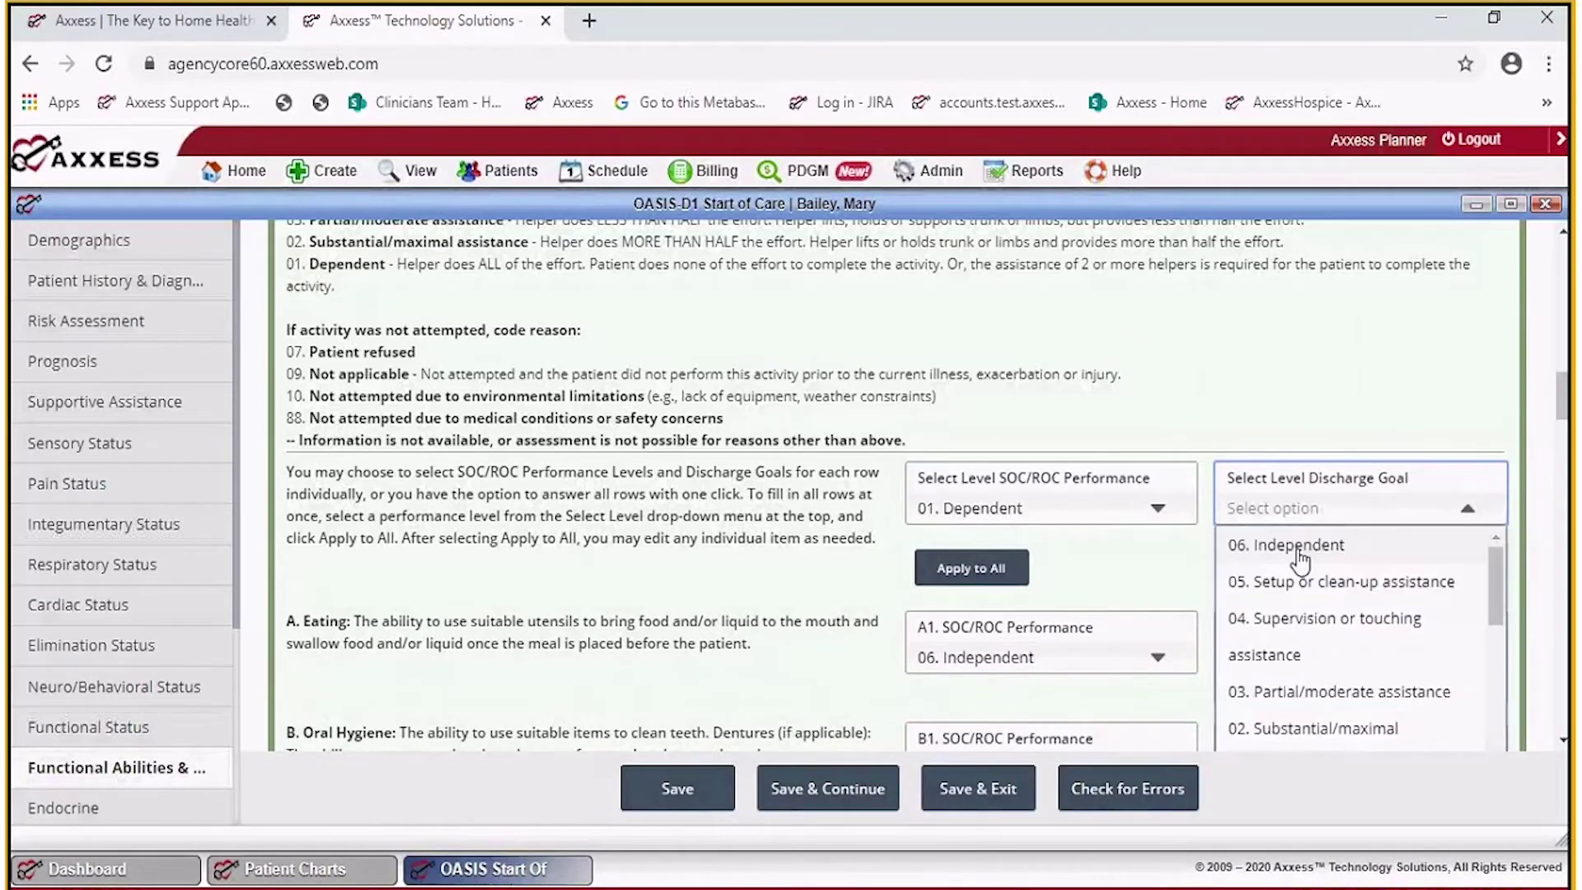
left_click(1322, 618)
left_click(1282, 601)
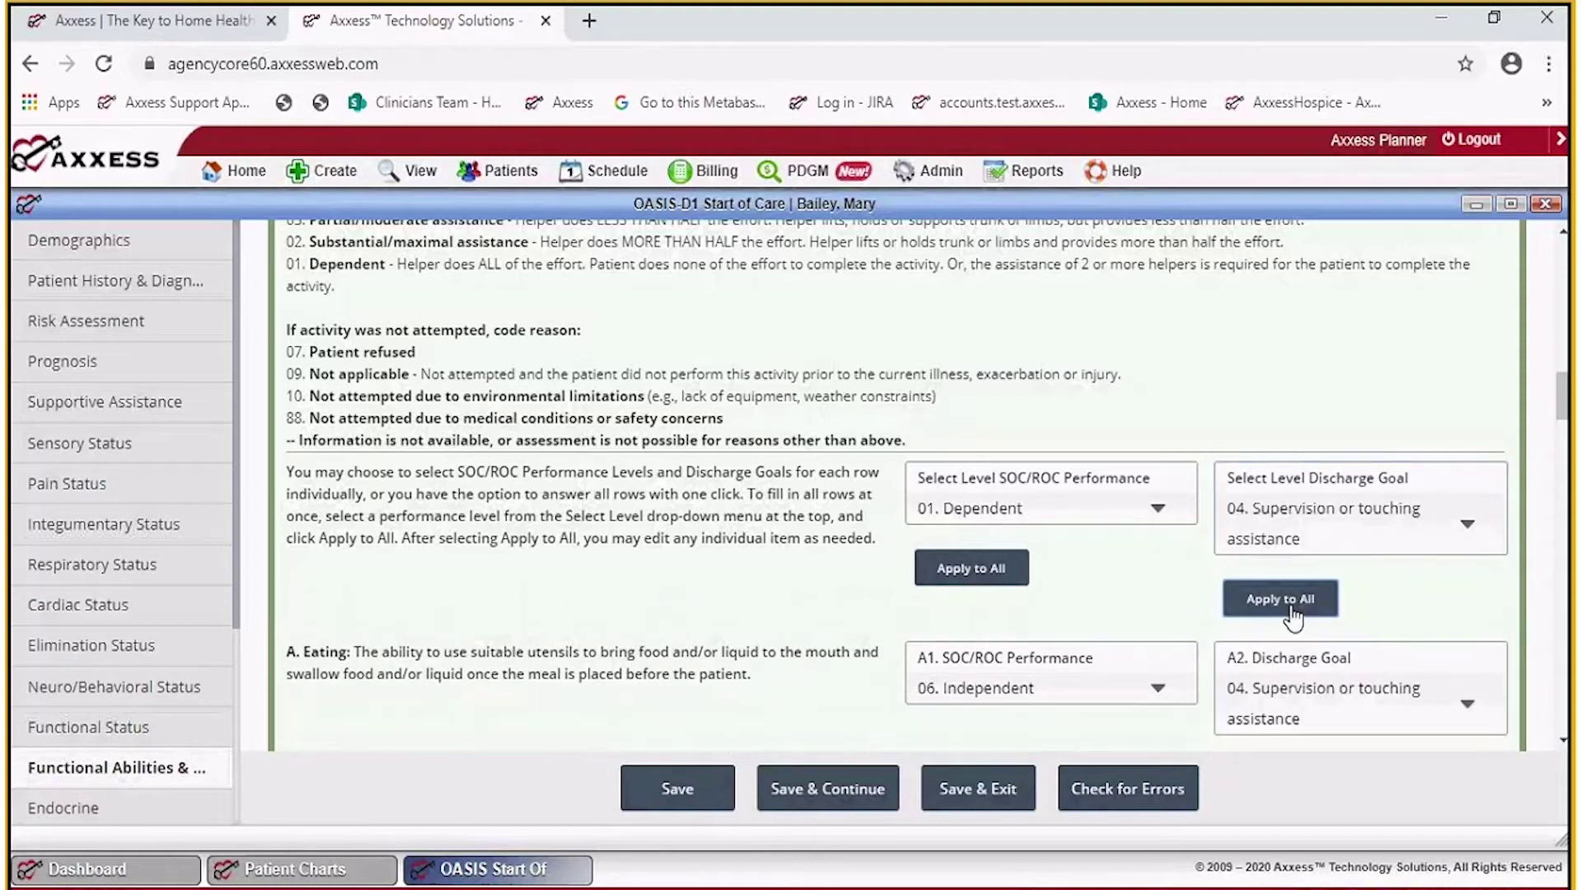
In Section GG: Mobility, set J1 SOC/ROC Performance for Walk 50 feet to 88. Not attempted due to medical conditions or safety concerns.
scroll(1359, 511, "down", 3)
scroll(1406, 527, "down", 3)
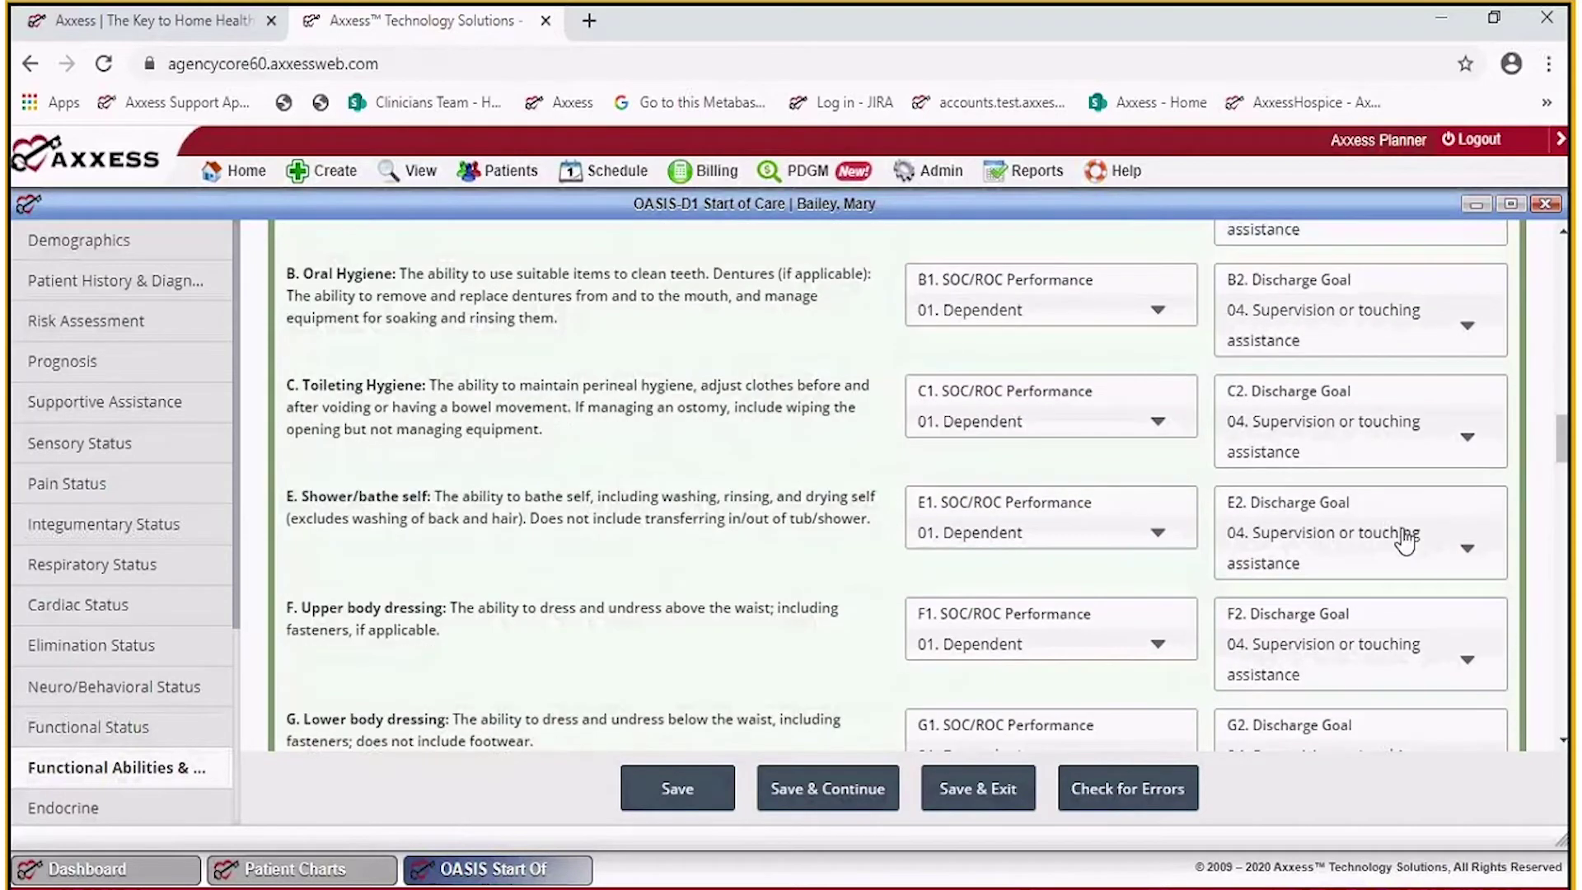
scroll(1407, 541, "down", 3)
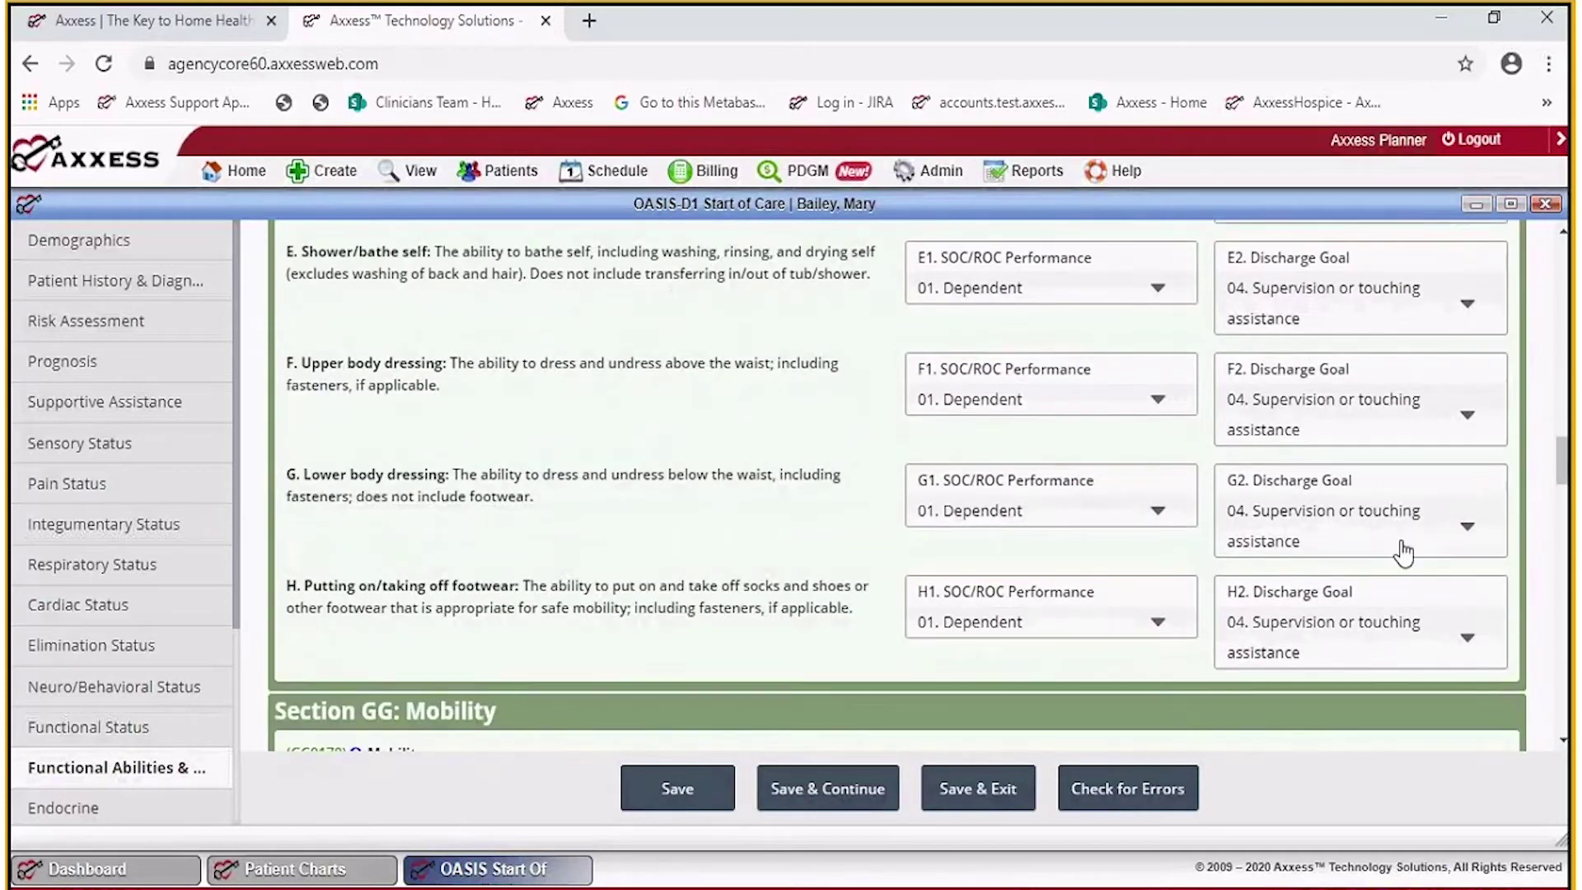
scroll(1397, 561, "down", 3)
scroll(1386, 554, "down", 8)
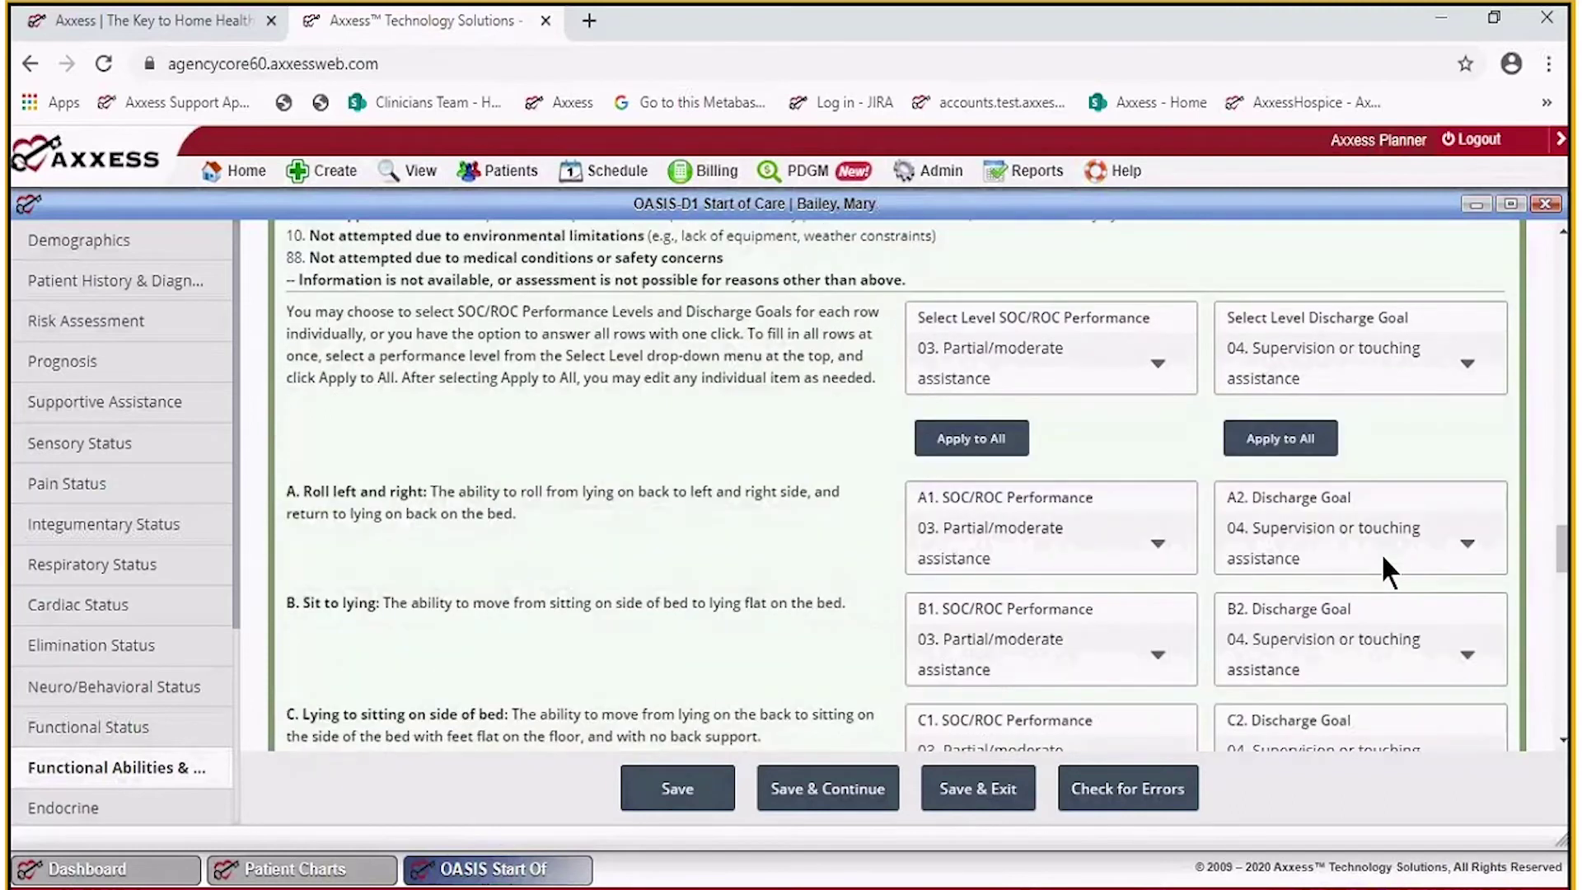
scroll(1385, 568, "down", 6)
scroll(1387, 568, "down", 3)
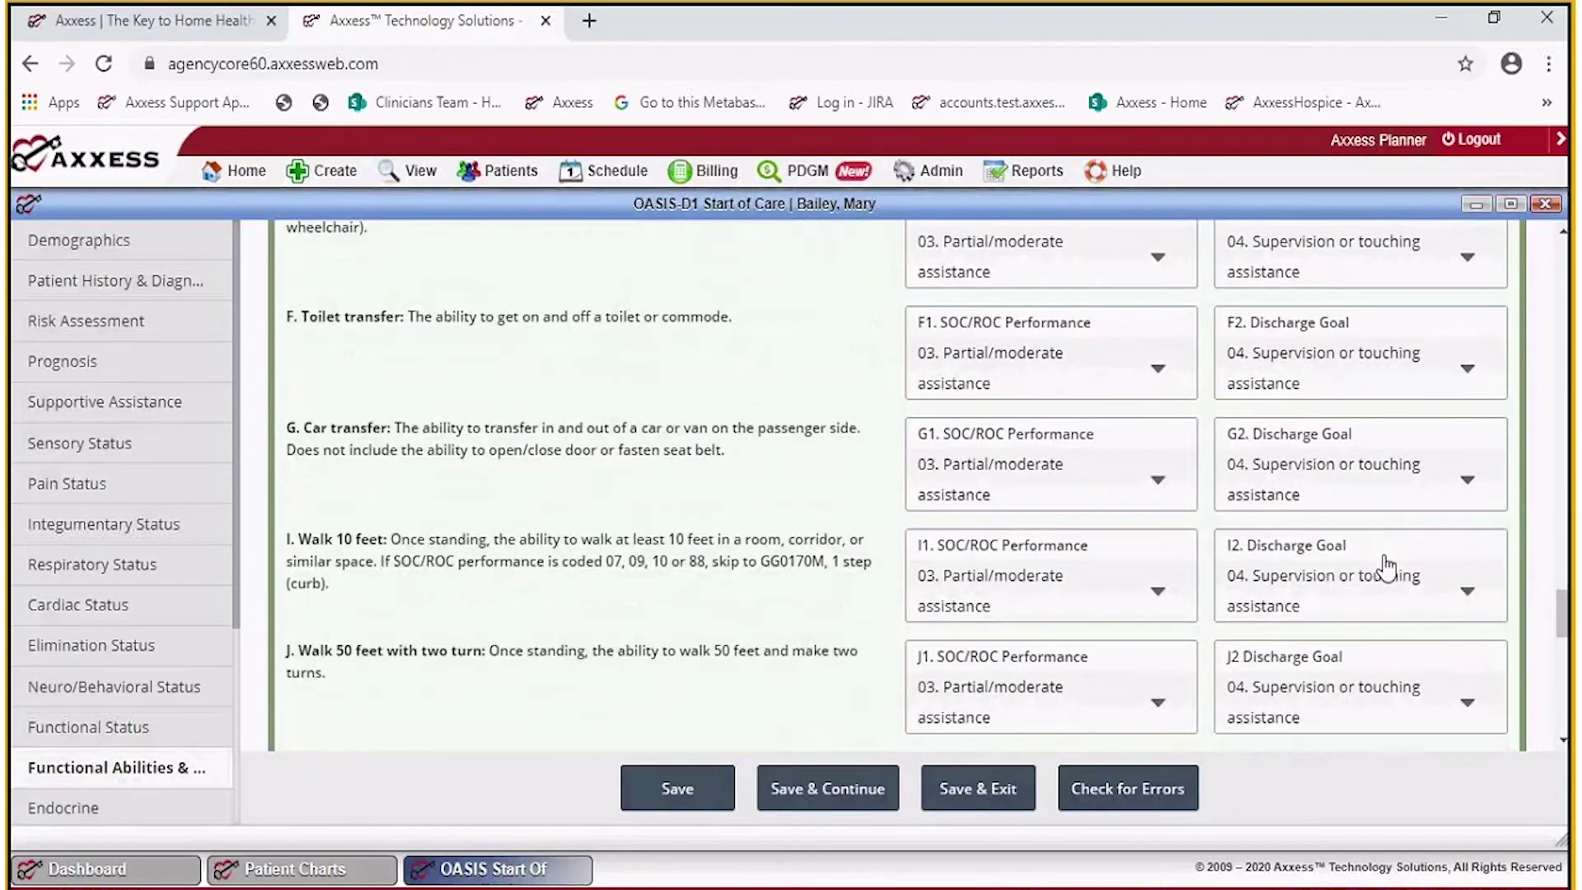
left_click(1001, 692)
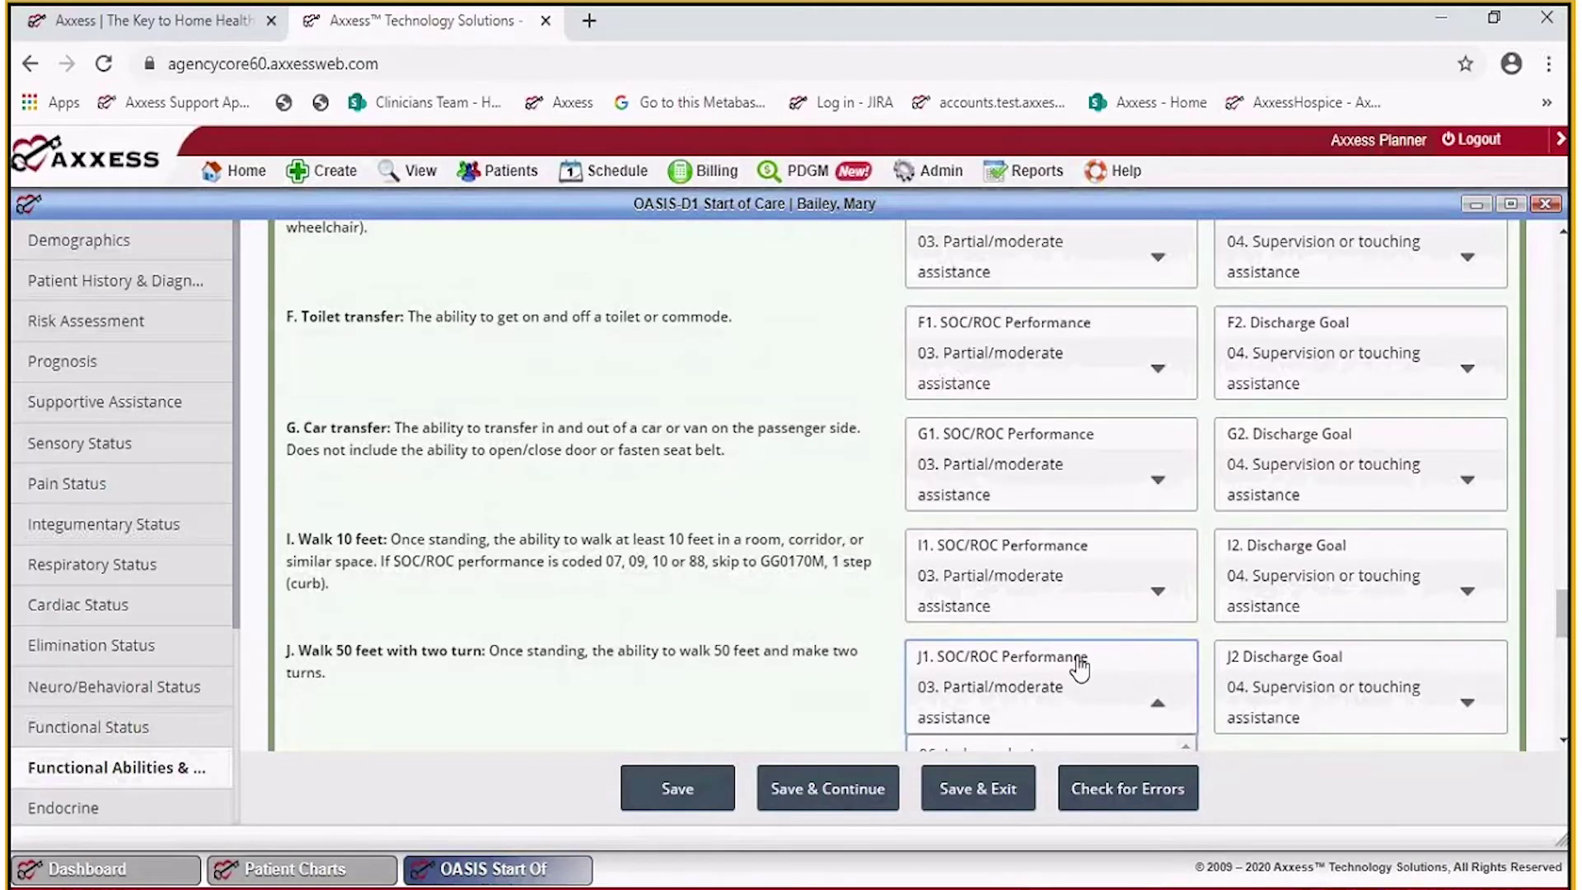
scroll(1064, 663, "down", 3)
scroll(1038, 659, "down", 1)
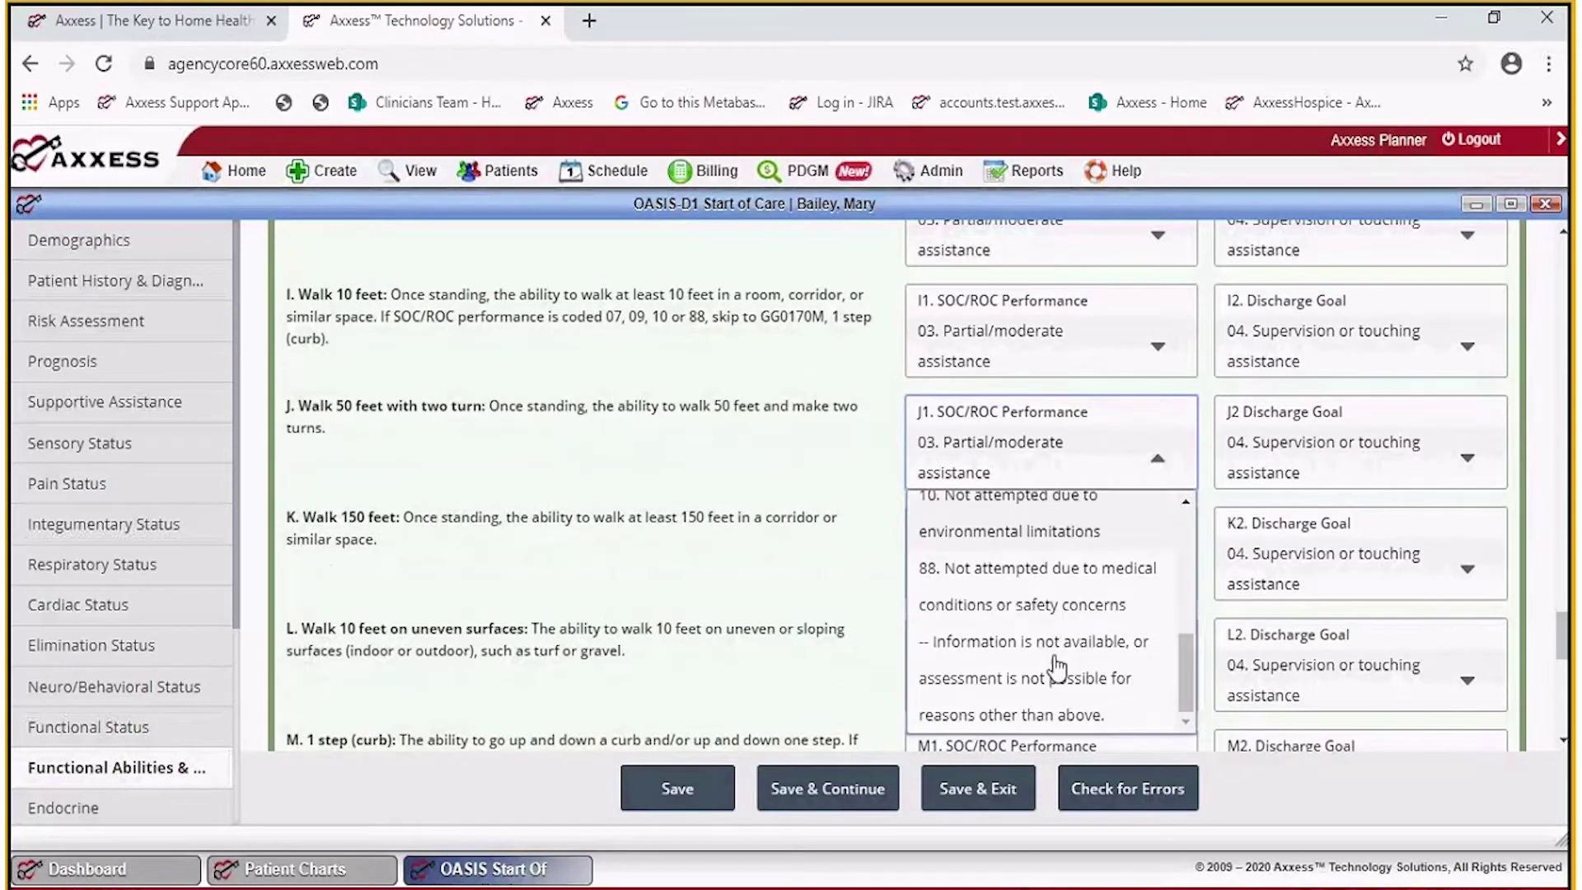
left_click(1051, 581)
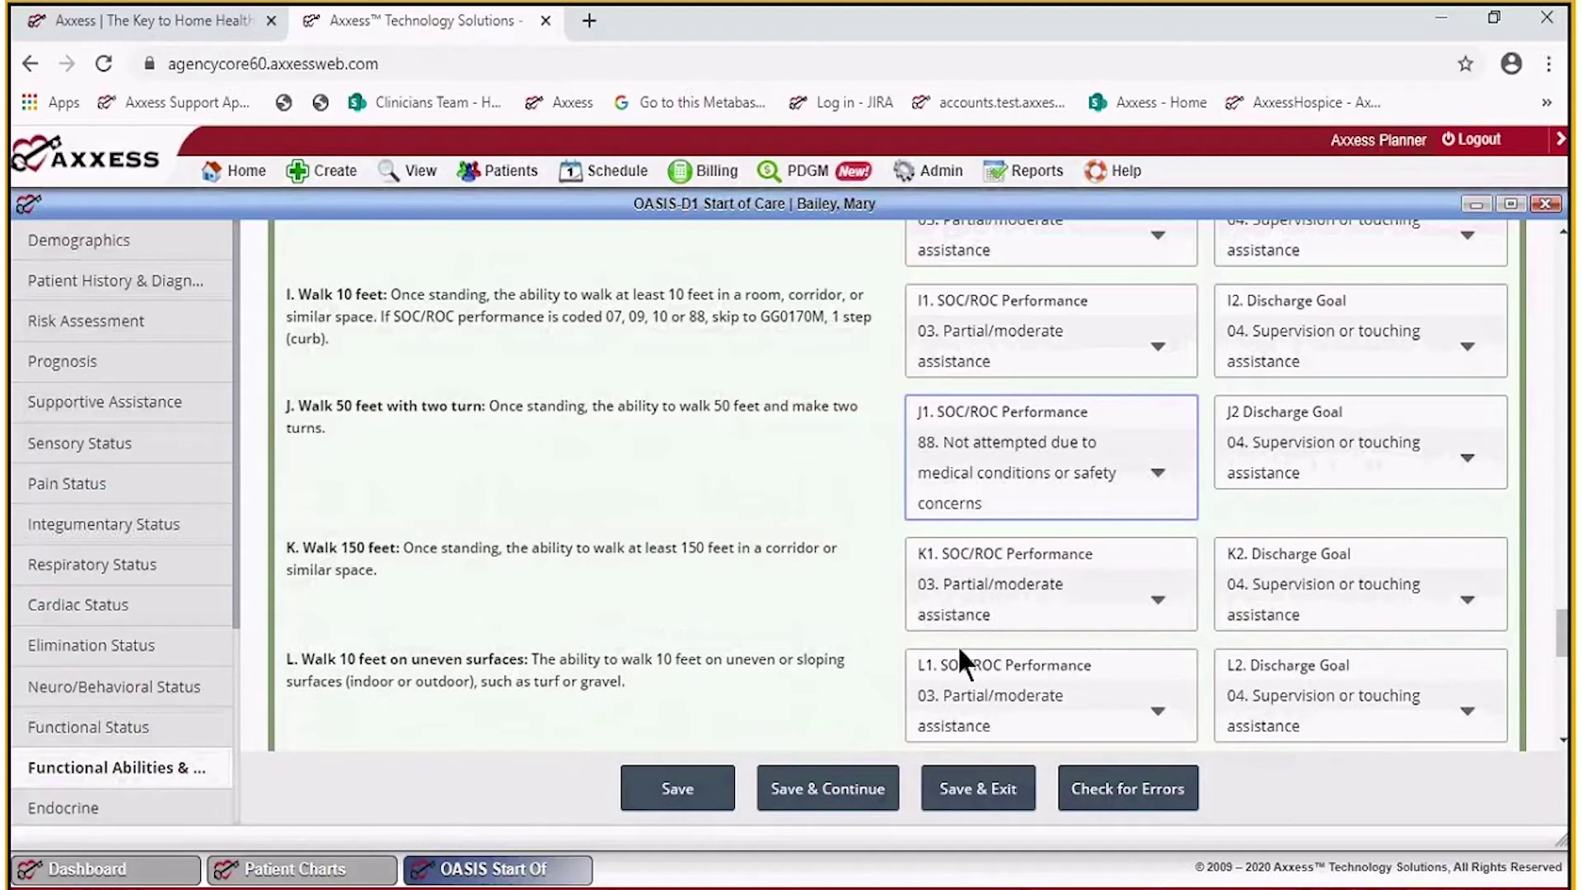
Review the GG0170 mobility performance levels and discharge goals, from the apply-to-all options through the wheelchair/scooter question.
scroll(1061, 529, "up", 3)
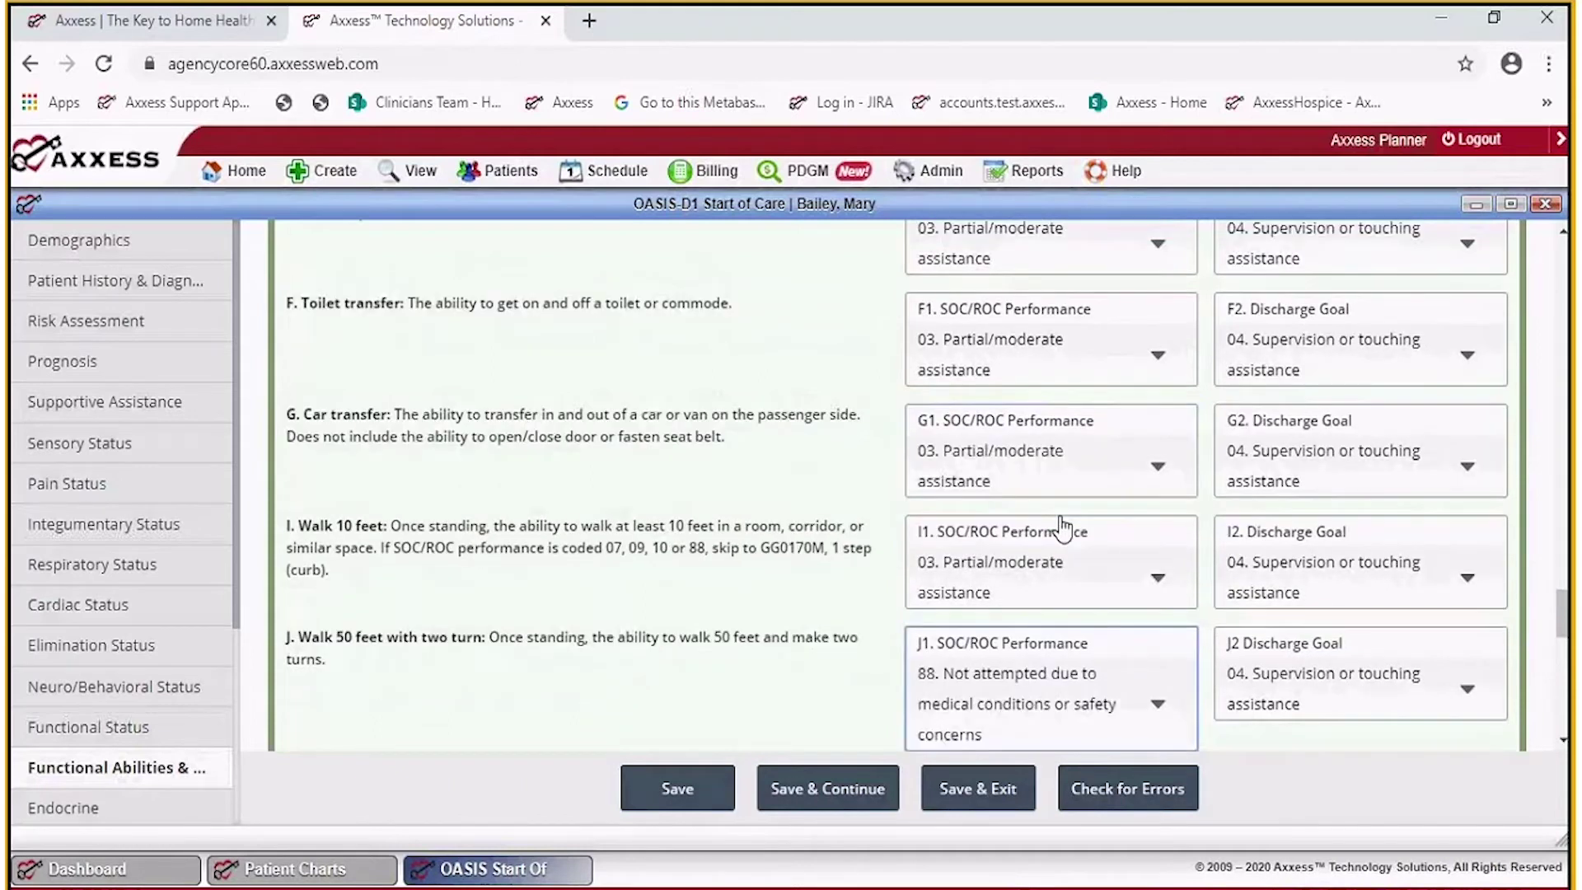
scroll(1063, 528, "up", 6)
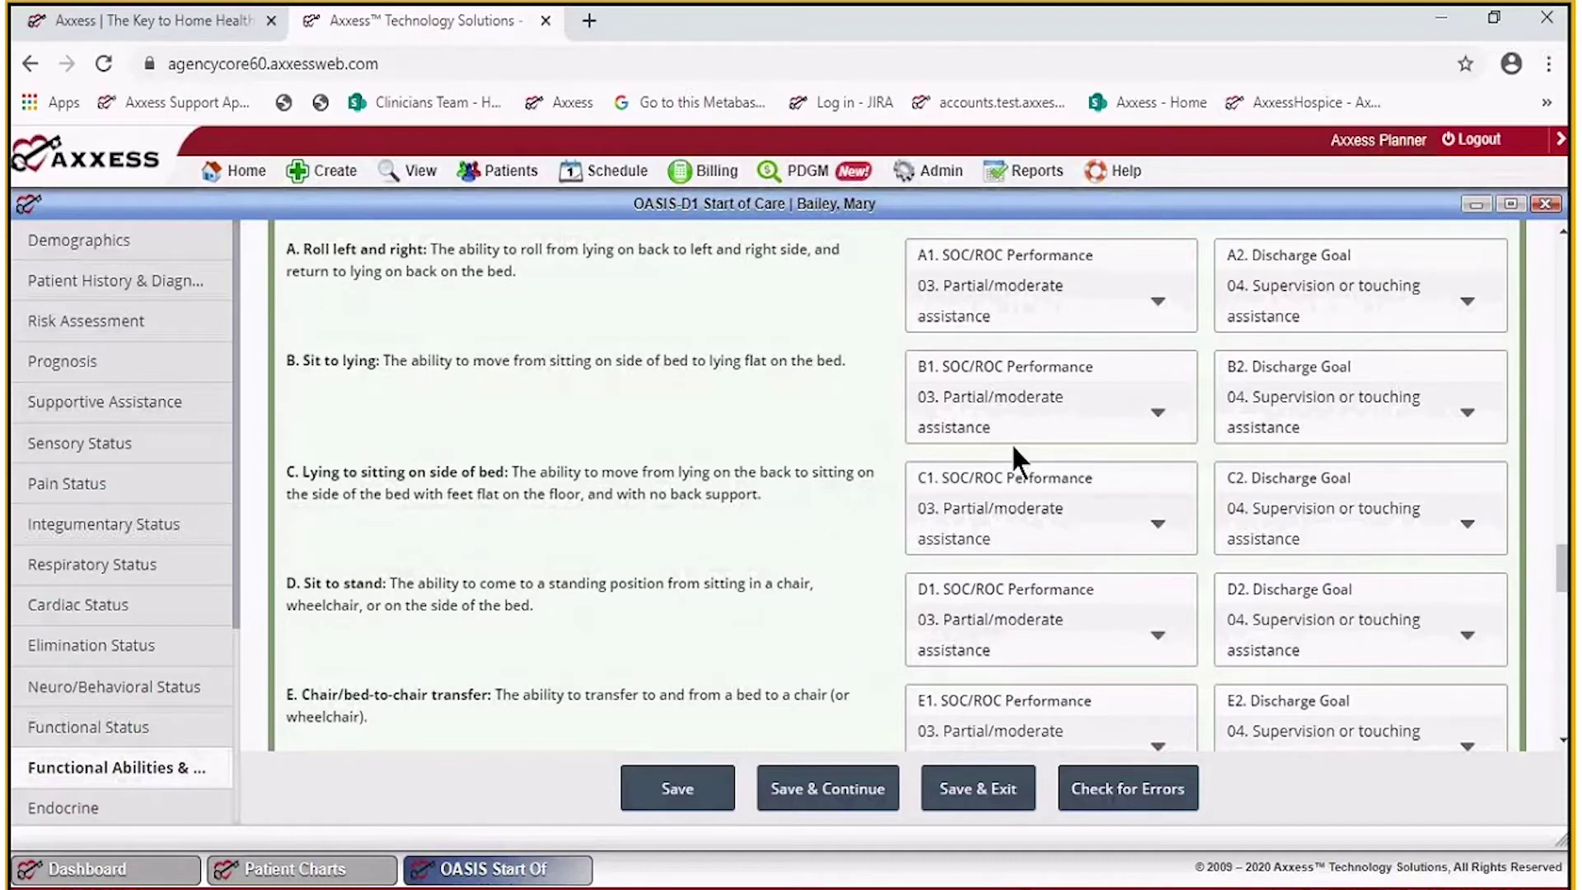
scroll(1006, 449, "up", 3)
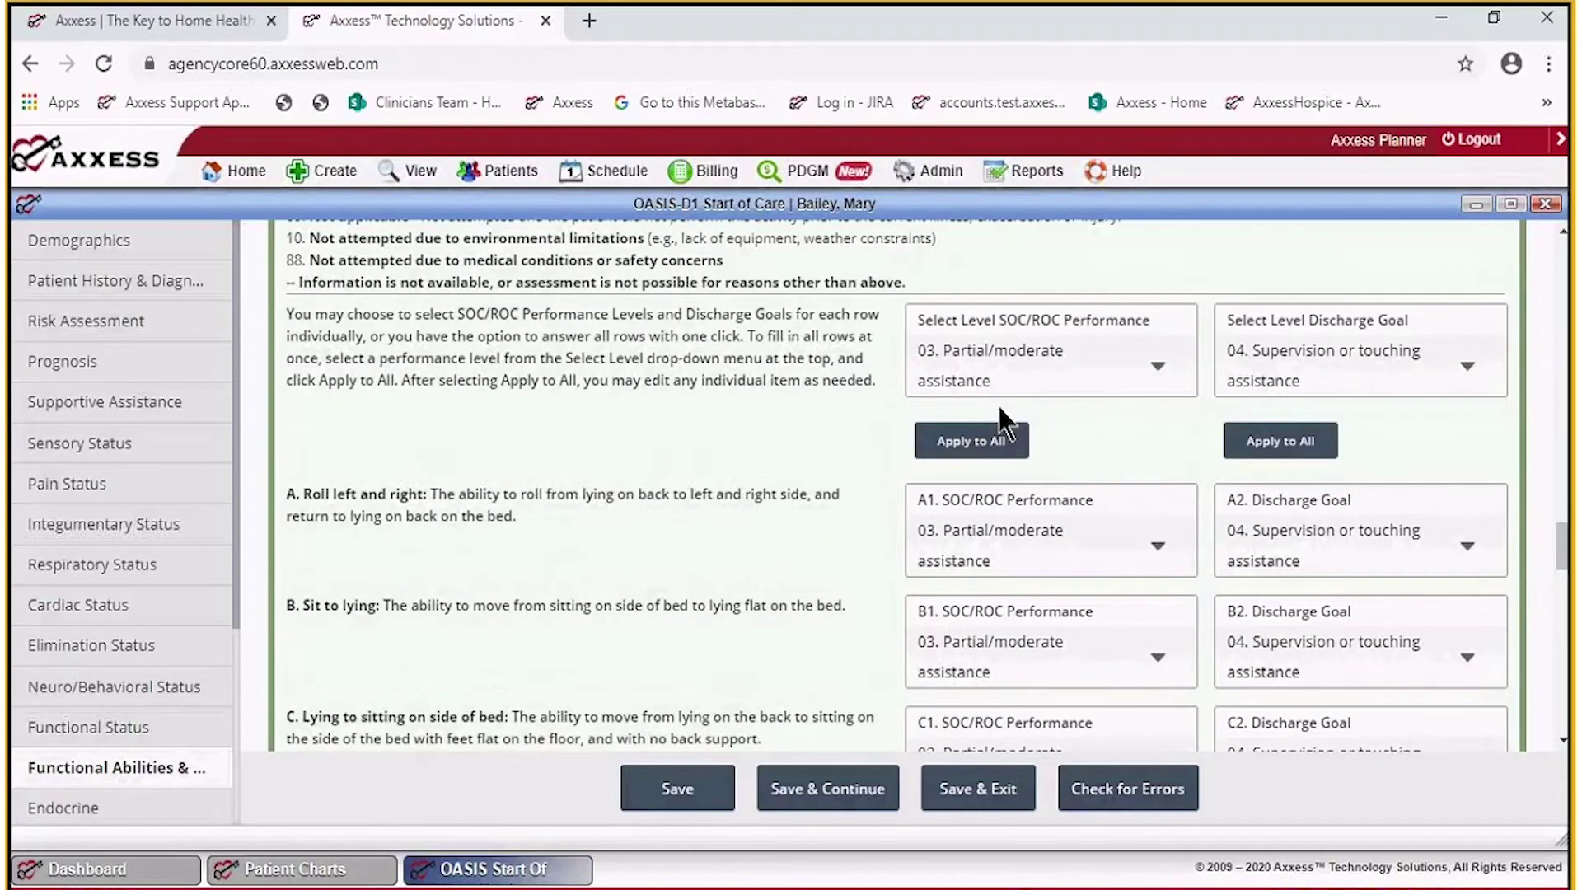
scroll(1046, 486, "down", 9)
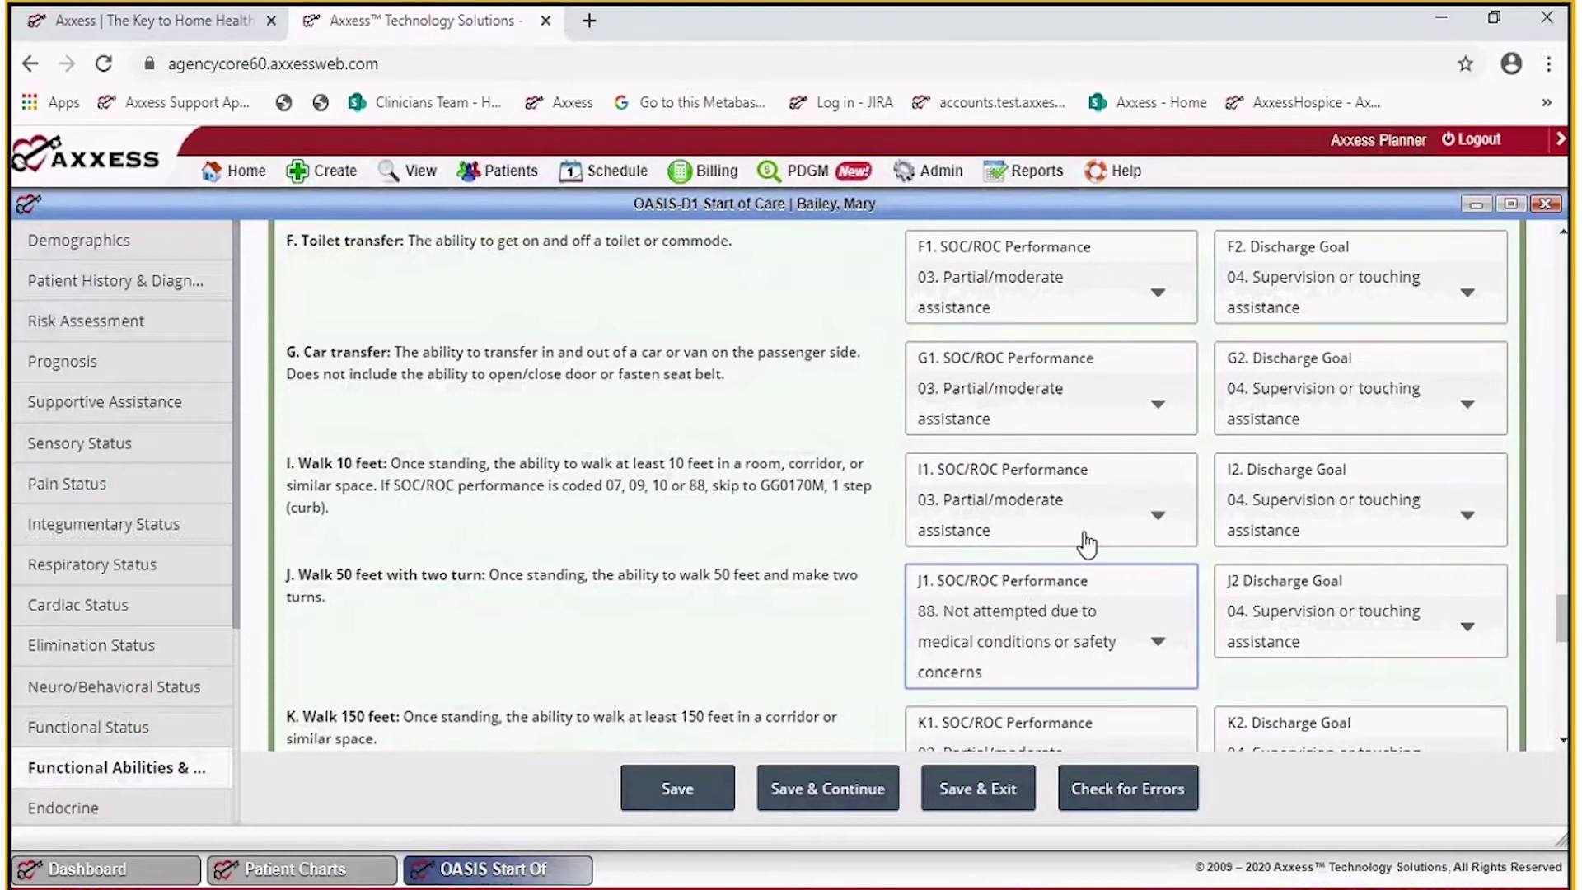
scroll(1088, 544, "down", 10)
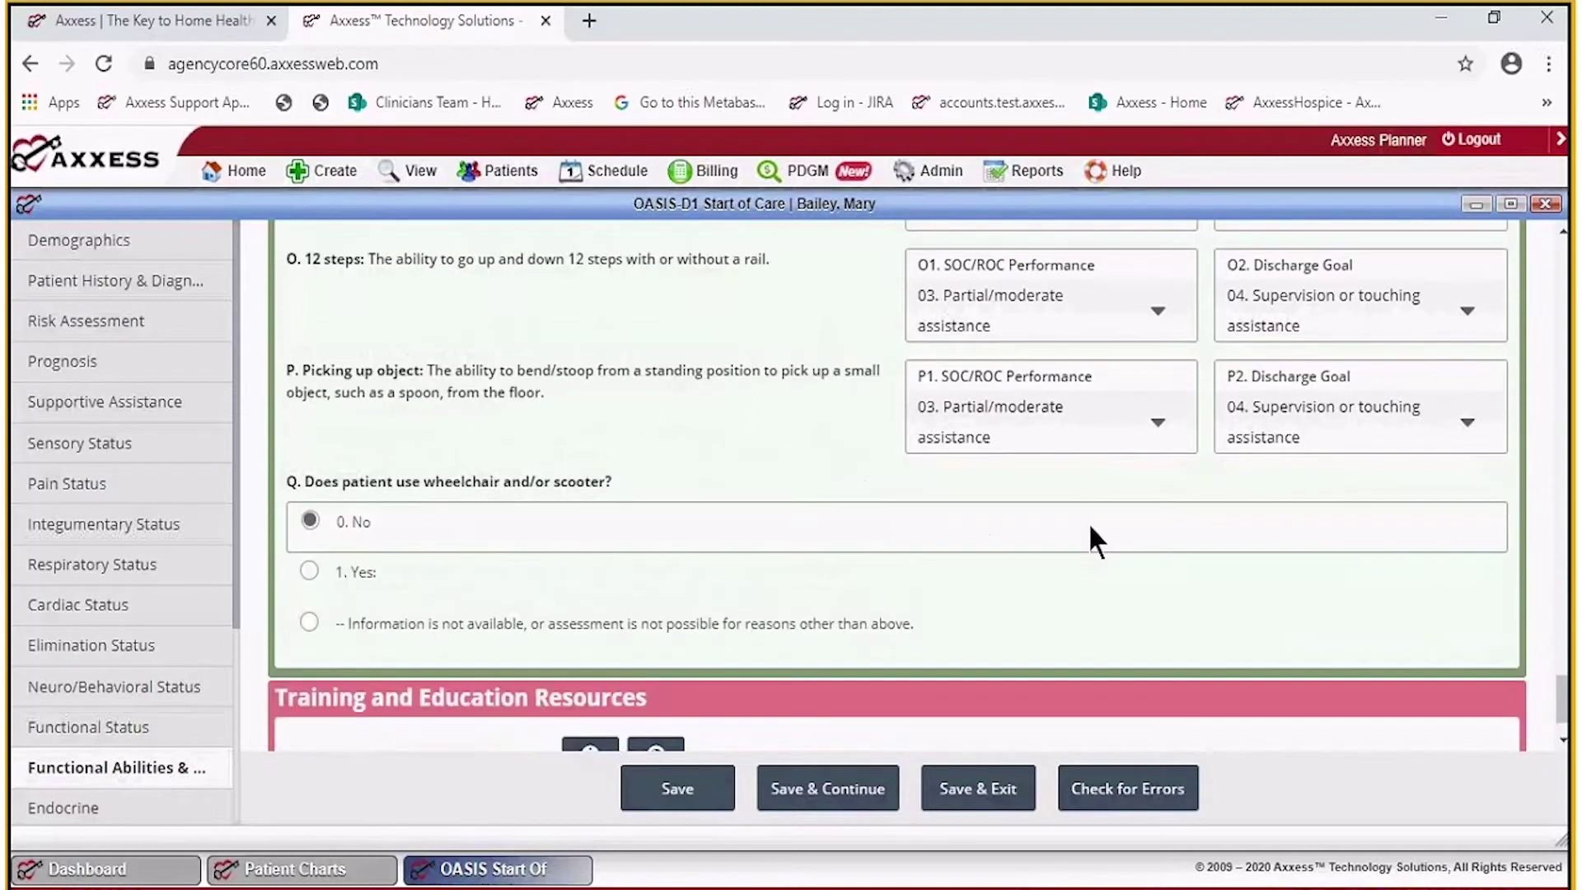
scroll(987, 625, "down", 1)
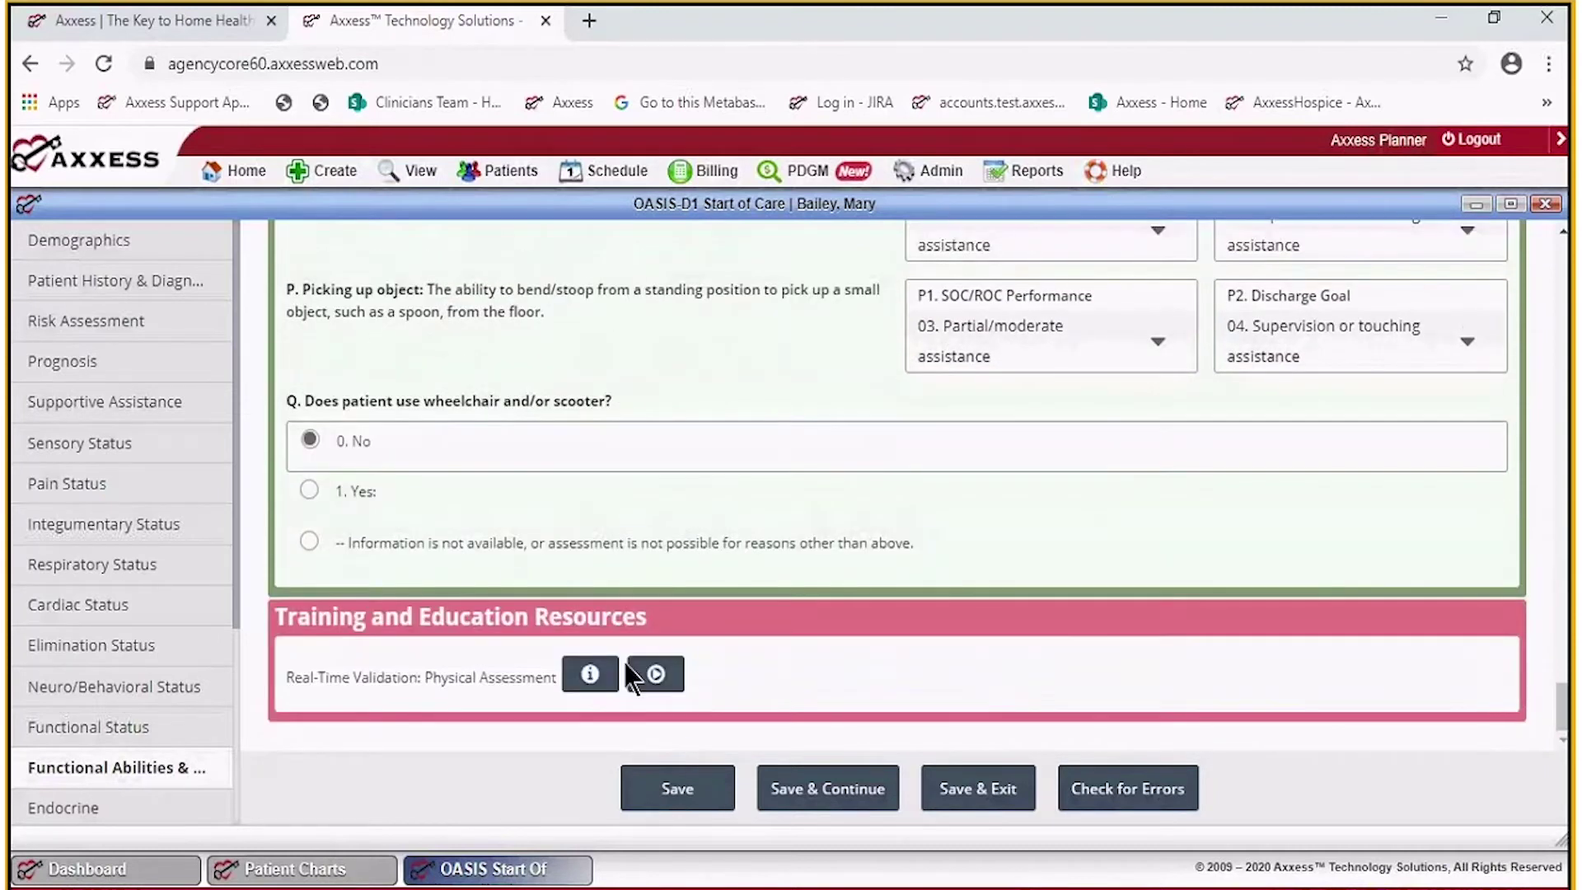
Open the Endocrine section, dismiss the save notifications, and examine the diabetes and blood sugar fields.
scroll(103, 767, "down", 3)
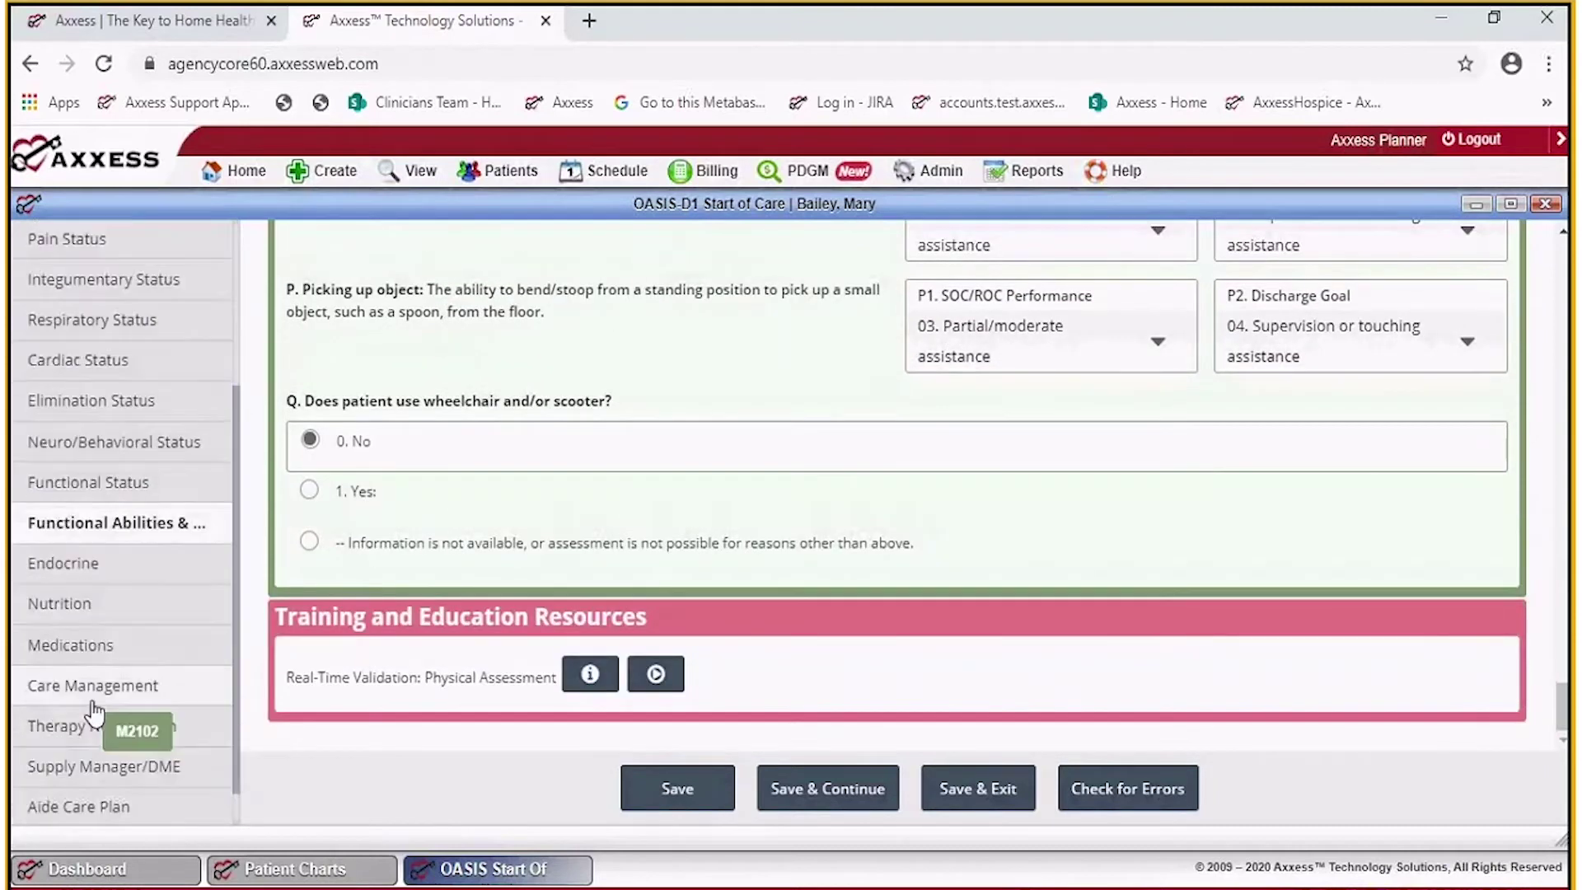
left_click(150, 577)
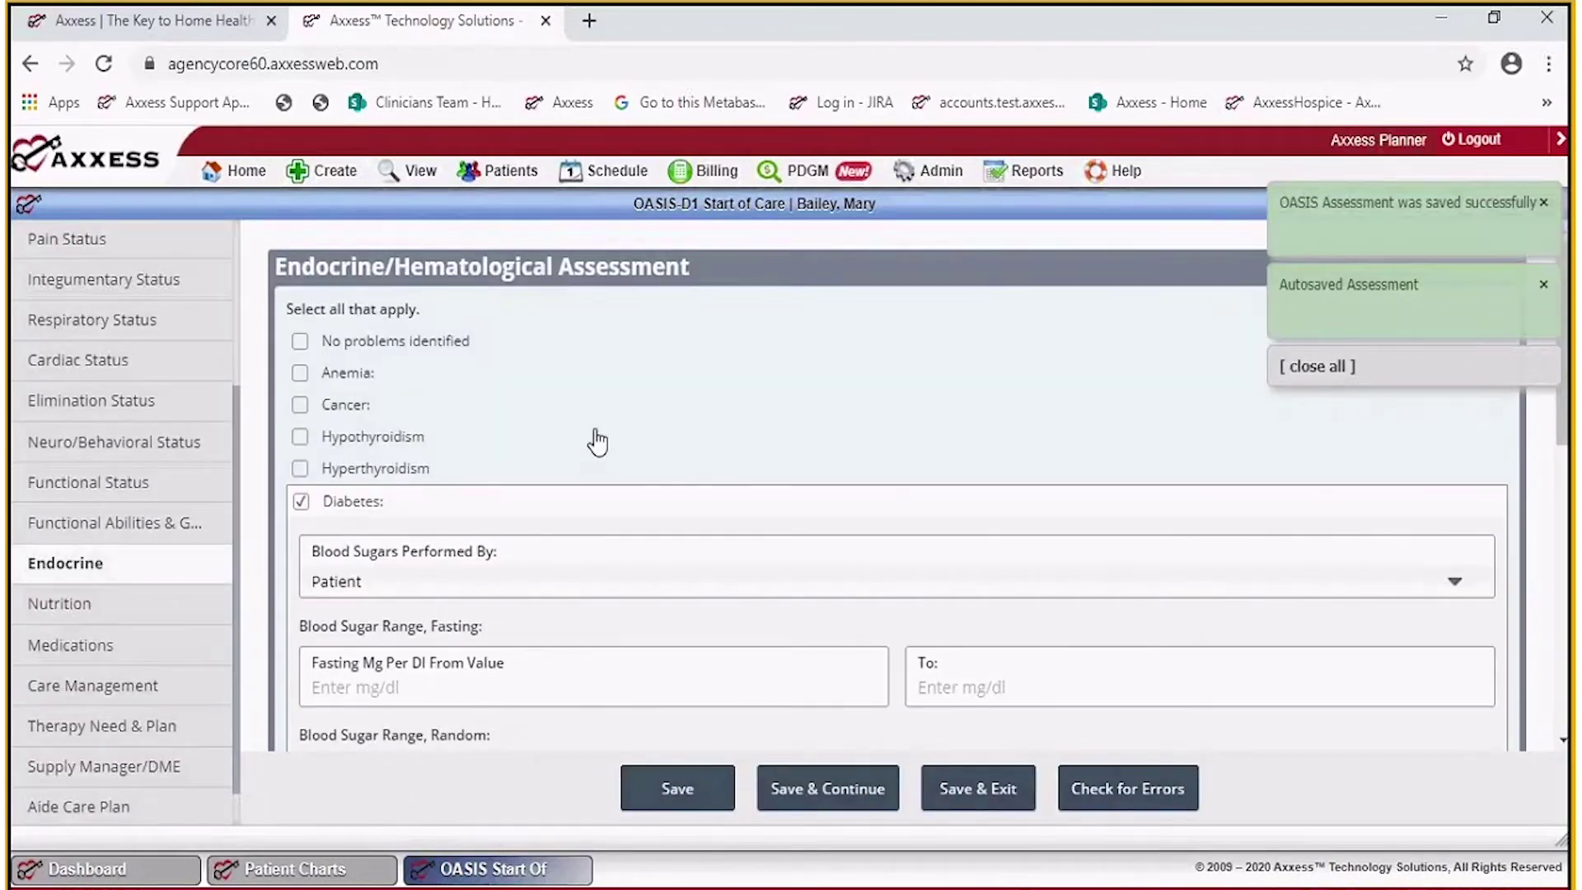
scroll(598, 443, "down", 3)
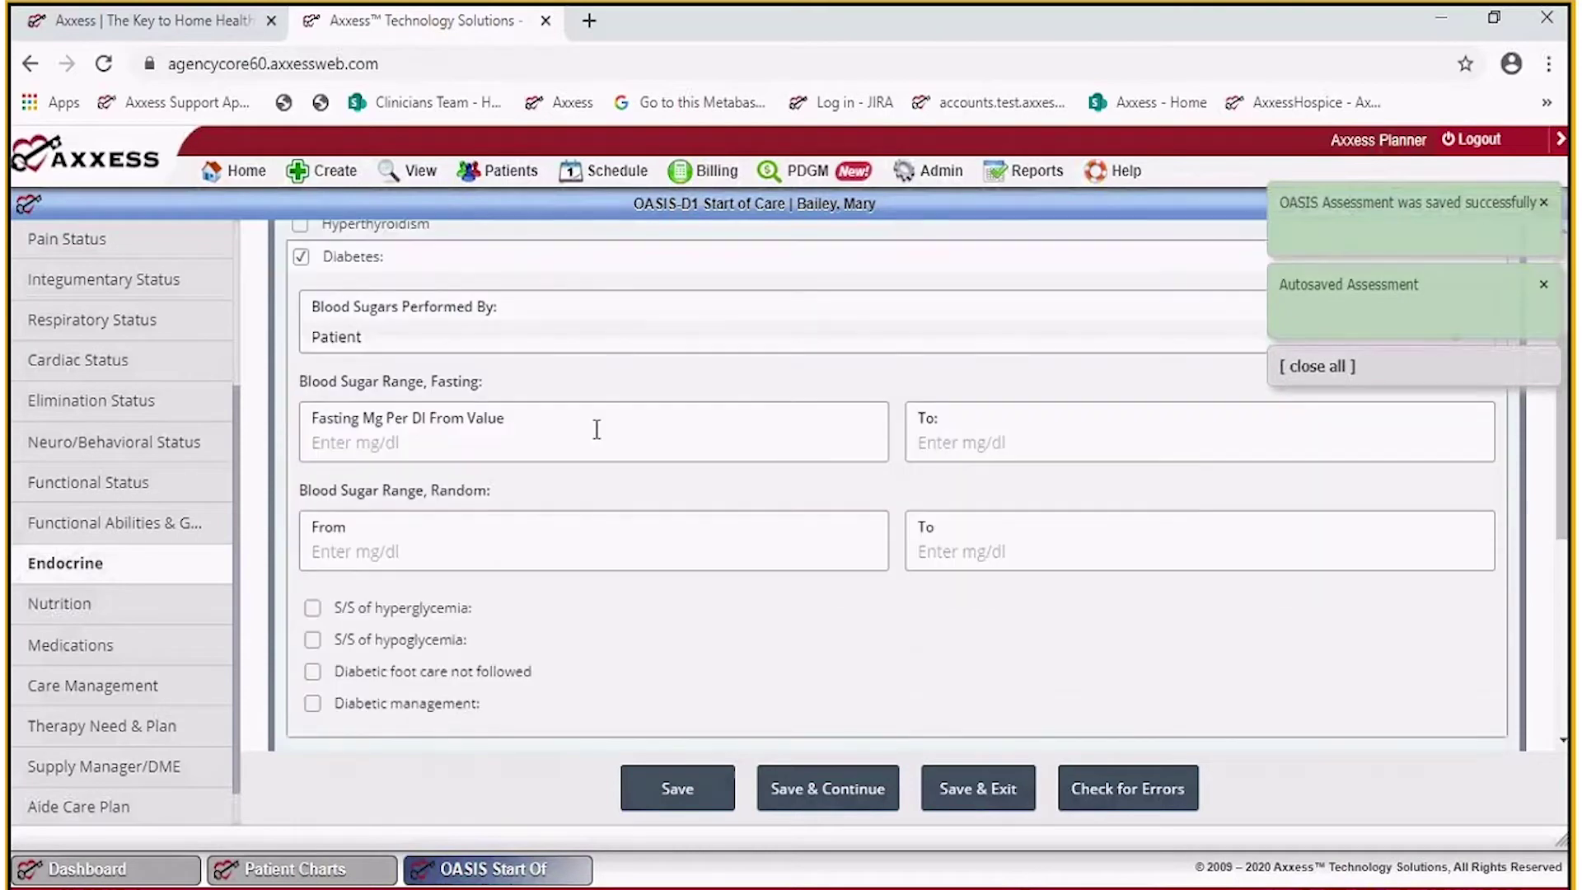
left_click(1295, 367)
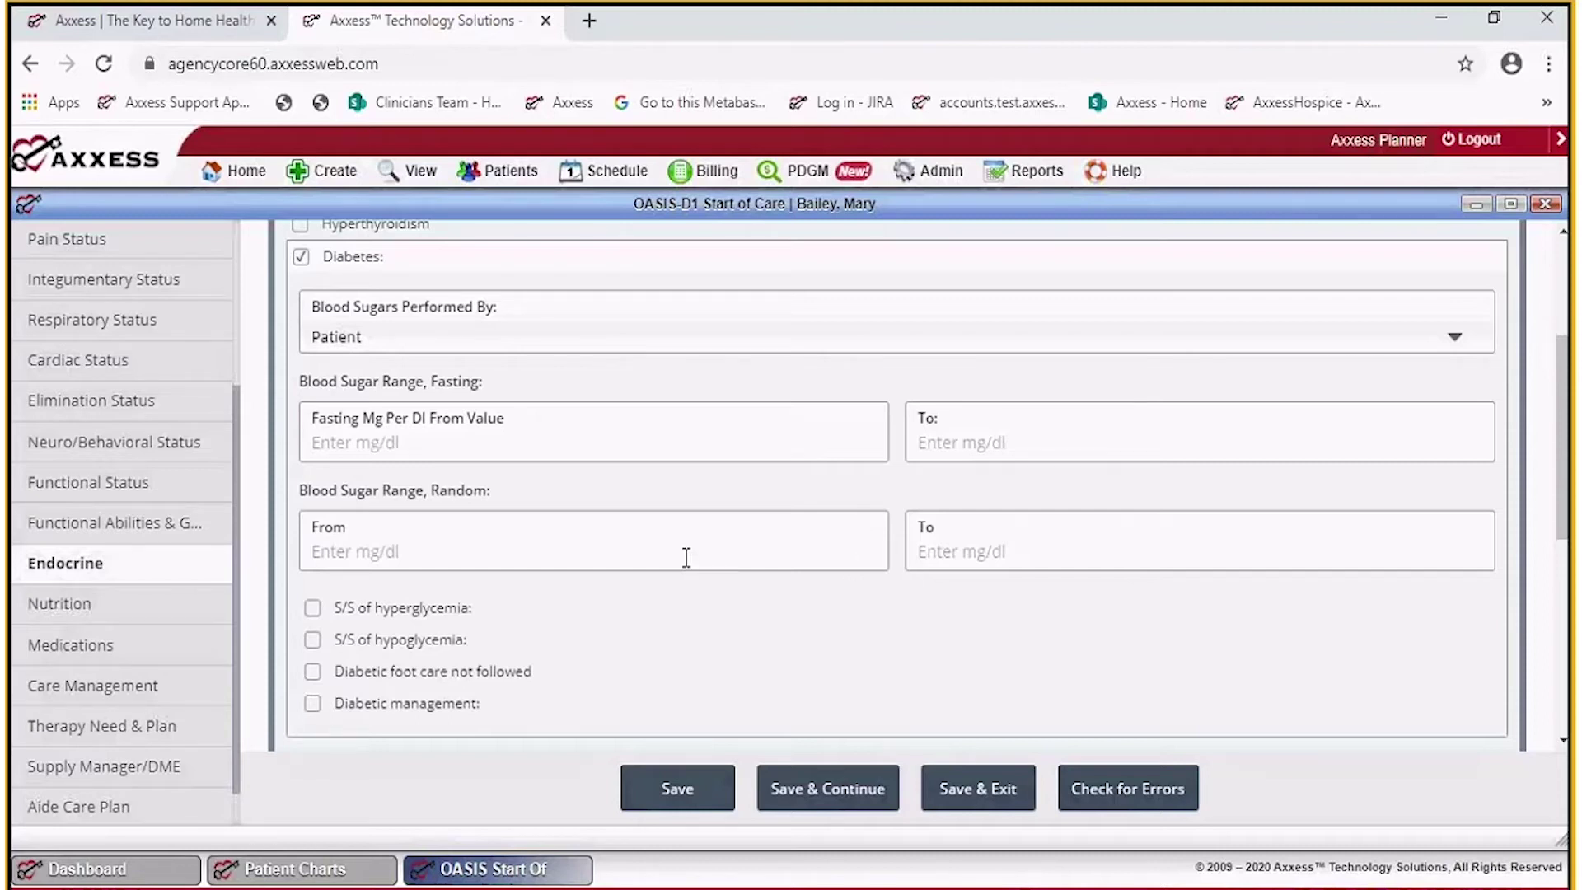
scroll(687, 558, "down", 4)
scroll(676, 552, "down", 2)
scroll(668, 552, "up", 6)
Open the Nutrition section and review the nutritional health screen, dietary requirements and treatment orders.
left_click(154, 618)
scroll(709, 509, "down", 1)
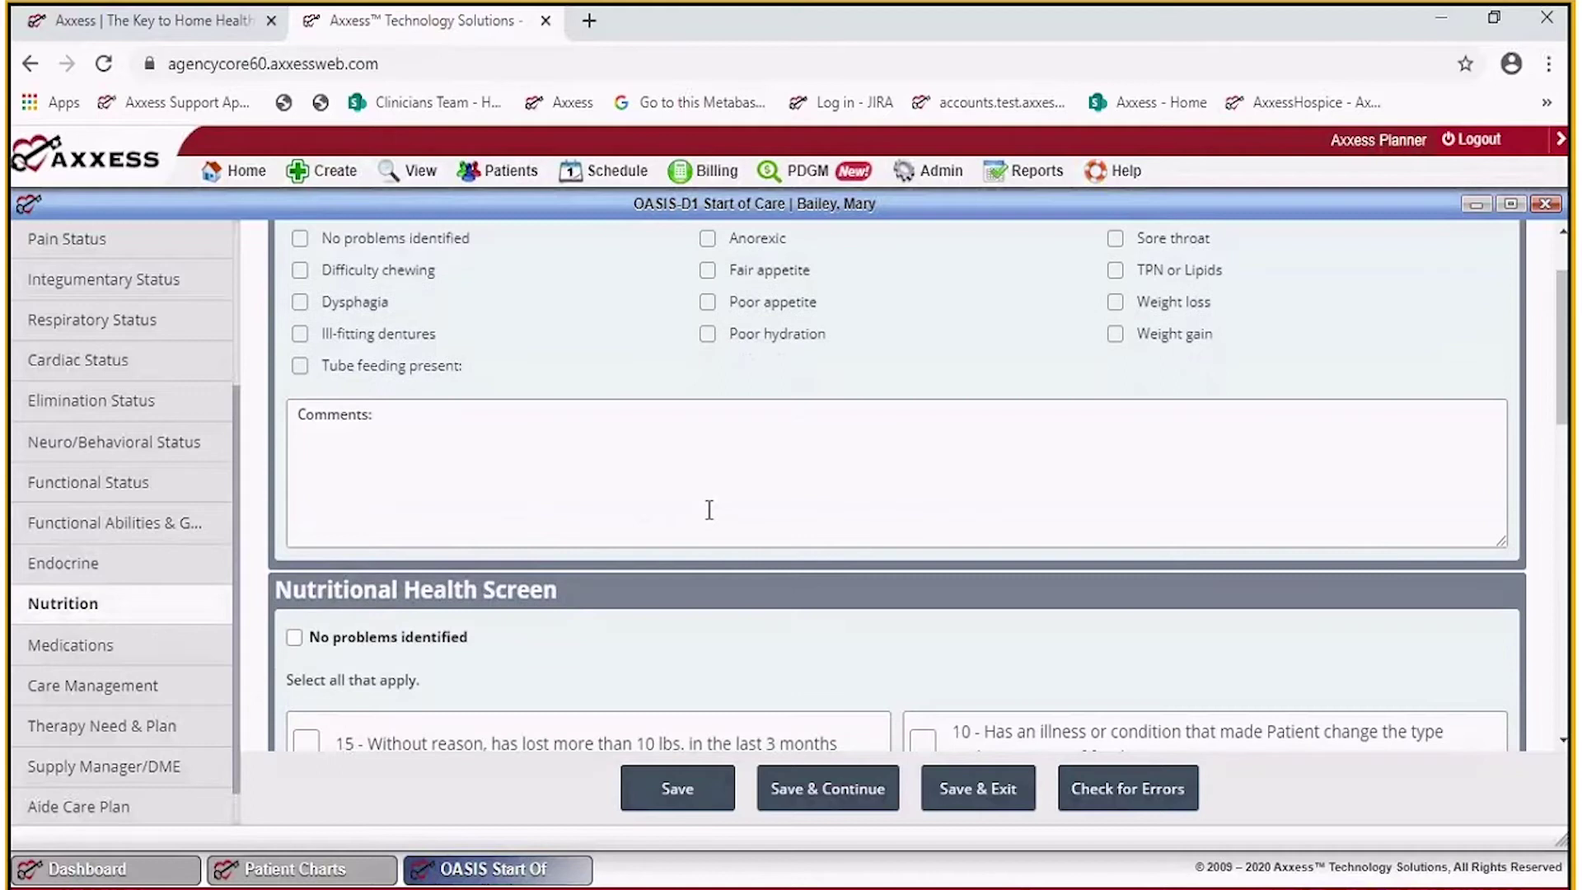
scroll(709, 509, "down", 9)
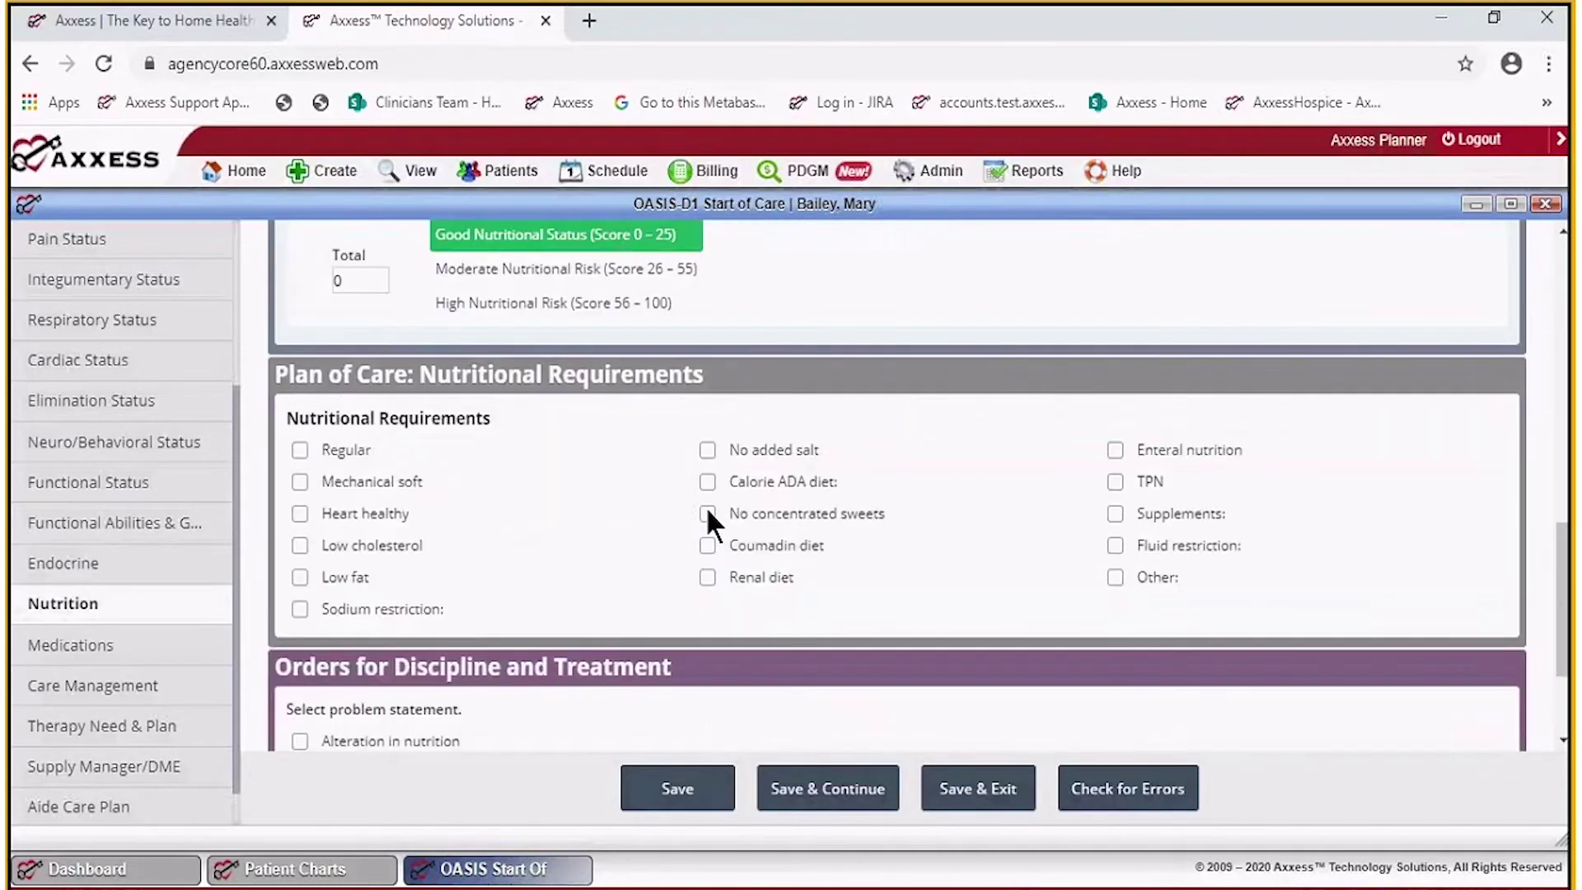
scroll(707, 508, "down", 2)
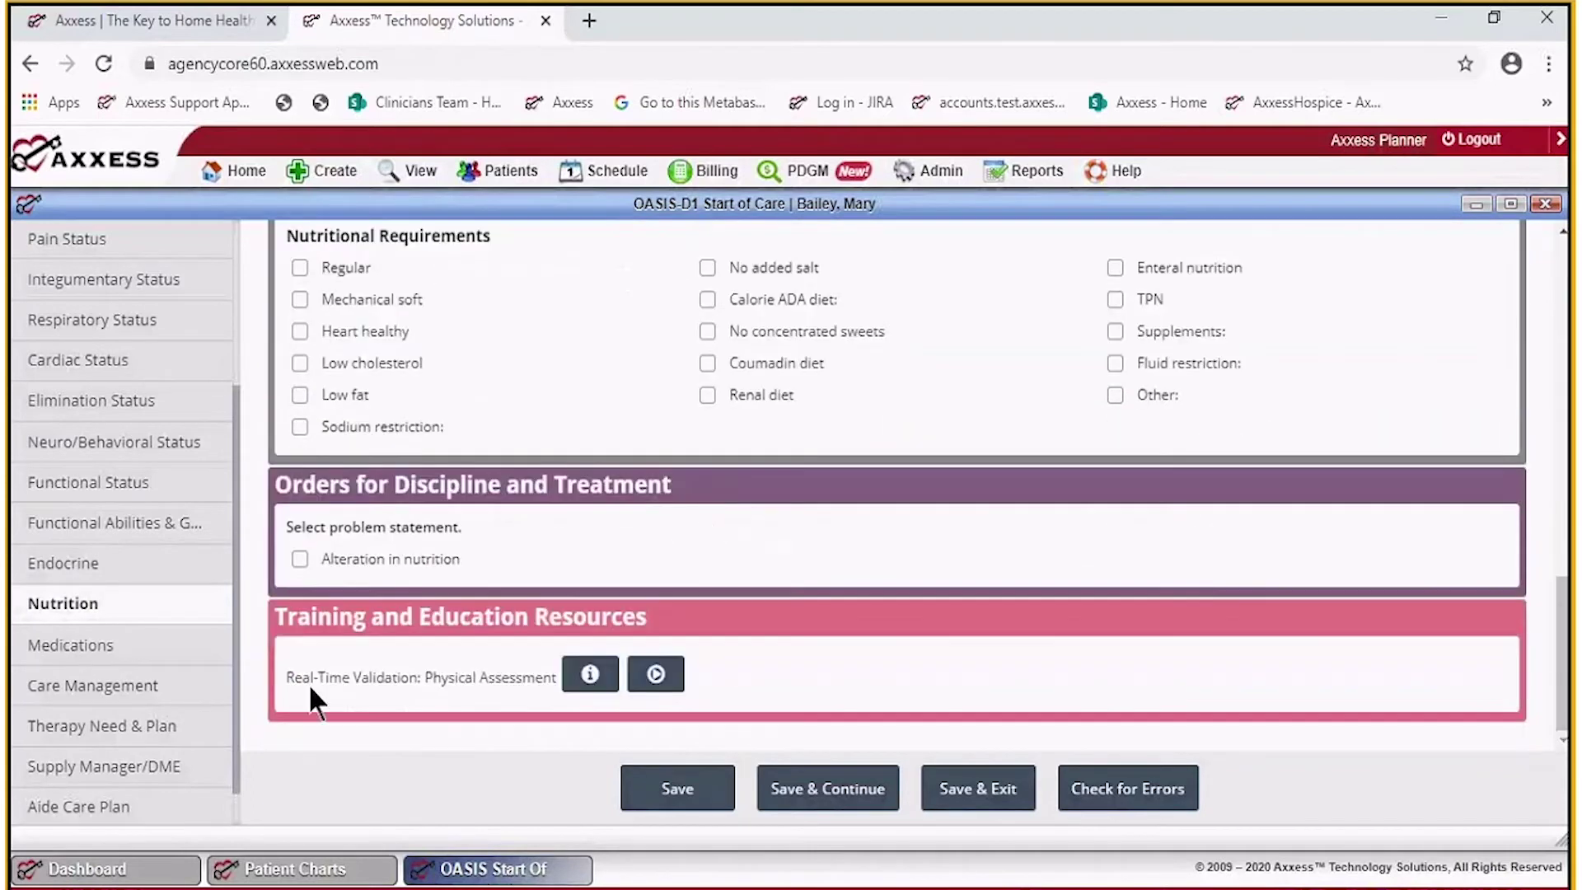
Open the Medications section and view the patient's medication profile with its active and discontinued medications.
left_click(156, 648)
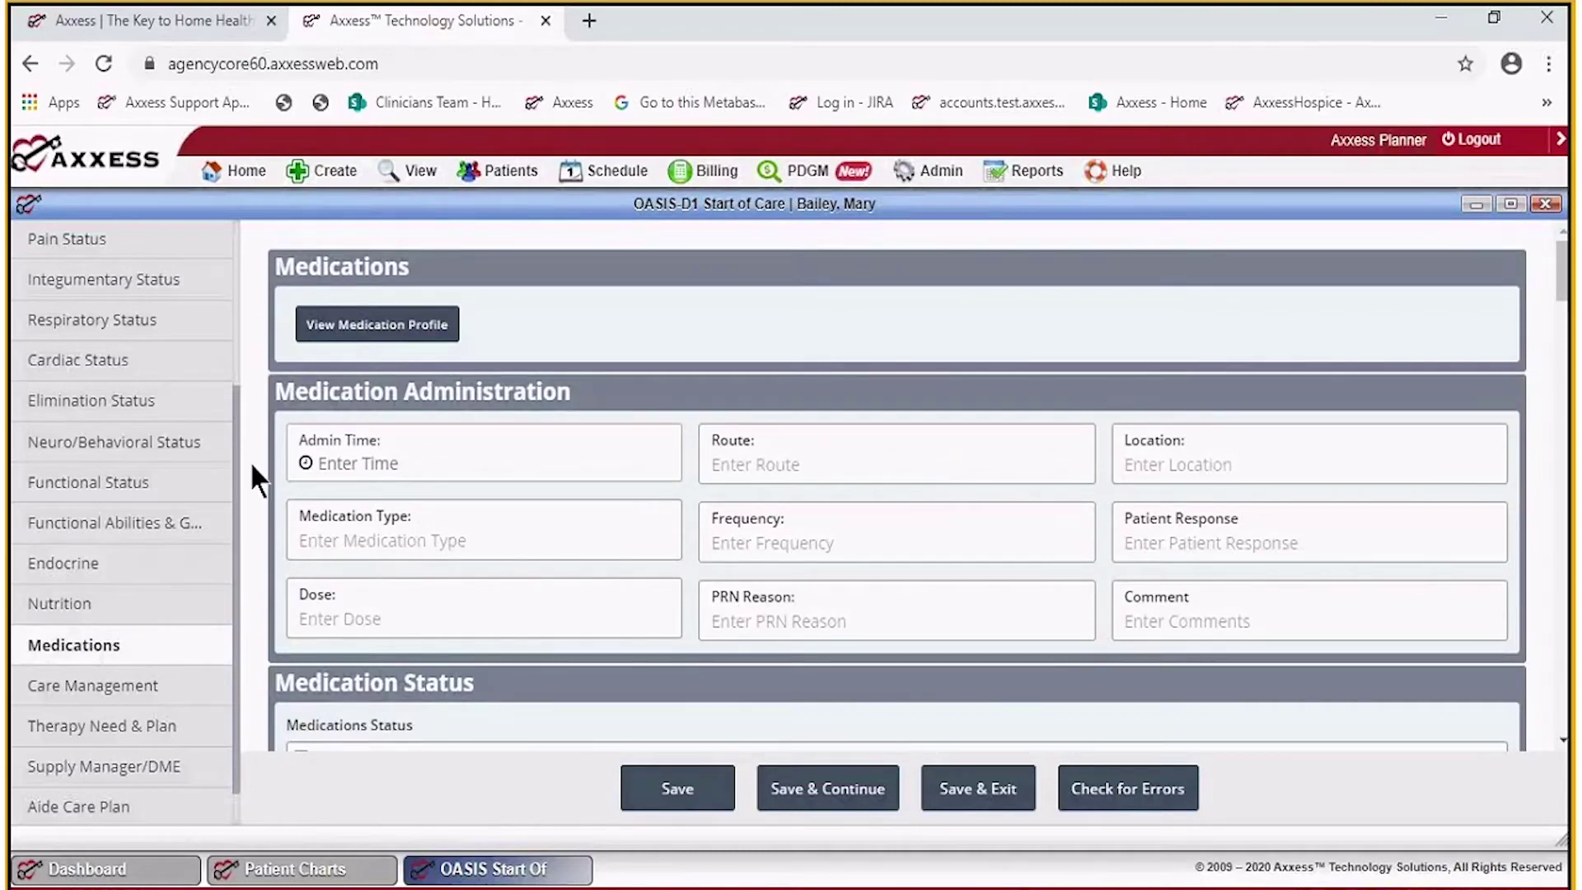
left_click(409, 341)
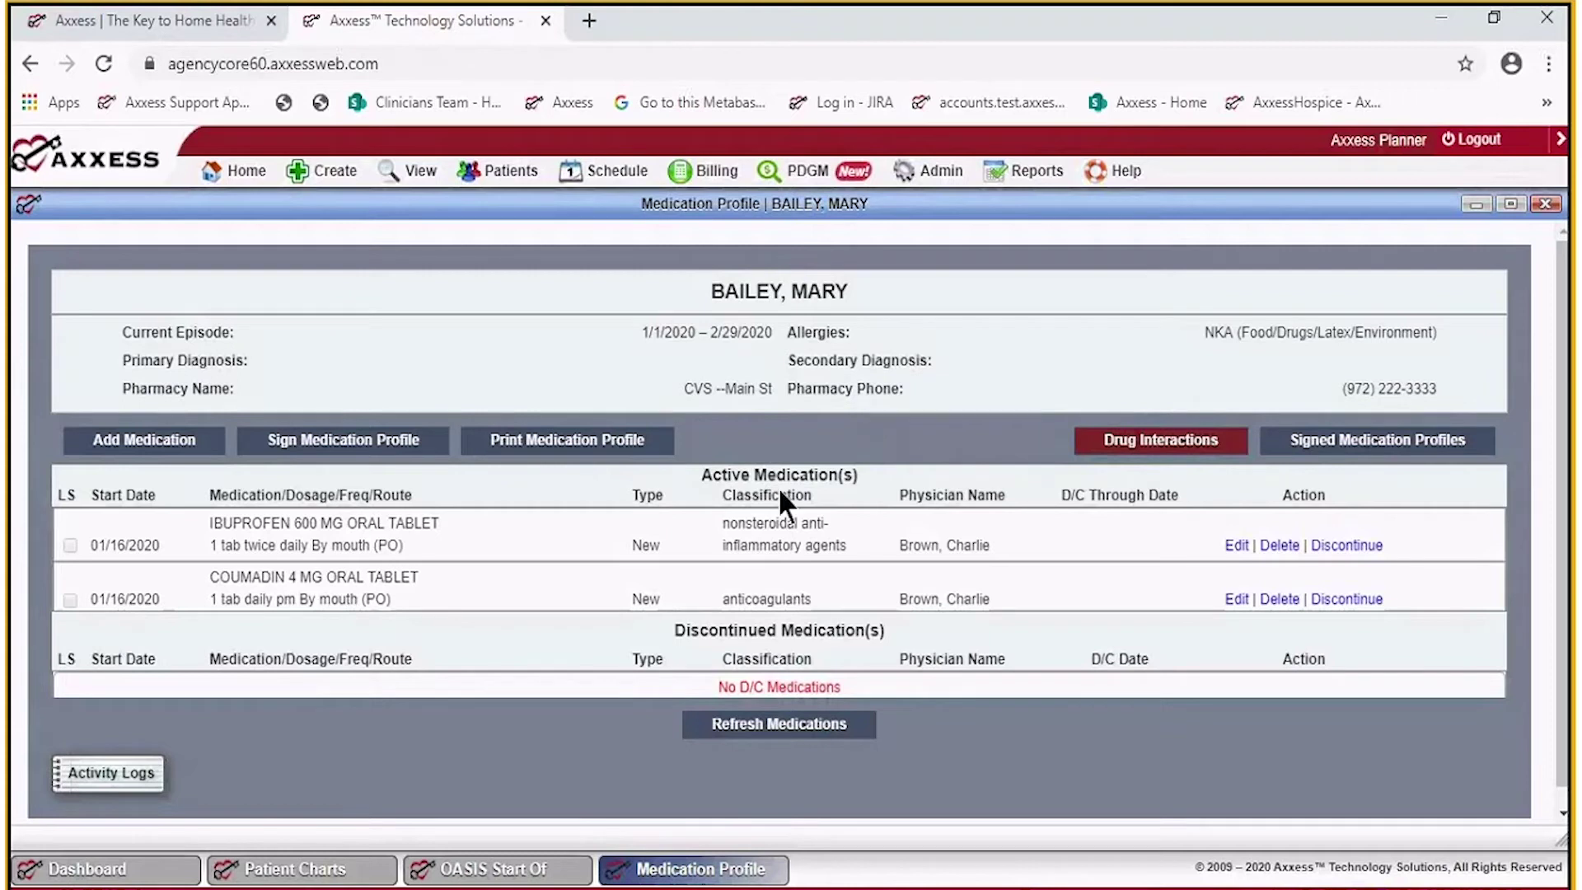
scroll(504, 588, "down", 1)
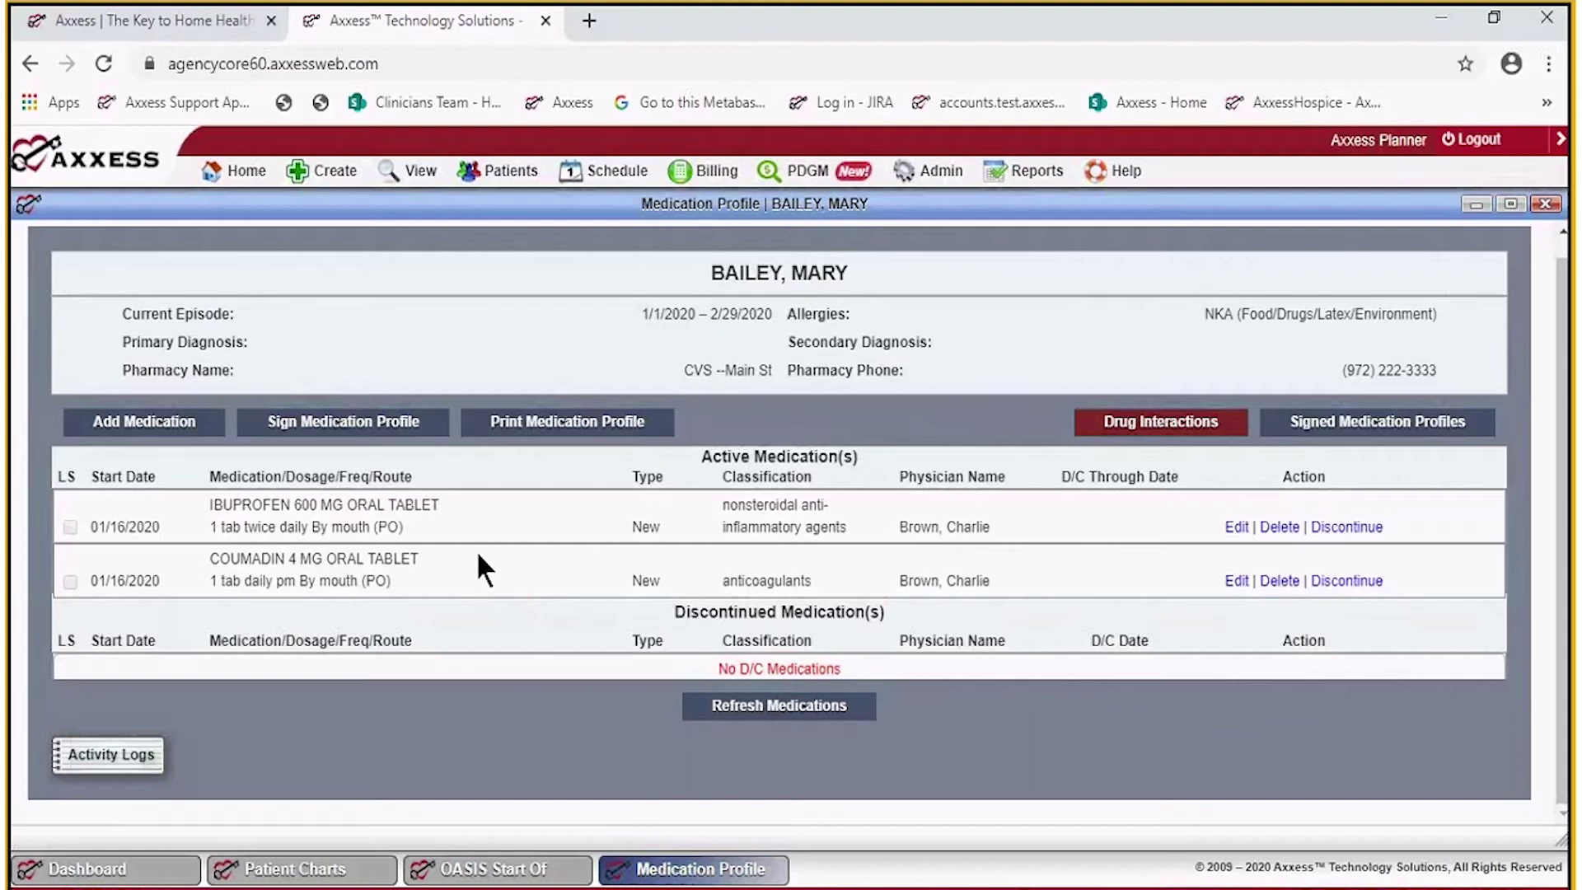
Start a new medication entry, search for vancomycin, and select VANCOMYCIN 1 G/150 ML-NACL 0.9% INTRAVENOUS SOLUTION.
left_click(149, 422)
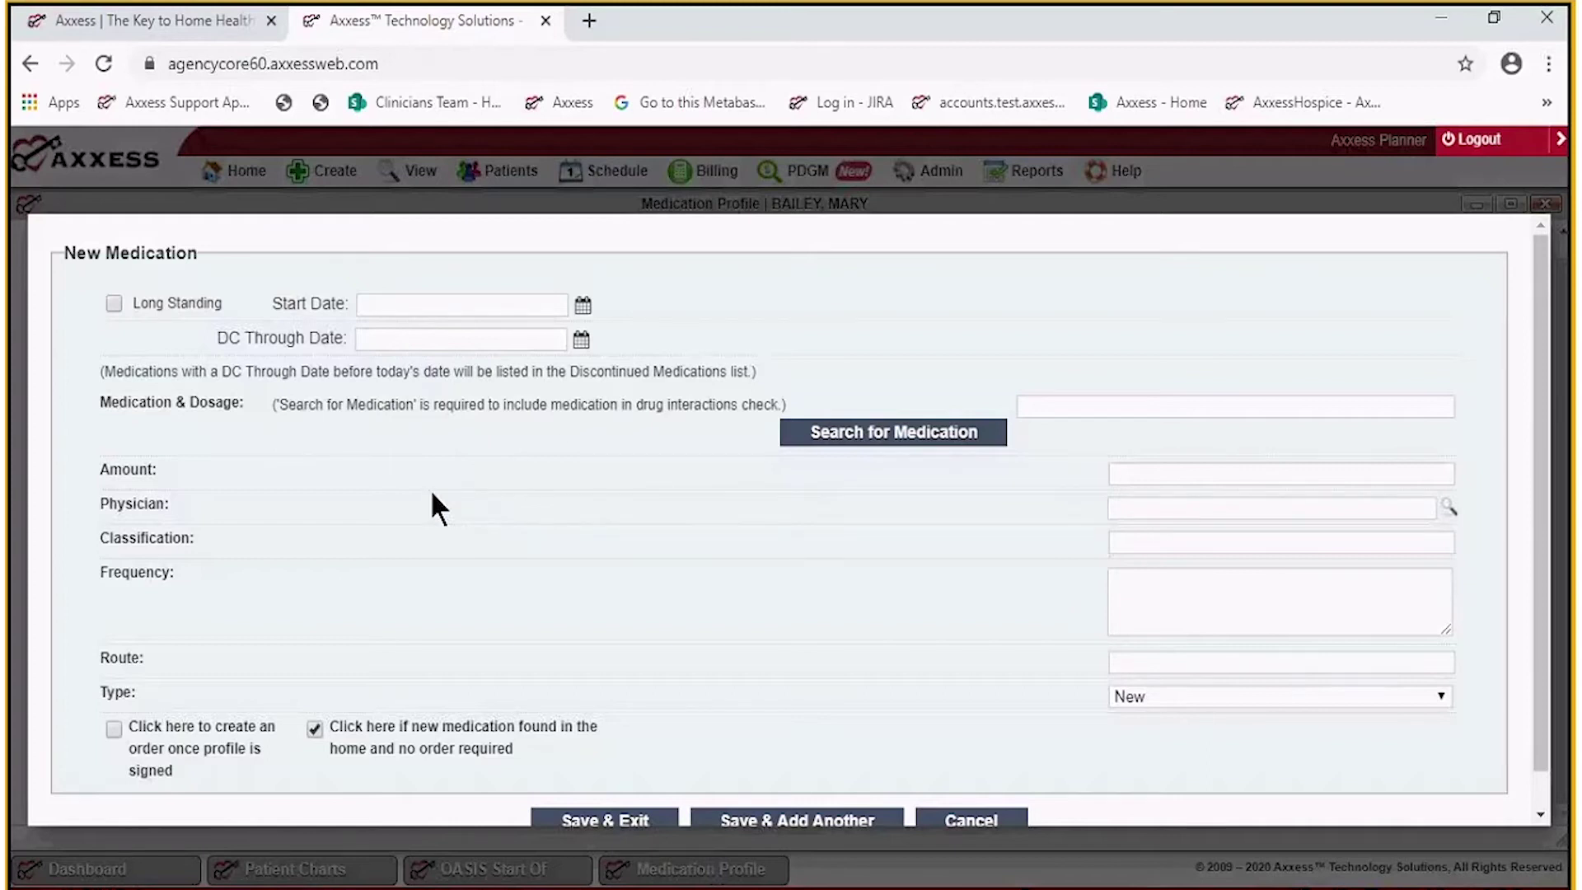
left_click(1075, 403)
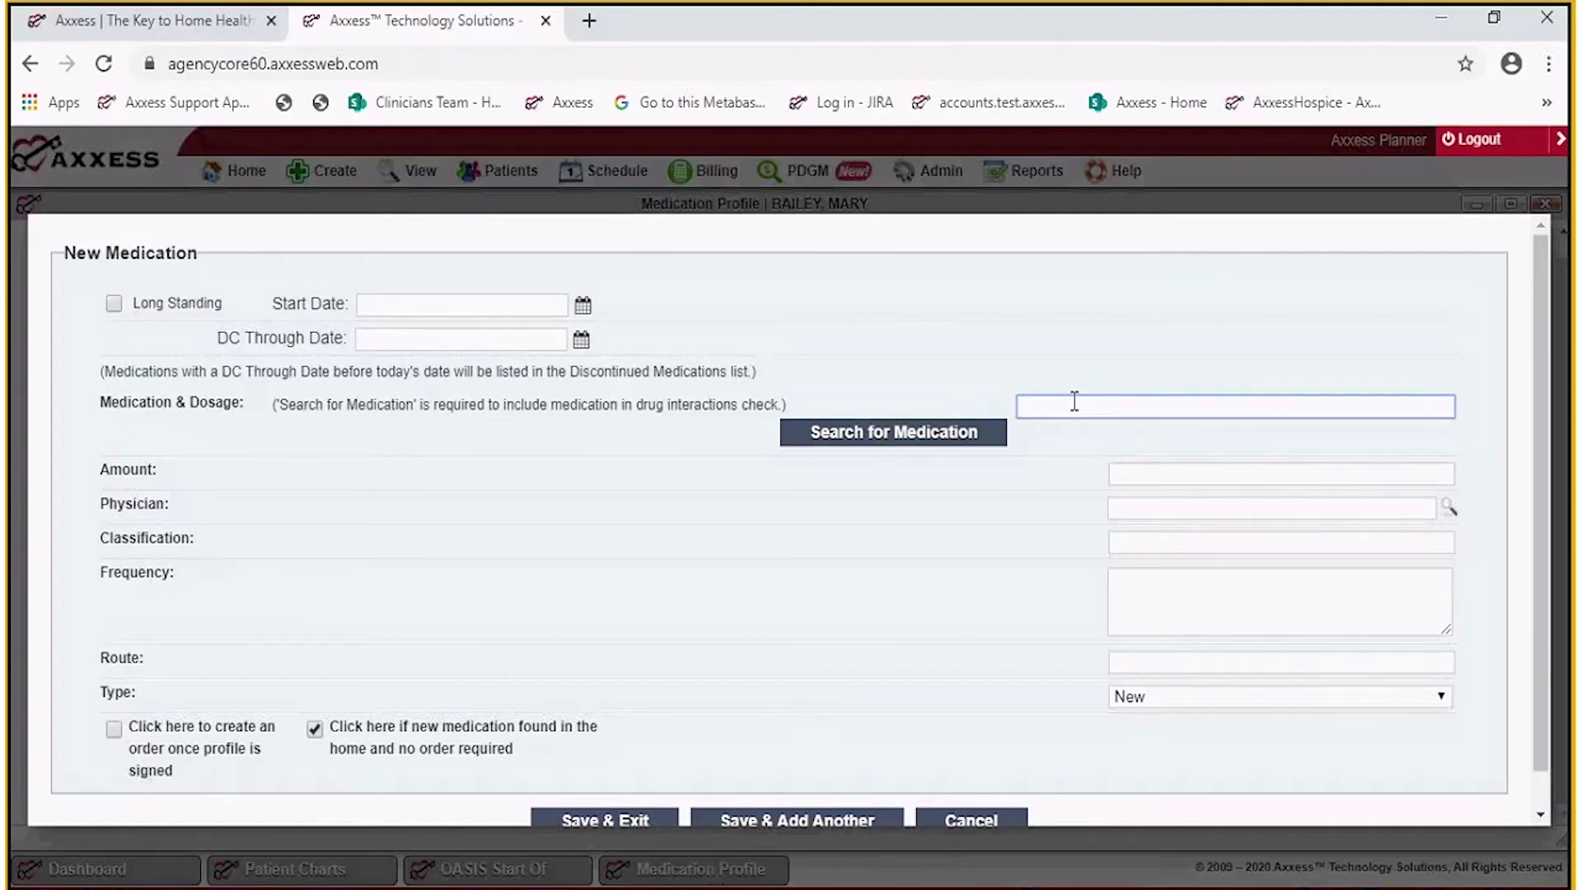
type("vancomycin")
left_click(916, 439)
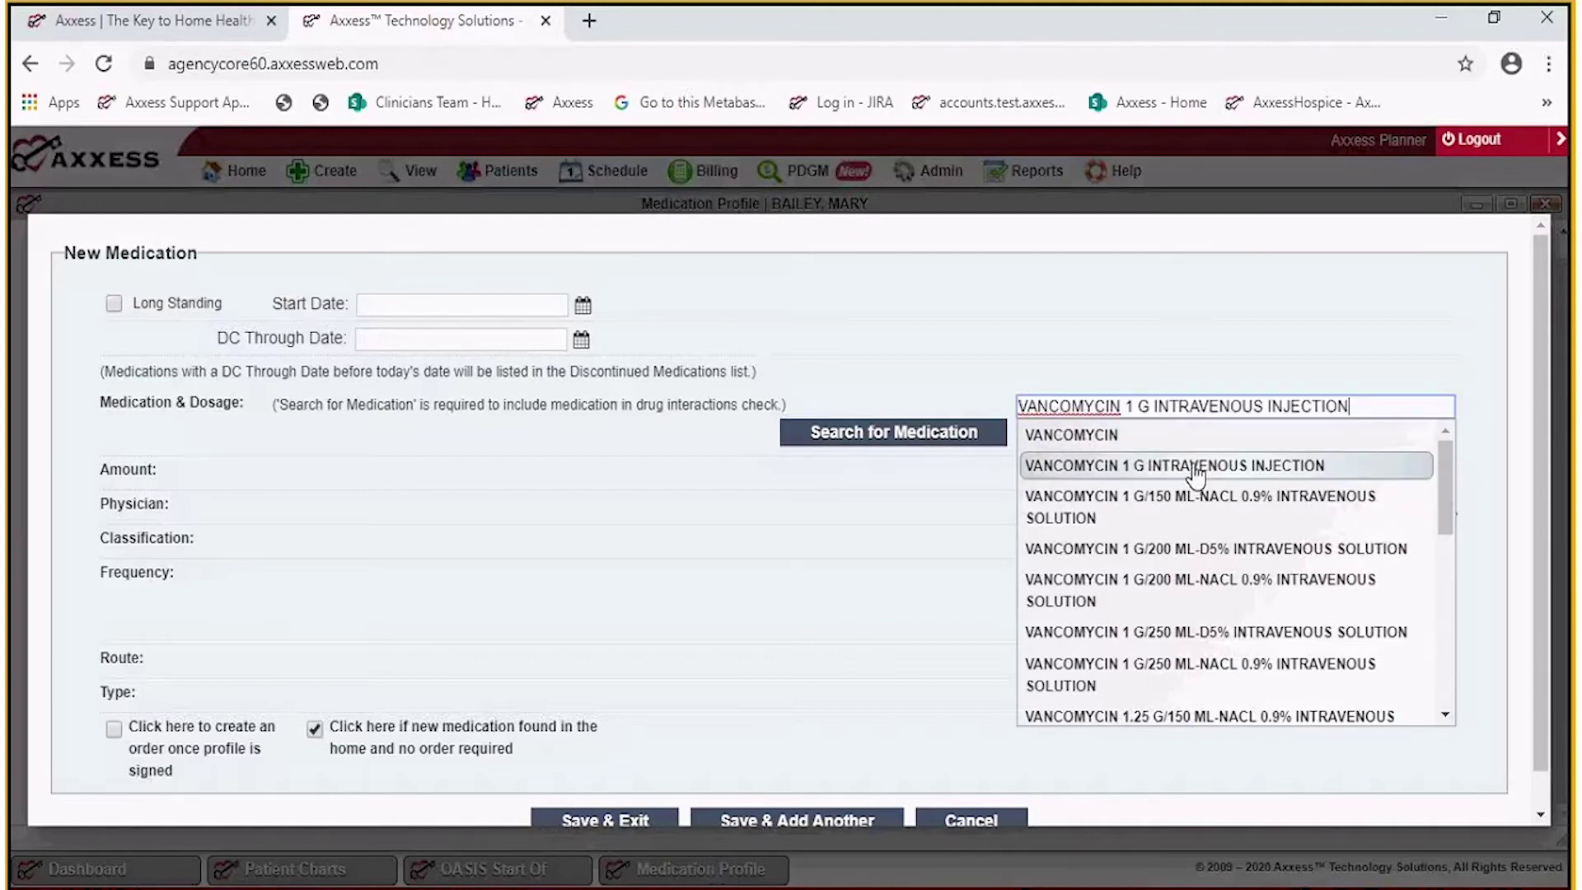
left_click(1143, 512)
Enter 150ml as the amount, select the patient's physician, and set the classification to anti-infectives.
left_click(1152, 473)
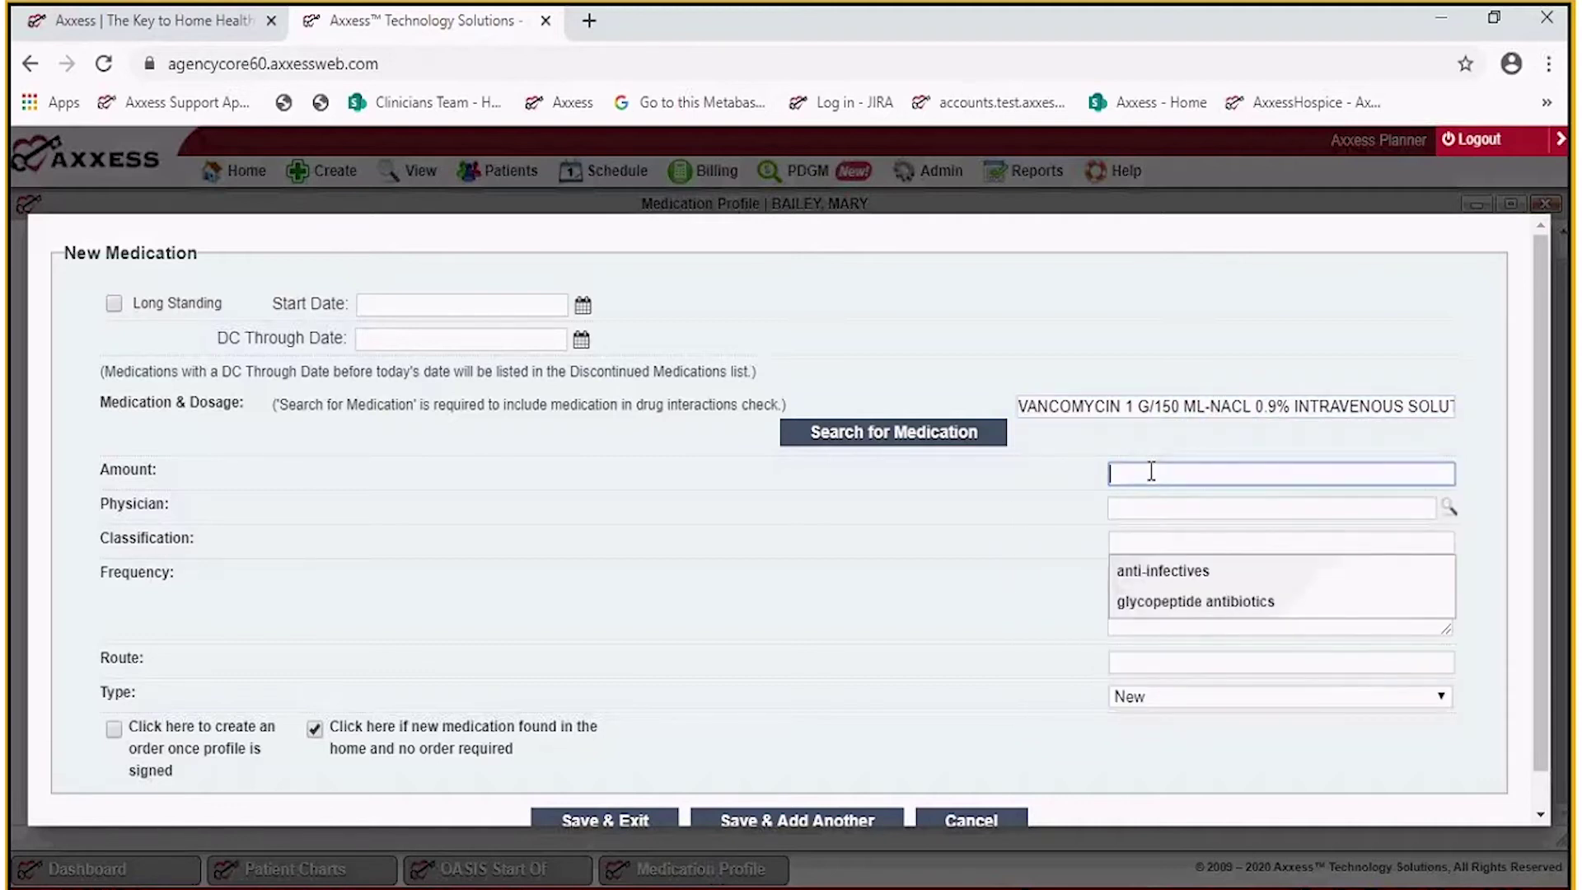
type("150ml")
left_click(1139, 510)
type("Brown")
key("Down")
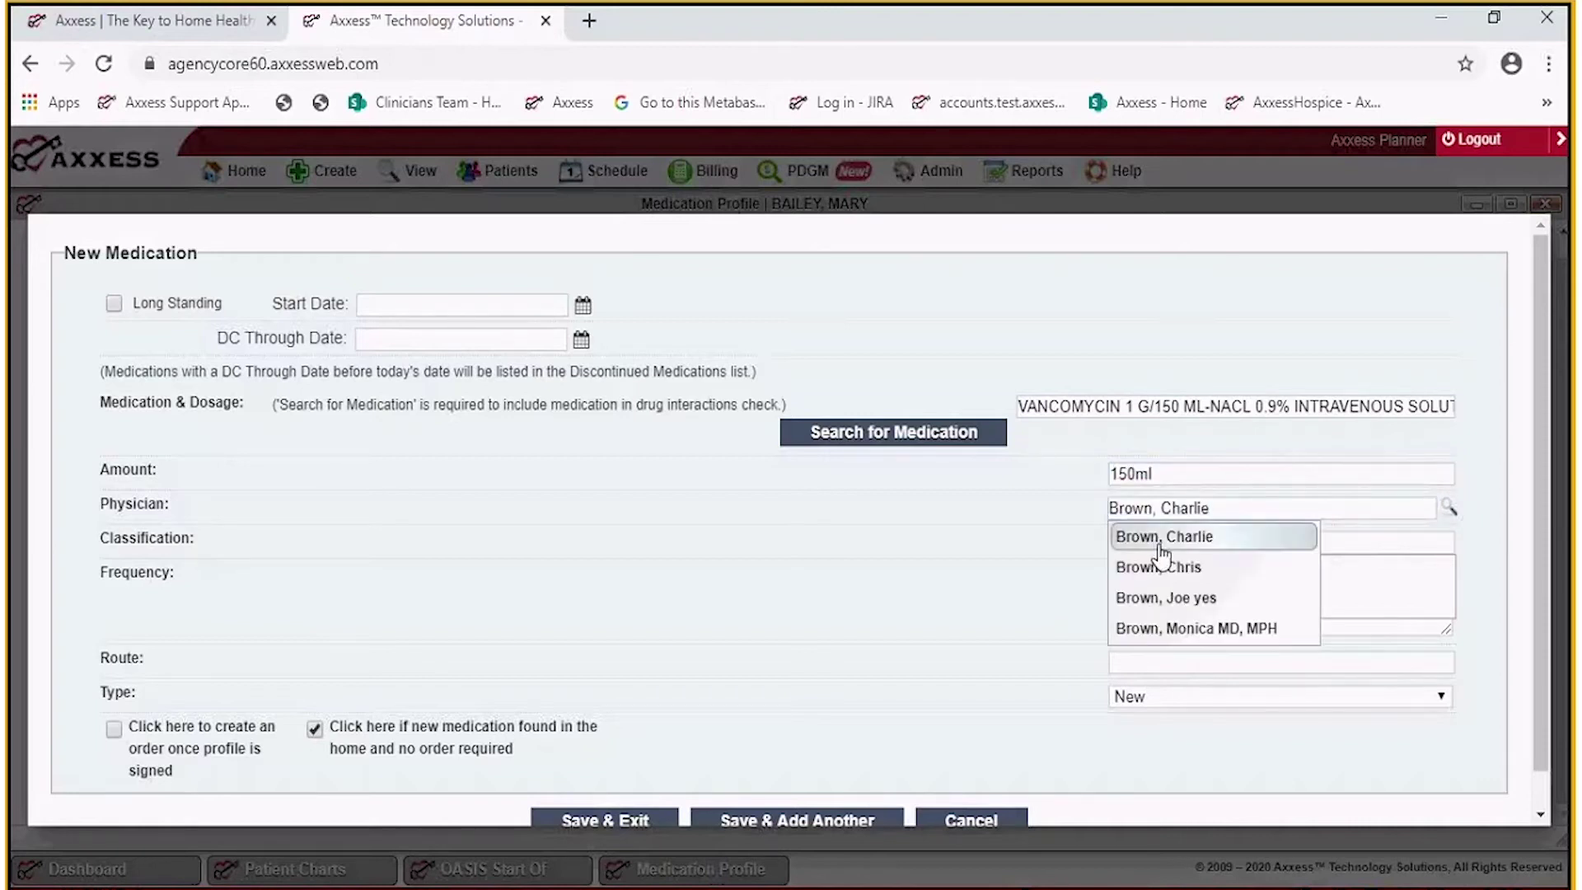
left_click(1162, 544)
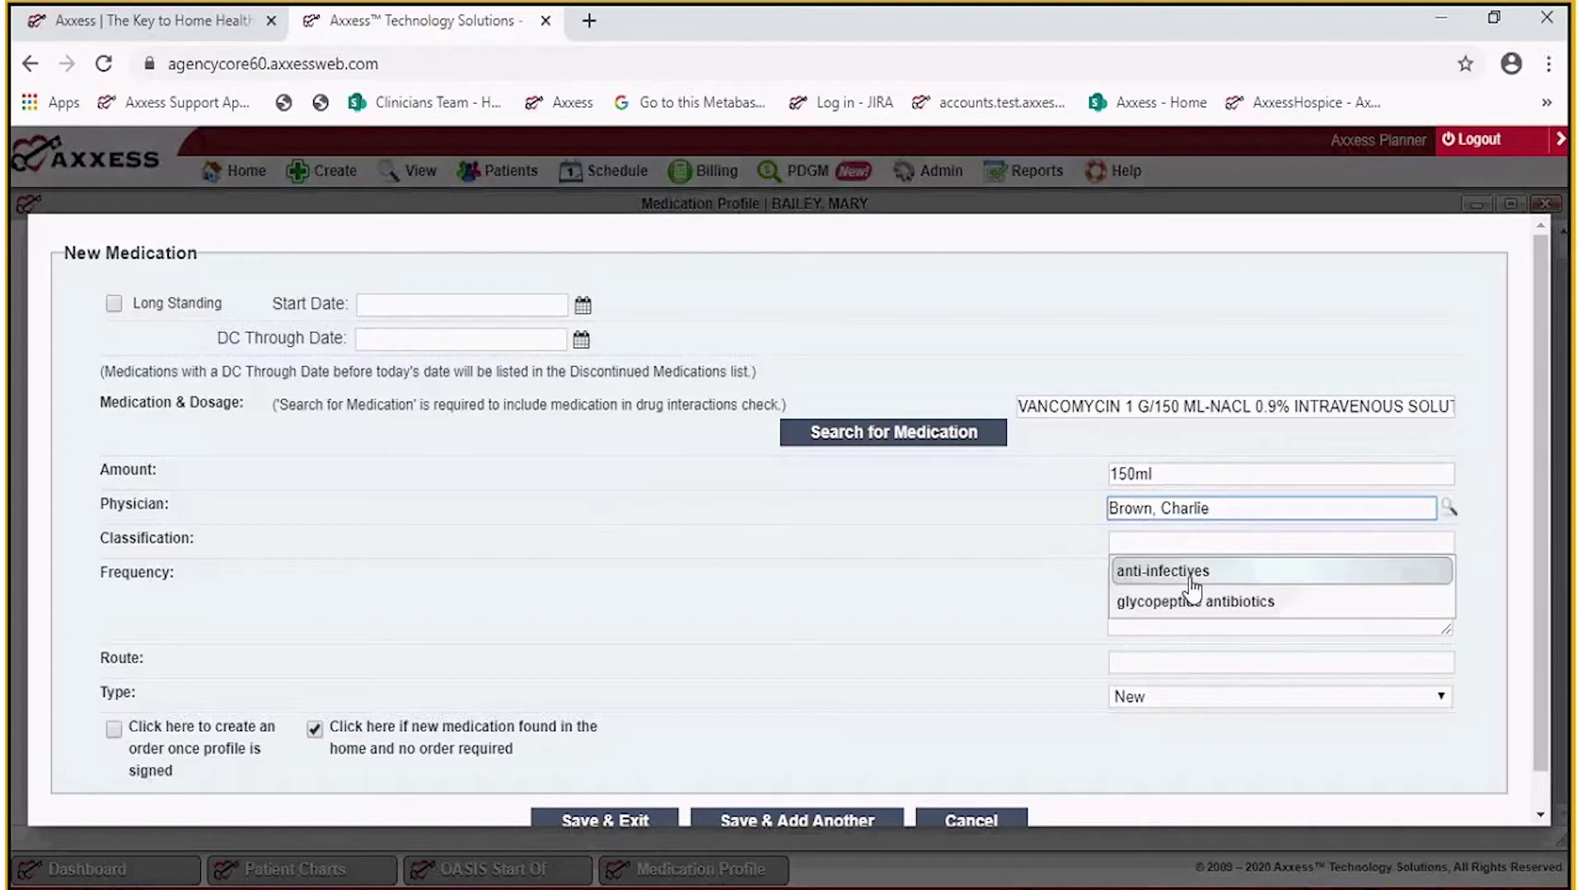
left_click(1191, 570)
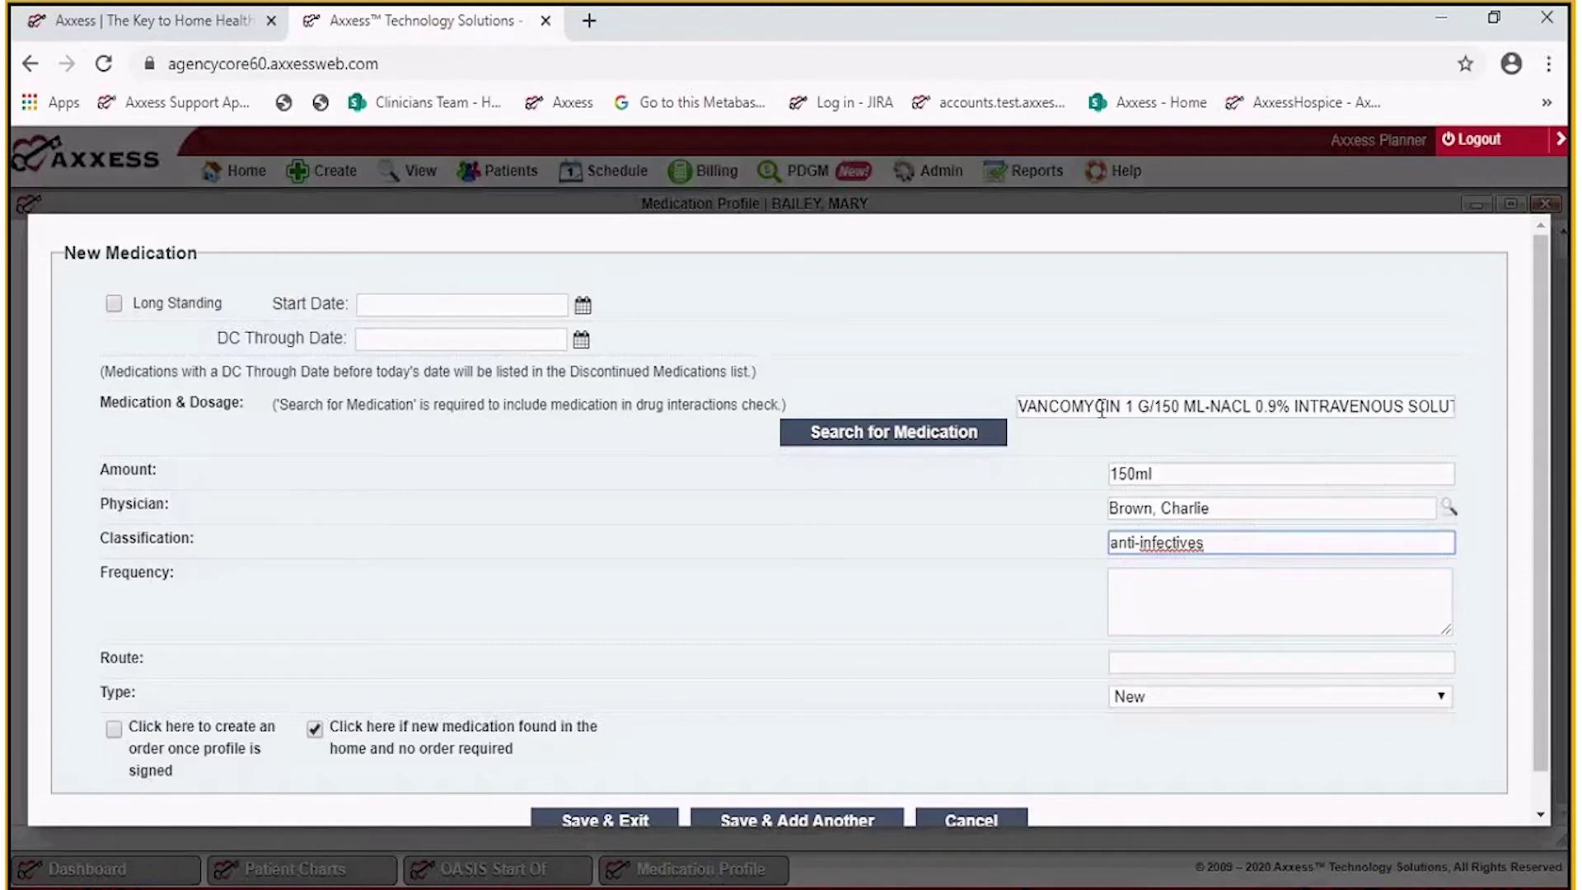
Clear the medication and dosage entry, search for vanco, and select VANCOCIN as the replacement.
left_click_drag(1131, 401, 1563, 441)
key("BackSpace")
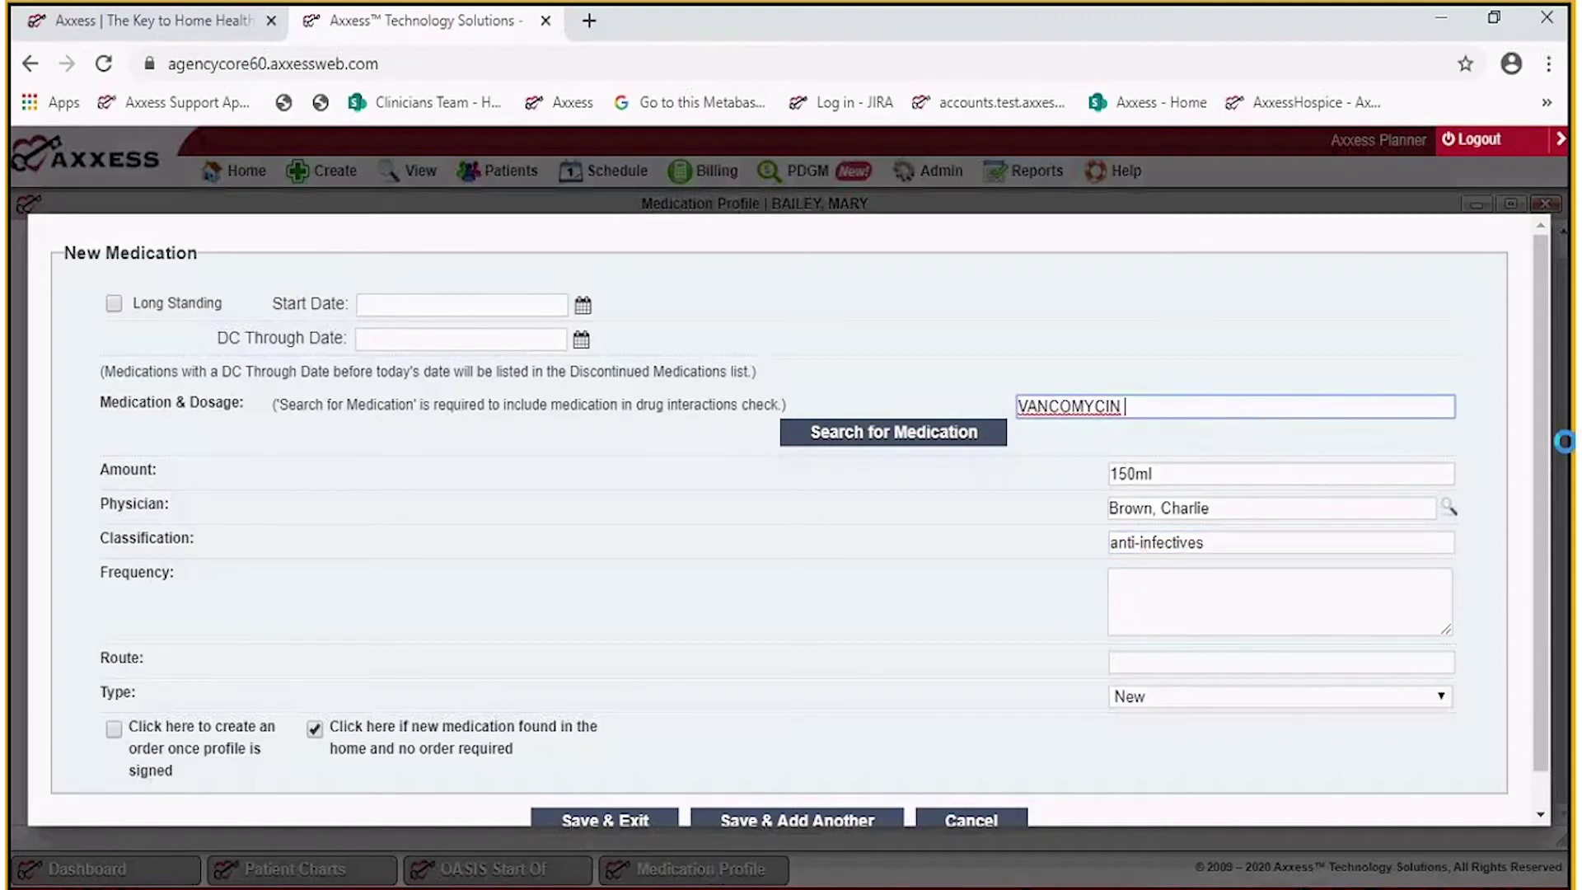
key("BackSpace")
key("BackSpace")
key("BackSpace")
key("BackSpace")
key("BackSpace")
key("BackSpace")
key("BackSpace")
key("BackSpace")
key("BackSpace")
key("BackSpace")
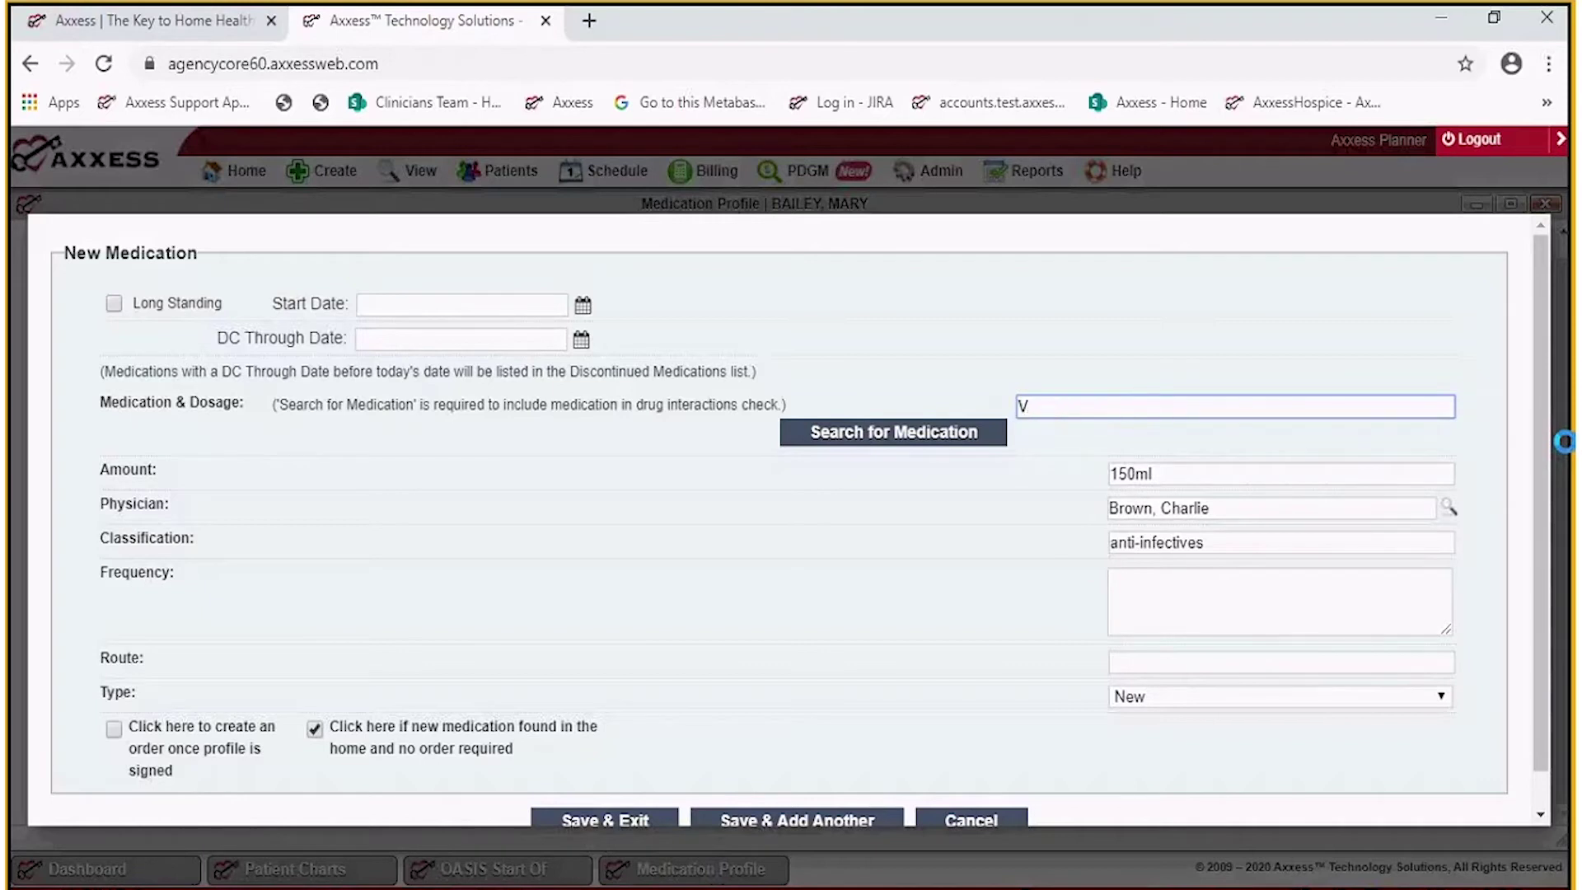
key("BackSpace")
type("c")
key("BackSpace")
type("vanco")
left_click(931, 435)
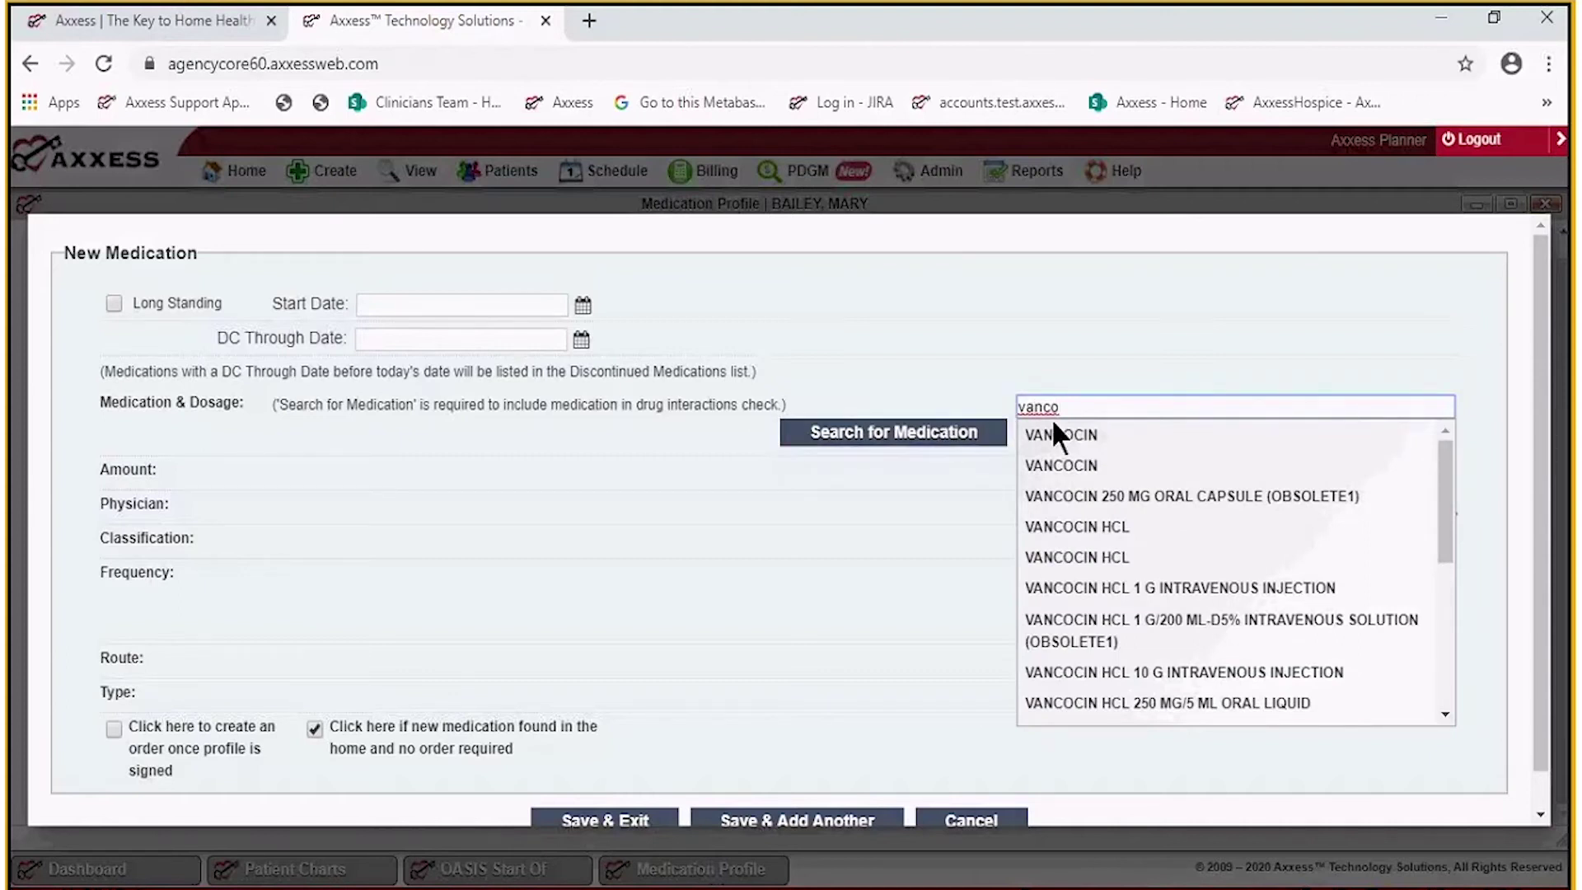
scroll(1194, 646, "down", 5)
scroll(1179, 577, "up", 5)
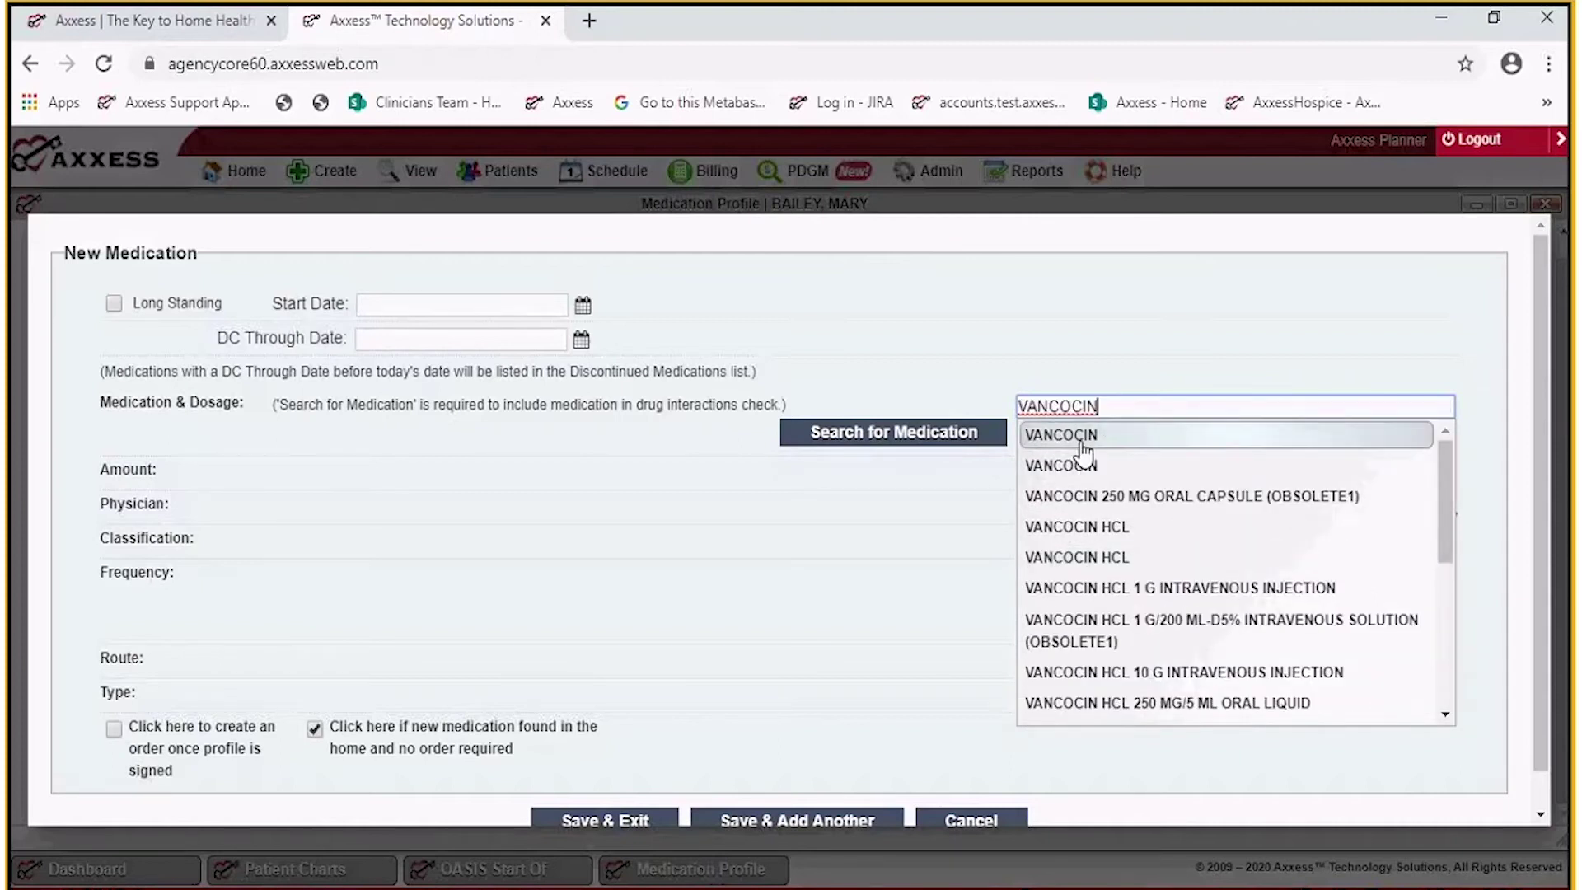
left_click(1081, 437)
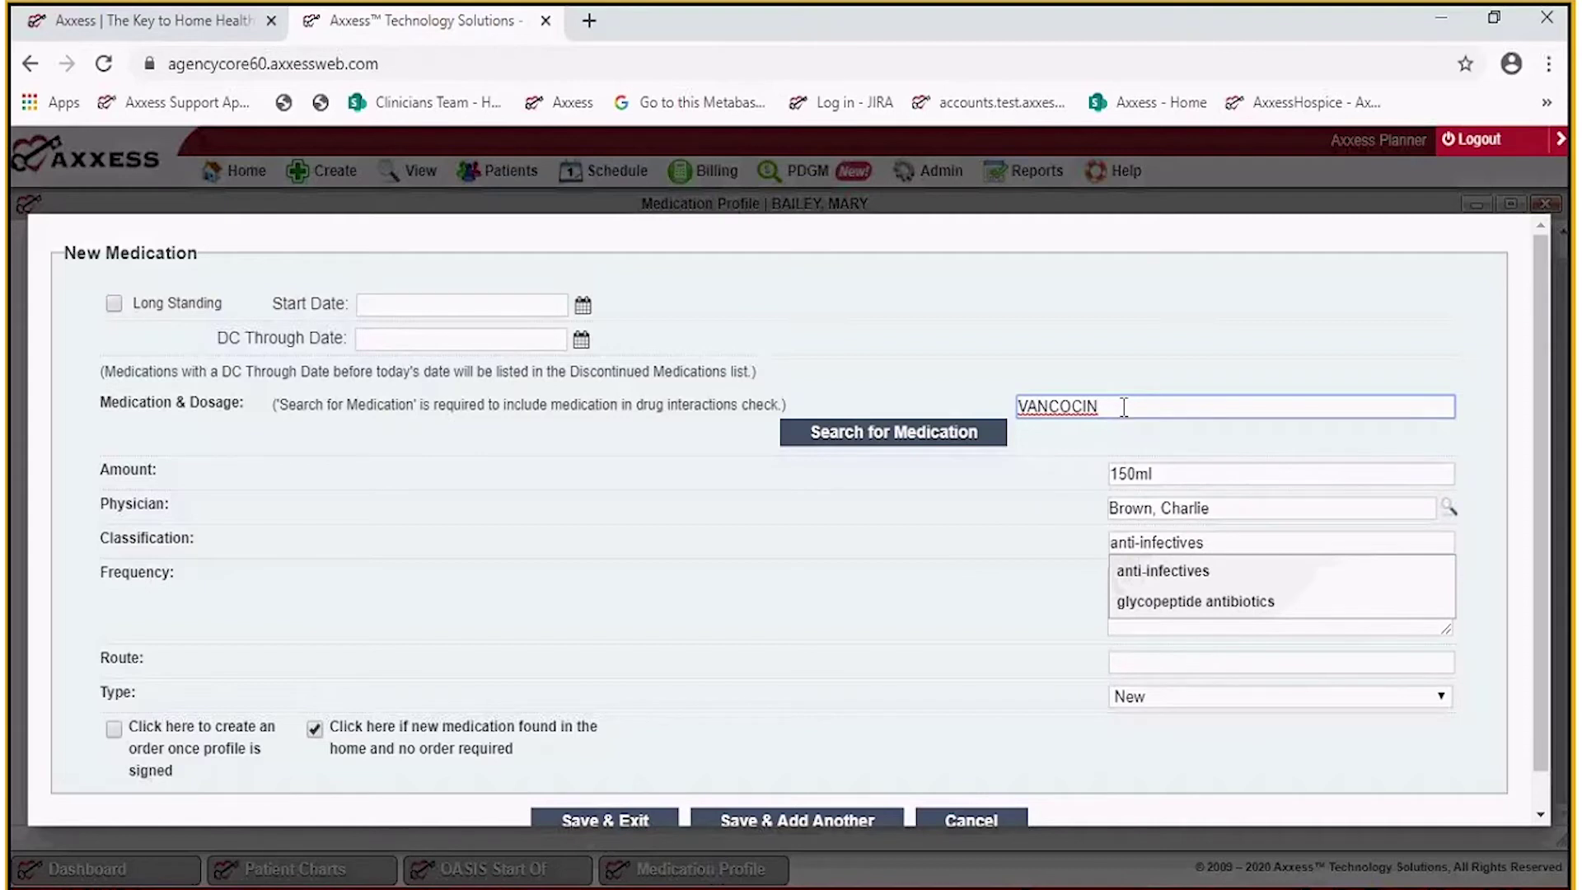
Add the dosage 1gm/200ml D5W after VANCOCIN in the medication and dosage entry.
type("1gm/200ml D5W")
key("BackSpace")
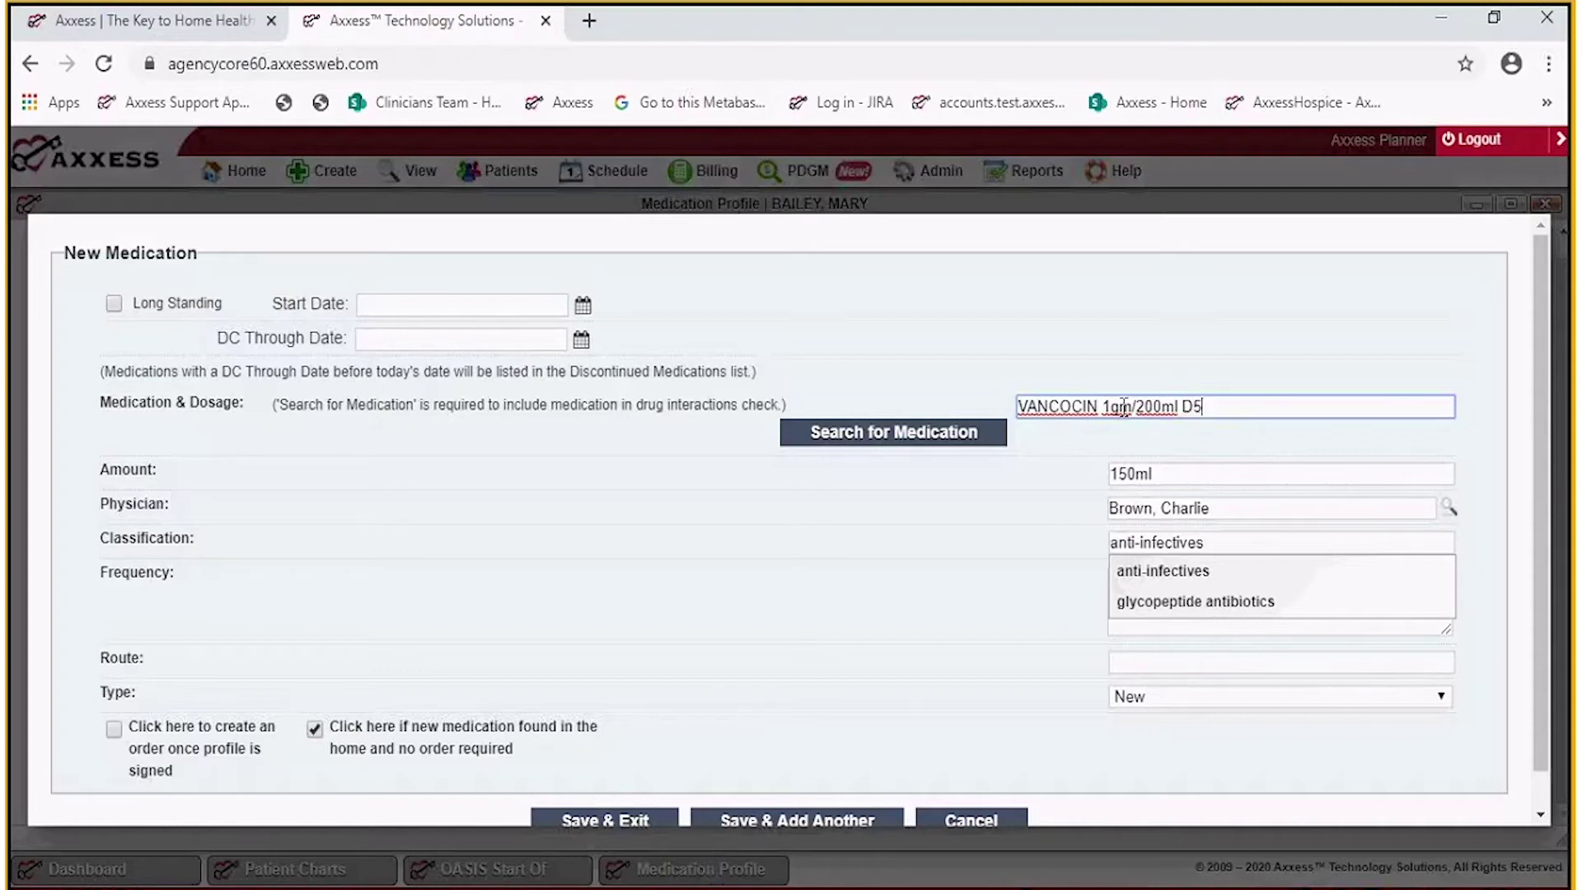
type("W")
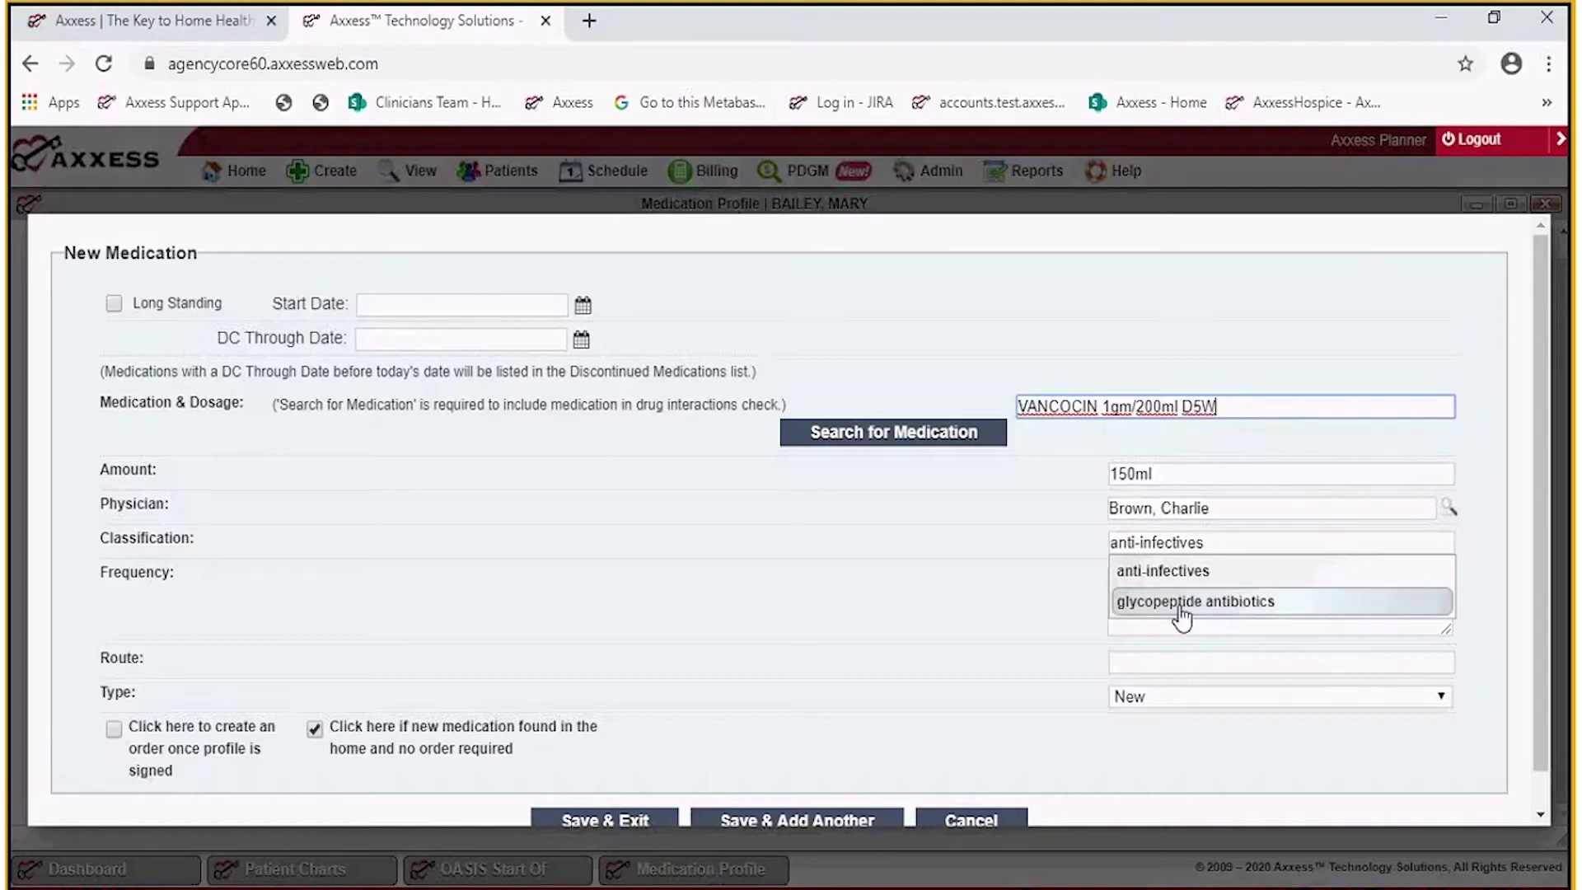
Reselect anti-infectives as the medication's classification and enter twice daily as its frequency.
left_click(1158, 570)
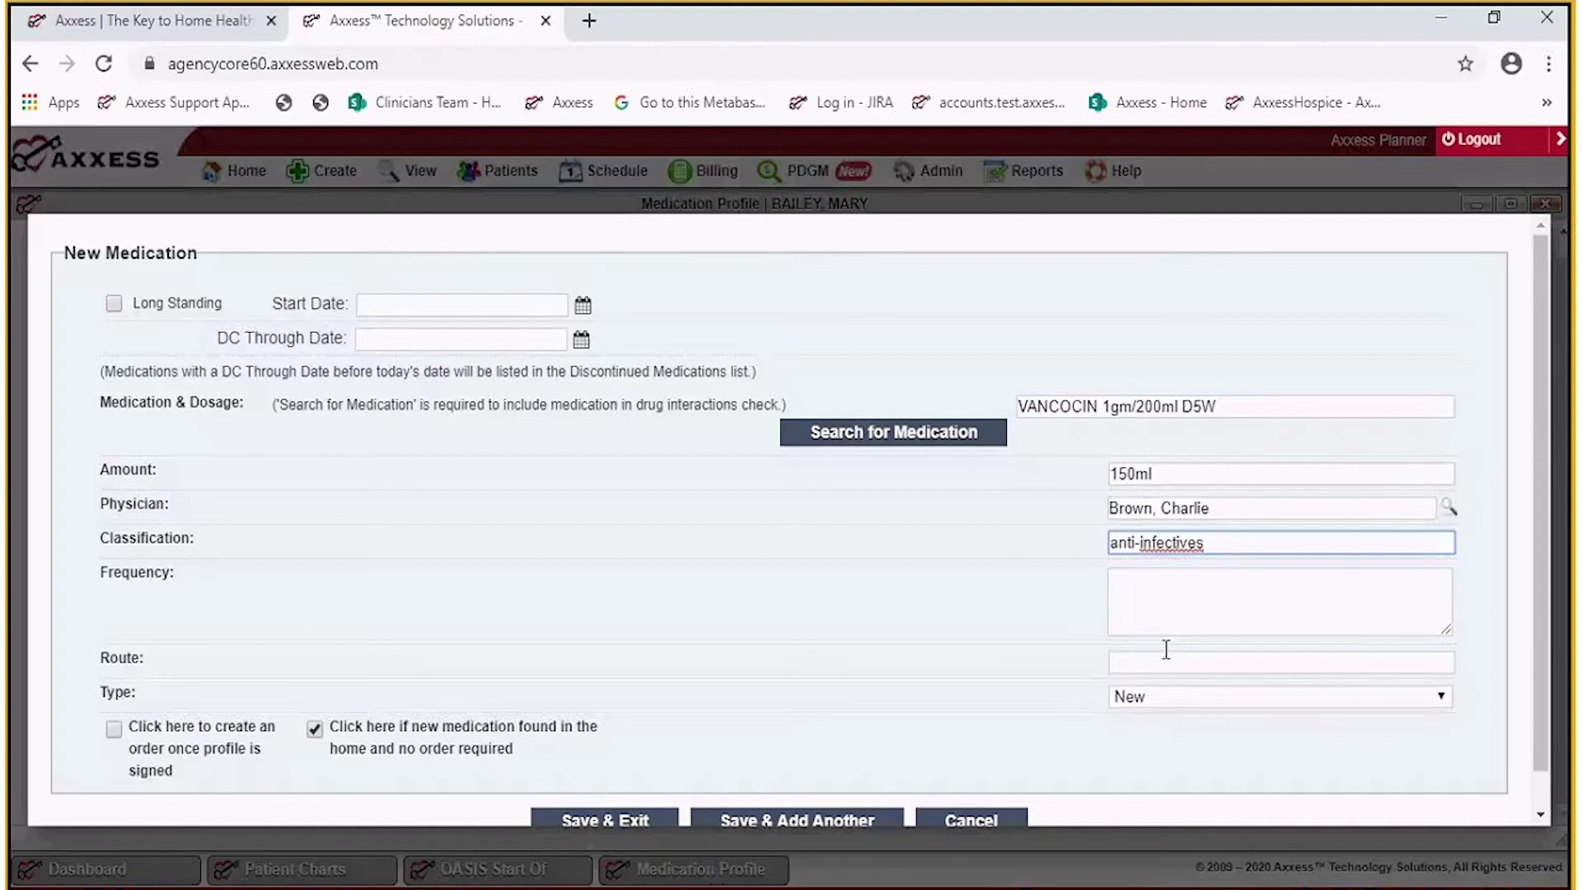
left_click(1197, 597)
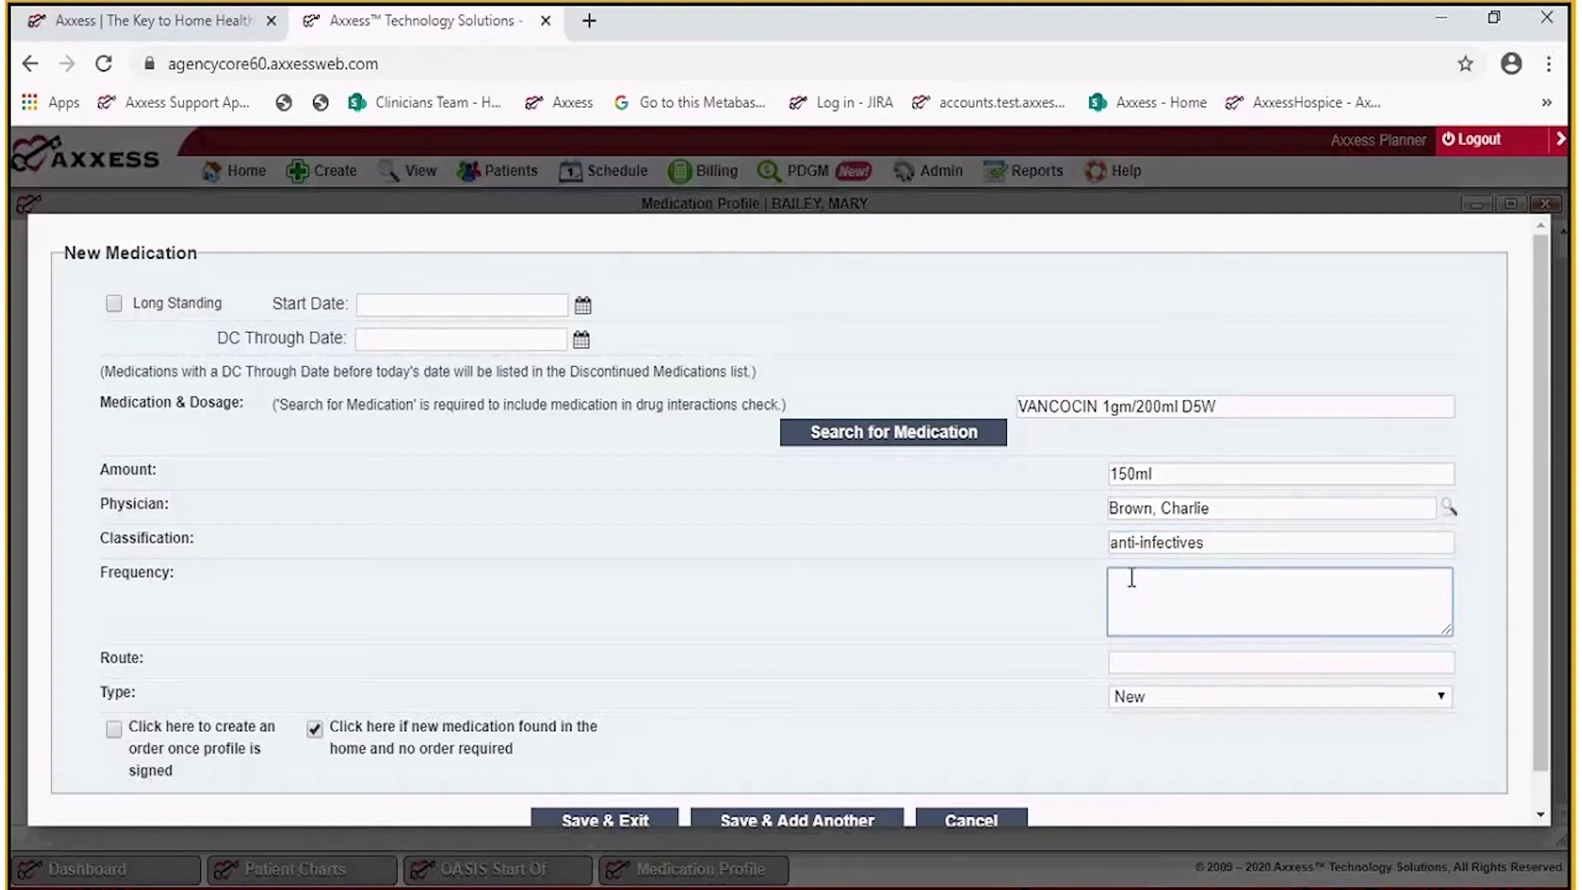
type("twice daily")
key("Tab")
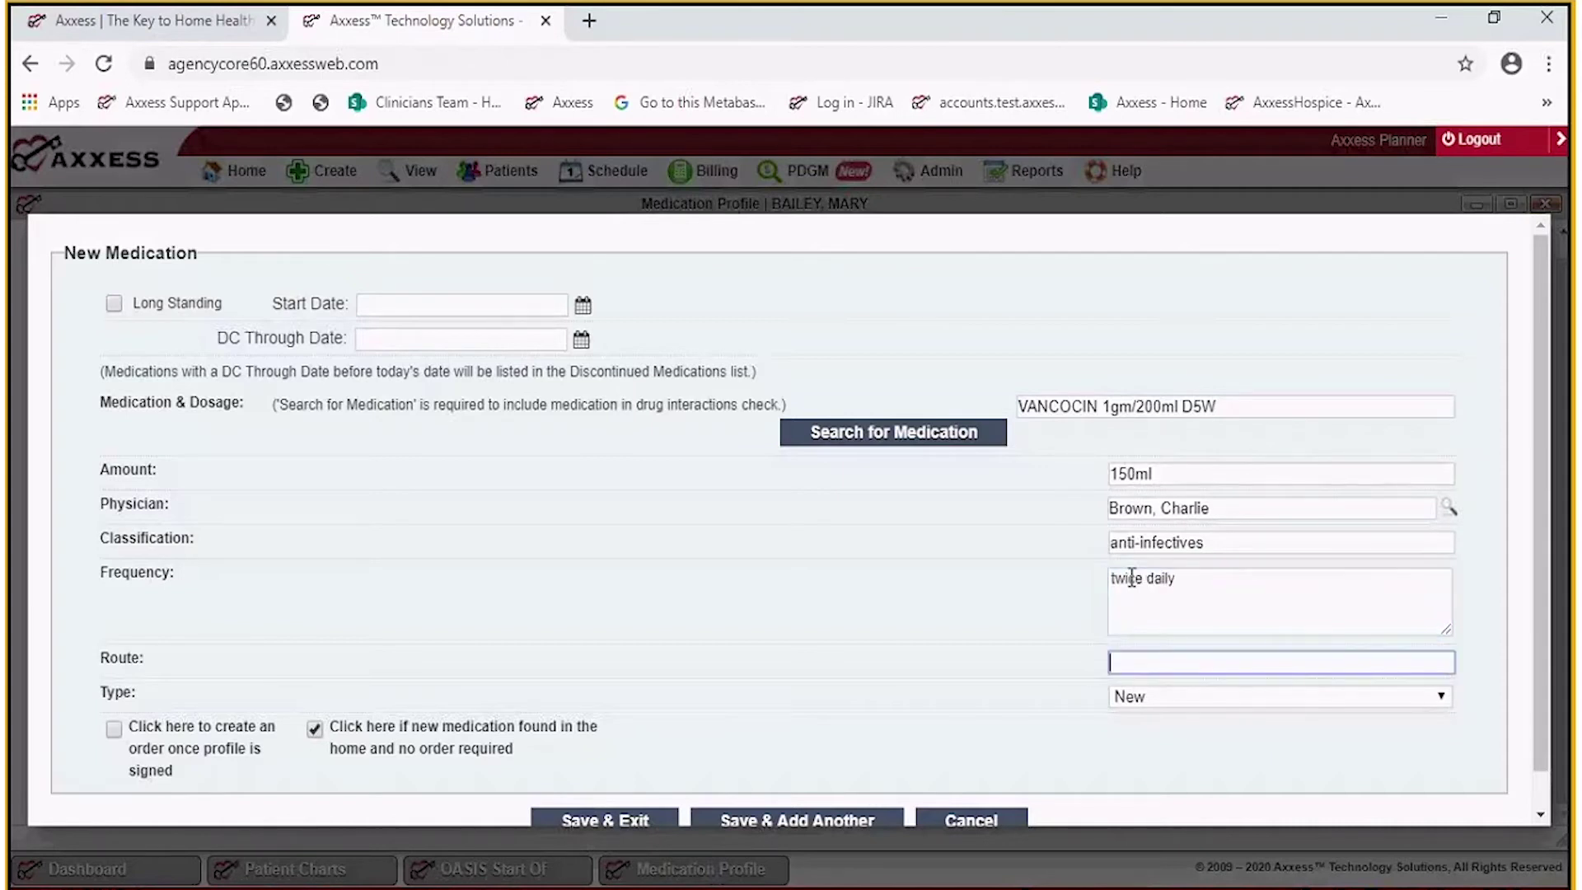
Set the new medication's route to By mouth (PO) and its type to New.
type("po")
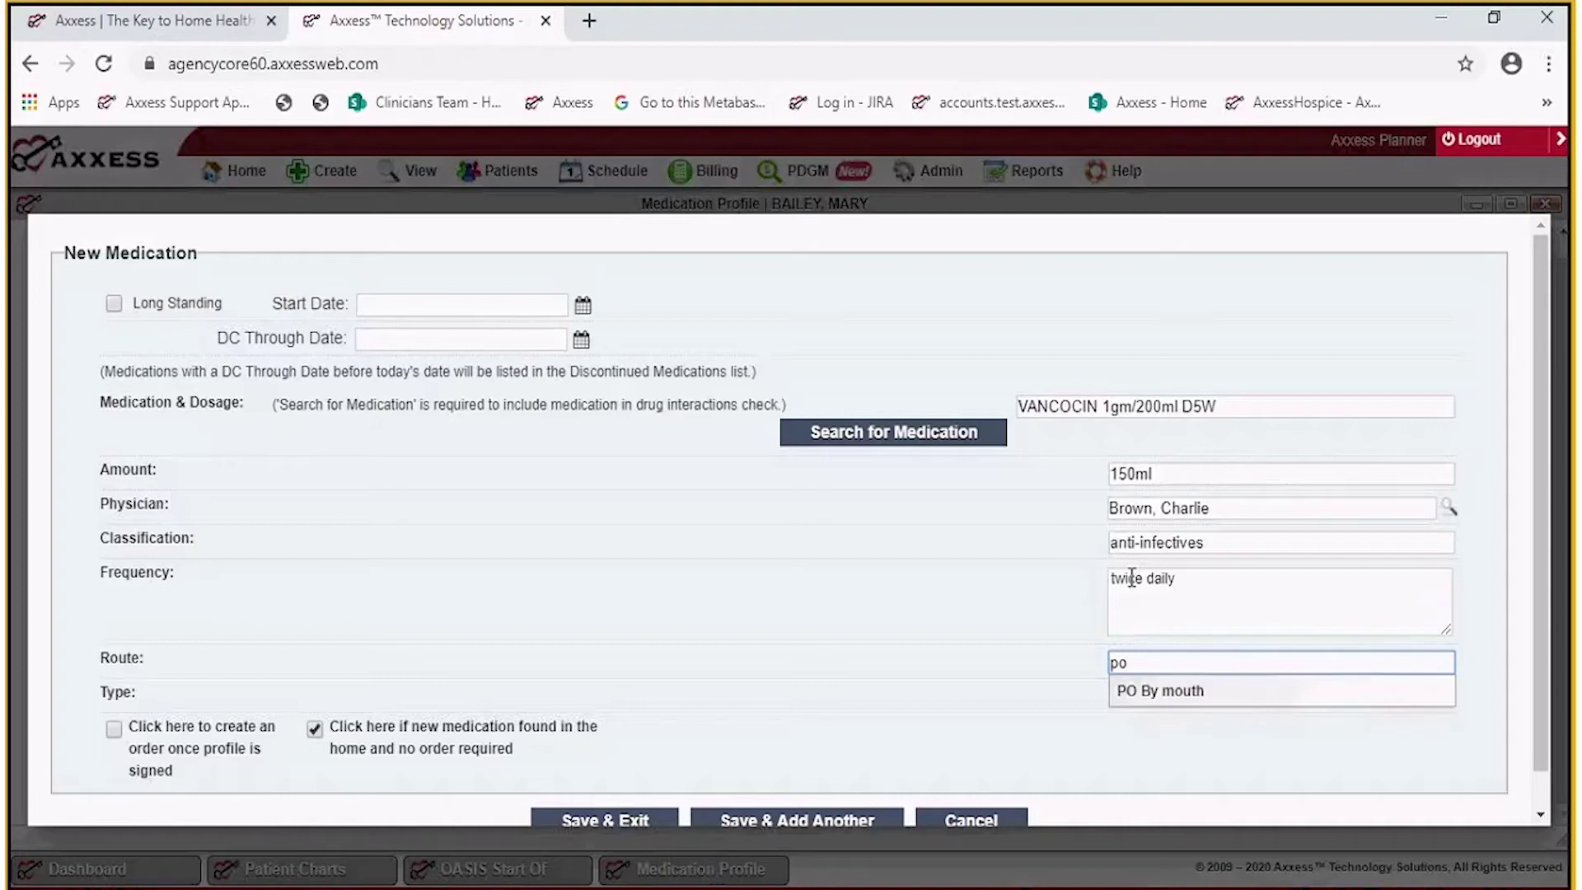
left_click(1186, 696)
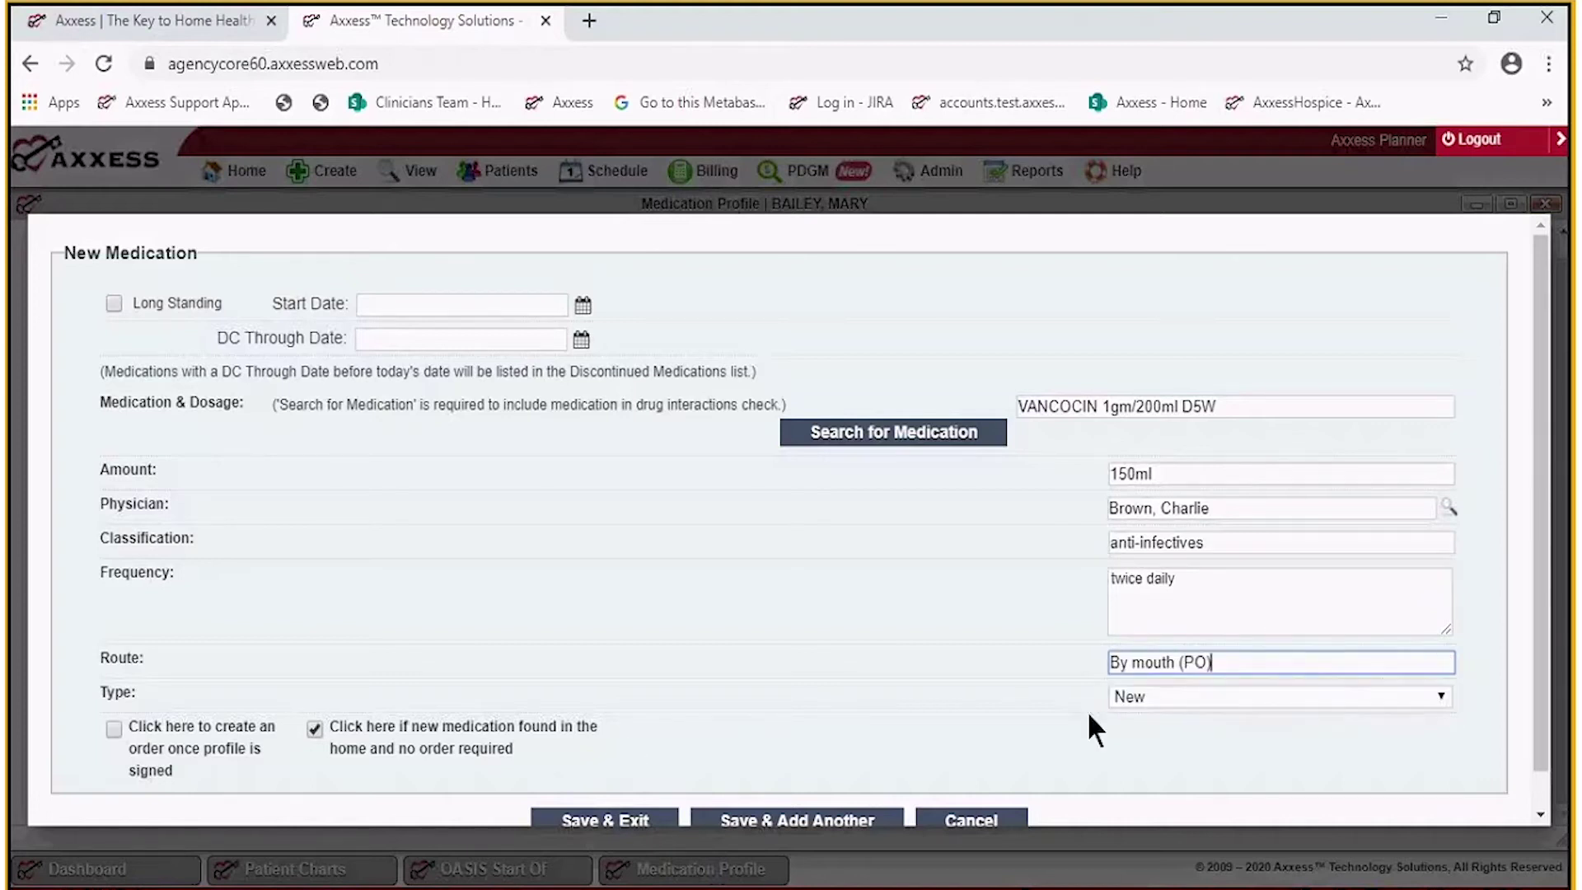
left_click(1167, 698)
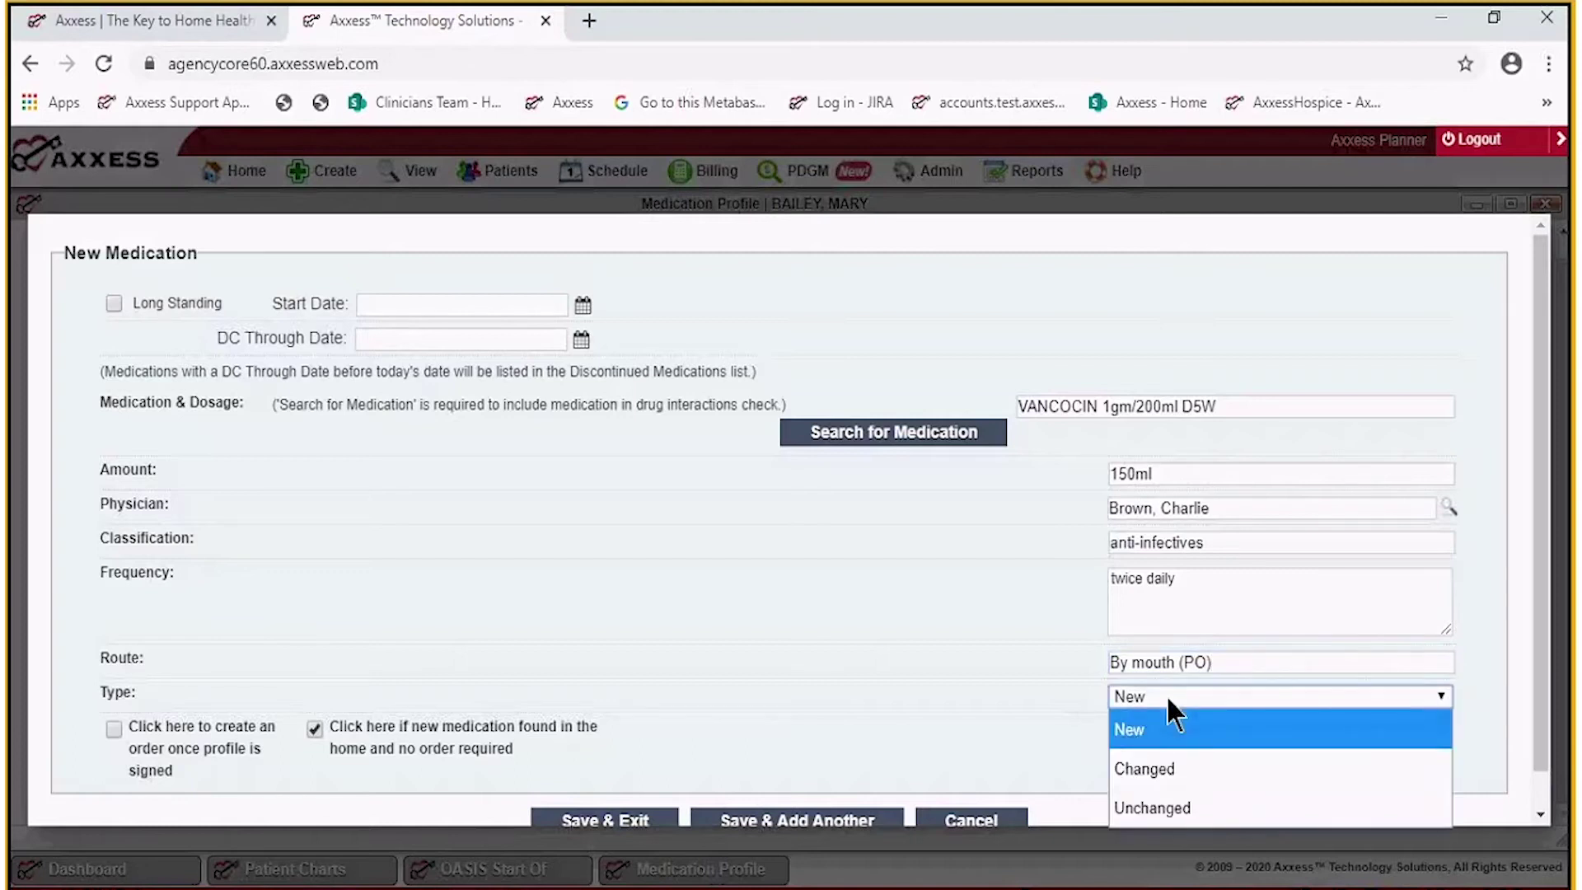
left_click(1137, 730)
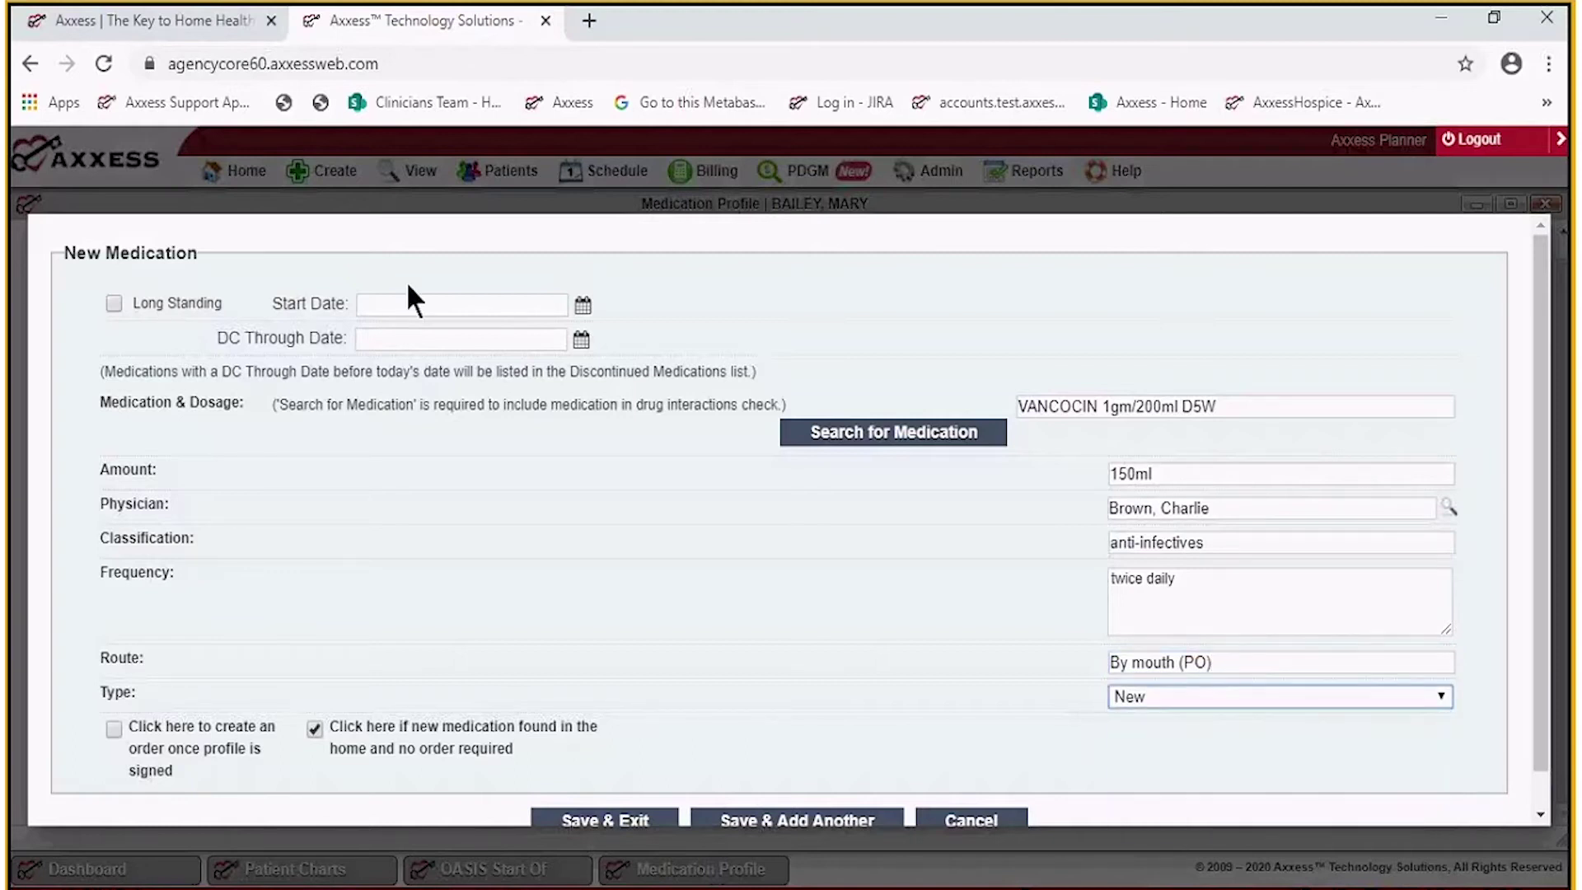
Set the medication's start date to 01/23/2020 and its DC through date to 01/30/2020.
left_click(583, 306)
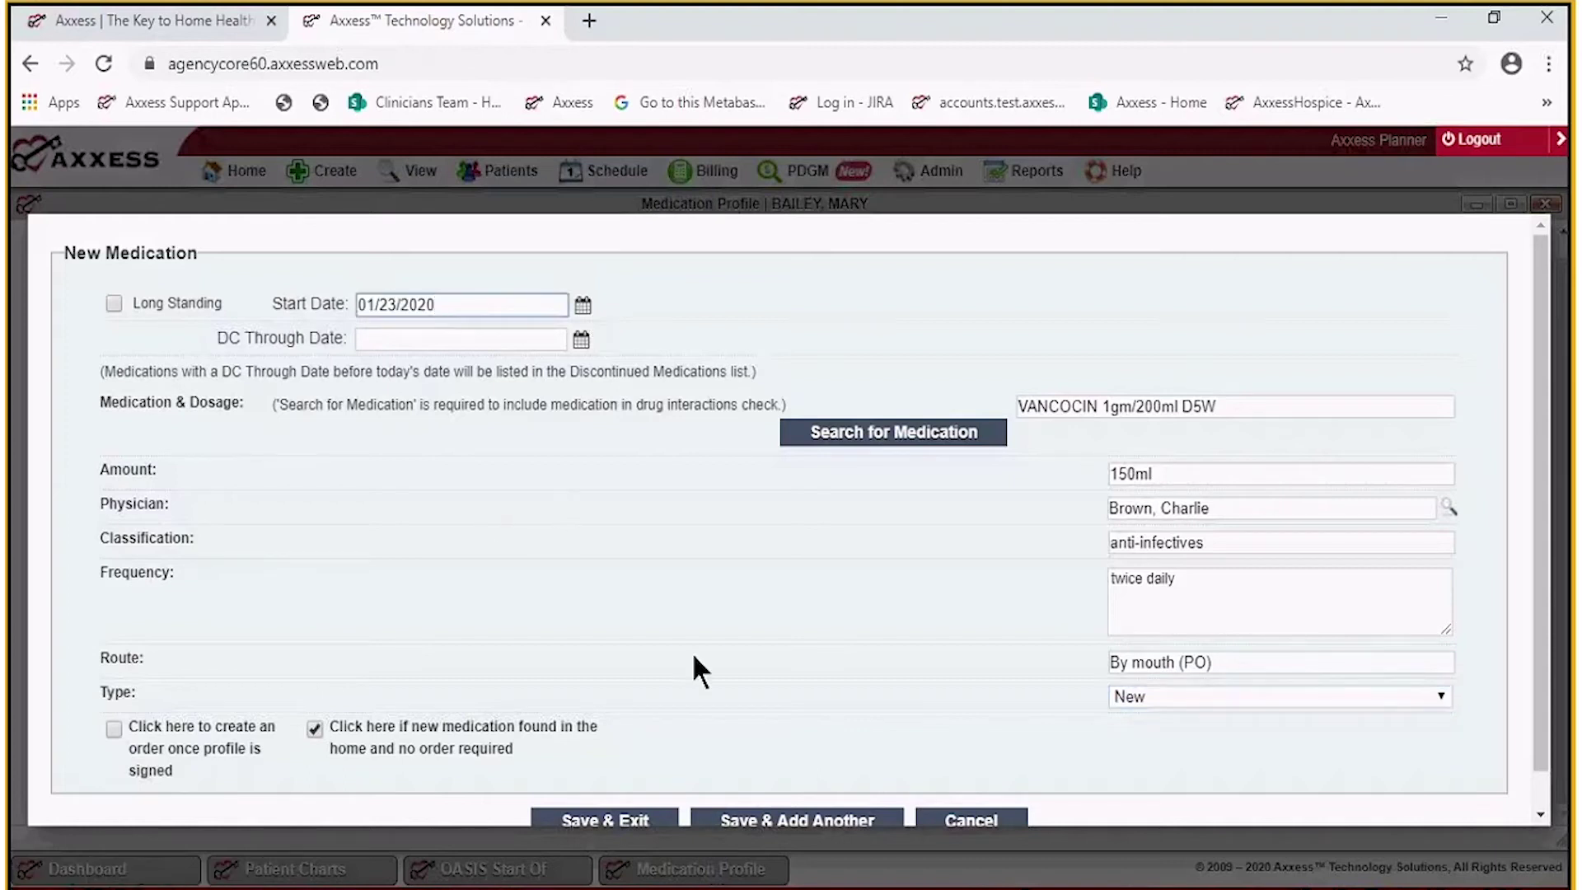
left_click(581, 338)
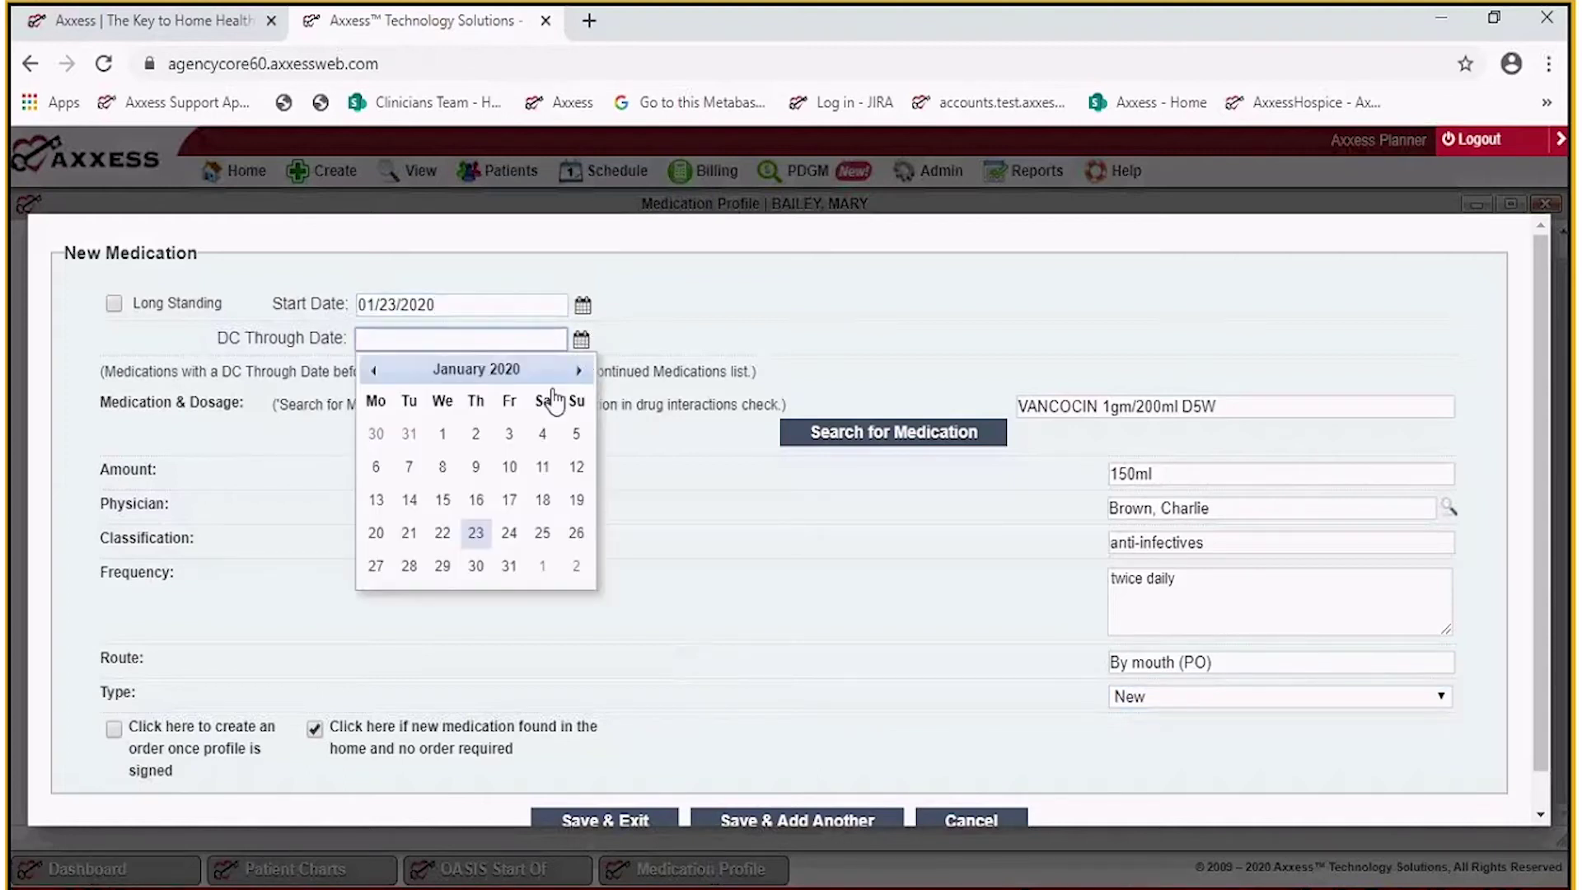
left_click(476, 566)
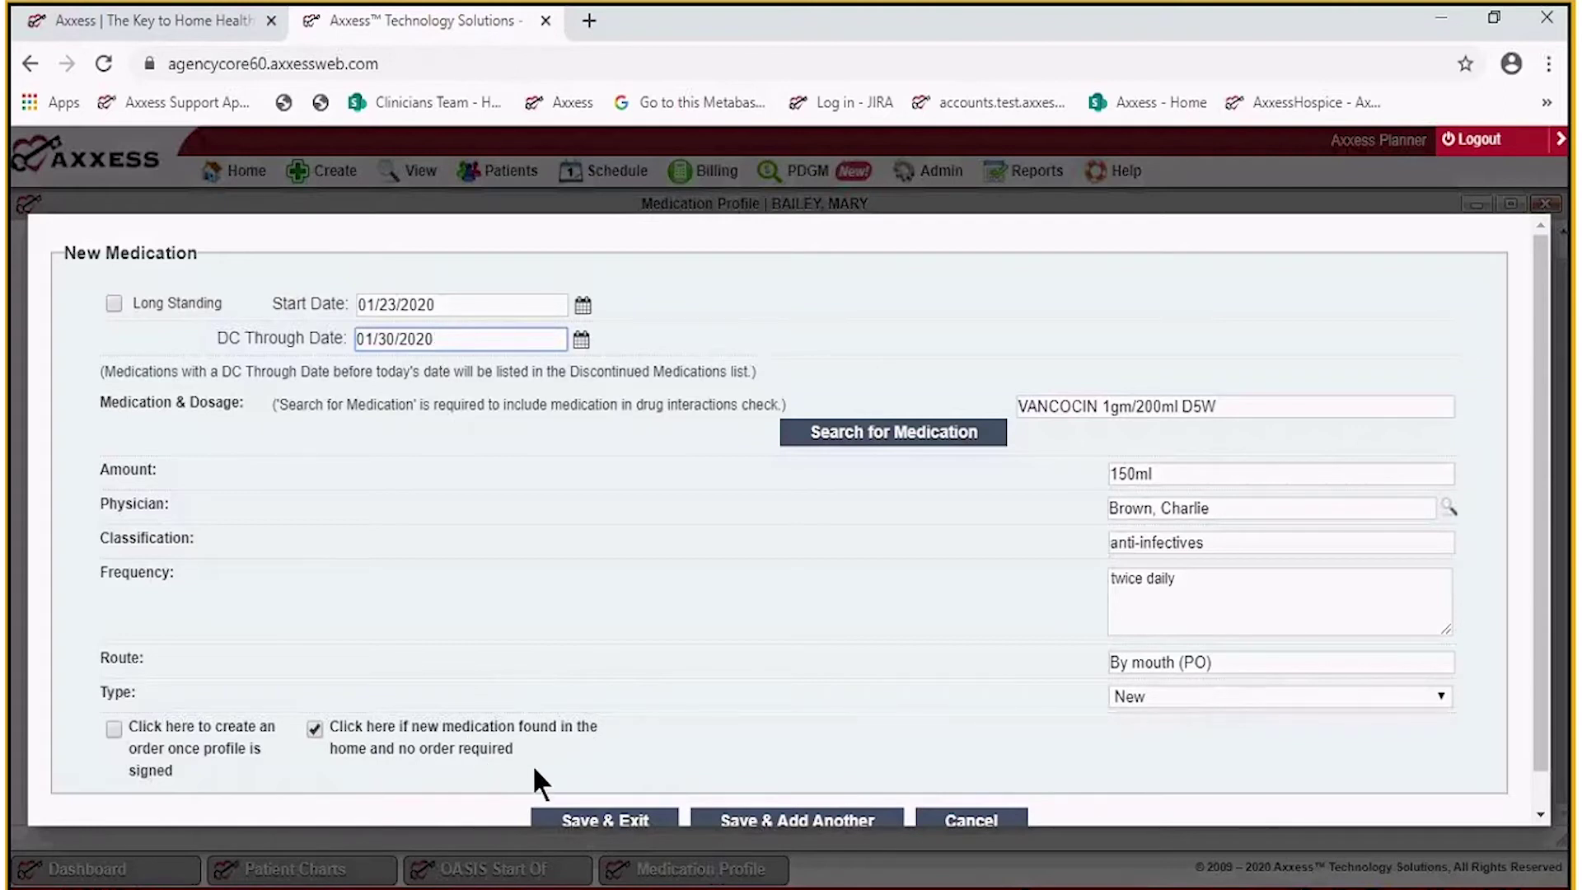
Choose to create an order once the profile is signed, and save the new medication without adding another.
left_click(242, 748)
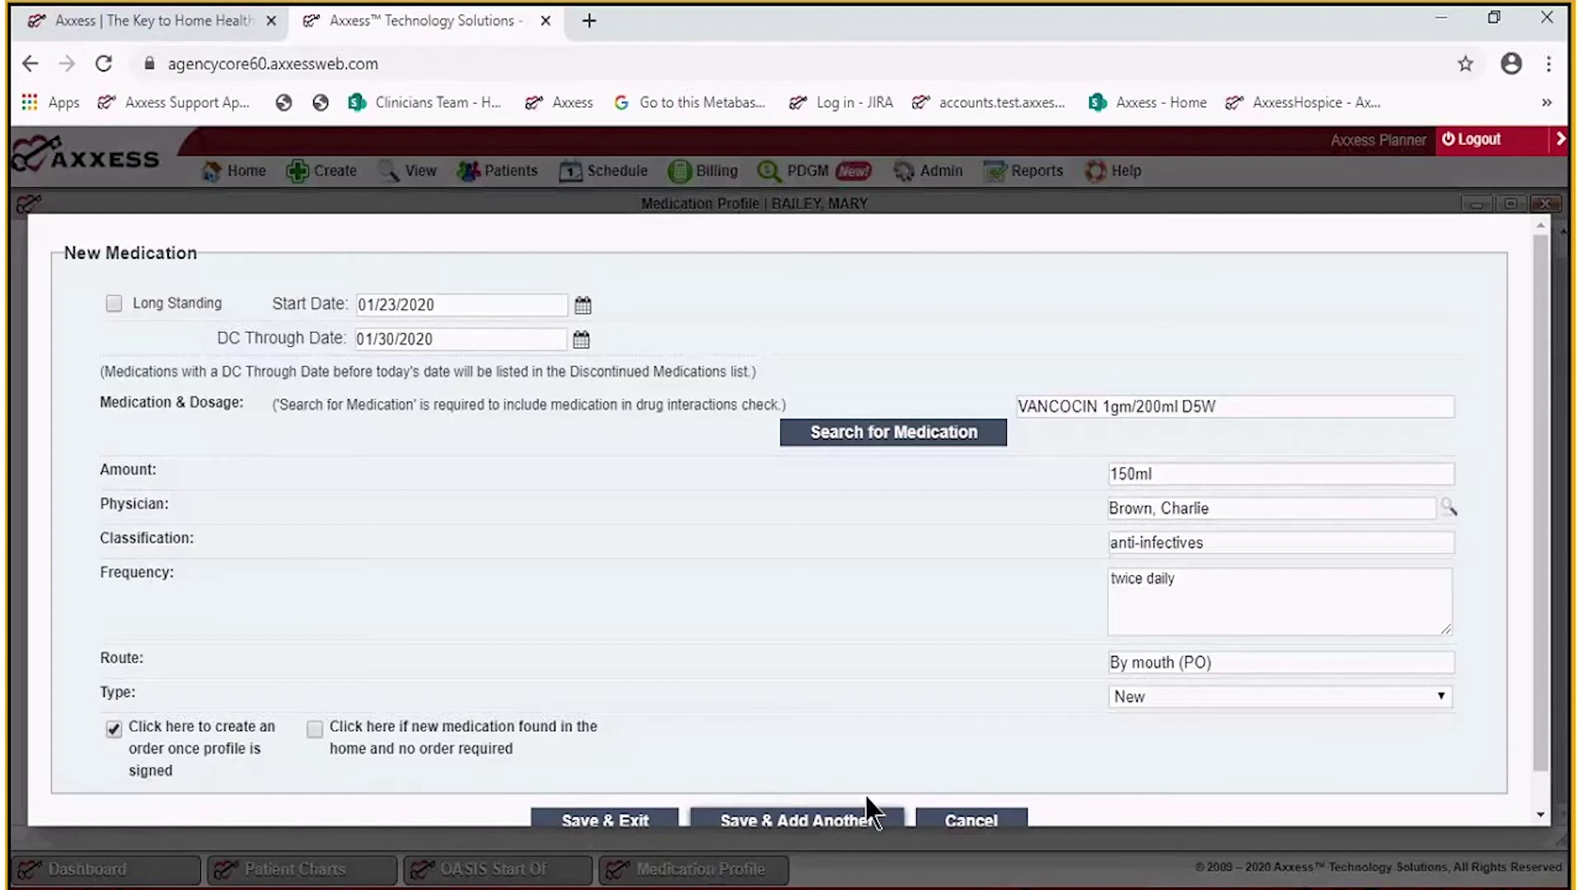
scroll(635, 618, "down", 1)
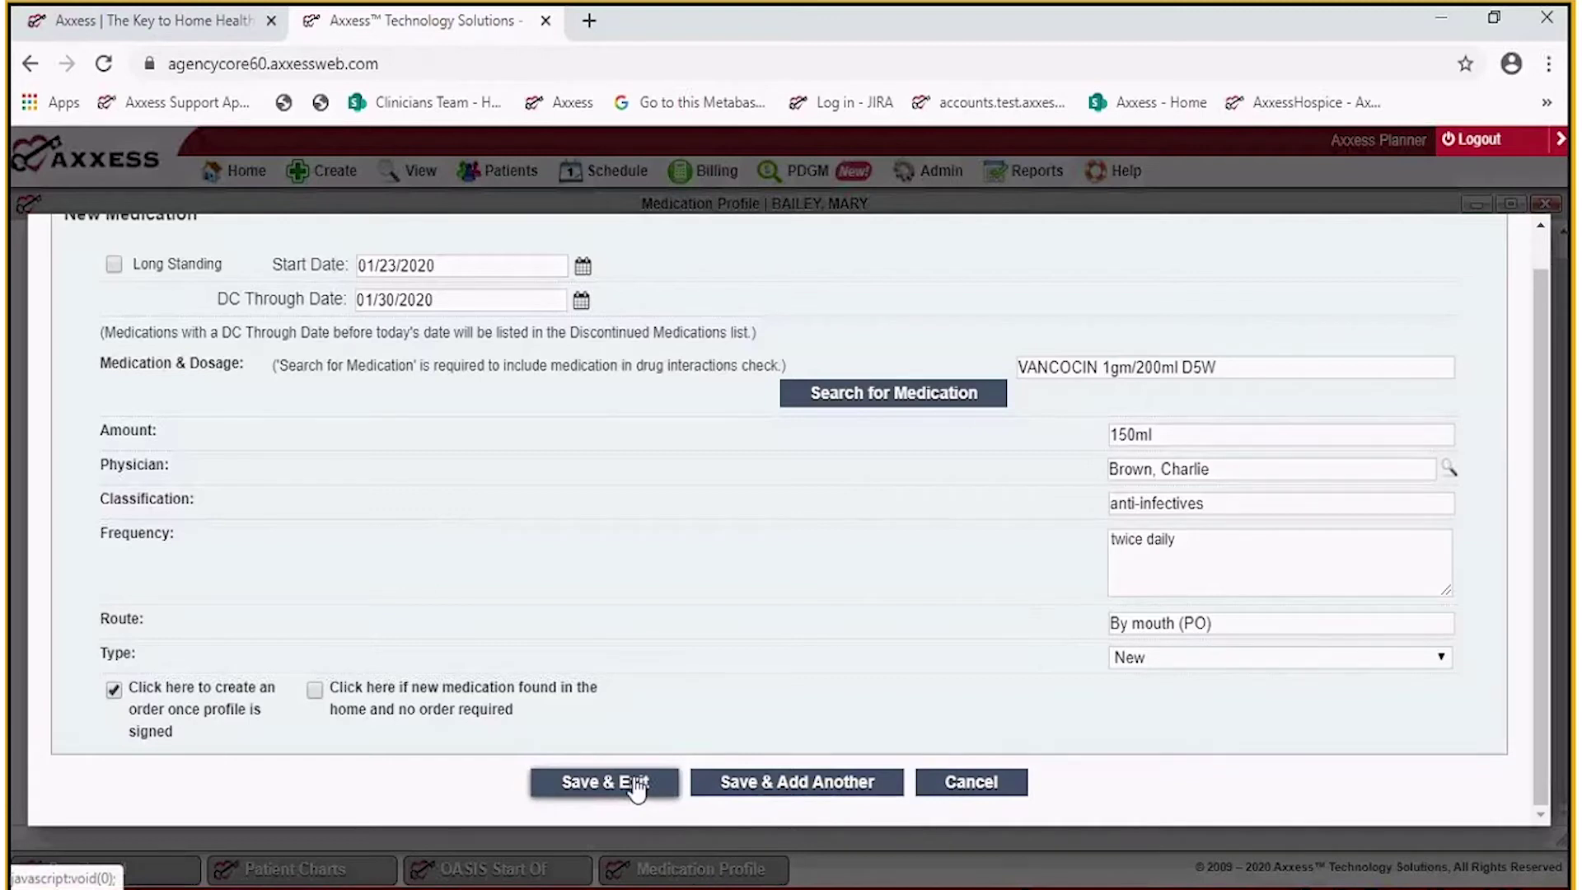
left_click(636, 787)
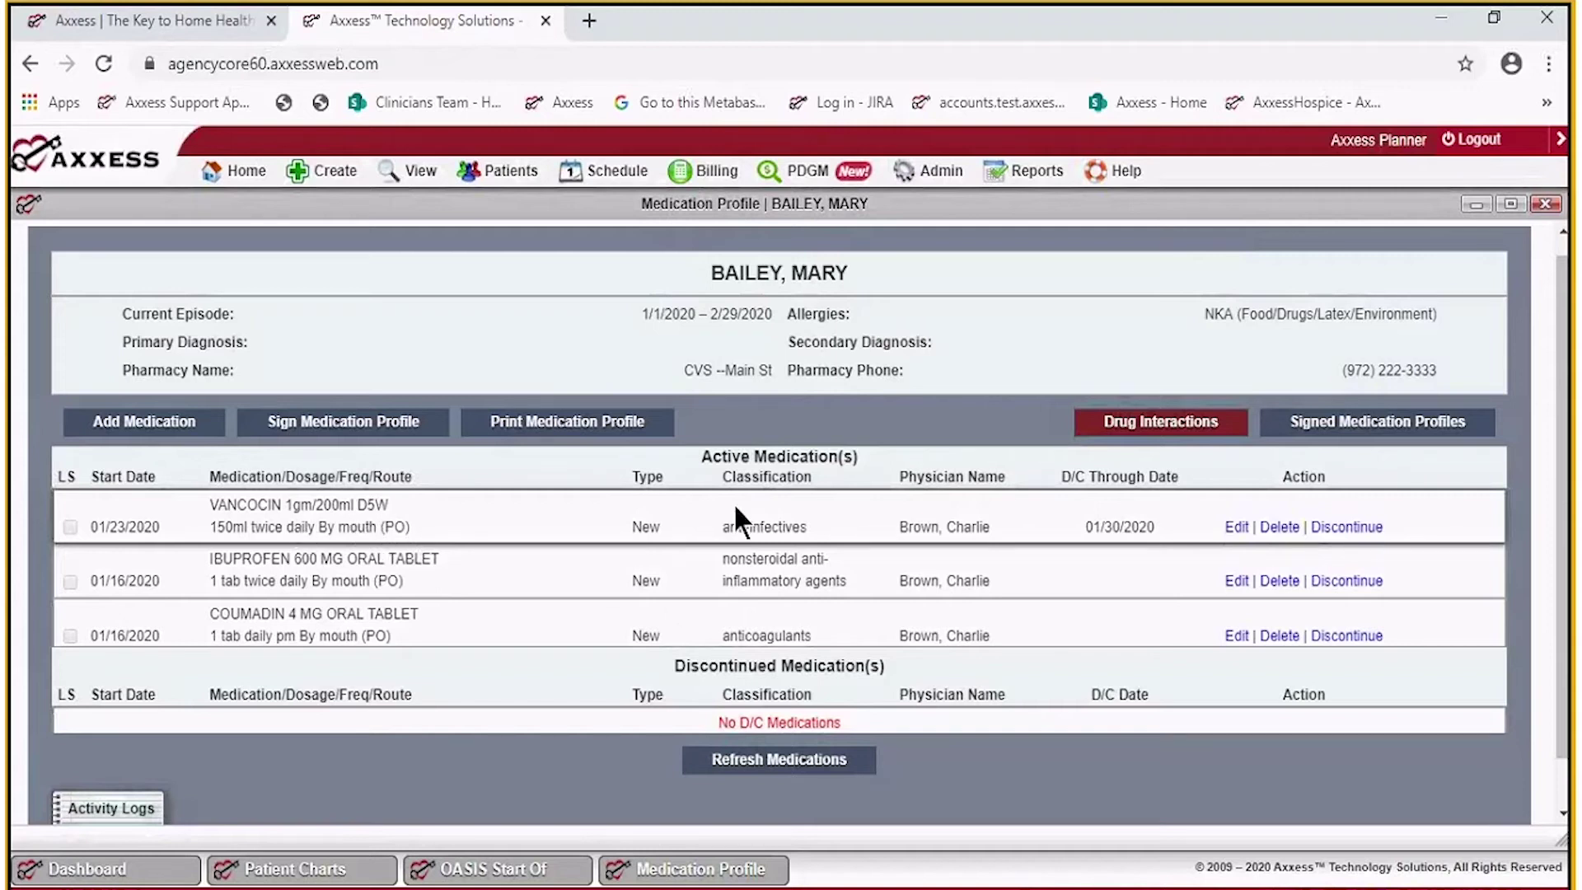
Run a drug interaction check on all active medications in the patient's profile.
left_click(1131, 444)
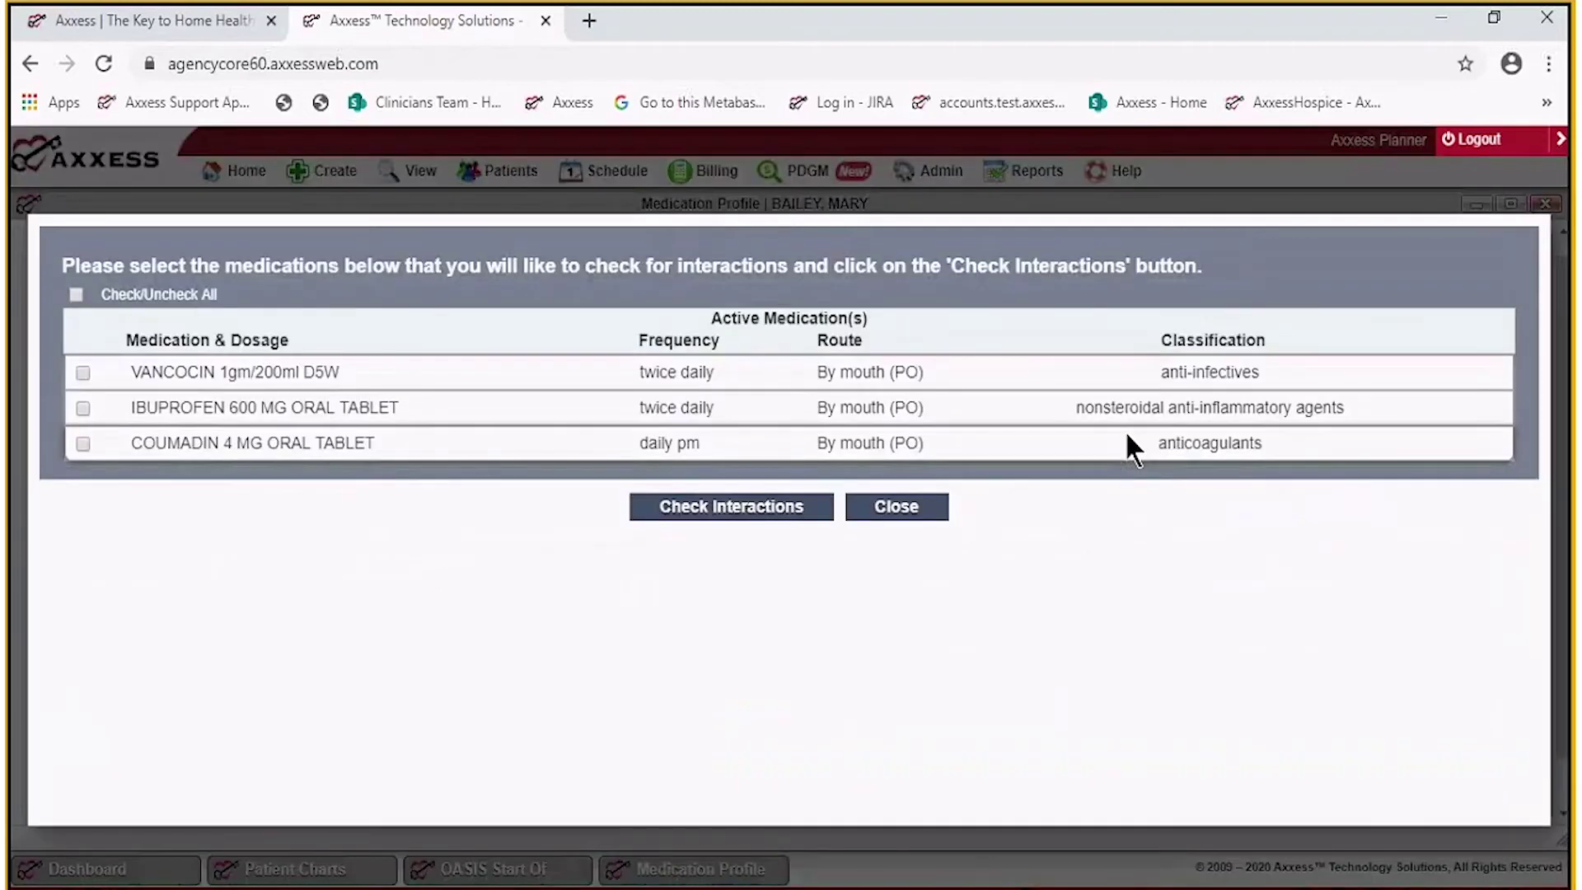
left_click(156, 373)
left_click(158, 410)
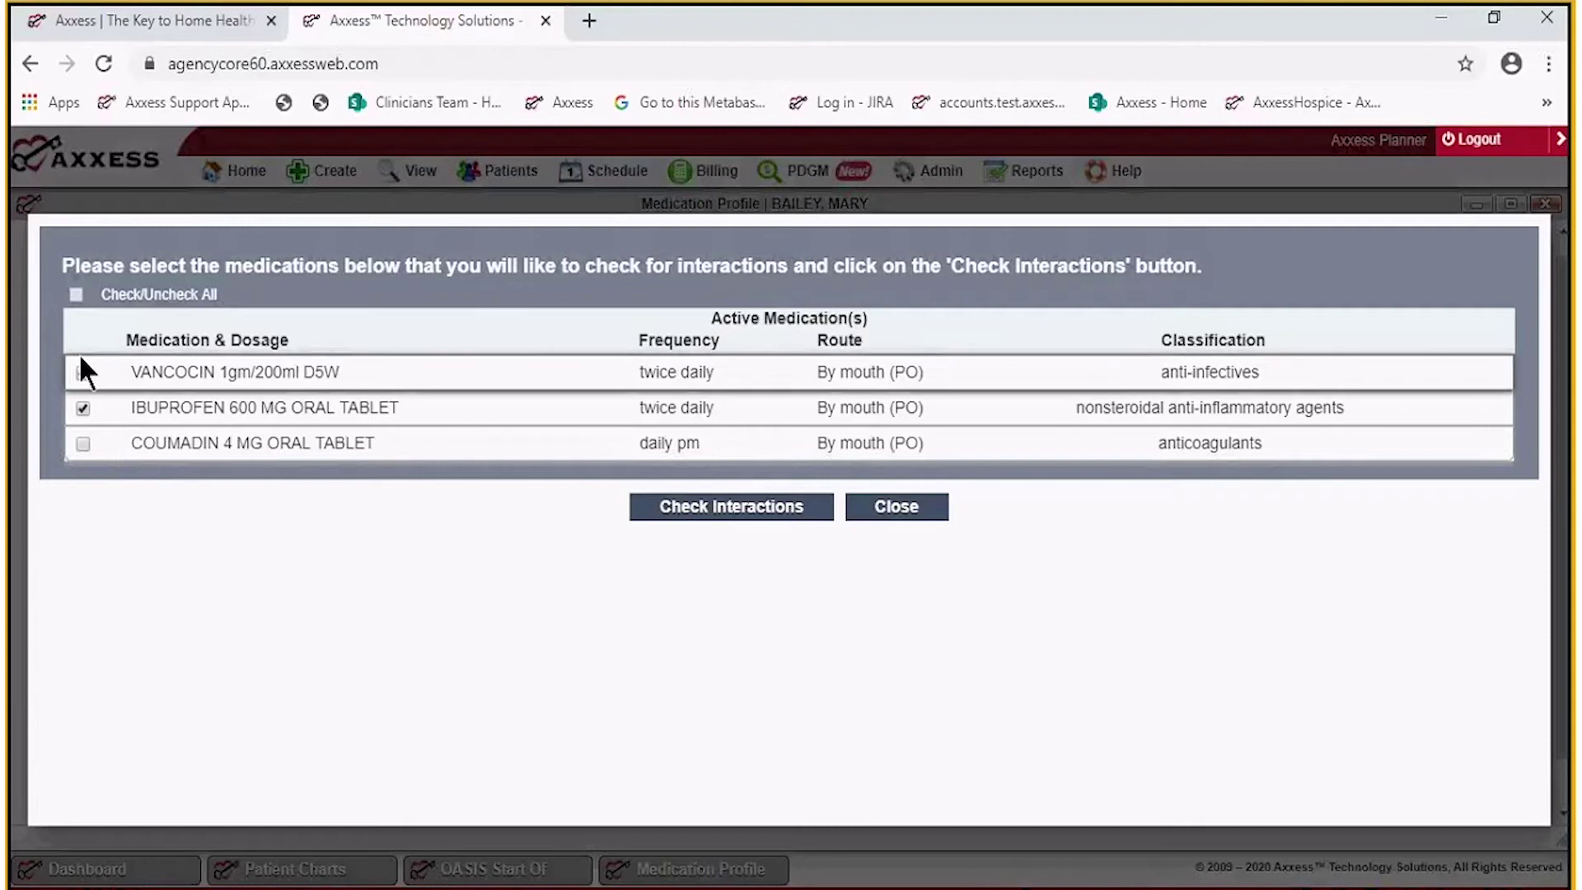
left_click(75, 295)
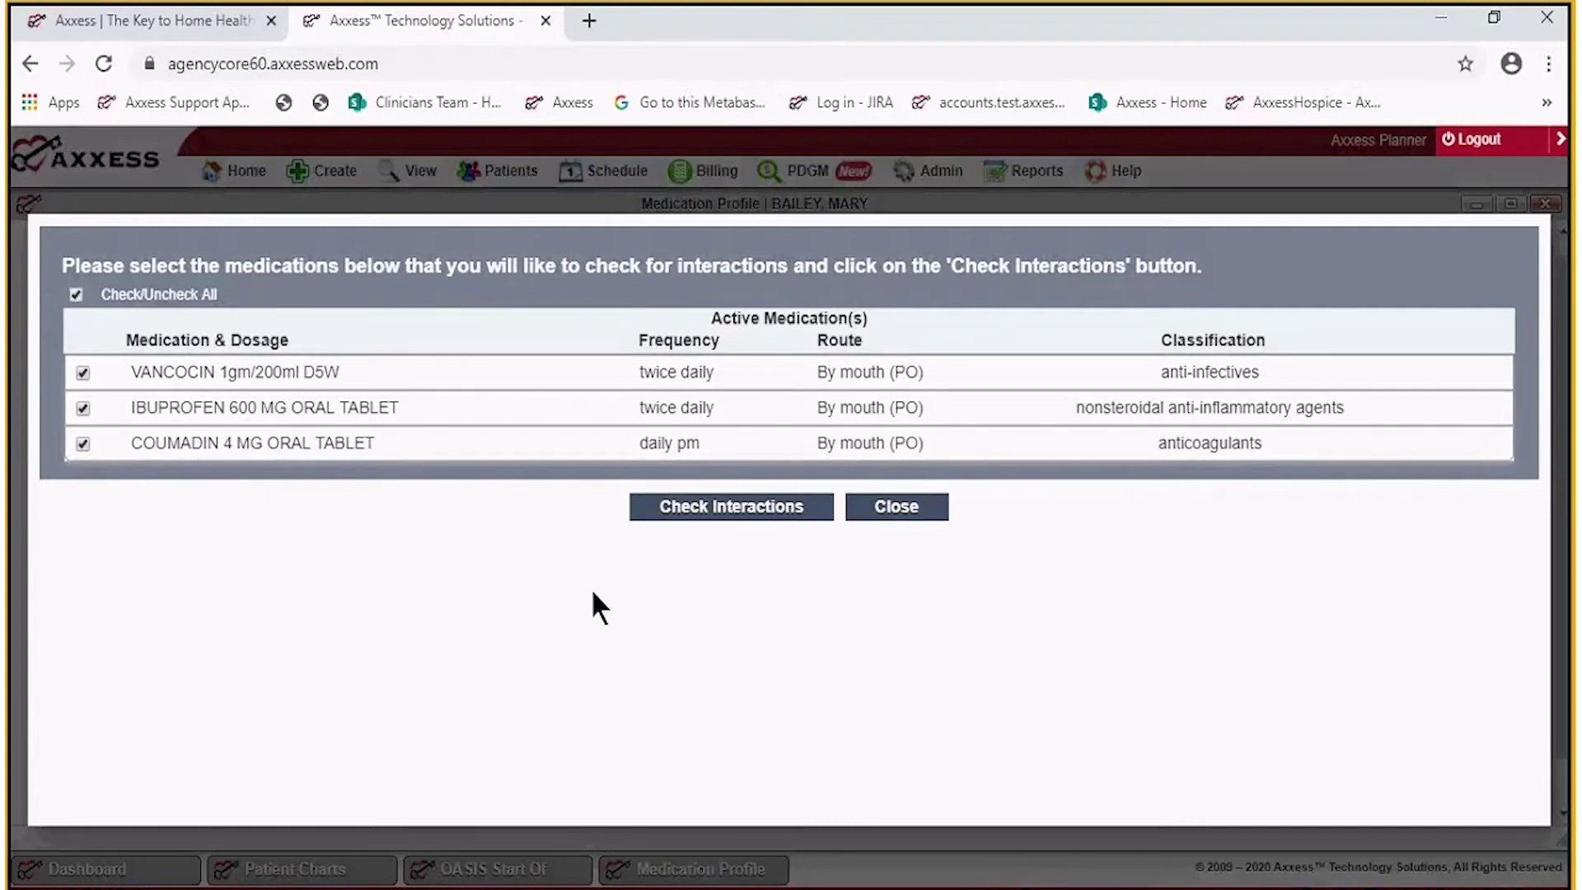
left_click(752, 515)
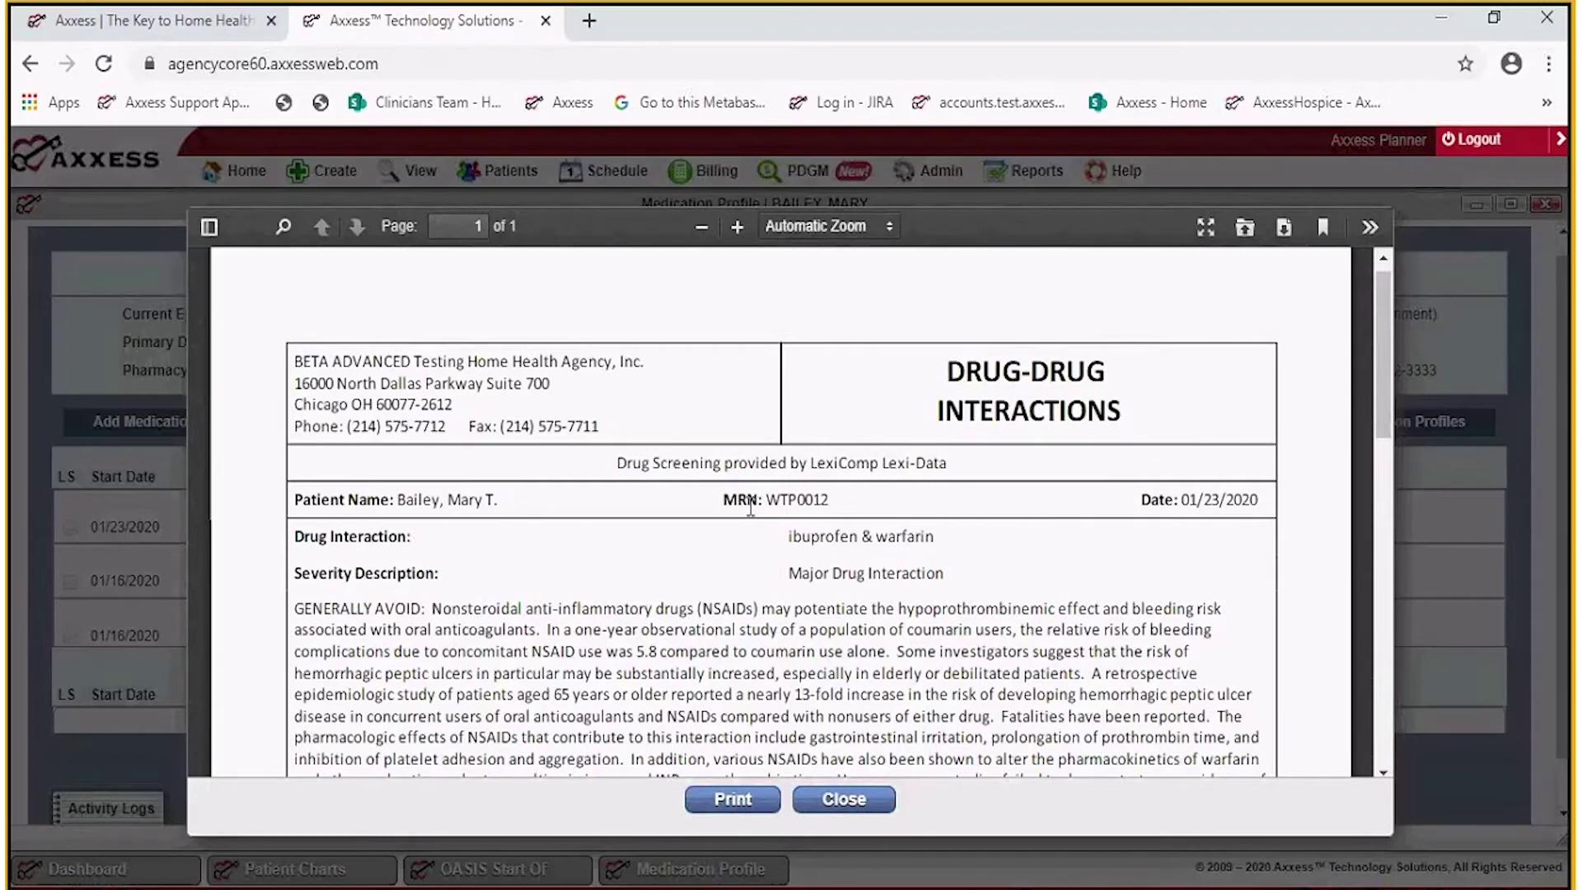
Examine the drug-drug interactions report for severity, management advice and consumer warnings, and close it.
scroll(751, 506, "down", 3)
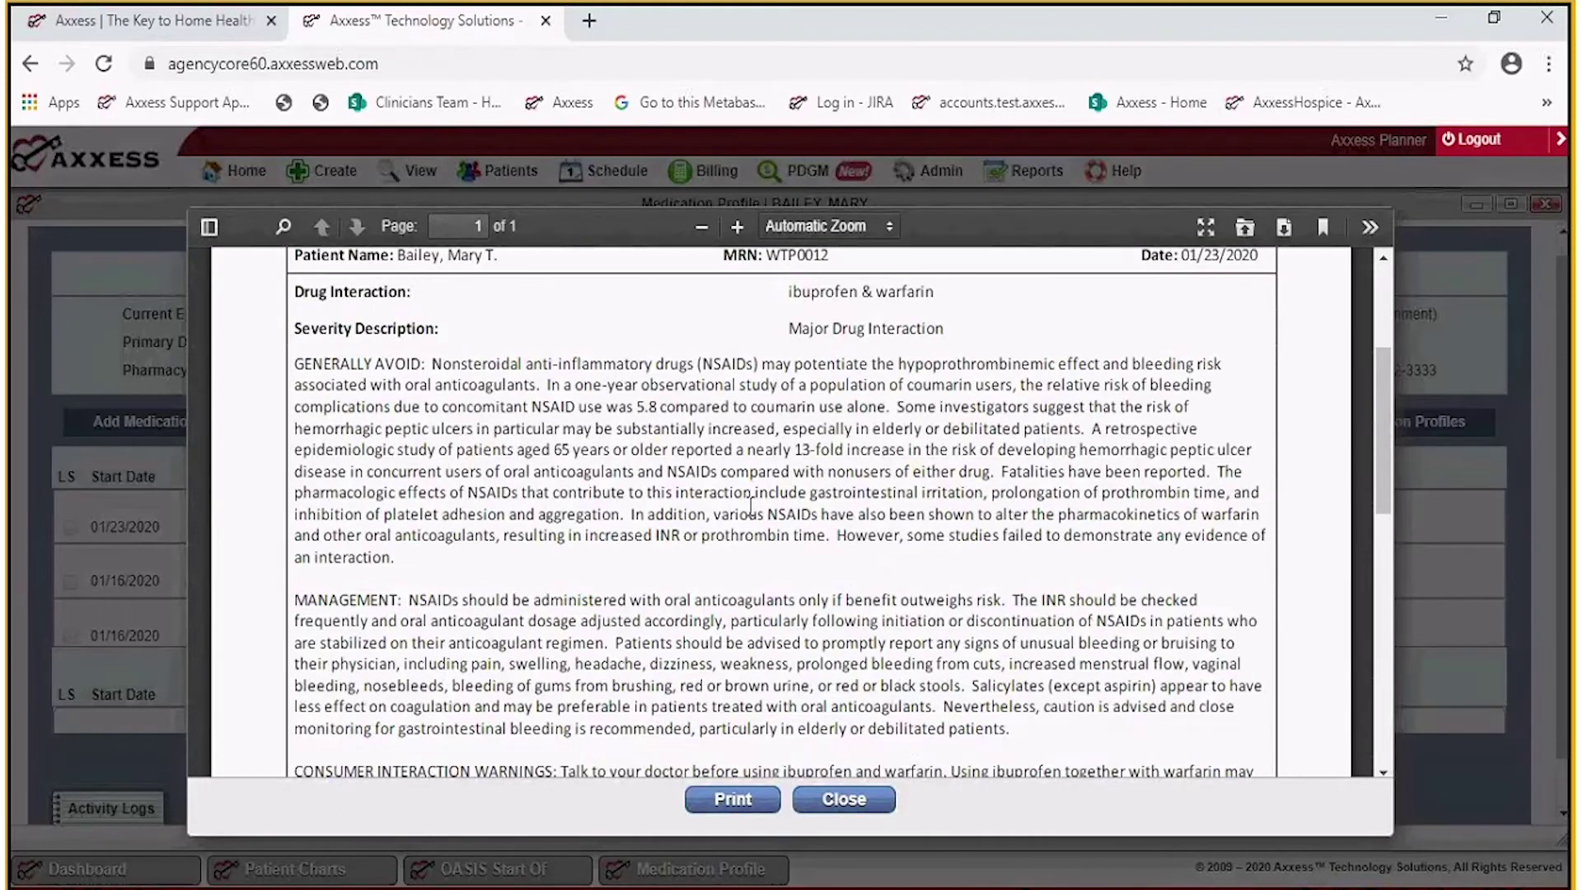
scroll(751, 506, "up", 3)
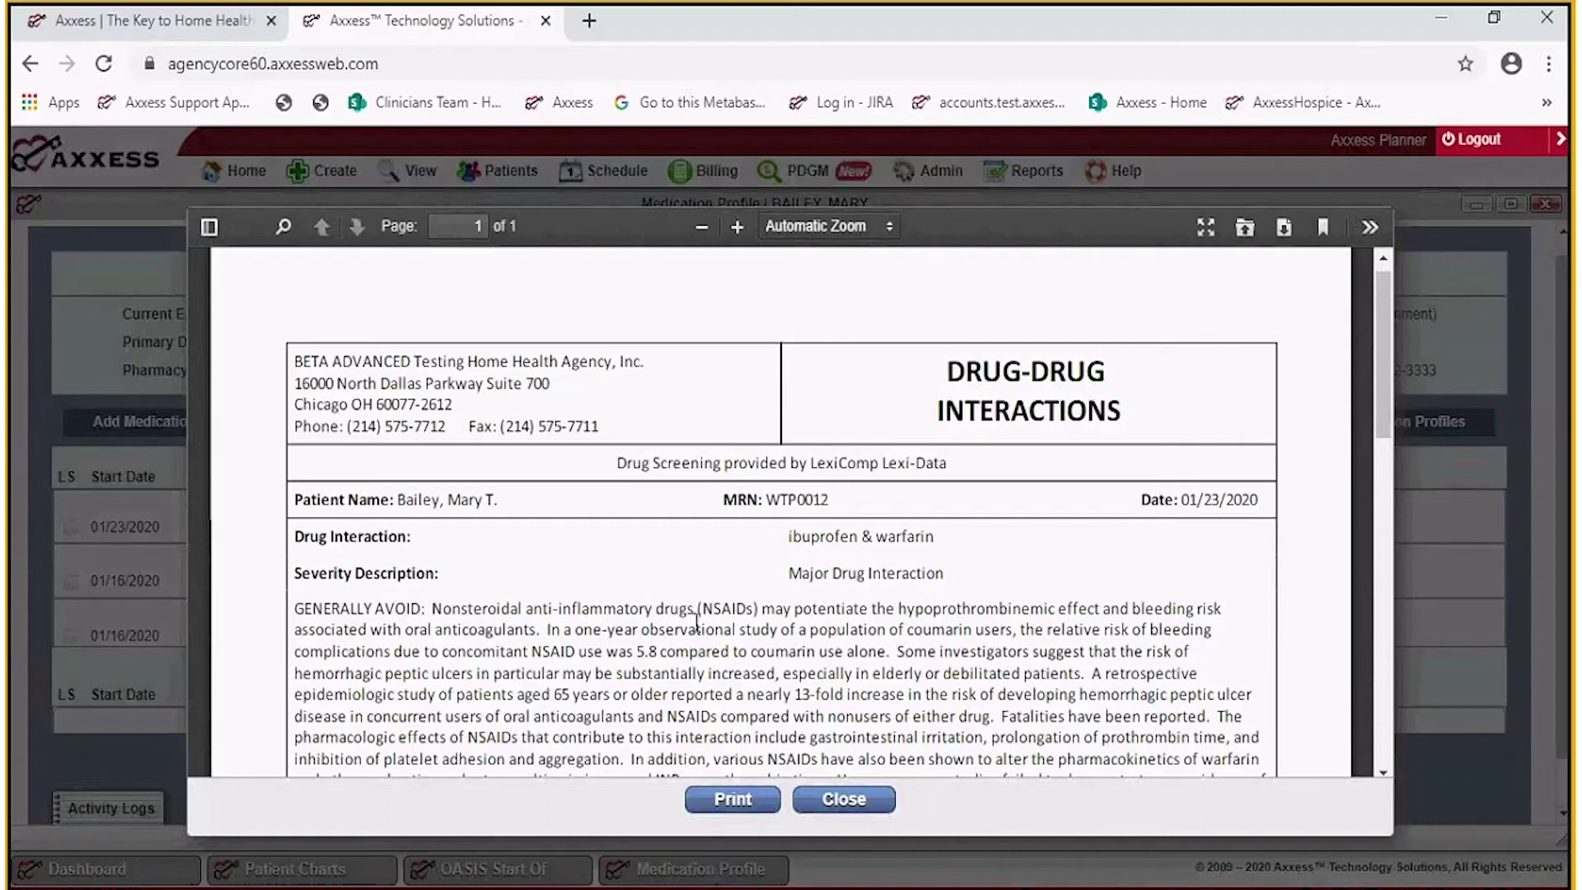
scroll(697, 624, "down", 3)
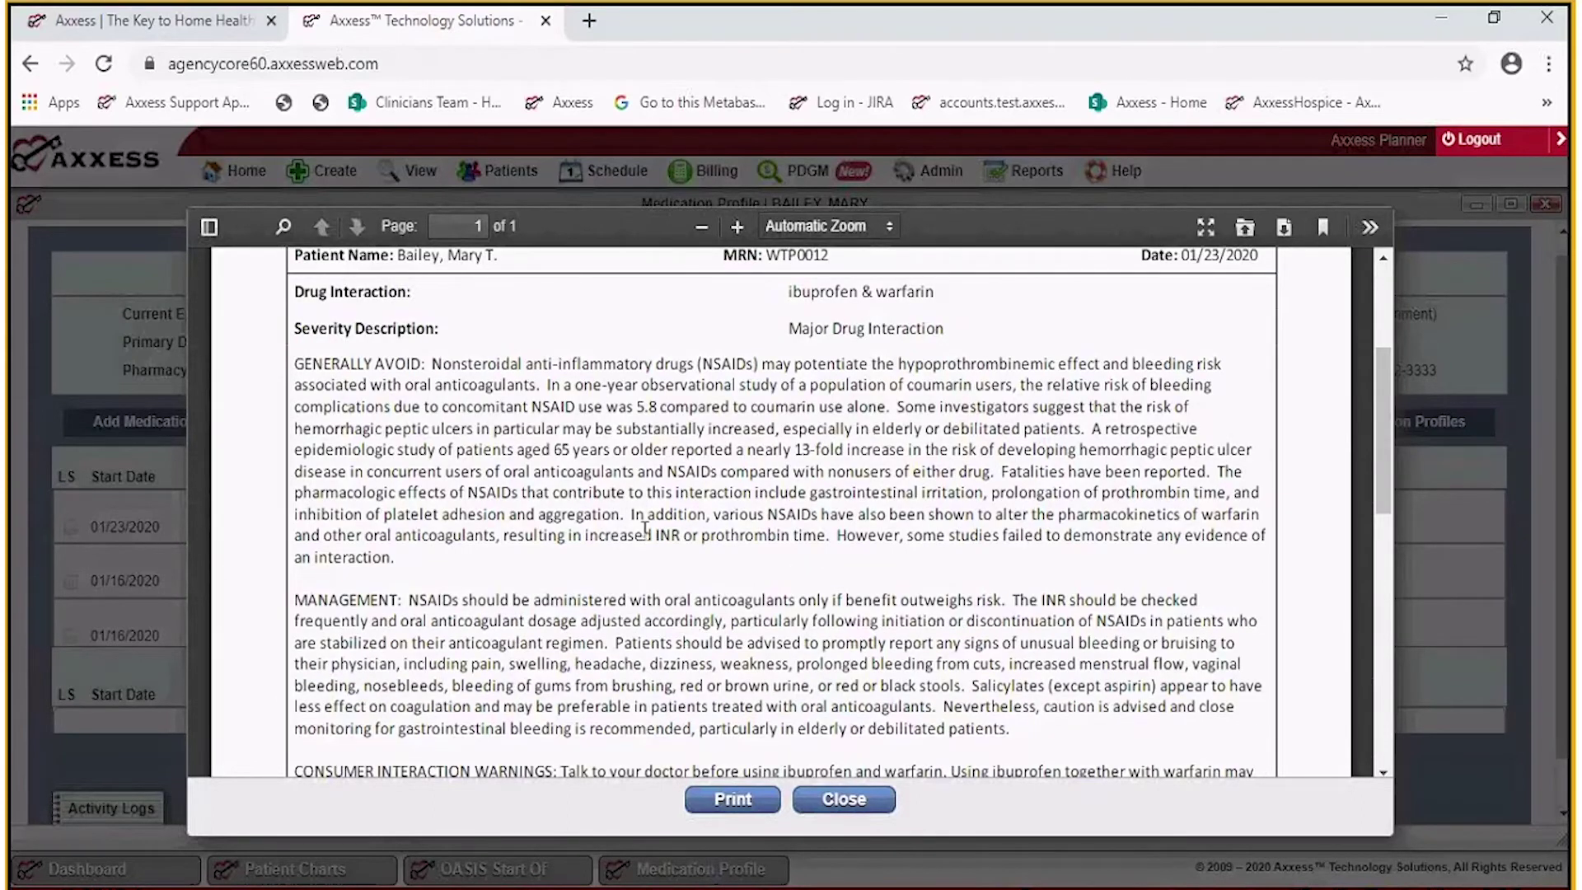
scroll(619, 590, "down", 1)
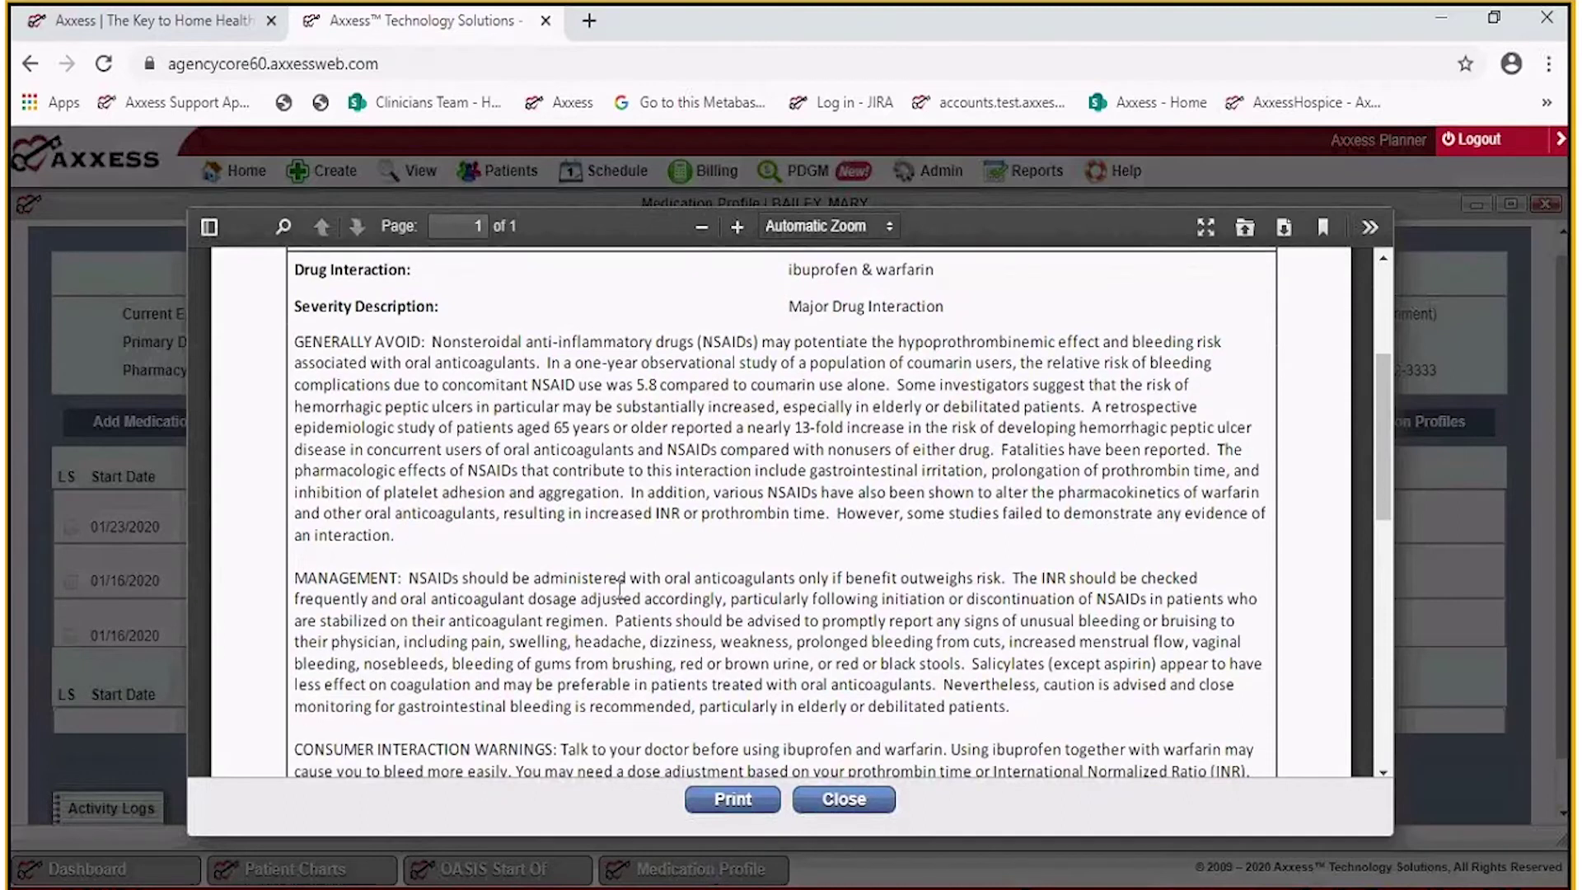
scroll(620, 589, "up", 1)
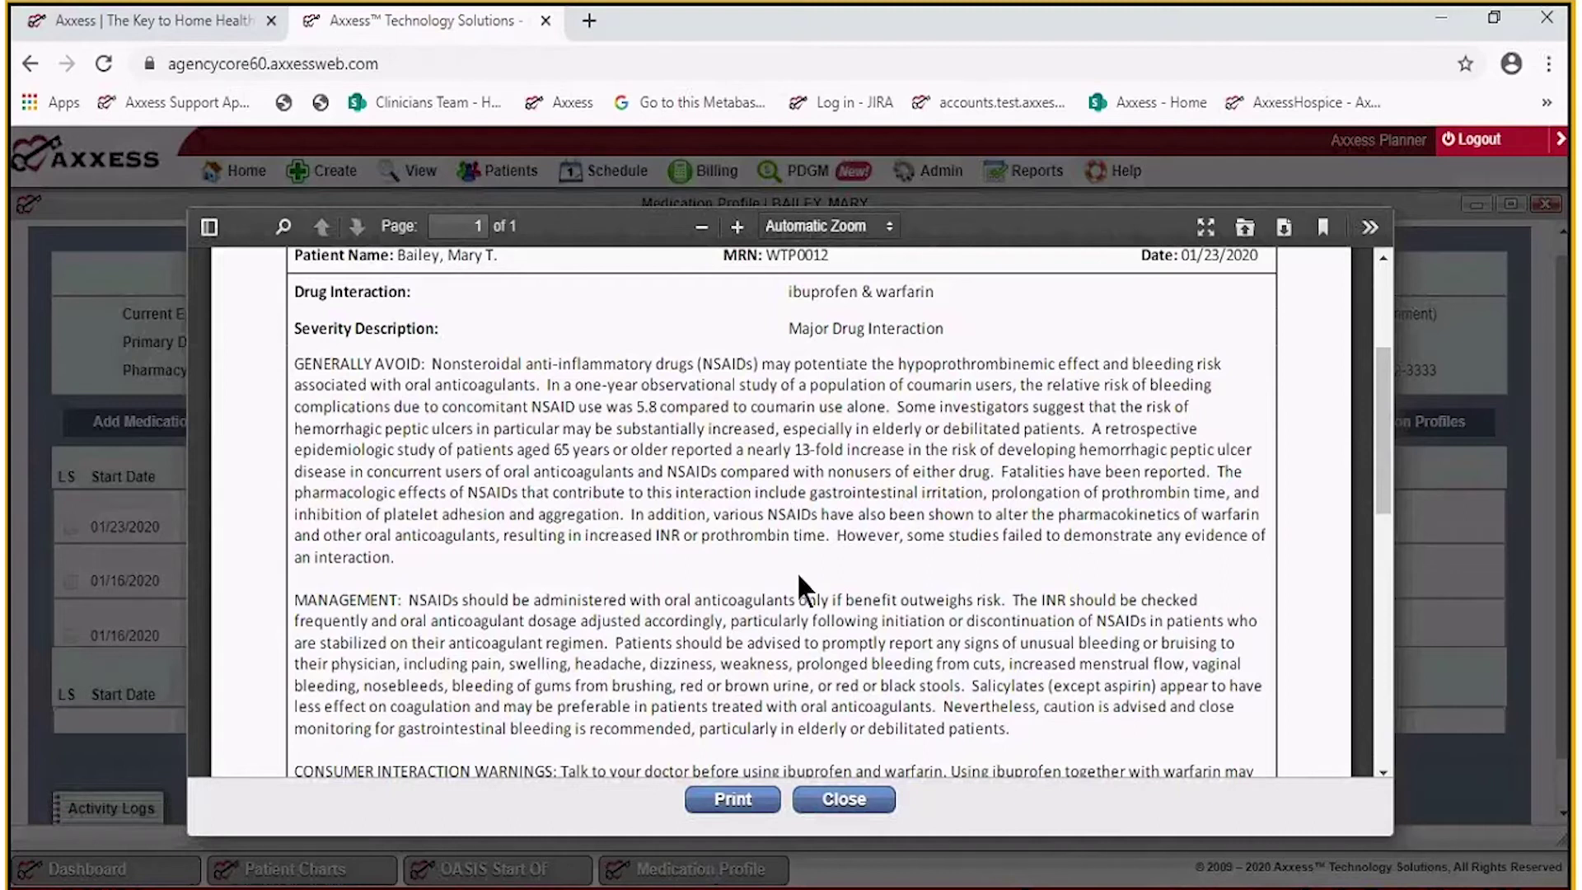
scroll(798, 579, "down", 3)
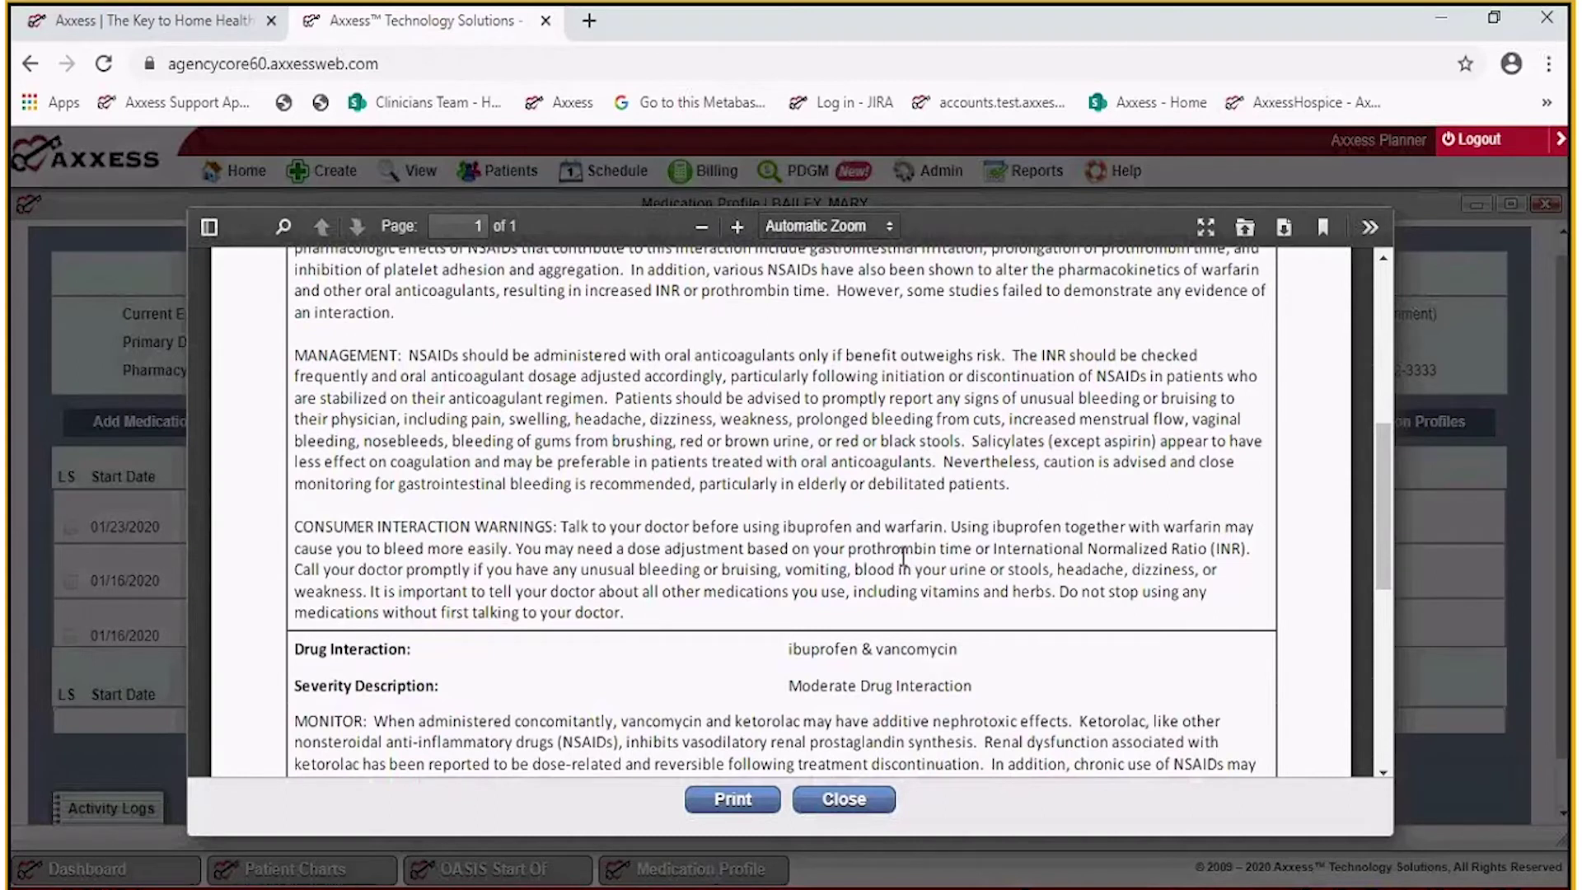
scroll(903, 557, "up", 6)
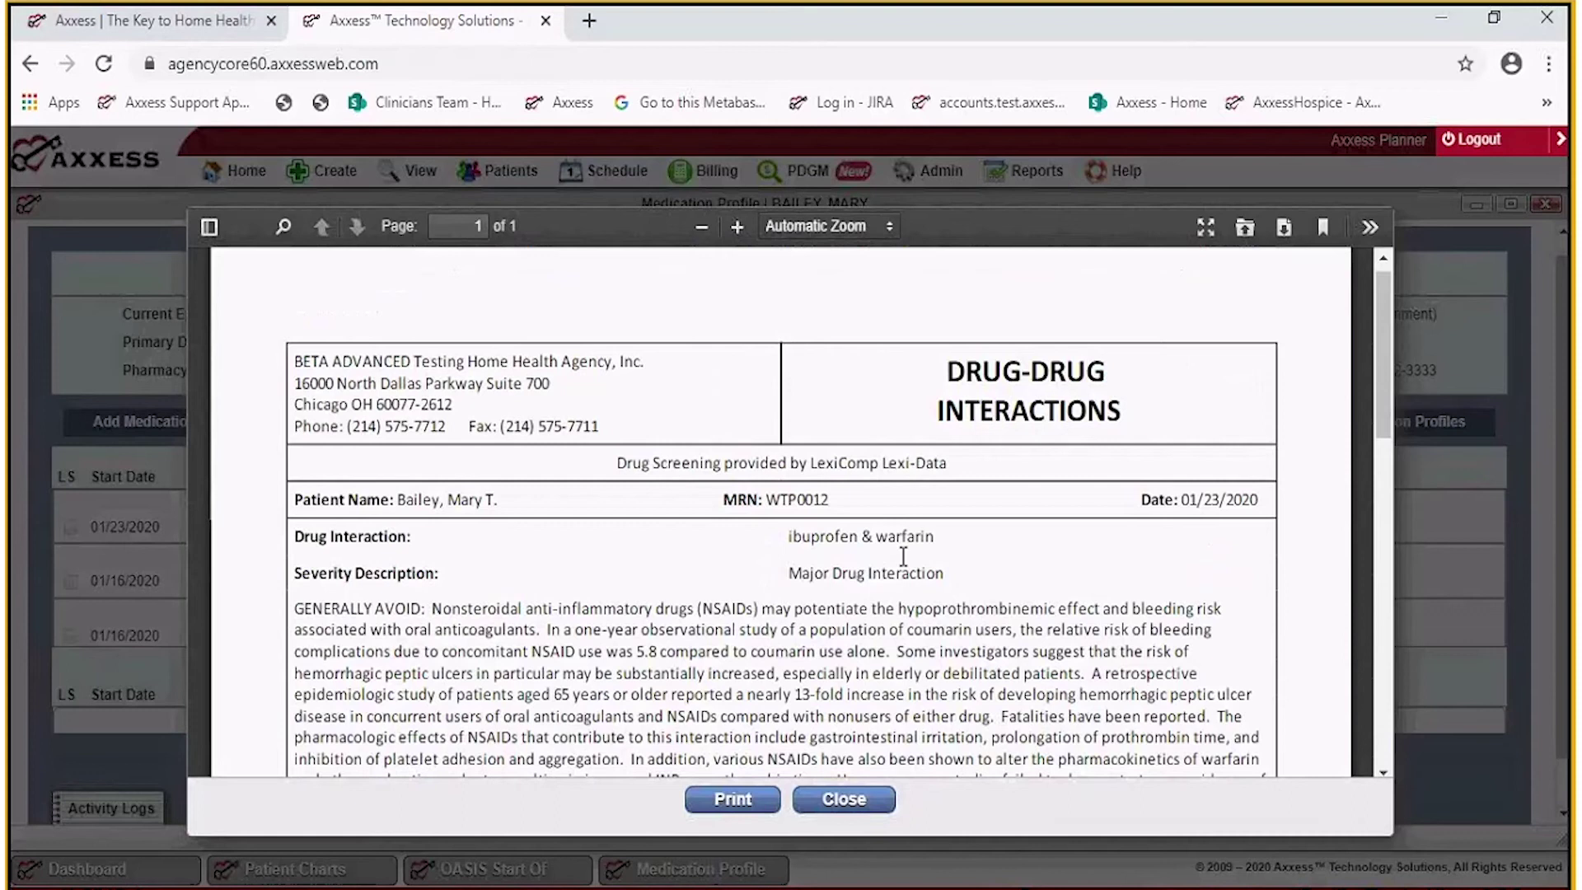
scroll(903, 558, "up", 1)
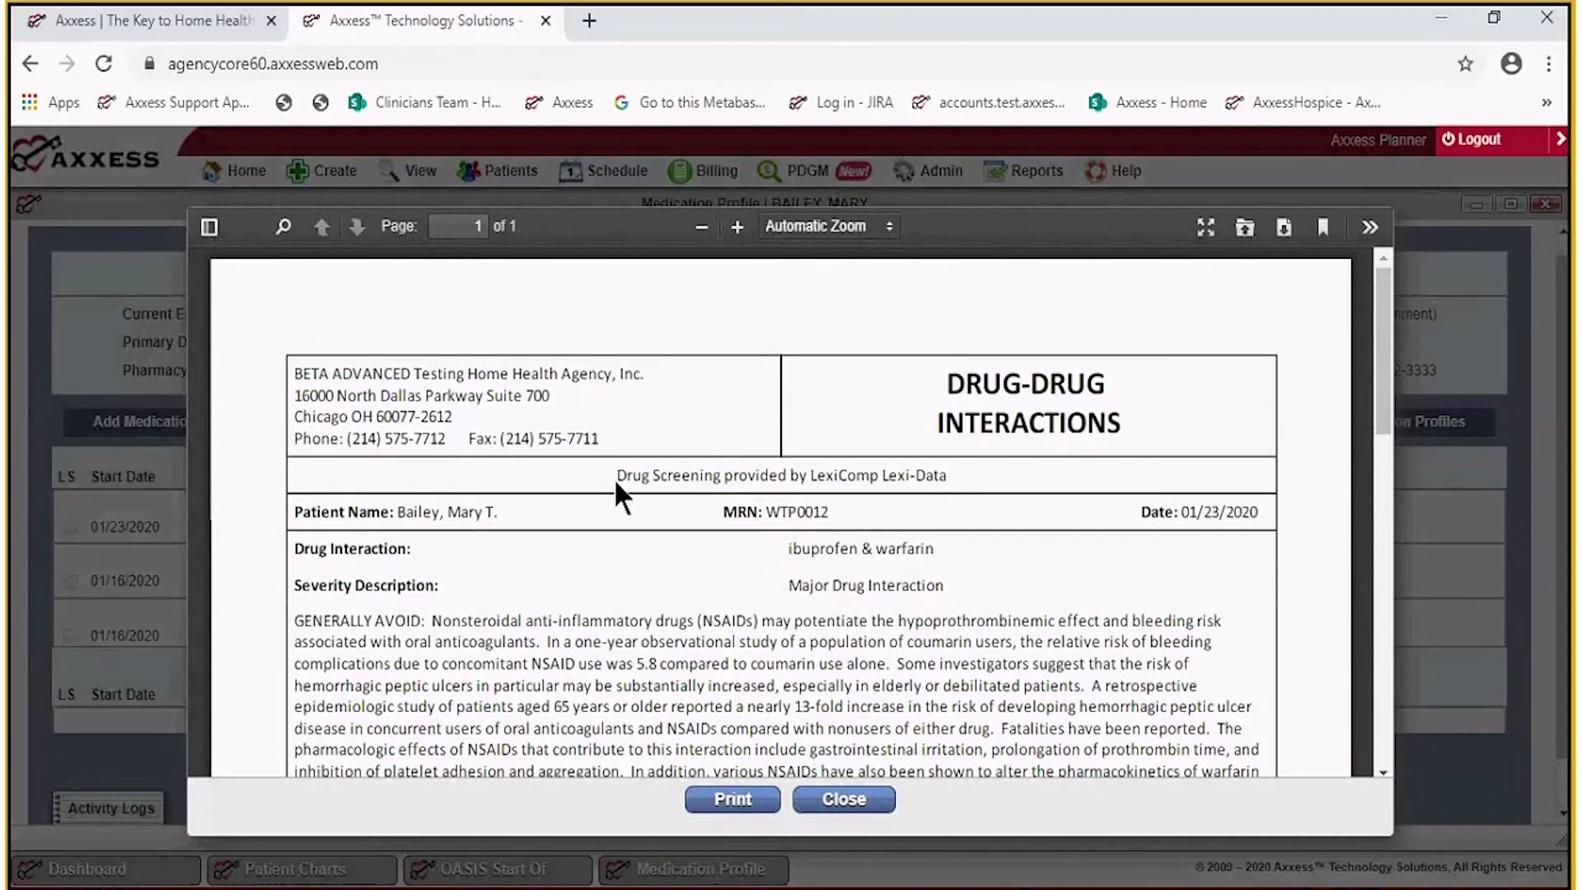
left_click(828, 807)
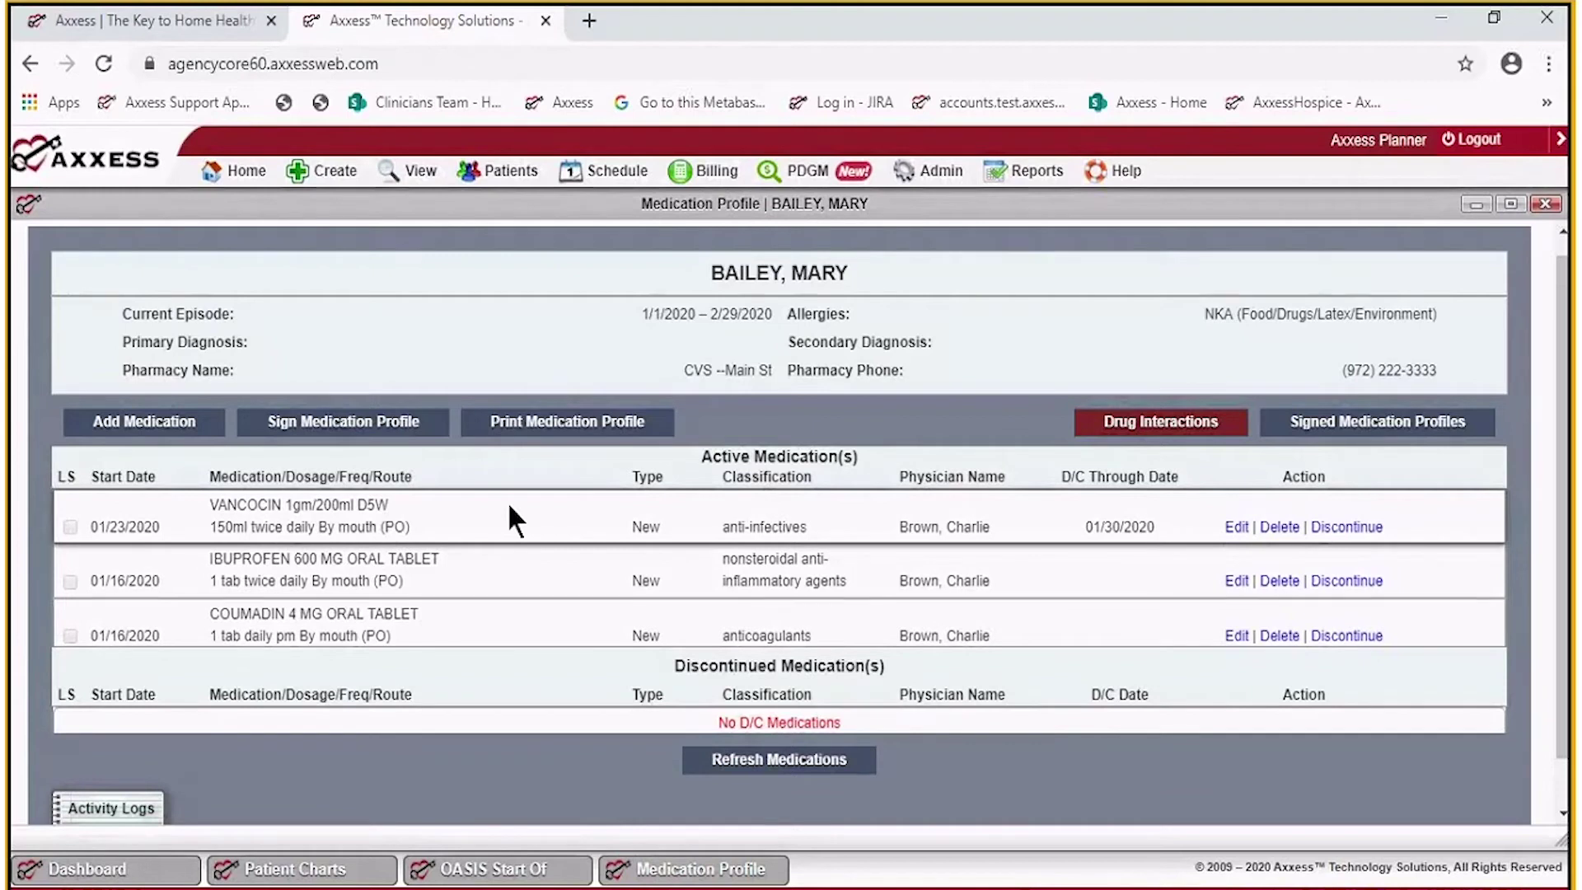
Sign the medication profile by entering the clinician's electronic signature and a signature date of 01/23/2020.
left_click(373, 430)
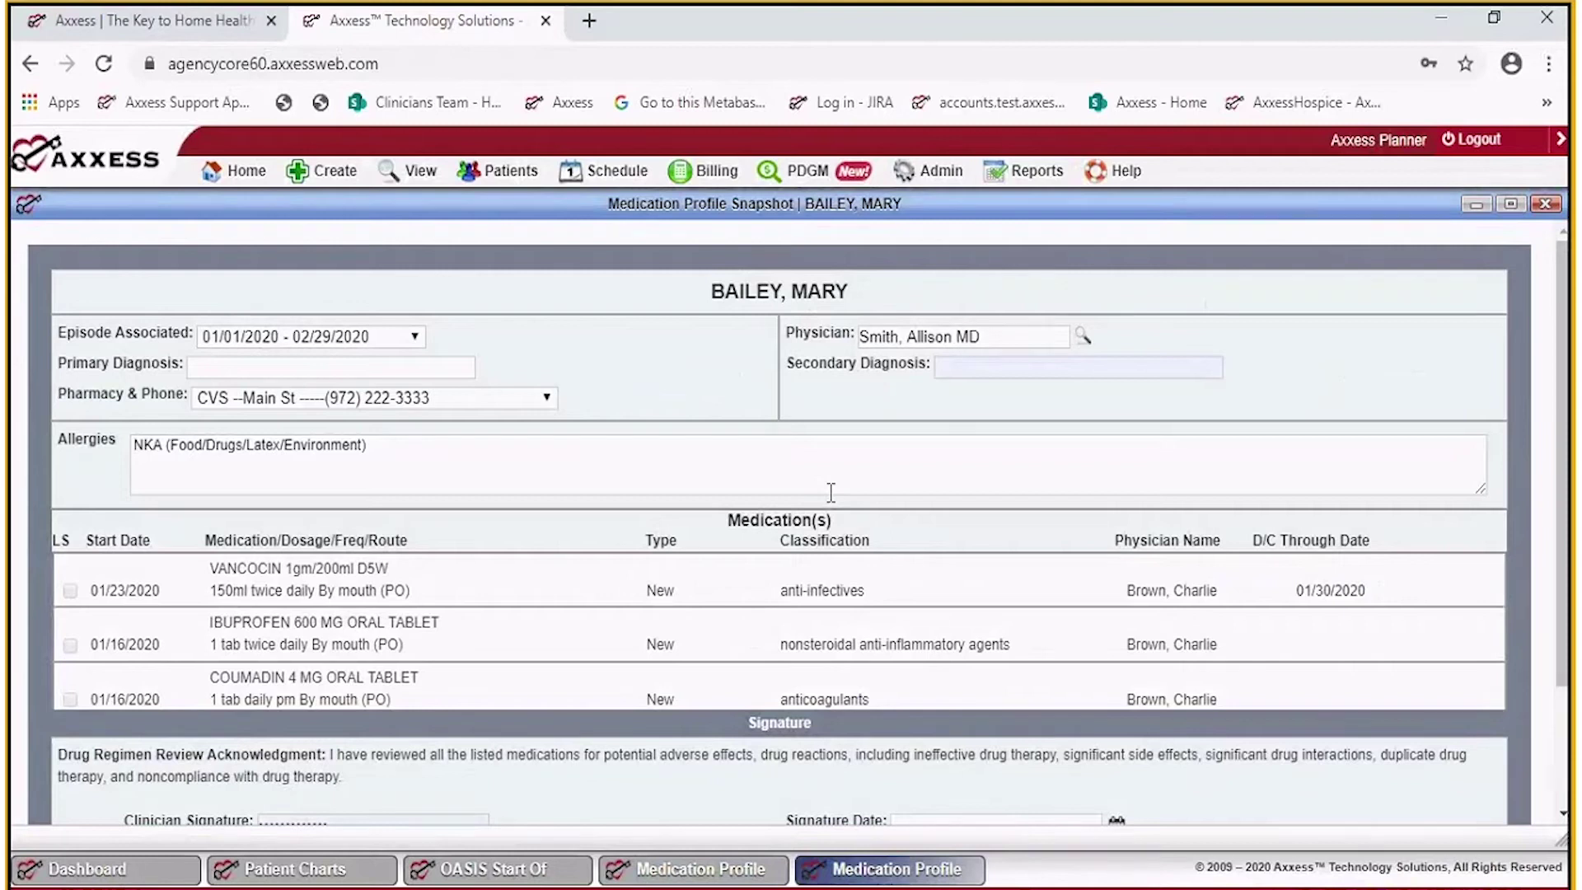
scroll(831, 492, "down", 2)
left_click(143, 674)
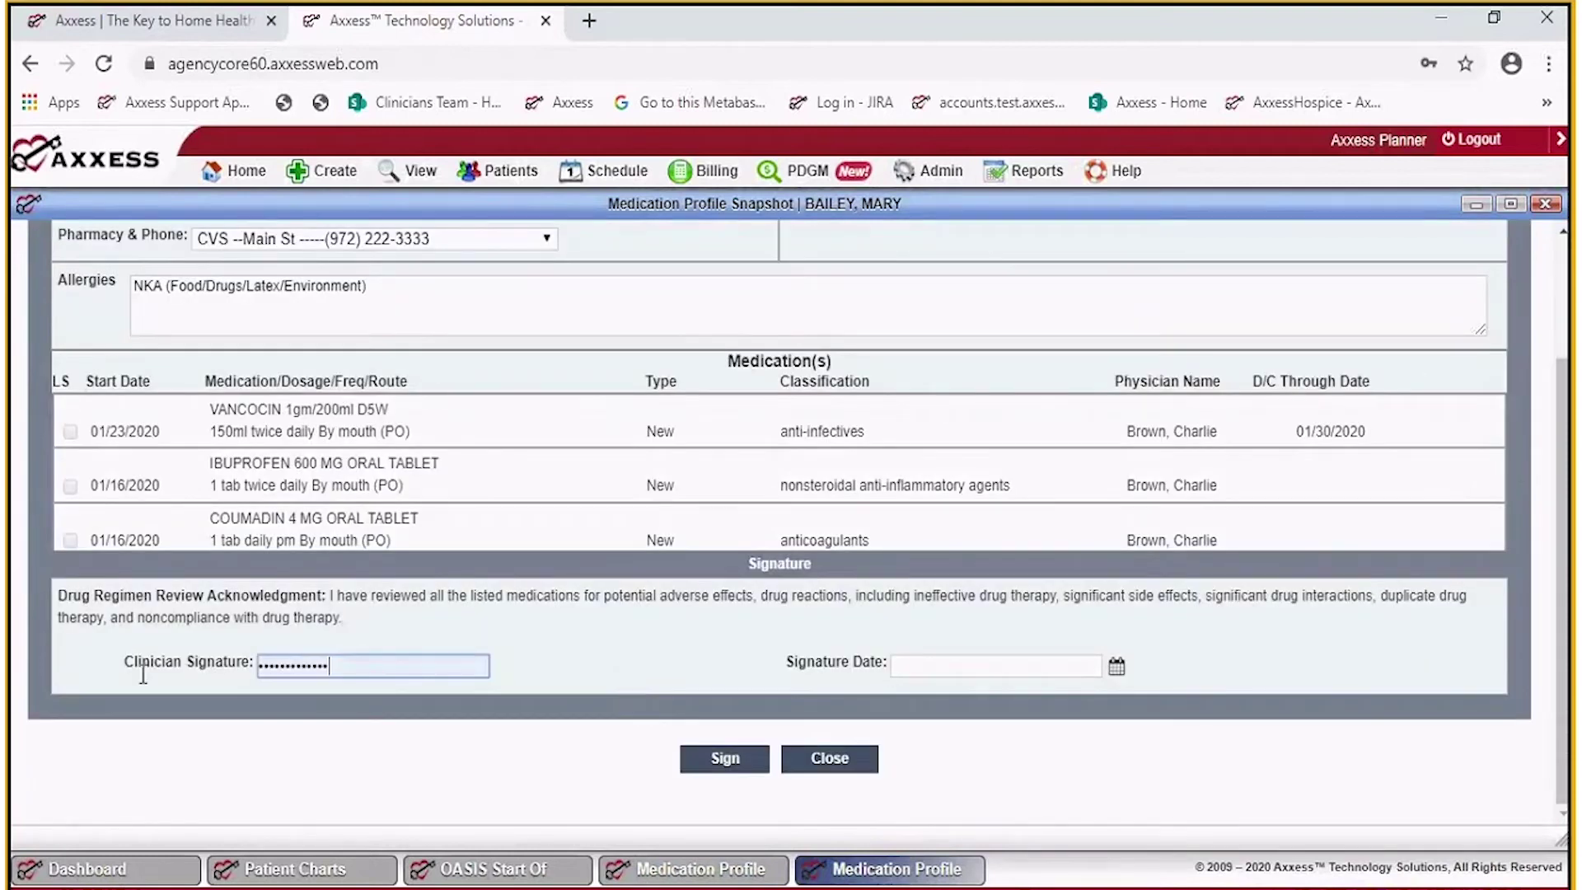
key("BackSpace")
type("•••••••••")
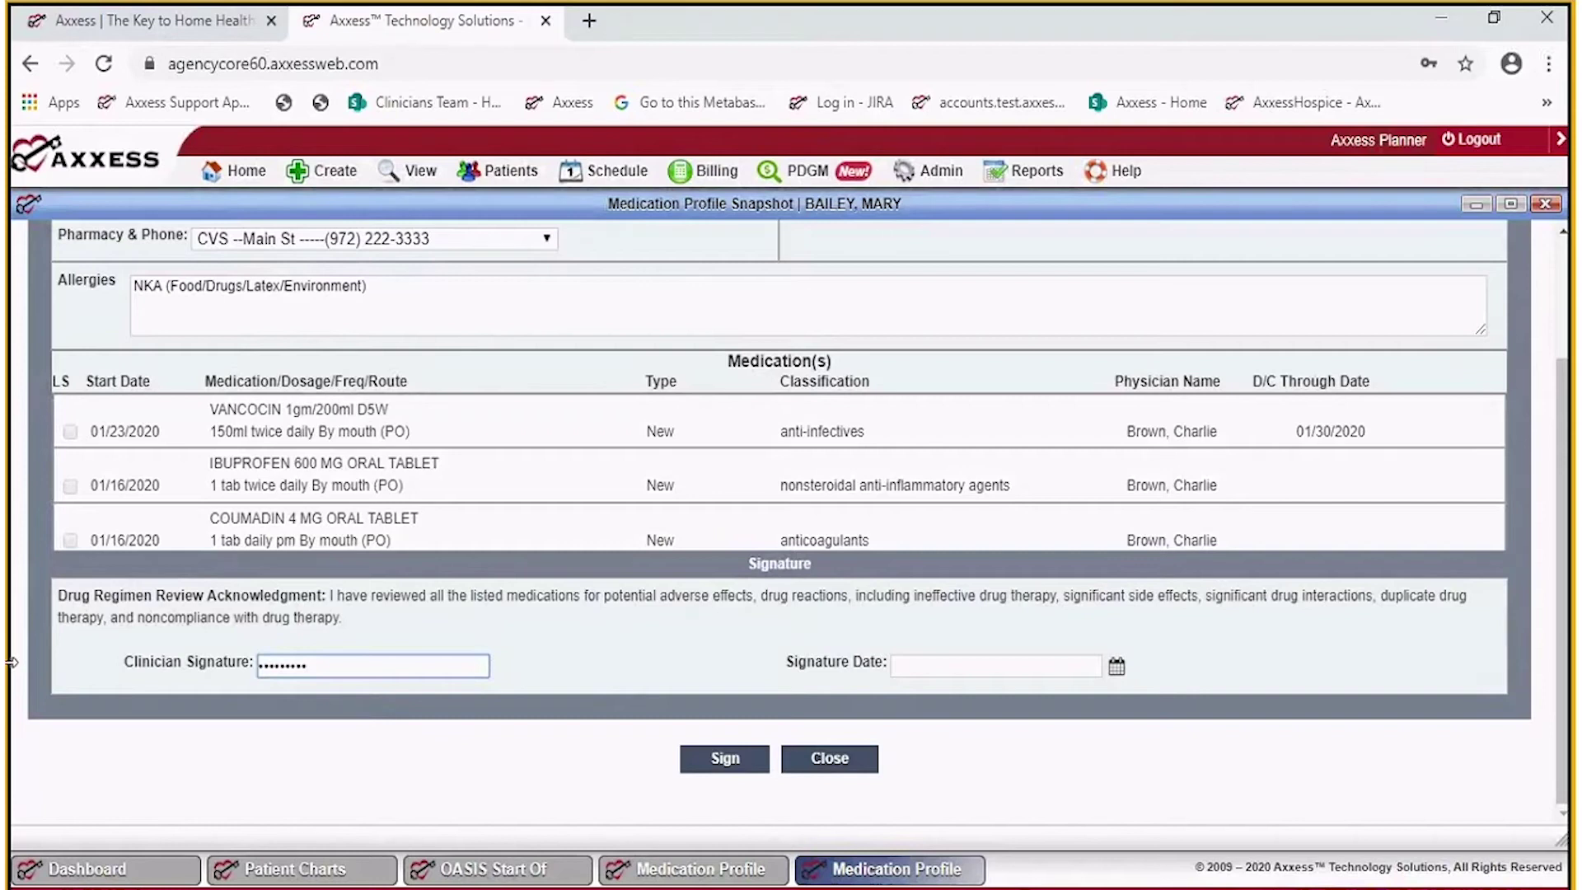
type("••••")
left_click(1008, 658)
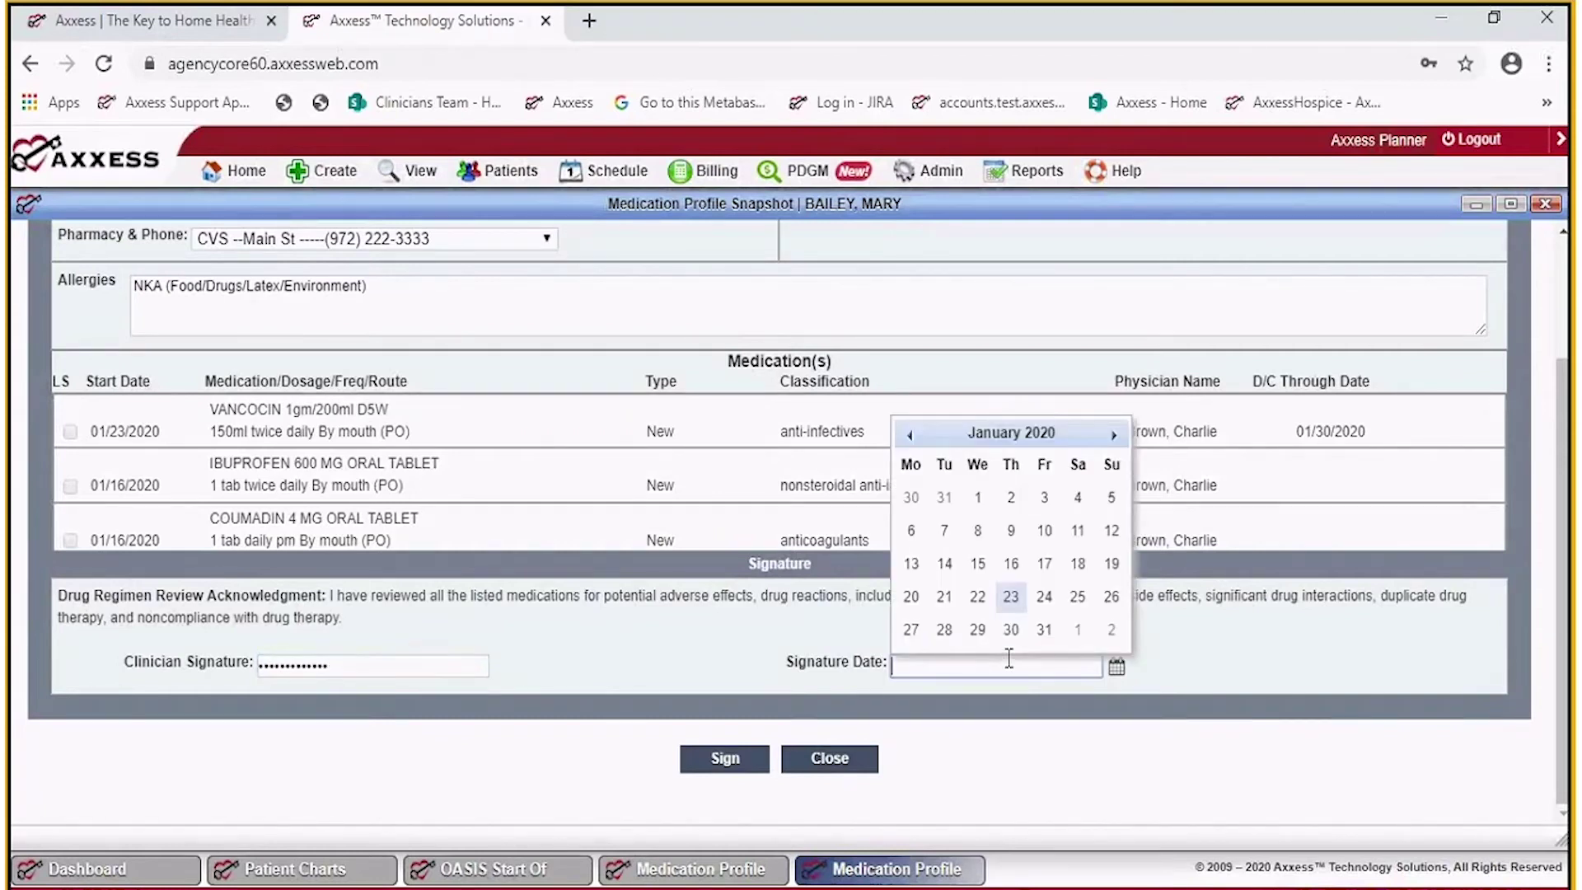
left_click(1011, 597)
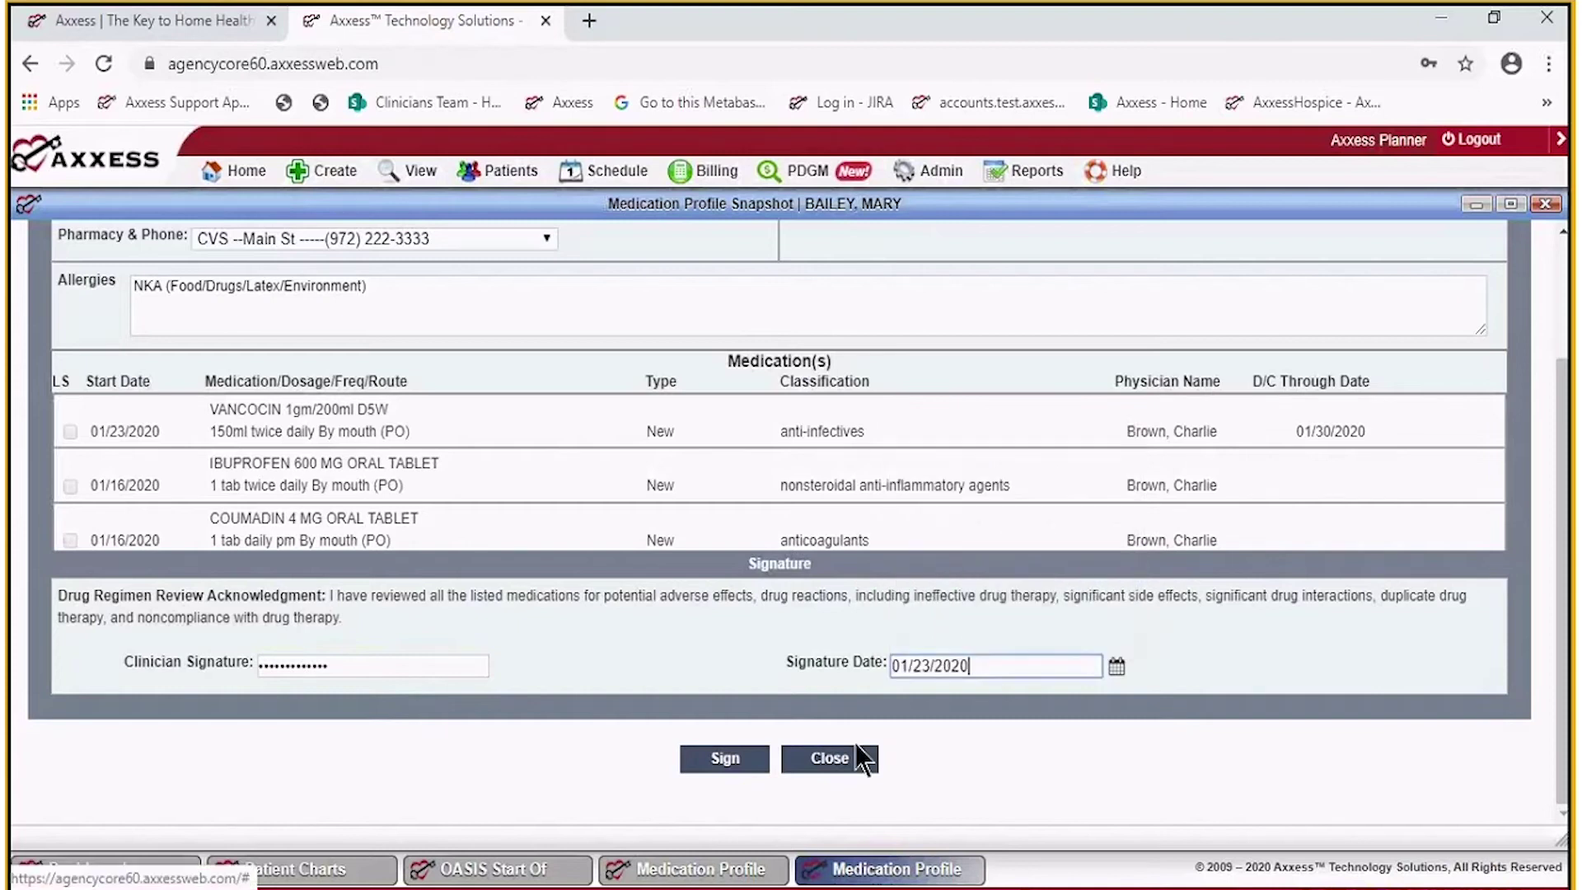
left_click(716, 763)
left_click(1432, 316)
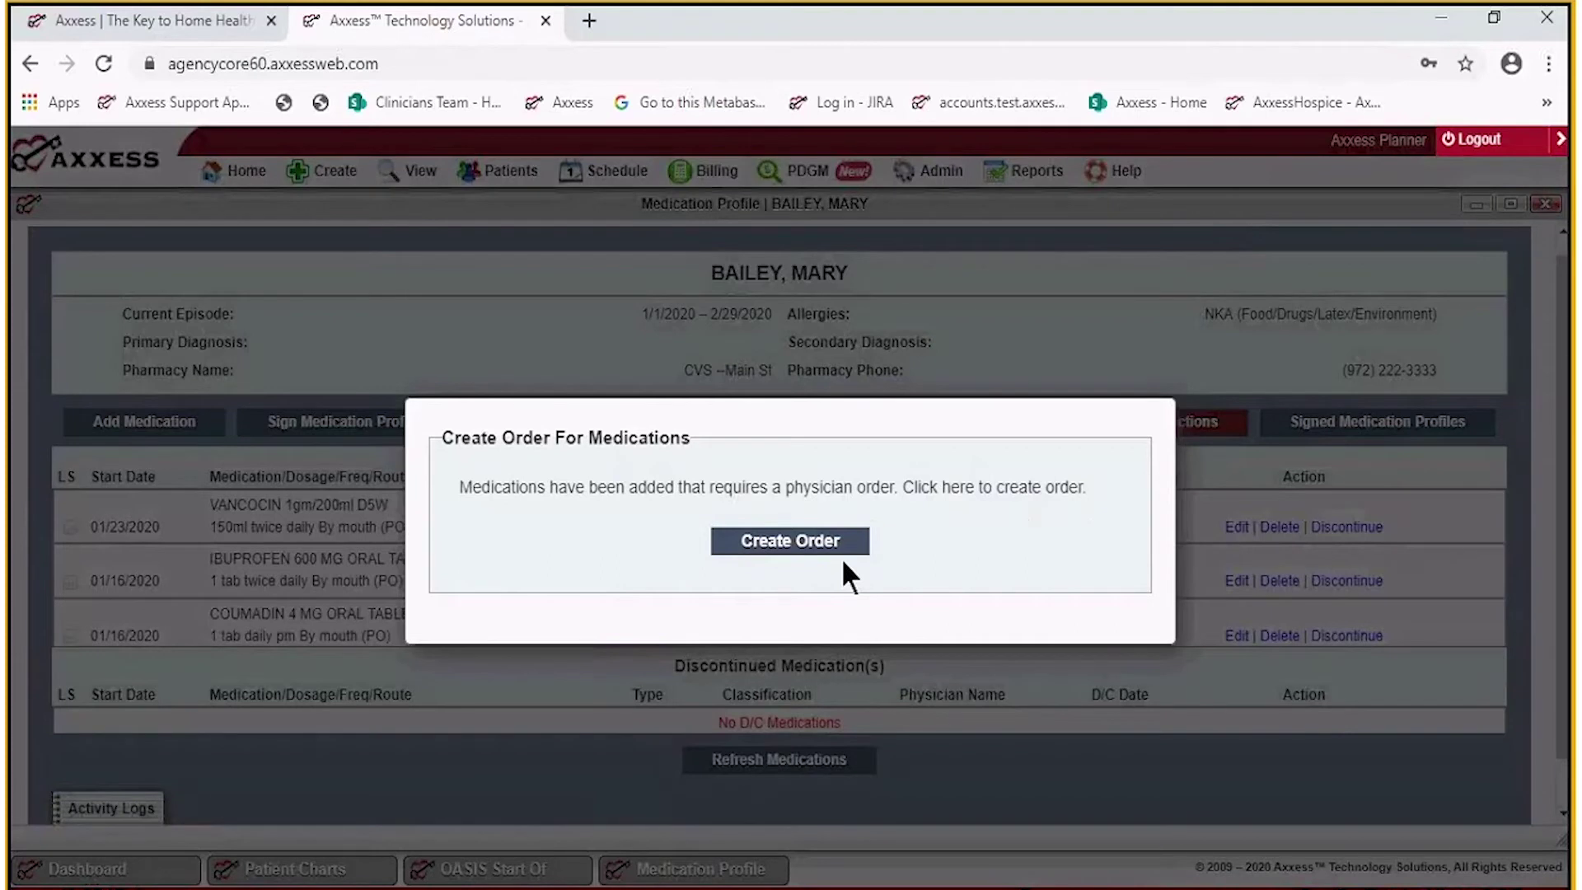
Start a physician order for the added medications and review its patient details, medication order text and signature section.
left_click(778, 551)
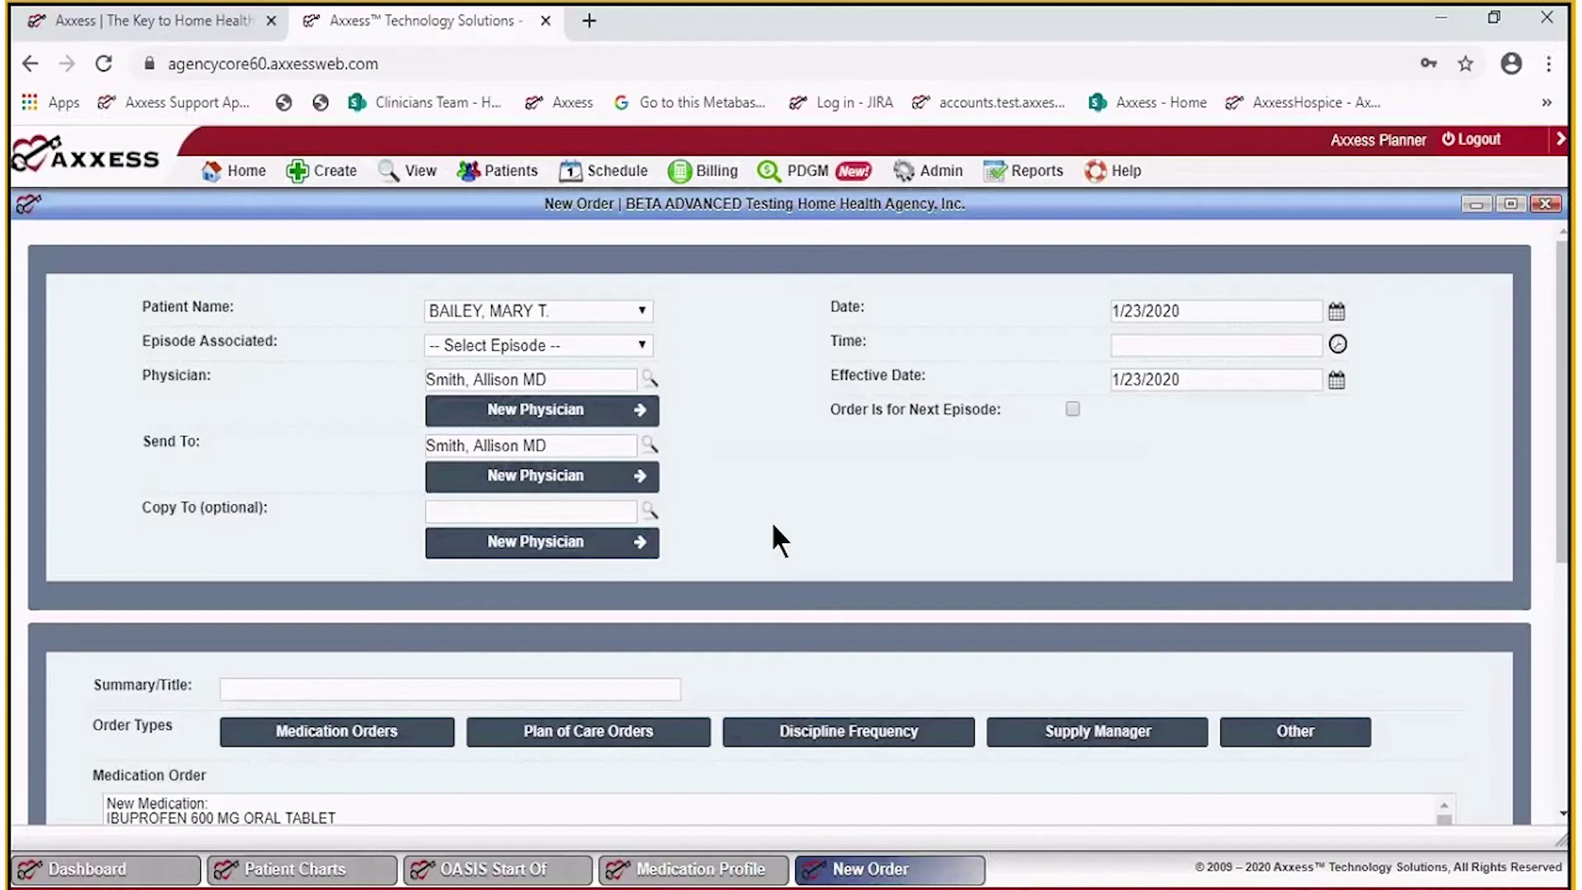
scroll(779, 540, "down", 1)
scroll(779, 534, "down", 4)
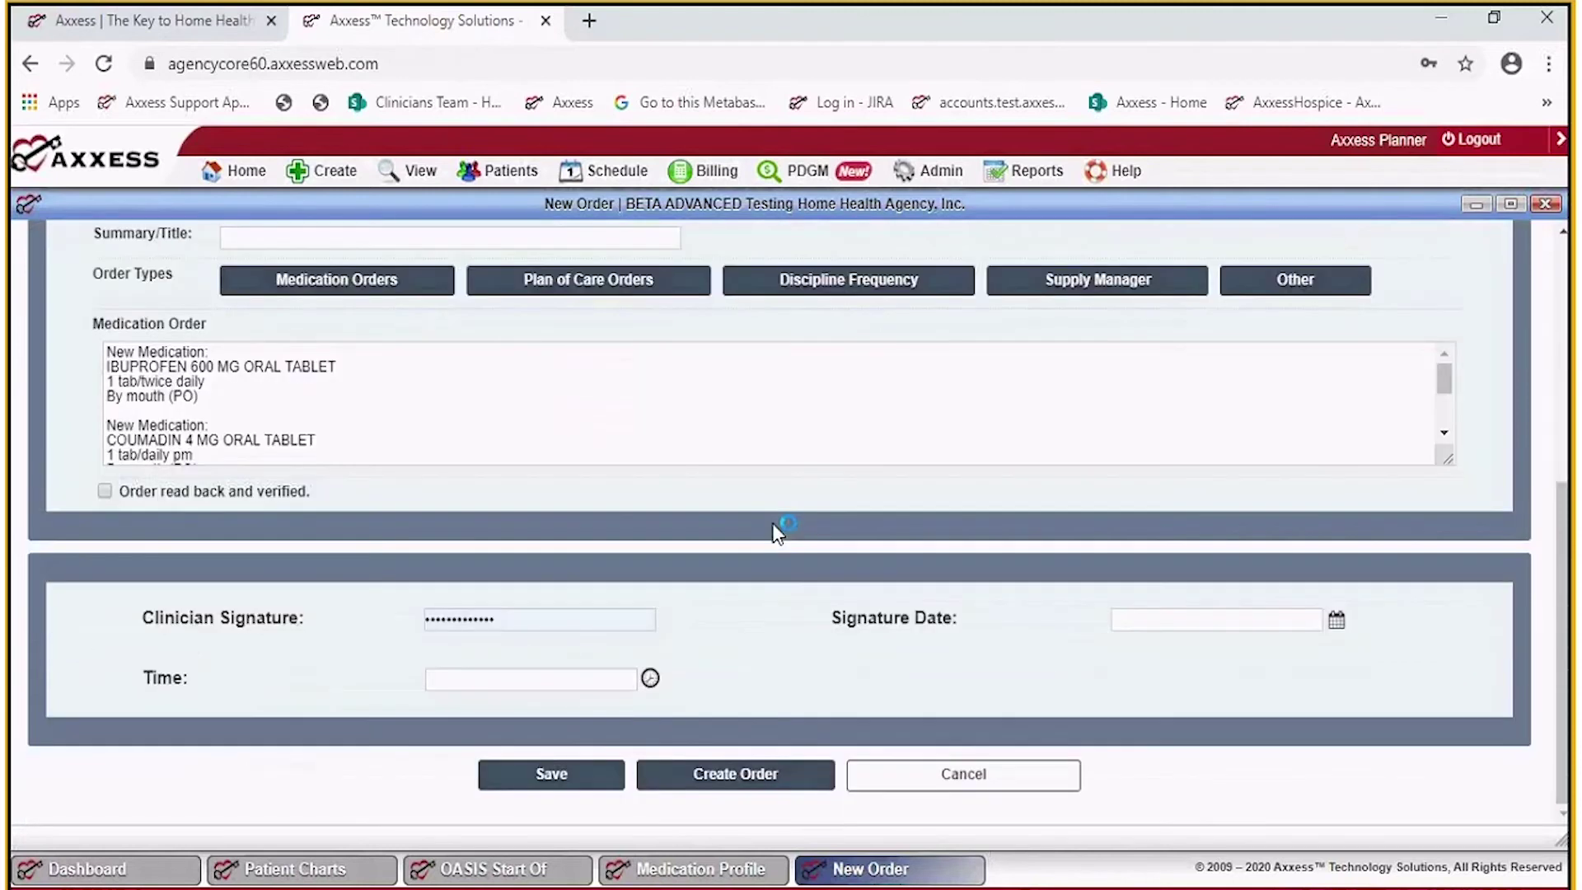
scroll(775, 532, "up", 5)
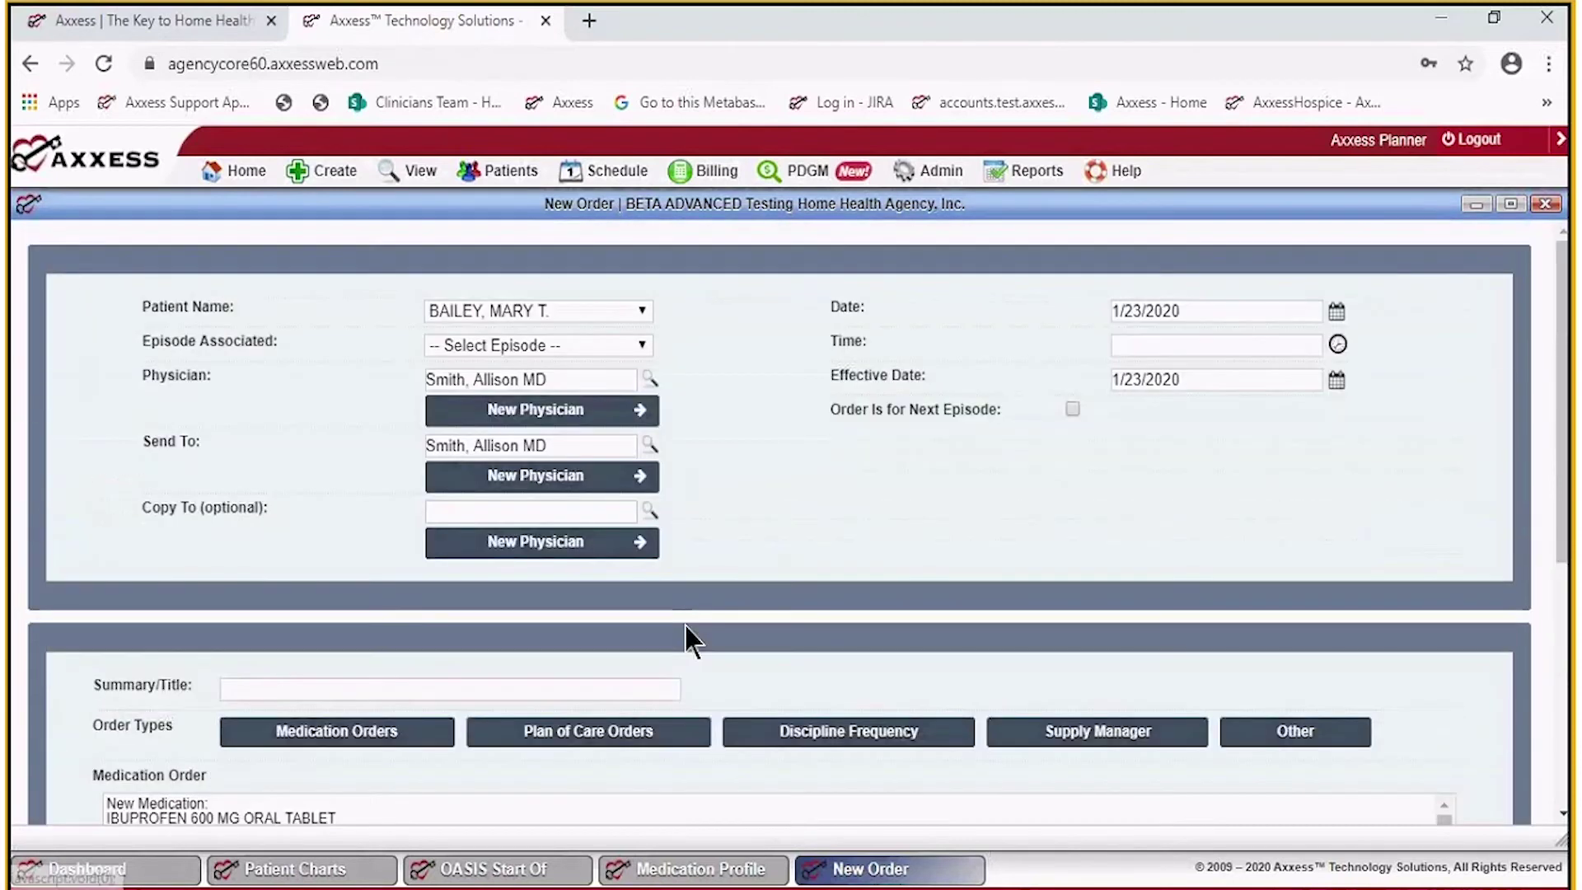
scroll(685, 626, "down", 3)
scroll(696, 629, "down", 5)
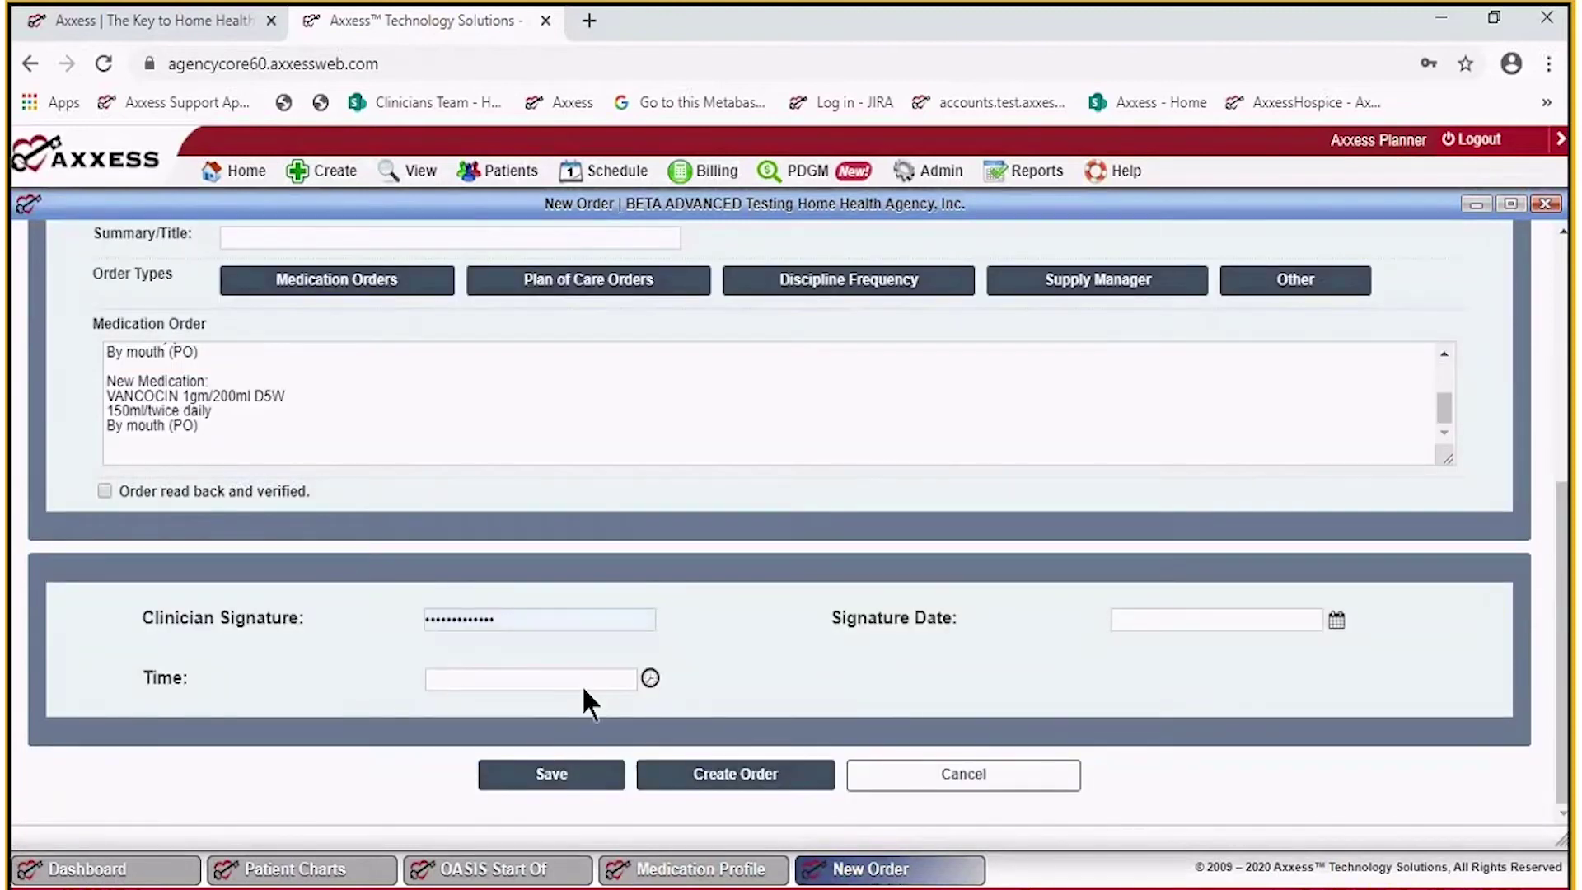
scroll(582, 685, "up", 5)
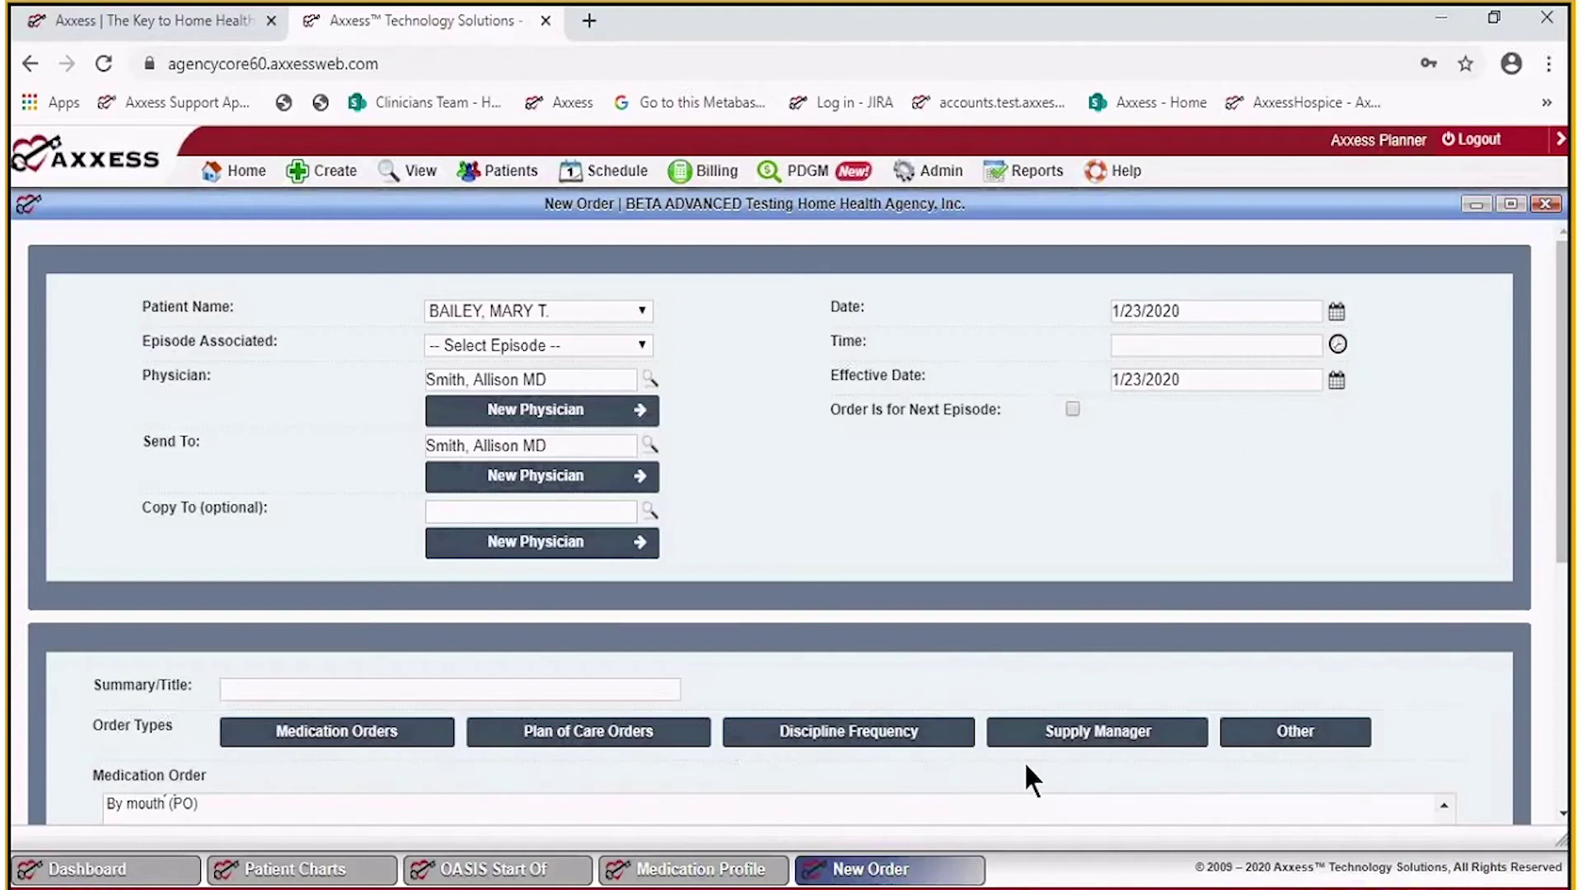
scroll(926, 664, "down", 5)
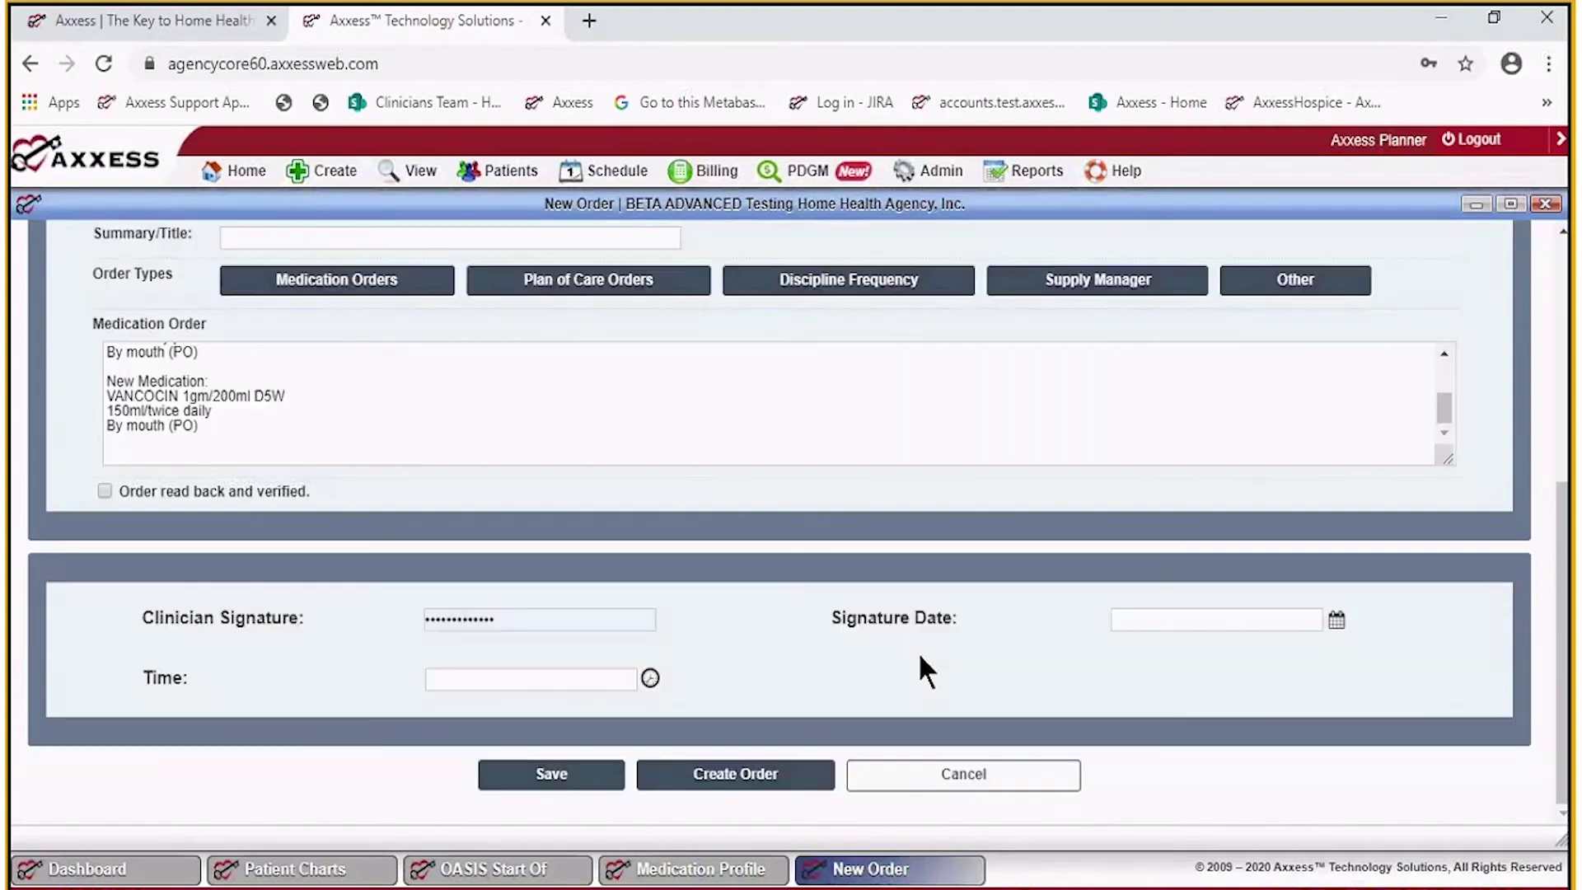
Reread the medication order text, and close the new order and the medication profile to return to the OASIS assessment.
scroll(858, 679, "up", 3)
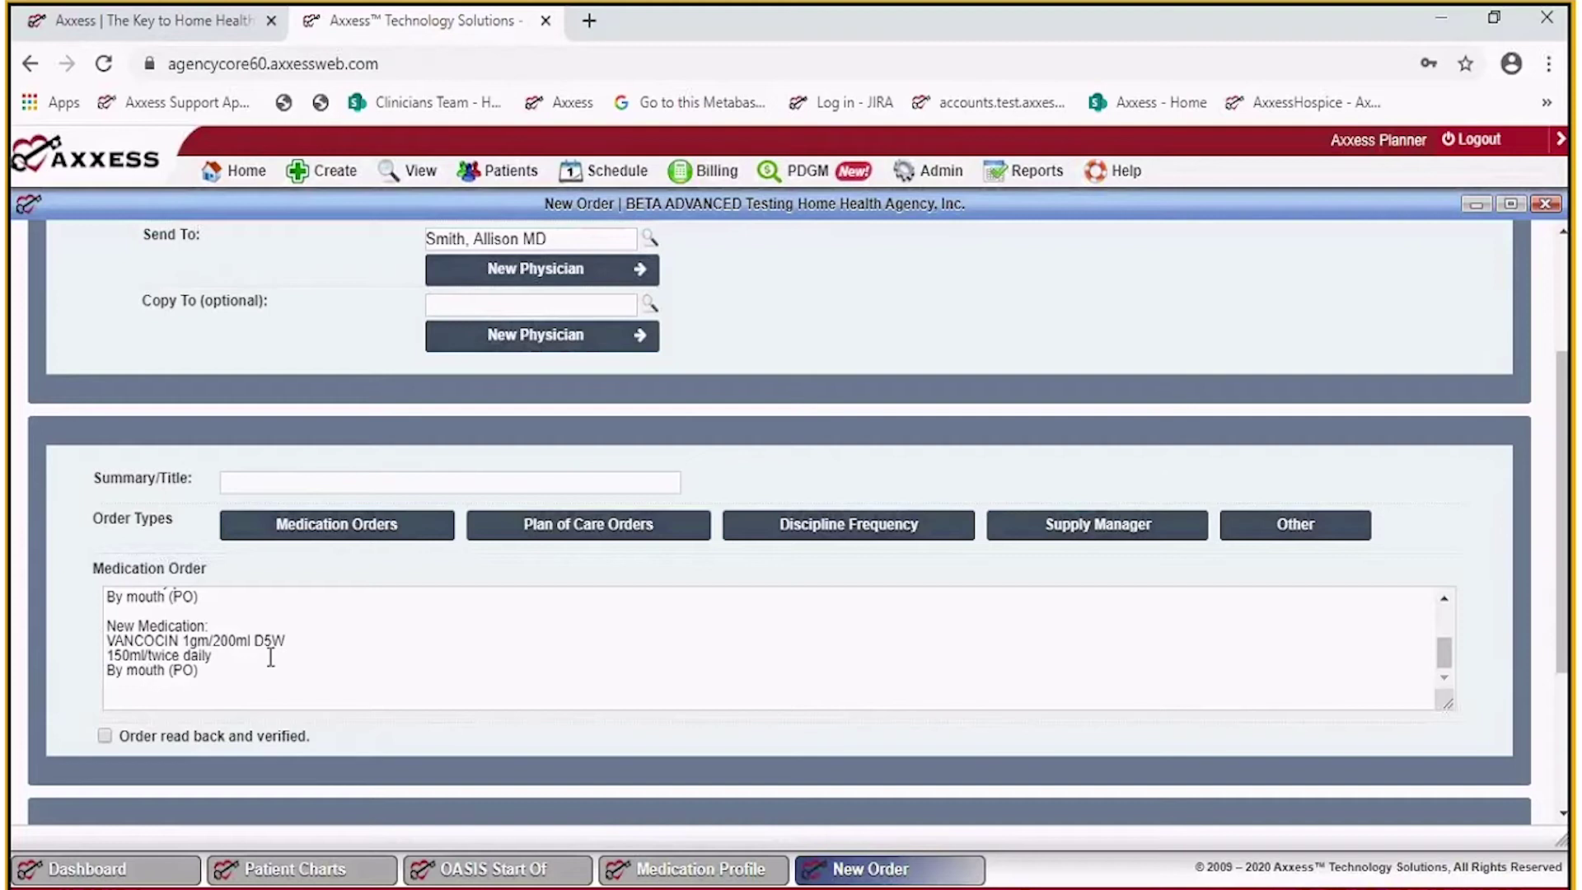
scroll(300, 677, "up", 1)
scroll(300, 677, "up", 1)
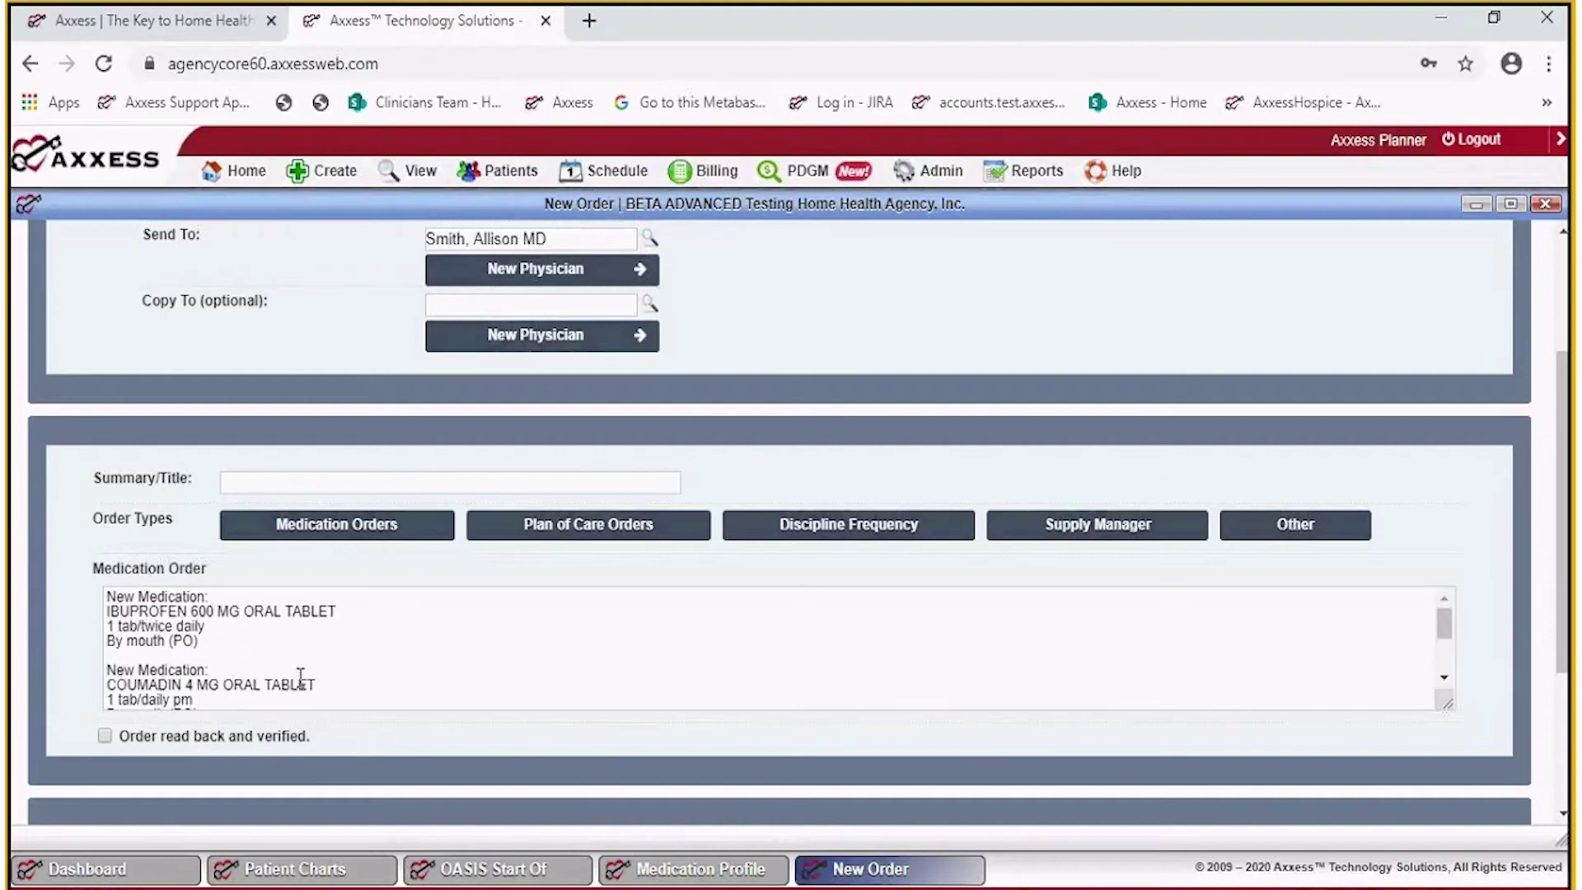
scroll(300, 677, "down", 2)
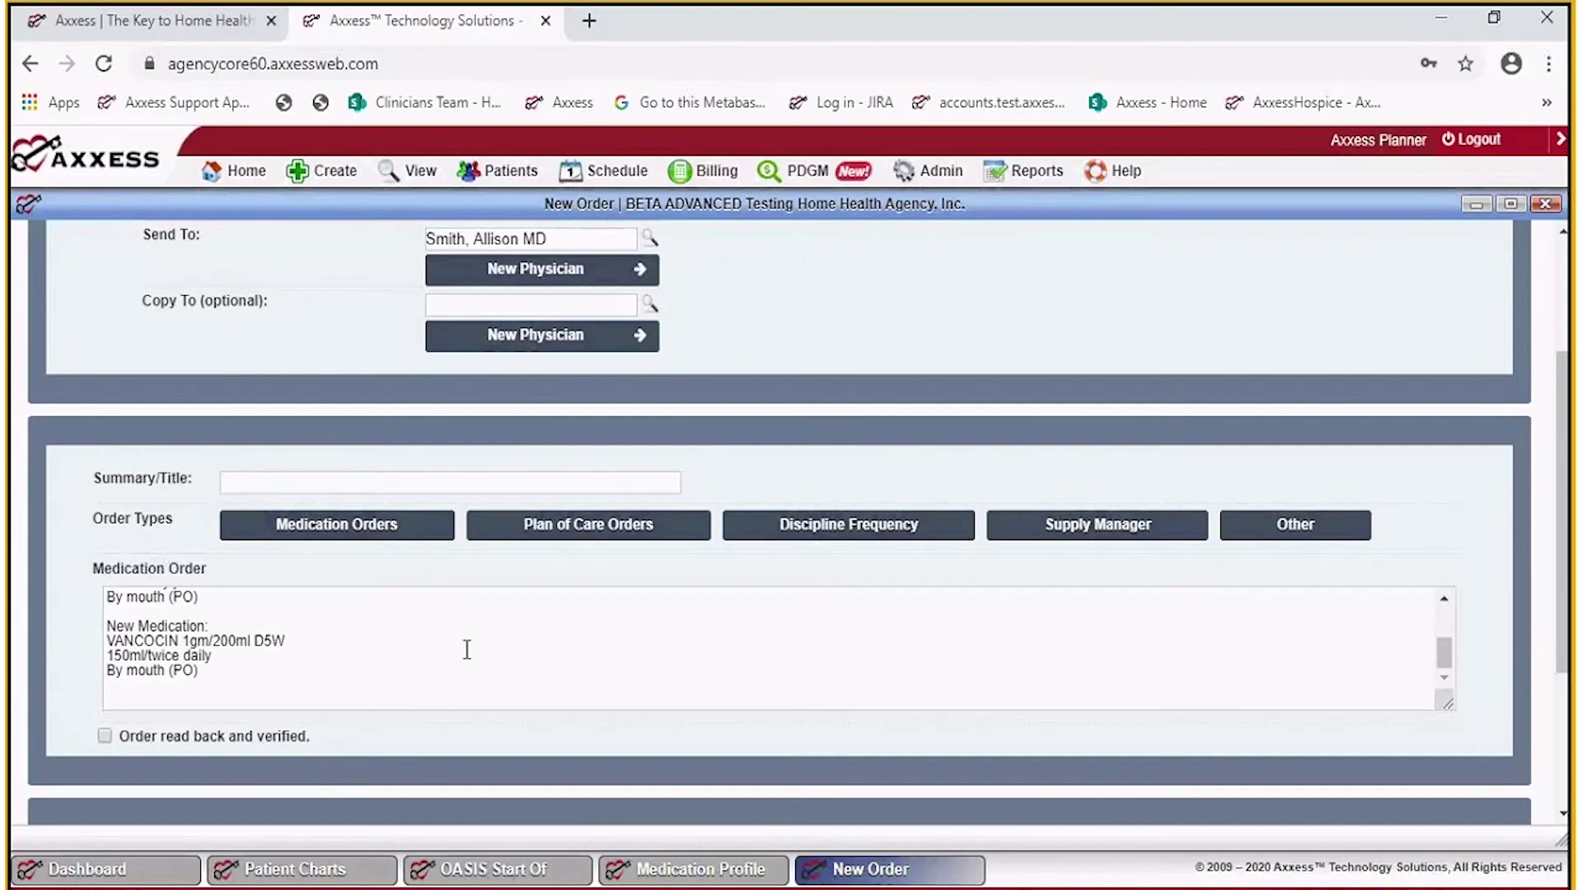
left_click(1544, 206)
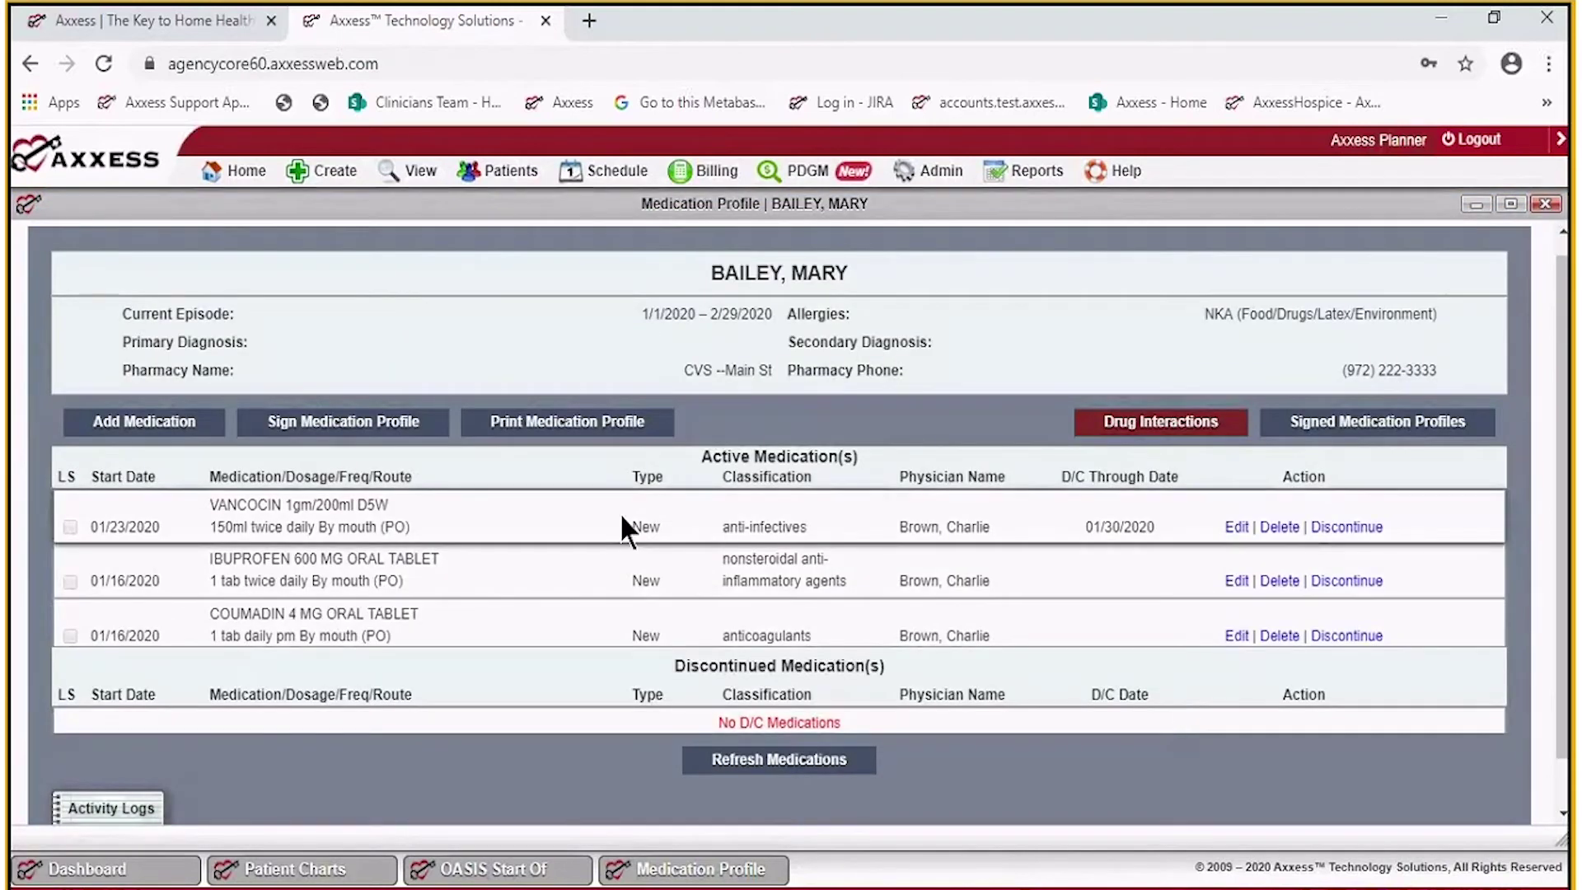
left_click(1551, 211)
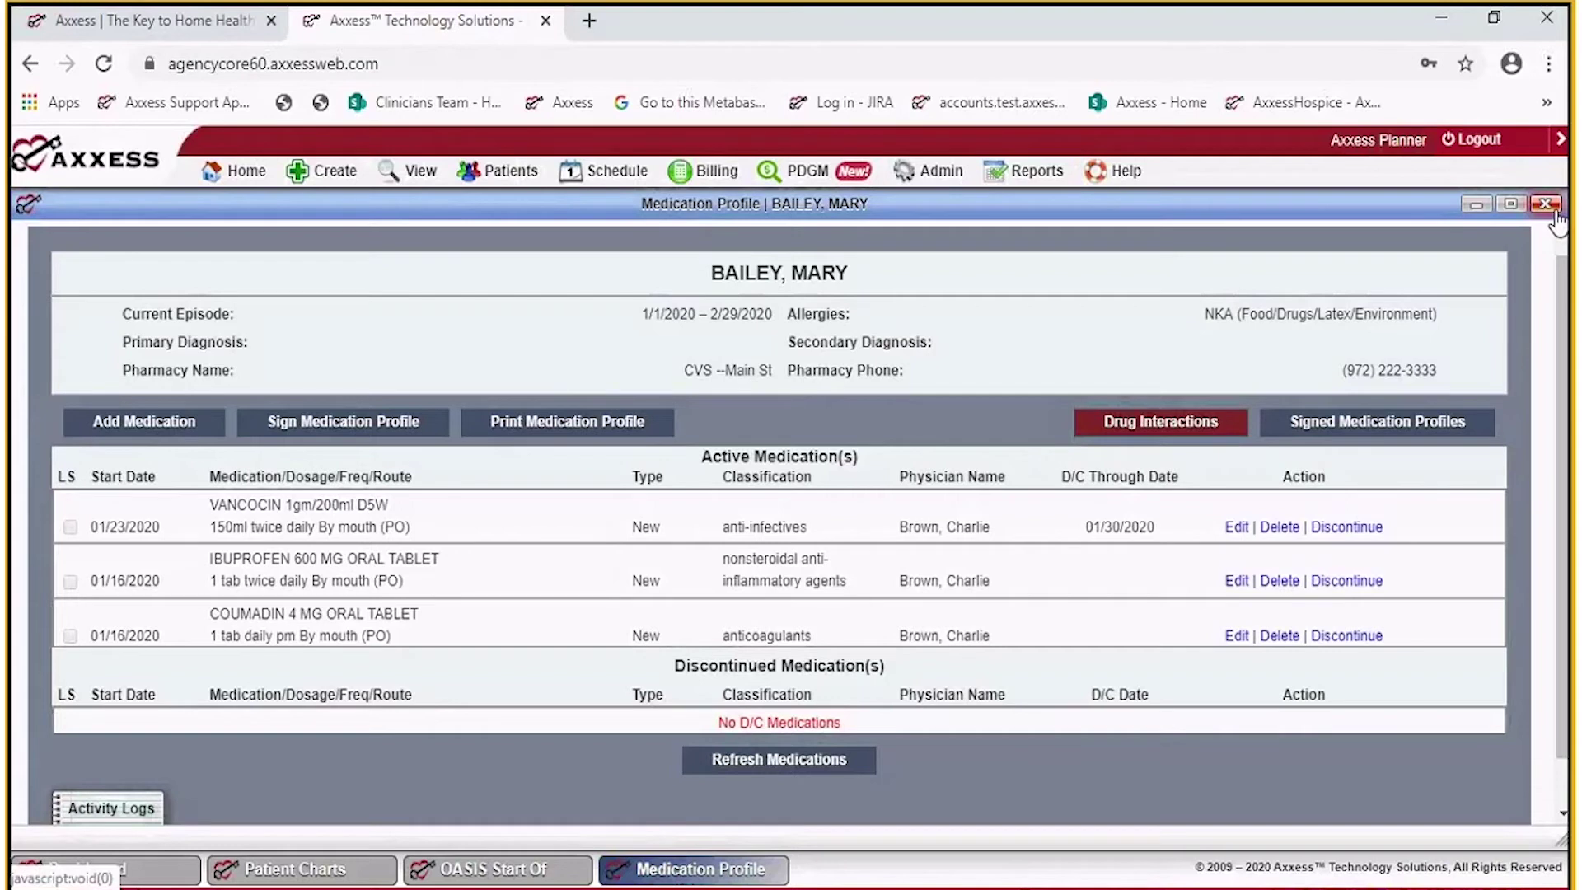
left_click(1550, 206)
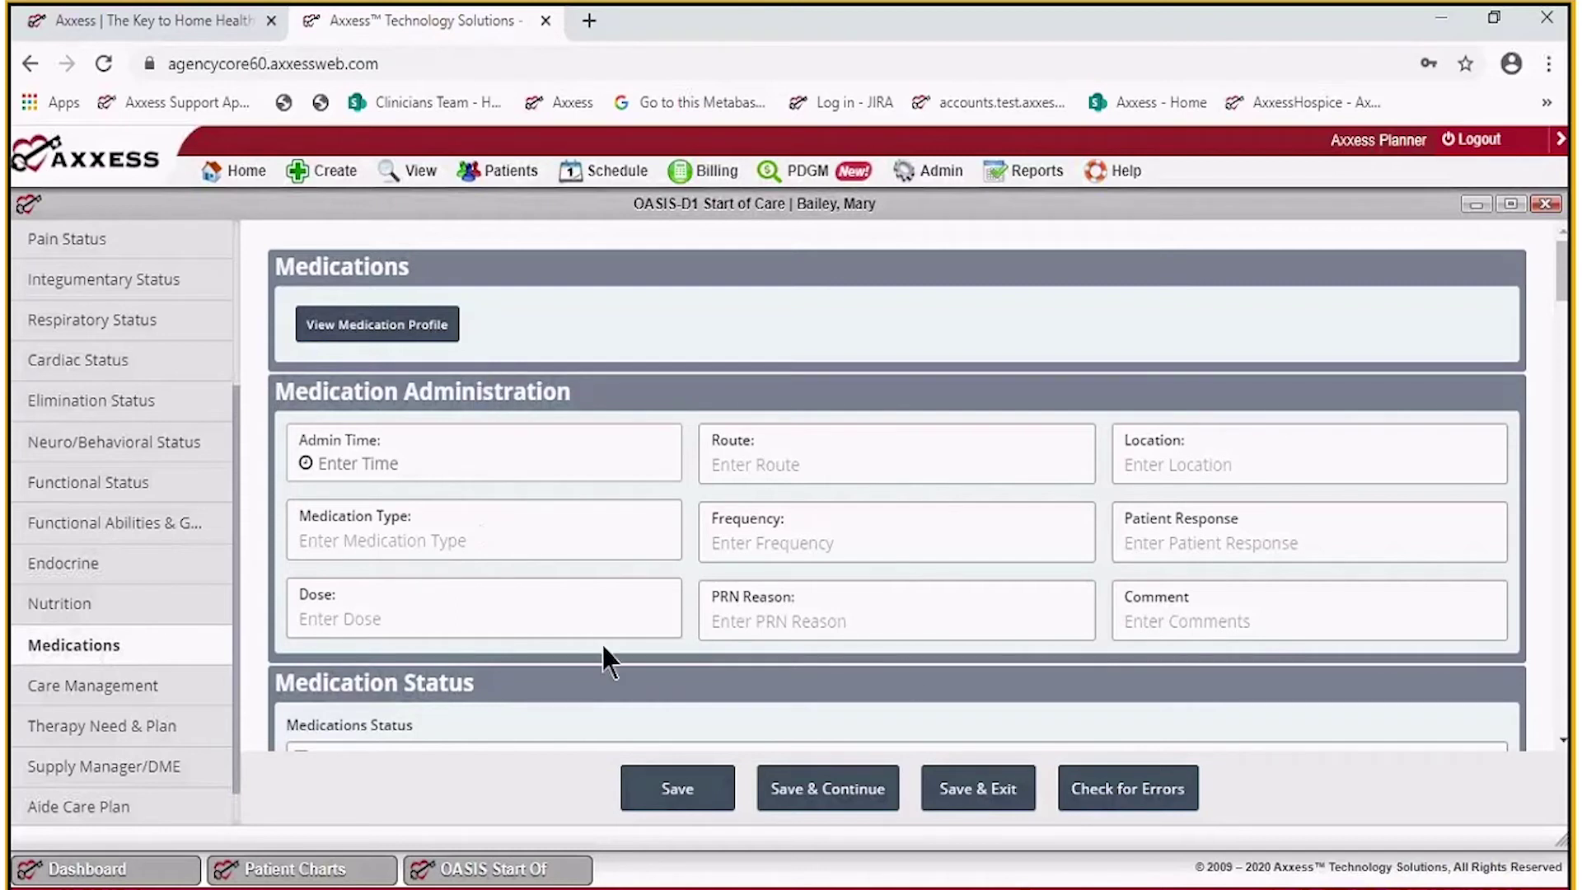
Examine the assessment's Medications section, from medication administration and status through the M2010 drug education item to the medication management orders.
scroll(596, 624, "down", 2)
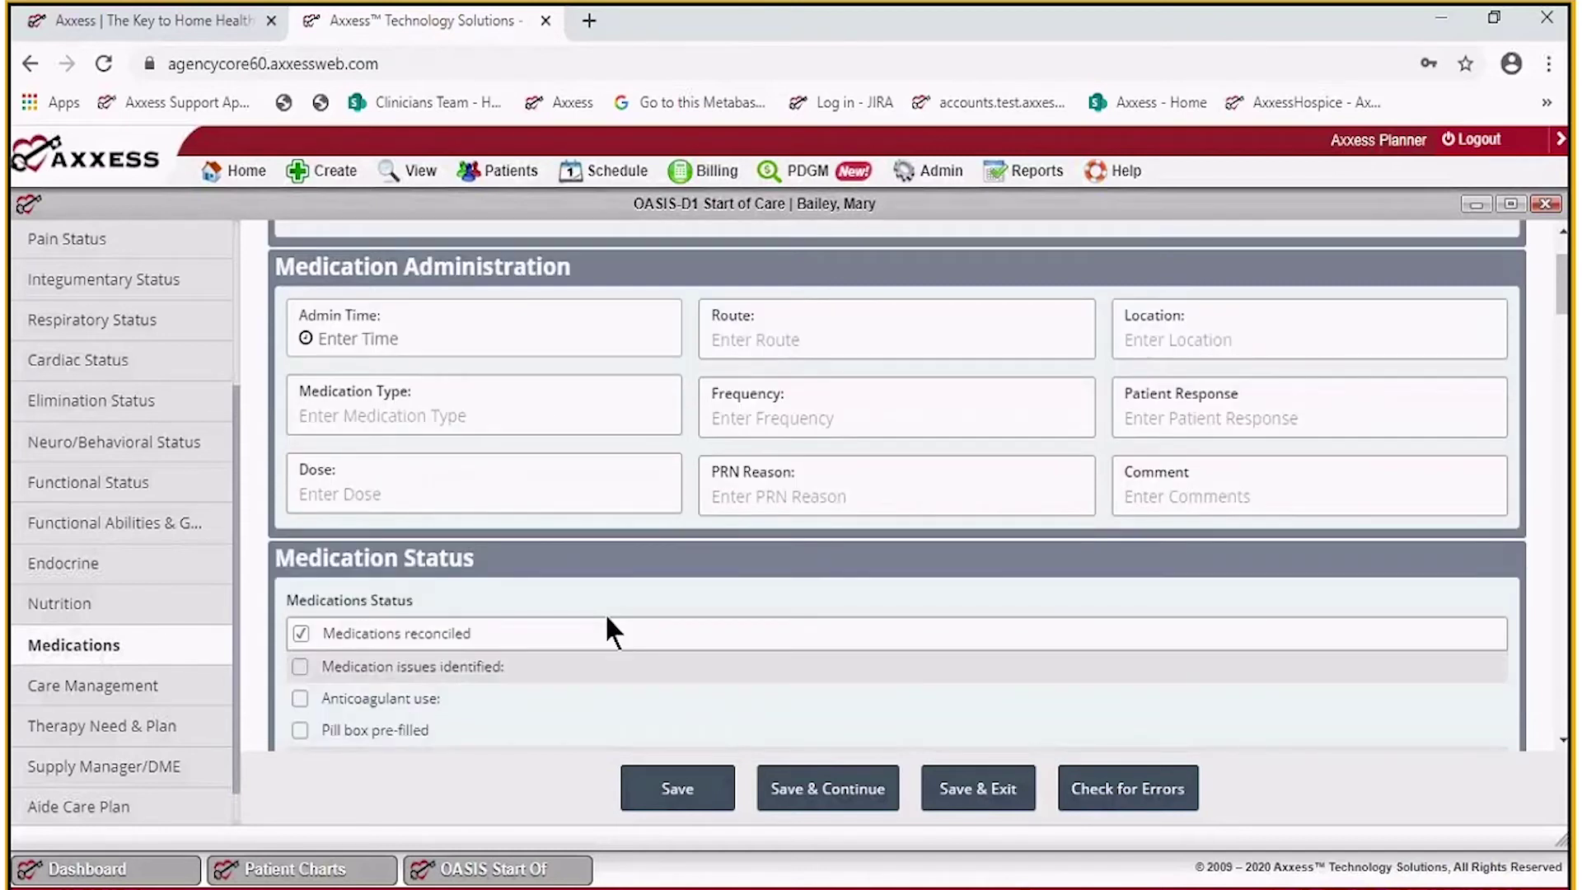
scroll(605, 626, "down", 2)
scroll(674, 544, "up", 3)
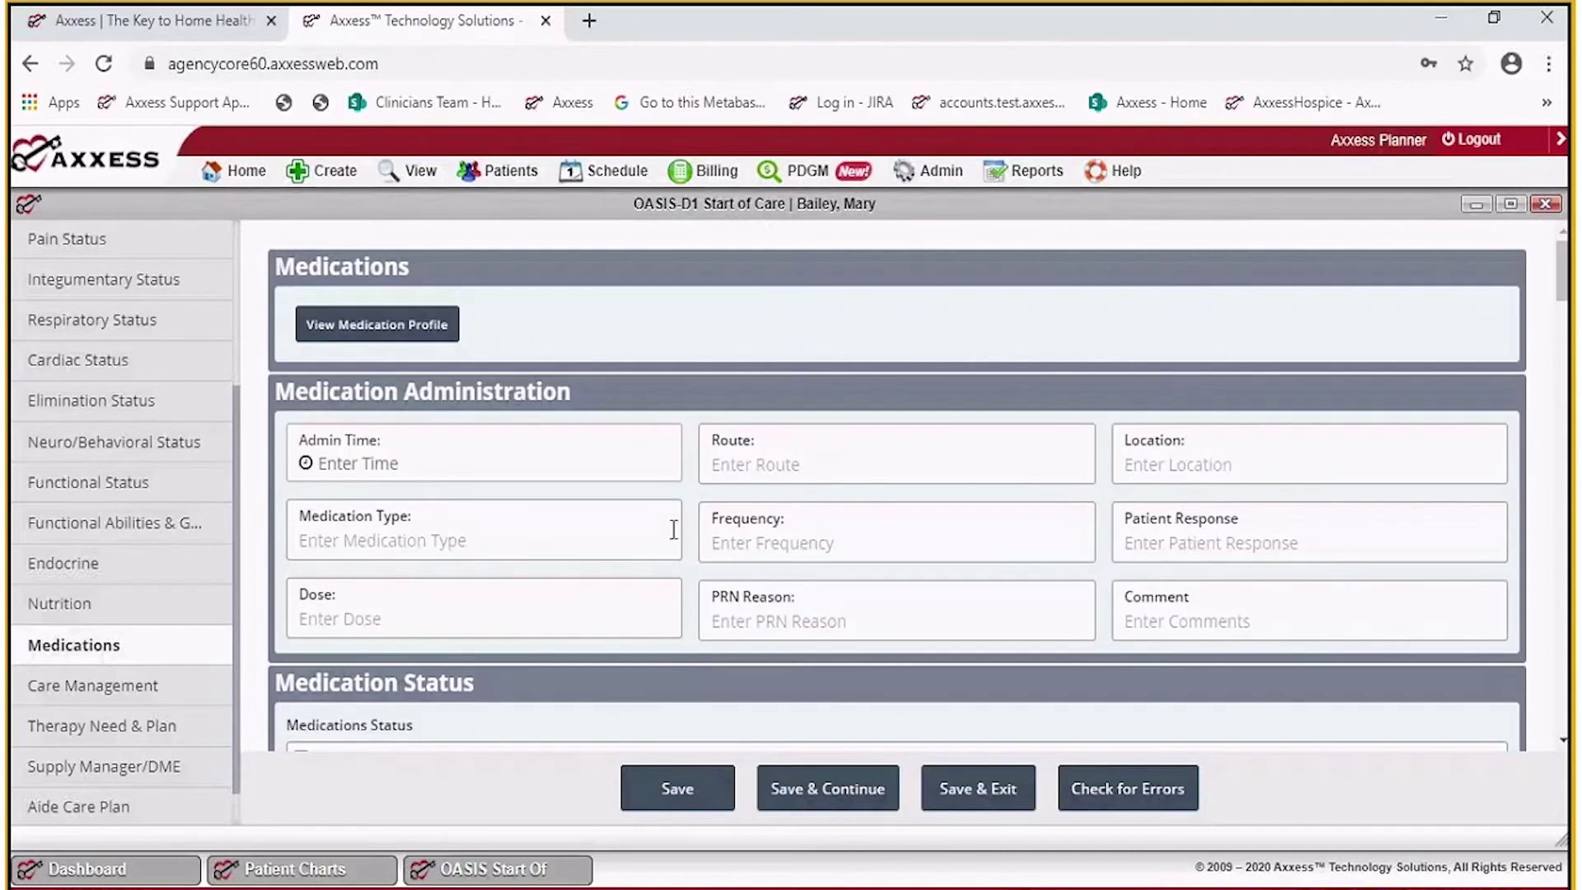
scroll(675, 530, "down", 3)
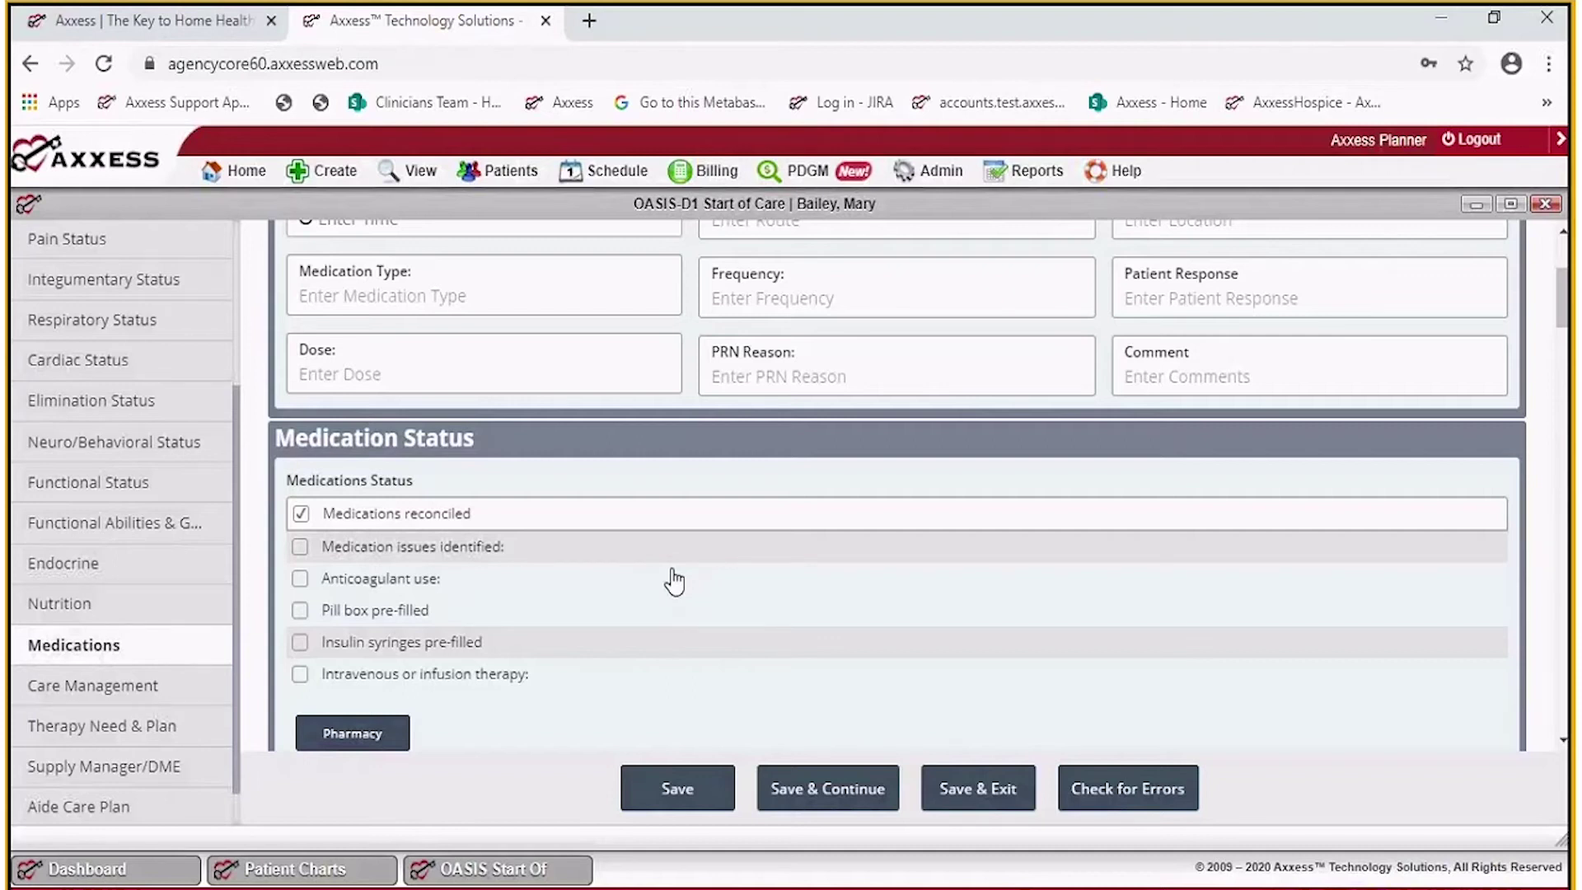
scroll(675, 581, "down", 6)
scroll(674, 581, "down", 4)
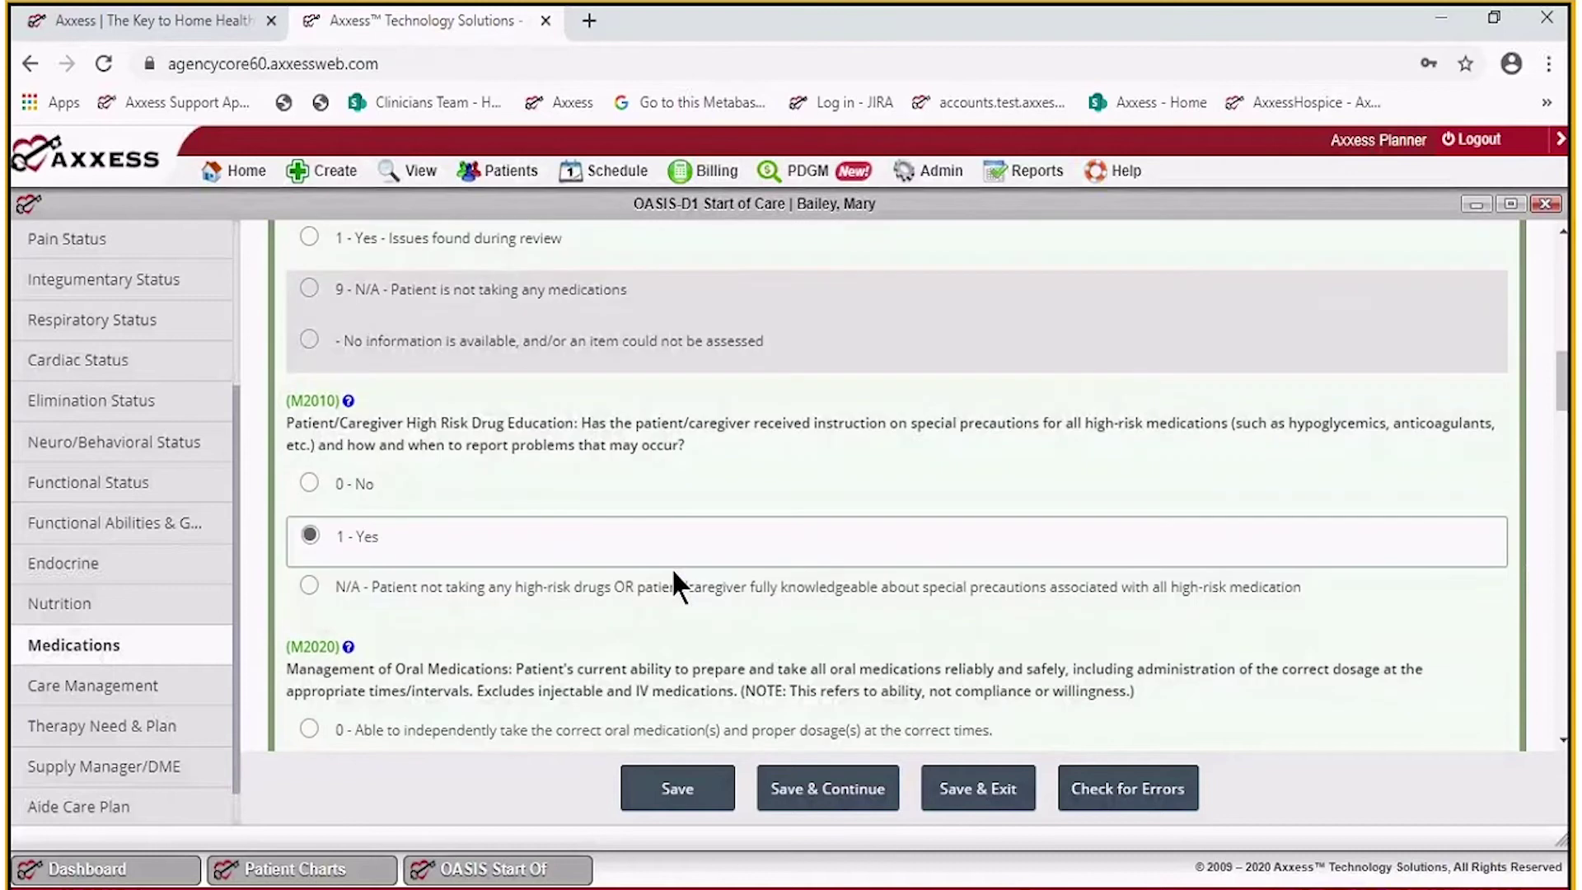
scroll(674, 581, "down", 10)
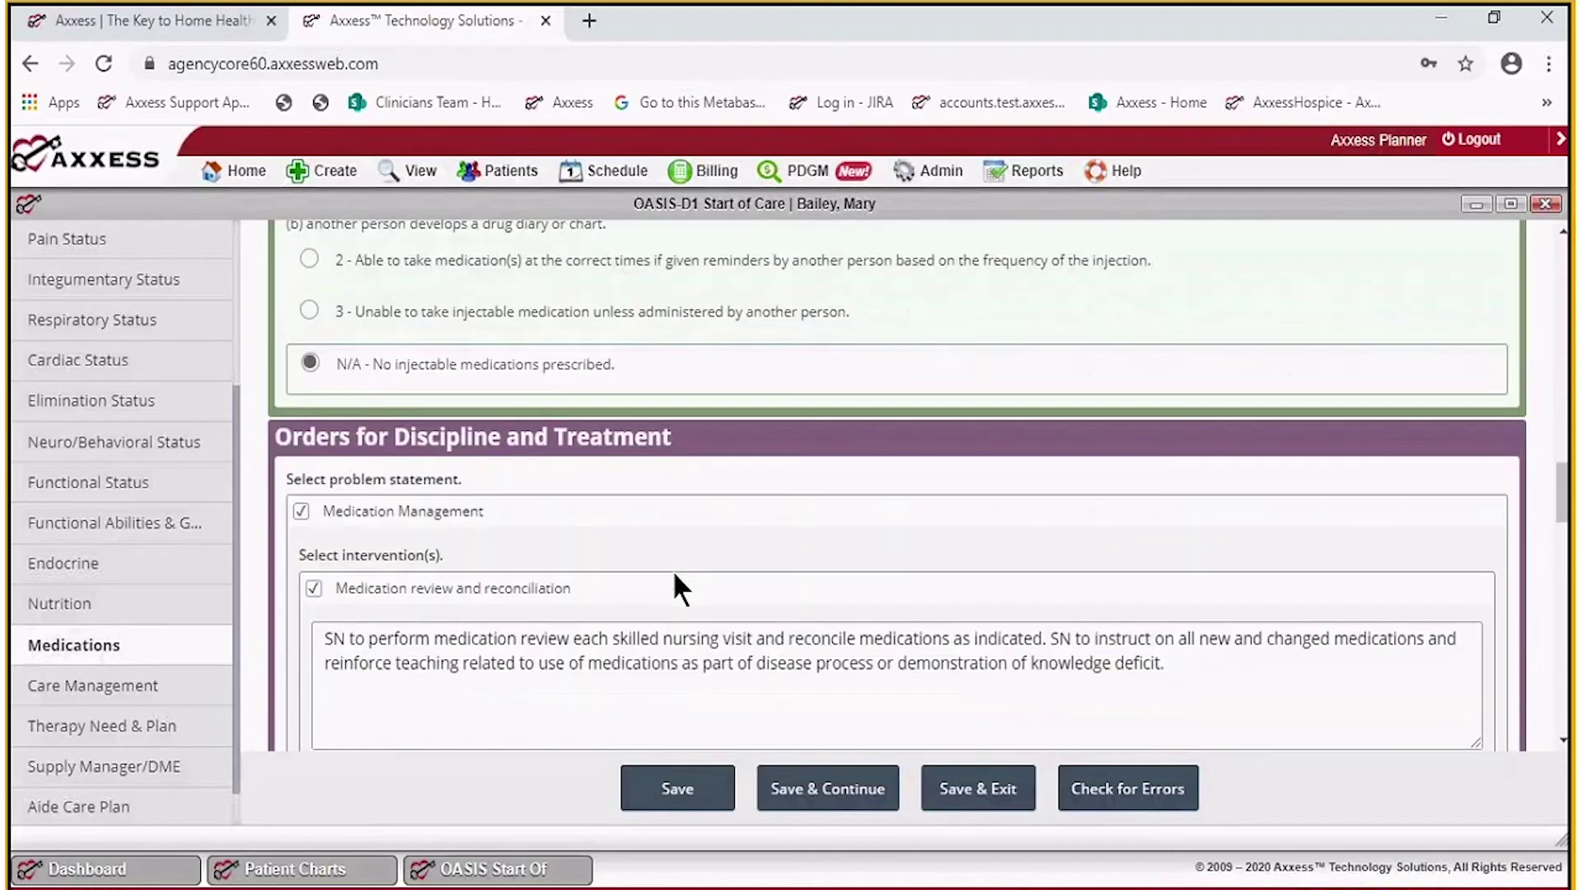
scroll(672, 570, "down", 5)
Examine the Care Management section's sources of assistance and the Therapy Need & Plan section's visit count and therapy orders.
left_click(160, 688)
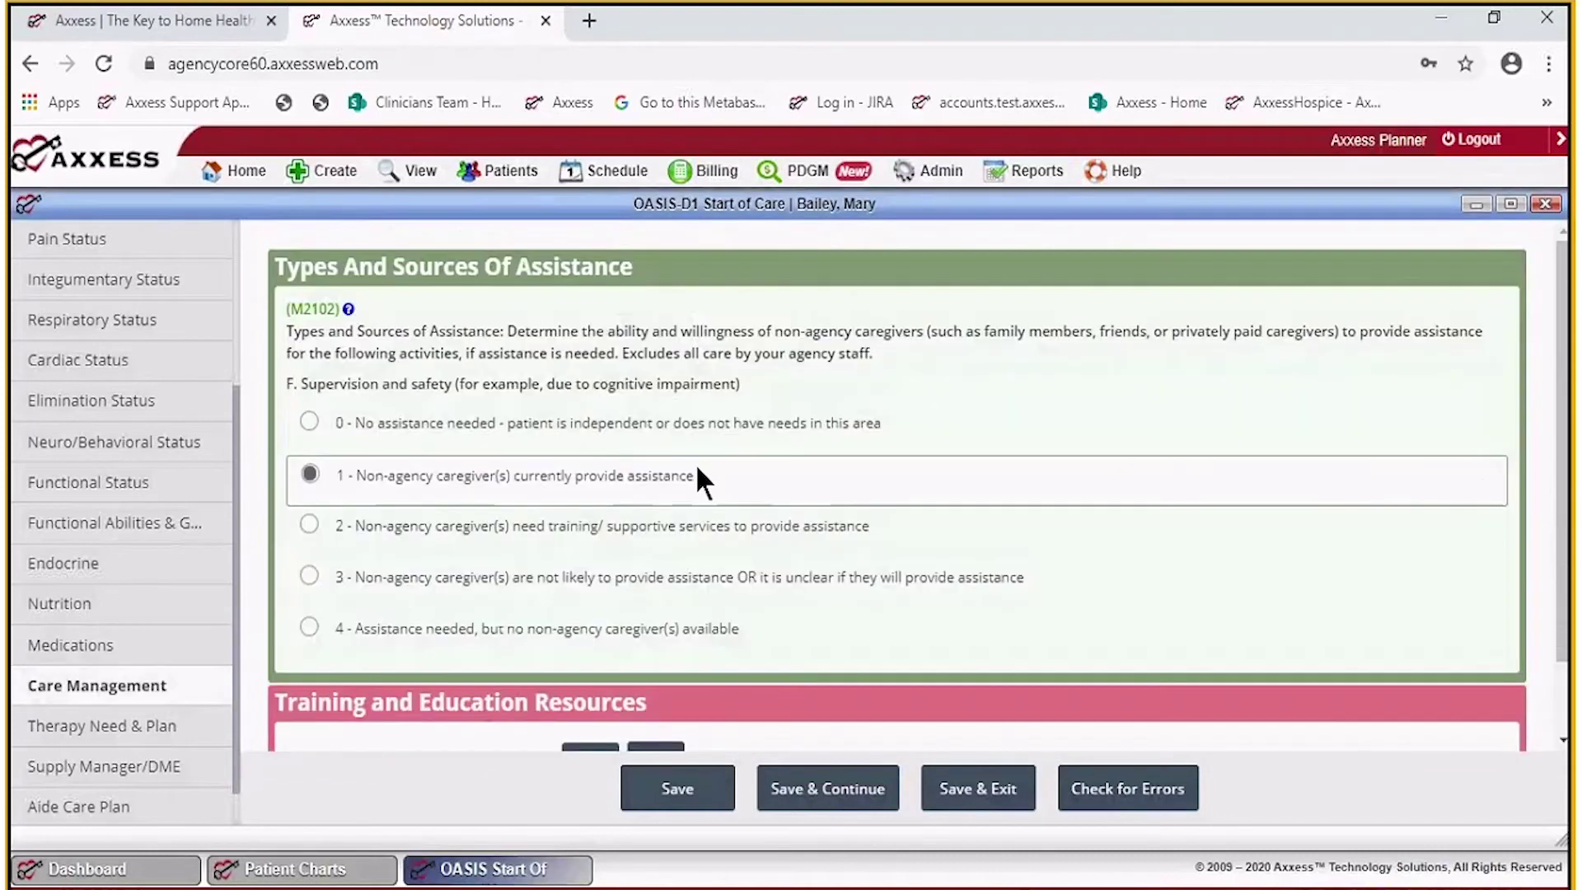
scroll(697, 470, "down", 1)
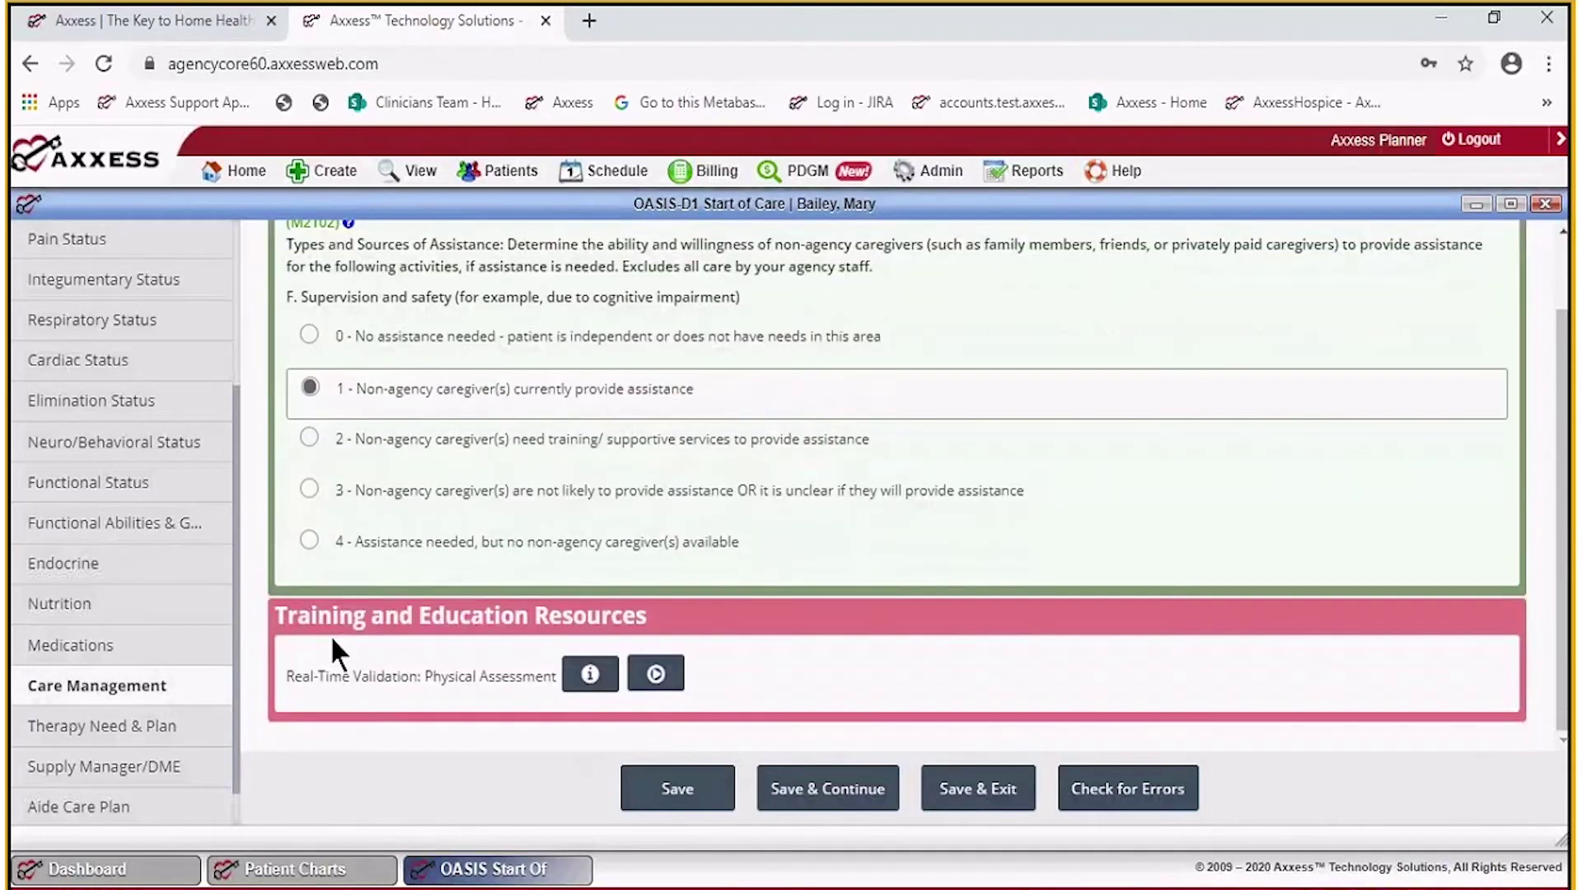
left_click(142, 732)
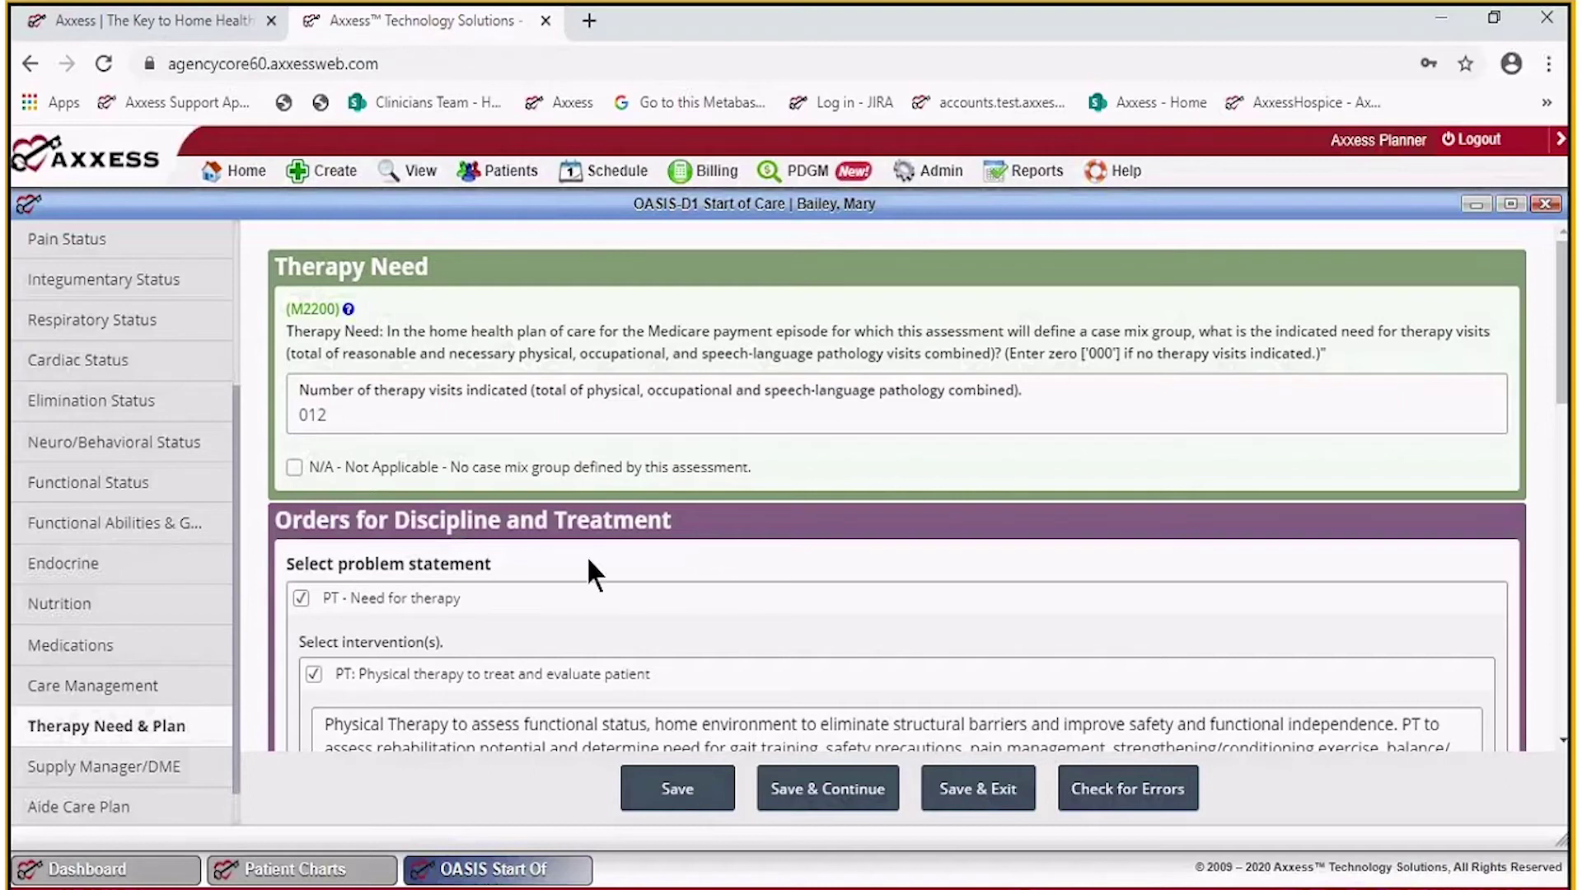
scroll(587, 555, "down", 12)
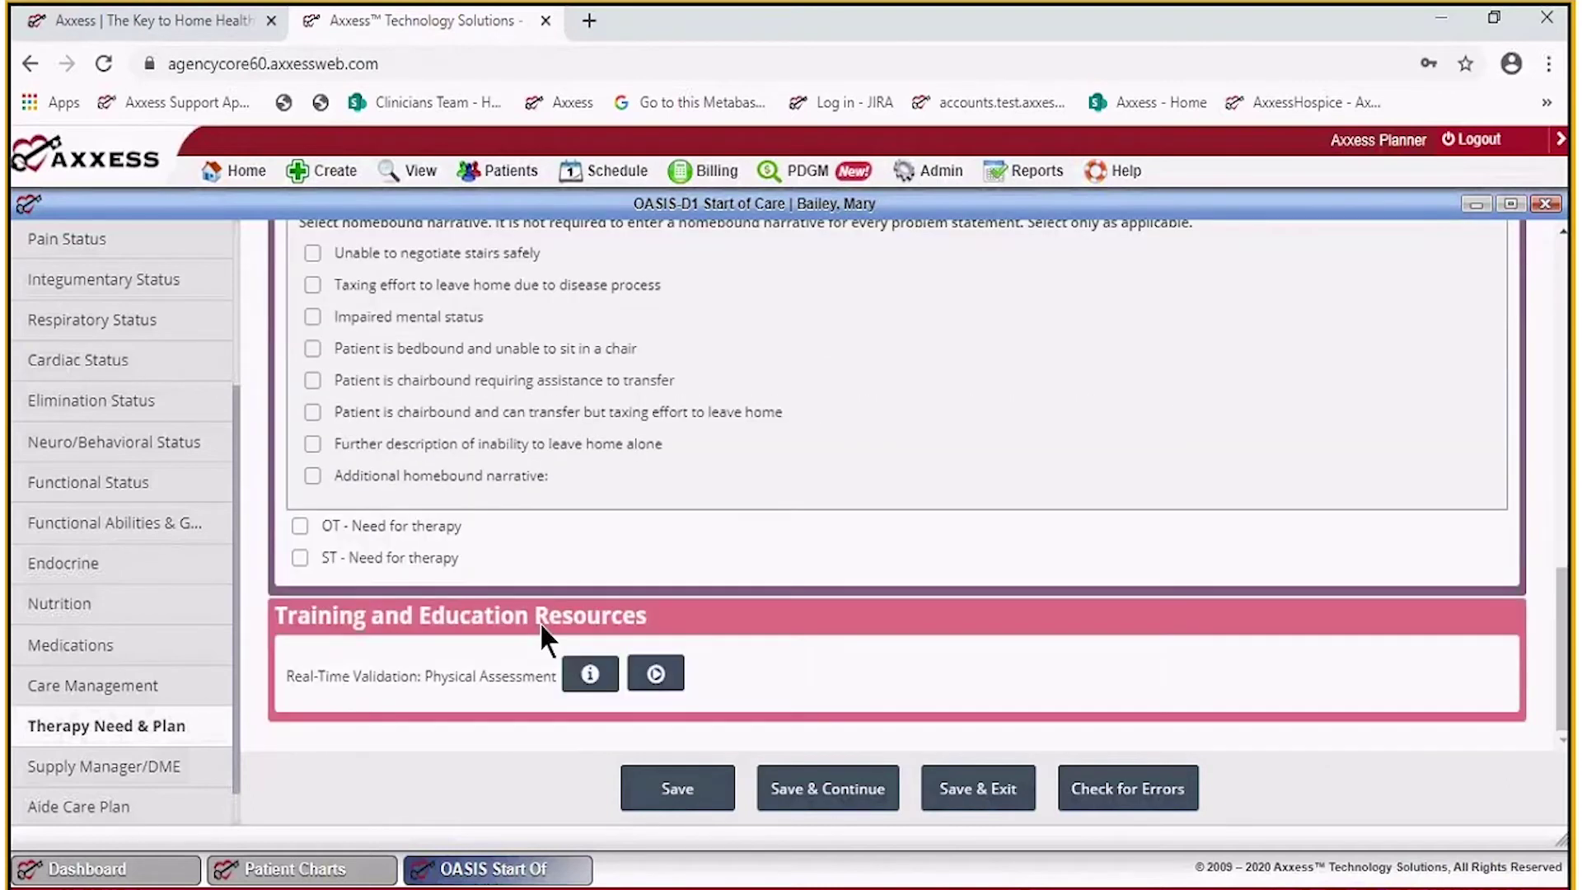
Examine the Supply Manager/DME section's equipment and provider fields, and show the Aide Care Plan section of the assessment.
left_click(175, 770)
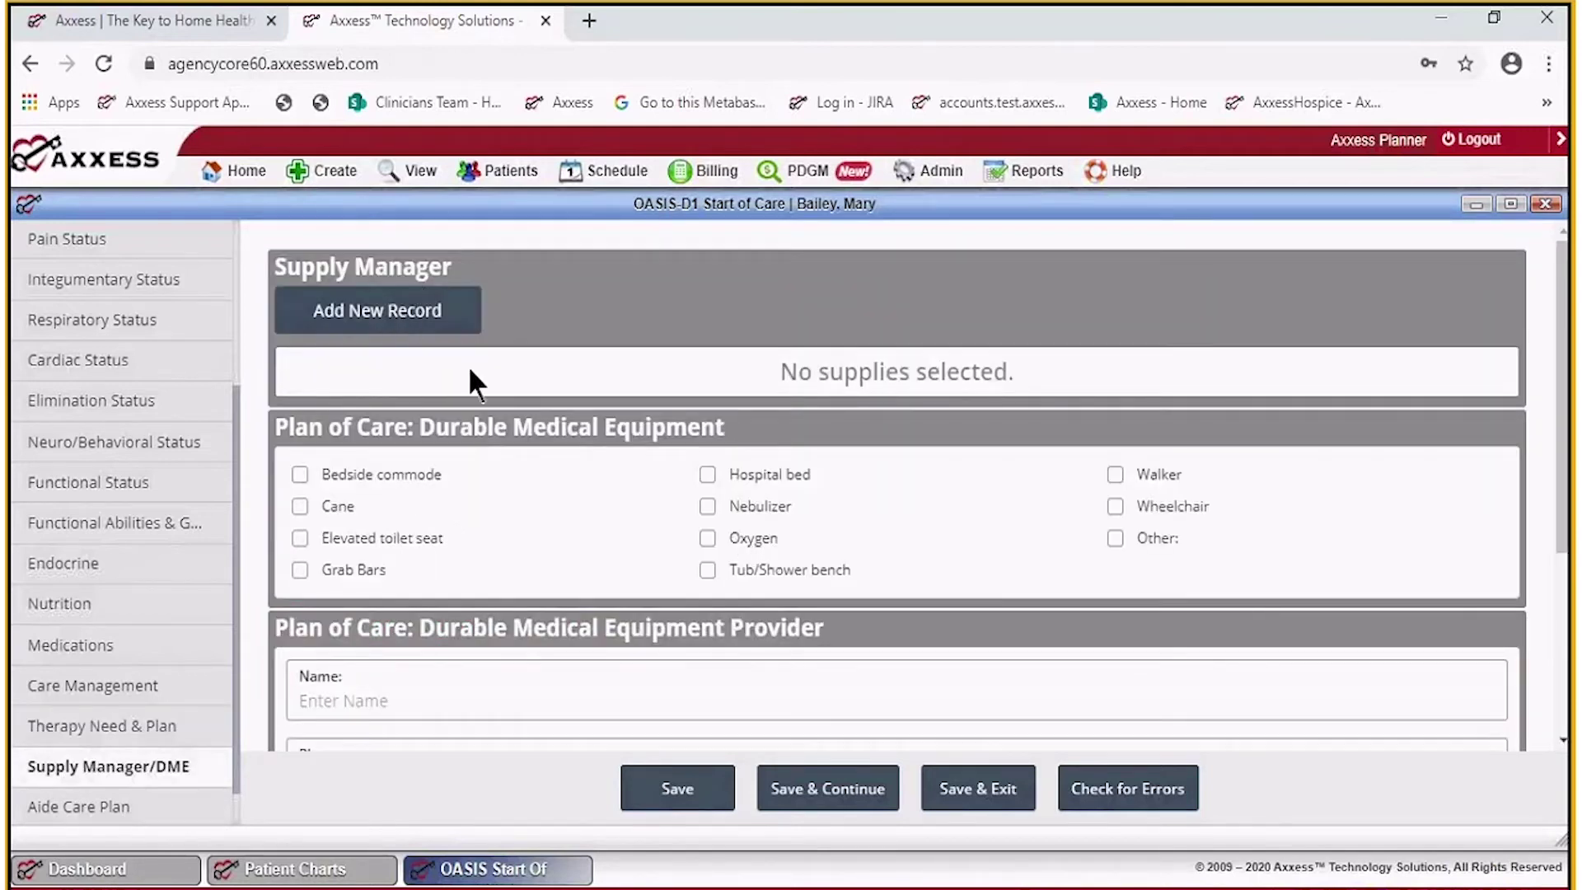
scroll(741, 478, "down", 3)
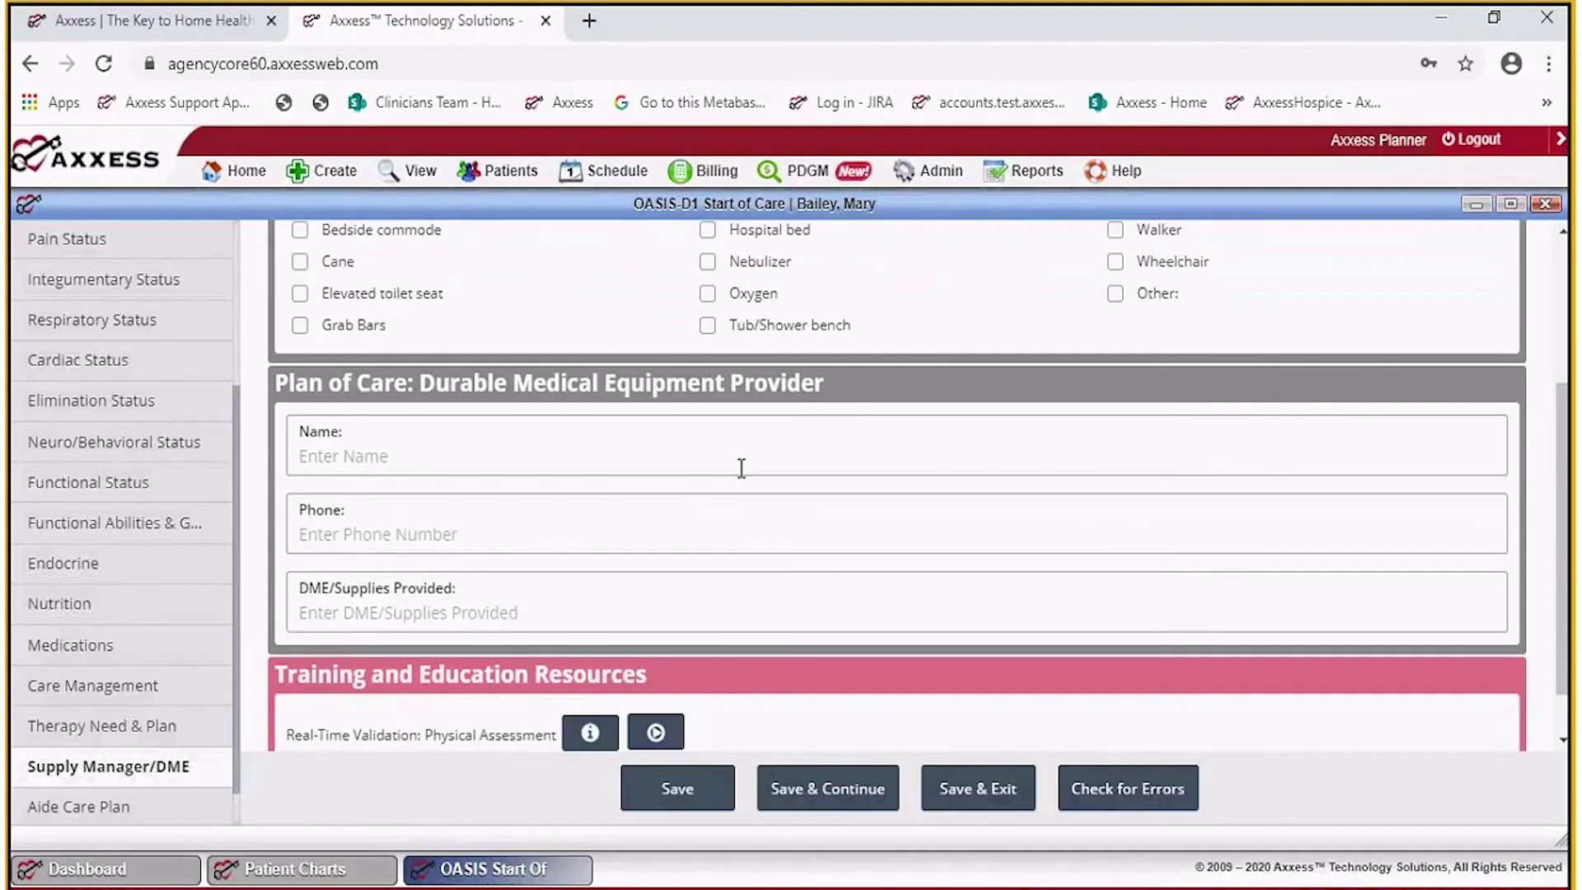
scroll(475, 510, "down", 1)
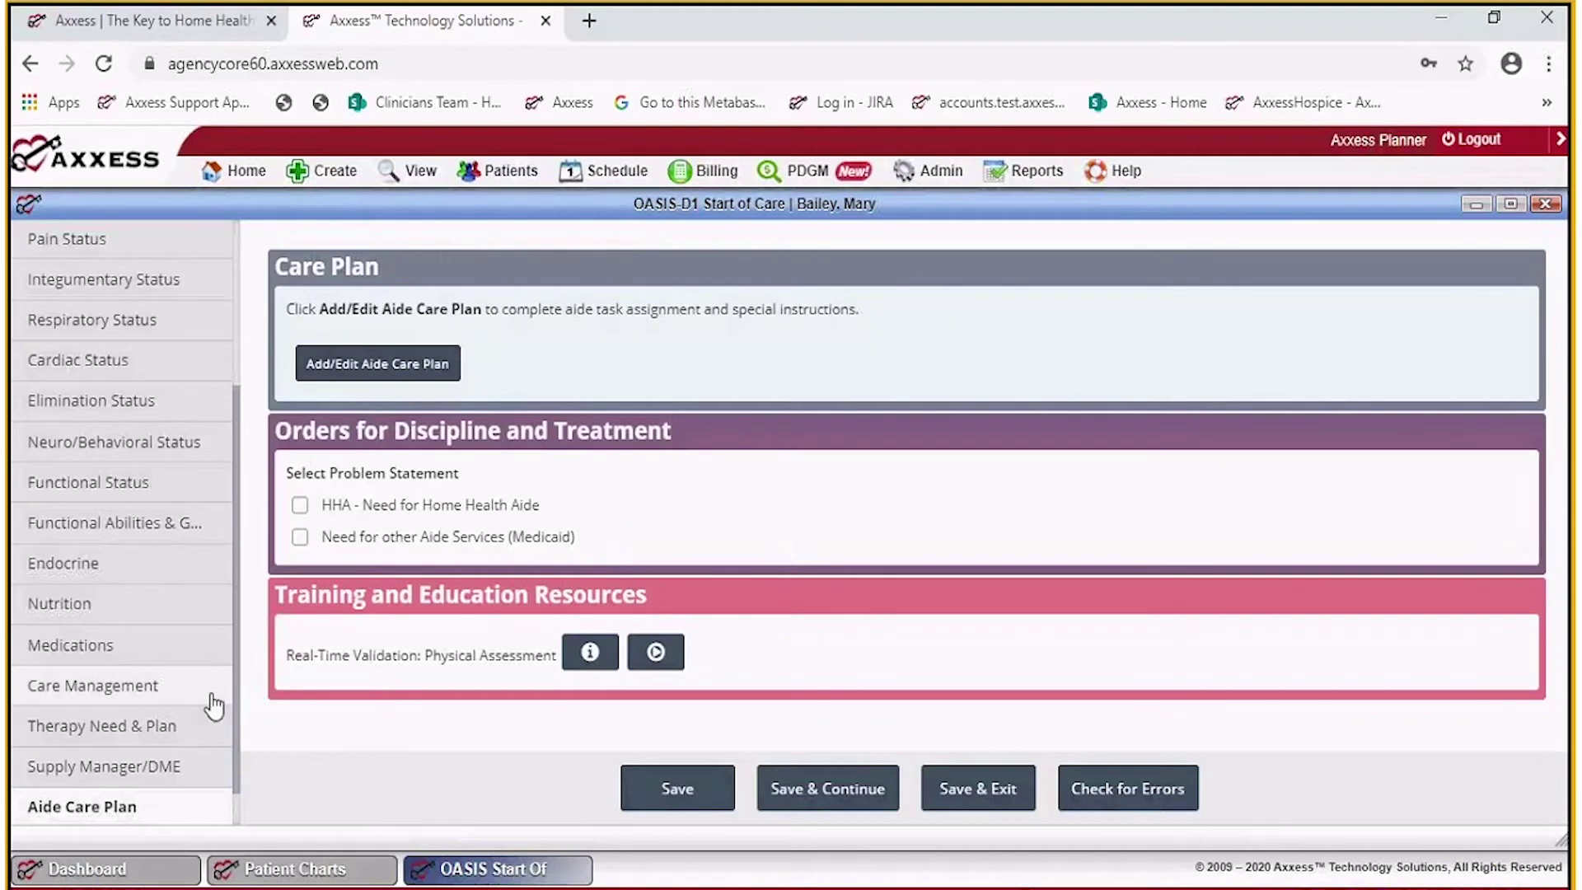
scroll(212, 707, "down", 2)
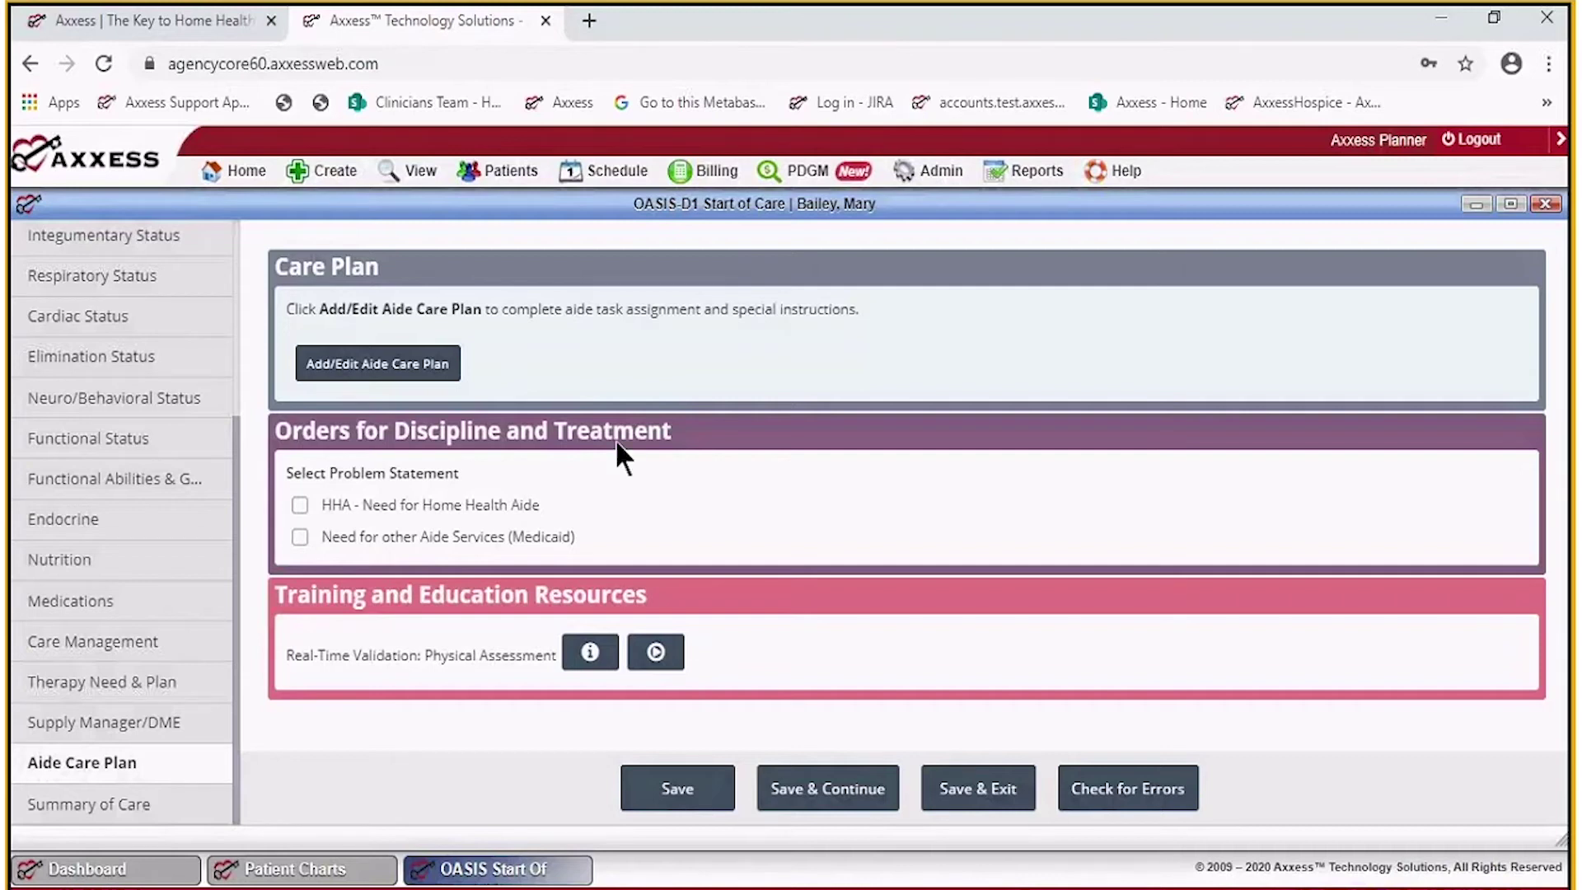
Open the aide care plan for editing, look through its tasks, and clear the HHA care plan type.
left_click(378, 364)
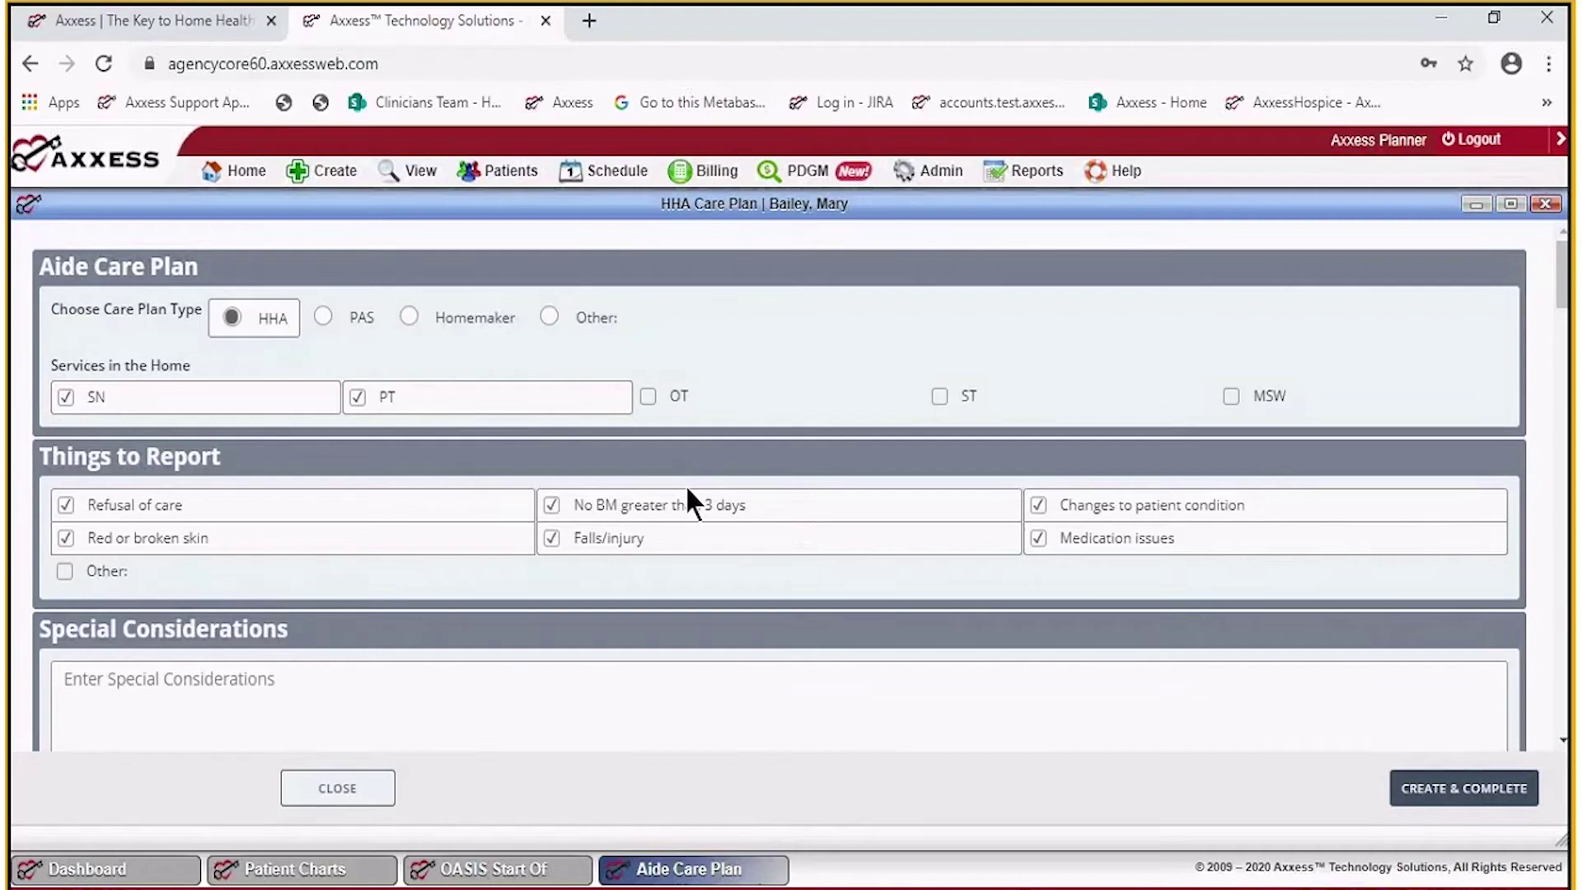
scroll(689, 494, "down", 15)
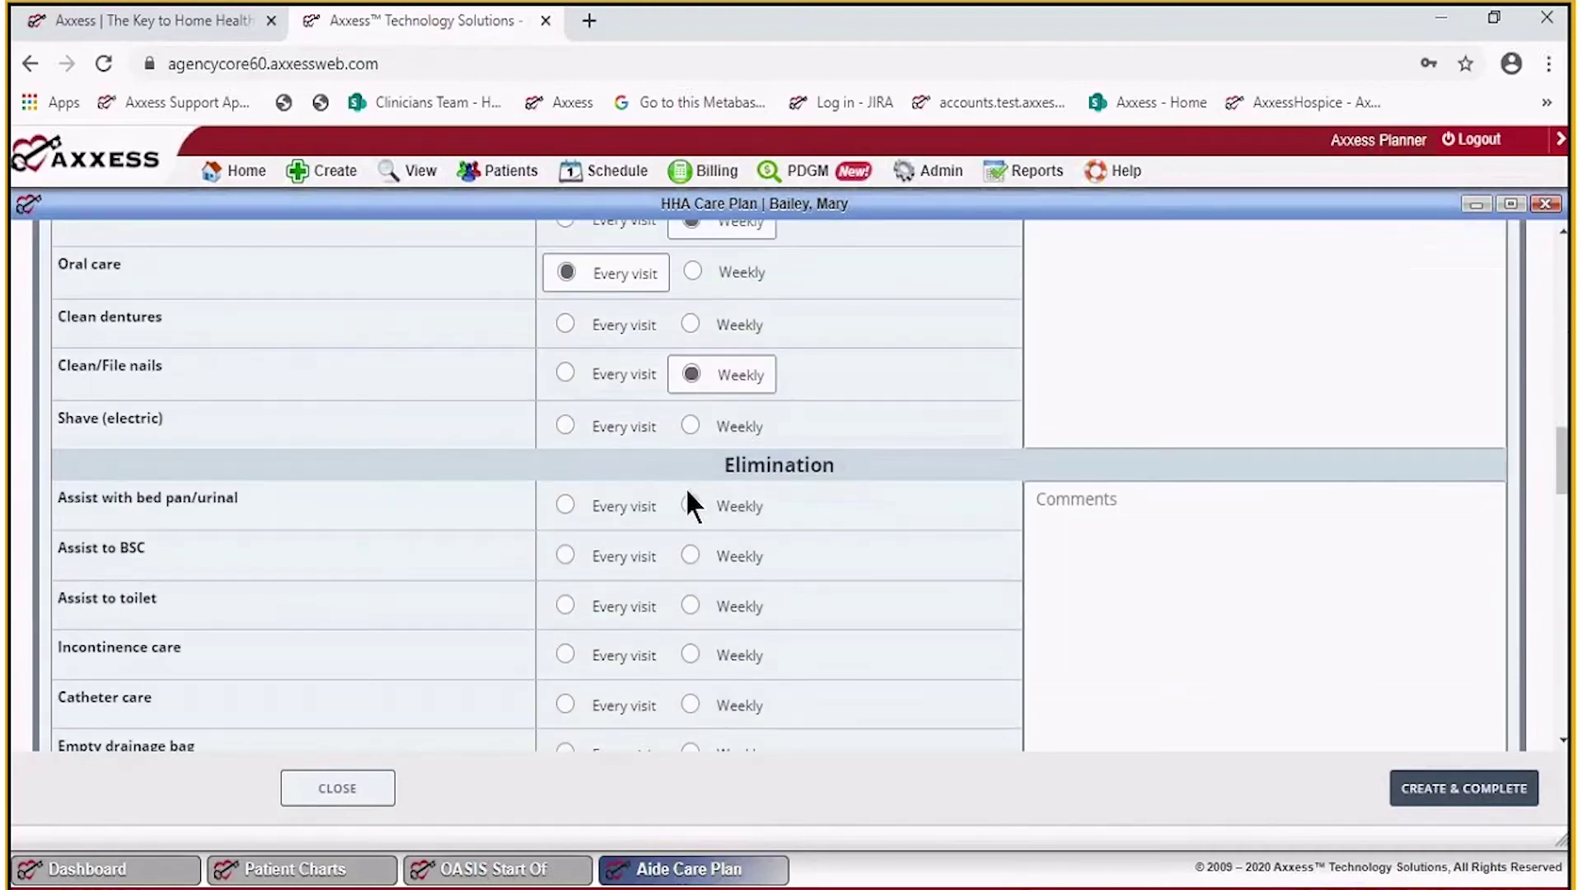
scroll(689, 495, "down", 15)
scroll(688, 493, "up", 20)
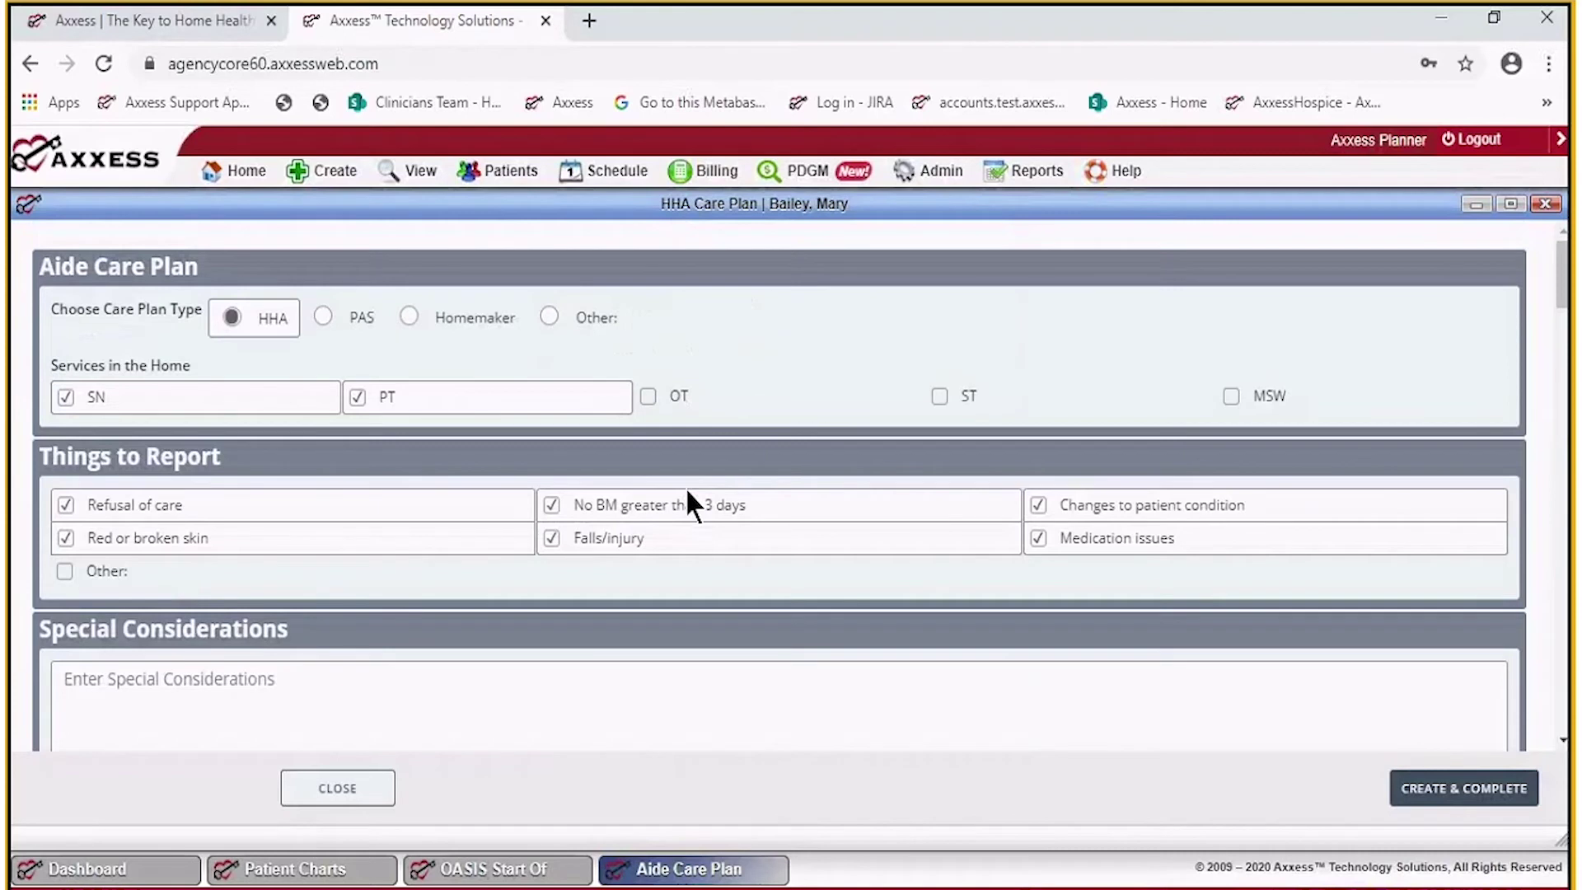
left_click(234, 317)
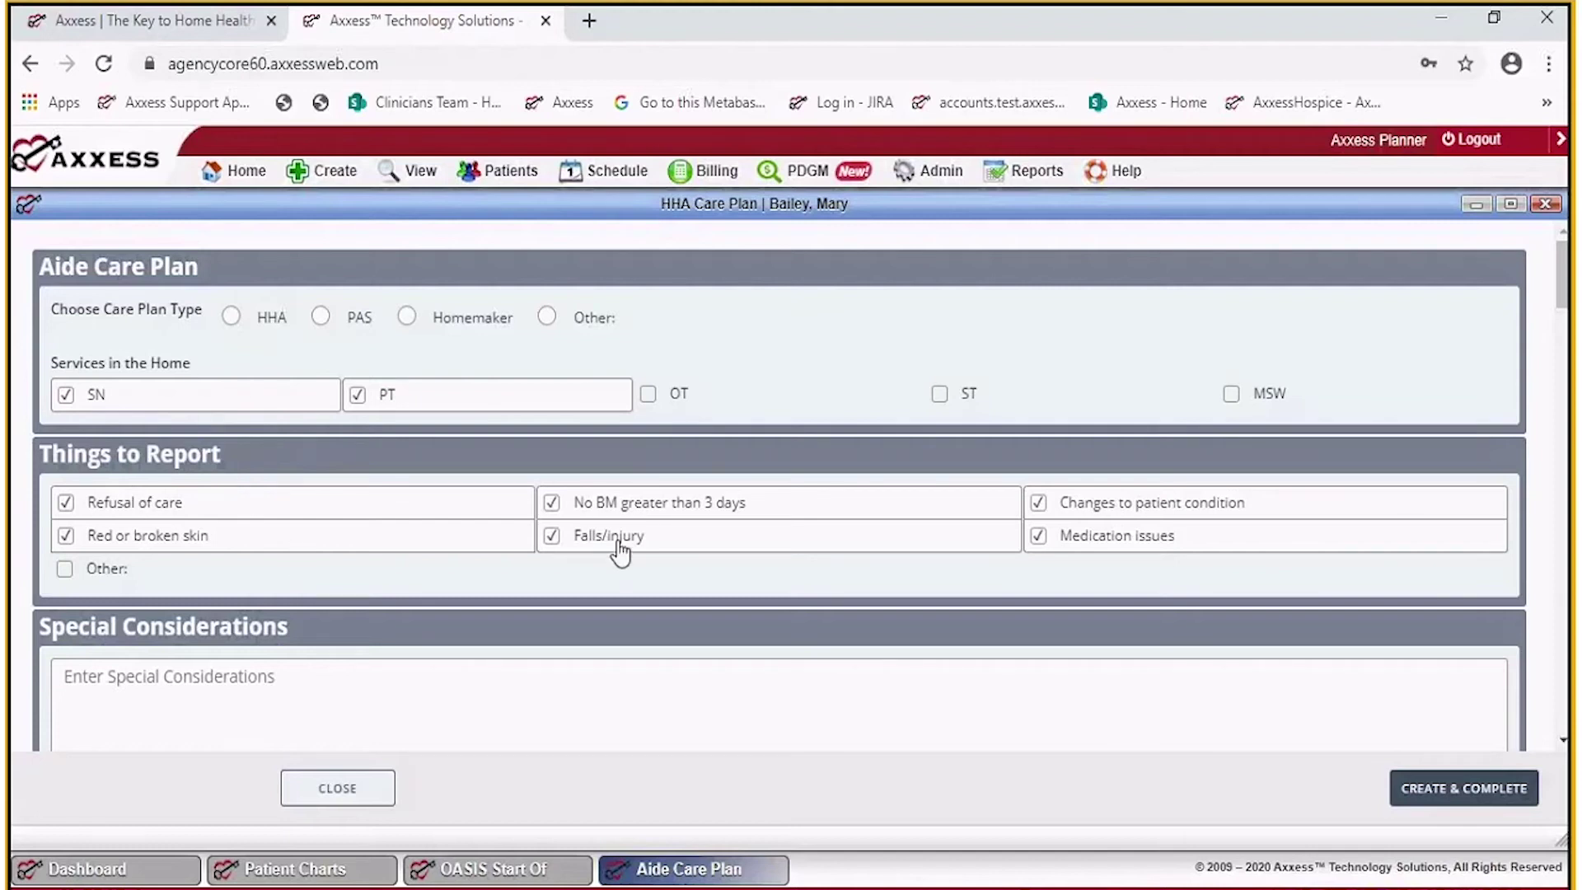
Clear the pulse rate's frequency in the Vital Signs tasks and set it back to Every visit.
scroll(619, 551, "down", 3)
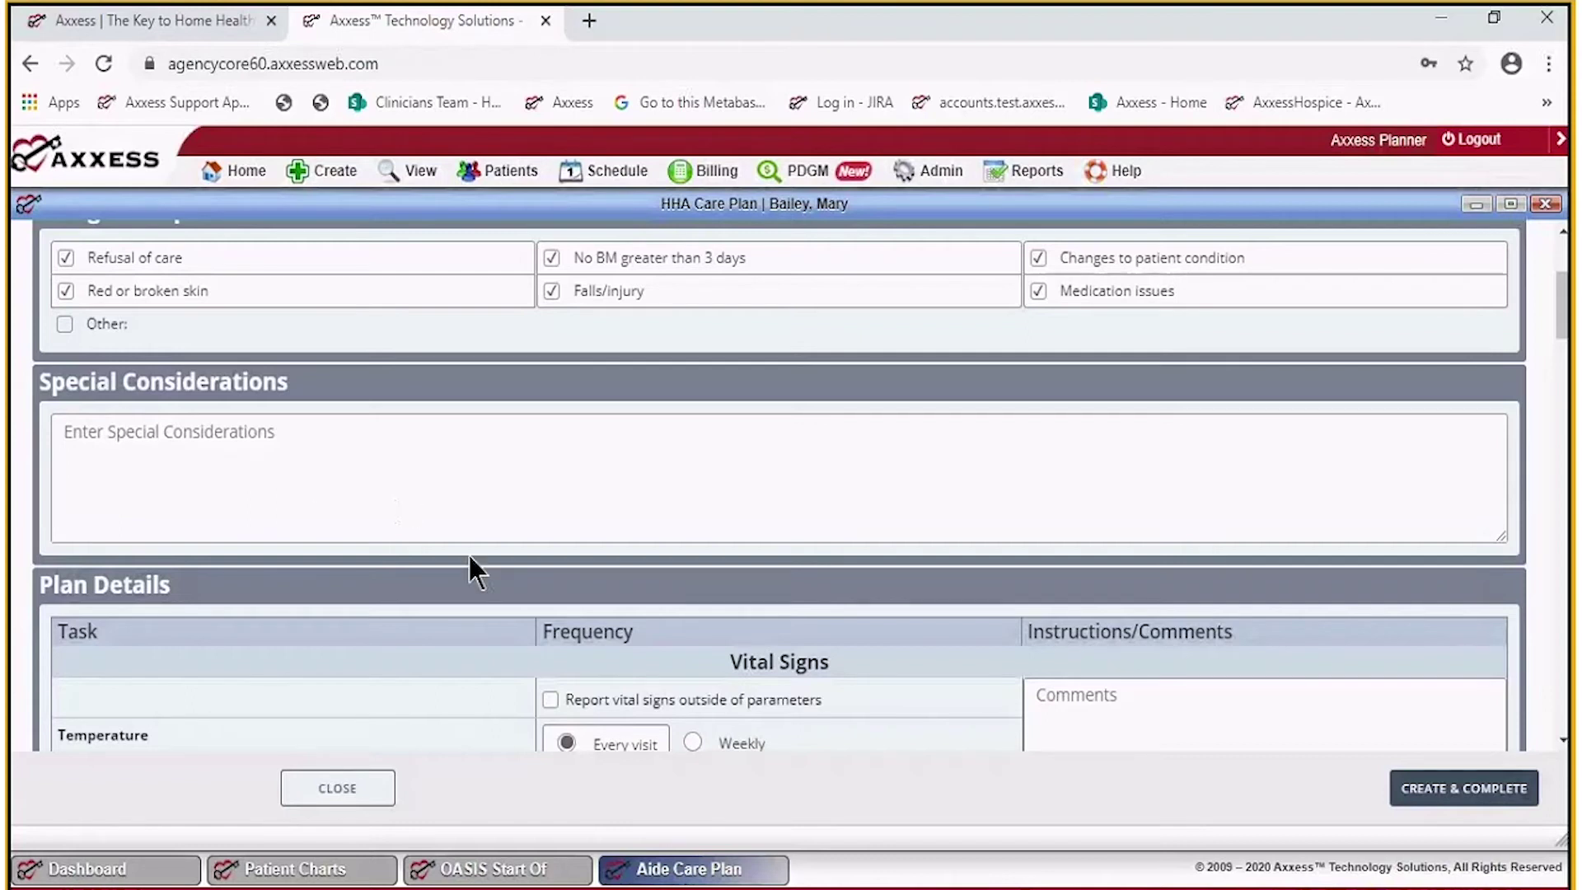
scroll(470, 557, "down", 3)
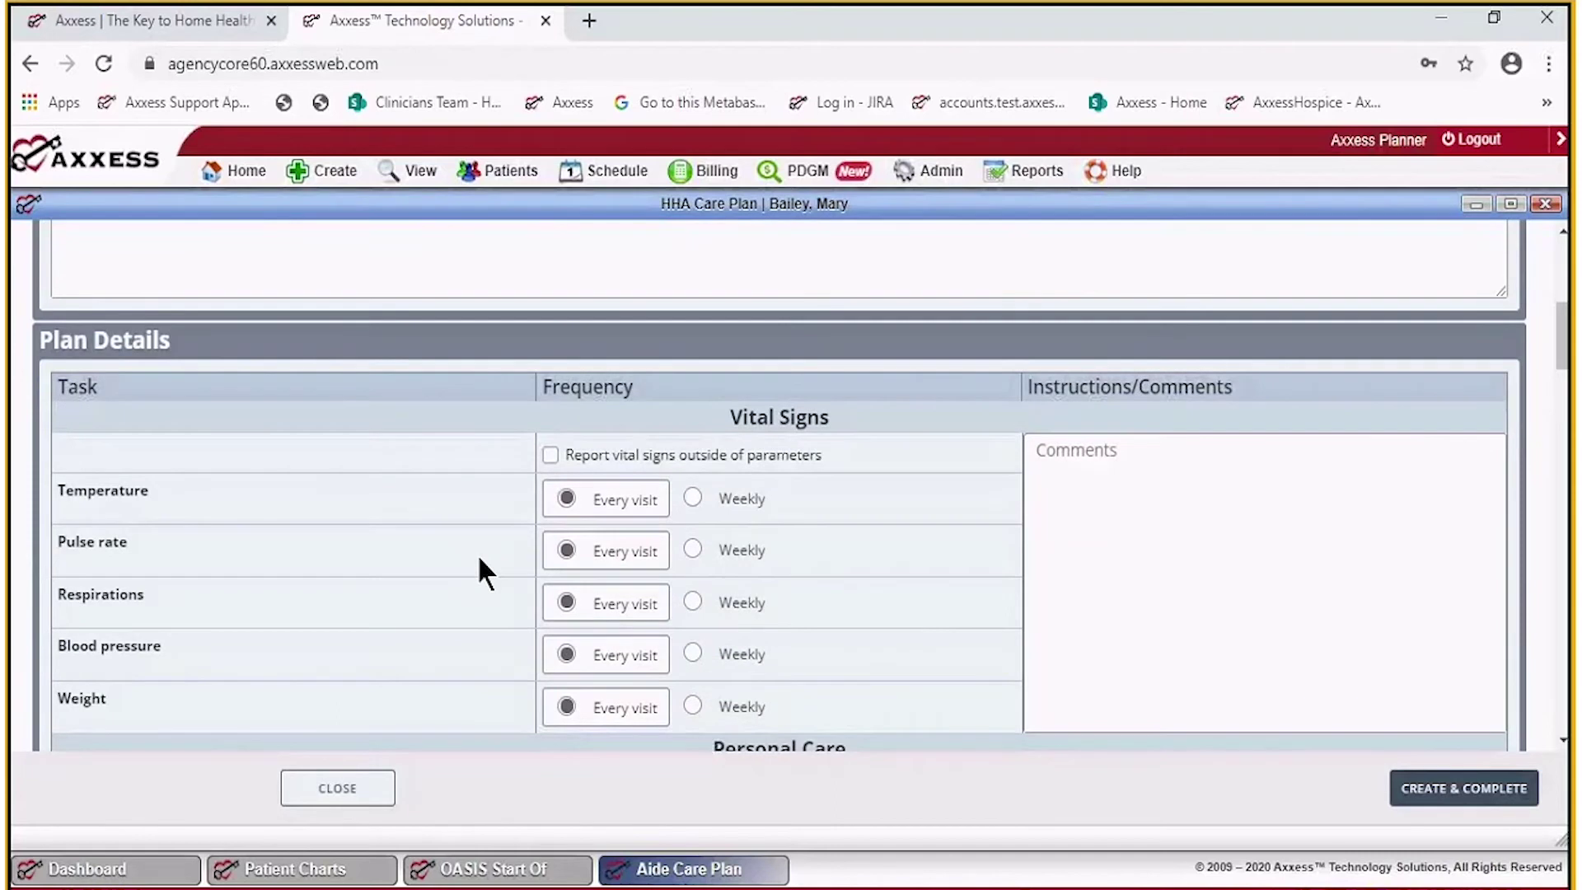
scroll(478, 556, "down", 3)
scroll(462, 548, "up", 3)
scroll(651, 499, "down", 3)
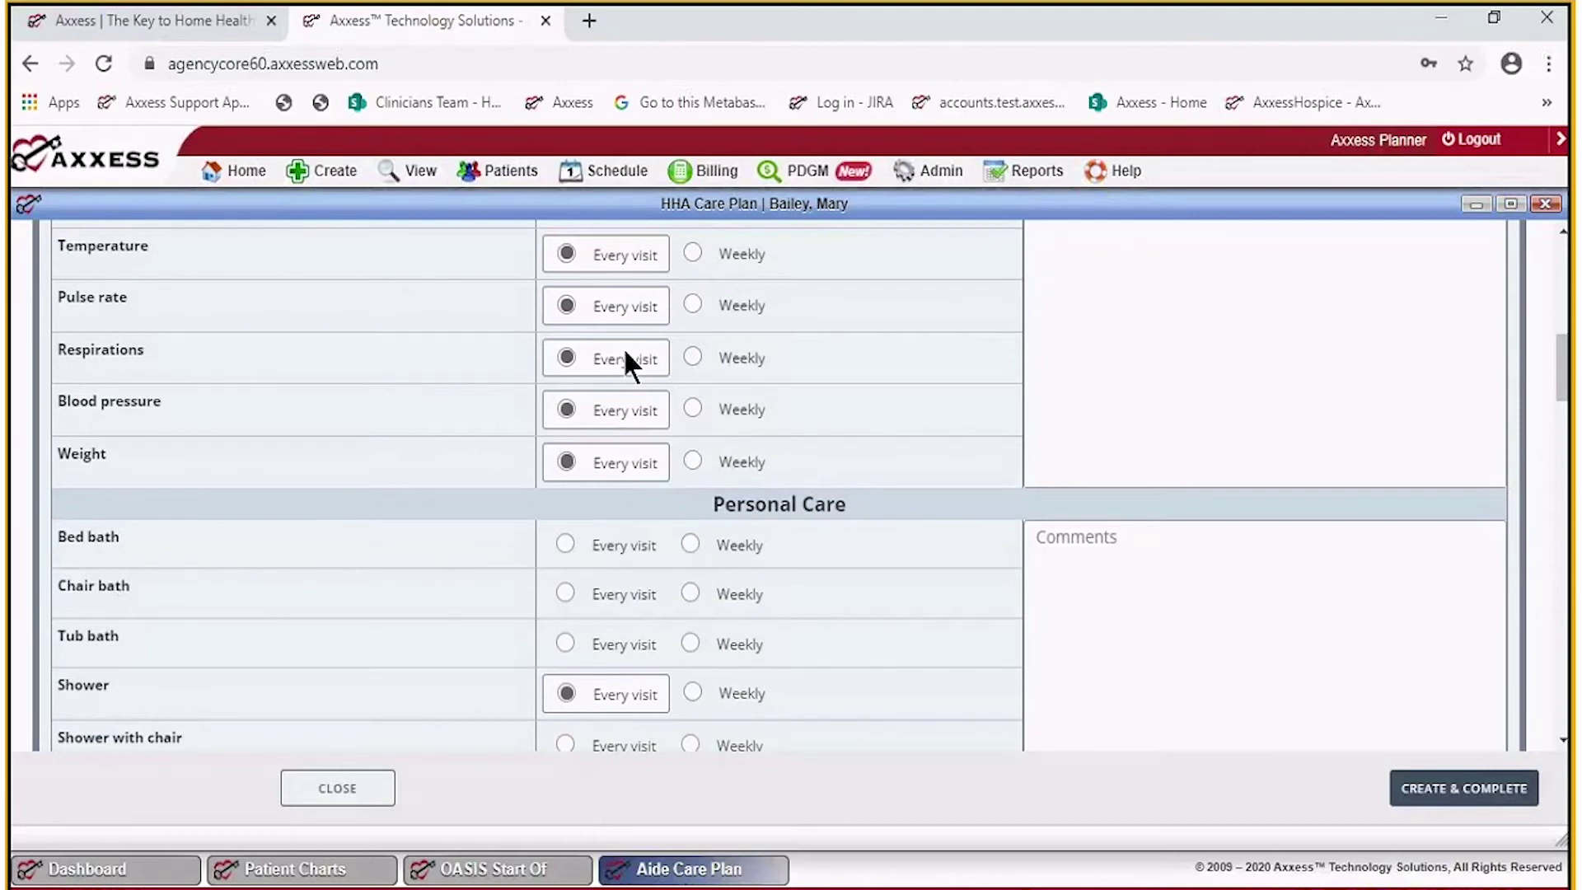
left_click(572, 303)
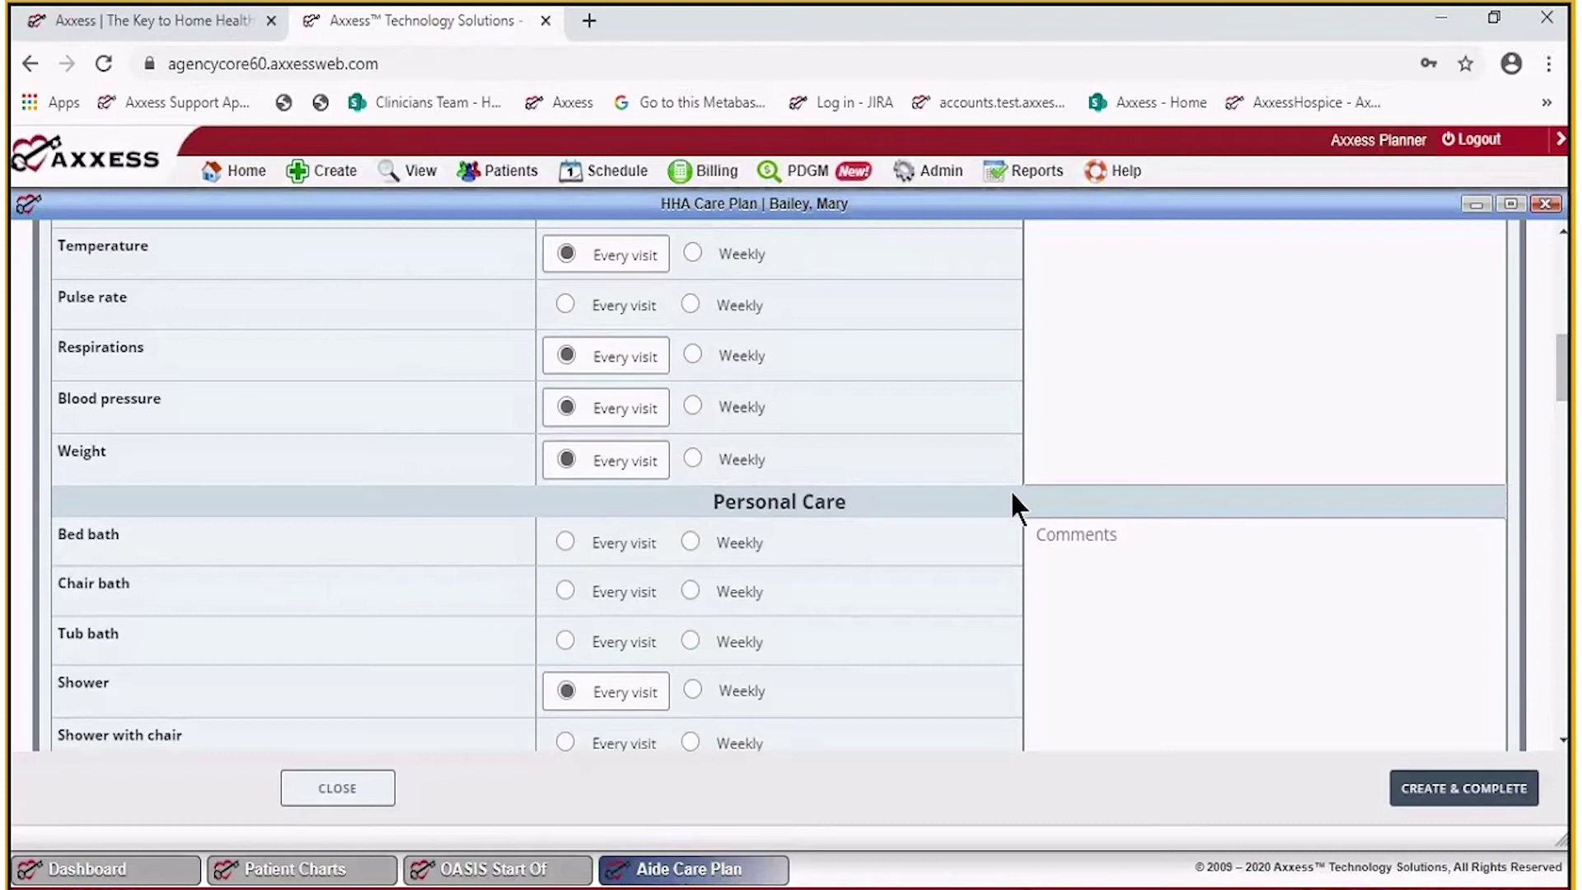
left_click(569, 305)
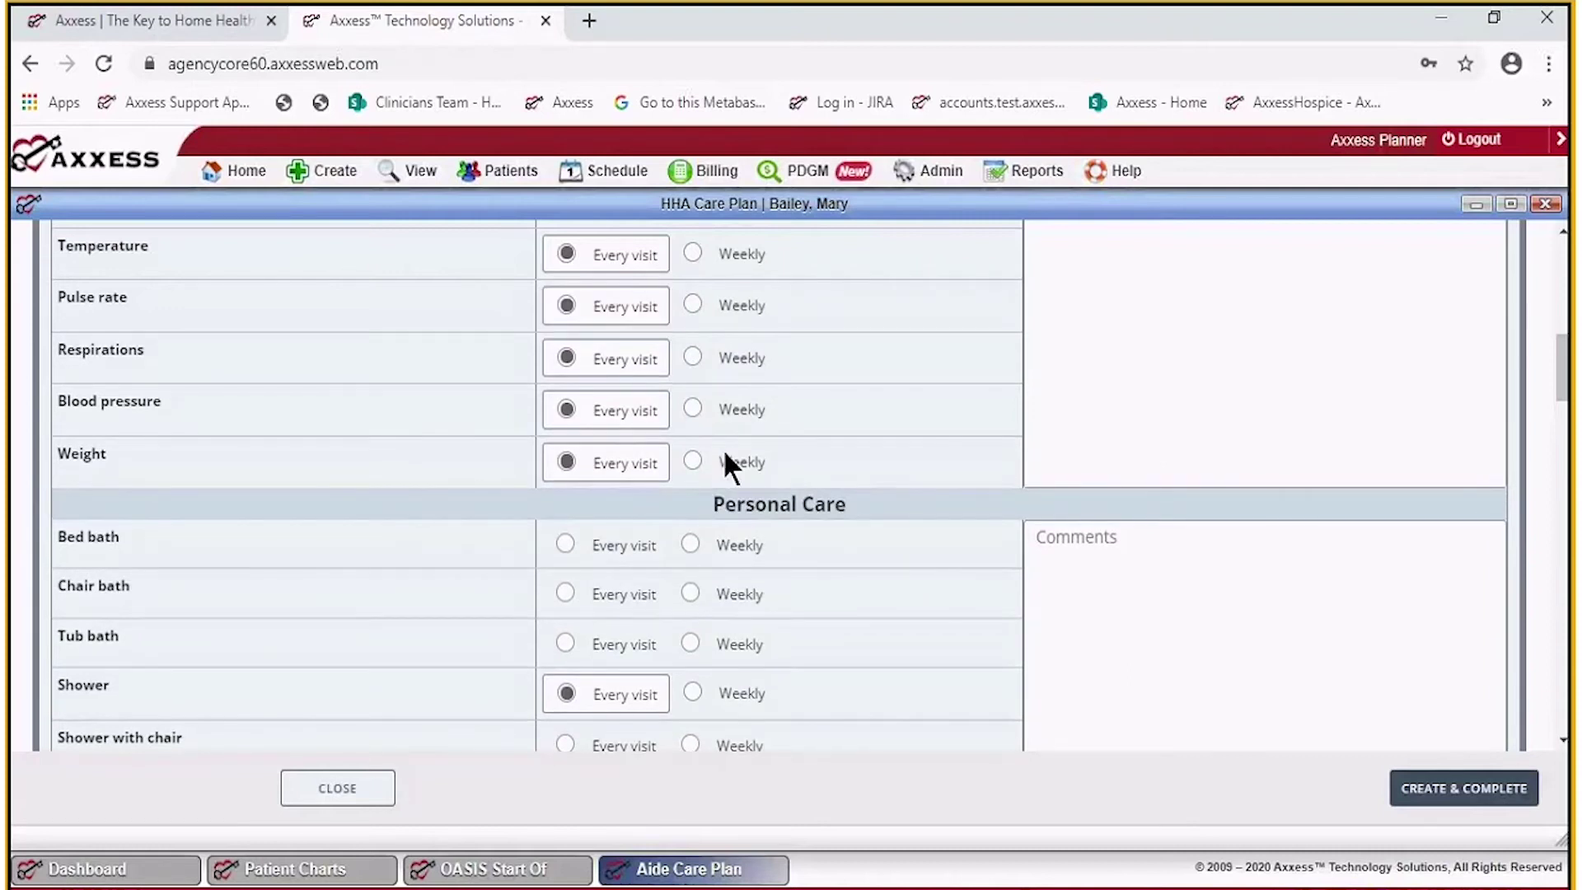
Clear the Every visit frequency for weight, blood pressure, respirations, pulse rate and temperature in the Vital Signs tasks.
scroll(736, 440, "up", 3)
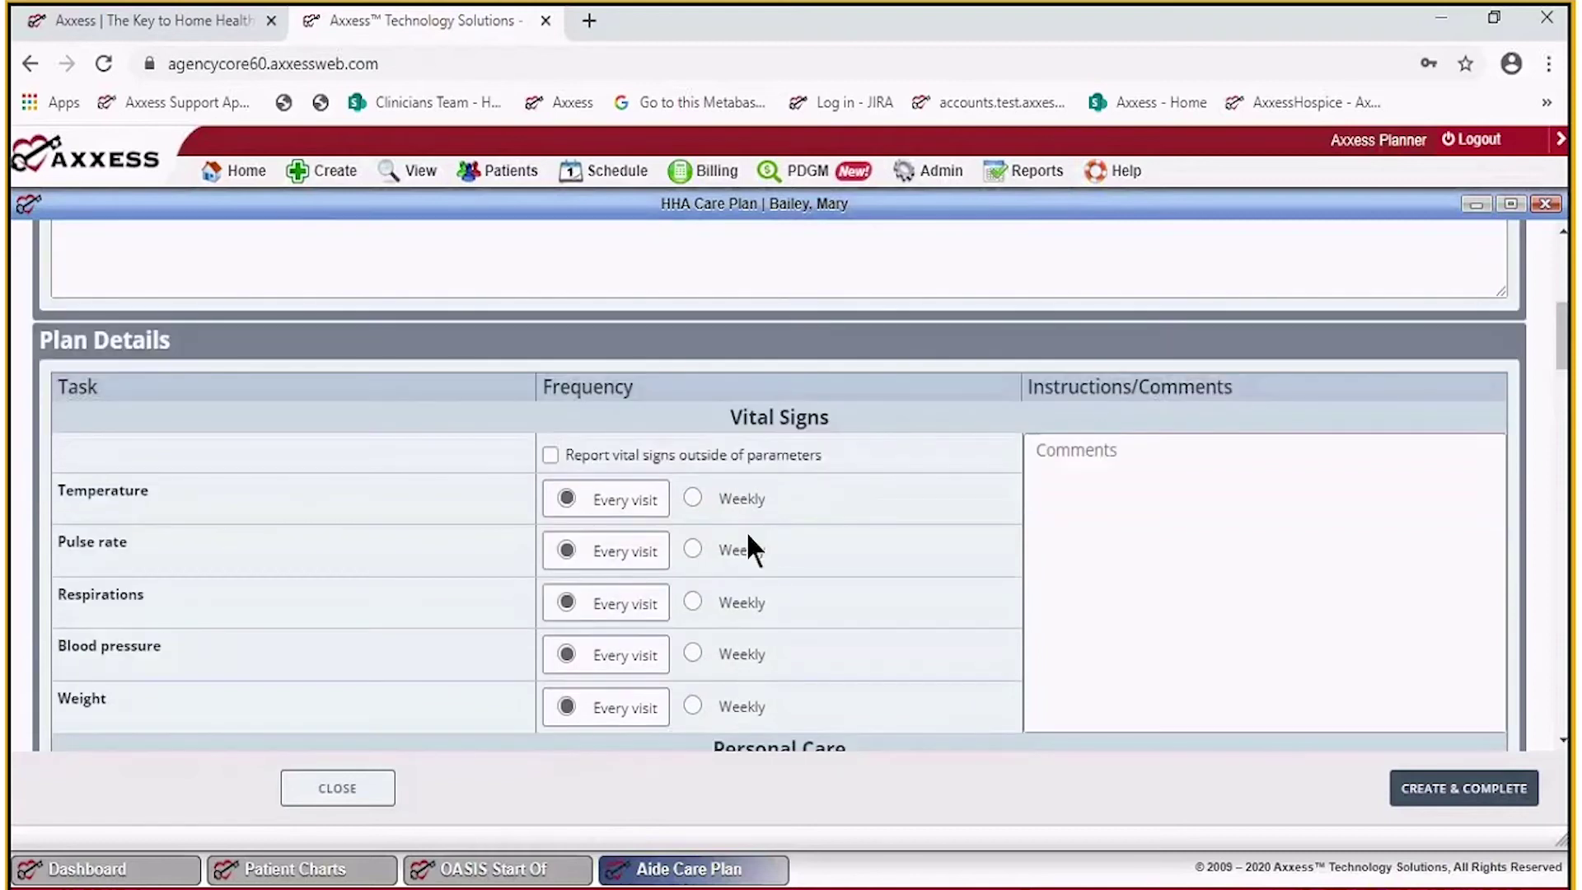
left_click(565, 708)
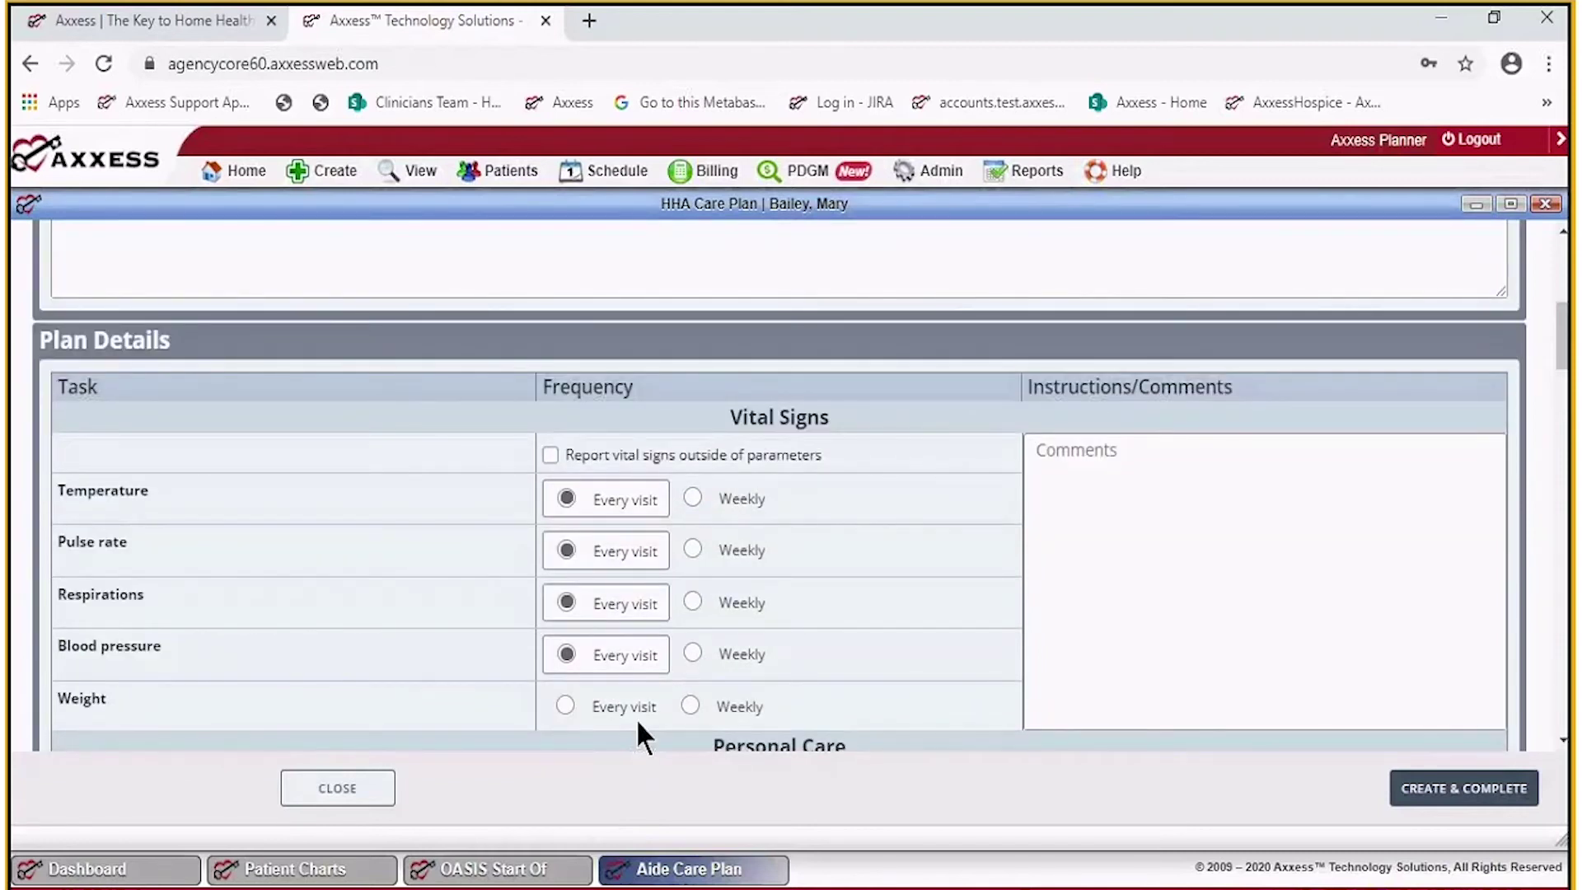
left_click(565, 654)
left_click(565, 602)
left_click(565, 550)
left_click(565, 499)
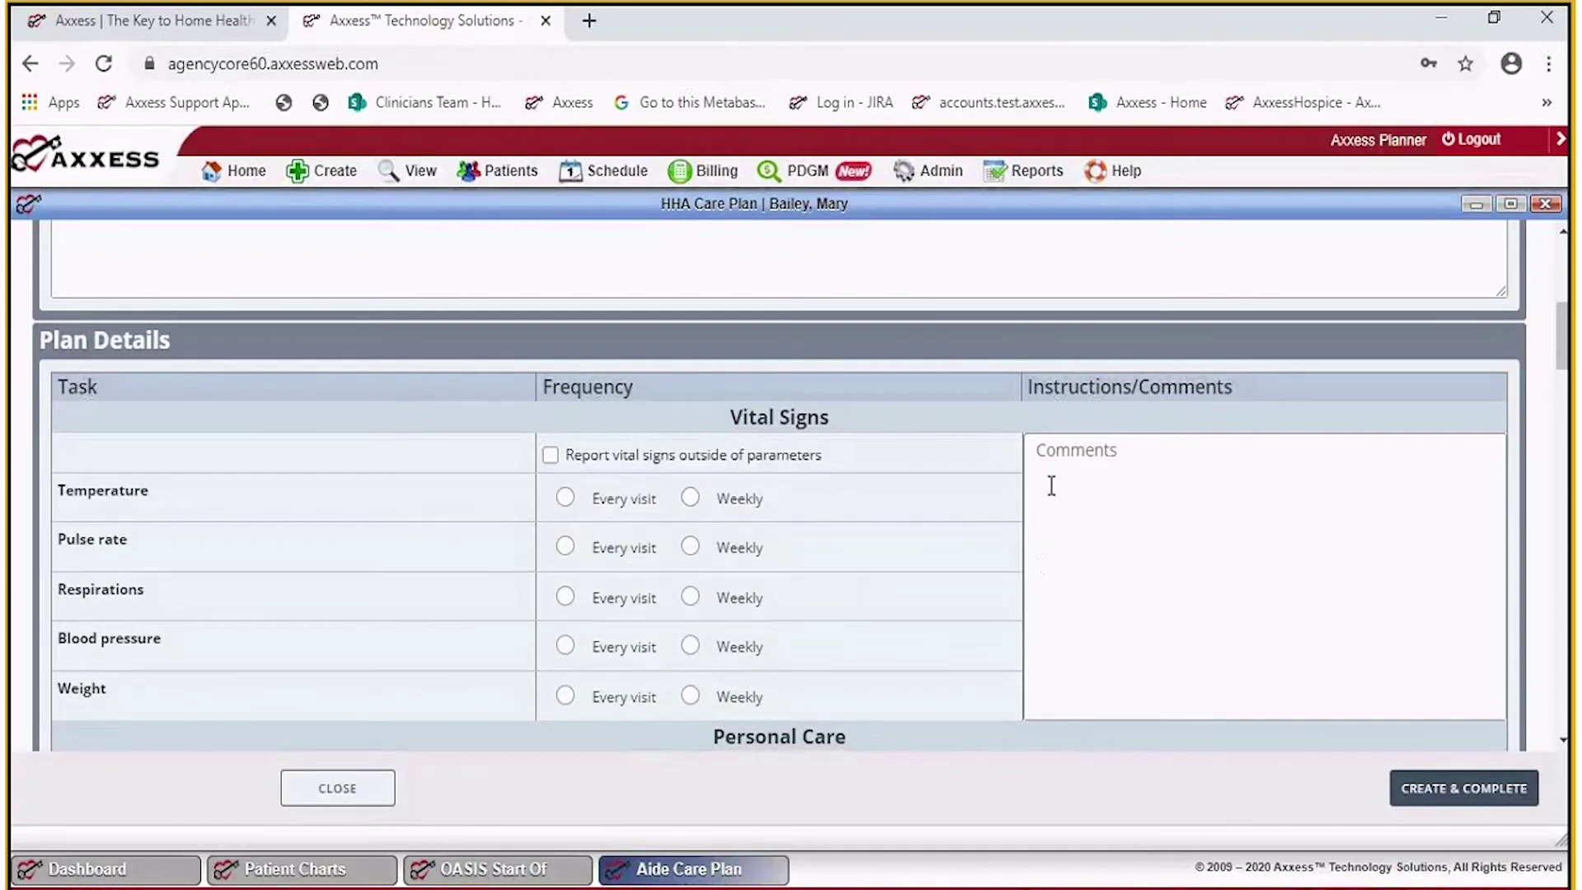
Examine the Personal Care and Elimination tasks of the aide care plan for their frequencies and comment fields.
scroll(883, 536, "down", 3)
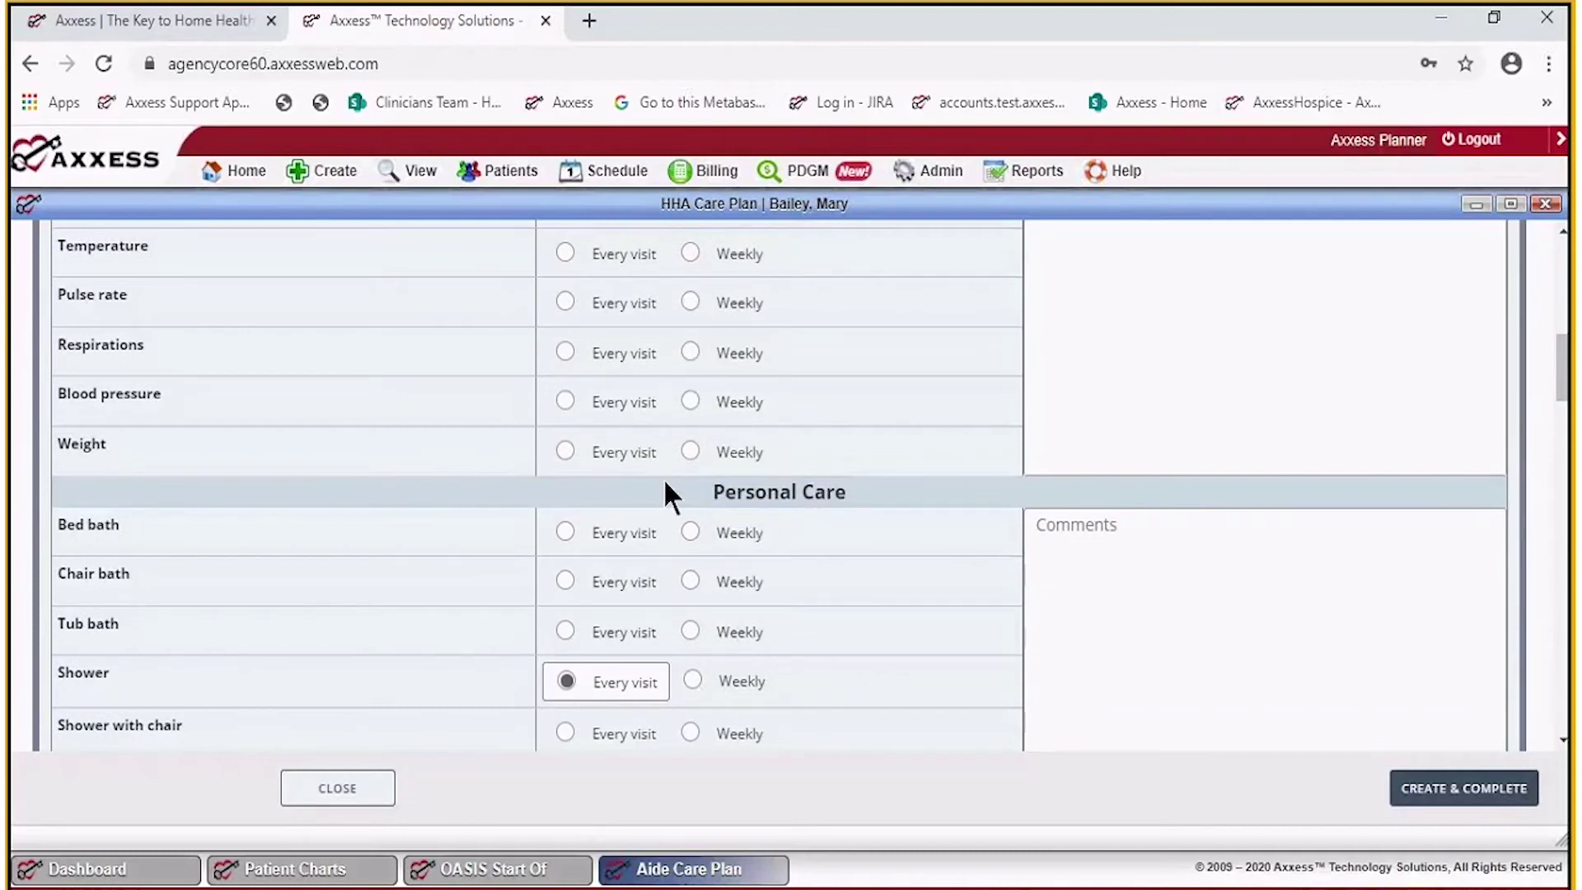
scroll(694, 600, "down", 3)
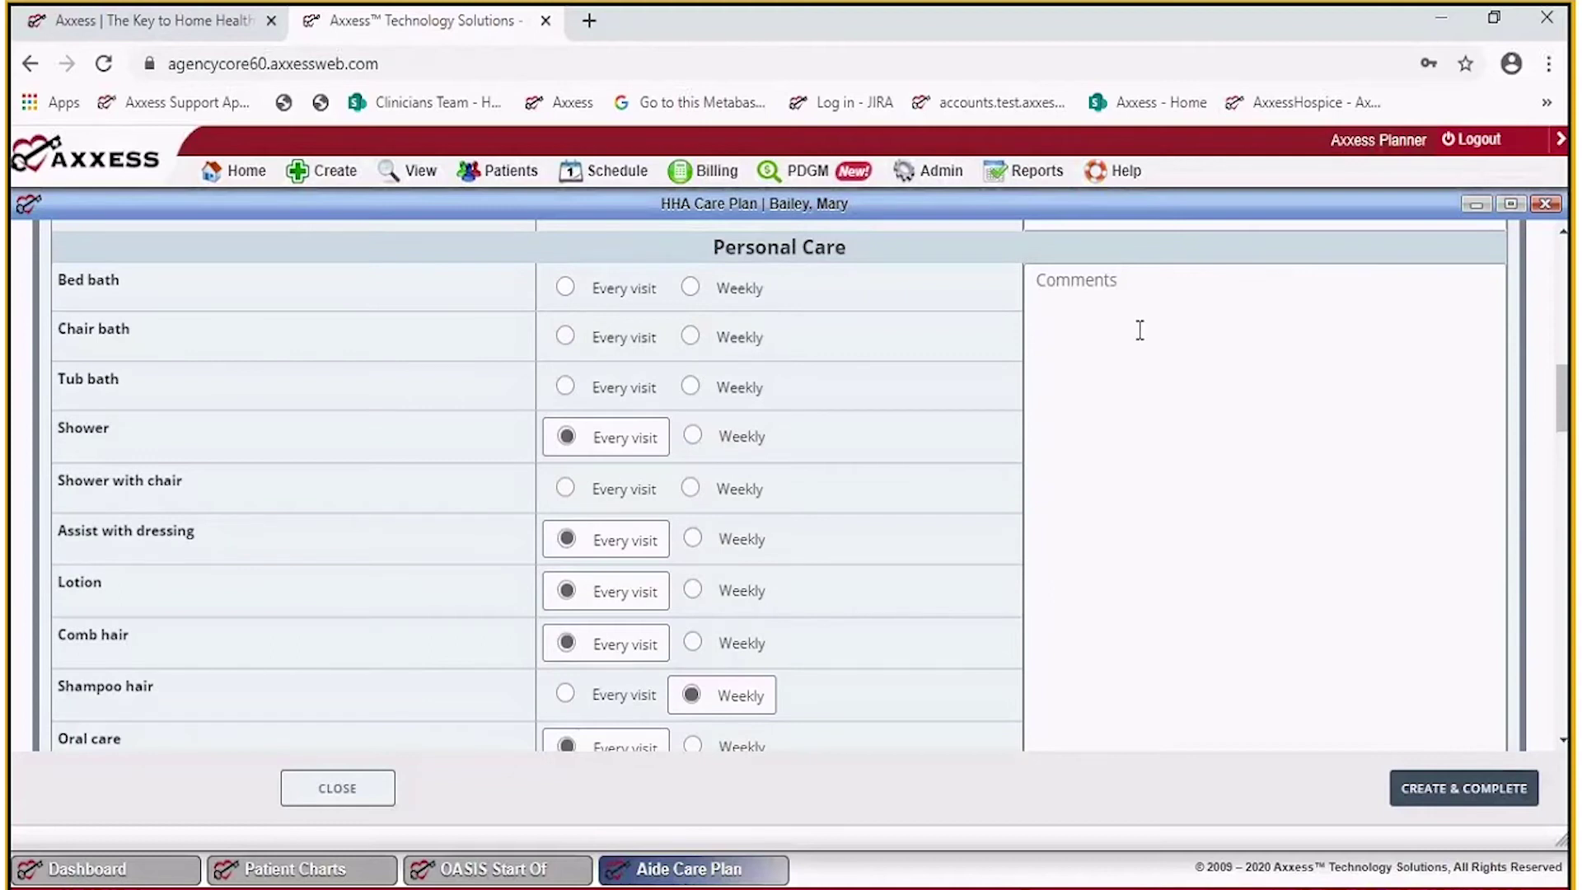
scroll(1153, 445, "down", 5)
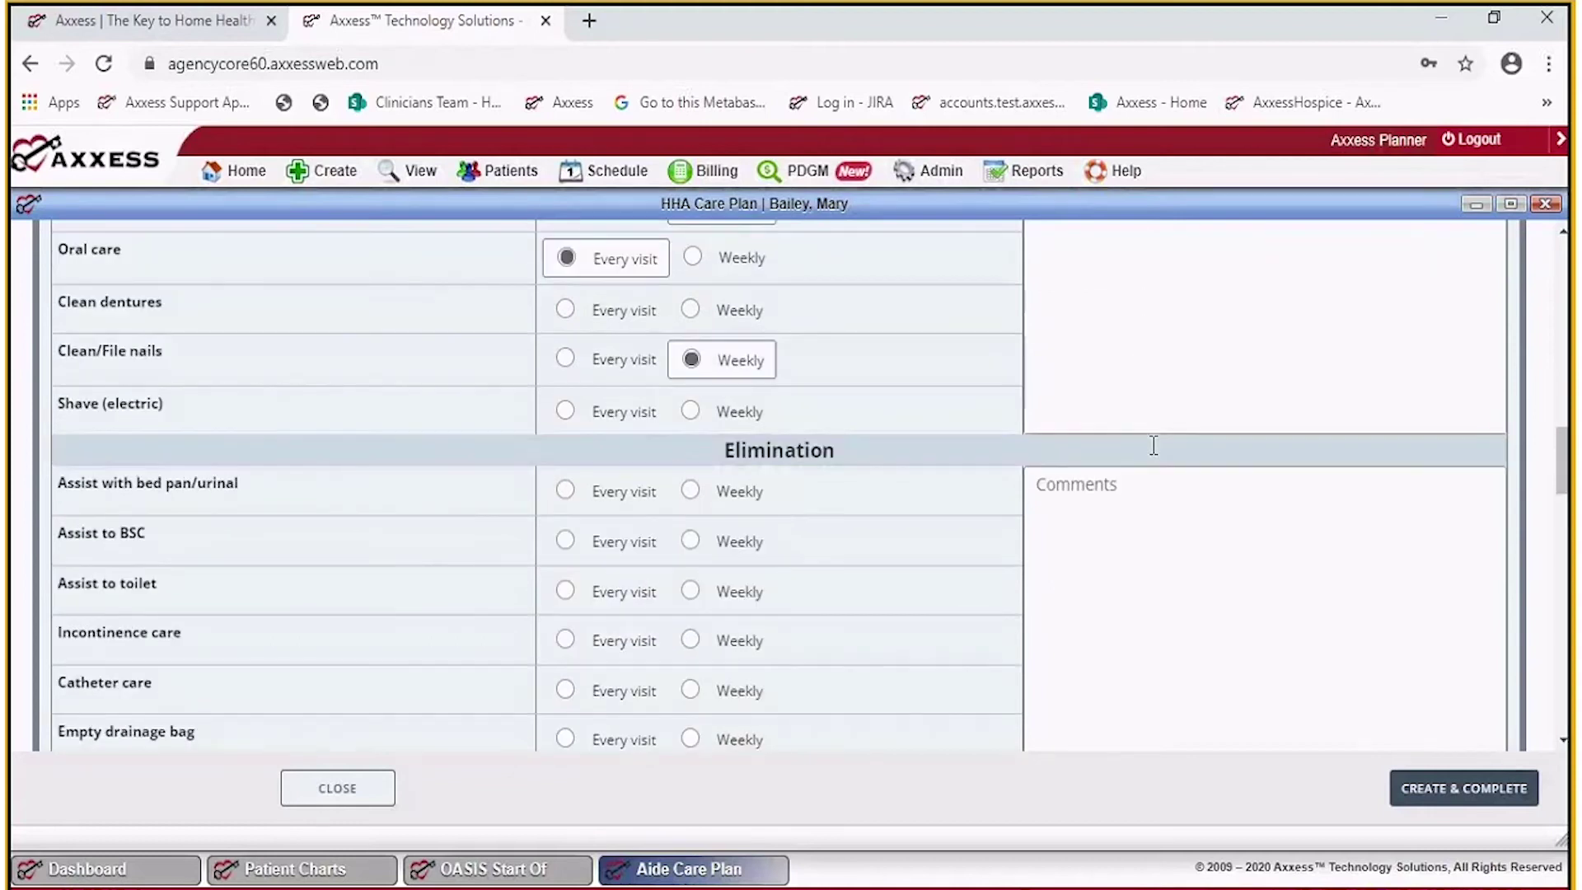
scroll(1153, 461, "up", 3)
scroll(758, 333, "up", 3)
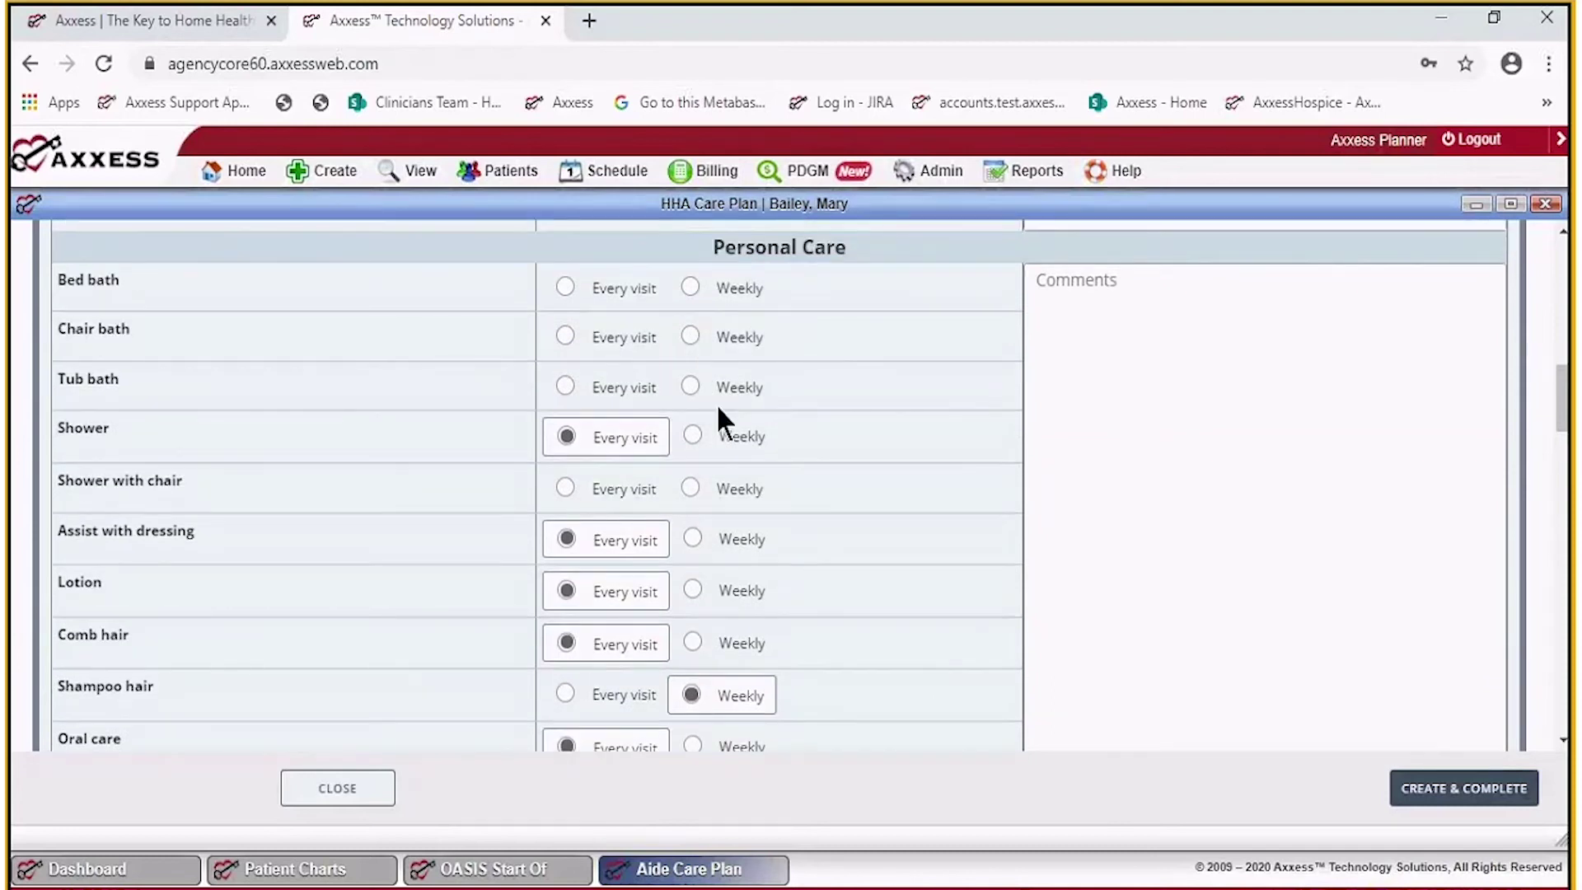
Look through the aide care plan's remaining tasks, notifications and electronic signature fields, and close the plan without completing it.
scroll(723, 432, "down", 6)
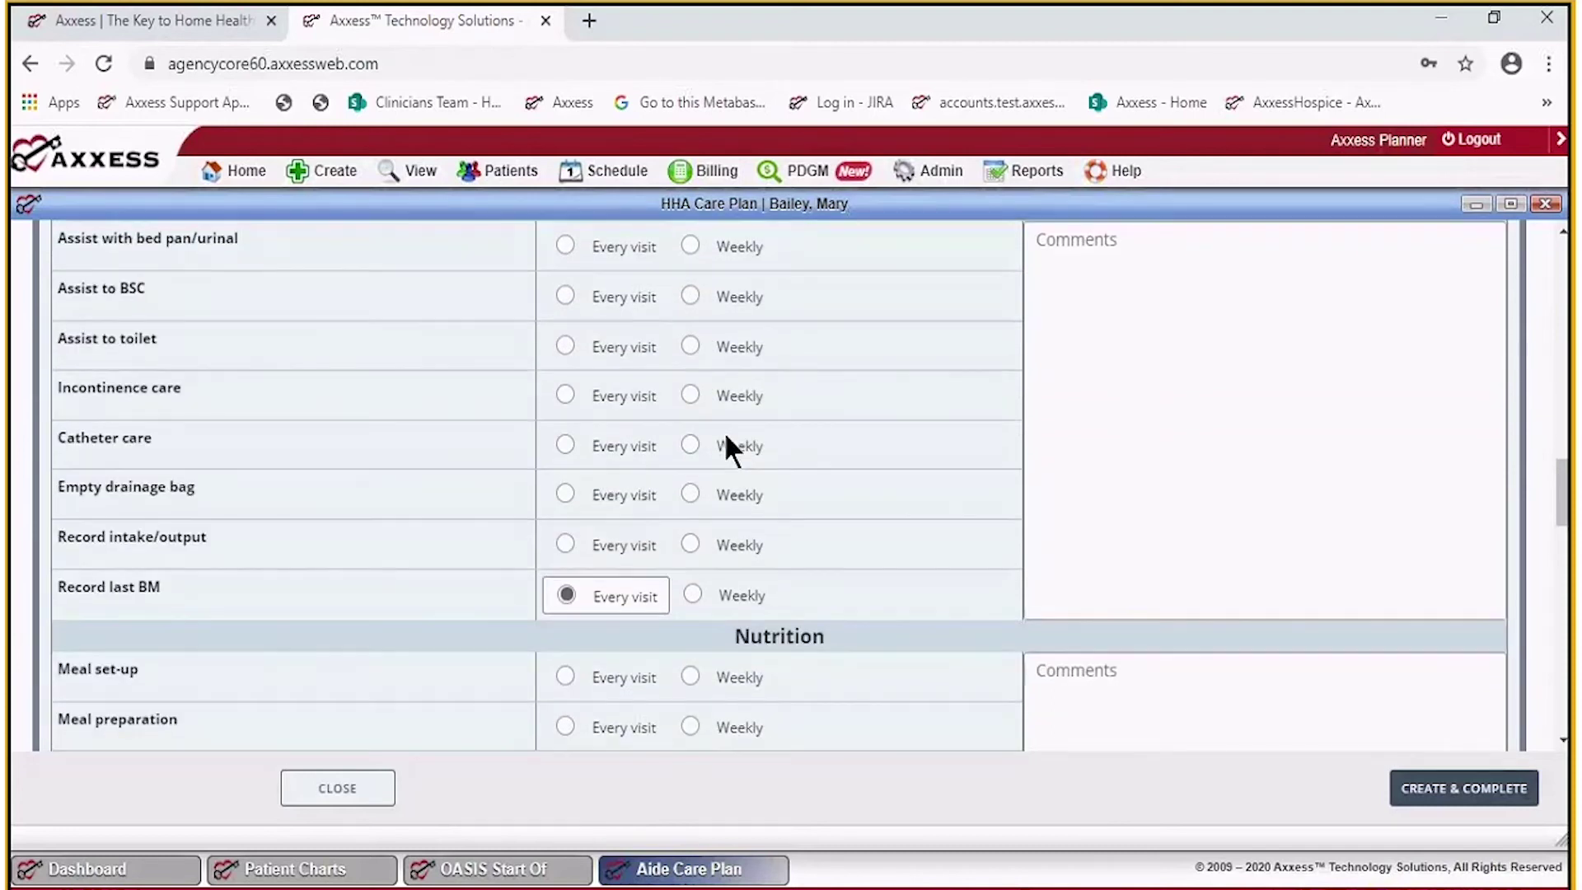
scroll(723, 432, "down", 3)
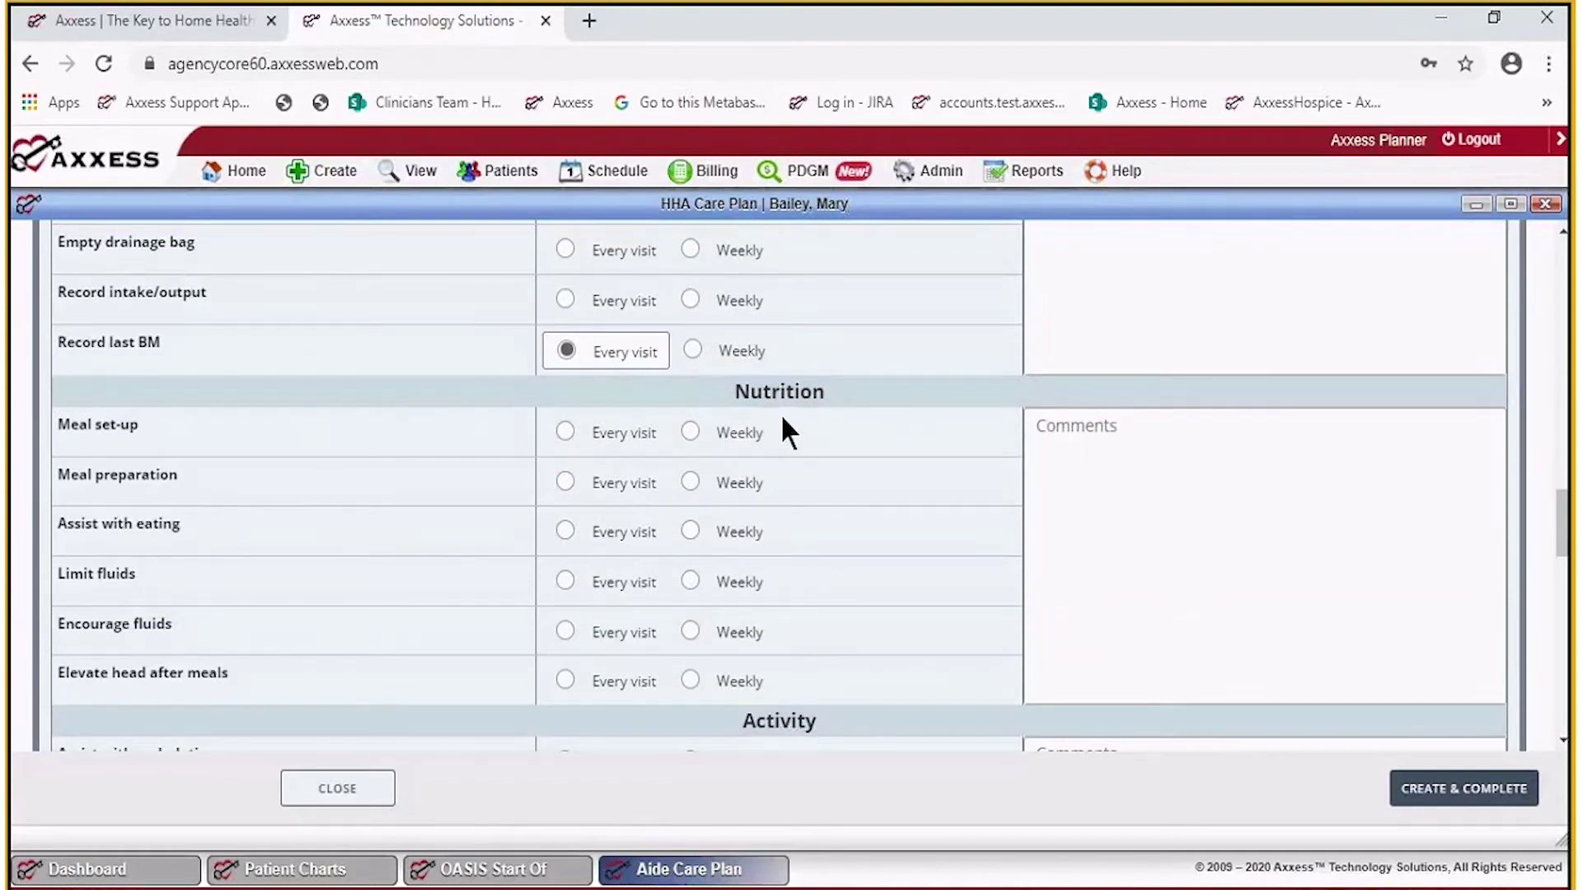
scroll(780, 413, "down", 10)
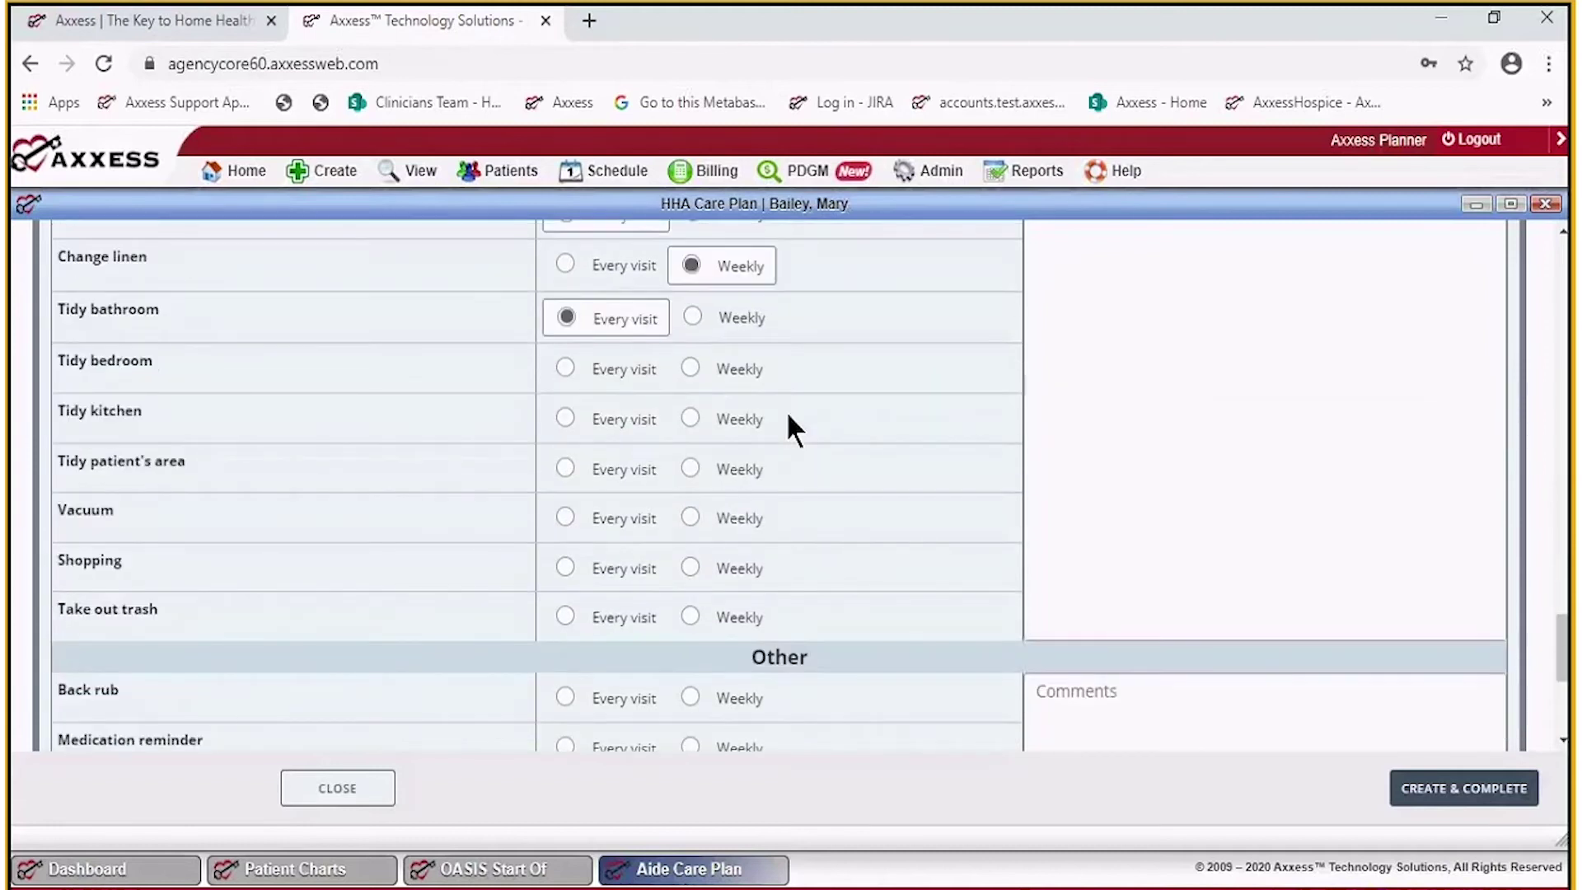
scroll(786, 410, "down", 2)
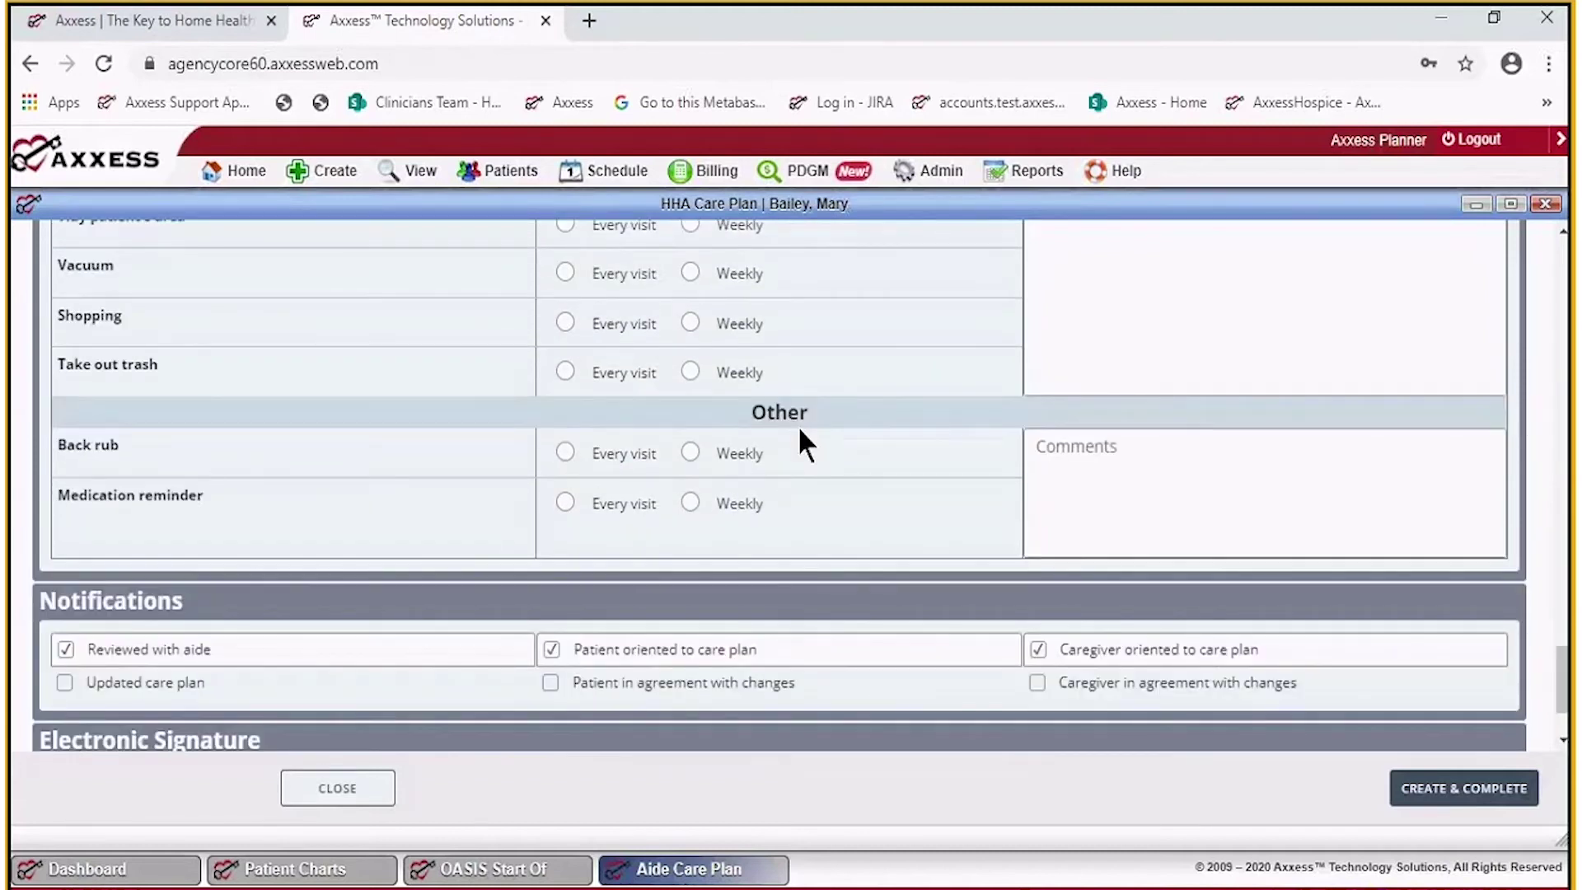
scroll(800, 445, "down", 2)
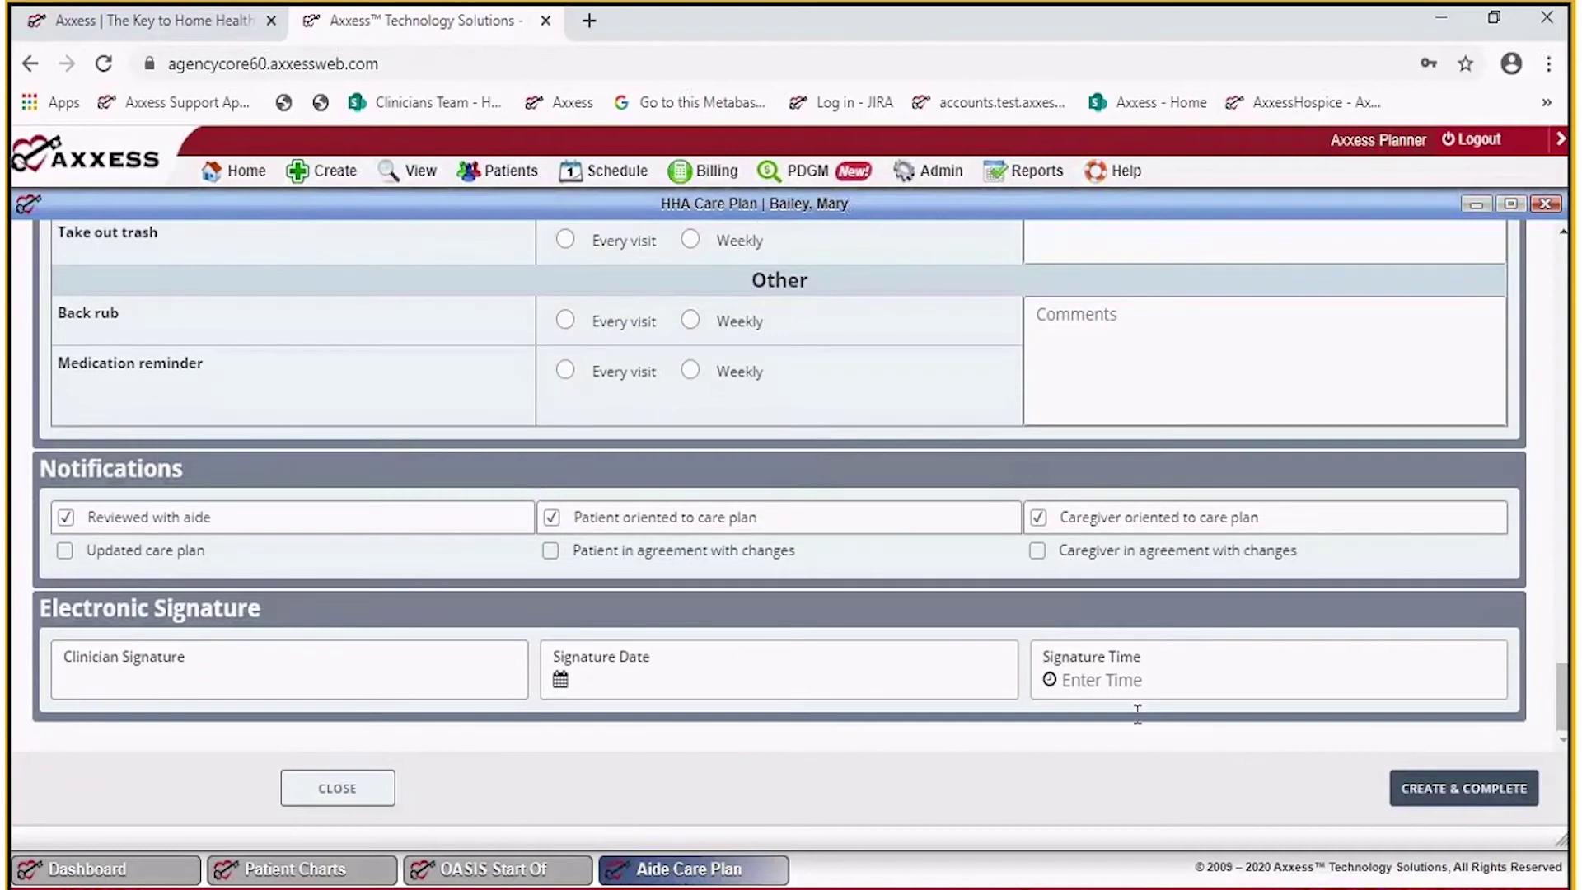
left_click(330, 809)
left_click(736, 575)
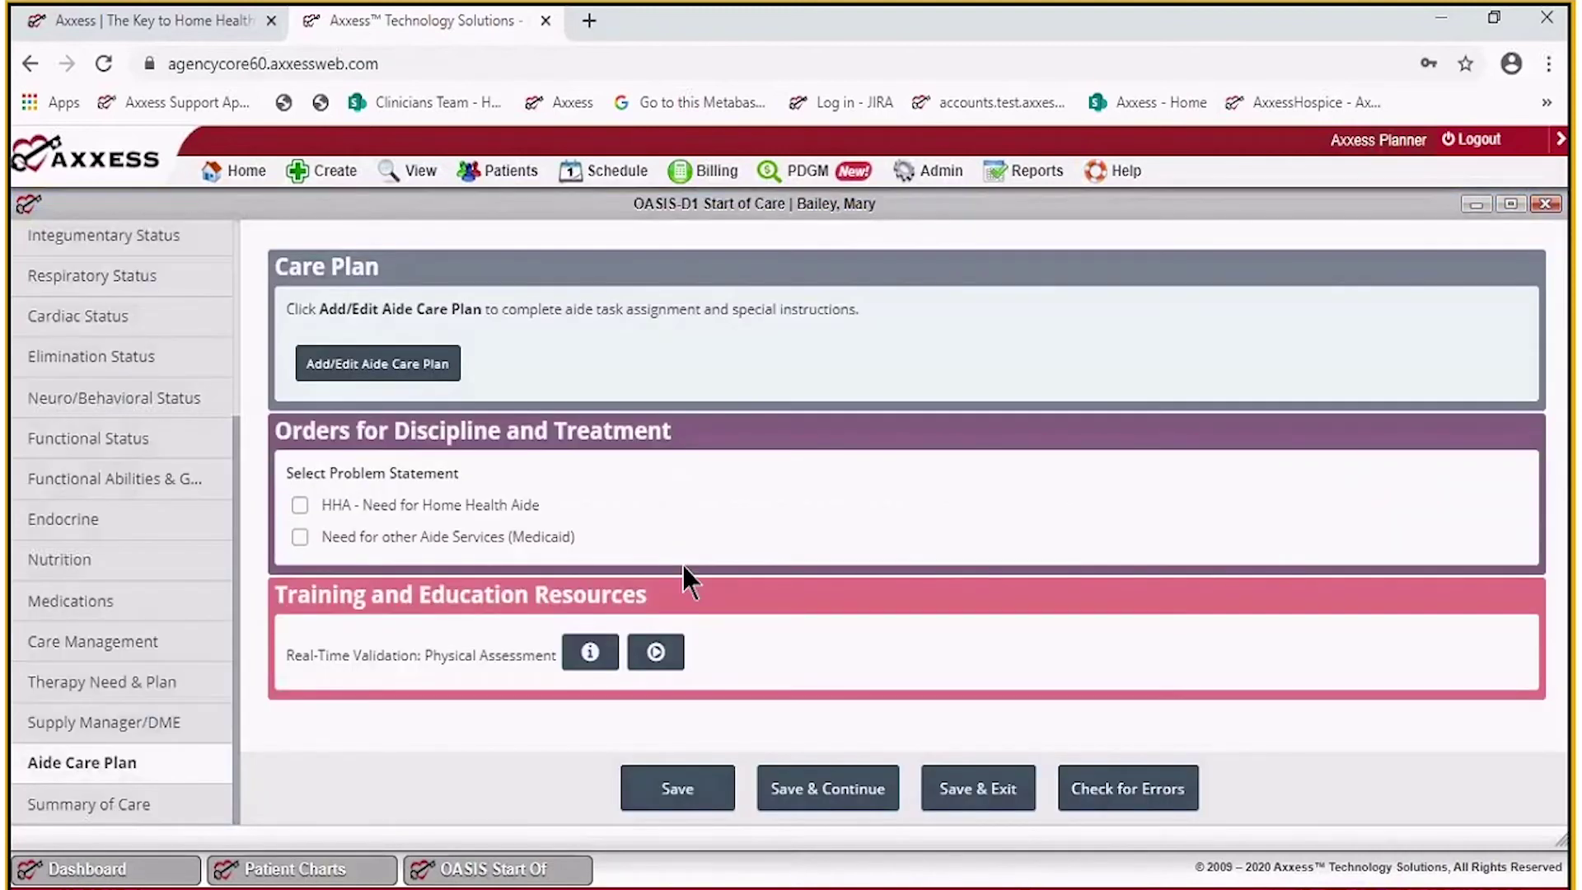
Open the Summary of Care section and look over its physician visit, infection control, admission summary and discipline frequency parts.
left_click(174, 810)
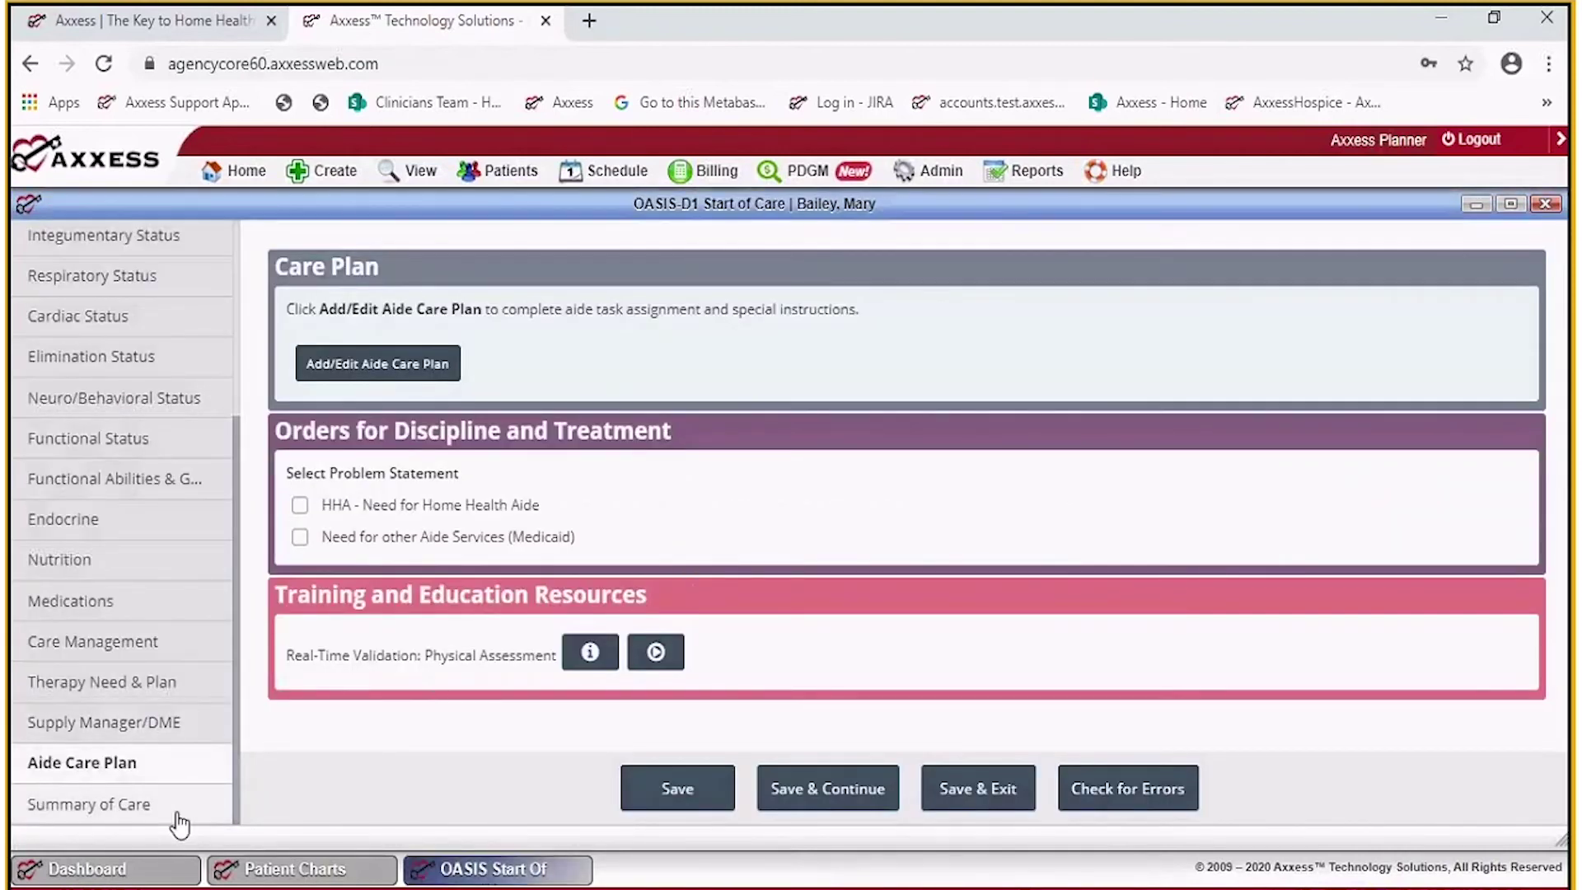
scroll(857, 567, "down", 5)
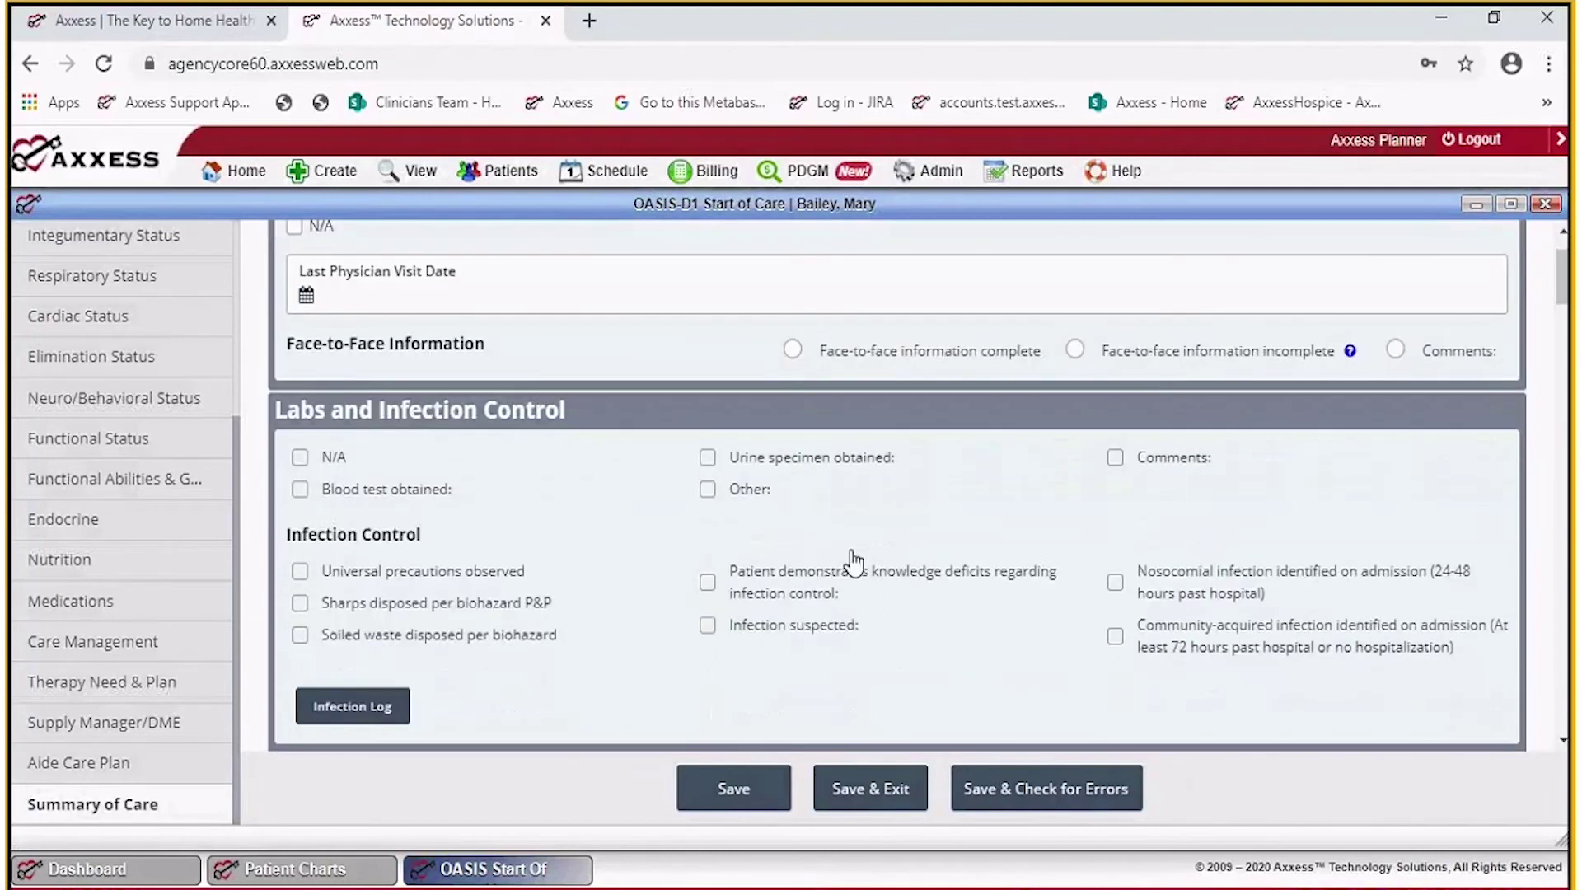
scroll(853, 553, "down", 10)
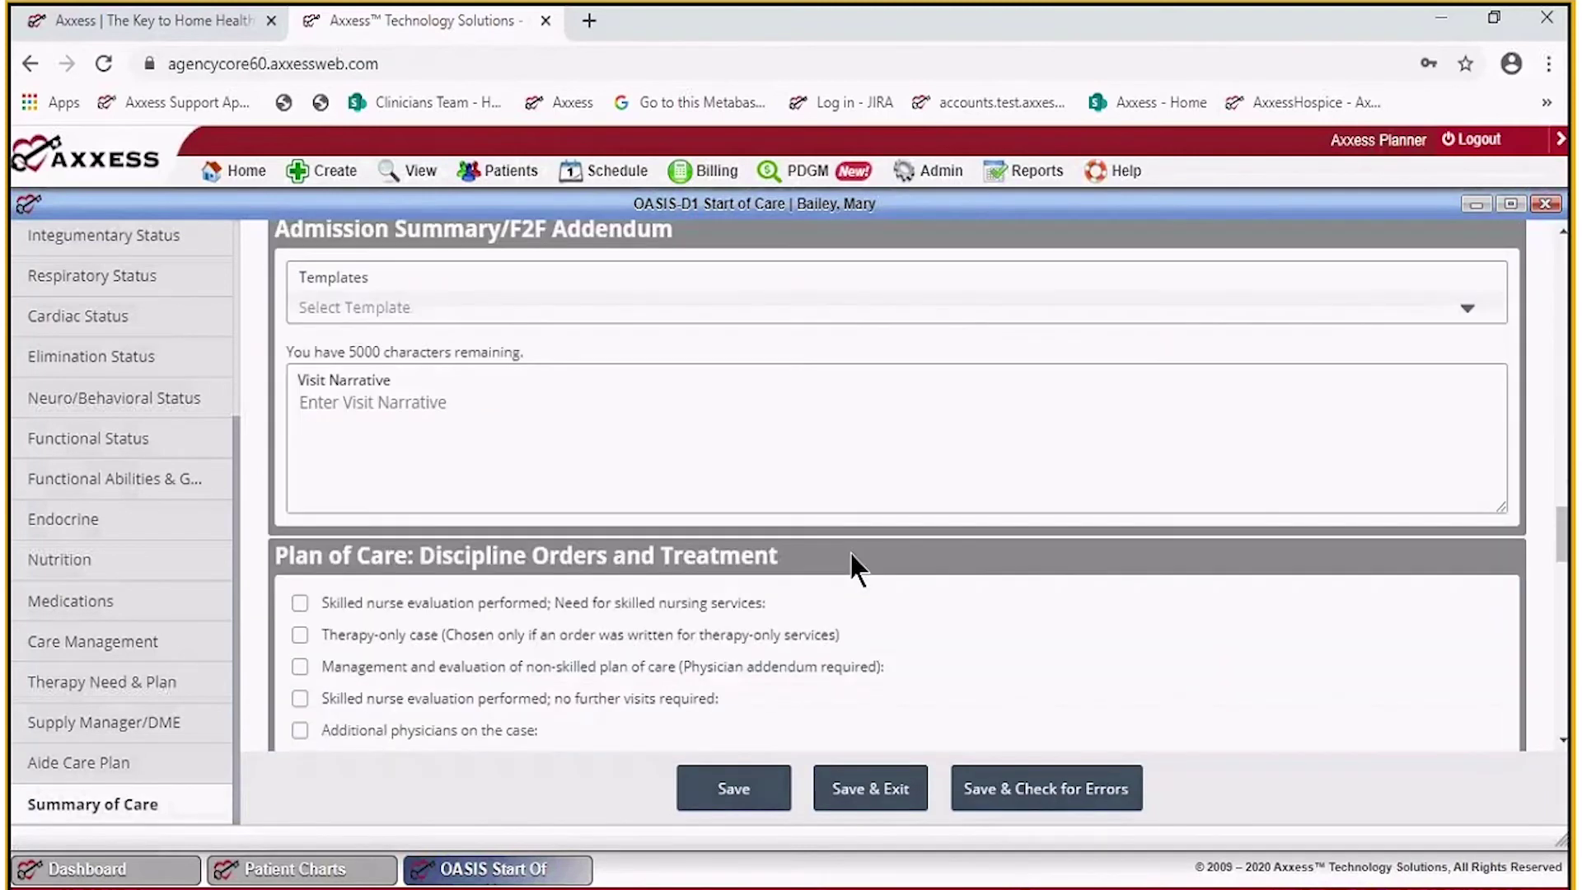
scroll(854, 567, "up", 10)
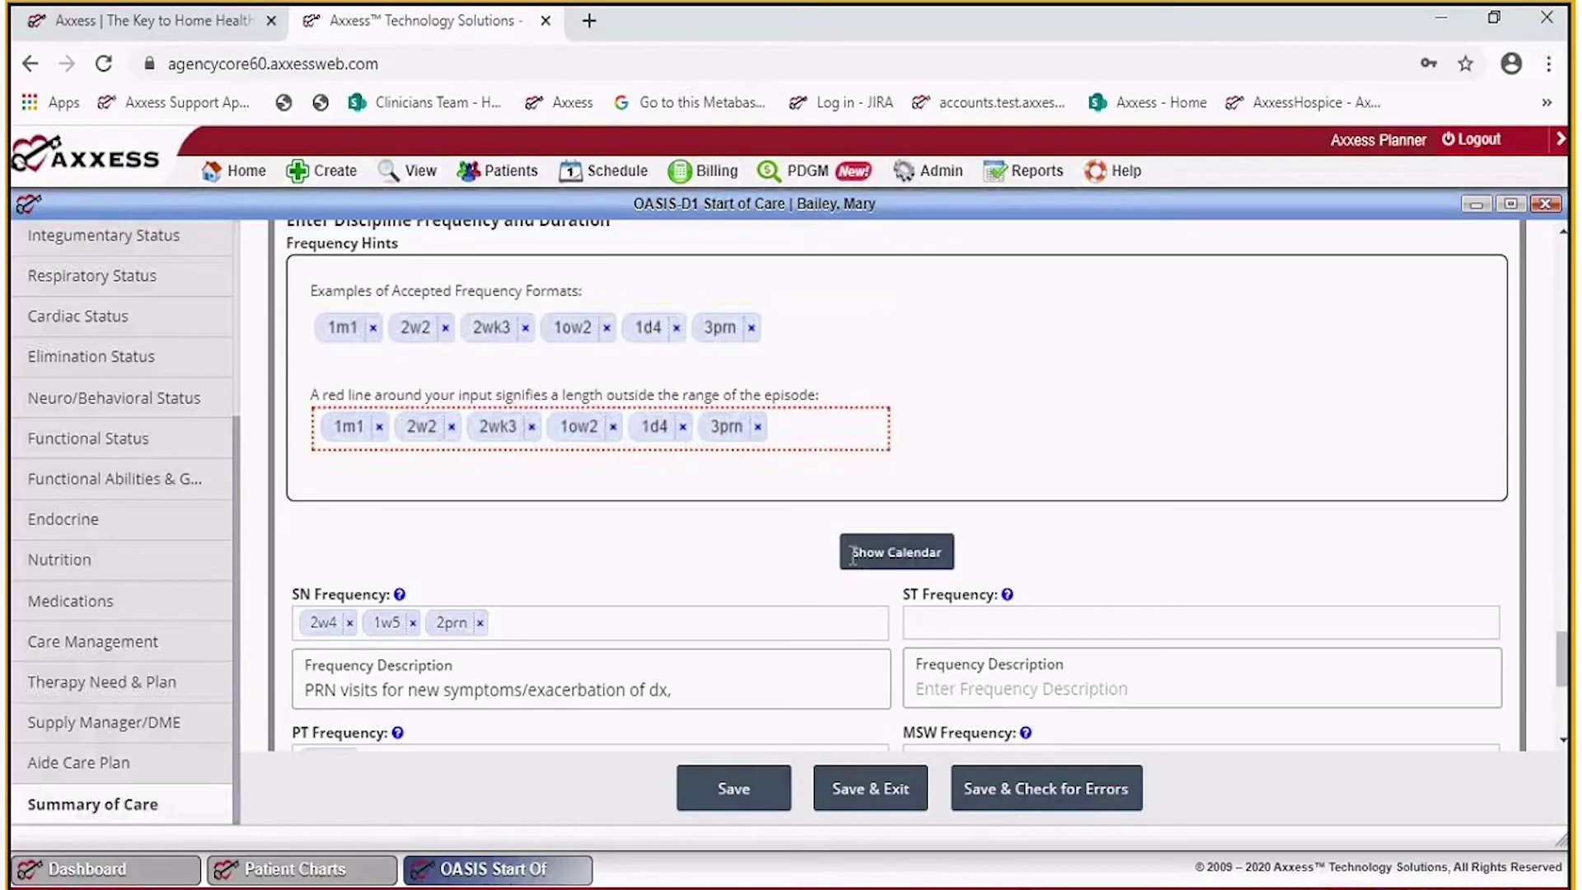
scroll(868, 566, "up", 5)
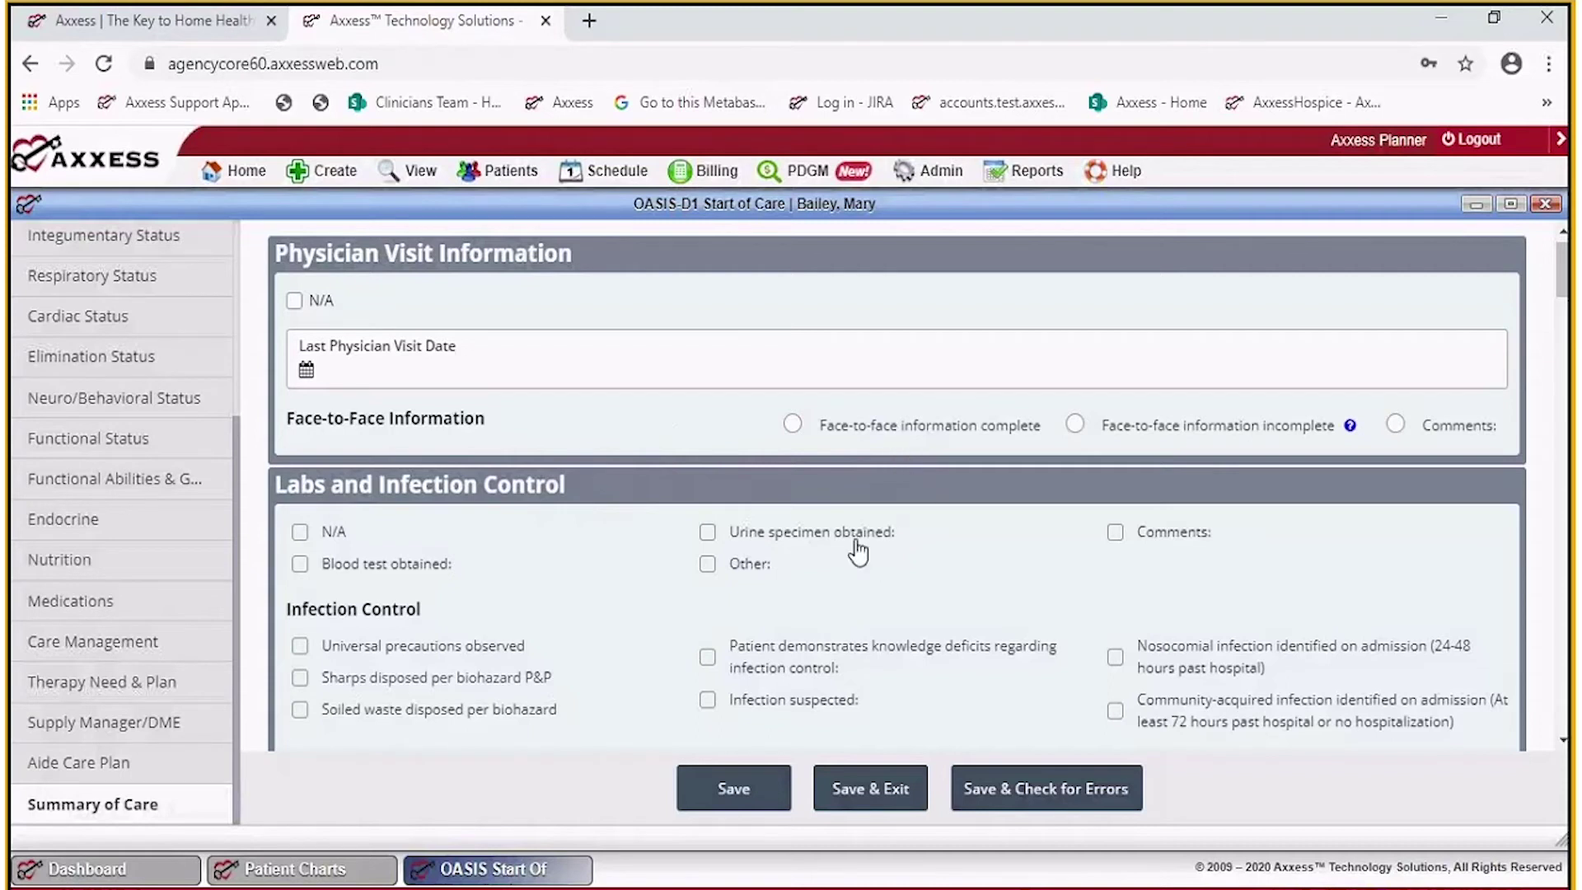
scroll(857, 552, "down", 3)
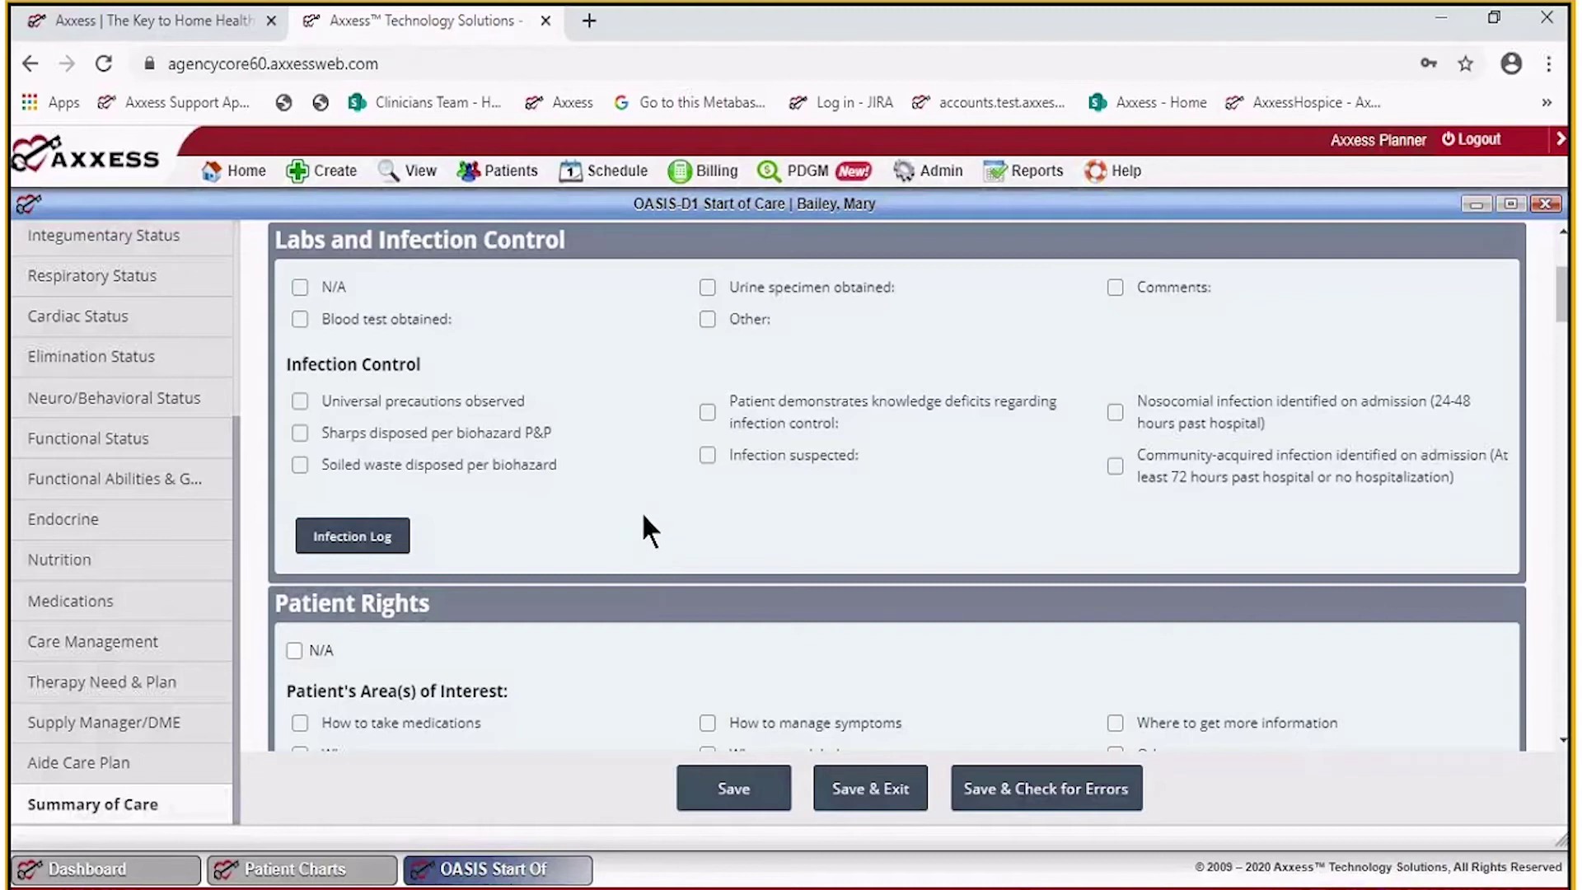
scroll(598, 486, "down", 3)
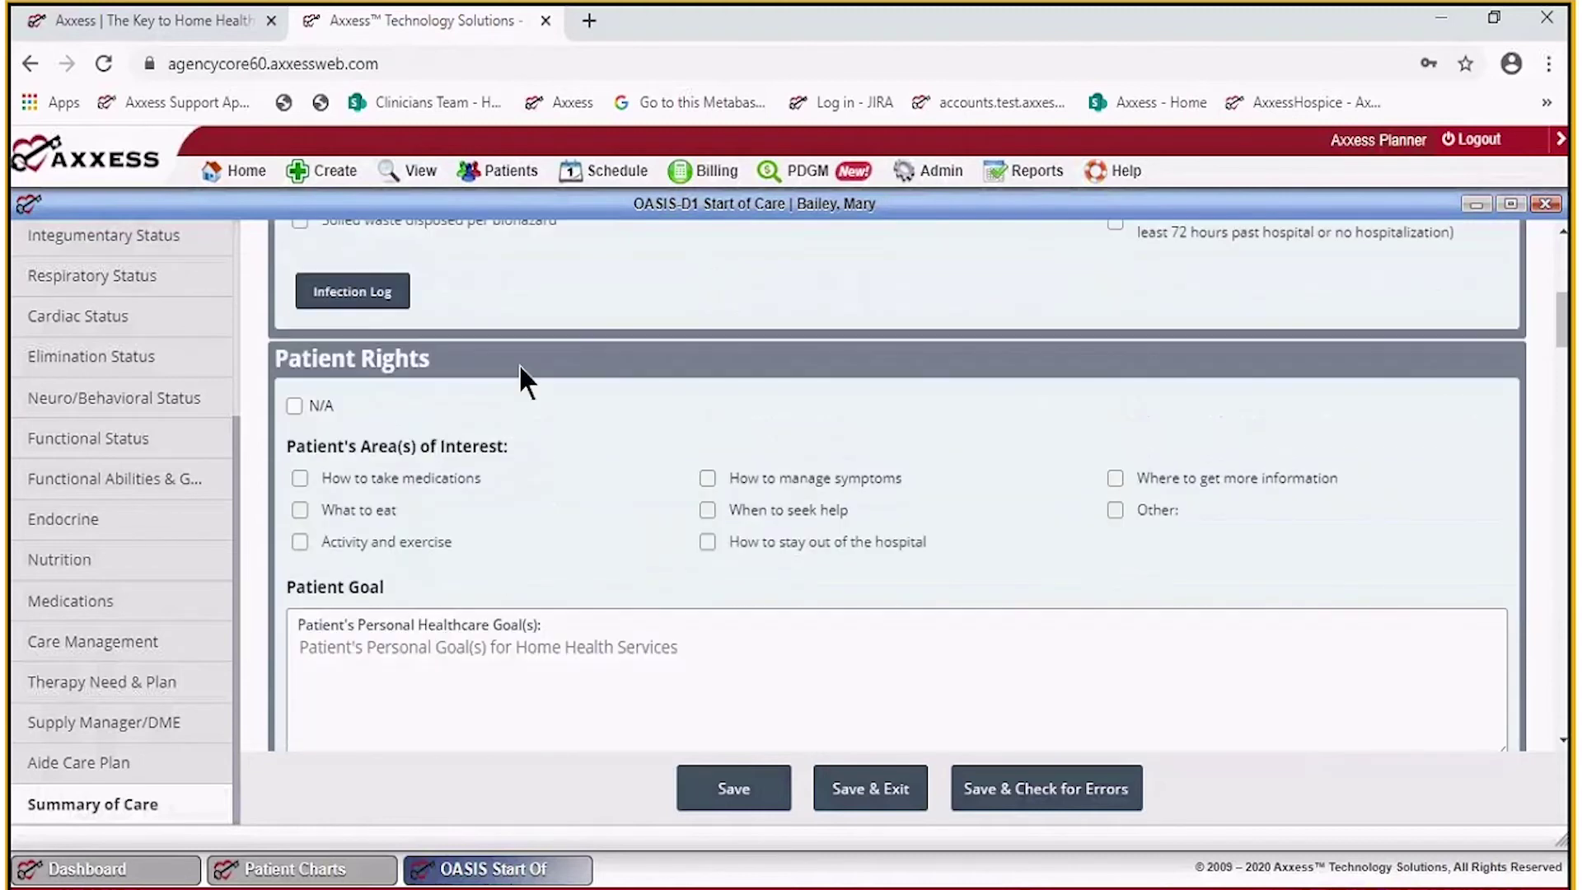
scroll(522, 382, "up", 3)
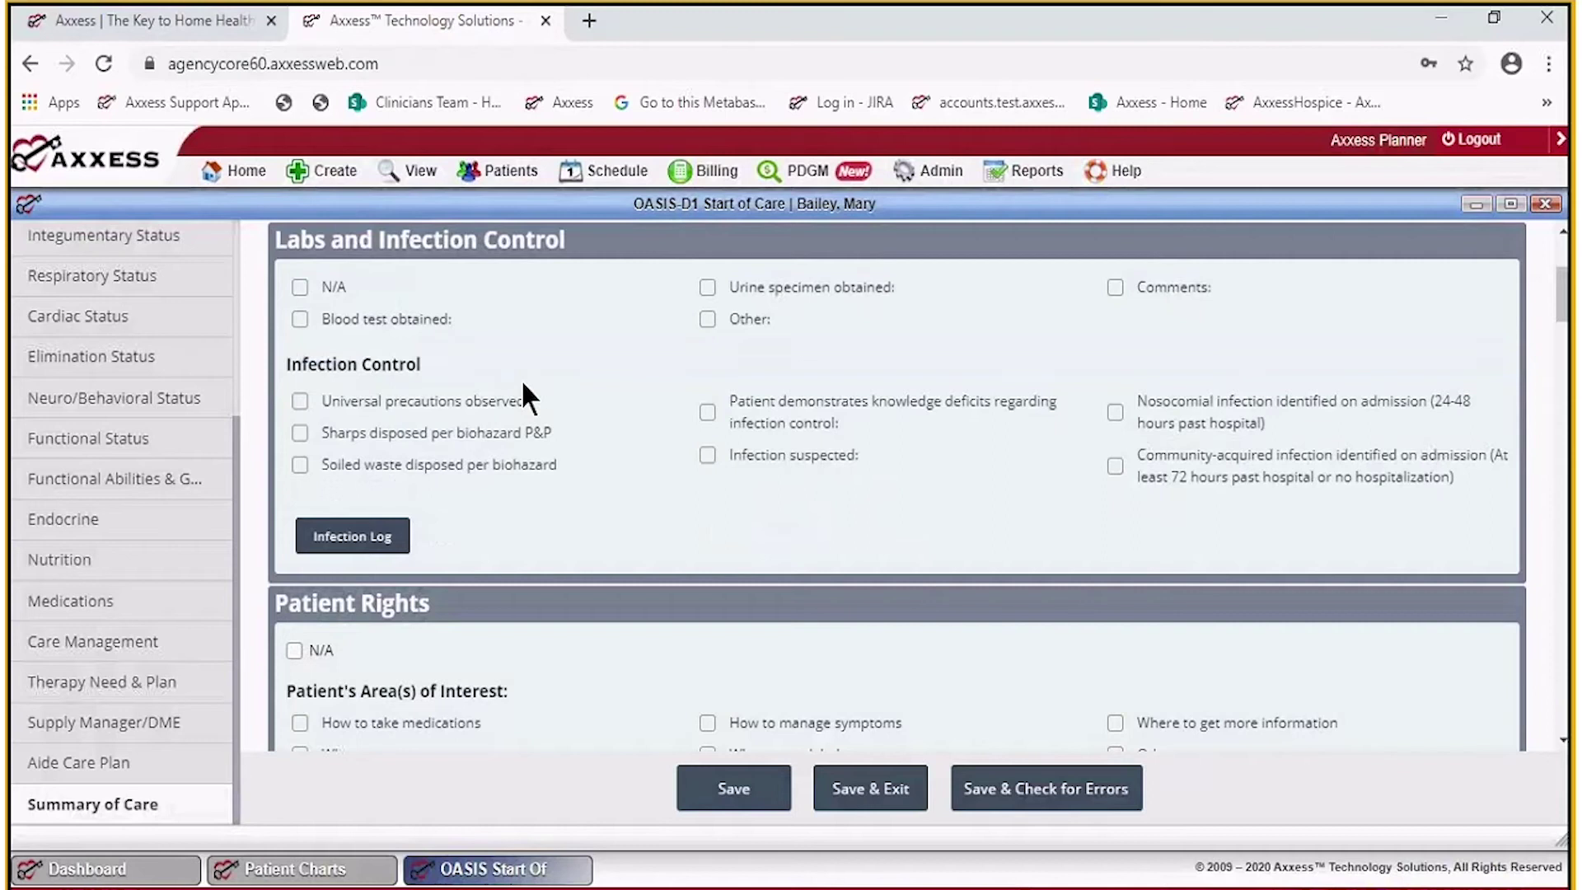
Open the Infection Log and examine its patient information, evaluation and treatment, and type of infection sections.
left_click(359, 537)
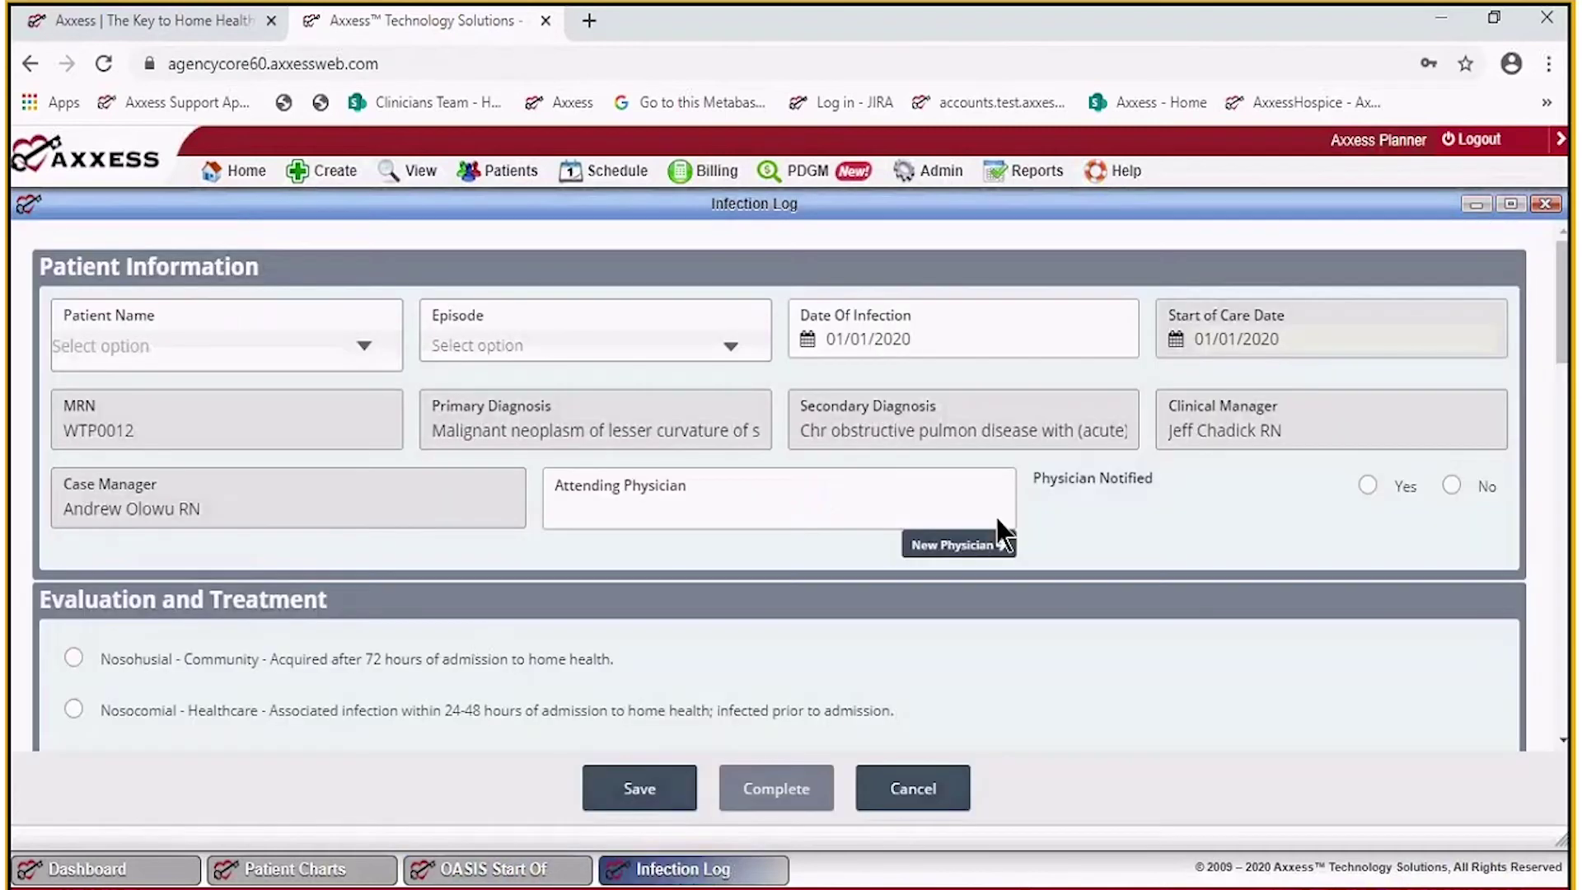
scroll(1006, 521, "down", 3)
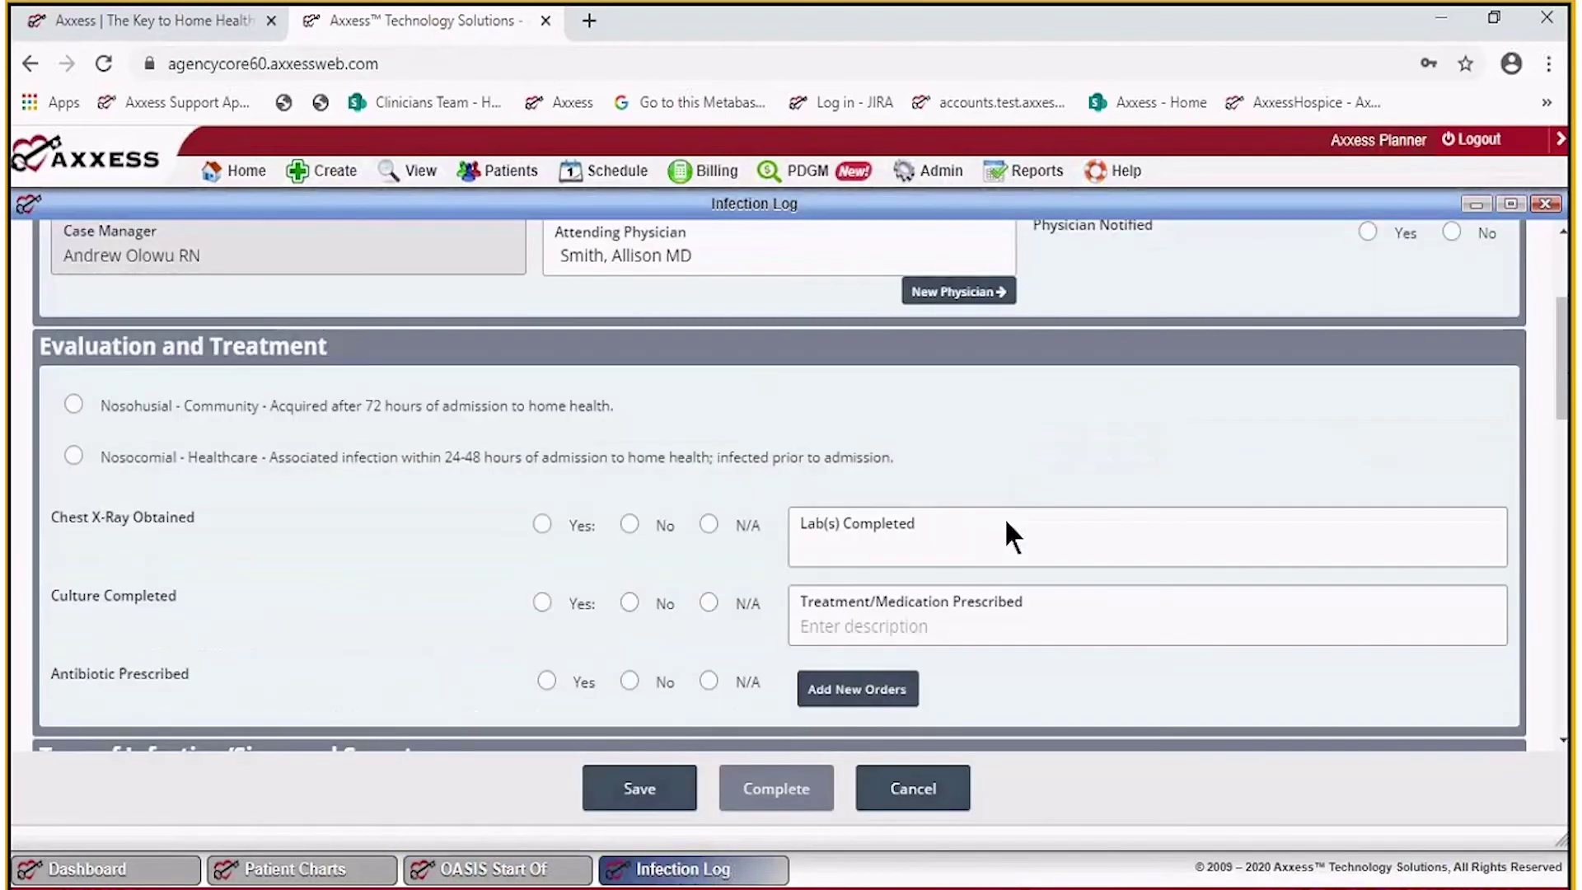
scroll(1006, 521, "down", 3)
scroll(1006, 518, "down", 6)
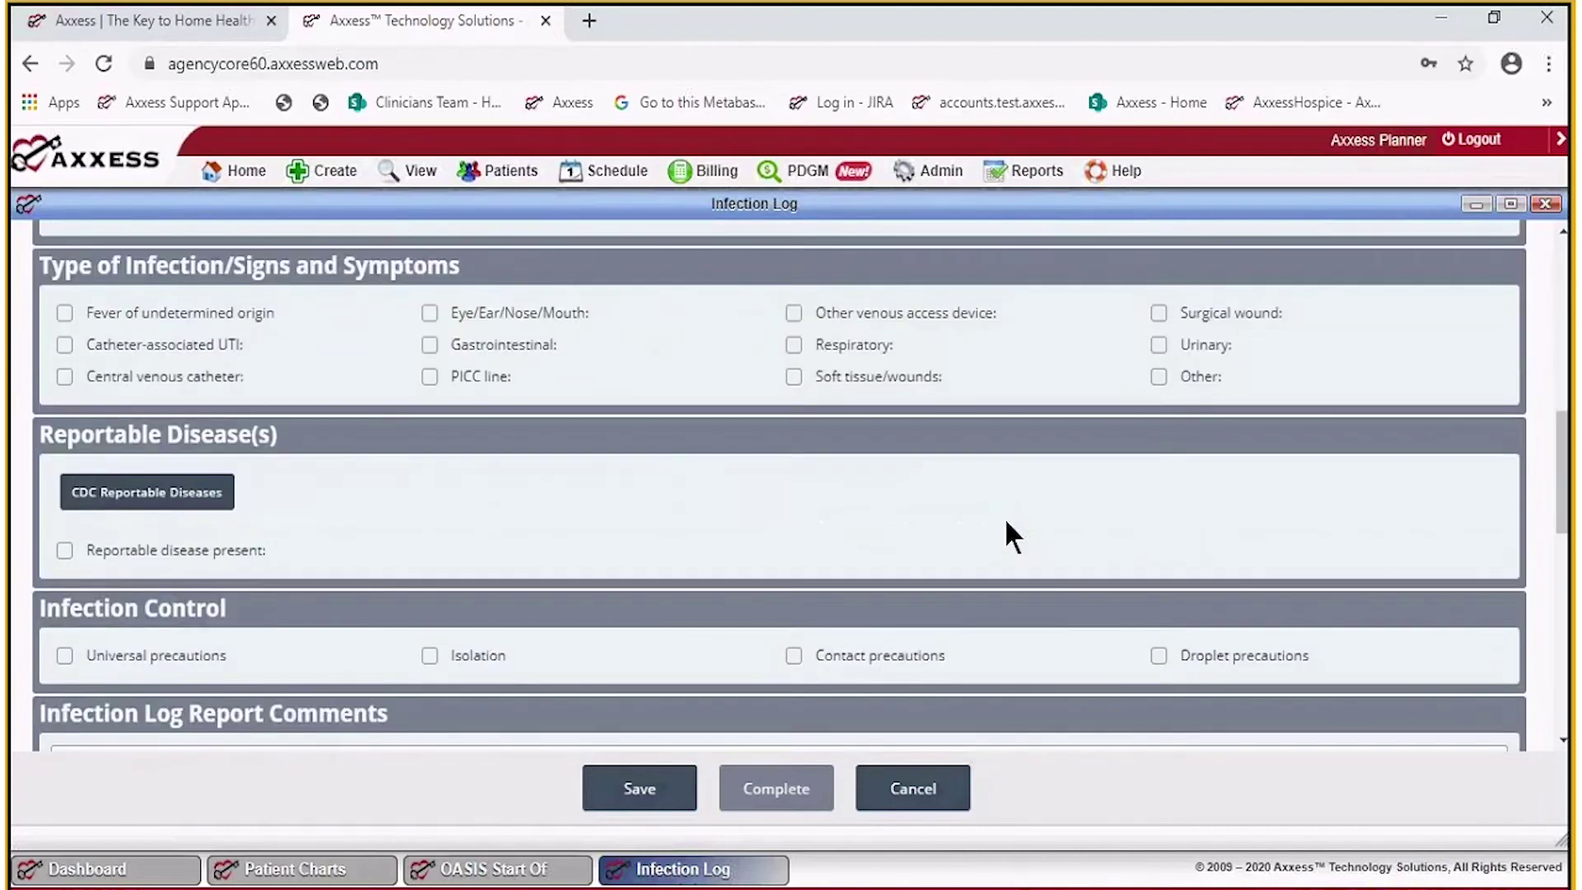
View the CDC reportable diseases list from the Infection Log, browse the 2020 notifiable conditions, and close the CDC page.
scroll(1009, 533, "up", 3)
left_click(163, 498)
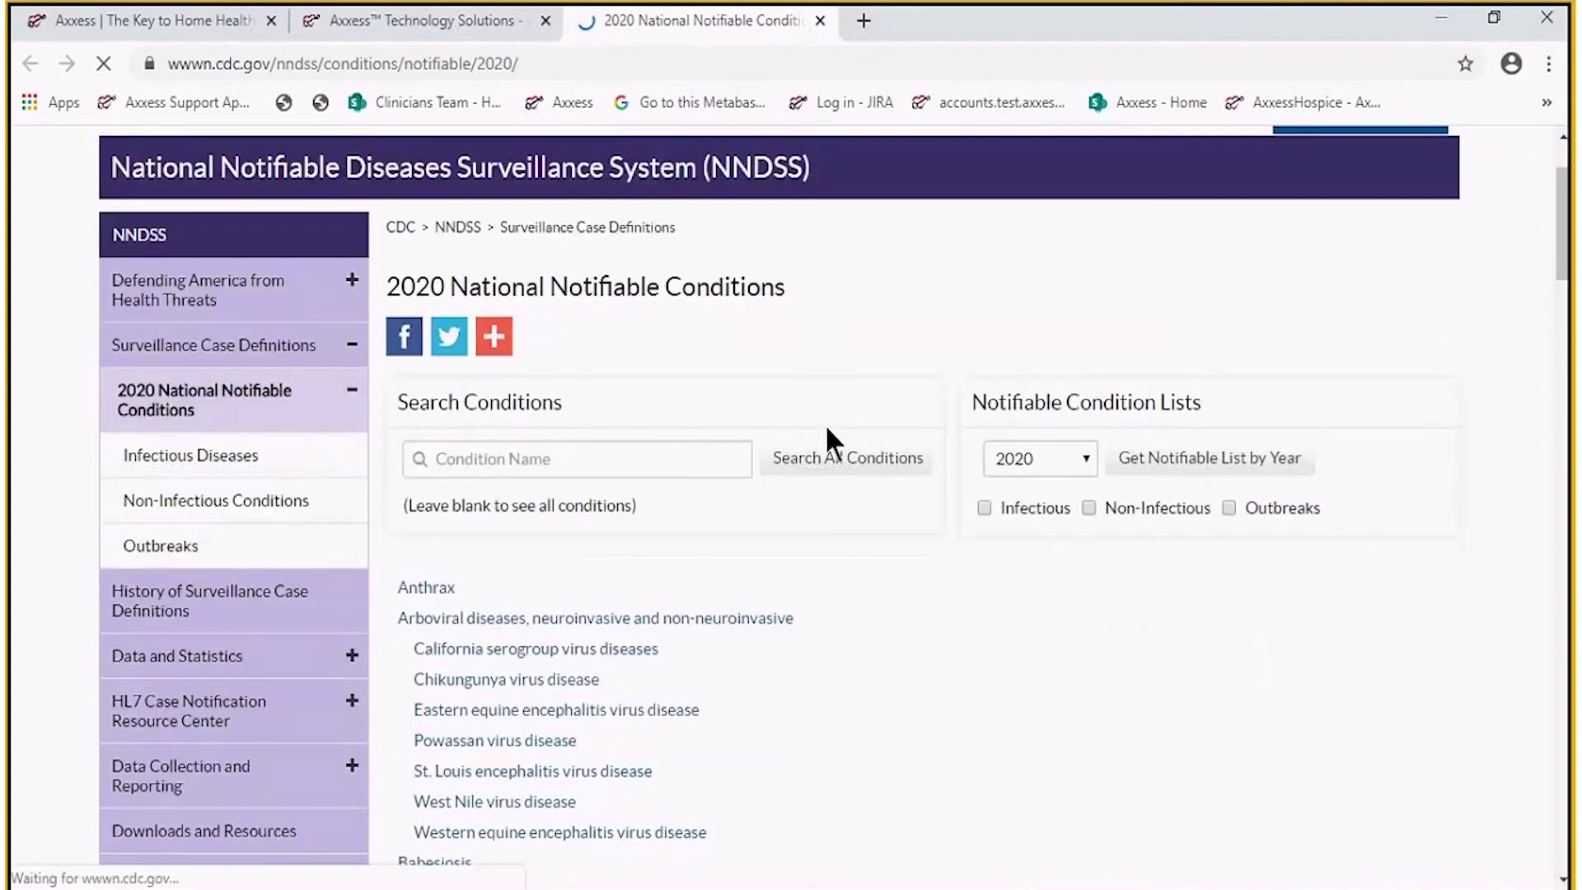
scroll(822, 425, "down", 4)
scroll(822, 430, "down", 5)
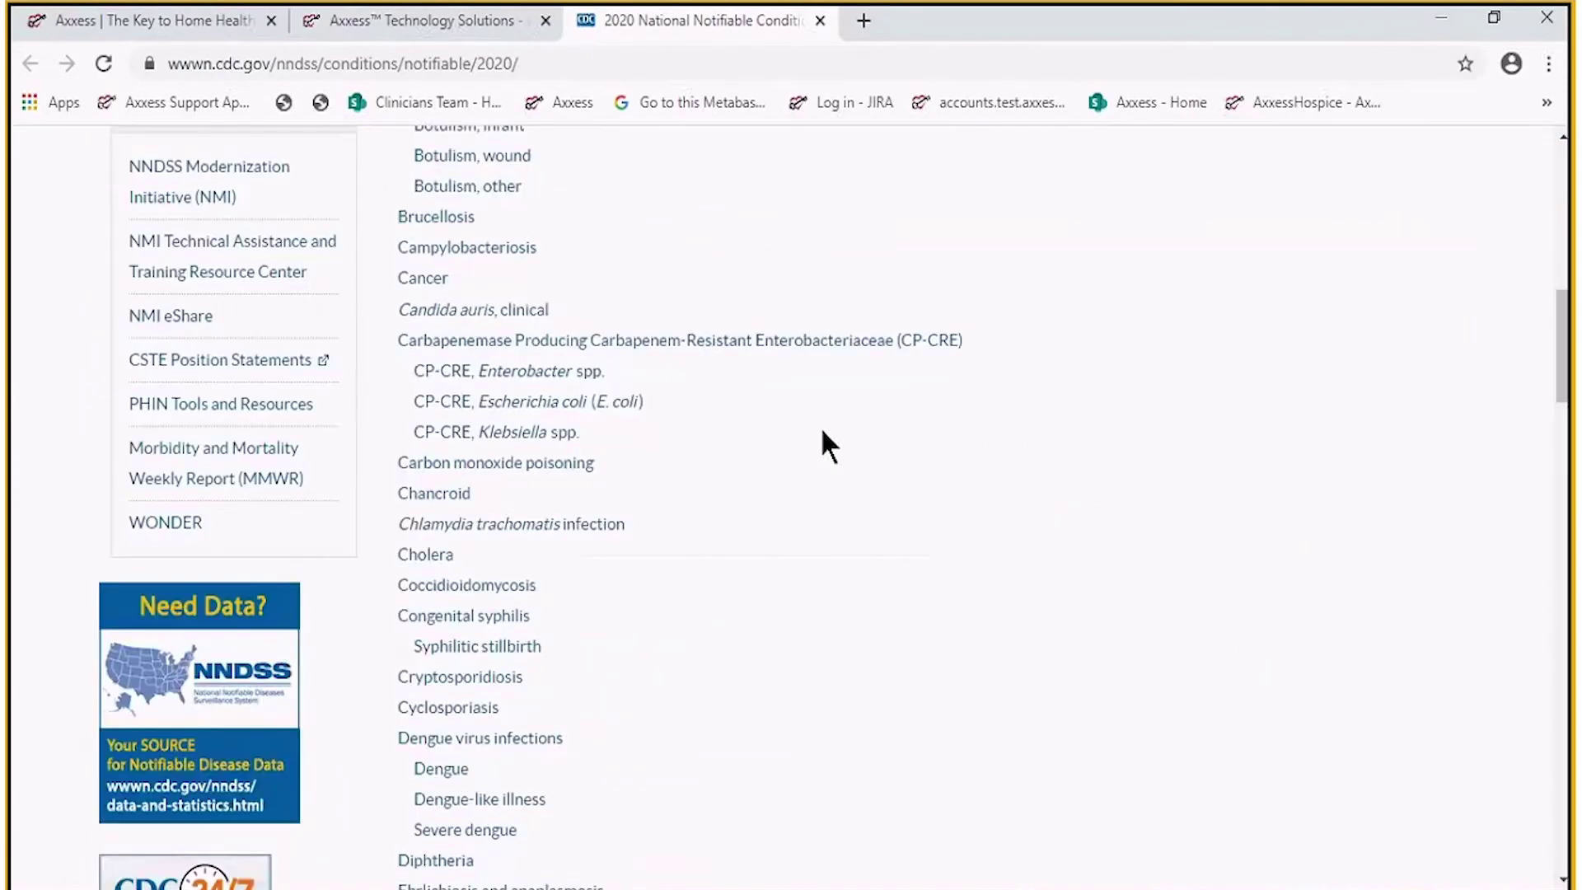
scroll(822, 430, "down", 5)
scroll(829, 448, "down", 5)
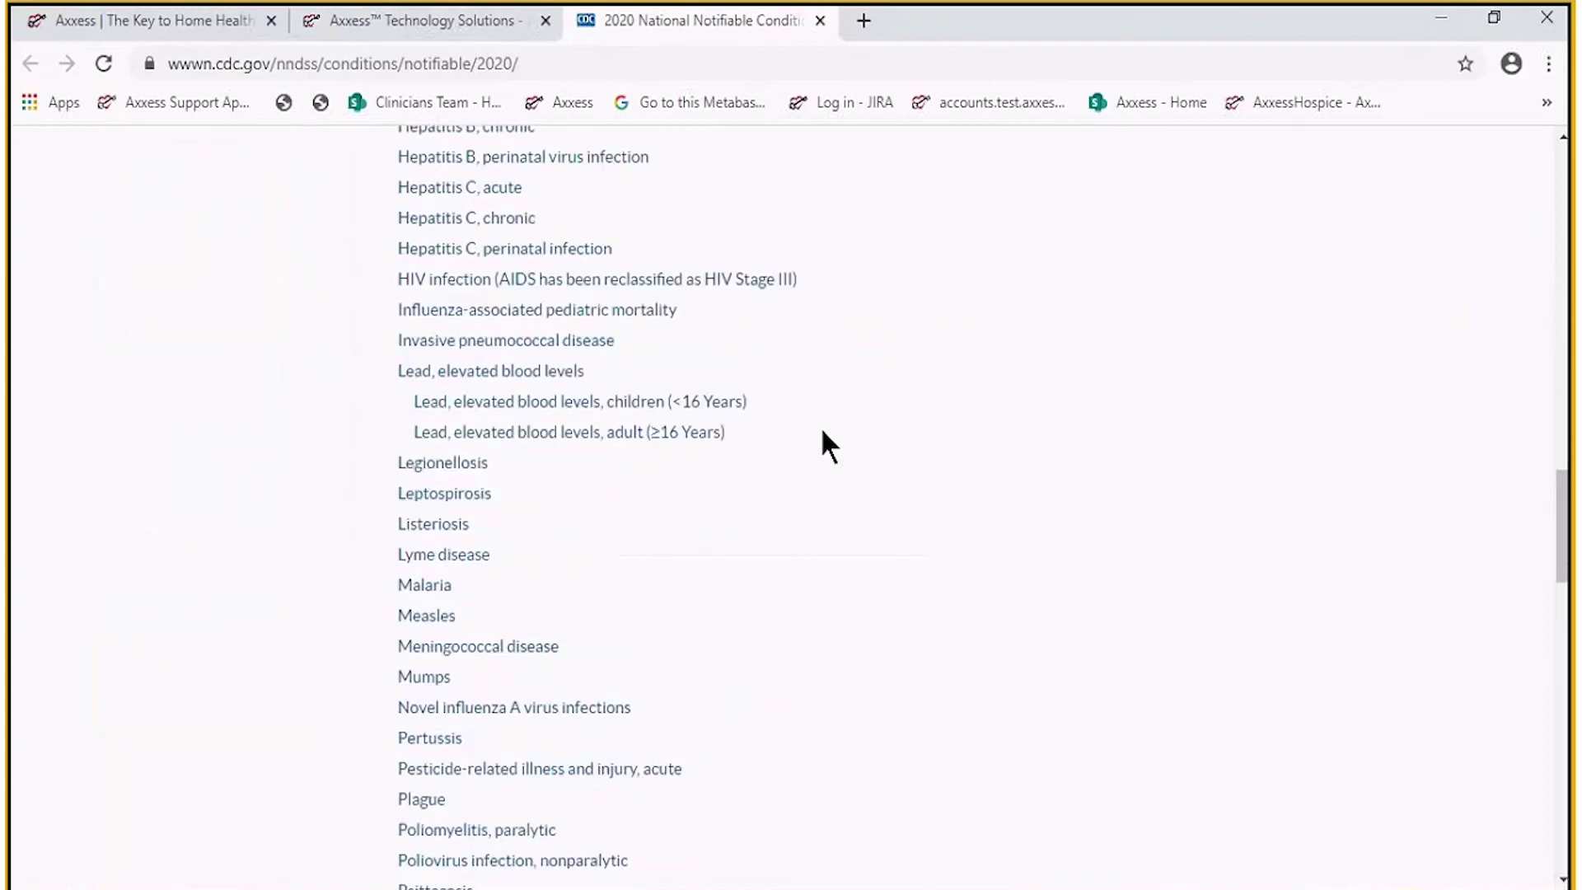
key("Home")
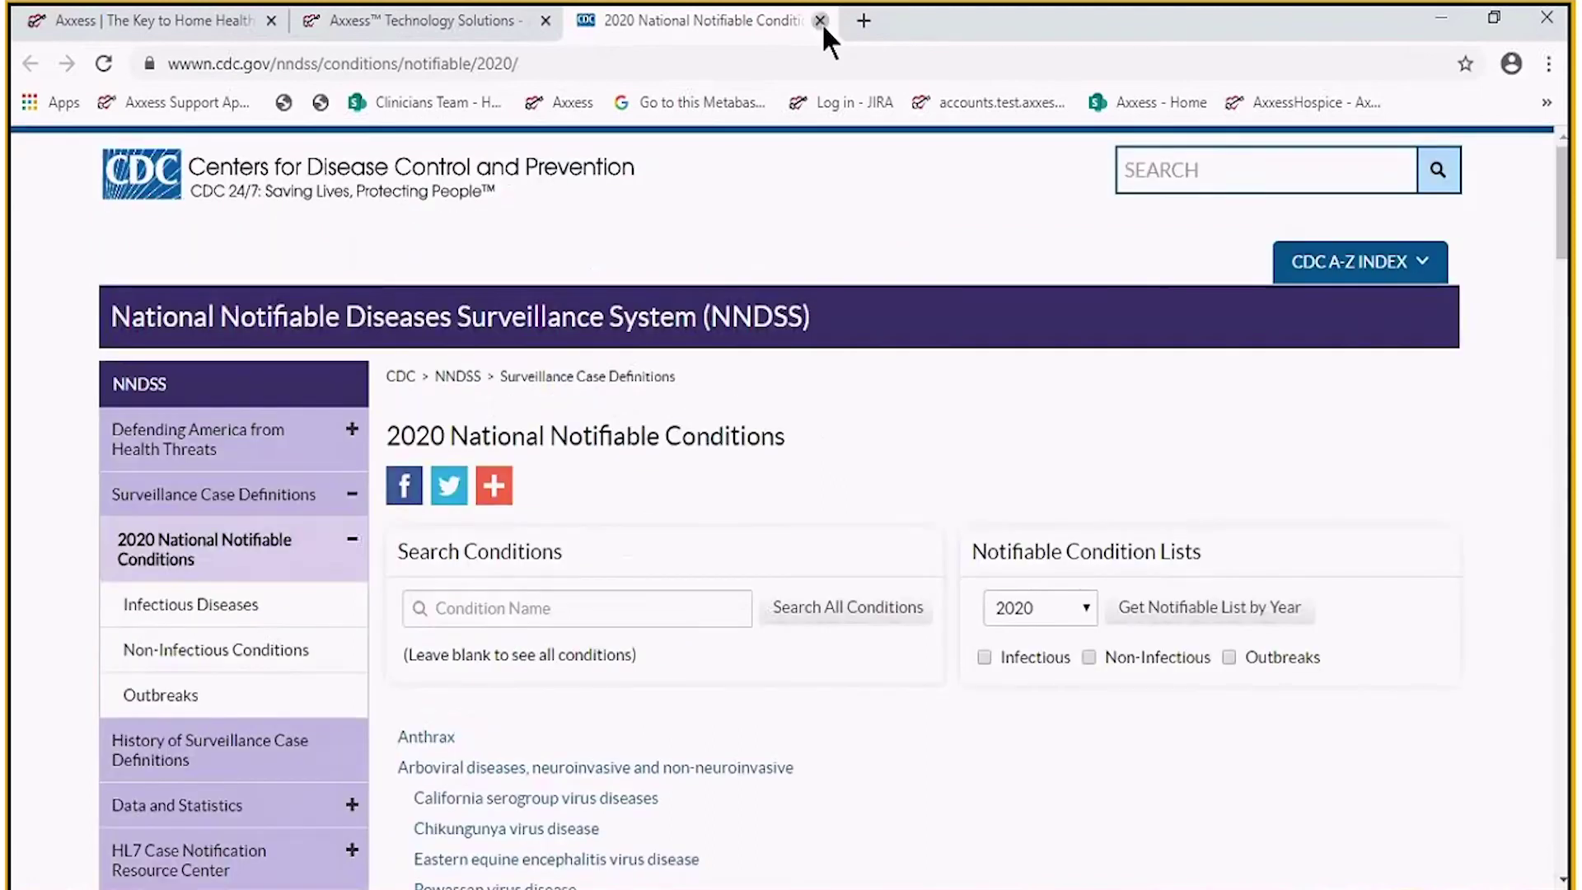
left_click(820, 21)
Examine the Infection Log's infection control, comments, follow-up and electronic signature sections, and cancel the log without saving.
scroll(362, 604, "down", 3)
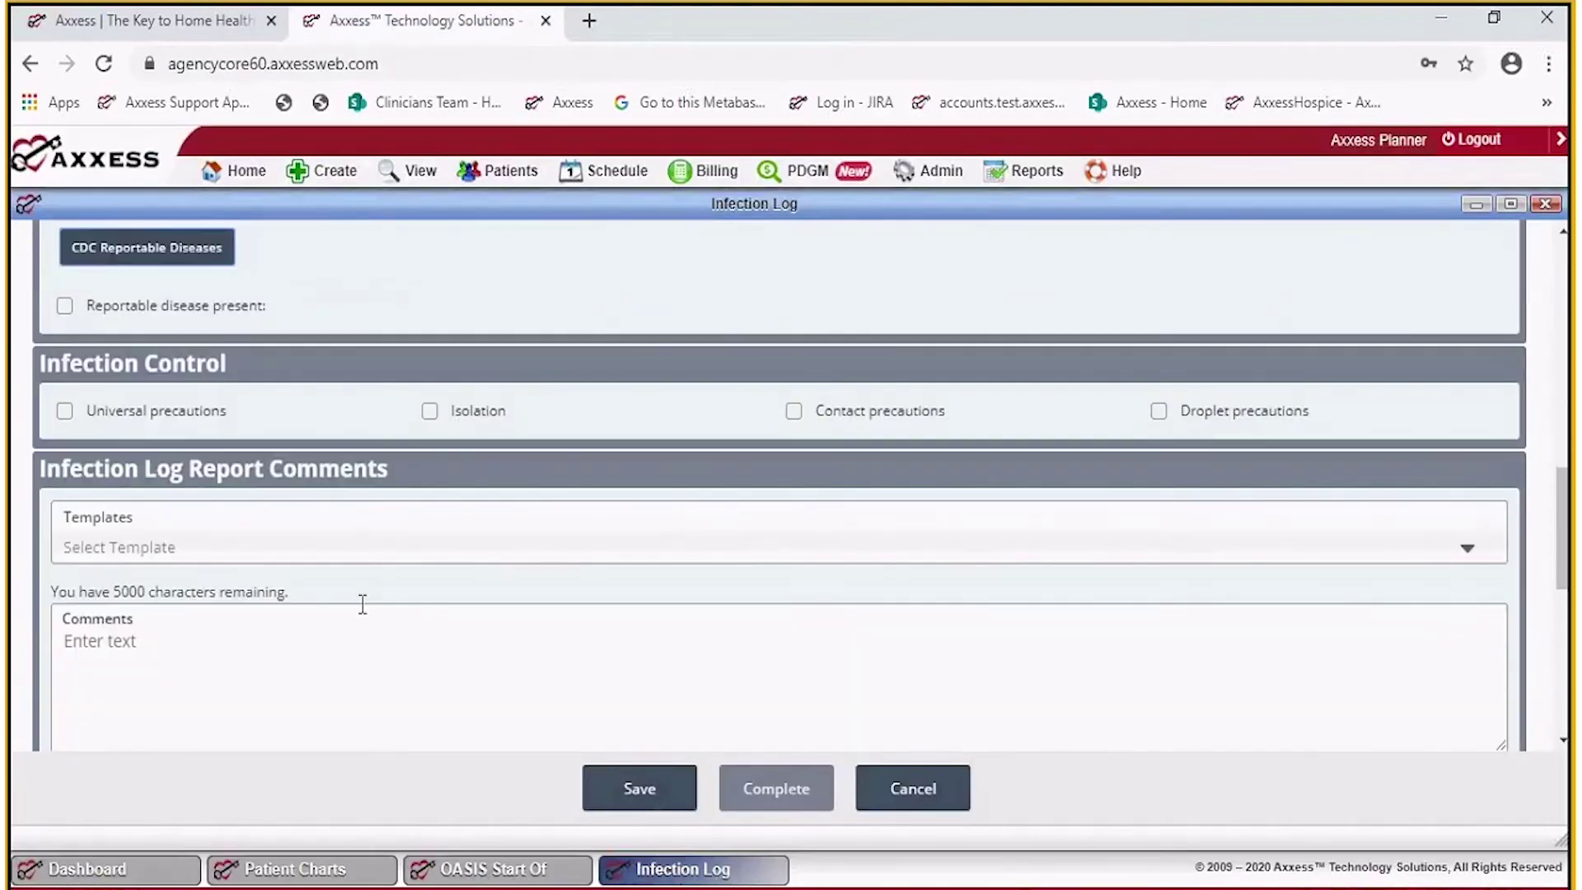
scroll(364, 595, "down", 3)
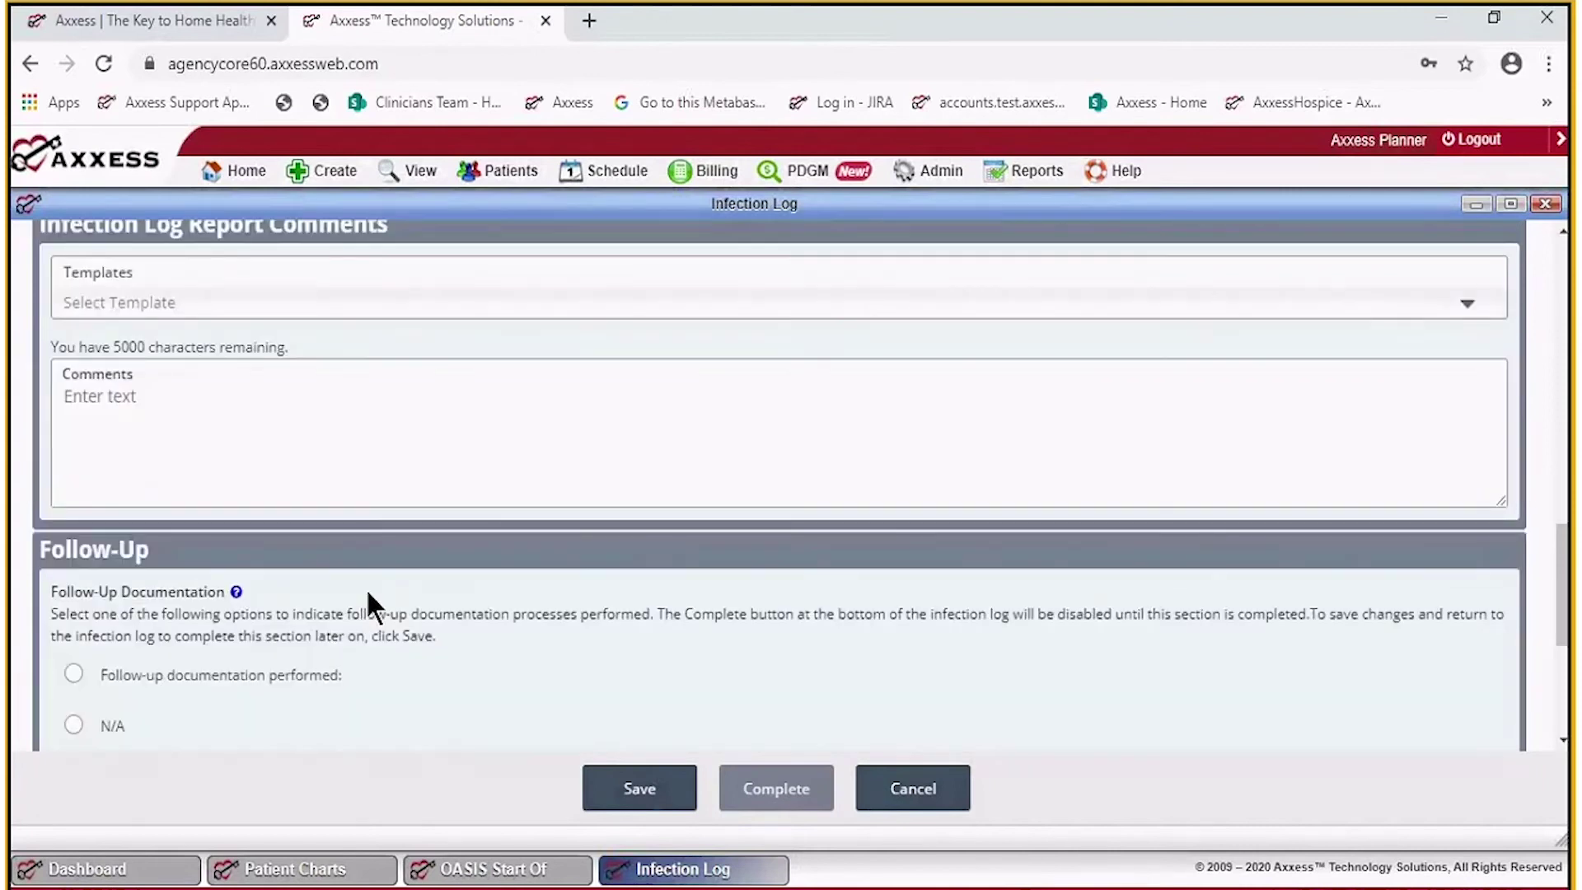
scroll(364, 586, "up", 2)
scroll(365, 585, "up", 1)
scroll(368, 586, "down", 6)
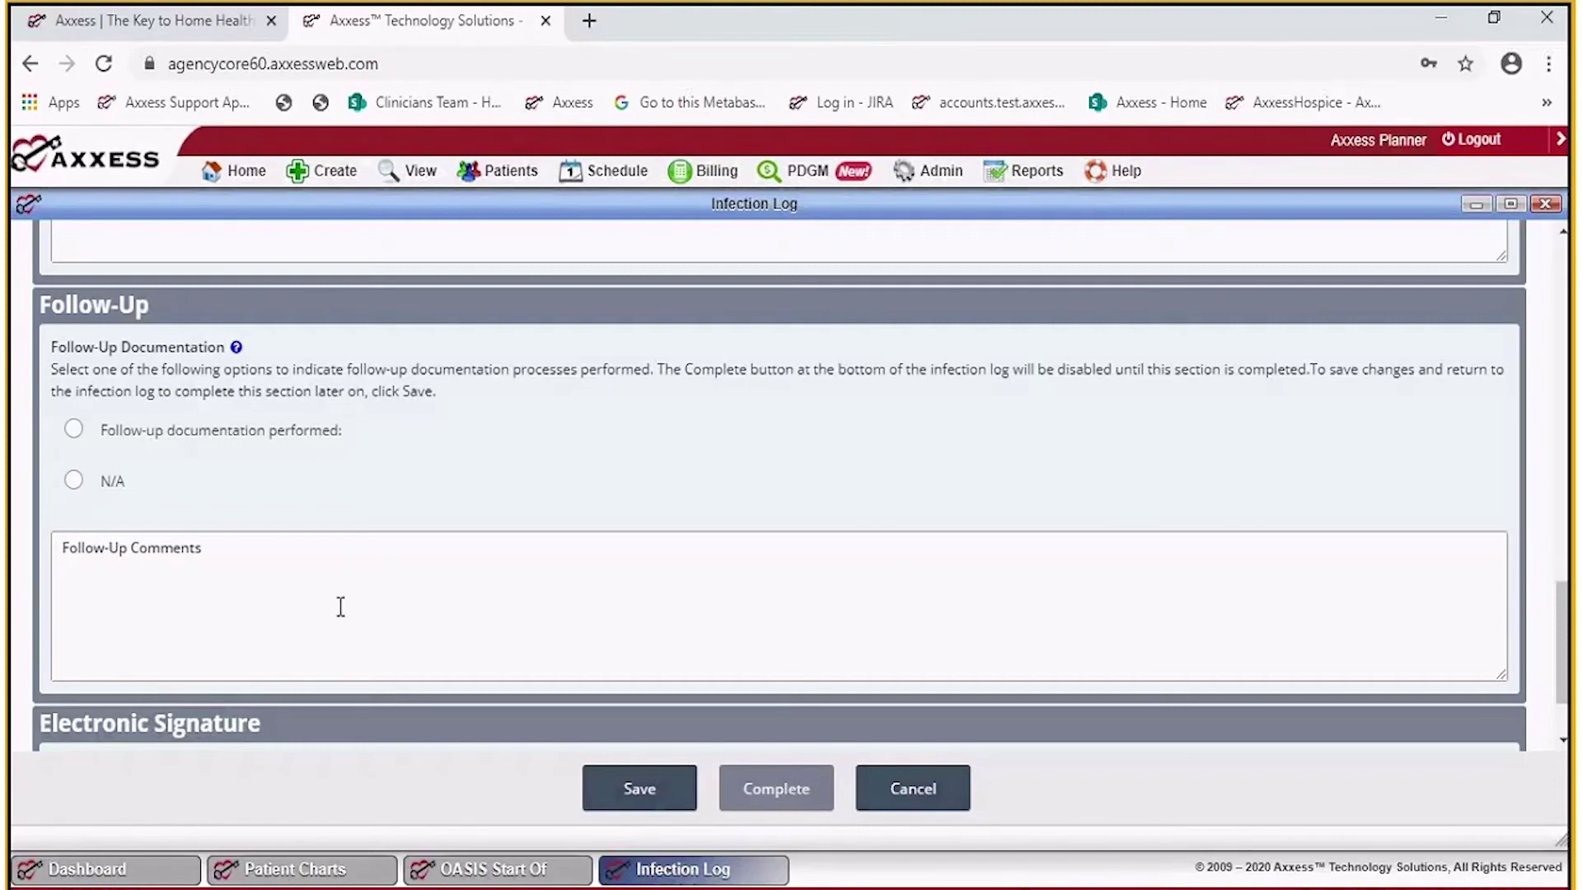
scroll(363, 594, "up", 2)
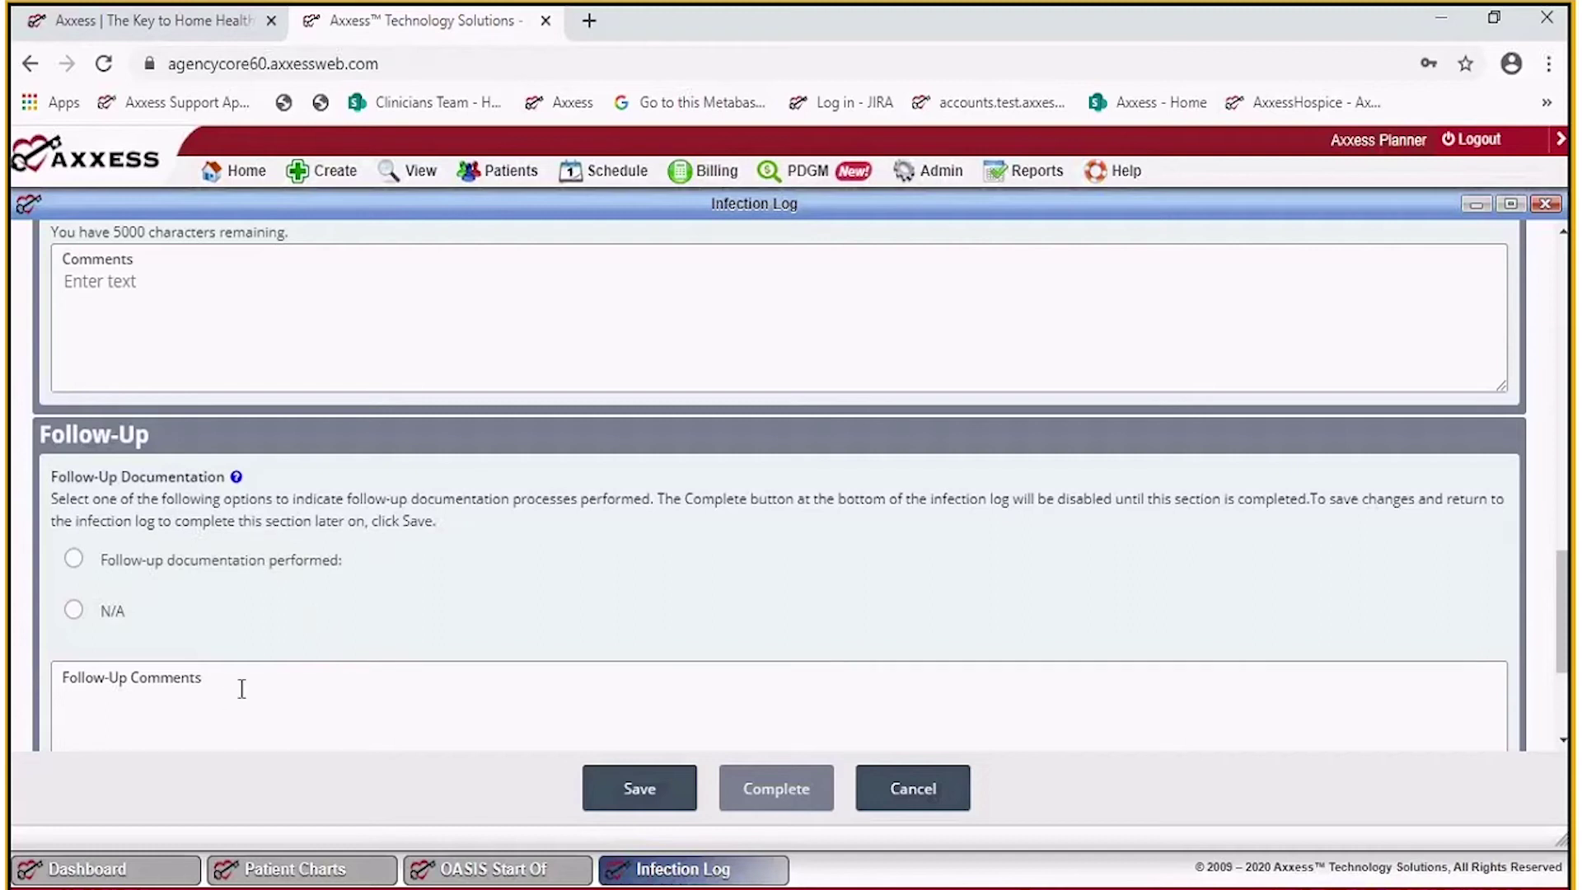
scroll(242, 689, "down", 3)
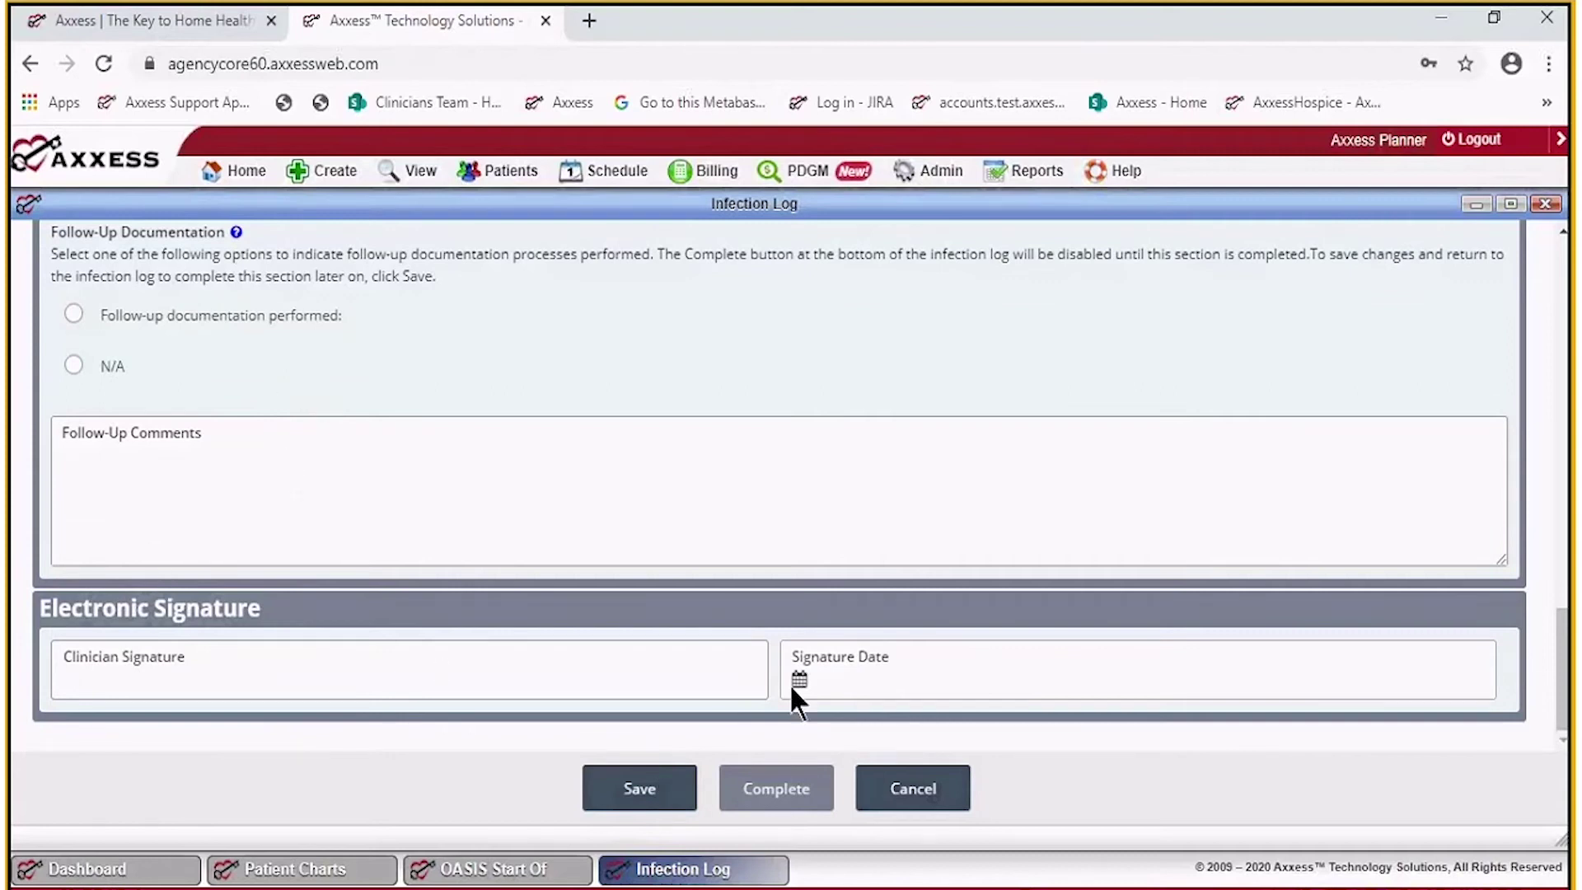
scroll(280, 408, "up", 10)
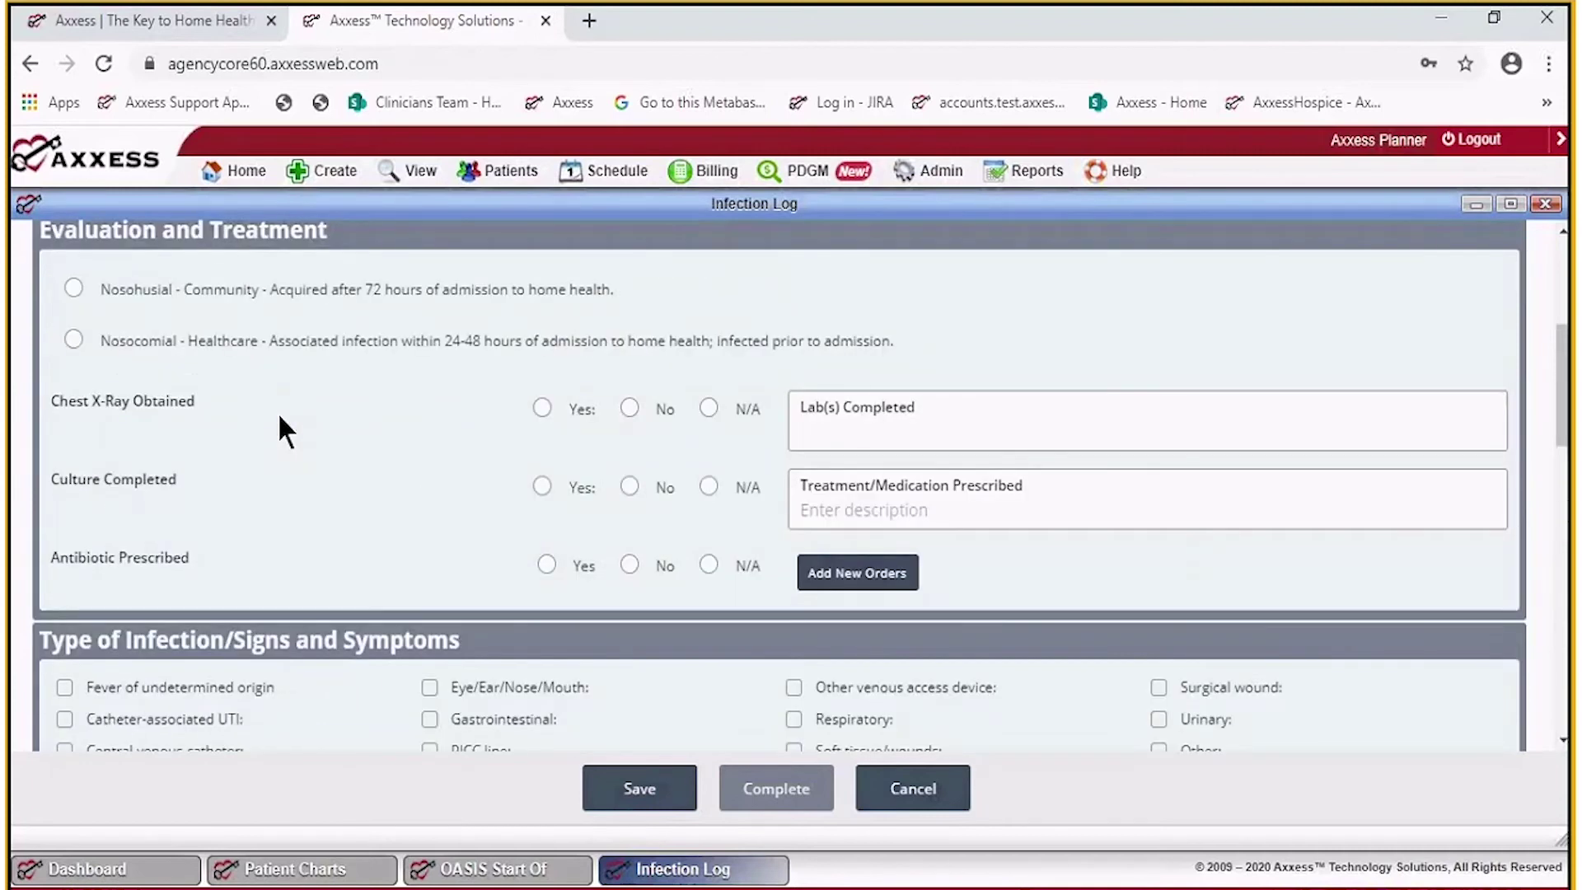
scroll(281, 414, "down", 10)
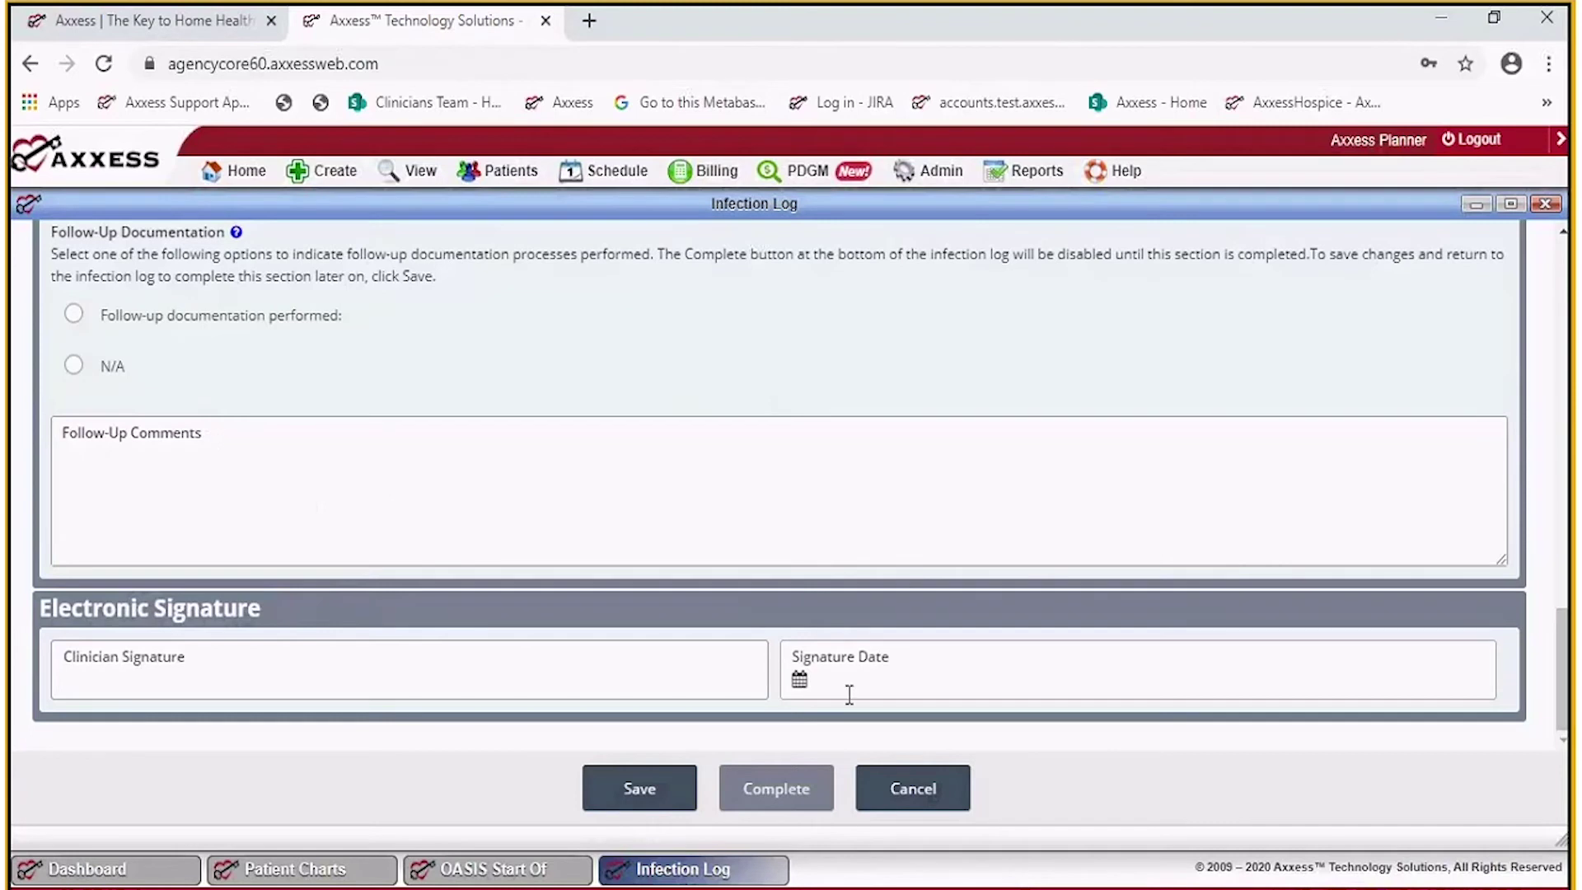
left_click(930, 799)
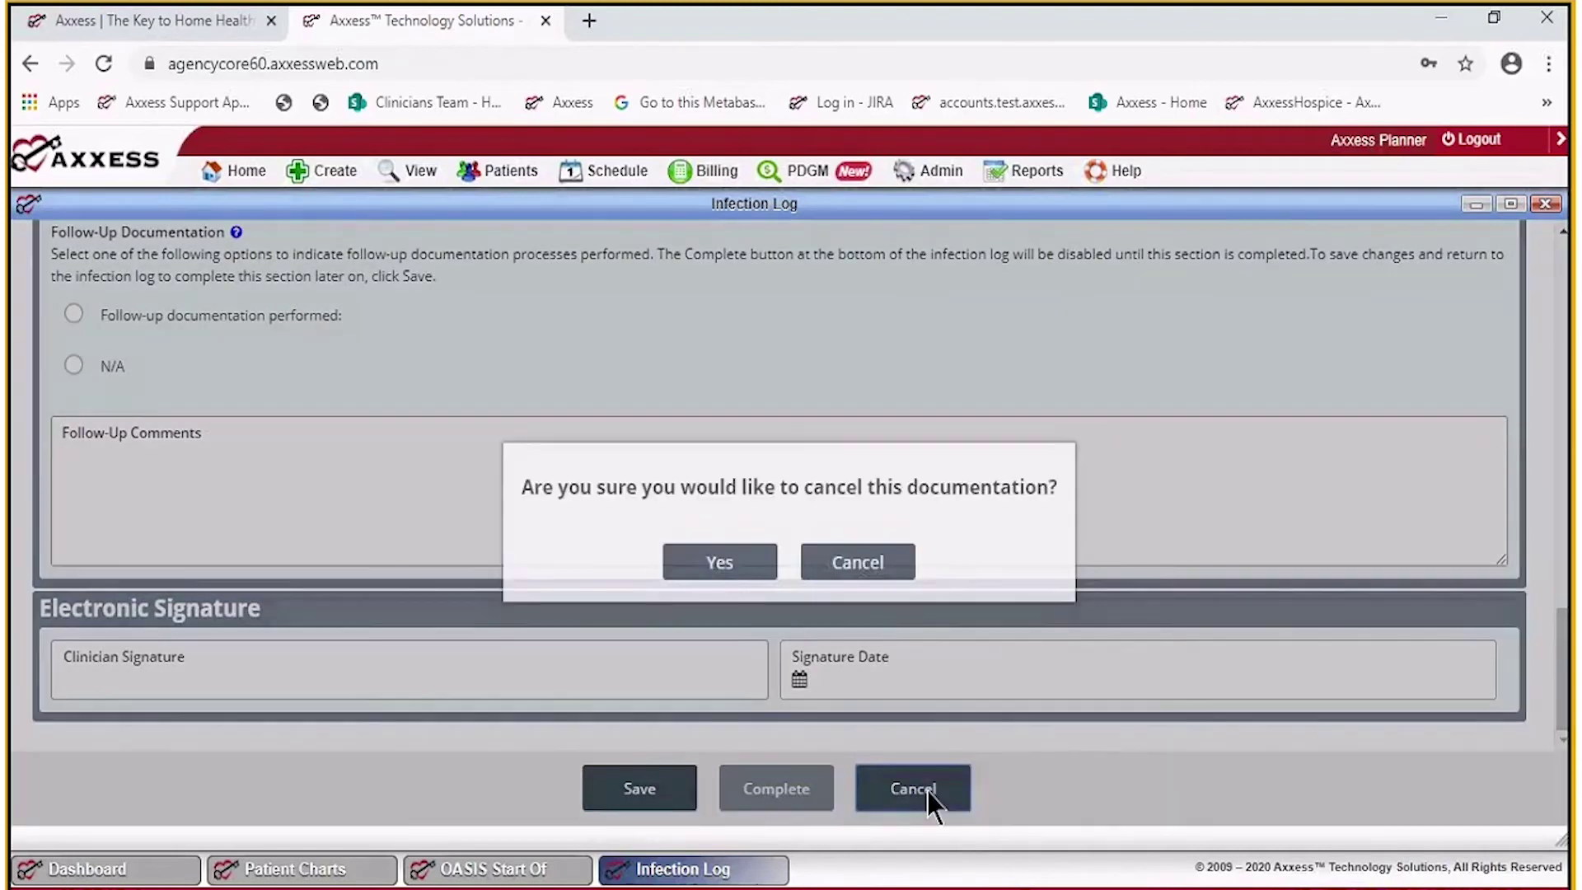
left_click(741, 573)
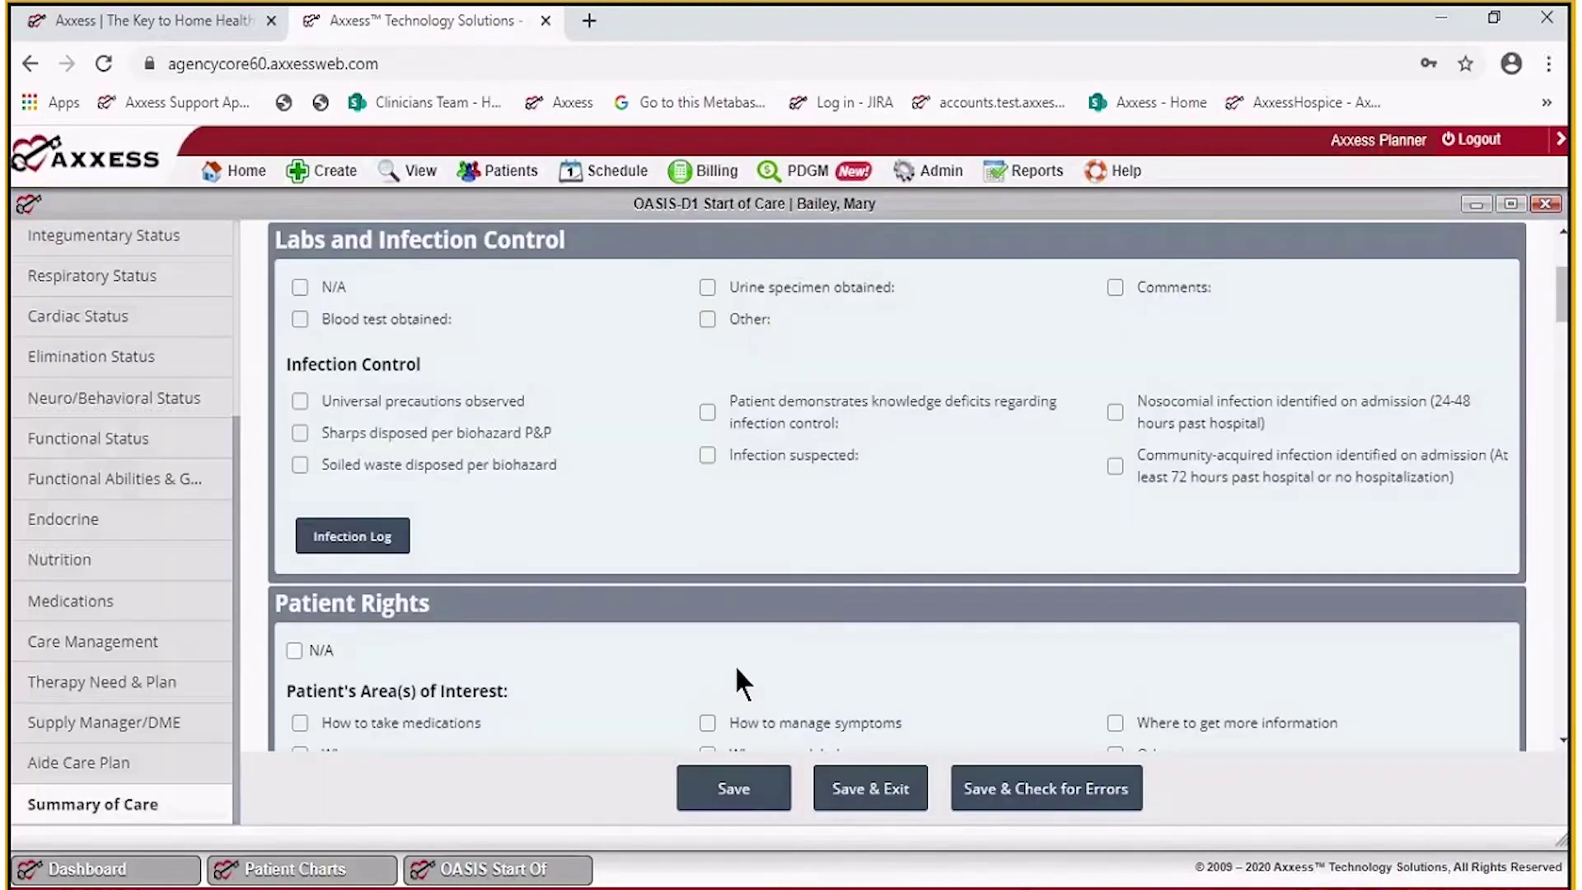
Examine the patient's areas of interest, personal healthcare goals, care coordination and plan of care review options under Patient Rights.
scroll(738, 681, "down", 5)
scroll(738, 672, "up", 2)
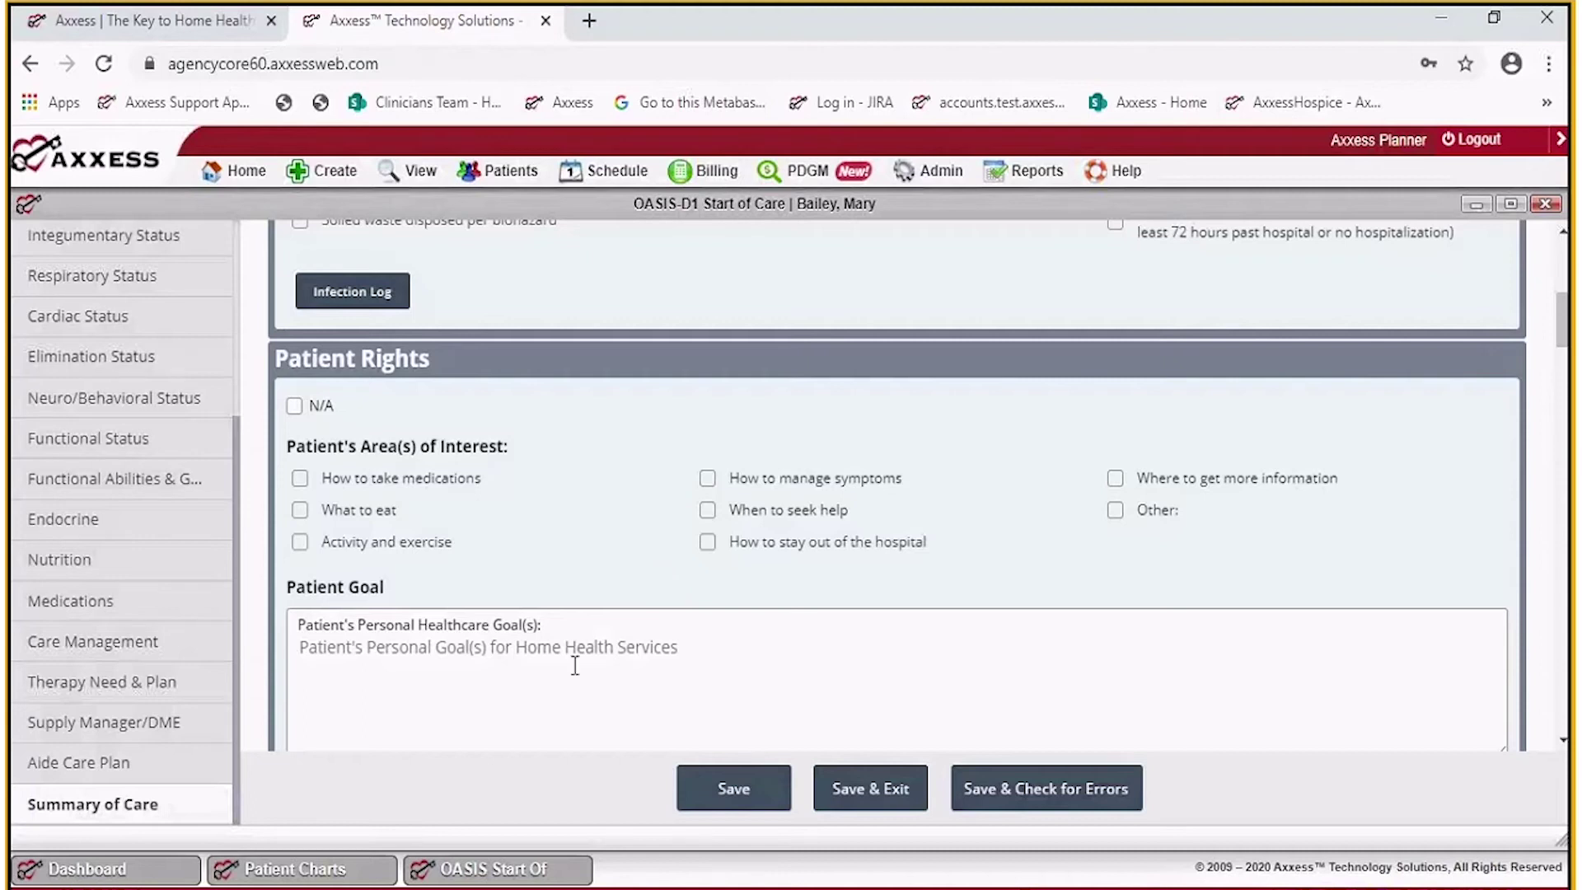
scroll(447, 565, "down", 3)
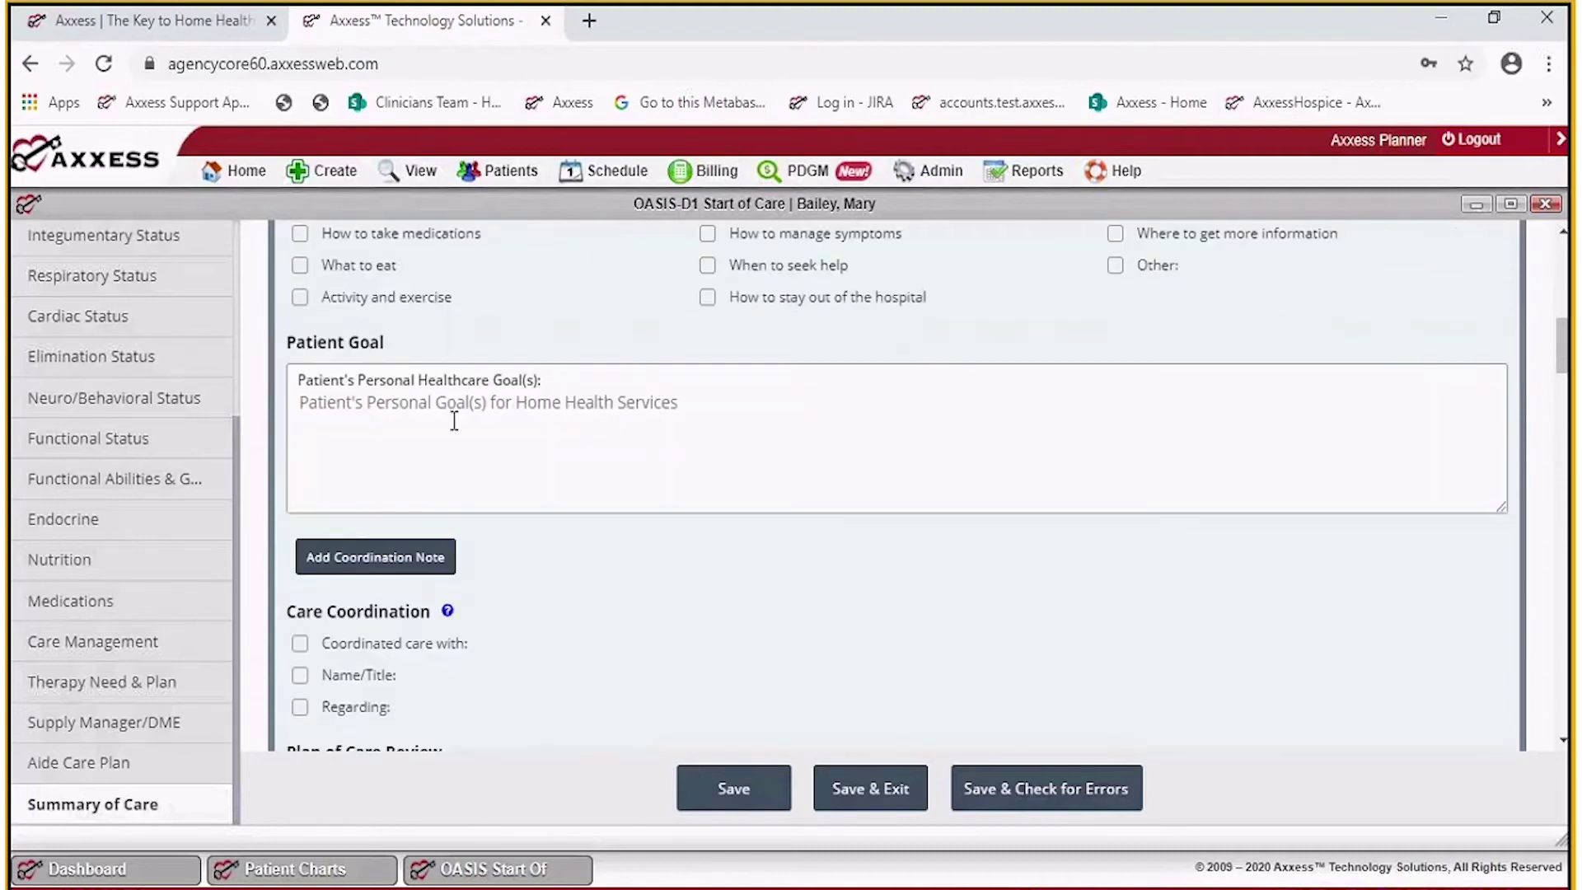
scroll(469, 419, "up", 3)
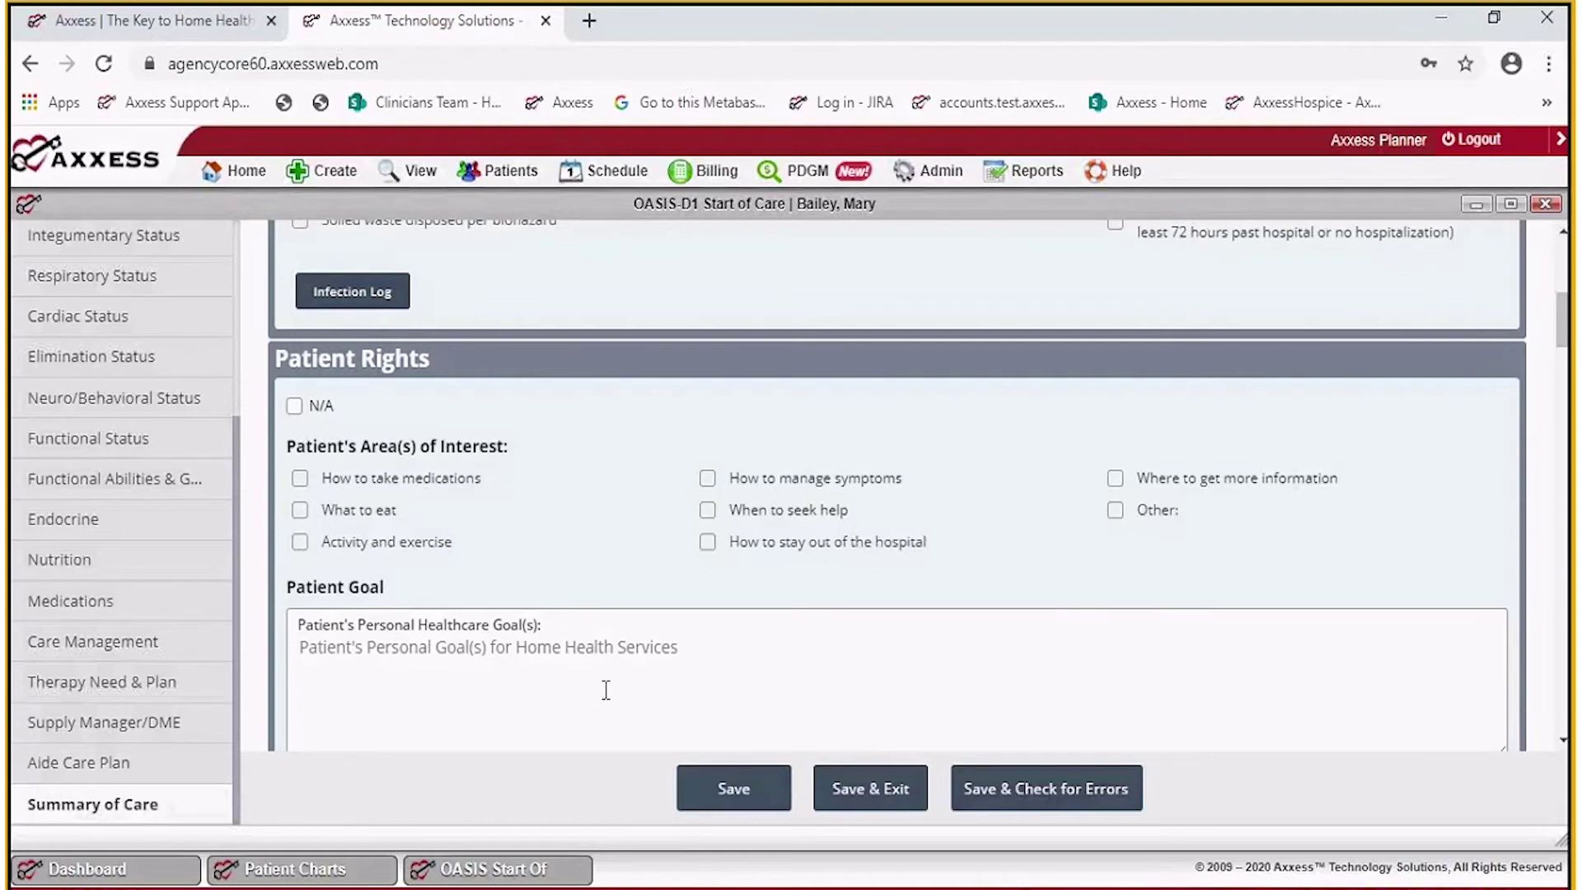
scroll(606, 690, "down", 3)
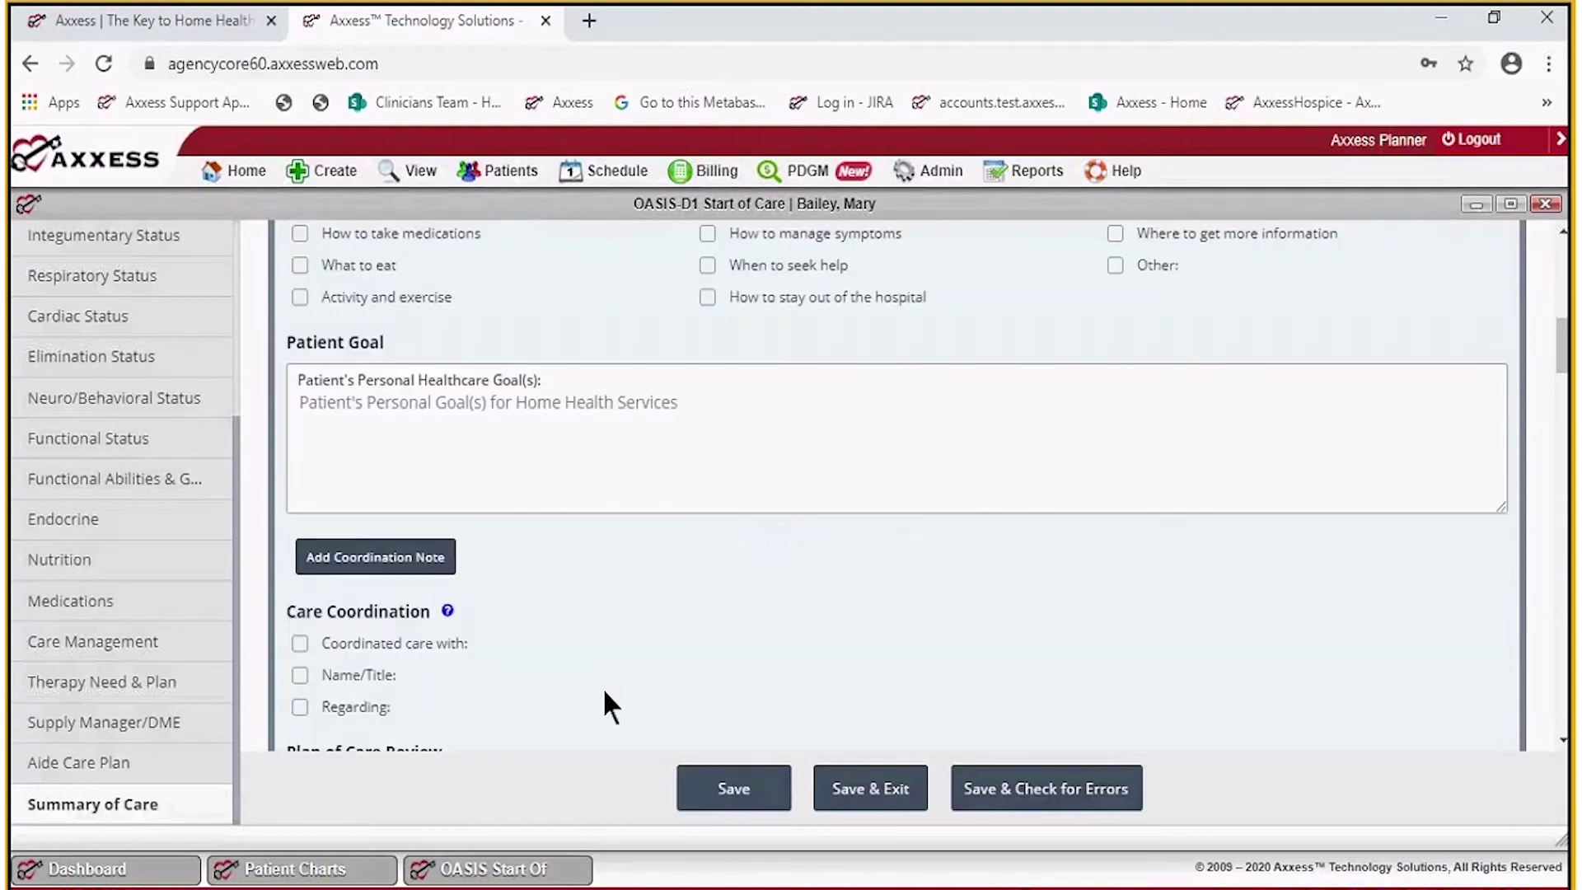
scroll(607, 701, "down", 3)
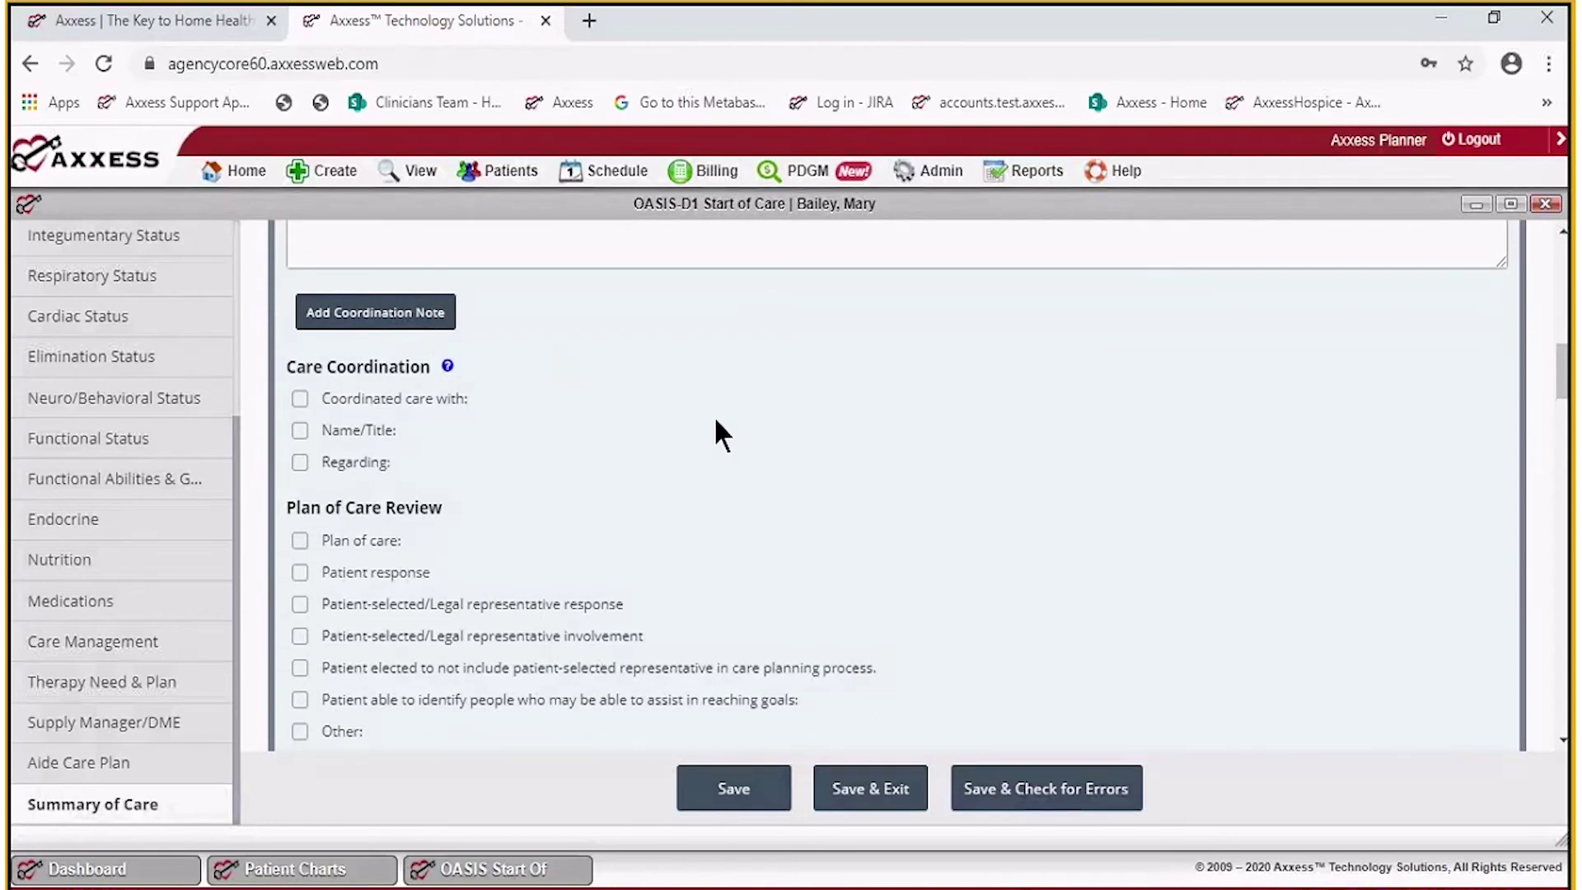
Select Legal and Medication review as information reviewed or instructed on under Visit Interventions.
scroll(714, 417, "down", 3)
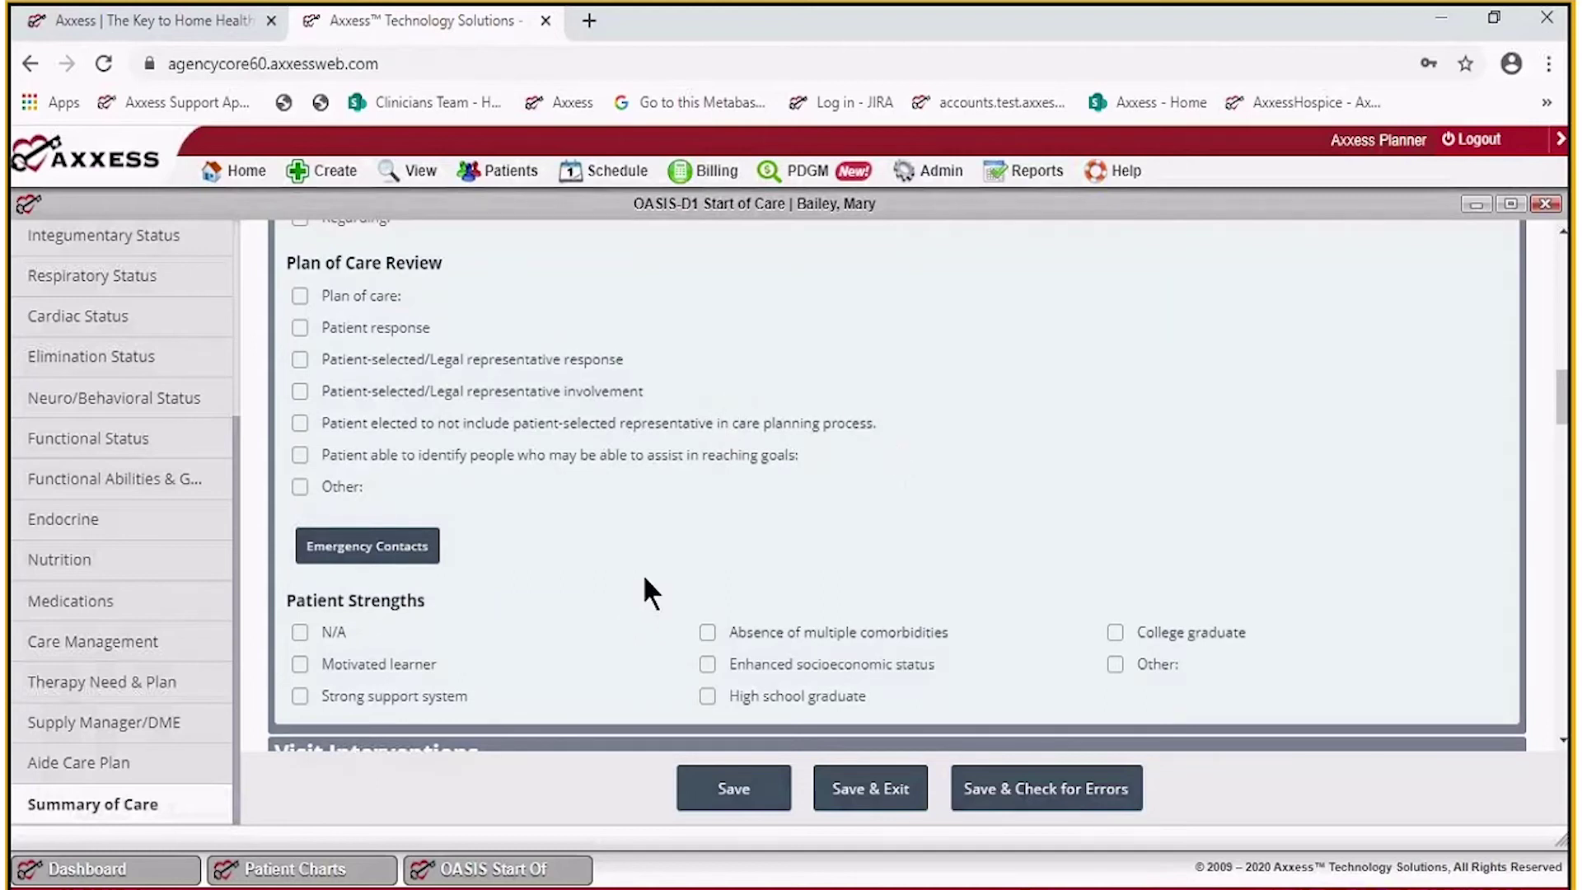
scroll(645, 577, "down", 6)
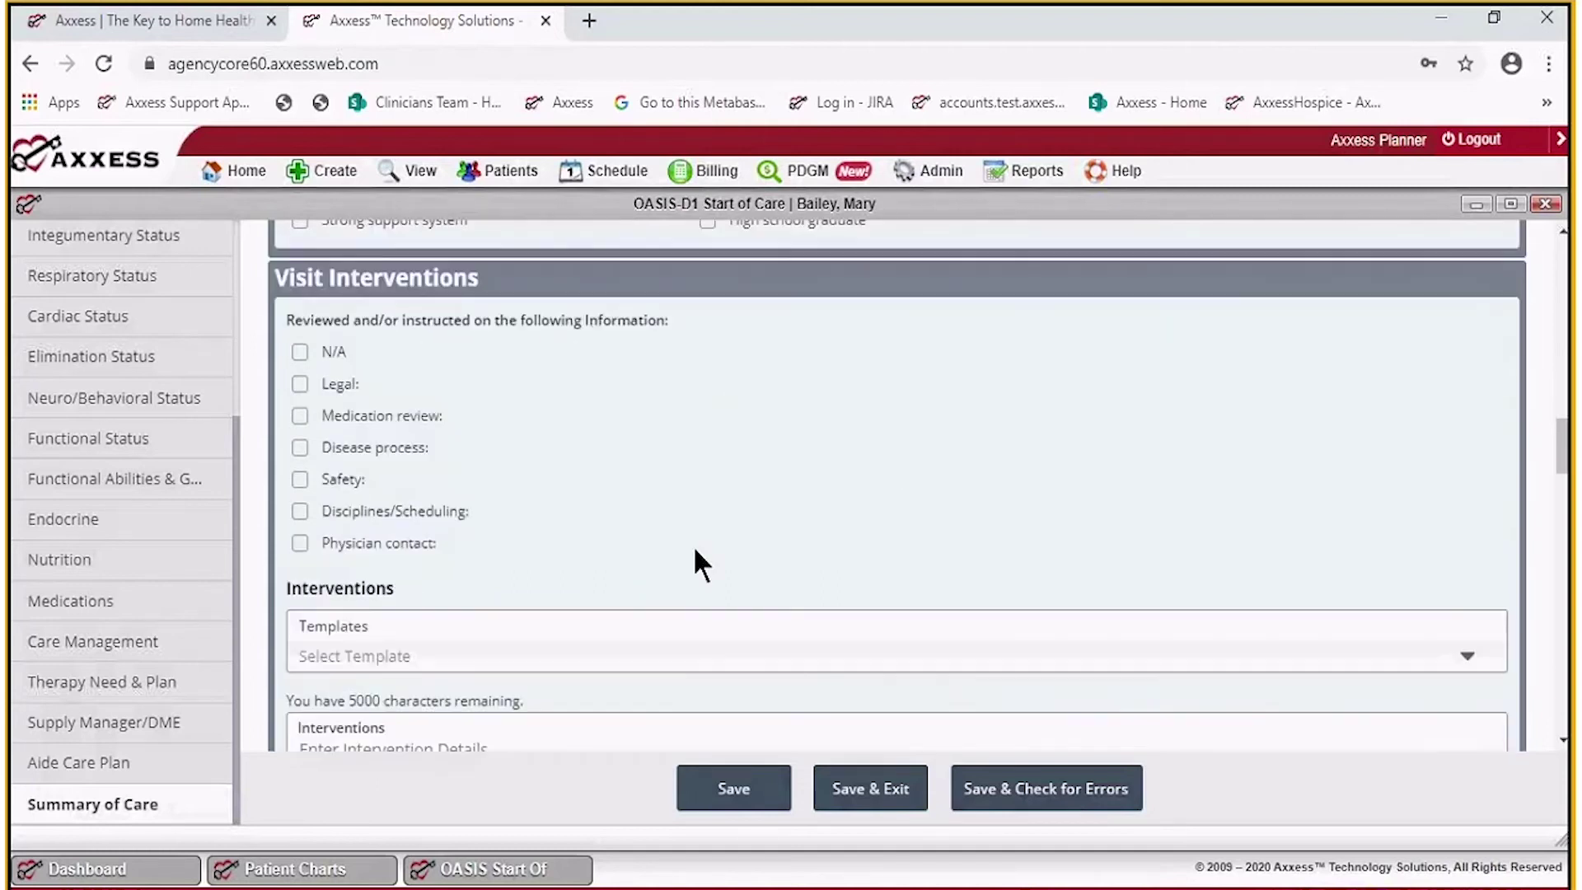
scroll(699, 565, "up", 3)
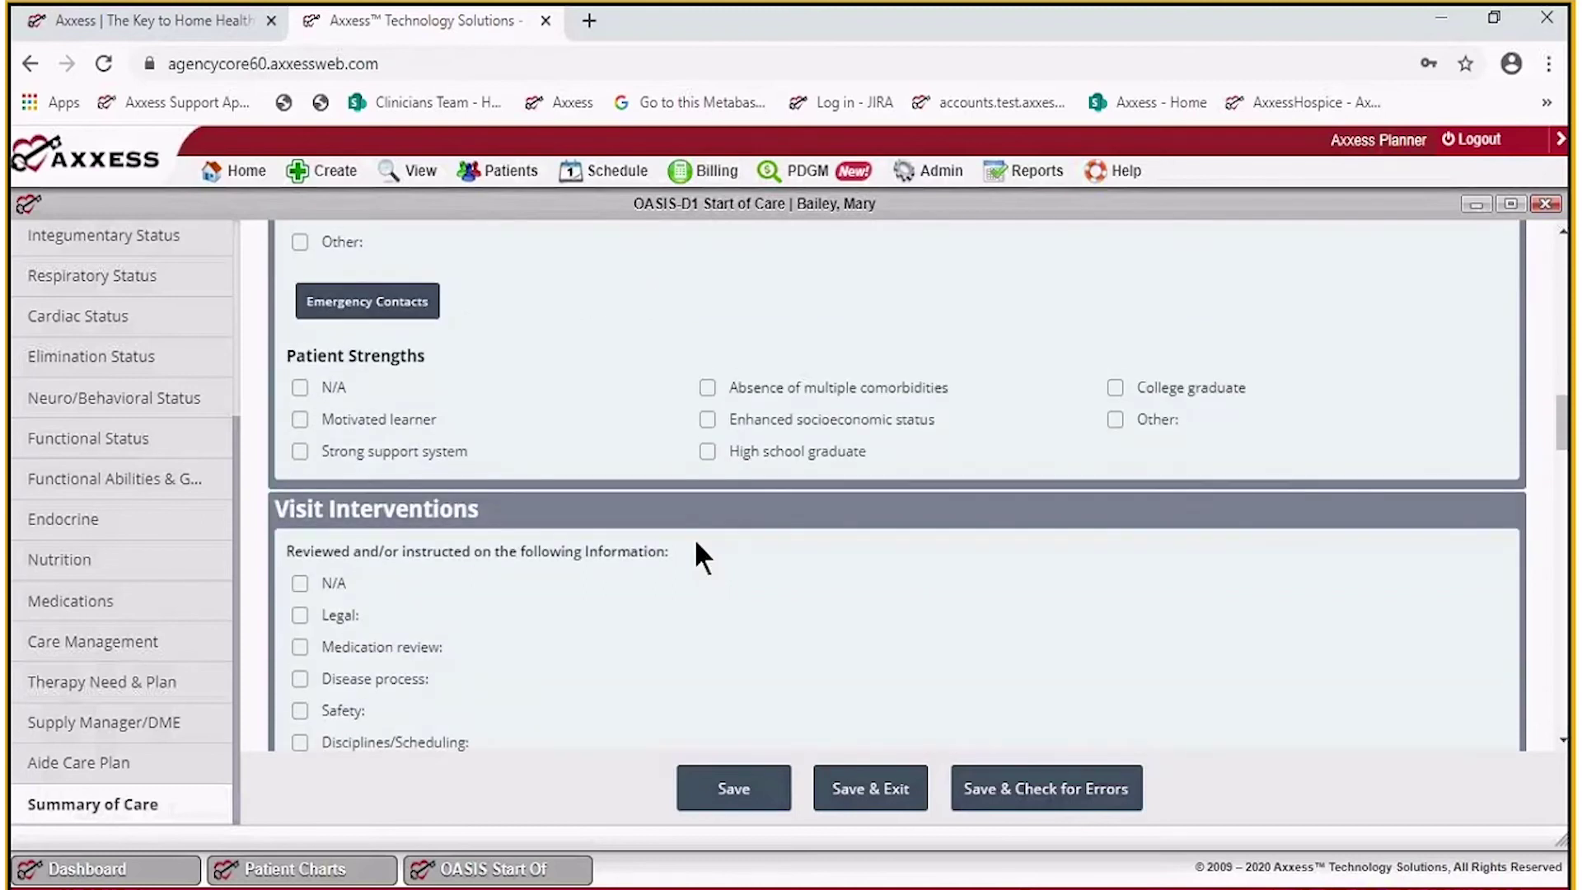
scroll(698, 554, "down", 3)
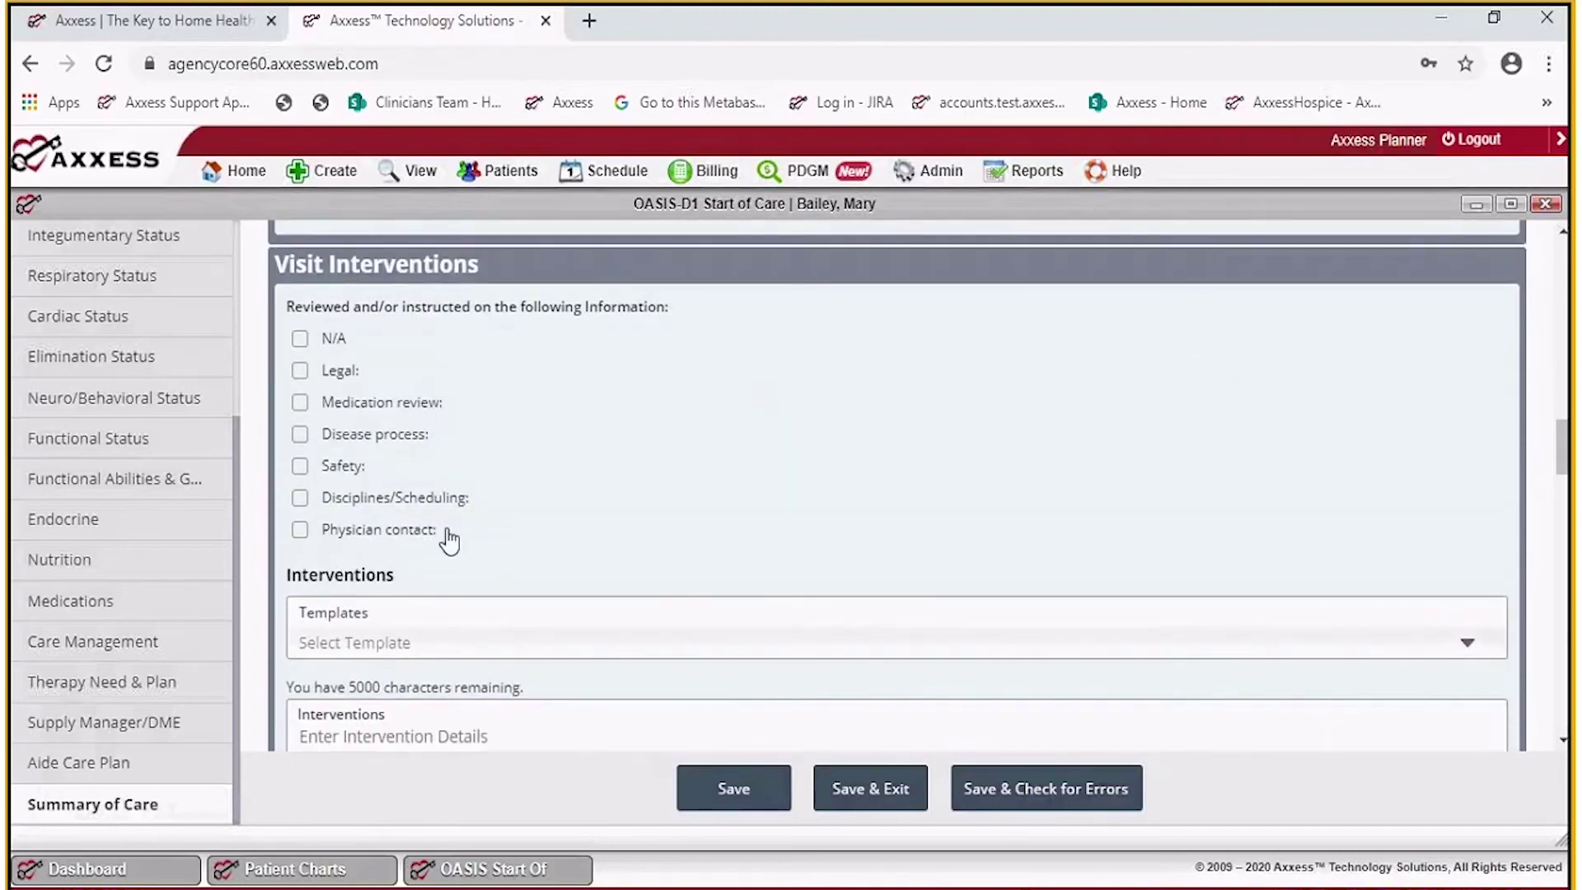
left_click(303, 386)
left_click(302, 375)
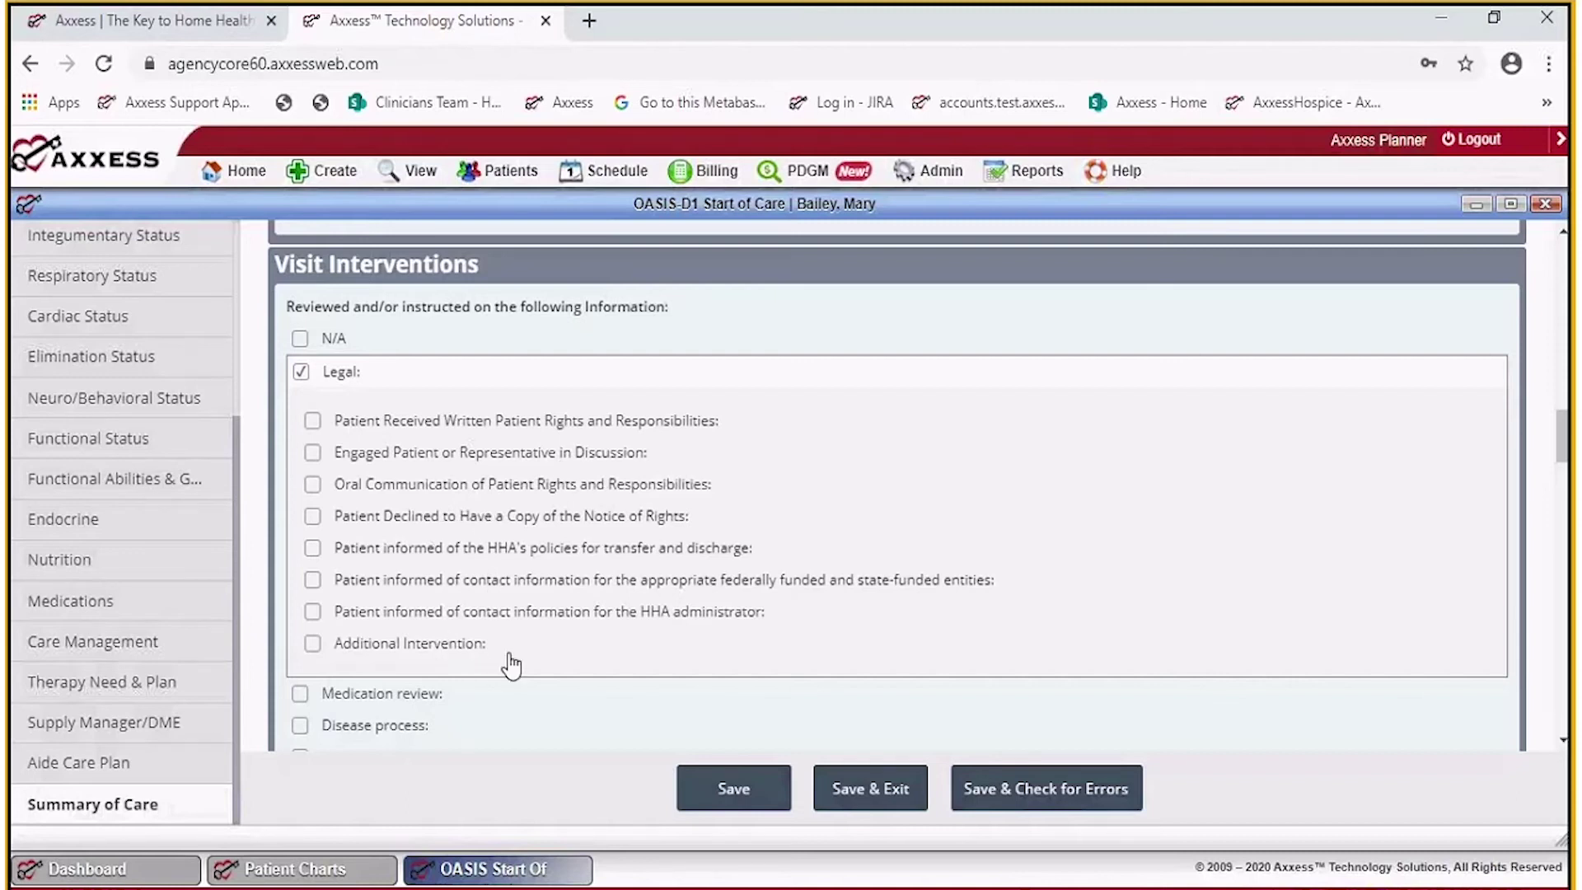
scroll(511, 663, "down", 3)
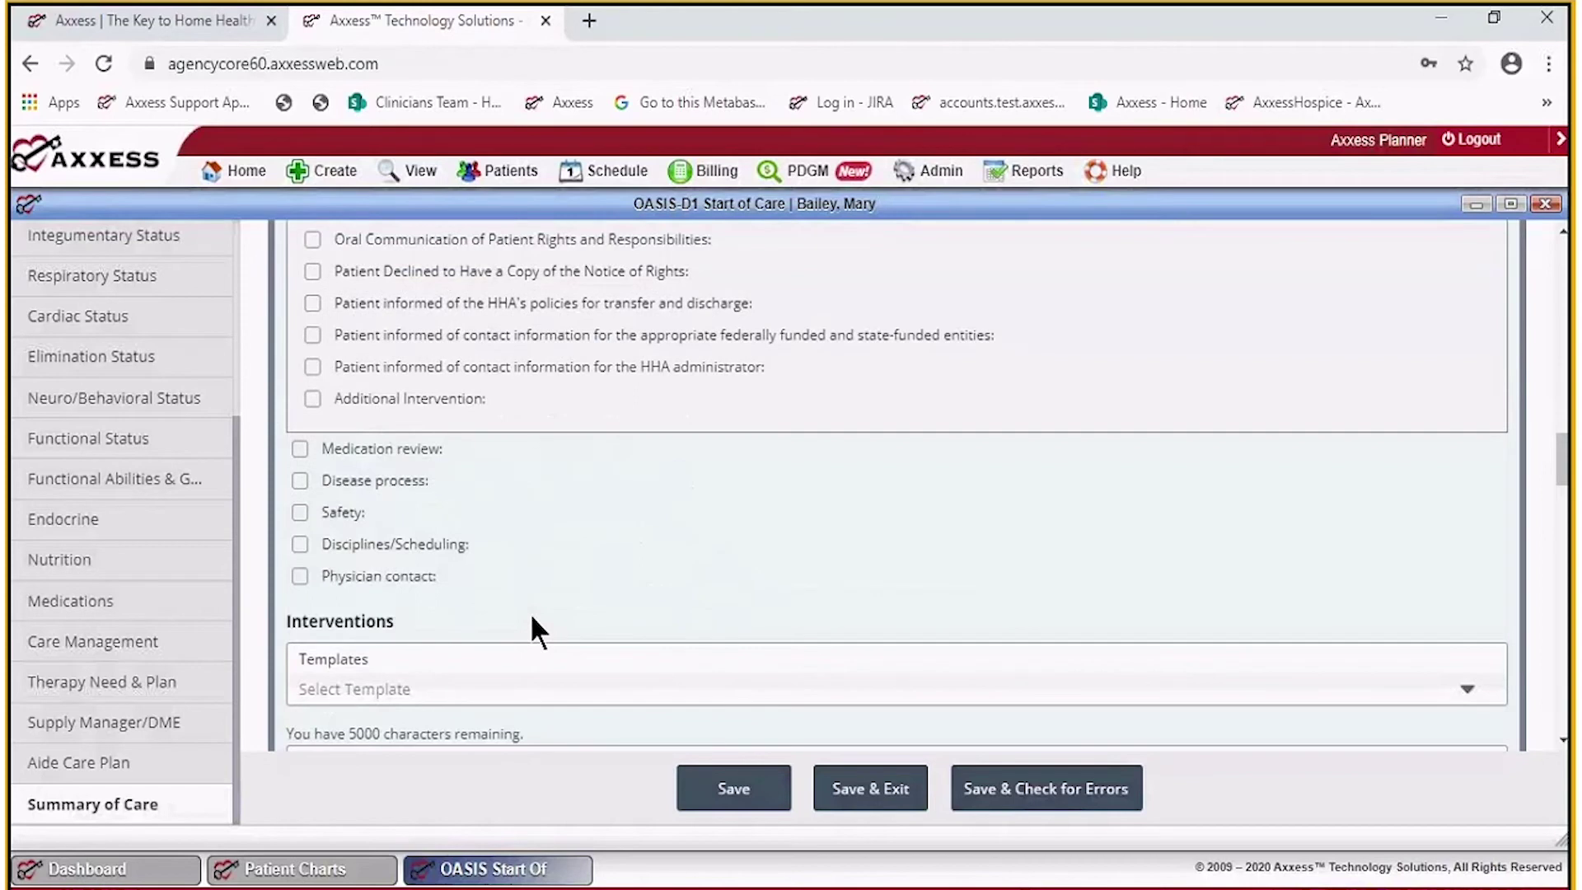
left_click(299, 456)
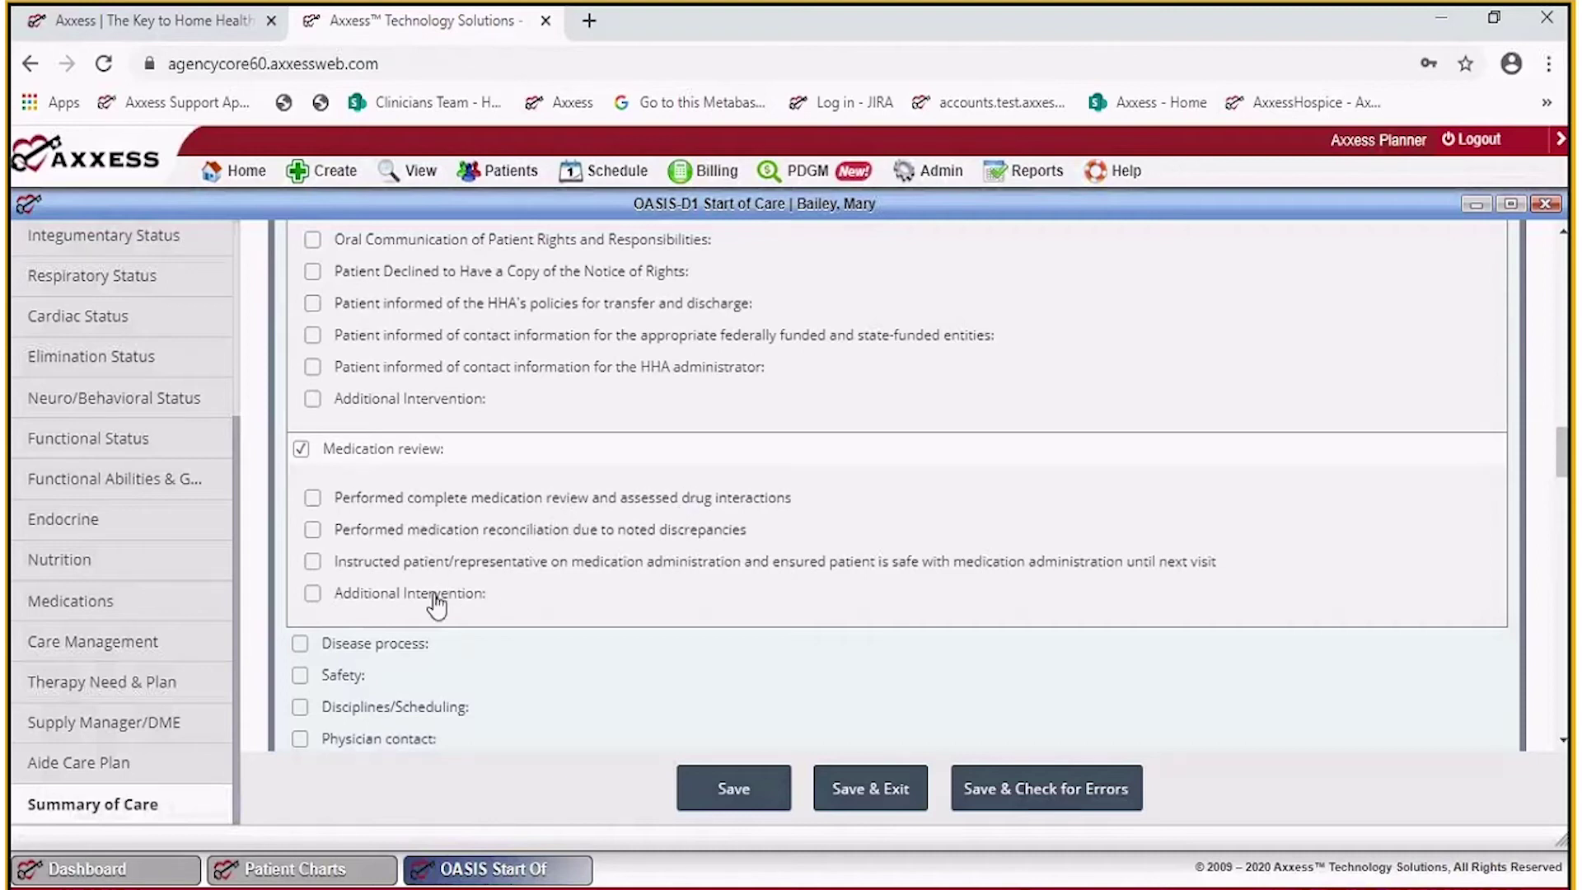
Select Disease process, Safety, Disciplines/Scheduling and Physician contact among the reviewed or instructed visit information.
scroll(437, 606, "down", 3)
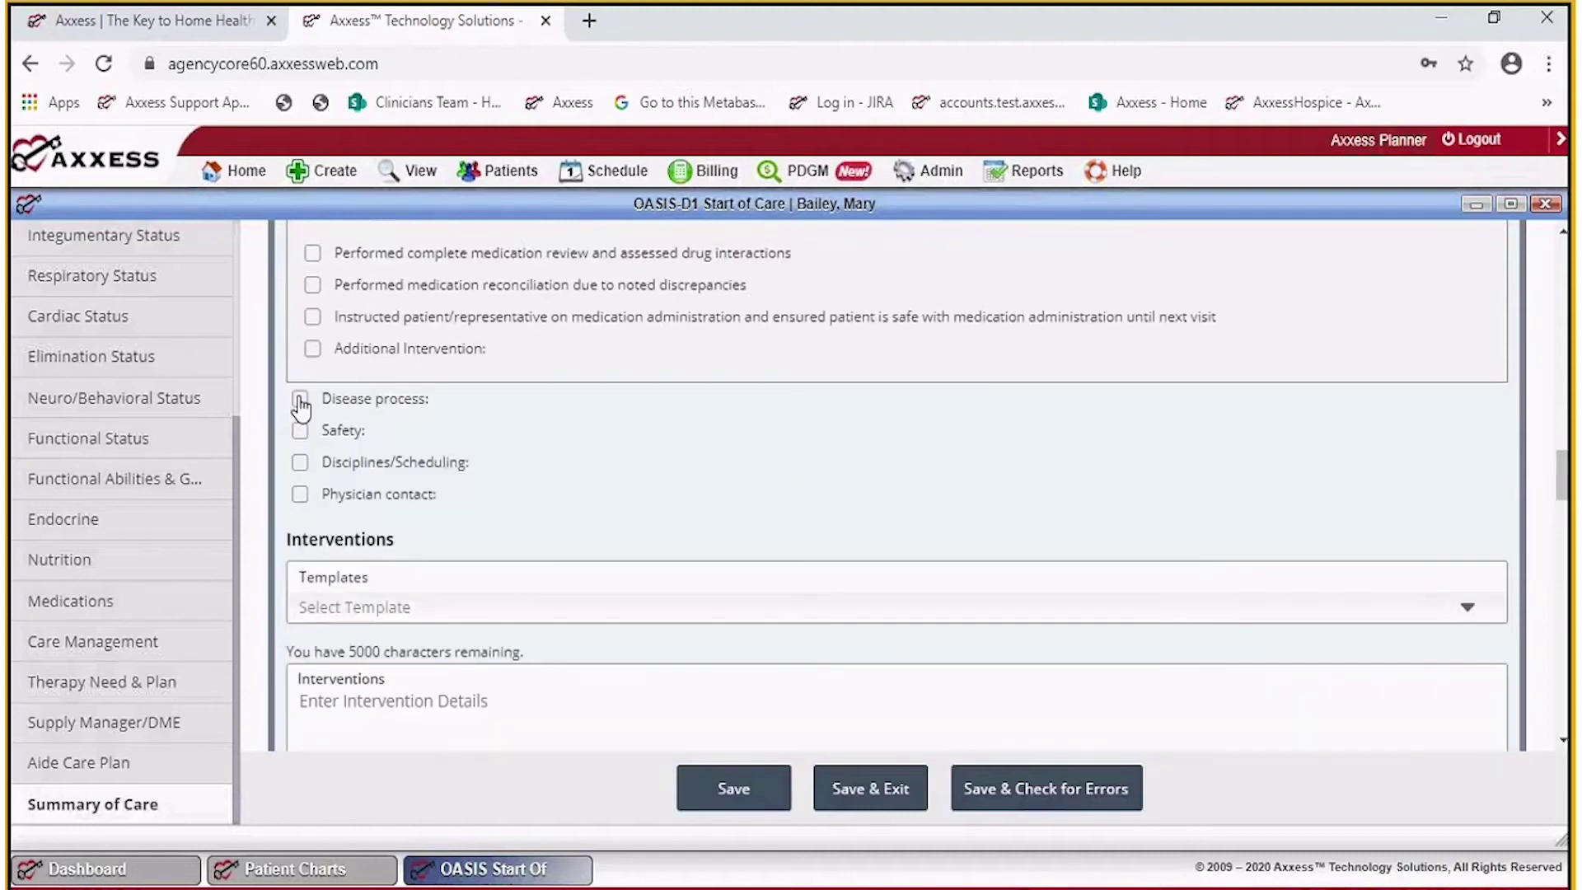
left_click(300, 400)
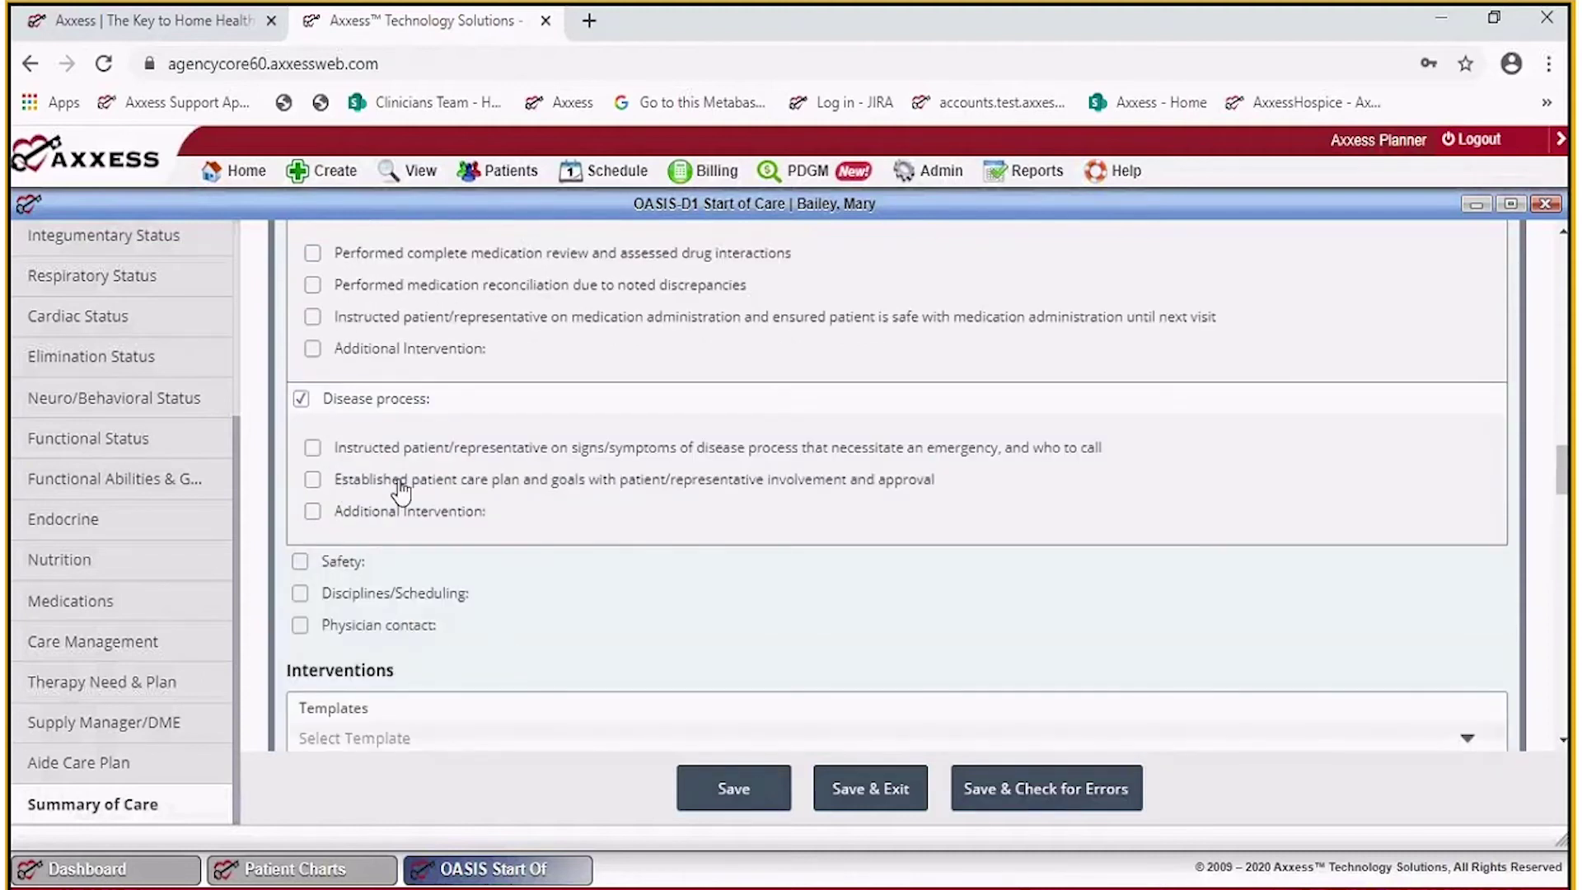
left_click(300, 562)
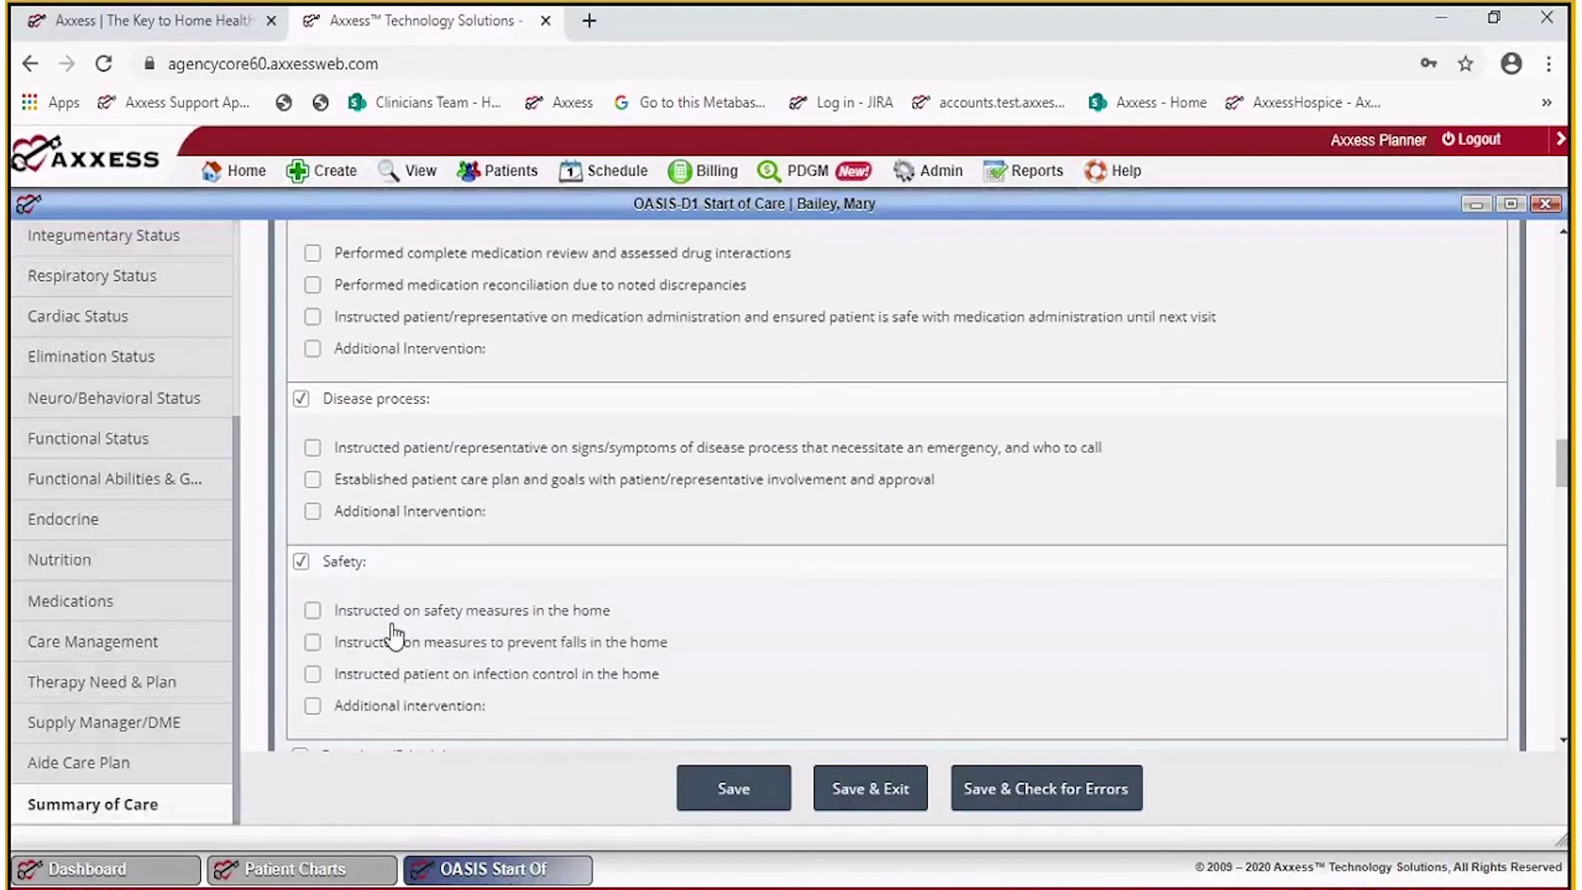
scroll(664, 612, "down", 3)
left_click(508, 519)
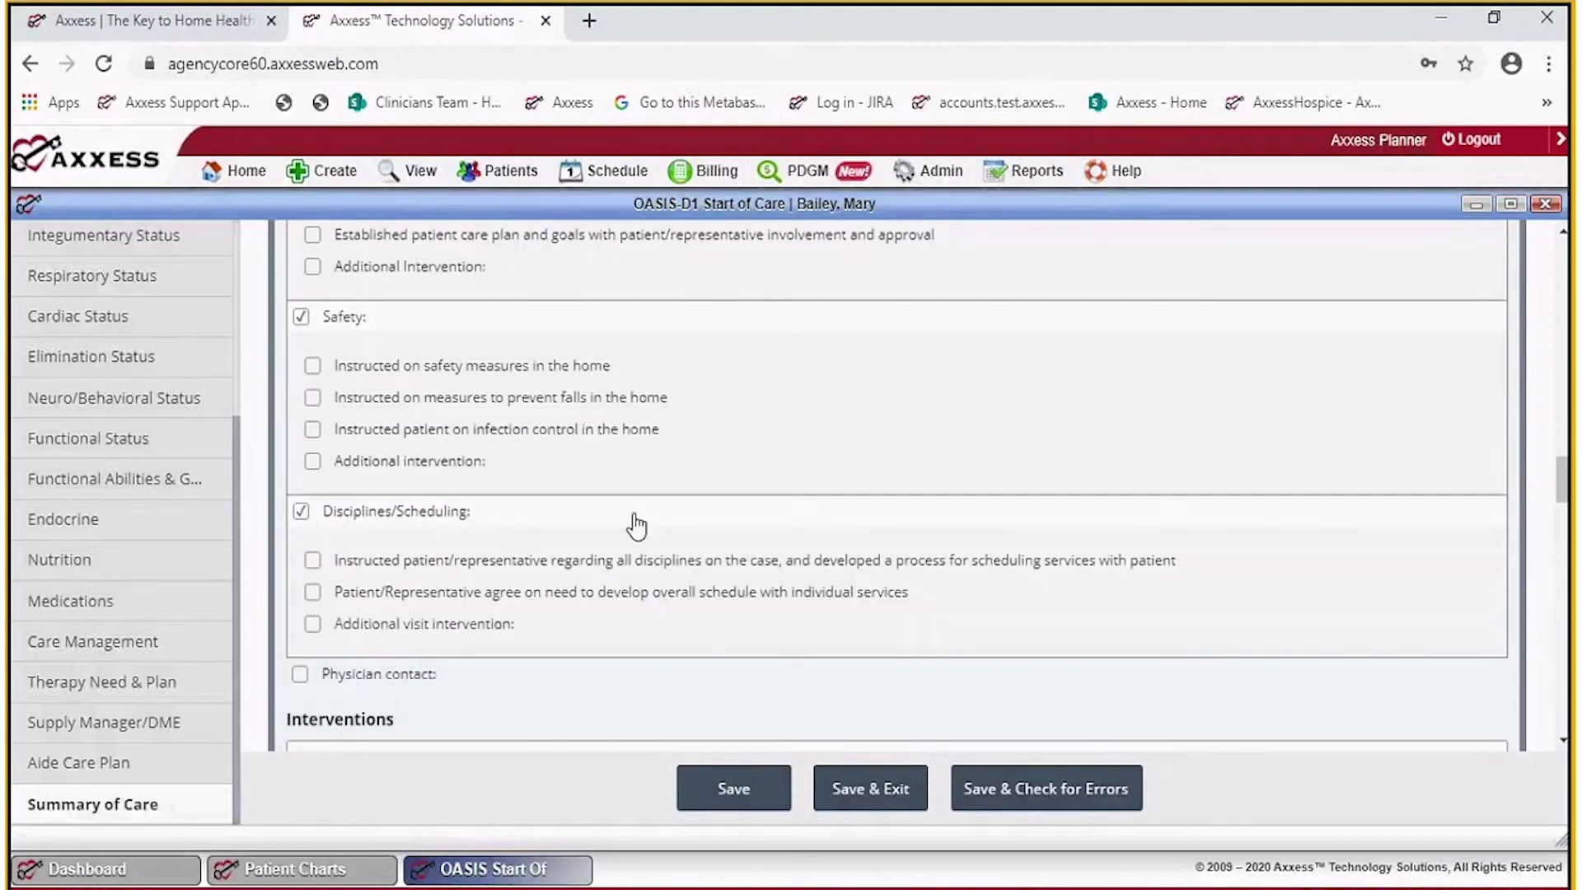
scroll(636, 526, "down", 3)
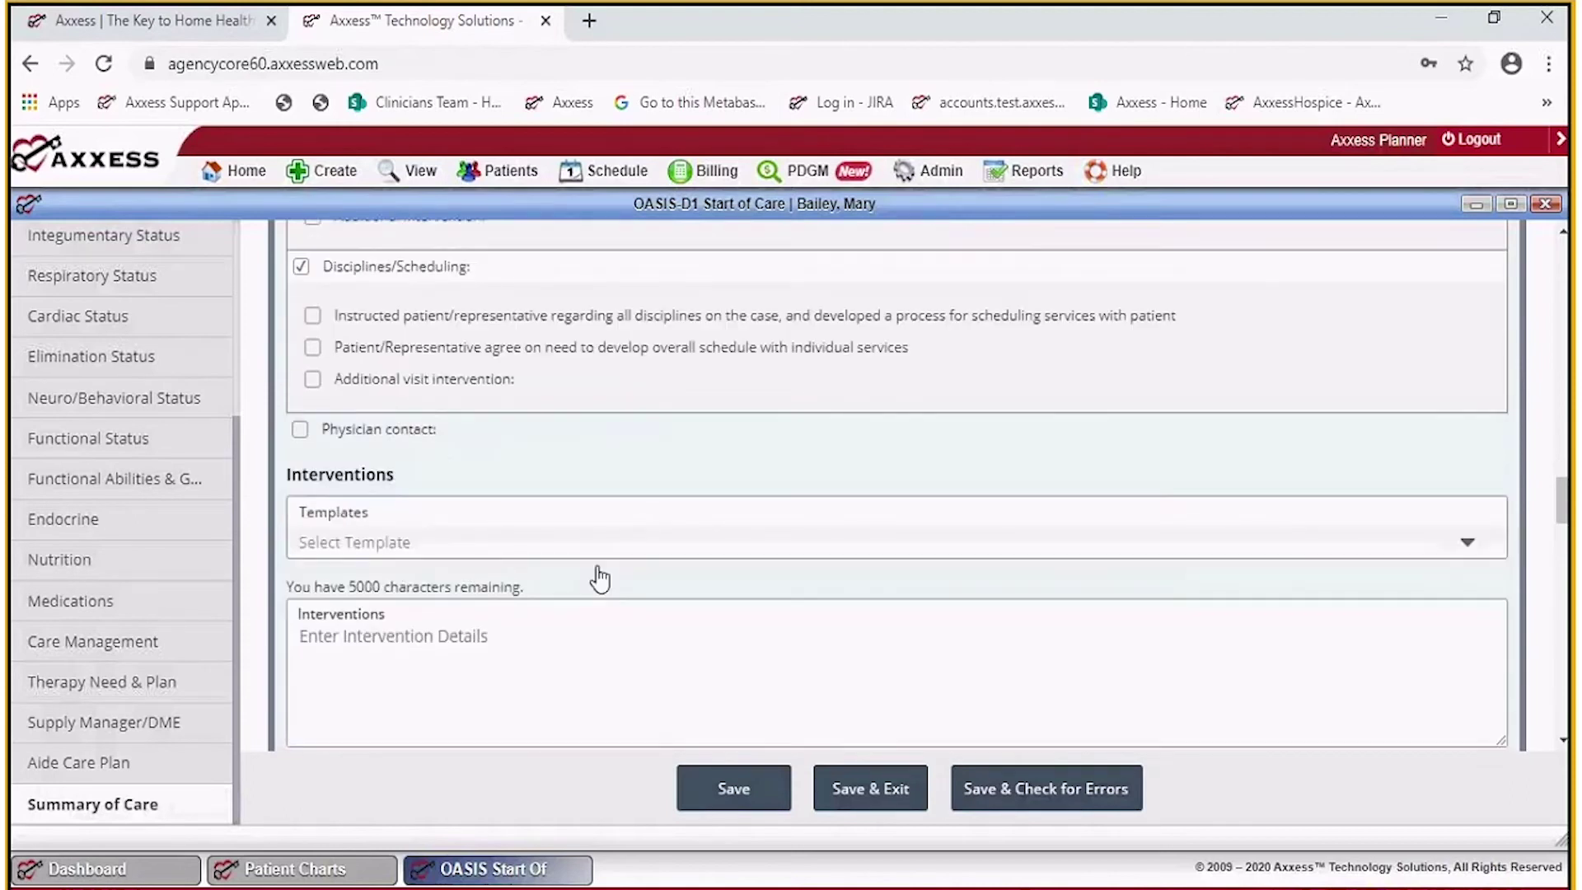
left_click(300, 430)
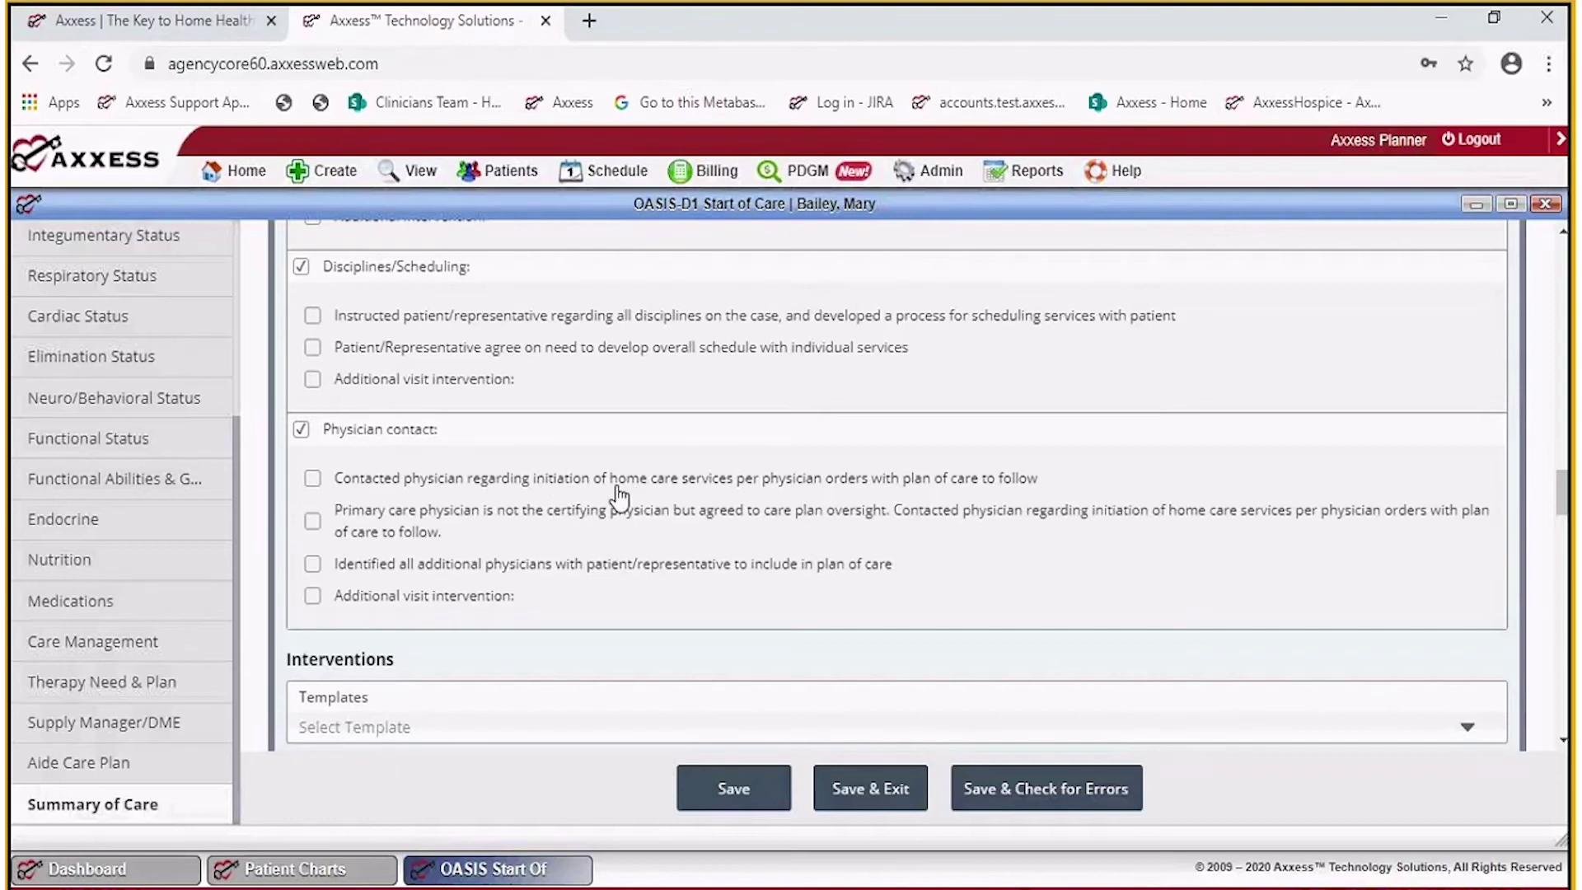
Examine the Interventions template and details, Response to Teaching/Procedure, and Admission Summary/F2F Addendum fields.
scroll(620, 494, "down", 3)
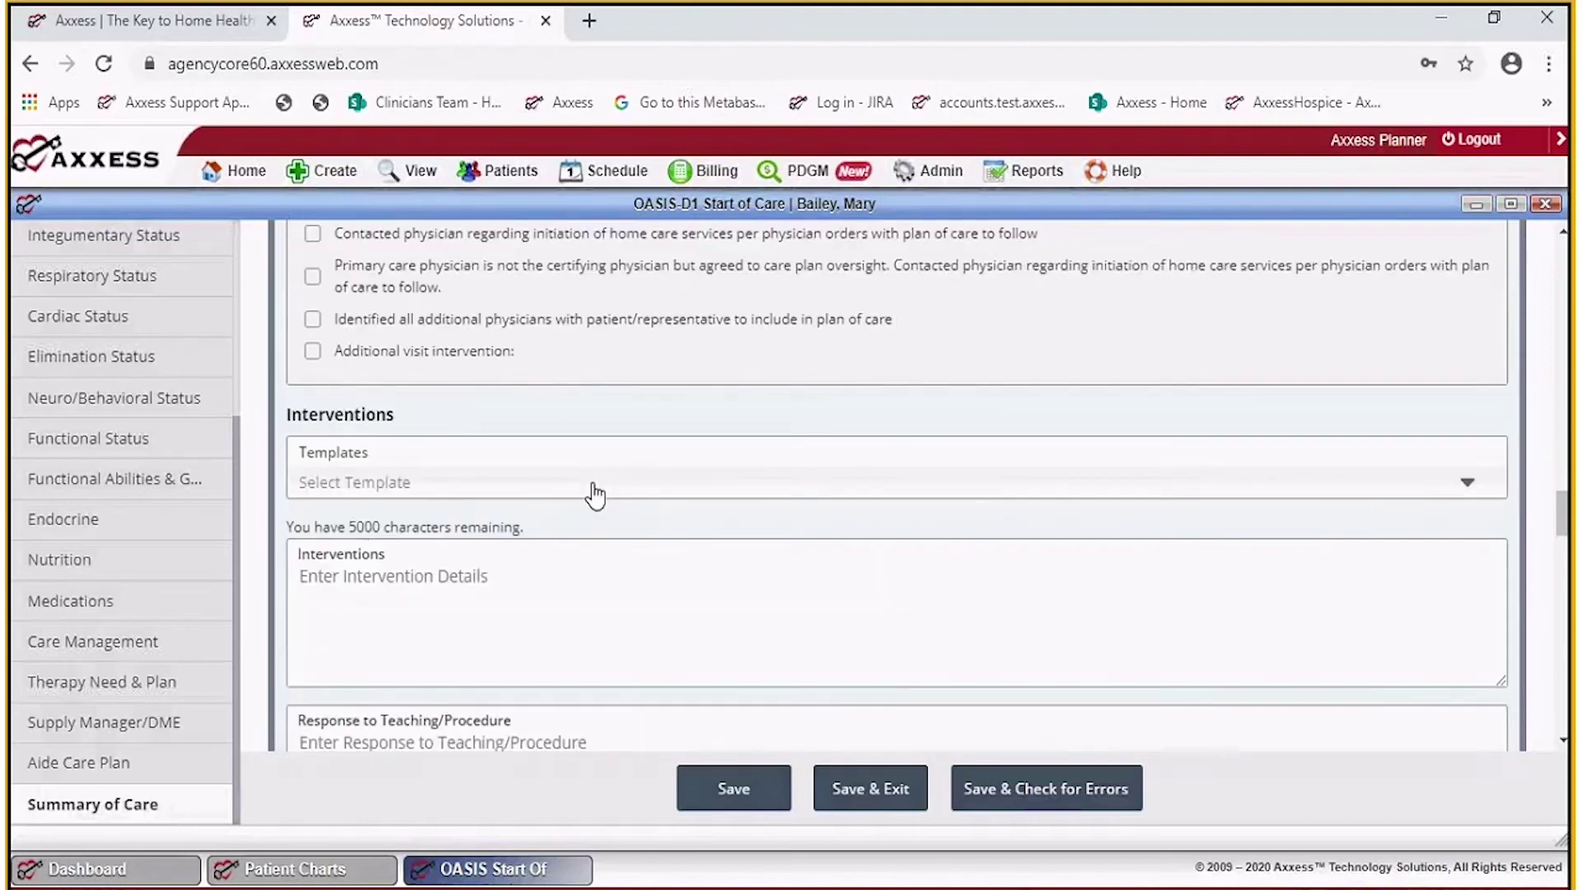
scroll(595, 495, "down", 3)
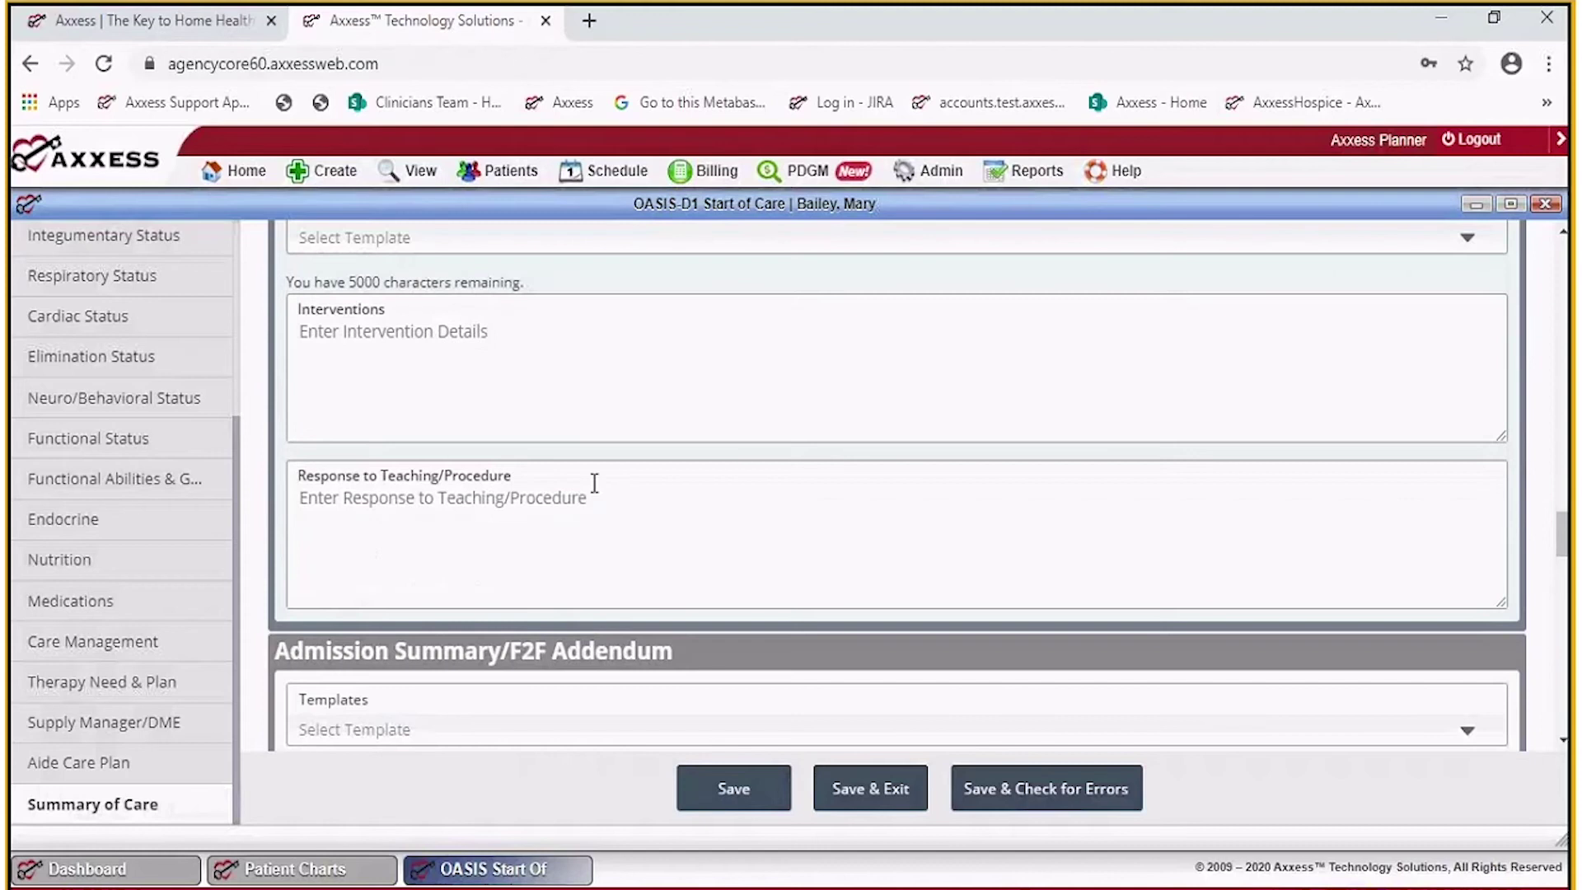
scroll(581, 472, "up", 2)
scroll(578, 470, "up", 1)
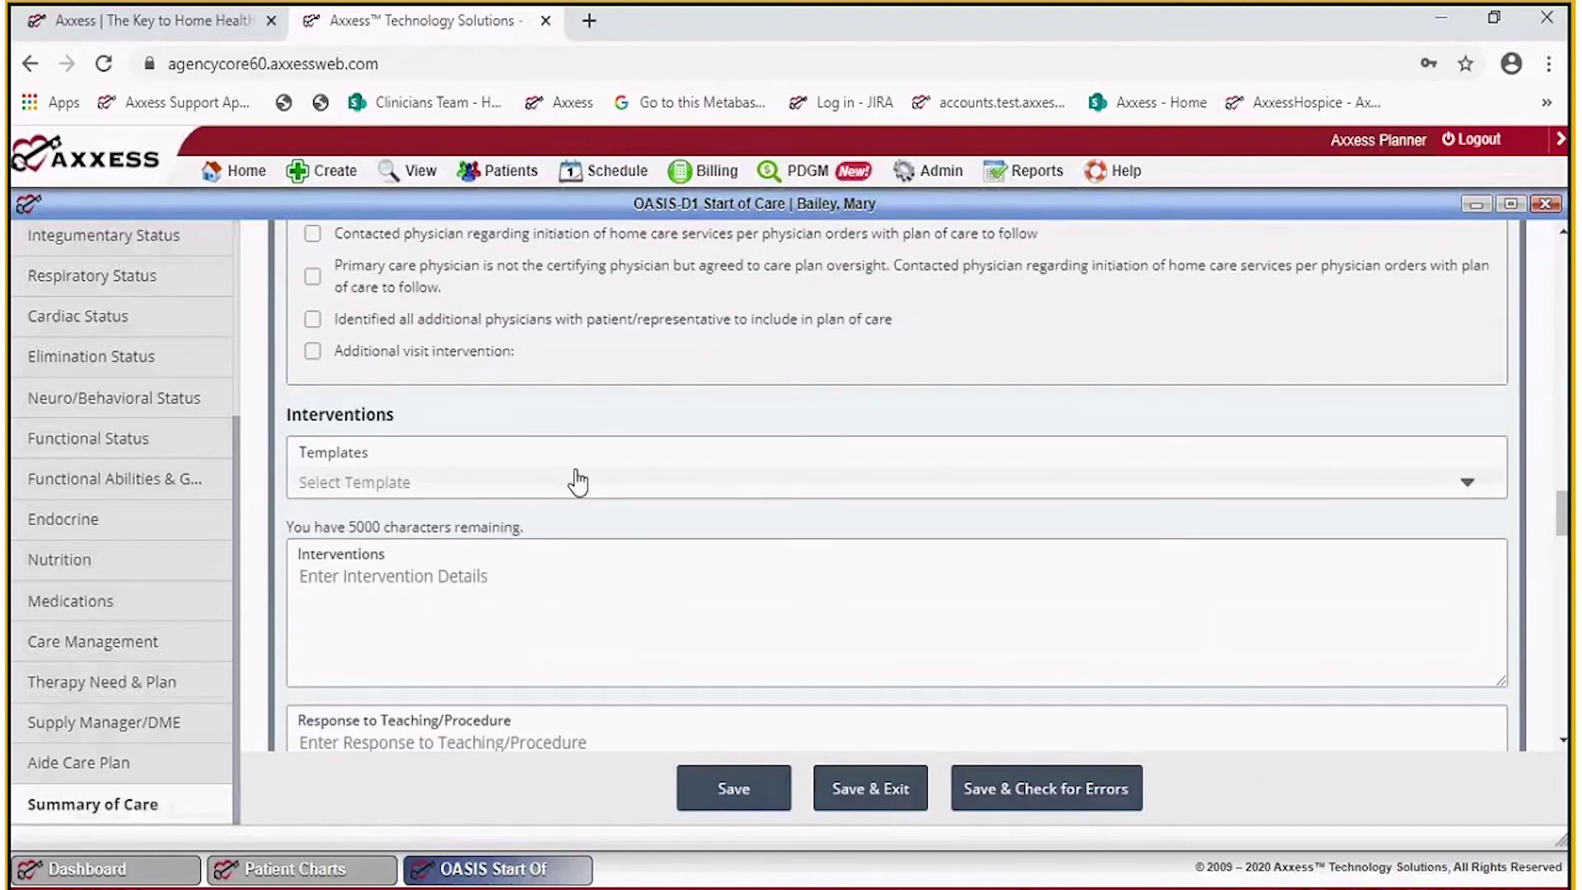
scroll(578, 482, "down", 3)
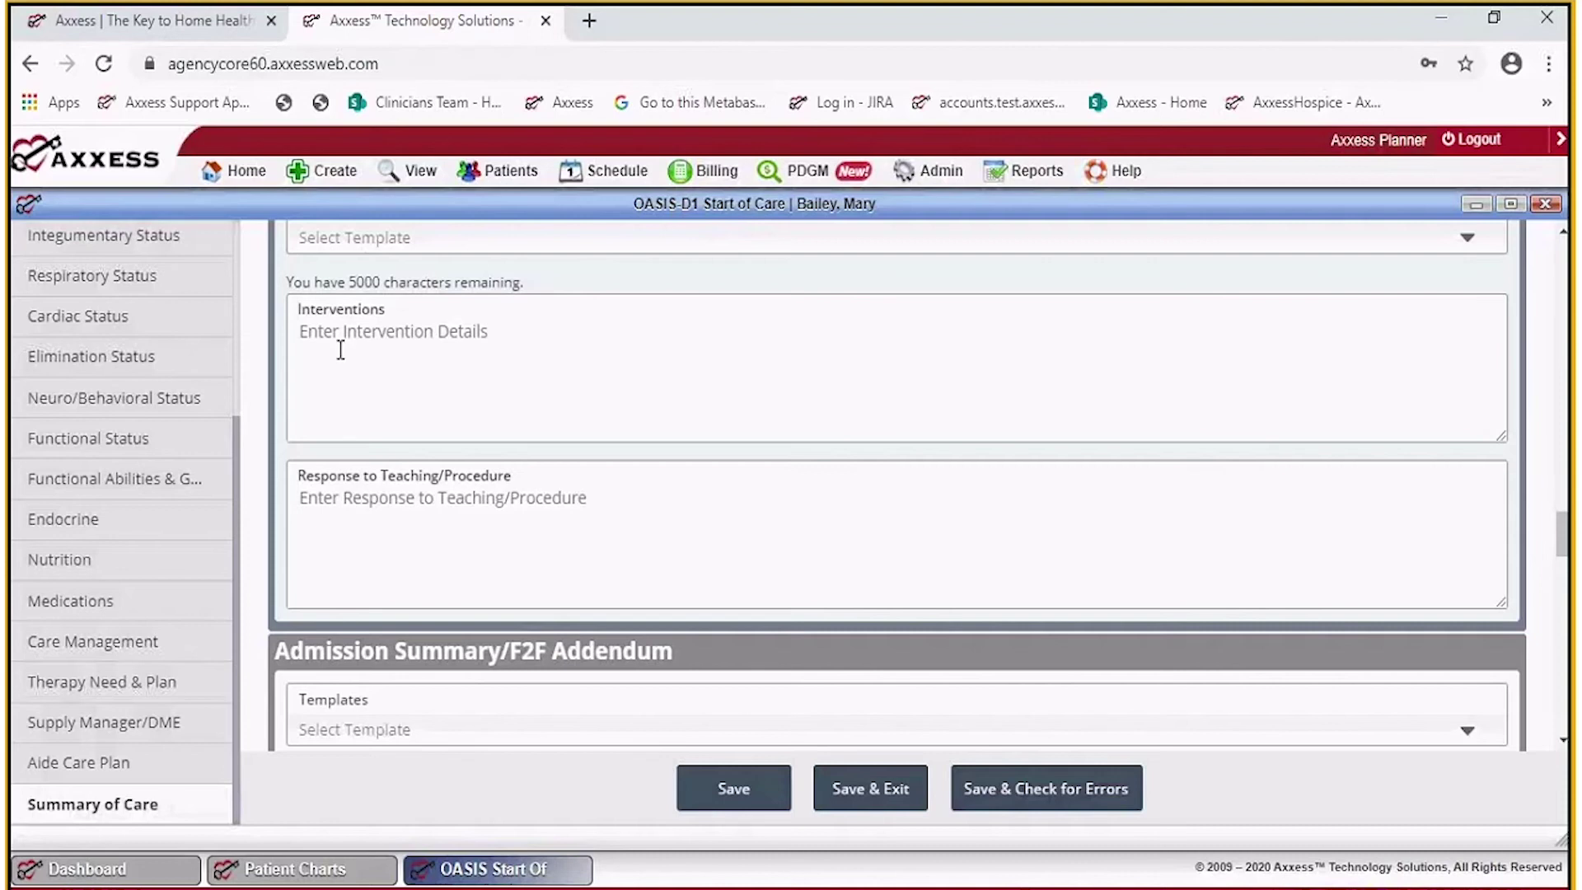
scroll(378, 512, "down", 3)
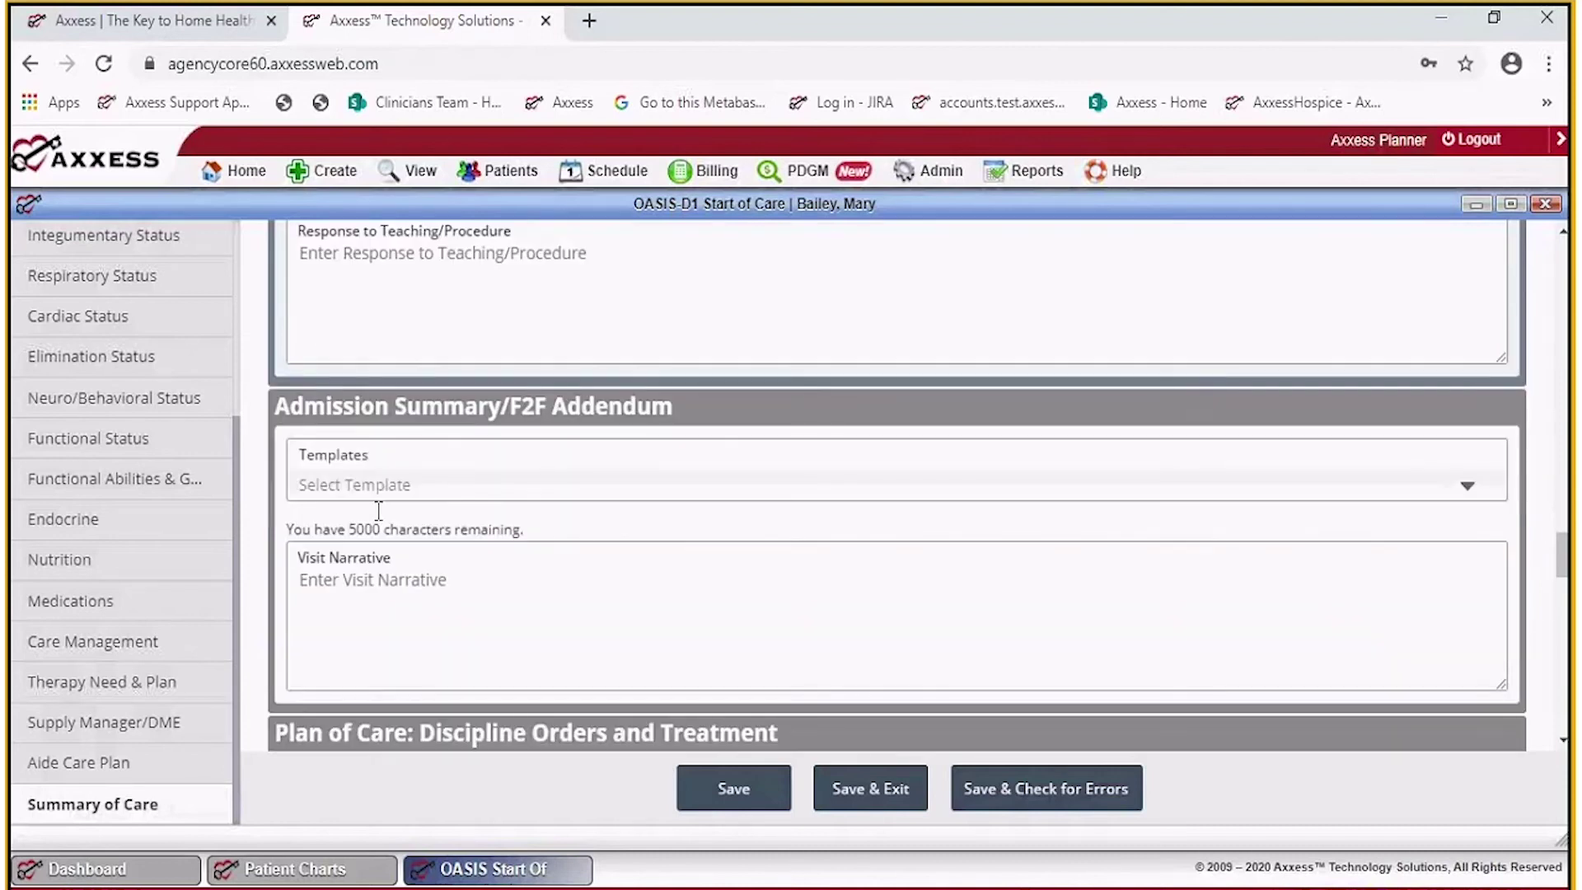
scroll(372, 484, "down", 3)
scroll(373, 433, "up", 3)
scroll(494, 662, "up", 8)
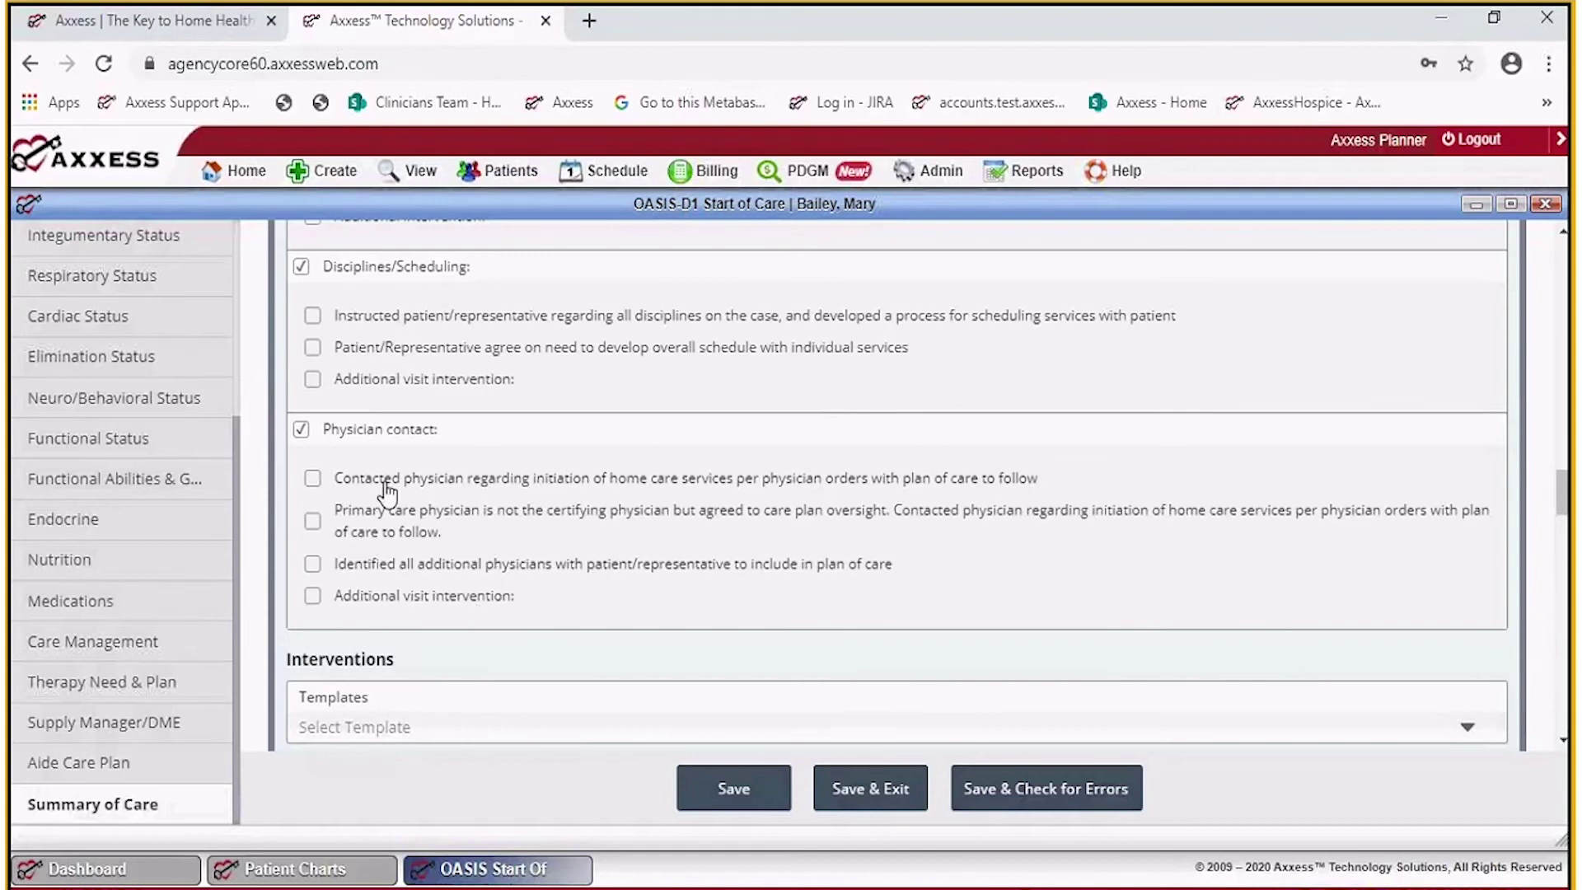
scroll(396, 416, "up", 2)
scroll(401, 407, "down", 5)
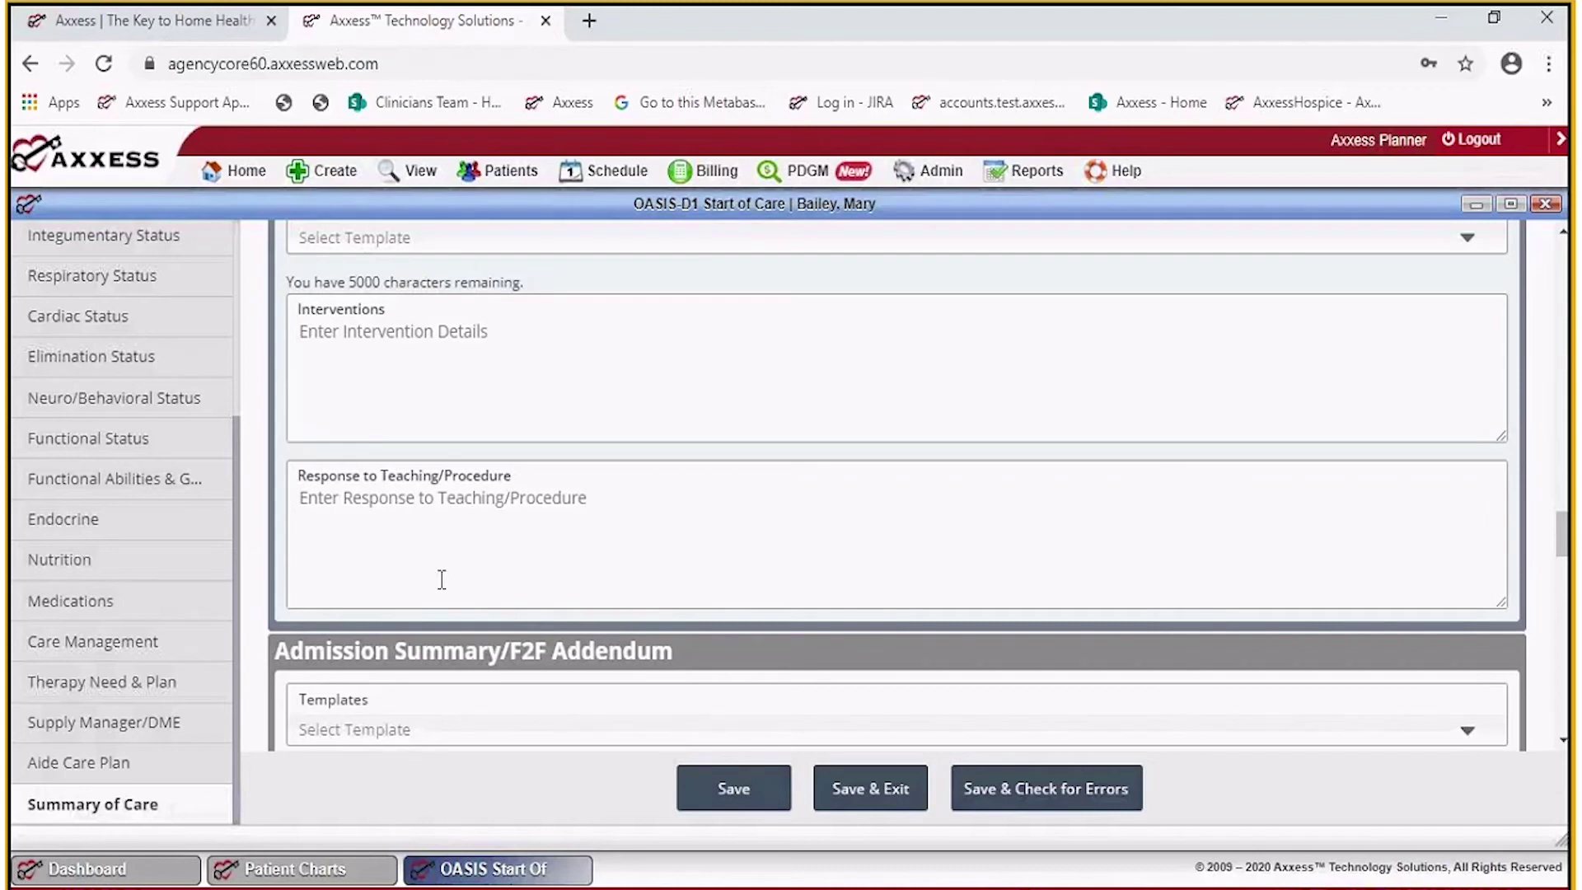
scroll(442, 579, "down", 3)
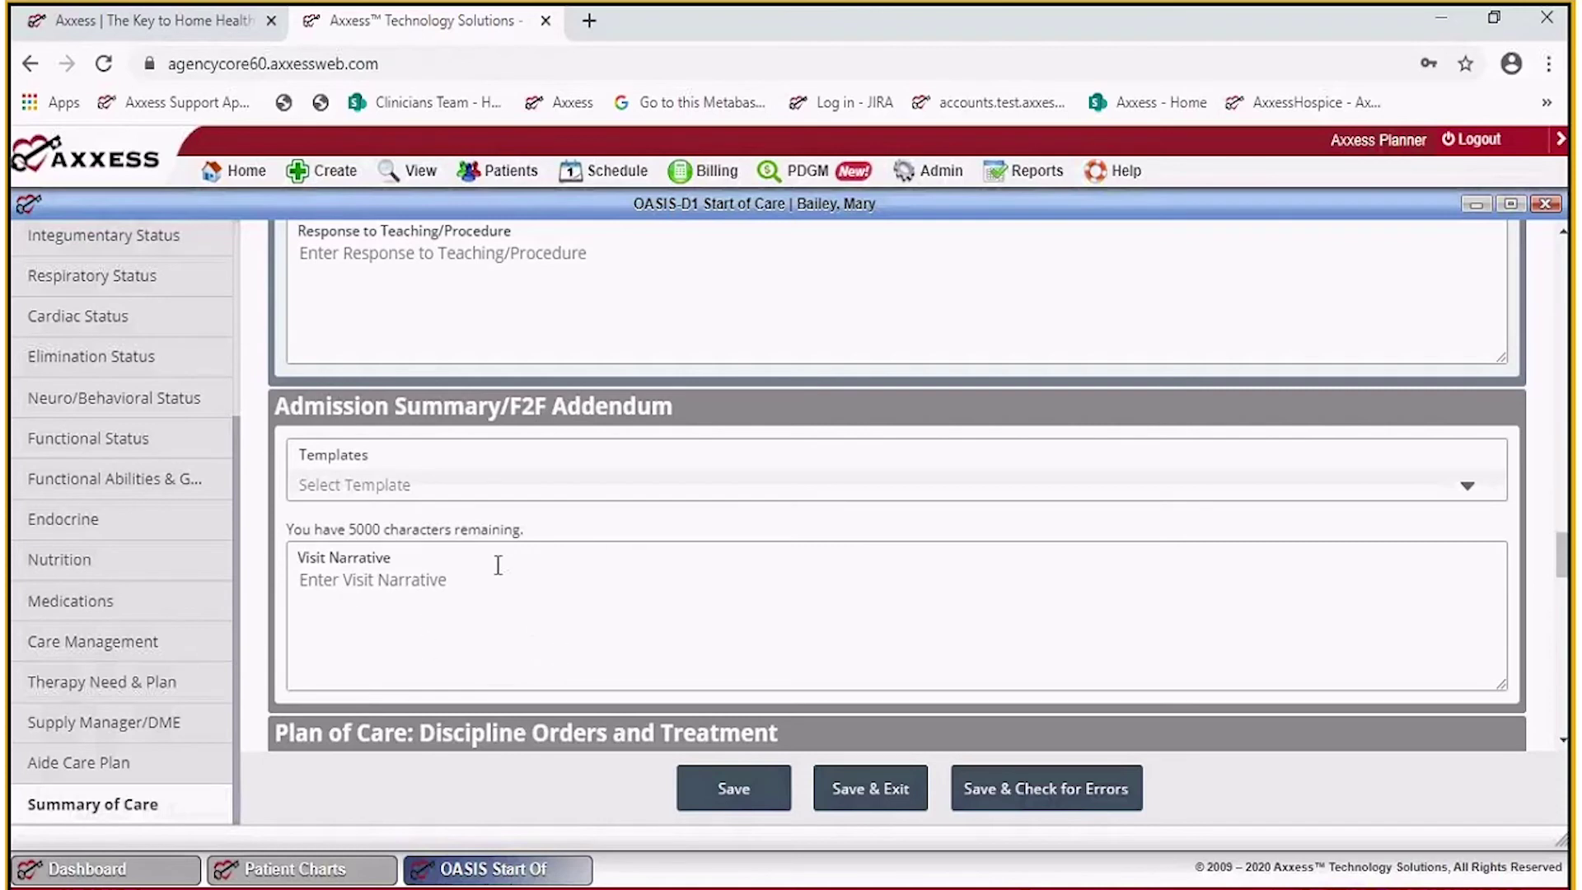
scroll(451, 462, "up", 3)
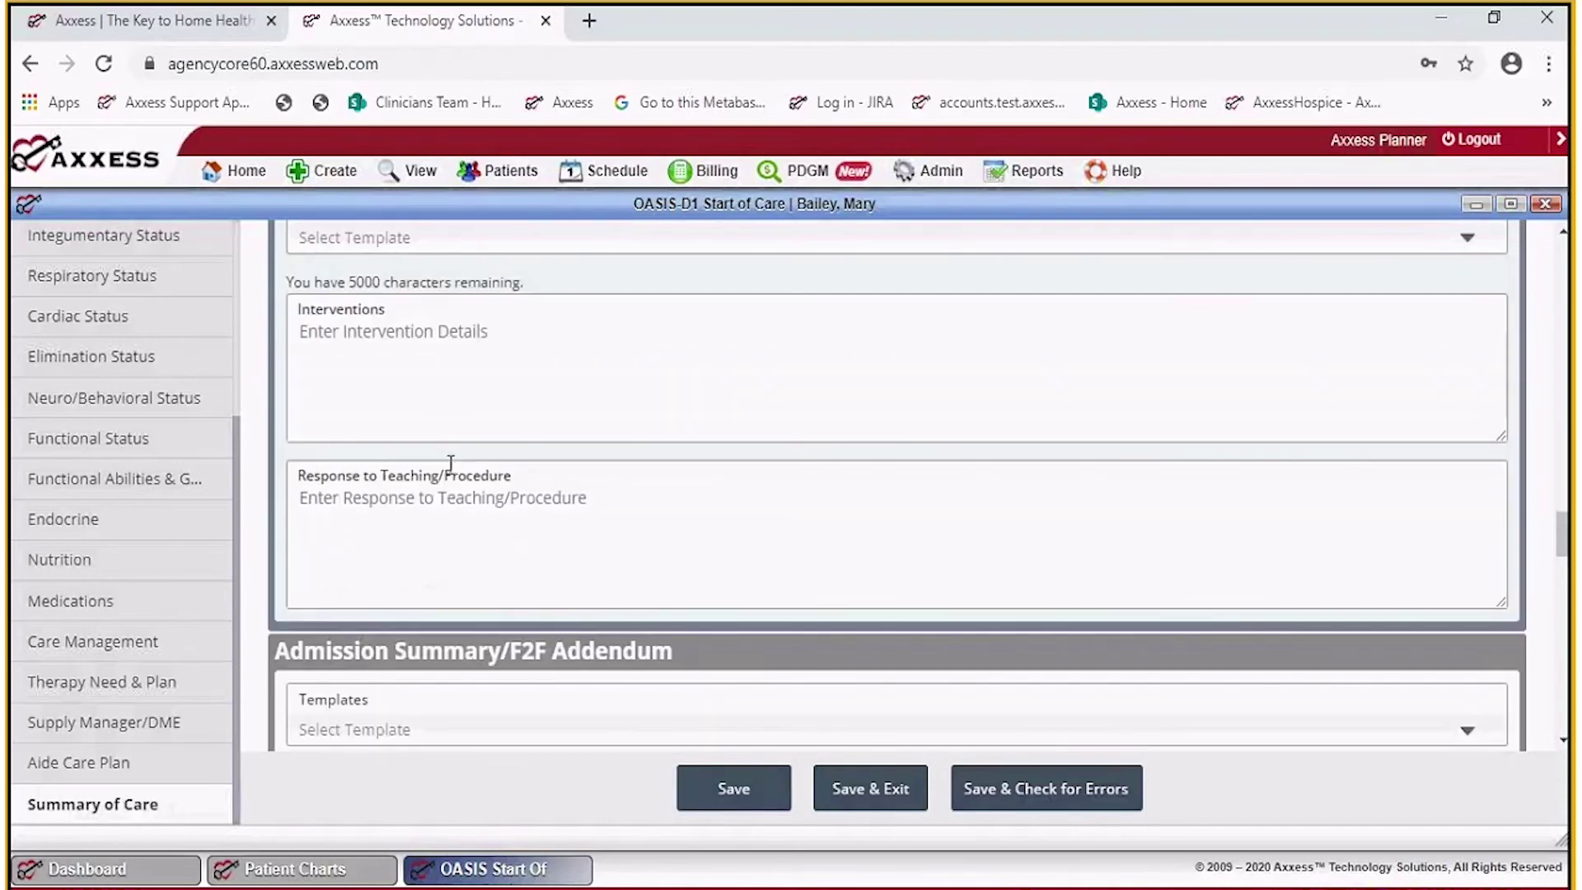
scroll(451, 462, "down", 3)
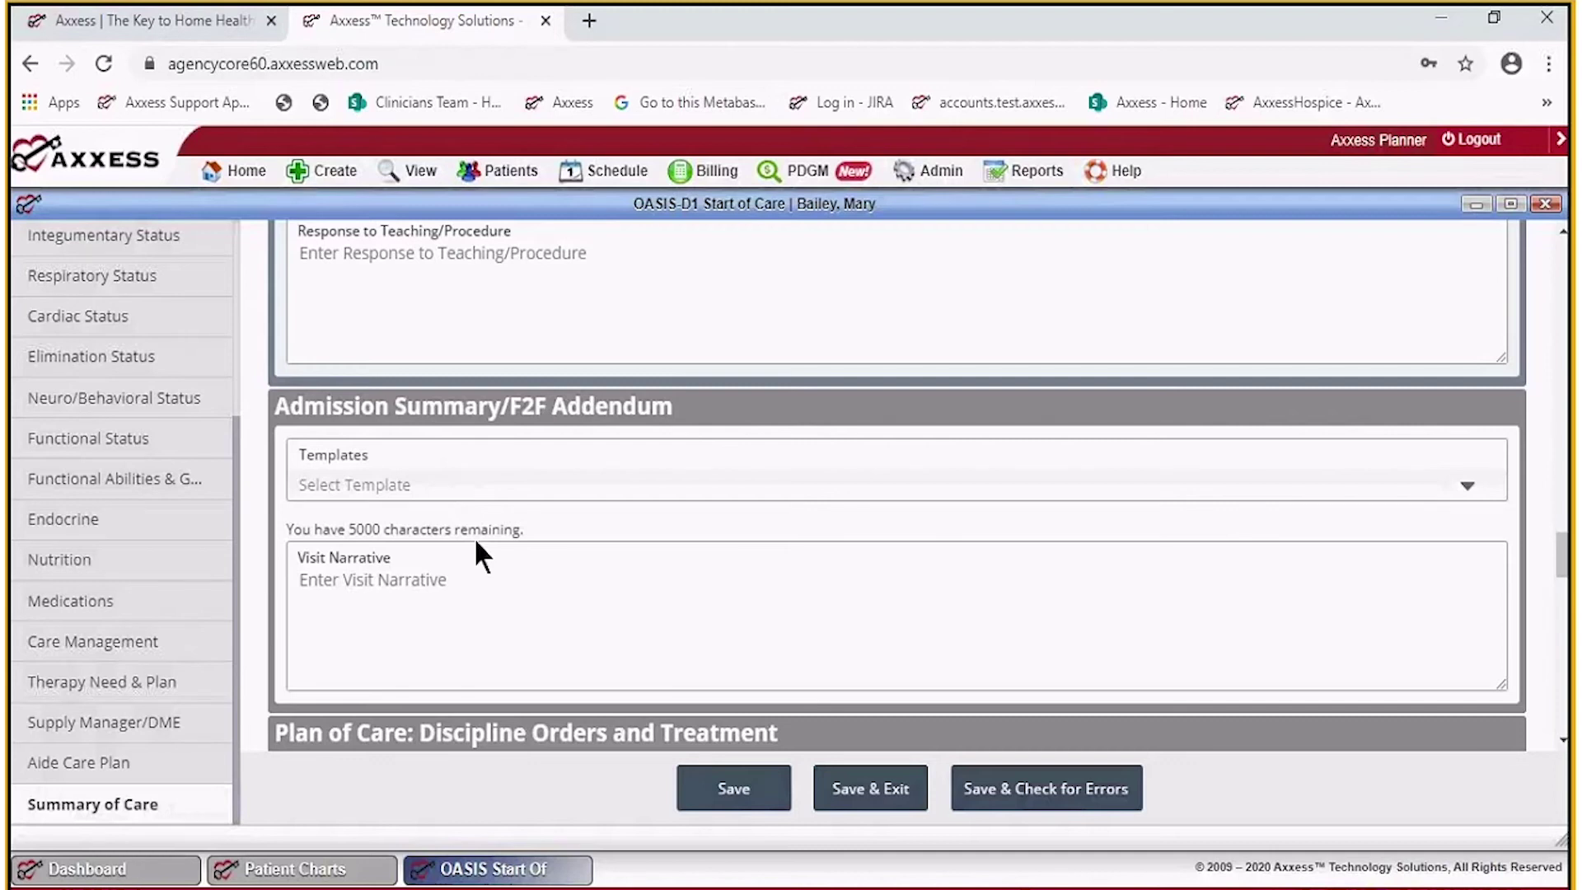
View the Rehabilitation Potential choices and select the discharge criterion for a caregiver demonstrating necessary skills to aid in managing the disease process.
scroll(476, 543, "down", 5)
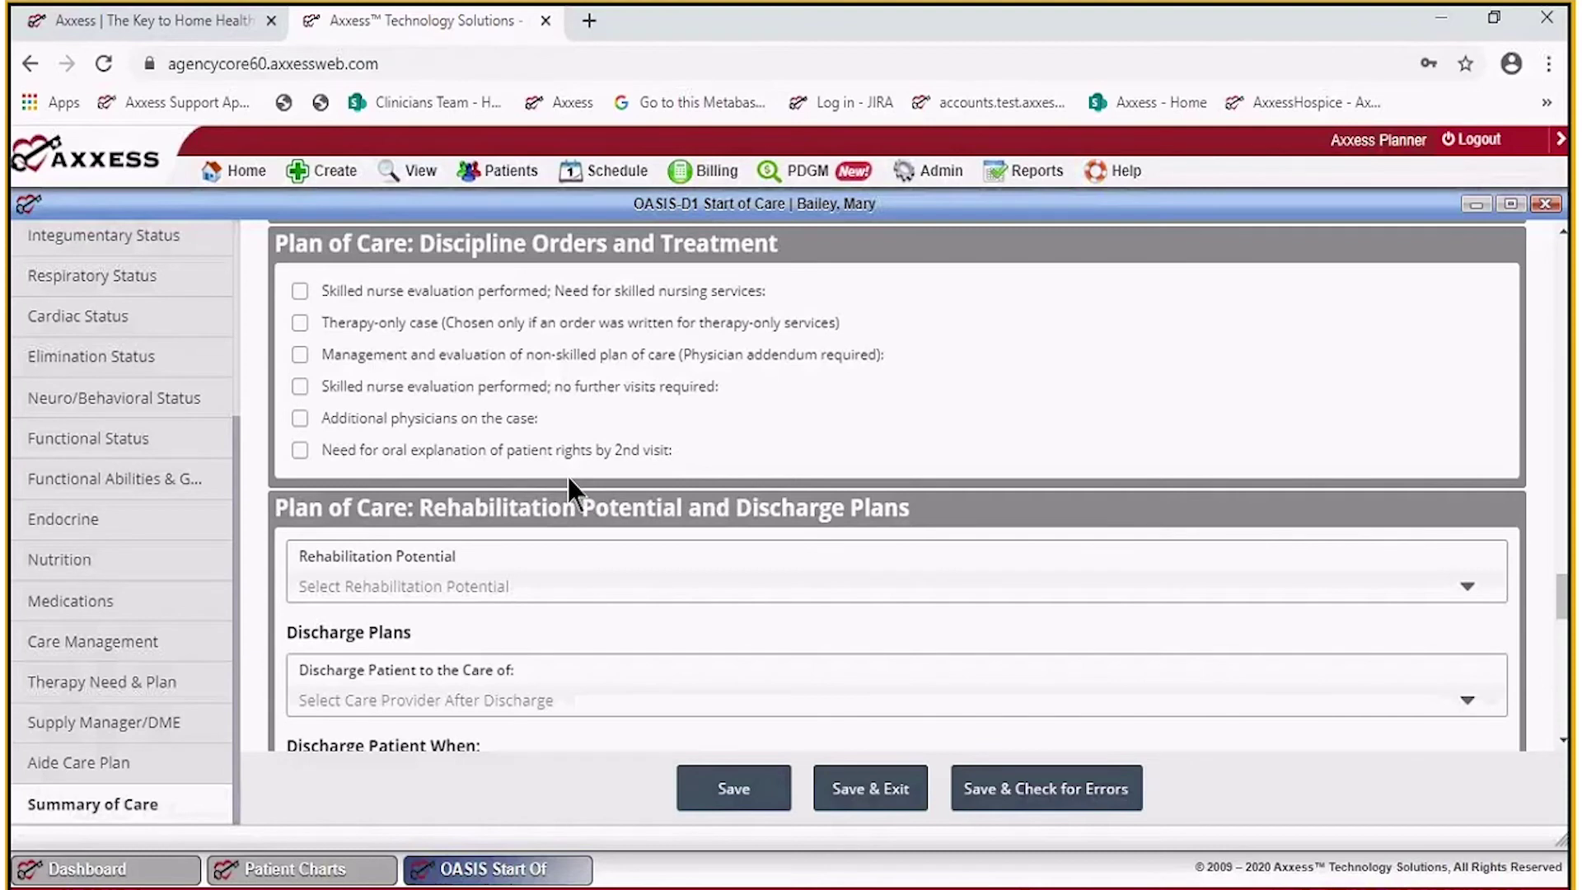
scroll(567, 494, "down", 2)
scroll(558, 532, "down", 1)
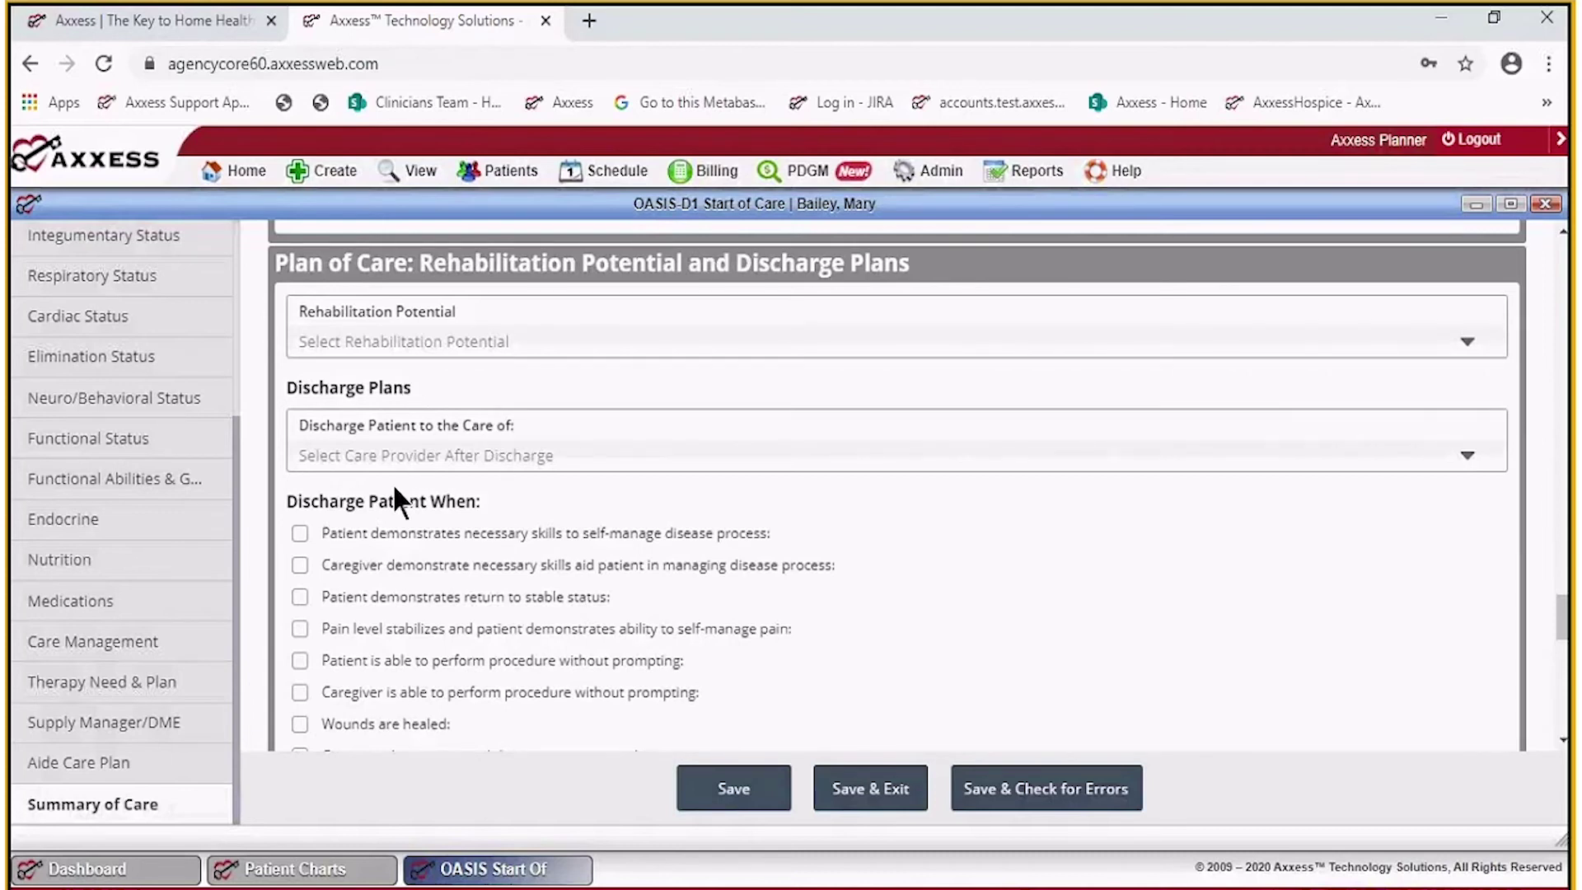
left_click(340, 357)
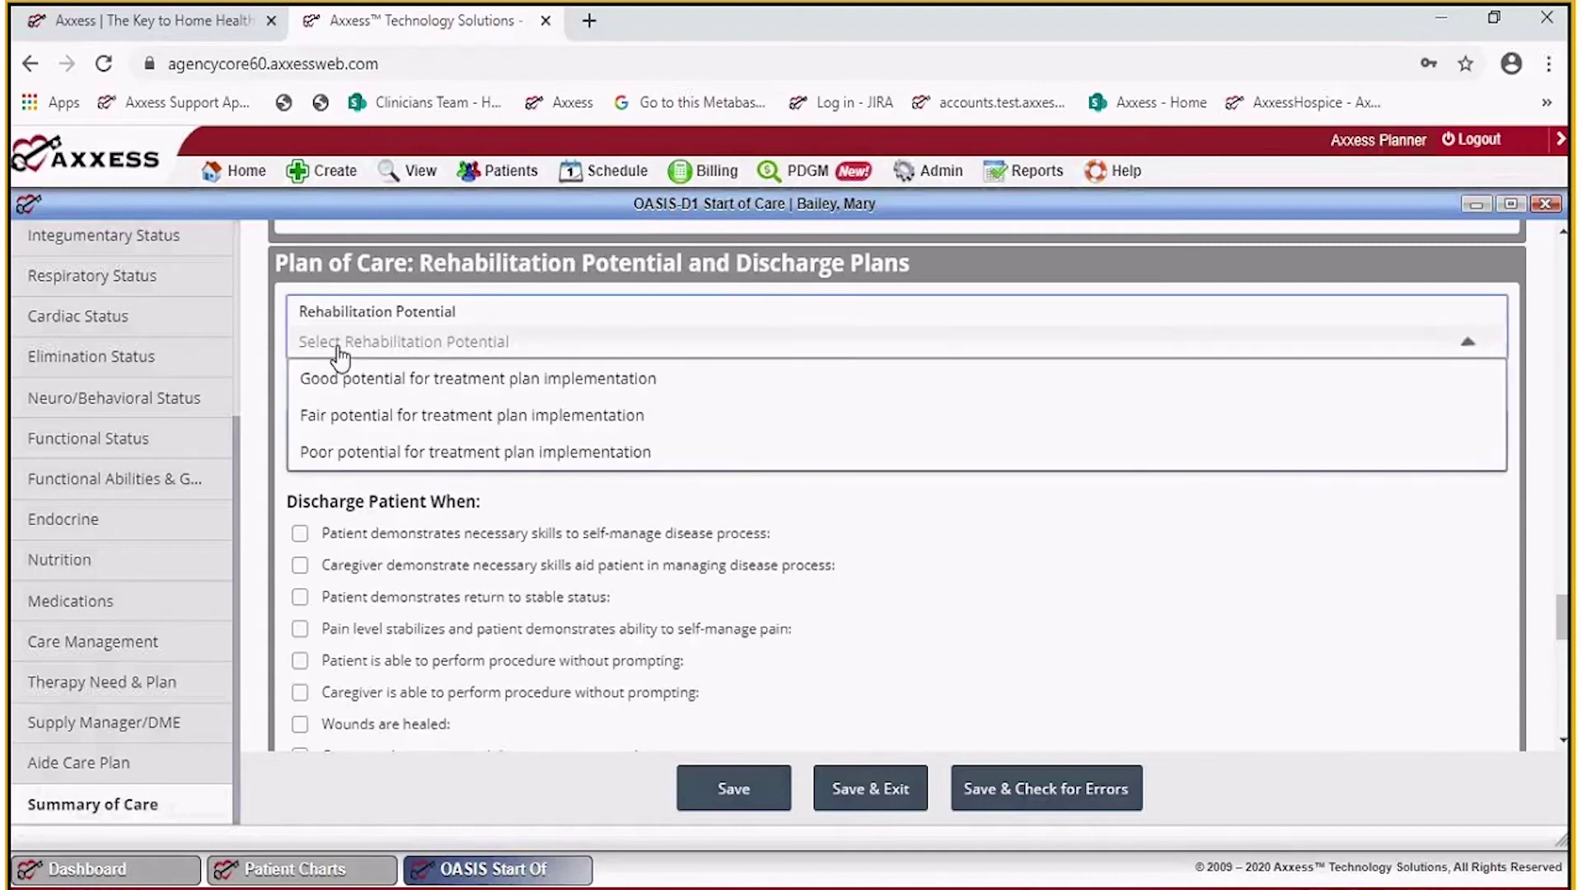
left_click(824, 565)
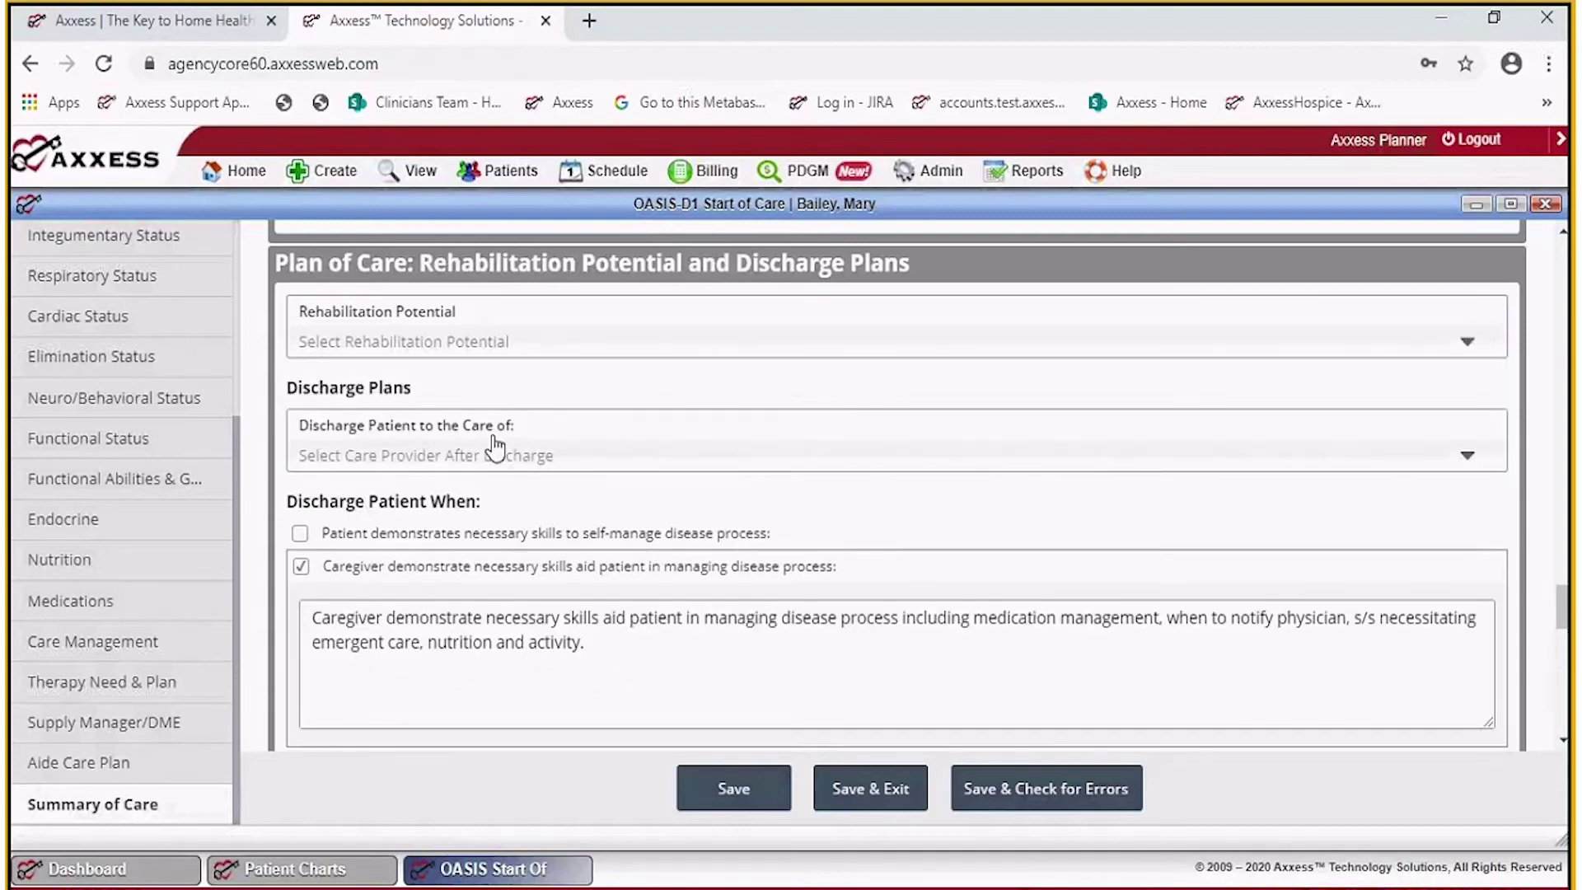
Examine the remaining discharge criteria, the accepted frequency format hints, and each discipline's frequency and description fields.
scroll(492, 563, "down", 3)
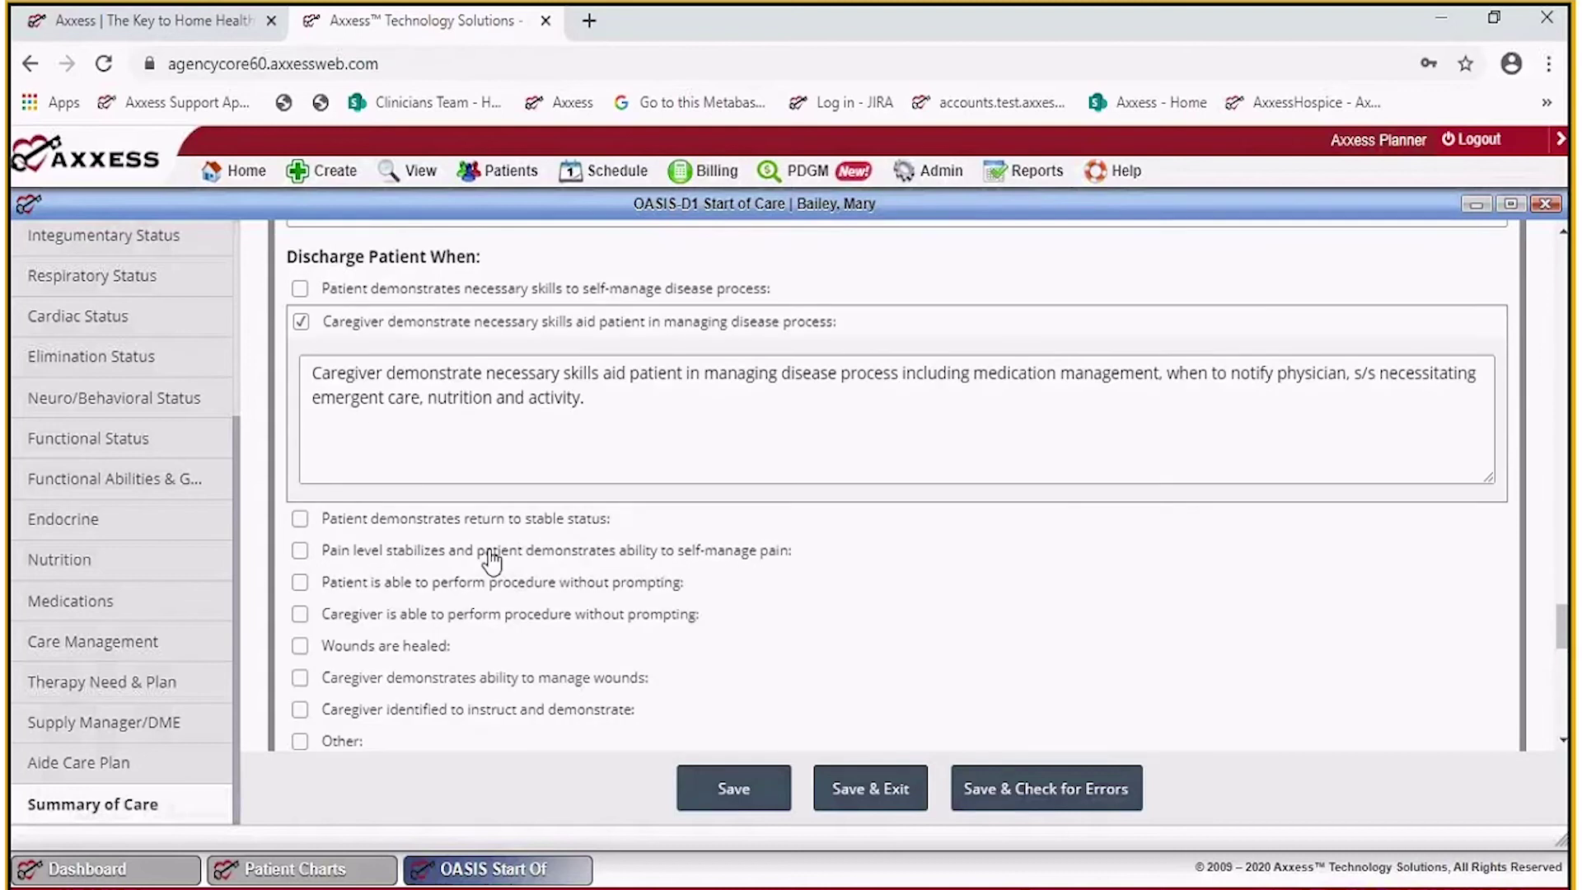
scroll(492, 563, "down", 1)
scroll(492, 563, "down", 5)
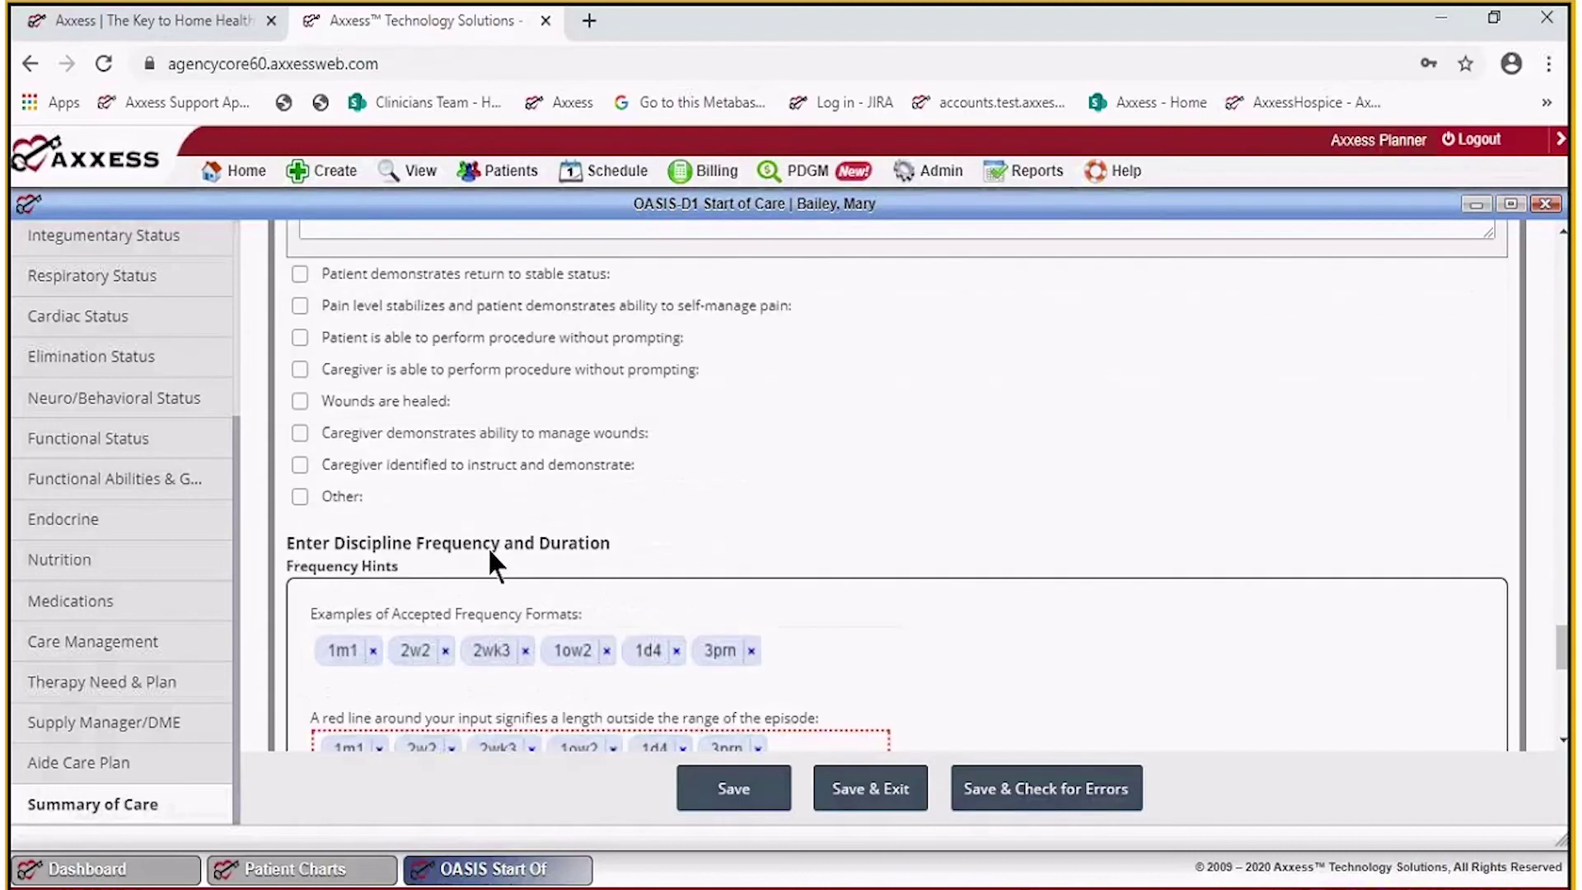
scroll(467, 487, "up", 6)
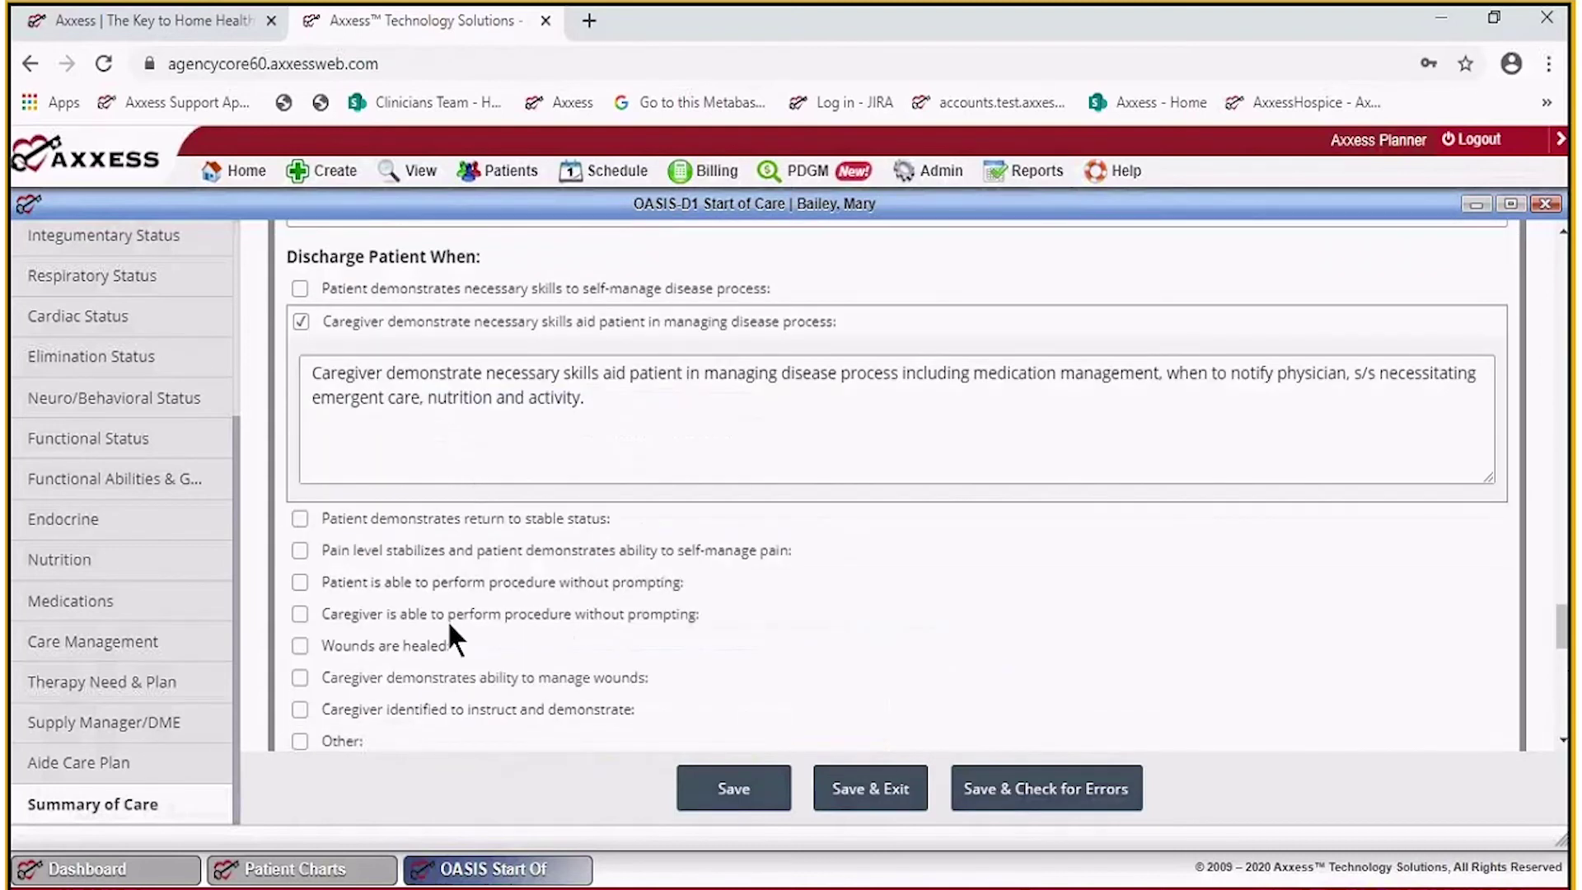
scroll(459, 618, "down", 6)
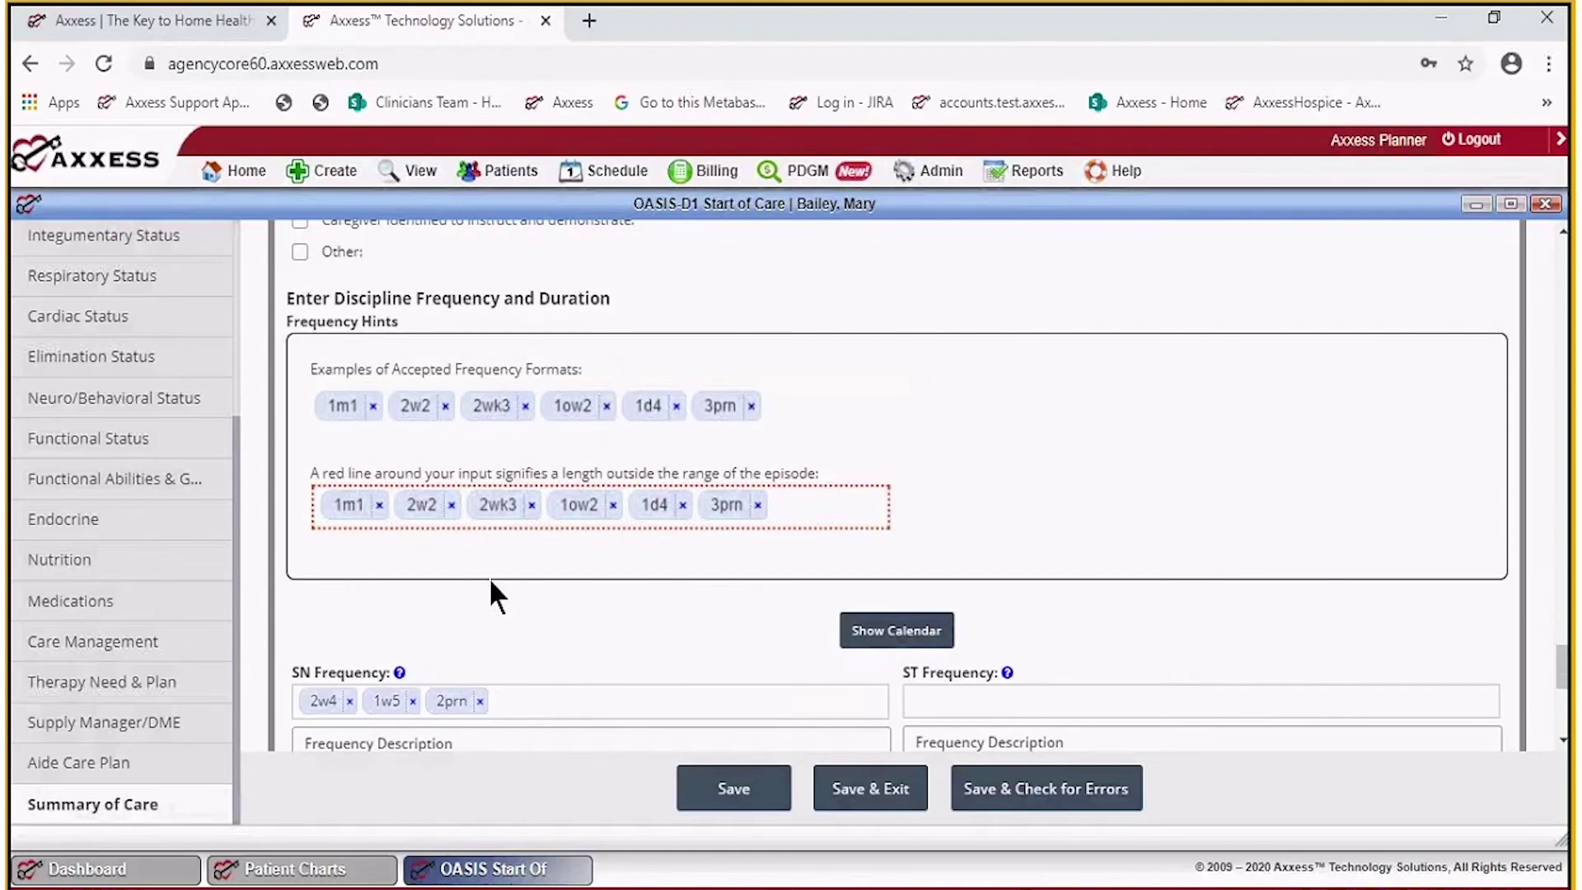
scroll(492, 581, "down", 3)
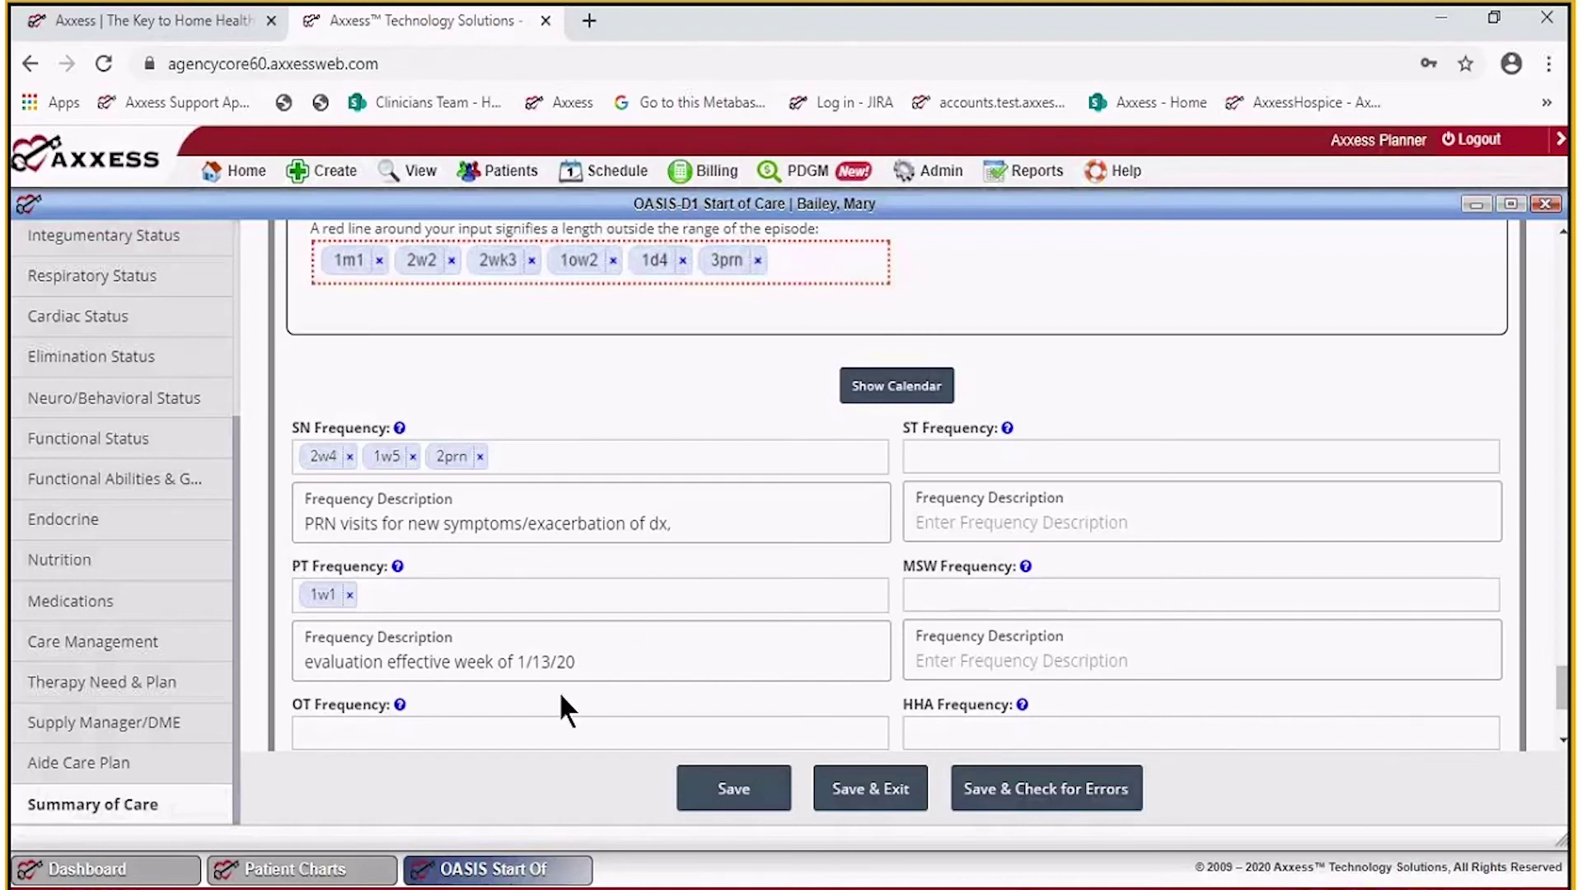
scroll(680, 595, "down", 3)
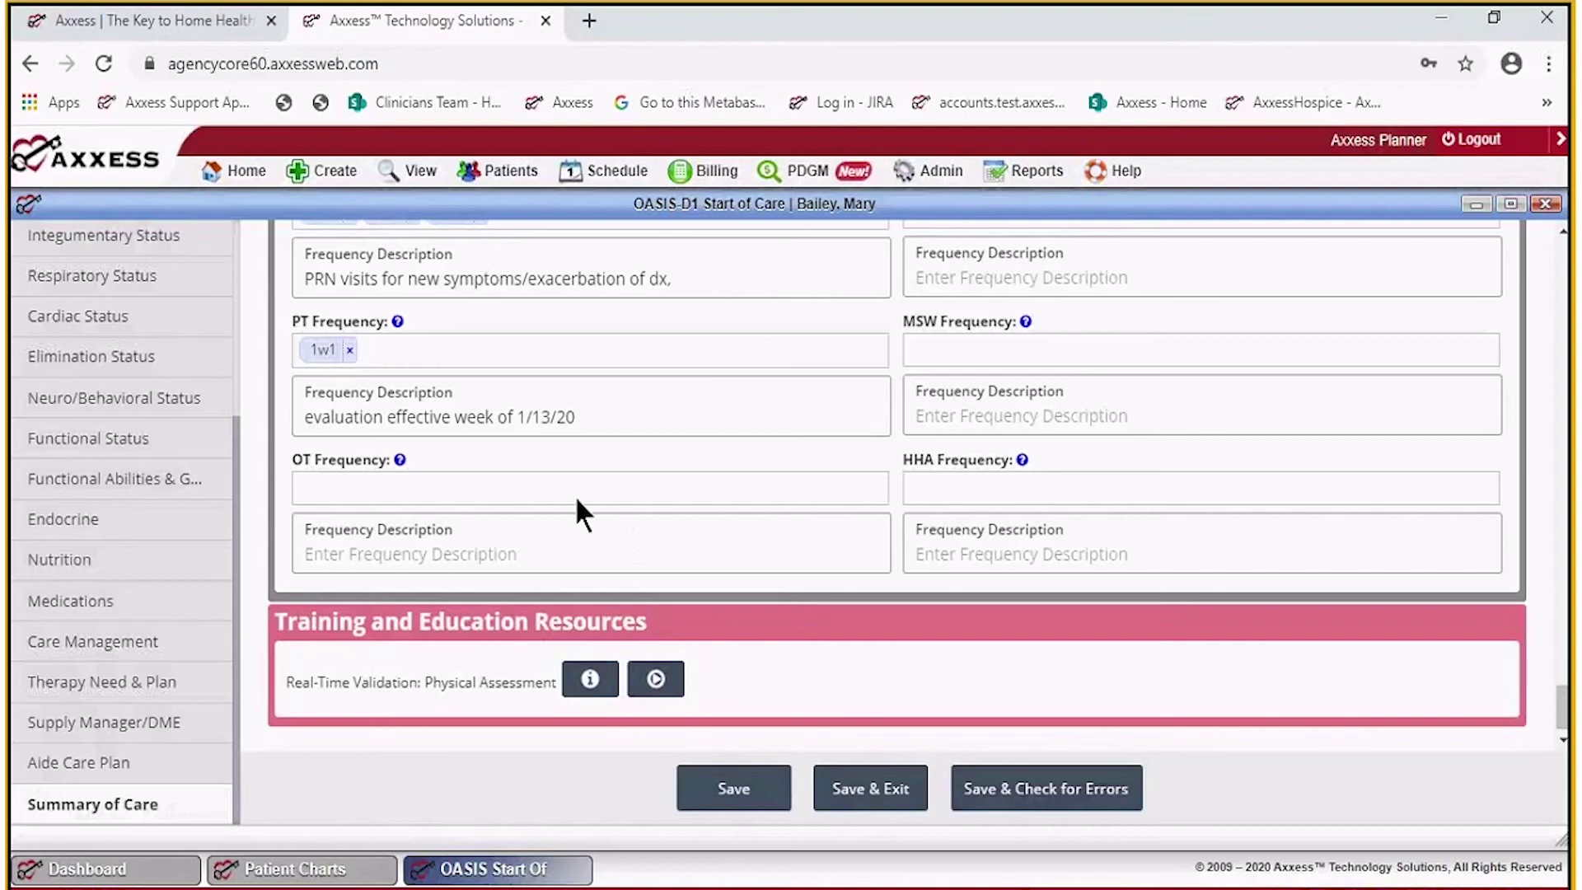
scroll(575, 494, "down", 1)
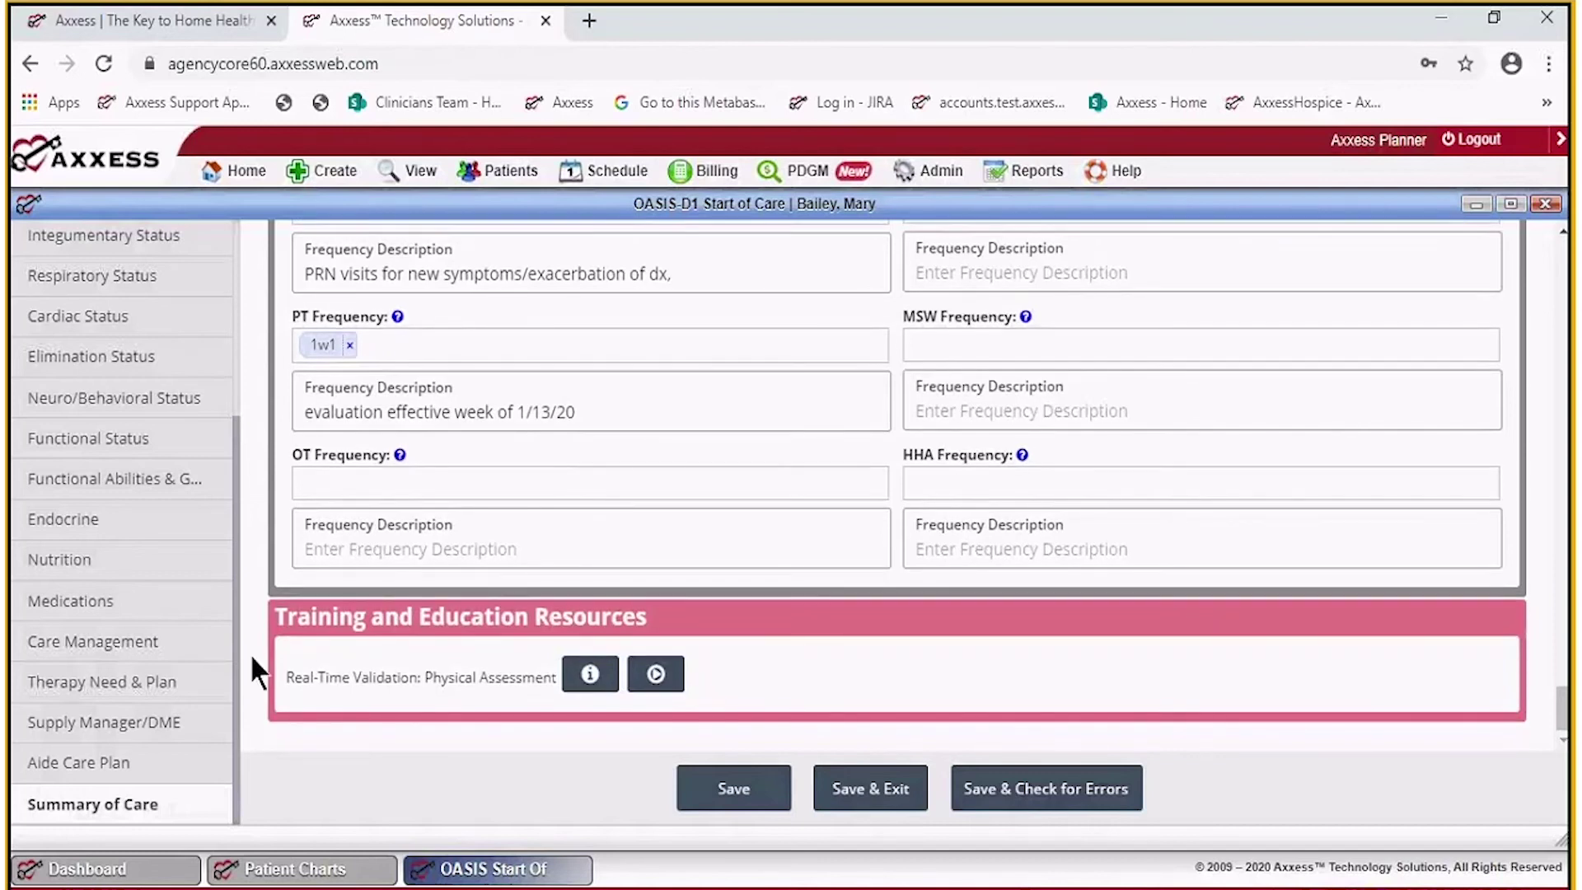
scroll(236, 640, "up", 3)
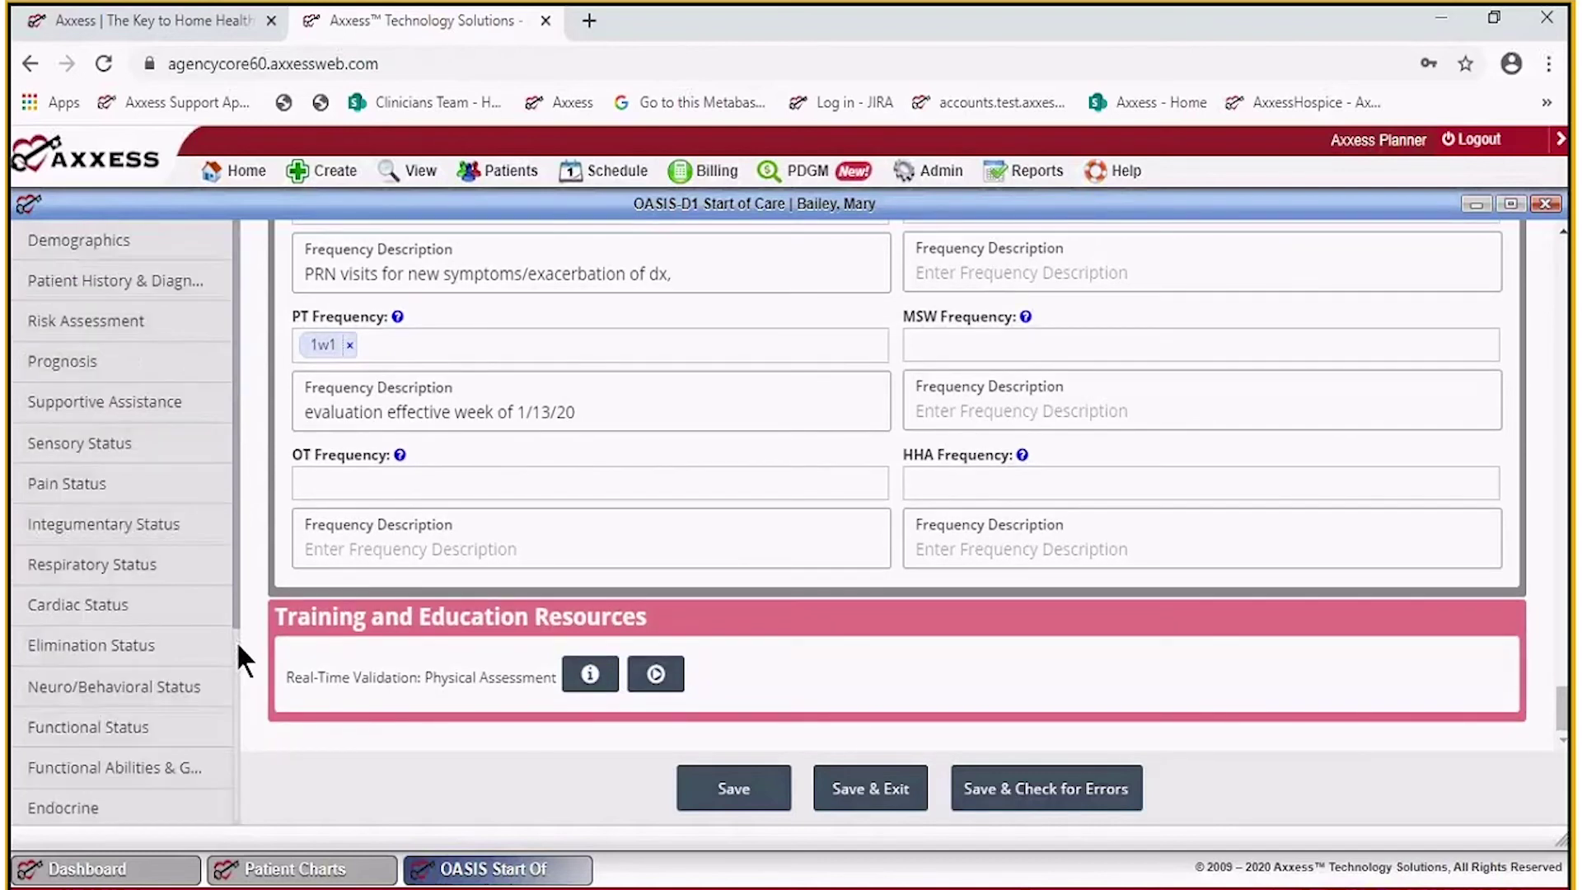
Open the Respiratory Status section and select Alteration in respiratory status as the problem statement under Orders for Discipline and Treatment.
left_click(236, 640)
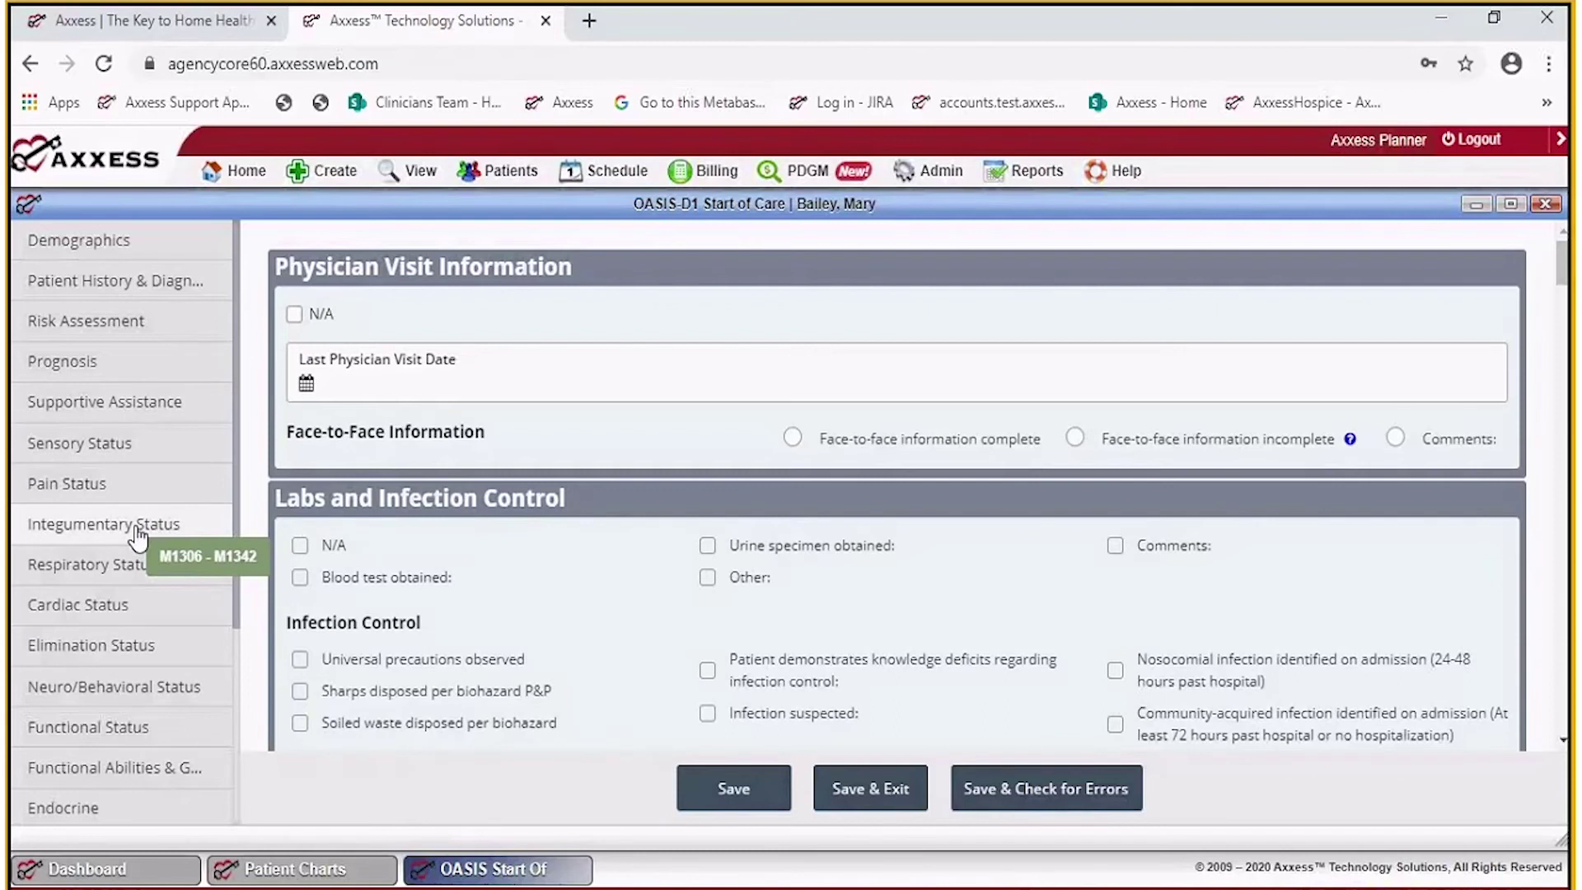
left_click(136, 565)
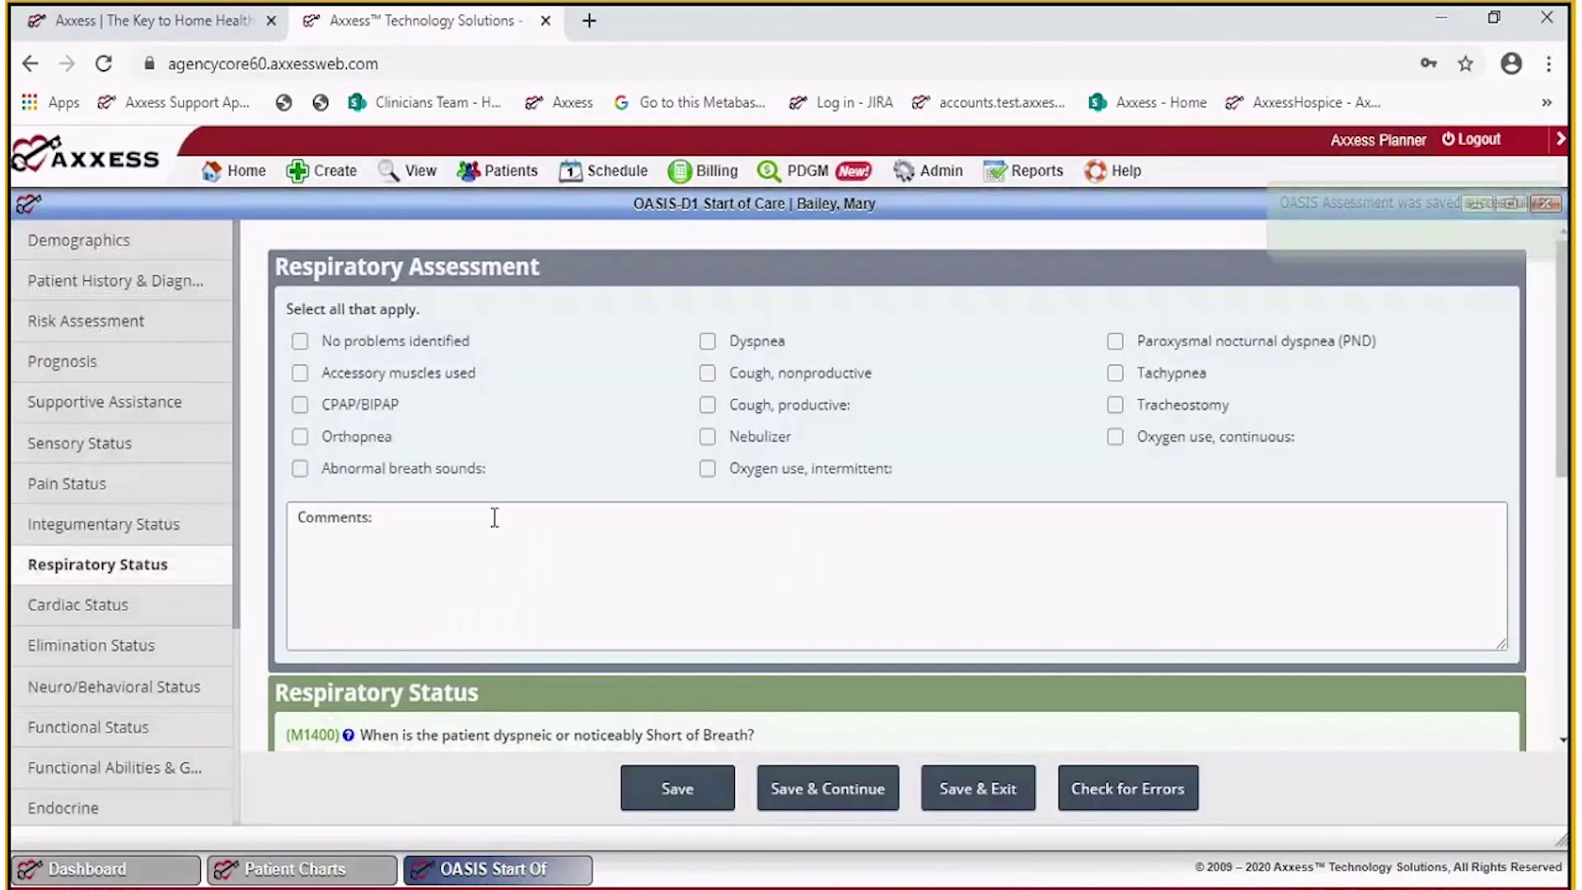
scroll(486, 568, "down", 5)
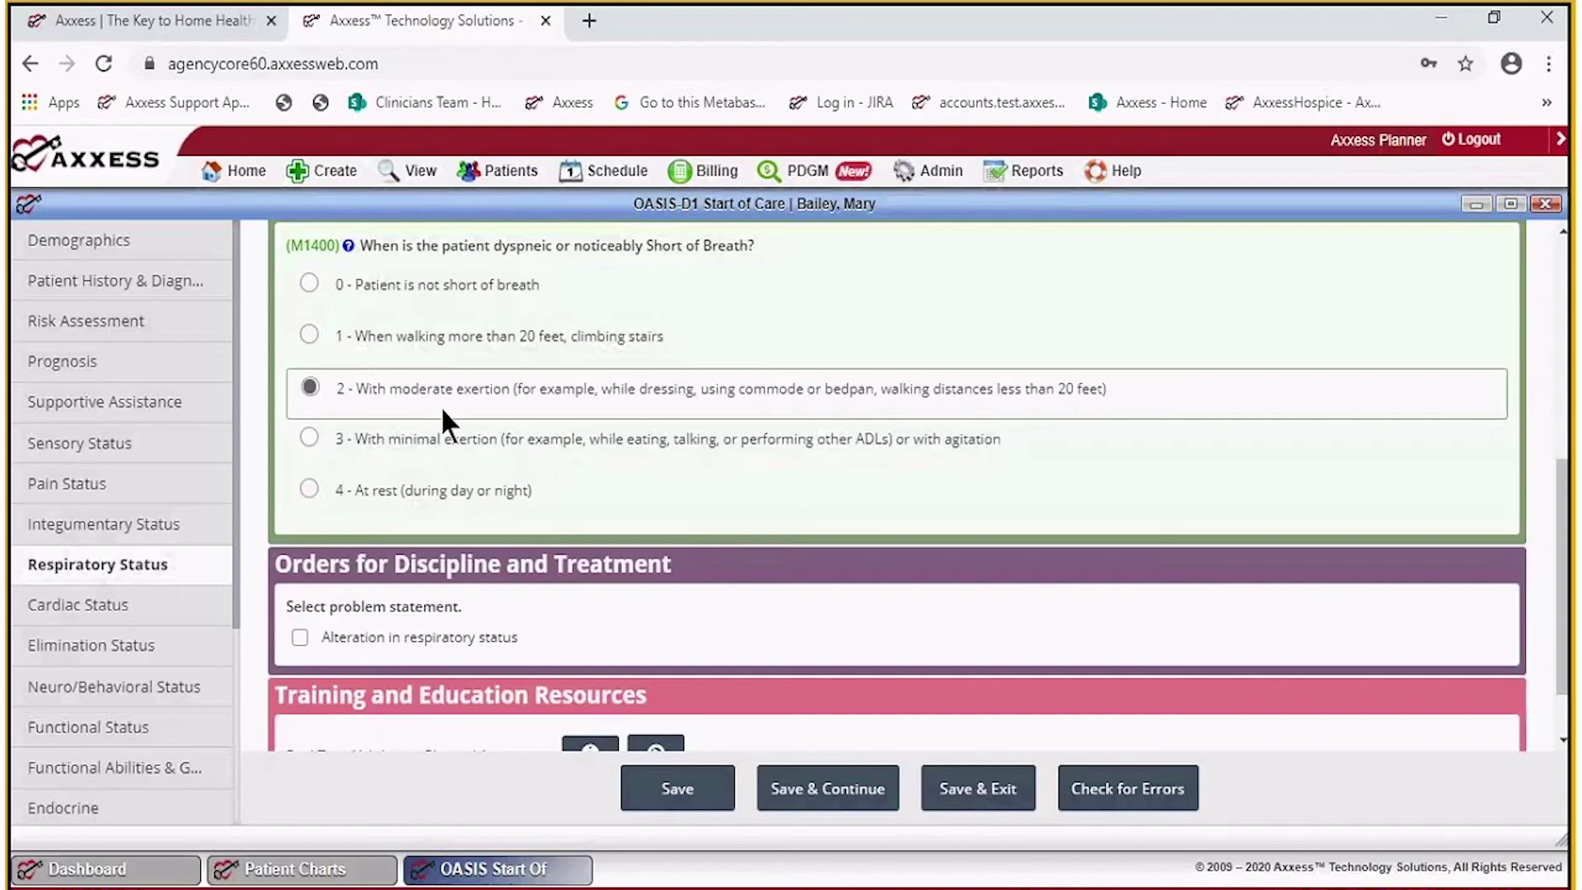
scroll(545, 577, "down", 1)
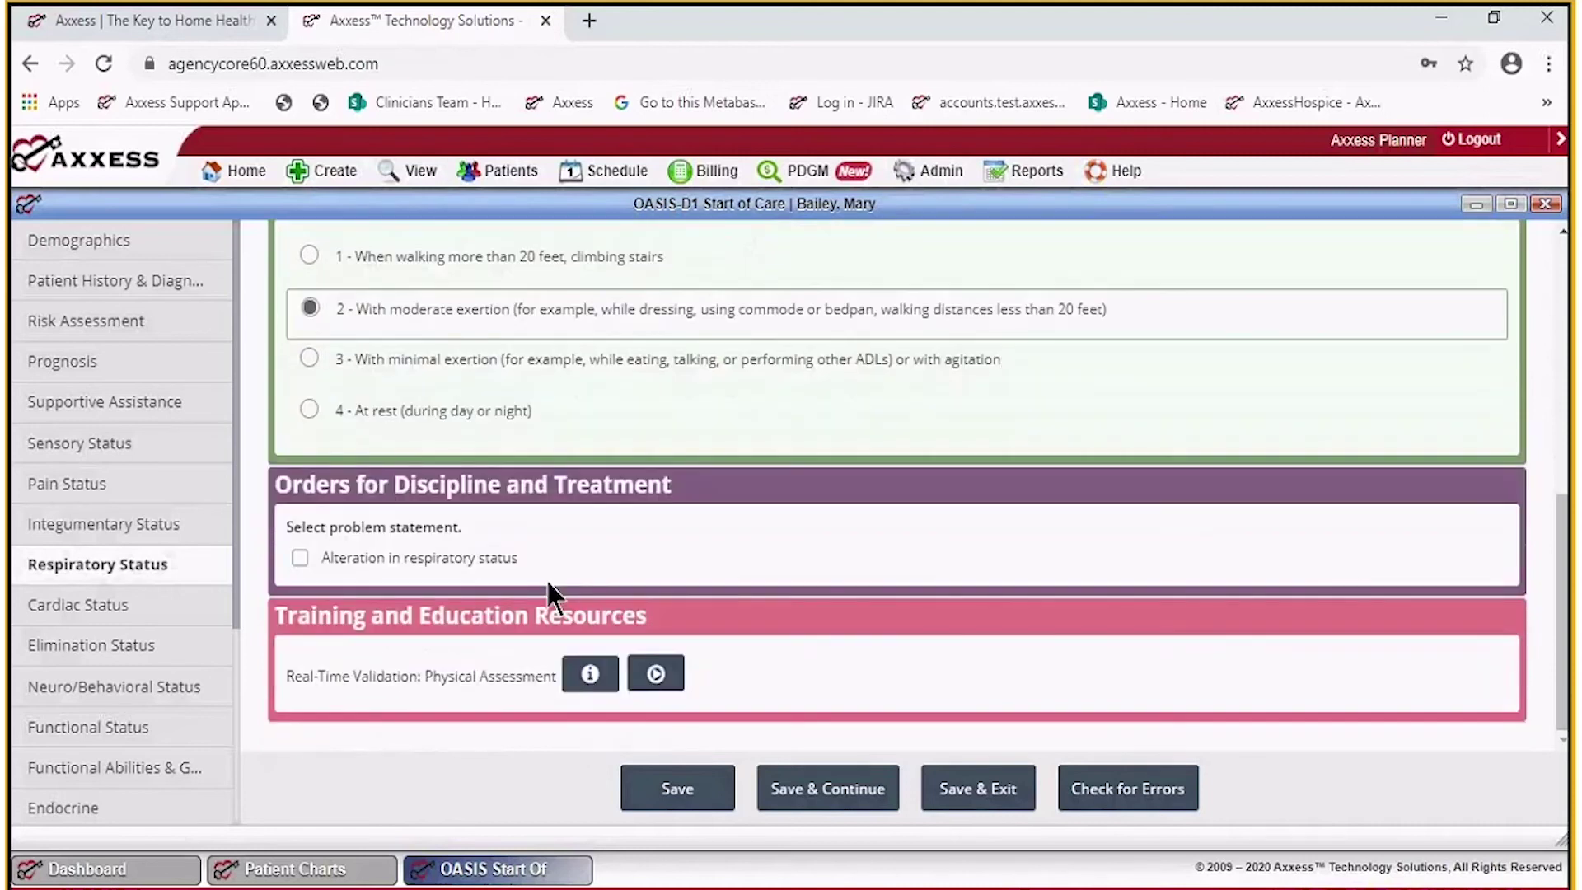
left_click(300, 561)
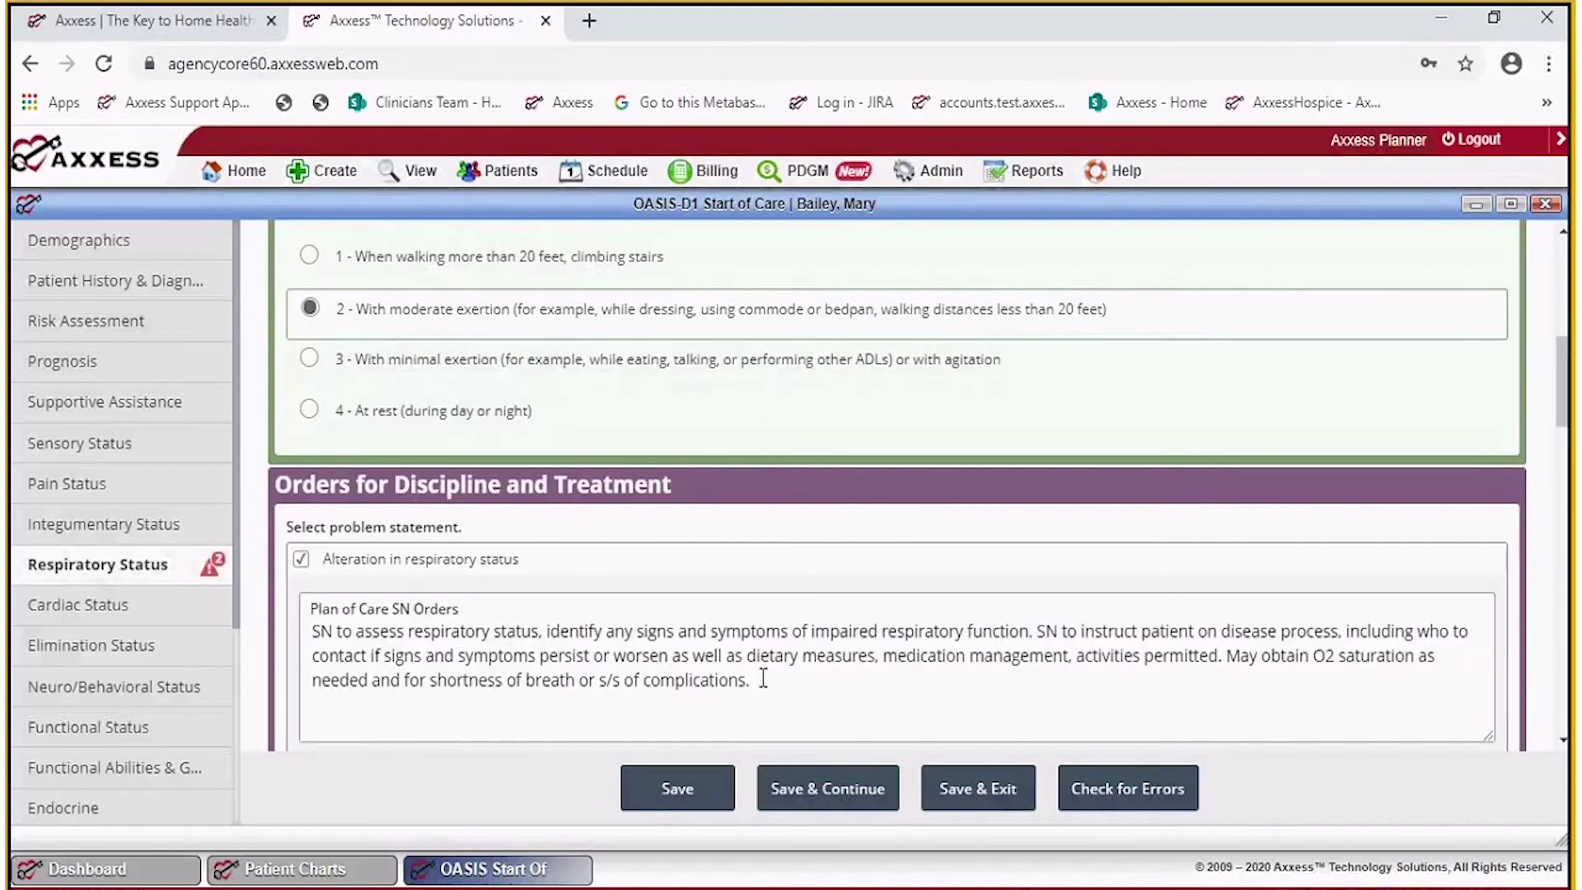
Remove "dietary measures," from the Plan of Care SN Orders text for alteration in respiratory status.
scroll(773, 392, "down", 3)
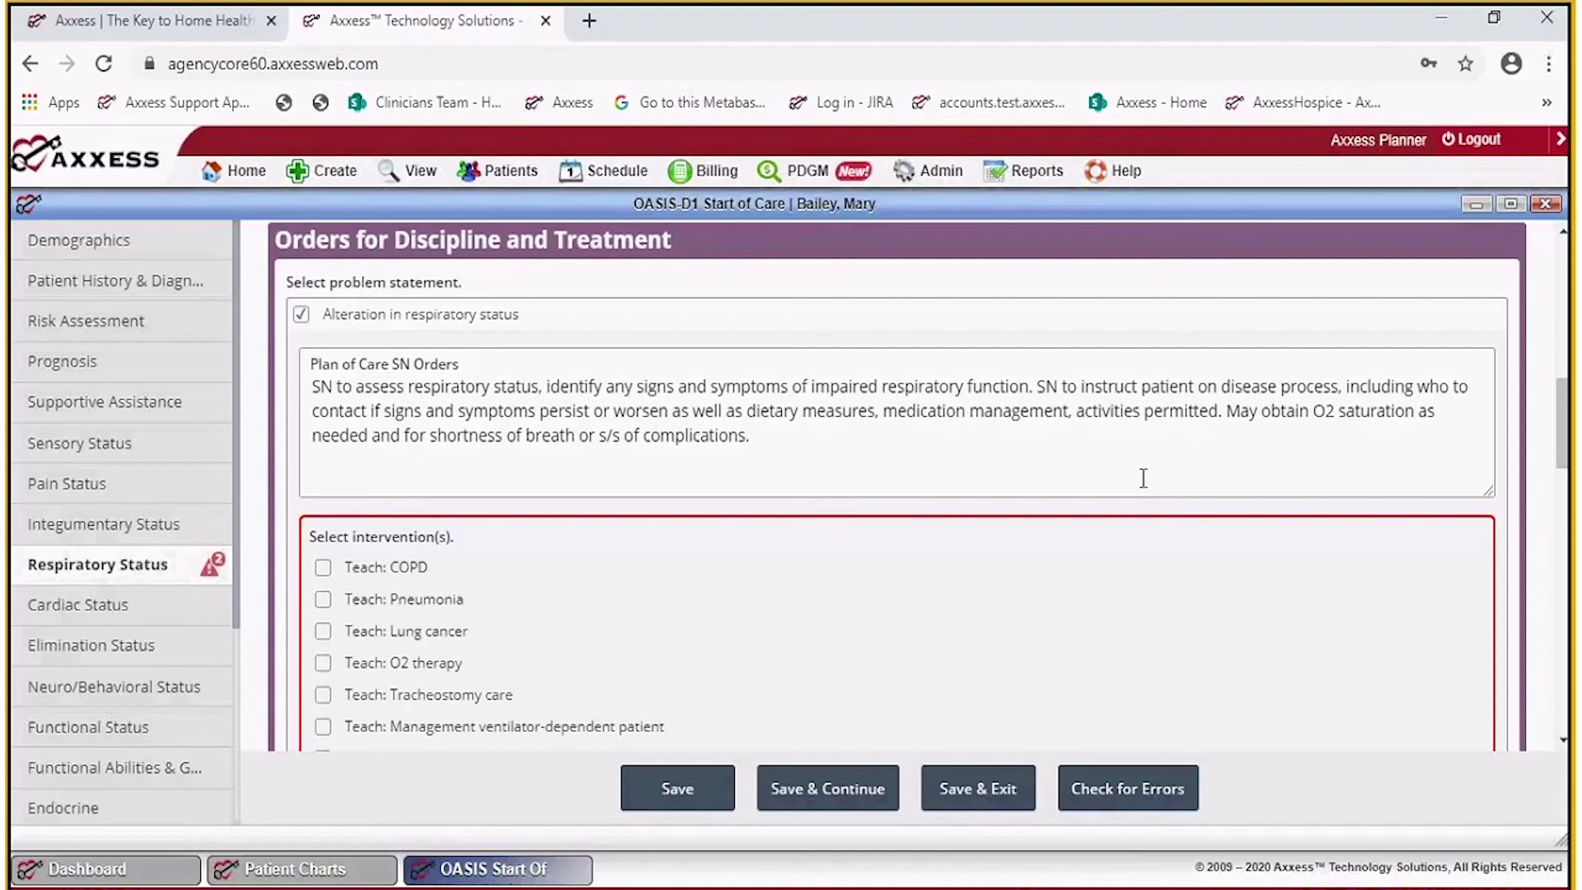
left_click_drag(748, 411, 878, 419)
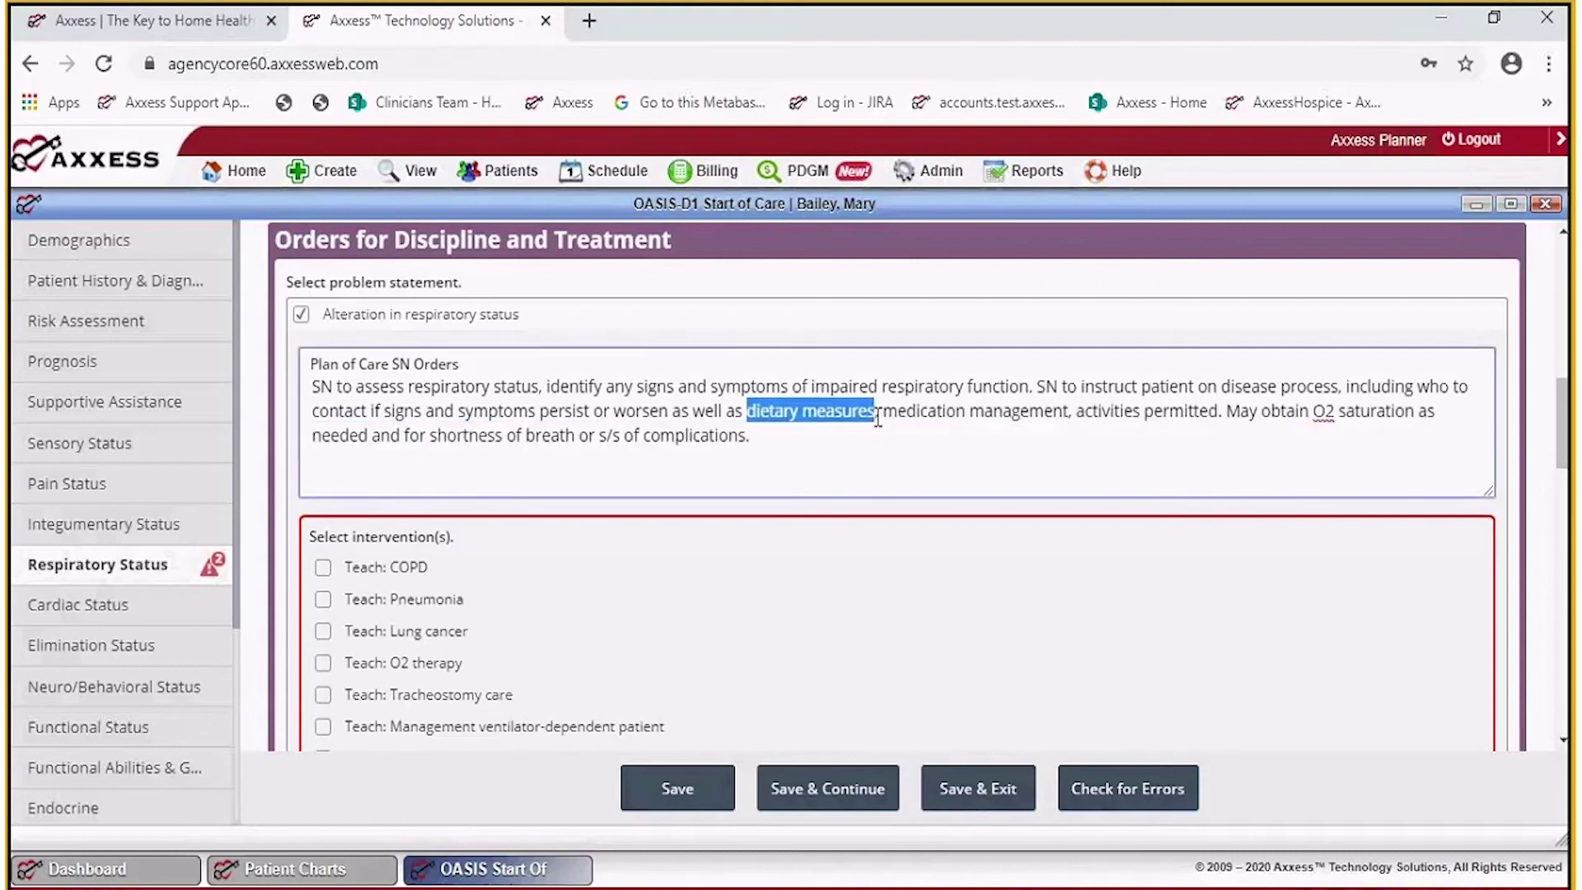
key("BackSpace")
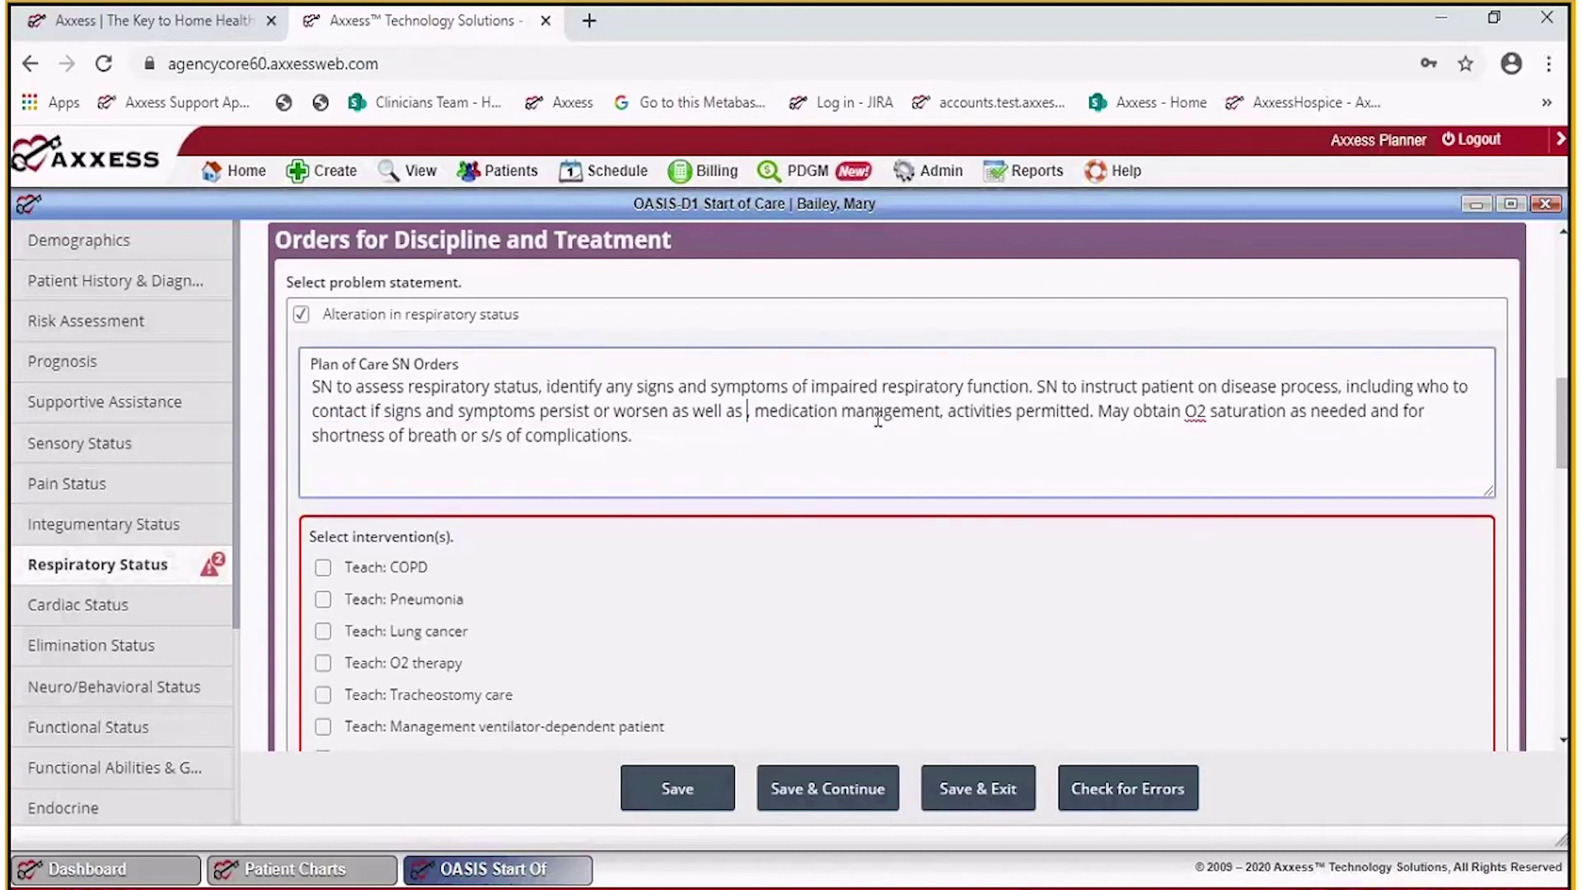
key("BackSpace")
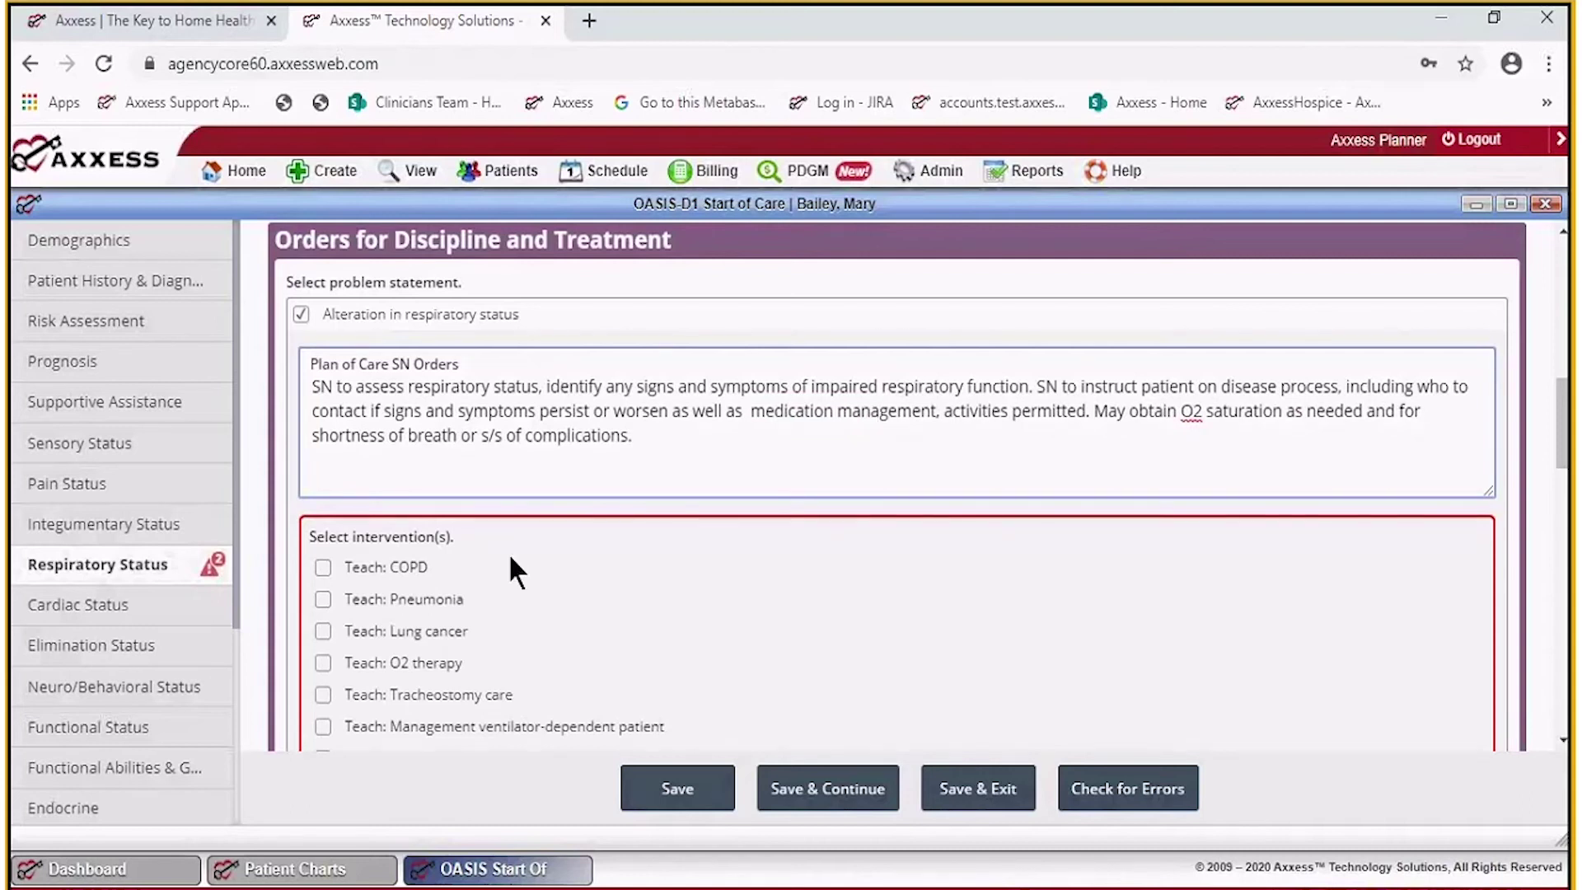
scroll(511, 558, "up", 3)
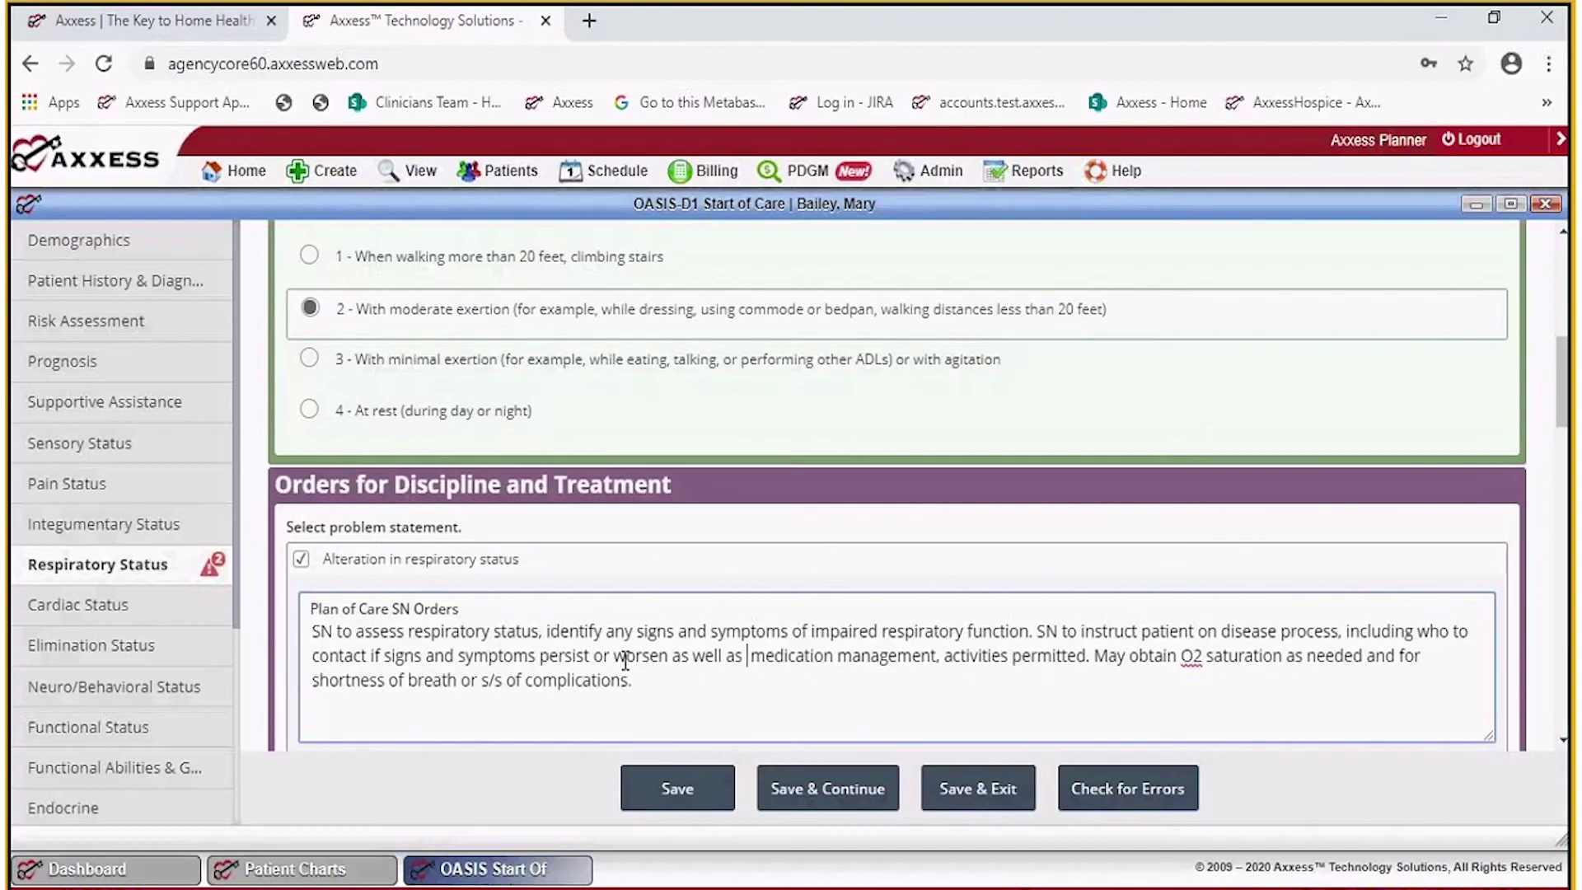
Select the Teach: COPD intervention and replace its Add Disease Process placeholder with "emphysema.".
scroll(625, 655, "down", 3)
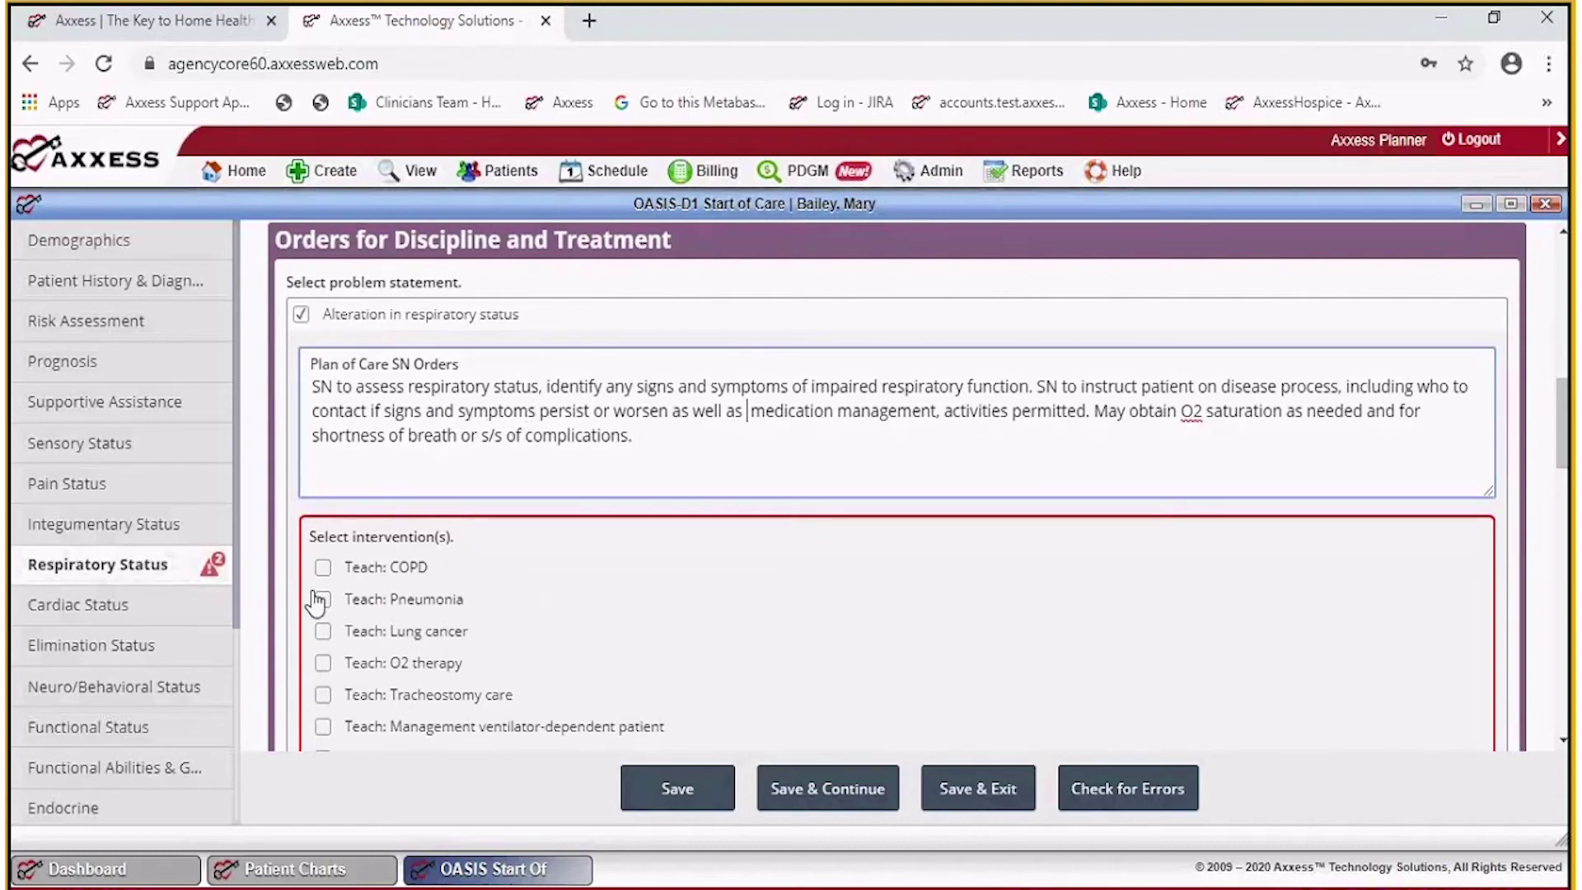
left_click(322, 567)
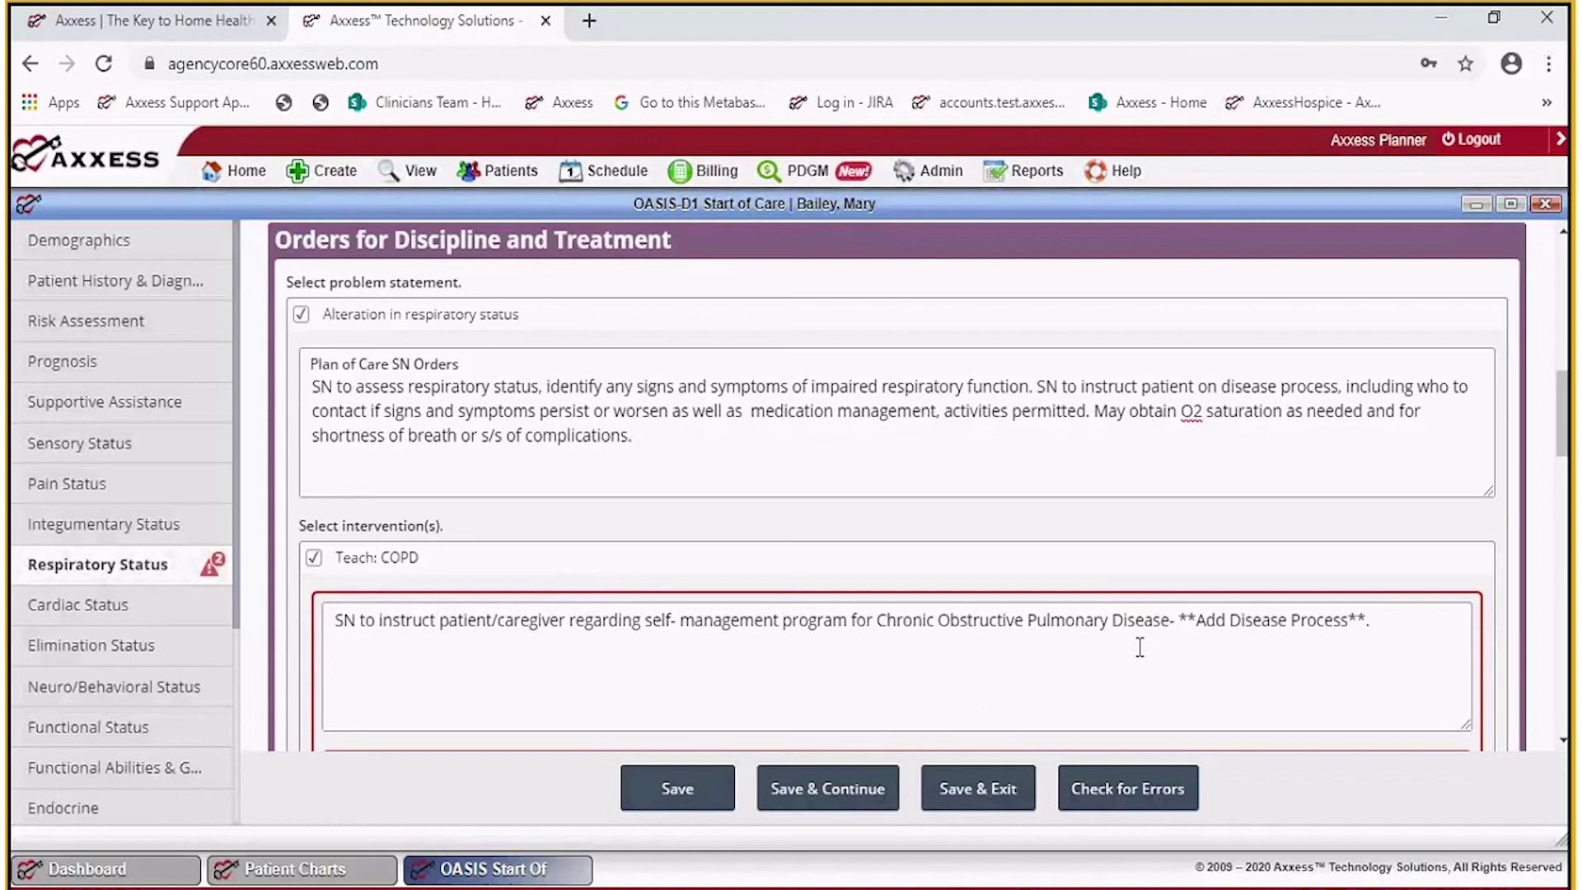
left_click_drag(1180, 622, 1385, 646)
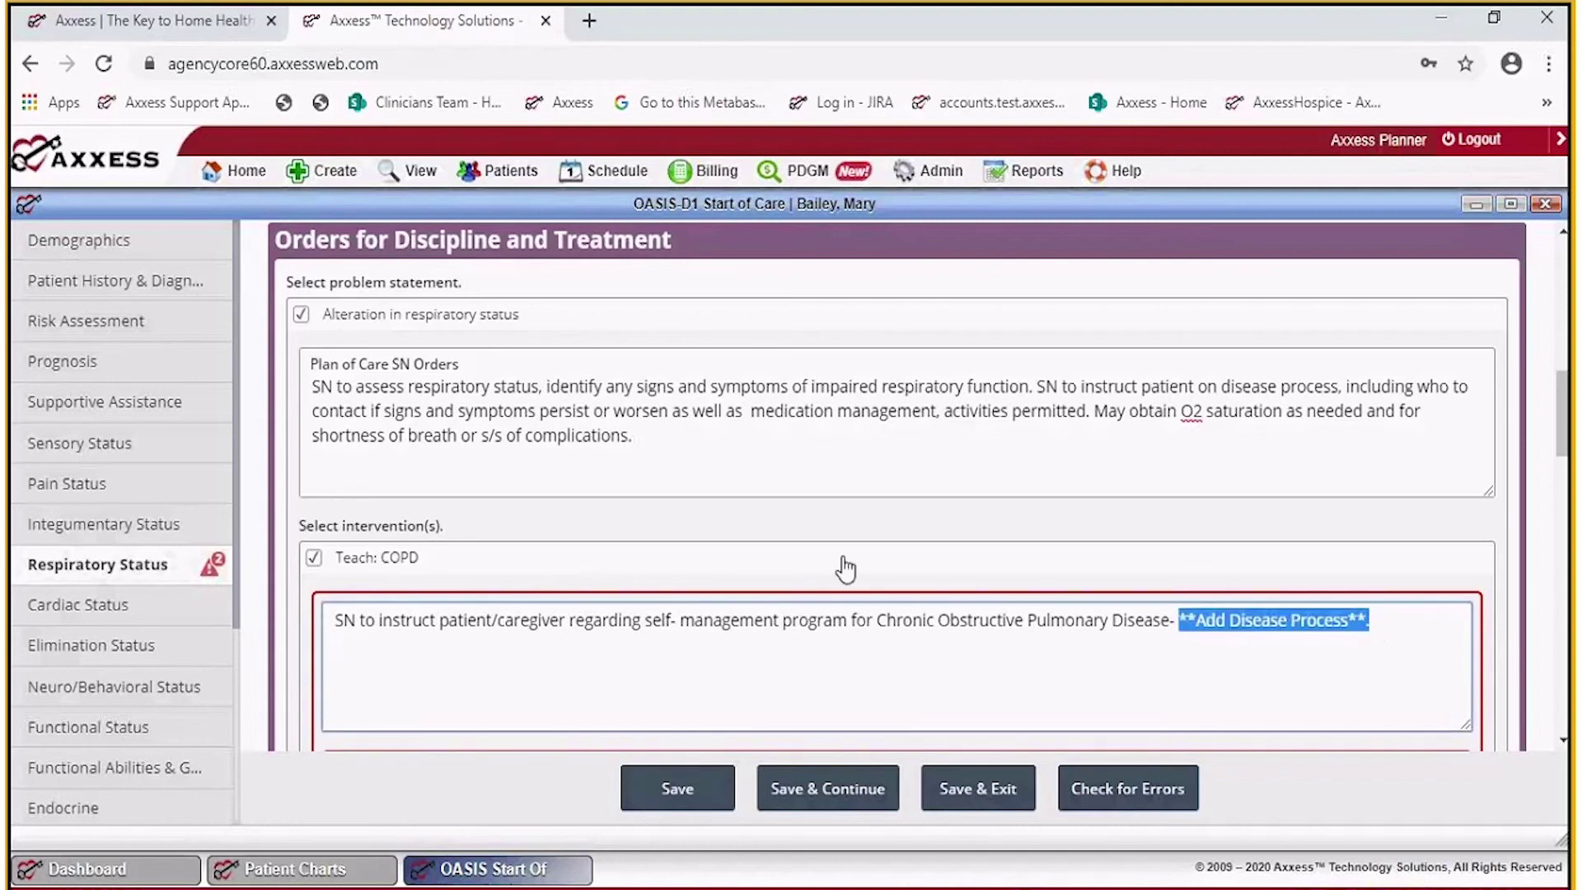
scroll(490, 577, "down", 3)
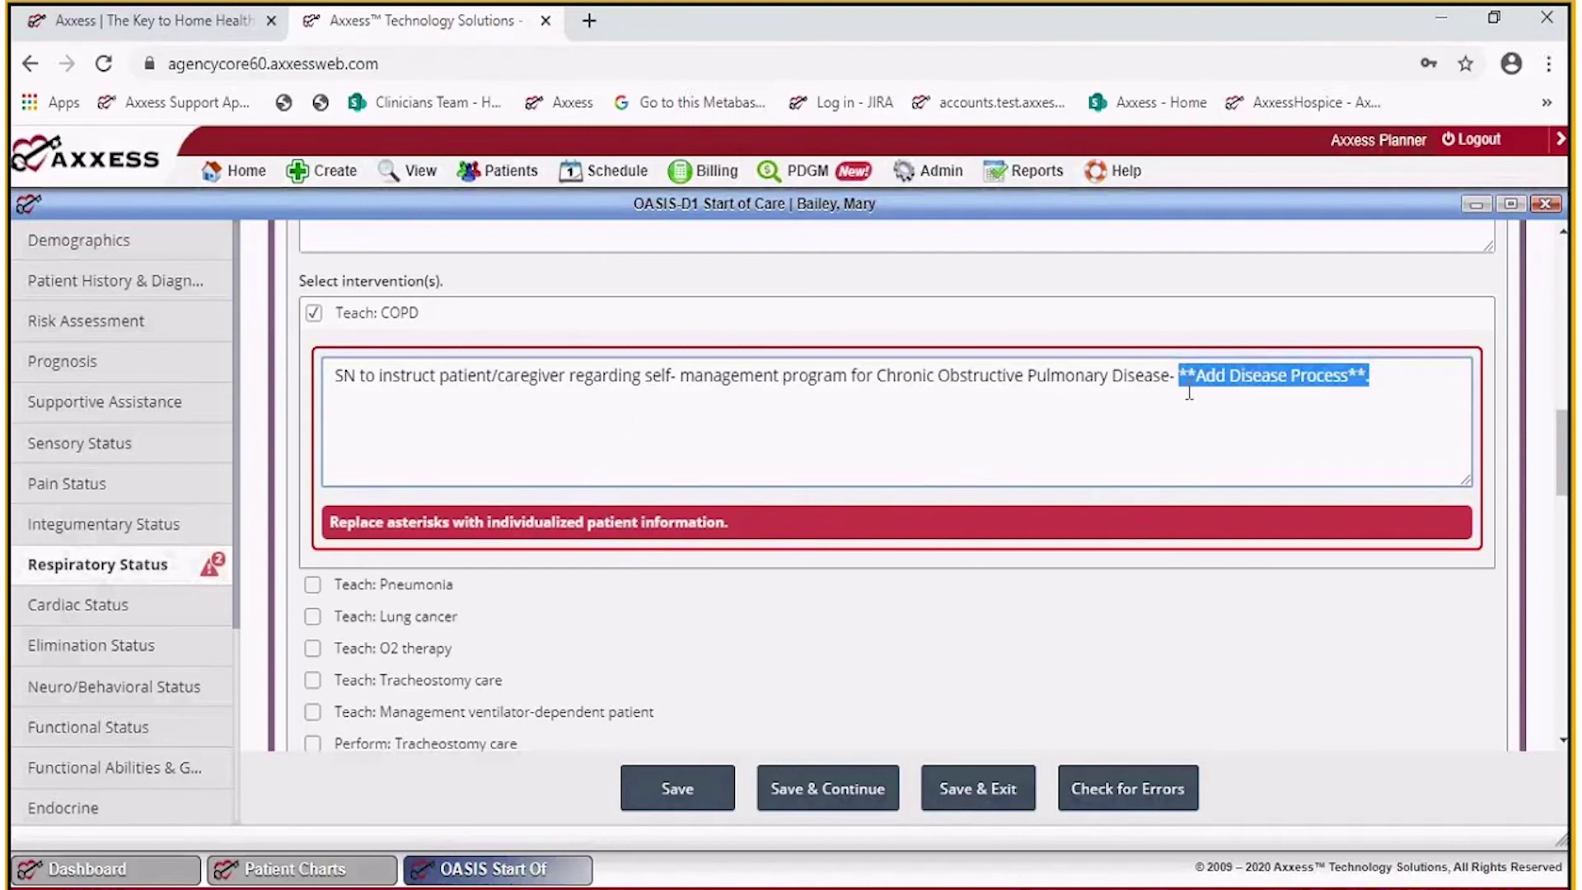
key("BackSpace")
key("BackSpace")
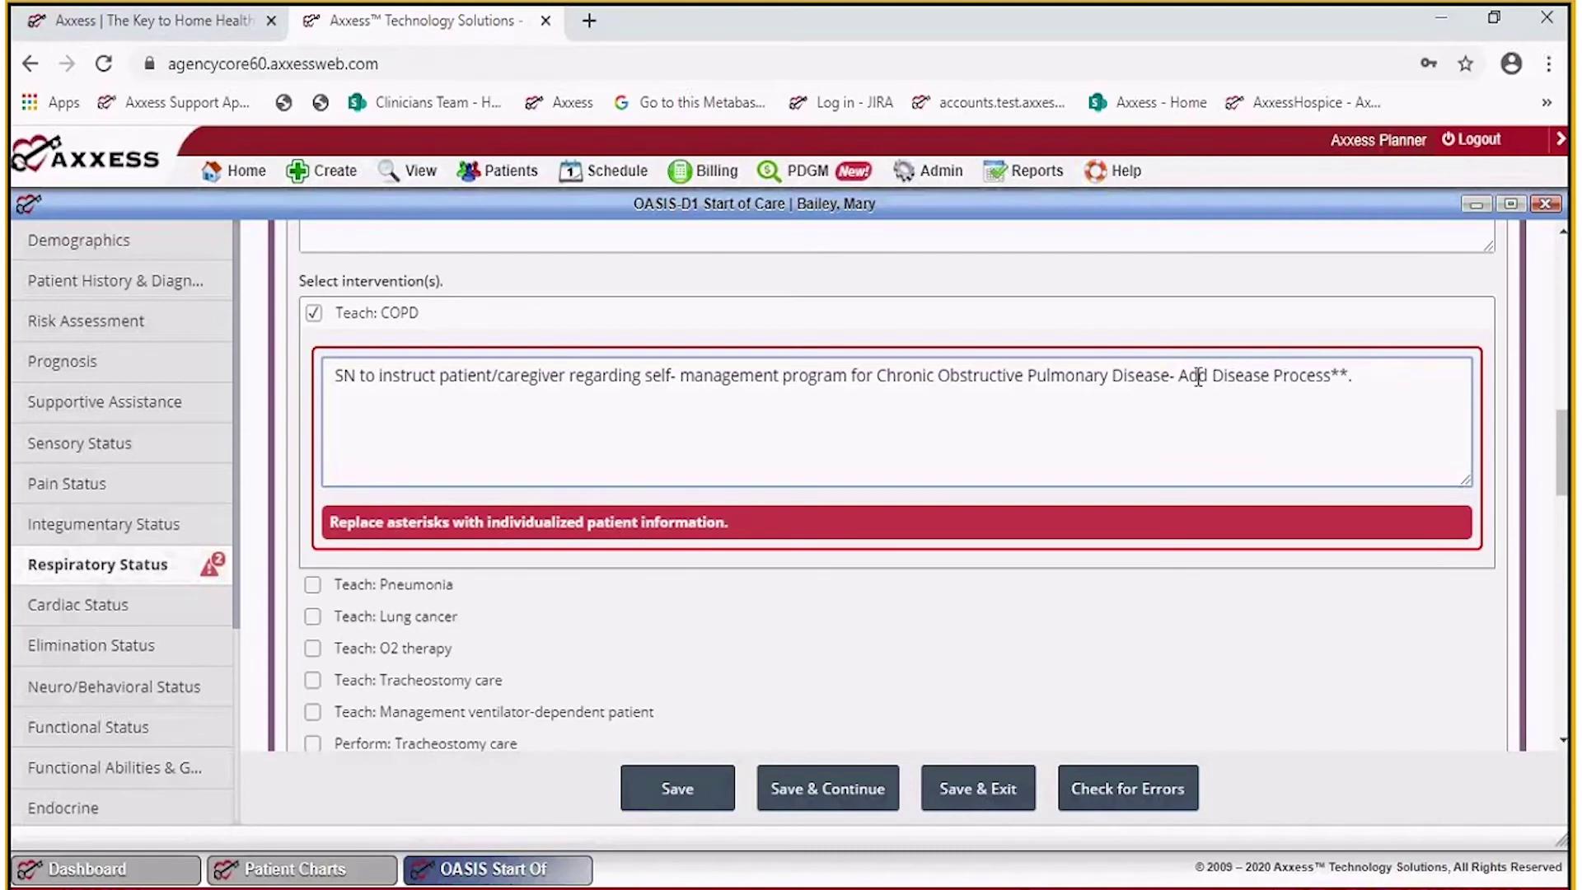
left_click_drag(1330, 377, 1341, 378)
left_click(1348, 380)
left_click_drag(1348, 380, 1191, 385)
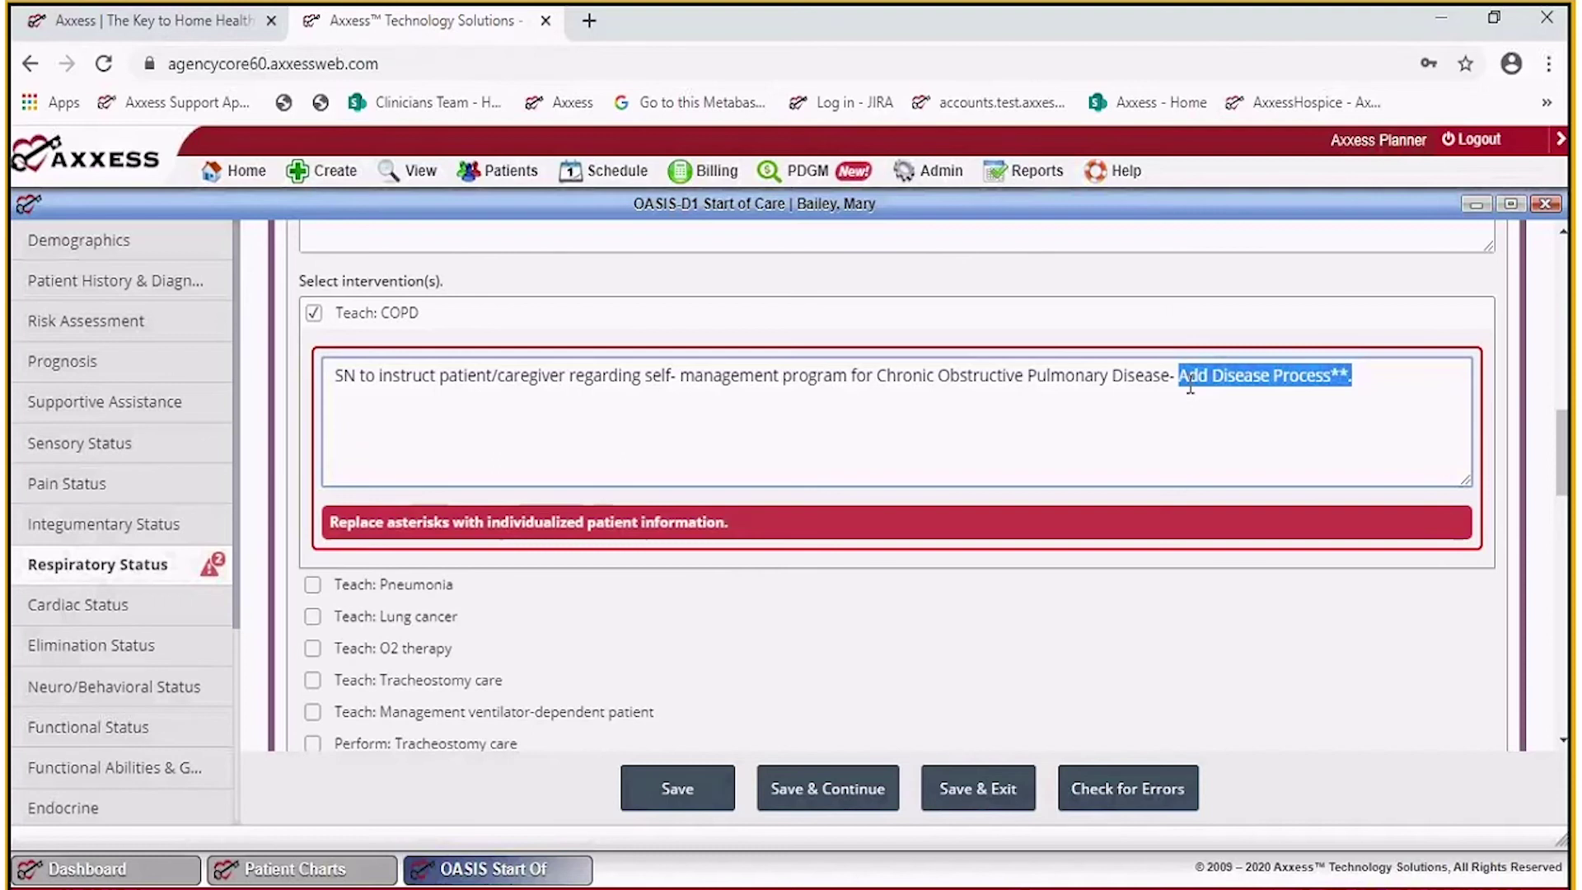
type("e")
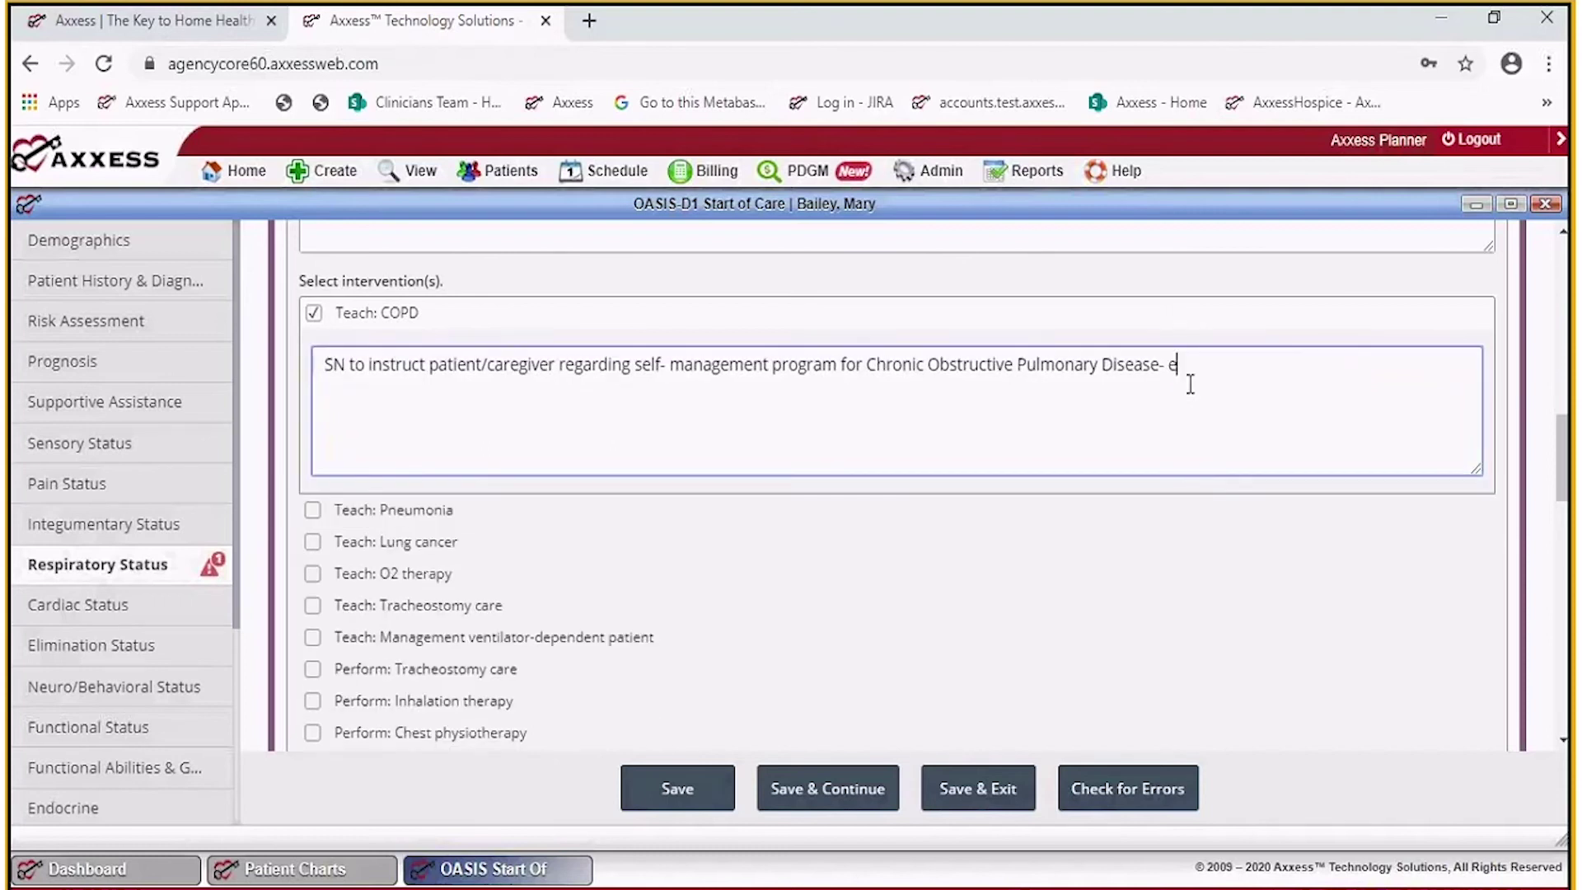
type("mphysema.")
Select the goal Demonstrate competence with self-management and remove the asterisks around Patient/Caregiver in its text.
scroll(488, 363, "down", 6)
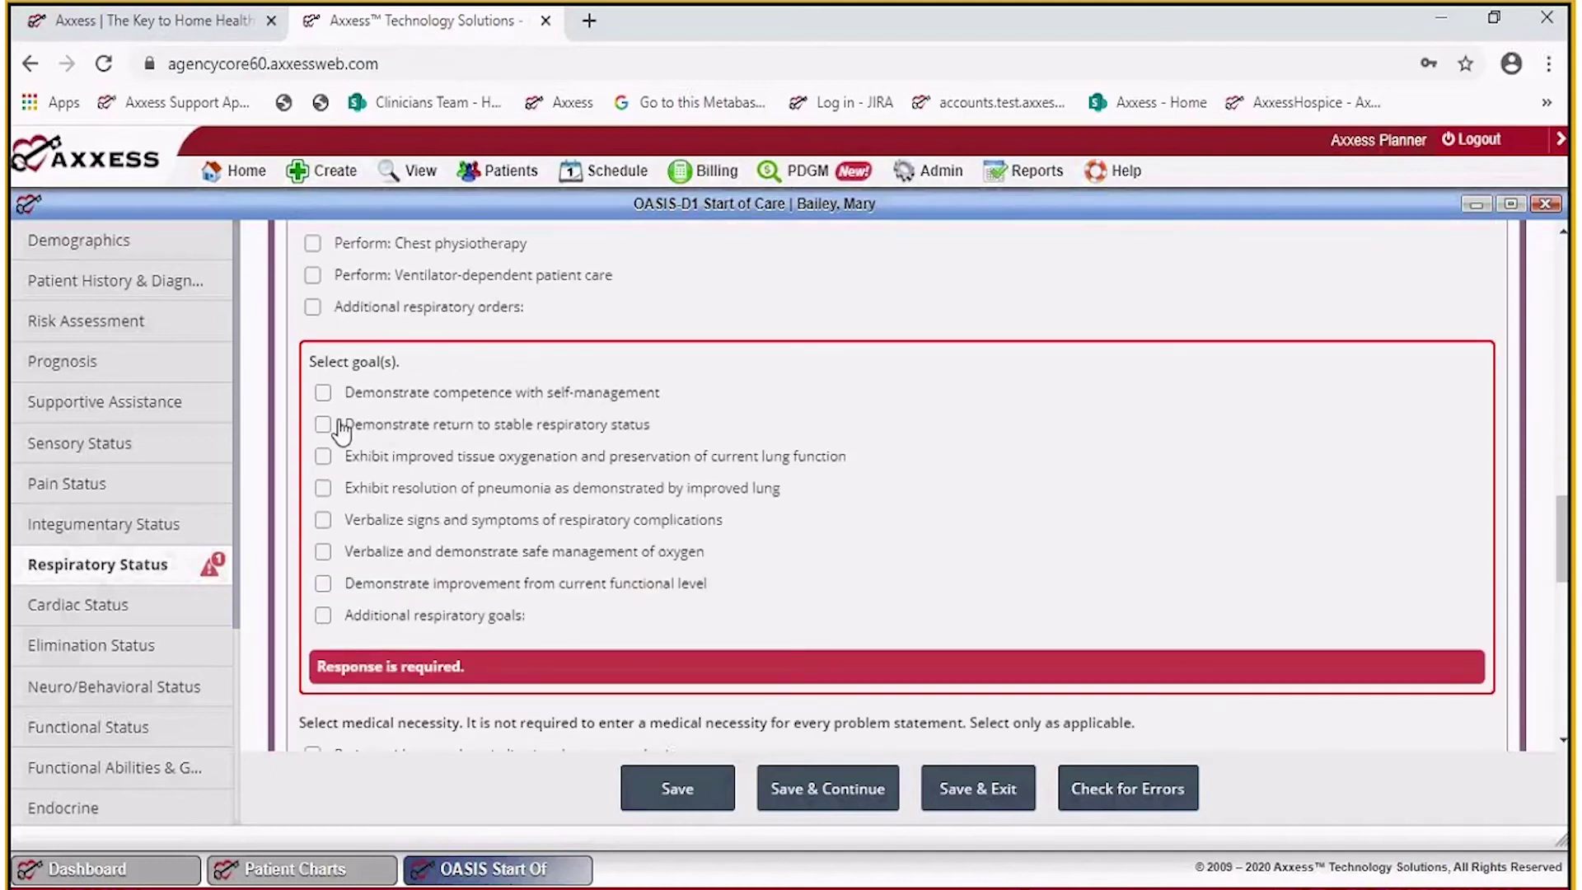
left_click(324, 393)
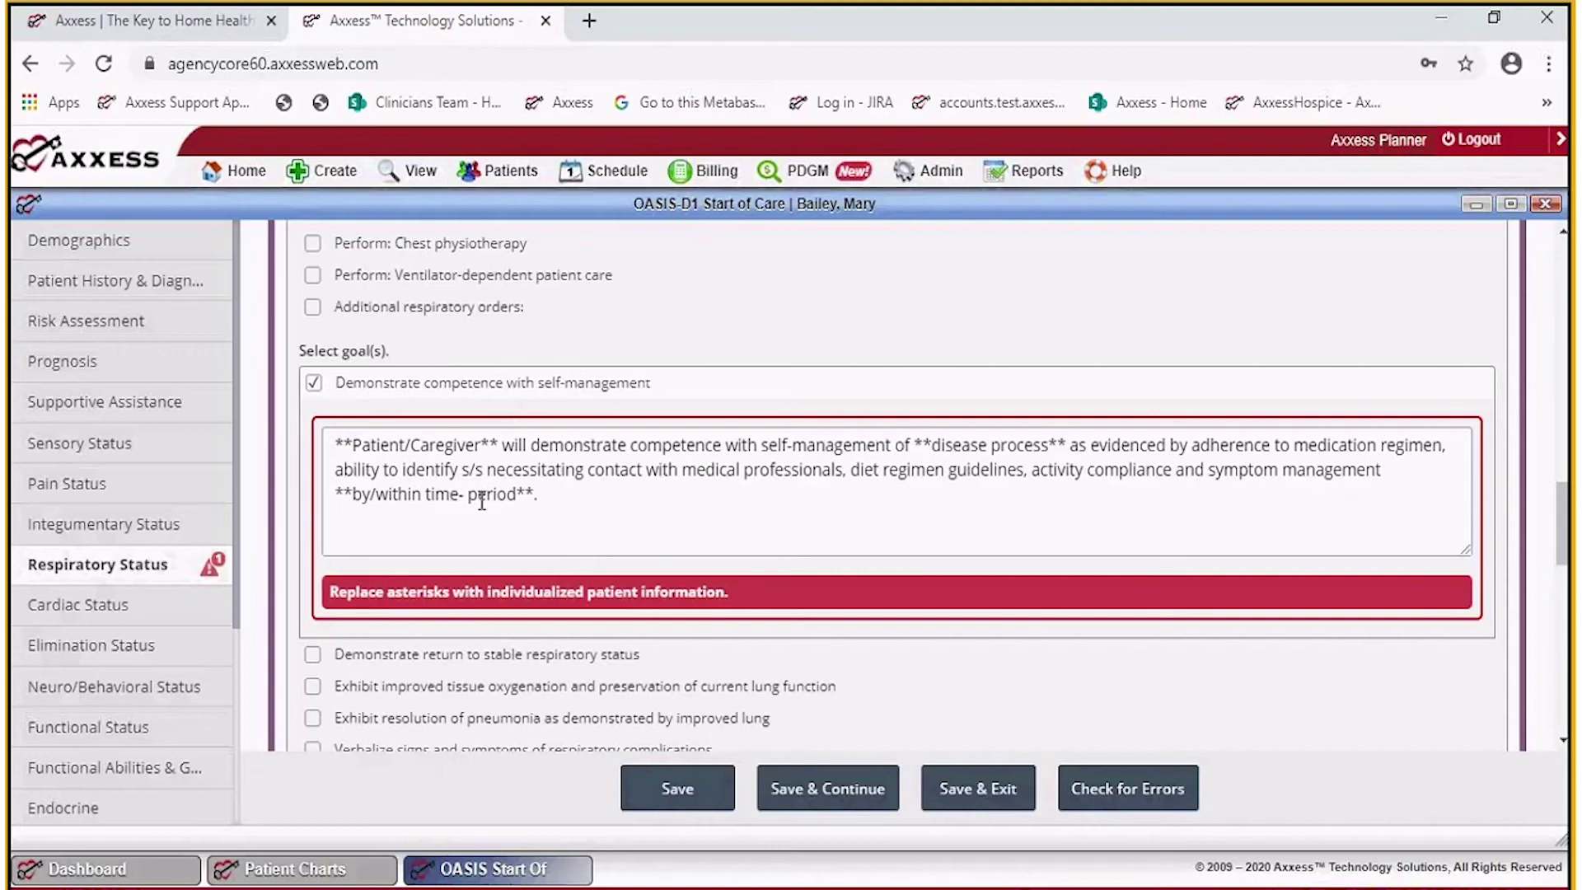
left_click(500, 443)
key("BackSpace")
key("BackSpace")
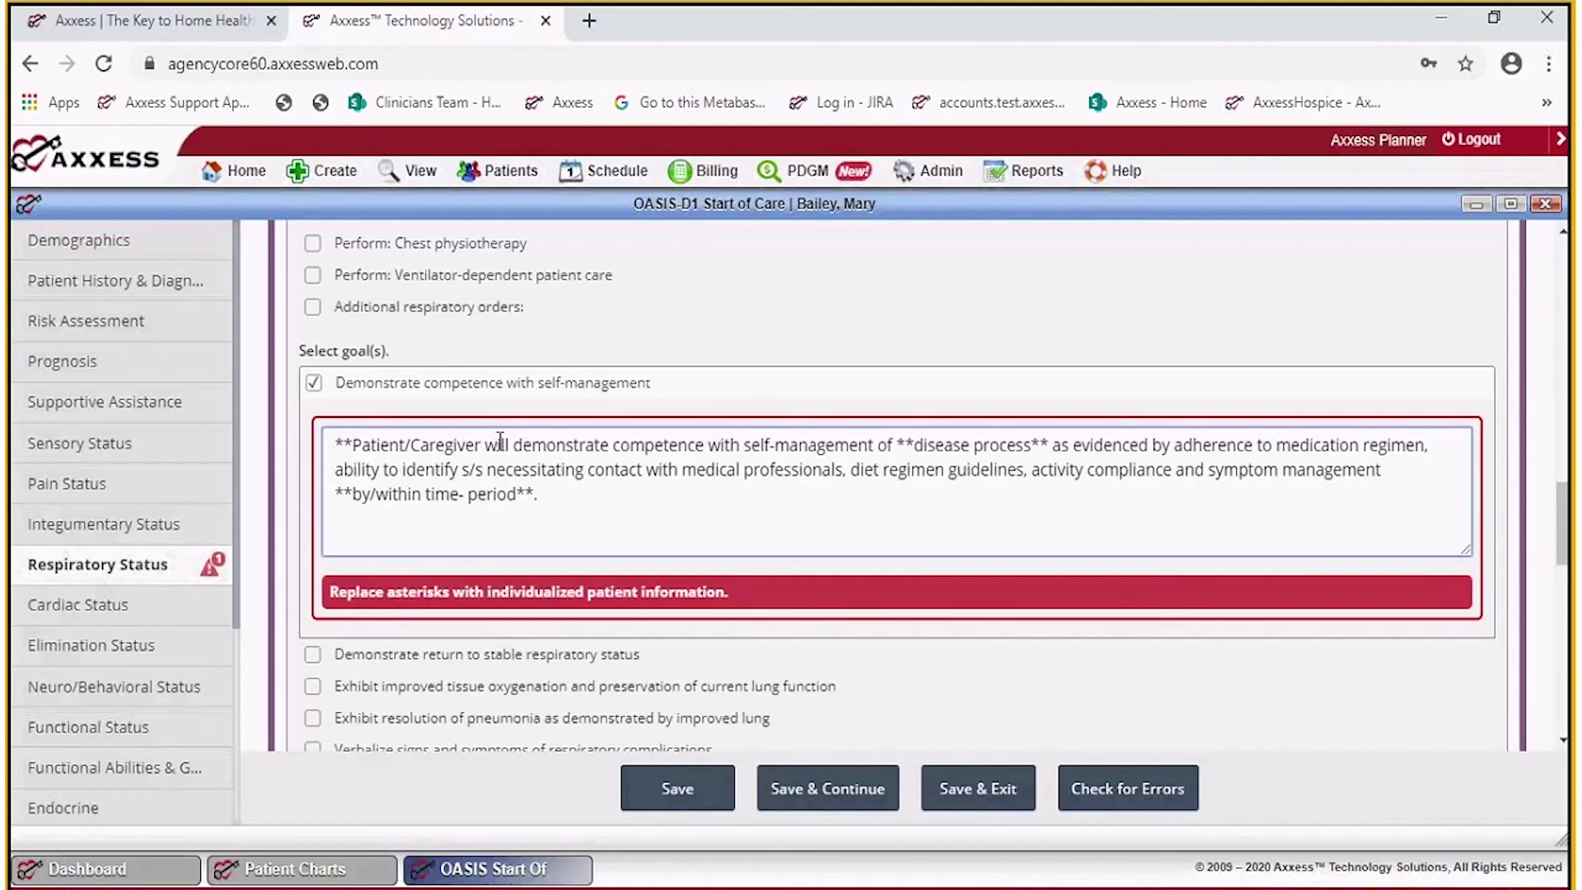
left_click(355, 446)
key("BackSpace")
key("BackSpace")
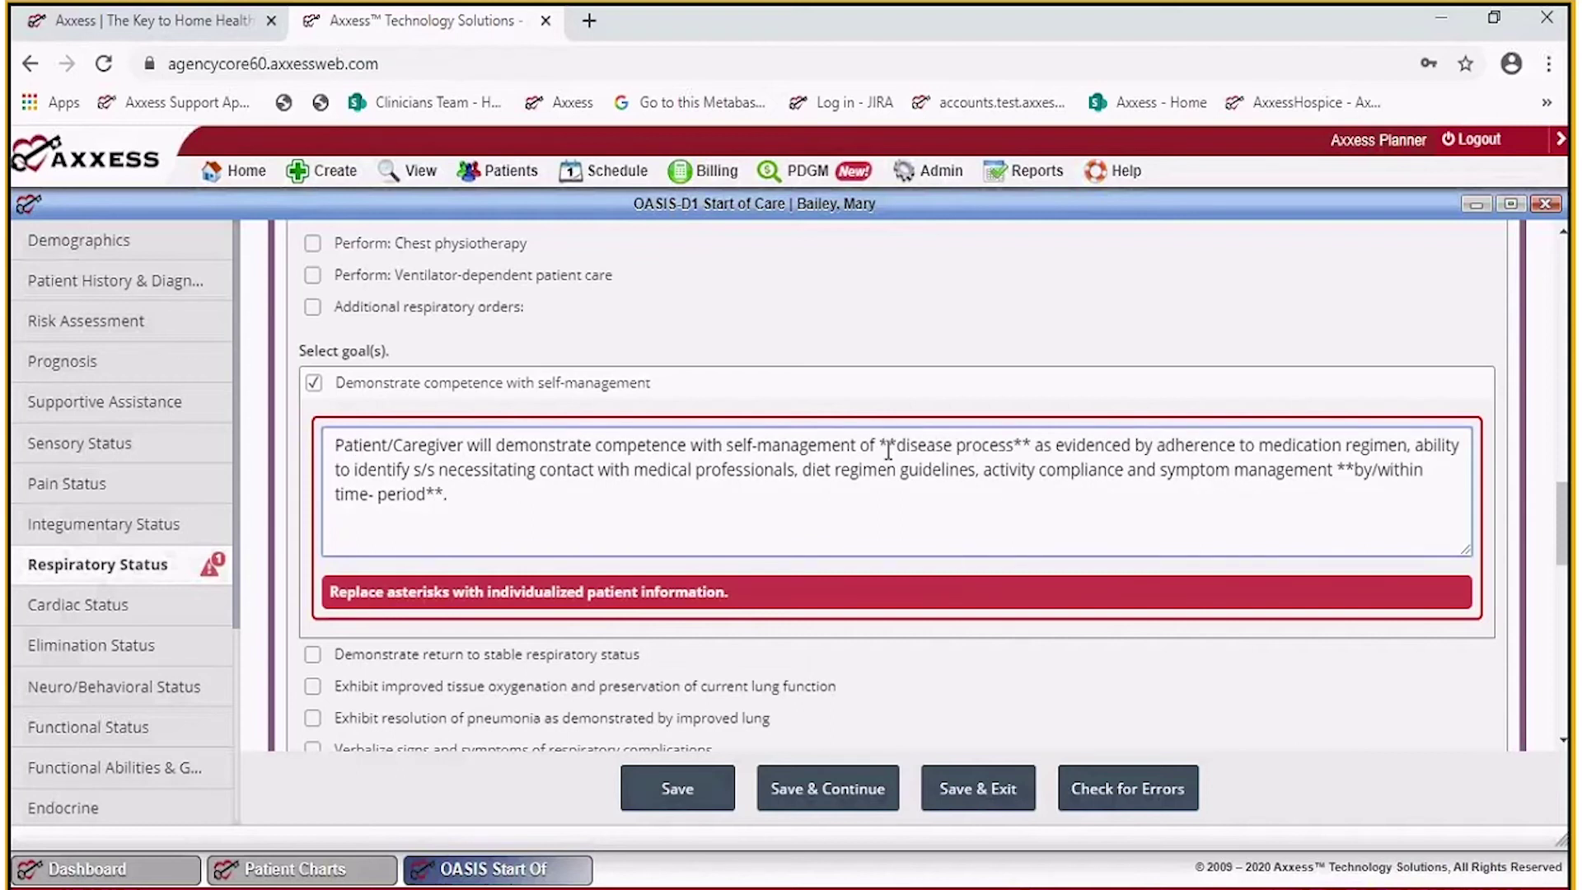
Replace the disease process placeholder in the self-management goal with "COPD/emphysema".
left_click_drag(882, 446, 975, 474)
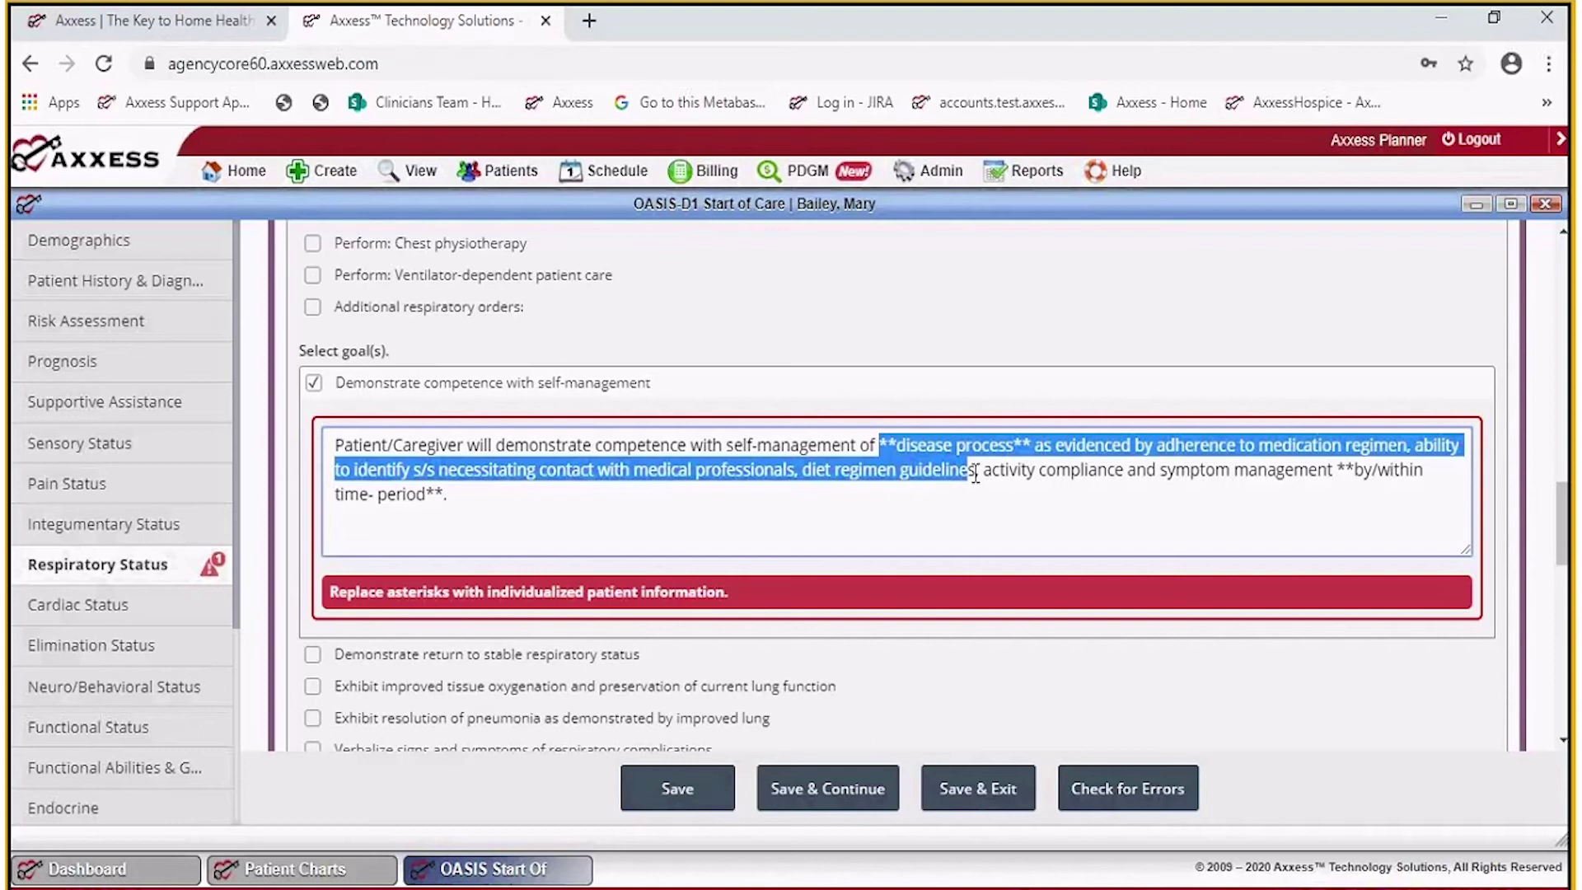
left_click_drag(975, 474, 1032, 445)
type("COPD/emphysem")
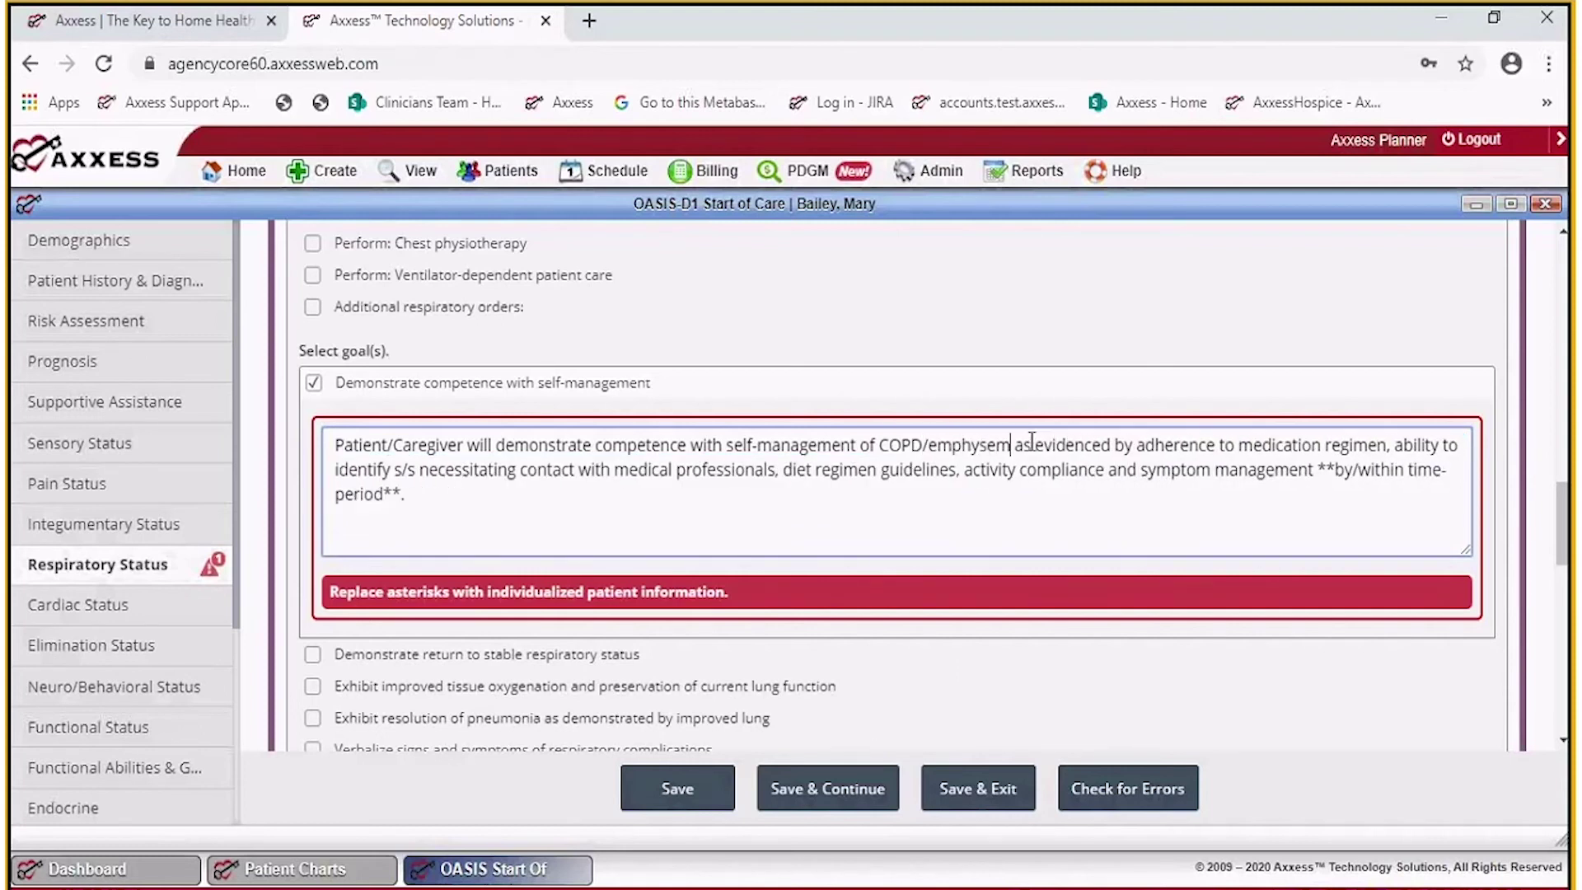
type("a")
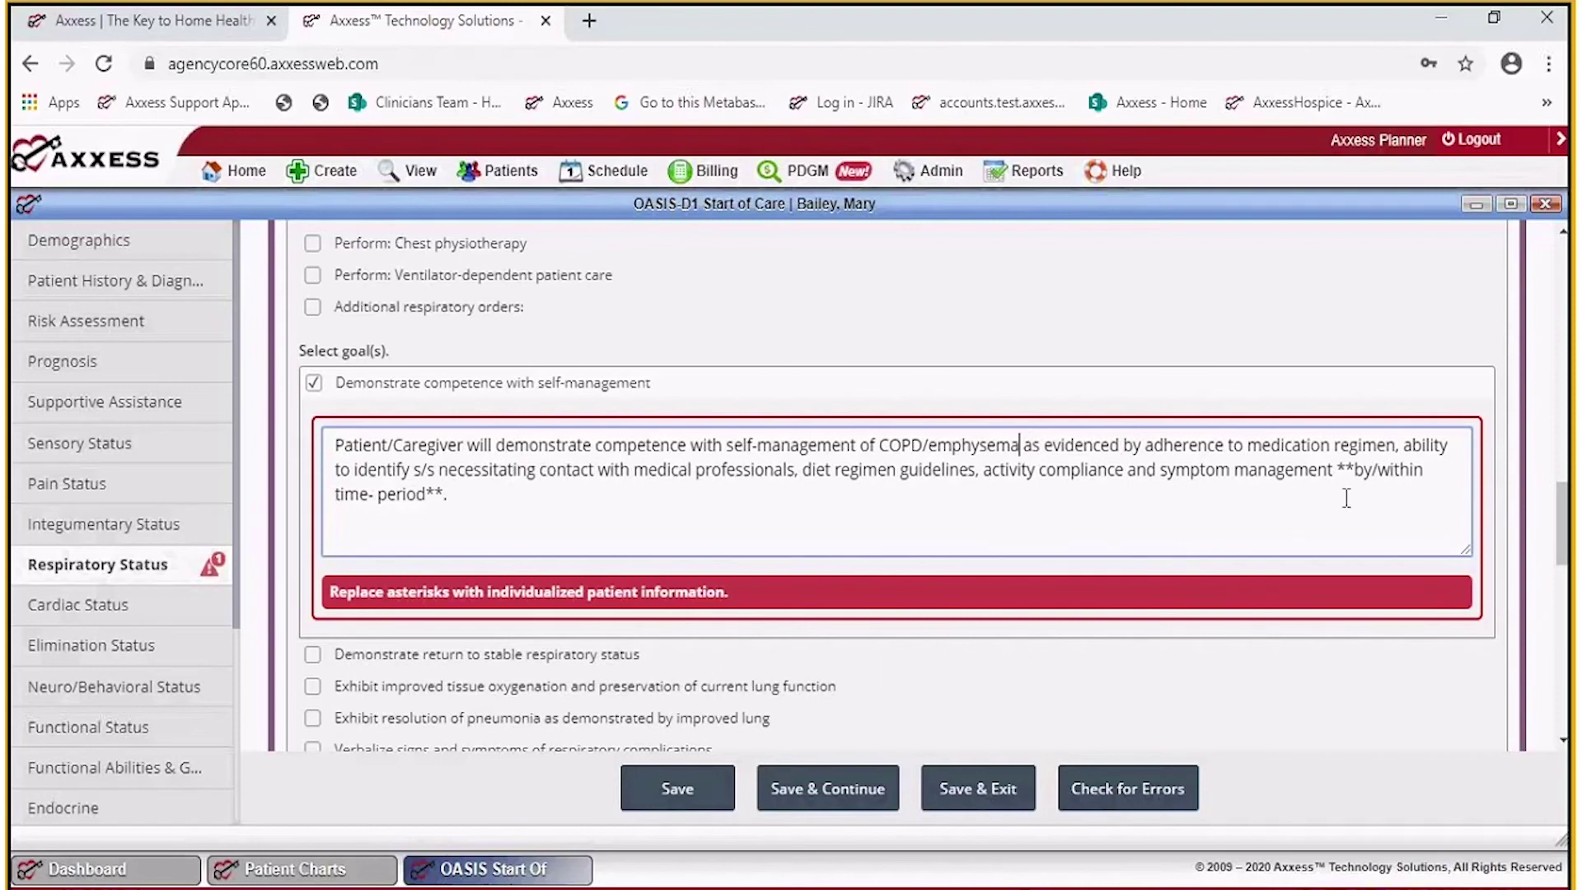
Replace the by/within time-period placeholder at the end of the self-management goal with "within 8 weeks.".
left_click_drag(1336, 469, 1402, 501)
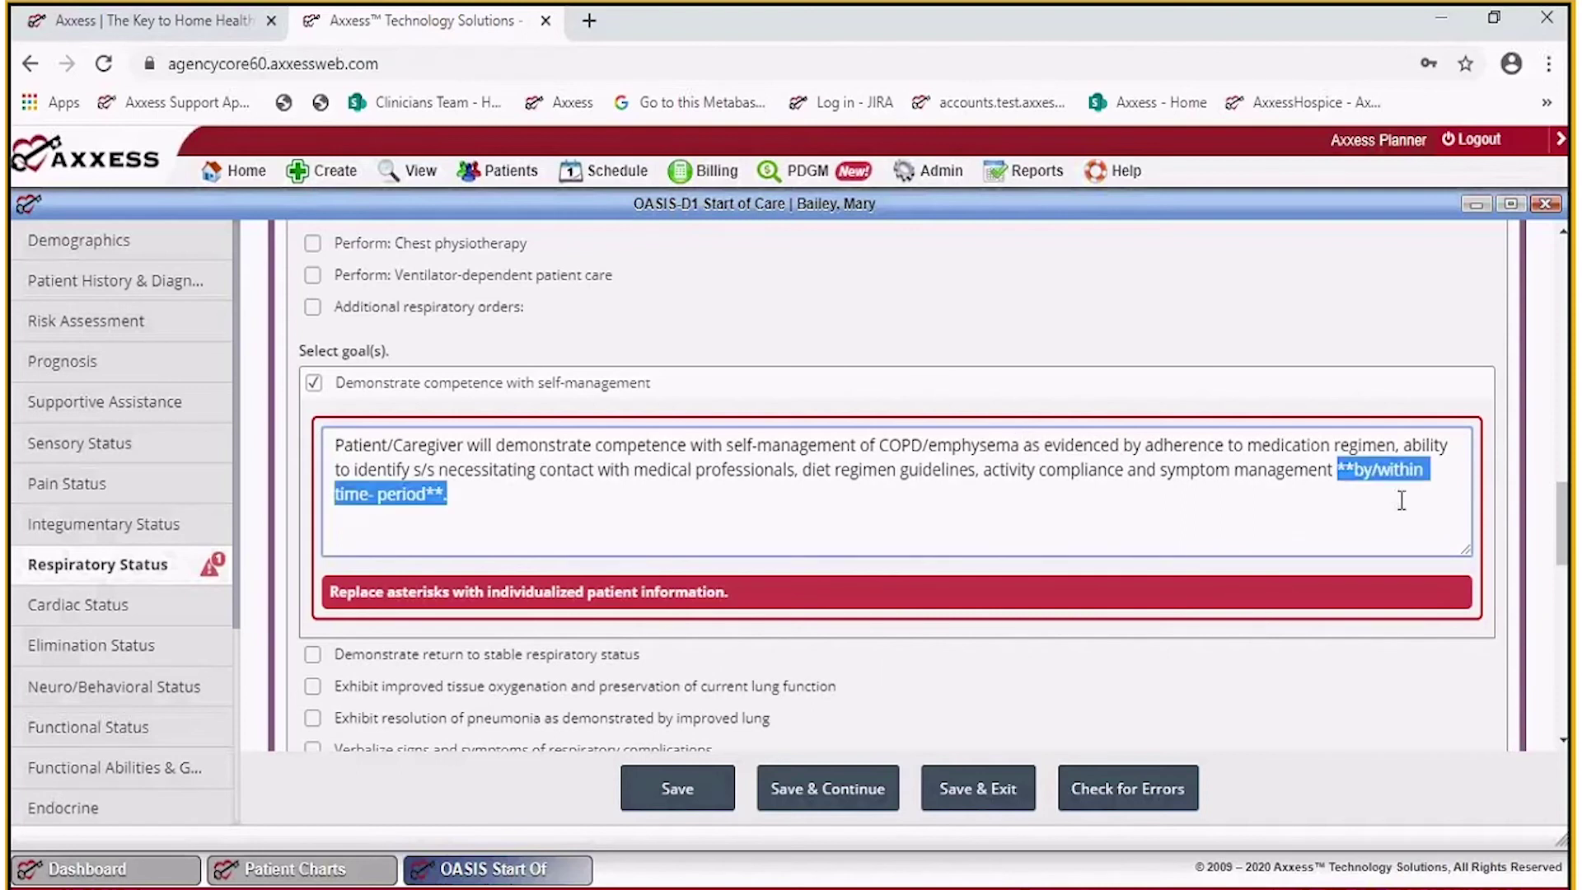
type("com")
key("BackSpace")
key("BackSpace")
key("BackSpace")
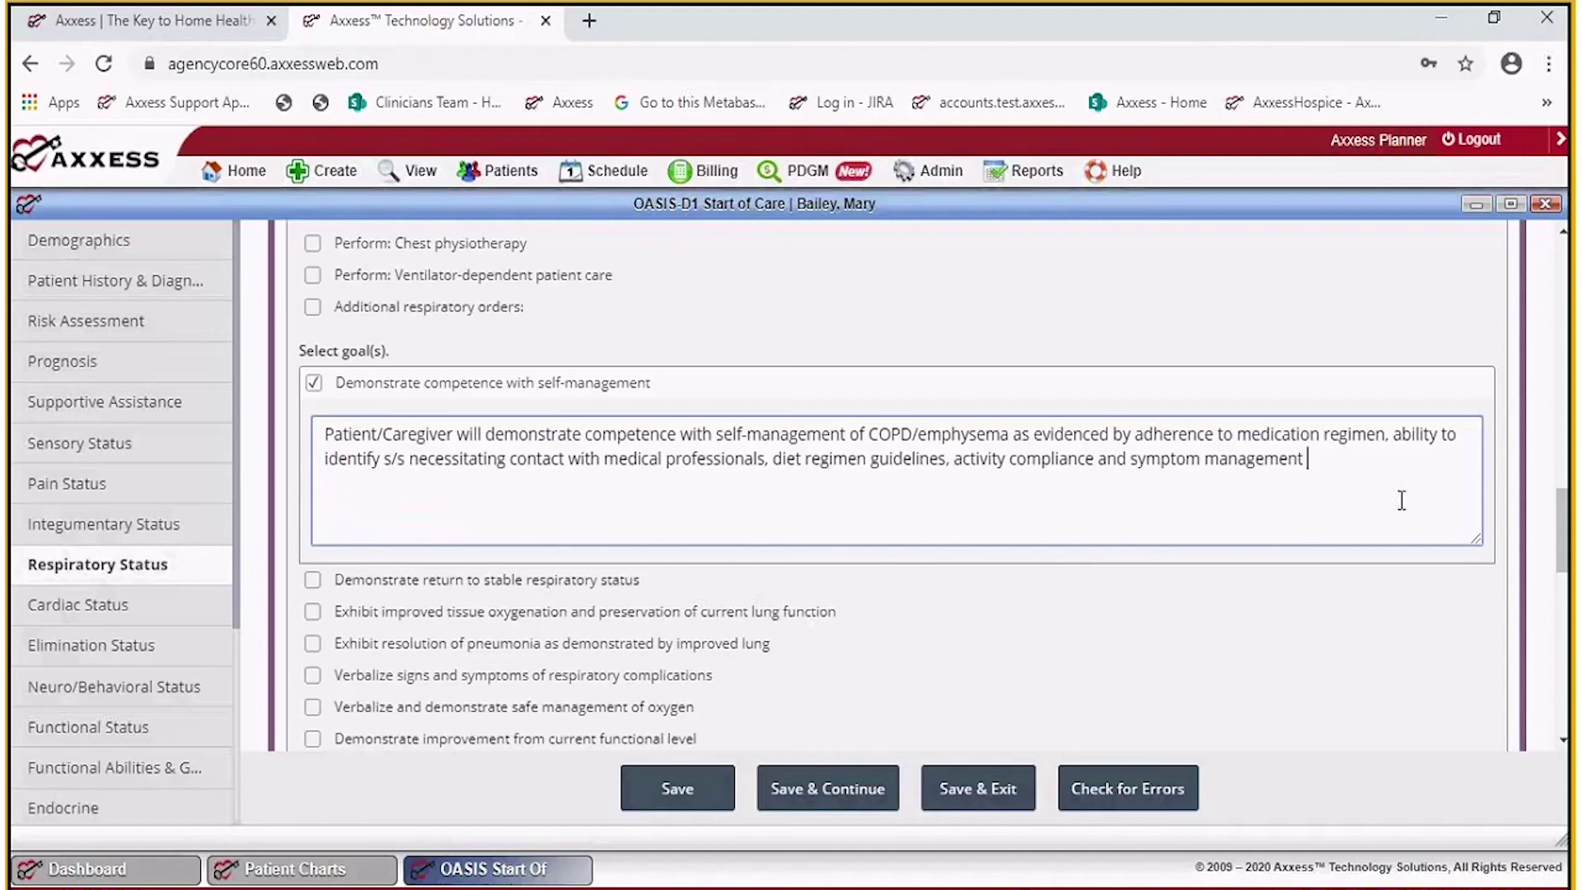
type("by")
key("BackSpace")
key("BackSpace")
type("within 8 weeks.")
Select the medical necessity Patient with New Diagnosis and replace its disease process placeholder with "COPD/emphysema".
scroll(634, 523, "down", 9)
scroll(636, 537, "up", 3)
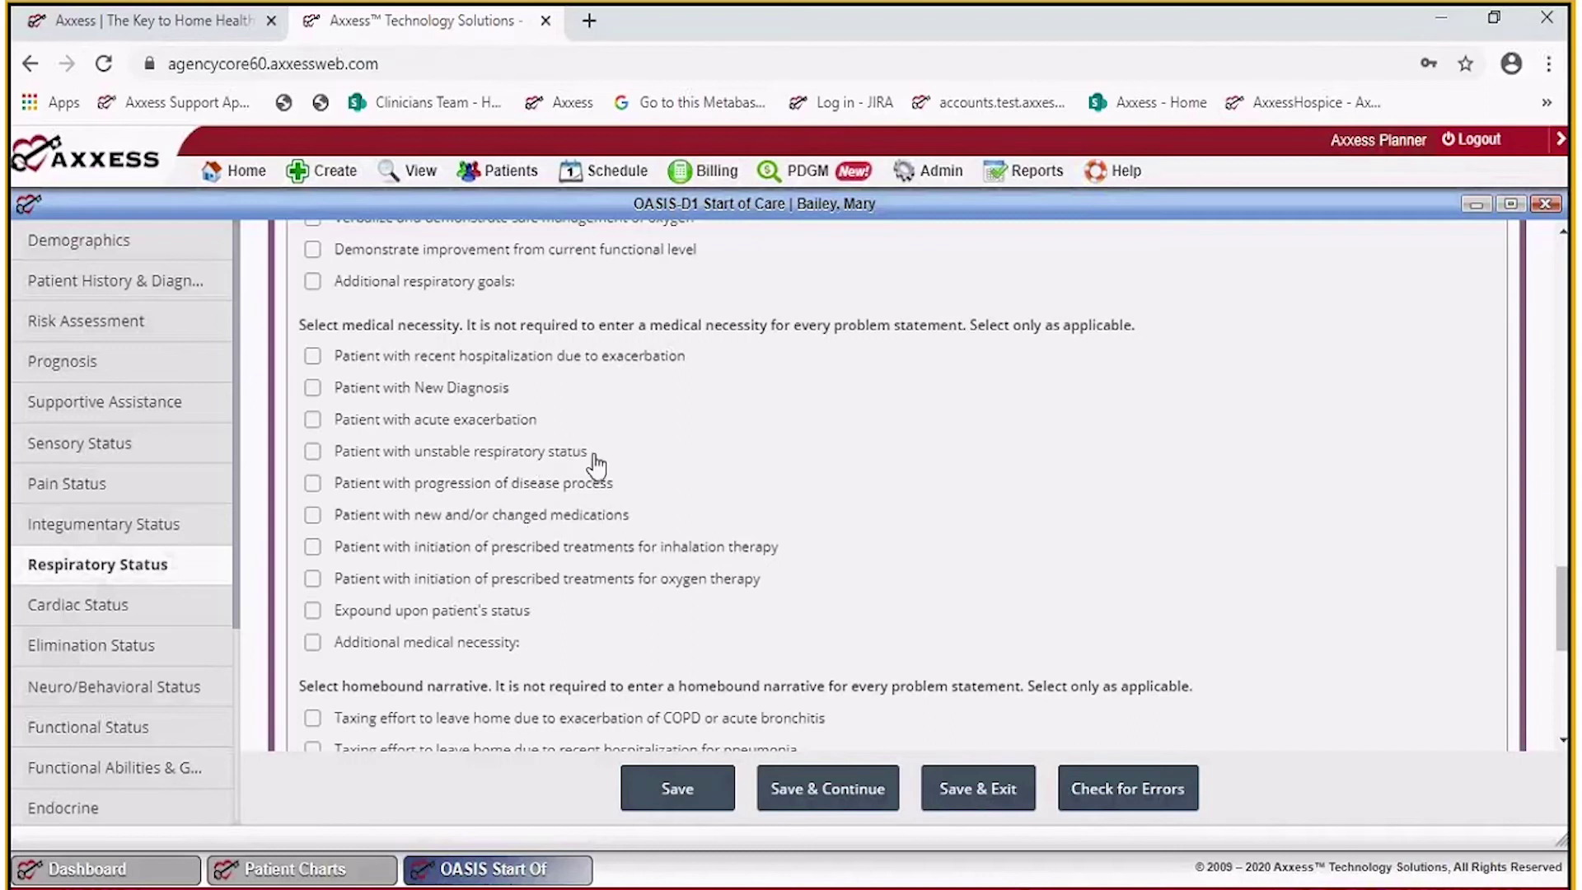
left_click(317, 394)
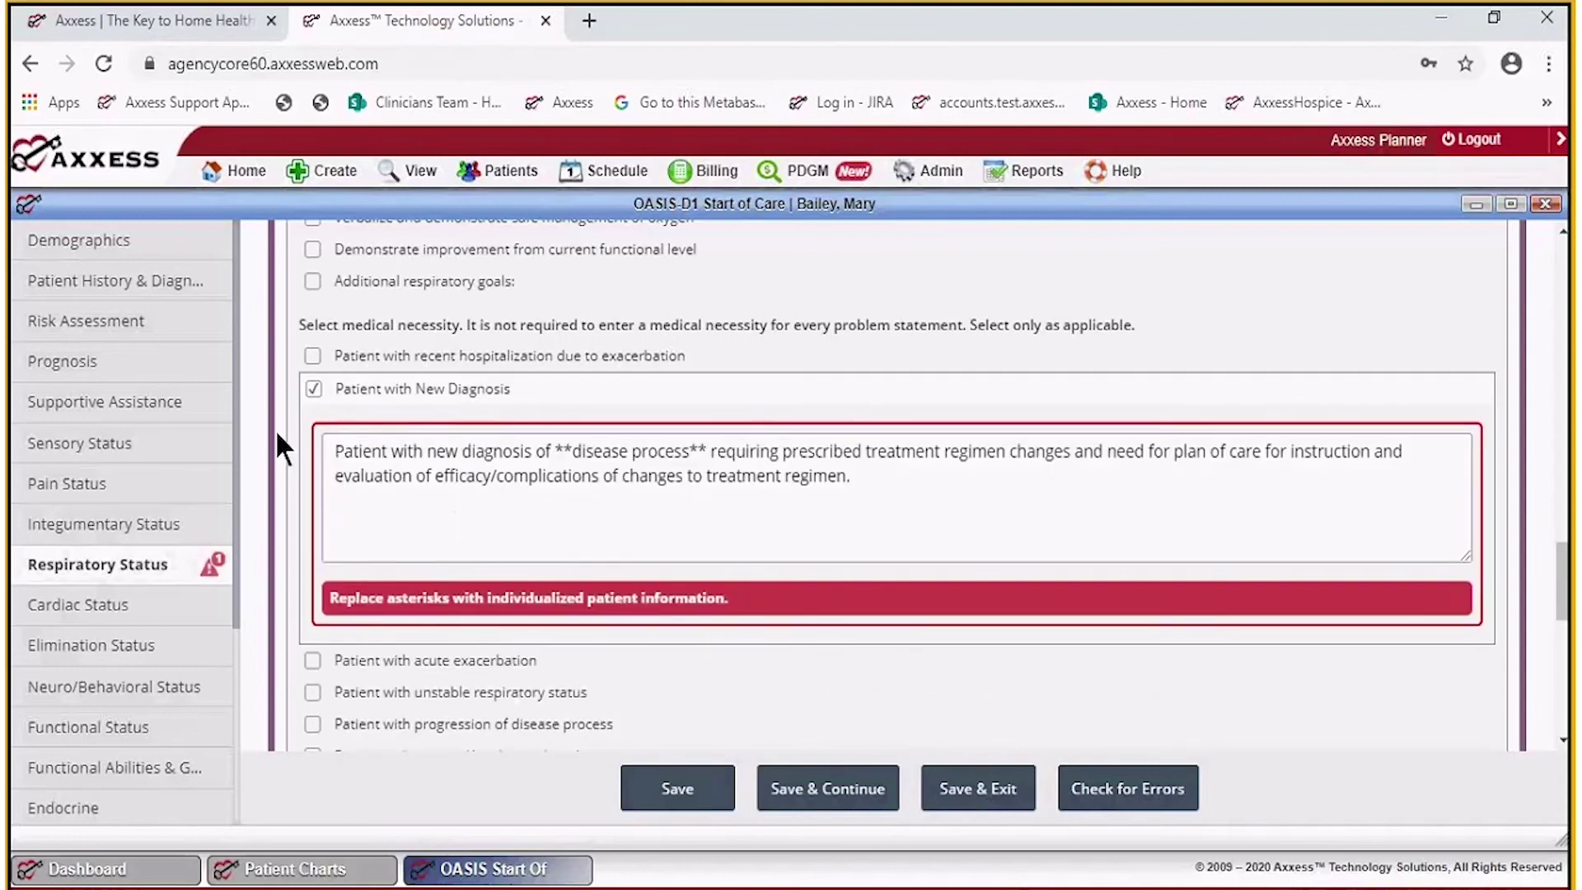
left_click_drag(555, 451, 712, 451)
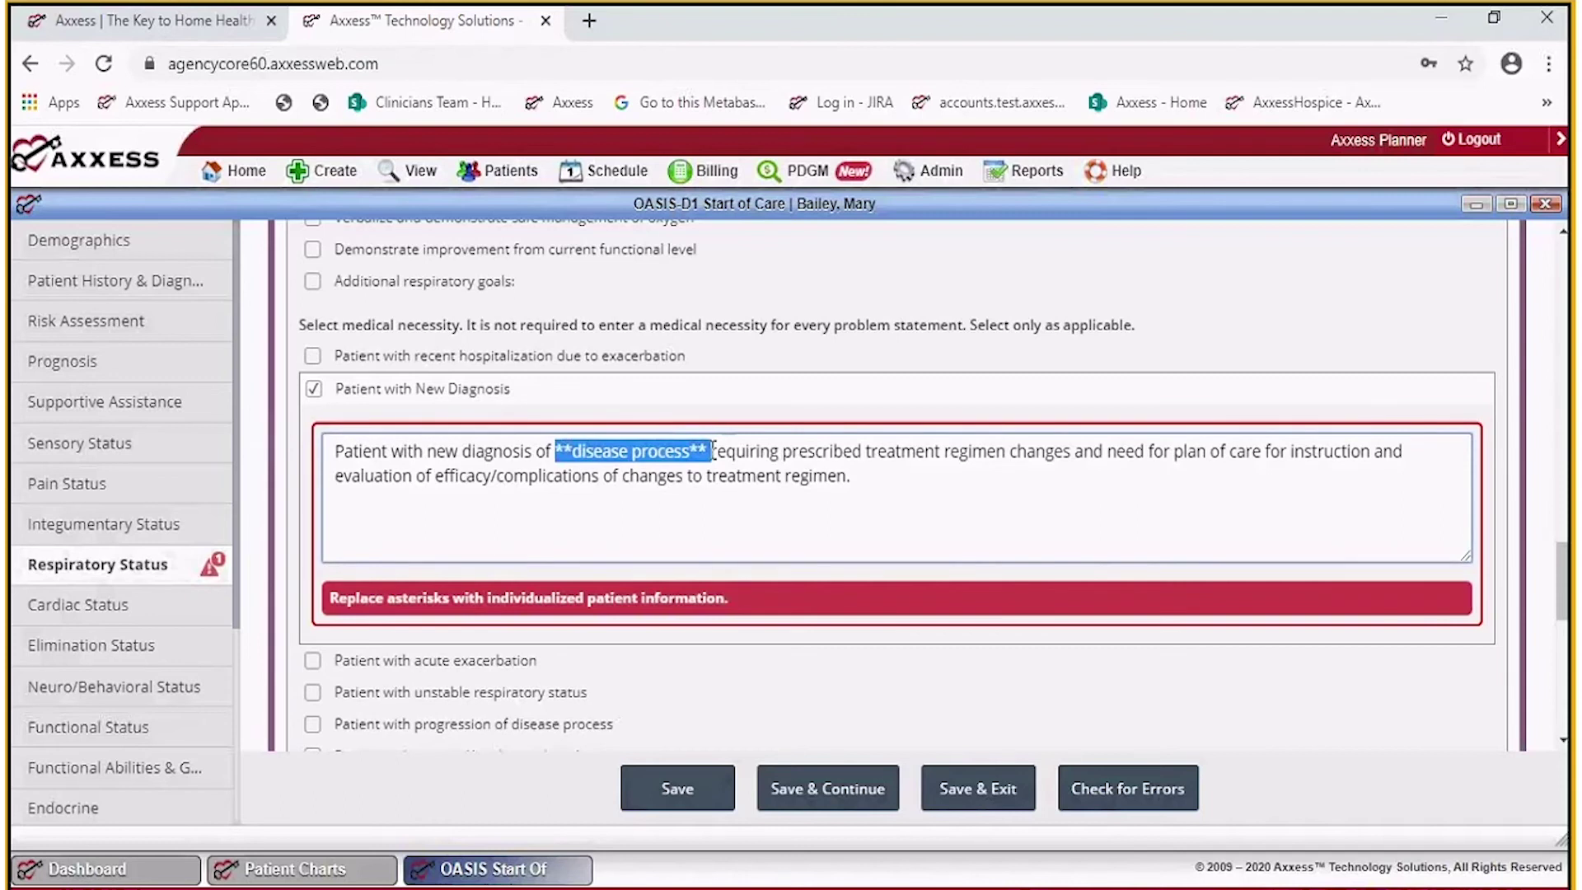
type("COPD/emphysema")
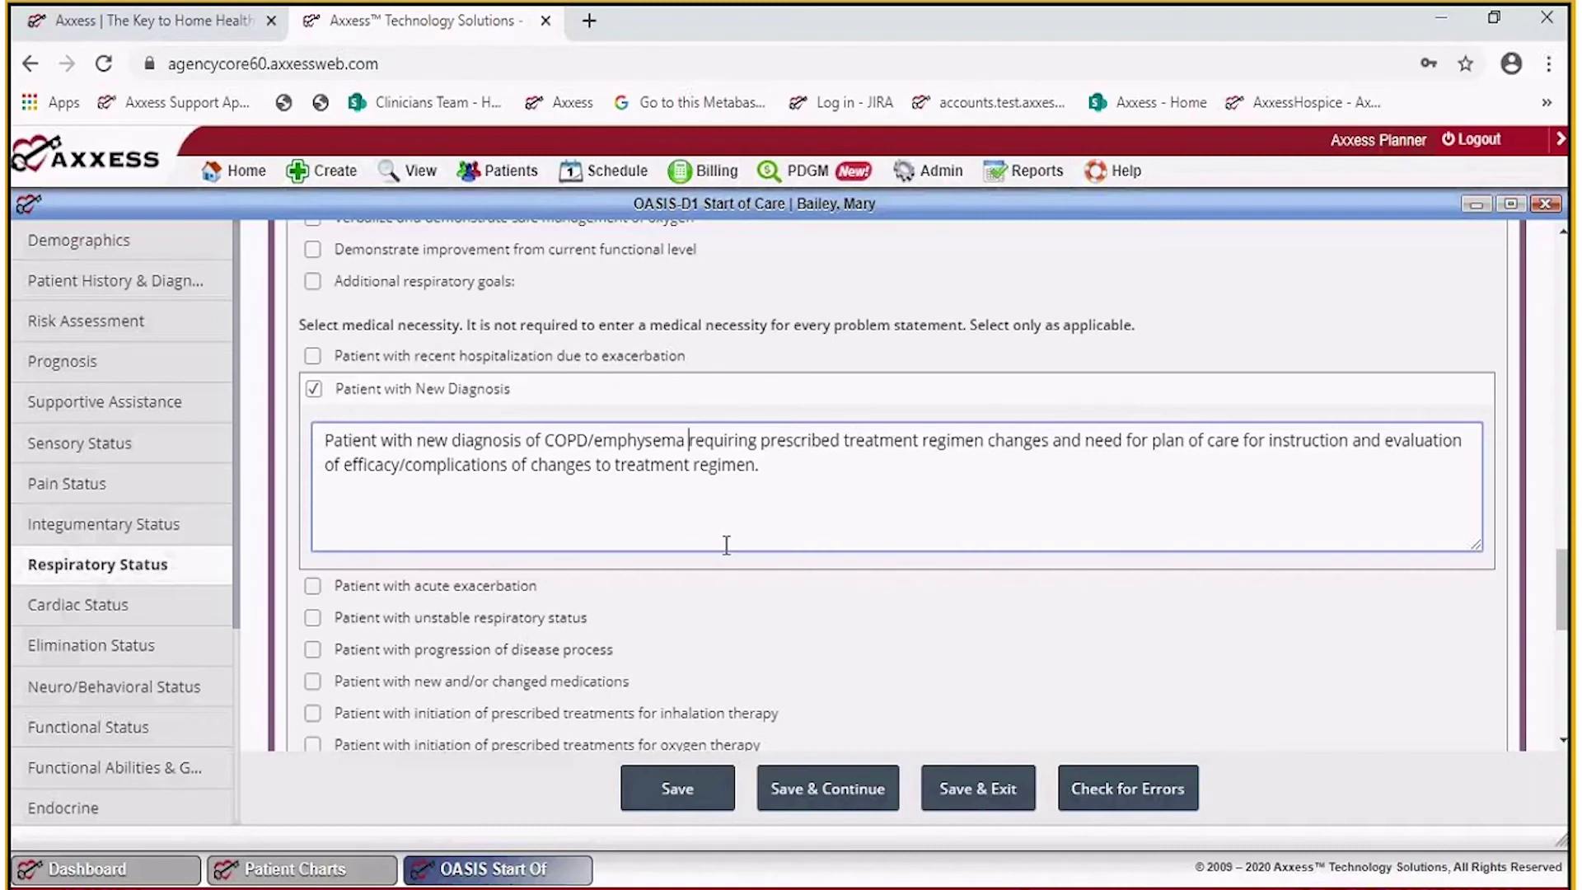
Select the homebound narrative Taxing effort to leave home due to exacerbation of COPD or acute bronchitis and delete its text after "due to".
scroll(772, 547, "down", 6)
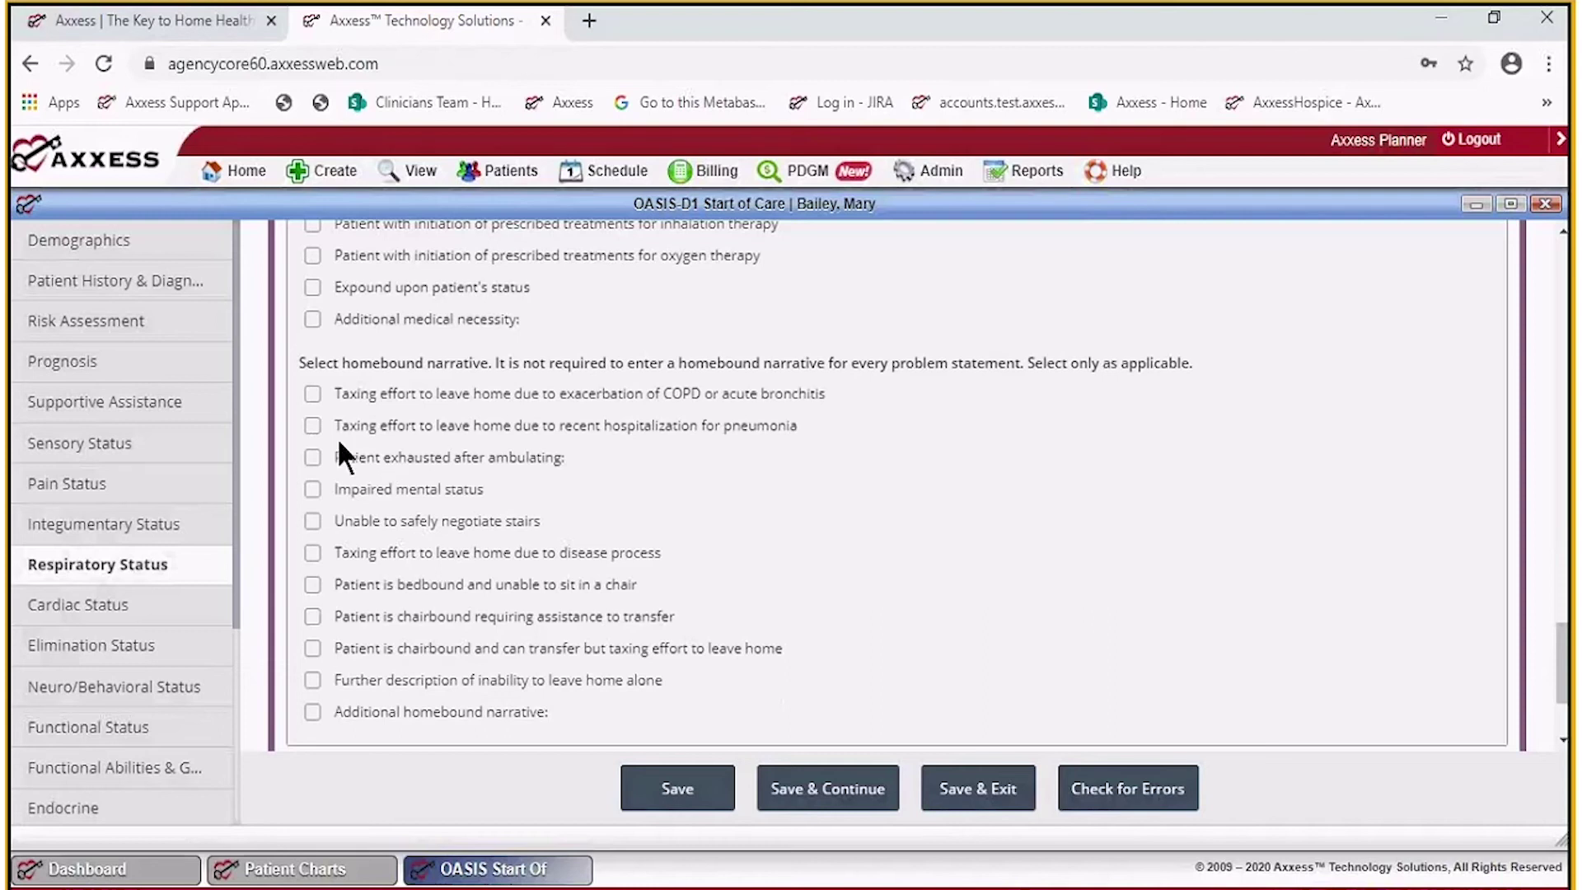
left_click(313, 394)
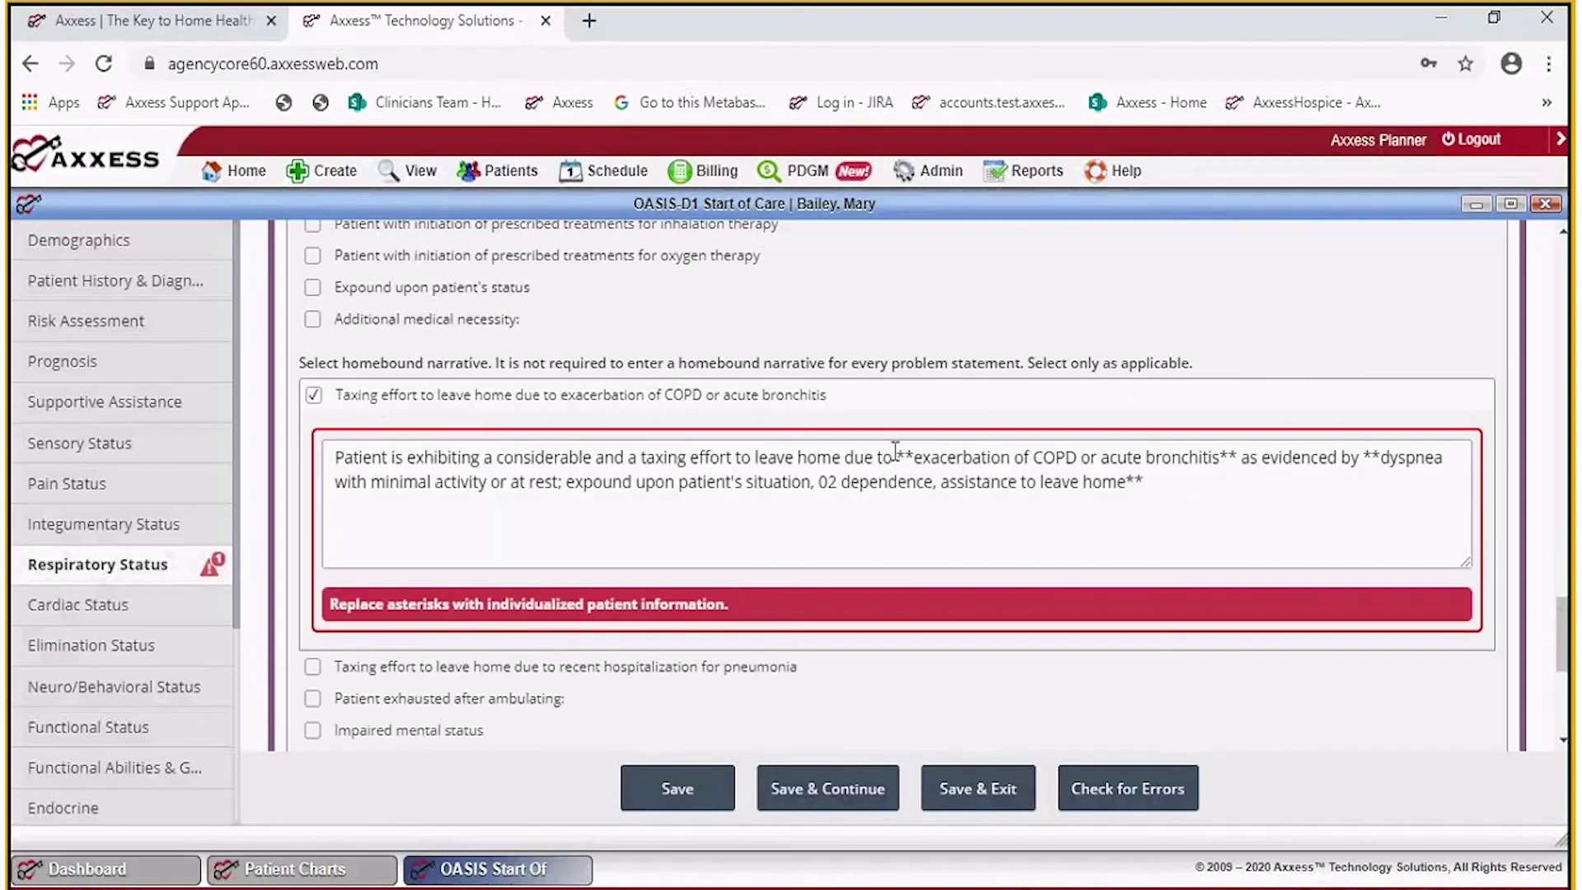
left_click_drag(895, 456, 1220, 529)
key("BackSpace")
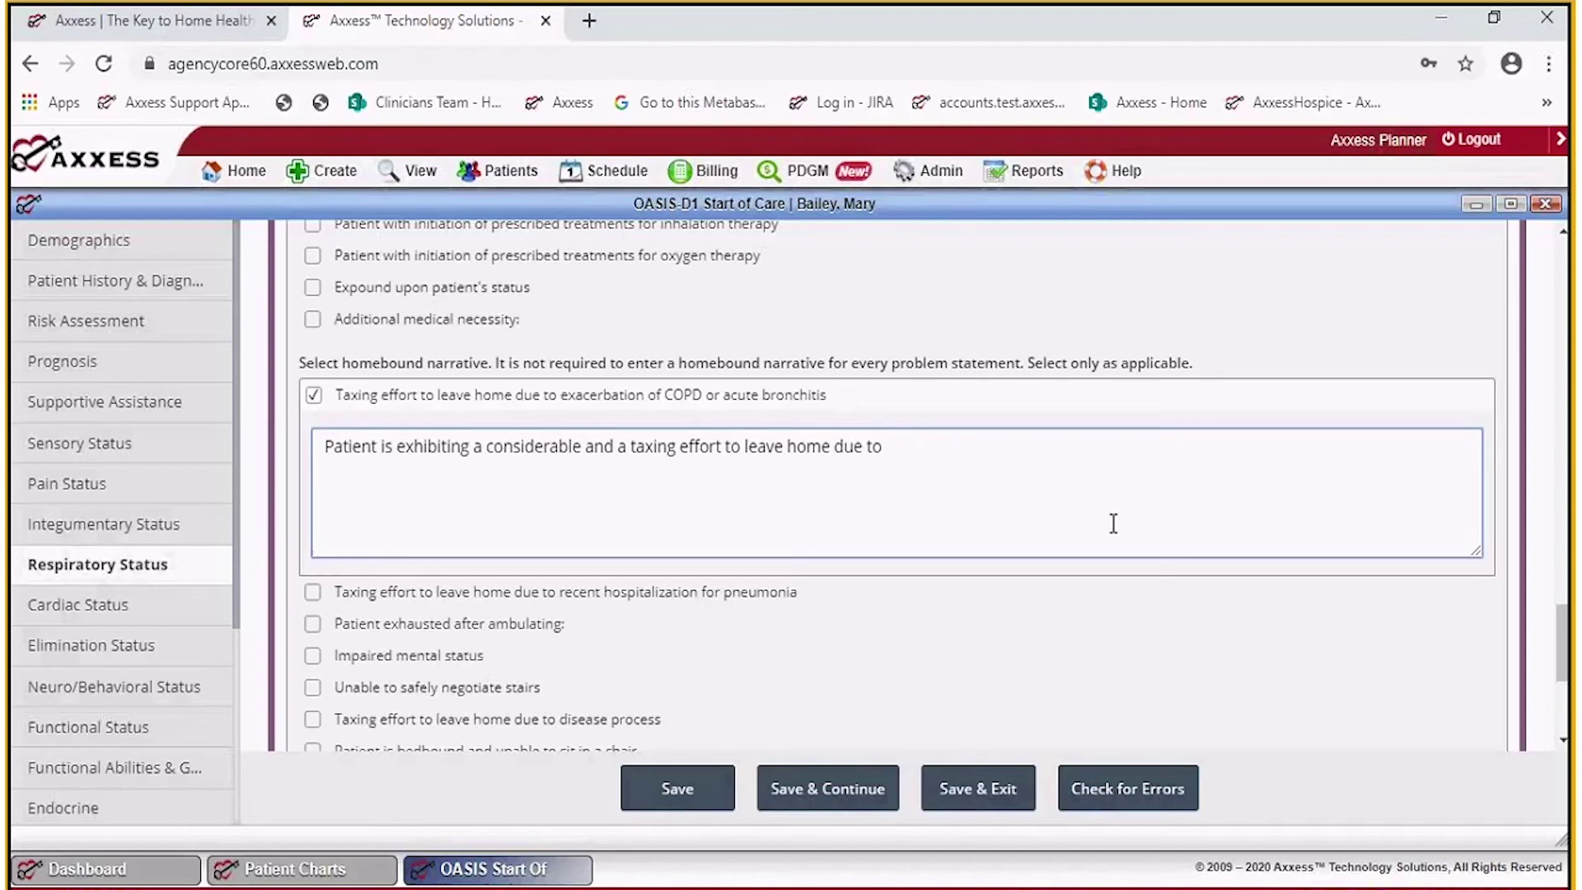
Complete the homebound narrative sentence with "pt's severe sob with ambulation of 15 ft, reguiring rest".
type("pt's severe sob with ambulation of ")
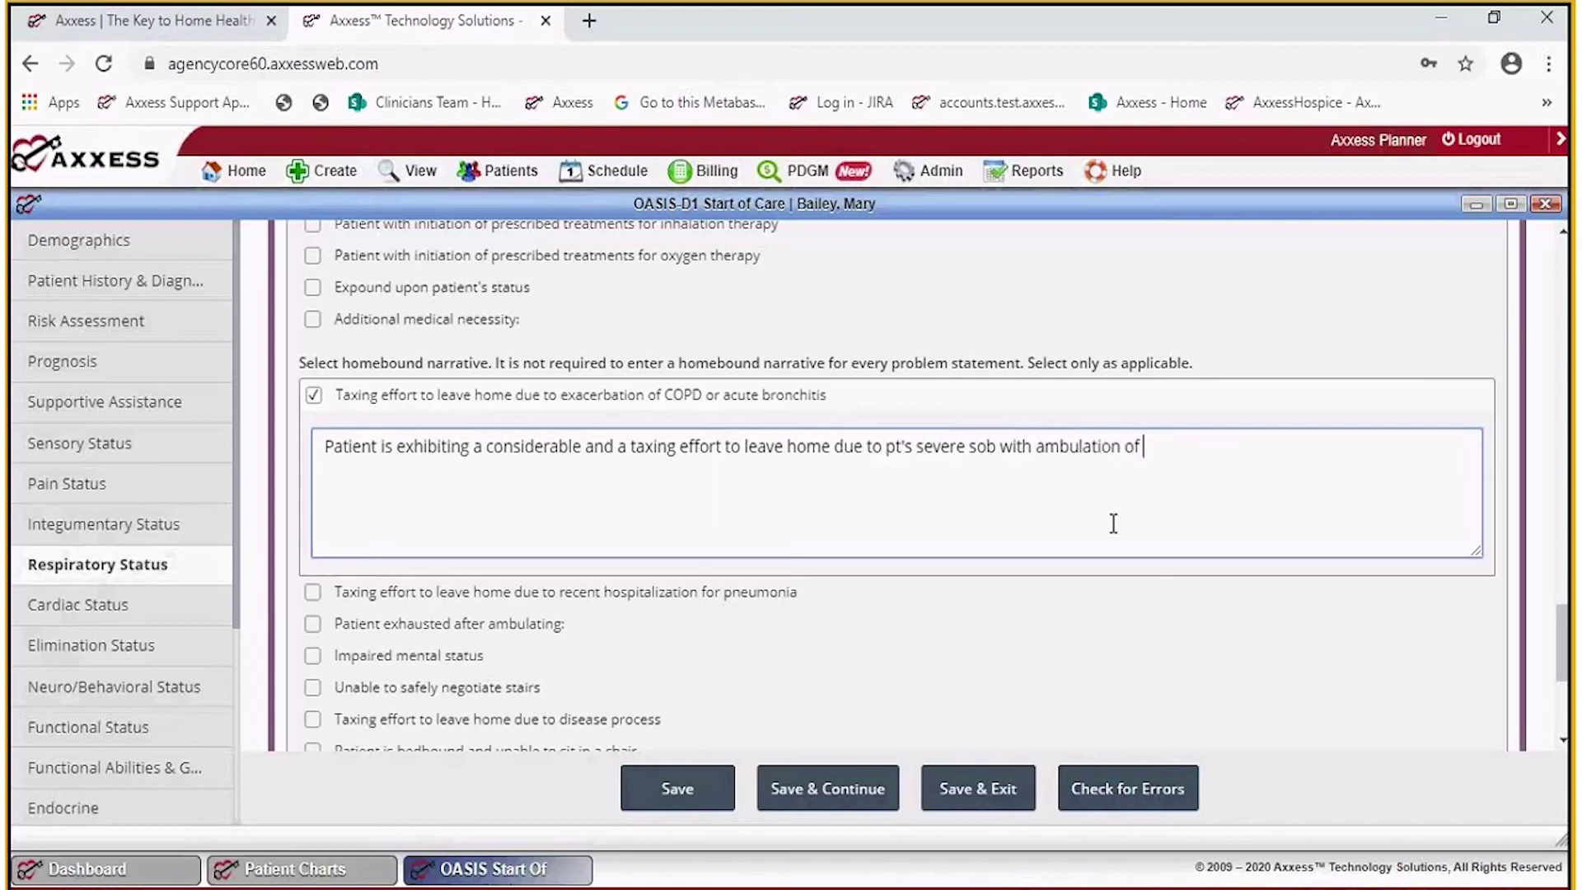
type("15 ft, reguiring rea")
key("BackSpace")
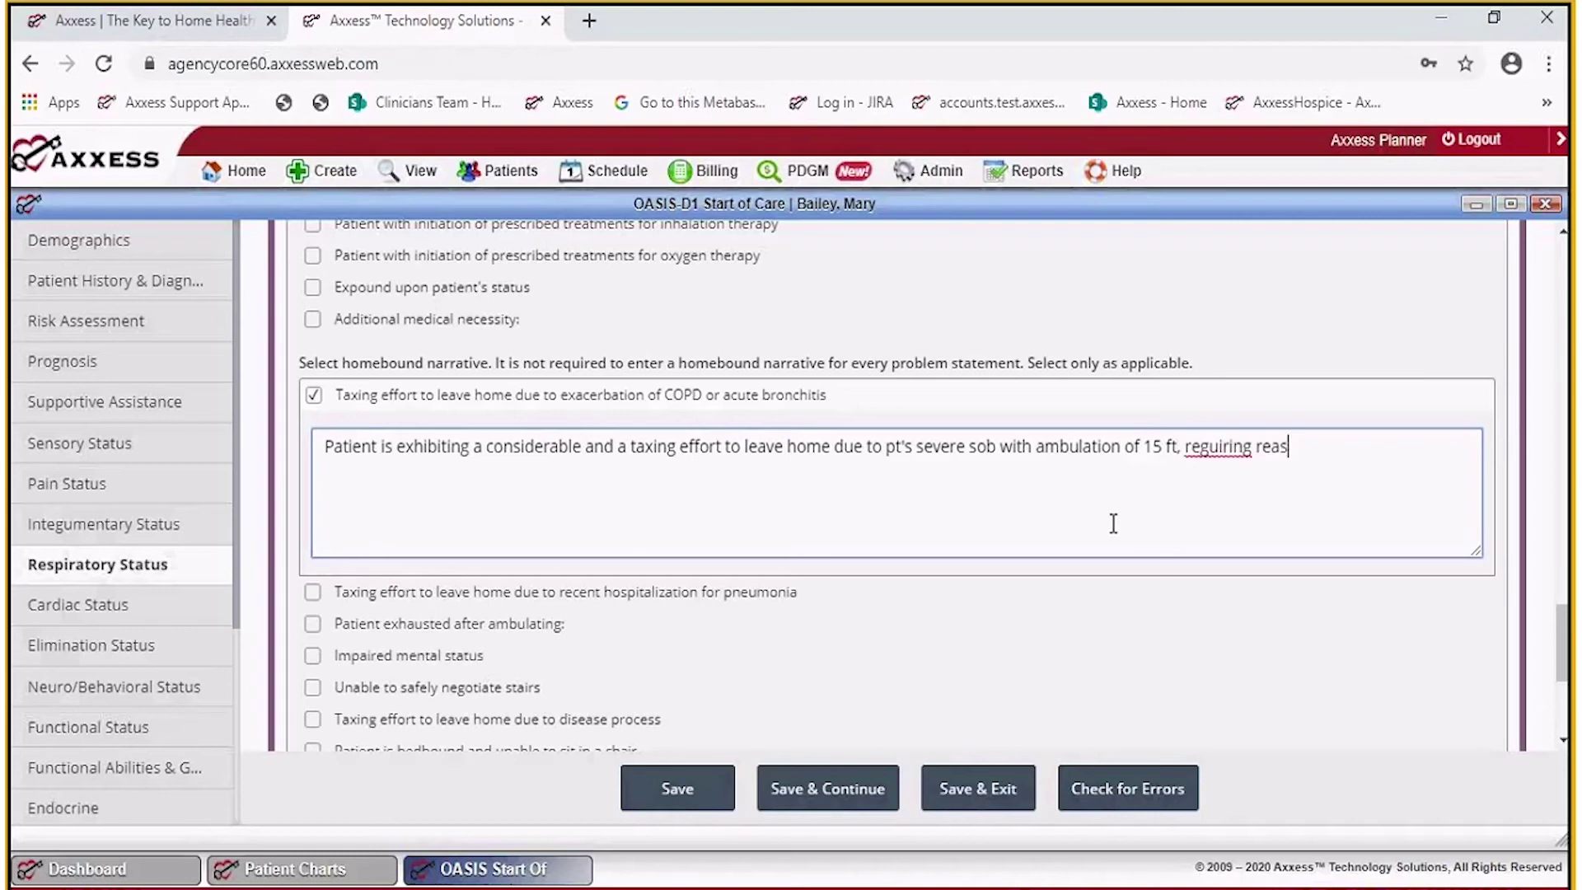
key("BackSpace")
key("BackSpace")
type("st")
Shorten the misspelled word before "rest" to "regu" and clear the Patient exhausted after ambulating narrative.
right_click(1220, 458)
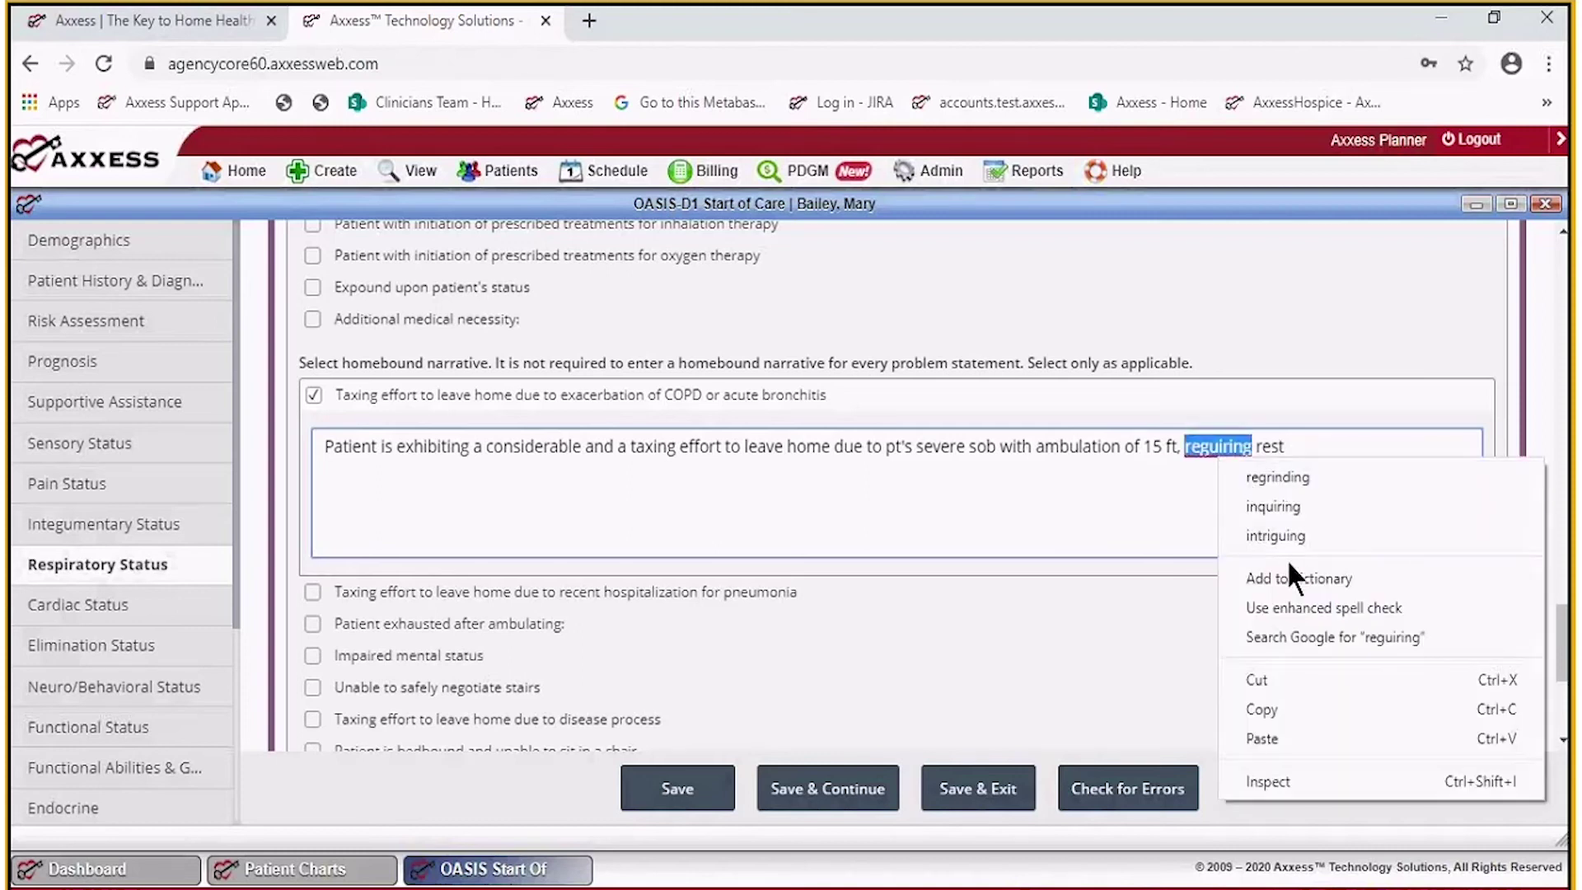
left_click(1177, 575)
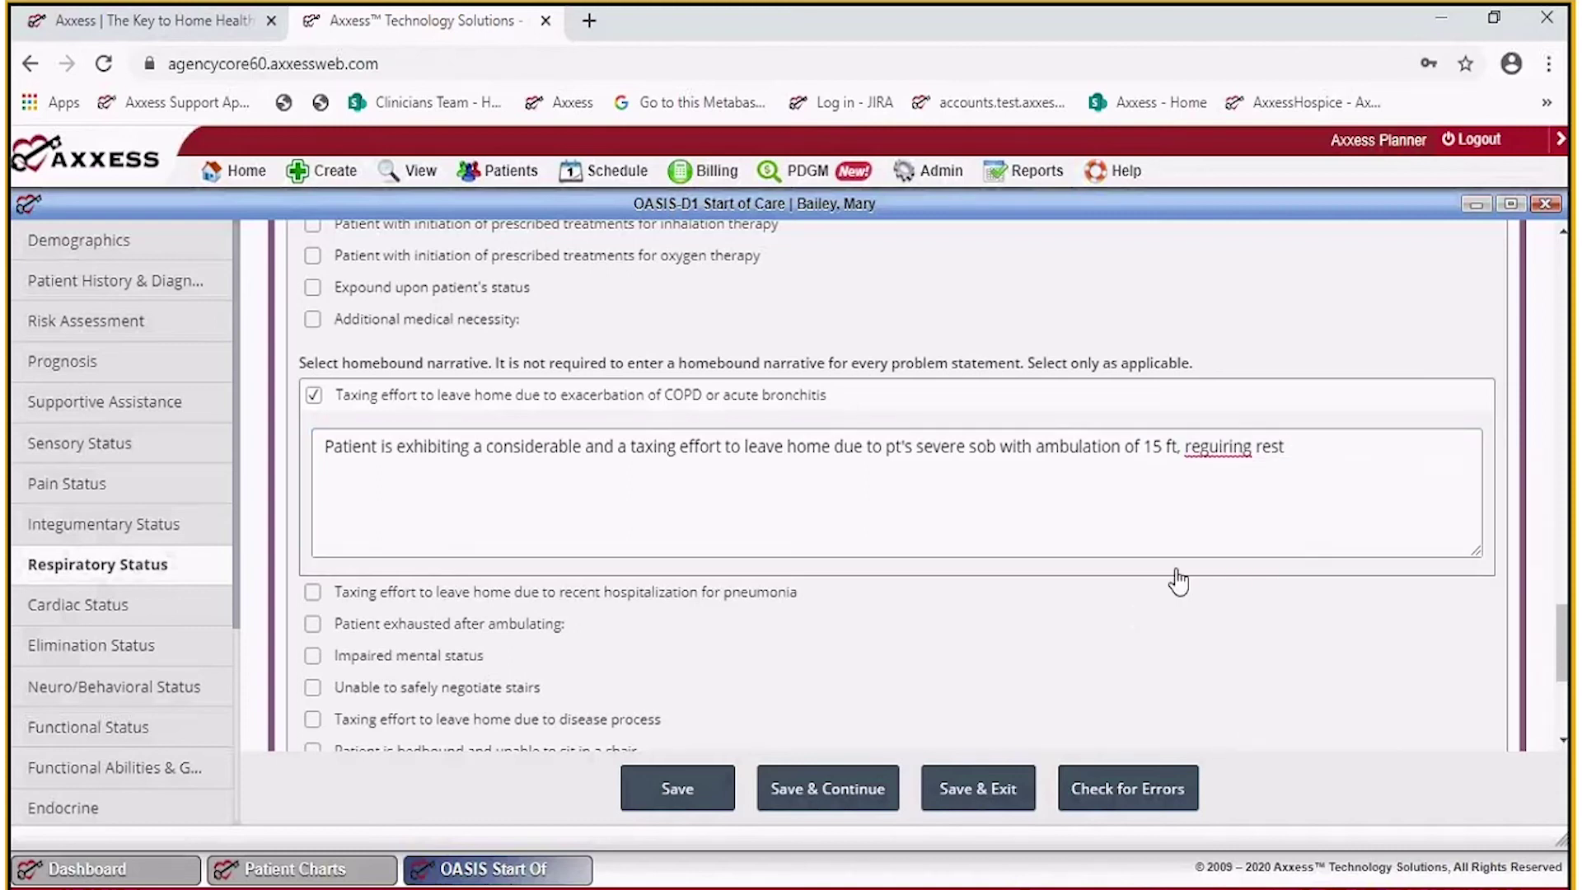
double_click(1251, 446)
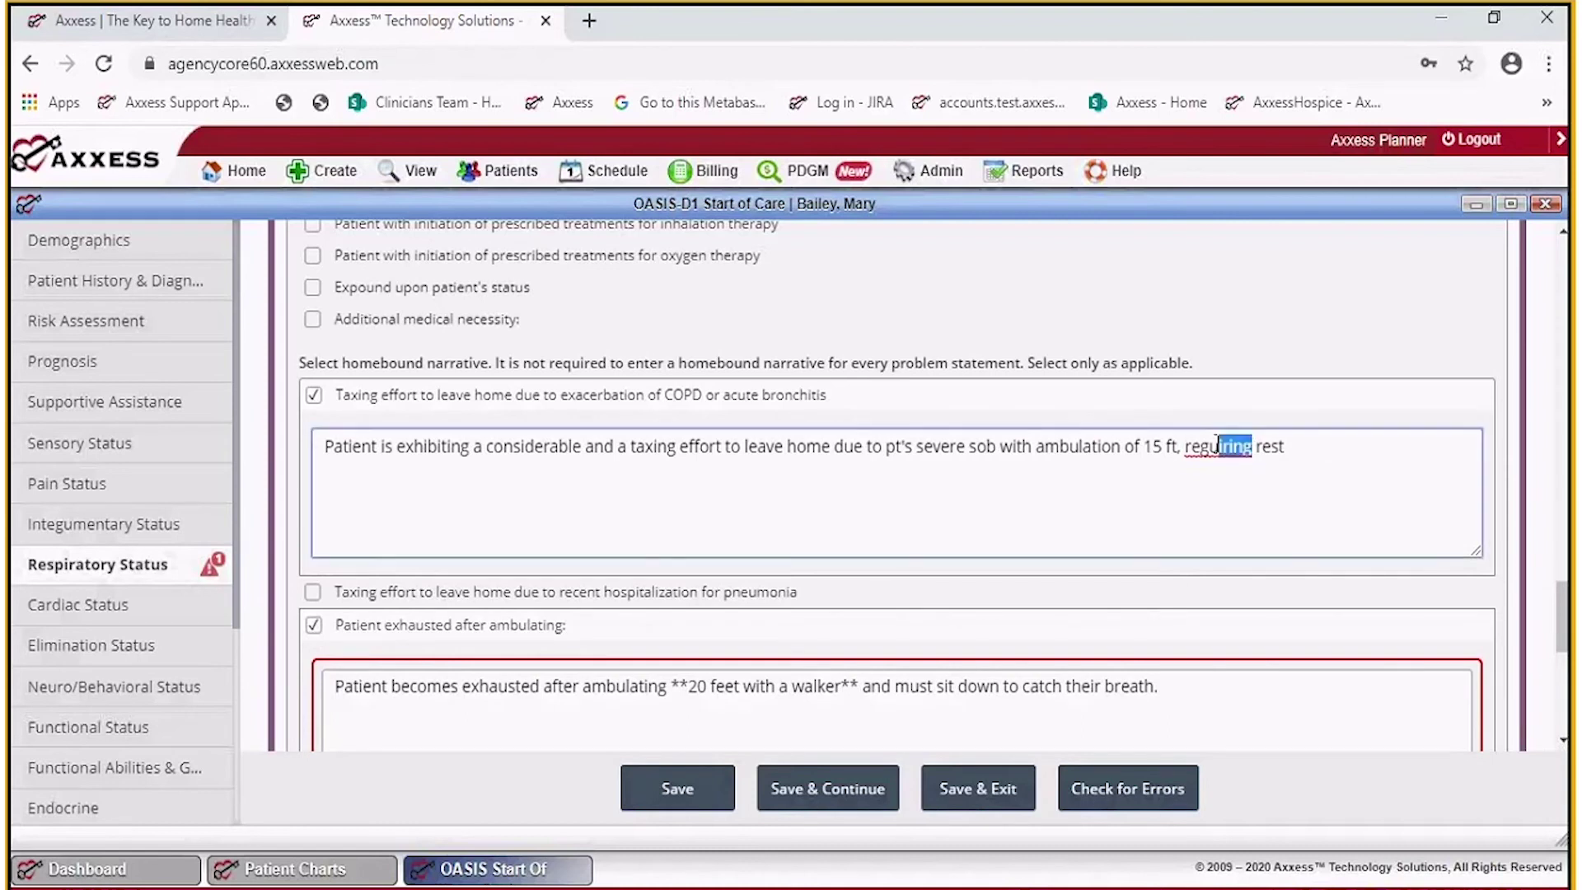
type("requ")
scroll(929, 512, "down", 3)
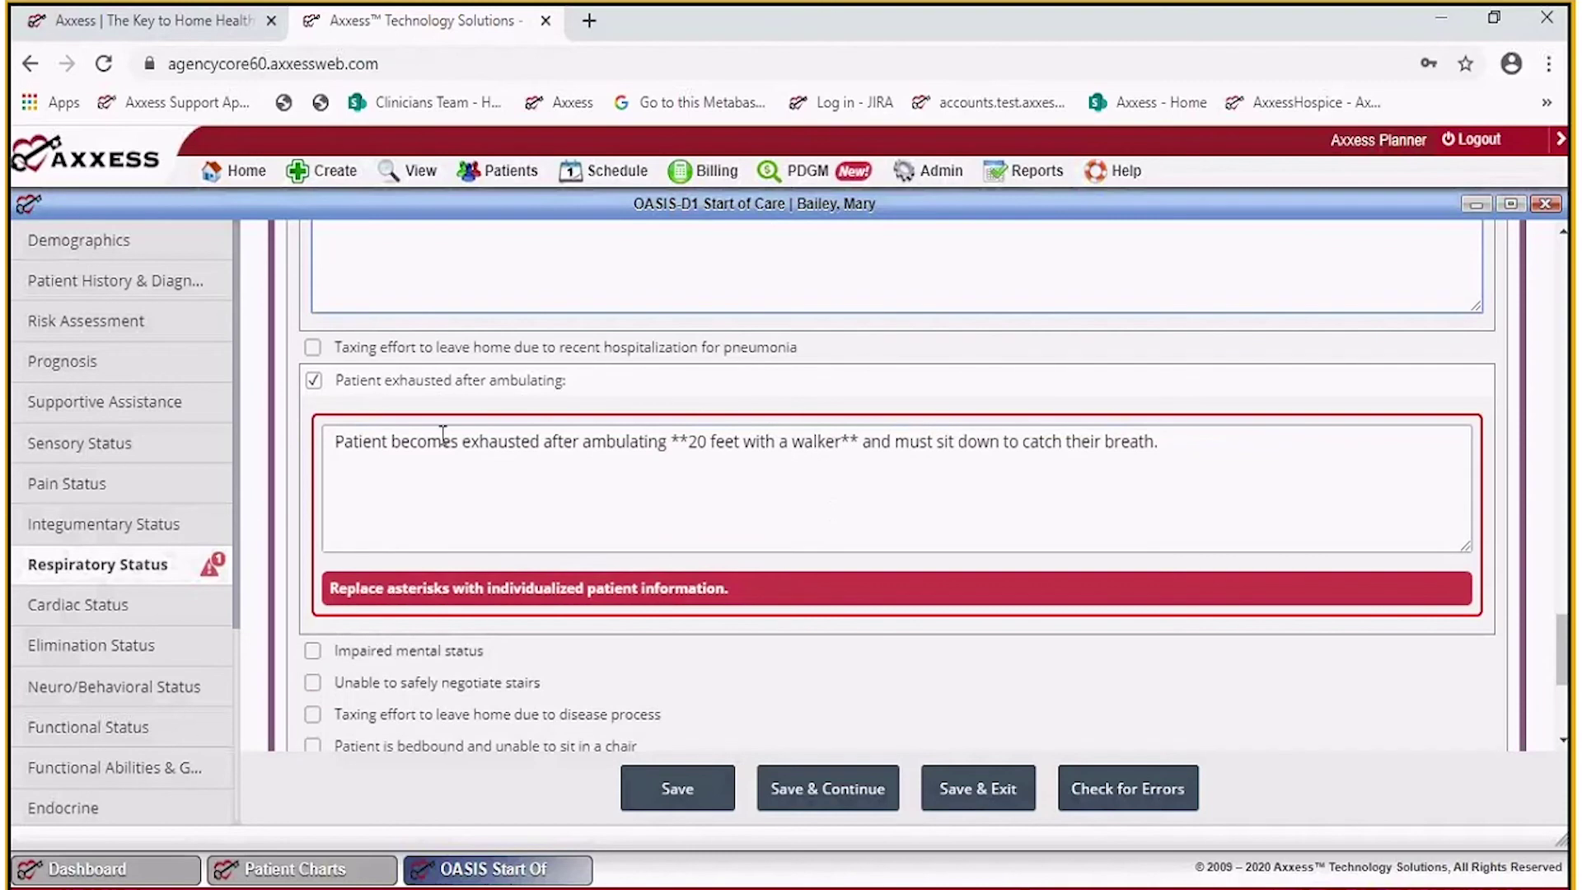
left_click(313, 380)
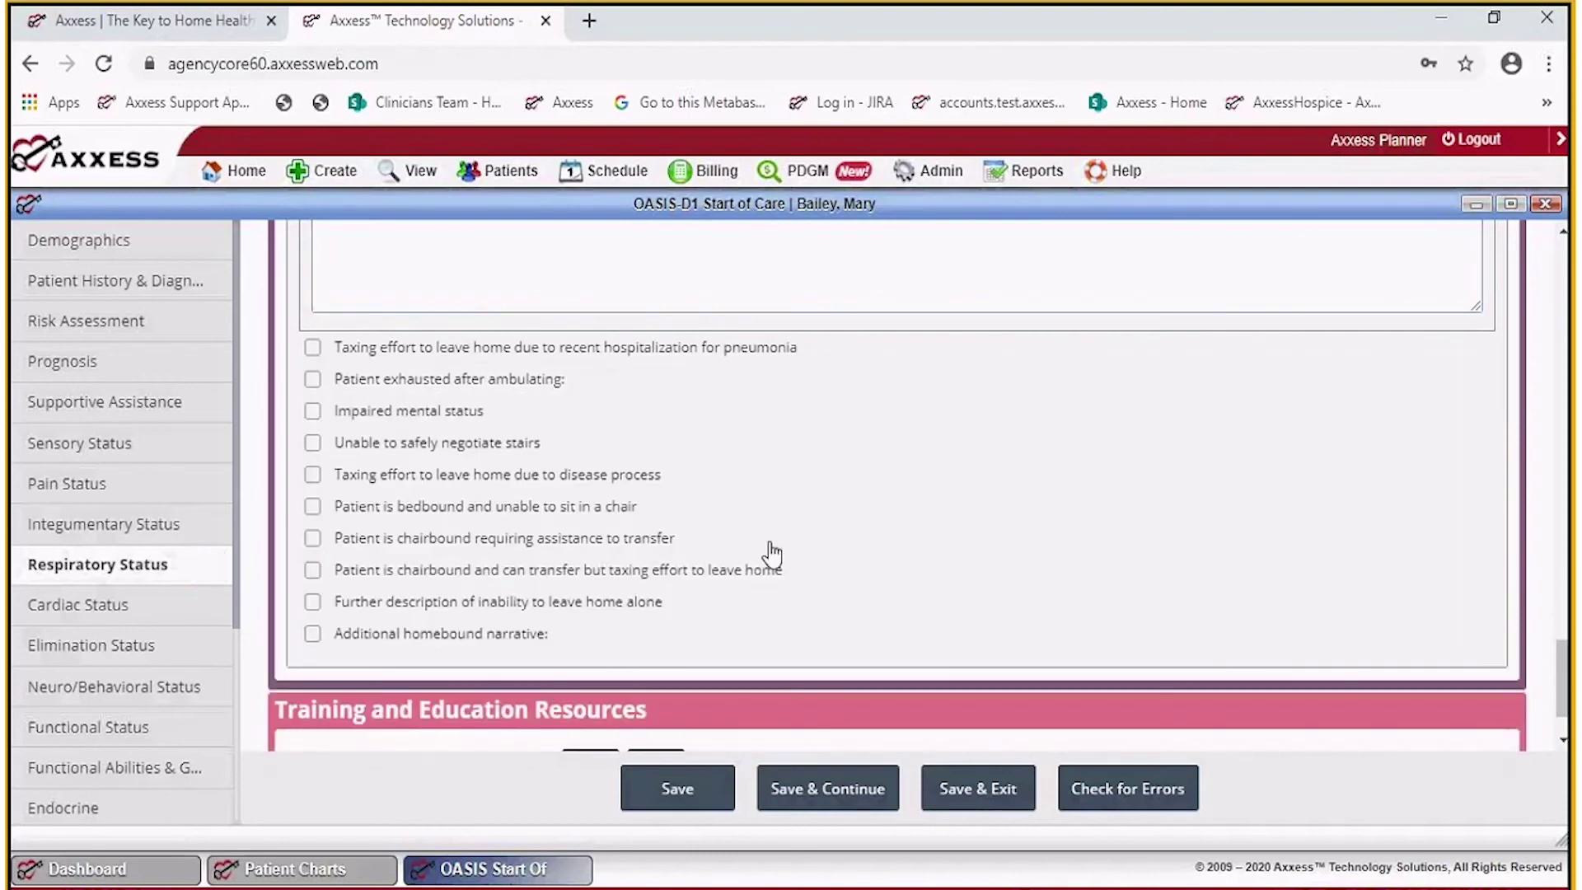
Review the completed respiratory problem statement, including its SN orders, COPD teaching intervention, self-management goal, medical necessity and homebound narrative.
scroll(779, 552, "up", 5)
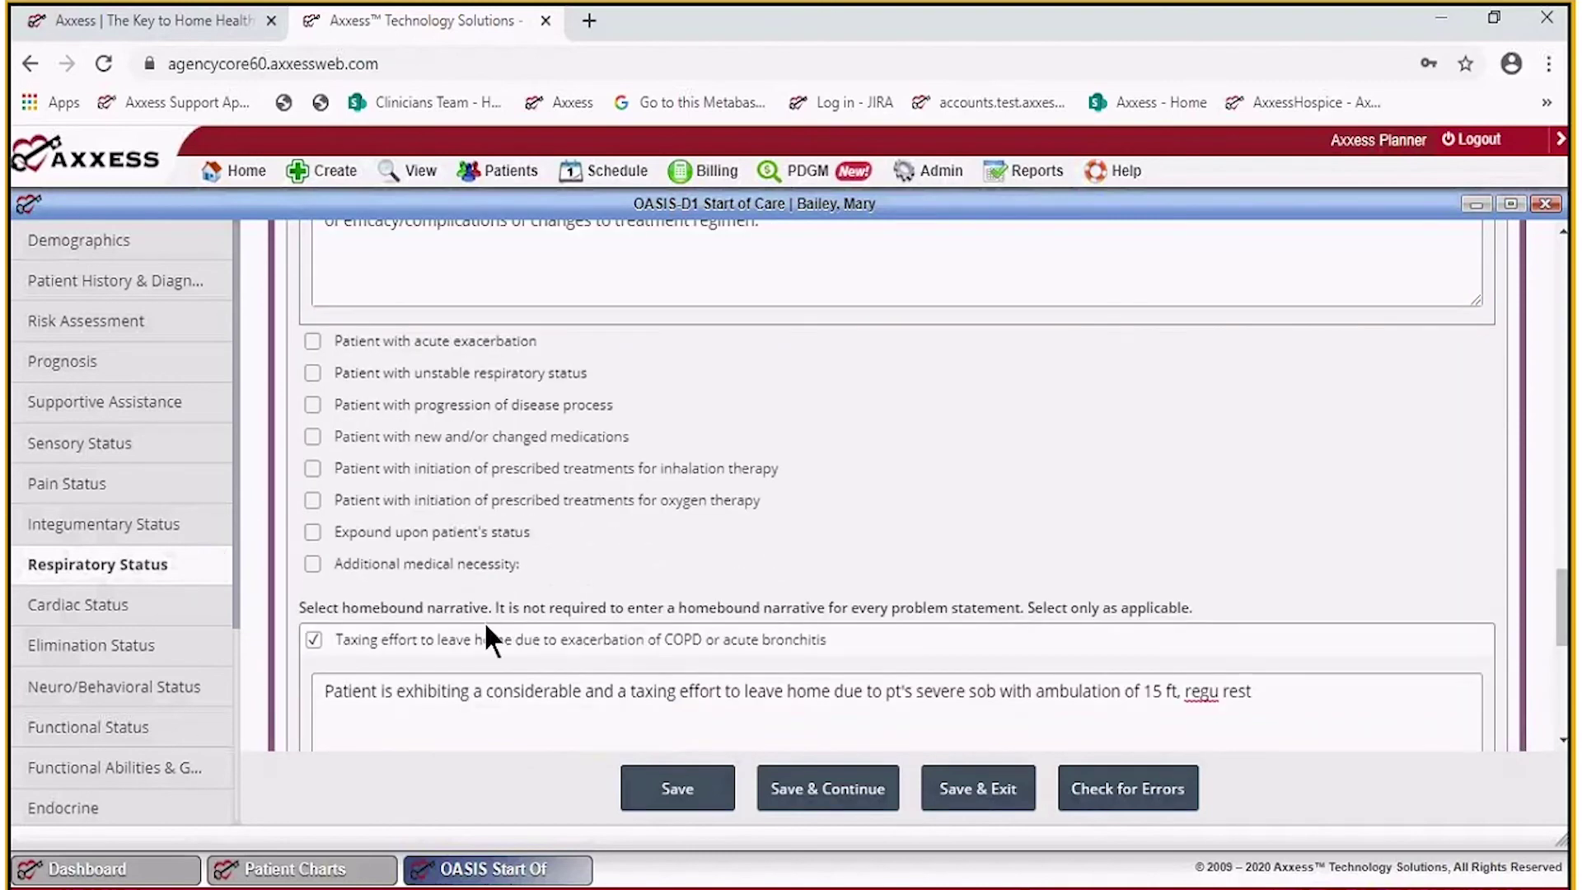
scroll(486, 630, "up", 3)
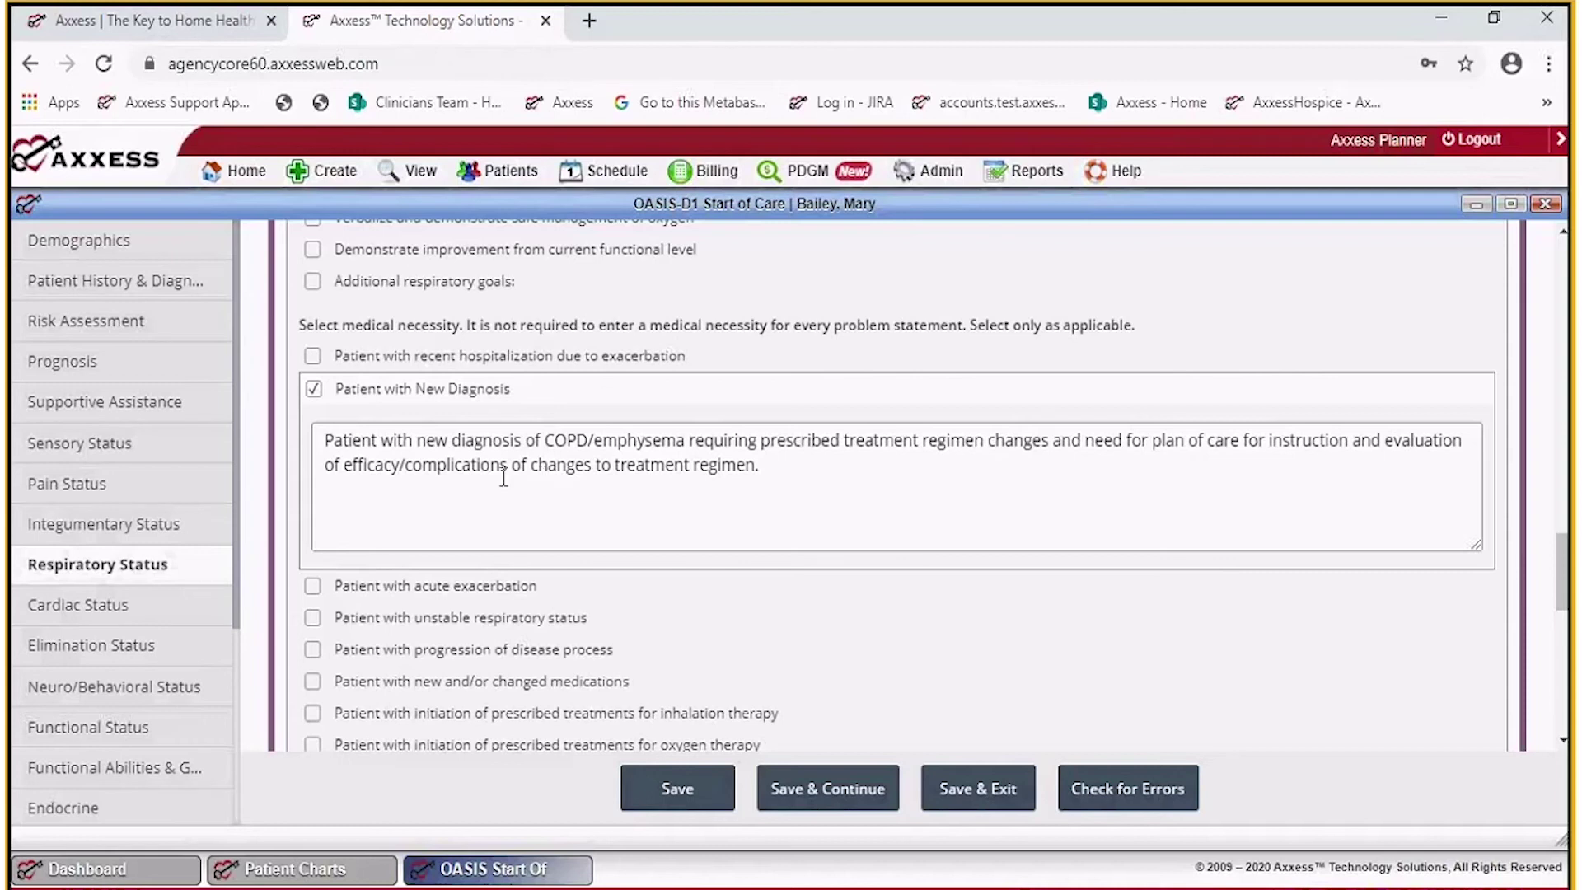
scroll(477, 487, "down", 3)
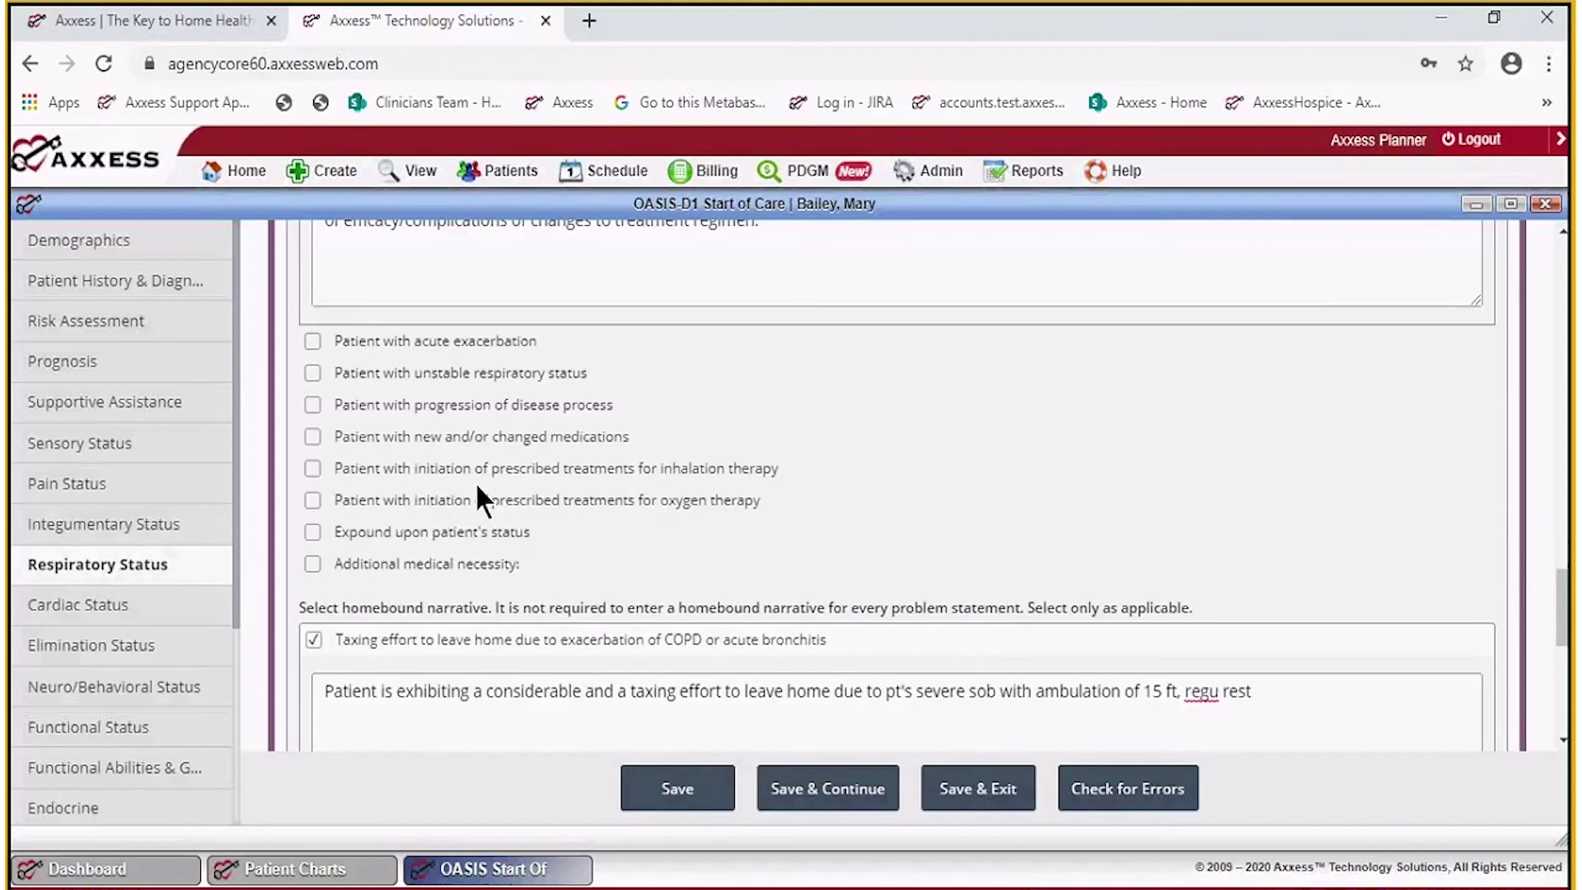
scroll(476, 488, "down", 3)
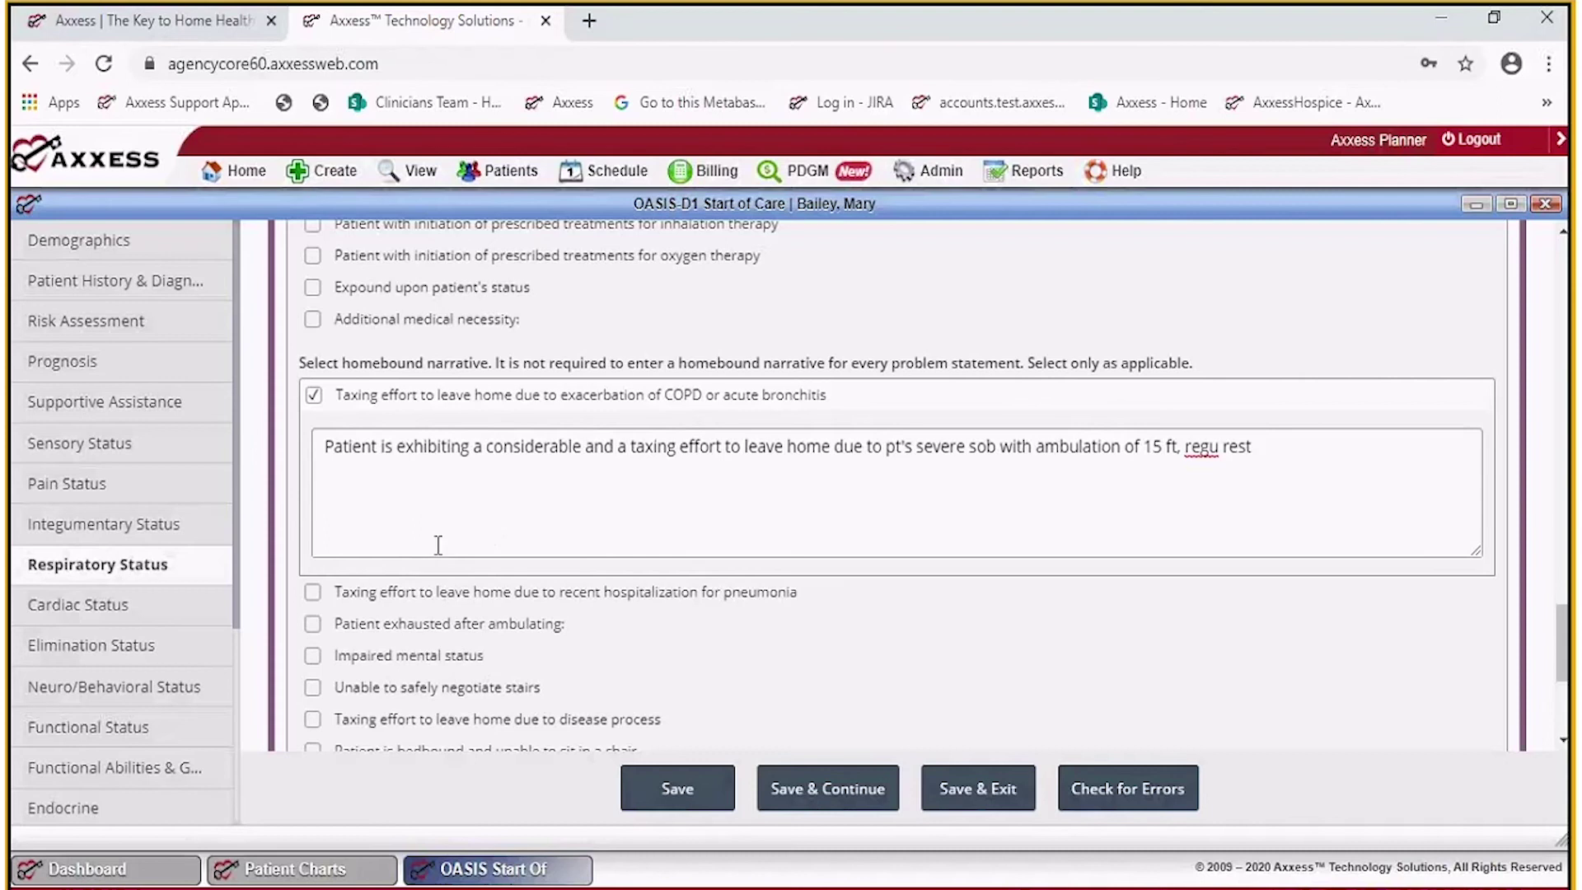
scroll(417, 552, "down", 4)
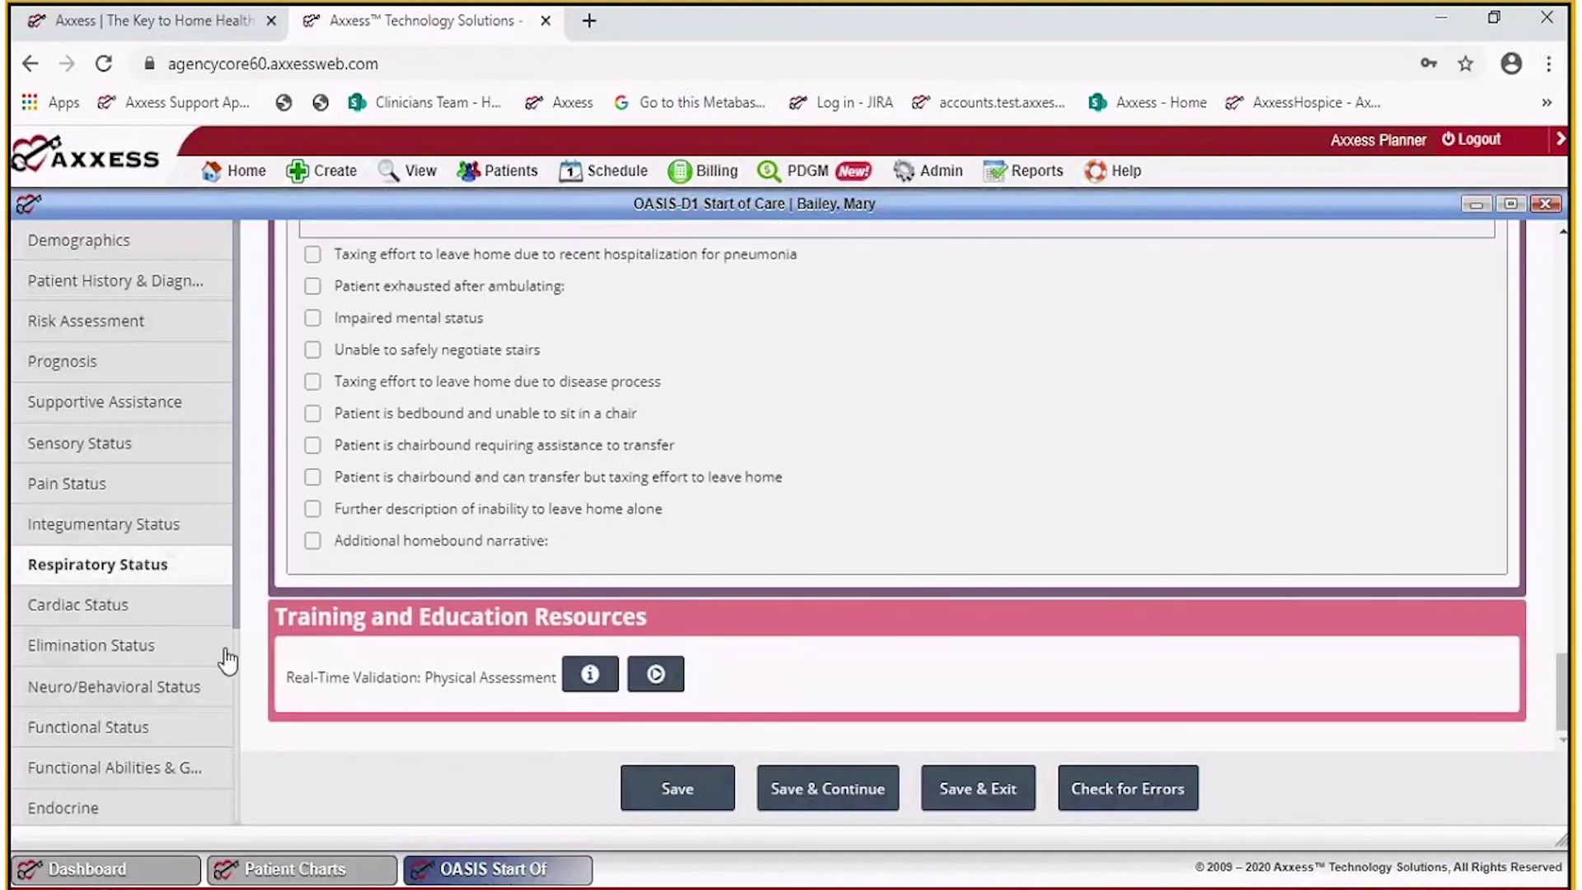
scroll(458, 551, "up", 10)
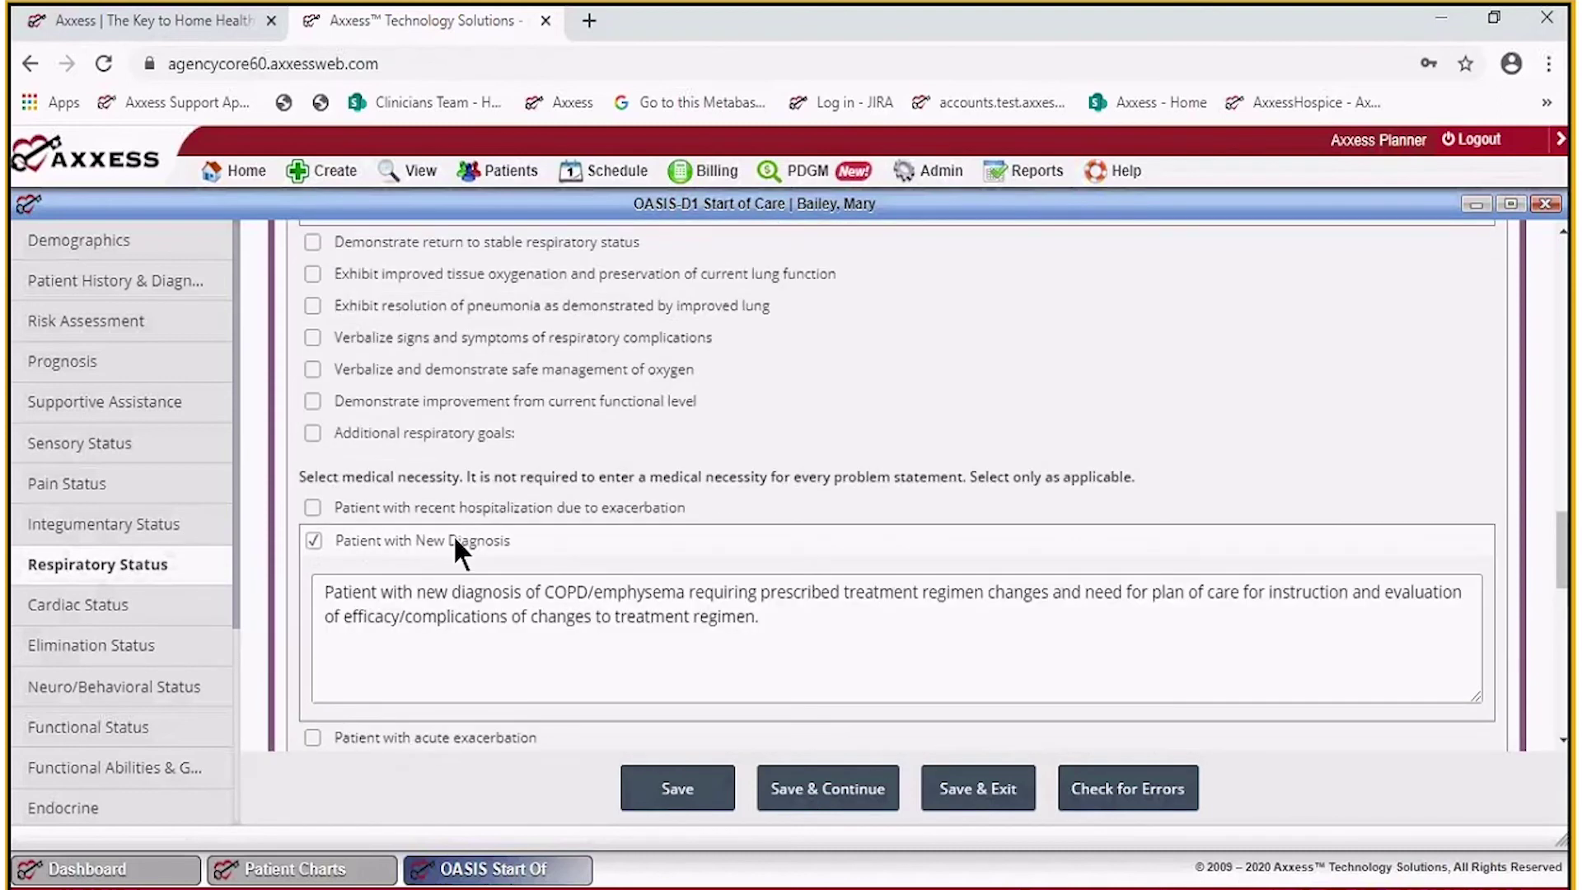
scroll(459, 551, "up", 3)
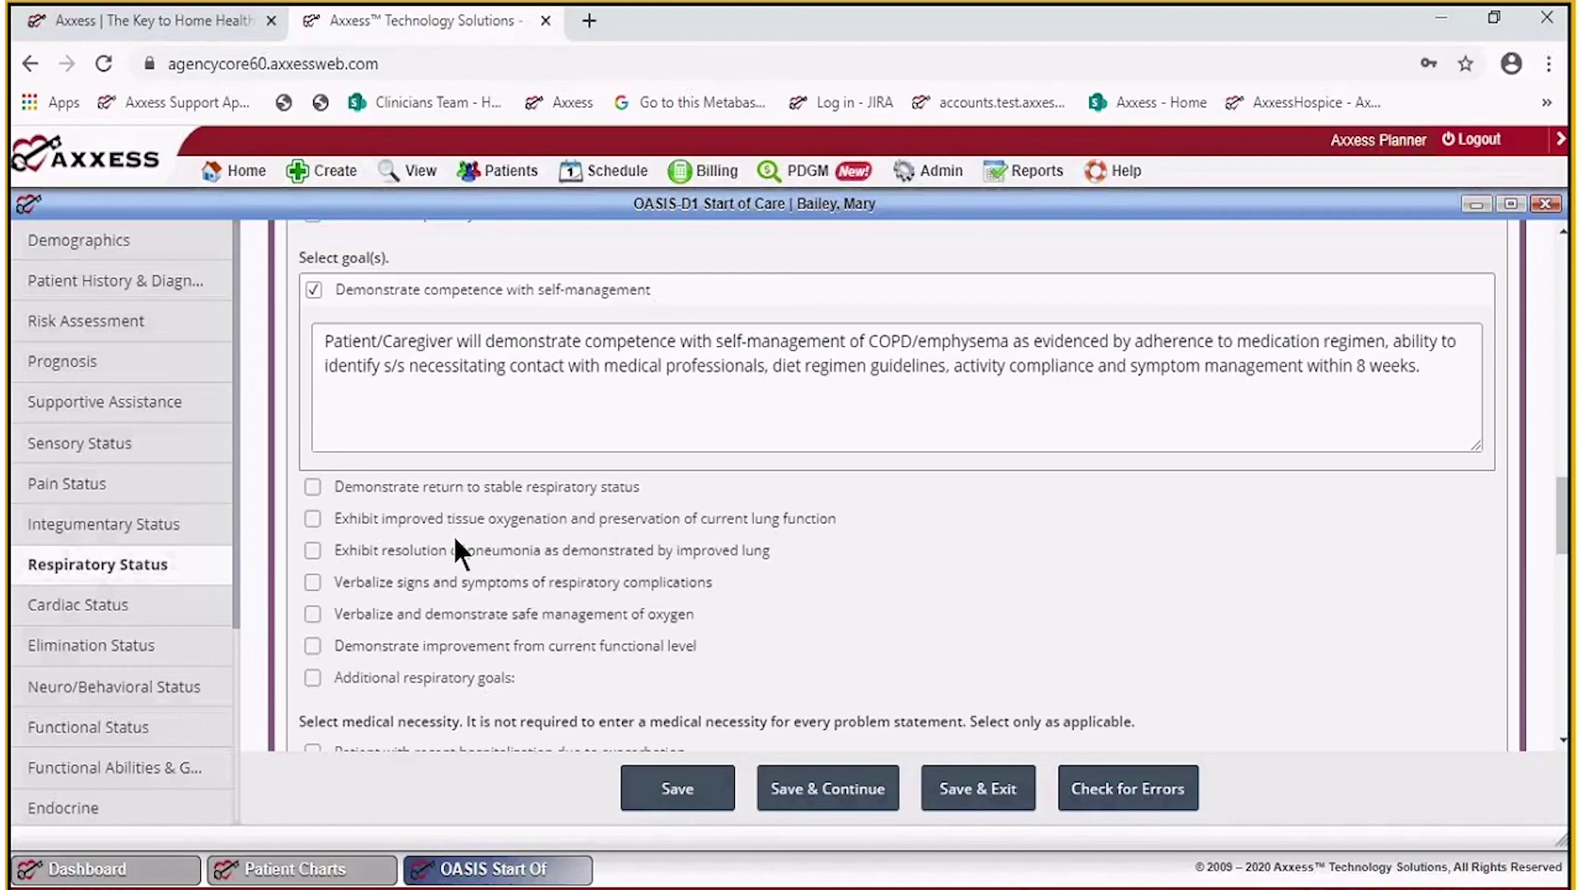
scroll(454, 540, "up", 10)
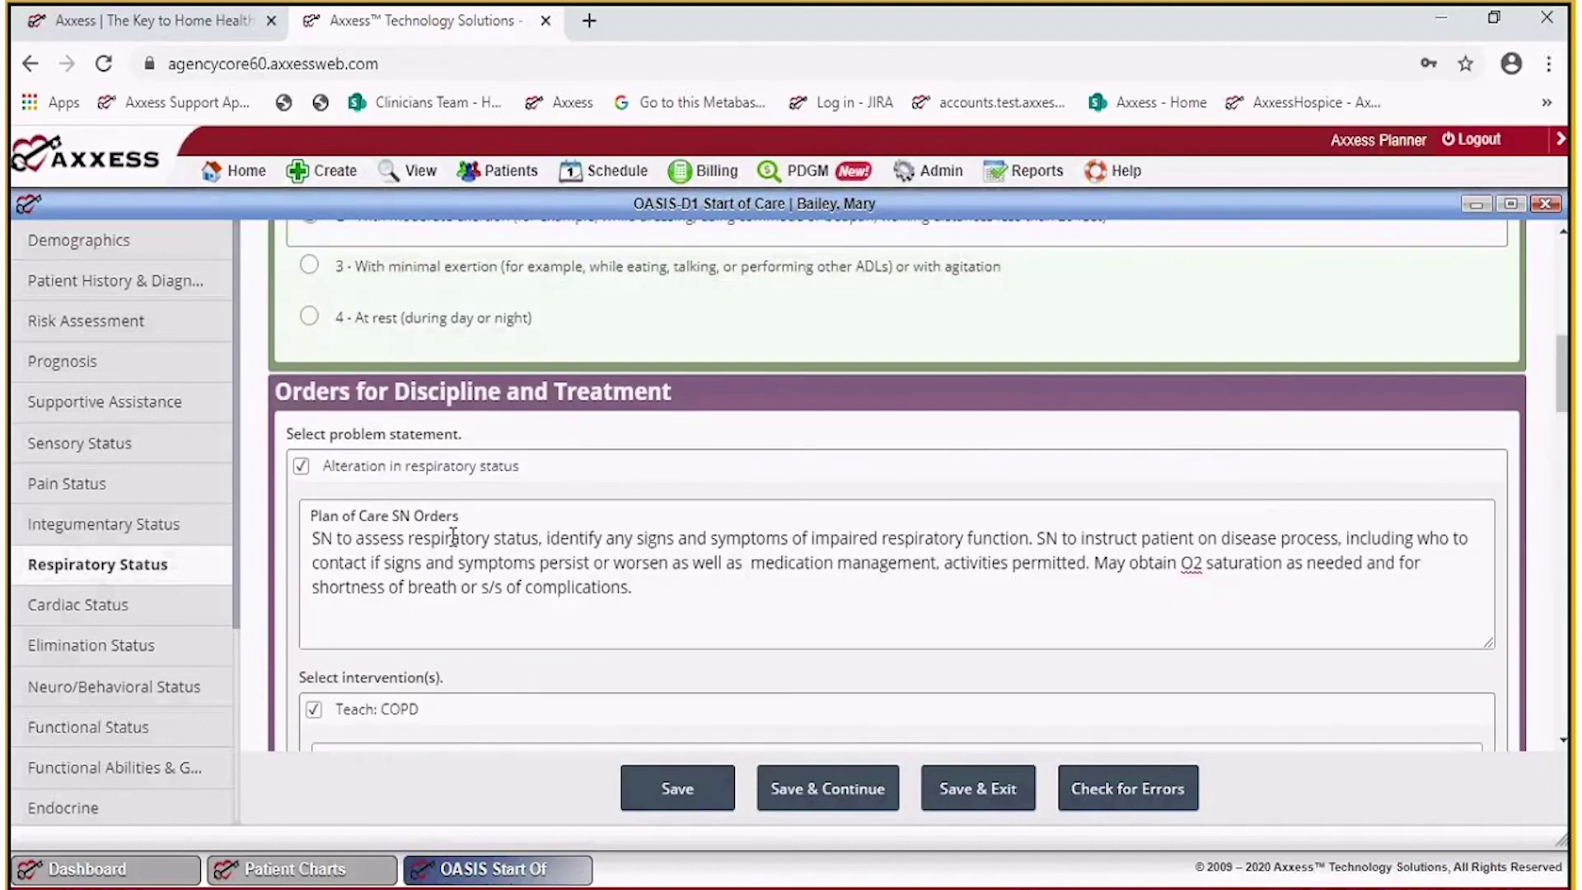
scroll(499, 485, "down", 3)
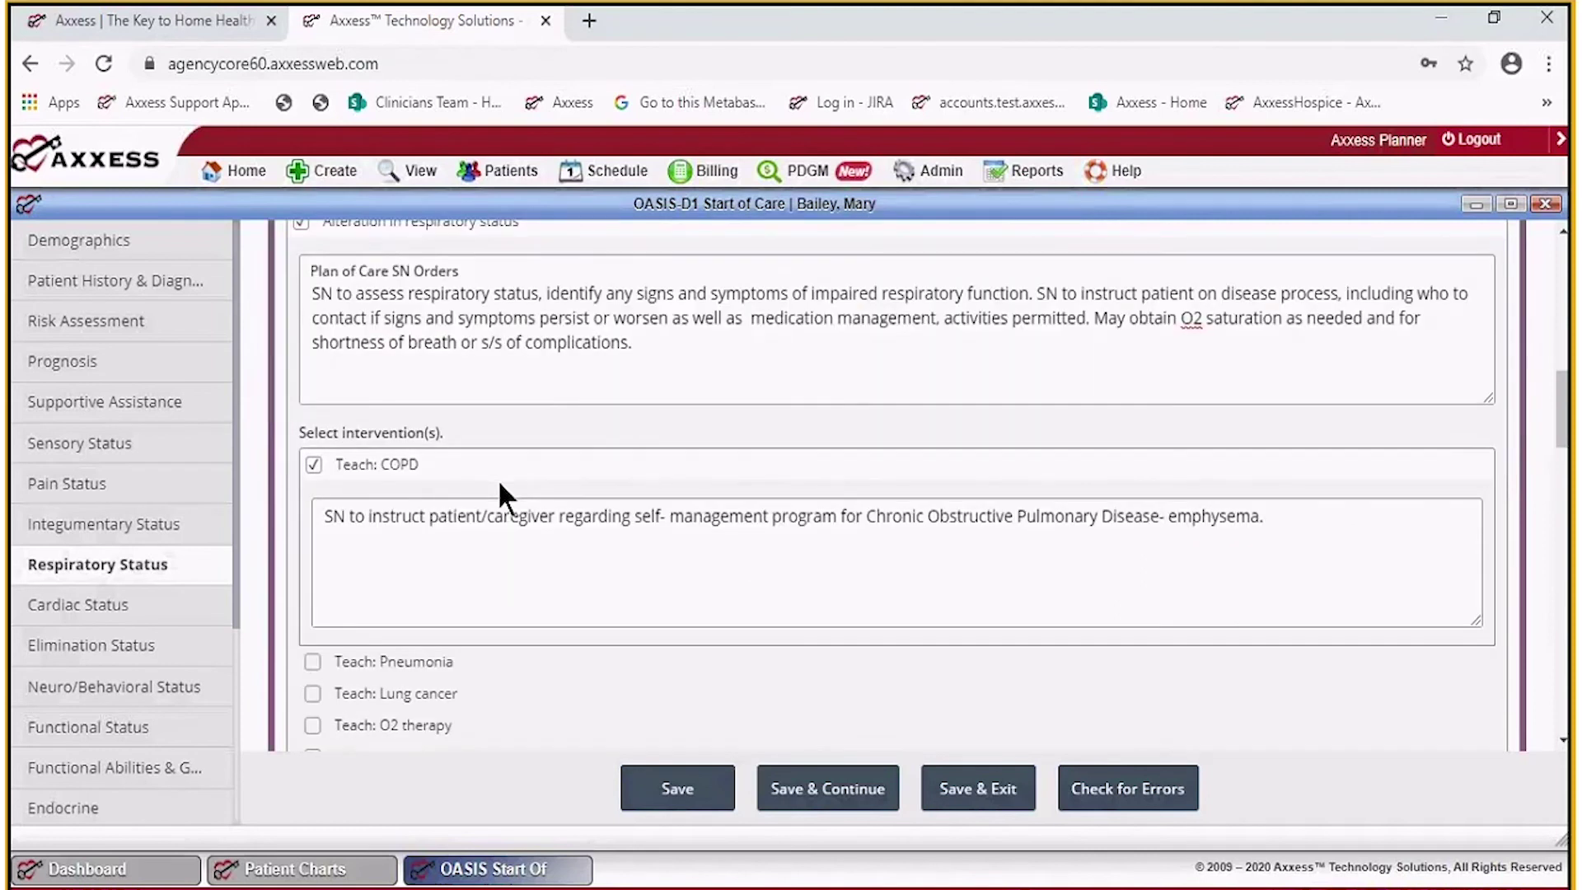
scroll(489, 477, "down", 3)
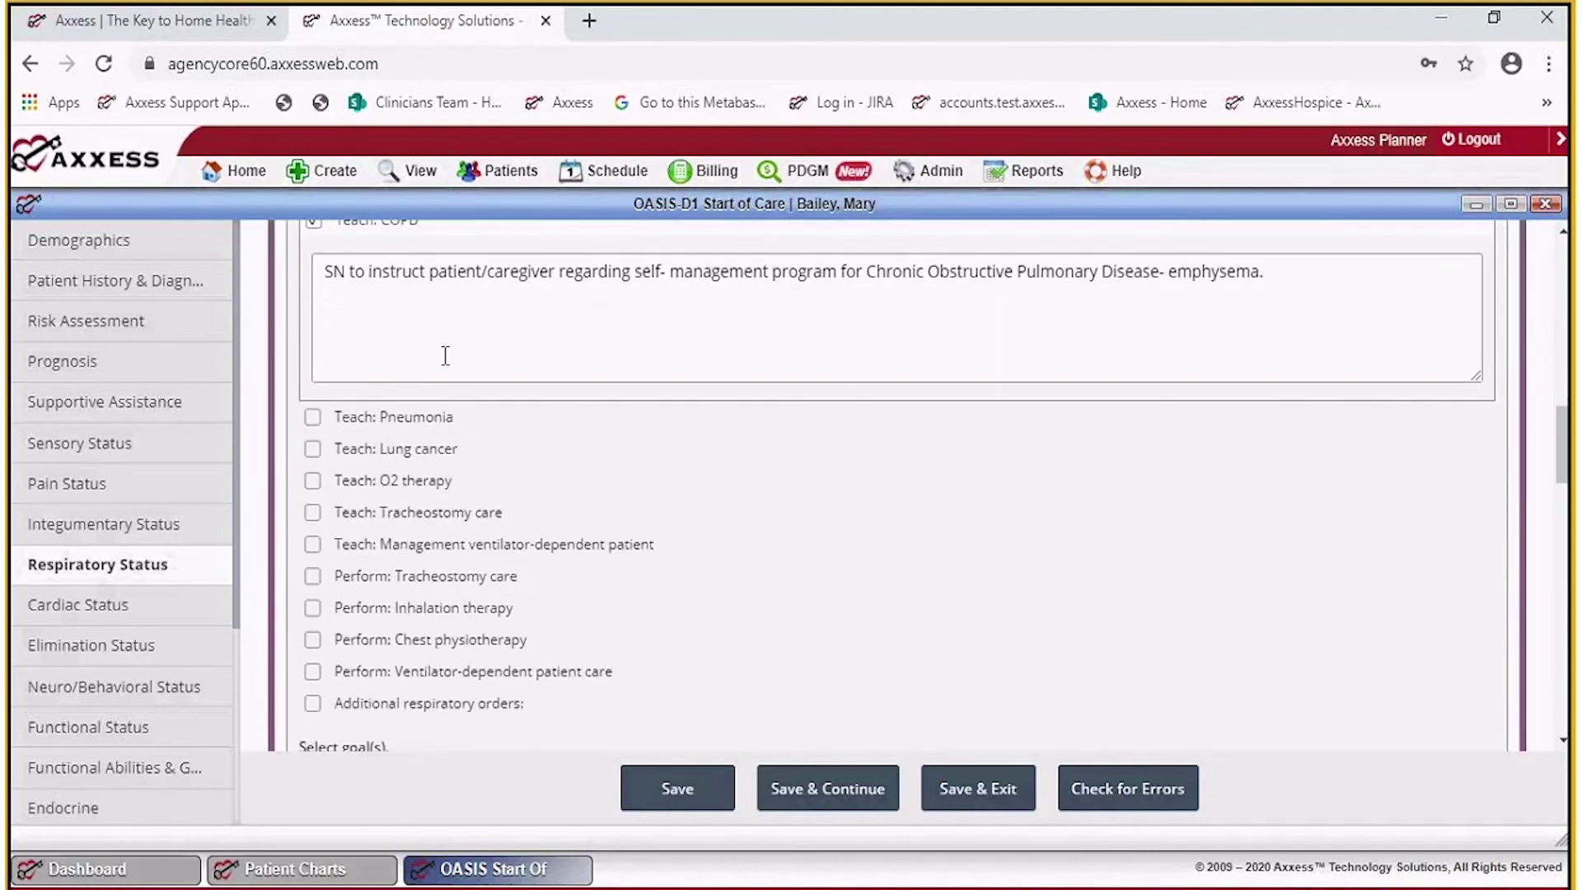
scroll(481, 598, "down", 3)
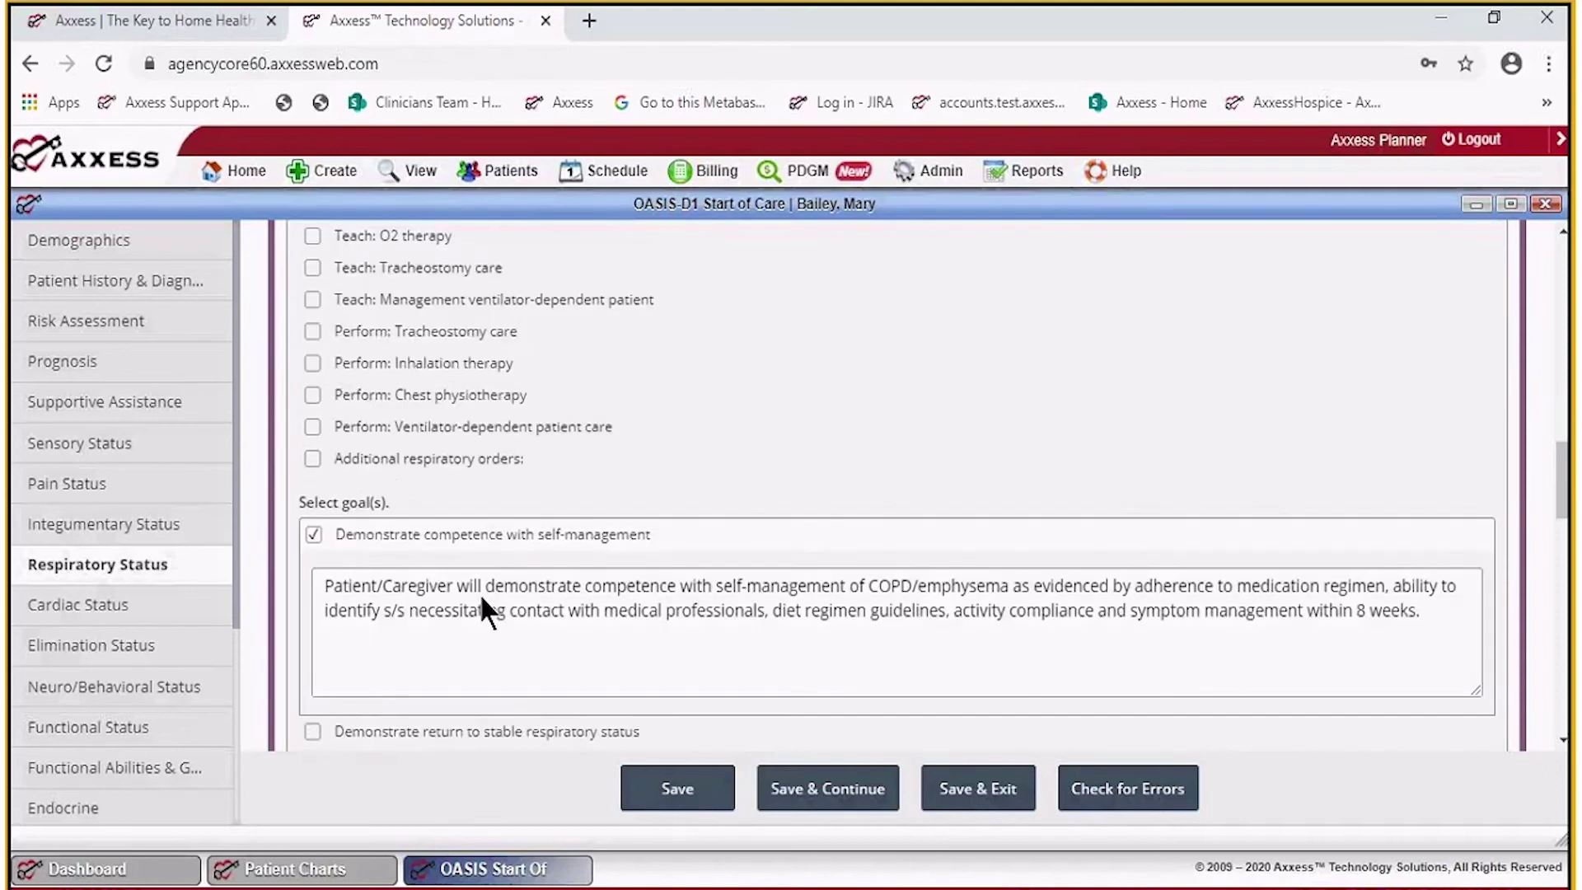
scroll(445, 591, "down", 3)
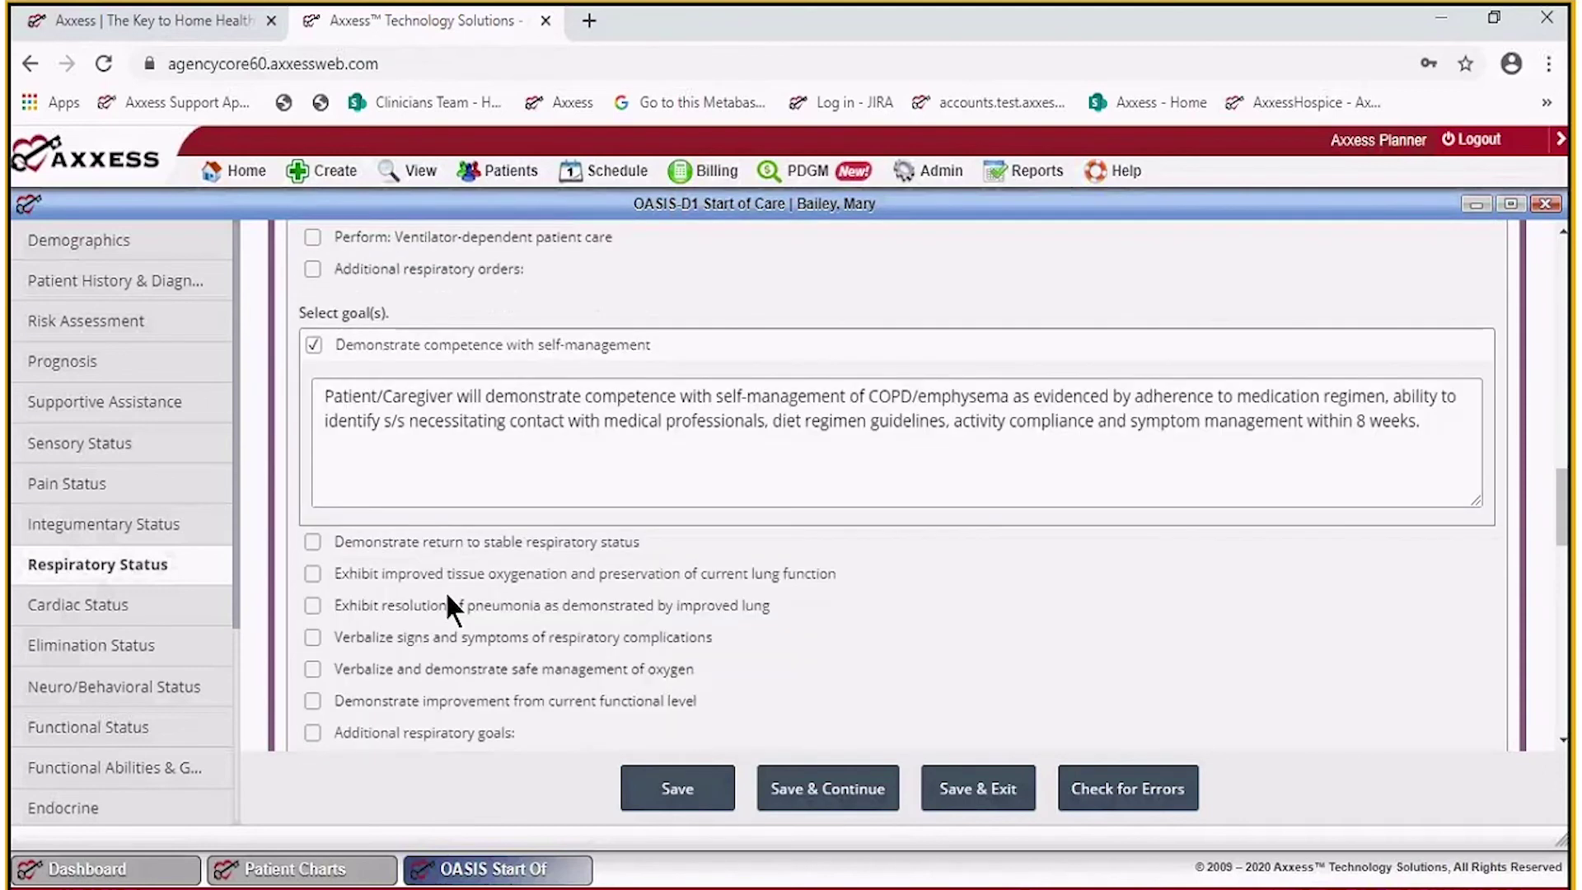
scroll(457, 620, "down", 3)
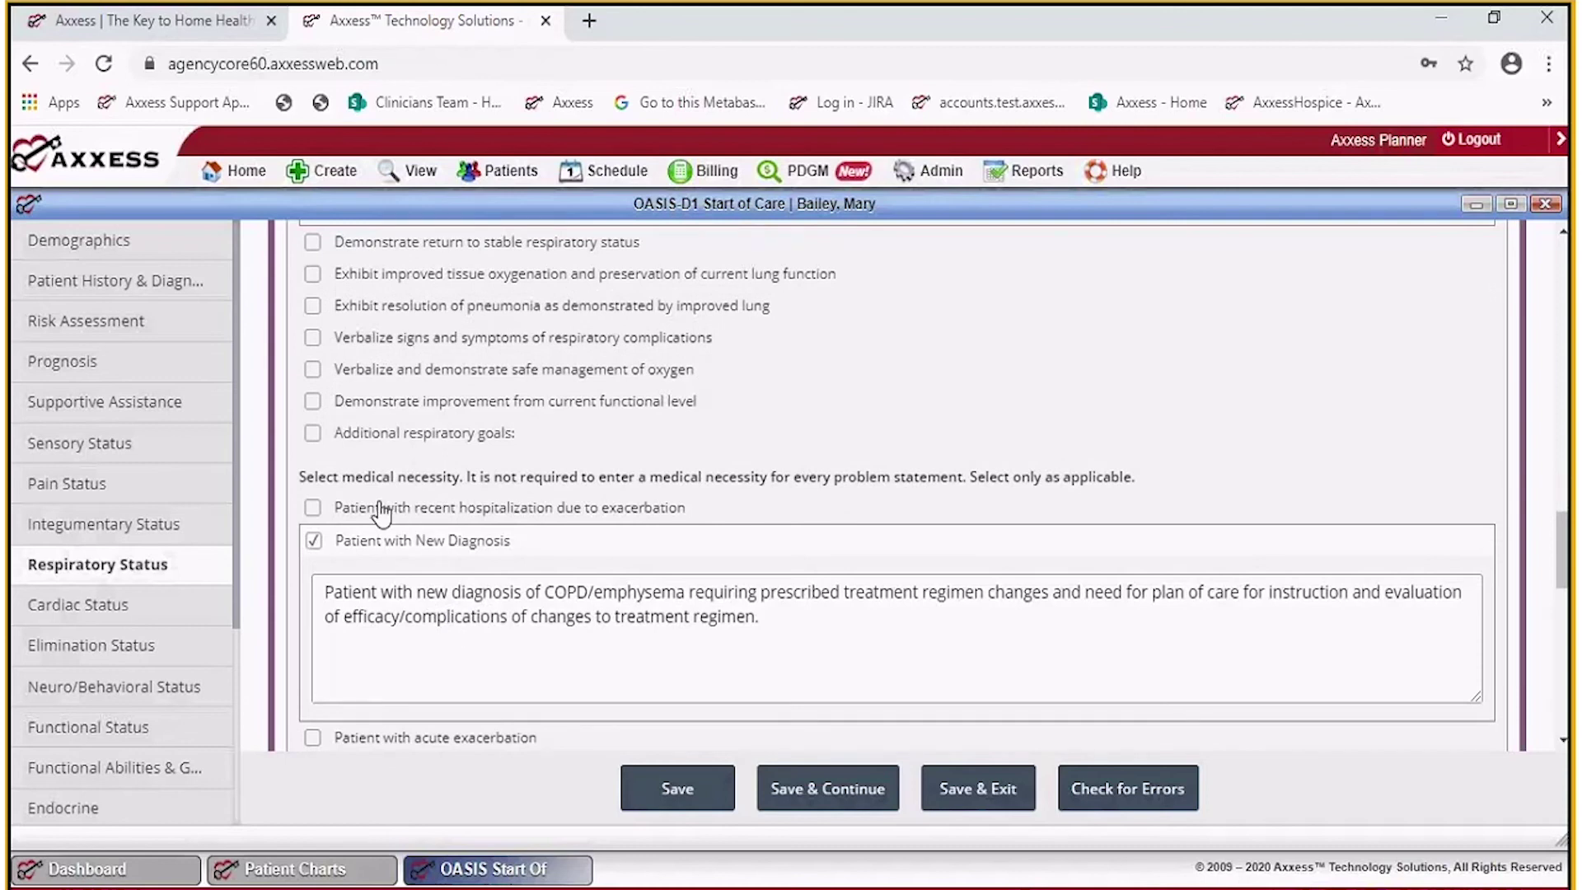
scroll(382, 515, "down", 5)
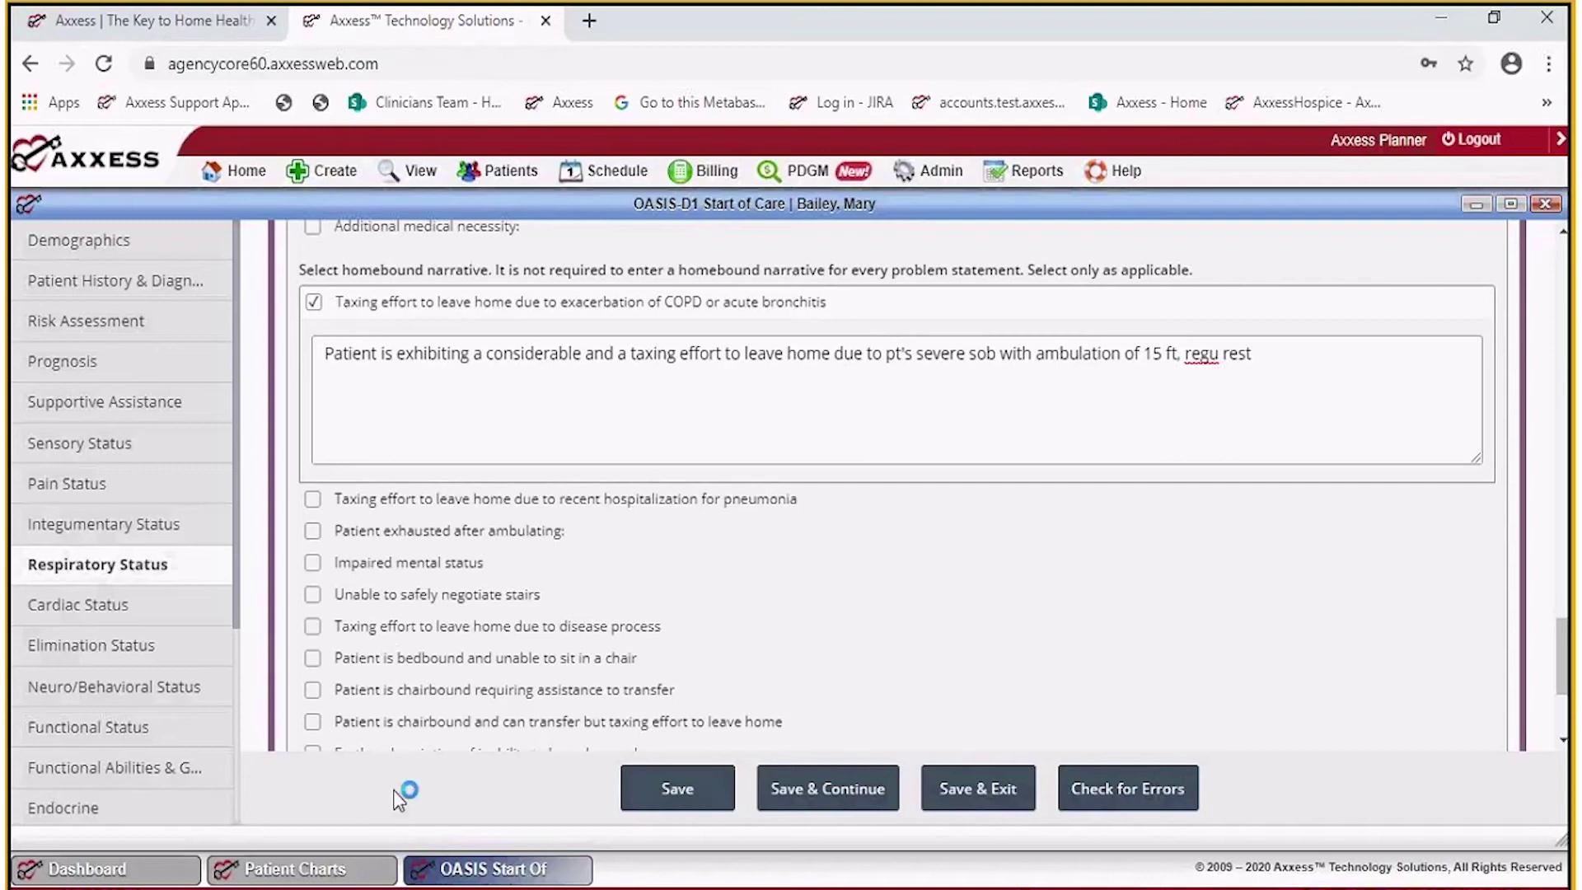
Save and exit the start of care assessment, and open the patient's OASIS-D1 Resumption of Care task scheduled for 01/20/2020.
left_click(980, 795)
scroll(1565, 708, "down", 3)
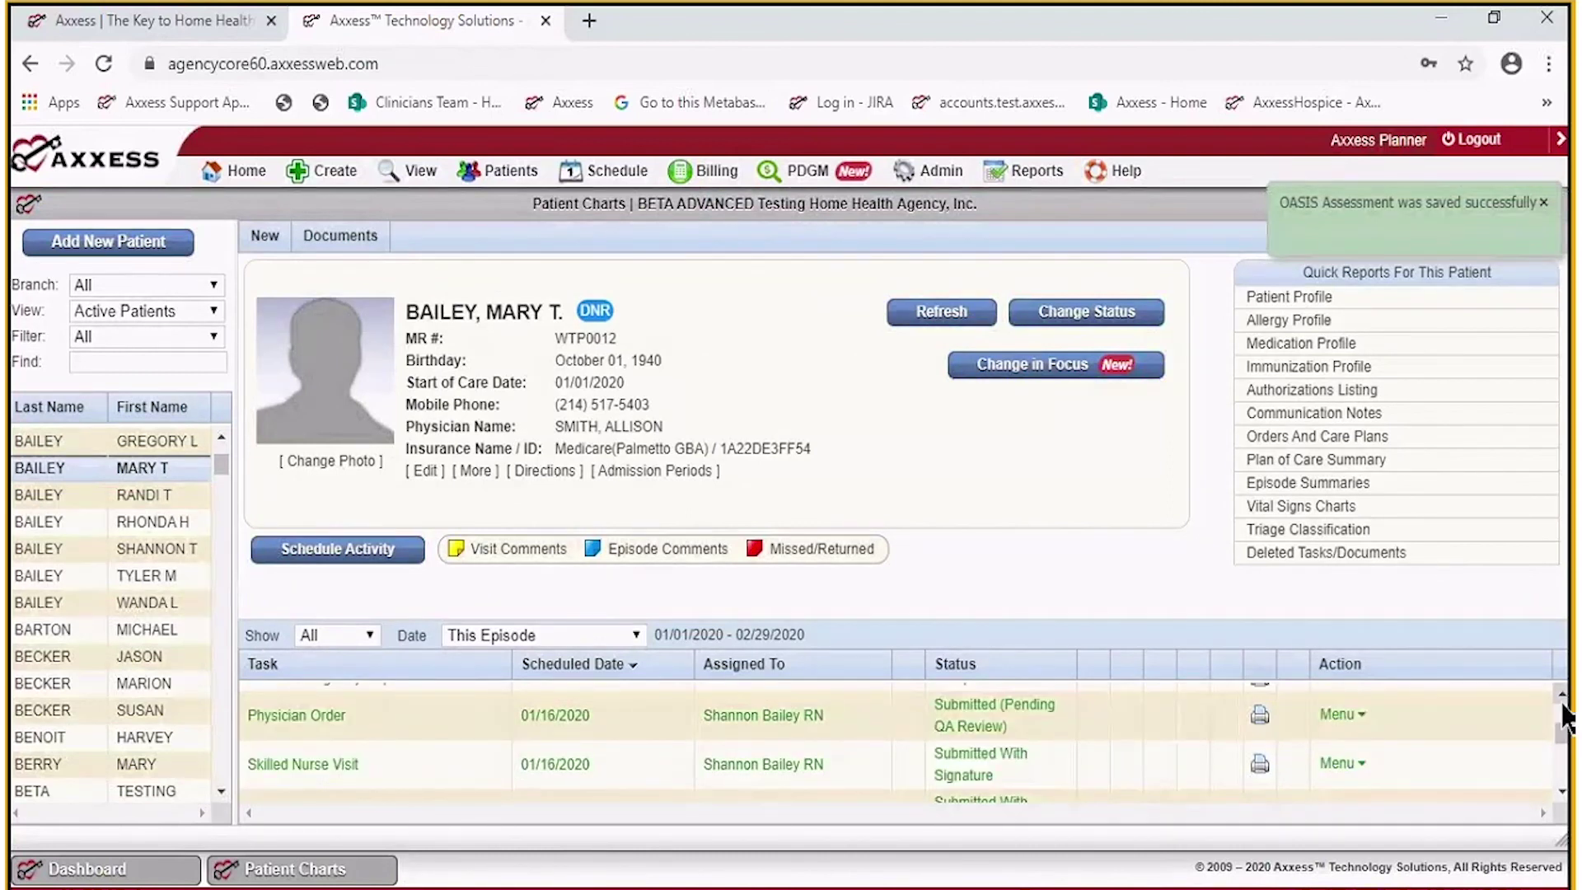
left_click(1563, 709)
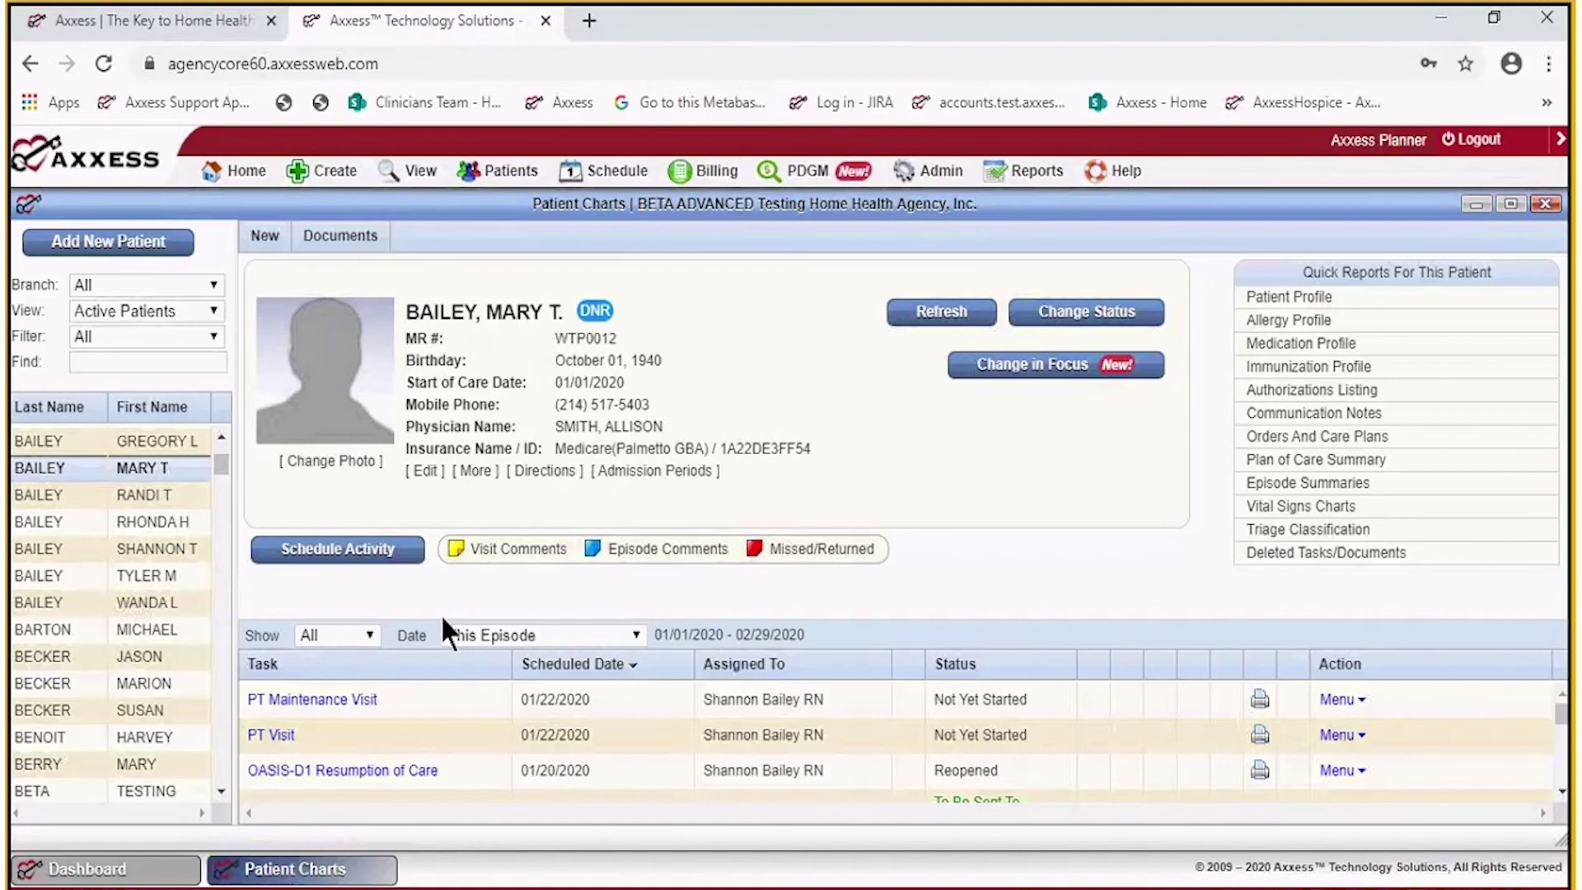
left_click(388, 779)
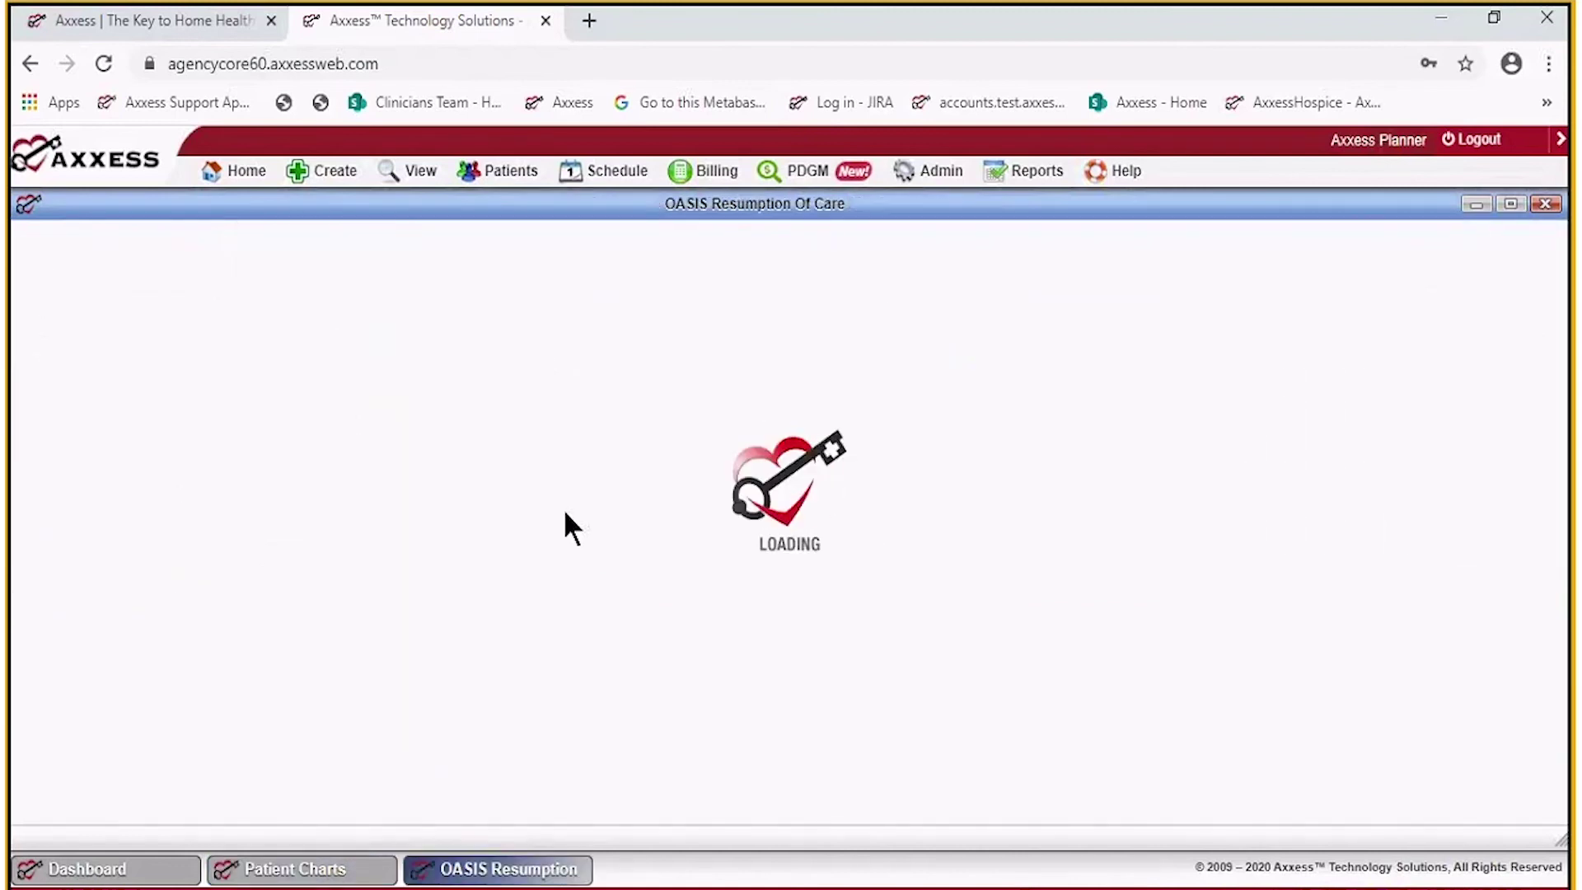
Open the Plan of Care Profile from the Orders for Discipline and Treatment section of the resumption of care's Demographics page.
scroll(564, 517, "down", 5)
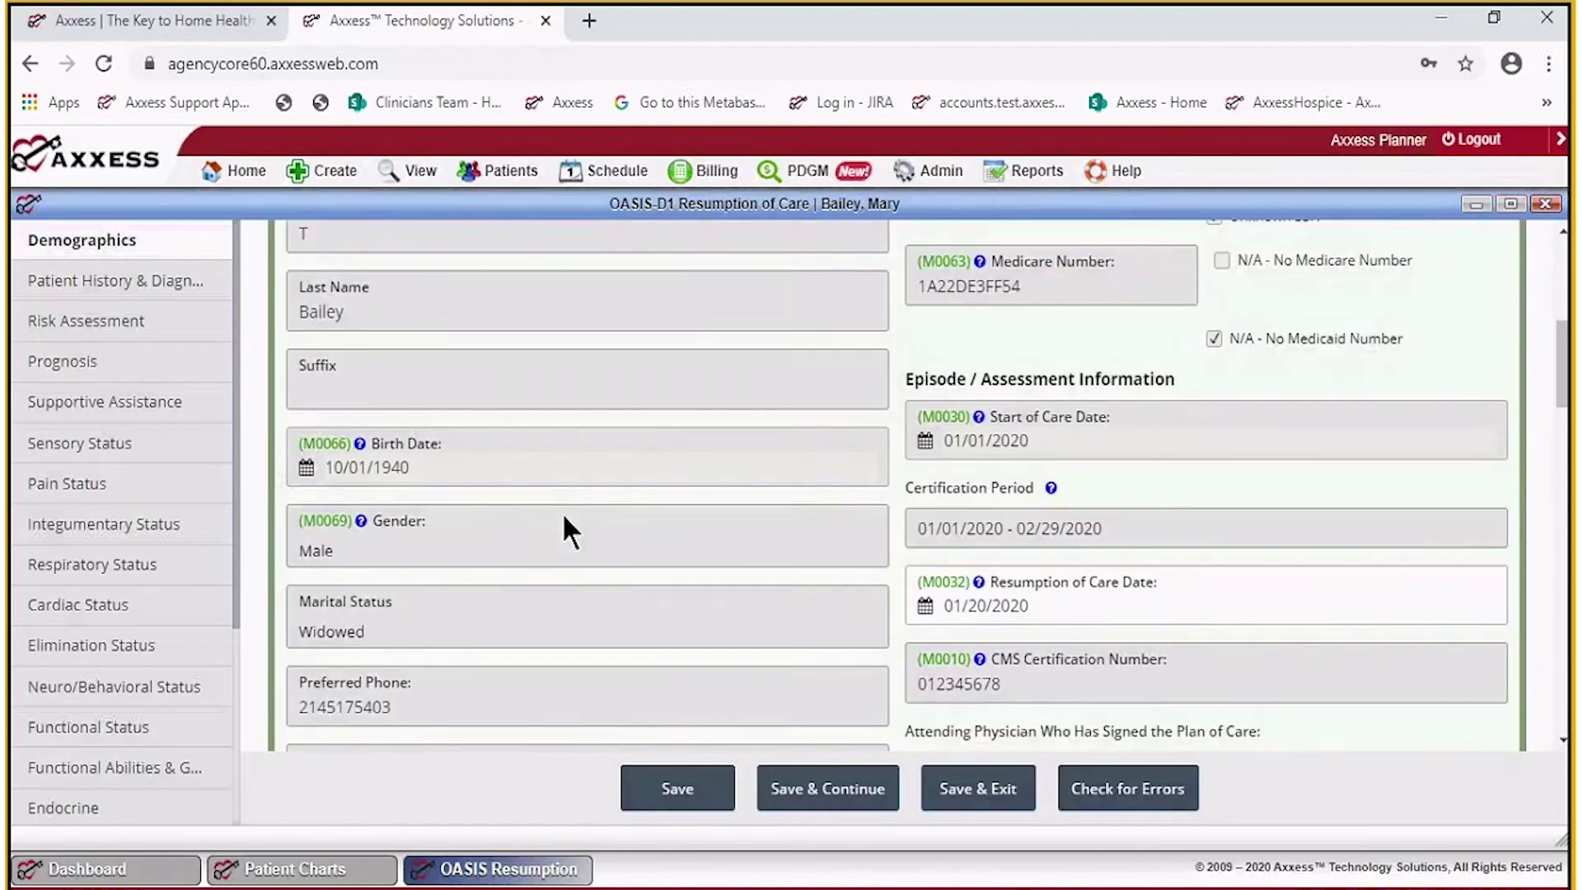
scroll(564, 517, "down", 10)
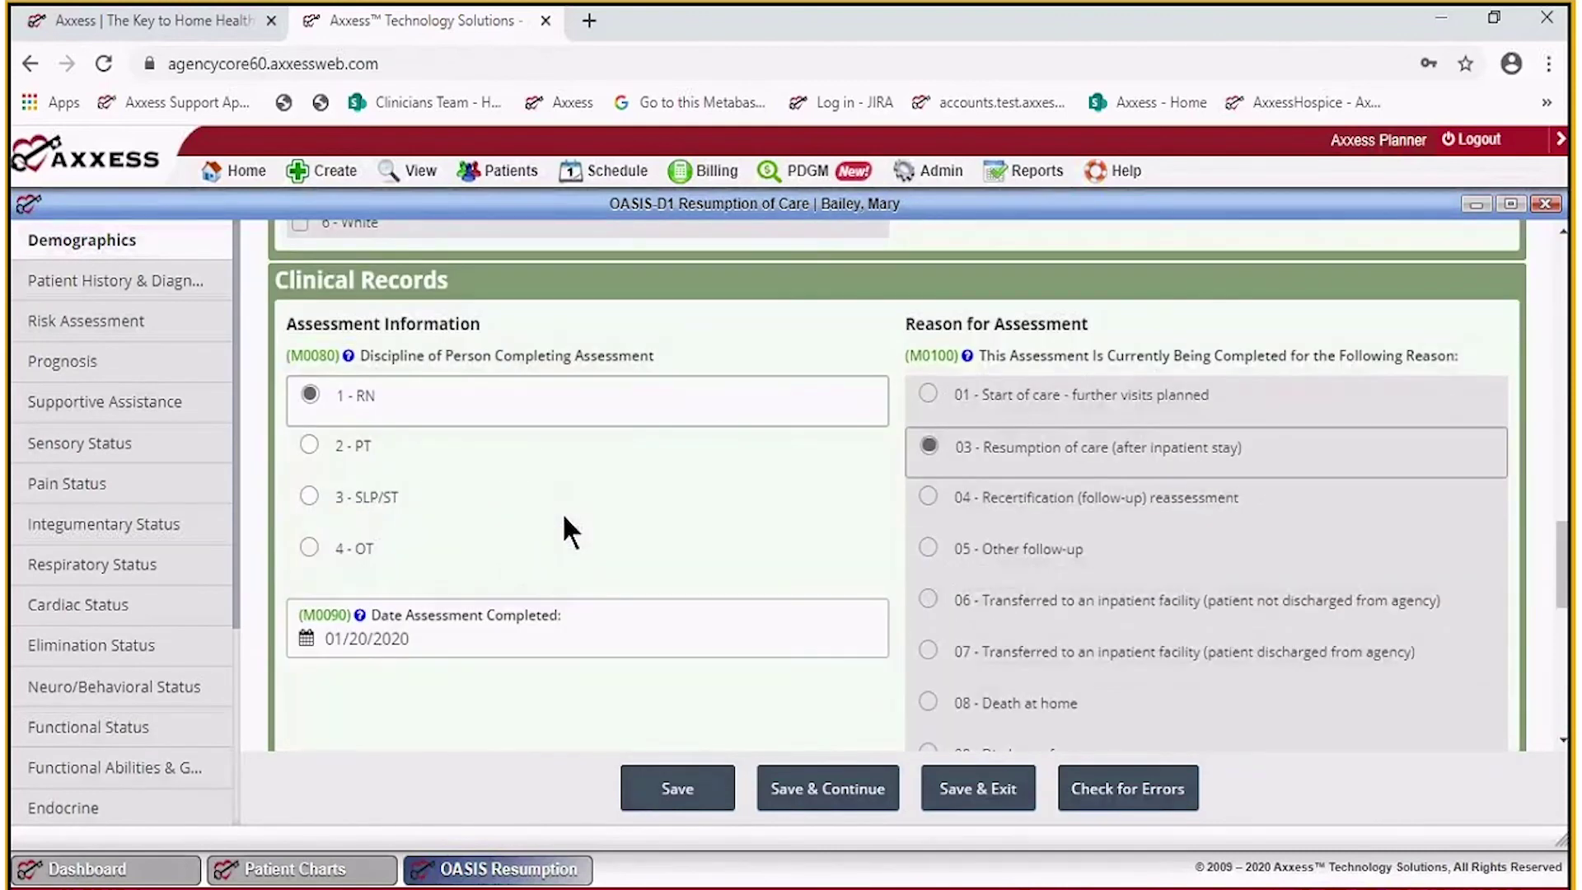
scroll(568, 532, "down", 10)
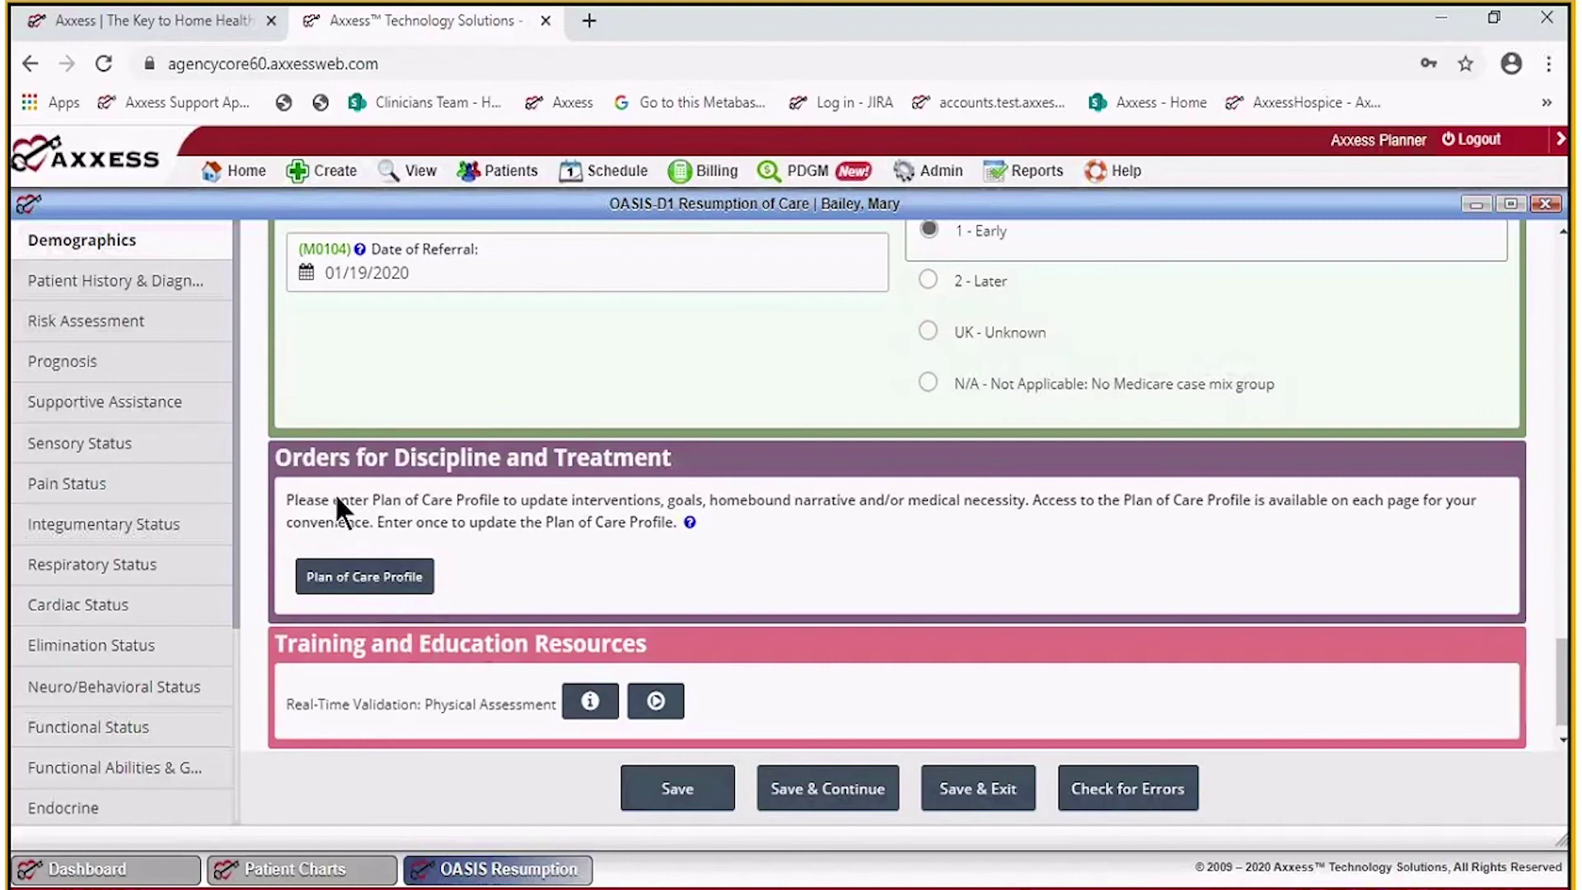
left_click(388, 581)
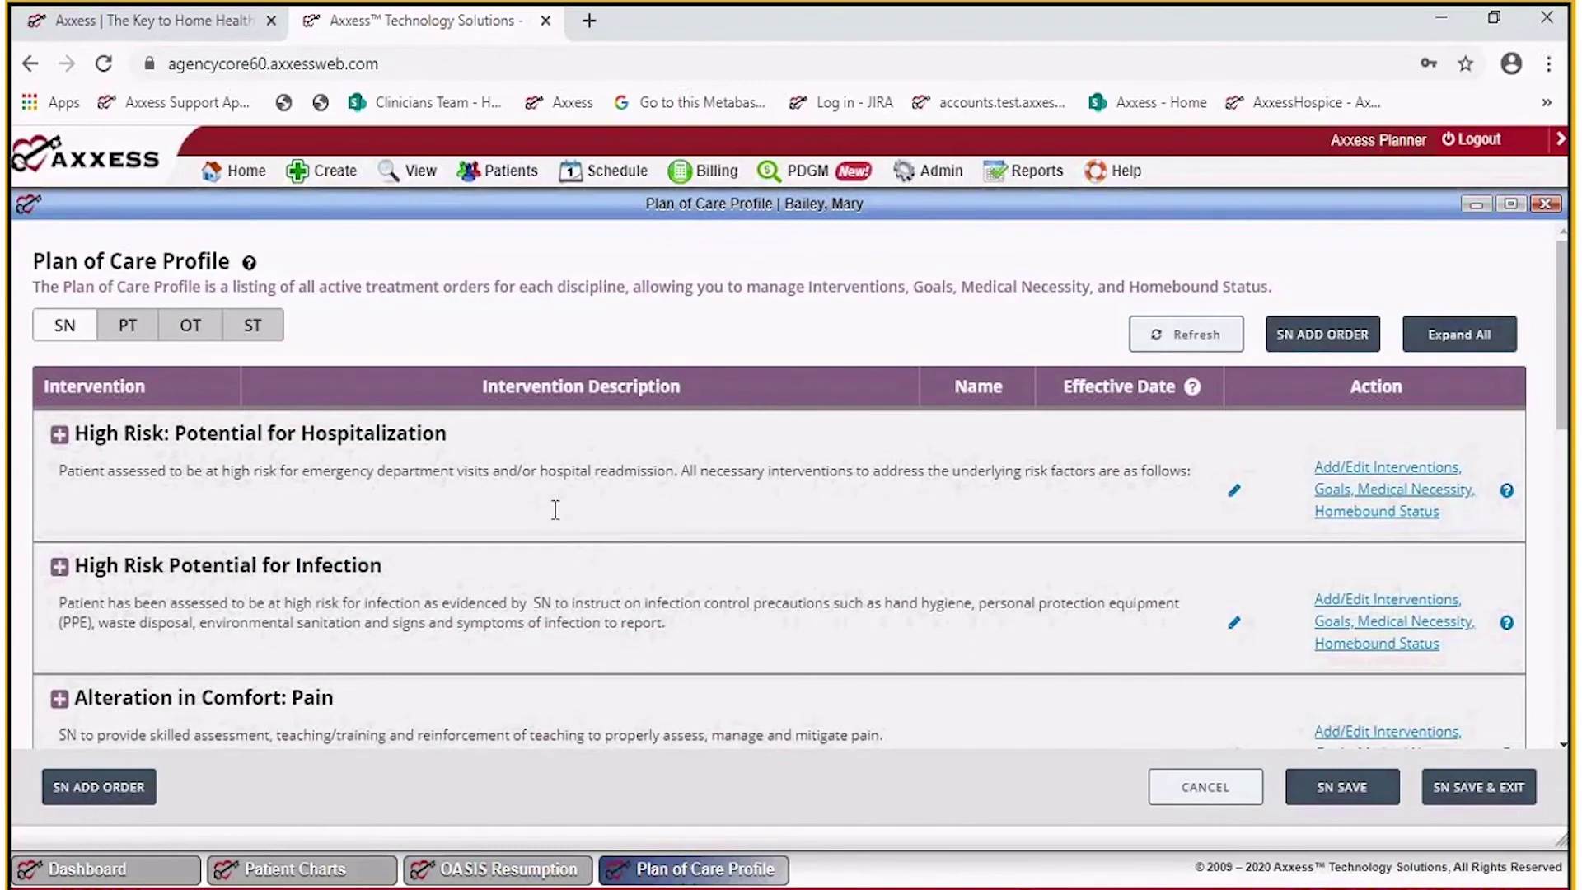
Look over the SN problem statements and expand High Risk: Potential for Hospitalization to examine its intervention and goal.
scroll(560, 519, "down", 10)
scroll(569, 527, "up", 10)
scroll(429, 462, "down", 3)
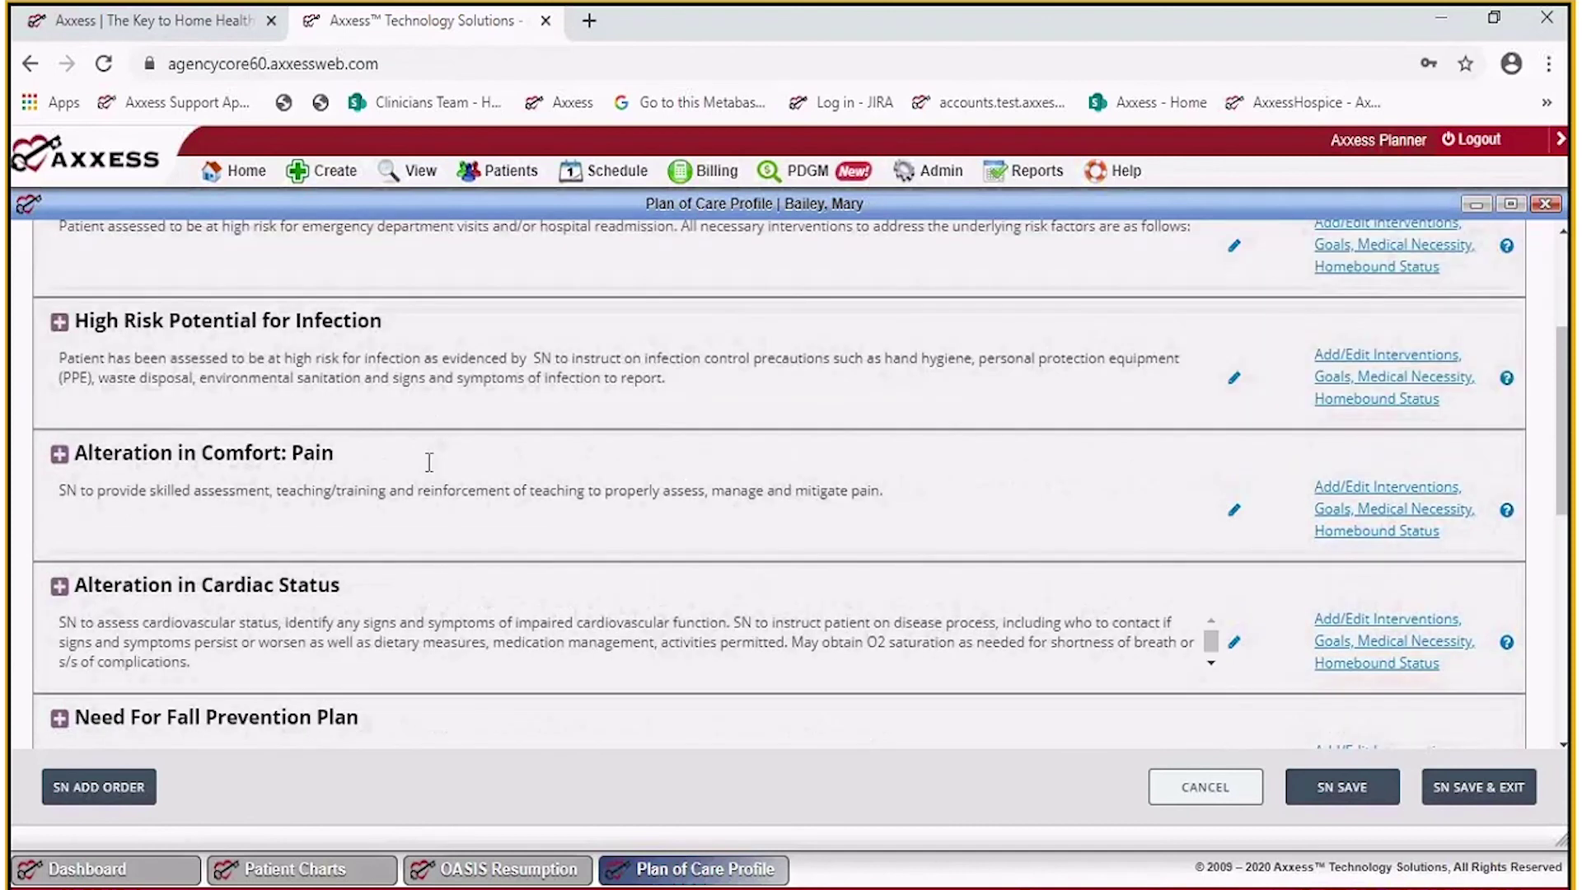
scroll(428, 463, "up", 3)
scroll(428, 462, "down", 3)
scroll(228, 360, "up", 3)
left_click(60, 437)
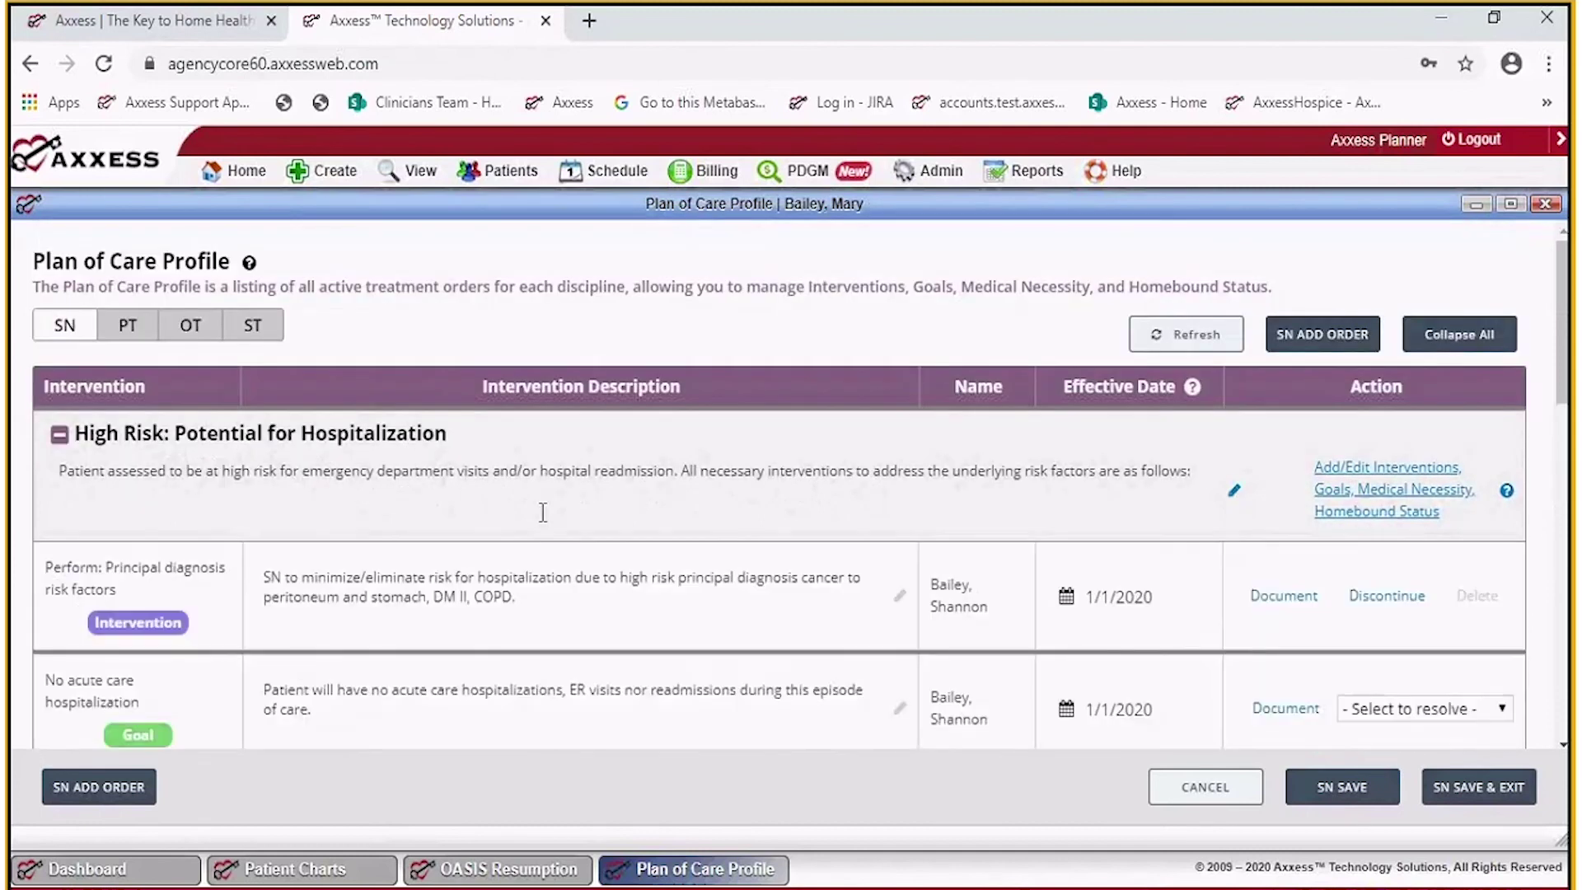
scroll(544, 520, "down", 3)
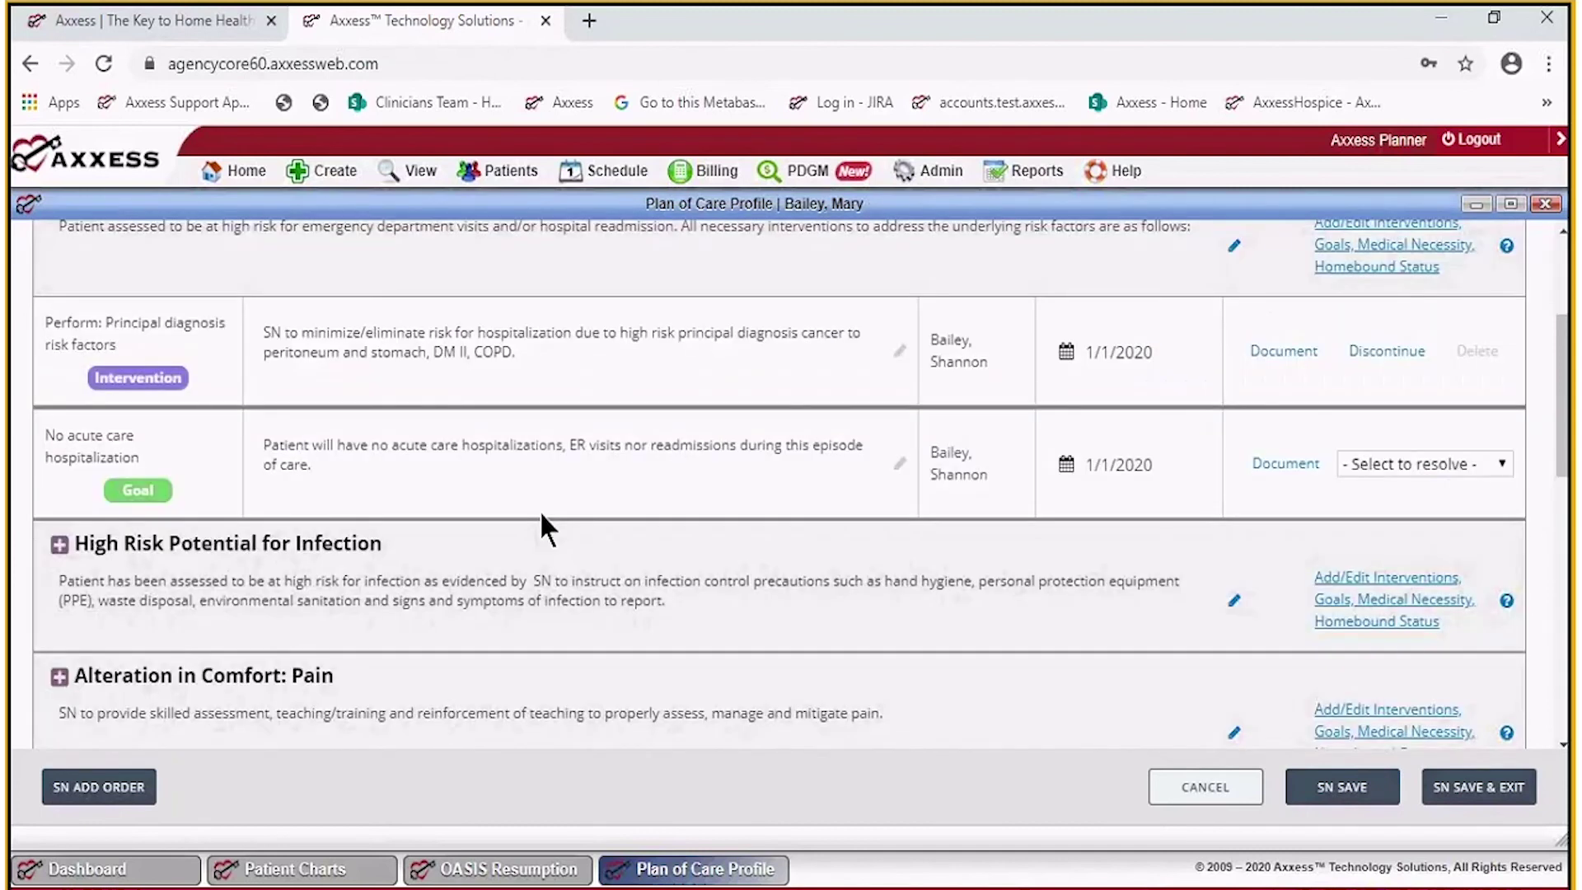
scroll(544, 498, "up", 3)
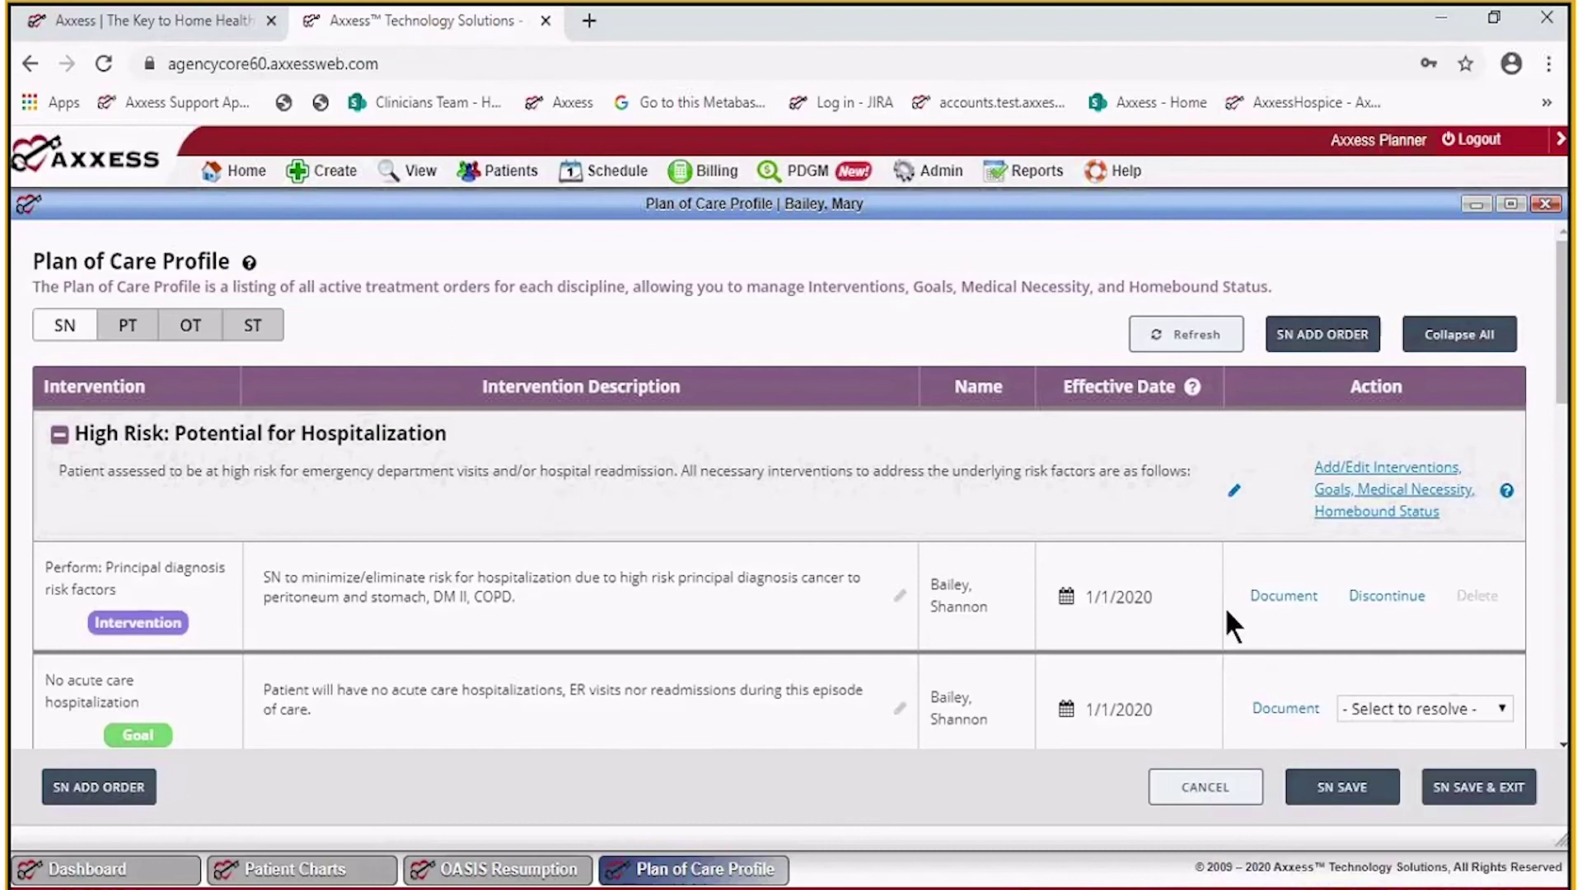
Resolve the No acute care hospitalization goal as Goal met and save the SN orders, accepting removal of its active interventions.
scroll(1227, 610, "down", 3)
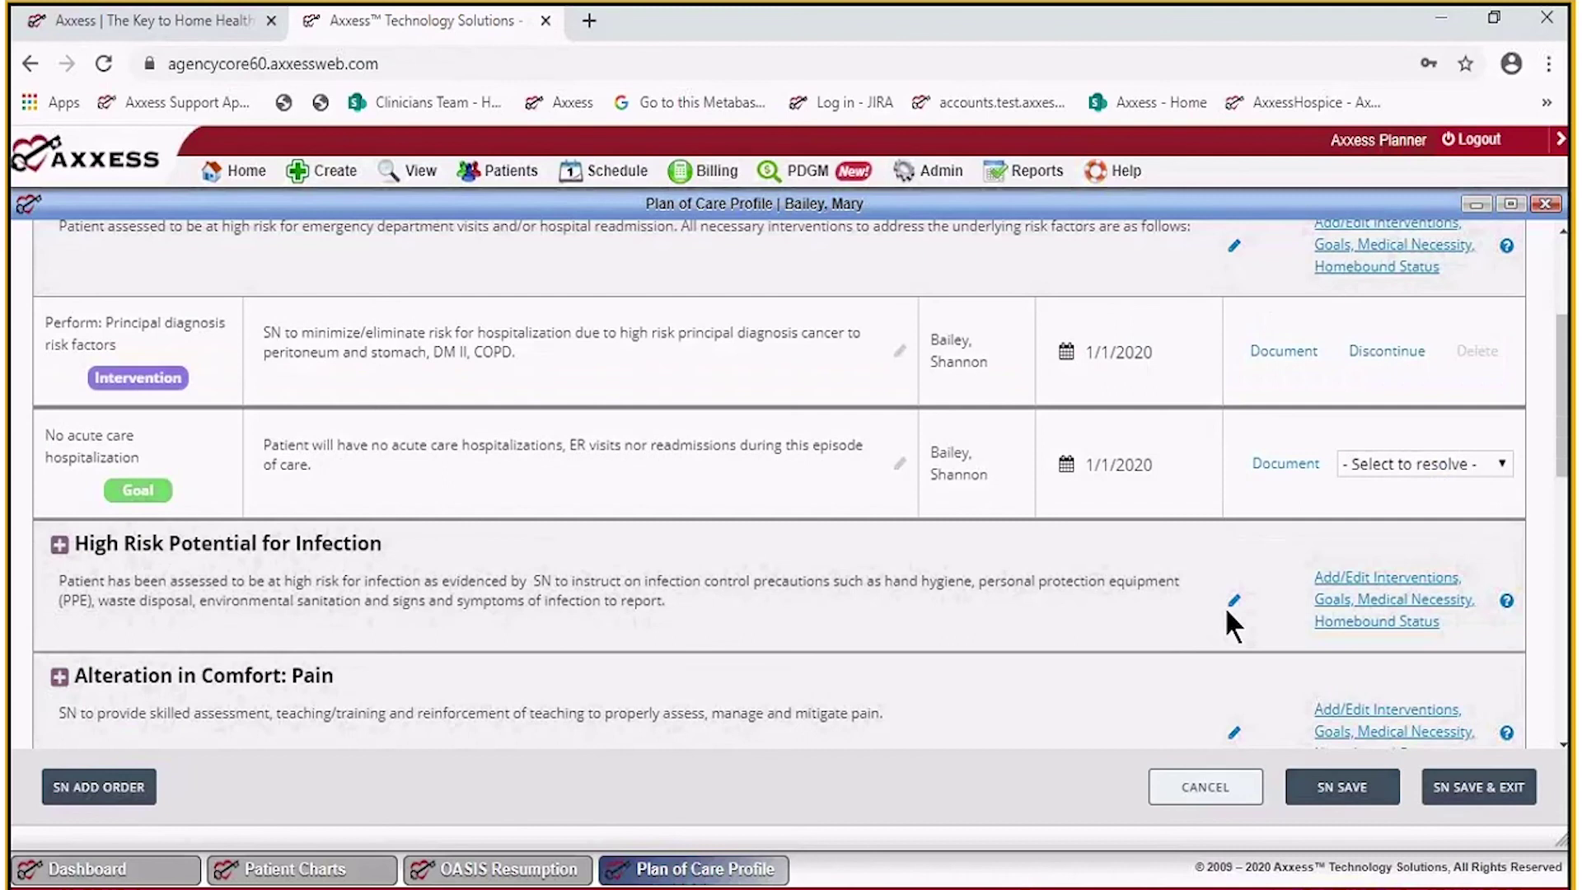
left_click(1359, 467)
left_click(1327, 538)
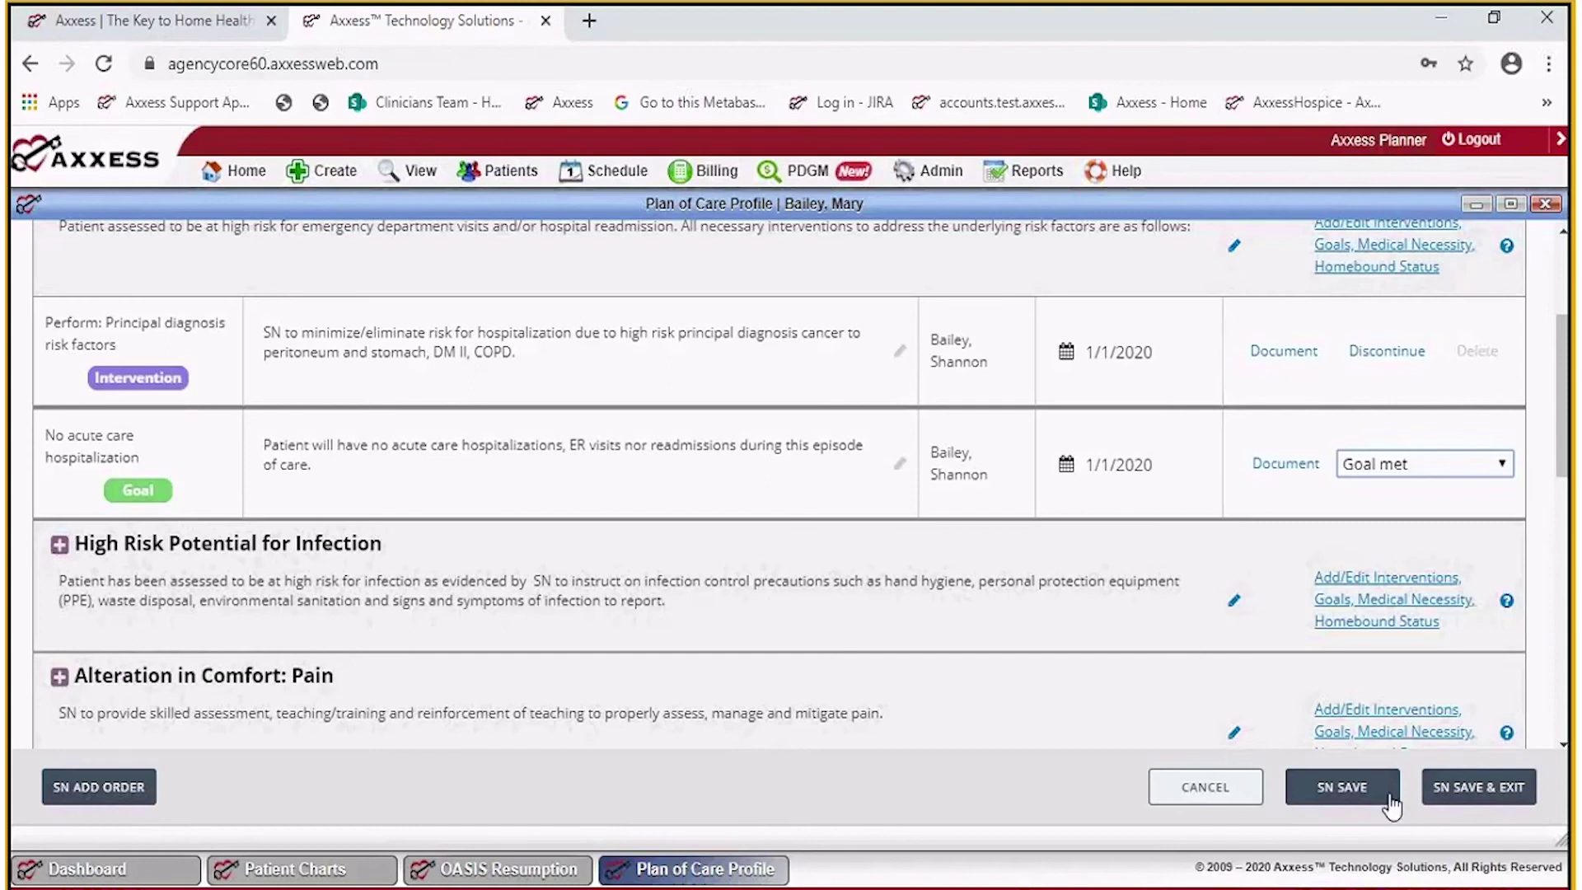
left_click(1348, 790)
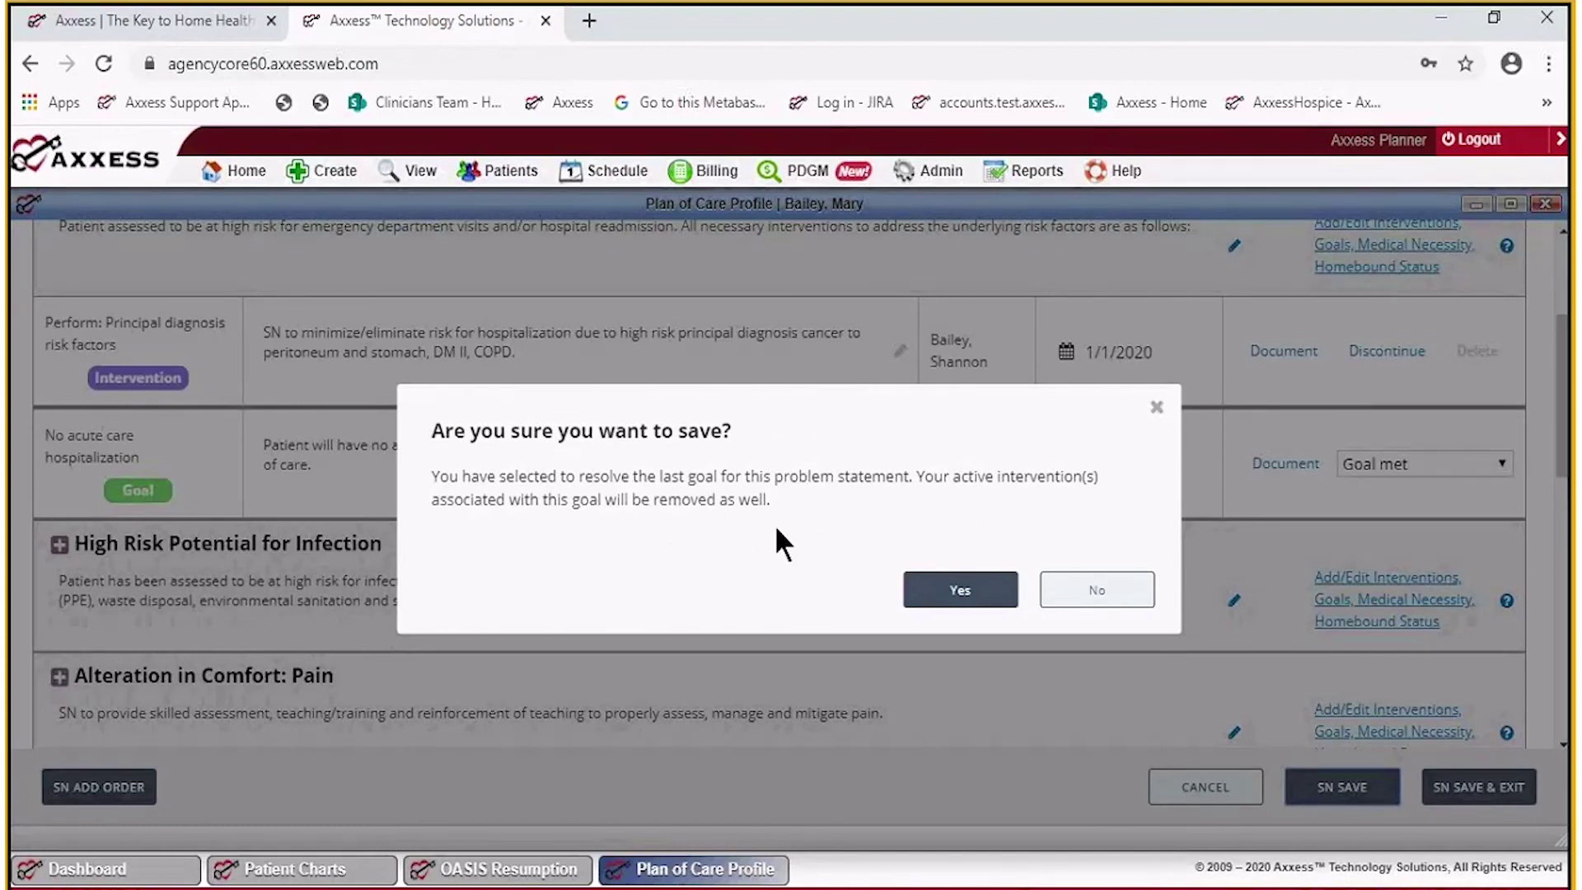
left_click(995, 596)
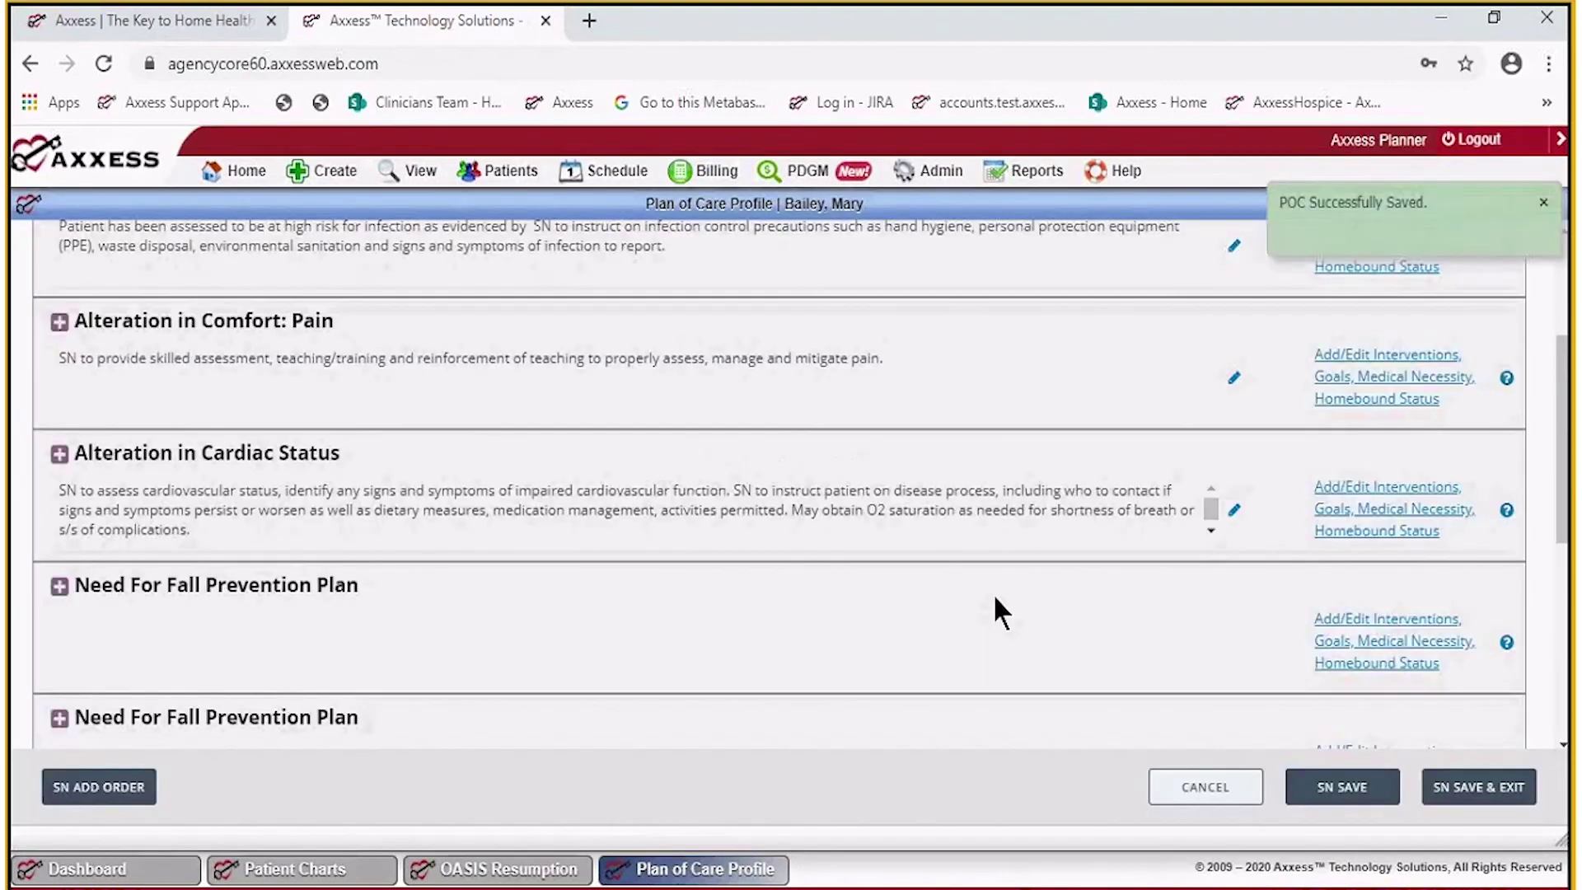
Open the interventions and goals of High Risk Potential for Infection for editing and add the Teach genitourinary precautions intervention.
scroll(568, 504, "up", 3)
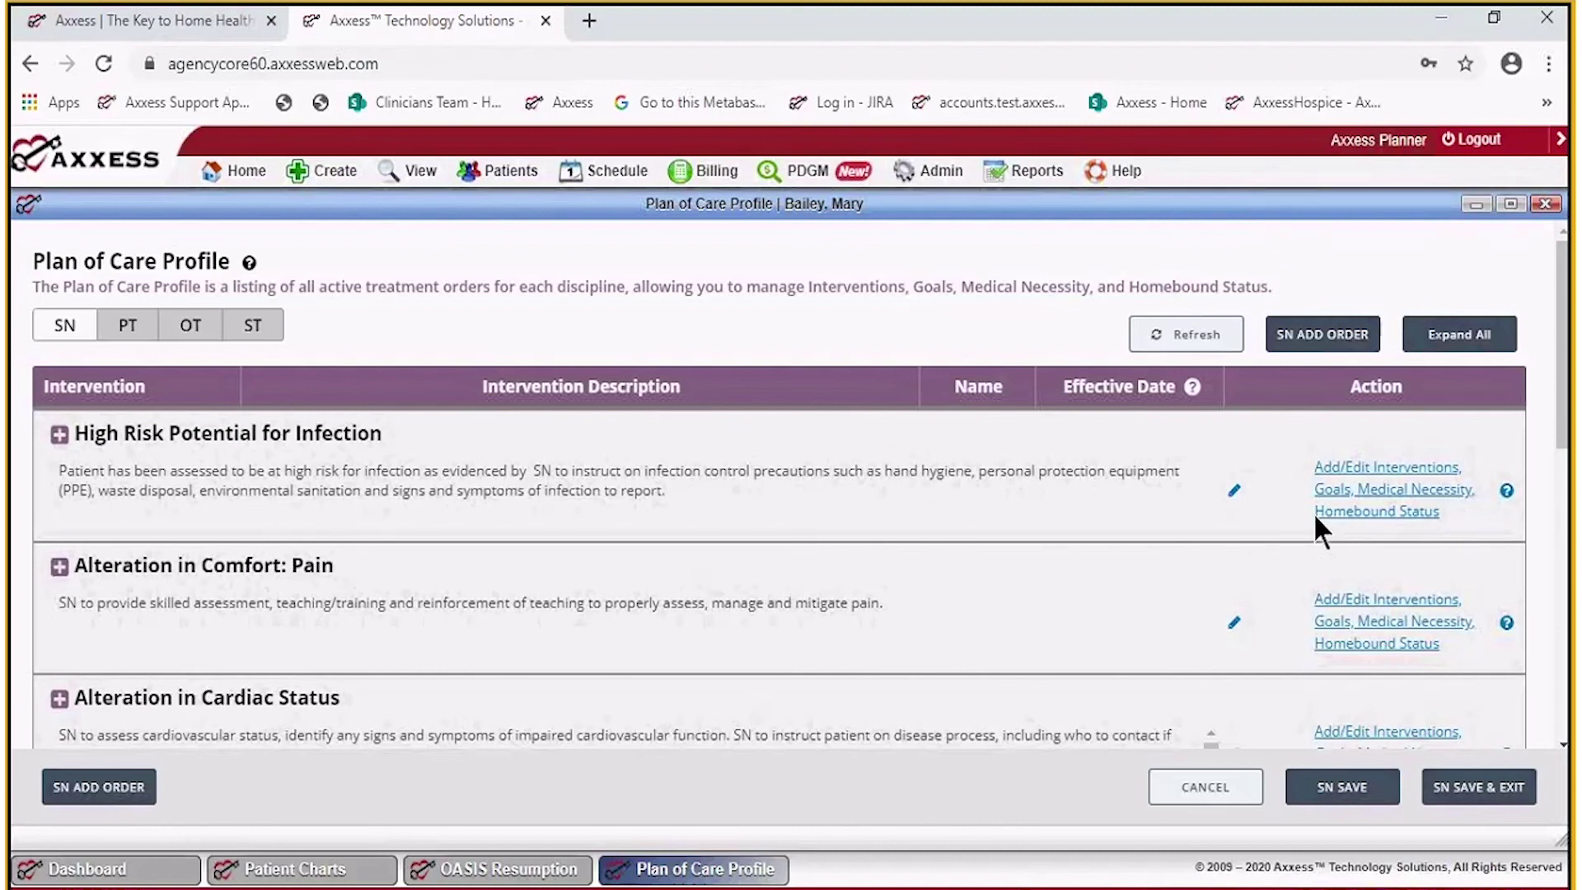
left_click(1353, 481)
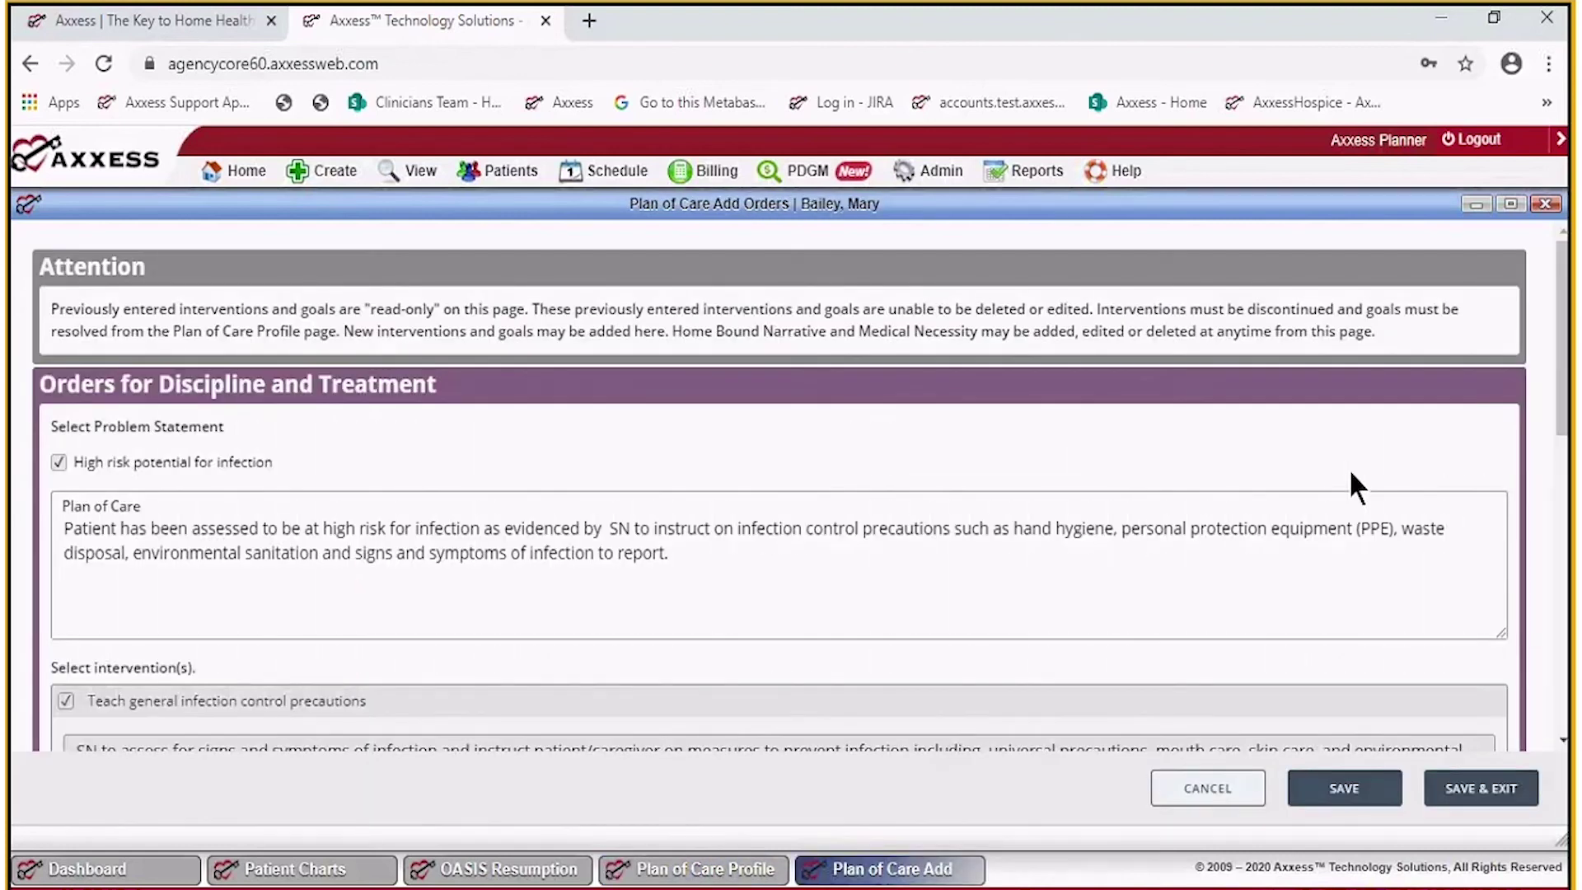
scroll(541, 491, "down", 4)
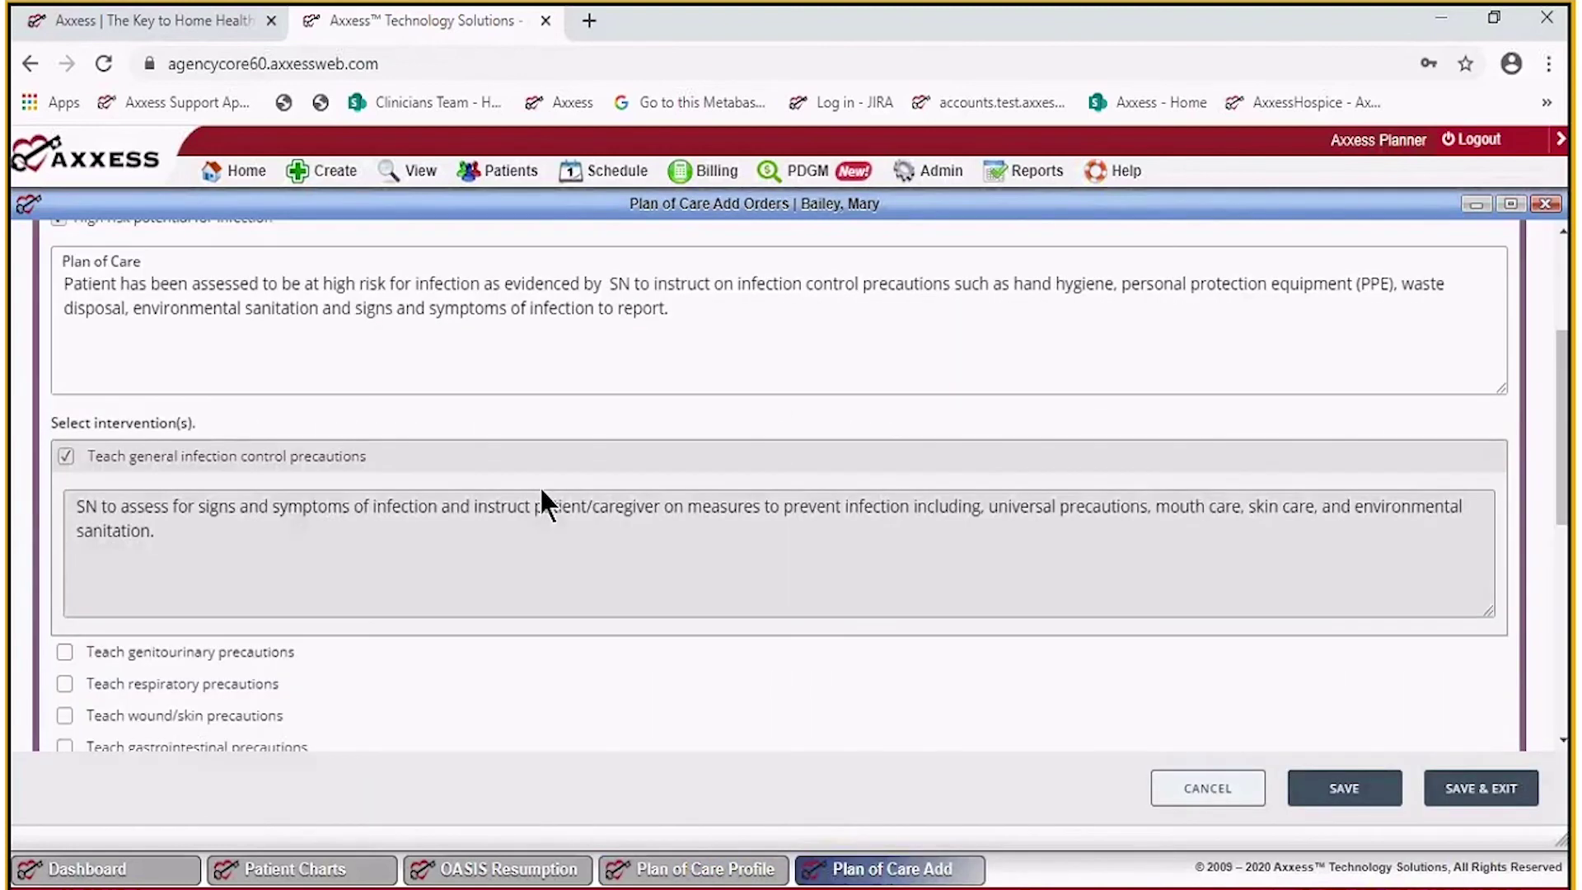
scroll(543, 493, "down", 3)
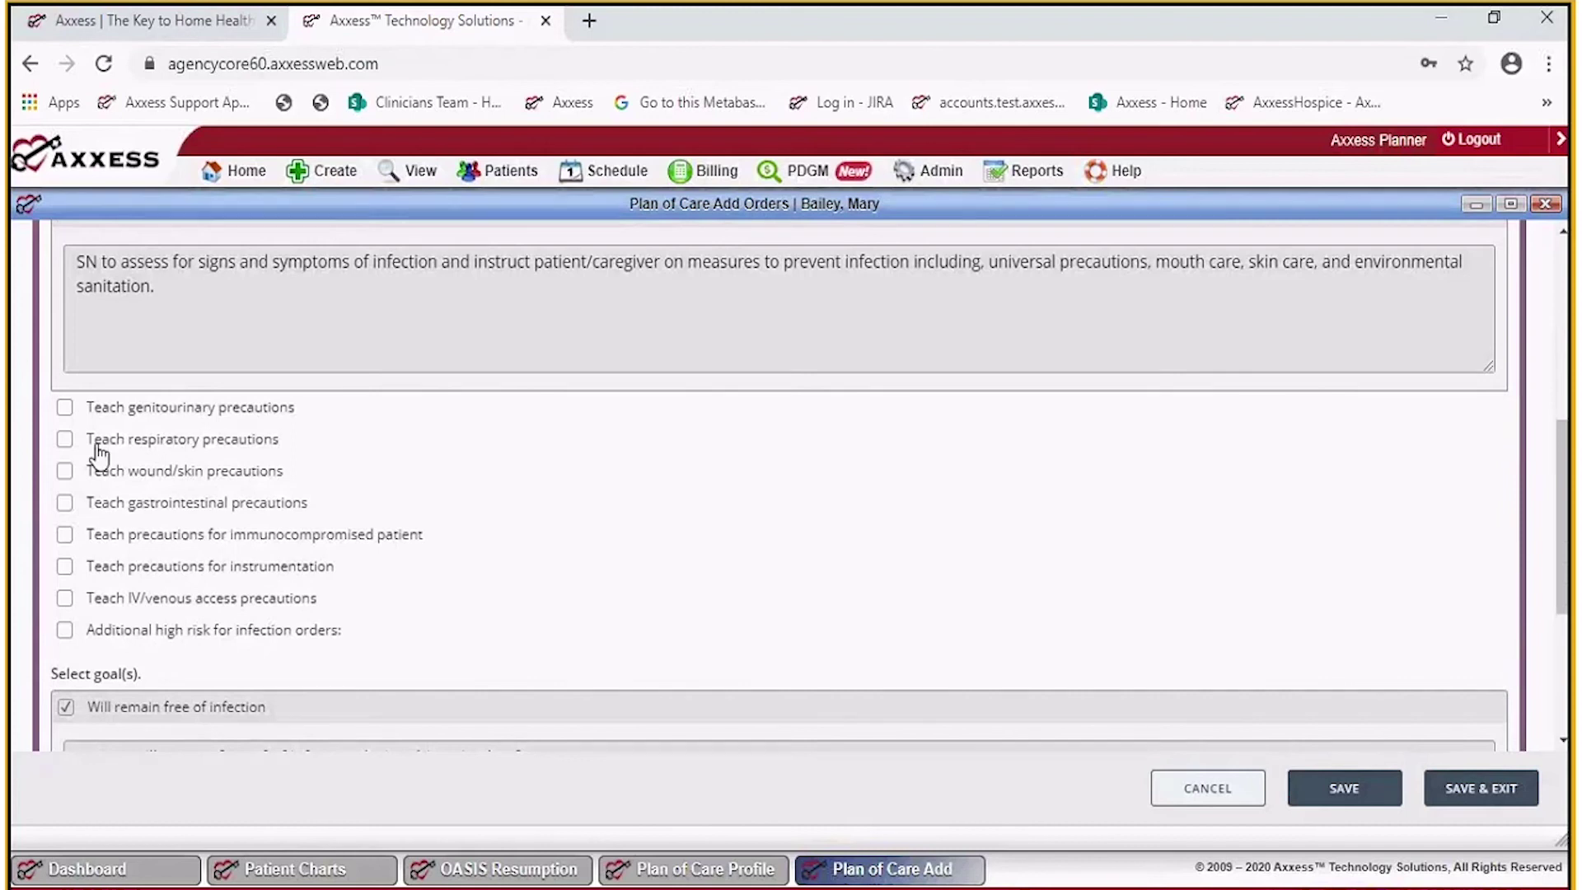
left_click(65, 407)
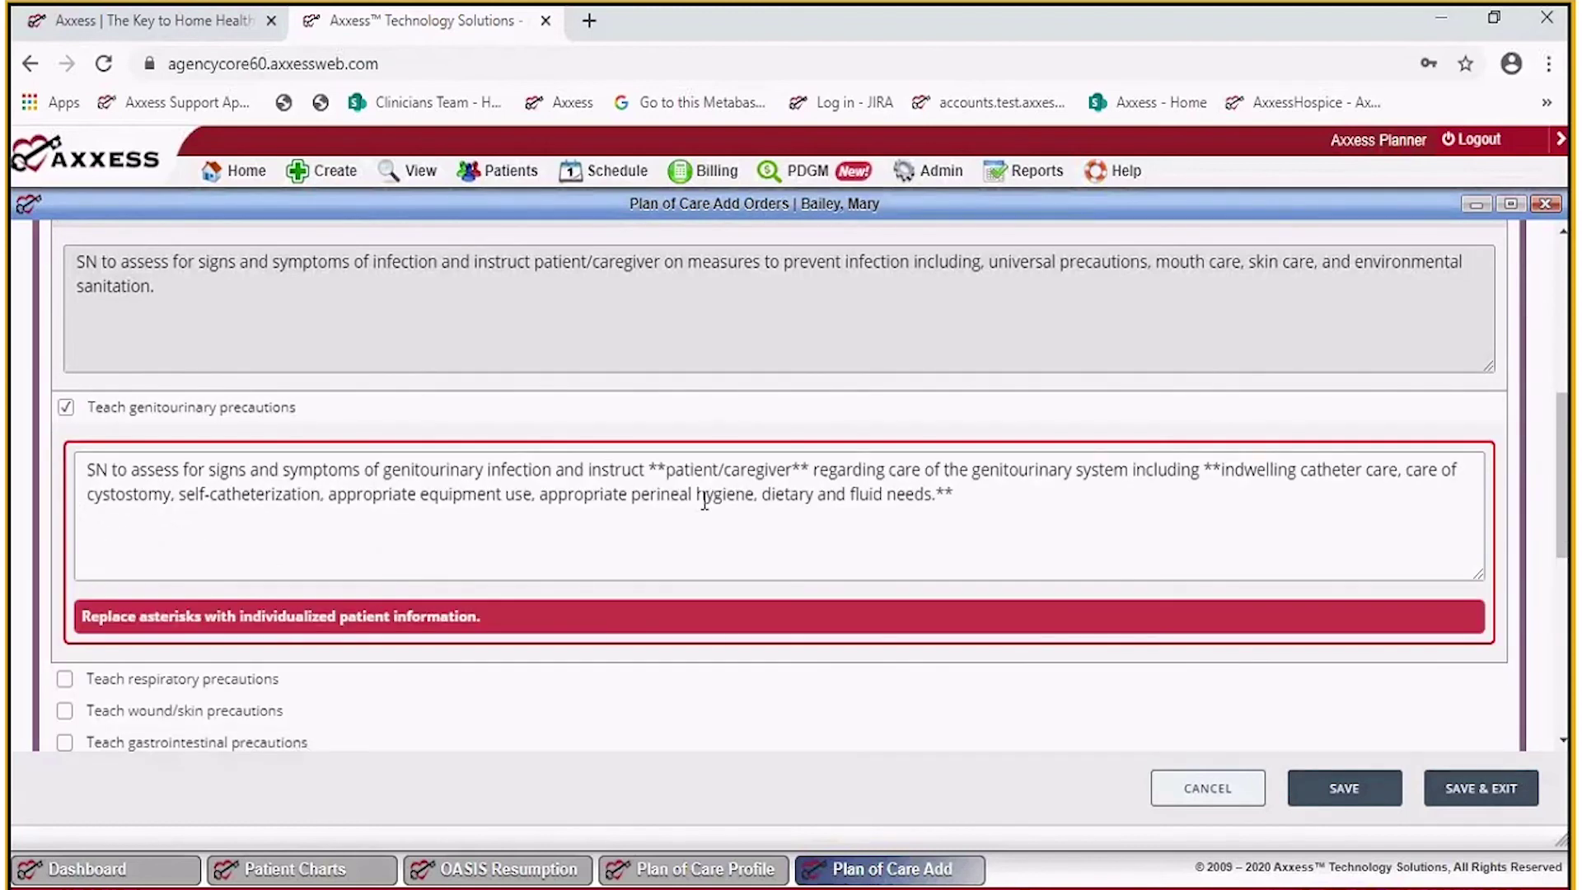
Remove the asterisks around "patient/caregiver" and before "indwelling catheter care" in the genitourinary precautions text.
left_click_drag(649, 470, 812, 476)
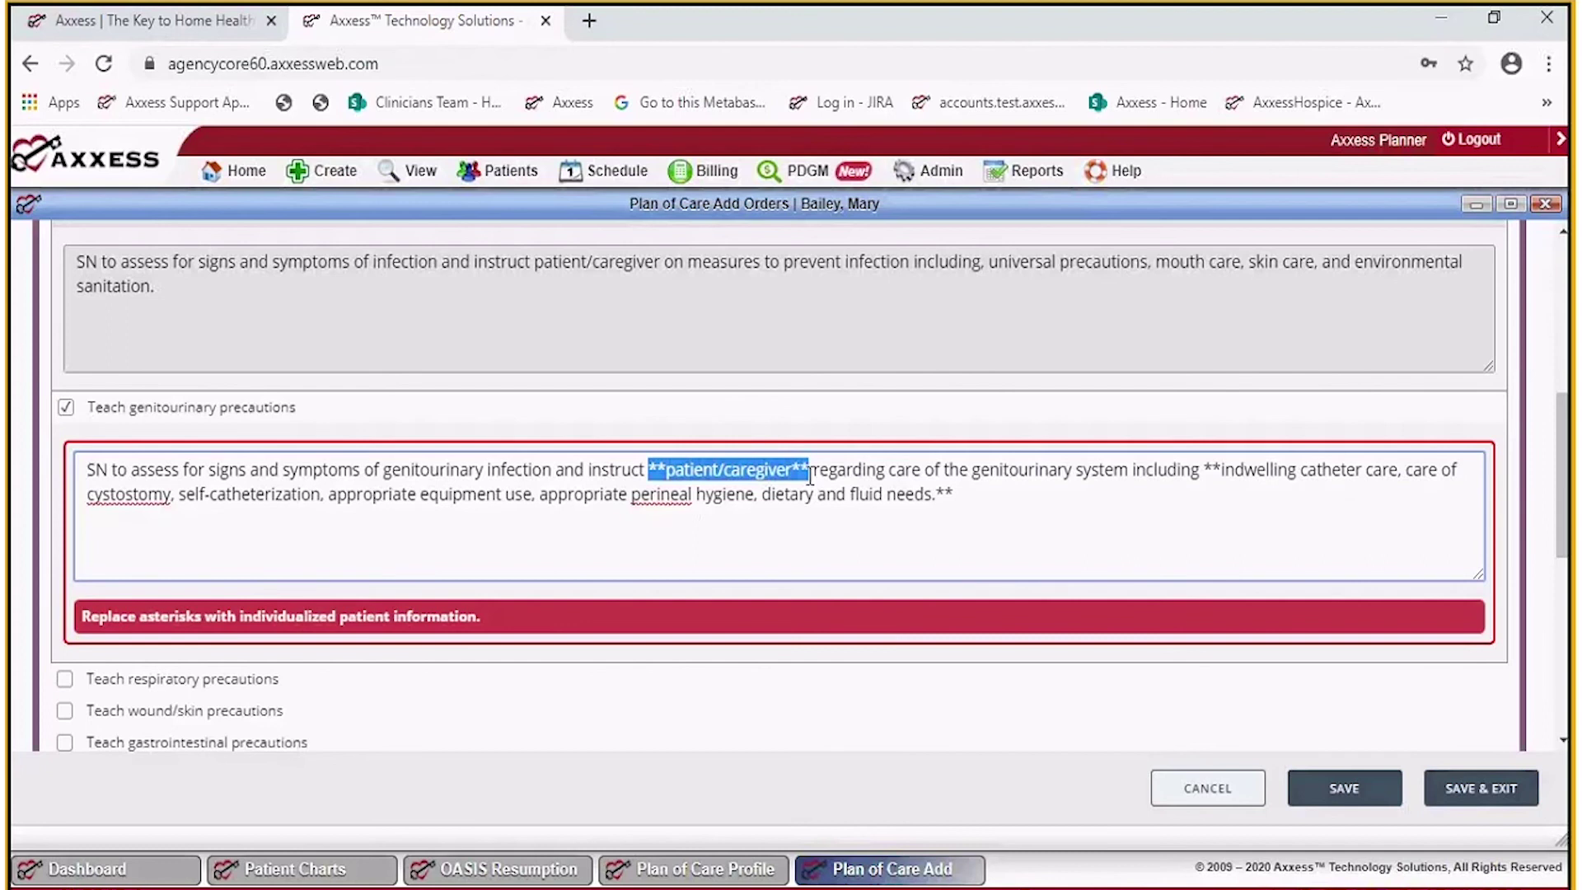
left_click(811, 475)
key("BackSpace")
key("BackSpace")
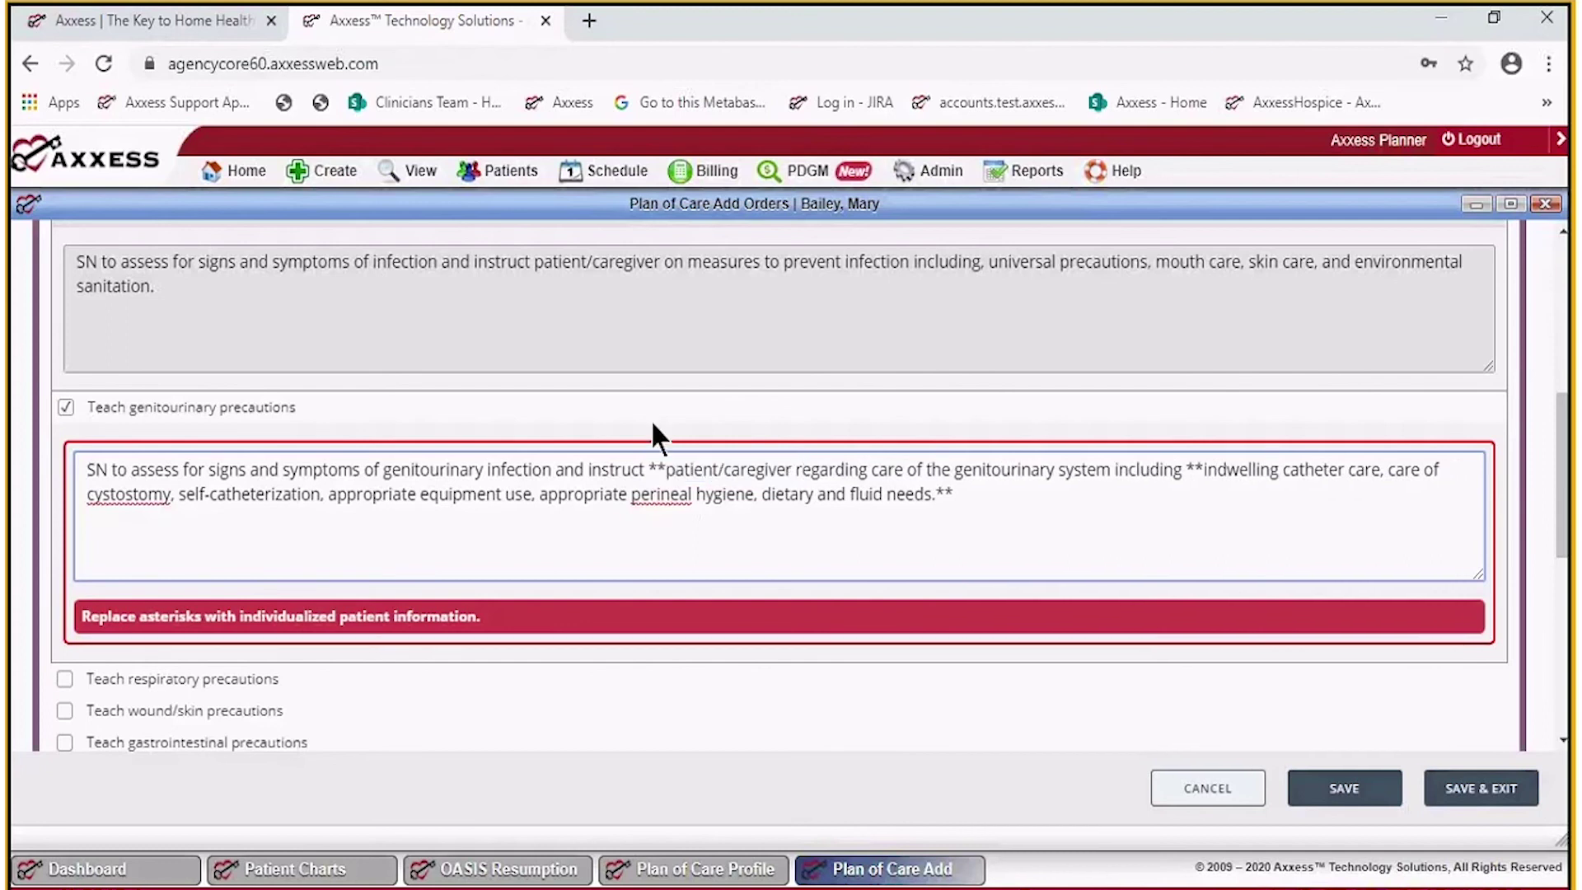
left_click(667, 470)
key("BackSpace")
key("BackSpace")
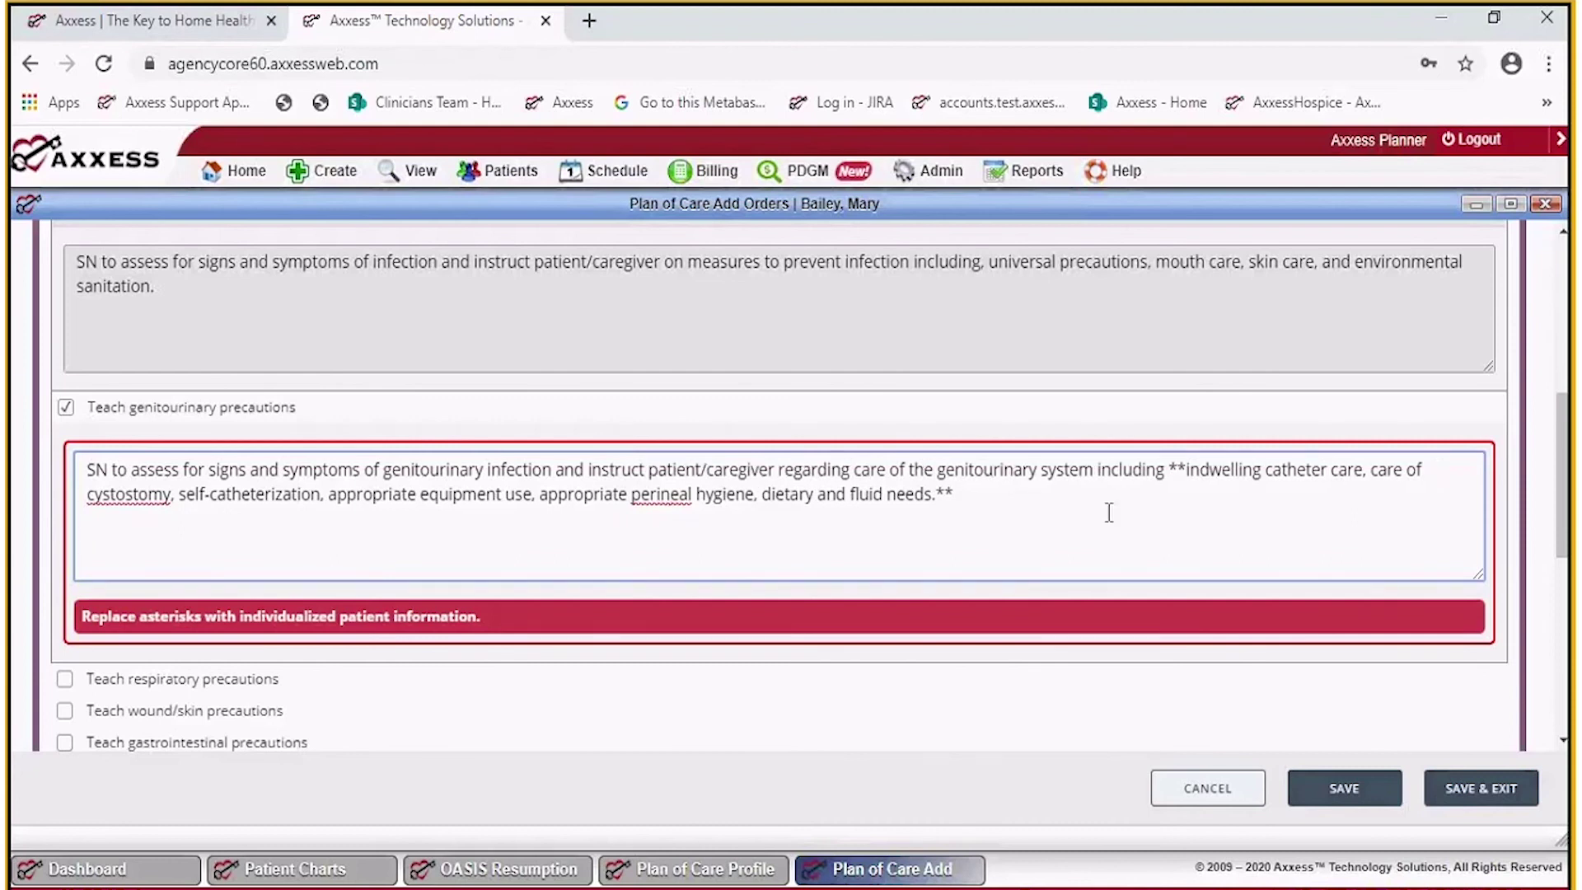
left_click(1186, 468)
key("BackSpace")
key("BackSpace")
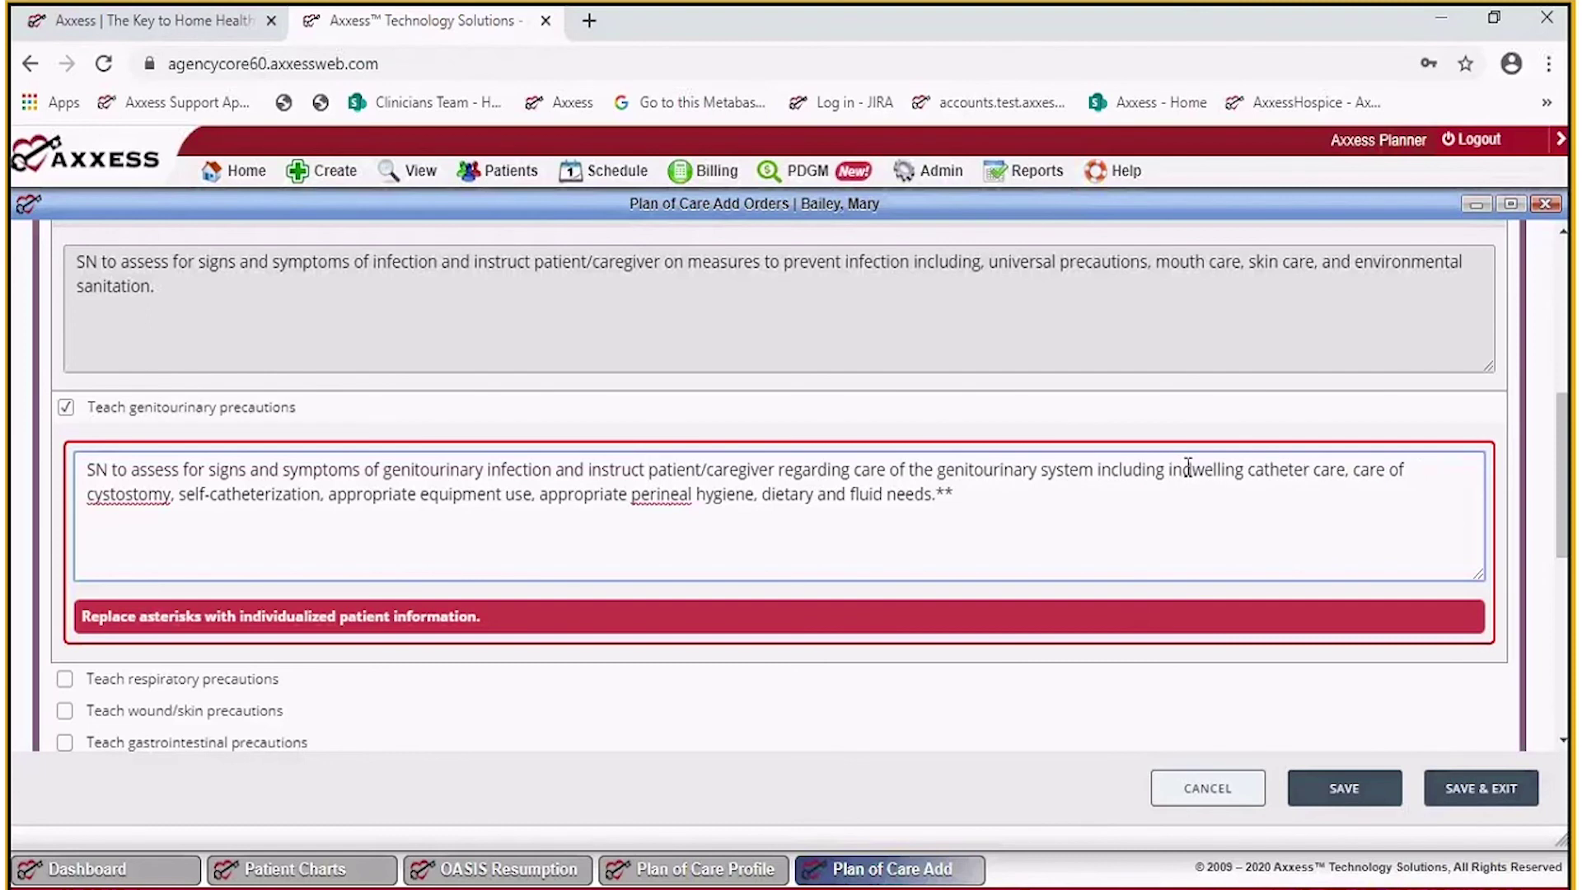
Delete "care of cystostomy, self-catheterization, appropriate equipment use," and the closing asterisks from the genitourinary precautions text.
left_click_drag(1349, 470, 561, 512)
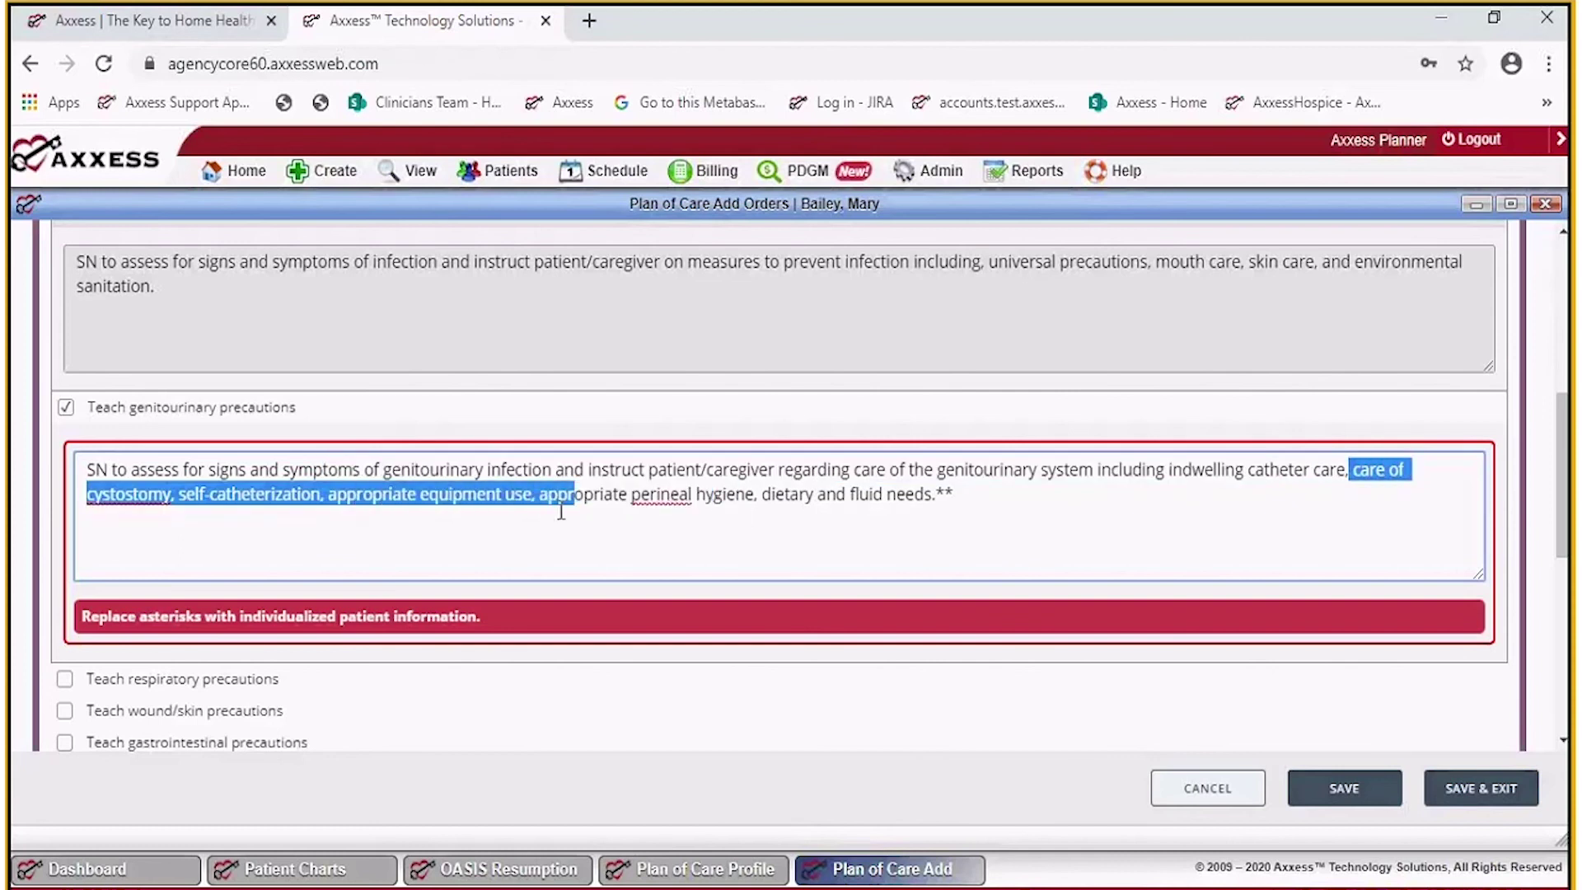
key("BackSpace")
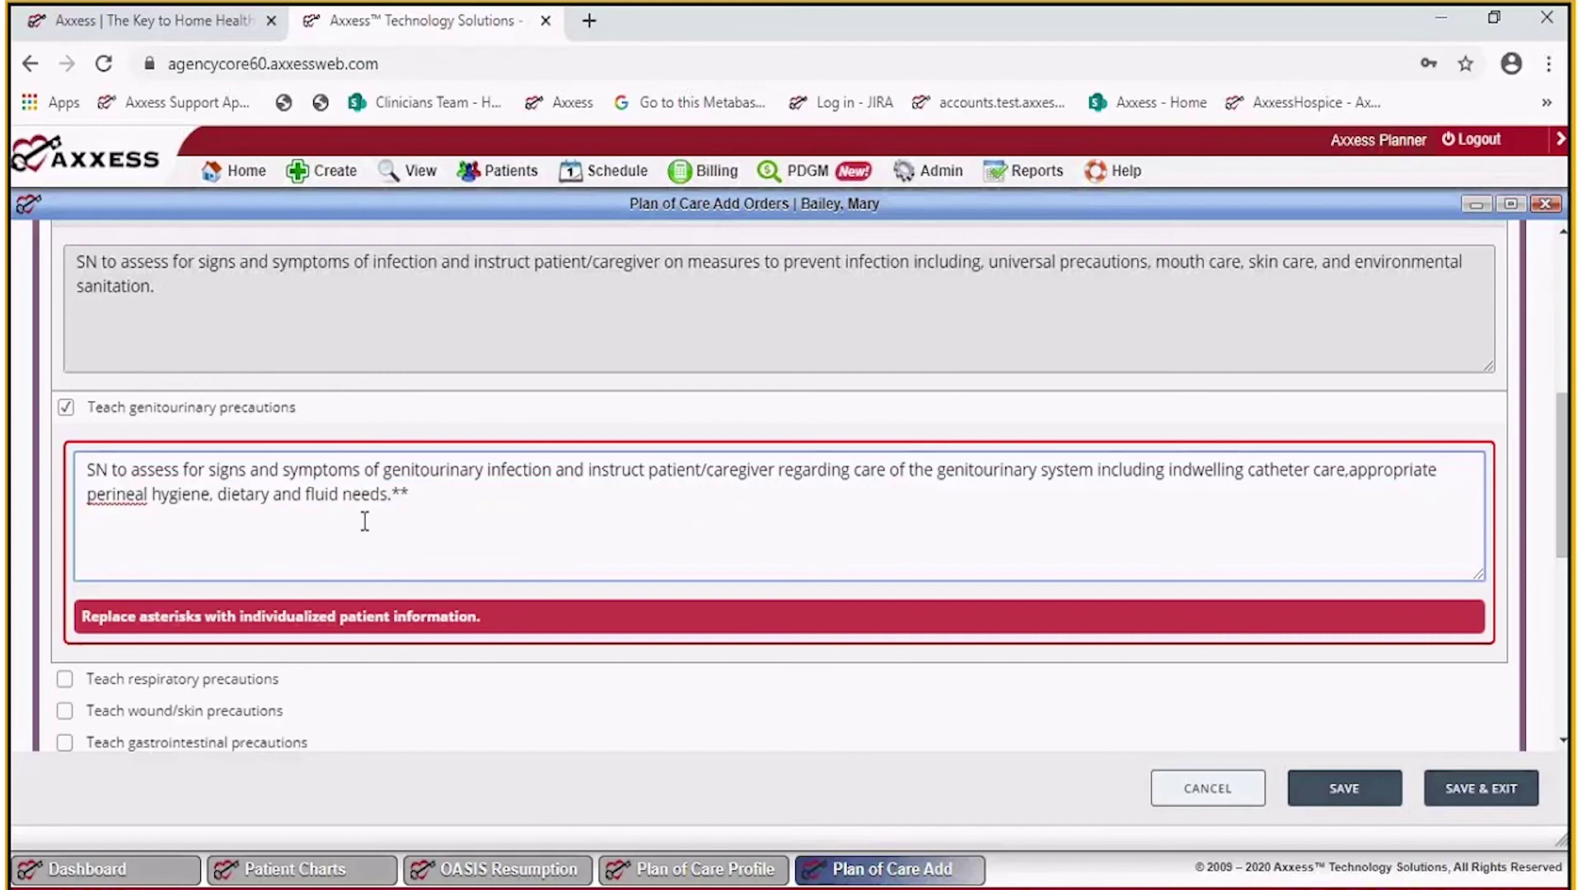
left_click(412, 495)
key("BackSpace")
key("BackSpace")
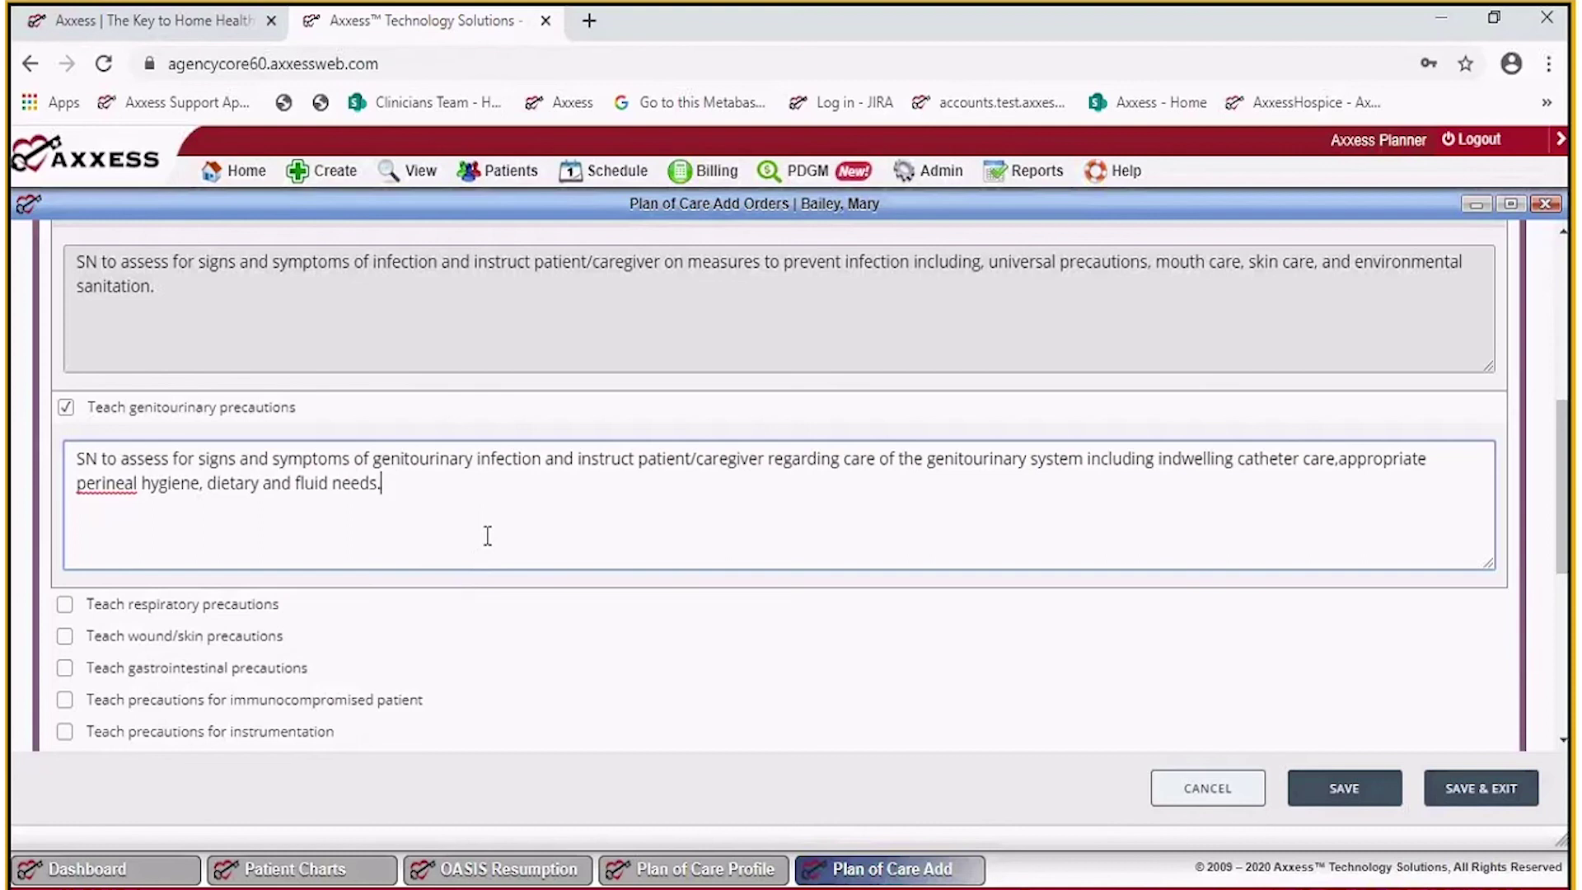
Check the remaining infection interventions and goals, then save the added order and exit to the Plan of Care Profile.
scroll(488, 536, "up", 3)
scroll(488, 536, "down", 15)
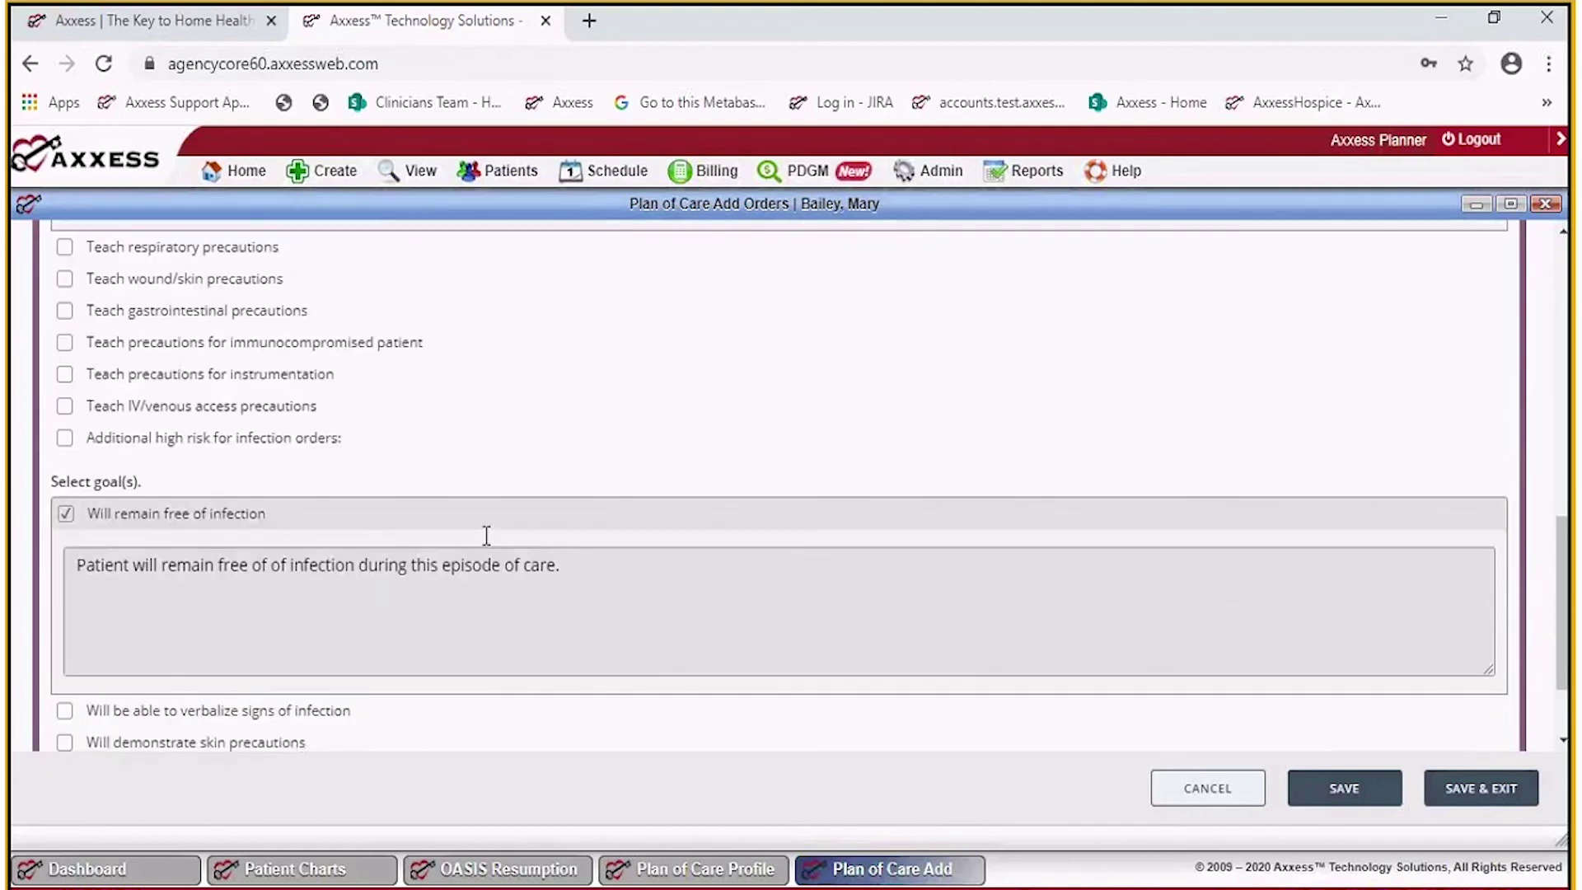
left_click(1357, 792)
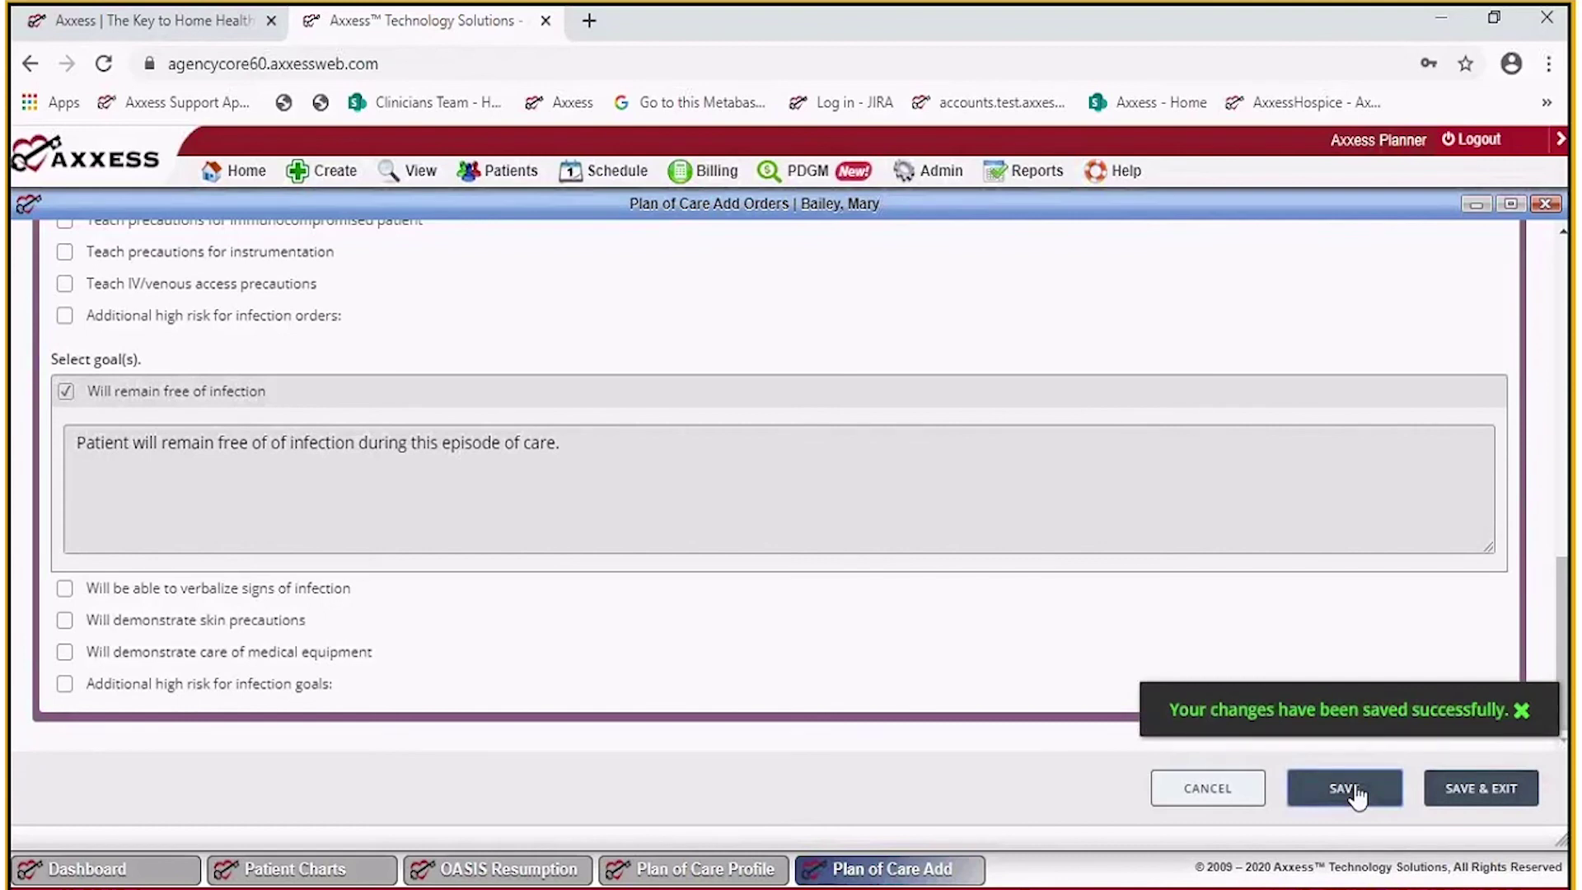
left_click(1442, 792)
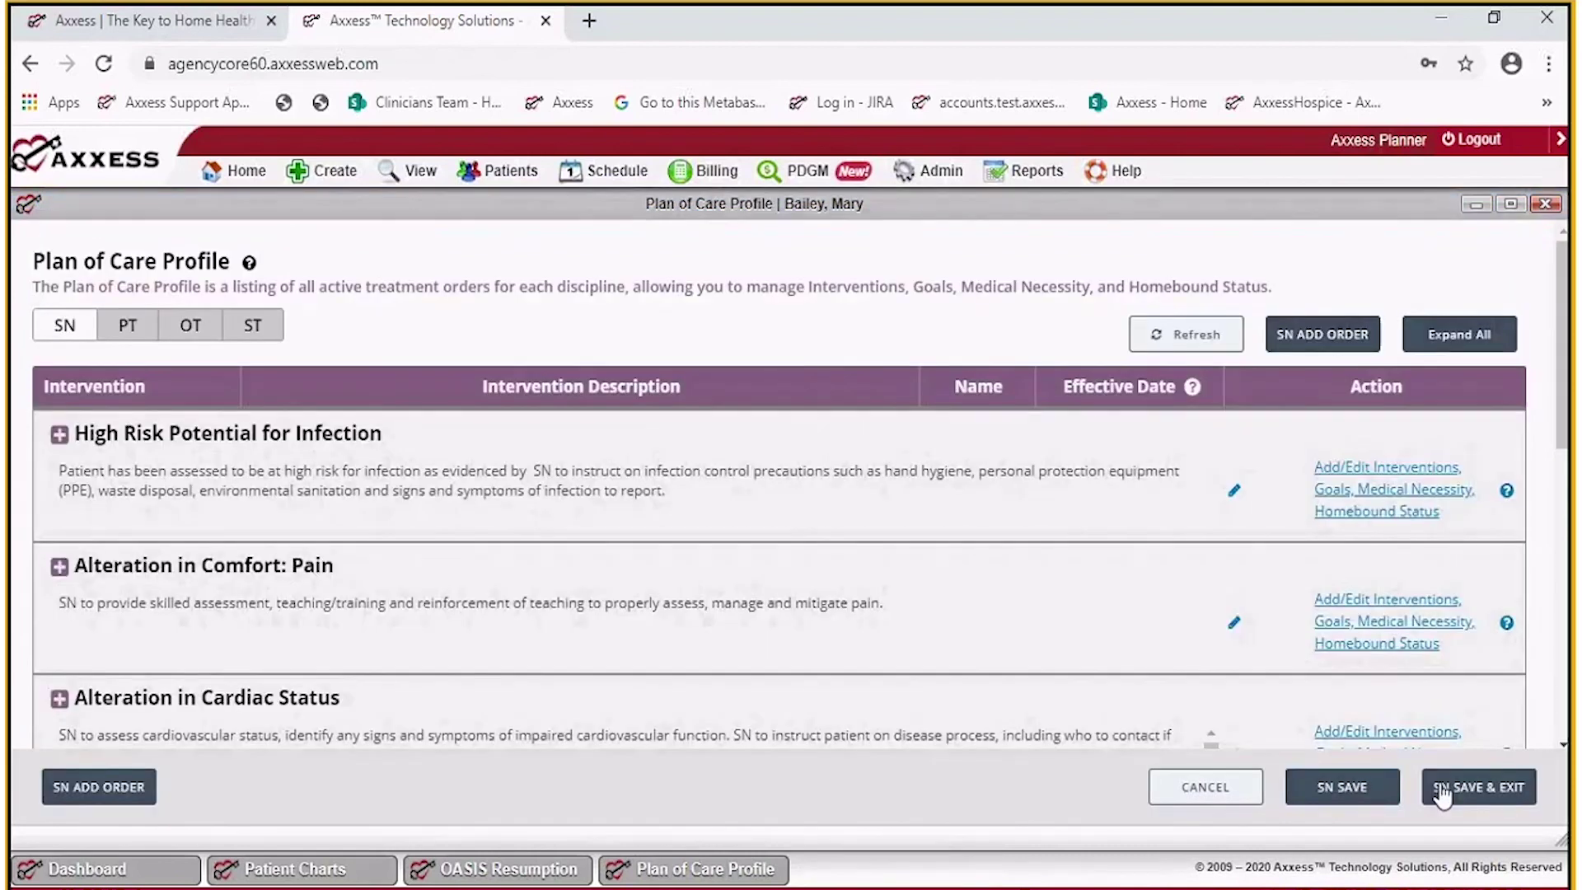
Expand High Risk Potential for Infection and review its interventions, goal, effective dates and available actions.
left_click(58, 434)
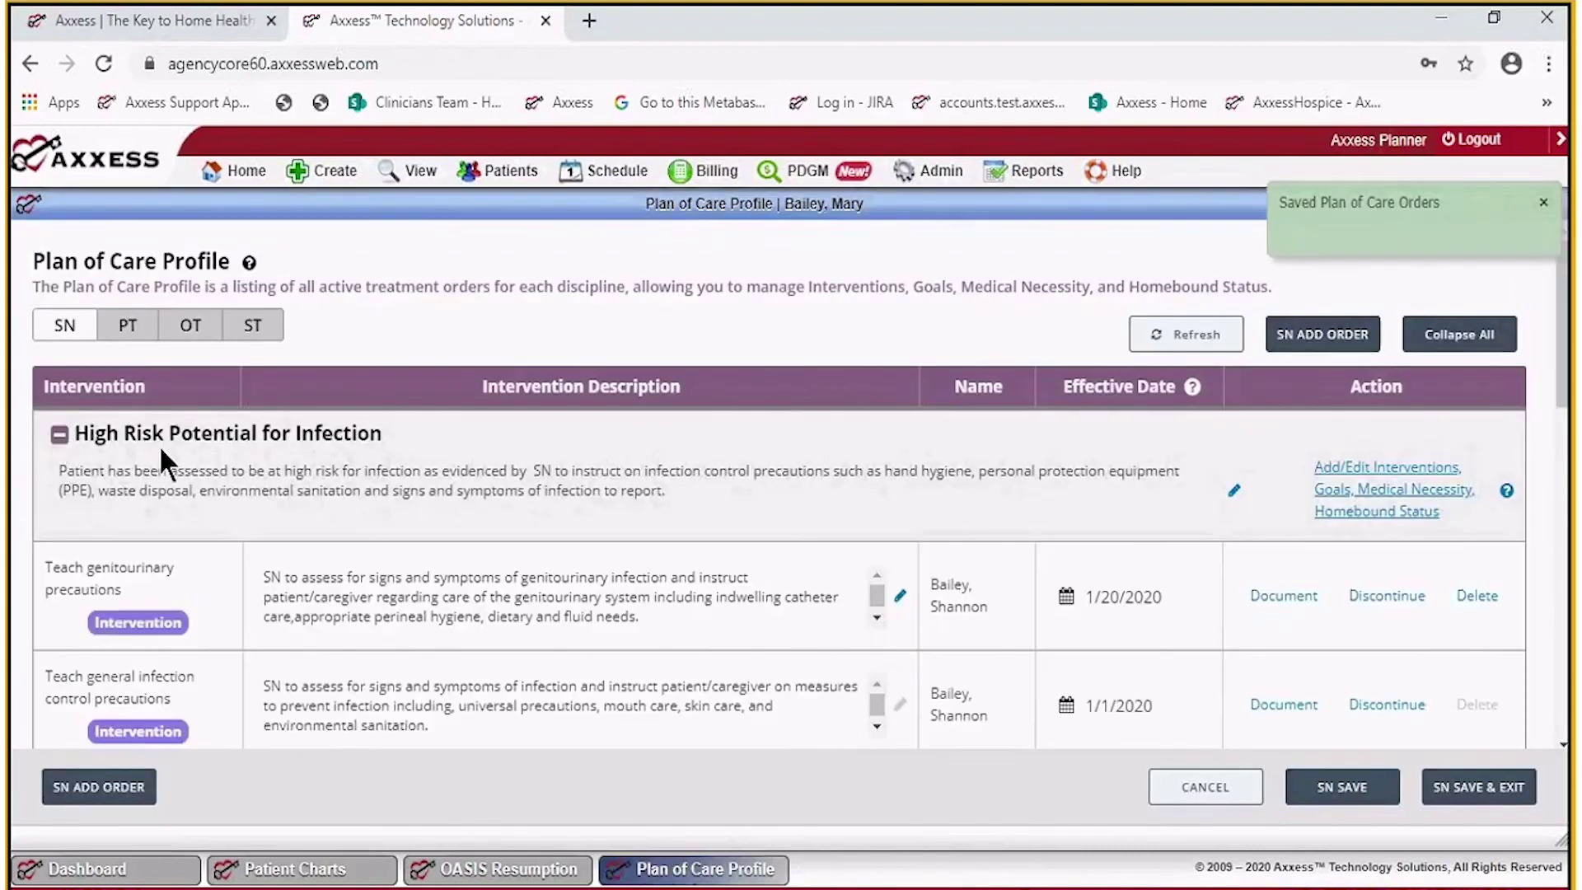
scroll(534, 472, "down", 3)
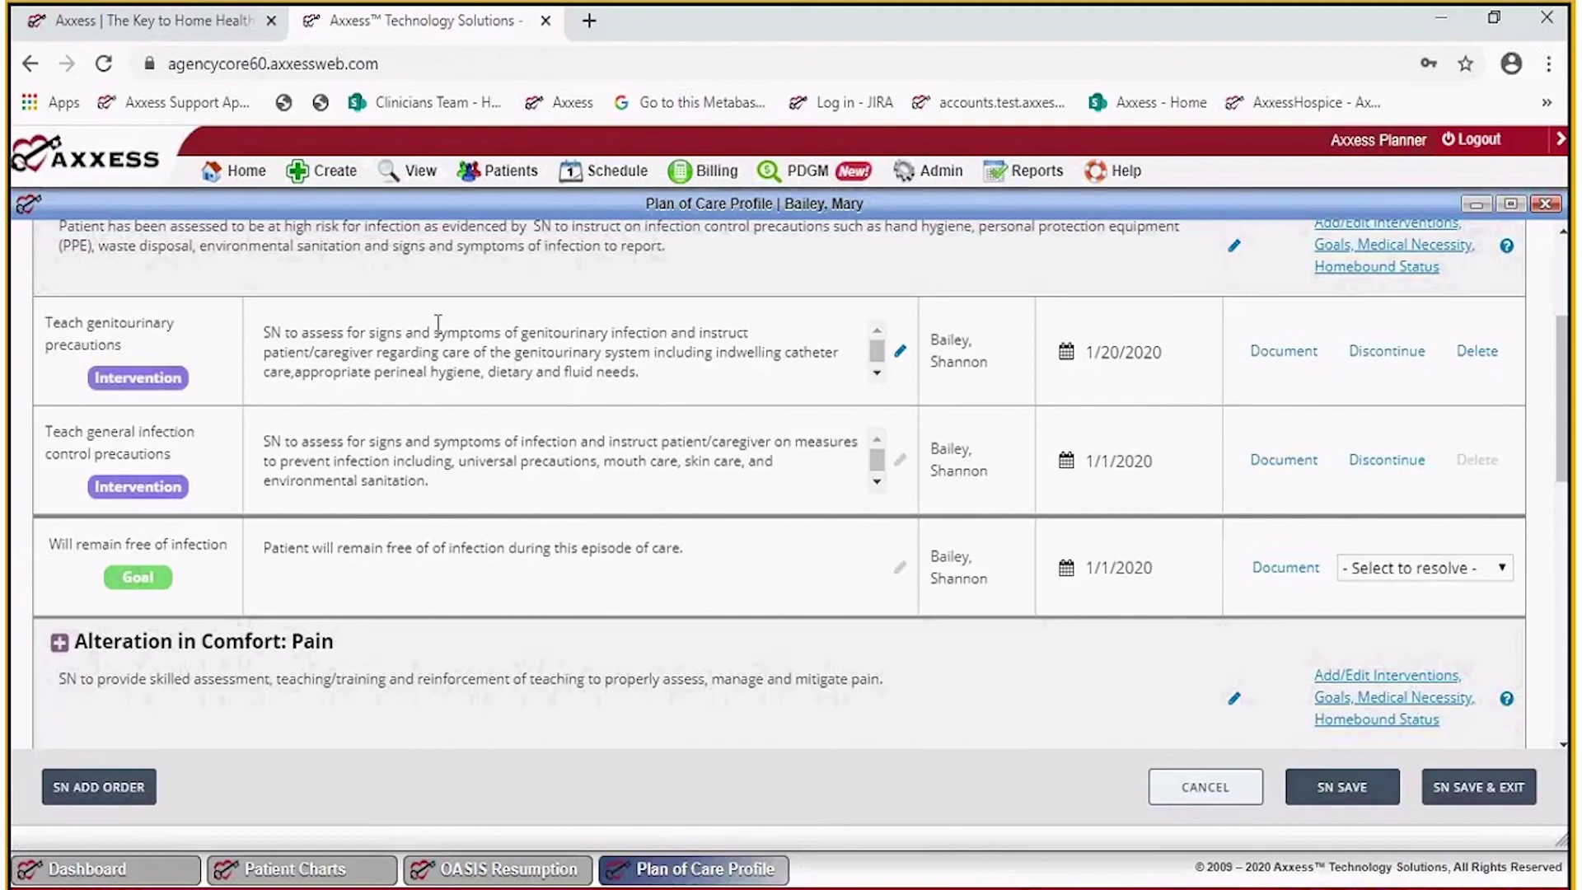
scroll(437, 323, "up", 3)
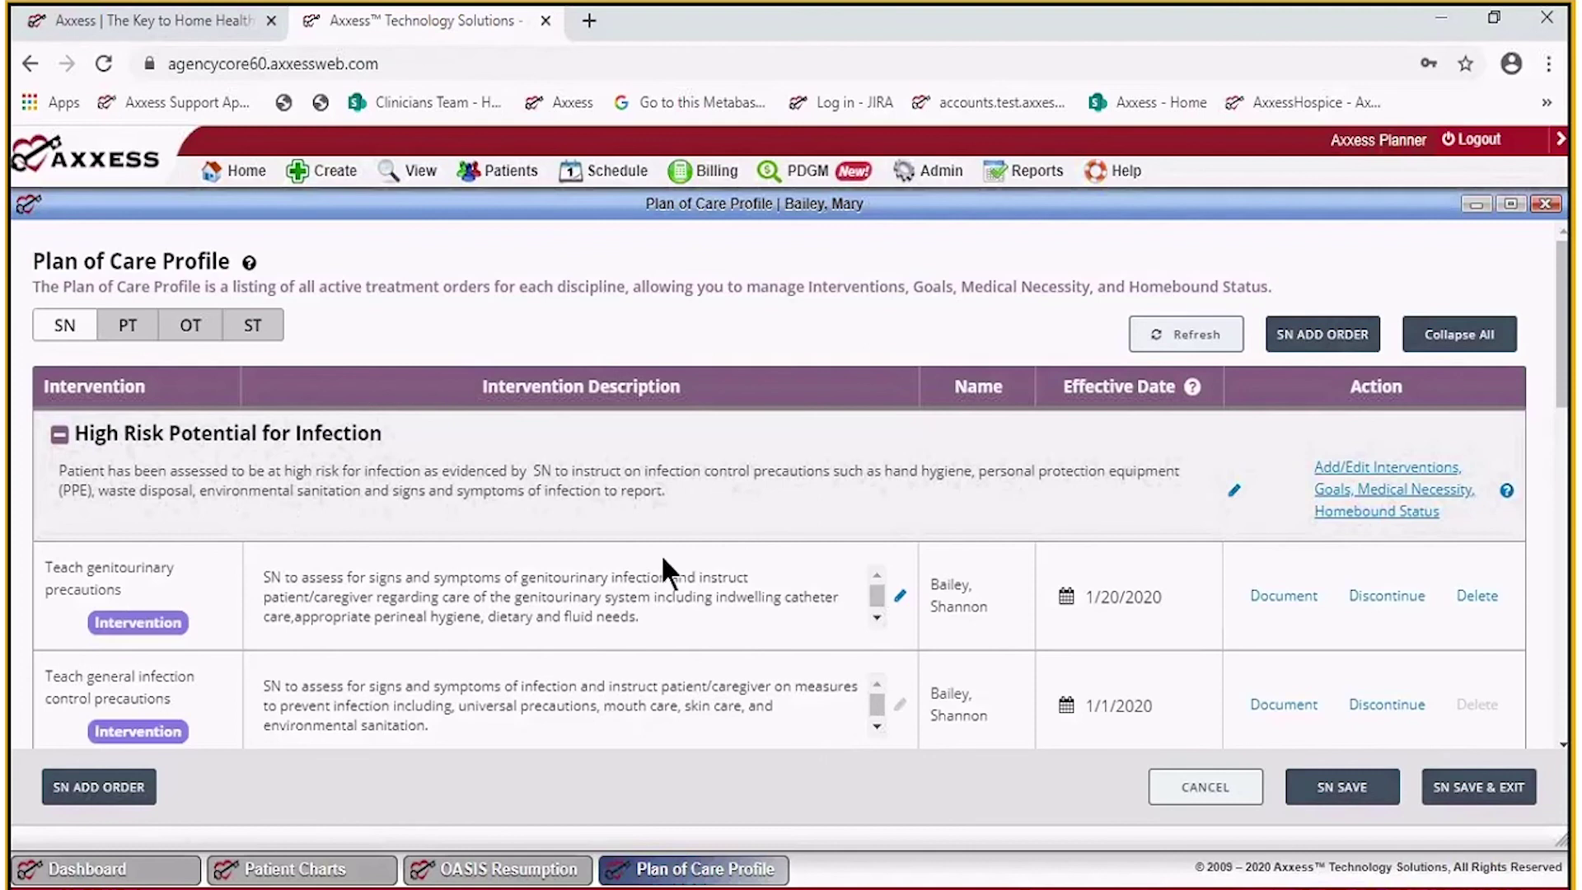
scroll(661, 554, "down", 3)
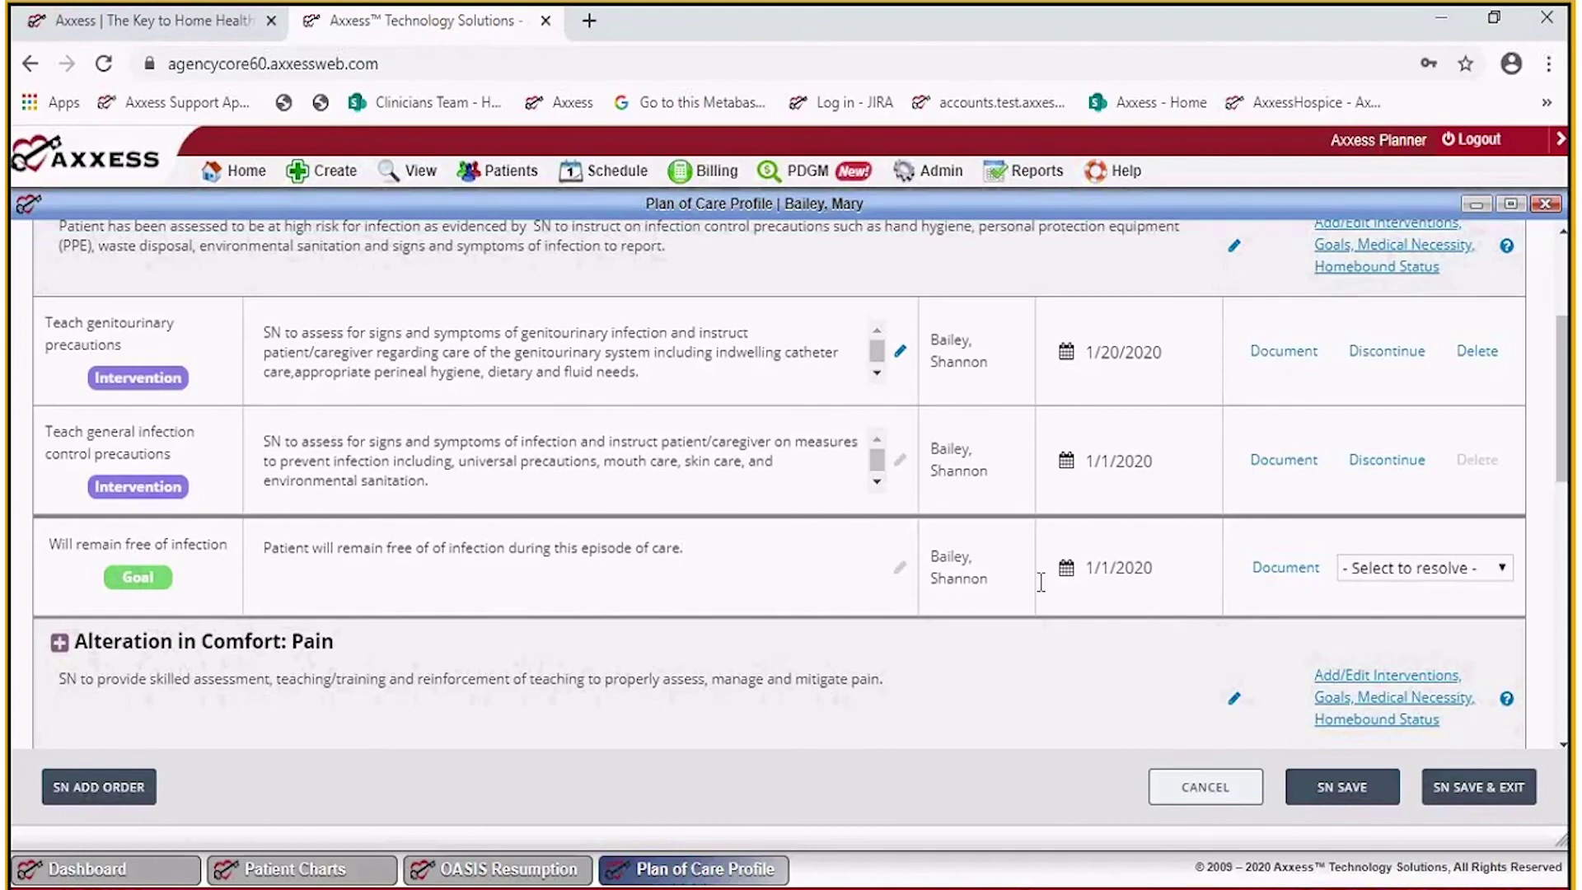
scroll(1041, 582, "up", 3)
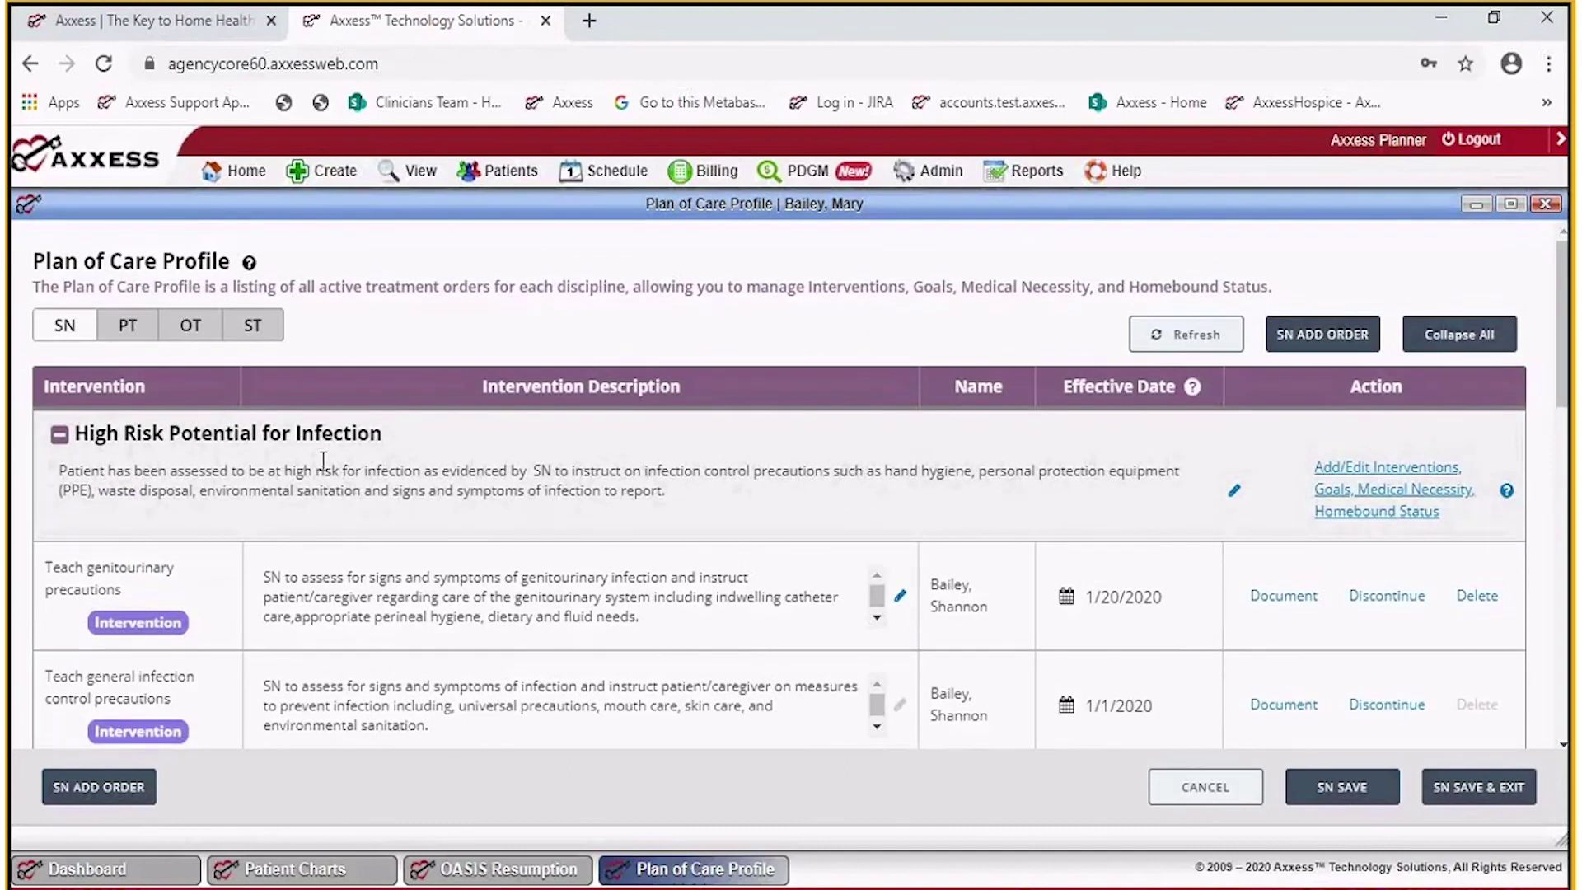
scroll(433, 490, "down", 3)
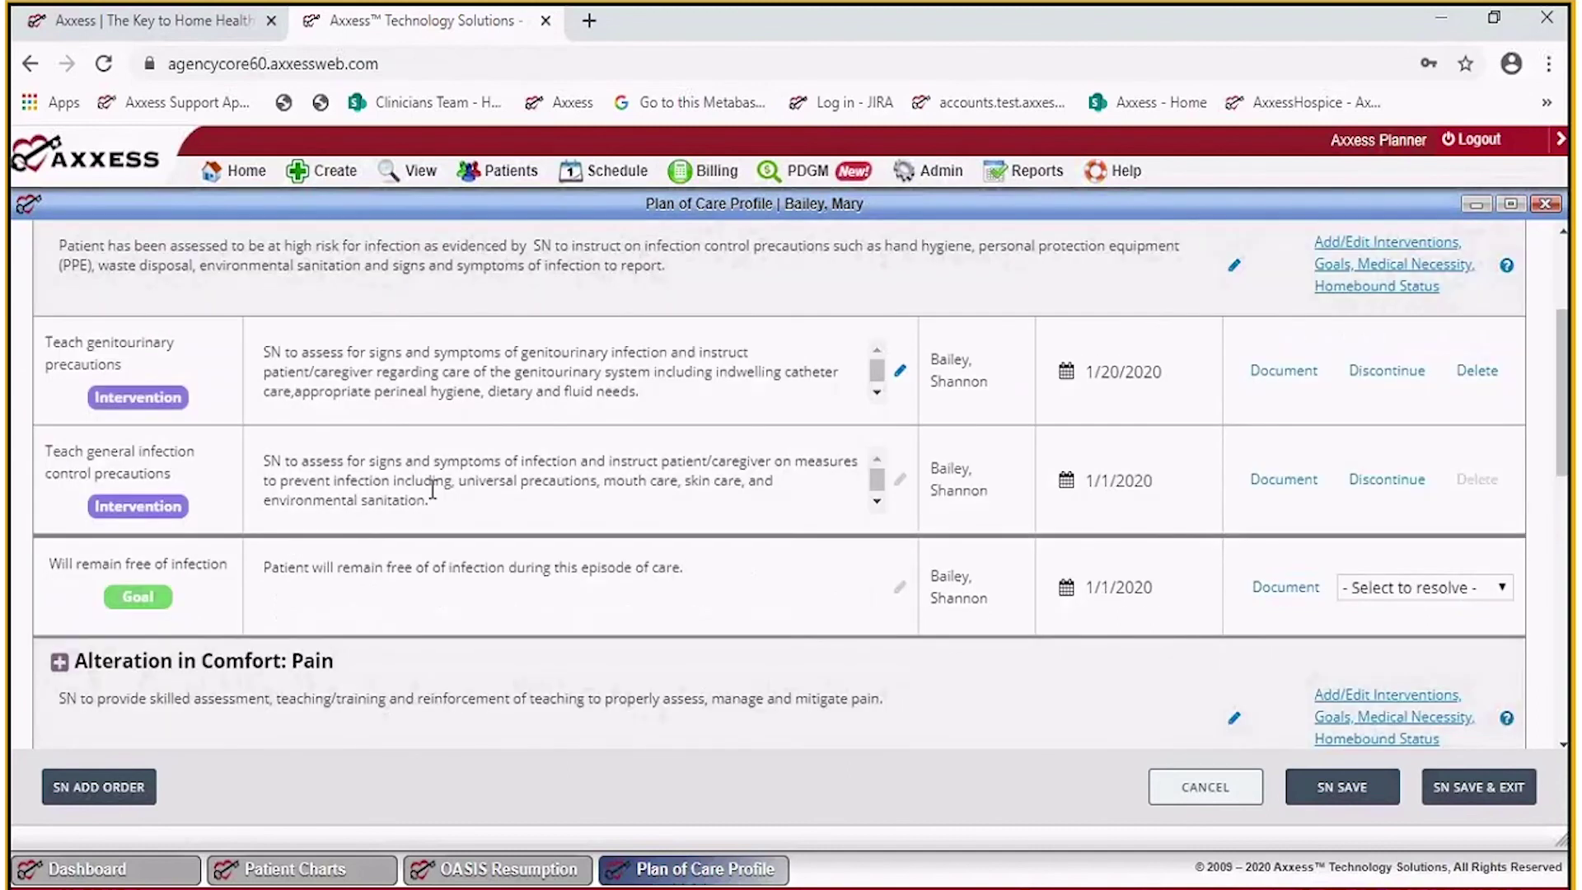
scroll(433, 490, "down", 5)
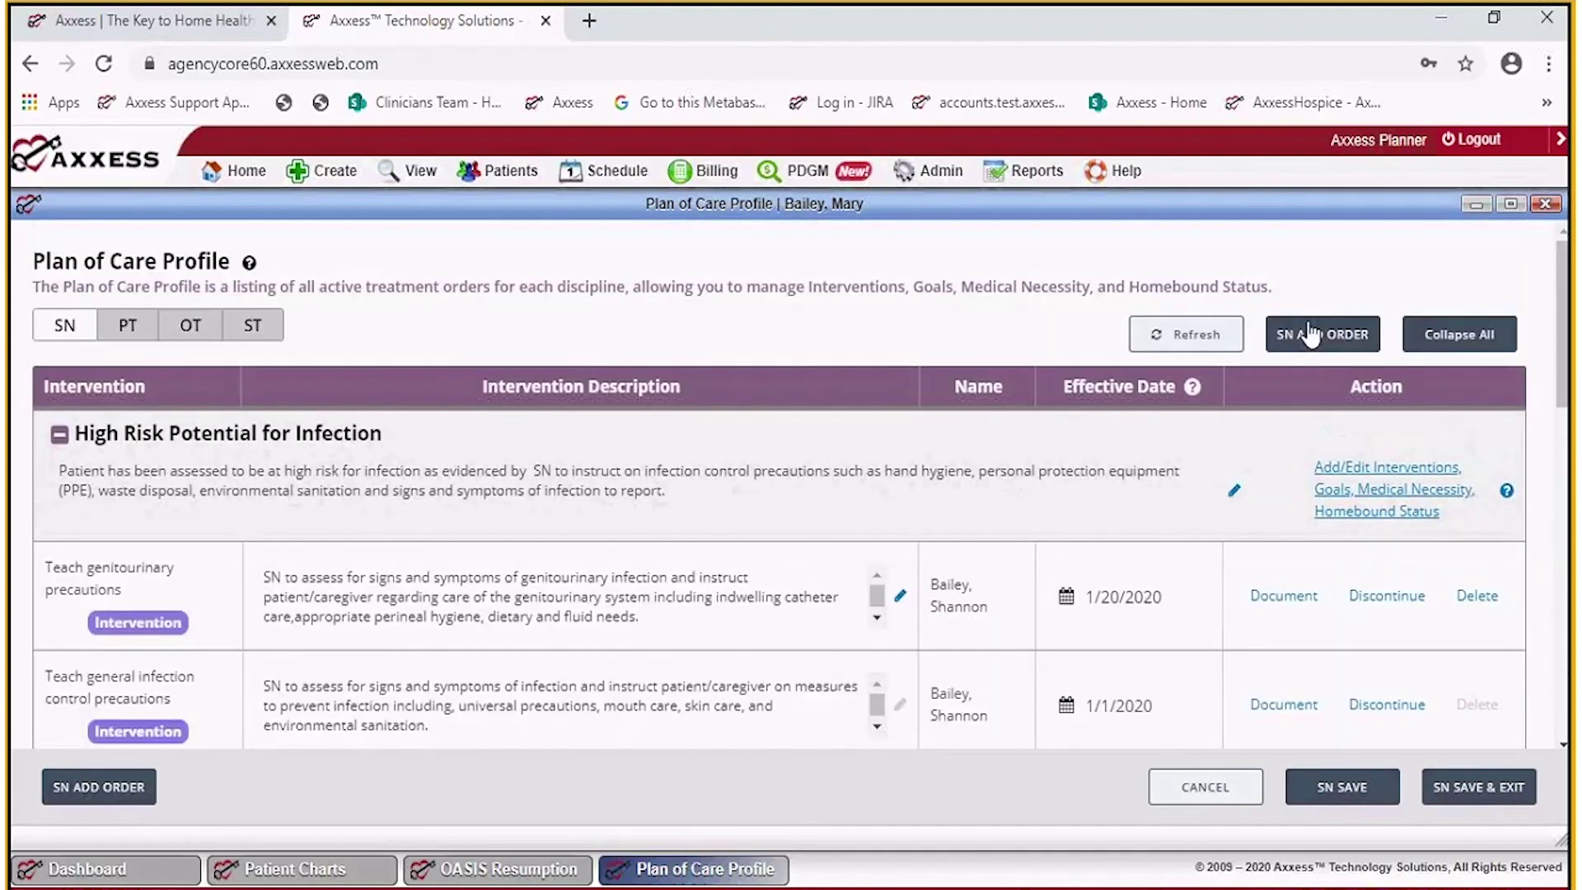
Add a new SN order using the problem statement Need for Advanced Care Planning.
left_click(1310, 333)
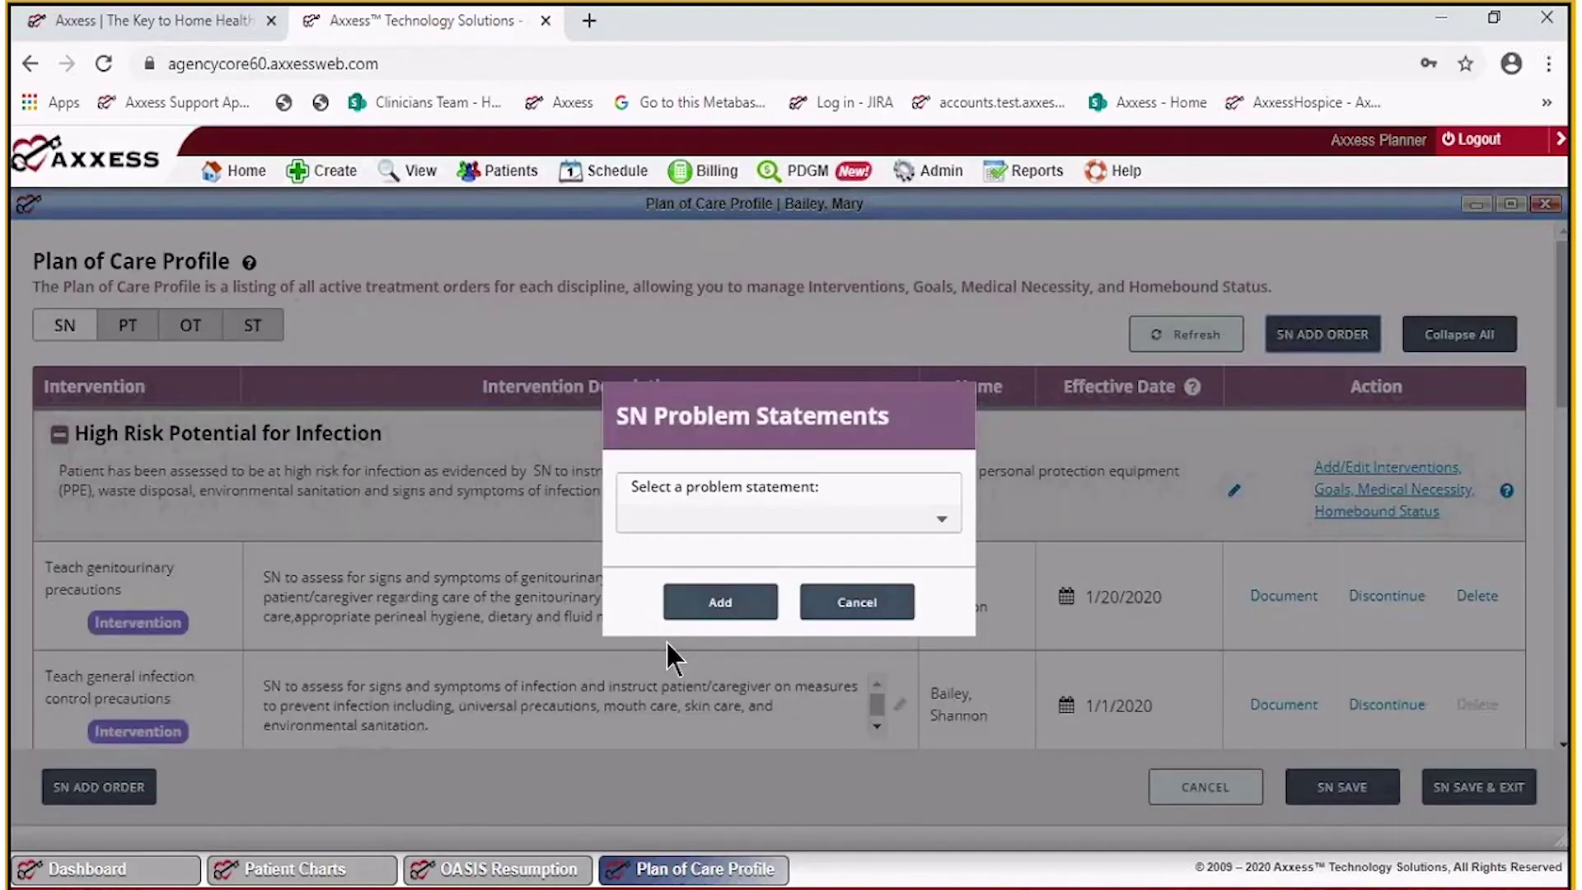
left_click(939, 522)
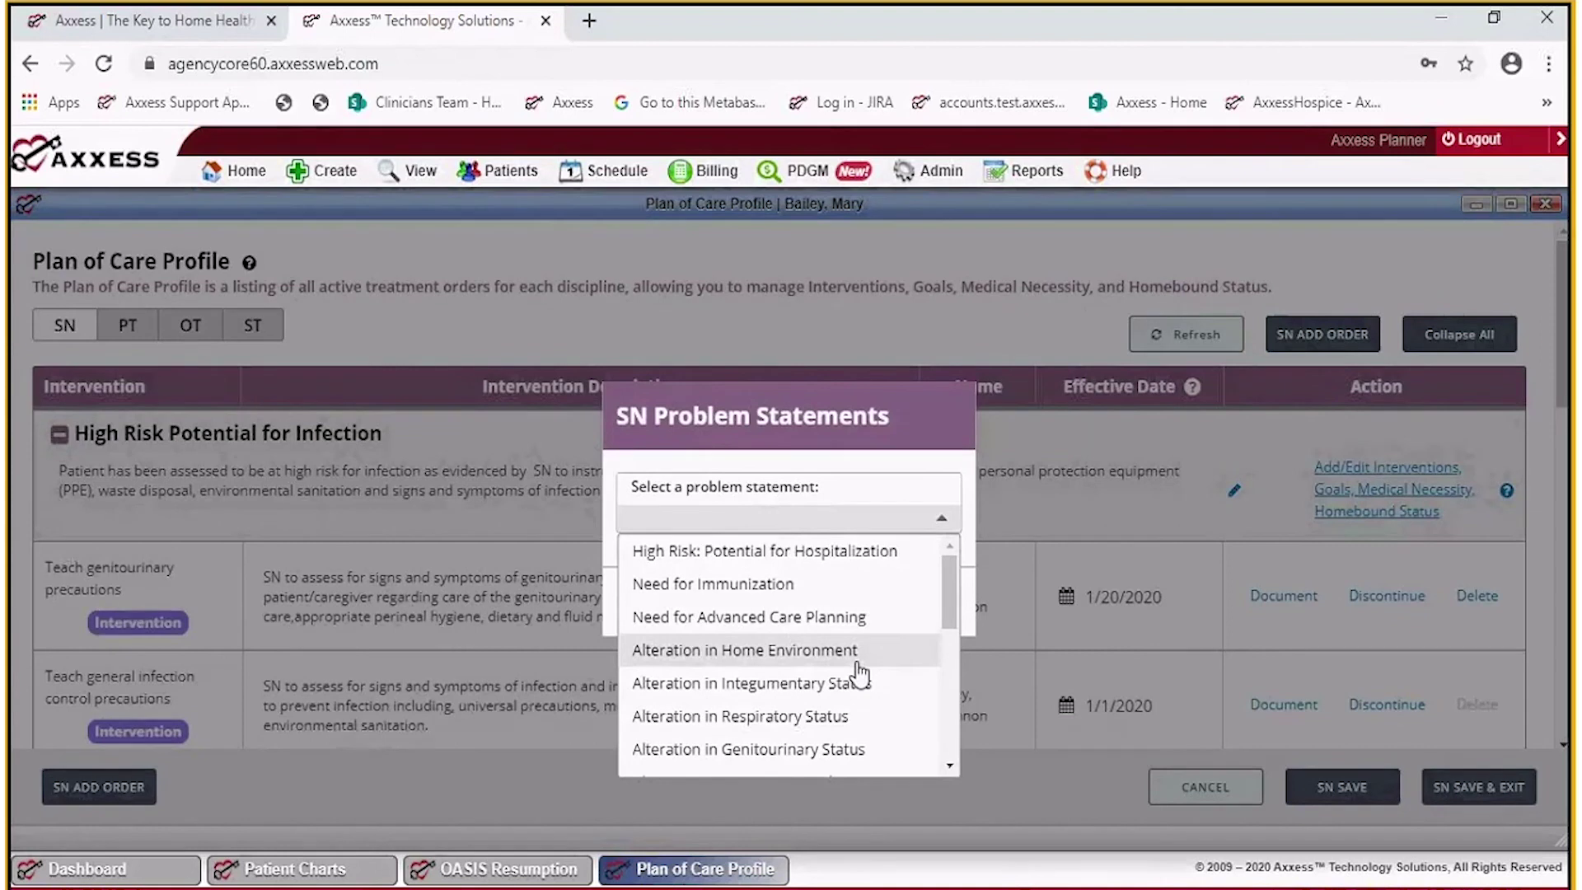
left_click(823, 619)
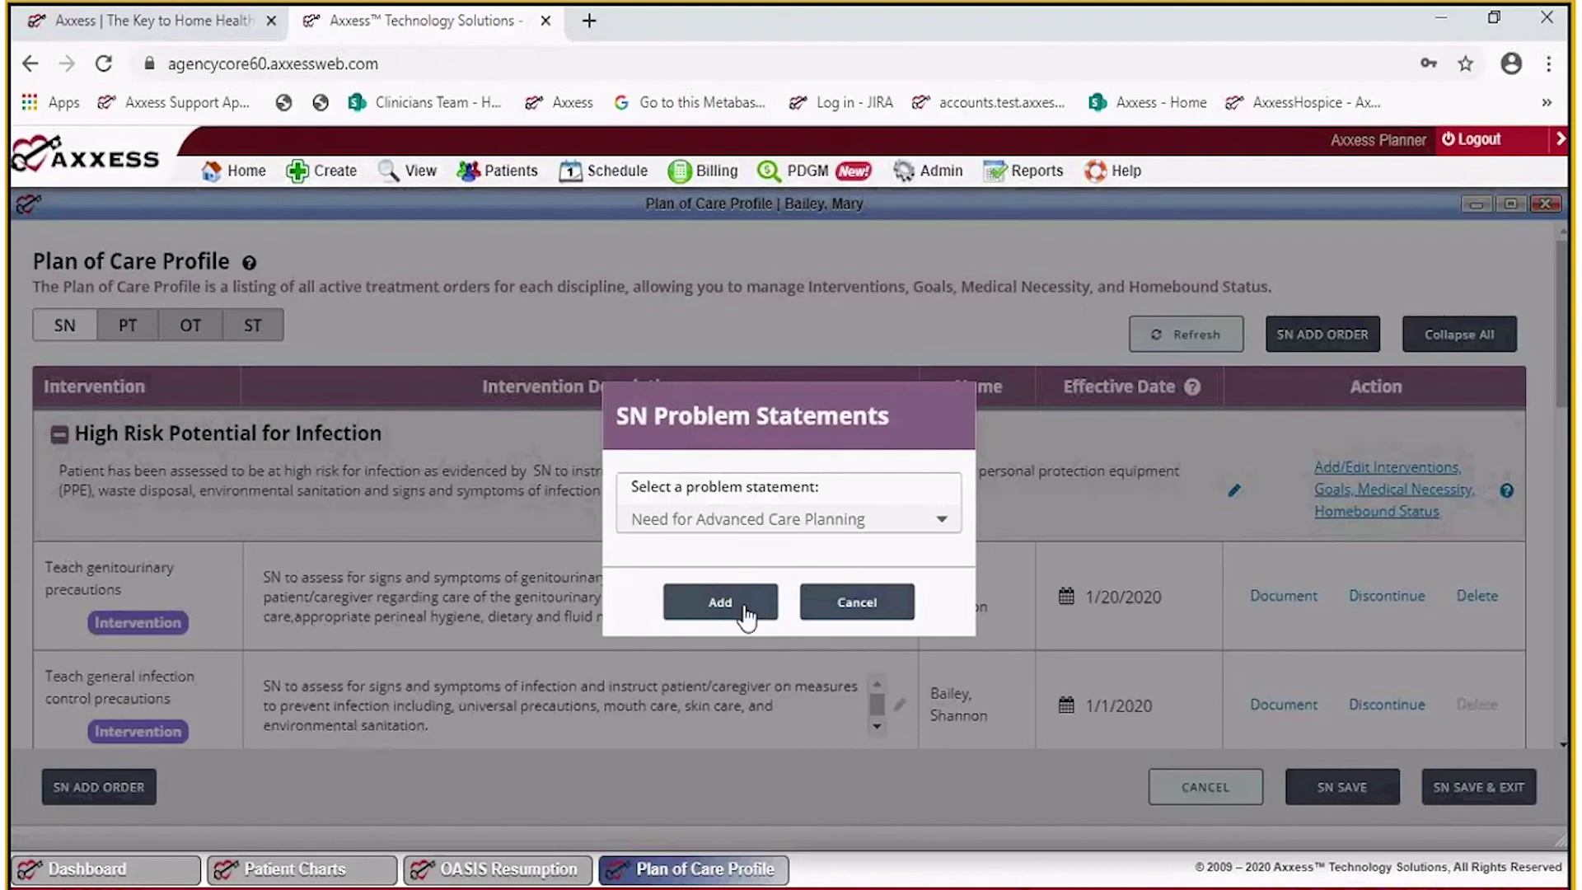
left_click(722, 607)
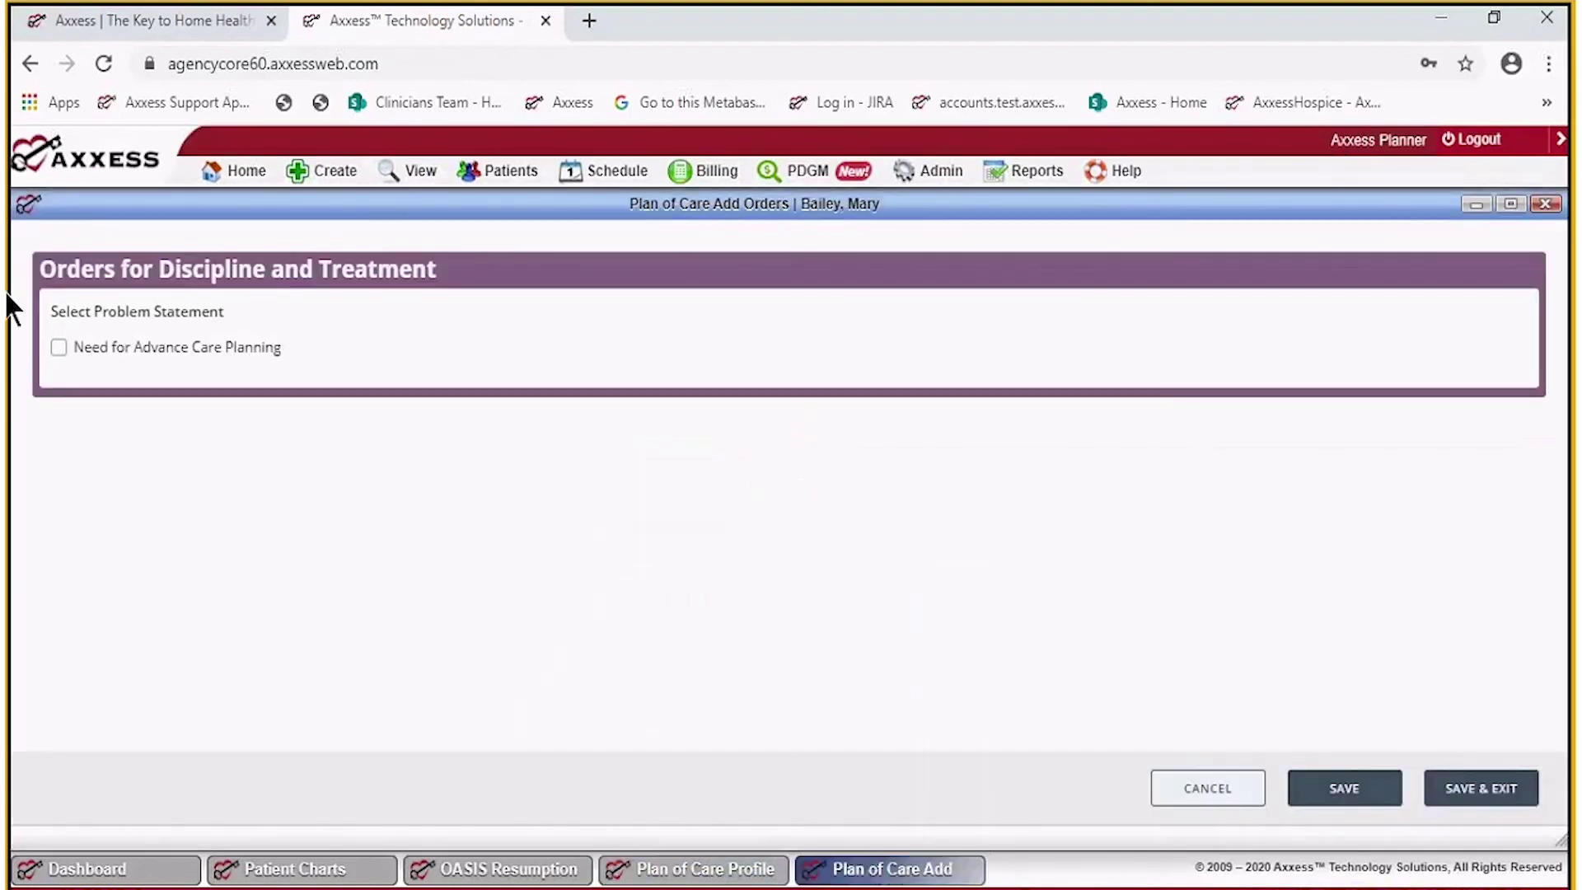
Select Need for Advance Care Planning with intervention Teach: Advance care plan and goal Patient able to verbalize need for advance care planning.
left_click(58, 348)
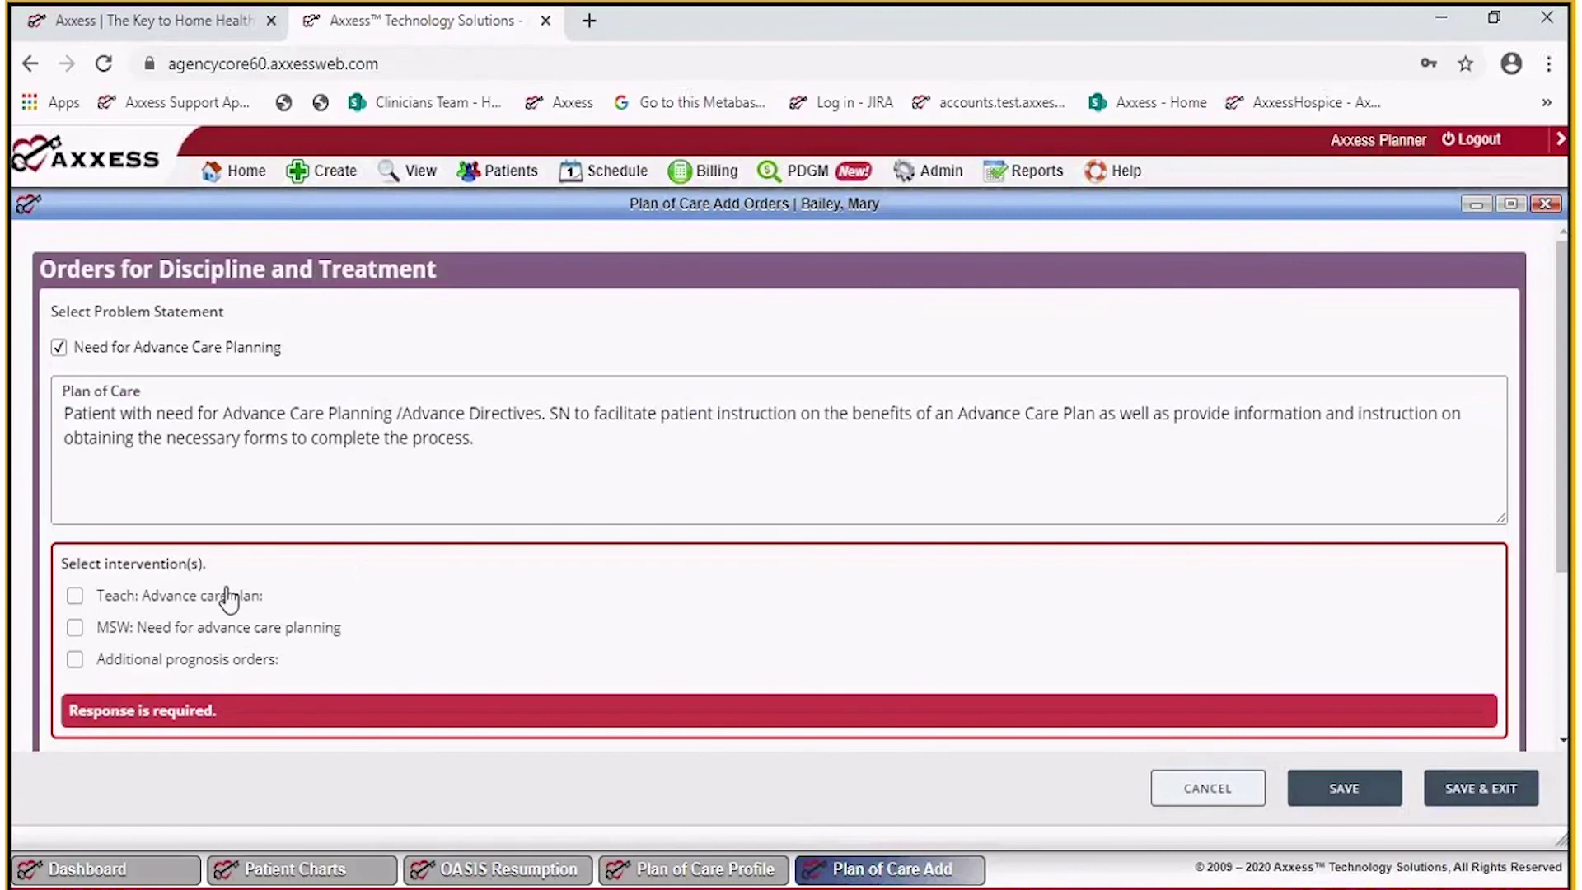
left_click(75, 595)
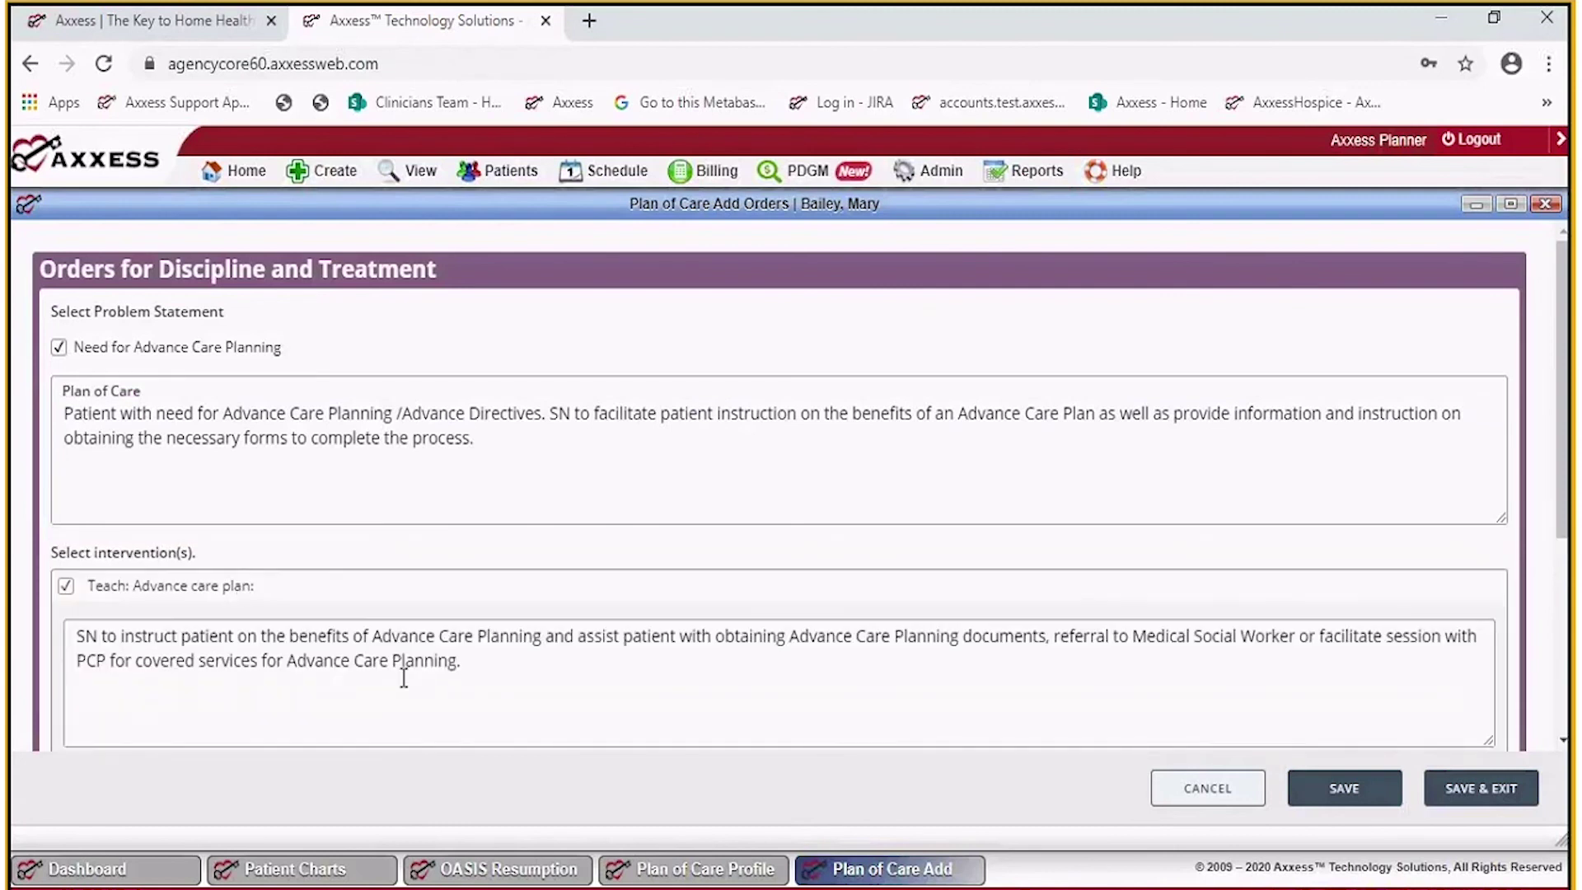
scroll(937, 655, "down", 3)
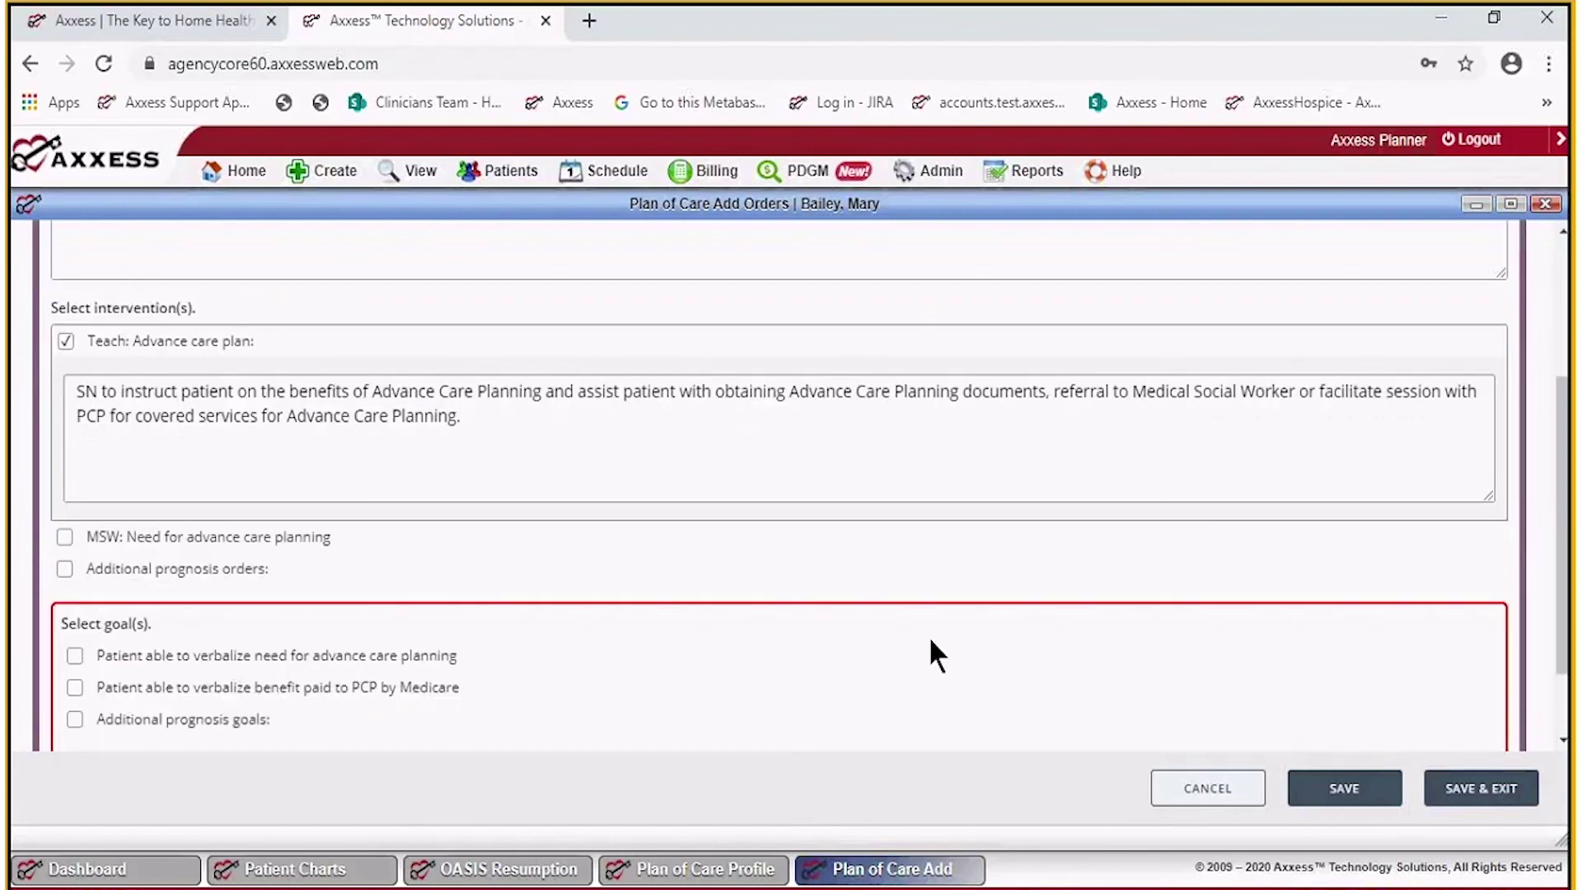
left_click(73, 656)
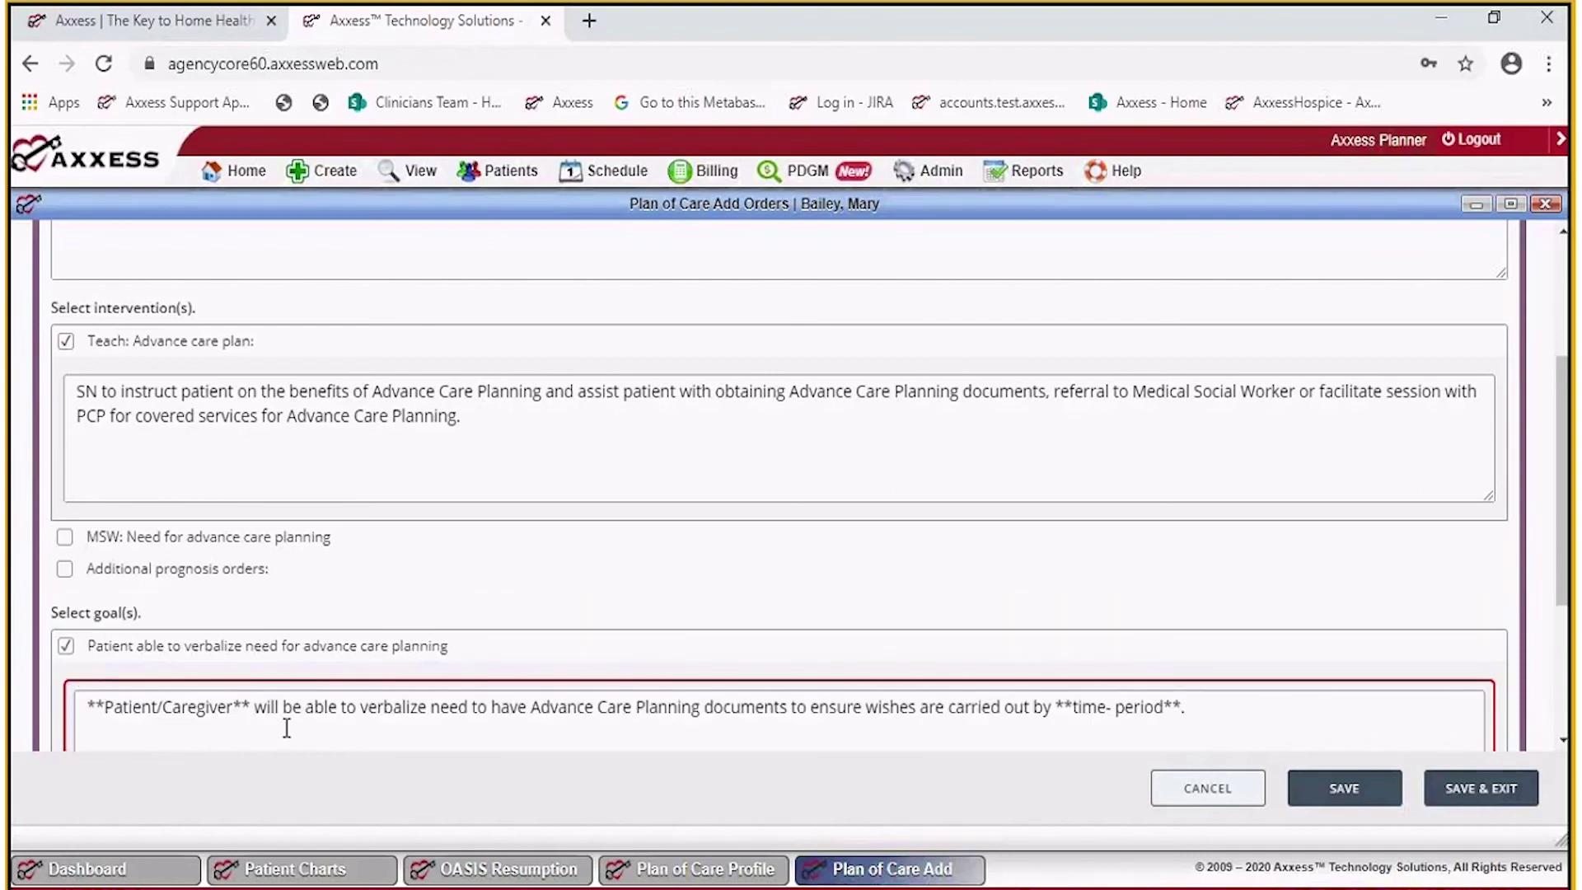
Remove the asterisks around Patient/Caregiver in the goal text about verbalizing the need for advance care planning.
left_click(251, 717)
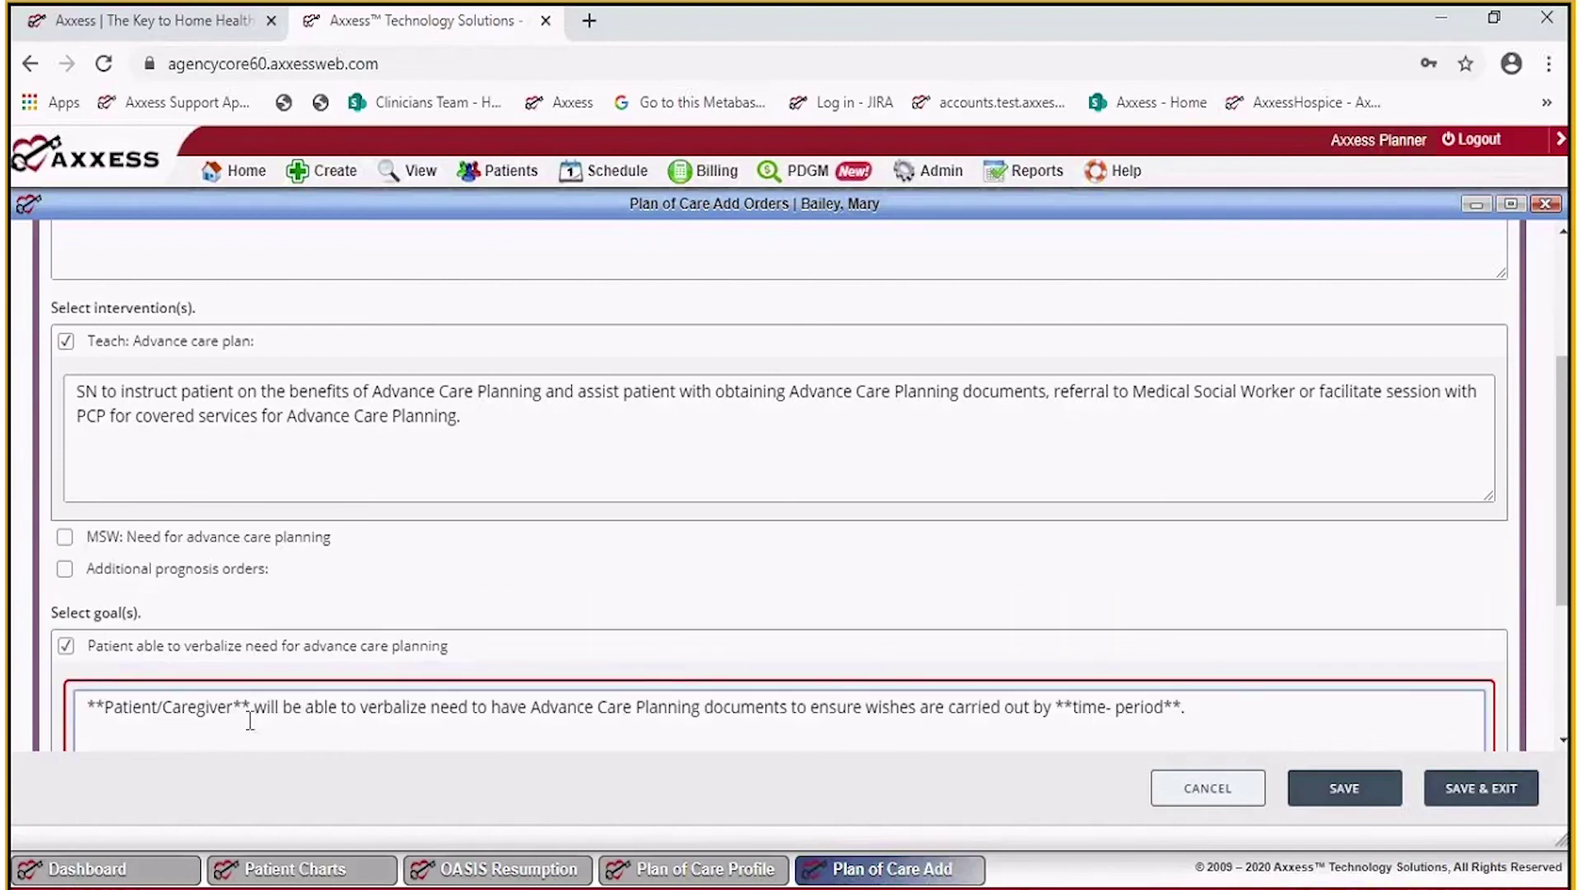
key("BackSpace")
key("BackSpace")
key("BackSpace")
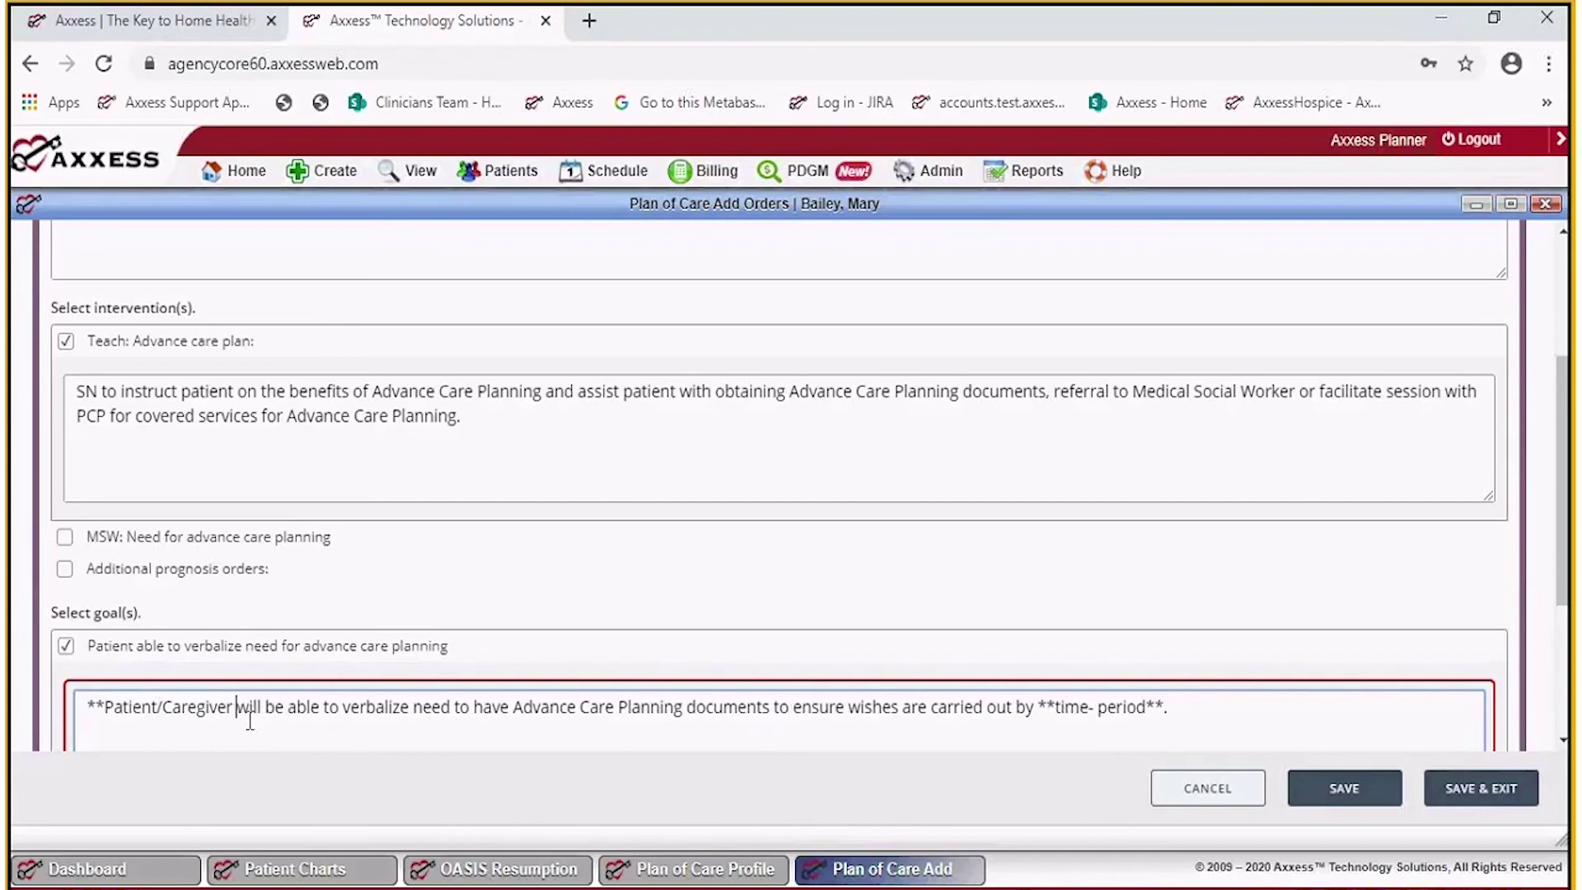
left_click(104, 712)
key("BackSpace")
key("BackSpace")
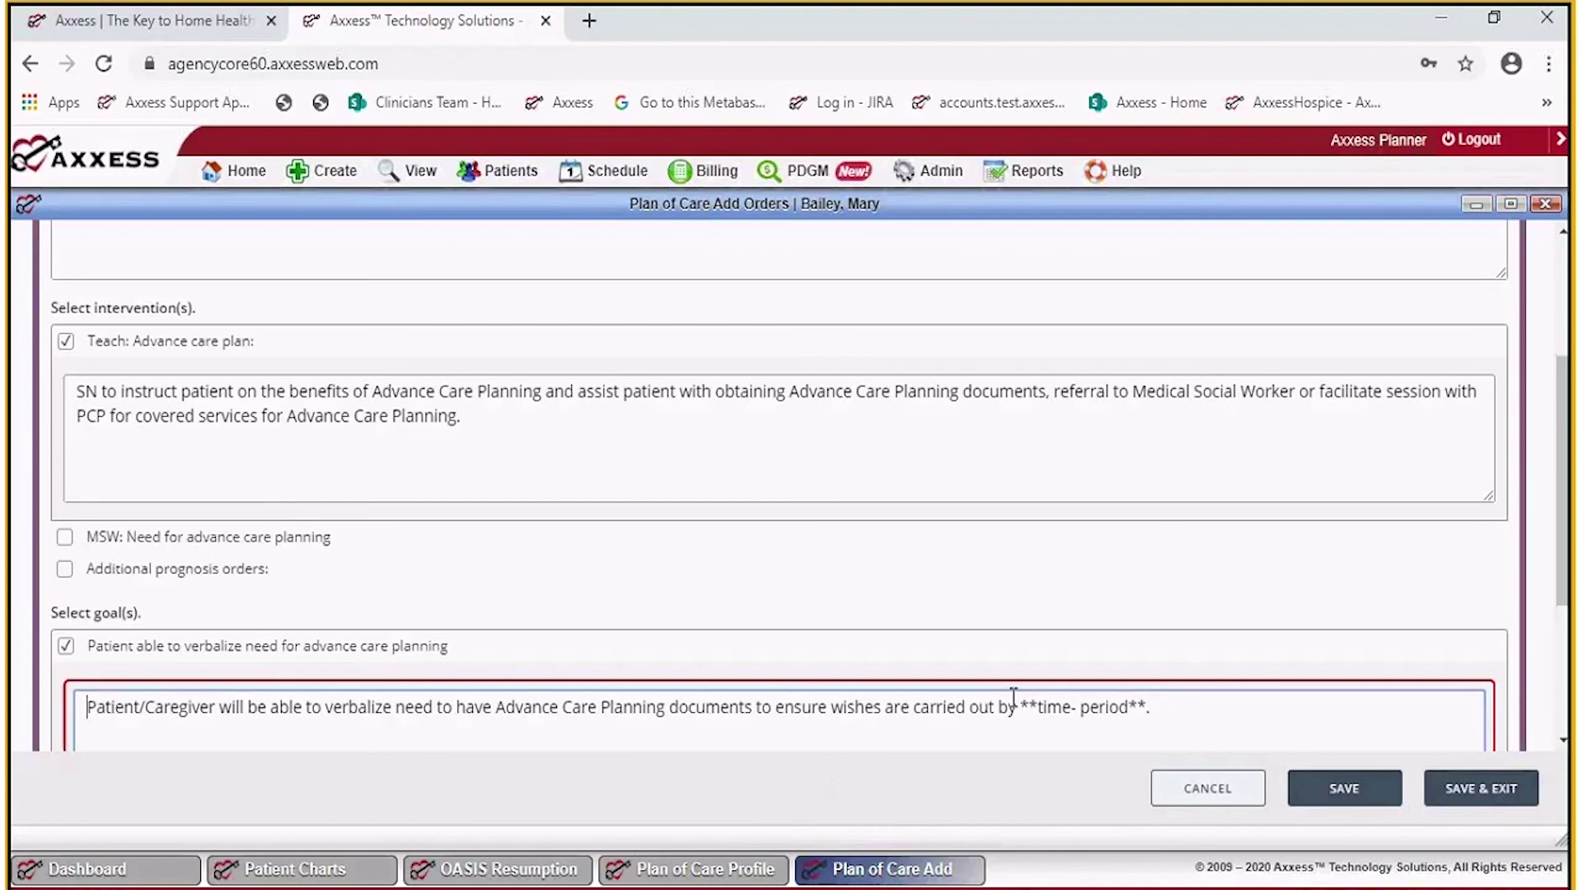
Delete the time-period placeholder from the end of the goal text, then save the order and exit to the Plan of Care Profile.
left_click_drag(1023, 707, 1152, 707)
scroll(1014, 688, "down", 2)
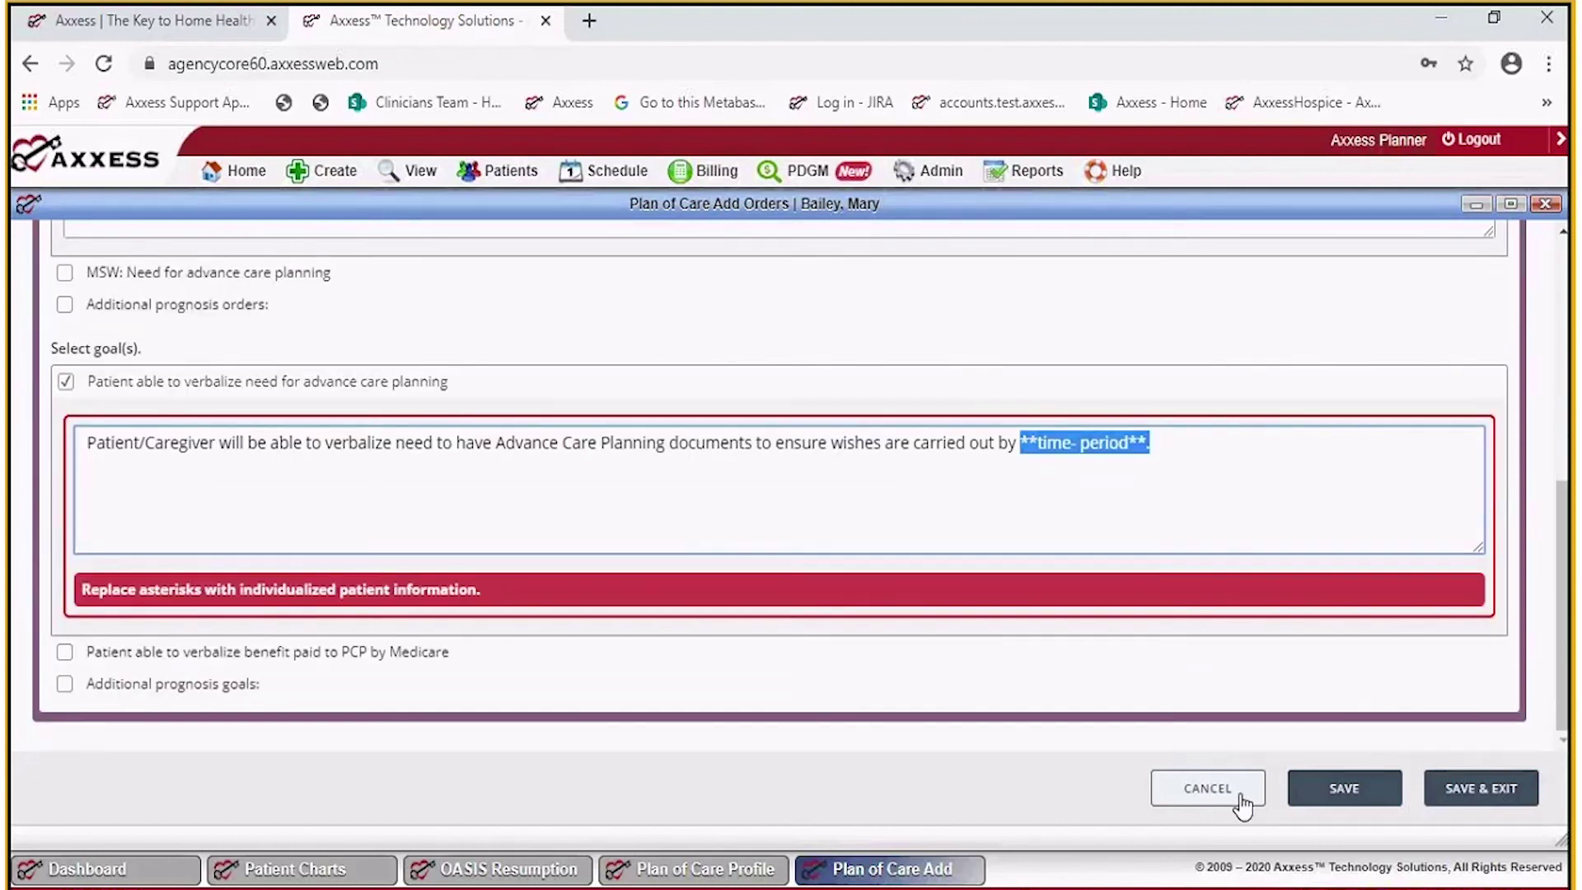
key("BackSpace")
scroll(1006, 566, "up", 5)
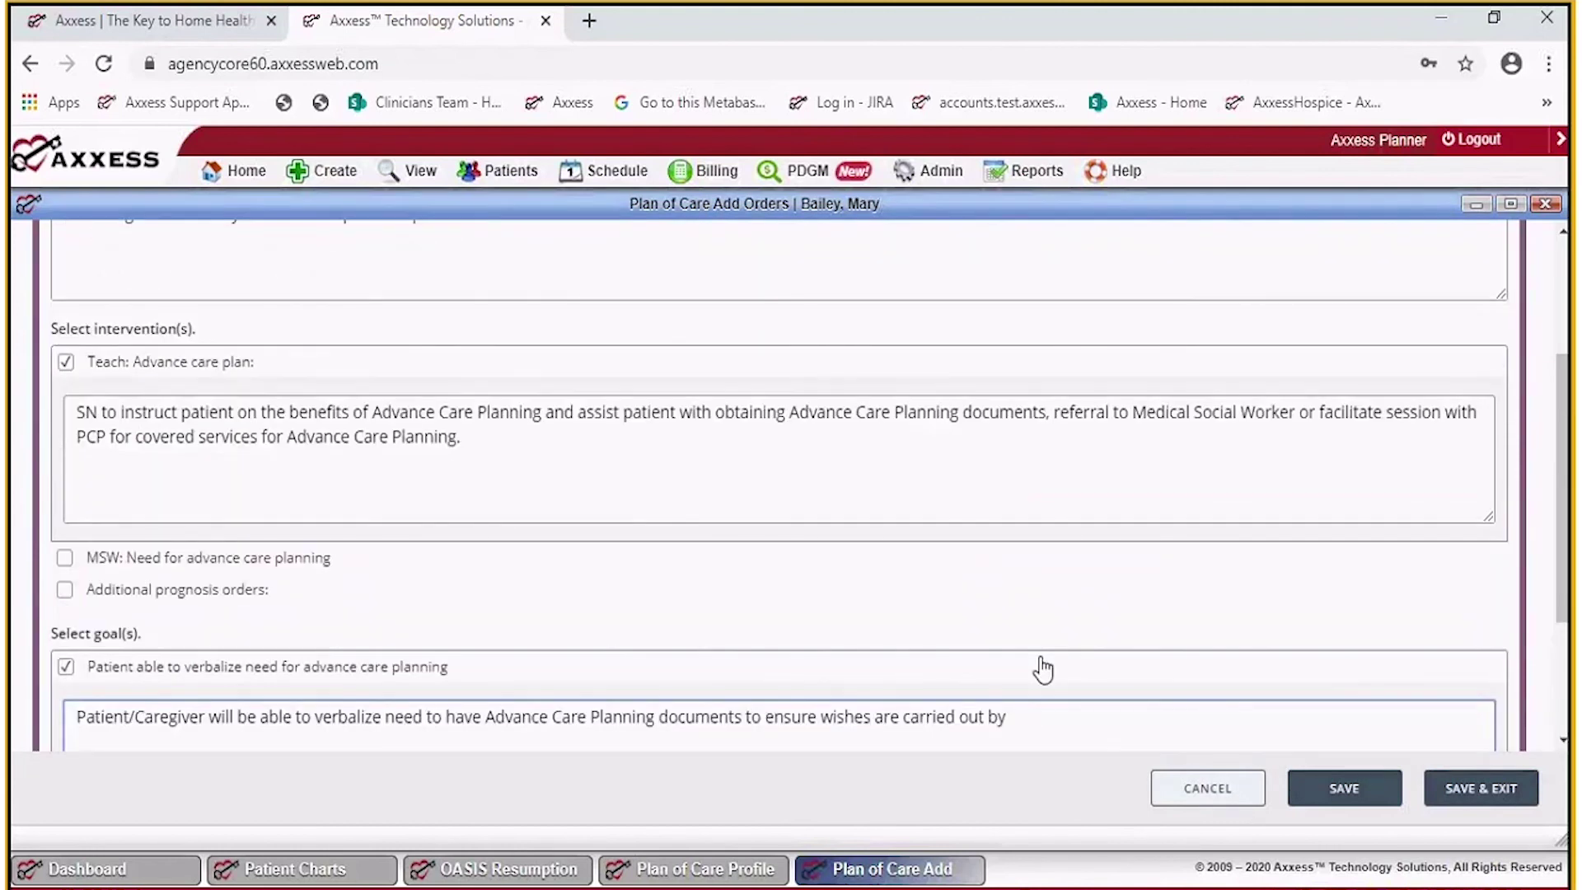
scroll(1113, 695, "down", 2)
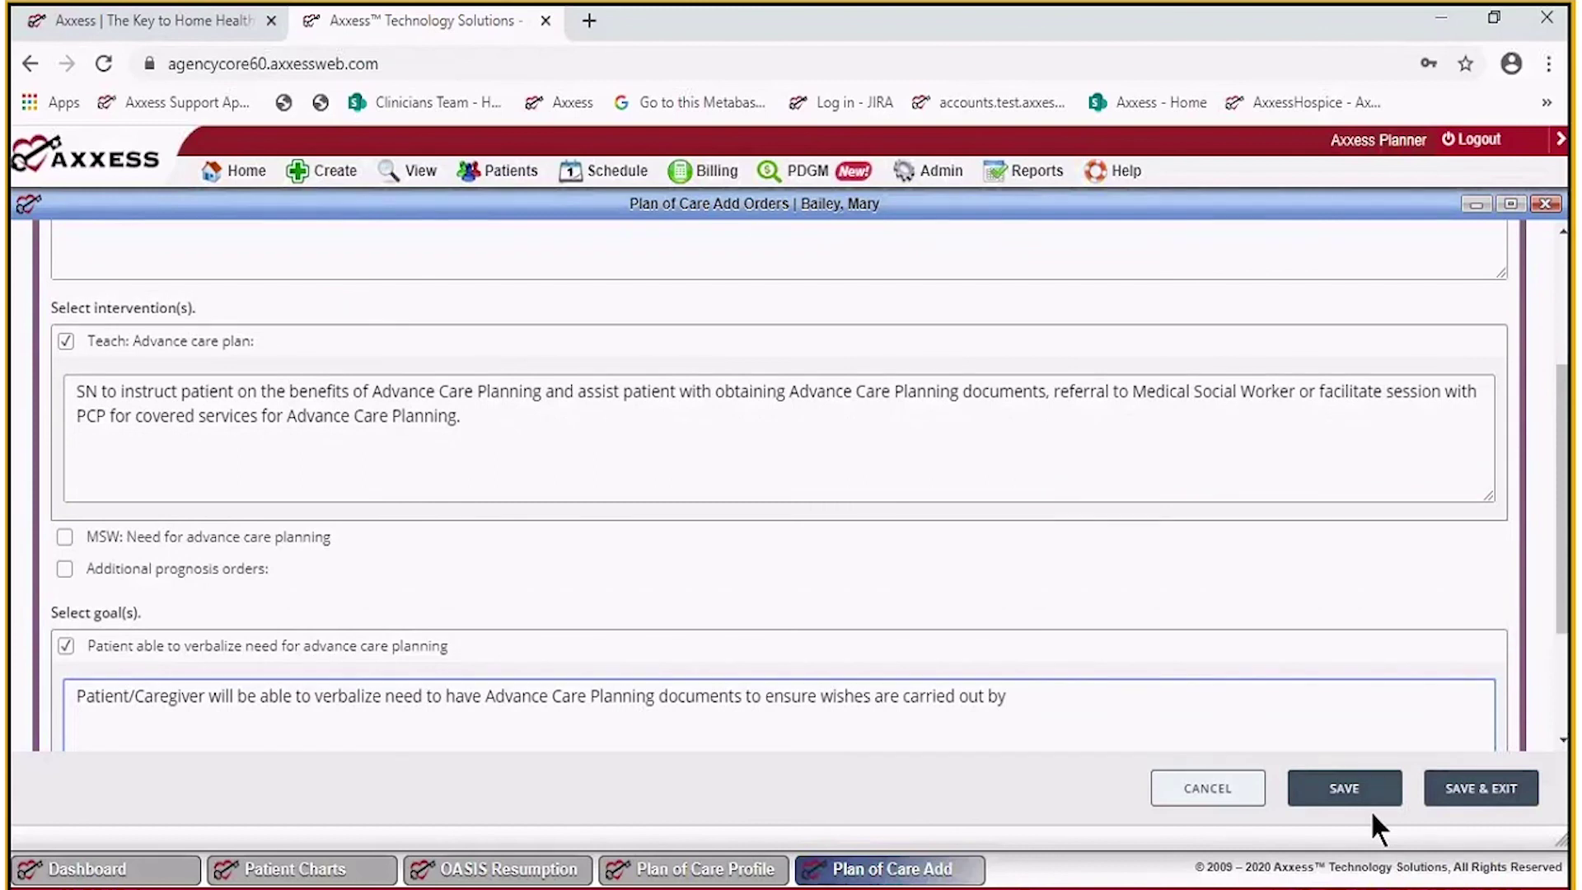
left_click(1467, 791)
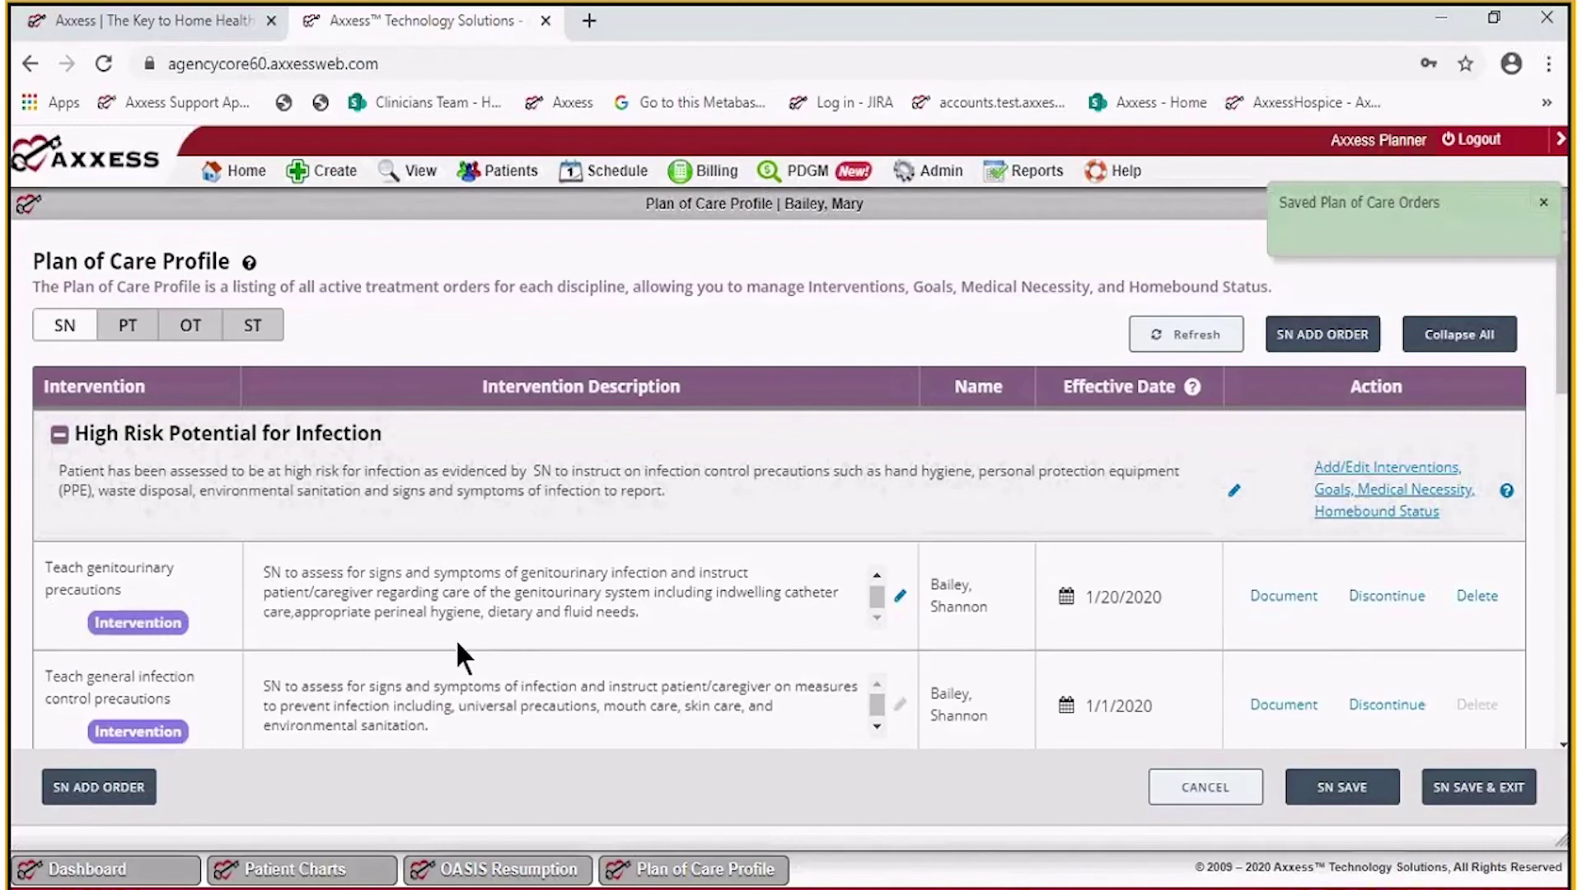
Check the PT, OT and ST disciplines for active orders in the Plan of Care Profile.
left_click(122, 331)
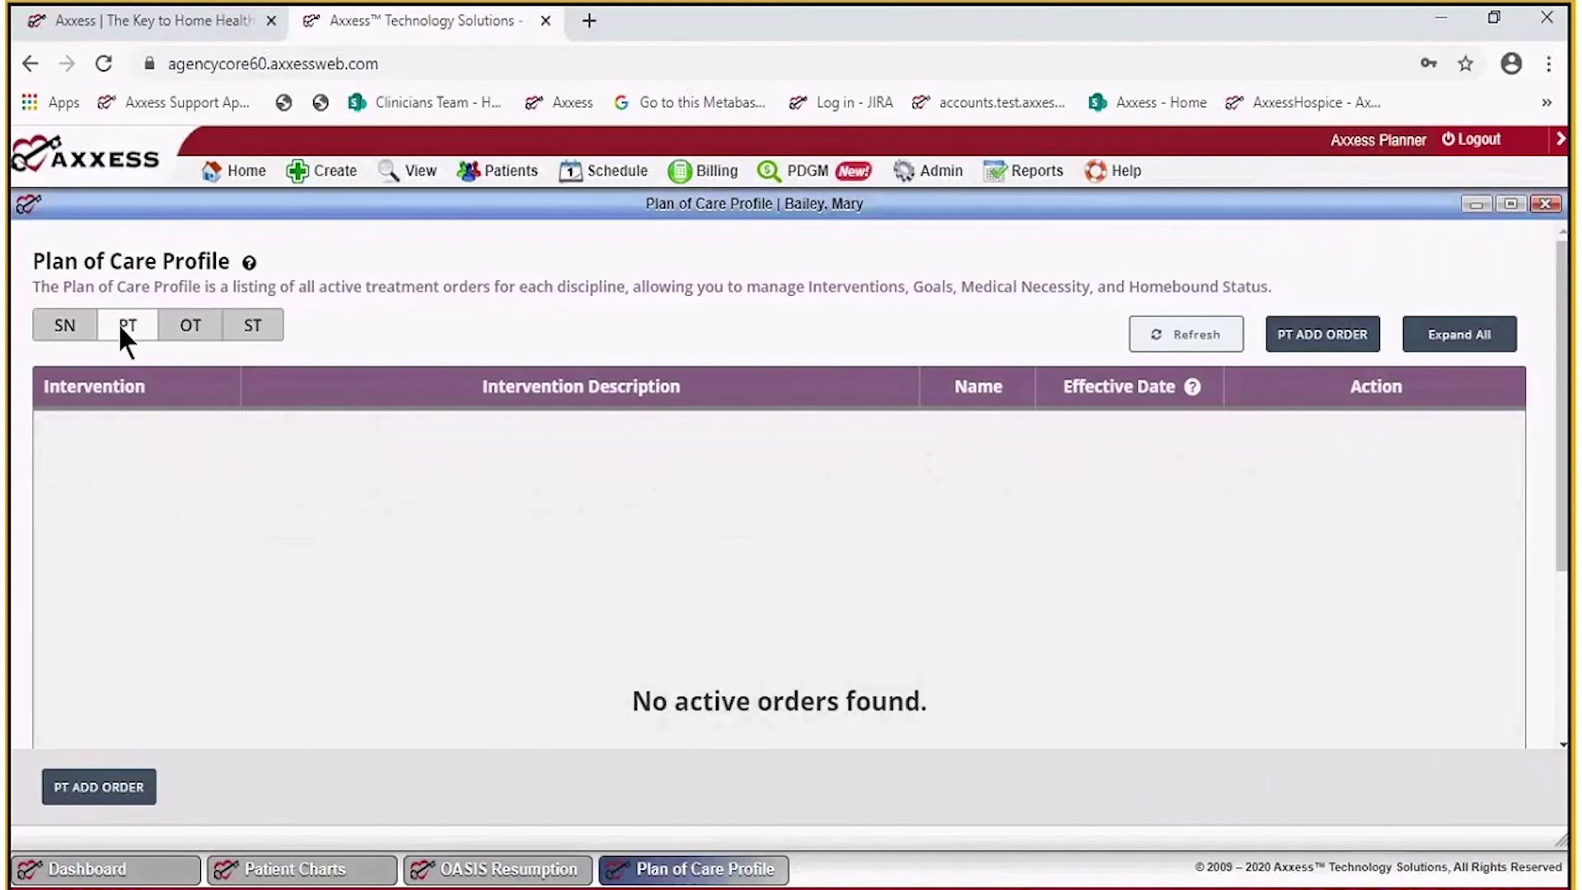
left_click(191, 334)
left_click(254, 338)
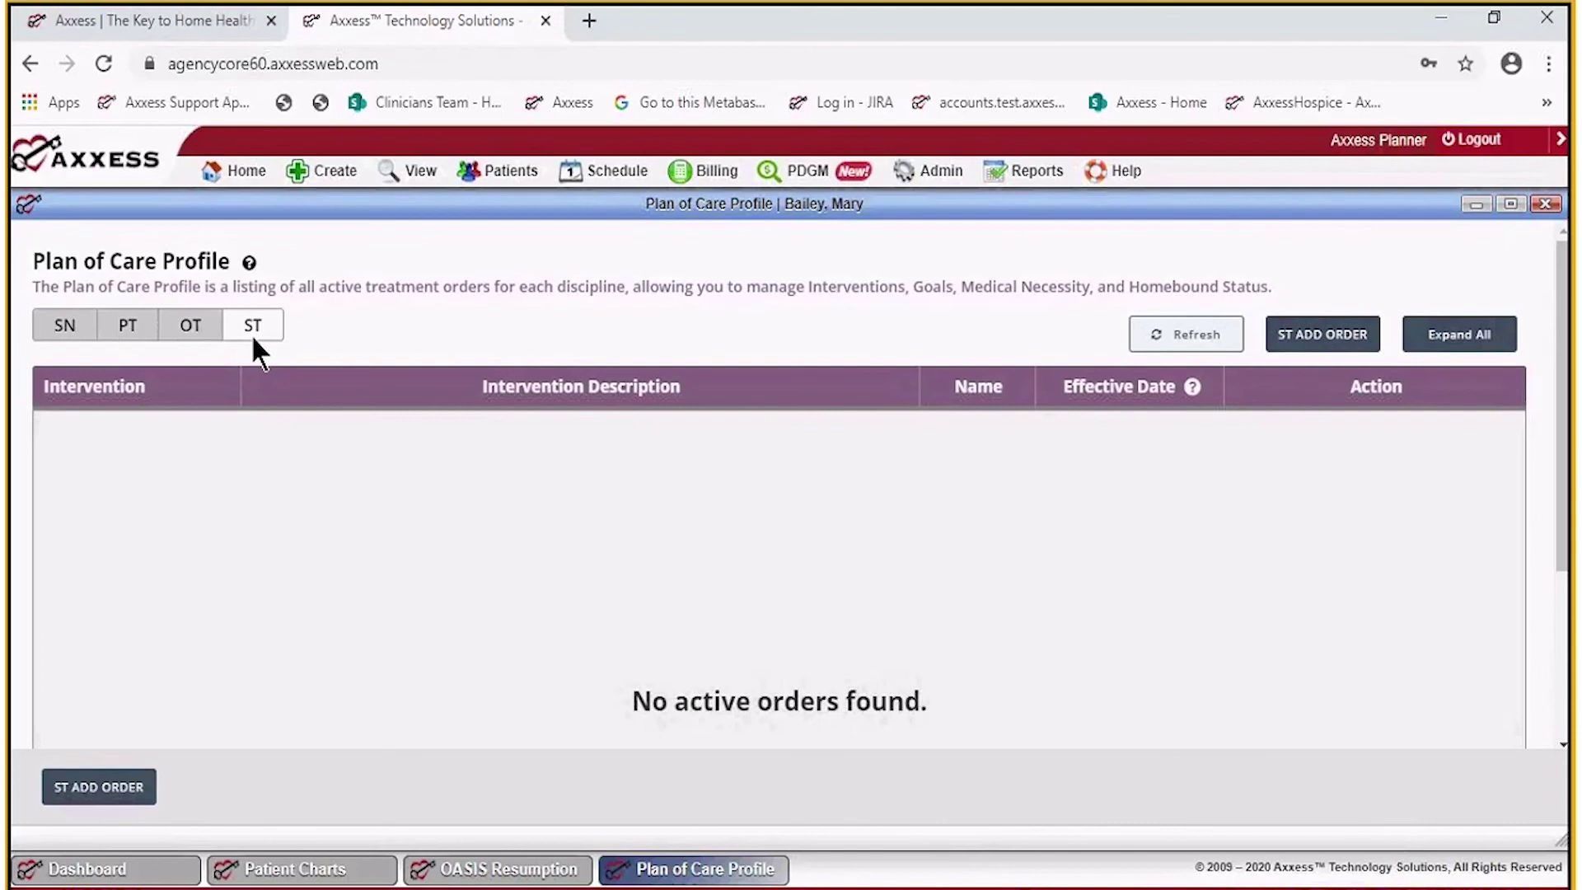
left_click(128, 329)
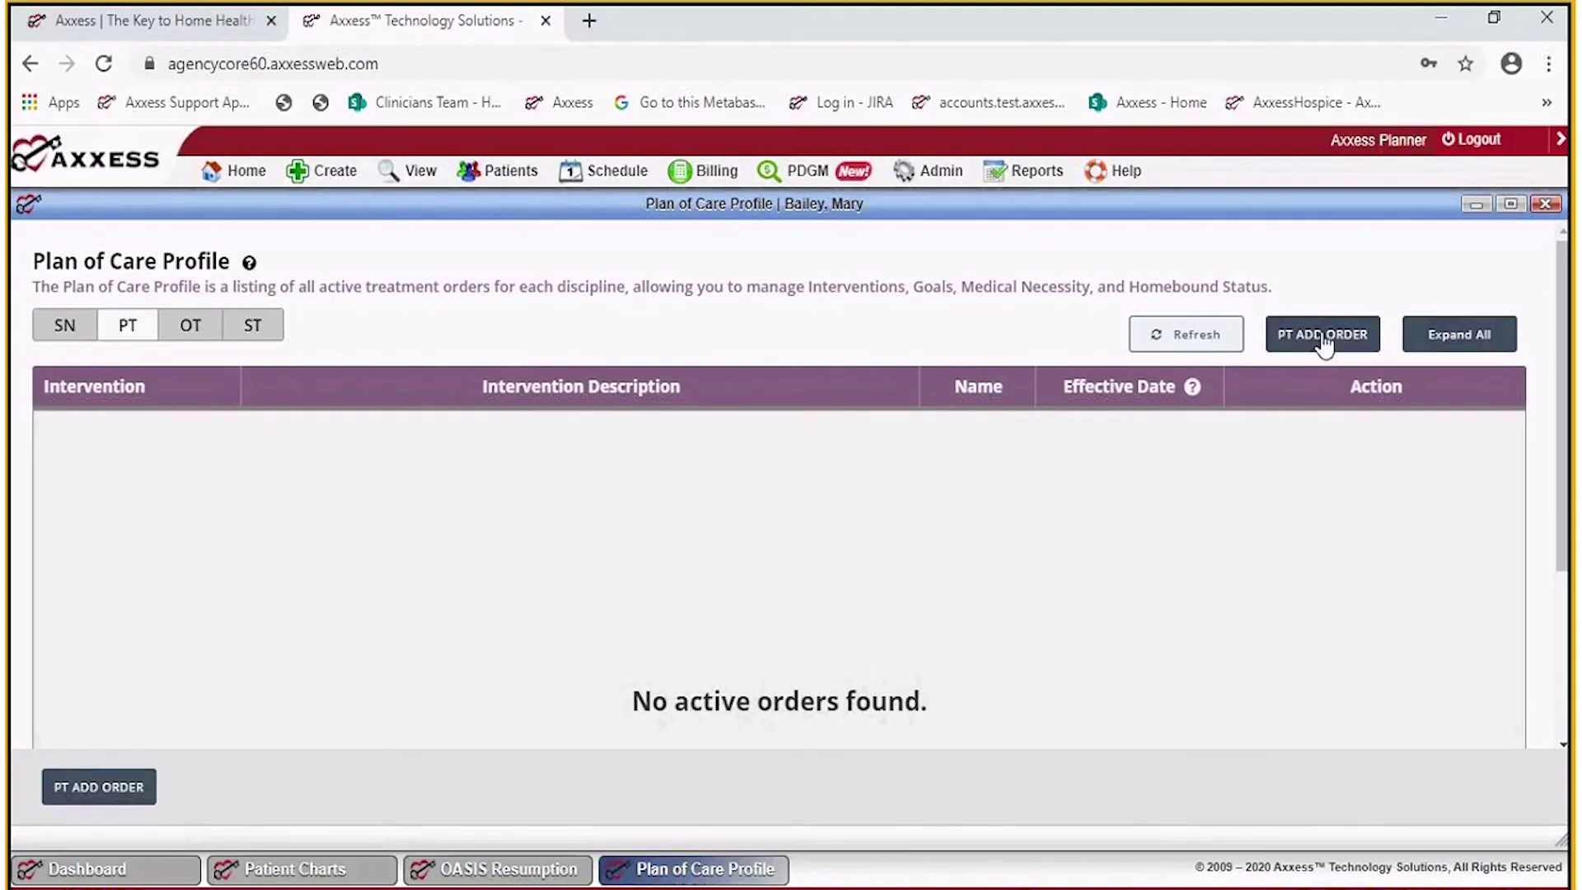
Browse the problem statements available for a PT order, then cancel without adding one.
left_click(1323, 336)
left_click(950, 482)
scroll(839, 598, "down", 5)
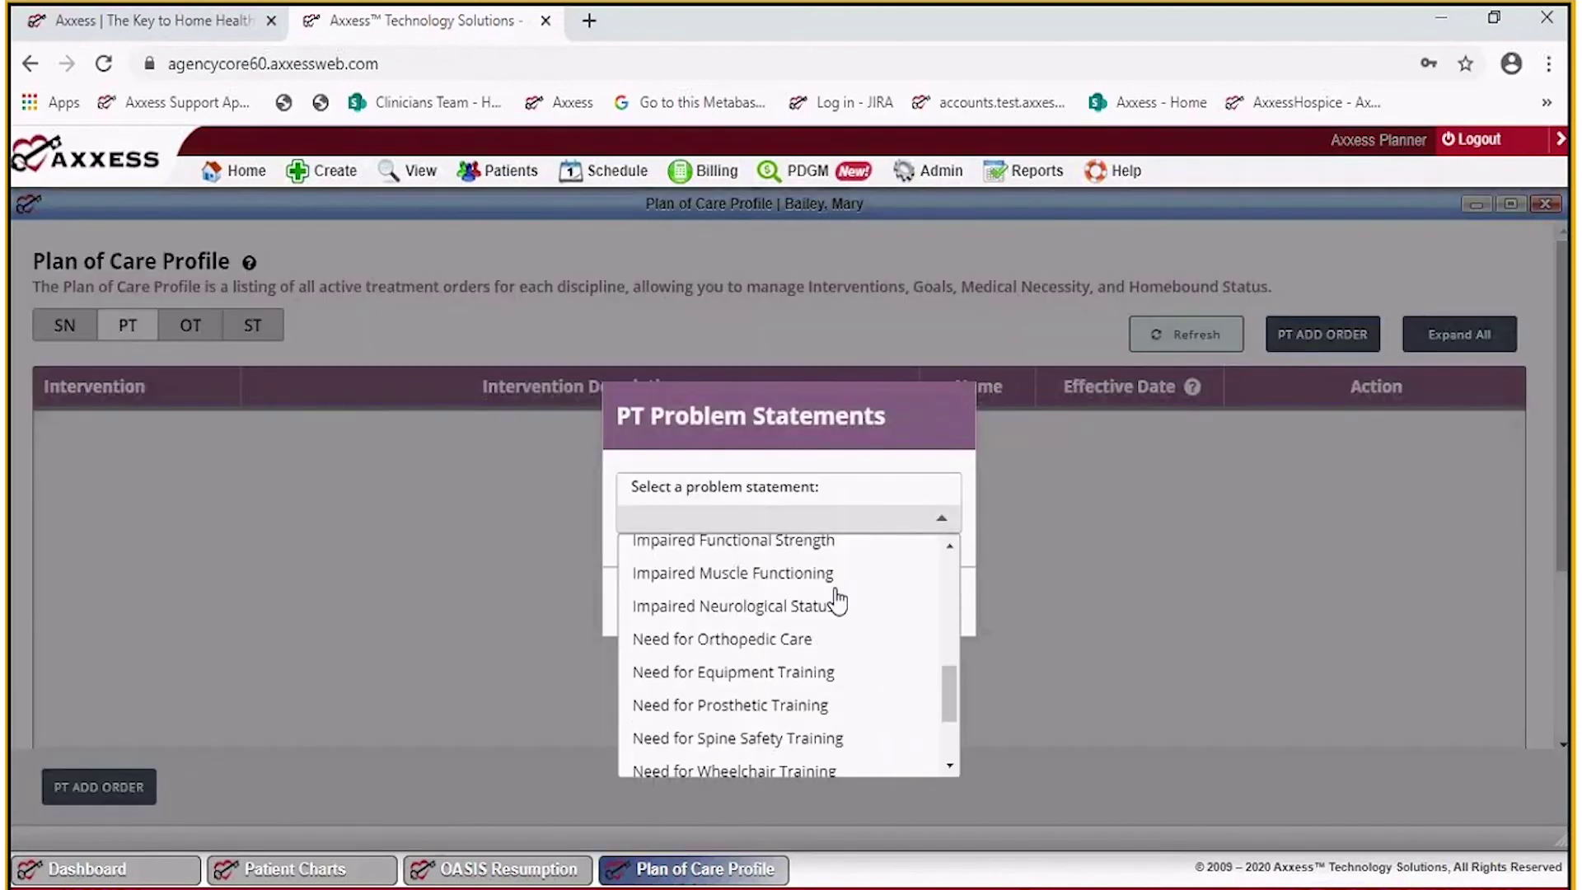
left_click(1056, 646)
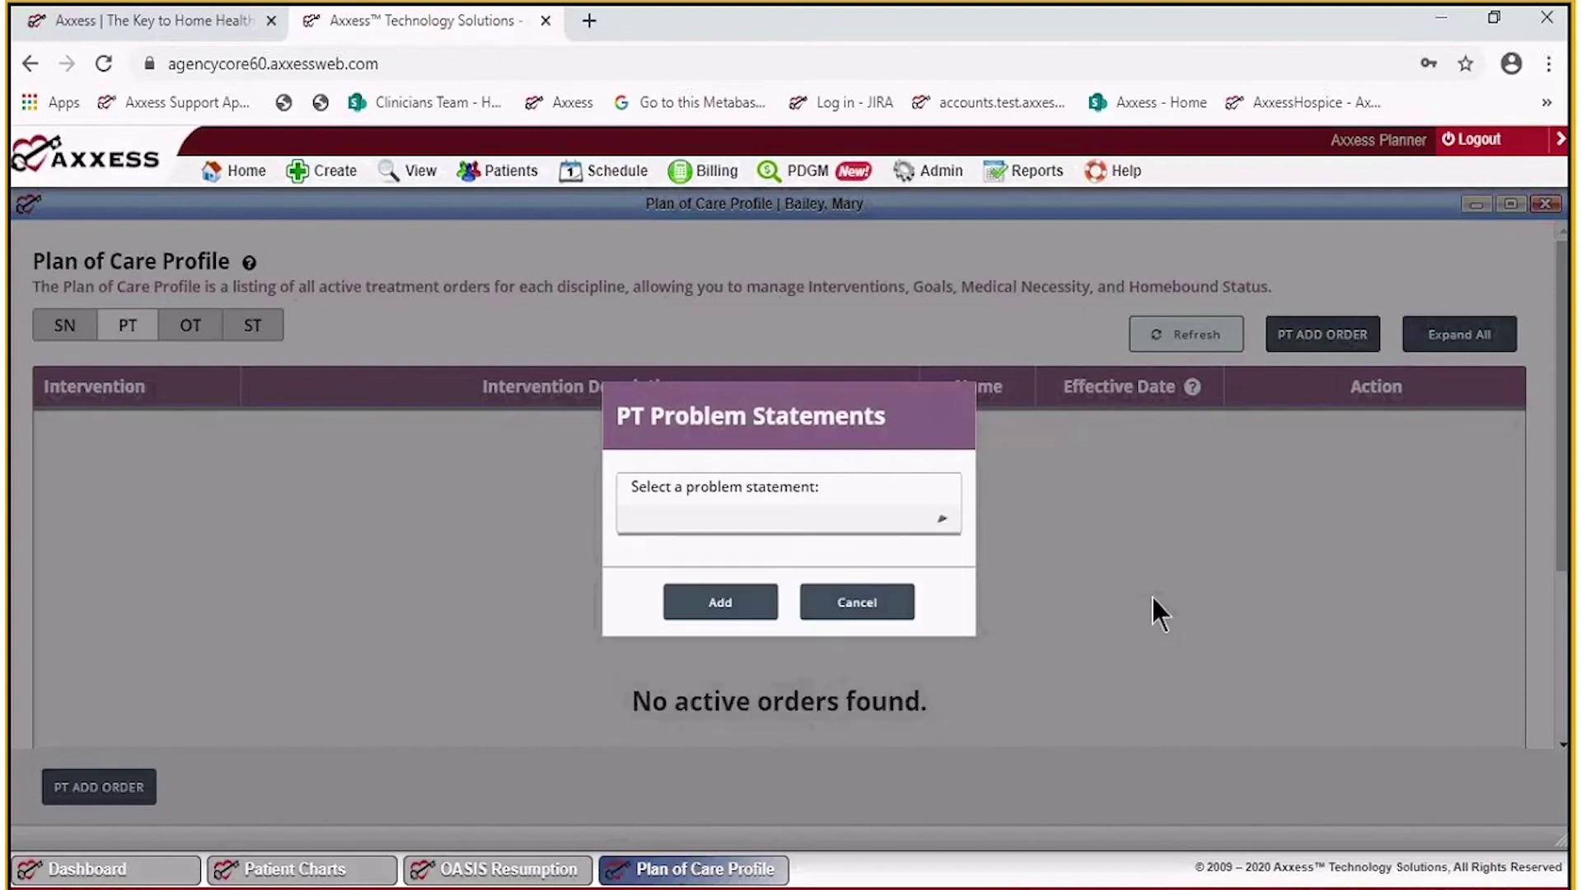
left_click(857, 603)
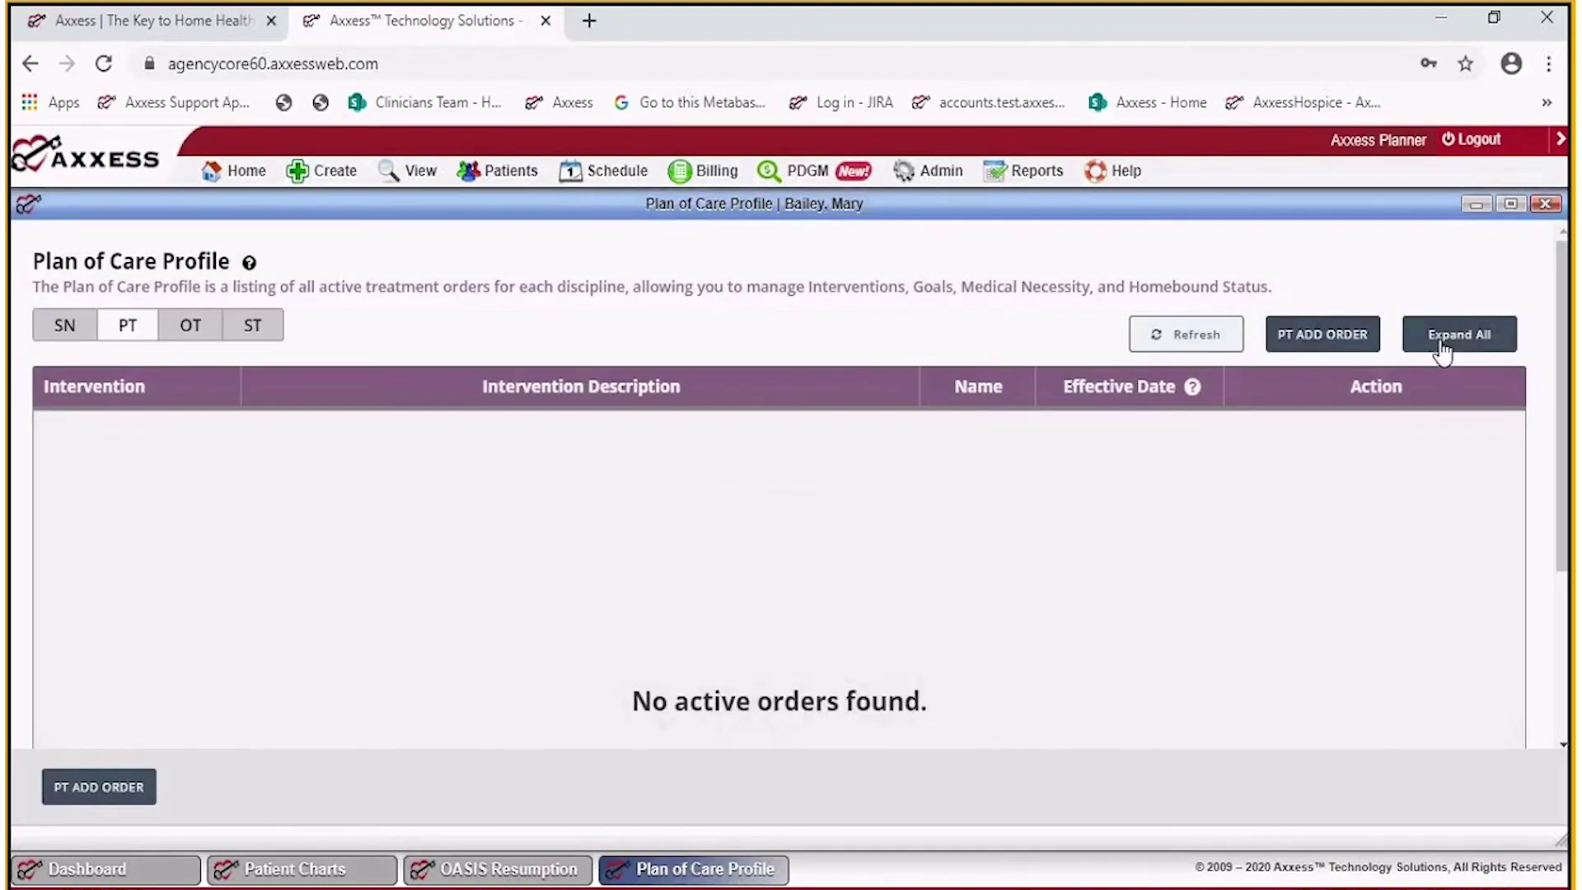
Close the Plan of Care Profile, check the OASIS-D1 Resumption of Care assessment for errors and dismiss all notifications.
left_click(1545, 204)
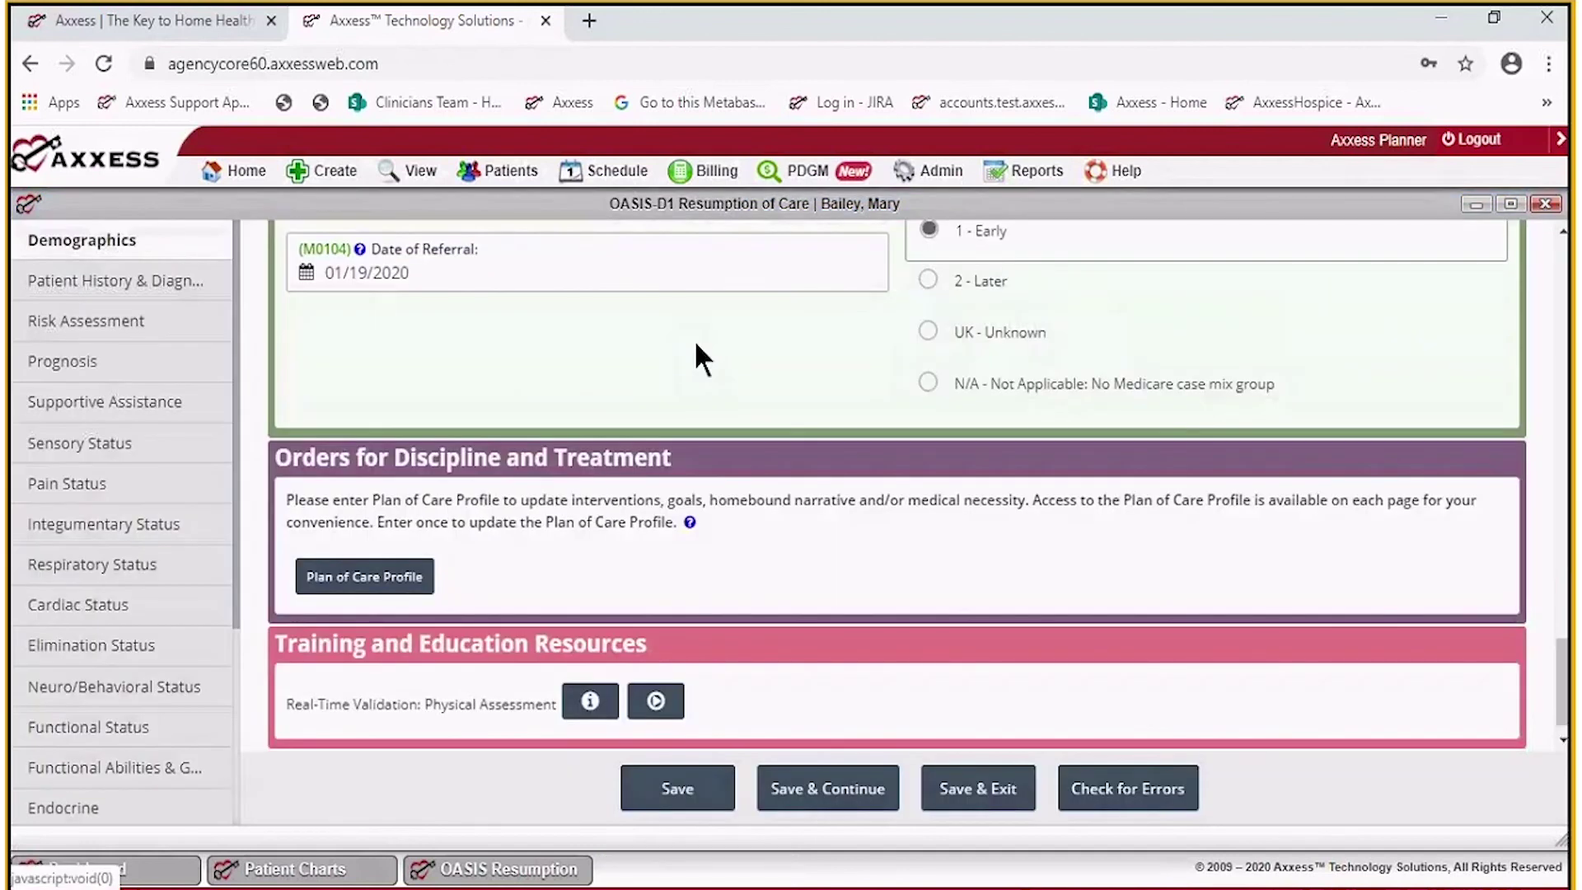
scroll(697, 345, "down", 1)
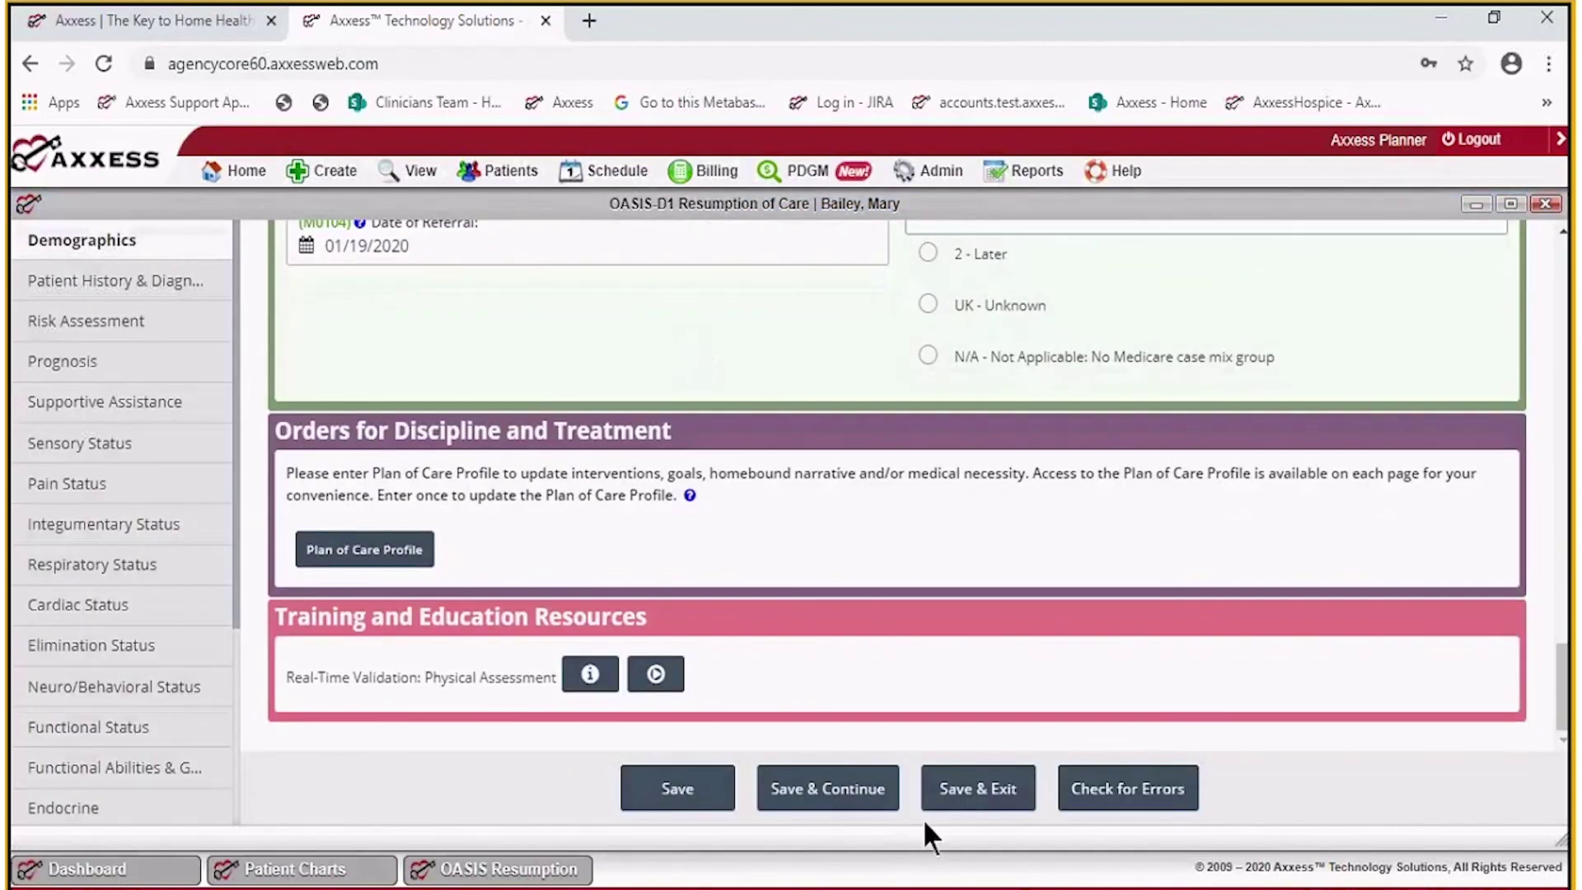
left_click(1101, 791)
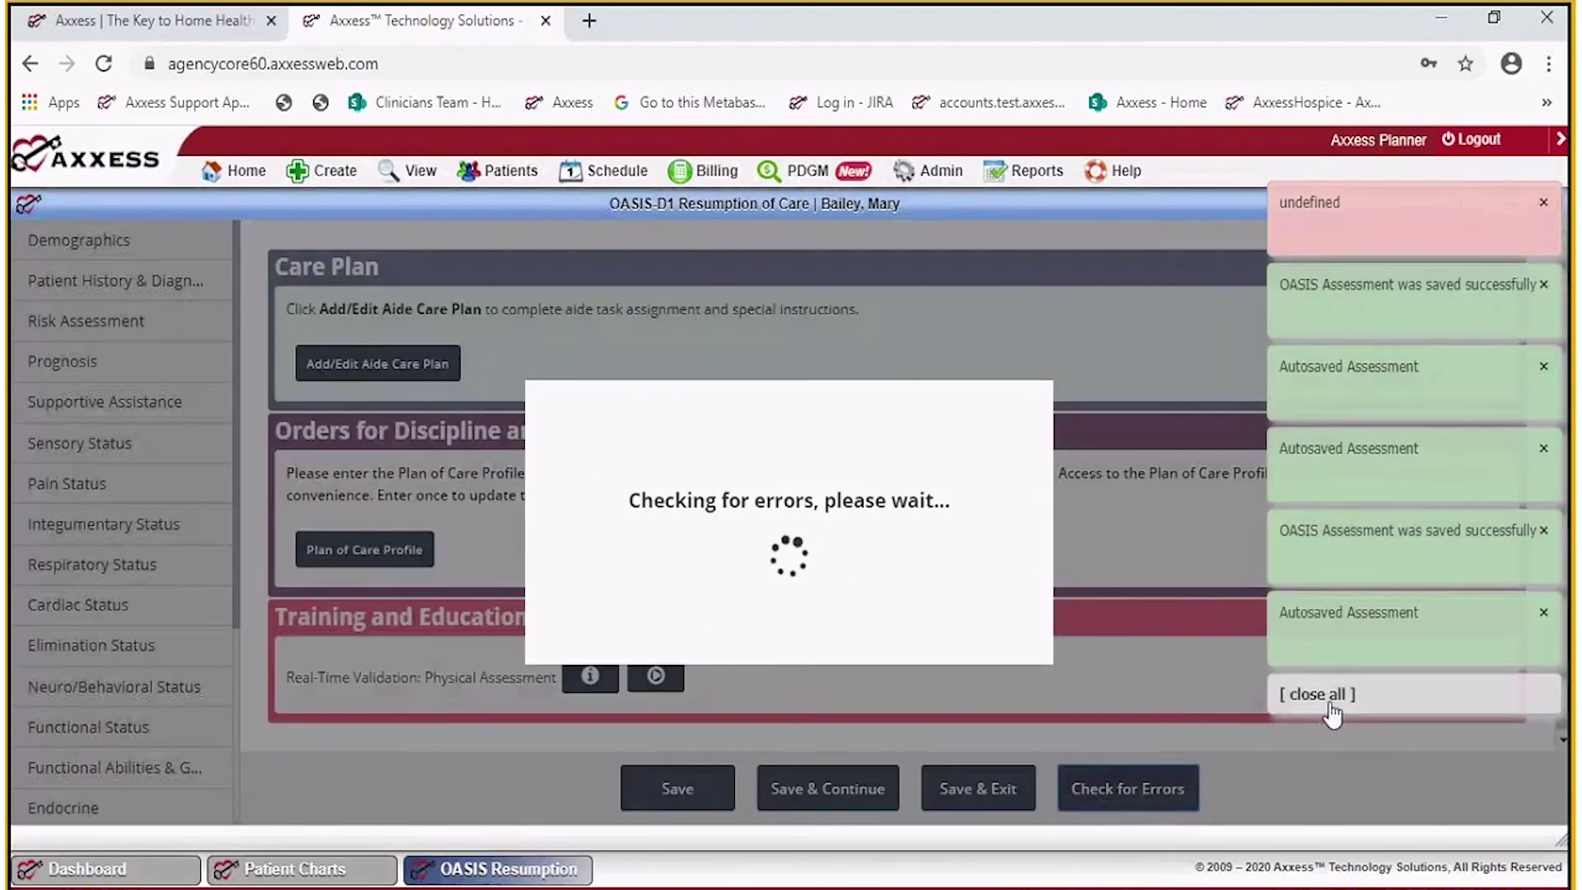
left_click(1328, 700)
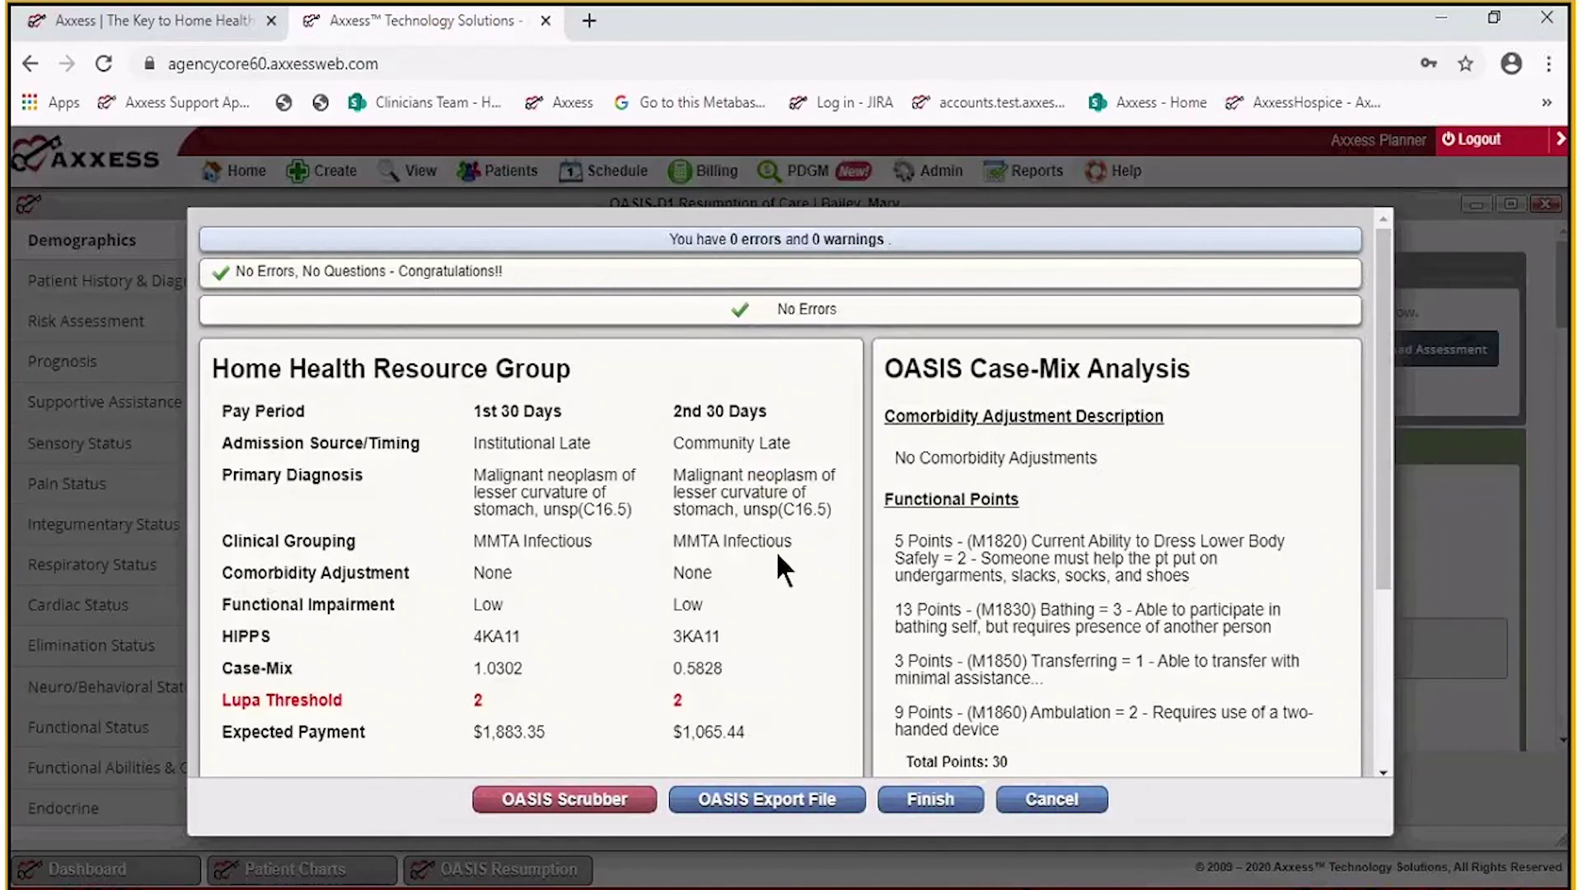
Review the Home Health Resource Group figures, OASIS Case-Mix Analysis and visit details in the error check results.
scroll(779, 557, "down", 3)
scroll(778, 554, "up", 3)
scroll(799, 617, "down", 3)
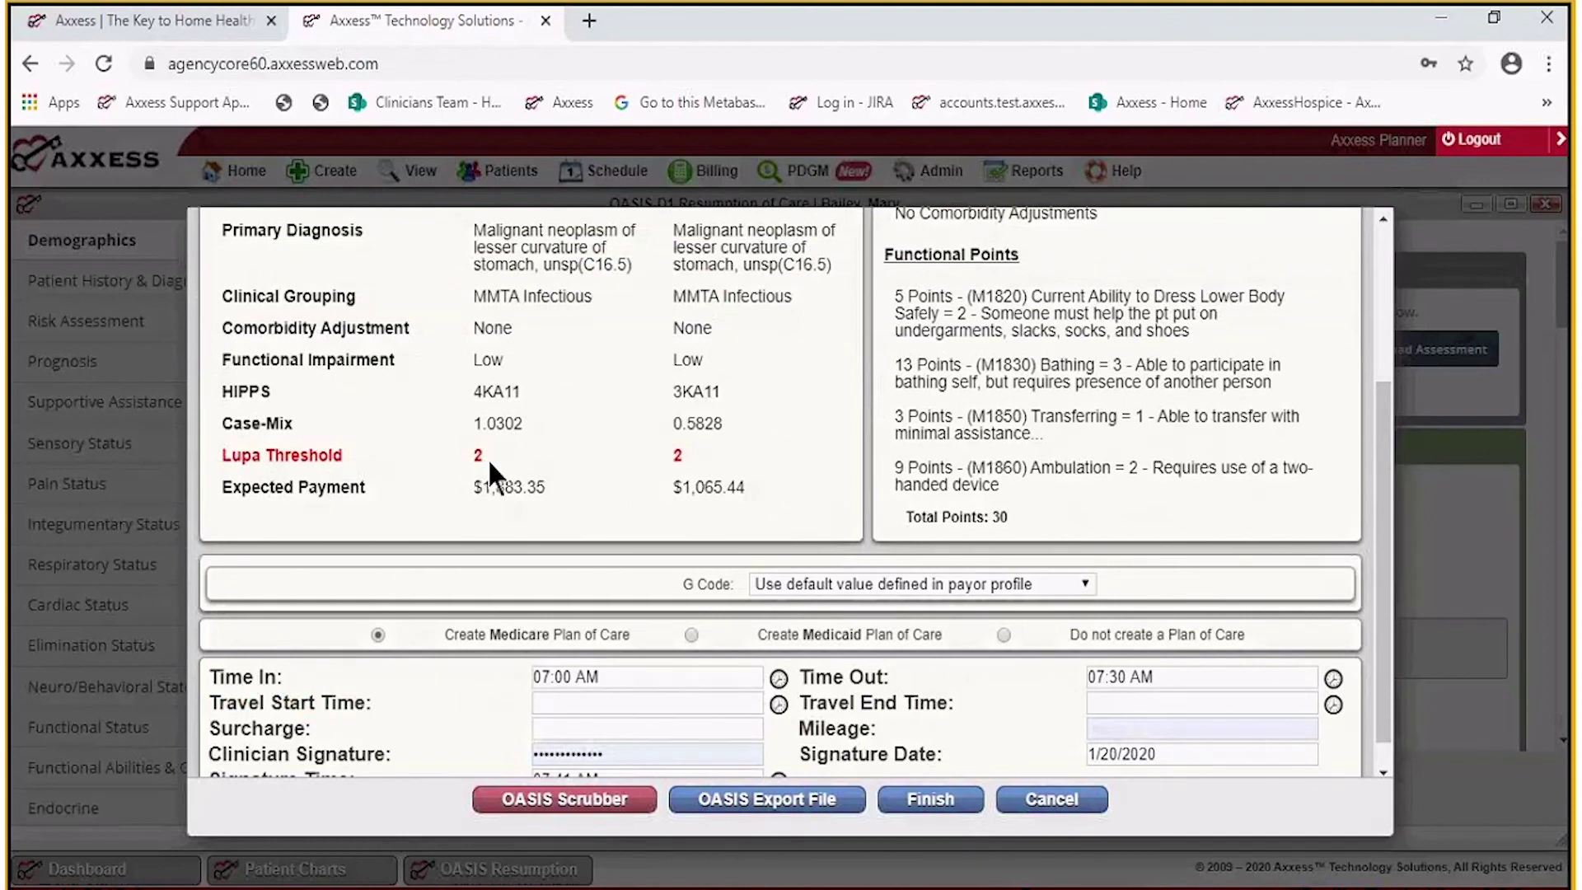
scroll(536, 445, "up", 3)
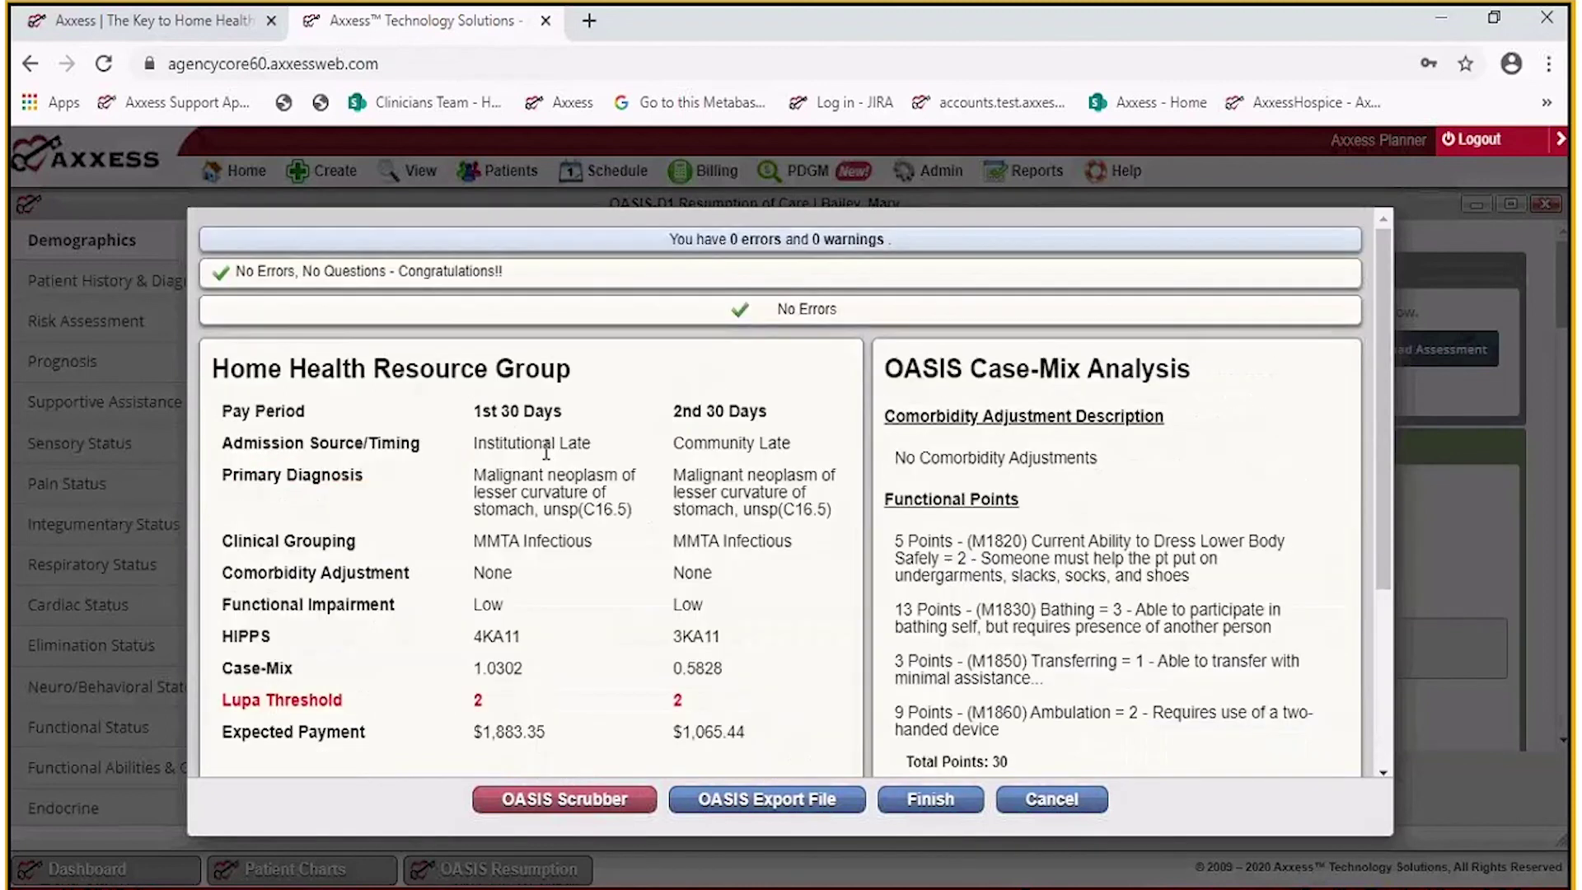
scroll(626, 467, "down", 3)
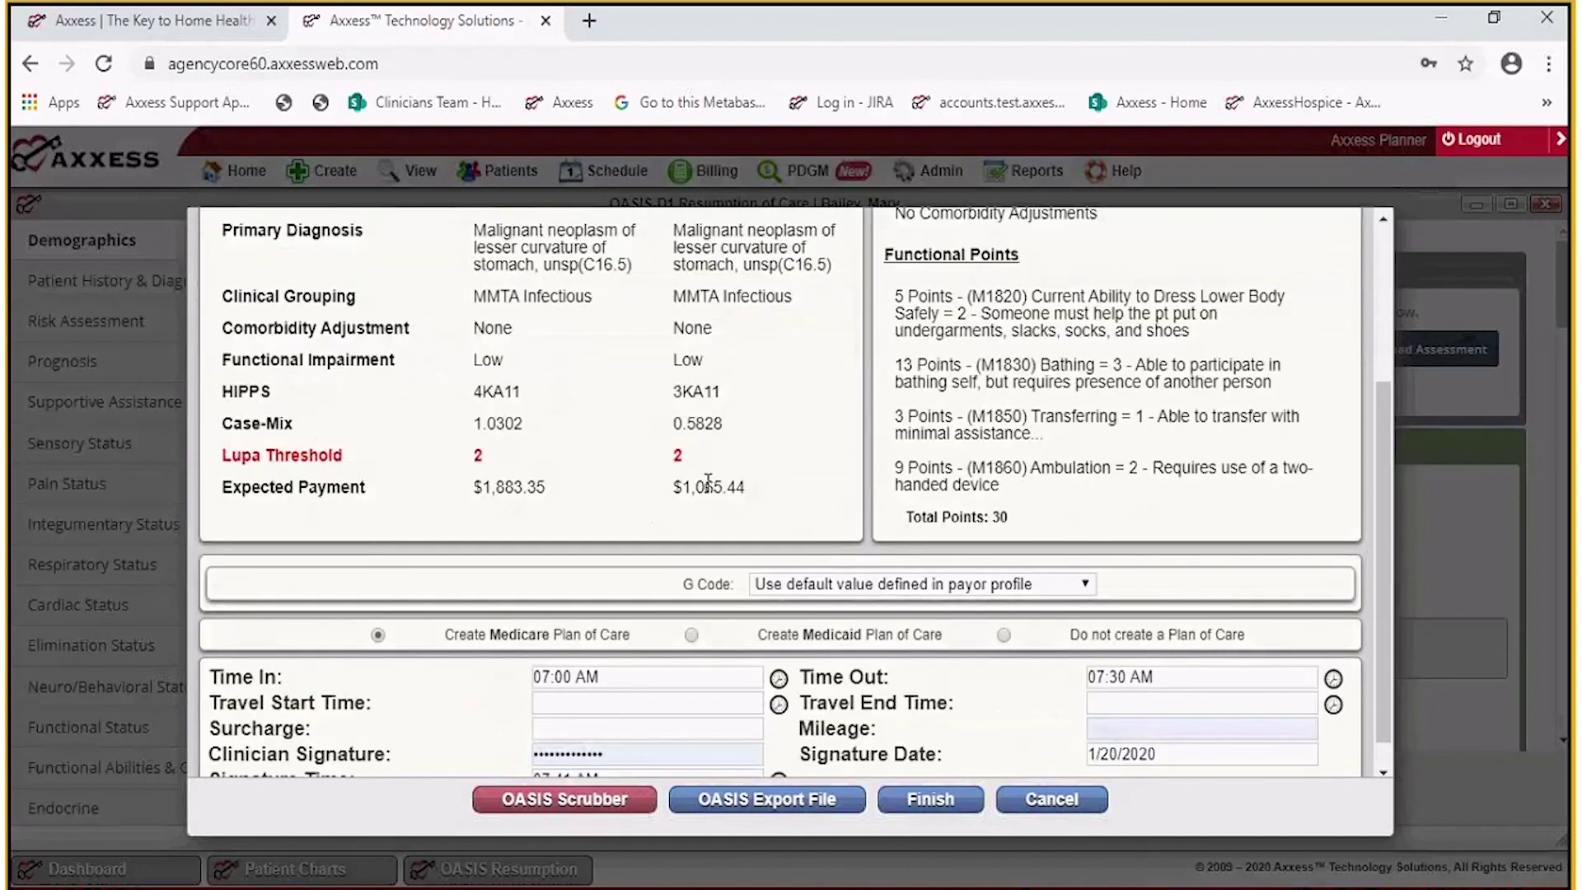
scroll(831, 626, "down", 1)
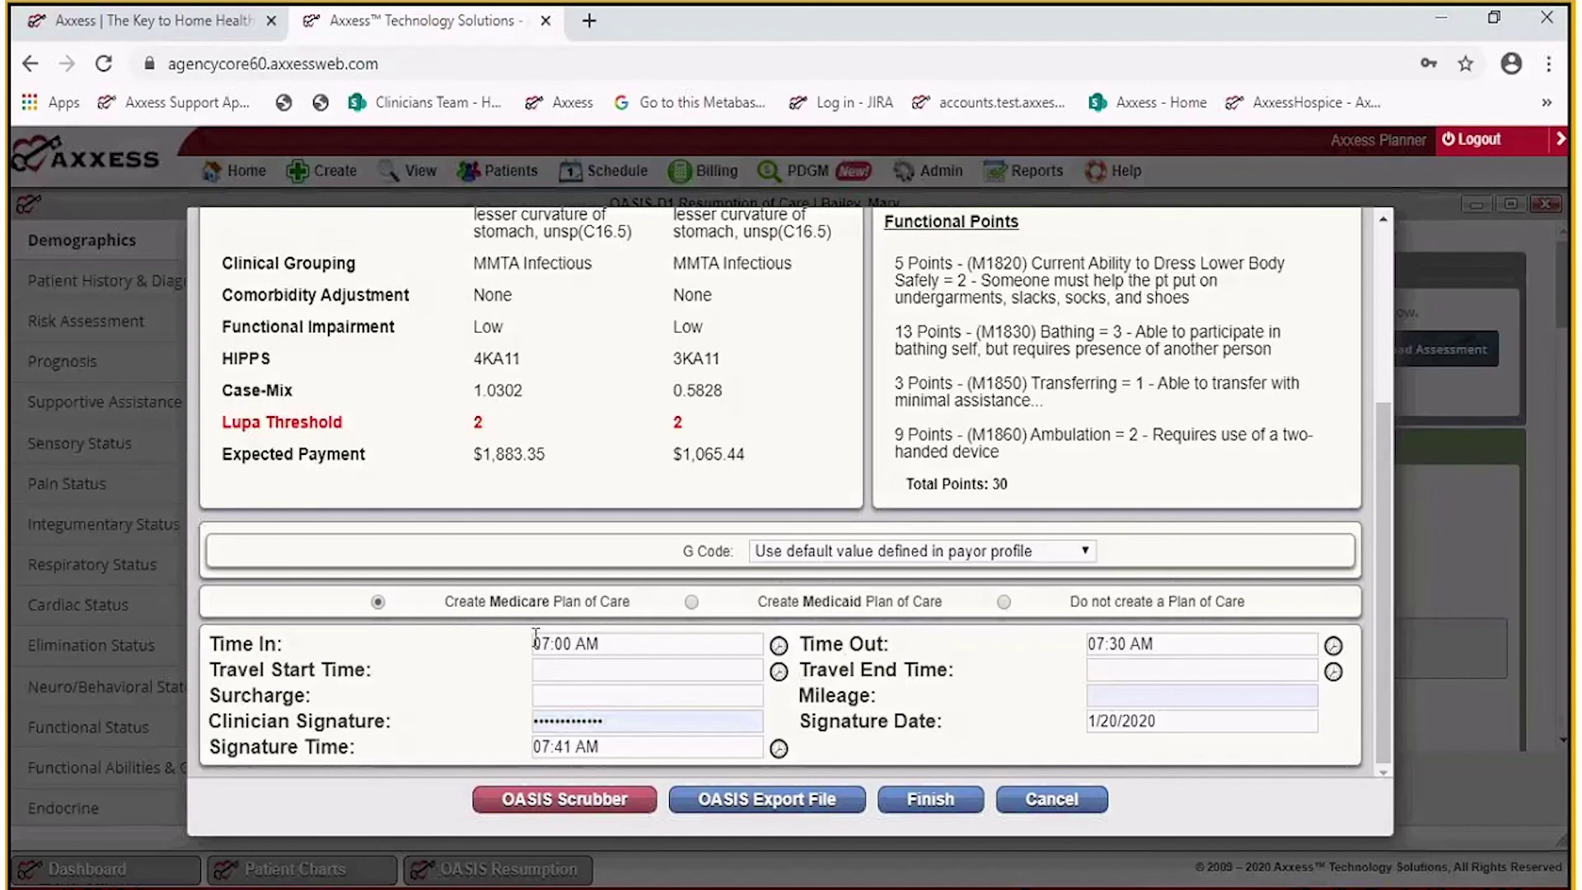
Choose to create a Medicare Plan of Care and check the visit times and signature details.
left_click(378, 606)
scroll(537, 680, "up", 1)
scroll(758, 714, "down", 1)
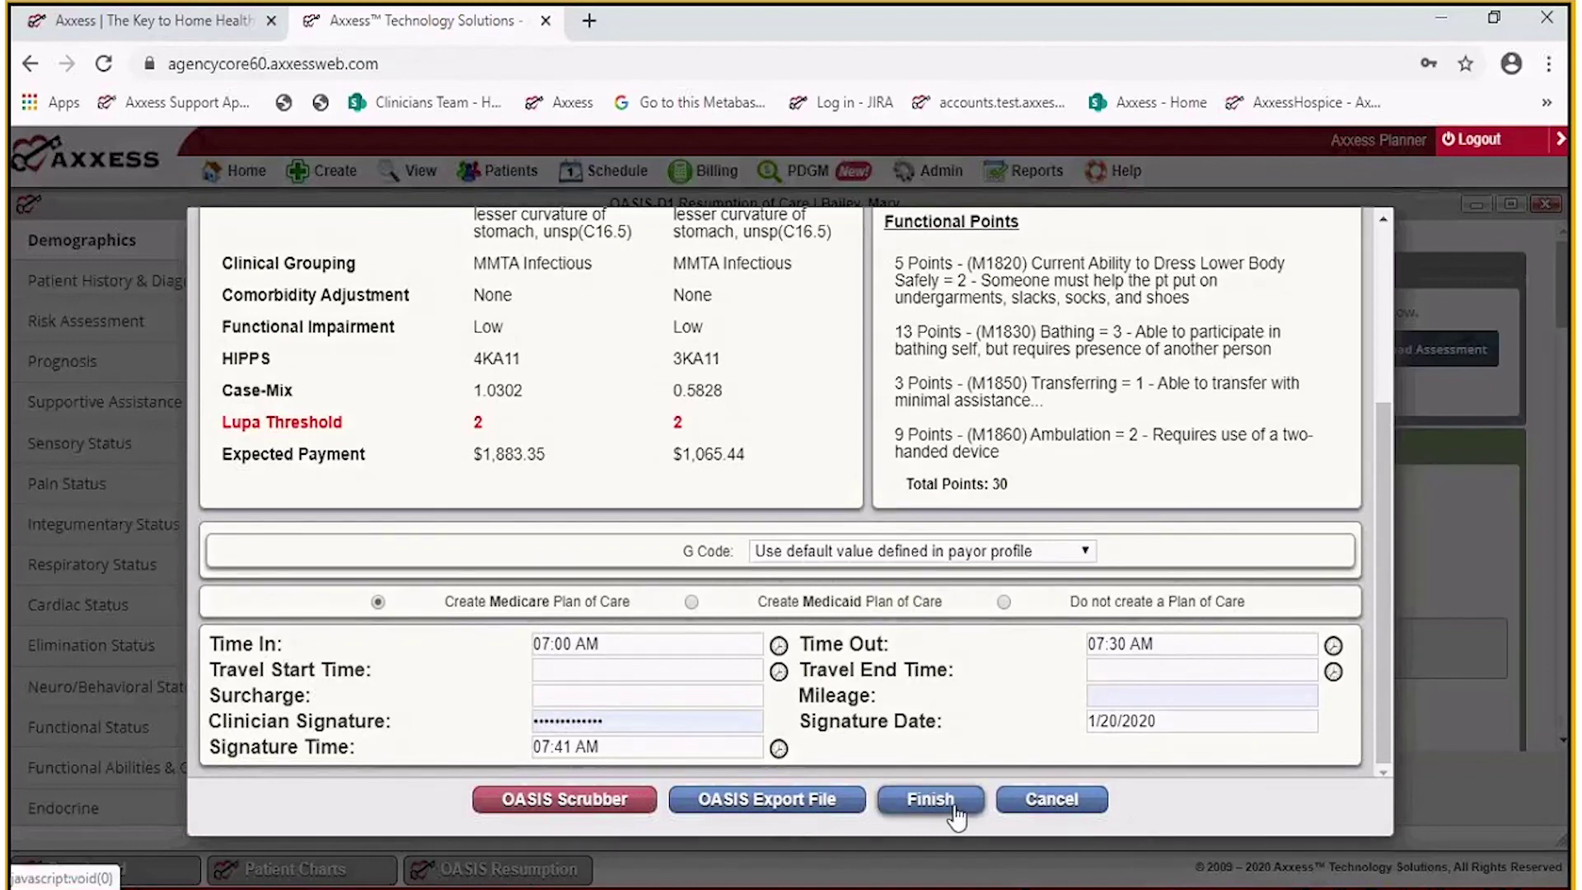
Run the OASIS Scrubber and read the audit report's inconsistency flags, coding flags, outcome potentials and readmission risk audits.
left_click(621, 803)
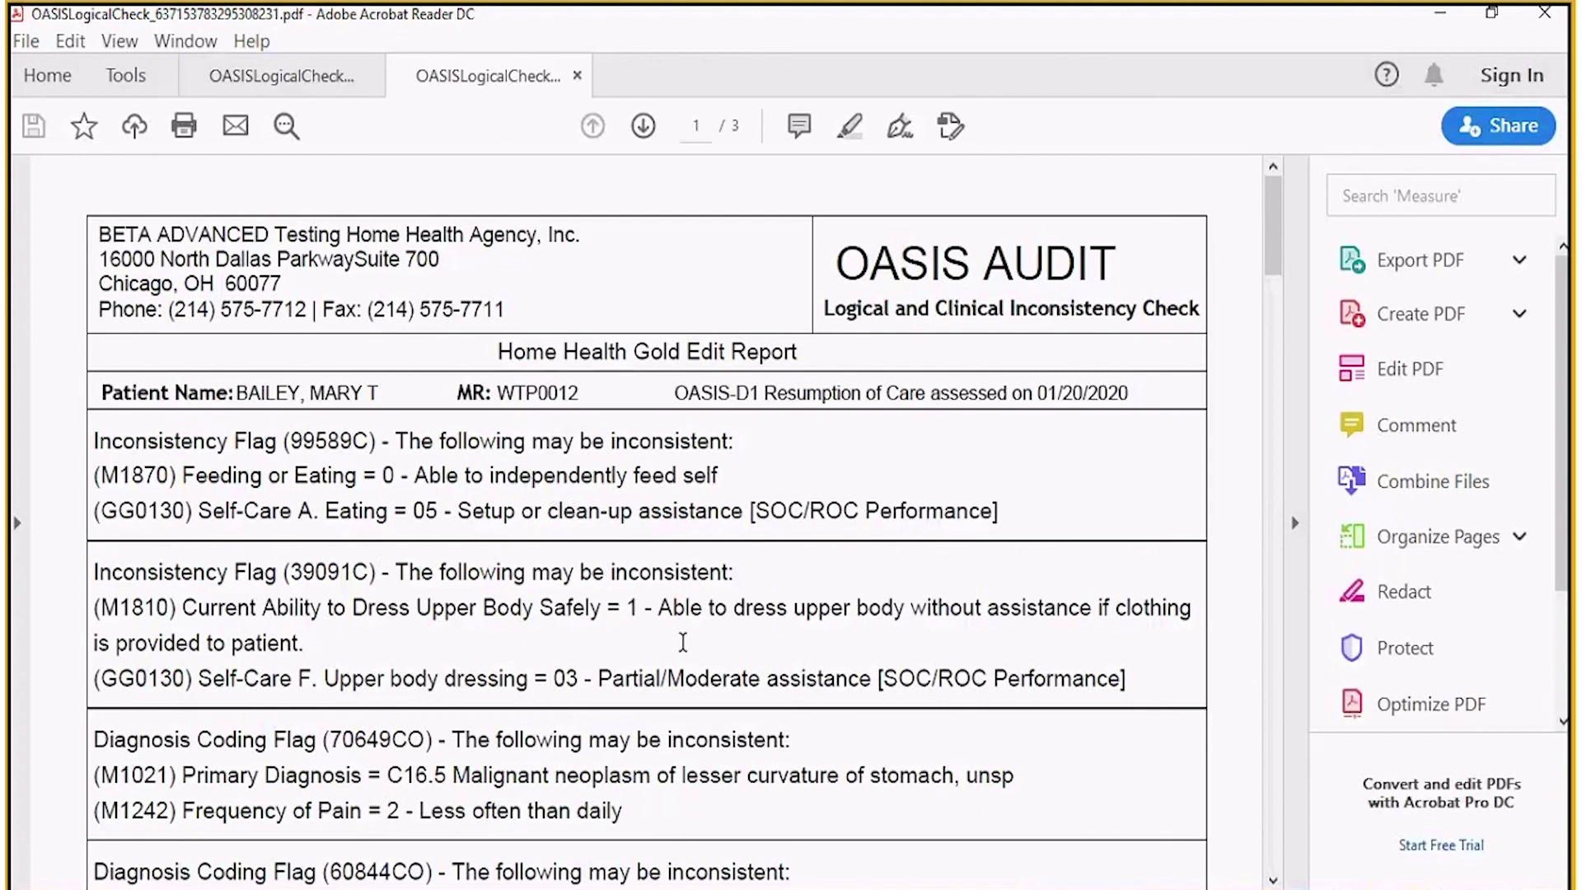
scroll(683, 642, "down", 4)
scroll(509, 405, "down", 10)
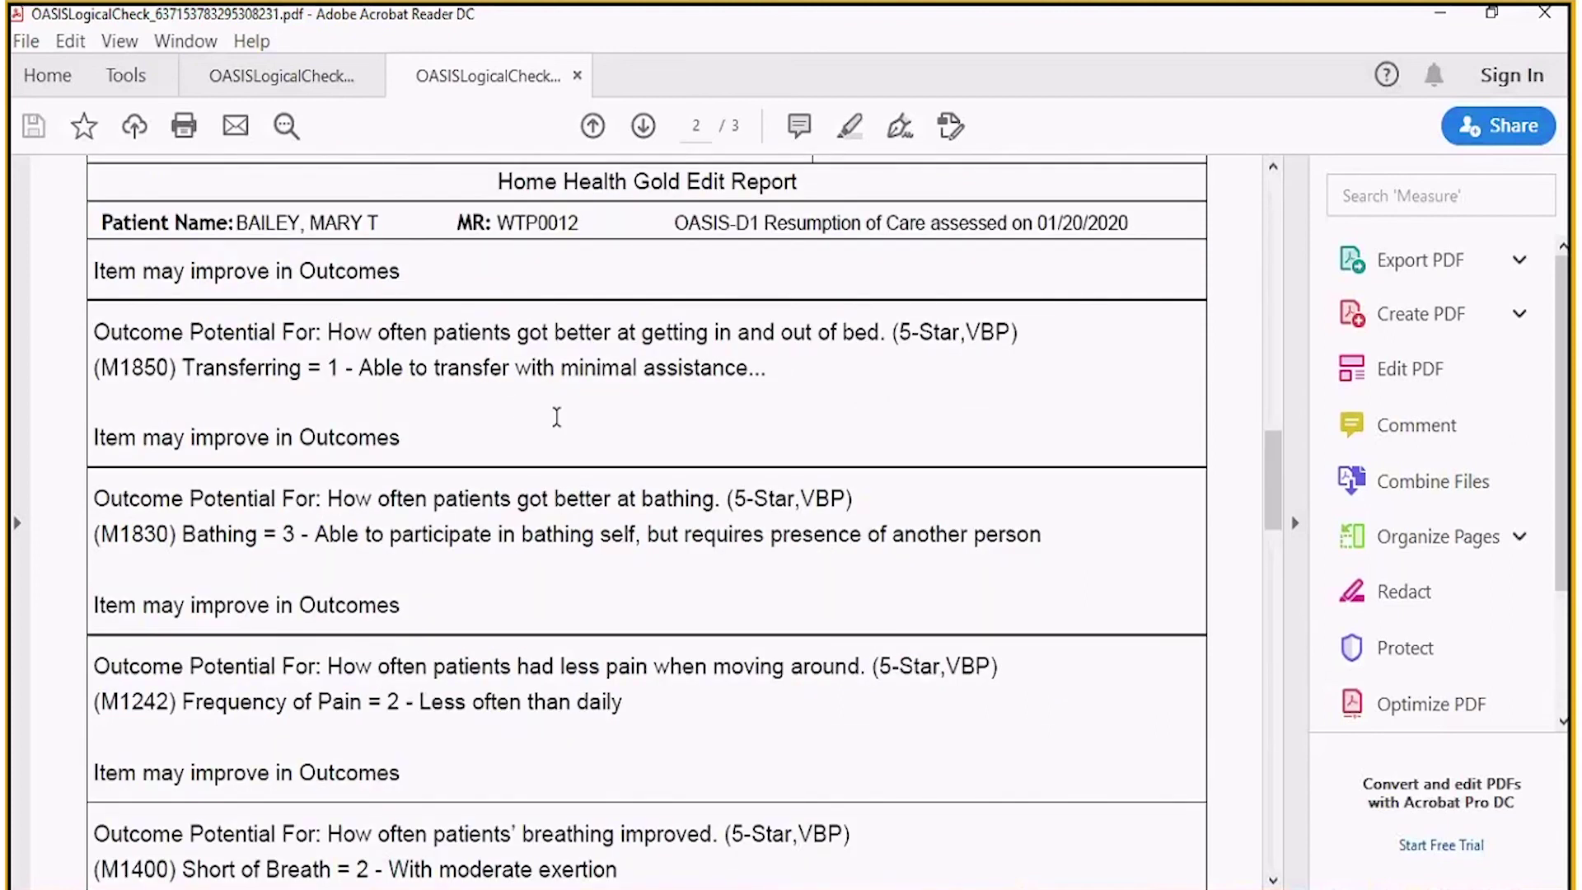
scroll(557, 417, "down", 1)
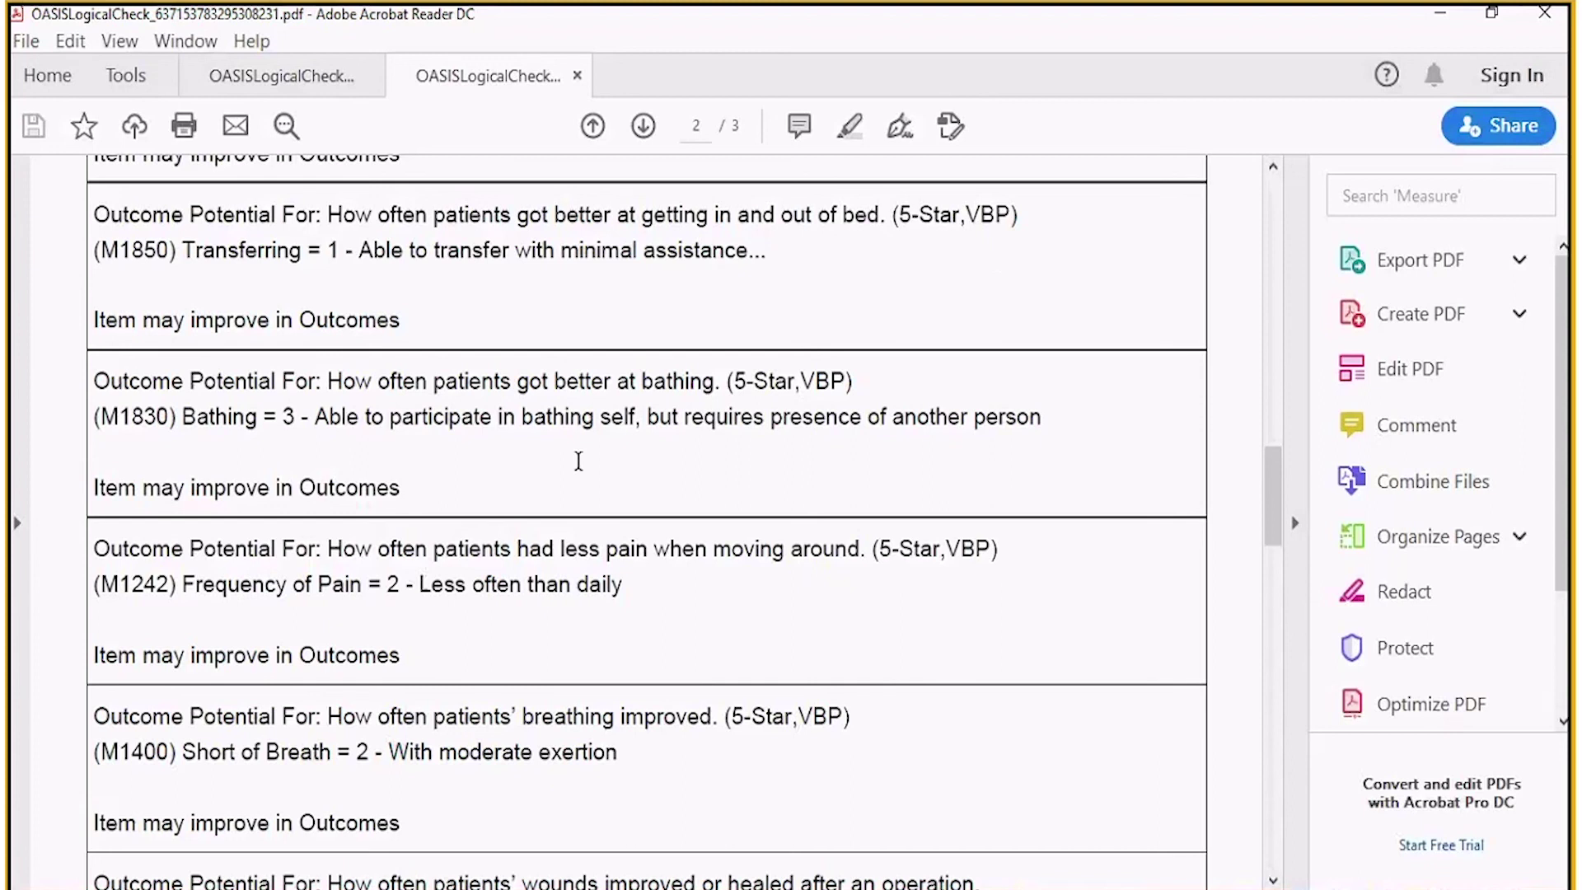
scroll(578, 460, "down", 5)
scroll(579, 459, "down", 7)
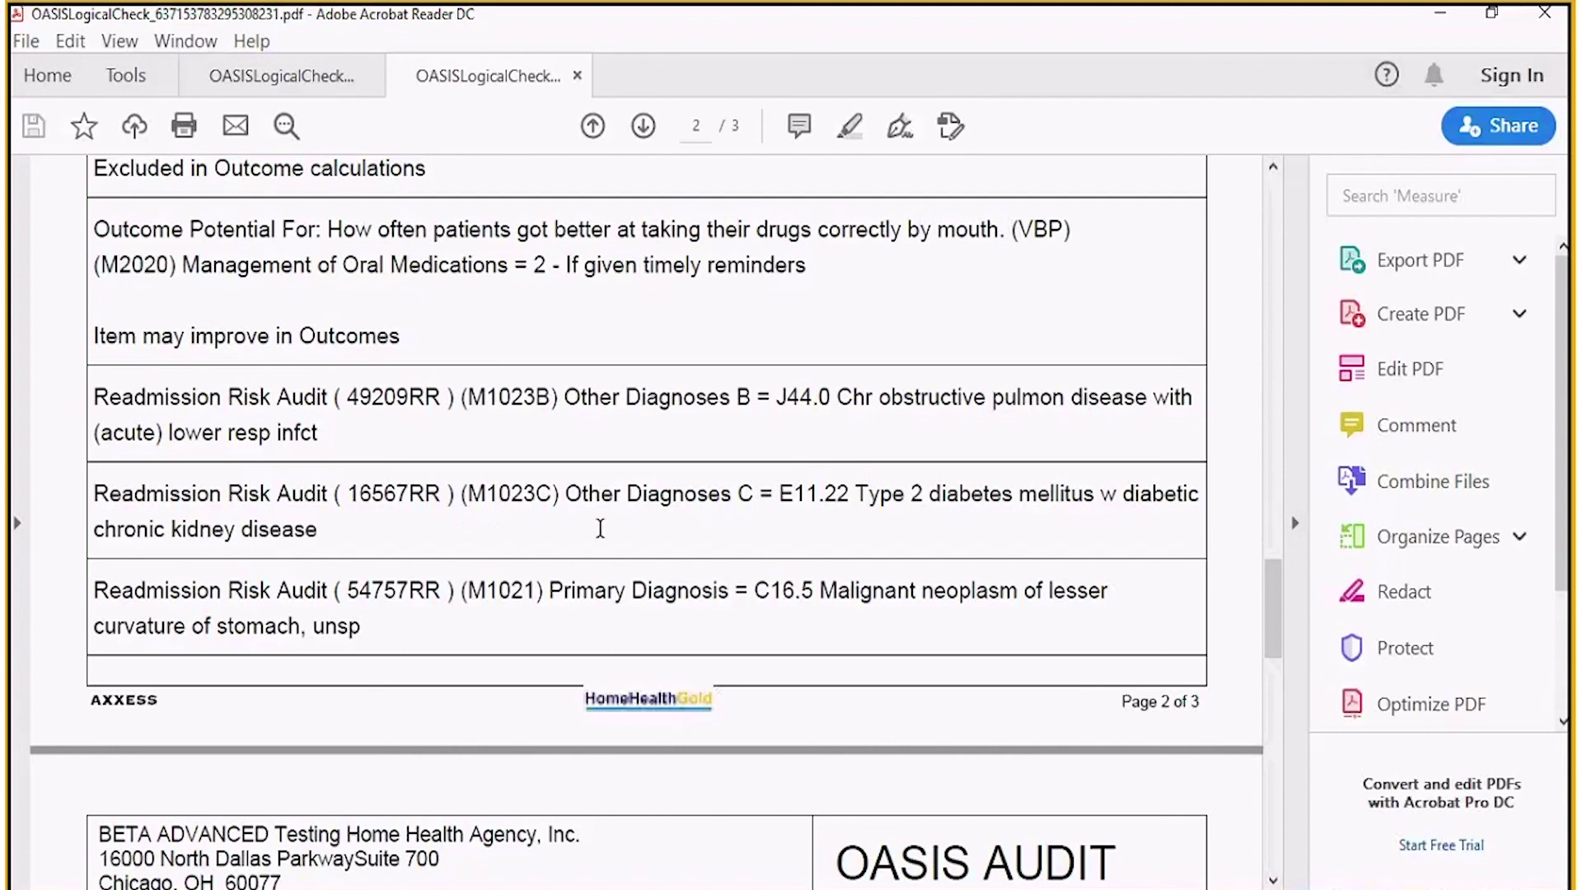
scroll(605, 527, "down", 3)
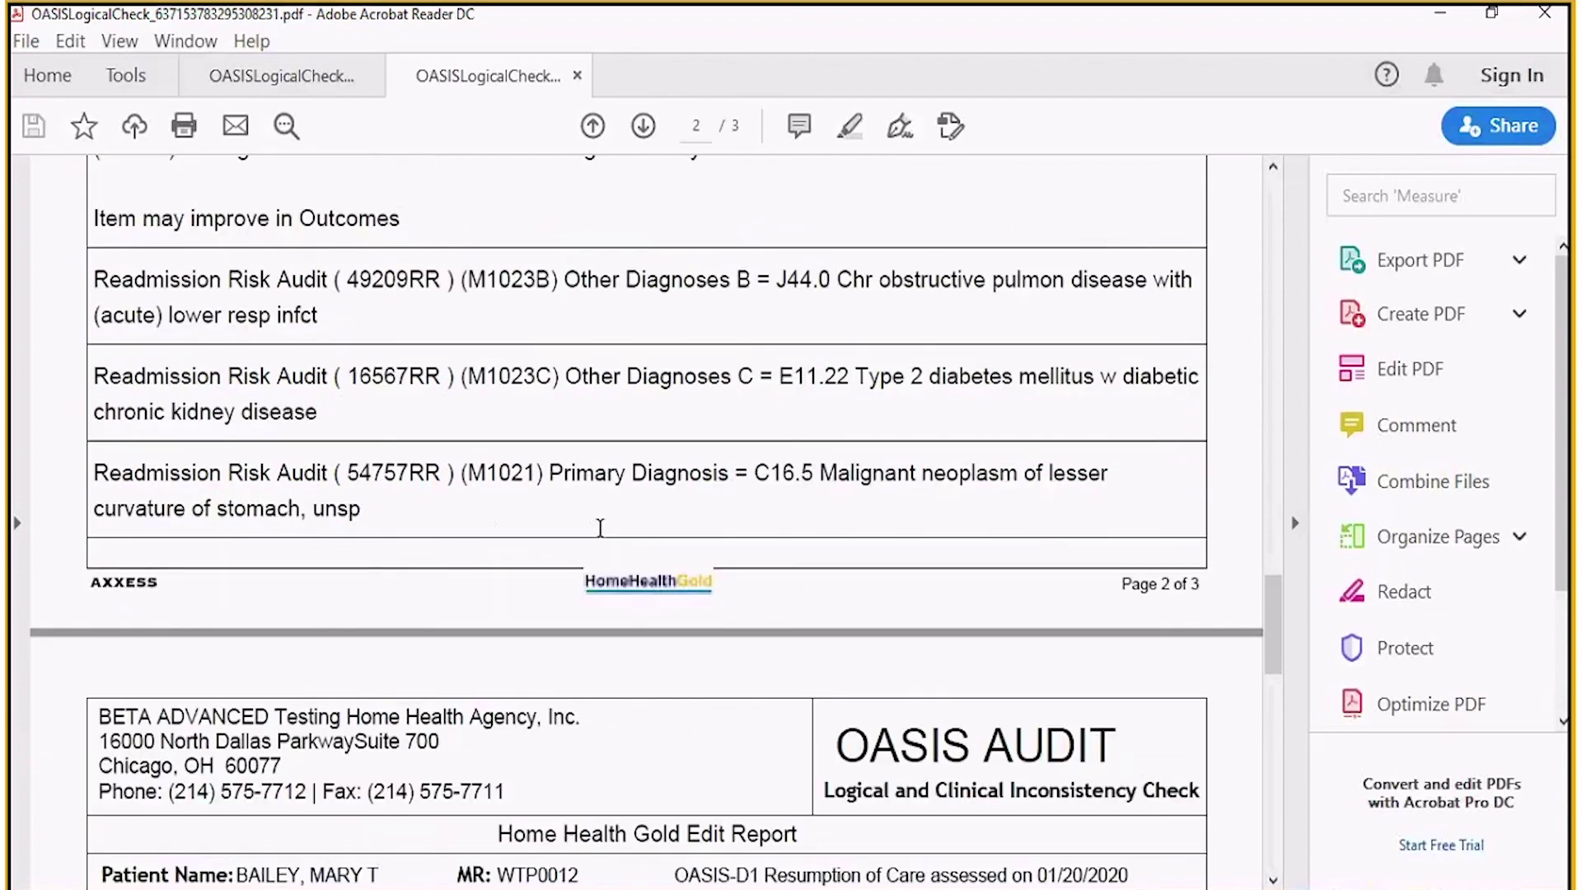
scroll(600, 527, "down", 6)
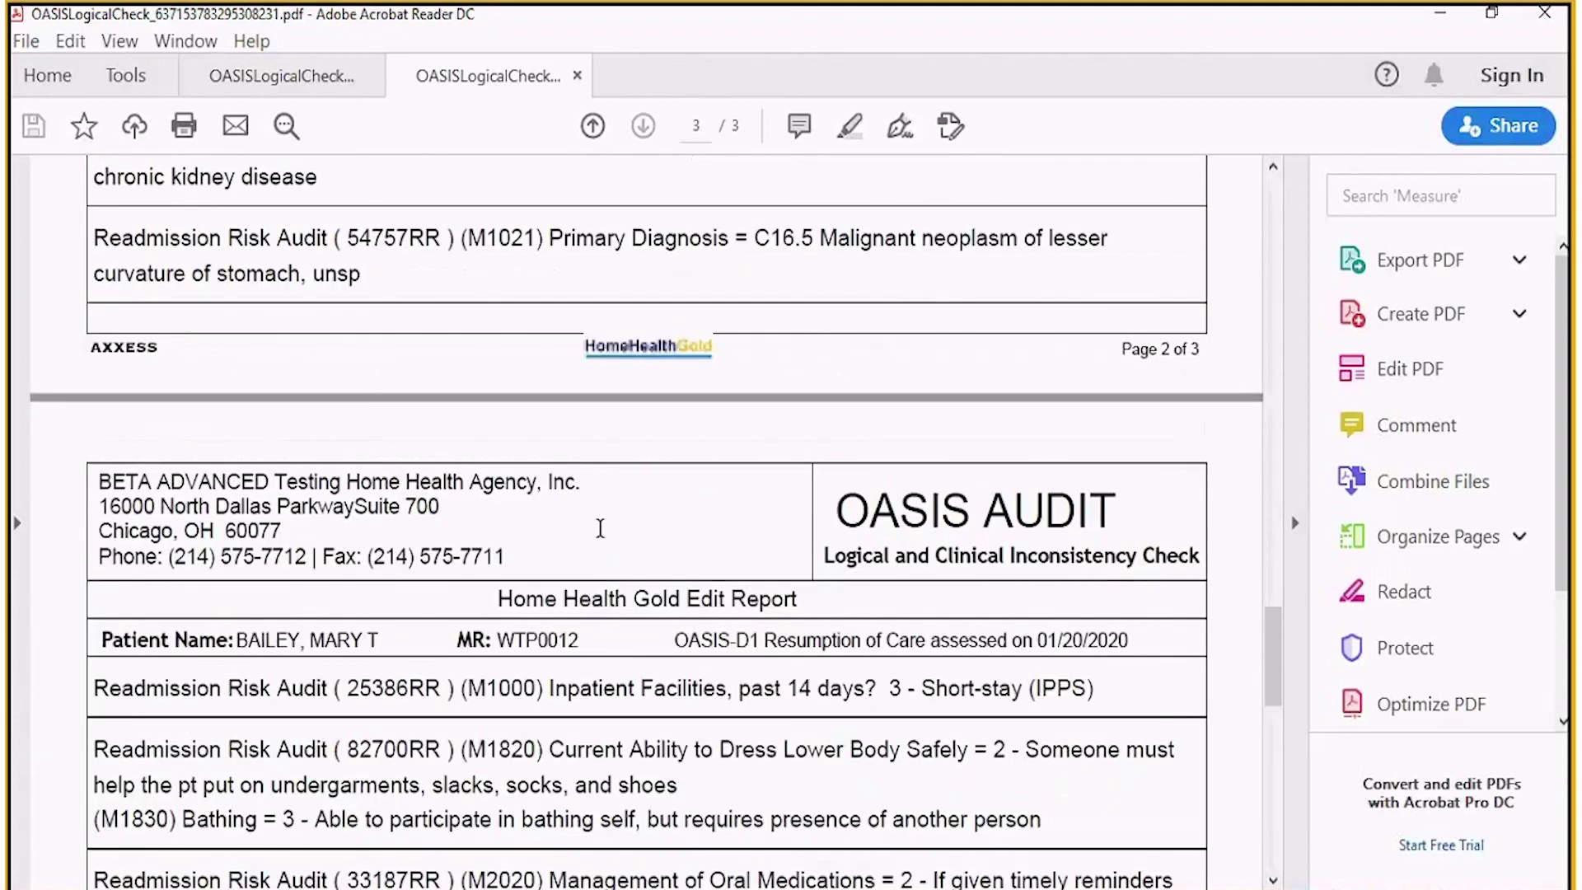
scroll(600, 528, "down", 6)
scroll(605, 527, "down", 6)
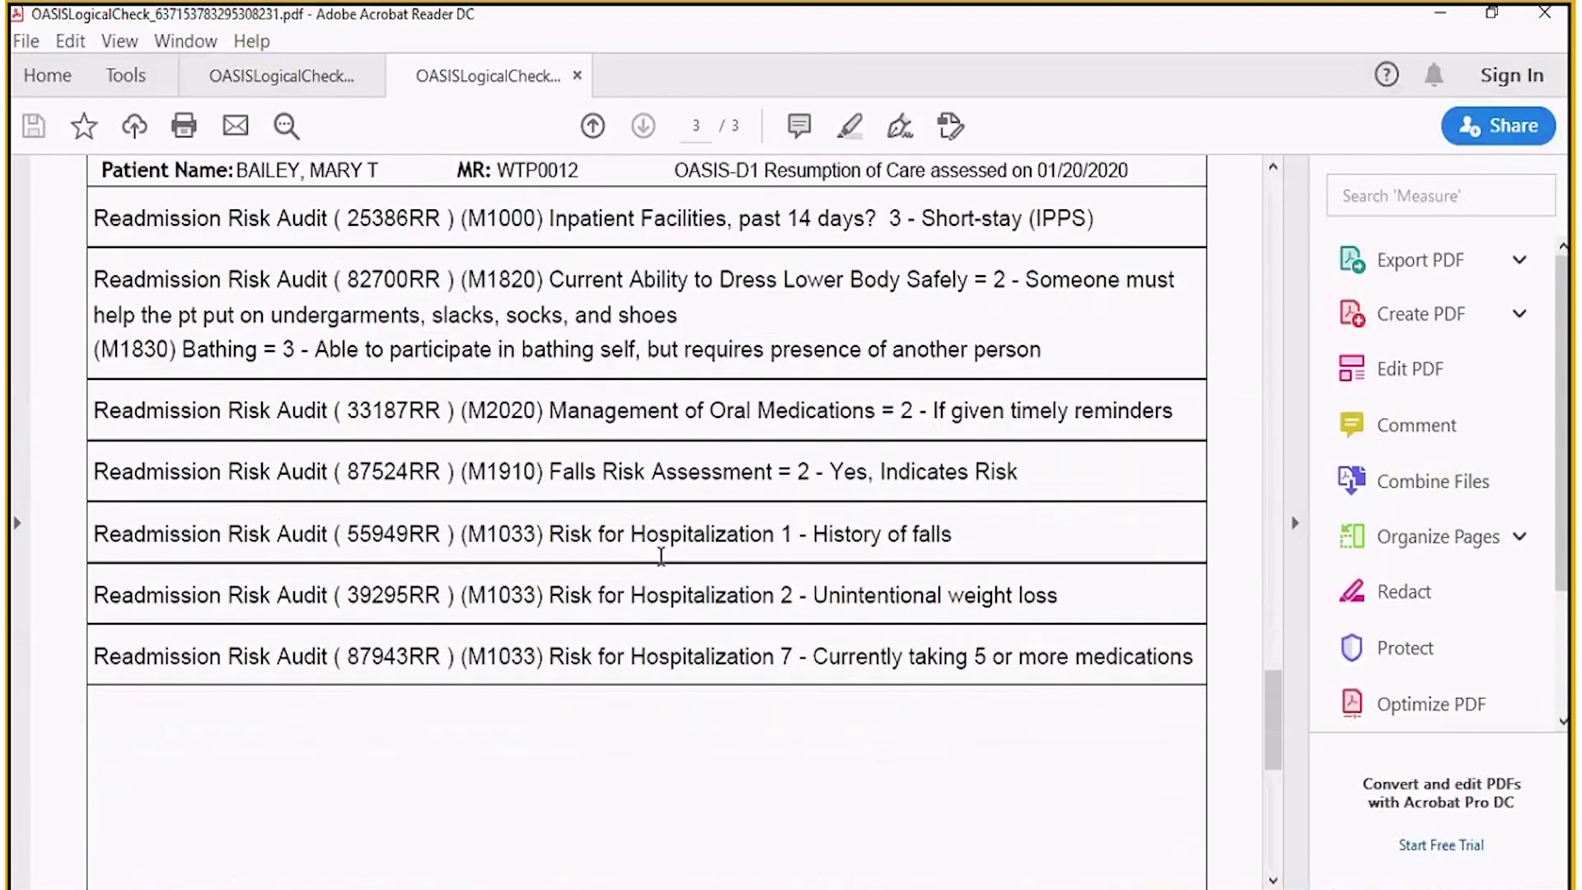
Go back over the audit report to the diagnosis coding flags, then close only the current report.
scroll(661, 556, "up", 9)
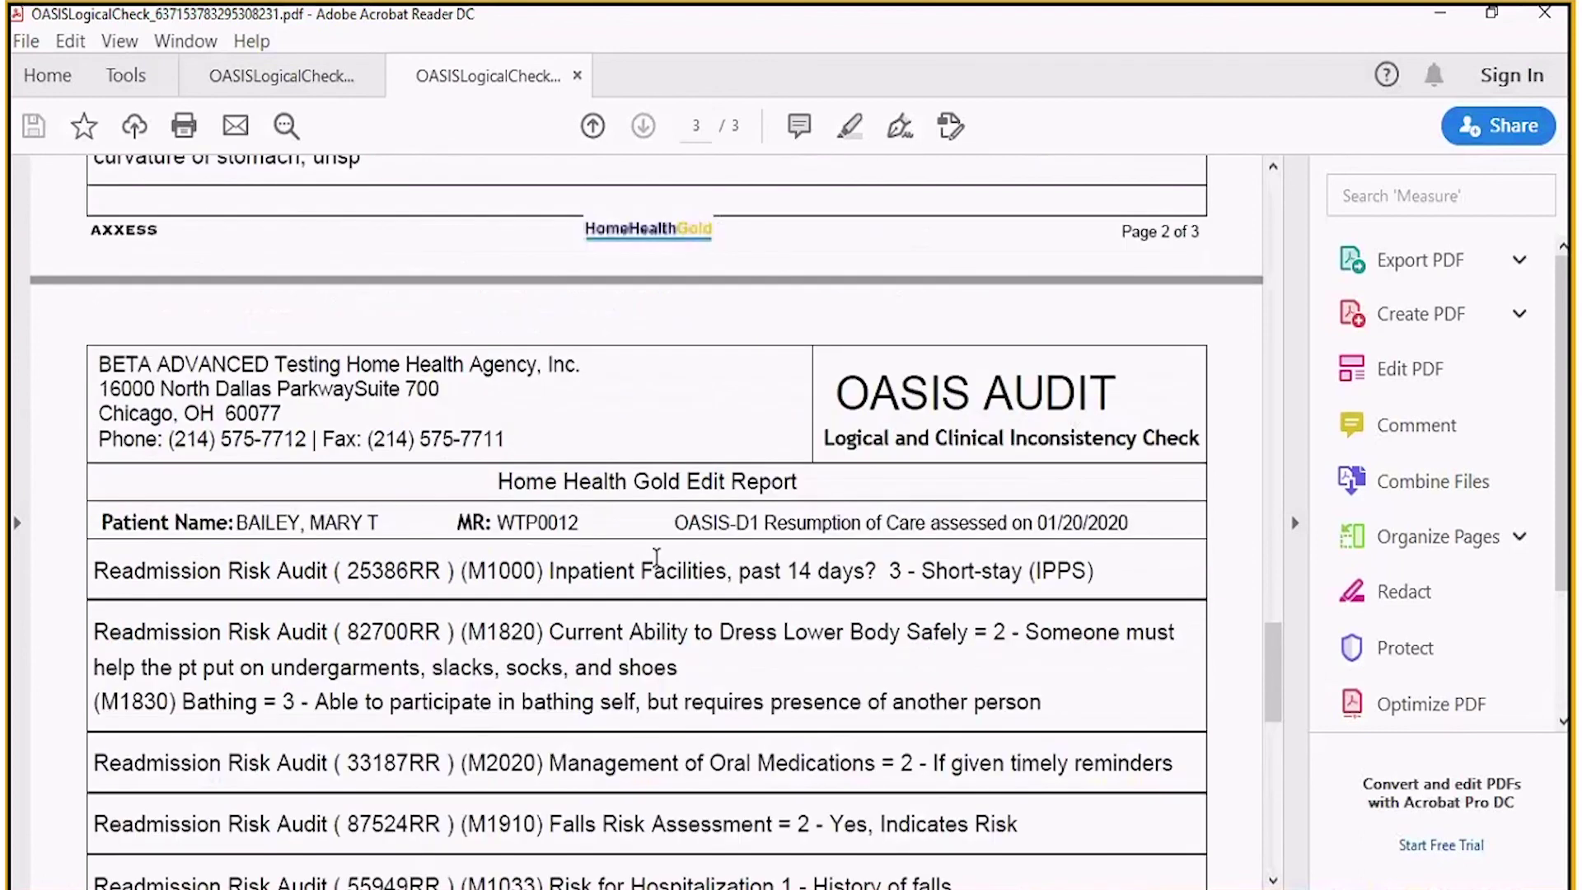
scroll(657, 556, "up", 20)
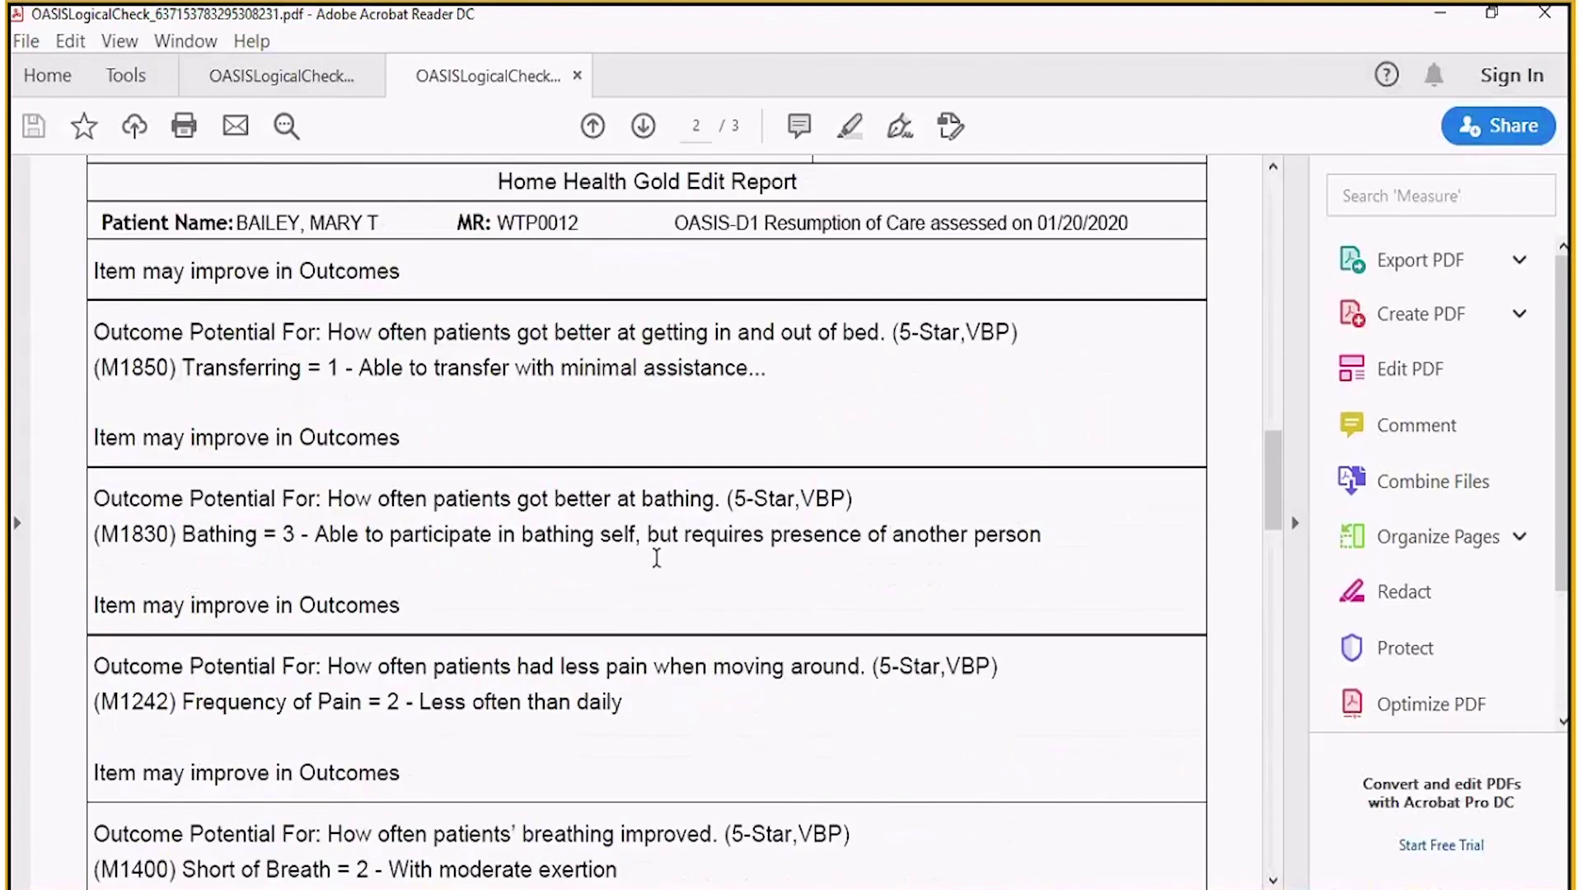
scroll(656, 558, "up", 10)
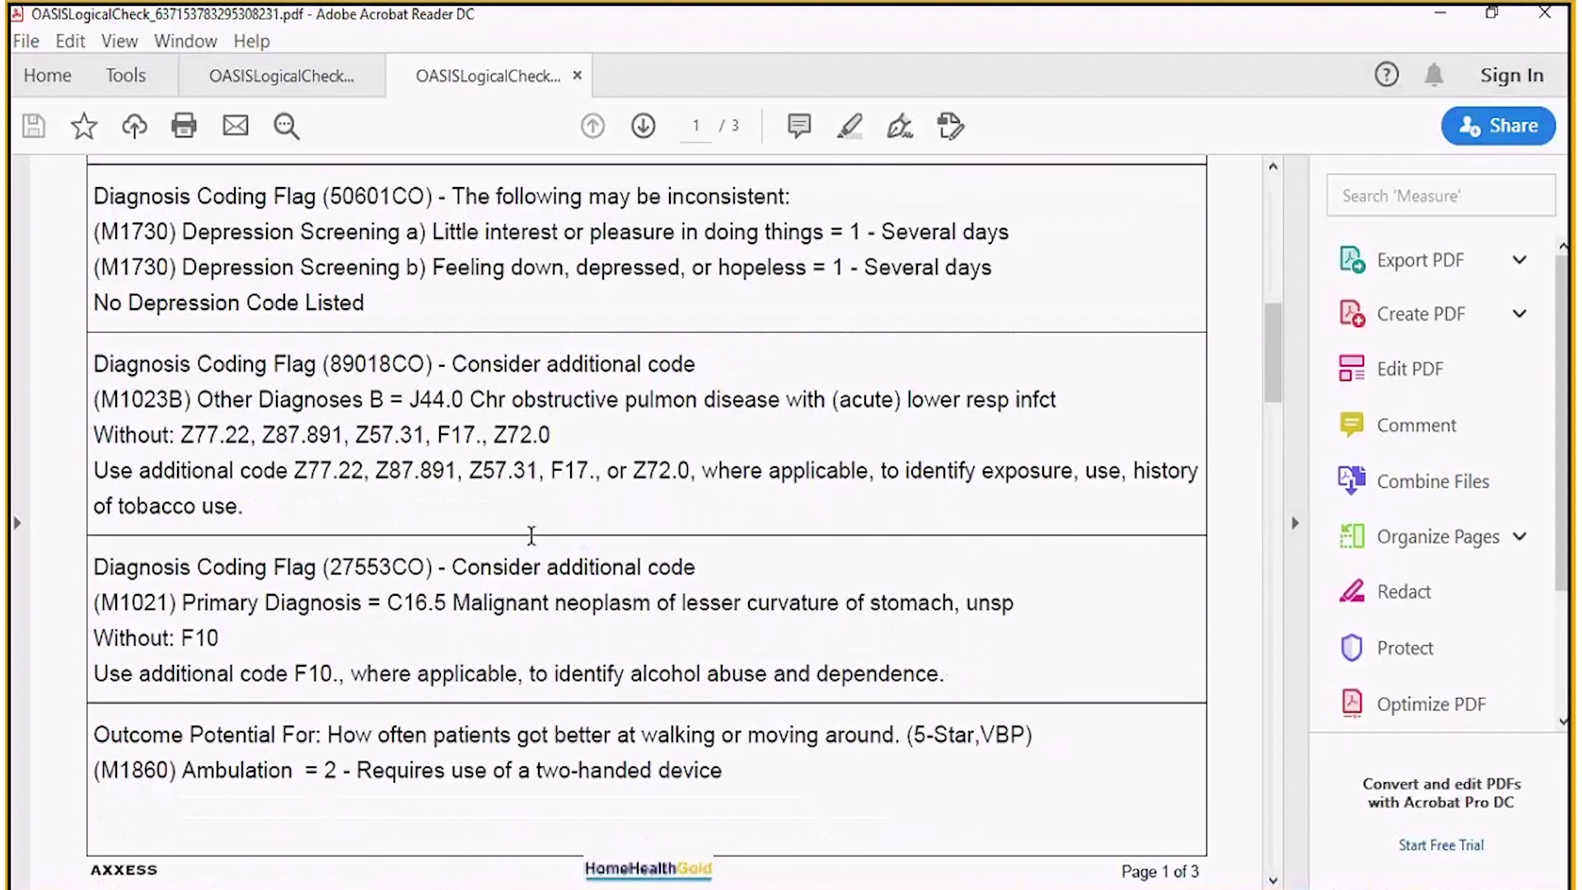
scroll(531, 536, "up", 6)
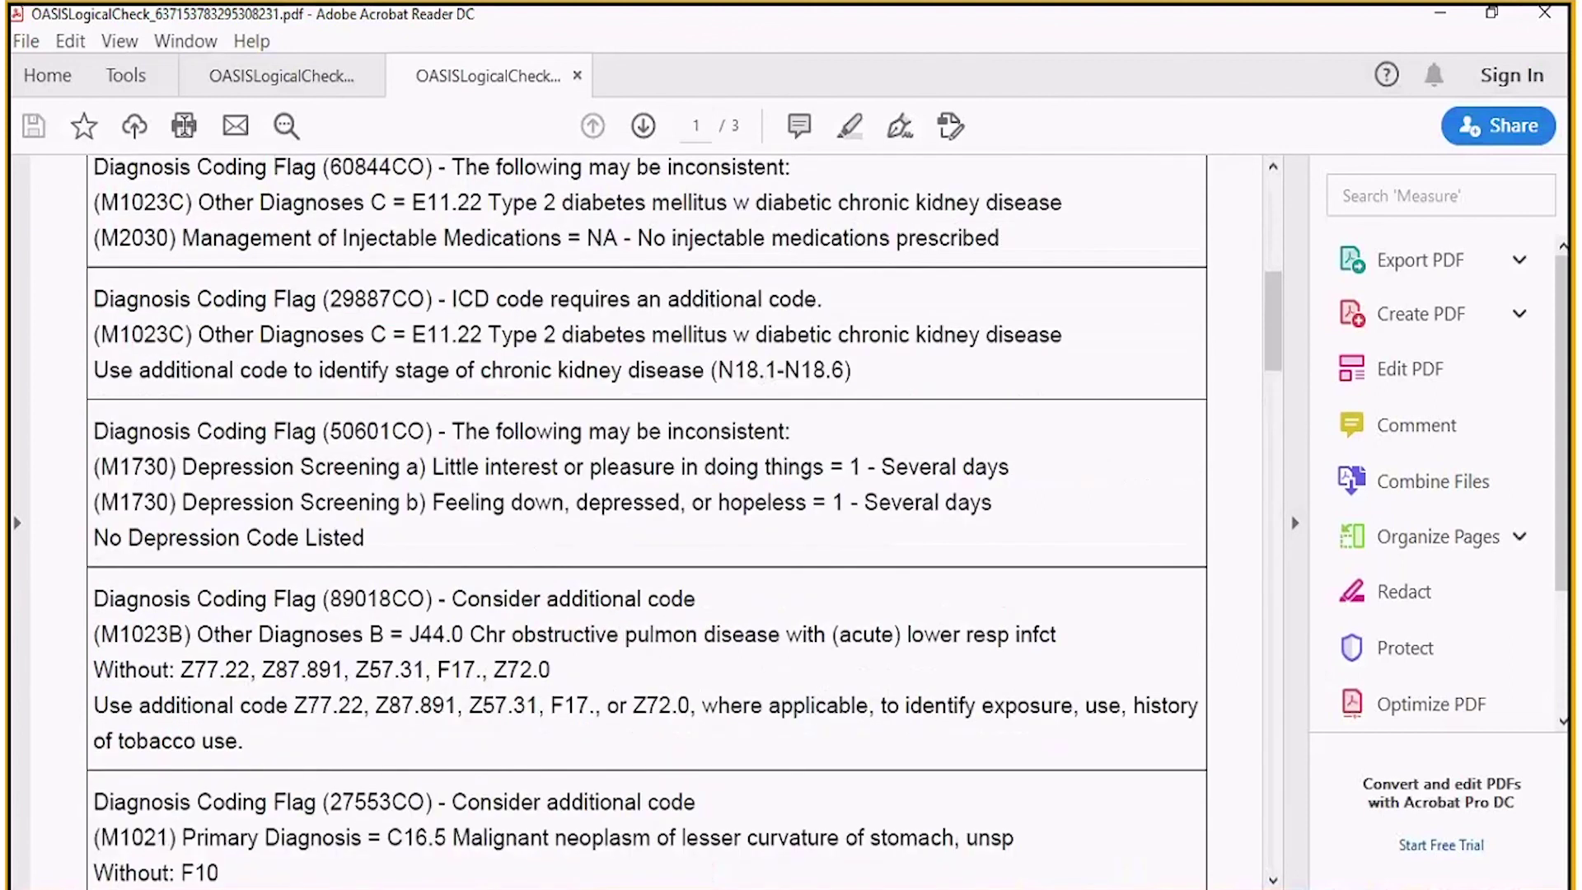
left_click(1544, 12)
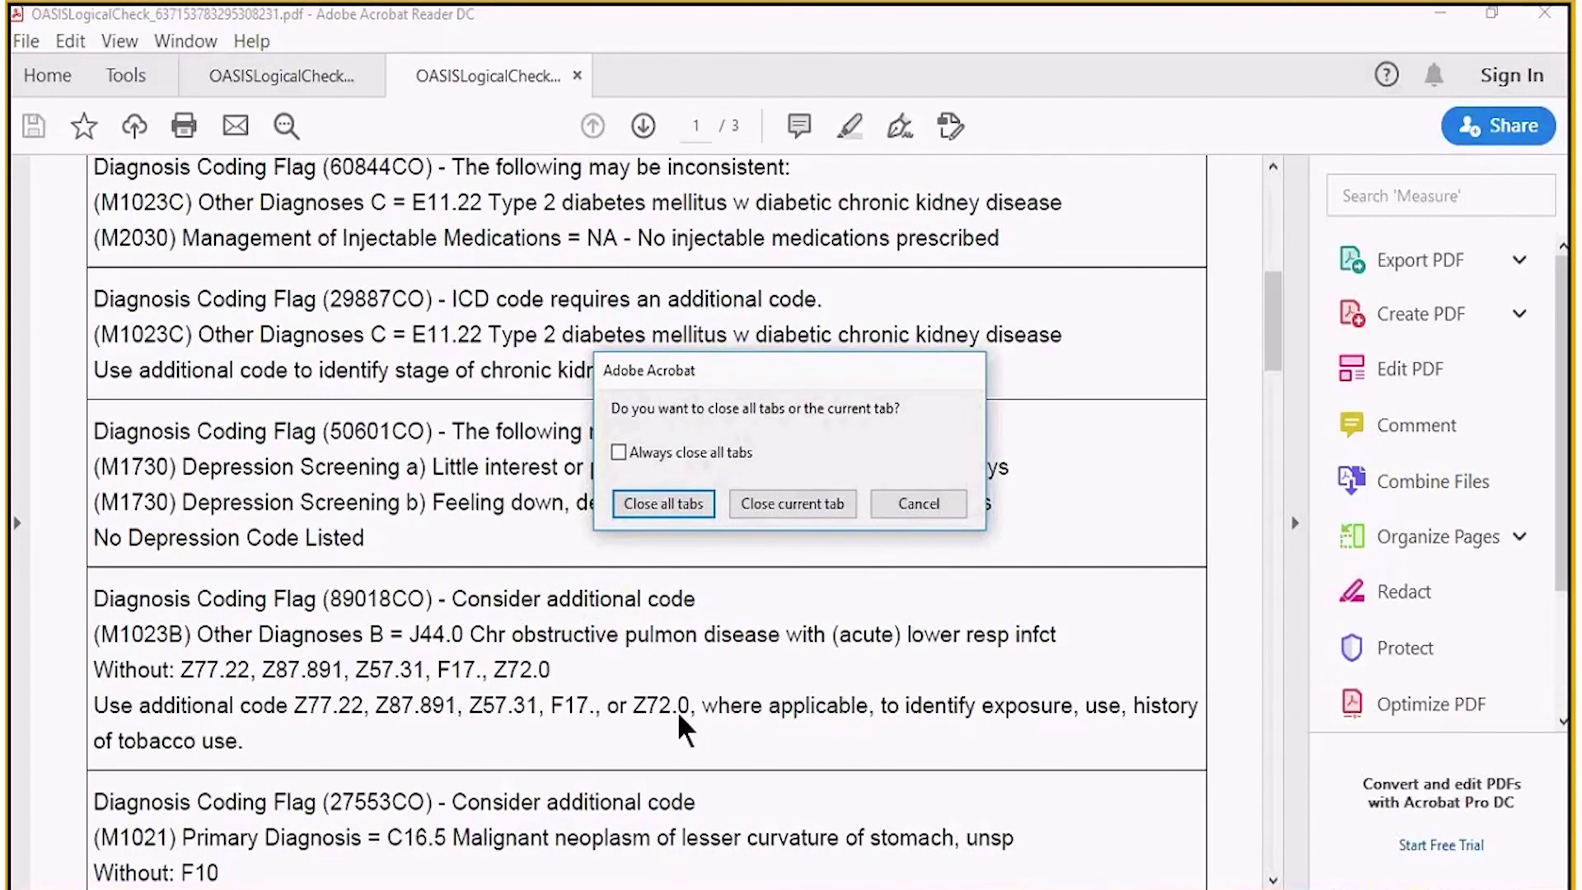
left_click(792, 504)
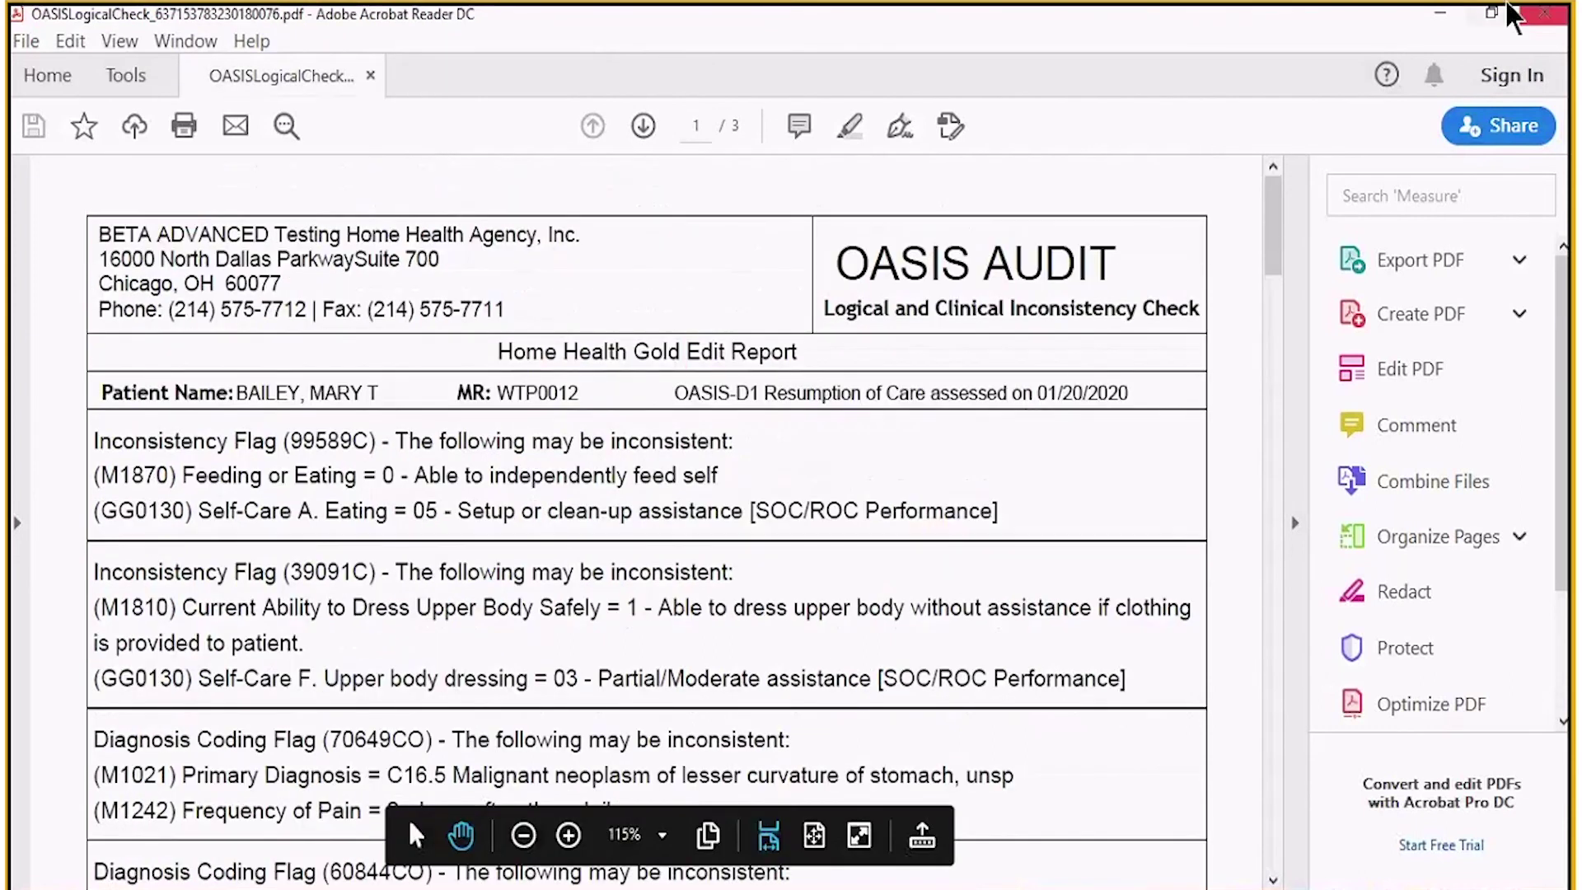
Close the audit report and finish the OASIS Resumption of Care assessment.
left_click(1534, 13)
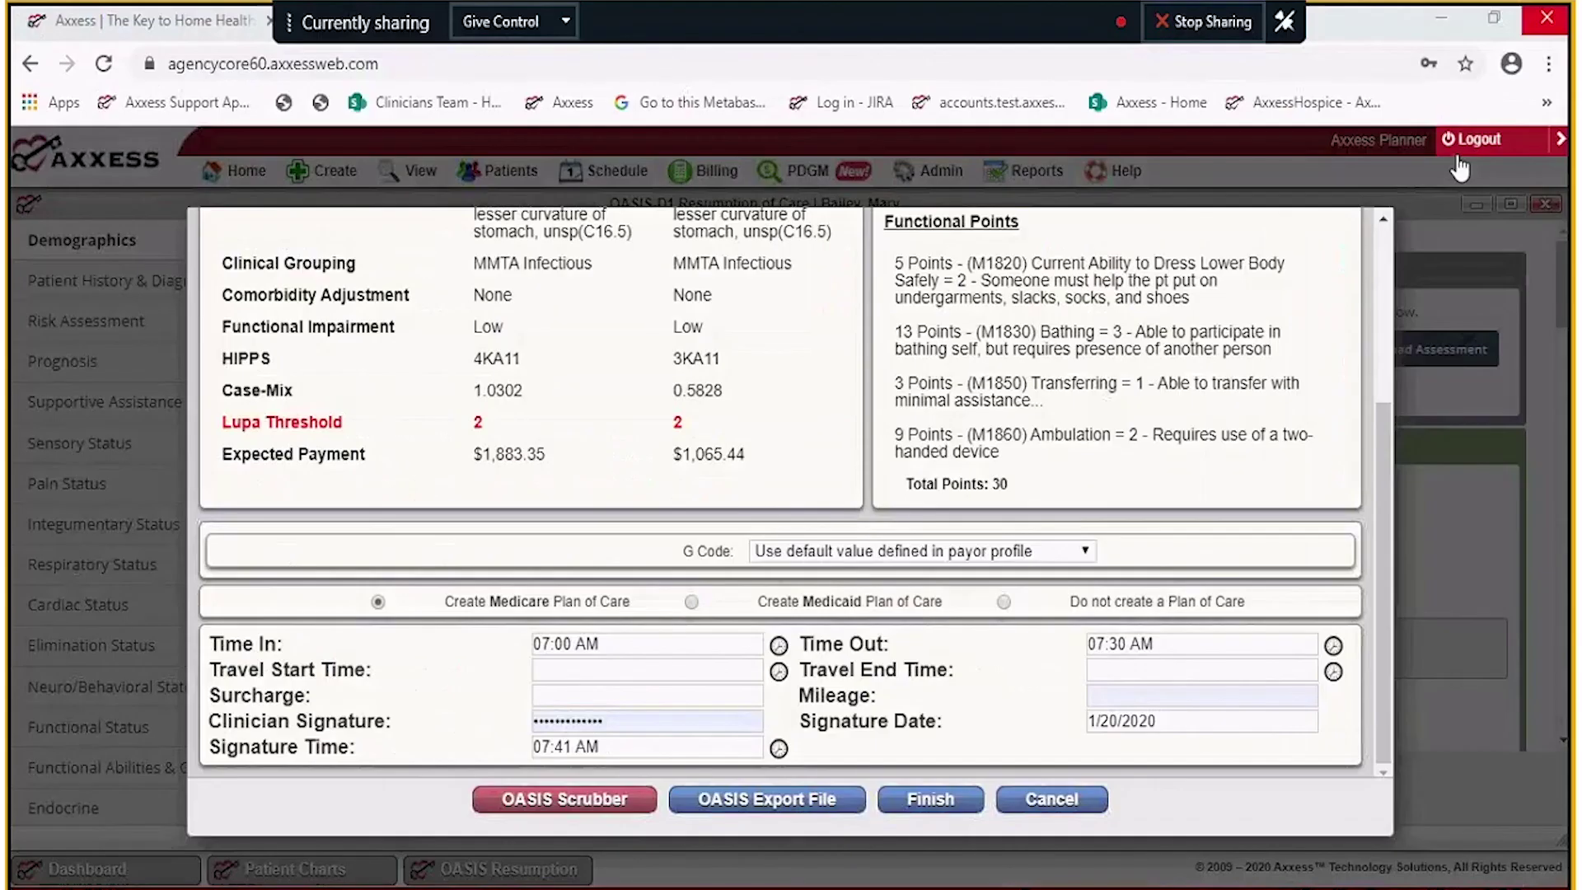
scroll(716, 639, "up", 4)
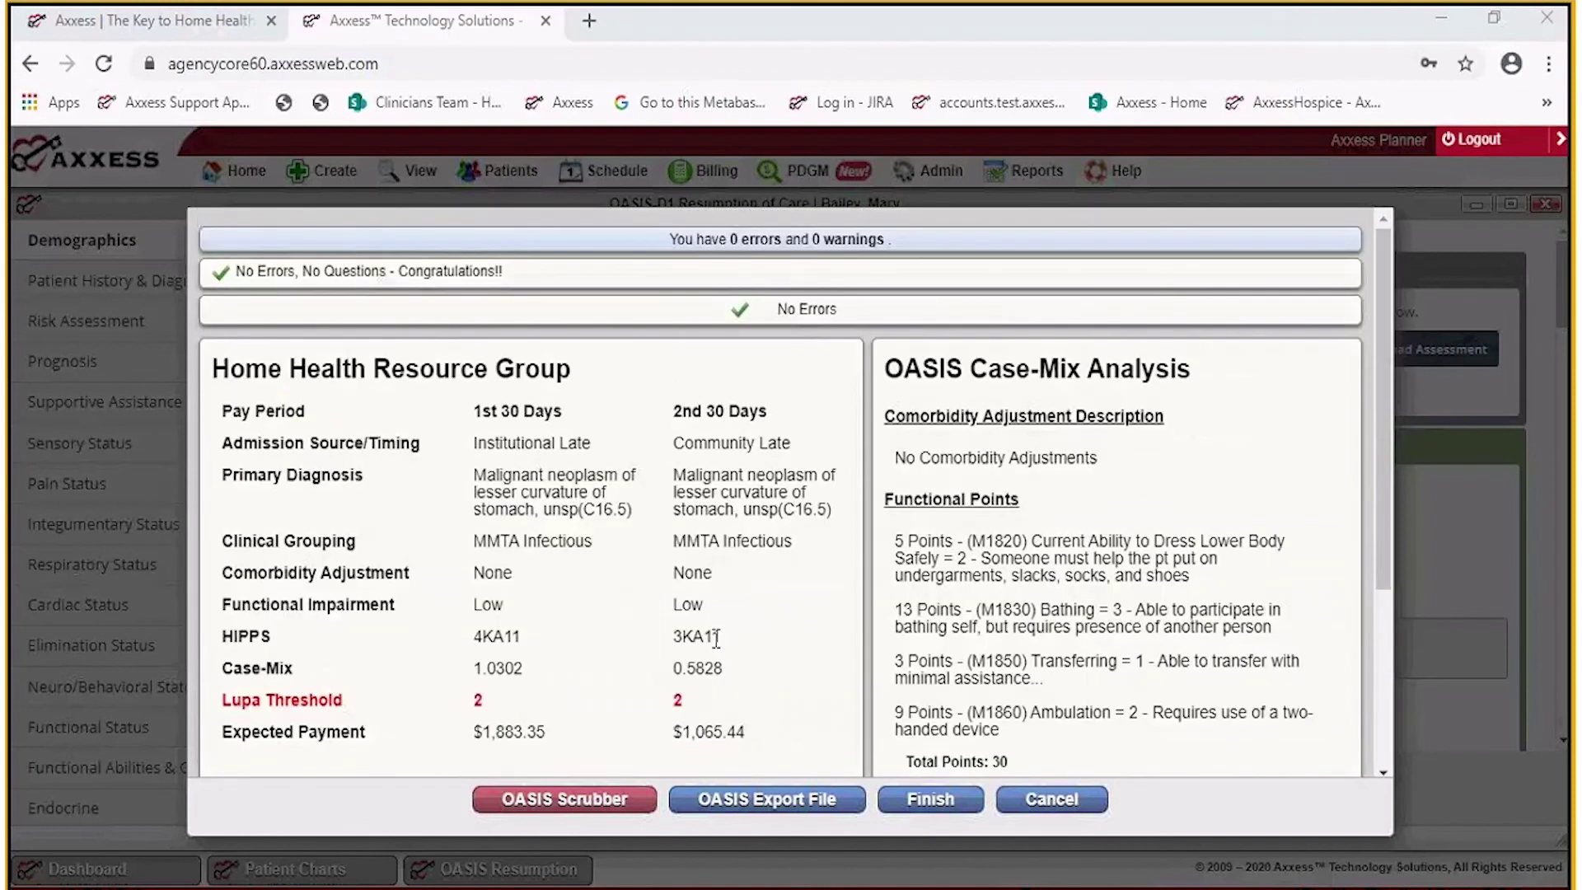
left_click(921, 801)
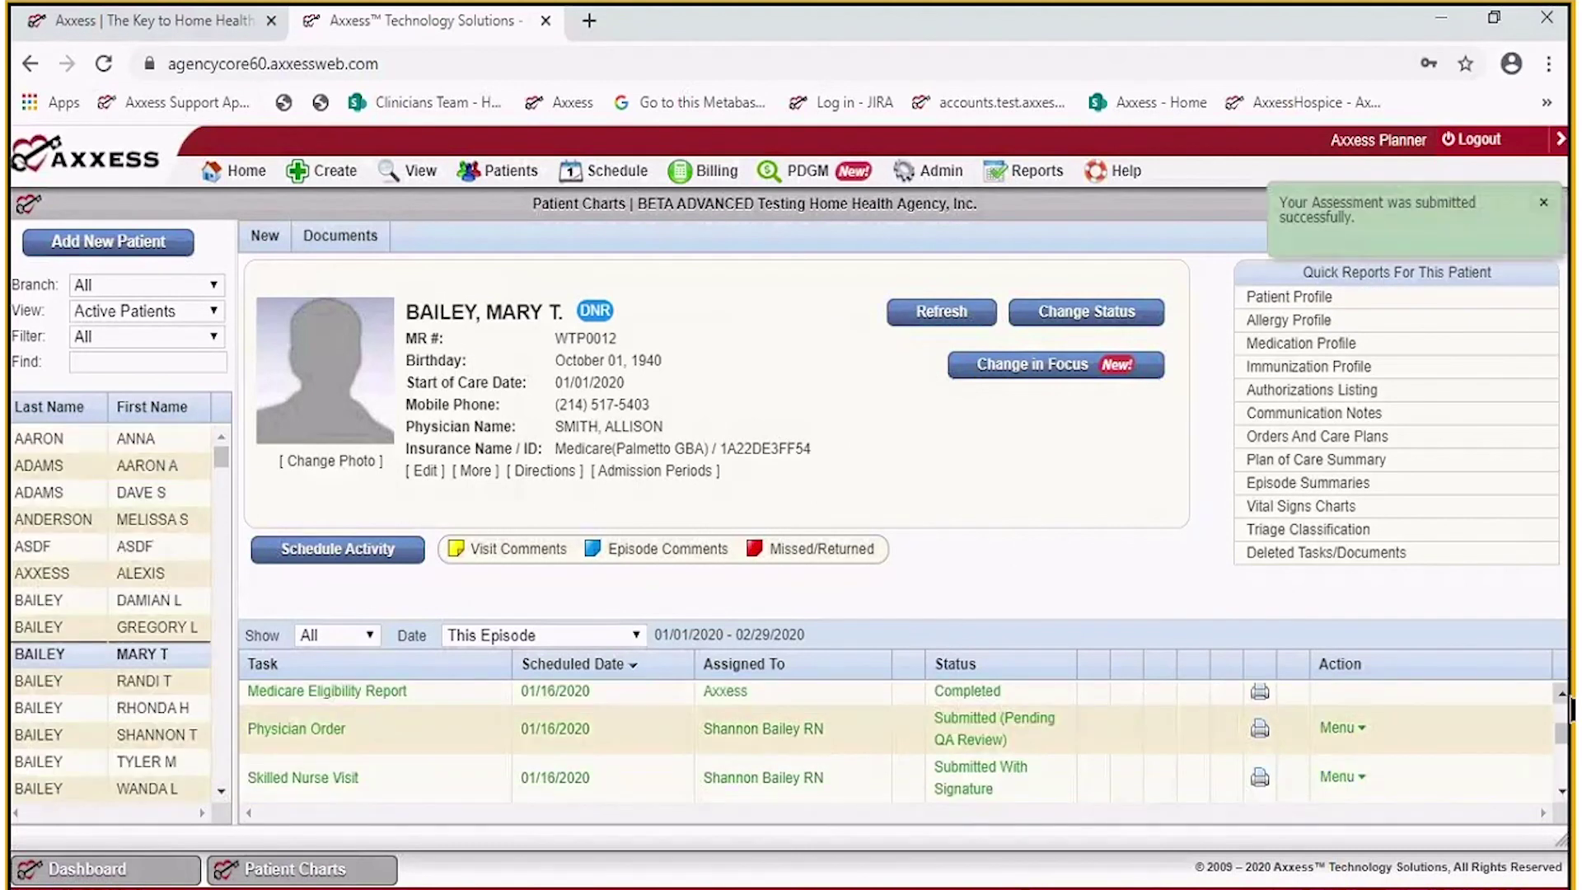
Find the 01/20/2020 Plan Of Care in the episode's task list and open its print preview.
left_click(1564, 697)
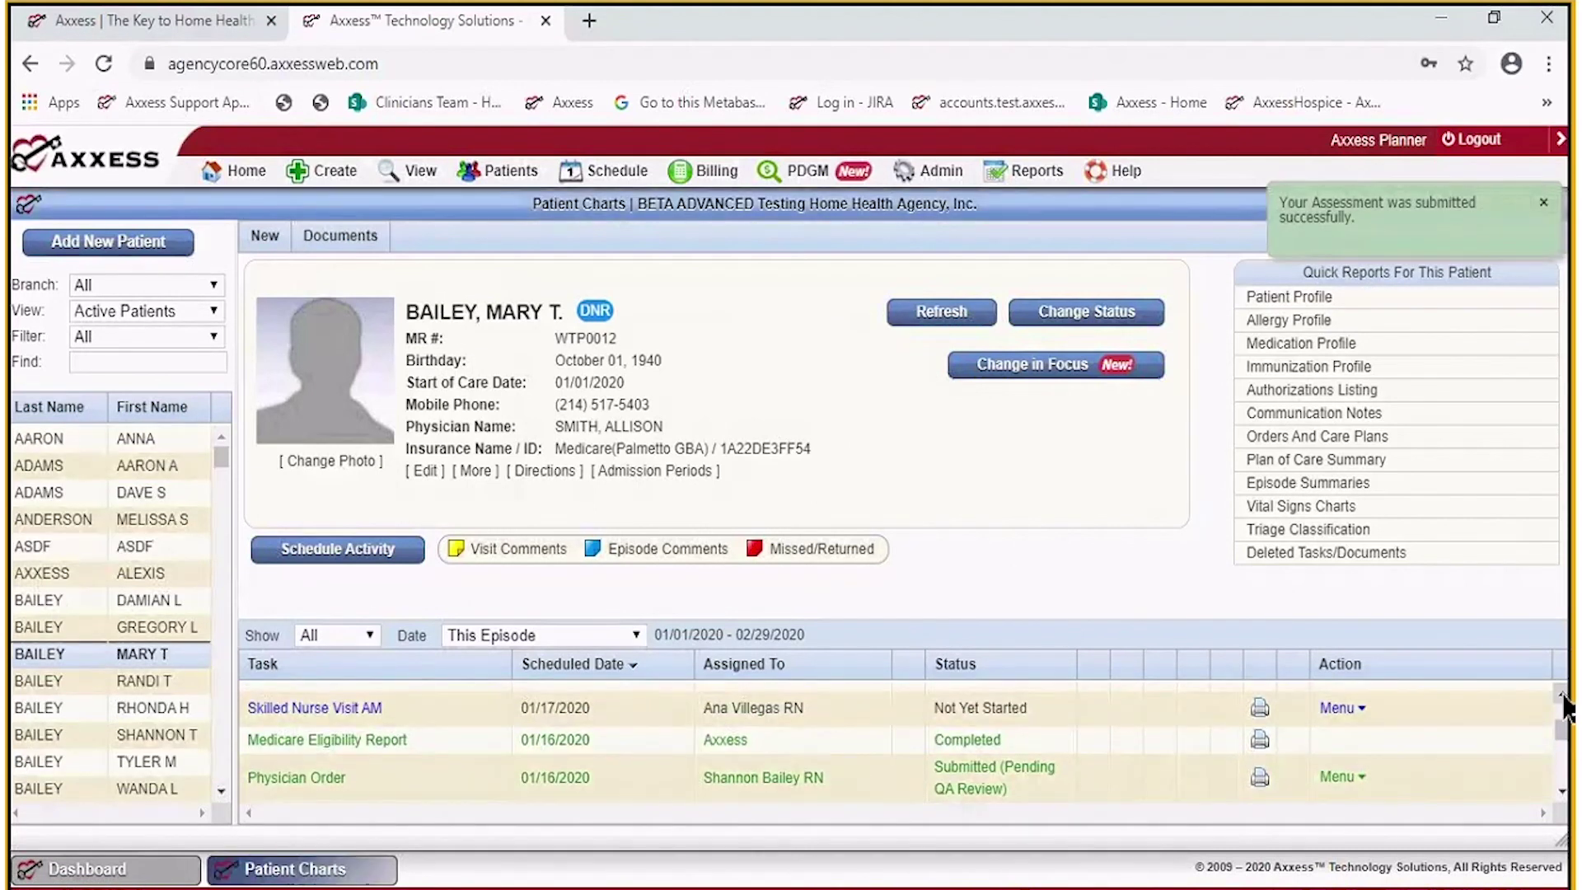
left_click(1565, 697)
left_click(1564, 697)
left_click(1564, 697)
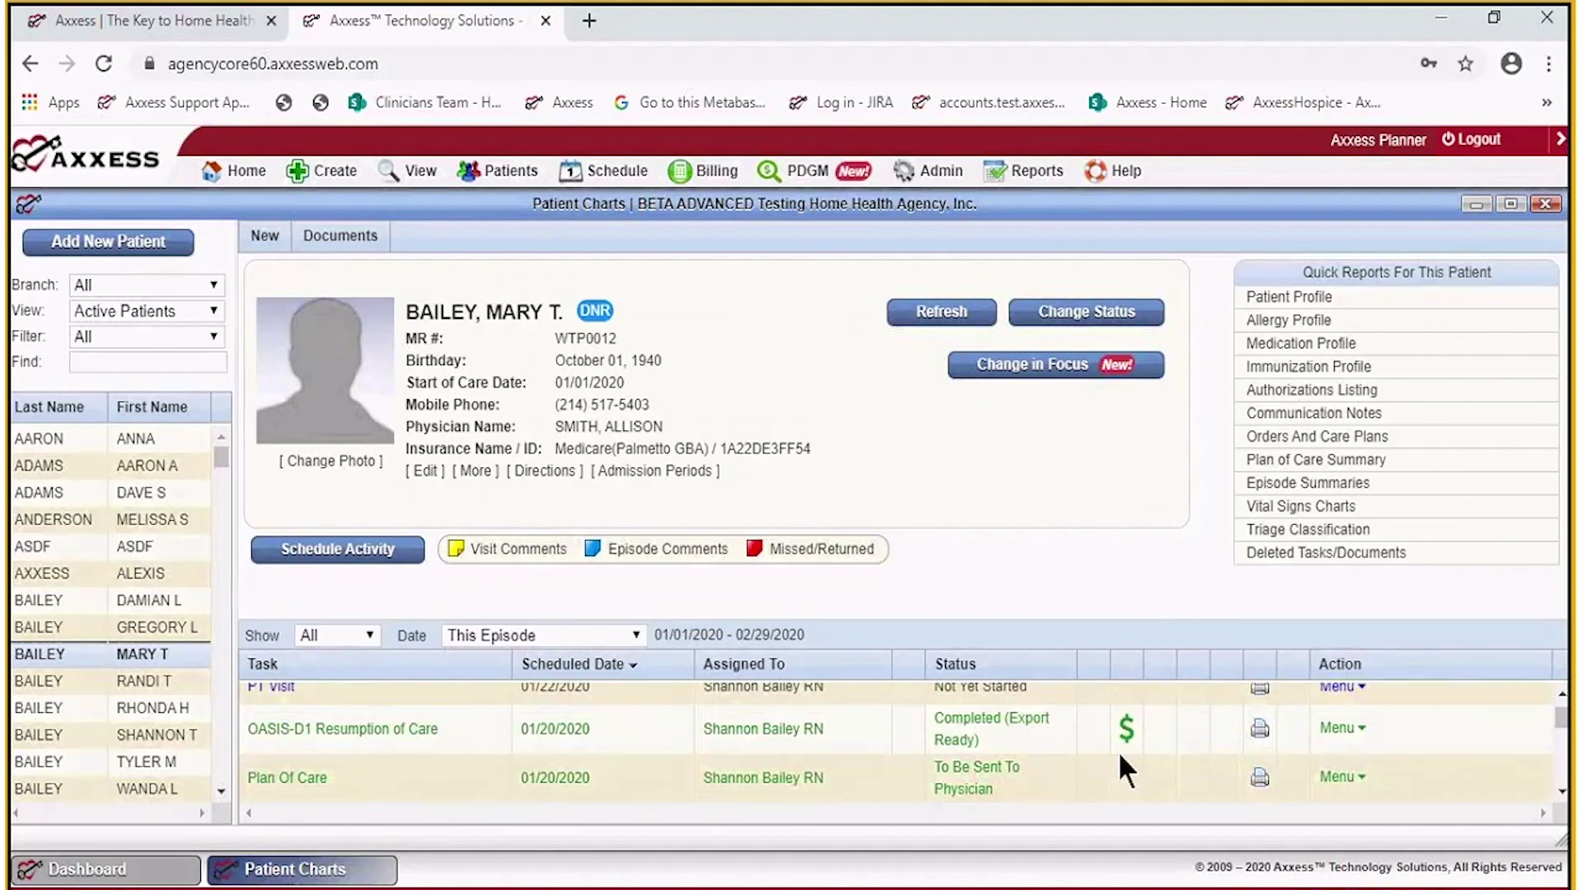
left_click(1260, 777)
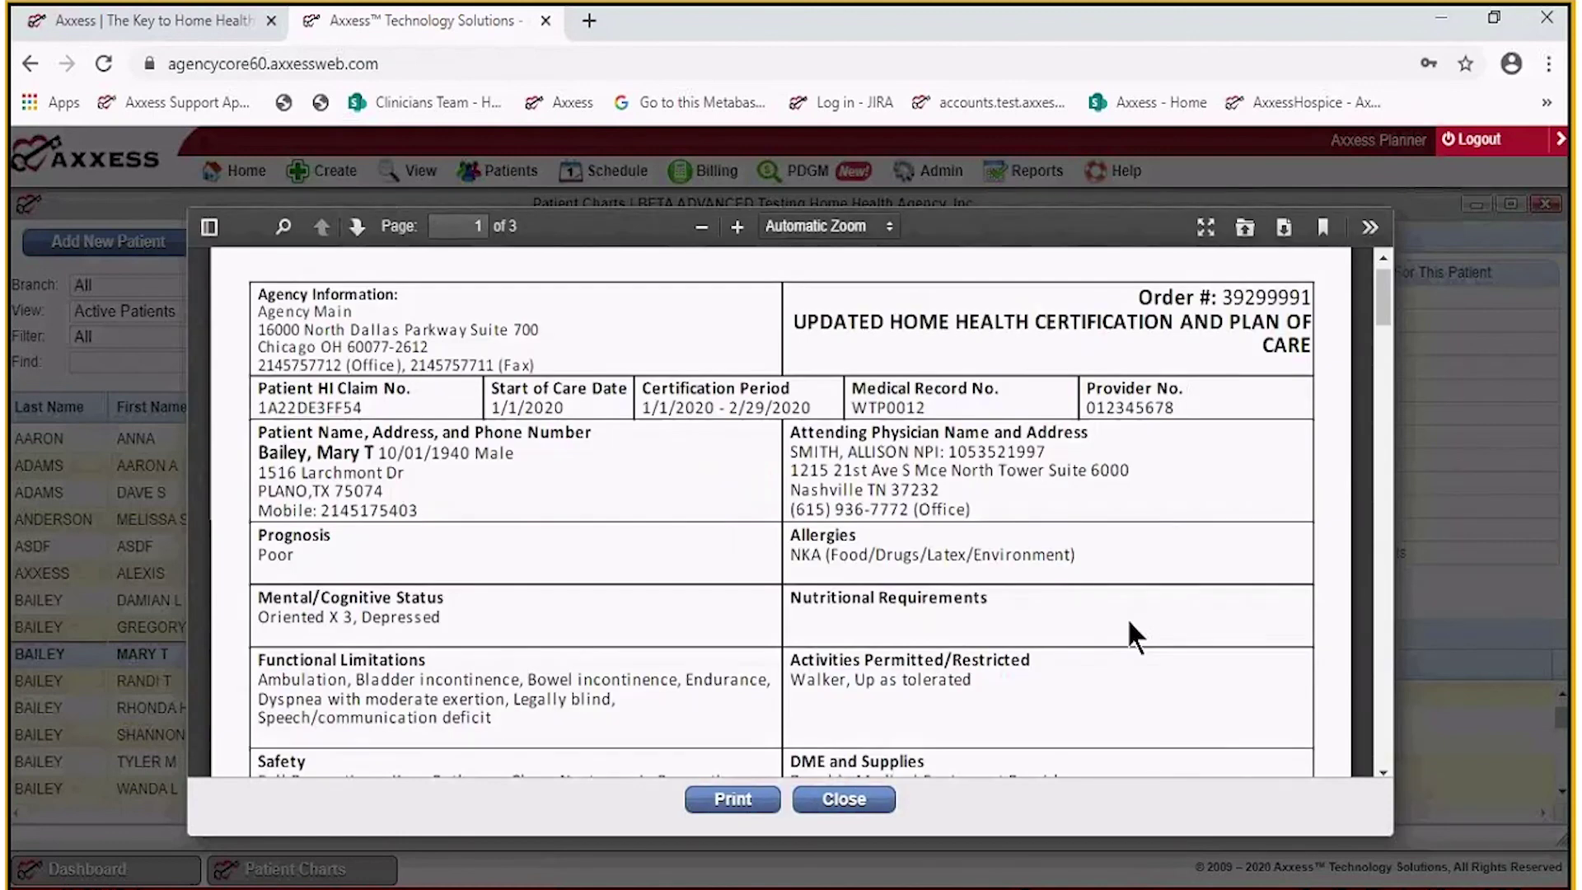
Review the plan of care's first page, from patient status, safety and caregiver details to medications, diagnoses and physician statement.
scroll(1130, 622, "down", 1)
scroll(1119, 615, "down", 2)
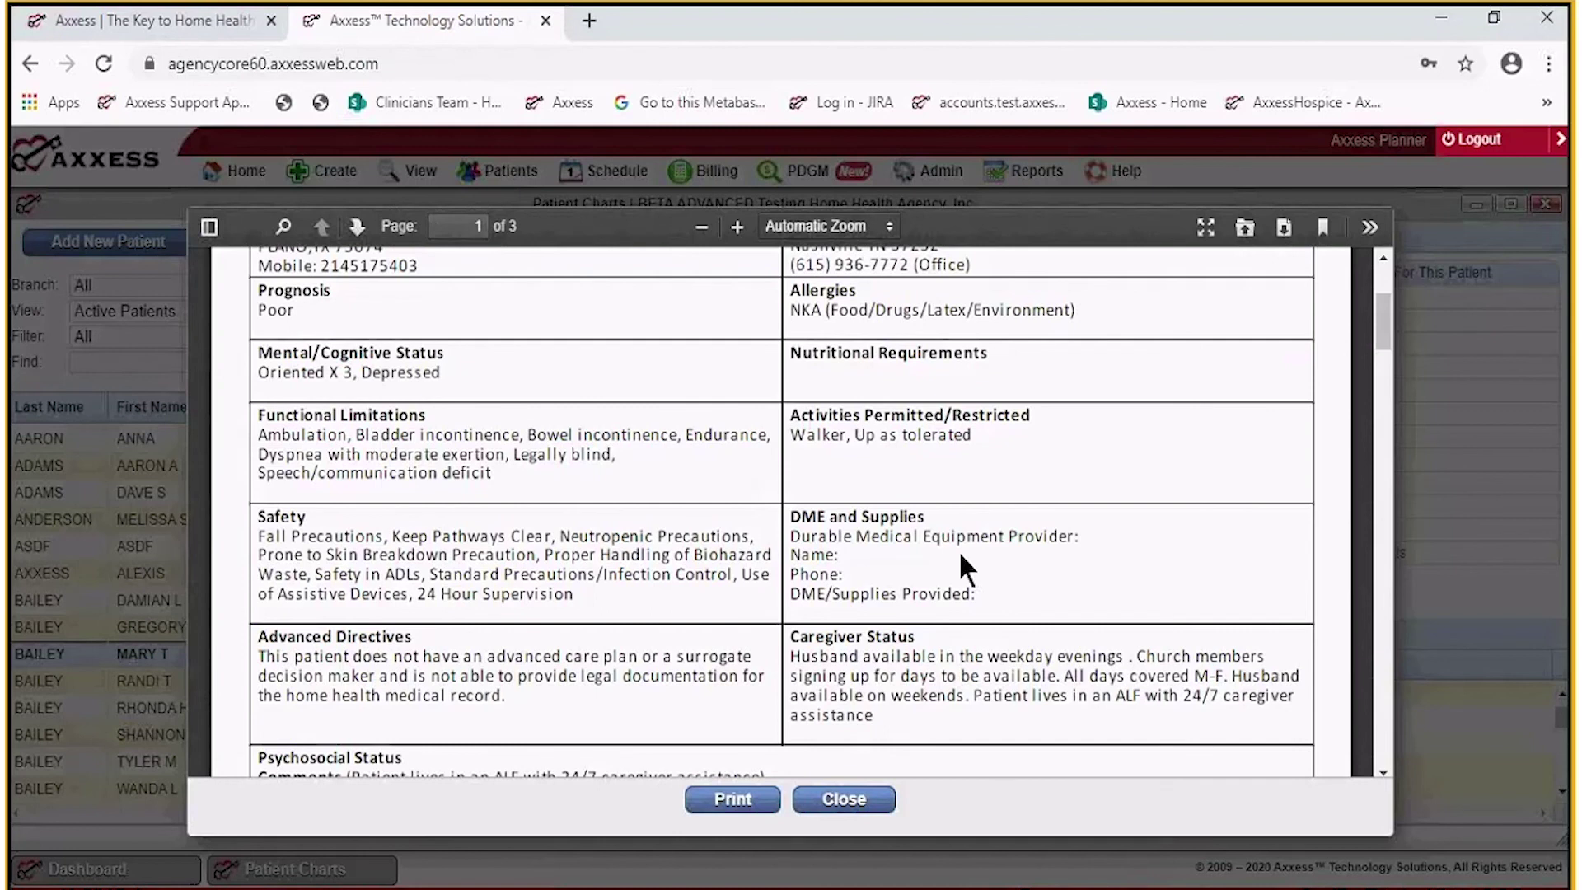
scroll(961, 556, "down", 3)
scroll(738, 483, "down", 1)
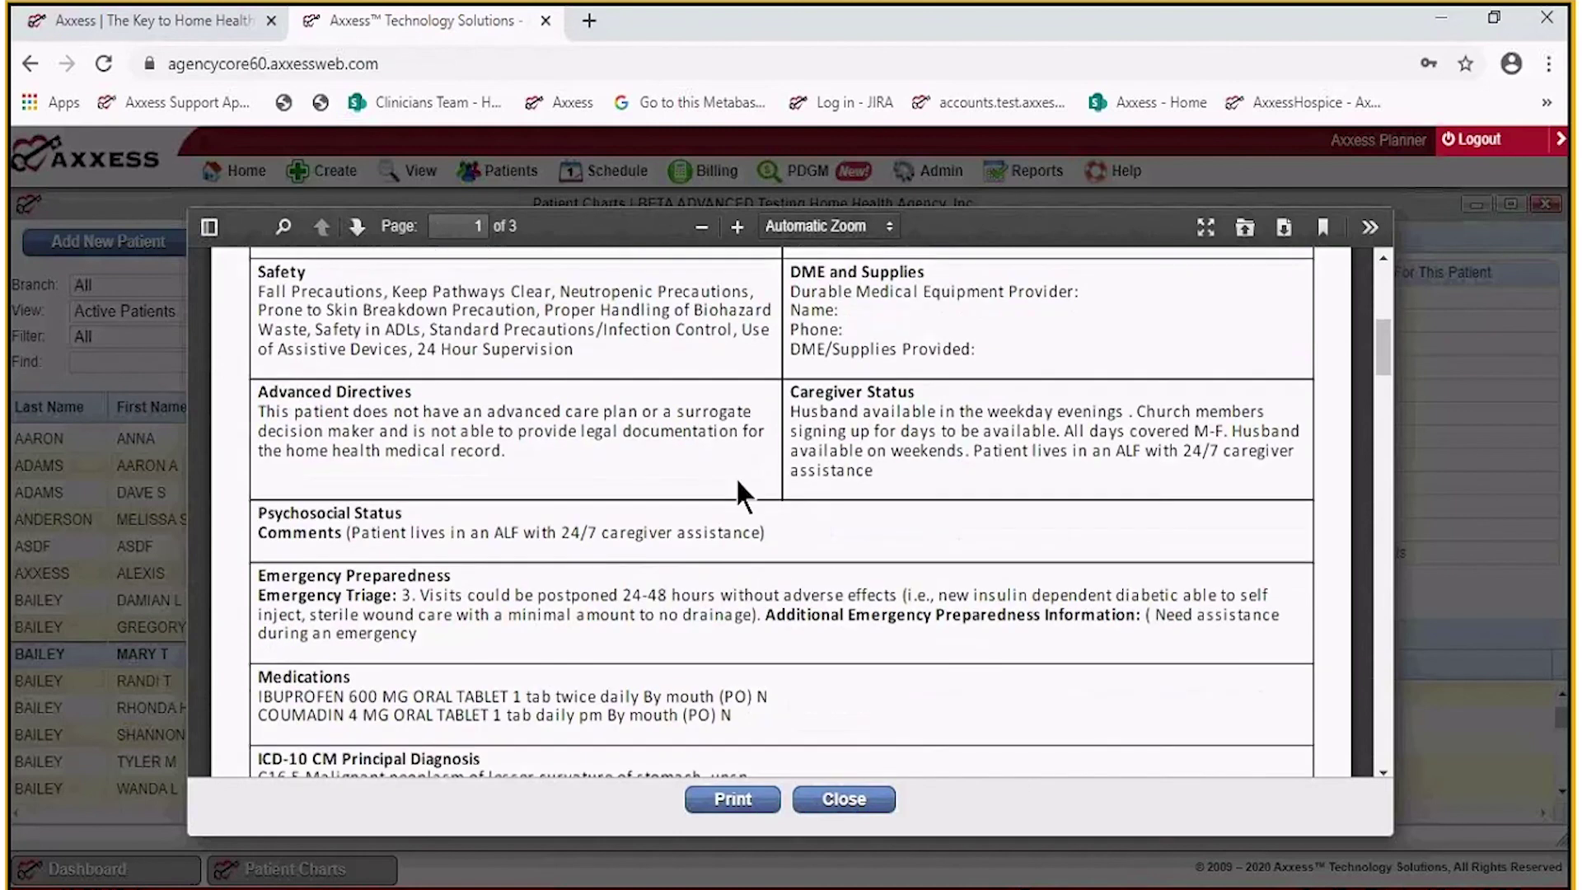
scroll(738, 483, "down", 3)
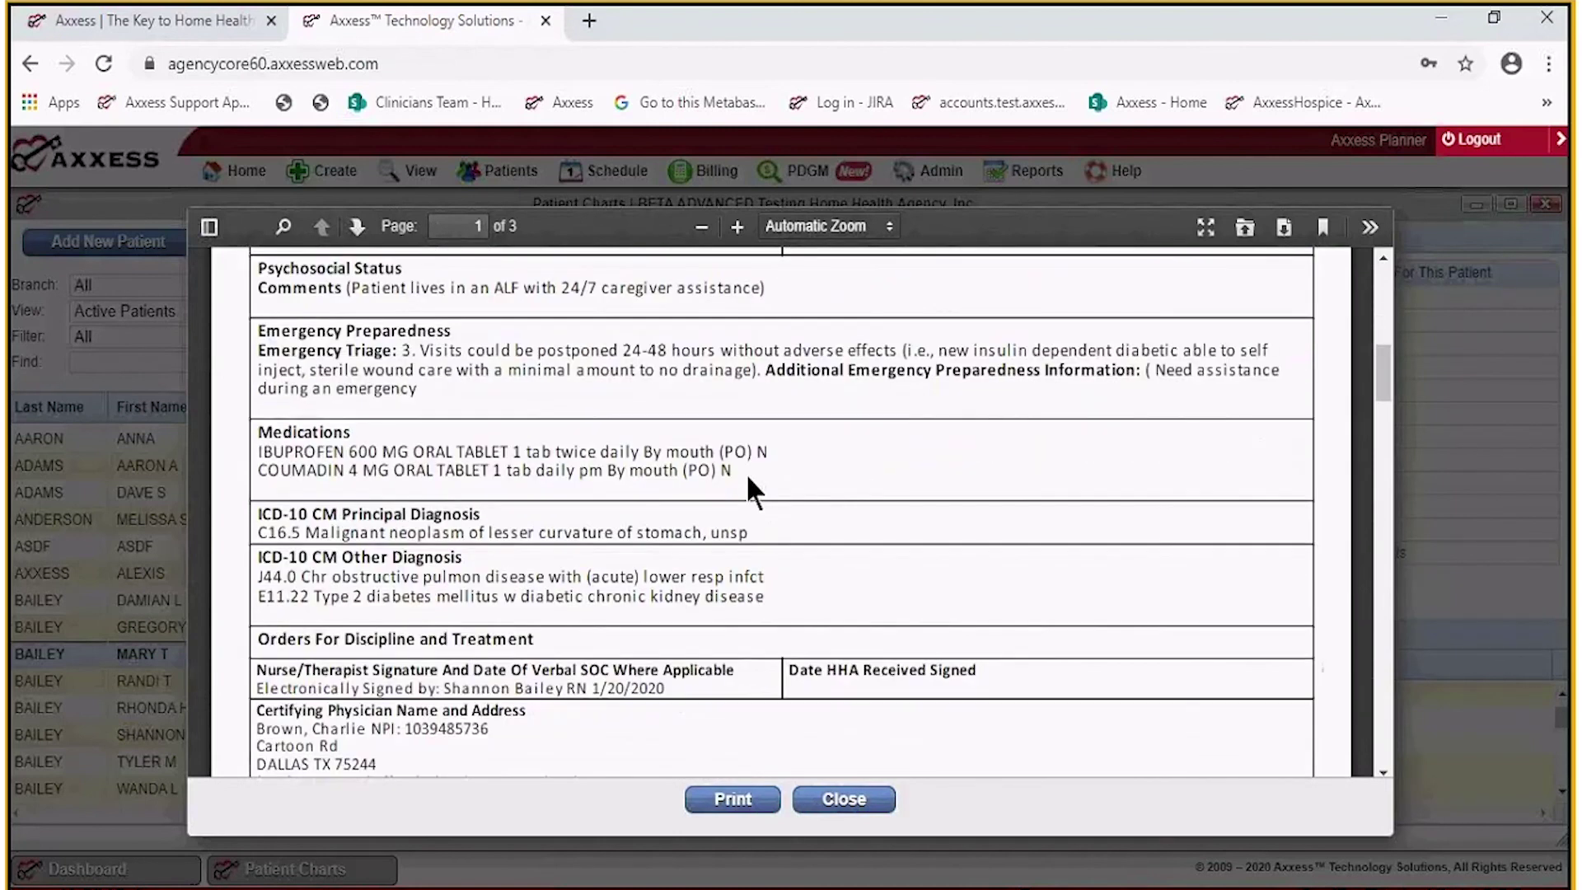
scroll(748, 483, "down", 3)
scroll(753, 493, "down", 3)
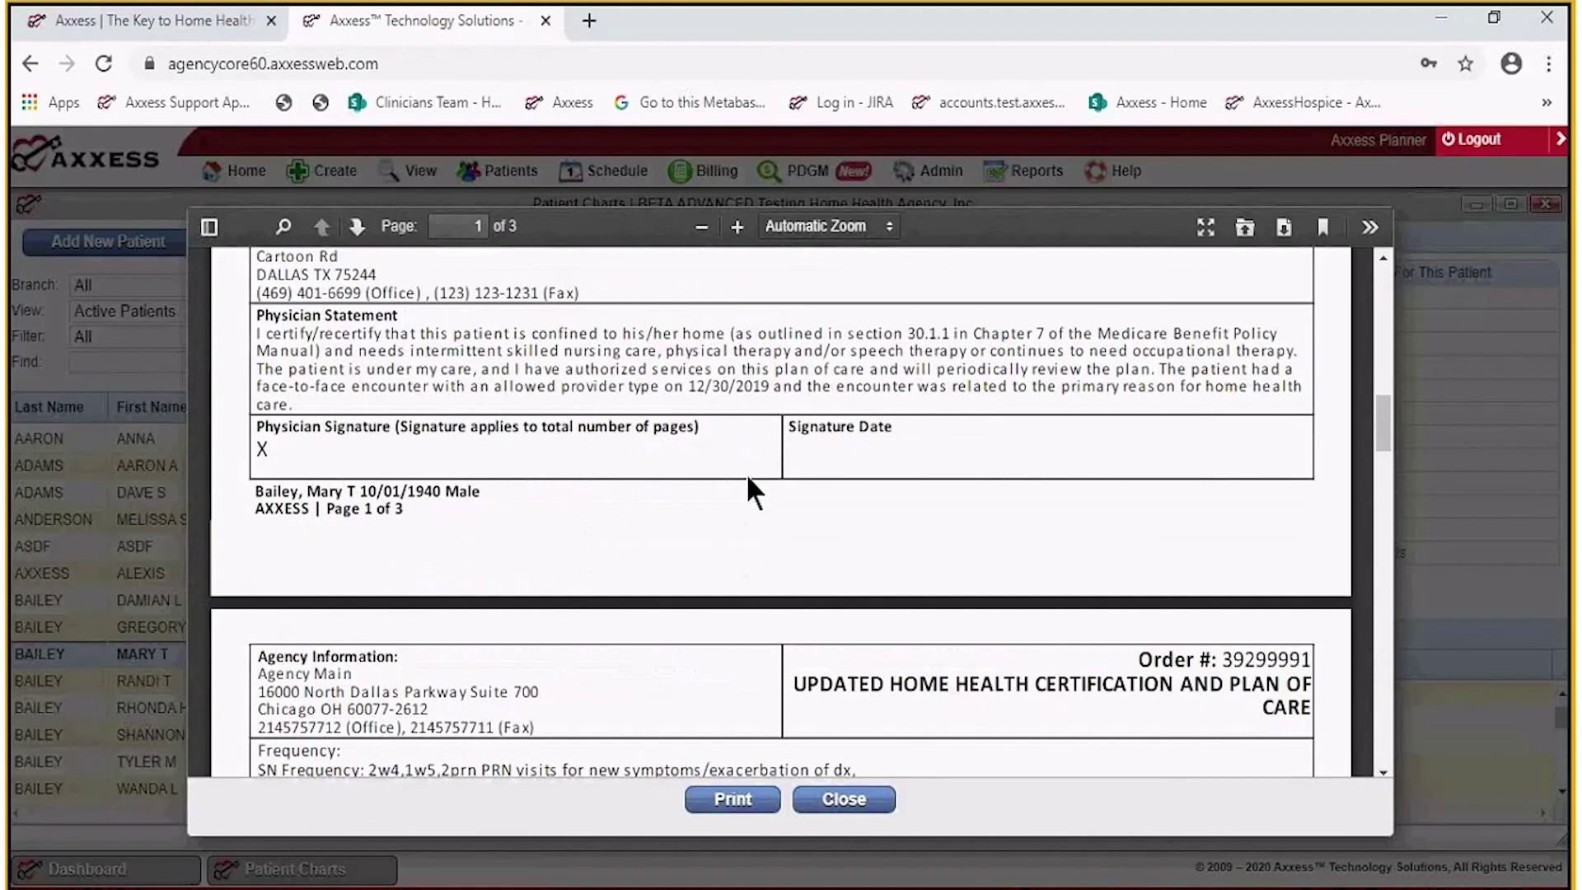
scroll(747, 492, "up", 6)
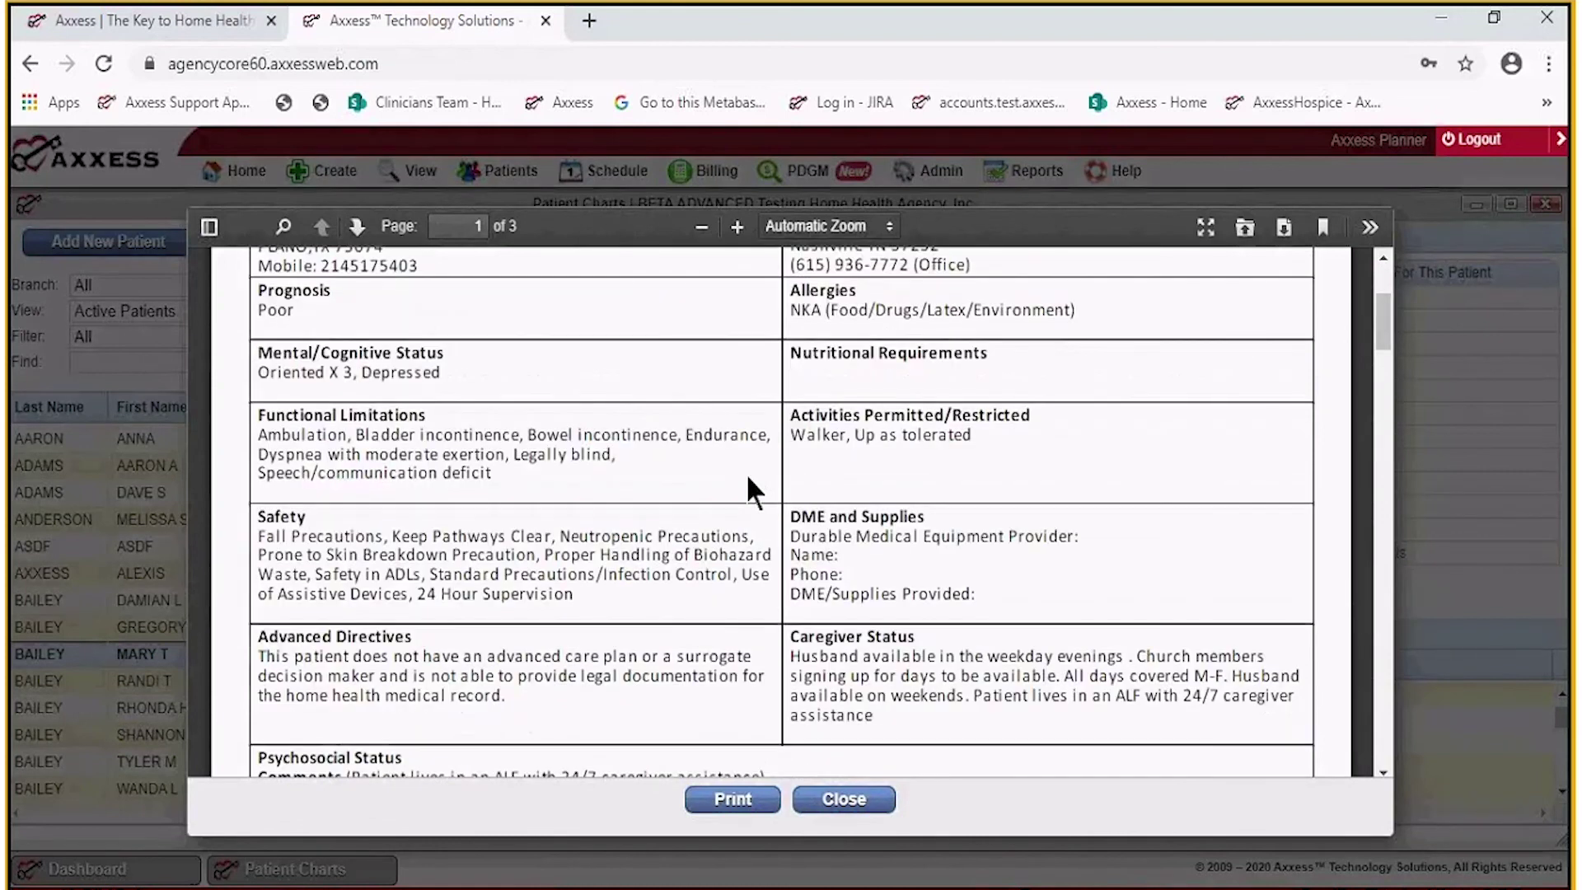
scroll(749, 481, "up", 3)
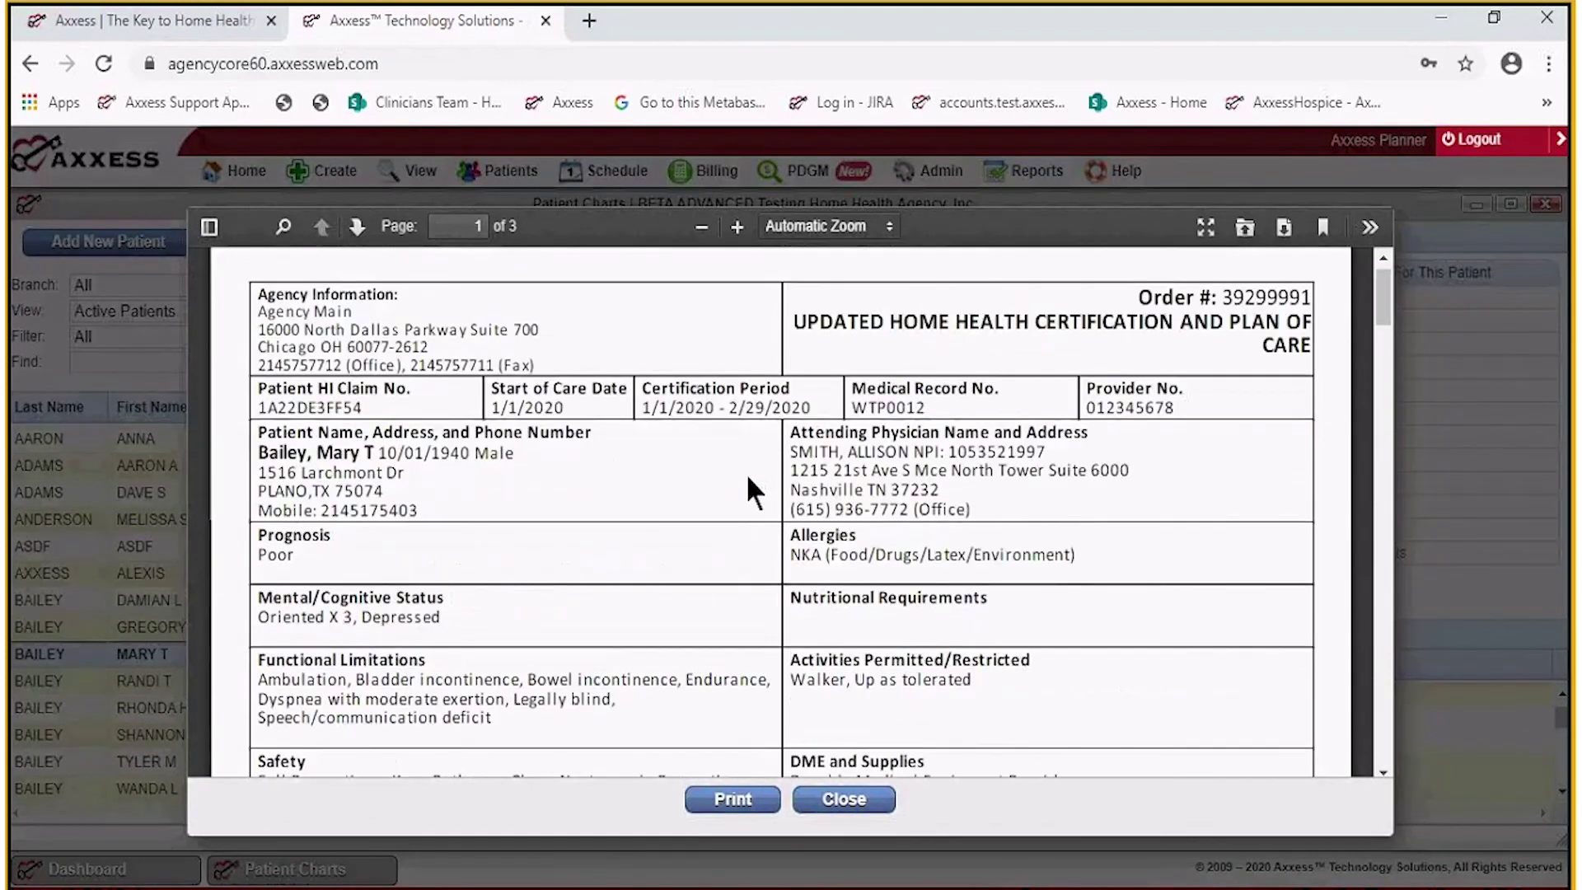
Read the visit frequencies, nursing and therapy orders and goals on the plan of care's second page, and close the preview.
scroll(749, 493, "down", 9)
scroll(752, 492, "down", 3)
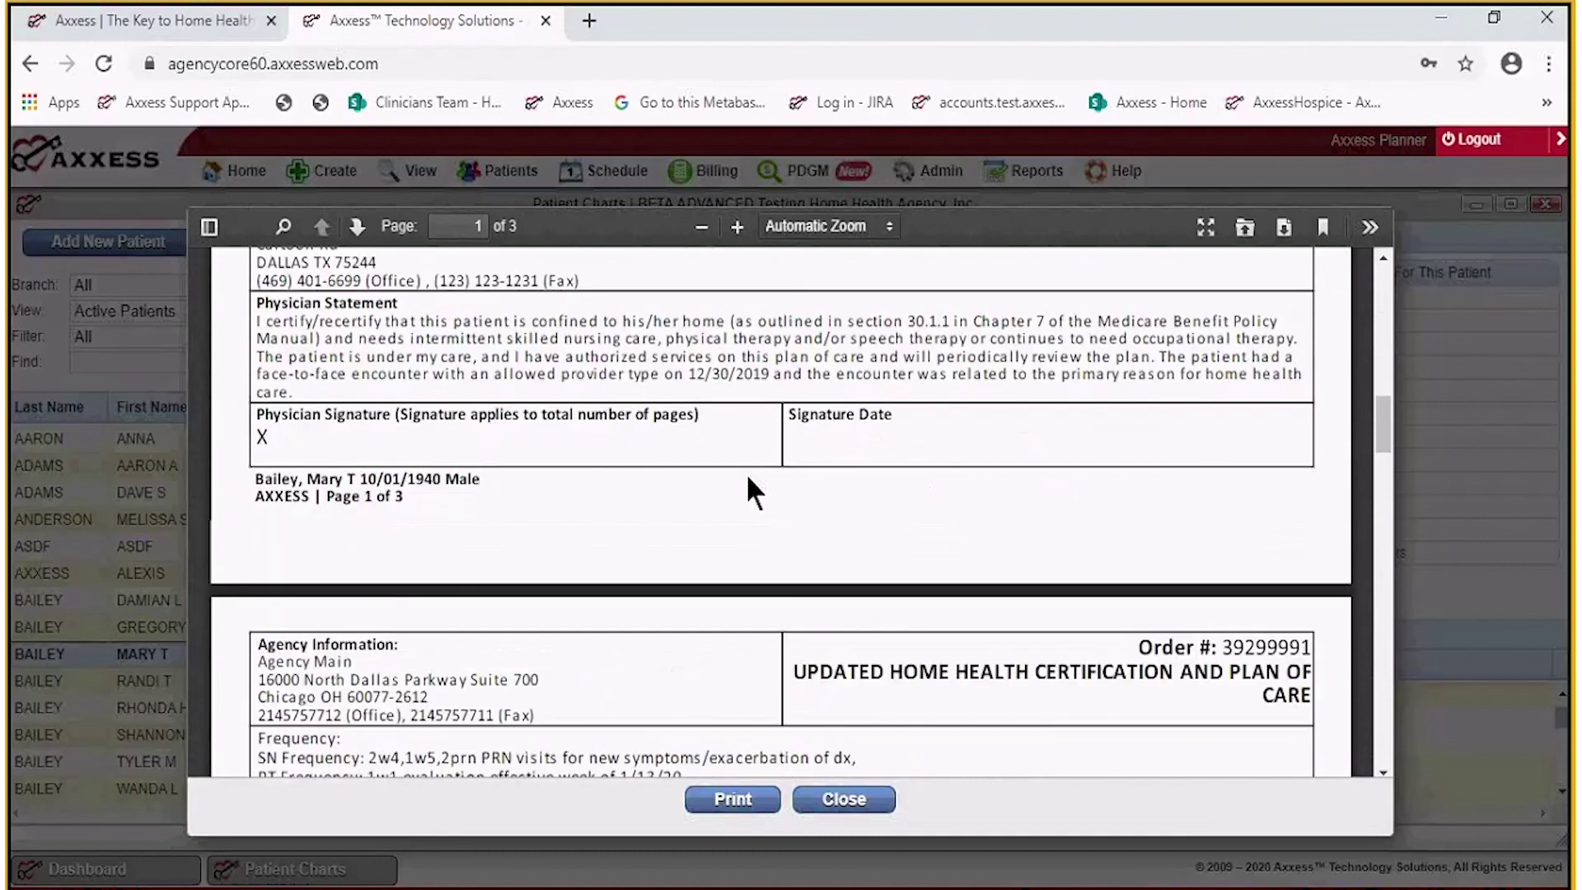
scroll(750, 483, "down", 4)
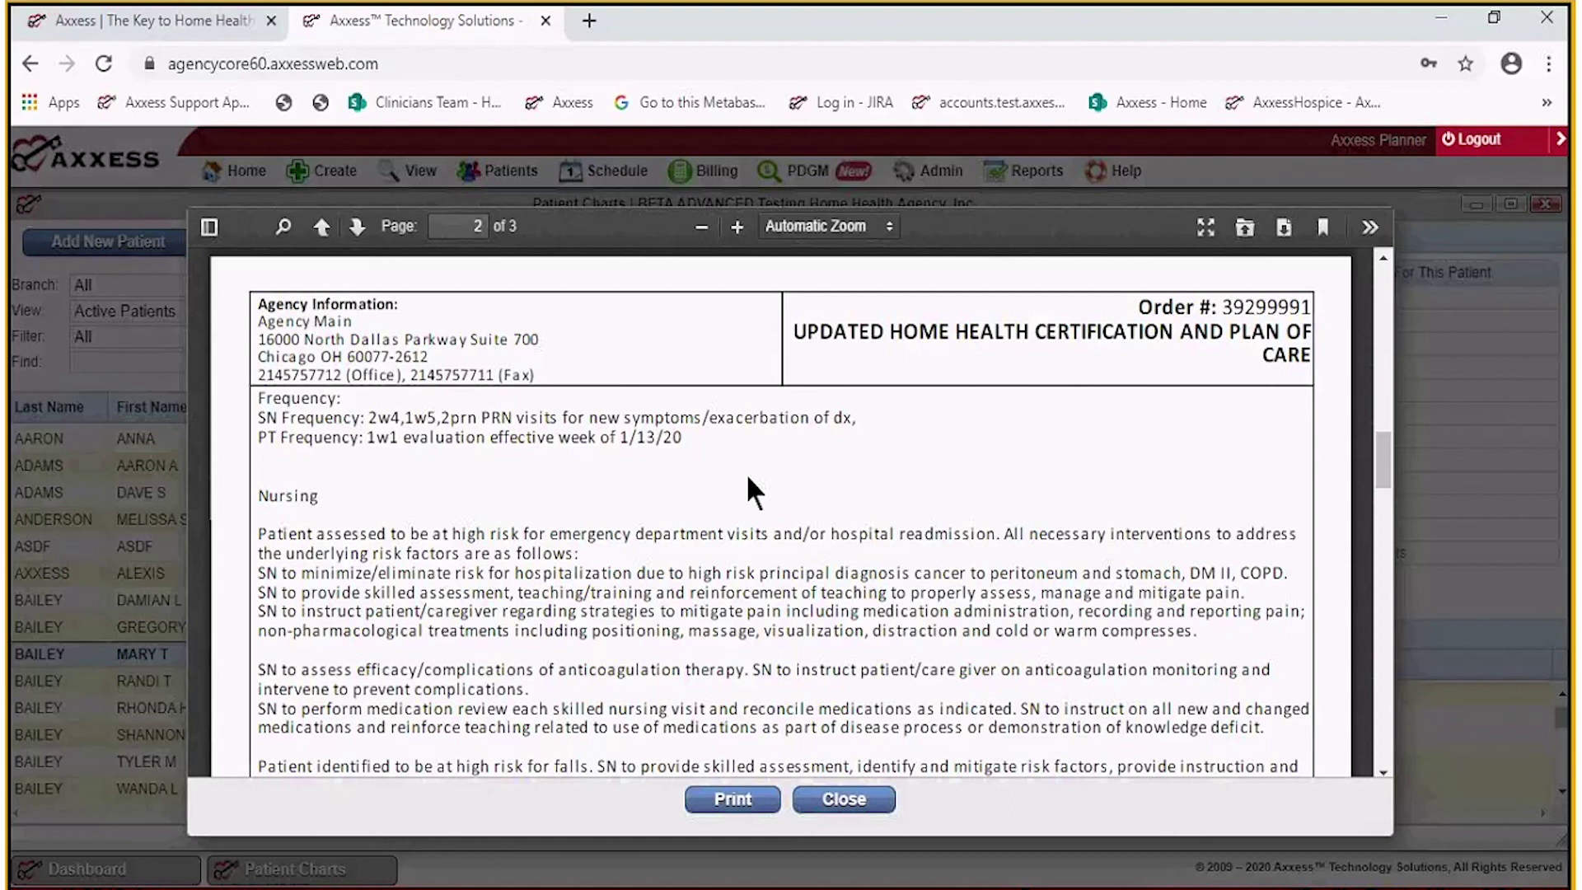
scroll(749, 478, "down", 5)
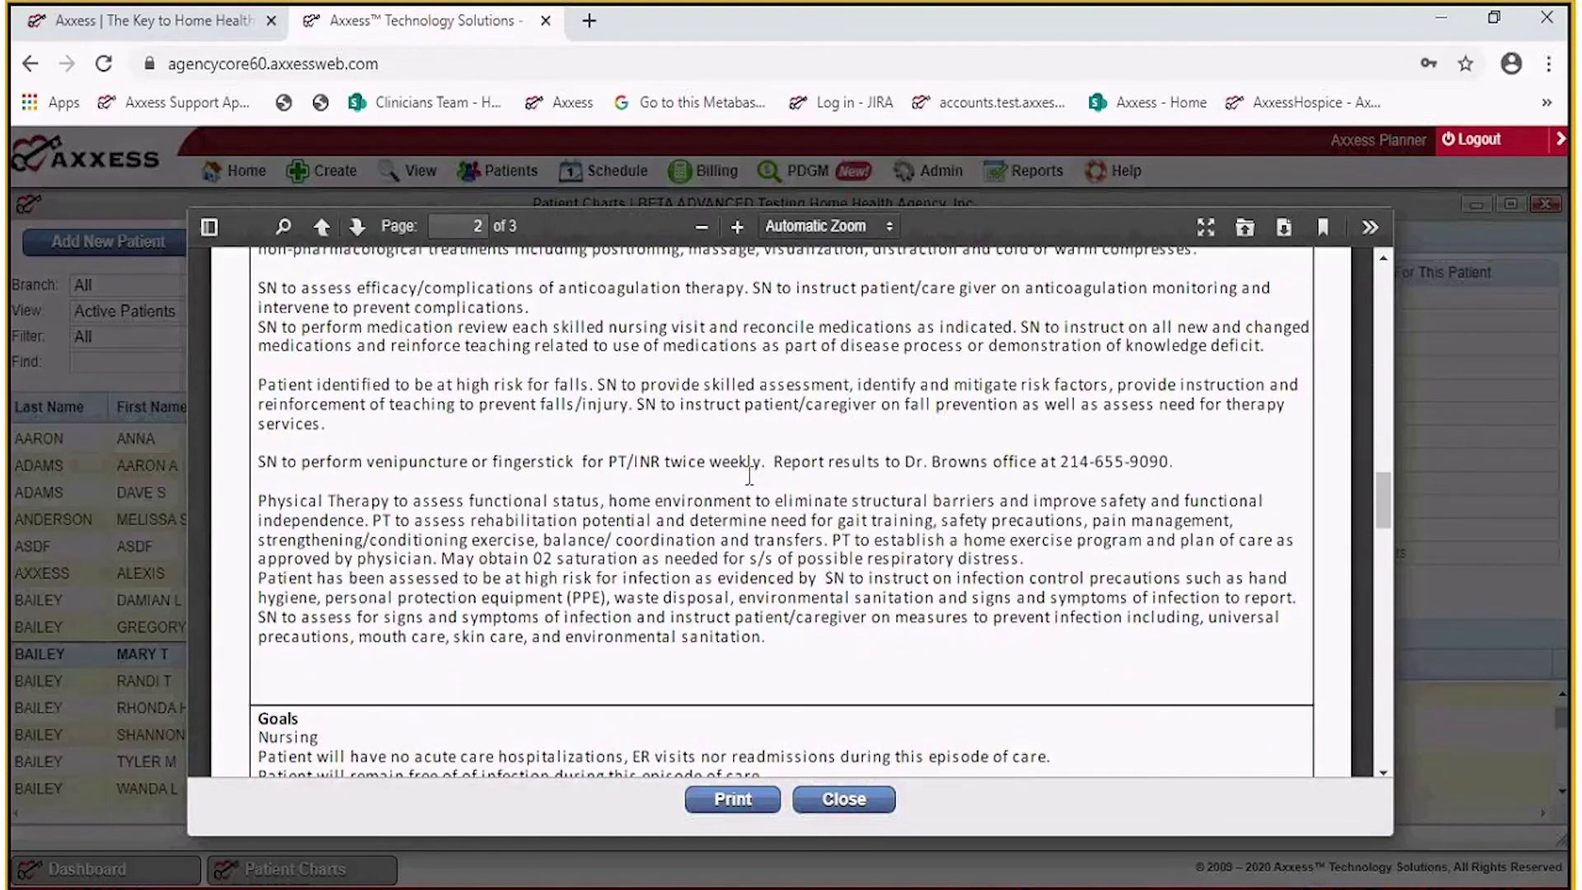
scroll(750, 476, "down", 5)
key("Escape")
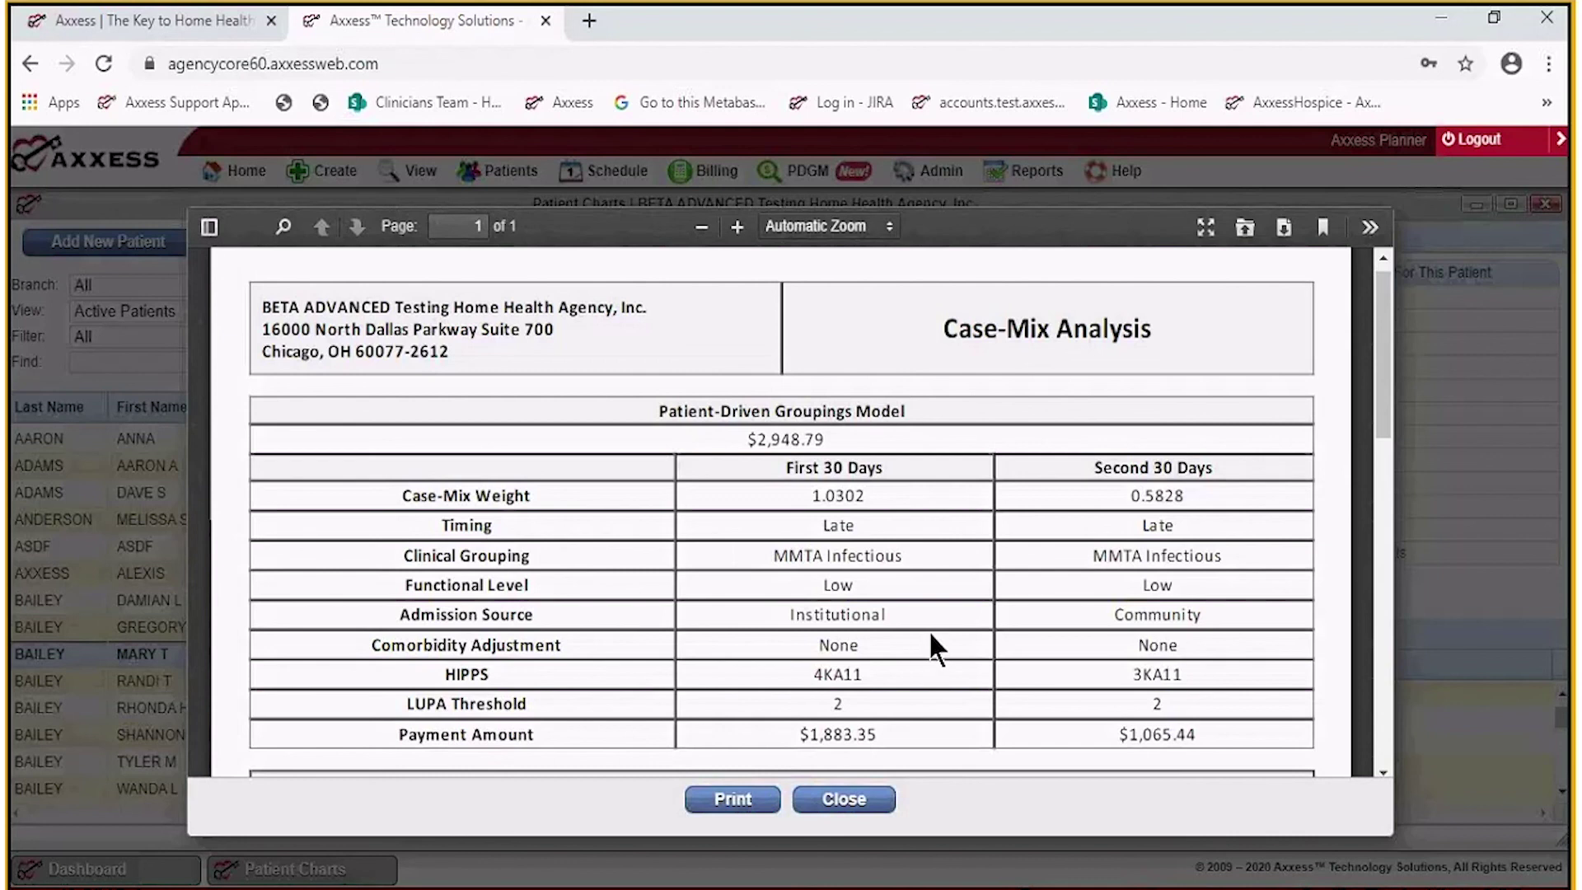
Review the Case-Mix Analysis for the OASIS-D1 Resumption of Care down to the diagnoses, and close it.
scroll(930, 636, "down", 5)
scroll(901, 720, "down", 2)
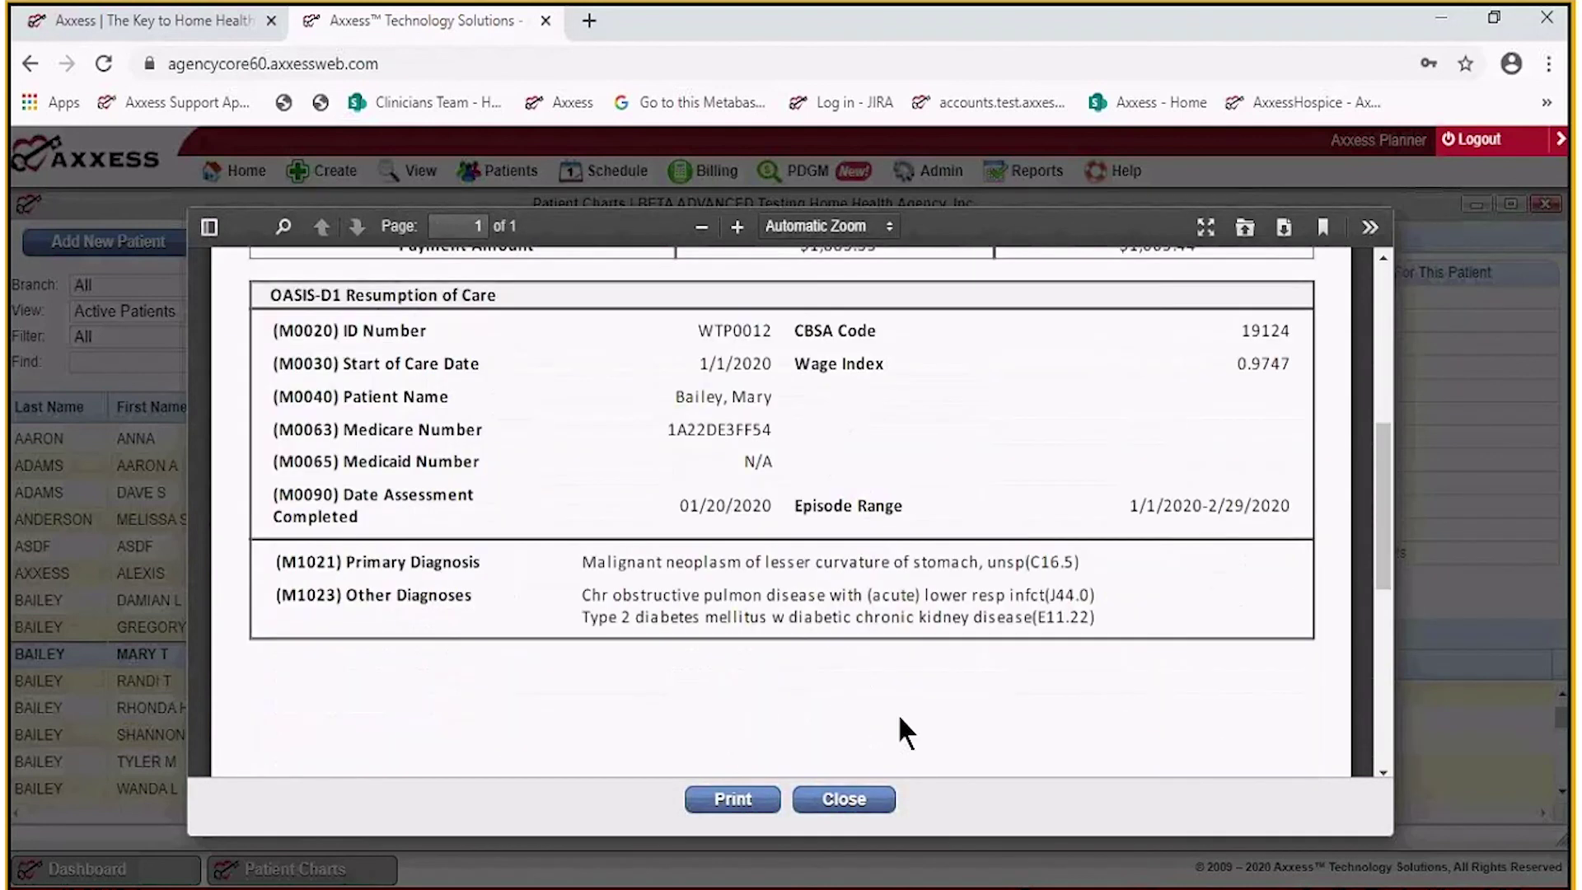
left_click(849, 803)
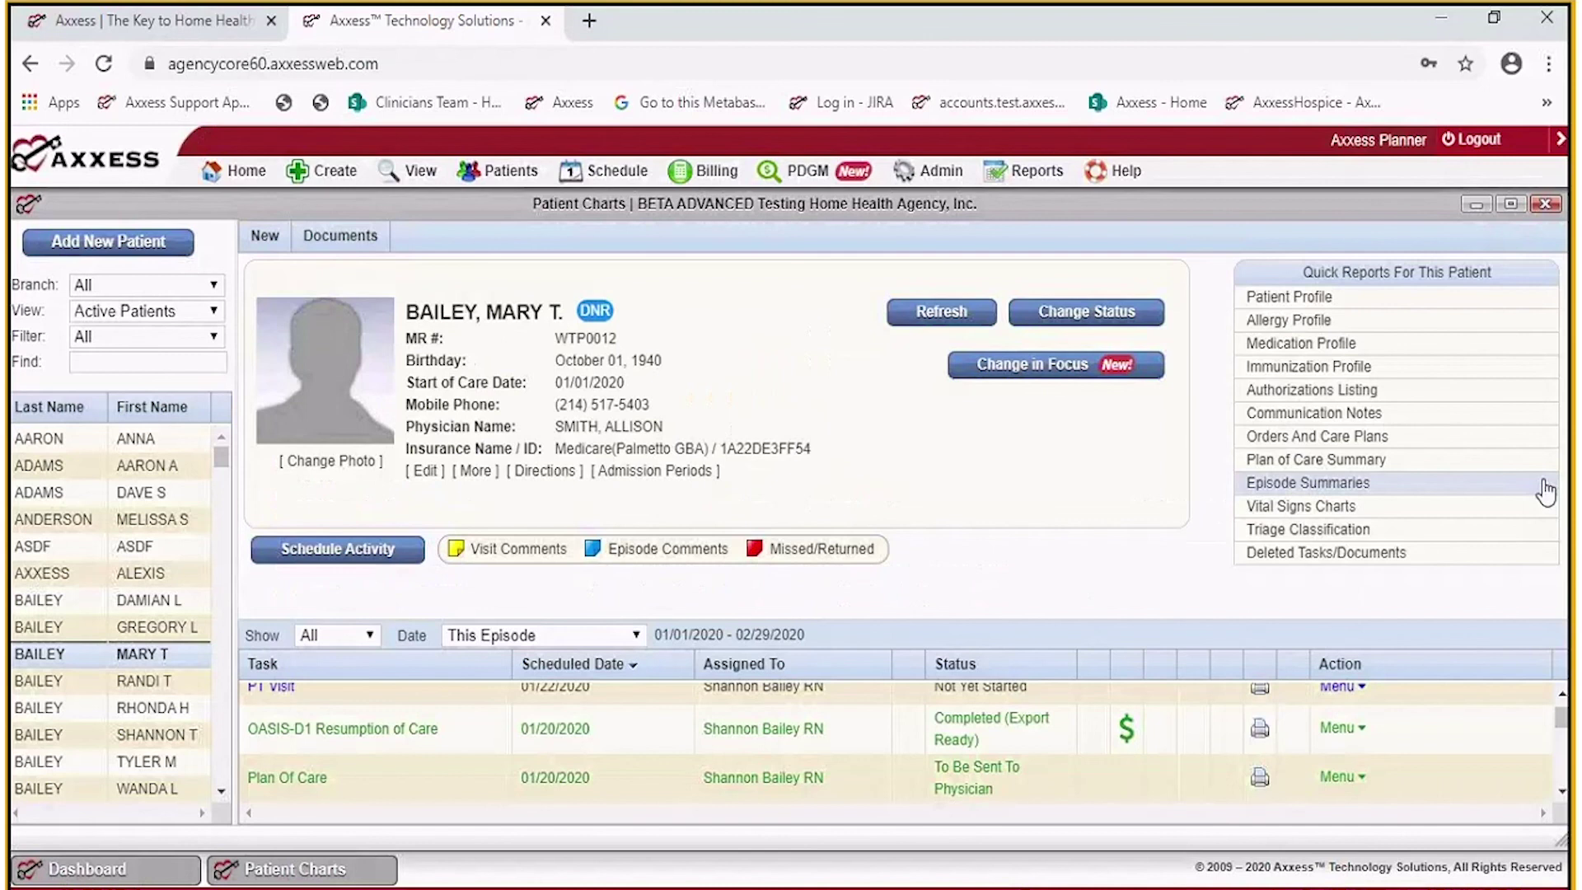
Open the 01/16/2020 Skilled visit note from the patient's task list.
scroll(1177, 791, "up", 1)
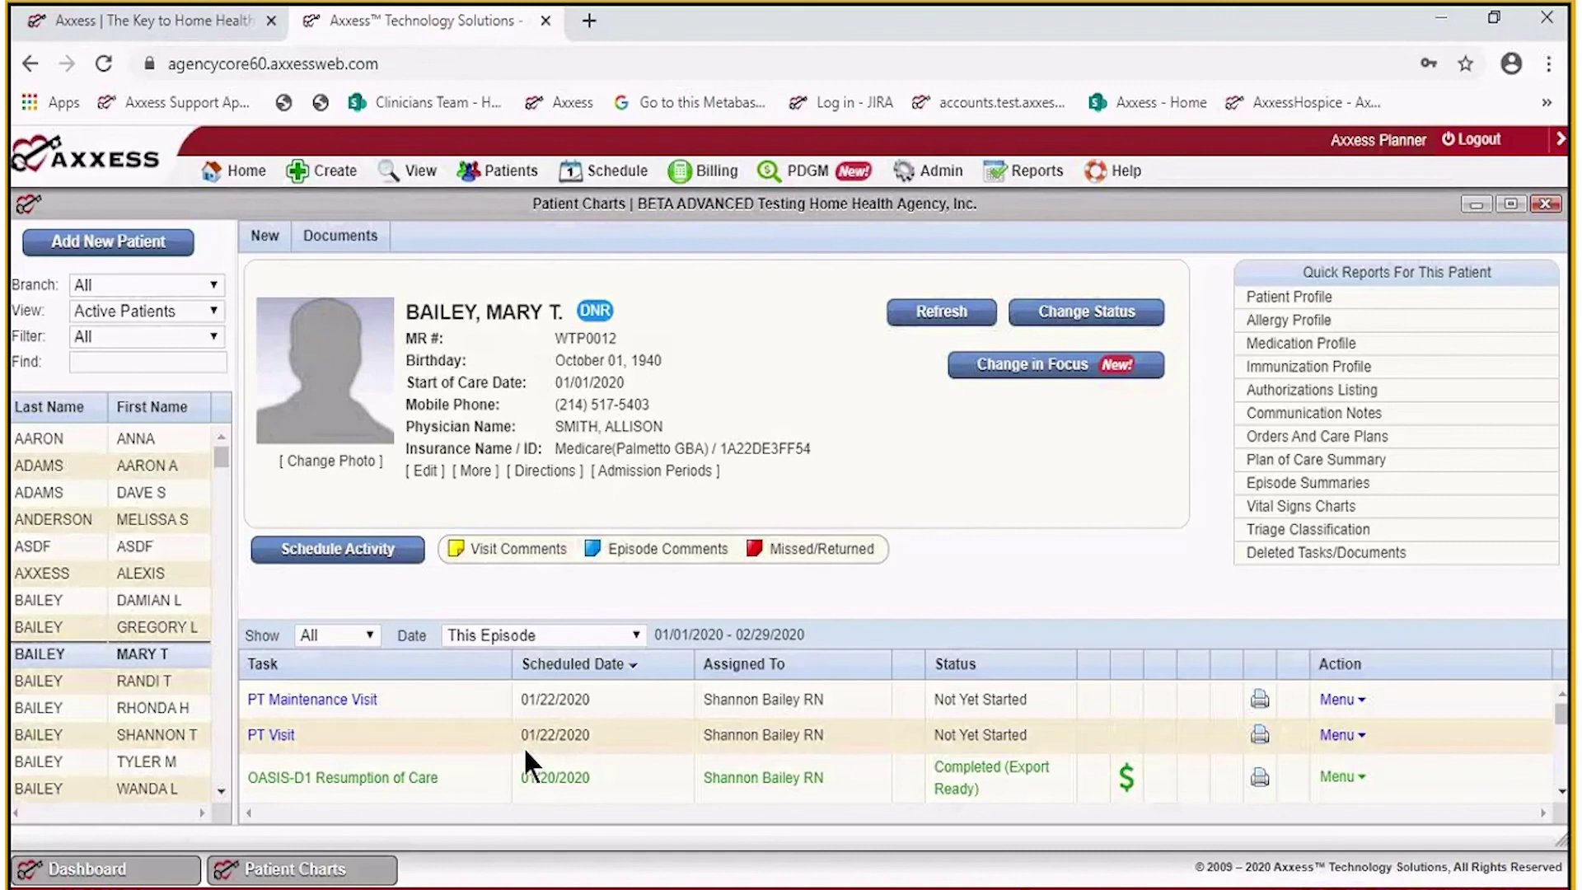
scroll(433, 705, "down", 5)
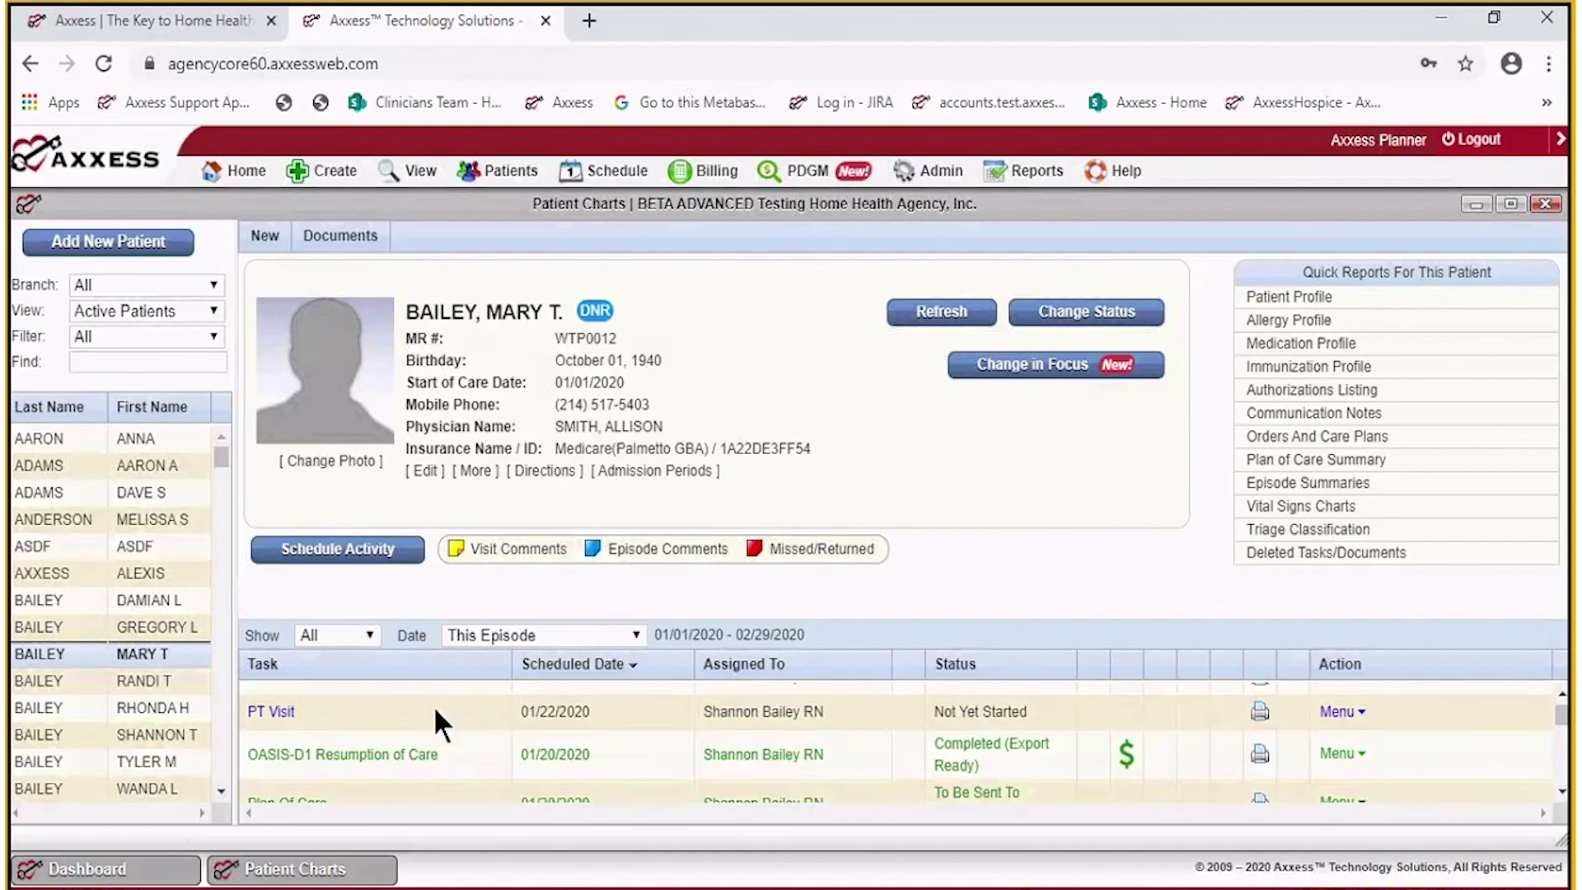
scroll(432, 709, "up", 2)
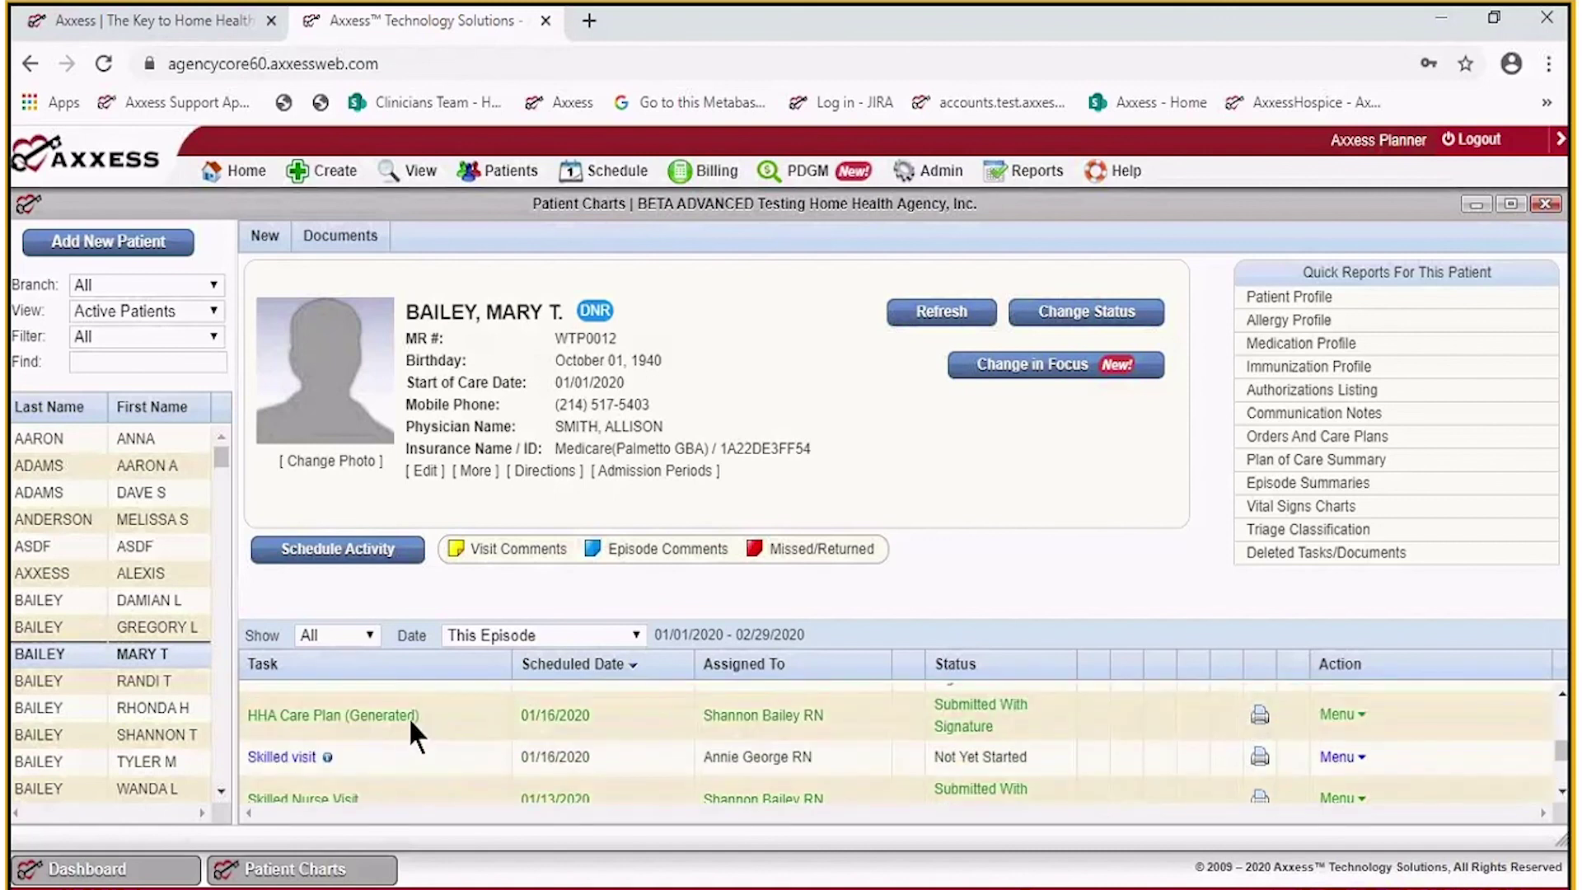
left_click(302, 758)
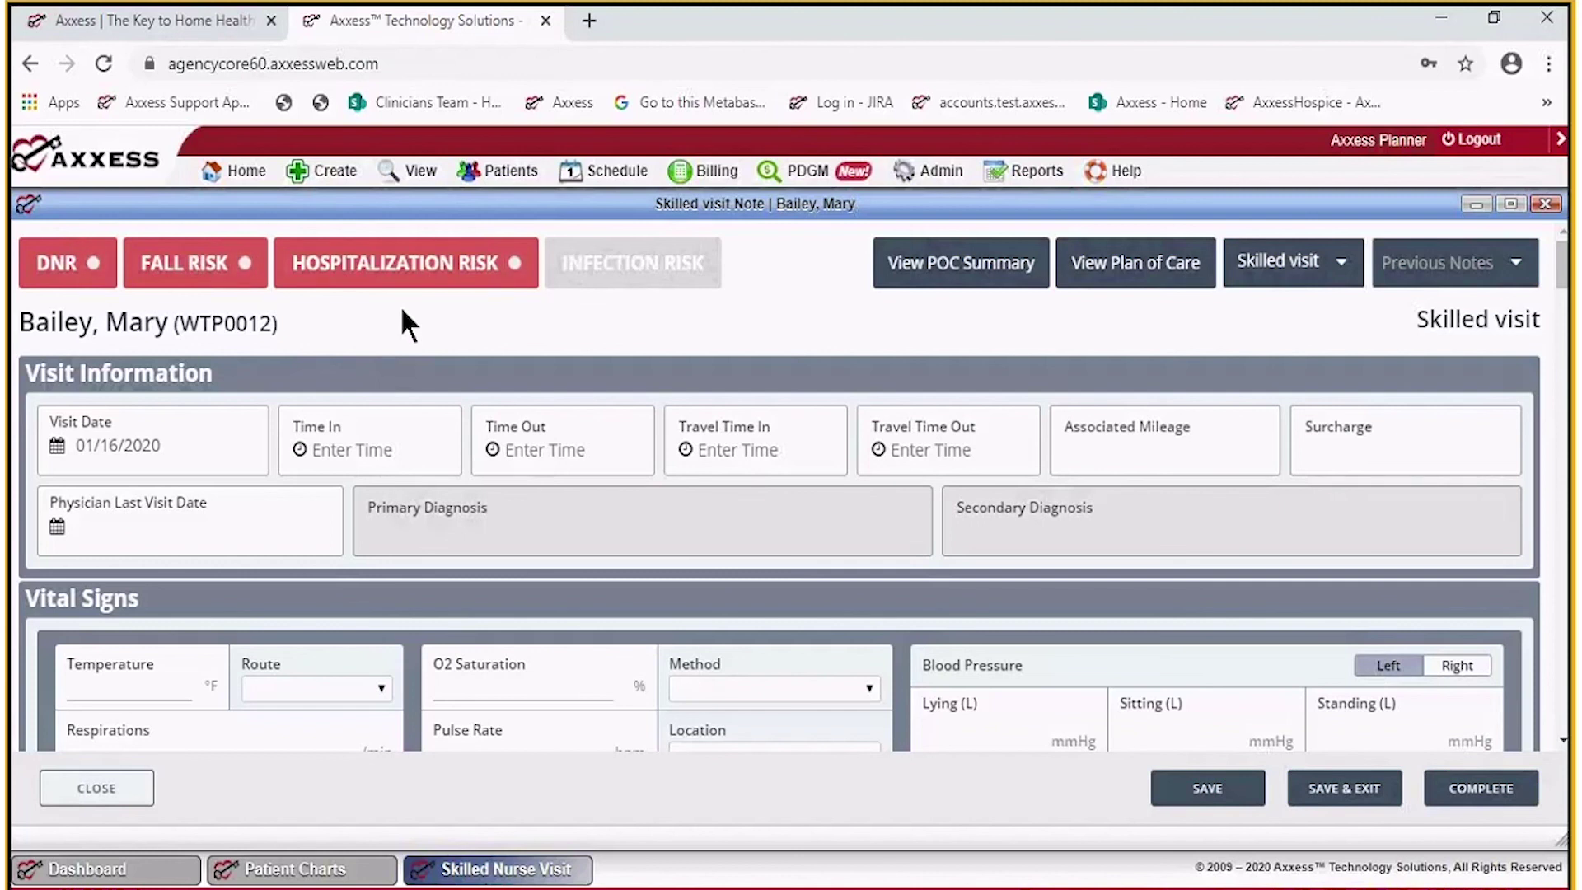
Check the skilled visit note's infection risk flag and its assessment sections through Labs and Infection Control.
left_click(664, 278)
scroll(1022, 457, "down", 15)
scroll(1005, 450, "down", 5)
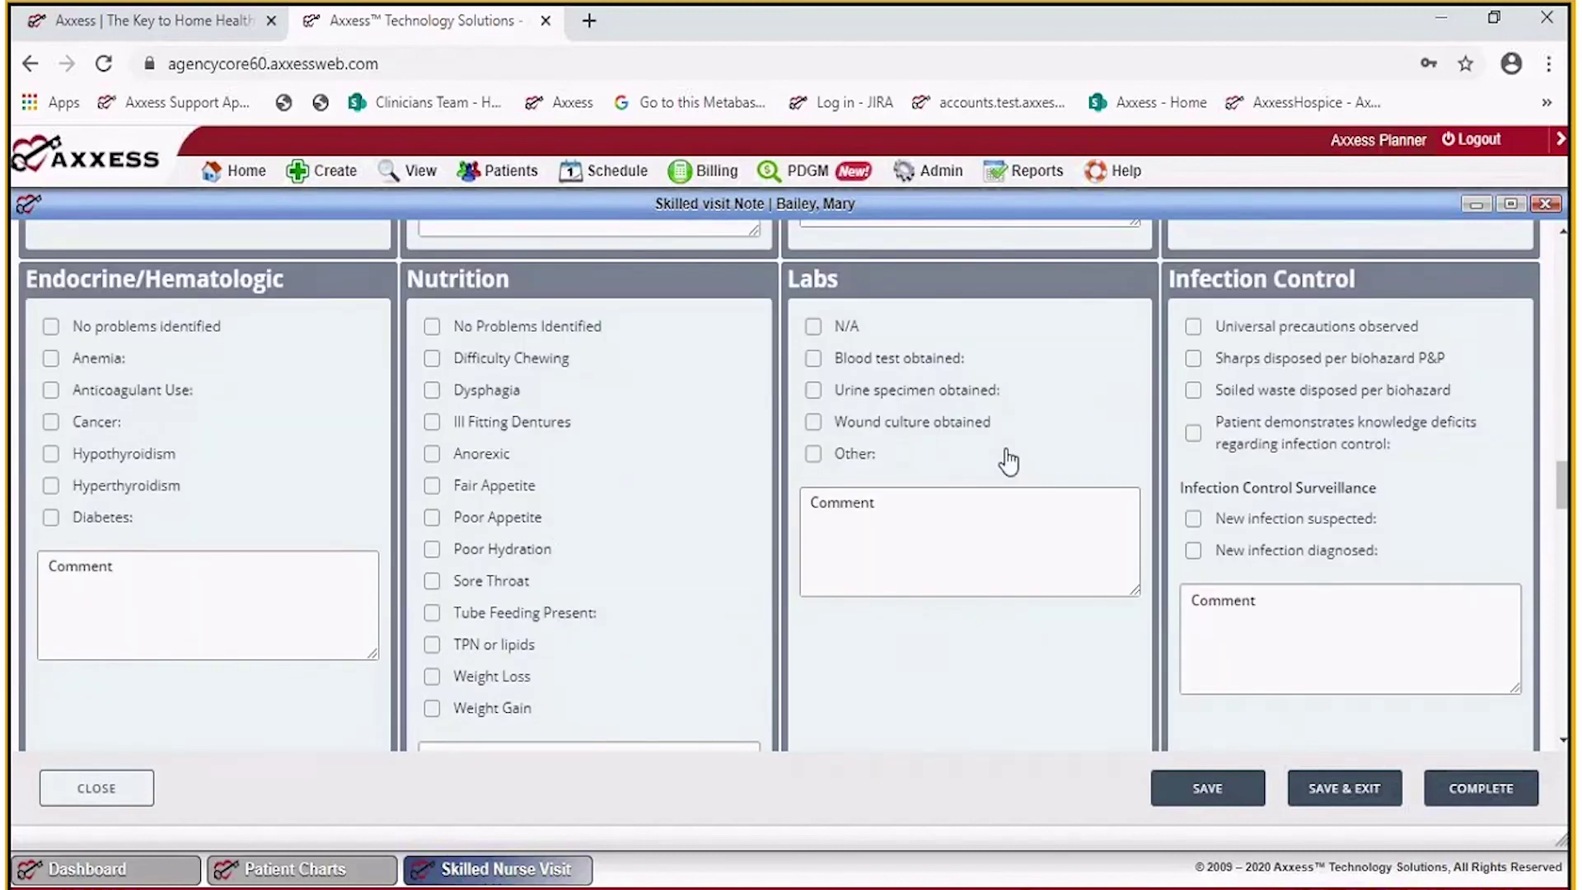
scroll(1076, 487, "down", 3)
scroll(1076, 491, "up", 20)
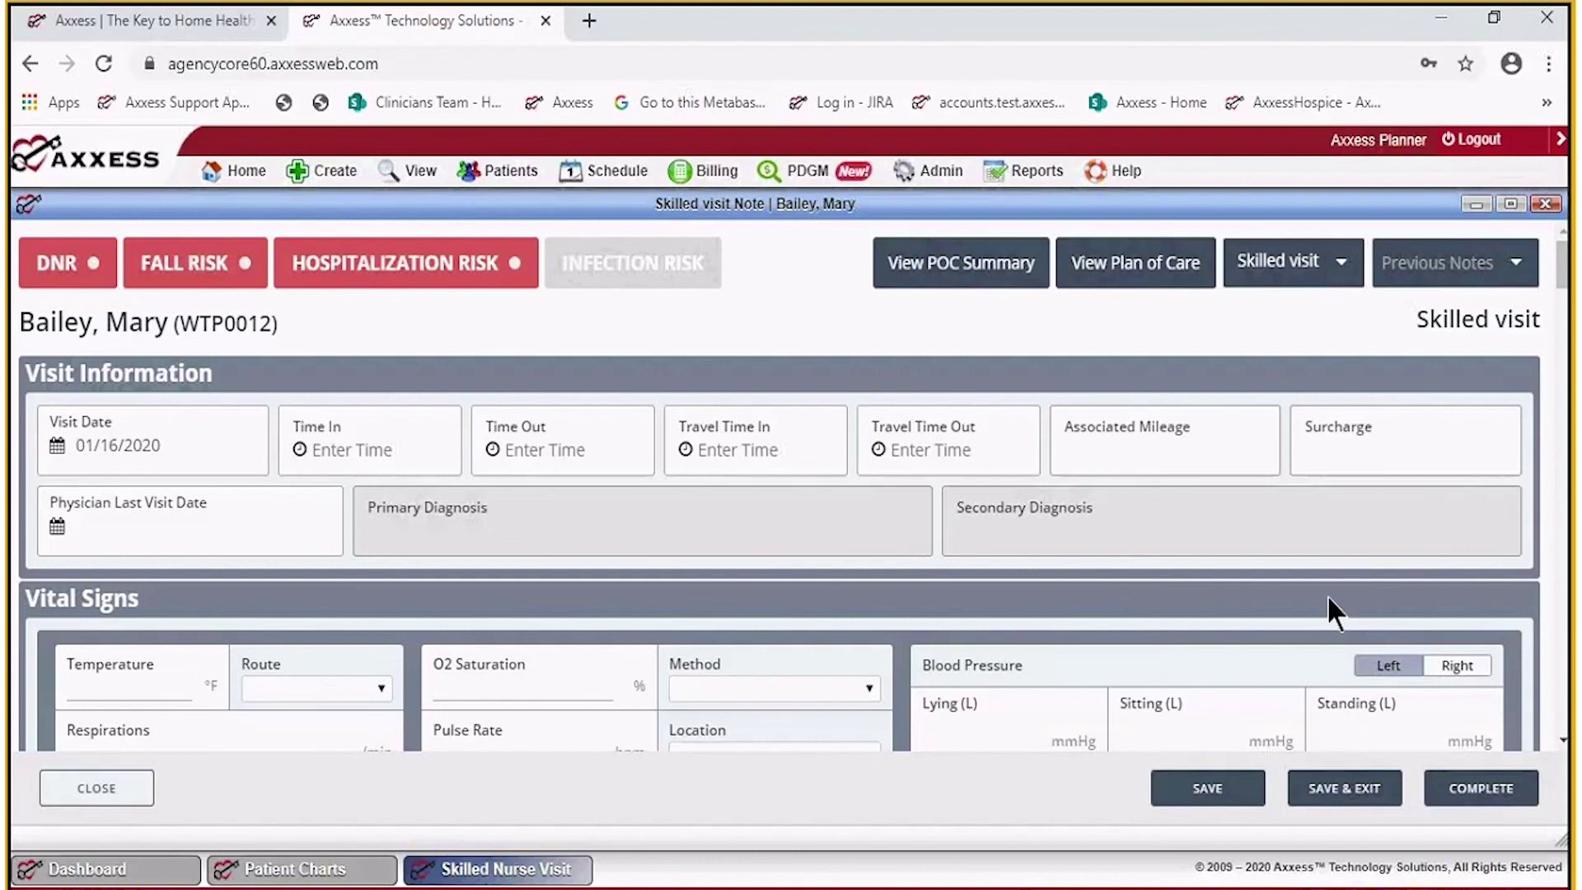
Go through the whole skilled visit note down to the Visit Narrative and Electronic Signature, then exit the note.
scroll(819, 572, "down", 1)
scroll(816, 564, "down", 10)
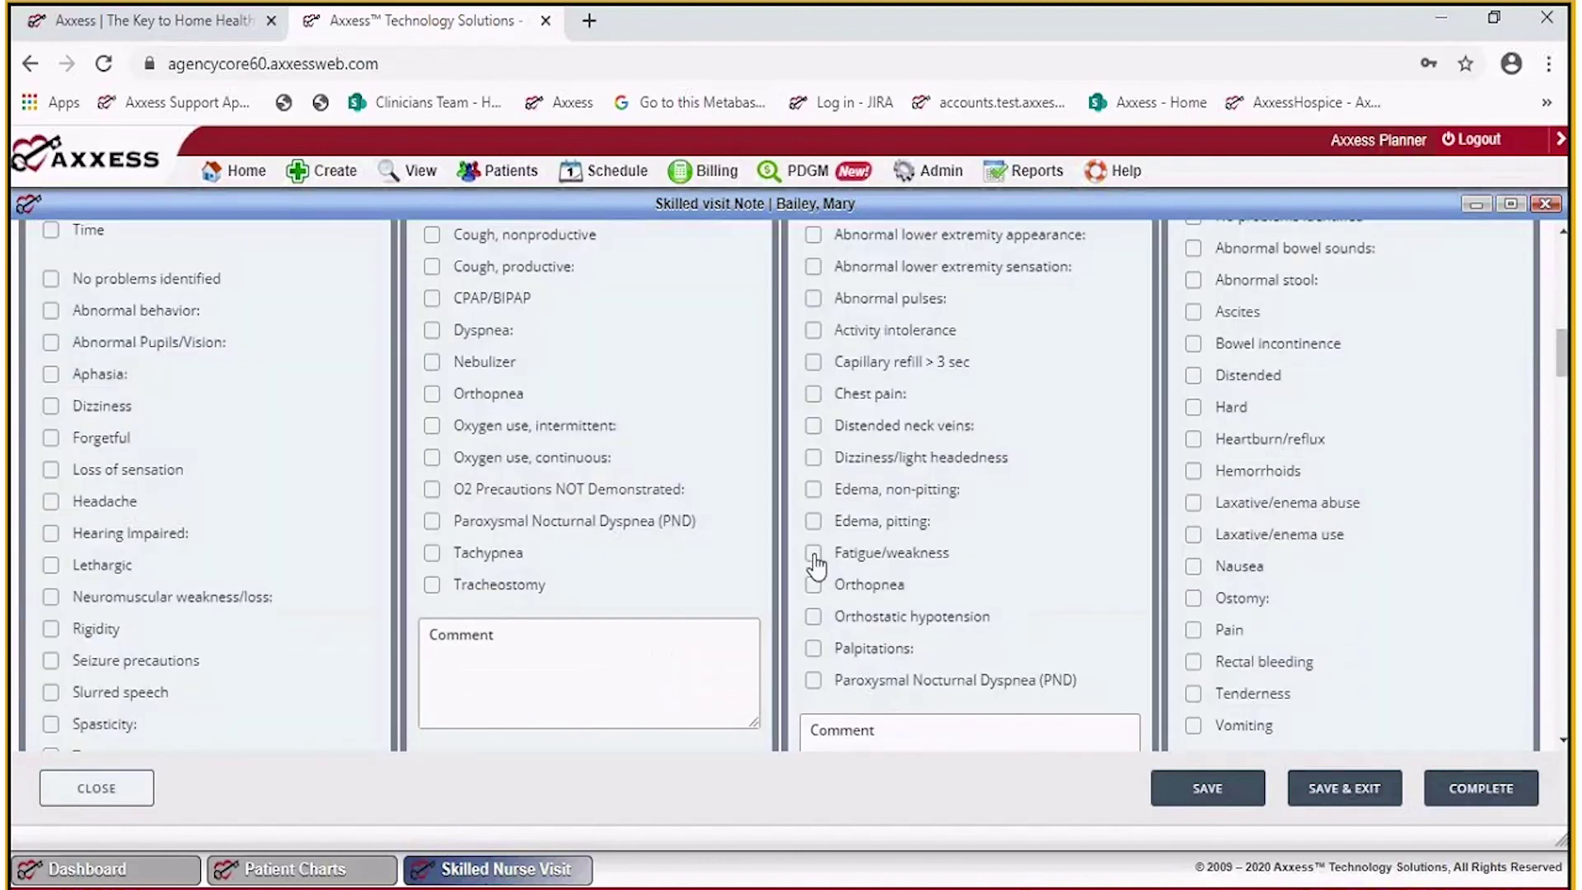
scroll(816, 565, "down", 15)
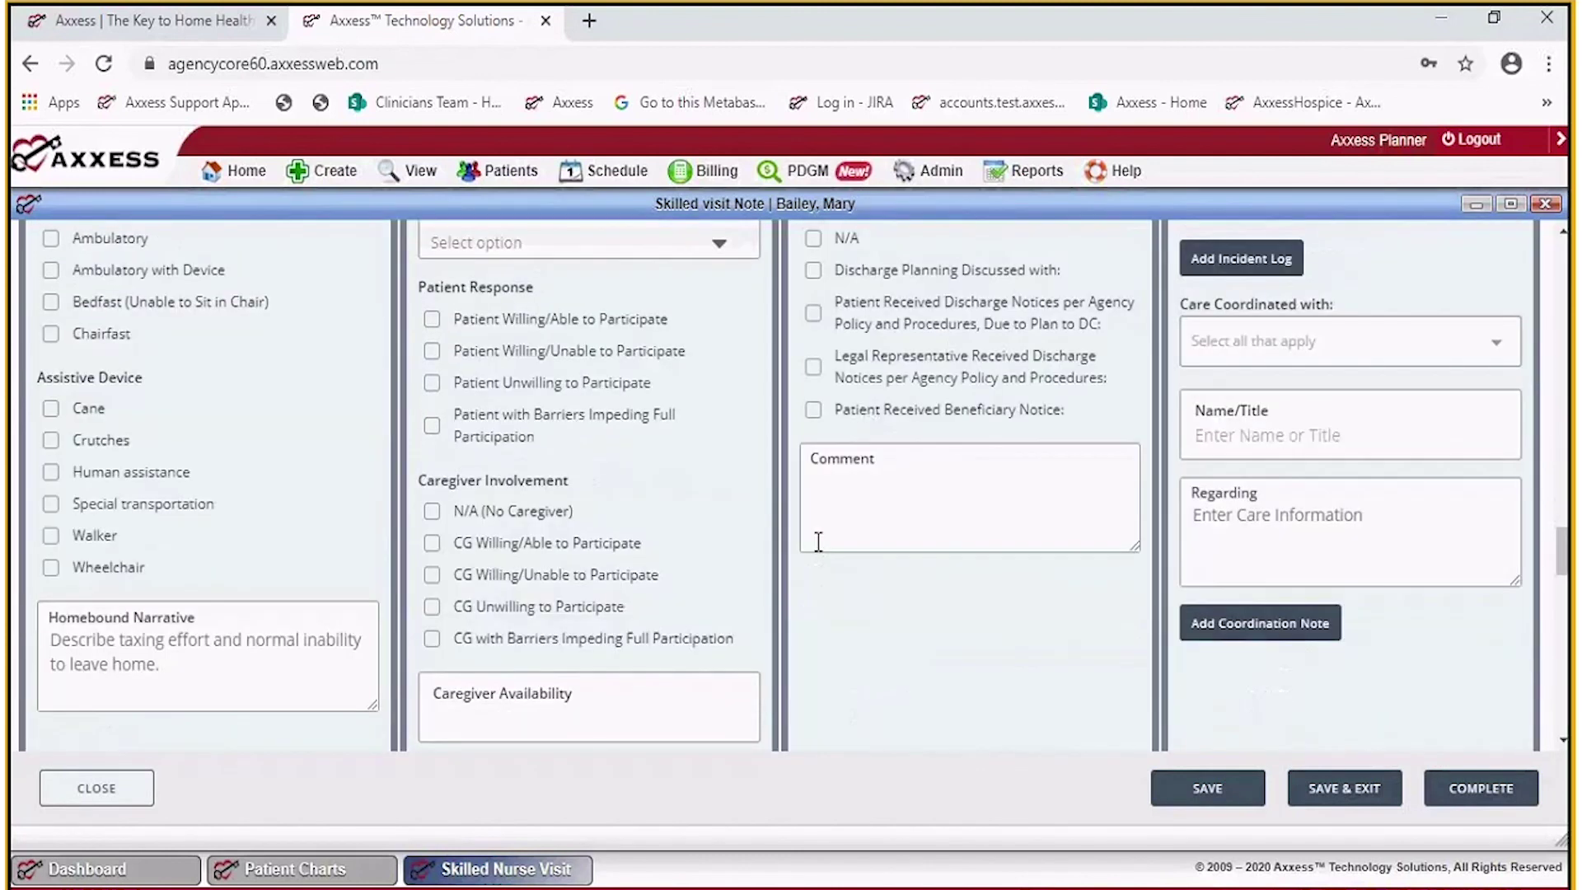
scroll(818, 541, "down", 15)
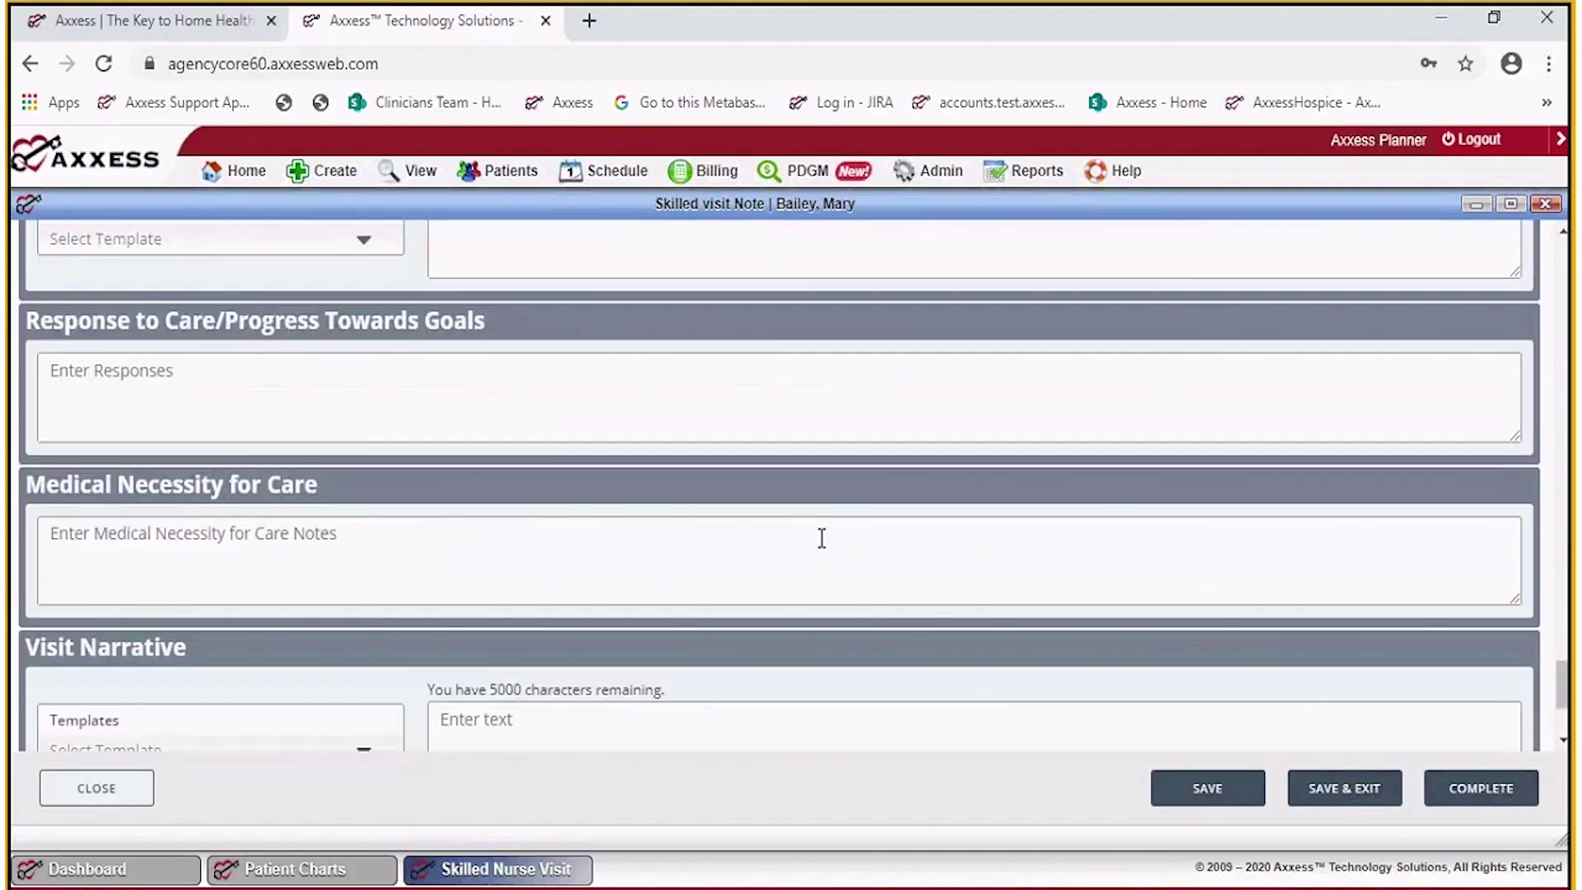
scroll(821, 538, "down", 3)
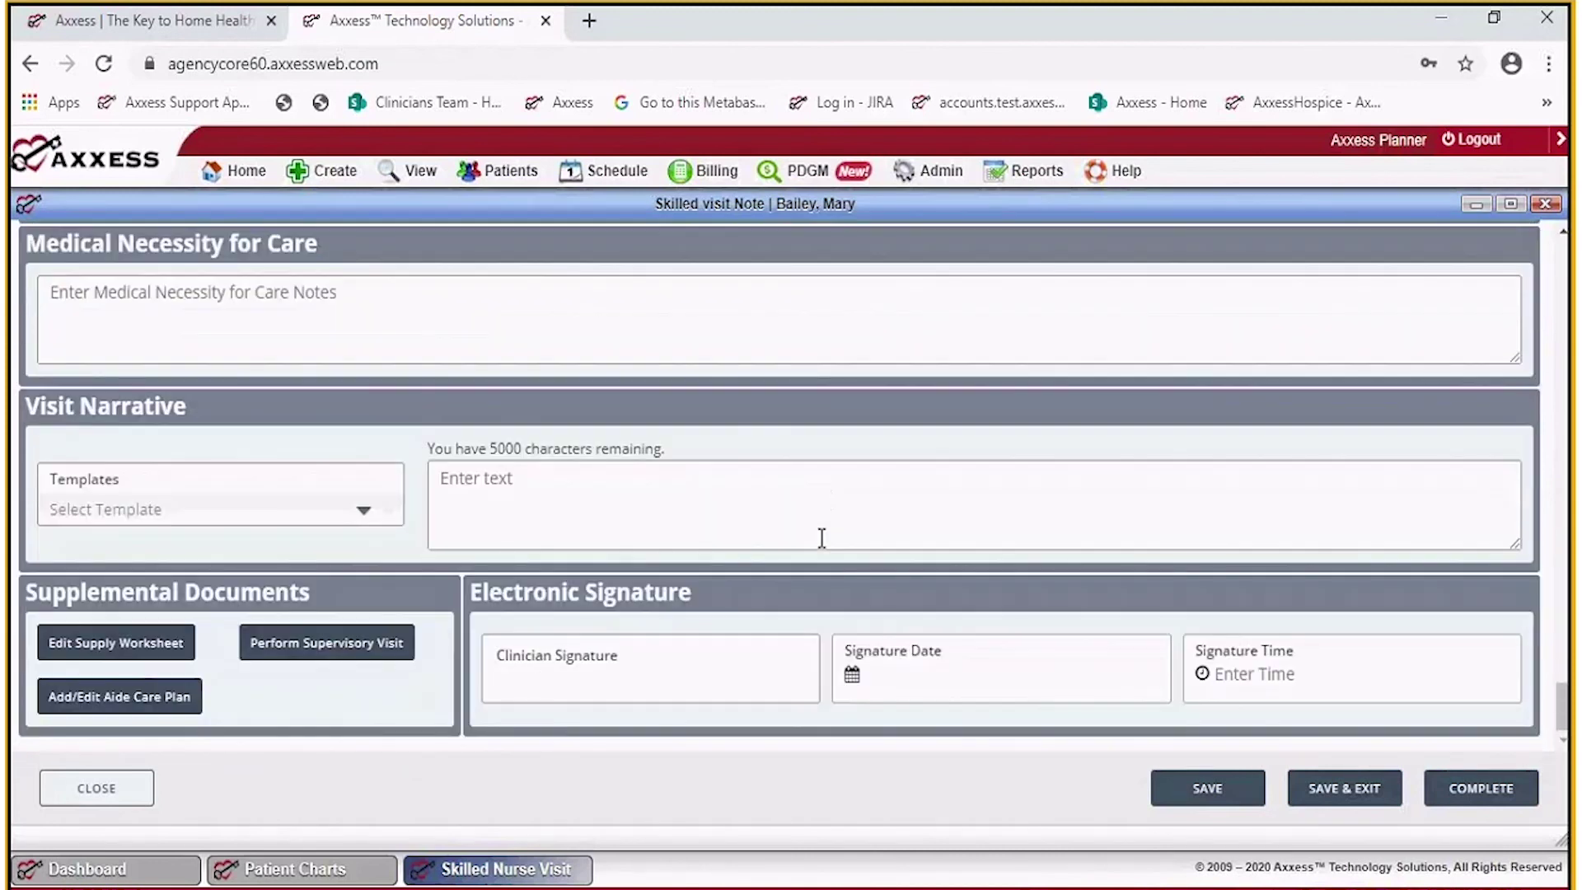
left_click(1345, 789)
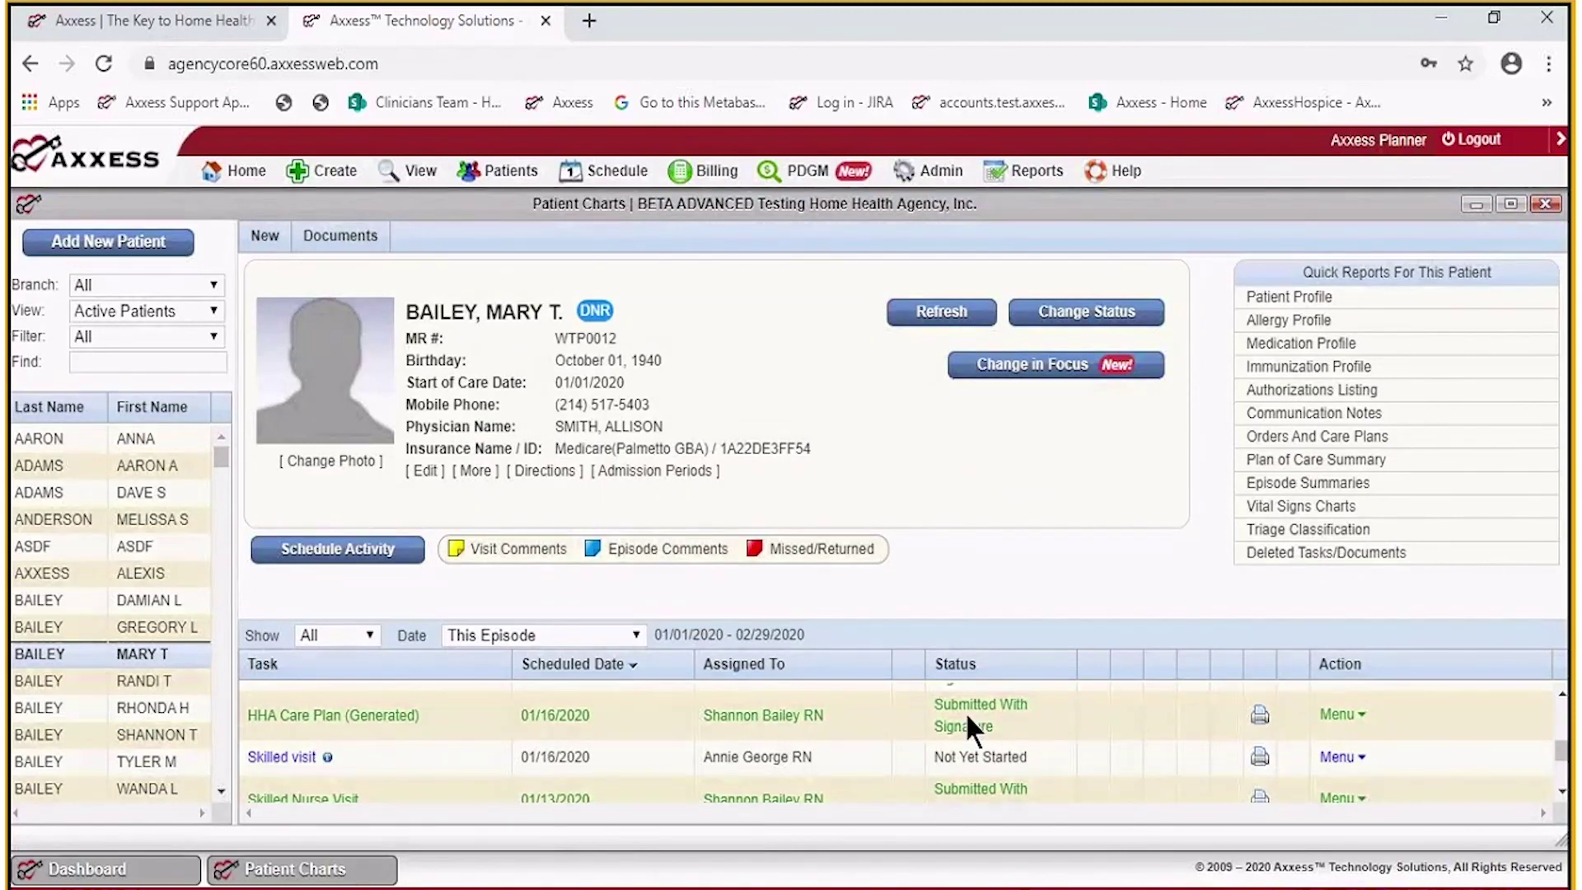
Preview the generated HHA Care Plan dated 01/16/2020, look through its pages and close it.
left_click(1260, 717)
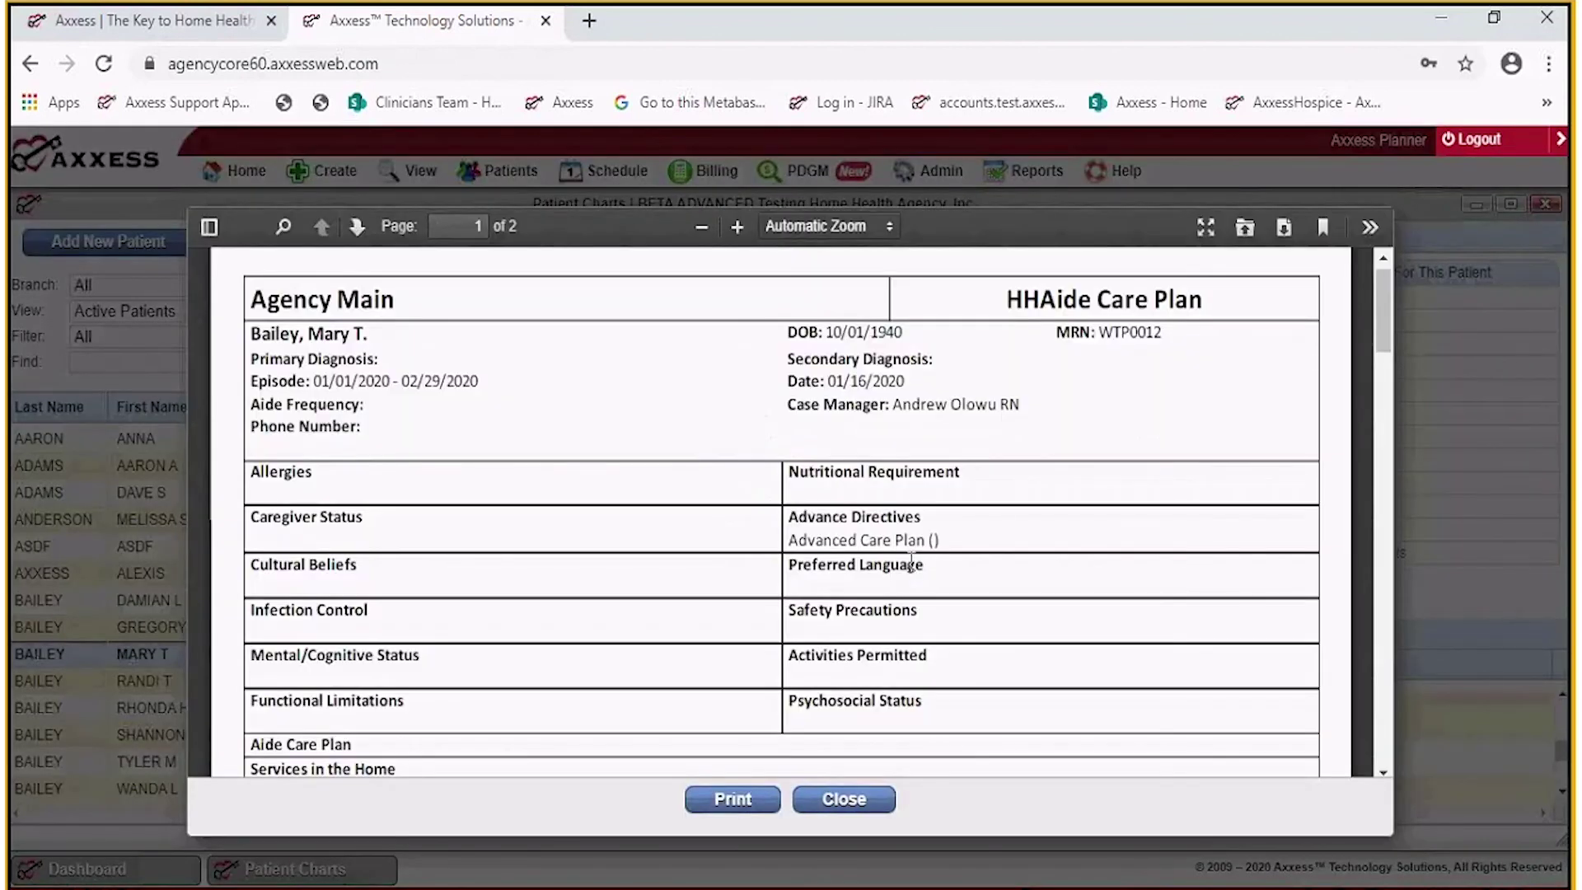
scroll(911, 563, "down", 10)
scroll(911, 577, "down", 5)
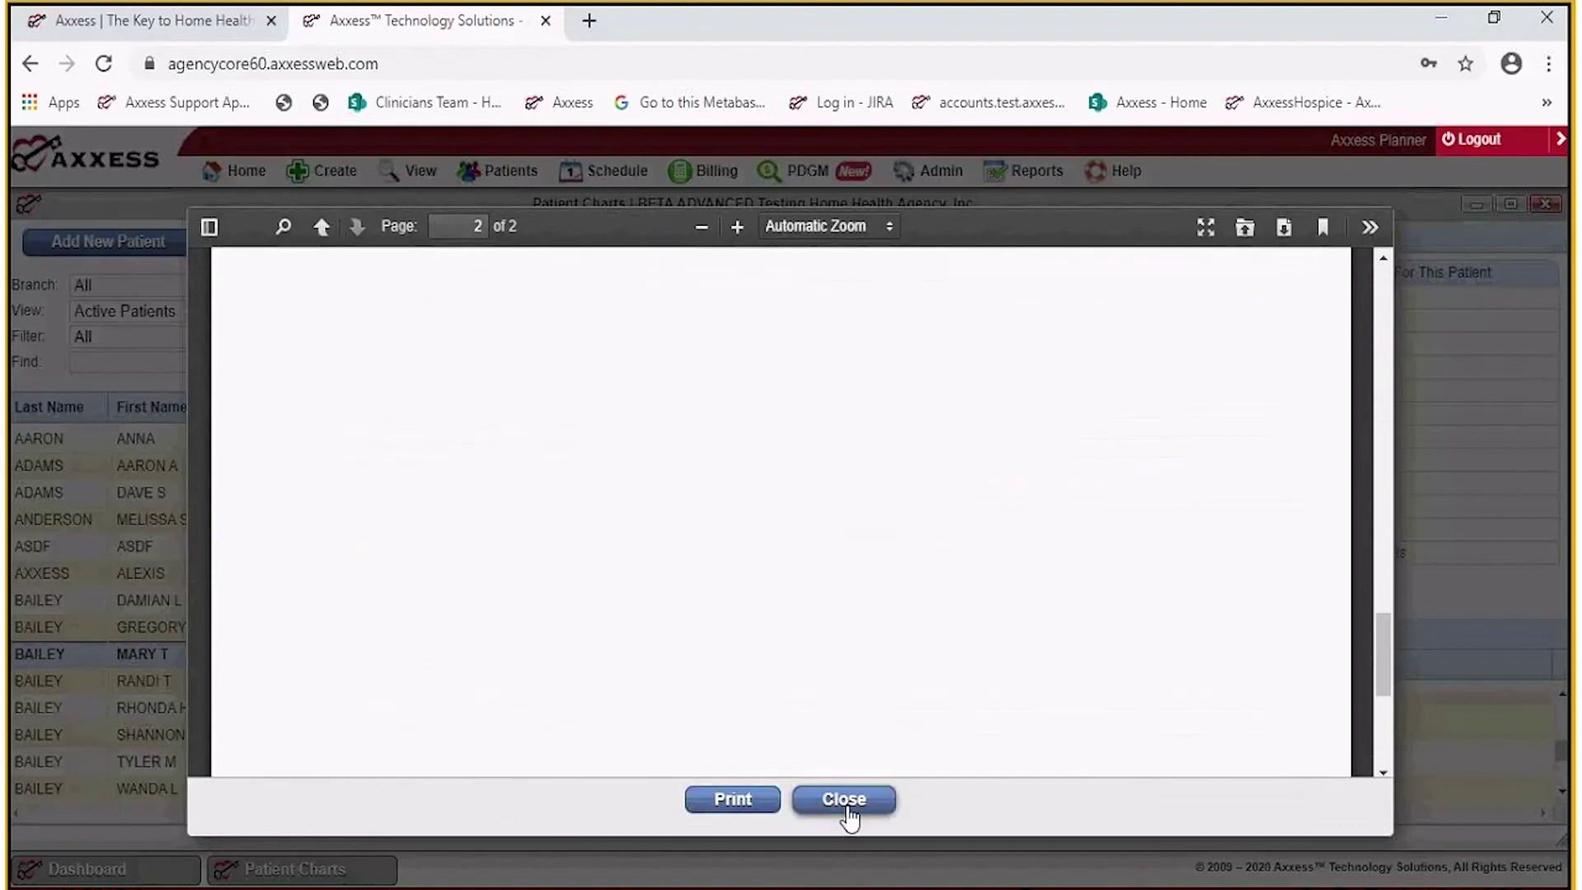
left_click(845, 799)
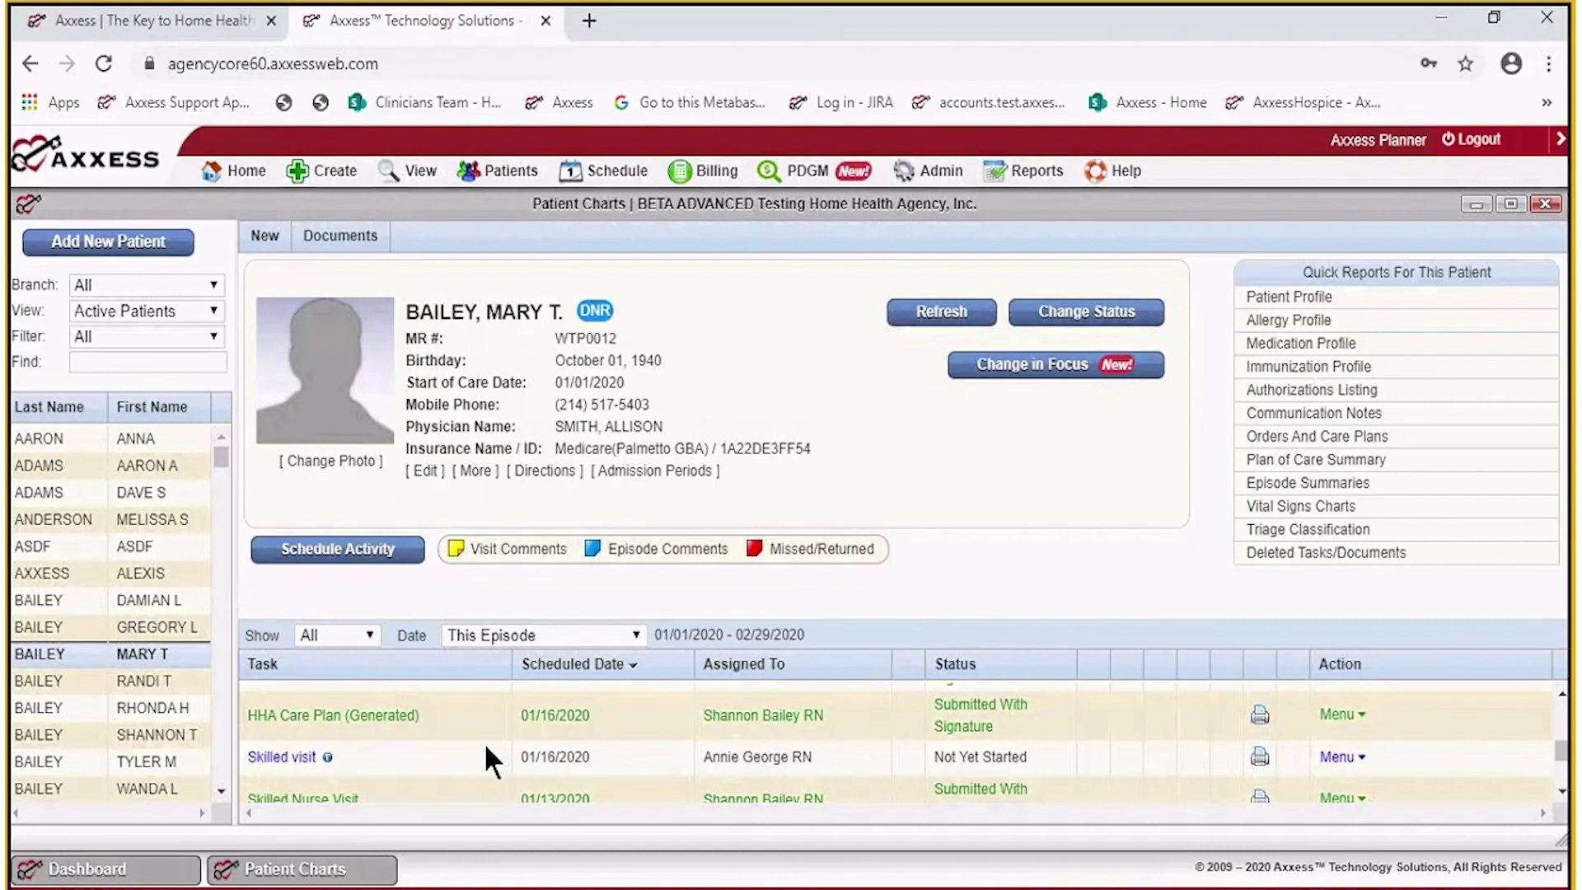
scroll(483, 742, "down", 3)
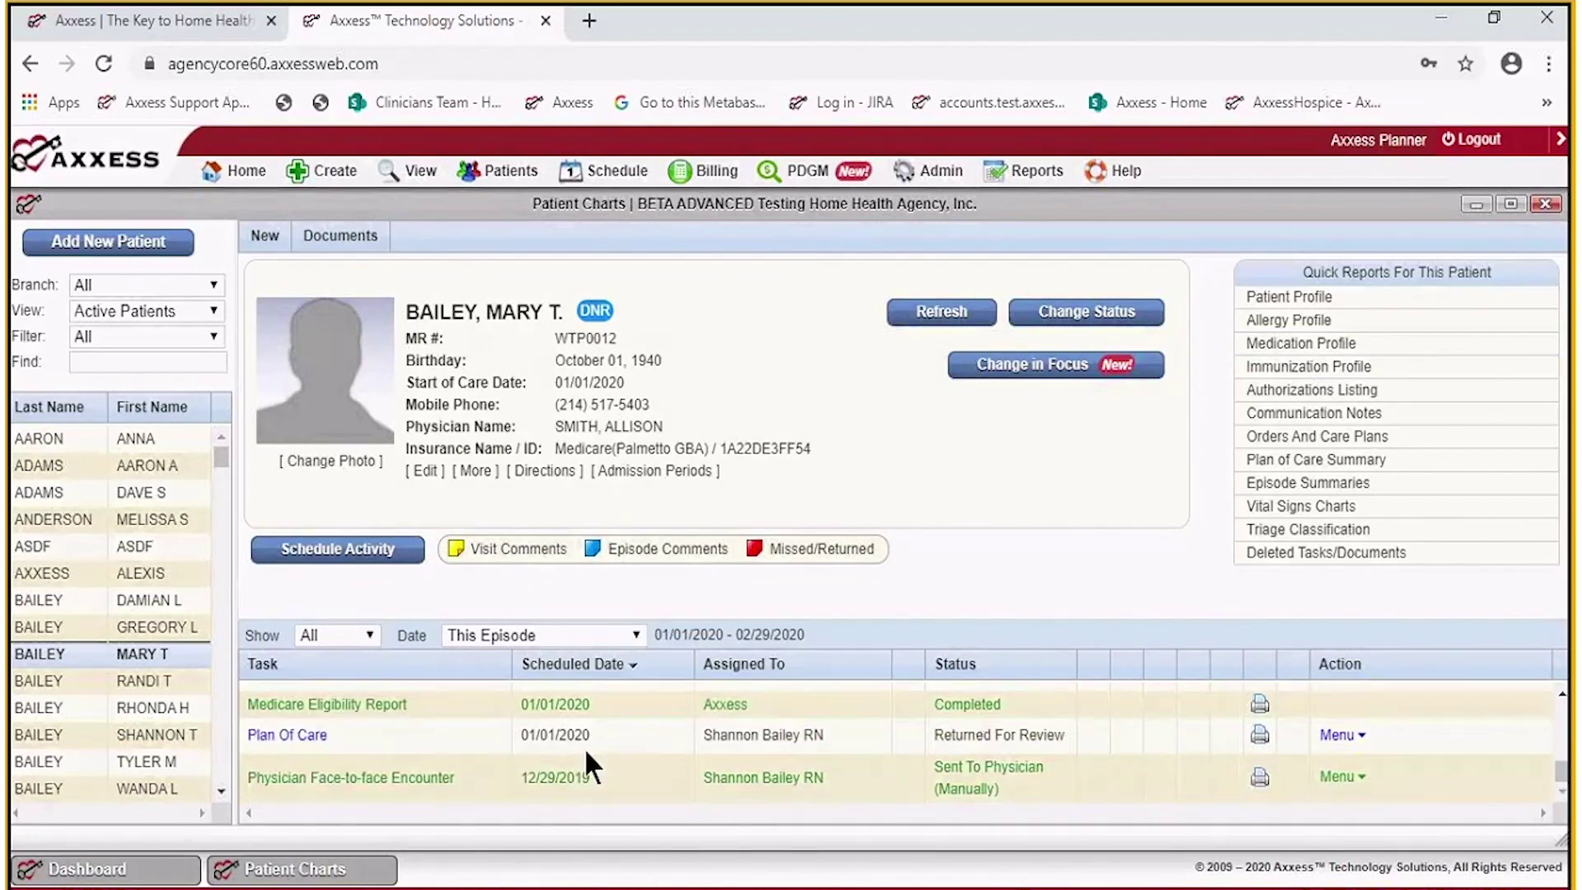
scroll(387, 754, "up", 3)
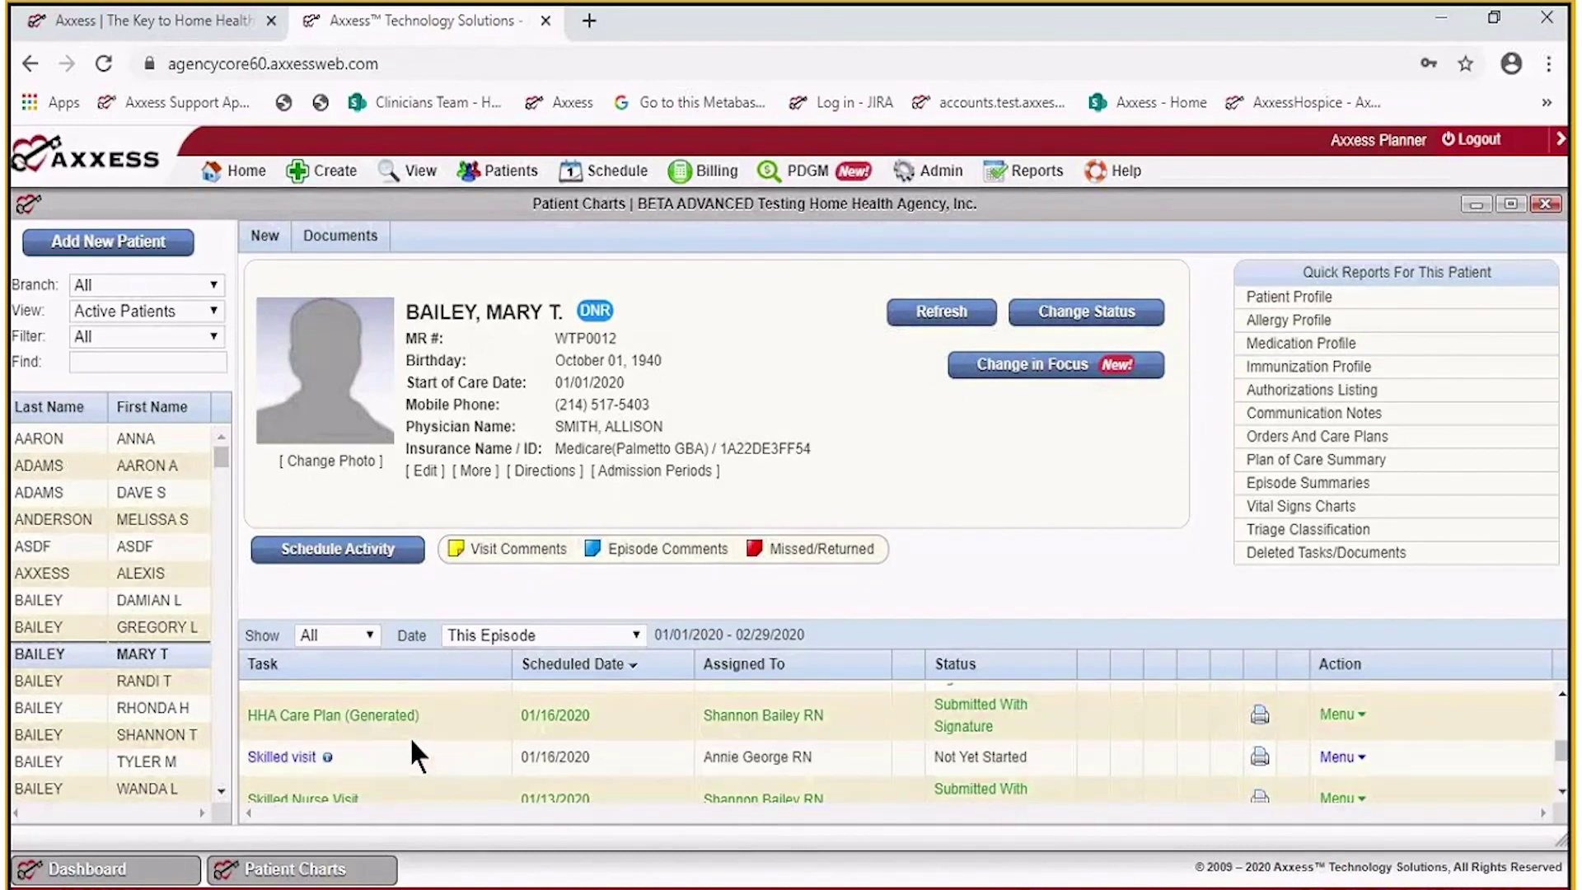
scroll(537, 719, "down", 3)
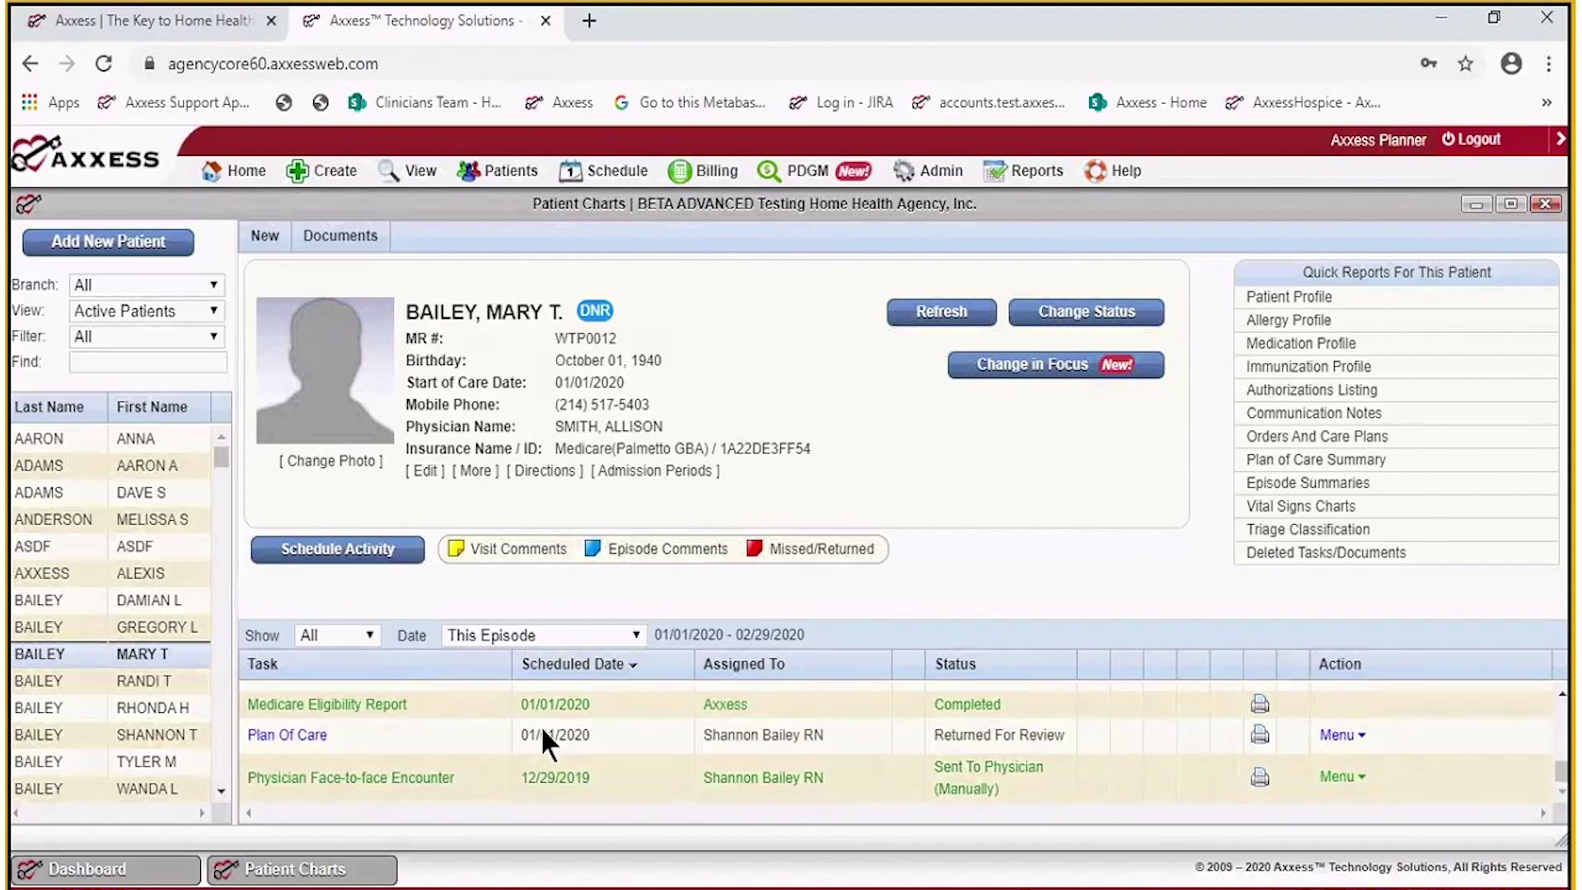
scroll(595, 759, "up", 3)
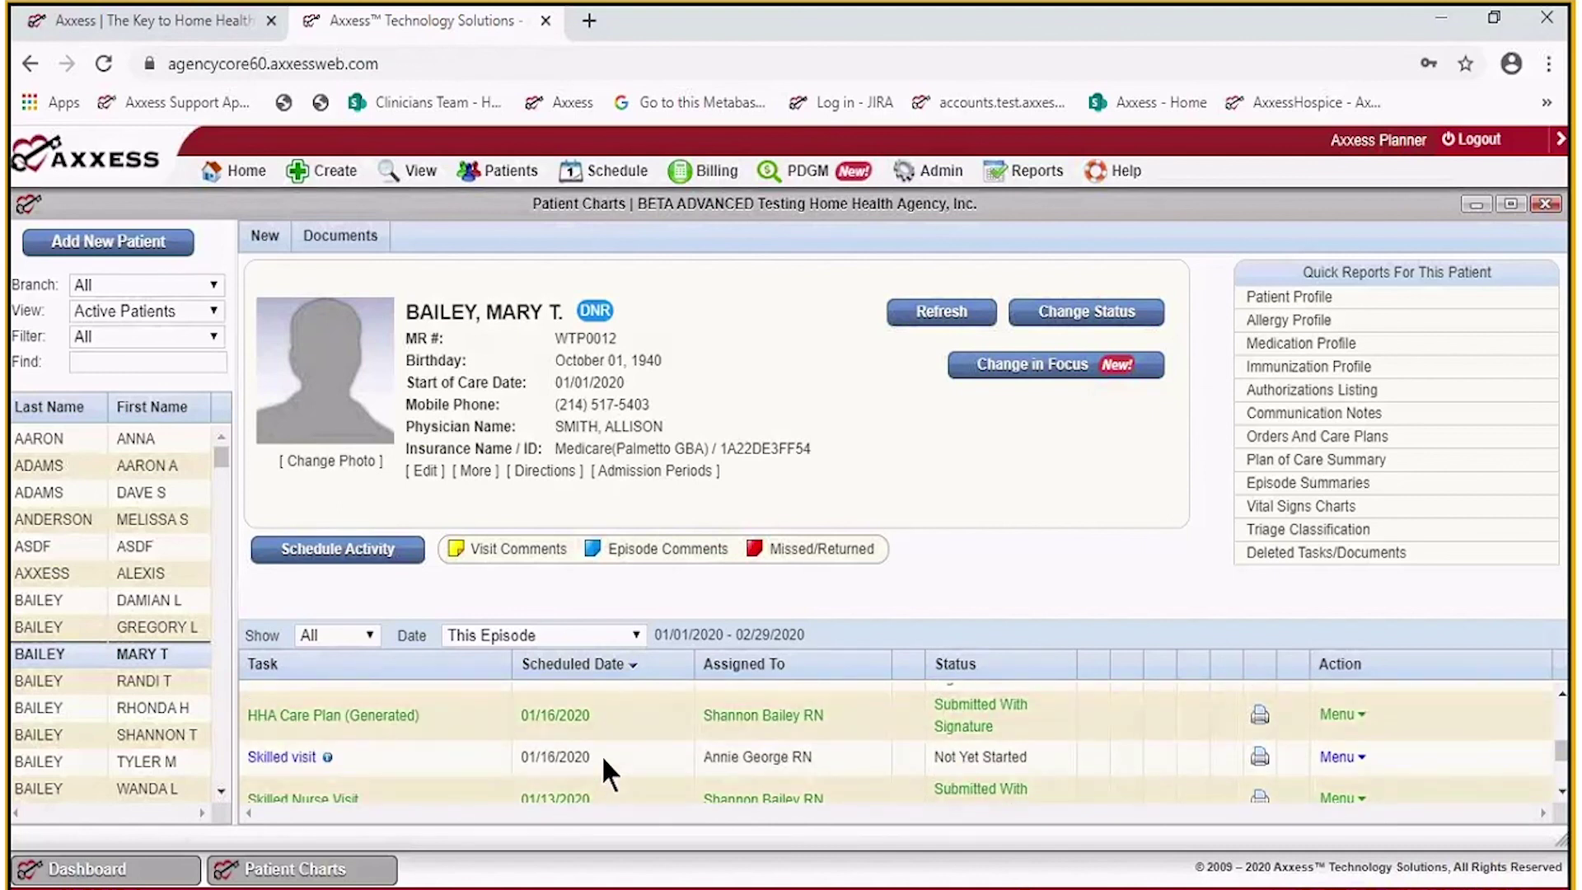
scroll(601, 754, "up", 2)
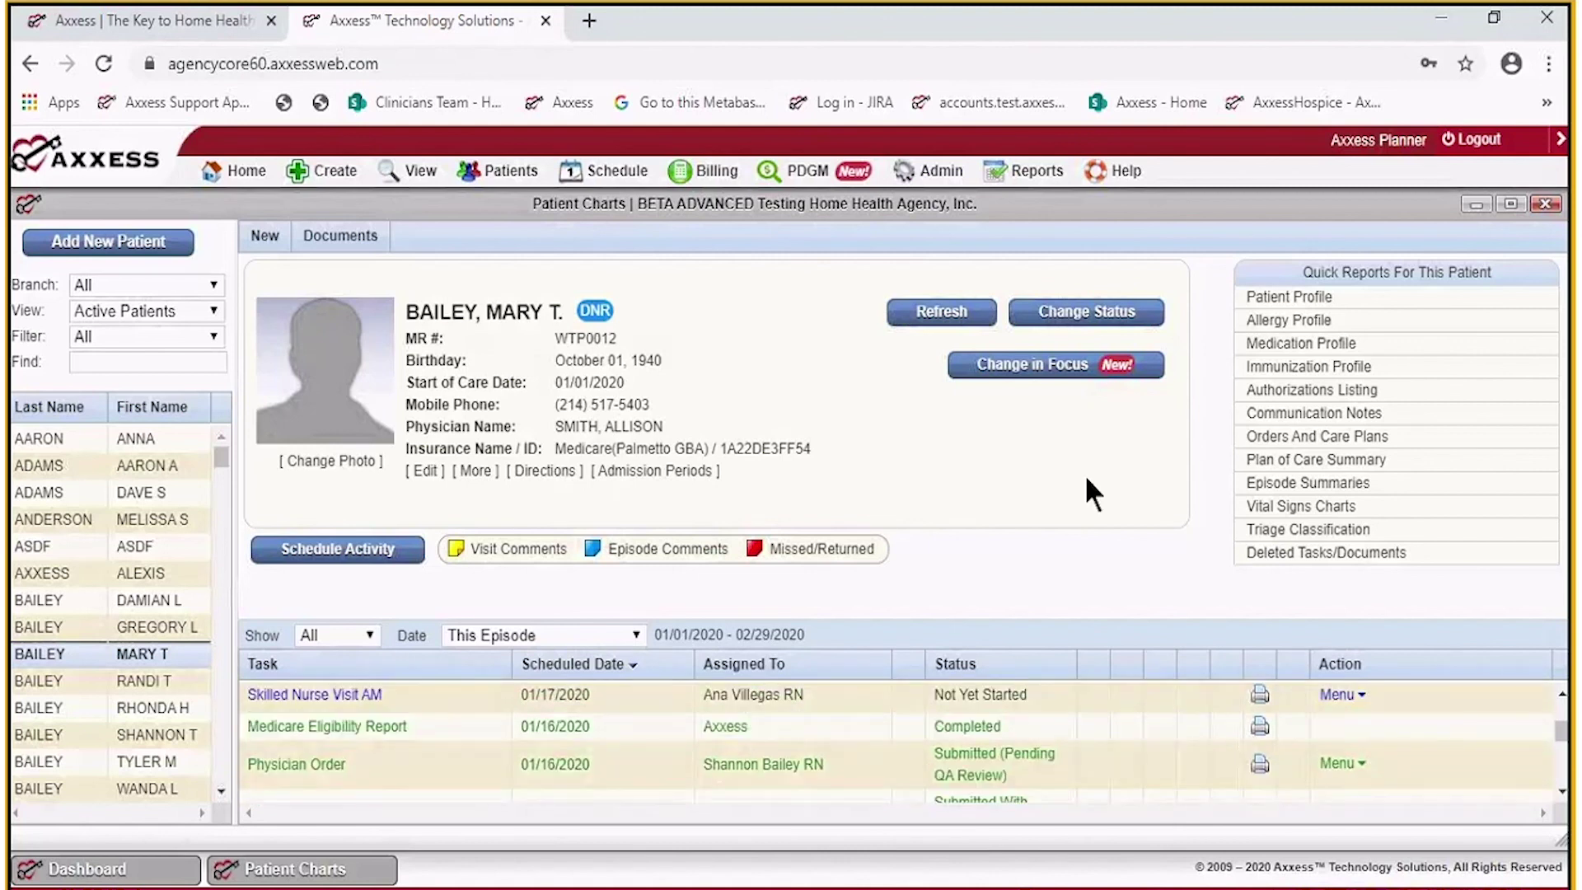